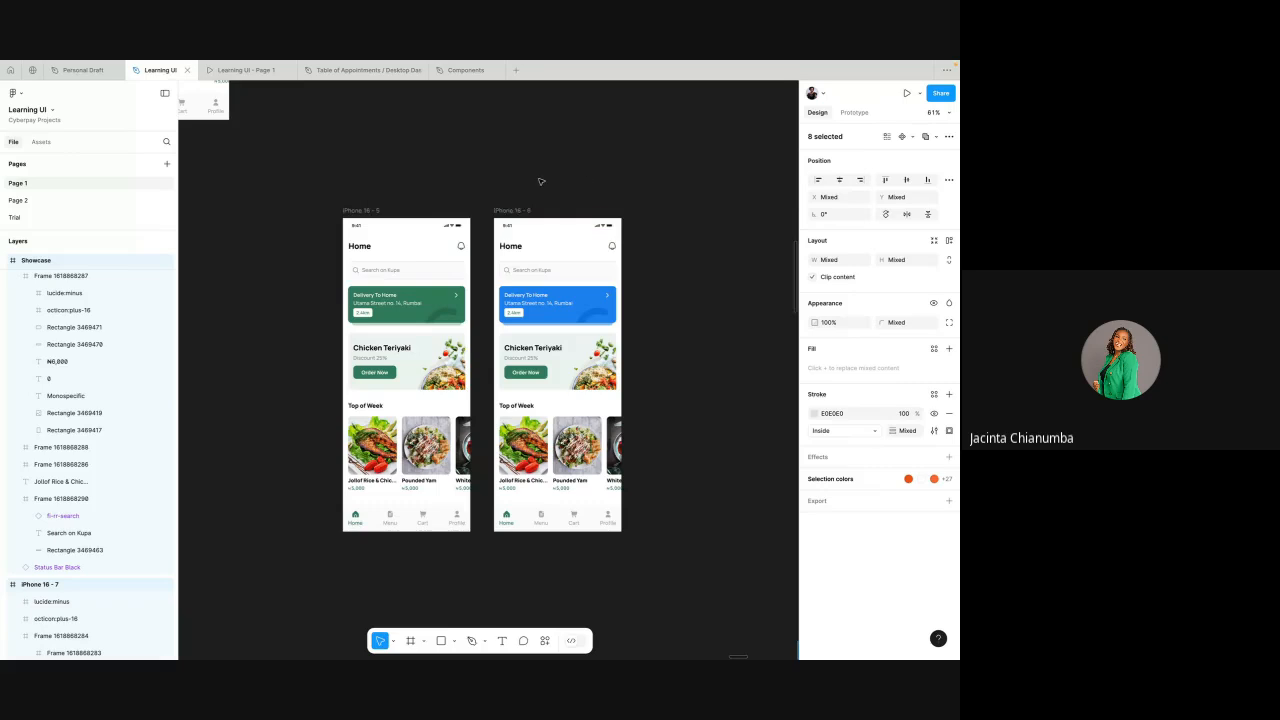
- Inspect the prototype interaction linking the green delivery card's arrow to the iPhone 16 - 6 screen
{"action": "scroll", "coordinate": [540, 181], "scroll_direction": "up", "scroll_amount": 3}
{"action": "scroll", "coordinate": [540, 181], "scroll_direction": "down", "scroll_amount": 2}
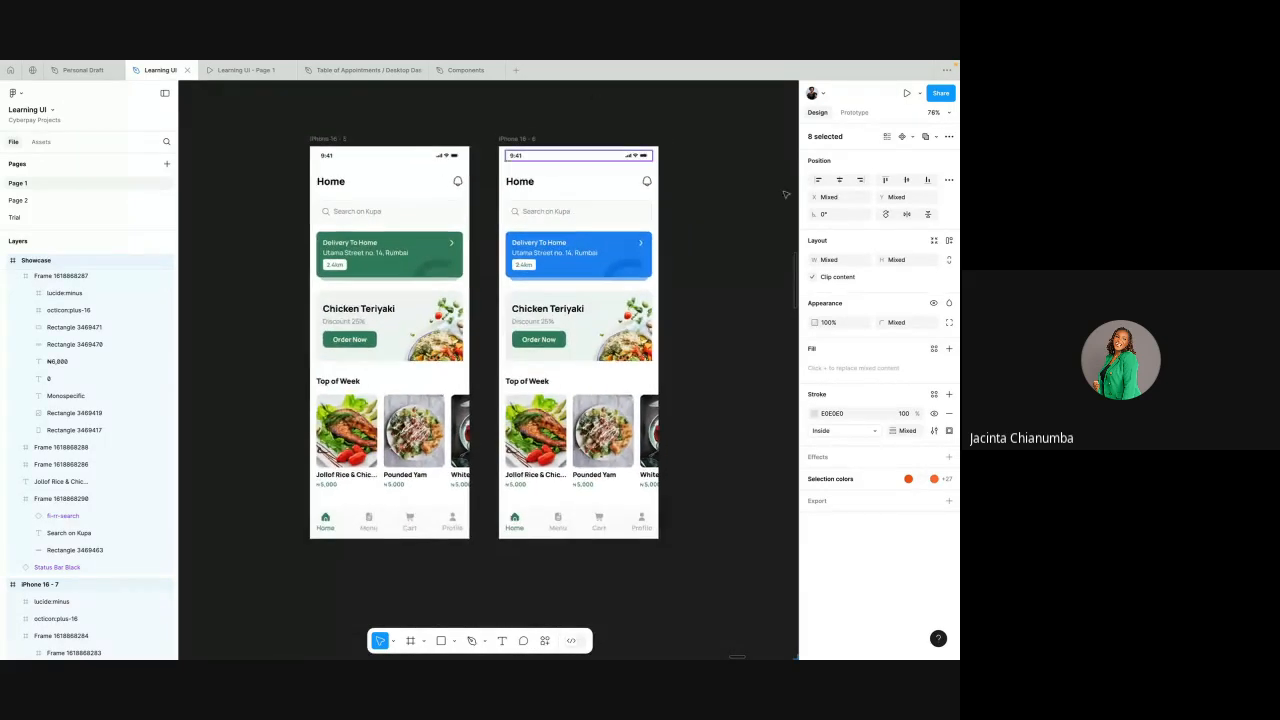
{"action": "left_click", "coordinate": [855, 112]}
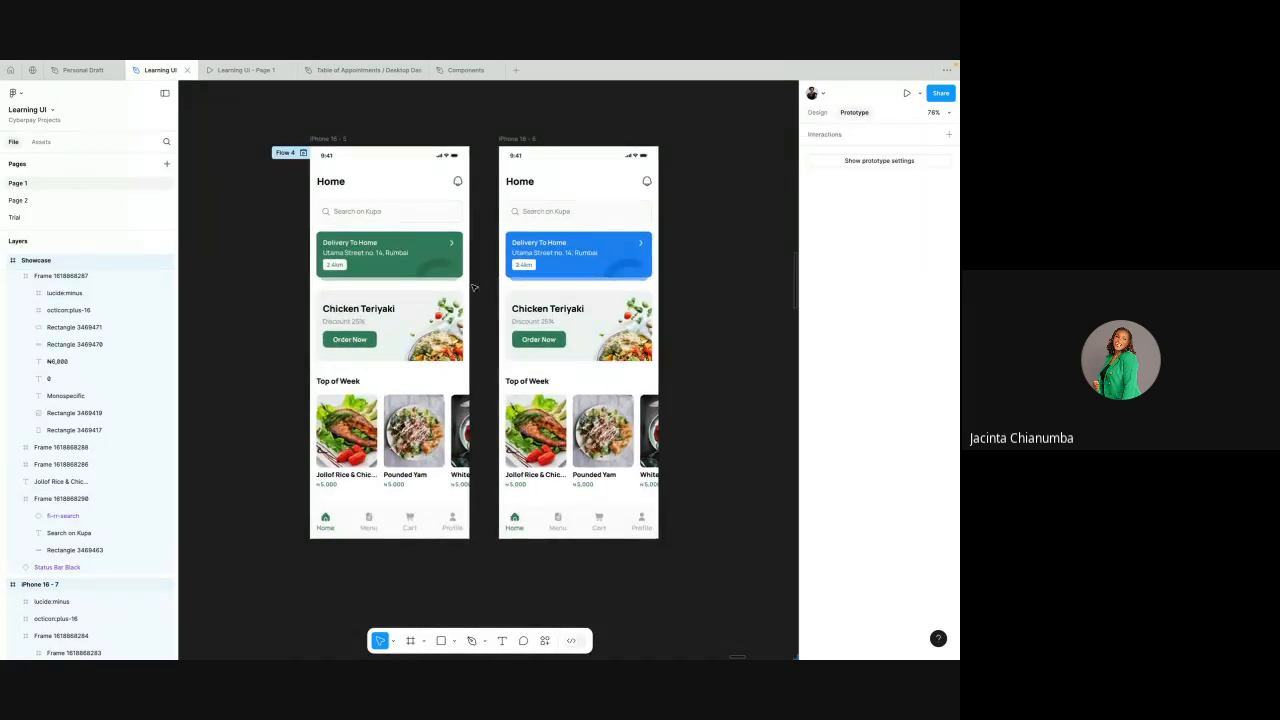
{"action": "left_click", "coordinate": [485, 248]}
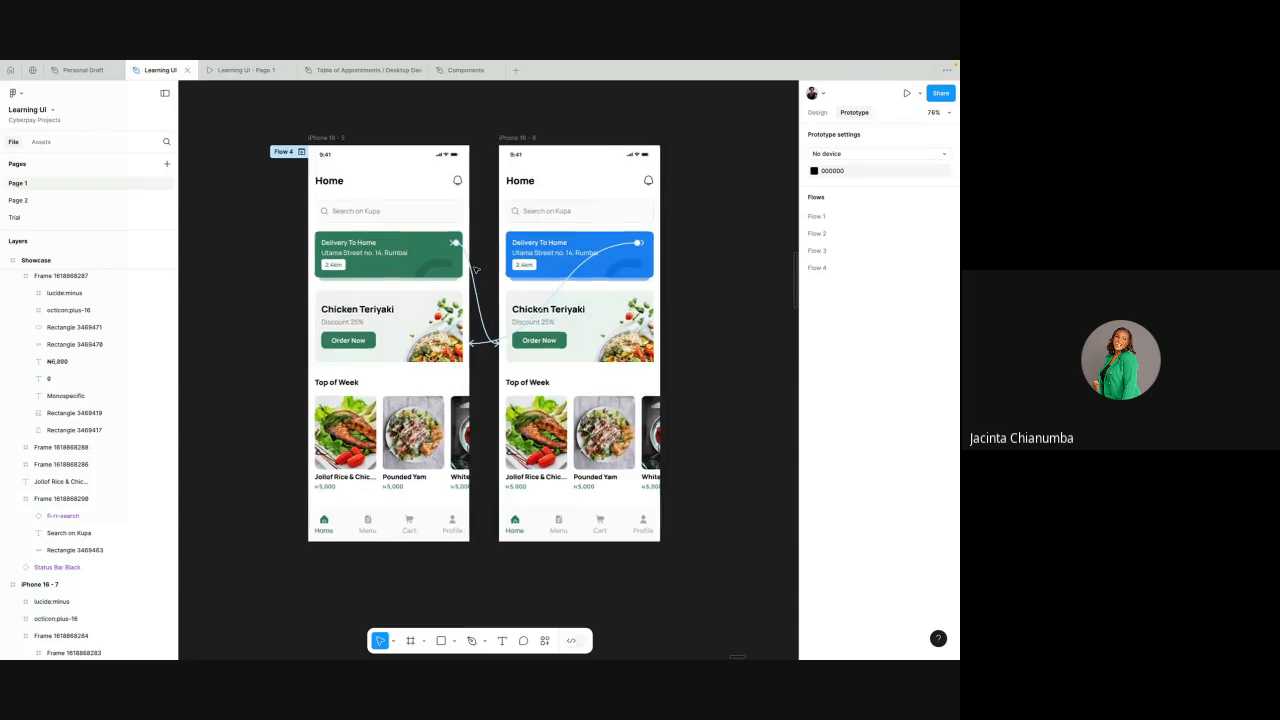
{"action": "scroll", "coordinate": [485, 250], "scroll_direction": "up", "scroll_amount": 3}
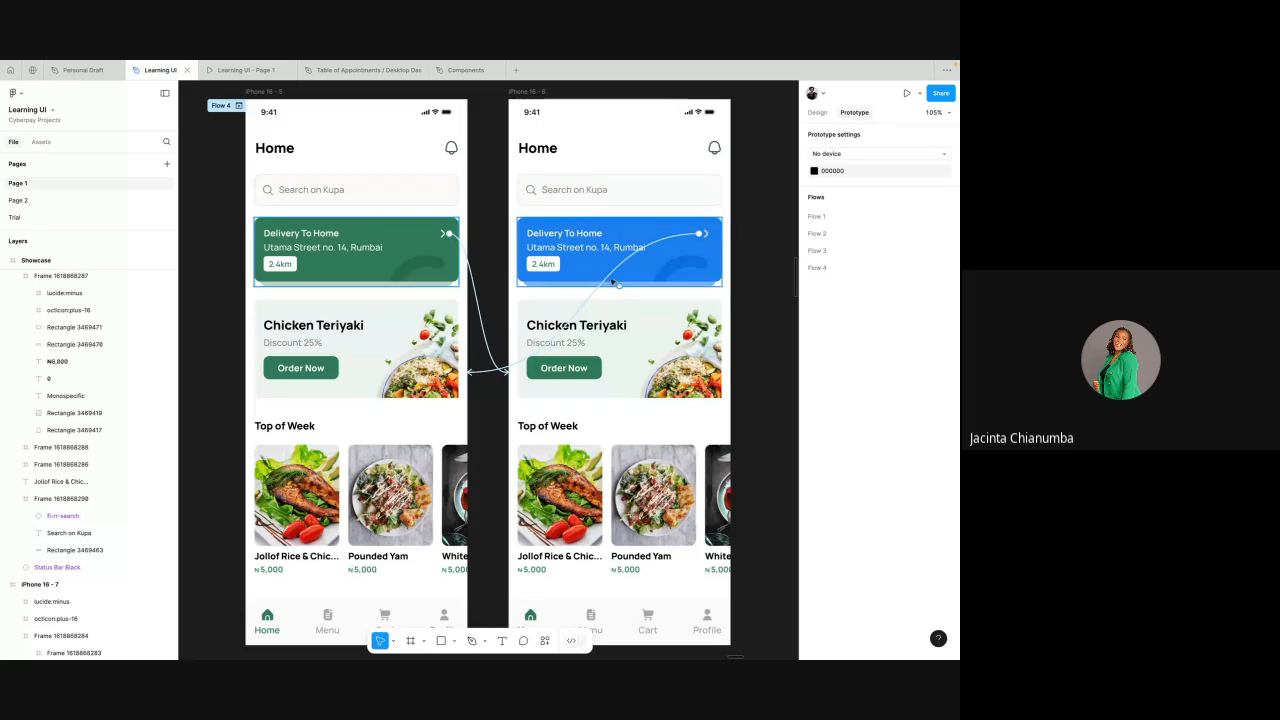
{"action": "left_click", "coordinate": [479, 304]}
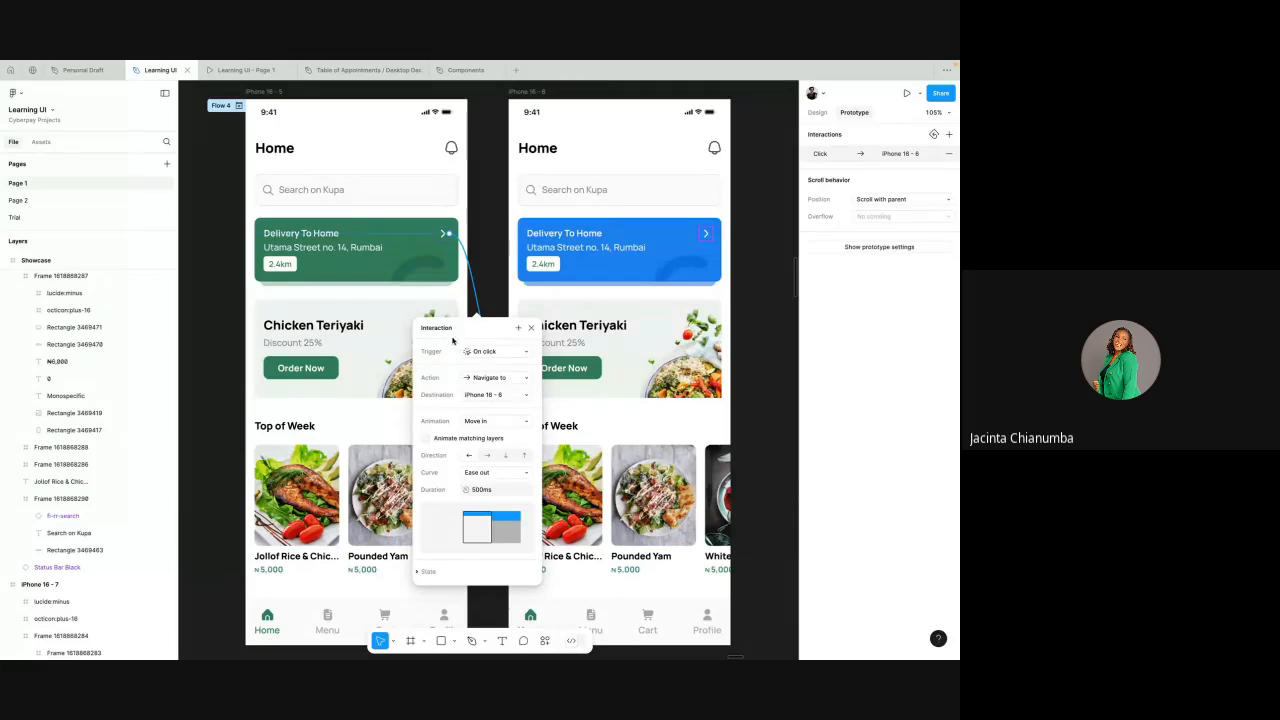
{"action": "key", "text": "Escape"}
{"action": "scroll", "coordinate": [487, 274], "scroll_direction": "down", "scroll_amount": 3, "text": "ctrl"}
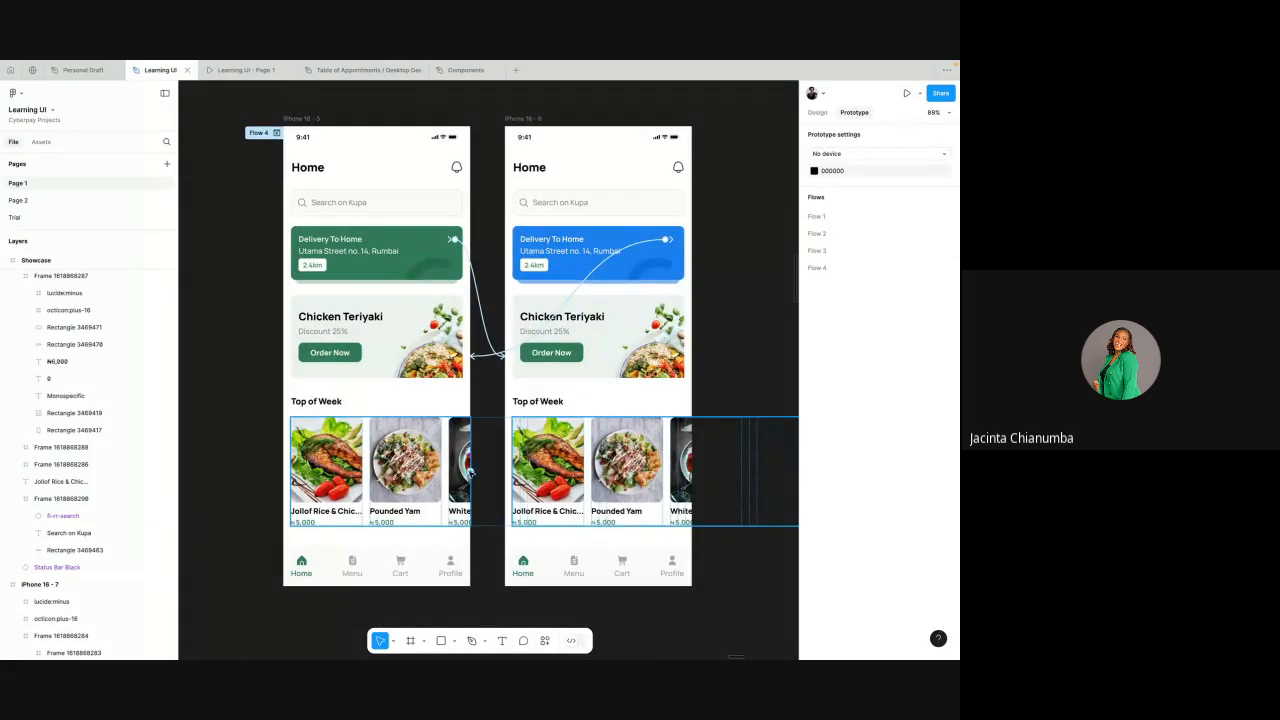
- Connect the Pounded Yam card on the iPhone 16 - 5 screen to the iPhone 16 - 6 frame with a prototype interaction
{"action": "scroll", "coordinate": [468, 474], "scroll_direction": "up", "scroll_amount": 3, "text": "ctrl"}
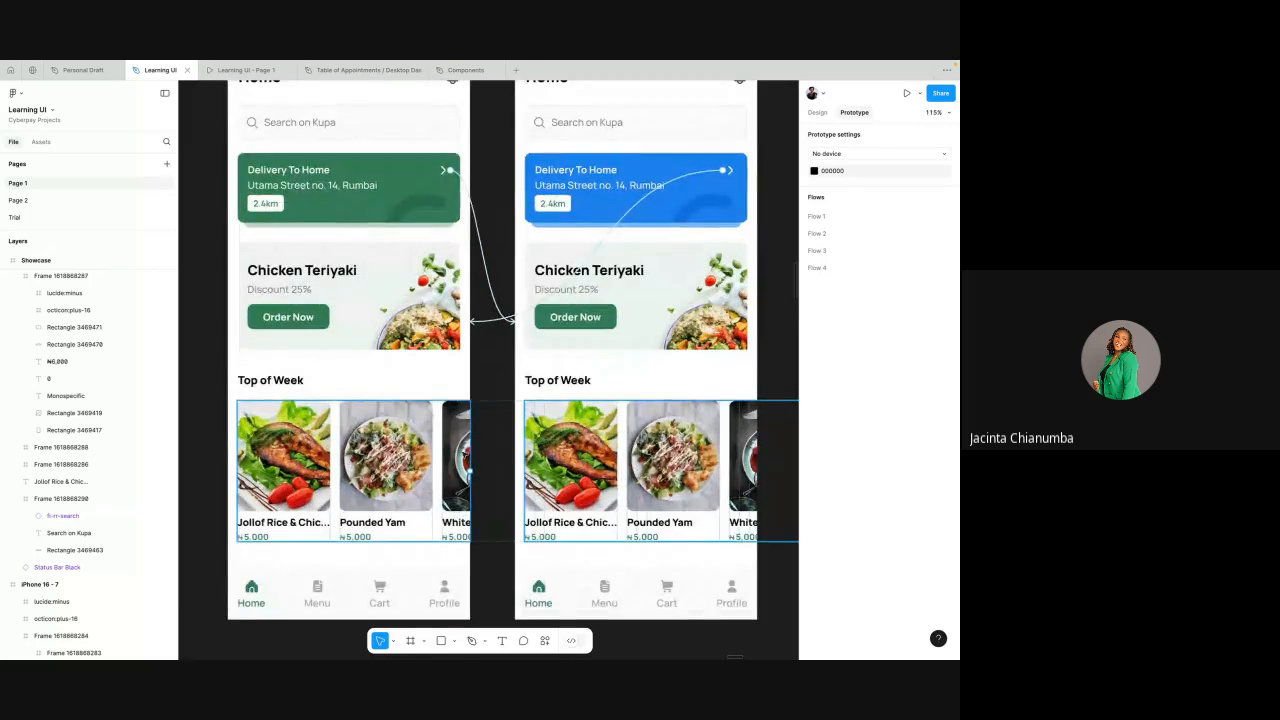
{"action": "left_click", "coordinate": [433, 432]}
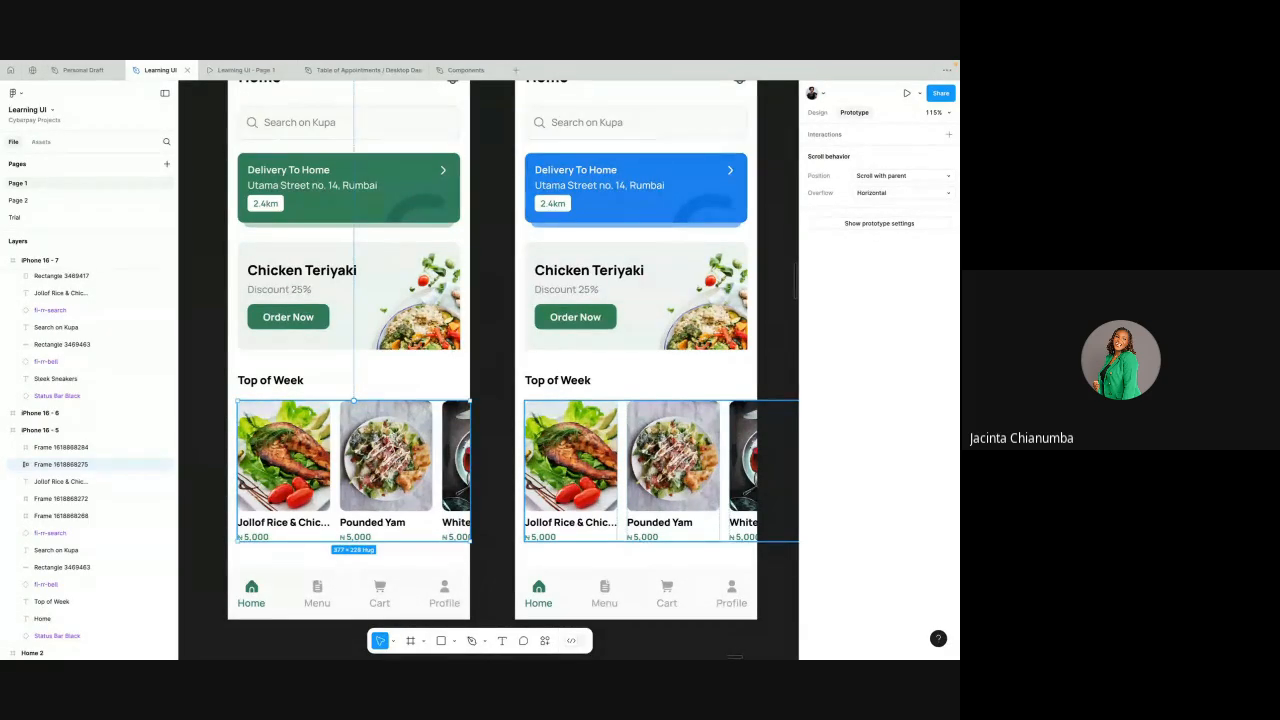
{"action": "left_click", "coordinate": [395, 450]}
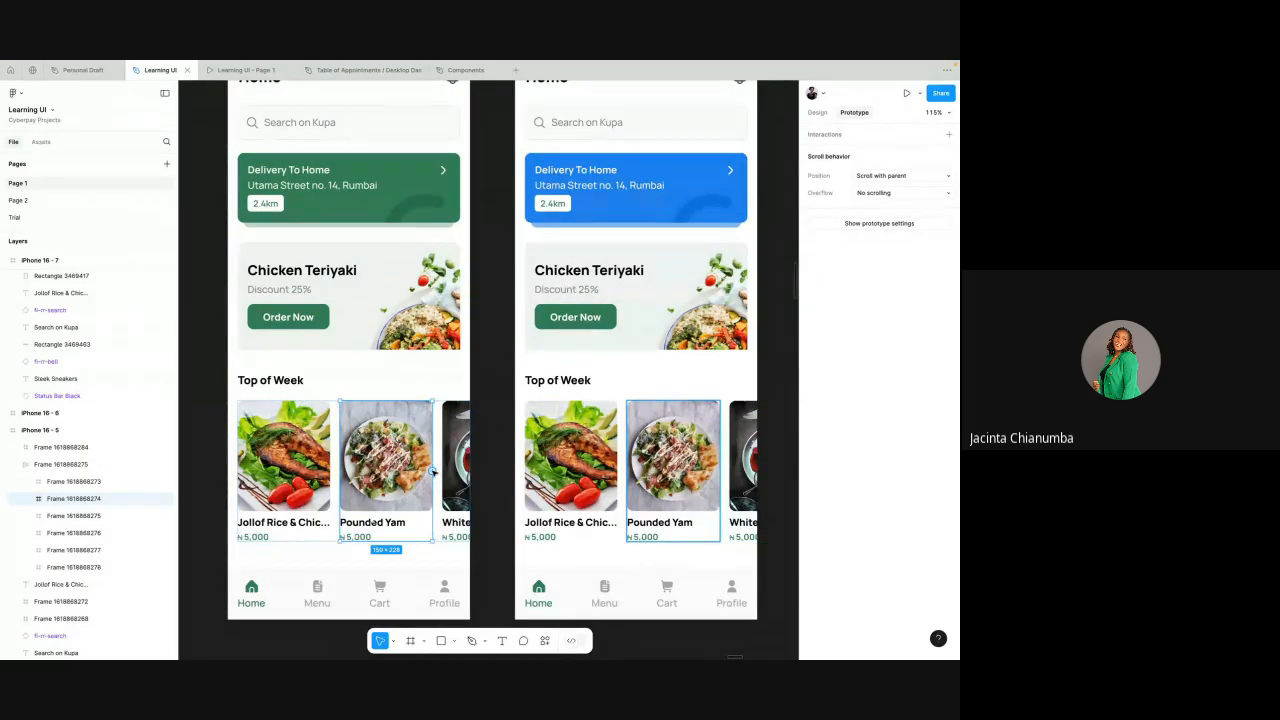
{"action": "left_click_drag", "start_coordinate": [433, 473], "coordinate": [519, 375]}
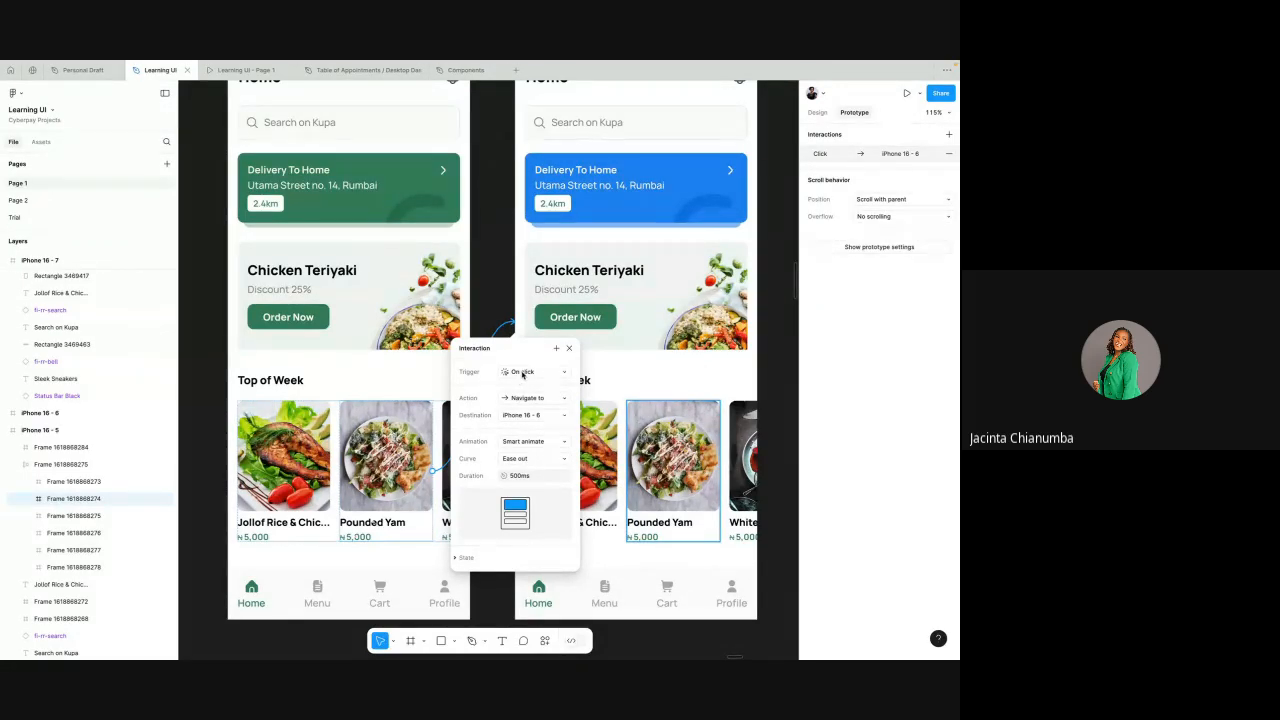
- Examine the trigger, action, animation and curve options available for the Pounded Yam card's interaction
{"action": "left_click", "coordinate": [522, 372]}
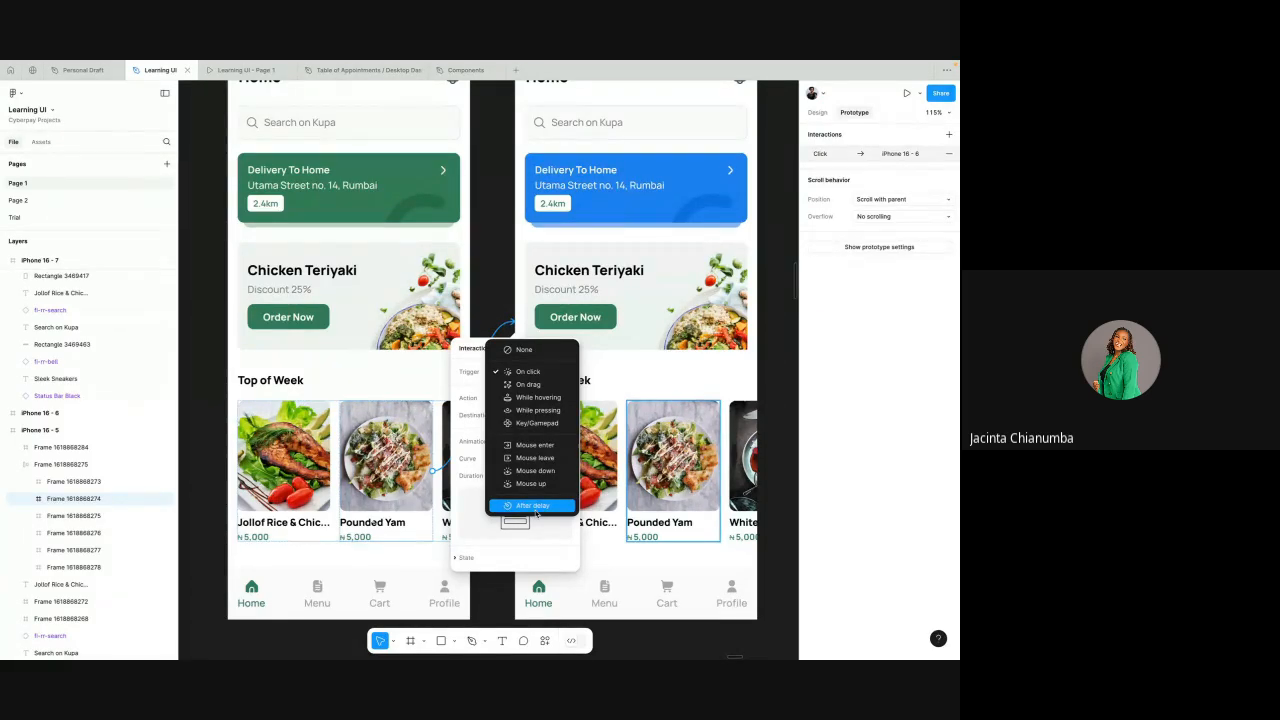
{"action": "left_click", "coordinate": [513, 399]}
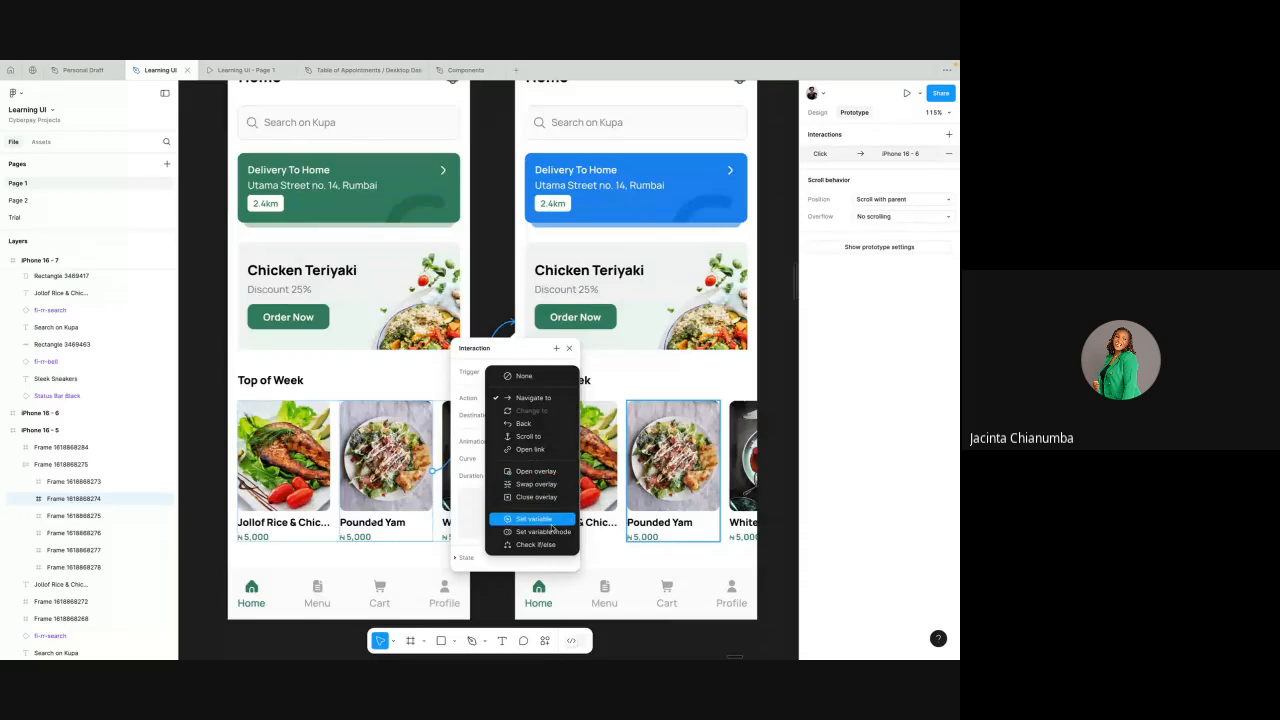
{"action": "left_click", "coordinate": [525, 355]}
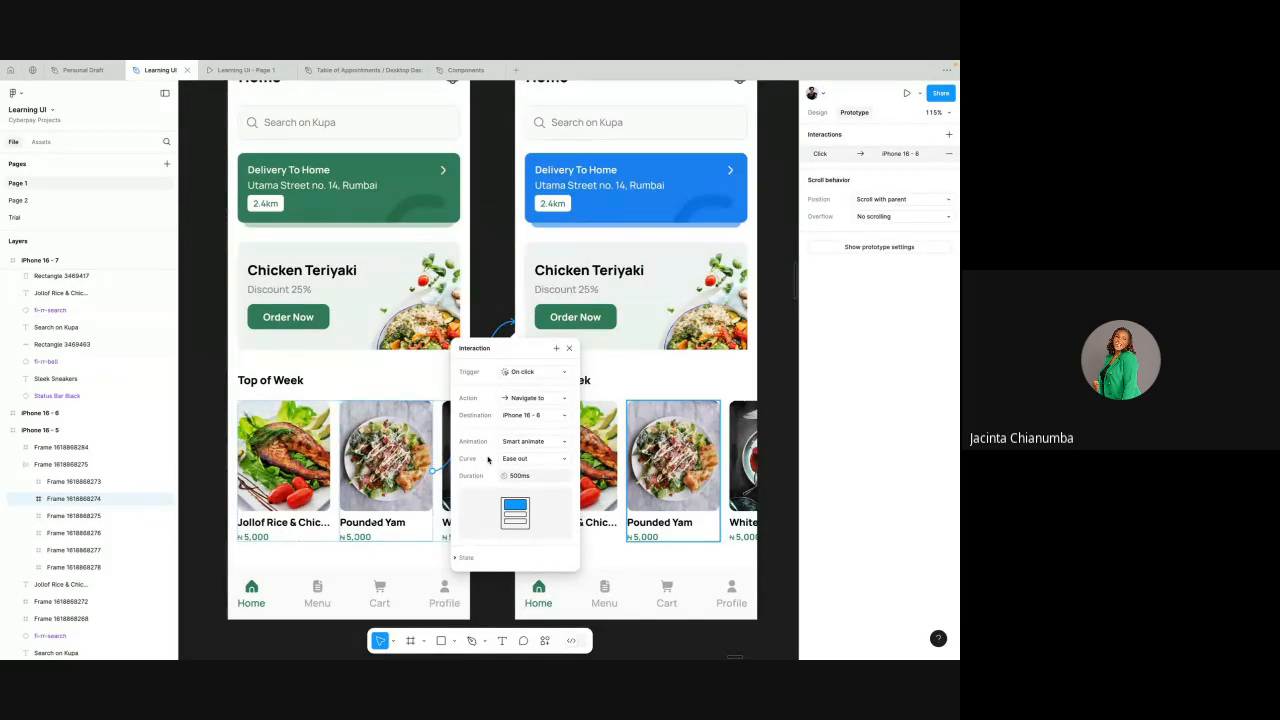
{"action": "left_click", "coordinate": [514, 441]}
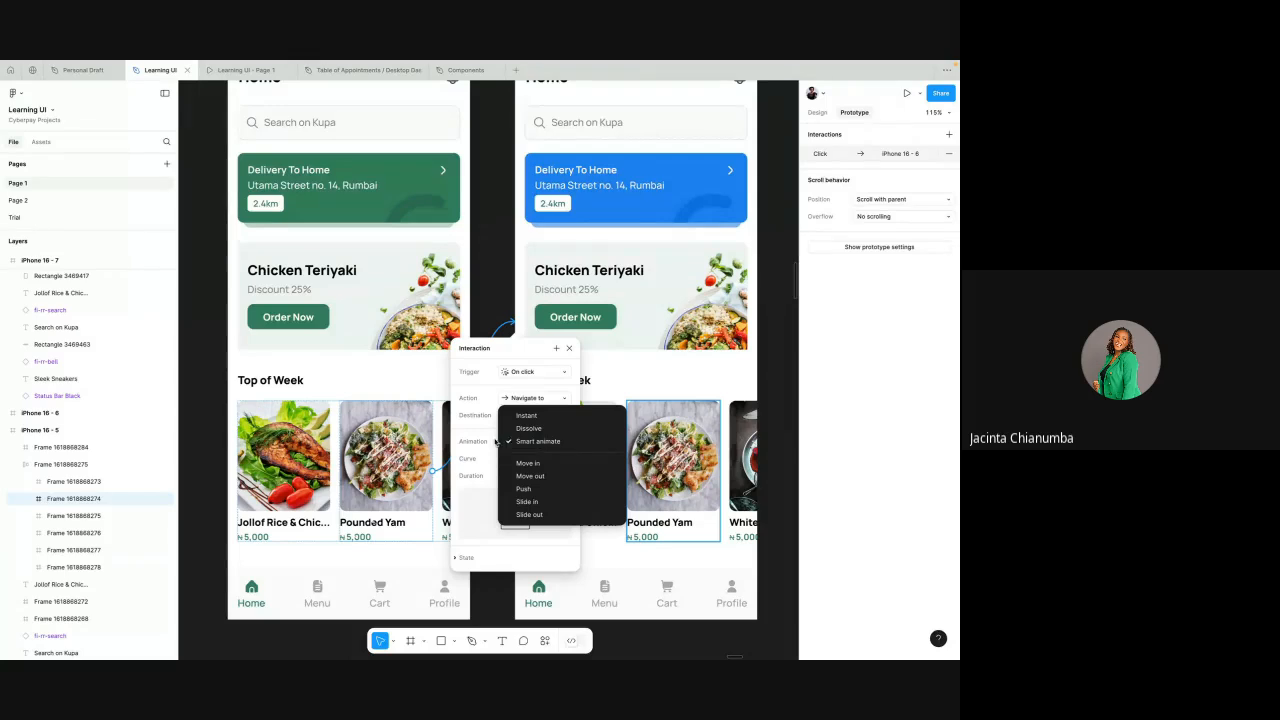
{"action": "left_click", "coordinate": [540, 443]}
{"action": "left_click", "coordinate": [519, 461]}
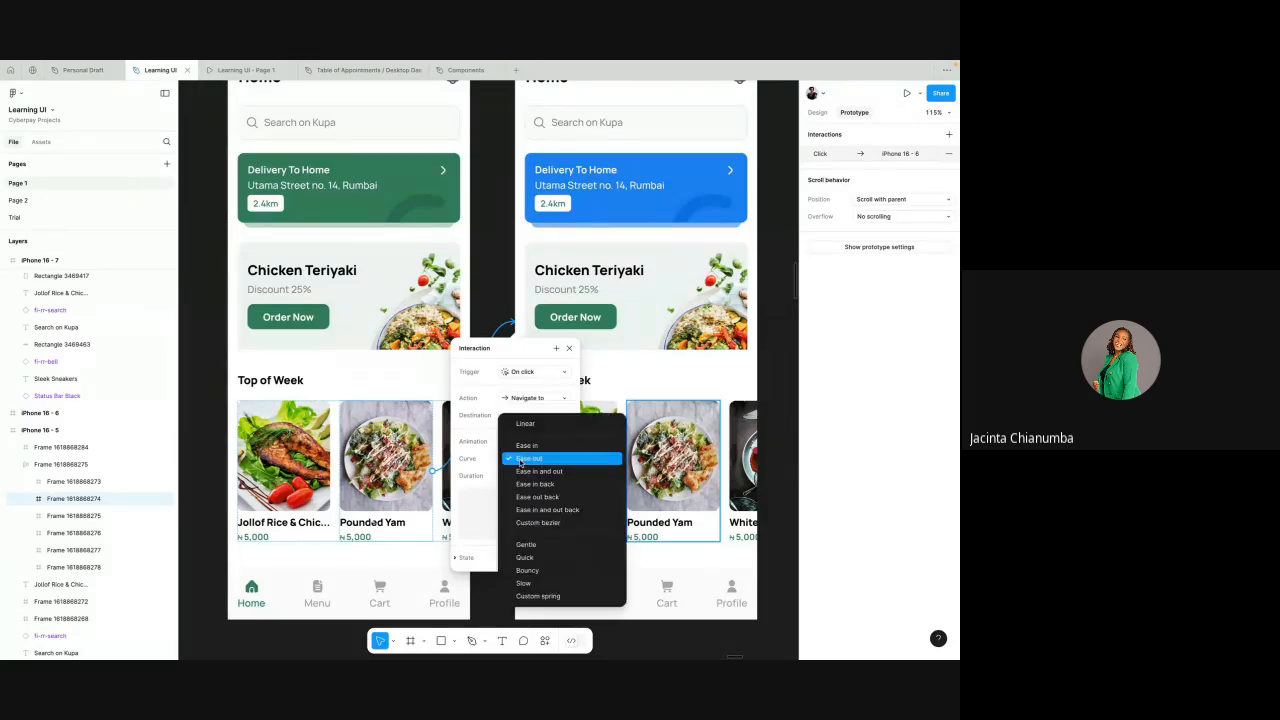
{"action": "left_click", "coordinate": [483, 459]}
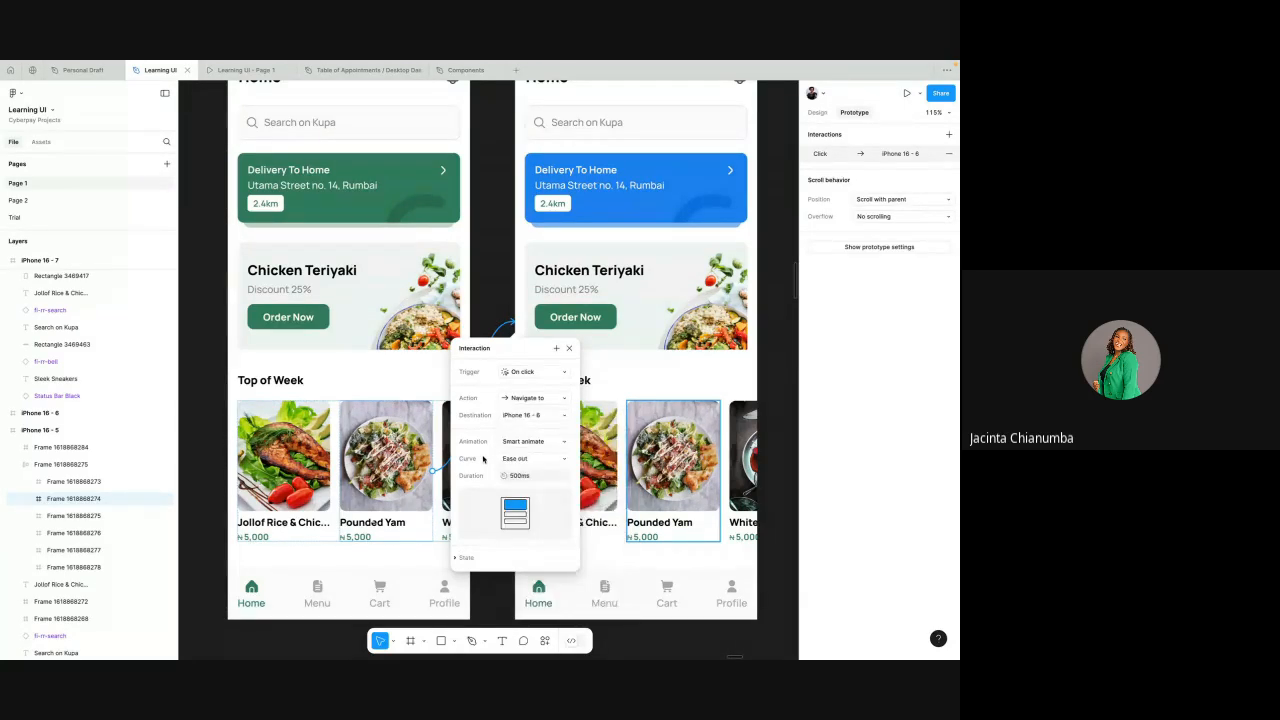
- Try the Instant animation on the Pounded Yam interaction and return it to Smart animate
{"action": "left_click", "coordinate": [530, 441]}
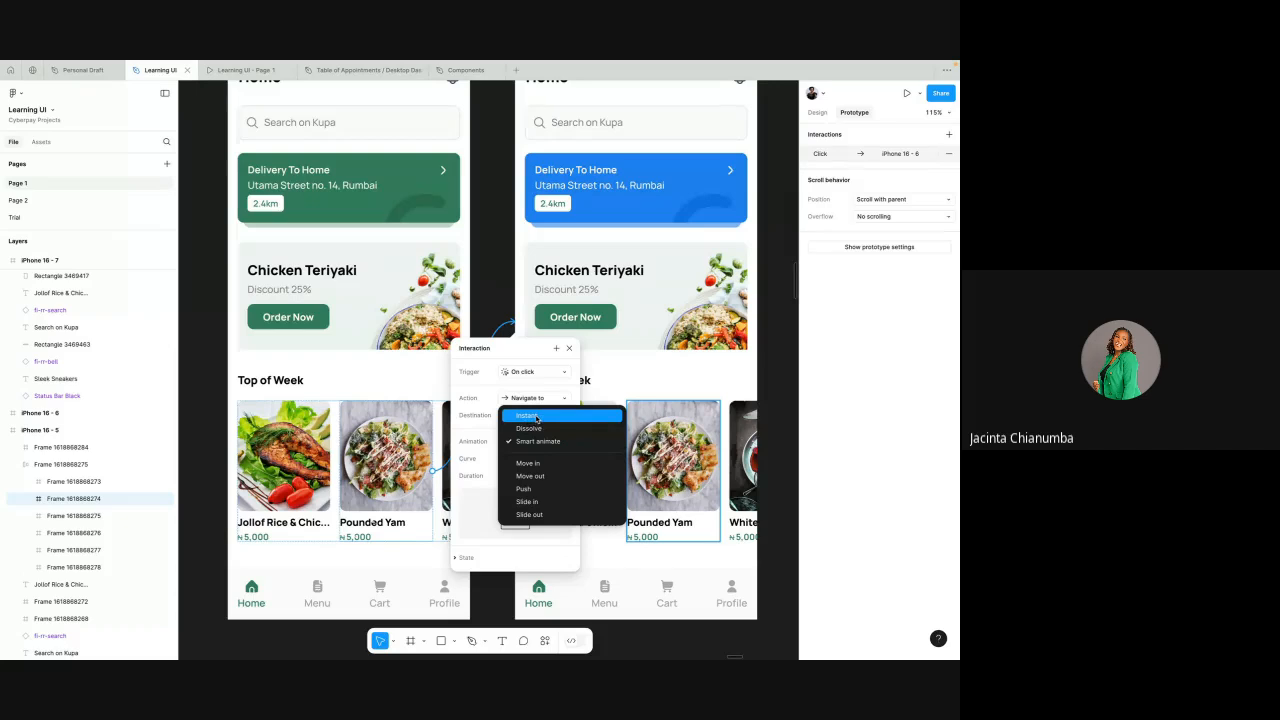
{"action": "left_click", "coordinate": [529, 420]}
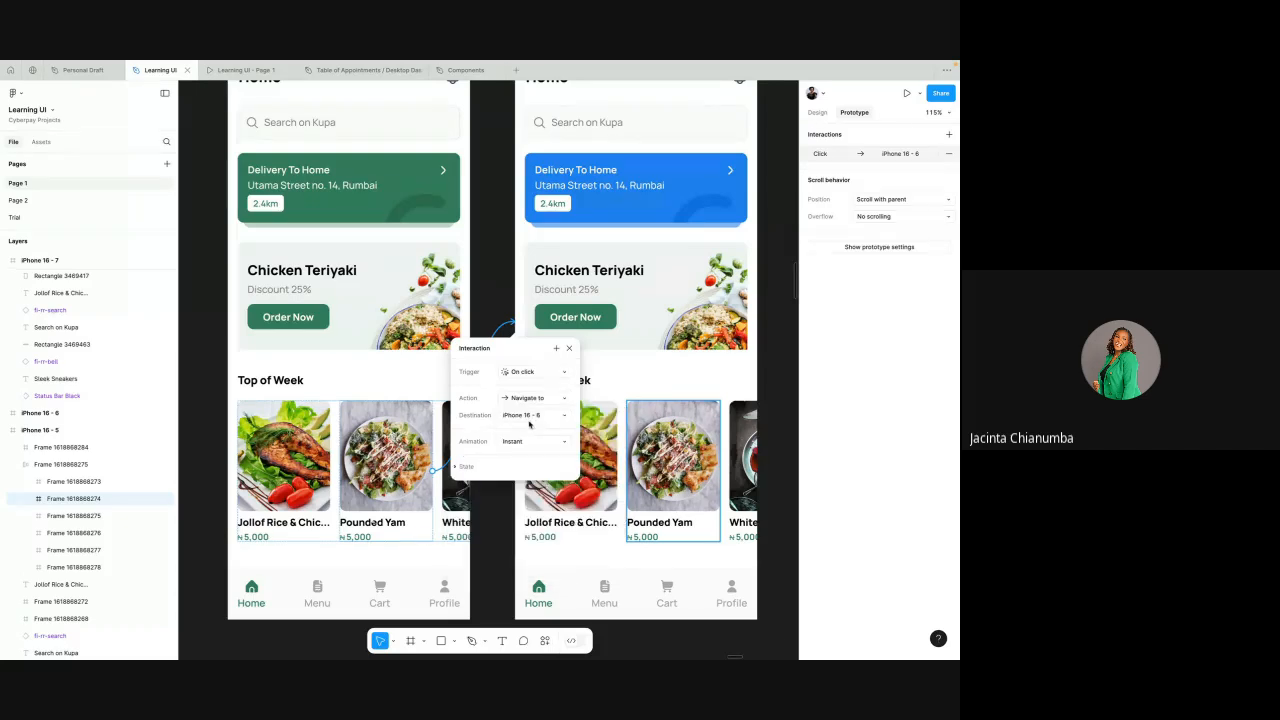
{"action": "left_click", "coordinate": [509, 443]}
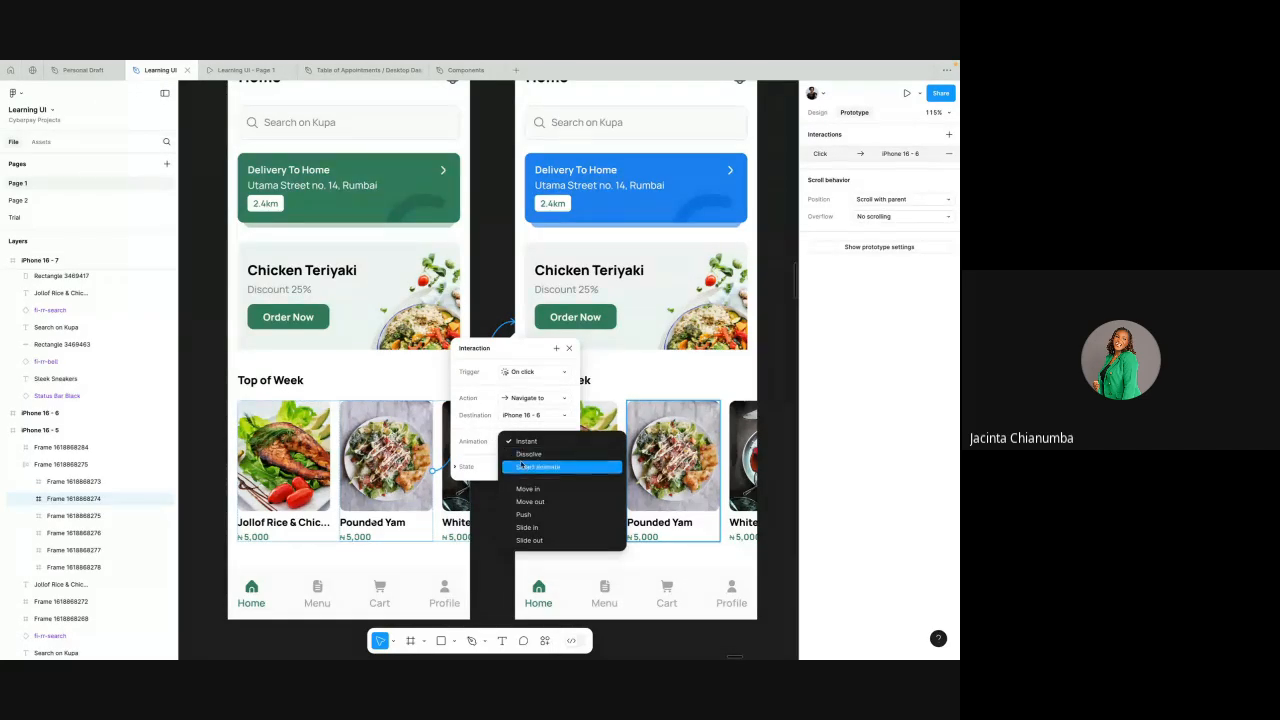
{"action": "left_click", "coordinate": [522, 442]}
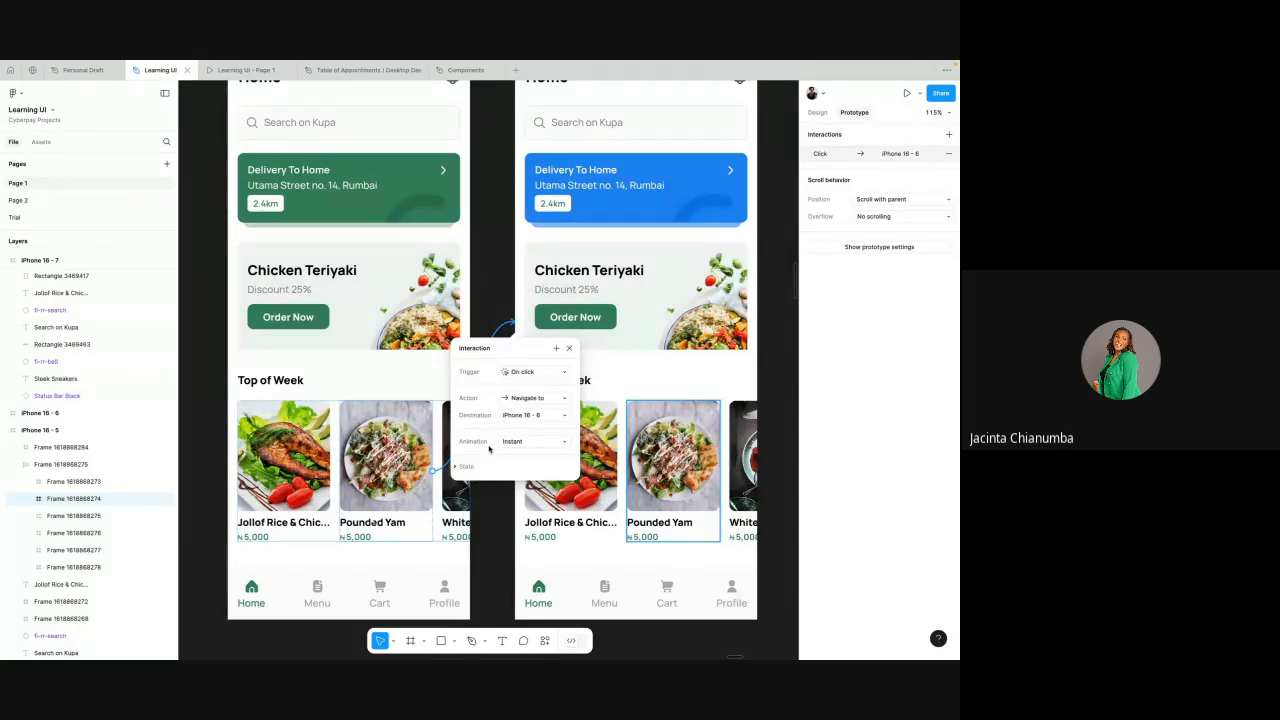
{"action": "left_click", "coordinate": [512, 443]}
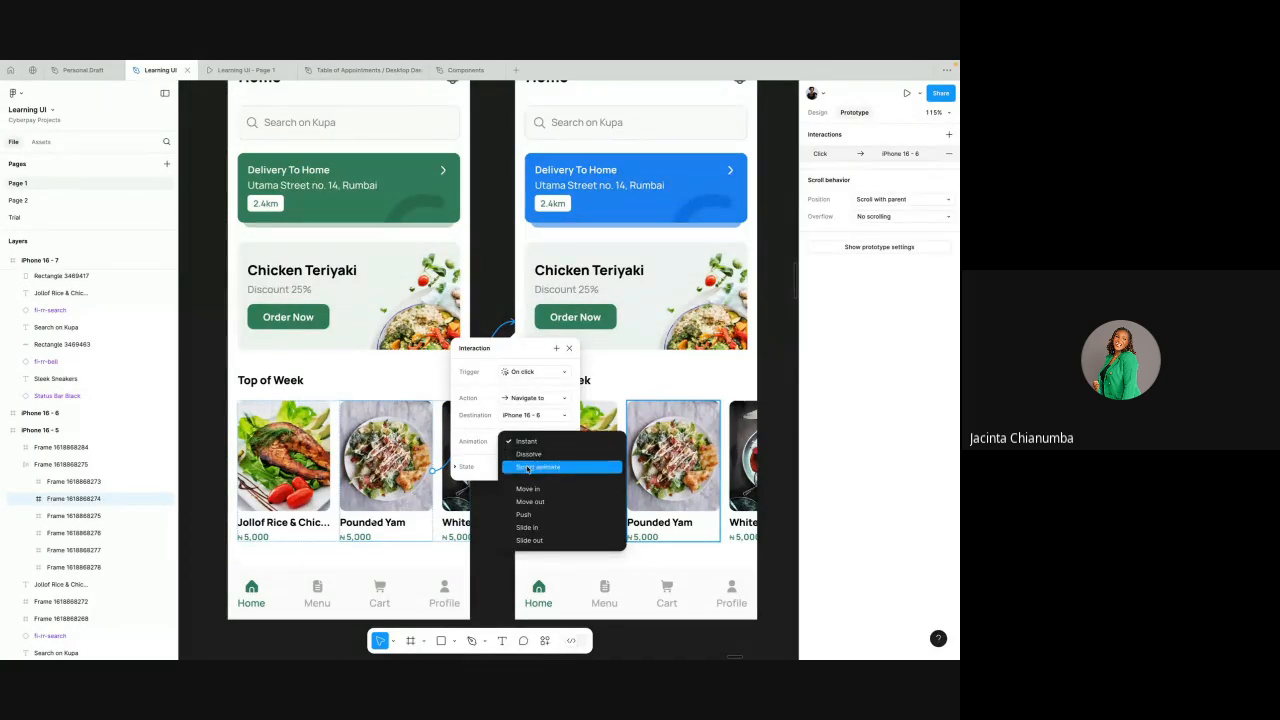
{"action": "left_click", "coordinate": [527, 467]}
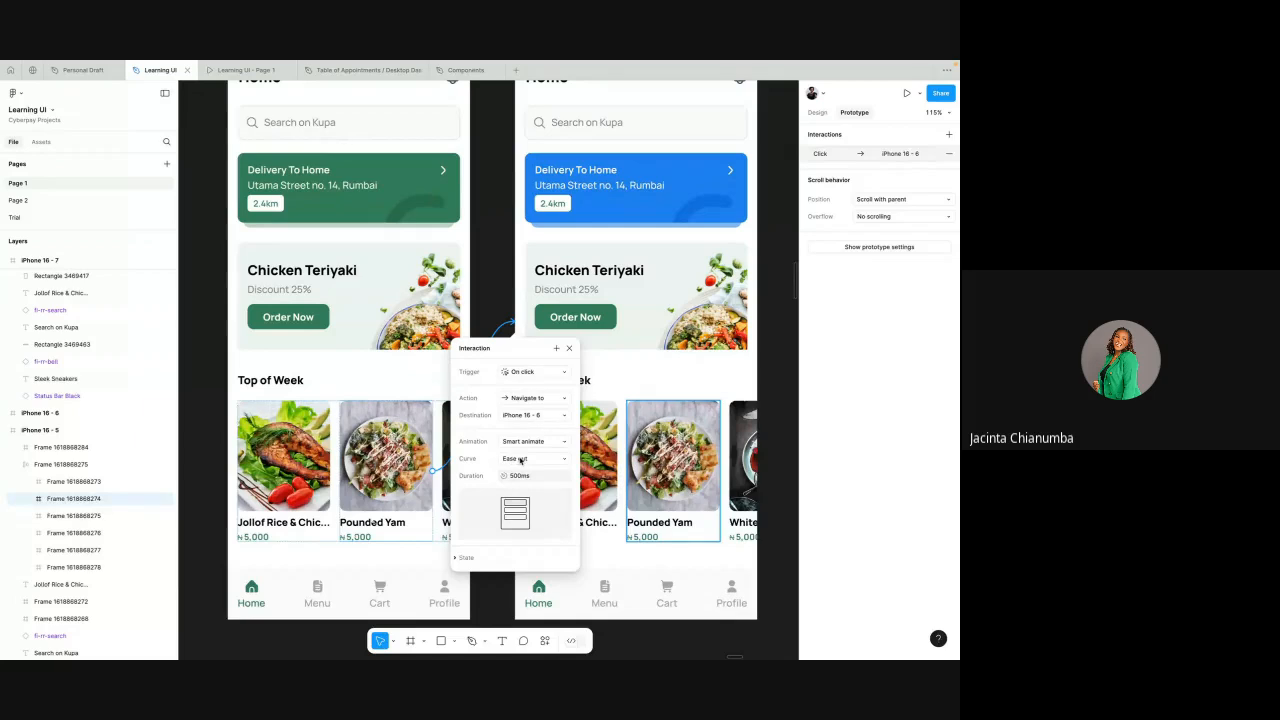
- Review the easing curve options and duration setting of the Smart animate transition, and close the interaction settings
{"action": "left_click", "coordinate": [519, 459]}
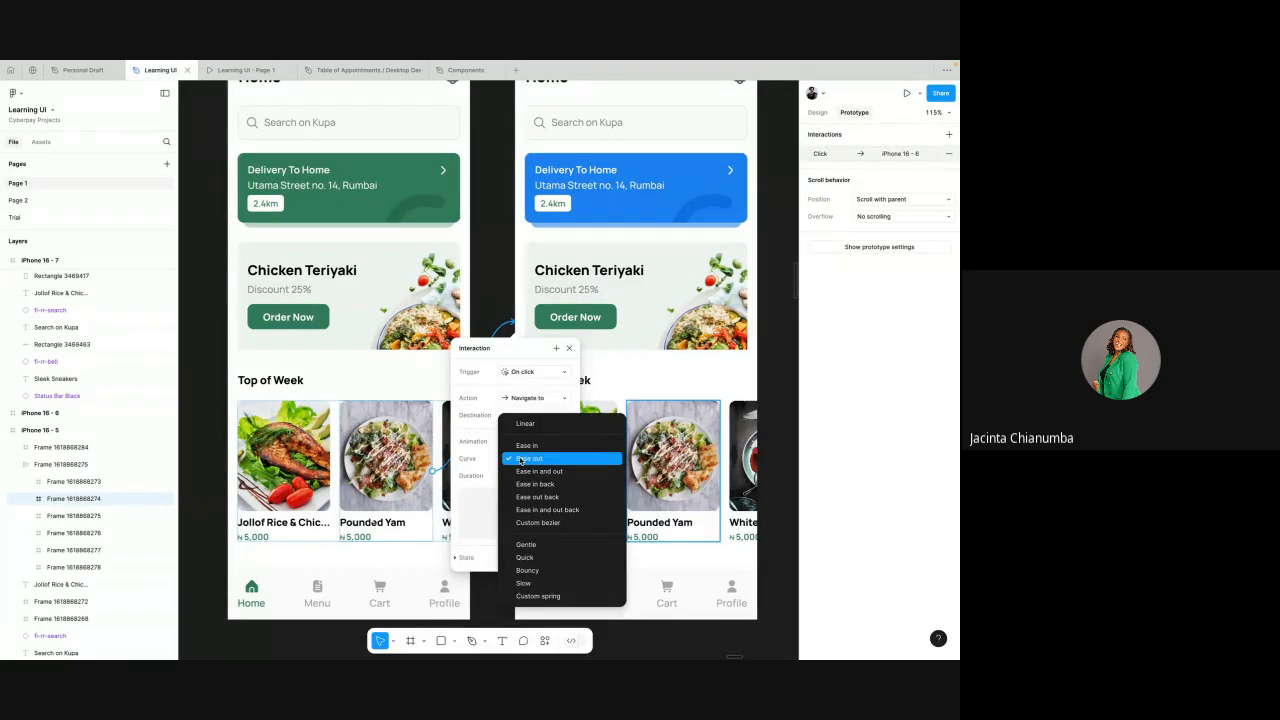
{"action": "left_click", "coordinate": [489, 465]}
{"action": "left_click", "coordinate": [514, 462]}
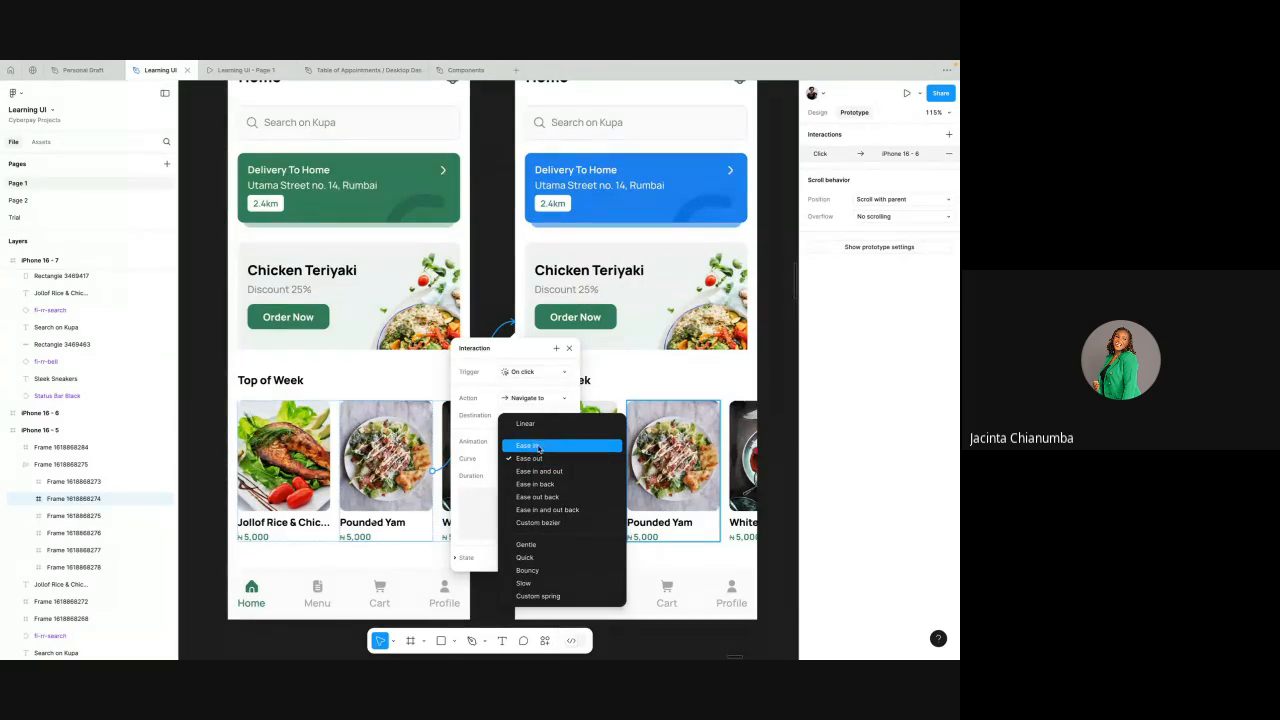
{"action": "left_click", "coordinate": [484, 465]}
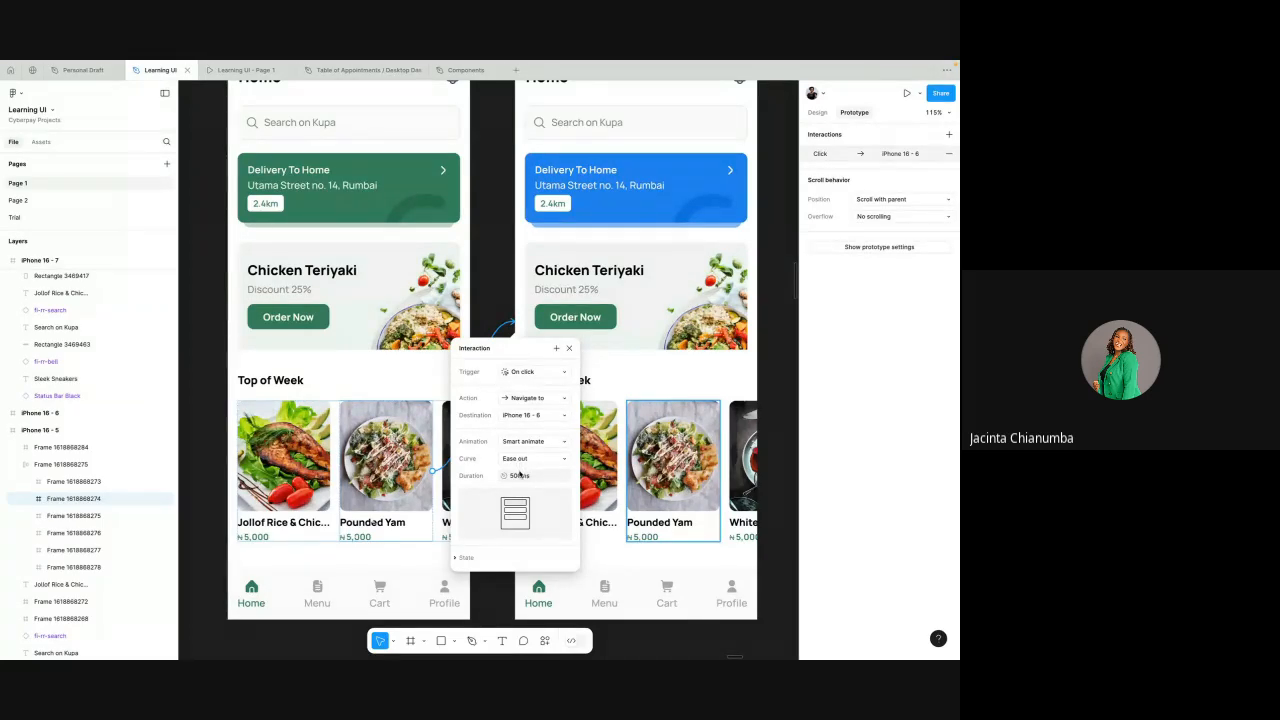
{"action": "left_click", "coordinate": [519, 477]}
{"action": "left_click", "coordinate": [570, 348]}
{"action": "scroll", "coordinate": [514, 262], "scroll_direction": "down", "scroll_amount": 4}
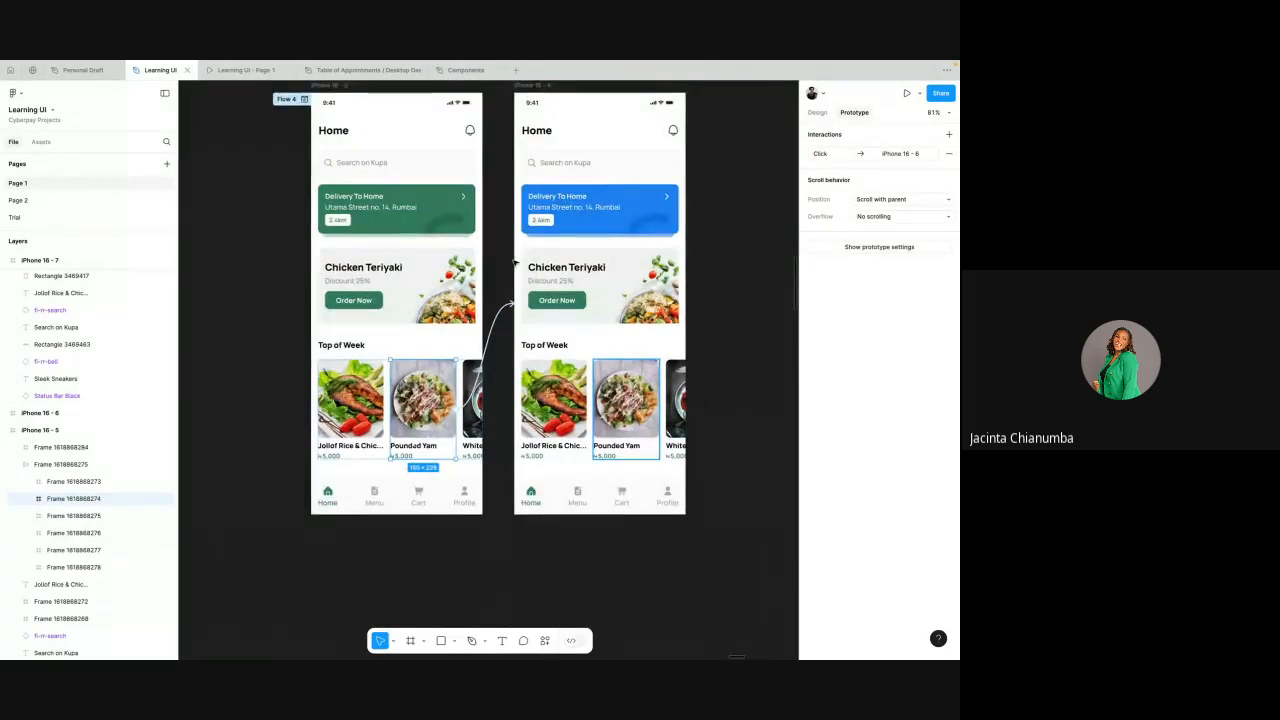
{"action": "scroll", "coordinate": [514, 262], "scroll_direction": "up", "scroll_amount": 2}
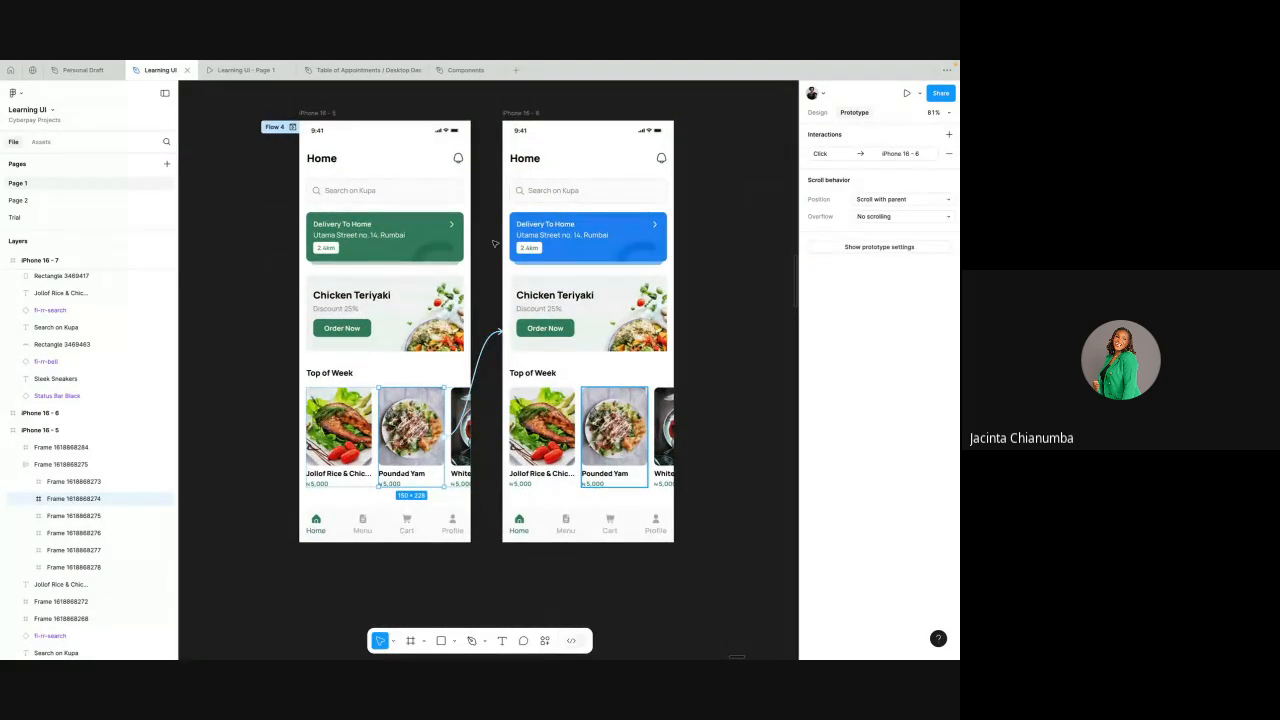
{"action": "scroll", "coordinate": [495, 244], "scroll_direction": "down", "scroll_amount": 3}
{"action": "scroll", "coordinate": [495, 244], "scroll_direction": "down", "scroll_amount": 3}
{"action": "scroll", "coordinate": [468, 450], "scroll_direction": "up", "scroll_amount": 3}
{"action": "scroll", "coordinate": [468, 450], "scroll_direction": "right", "scroll_amount": 3}
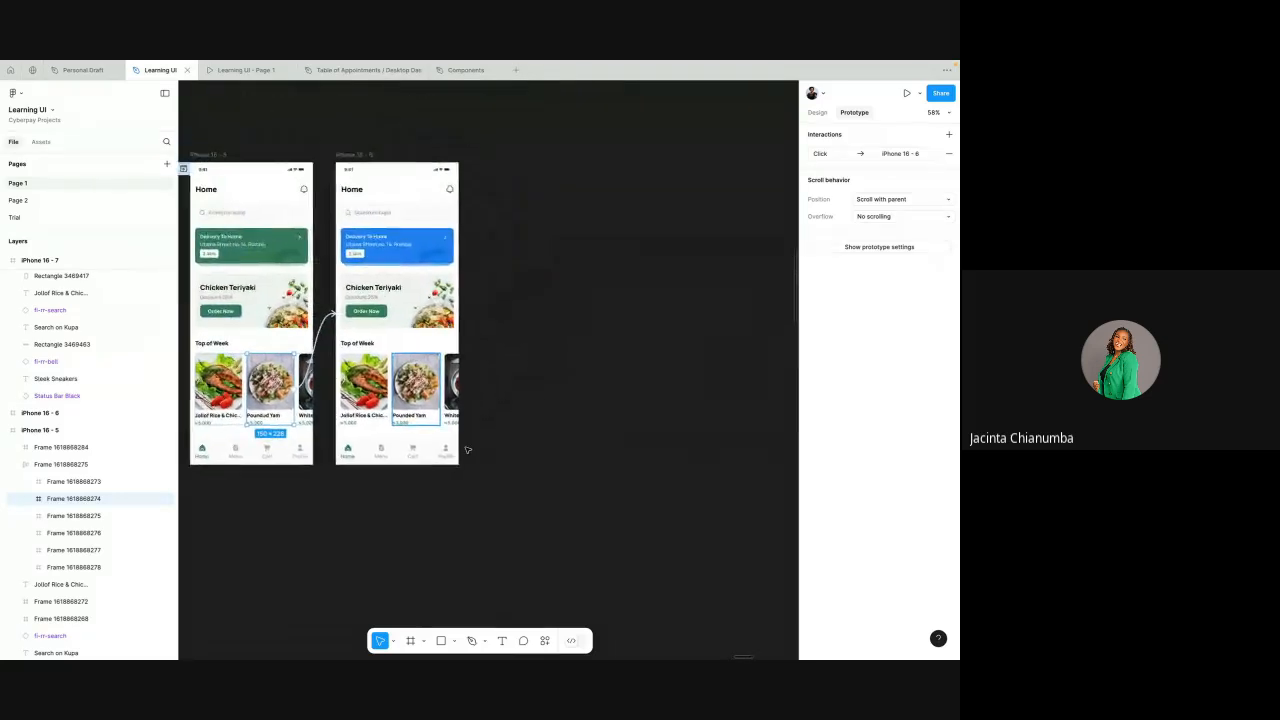
{"action": "scroll", "coordinate": [467, 450], "scroll_direction": "up", "scroll_amount": 2}
{"action": "scroll", "coordinate": [467, 450], "scroll_direction": "right", "scroll_amount": 1}
{"action": "left_click", "coordinate": [440, 641]}
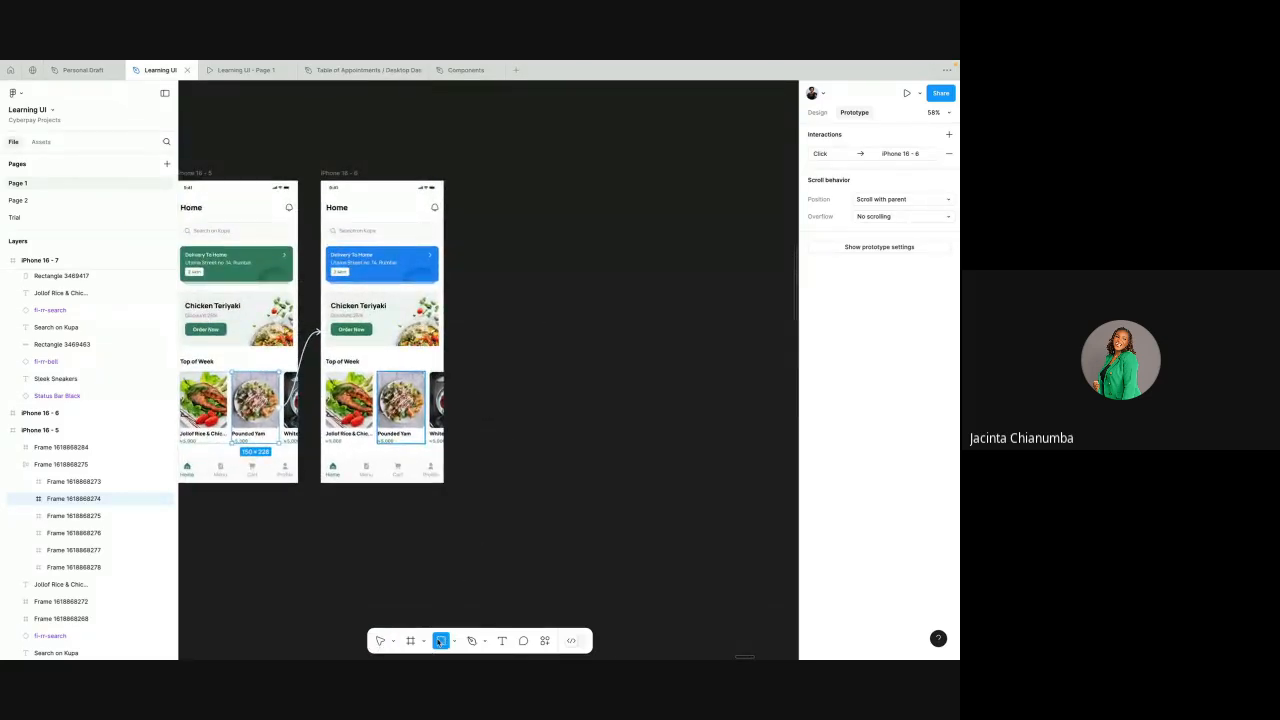
{"action": "left_click_drag", "start_coordinate": [540, 181], "coordinate": [672, 485]}
{"action": "scroll", "coordinate": [672, 486], "scroll_direction": "right", "scroll_amount": 1}
{"action": "scroll", "coordinate": [672, 486], "scroll_direction": "up", "scroll_amount": 1}
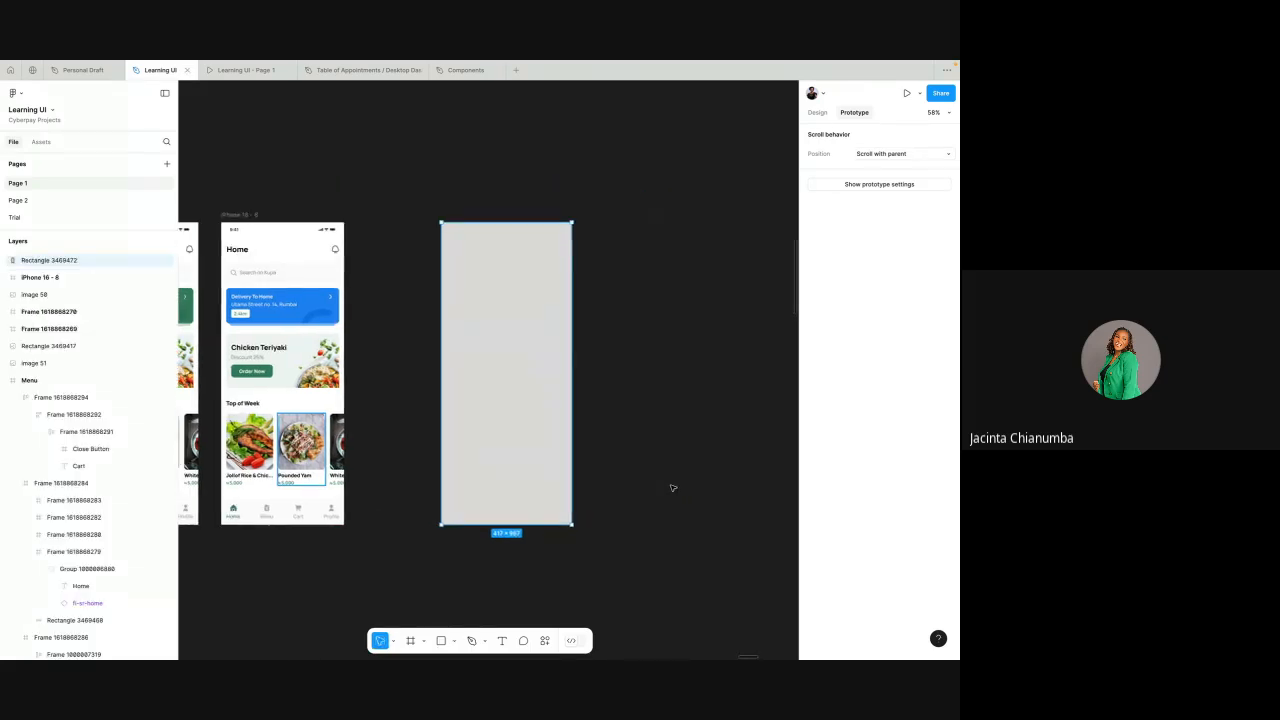
{"action": "left_click", "coordinate": [611, 175]}
{"action": "left_click", "coordinate": [520, 260]}
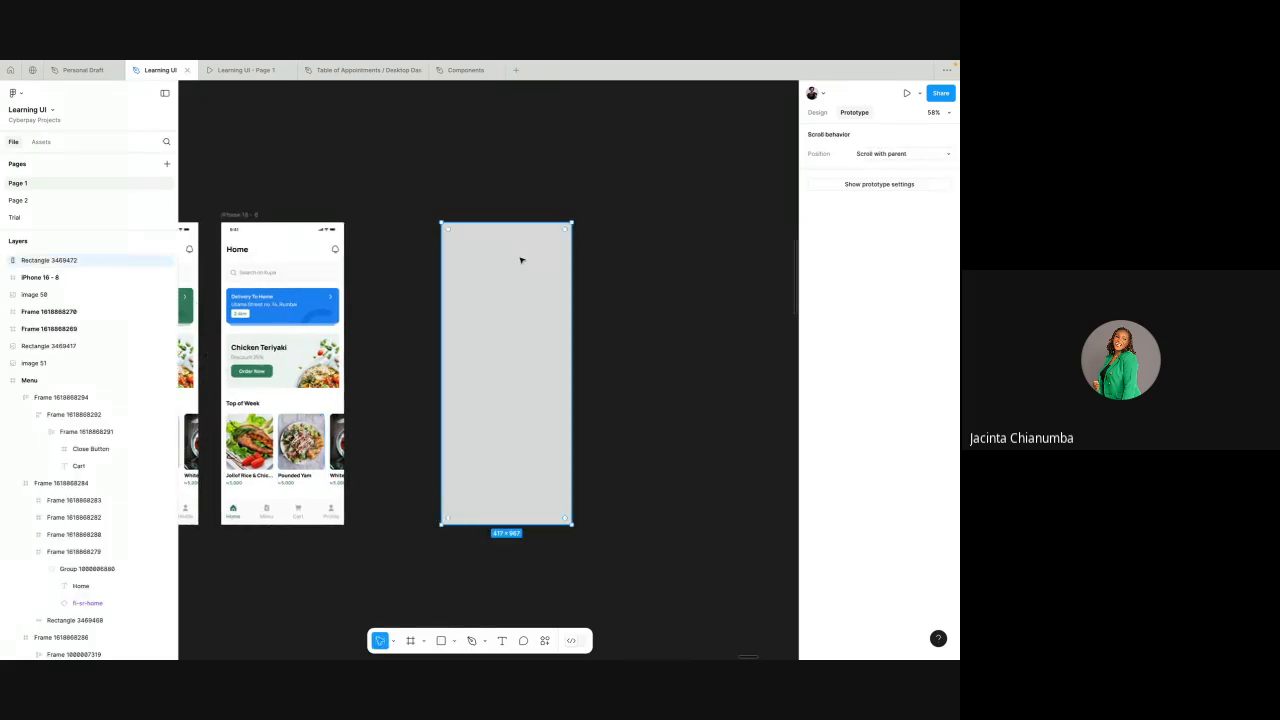
{"action": "key", "text": "Delete"}
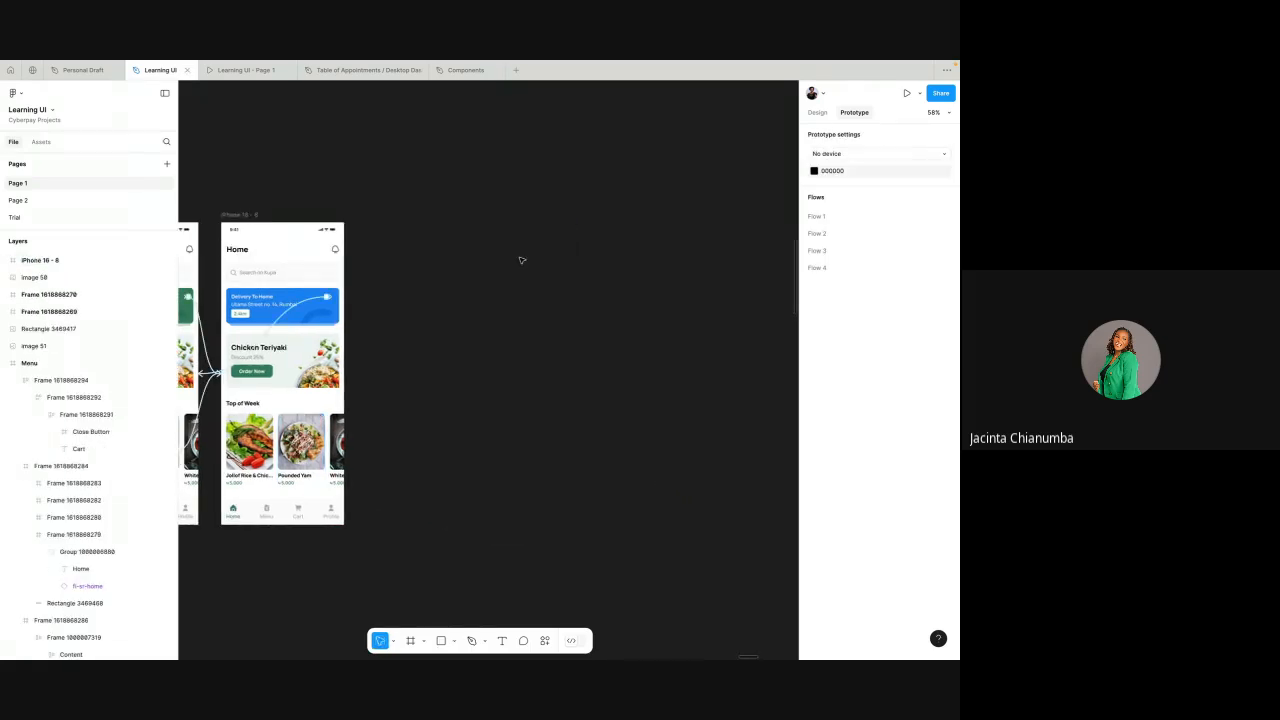
- Draw a blank frame about 424 × 996 on the empty canvas beside the blue-card home screen and duplicate it
{"action": "left_click", "coordinate": [410, 636]}
{"action": "left_click_drag", "start_coordinate": [466, 212], "coordinate": [599, 522]}
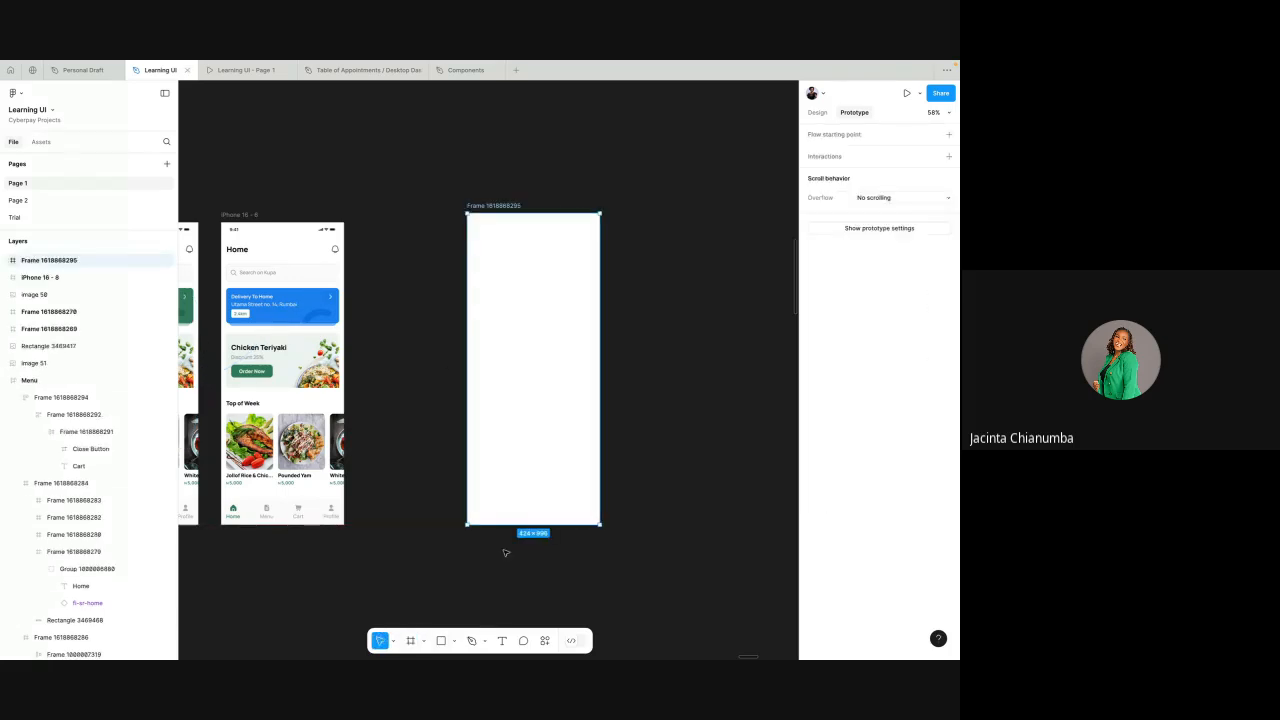
{"action": "left_click", "coordinate": [817, 113]}
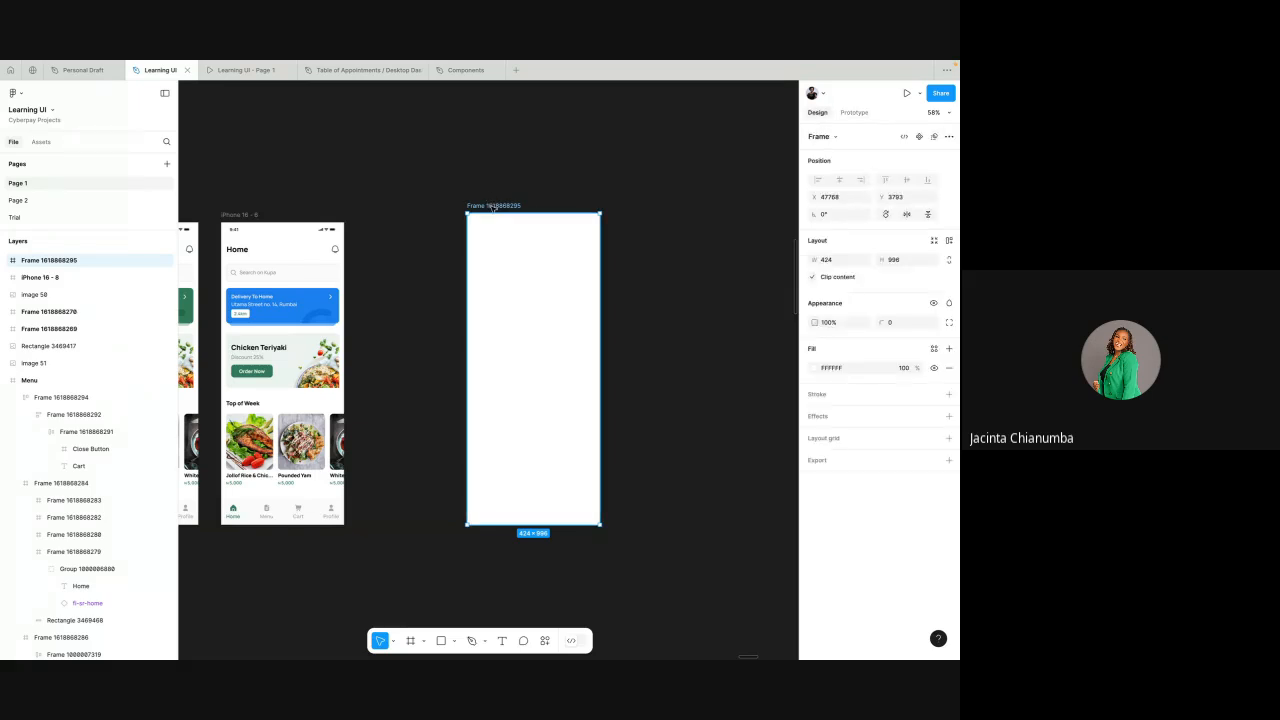
{"action": "key", "text": "ctrl+d"}
{"action": "scroll", "coordinate": [637, 283], "scroll_direction": "right", "scroll_amount": 2}
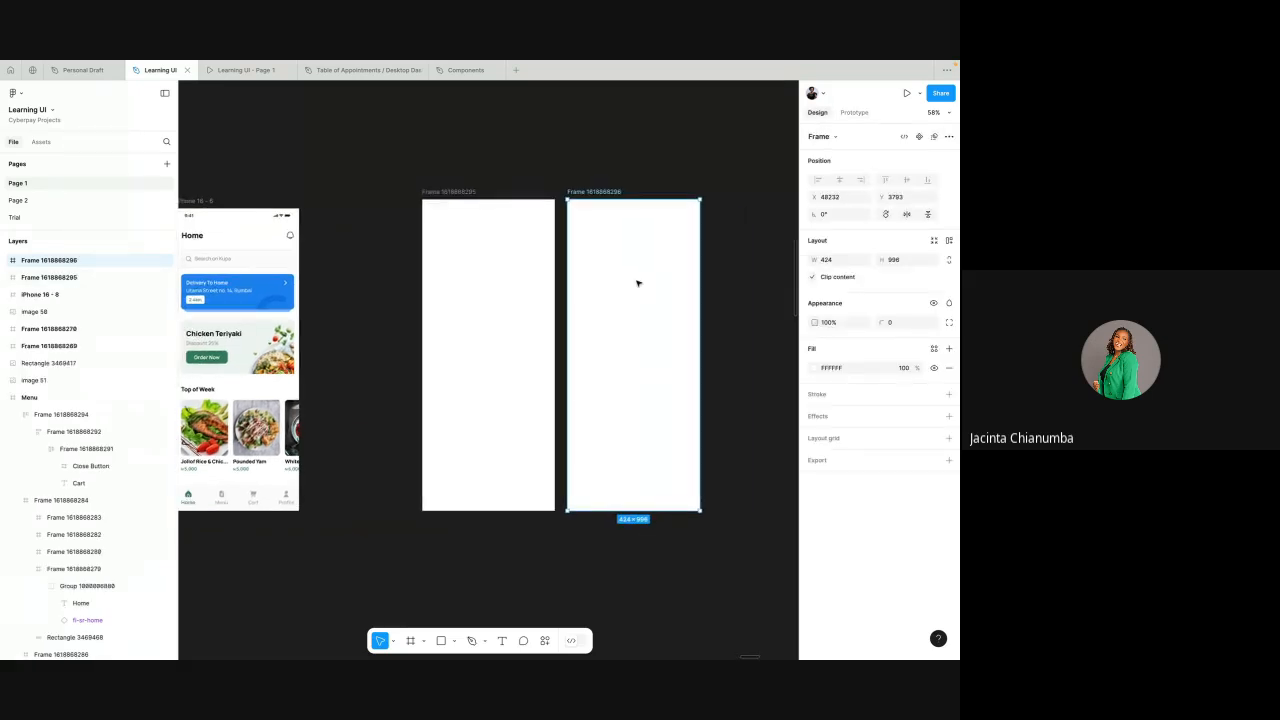
- Draw a rectangle about 330 × 194 in the middle area of the first blank frame
{"action": "scroll", "coordinate": [637, 283], "scroll_direction": "up", "scroll_amount": 3}
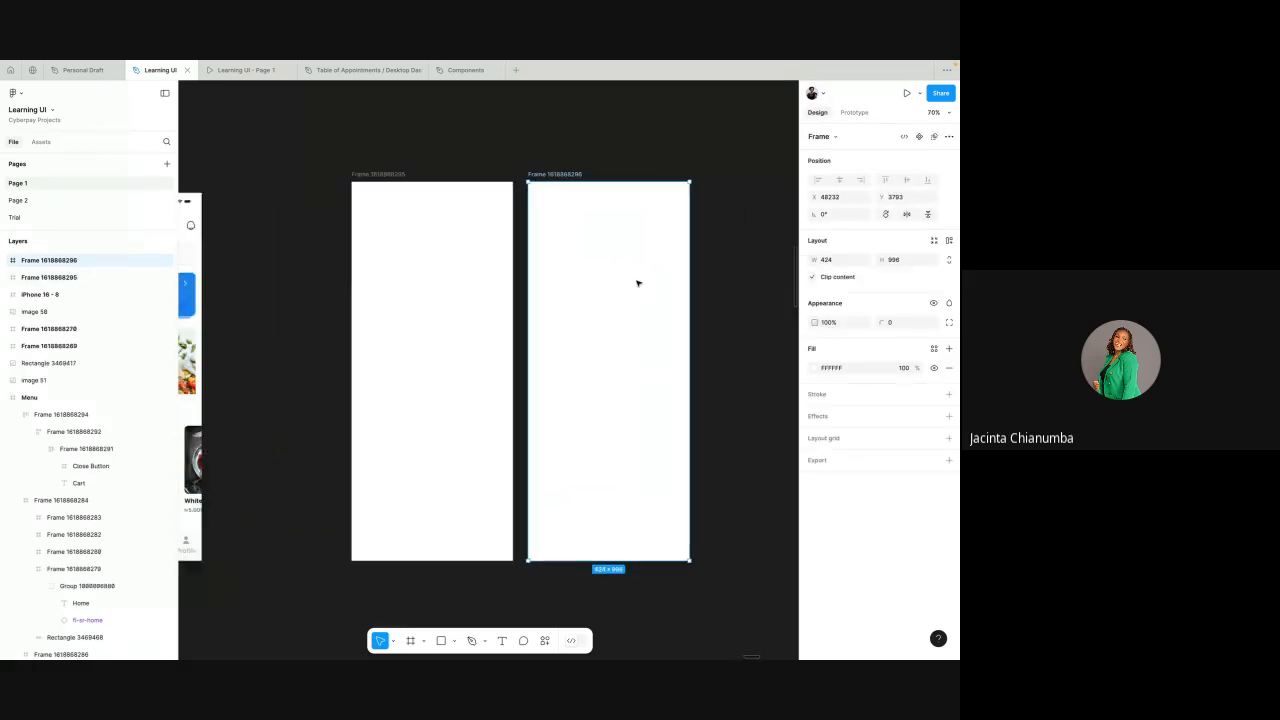
{"action": "left_click", "coordinate": [441, 641]}
{"action": "left_click_drag", "start_coordinate": [318, 299], "coordinate": [460, 382]}
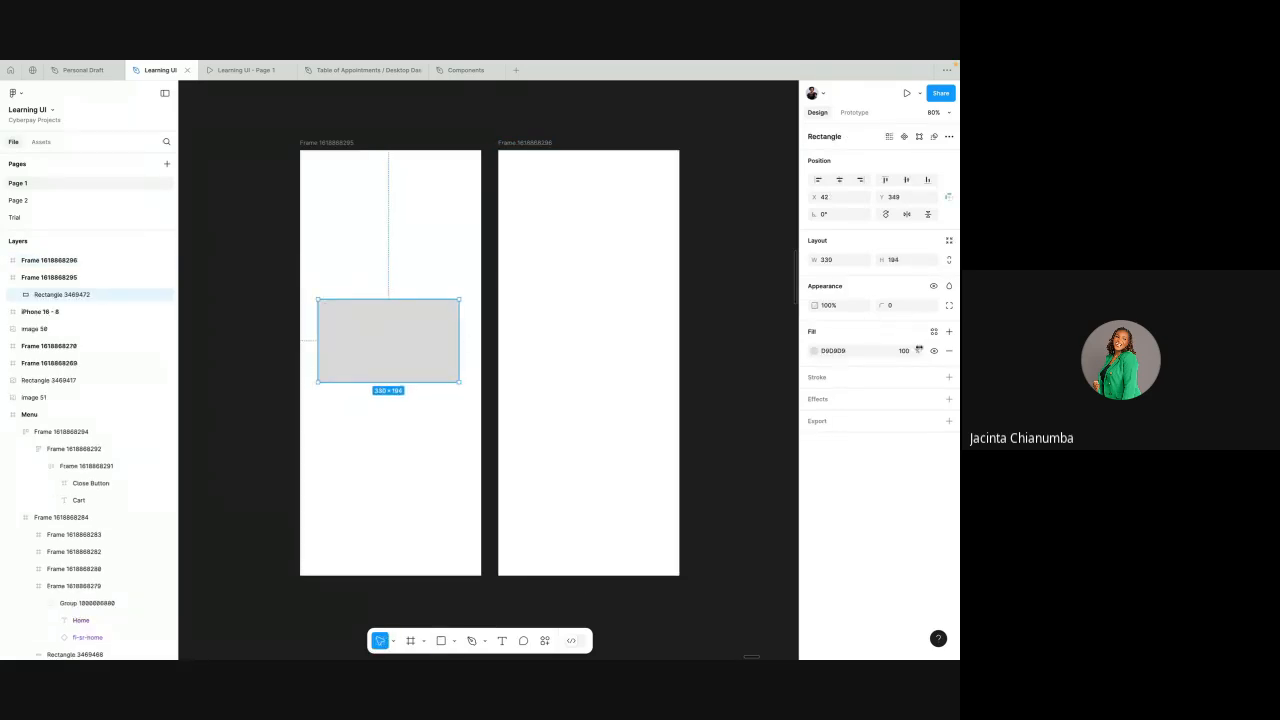
- Fill the first frame's rectangle with light blue 73CCE2
{"action": "left_click", "coordinate": [813, 350]}
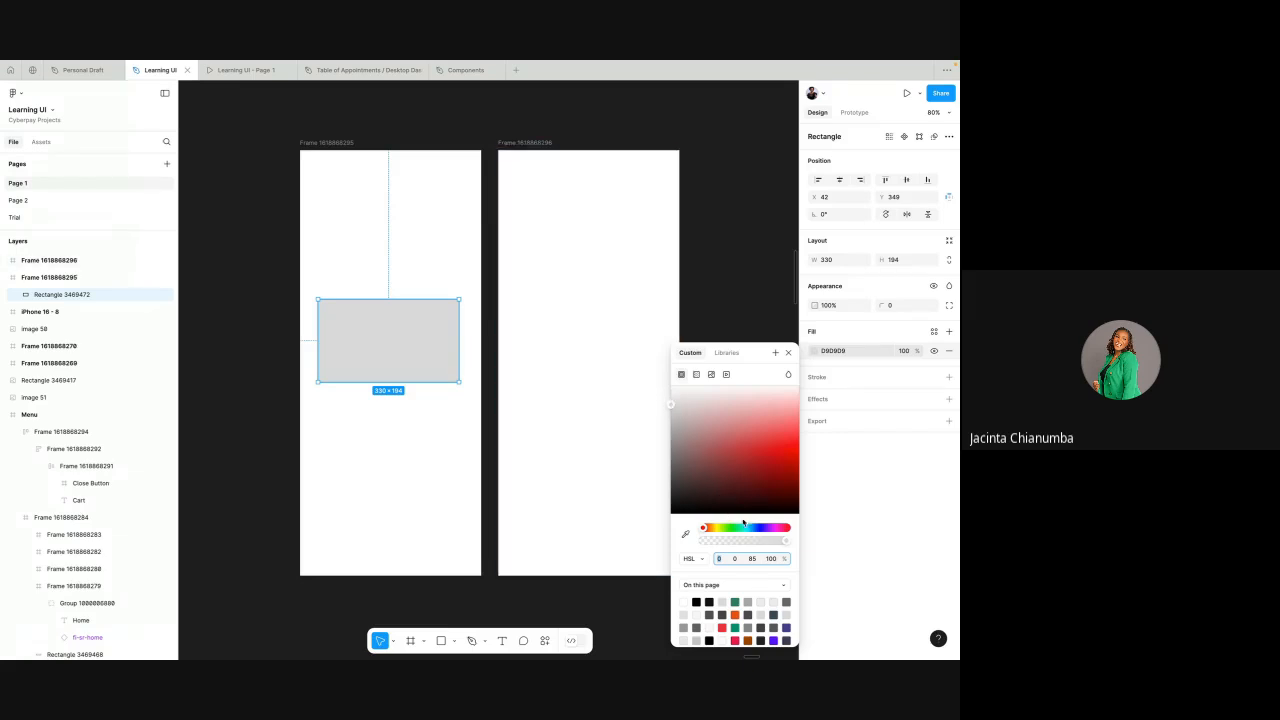
{"action": "left_click_drag", "start_coordinate": [703, 528], "coordinate": [744, 487]}
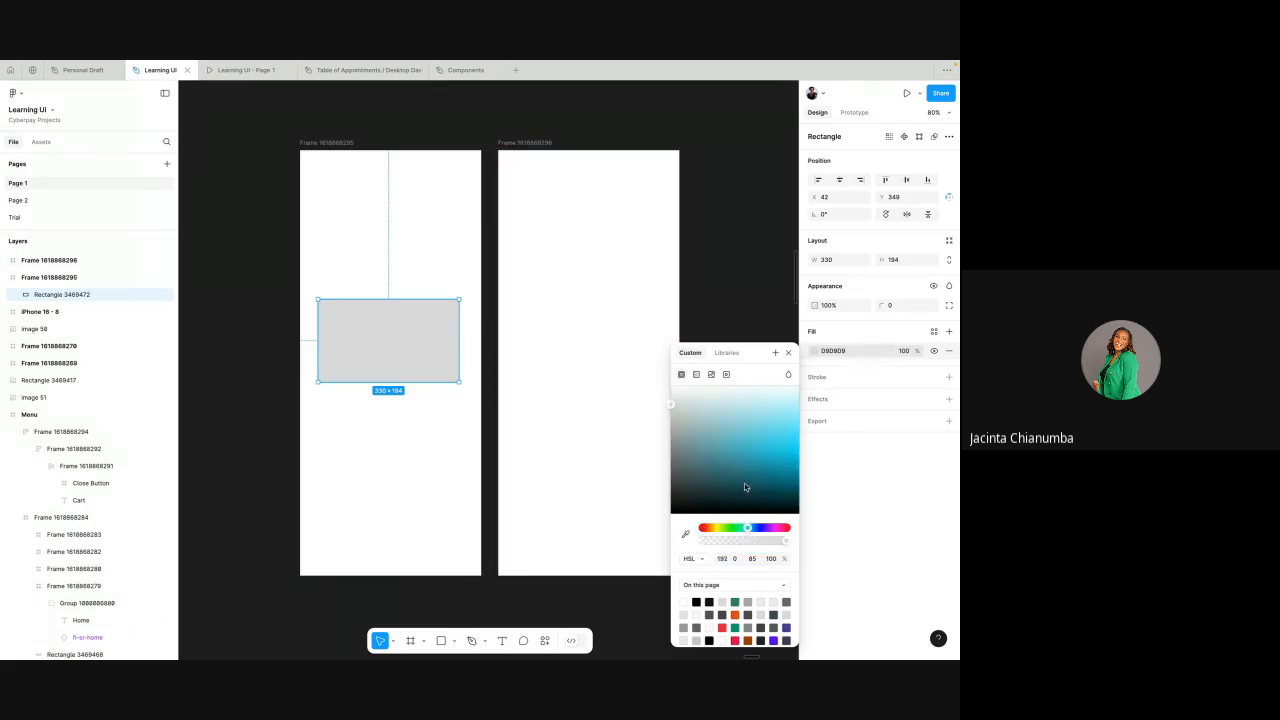
{"action": "left_click", "coordinate": [751, 459]}
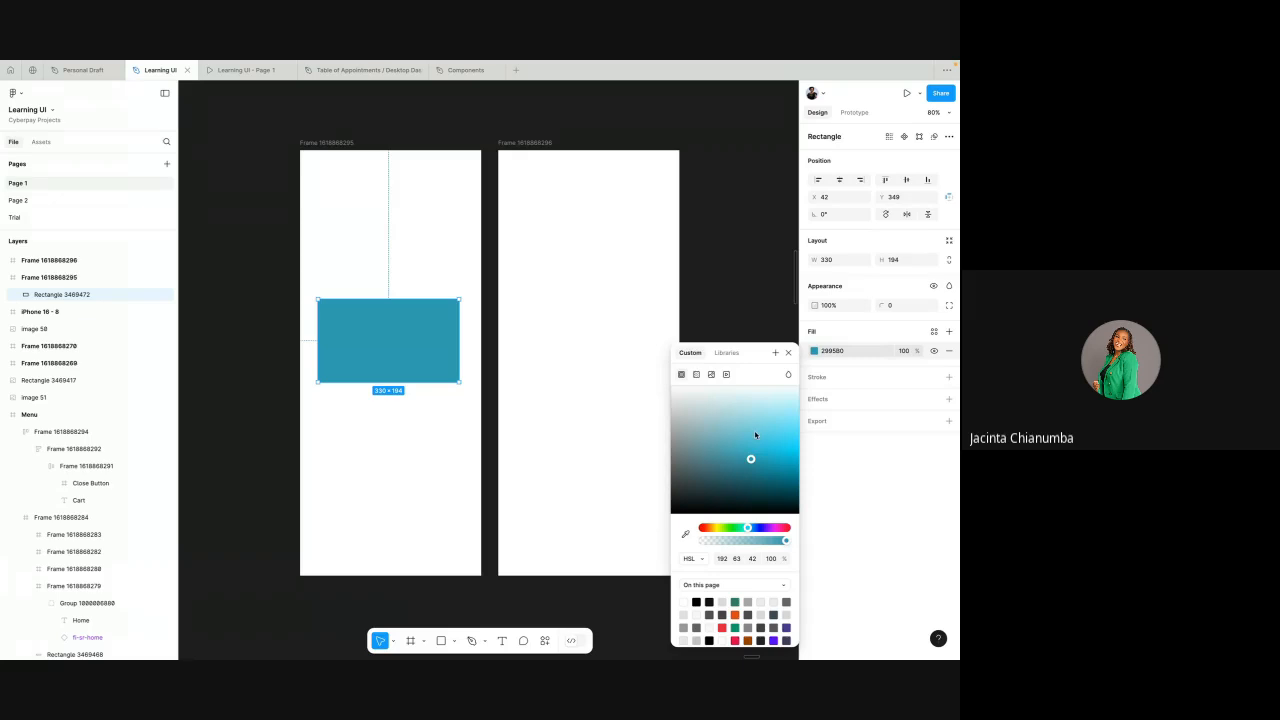
{"action": "left_click", "coordinate": [755, 432]}
{"action": "left_click", "coordinate": [428, 240]}
- Copy the light-blue rectangle into the second frame and stretch the copy vertically to about 330 × 799
{"action": "left_click", "coordinate": [411, 331]}
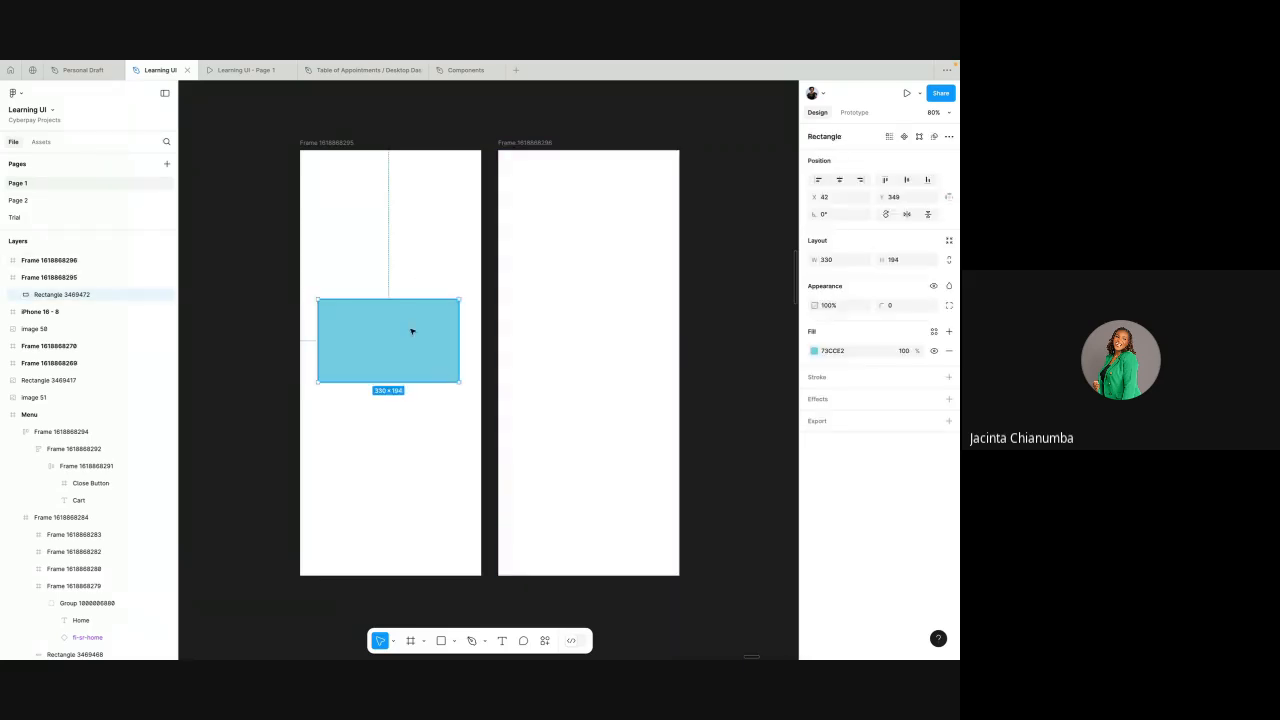
{"action": "left_click_drag", "start_coordinate": [411, 331], "coordinate": [611, 271]}
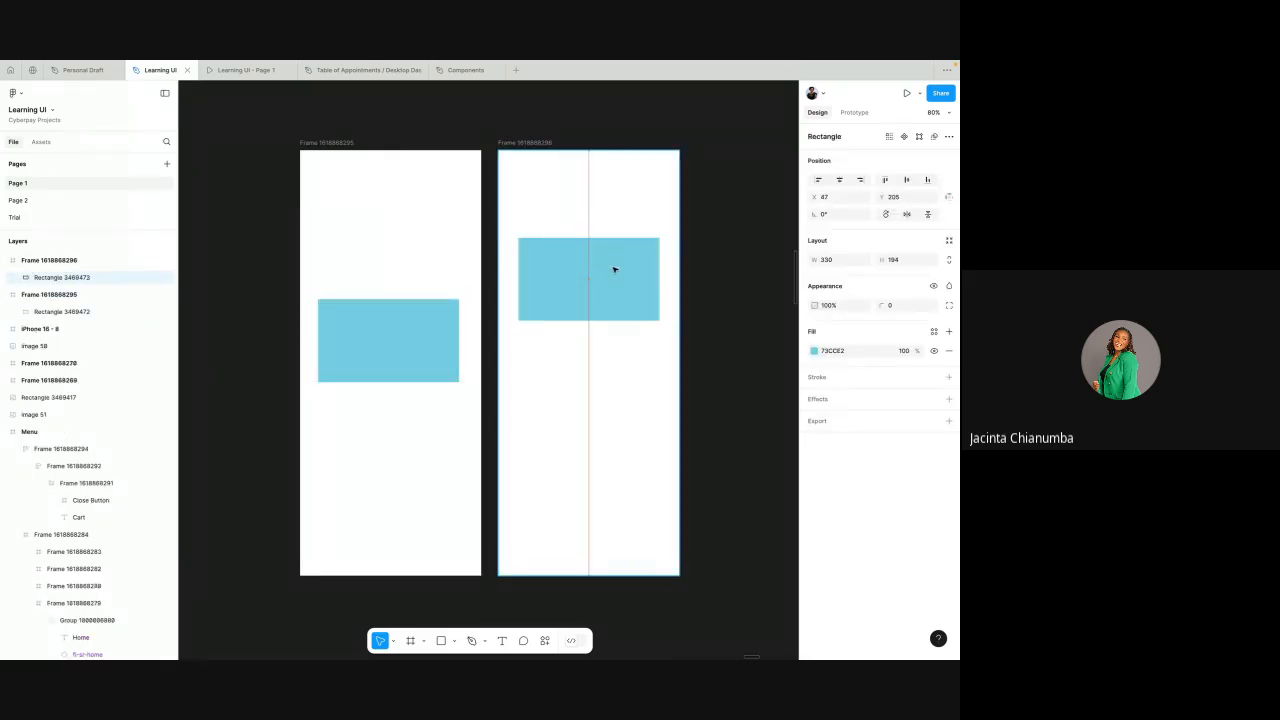
{"action": "left_click_drag", "start_coordinate": [606, 320], "coordinate": [609, 499]}
{"action": "left_click_drag", "start_coordinate": [605, 240], "coordinate": [604, 186]}
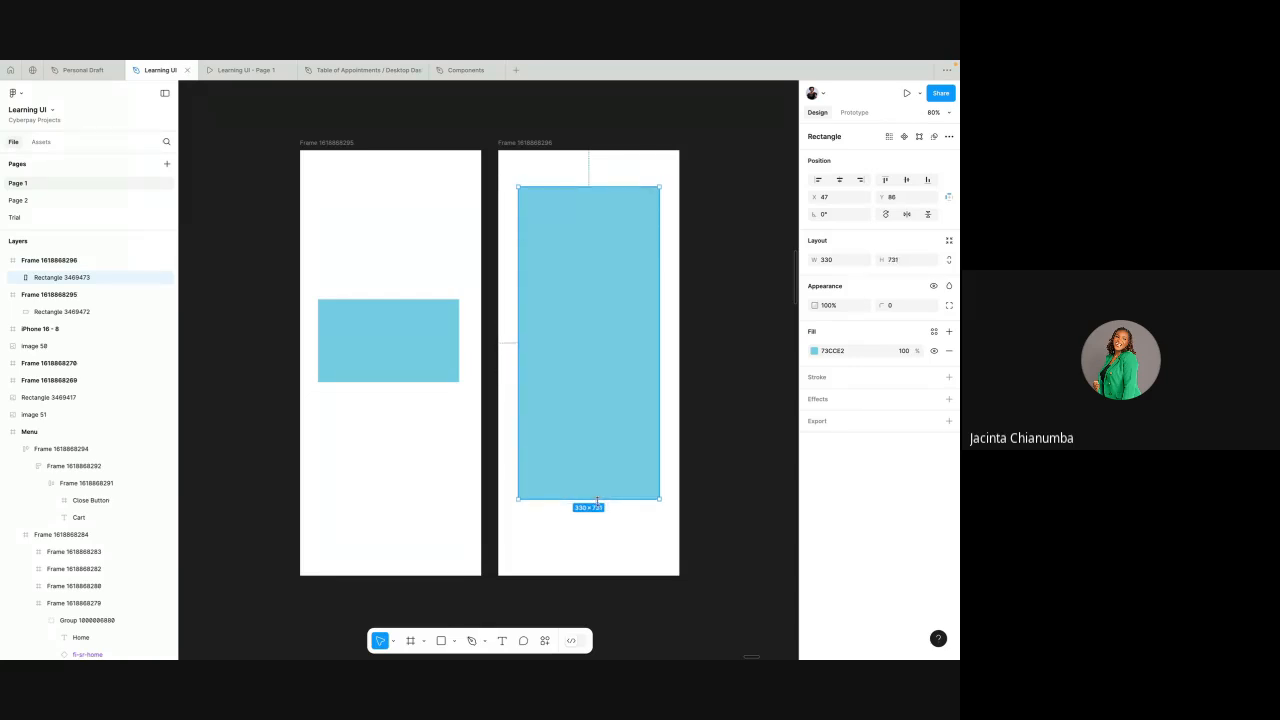
- Resize the first frame's rectangle into a flatter, wider bar of about 382 × 115
{"action": "left_click", "coordinate": [386, 320]}
{"action": "scroll", "coordinate": [386, 320], "scroll_direction": "up", "scroll_amount": 5}
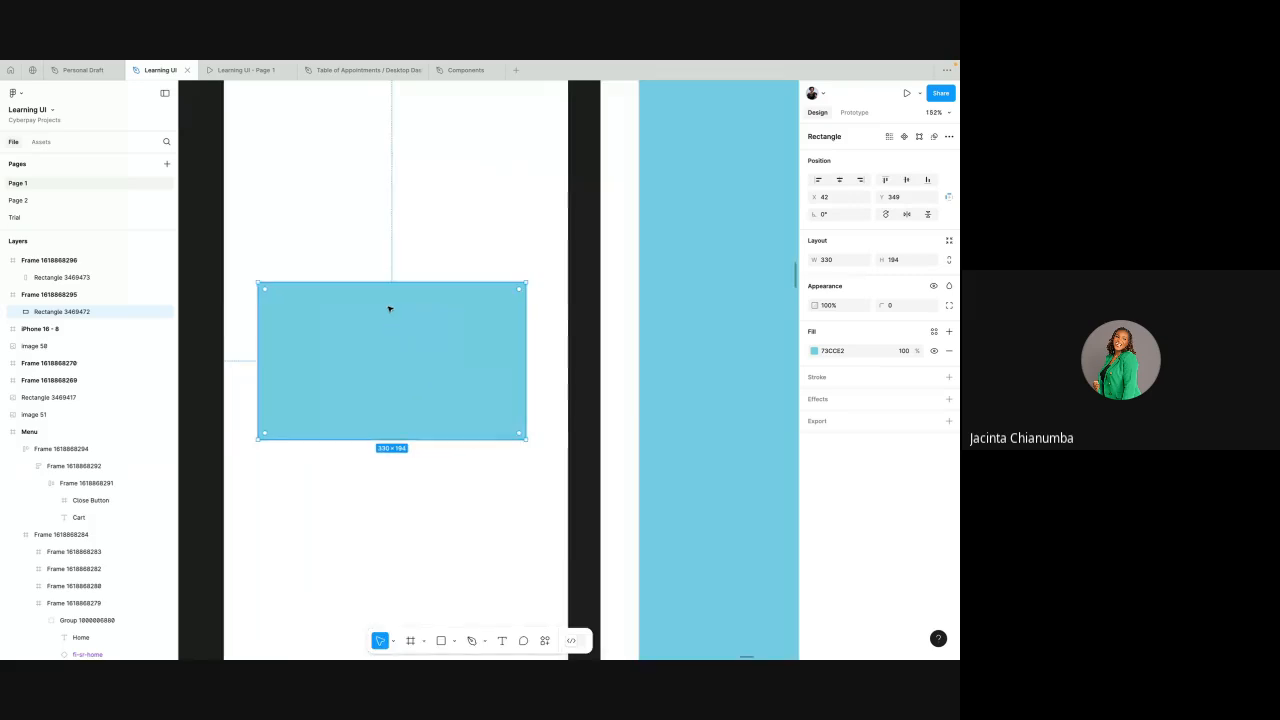
{"action": "left_click_drag", "start_coordinate": [414, 282], "coordinate": [386, 371]}
{"action": "left_click_drag", "start_coordinate": [510, 390], "coordinate": [552, 391]}
{"action": "scroll", "coordinate": [552, 391], "scroll_direction": "down", "scroll_amount": 5}
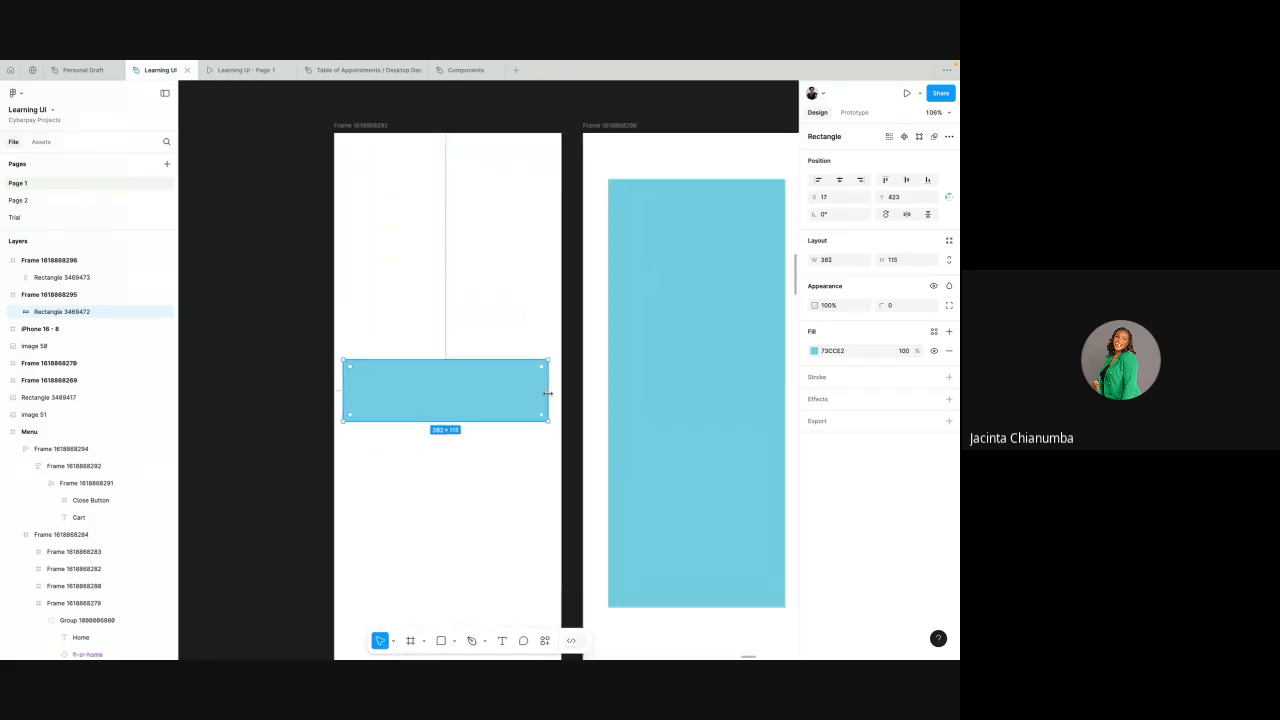
- Shift the hue of the second frame's tall rectangle to 238 for a violet-blue 7377E2 fill
{"action": "left_click", "coordinate": [635, 239]}
{"action": "left_click", "coordinate": [814, 351]}
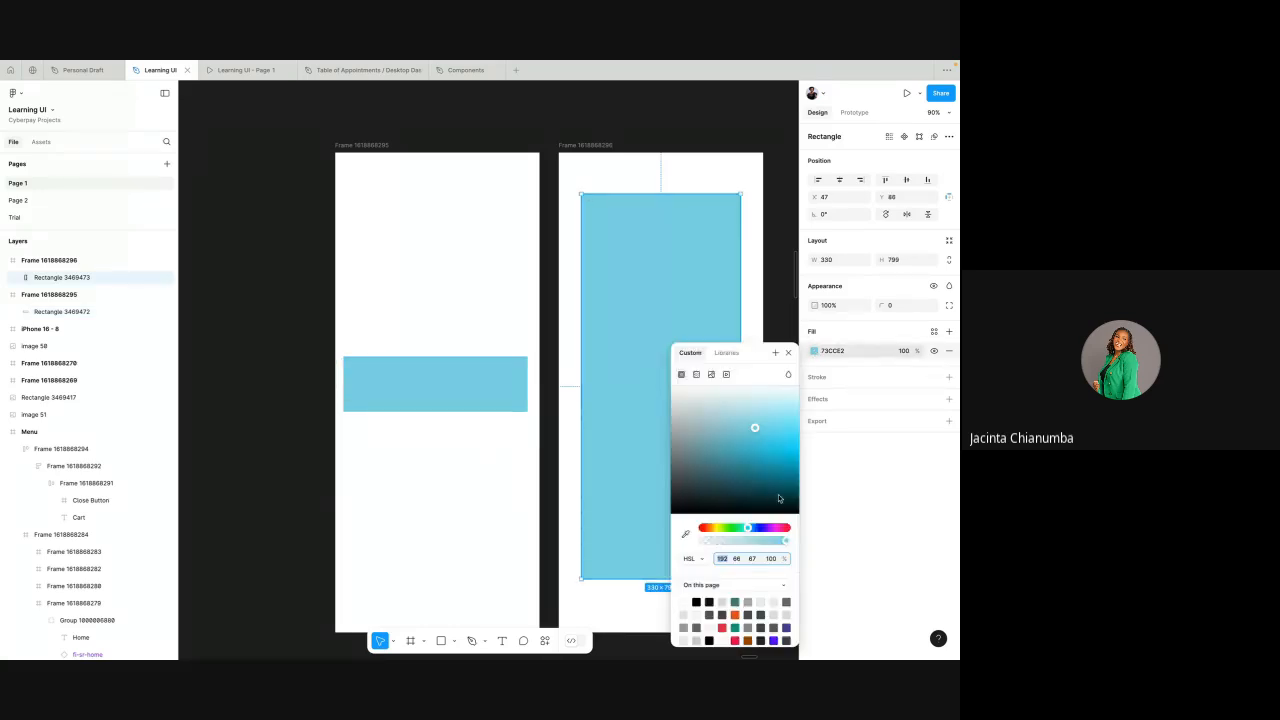
{"action": "left_click_drag", "start_coordinate": [752, 528], "coordinate": [758, 528]}
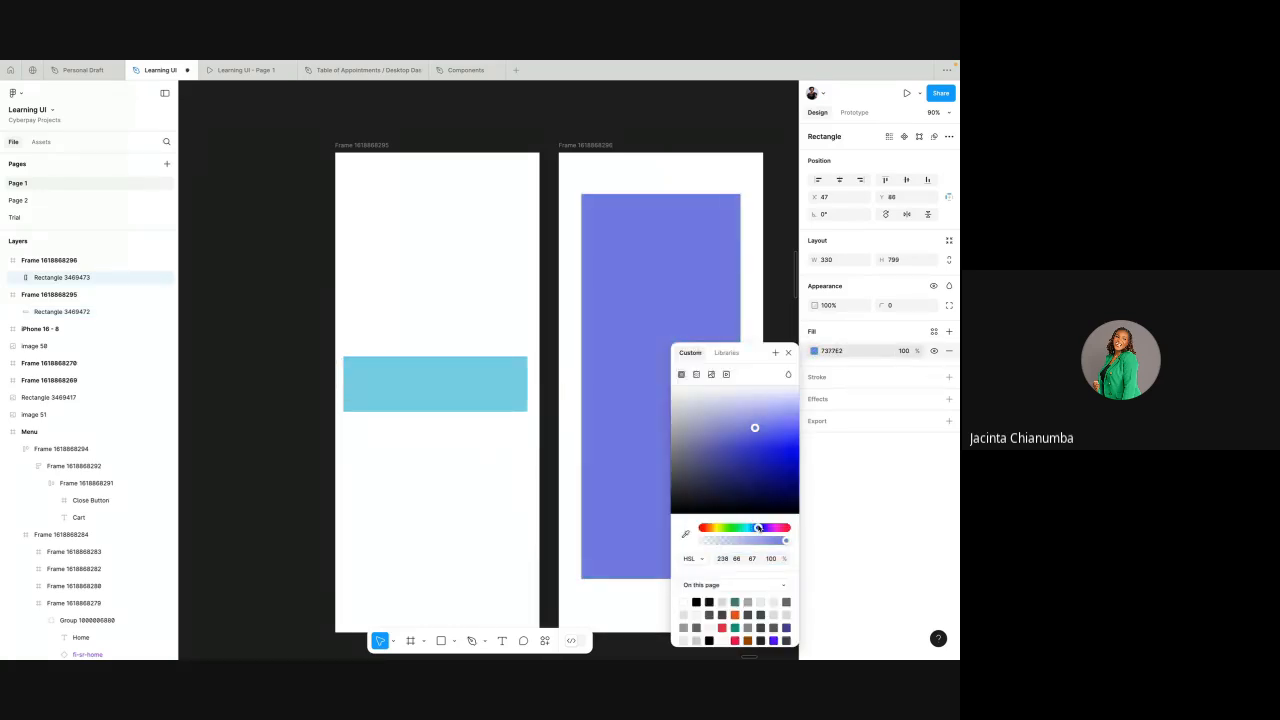
{"action": "left_click", "coordinate": [586, 134]}
{"action": "scroll", "coordinate": [586, 134], "scroll_direction": "right", "scroll_amount": 3}
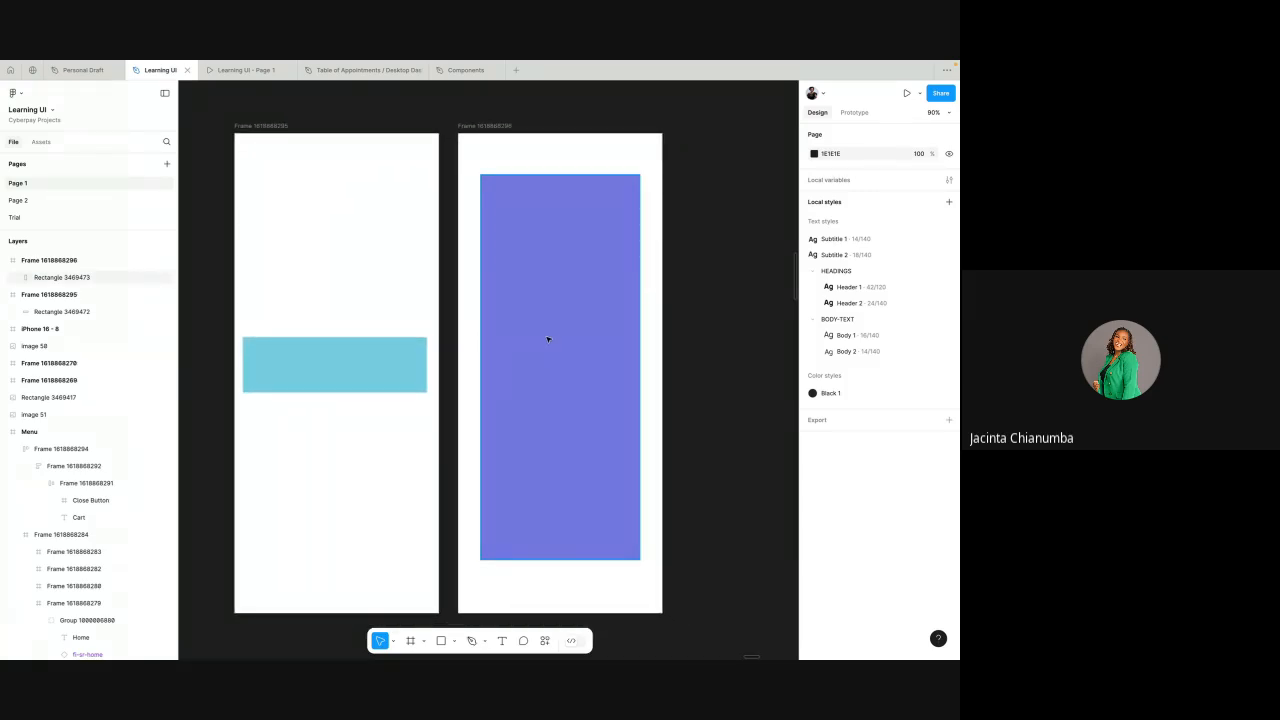
- Create a prototype connection from the light-blue rectangle in the first frame to the second frame
{"action": "left_click", "coordinate": [550, 282]}
{"action": "left_click", "coordinate": [758, 217]}
{"action": "left_click", "coordinate": [850, 116]}
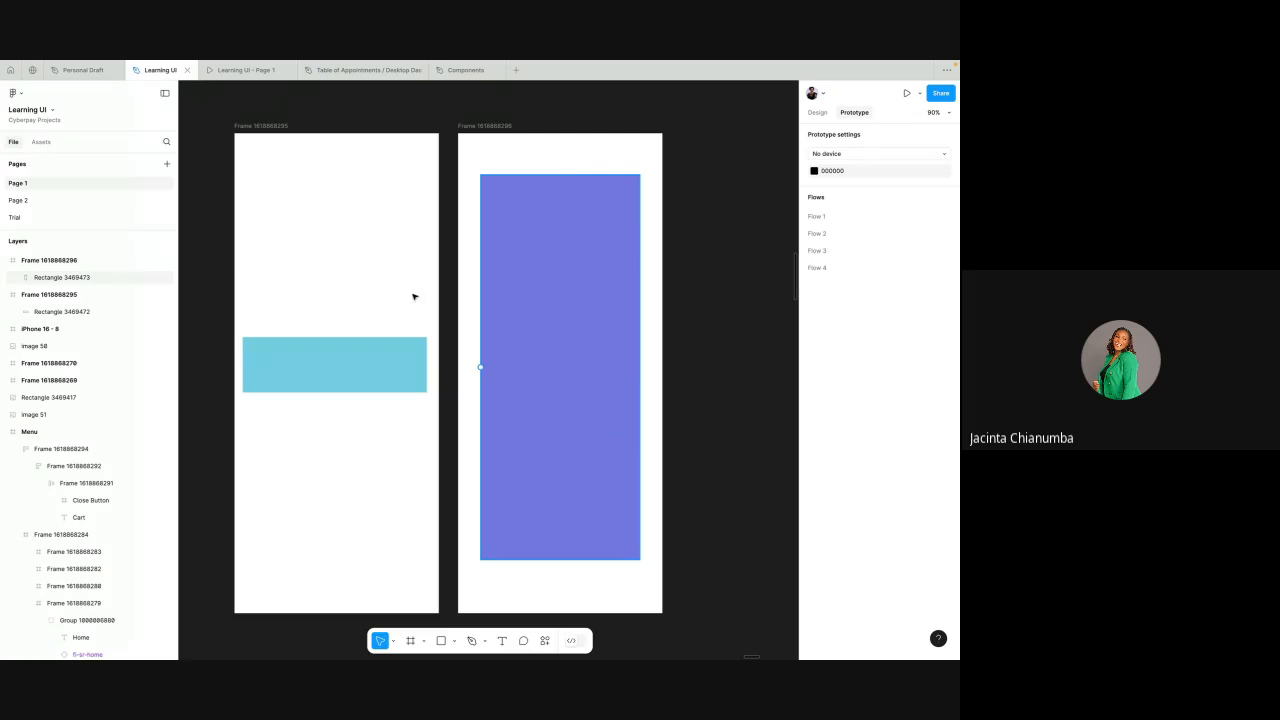
{"action": "left_click", "coordinate": [374, 356]}
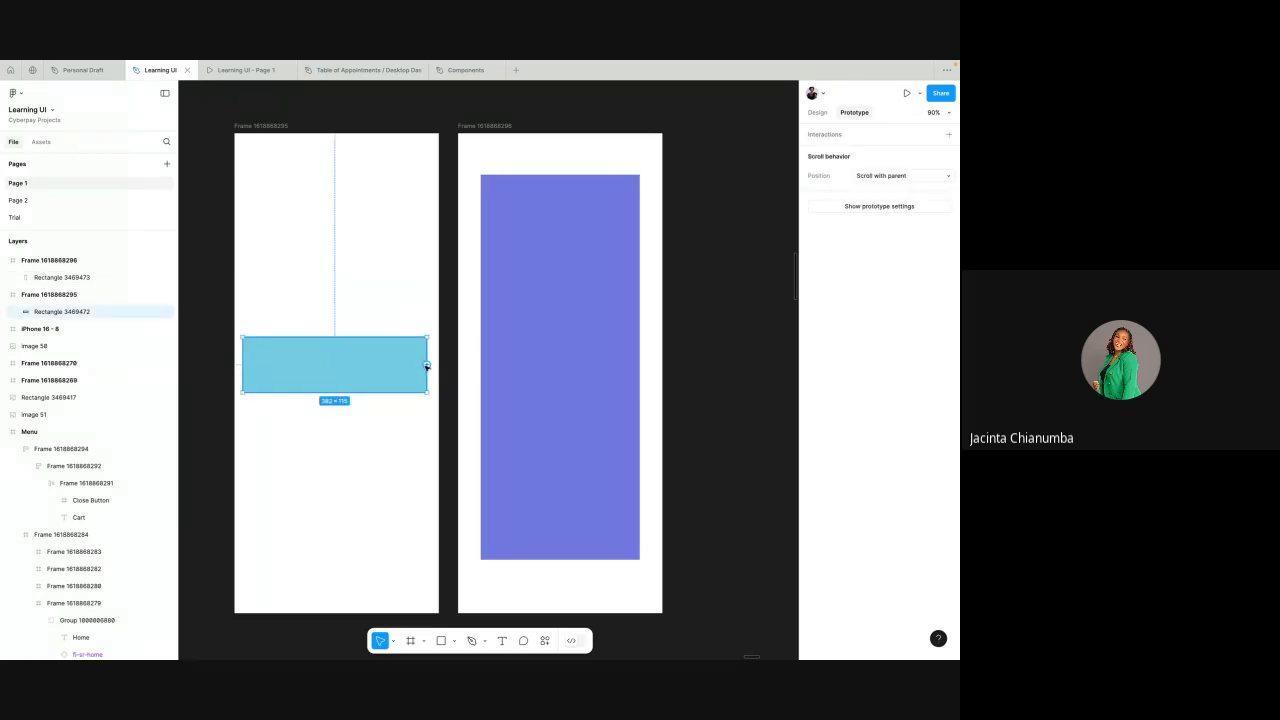
{"action": "scroll", "coordinate": [426, 363], "scroll_direction": "left", "scroll_amount": 2}
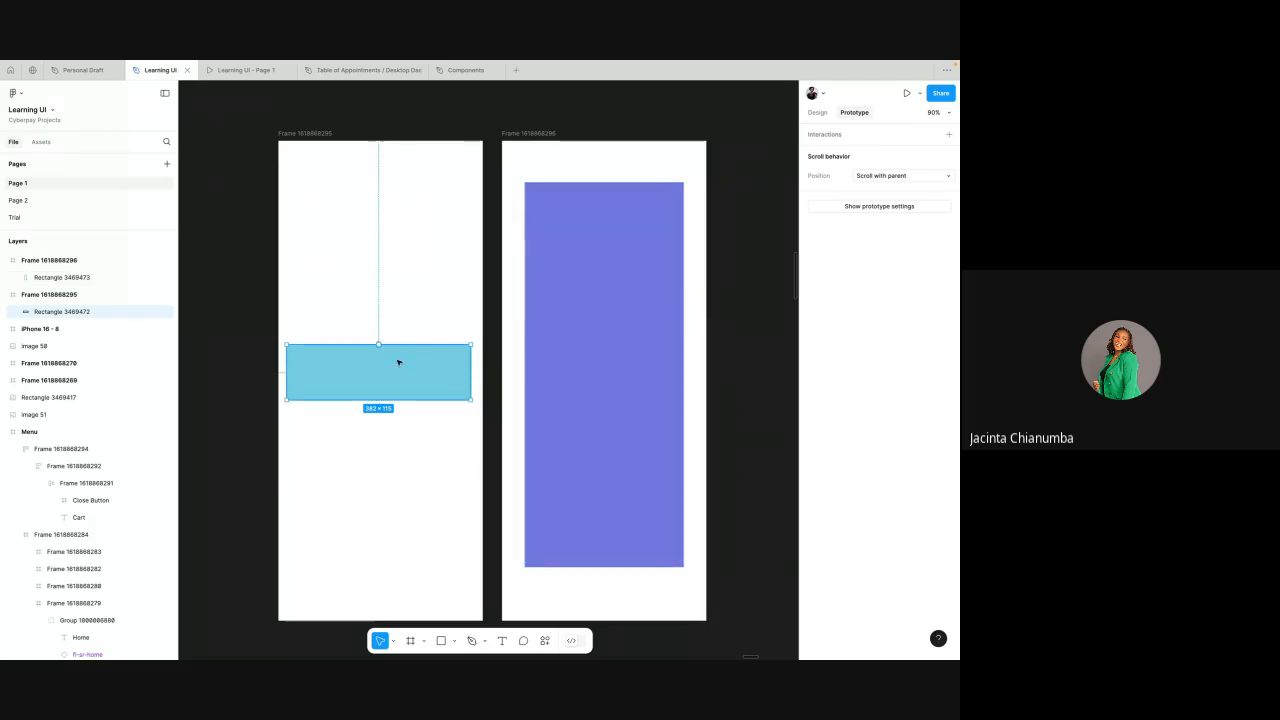
{"action": "left_click", "coordinate": [434, 262]}
{"action": "left_click", "coordinate": [412, 358]}
{"action": "left_click_drag", "start_coordinate": [472, 374], "coordinate": [511, 377]}
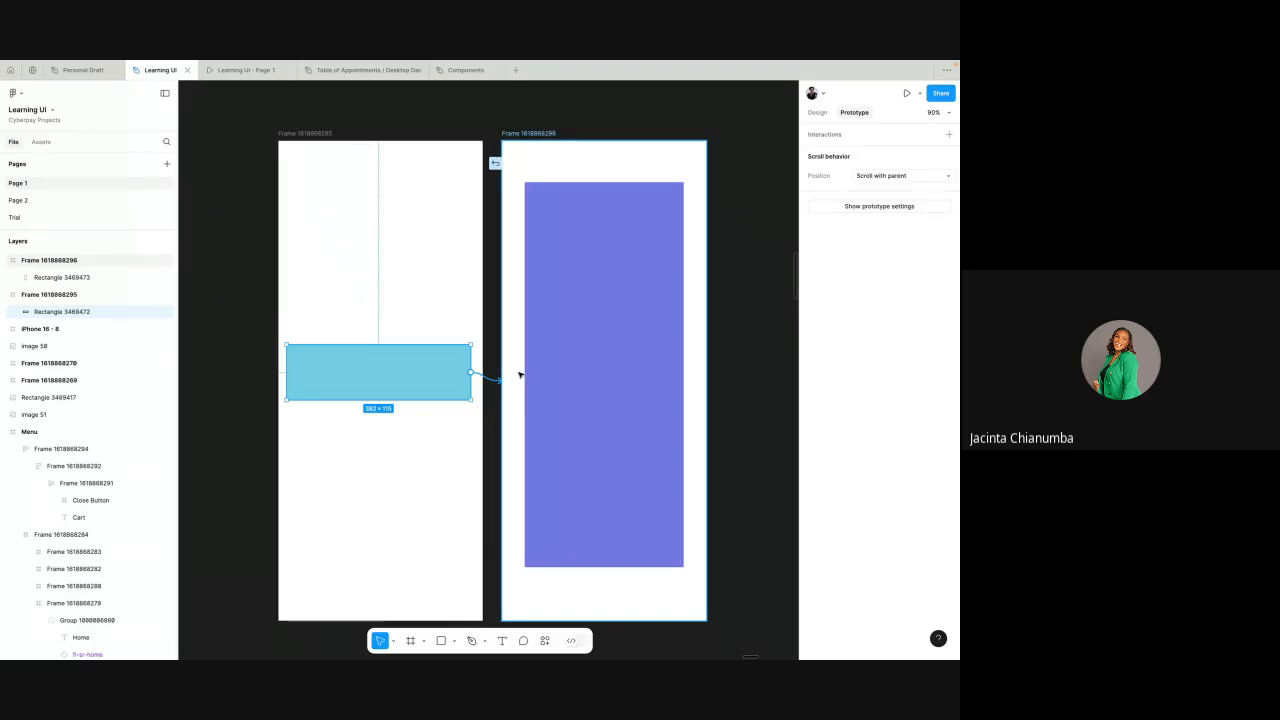
{"action": "left_click_drag", "start_coordinate": [519, 375], "coordinate": [519, 375]}
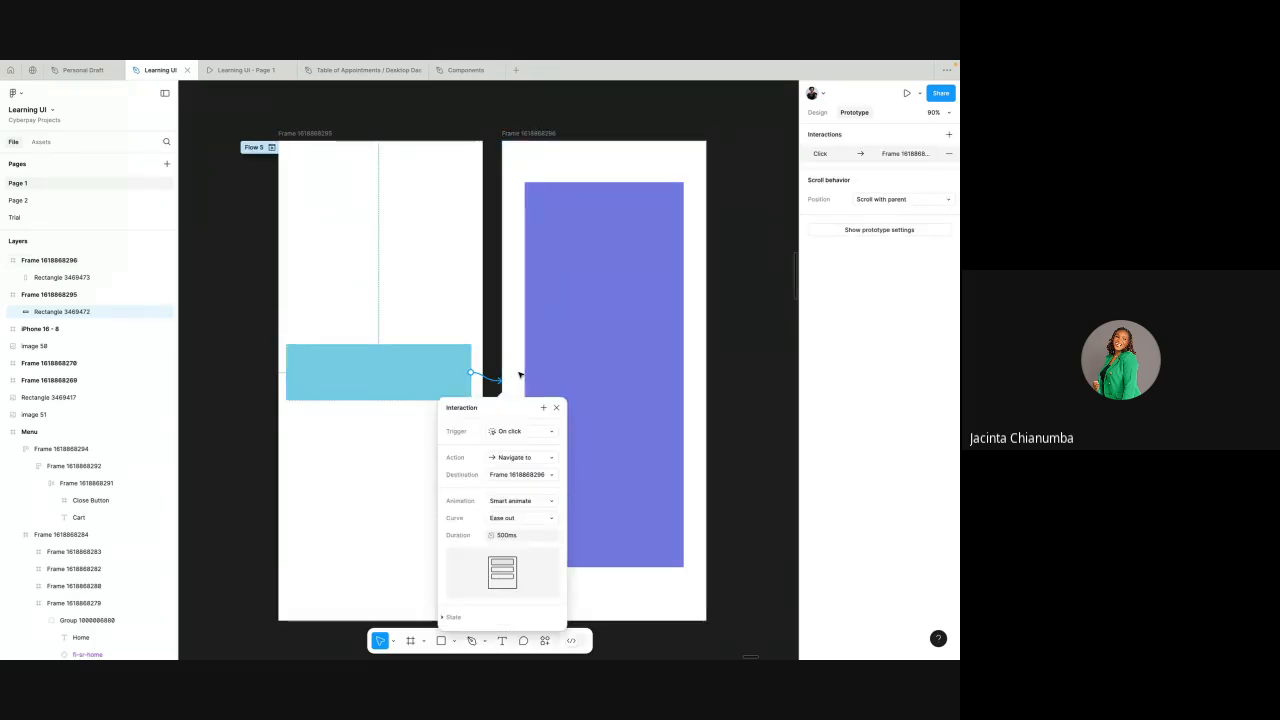
- Review the trigger, action, destination and animation options of the light-blue rectangle's interaction
{"action": "left_click", "coordinate": [504, 432]}
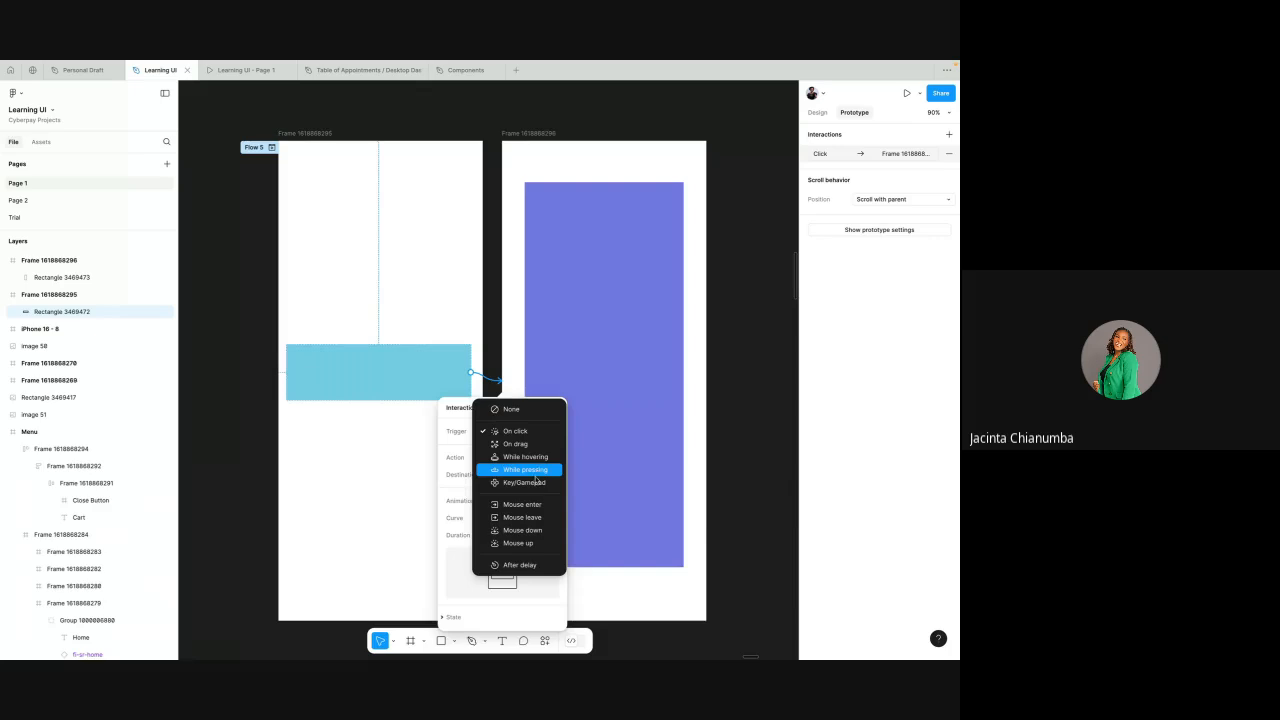
{"action": "left_click", "coordinate": [529, 434]}
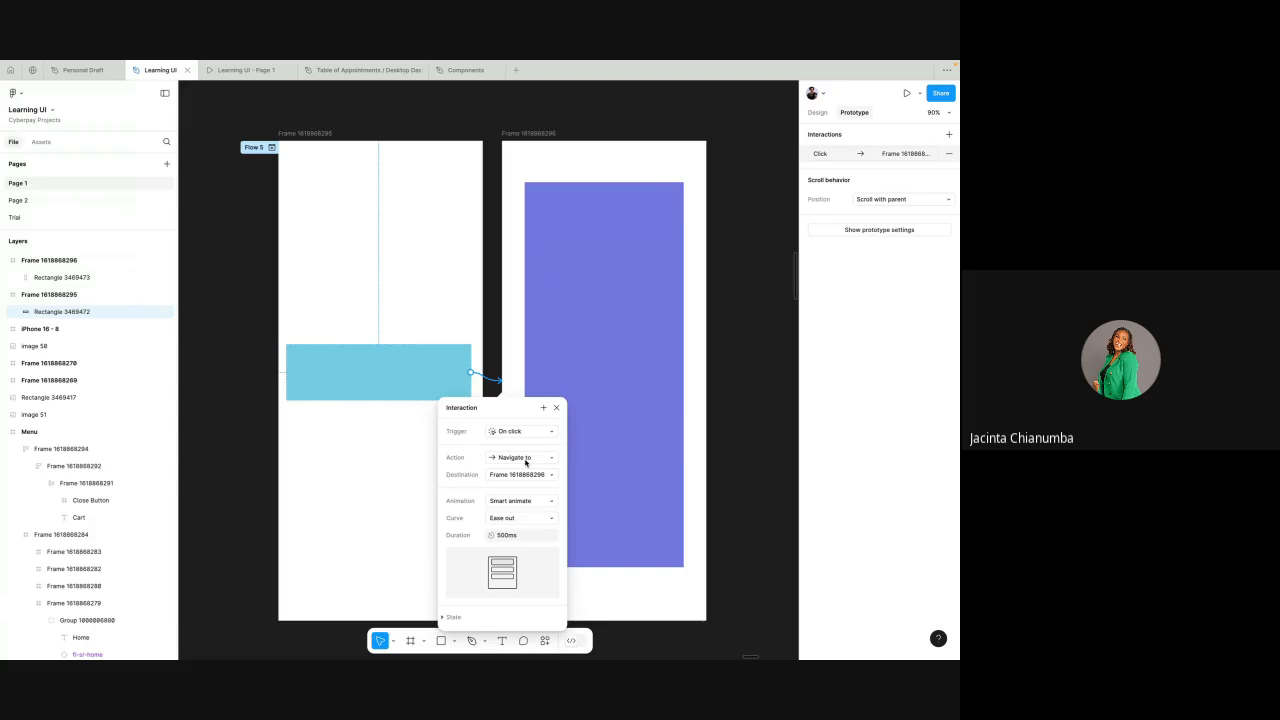
{"action": "left_click", "coordinate": [531, 460]}
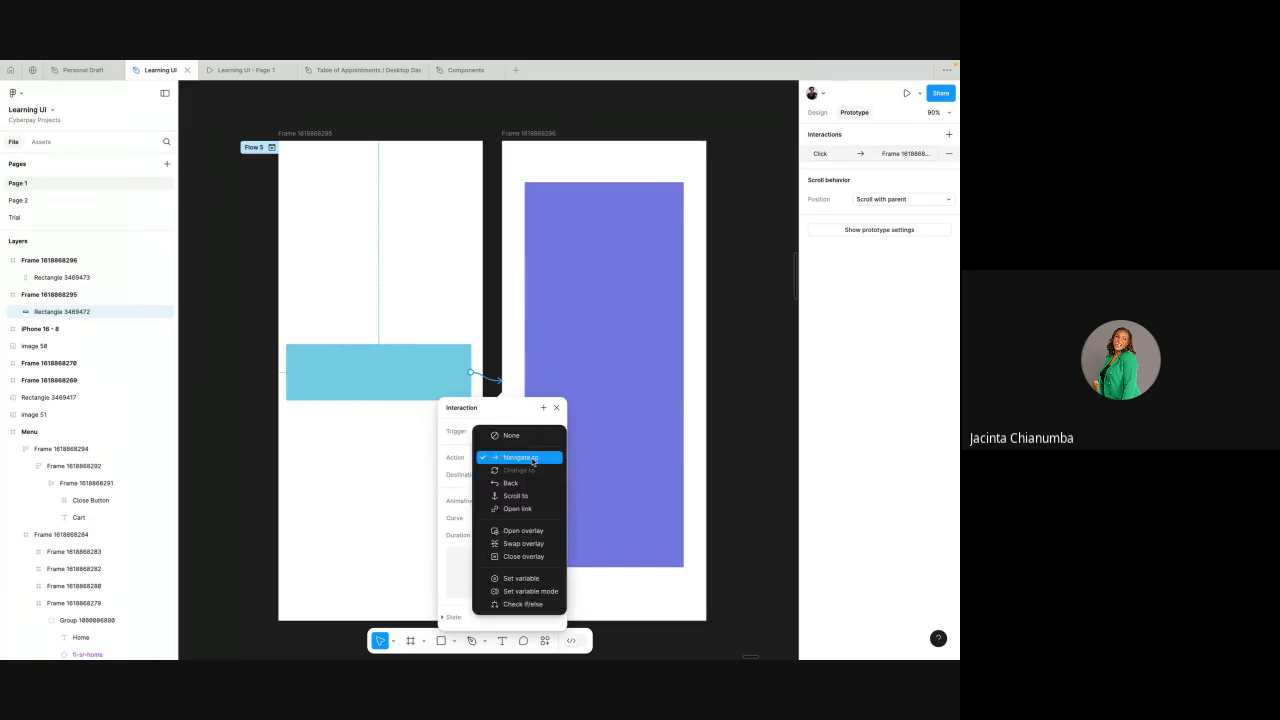
{"action": "left_click", "coordinate": [533, 460]}
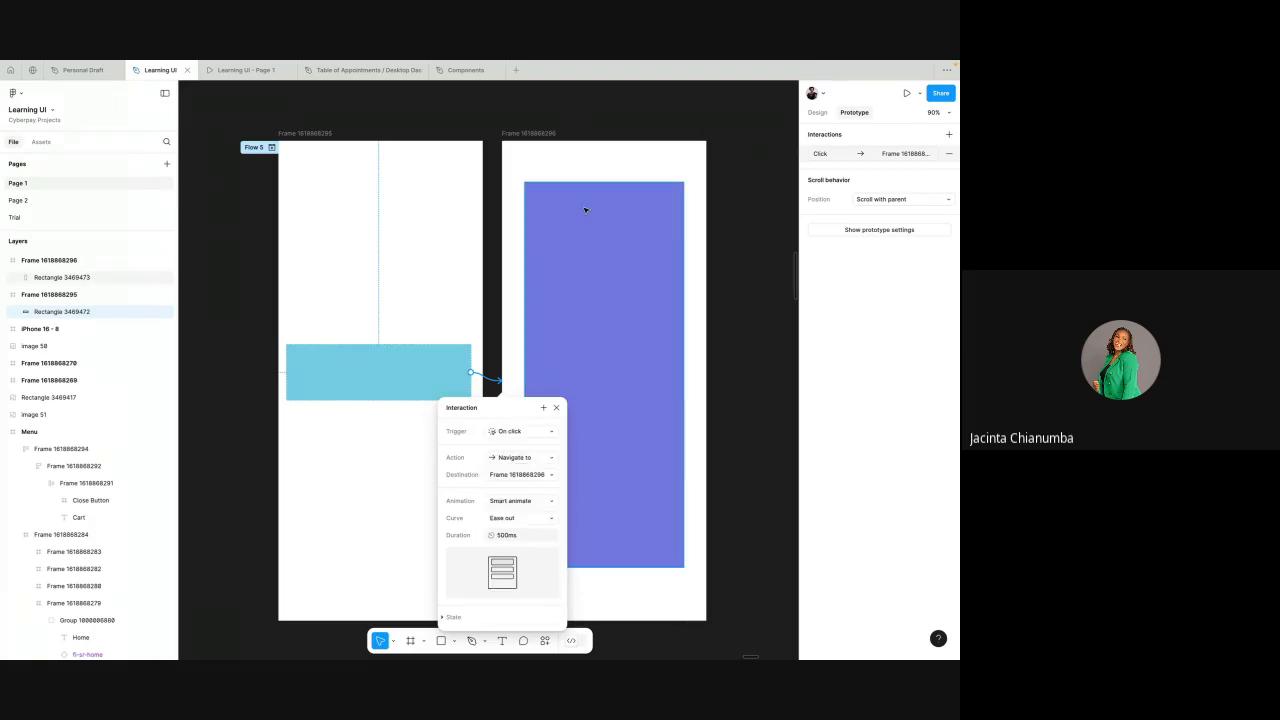
{"action": "left_click", "coordinate": [519, 476]}
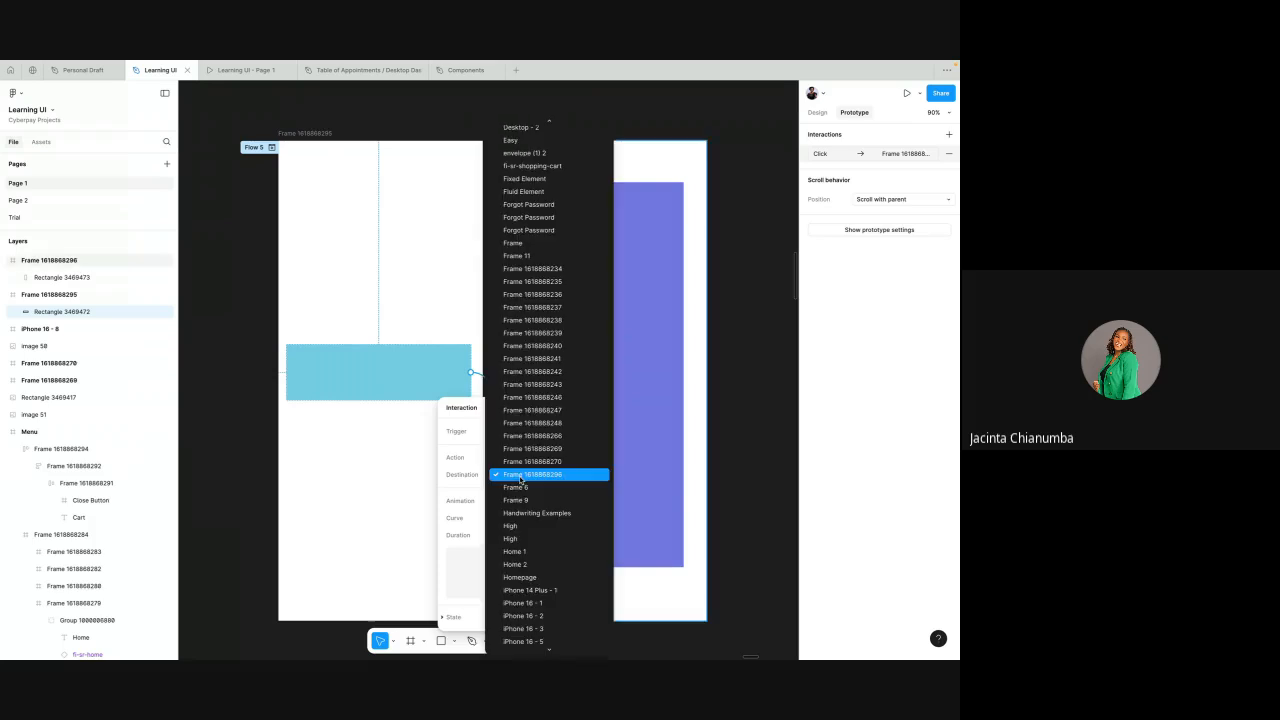
{"action": "left_click", "coordinate": [520, 476]}
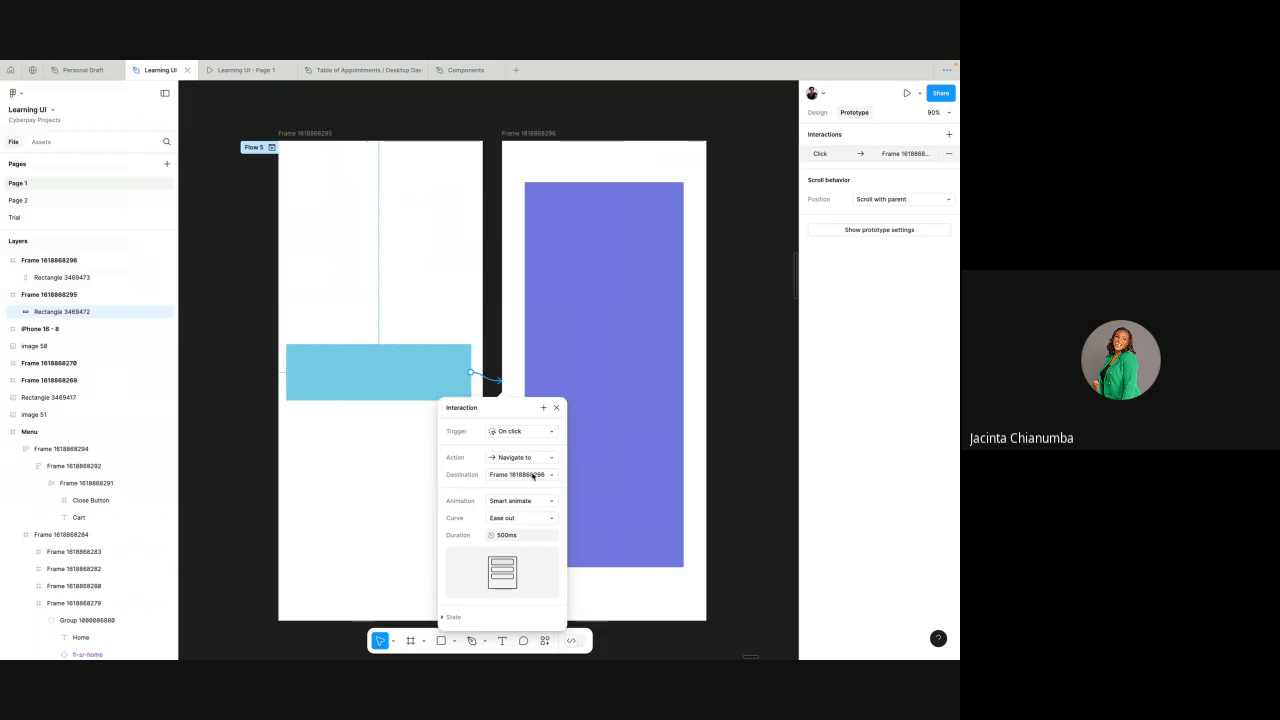
{"action": "left_click", "coordinate": [520, 501]}
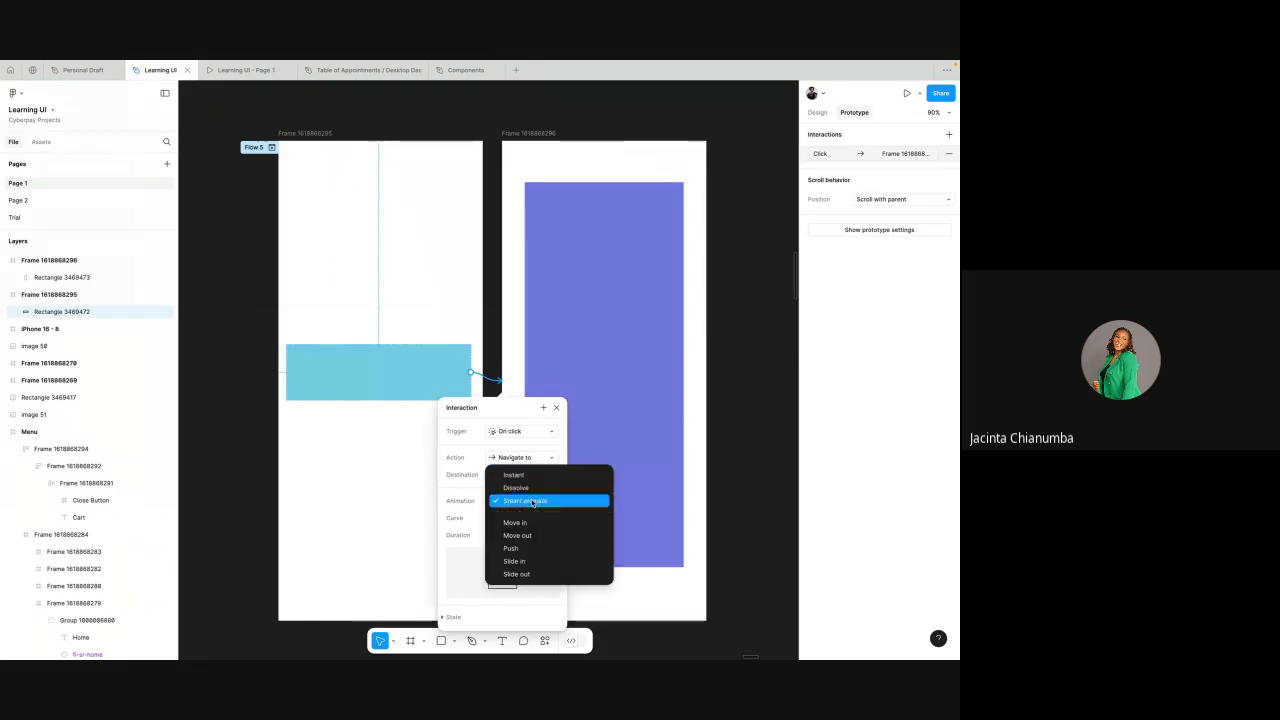
{"action": "left_click", "coordinate": [533, 501]}
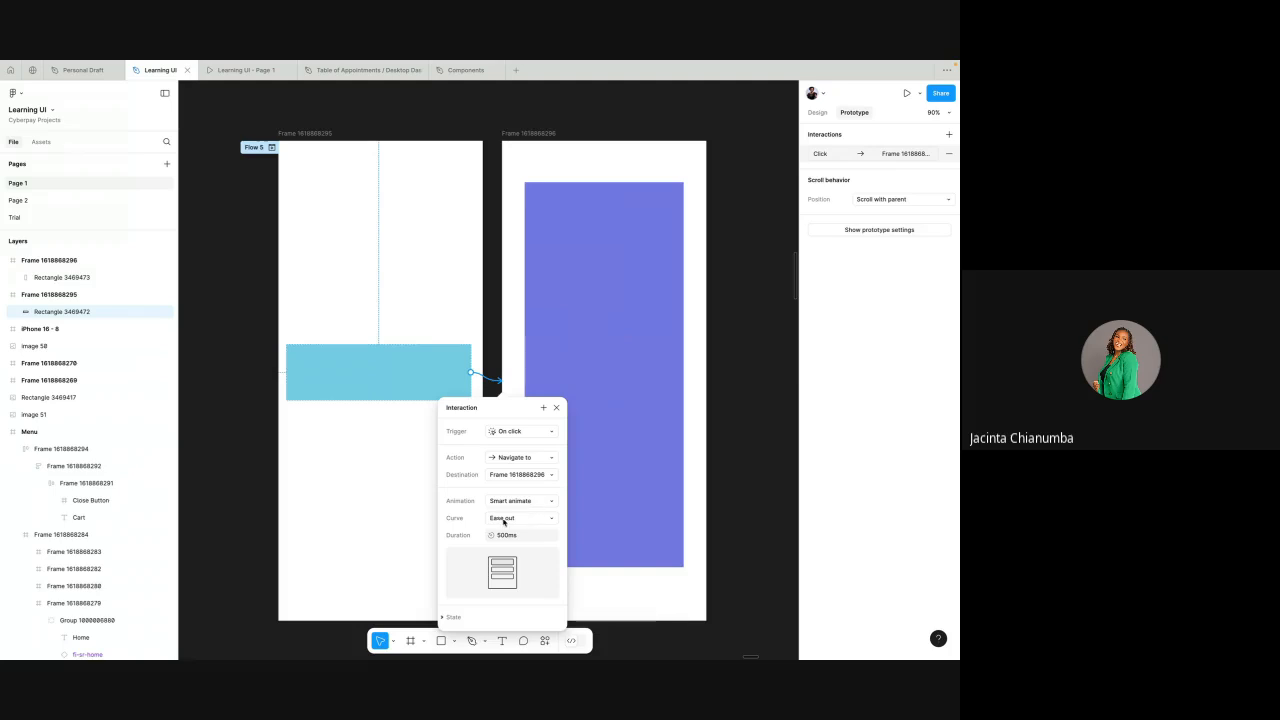
- Set the Smart animate curve to Ease in and its duration to 800 ms, and close the interaction settings
{"action": "left_click", "coordinate": [504, 520]}
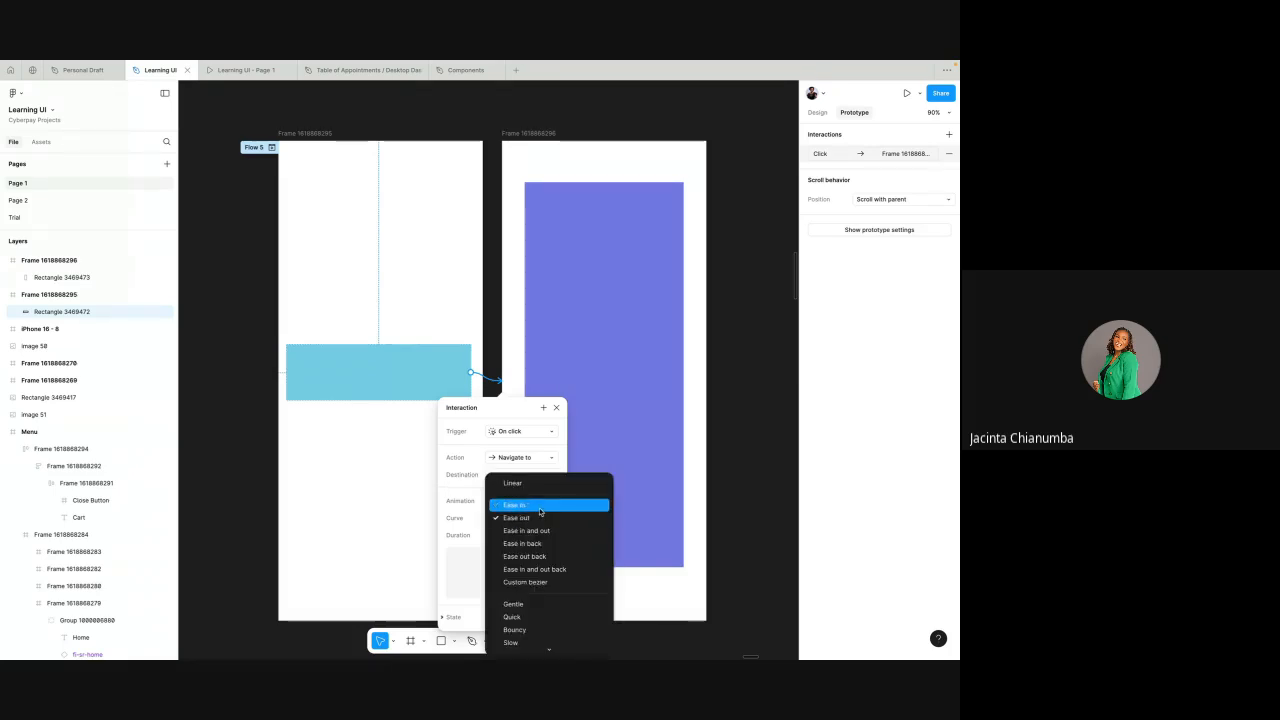
{"action": "left_click", "coordinate": [540, 507]}
{"action": "left_click", "coordinate": [501, 535]}
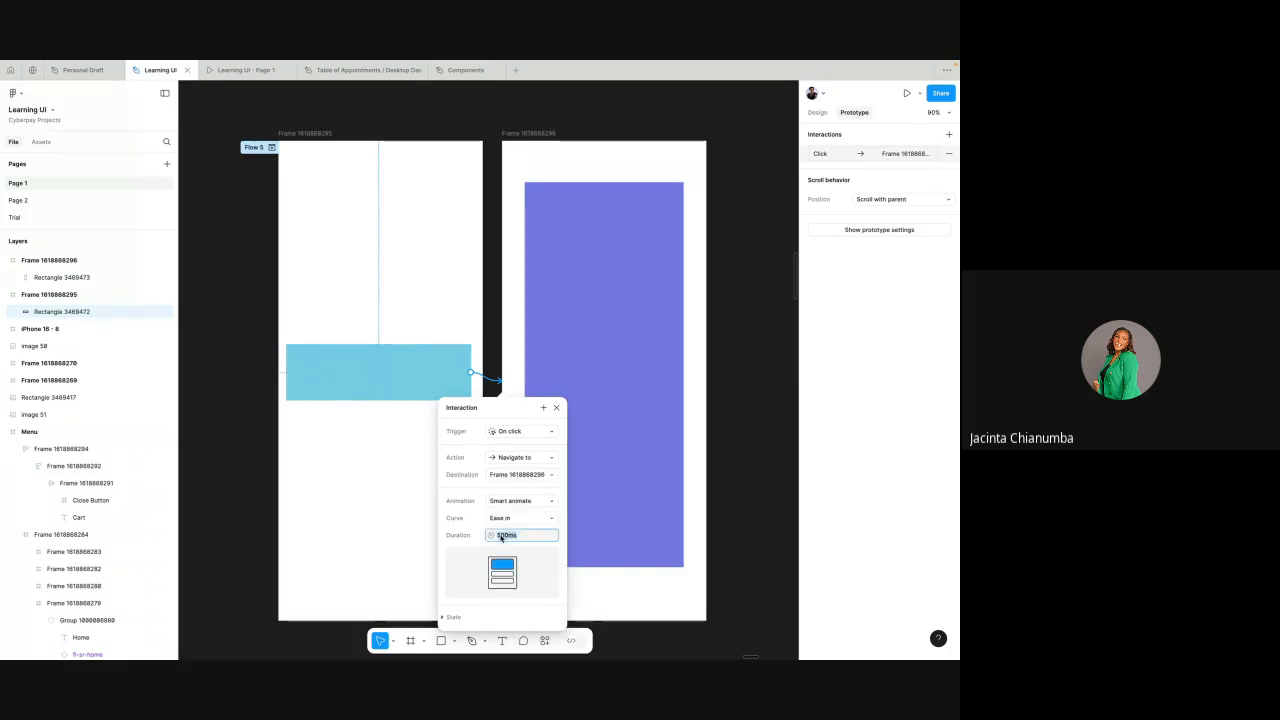
{"action": "key", "text": "Right"}
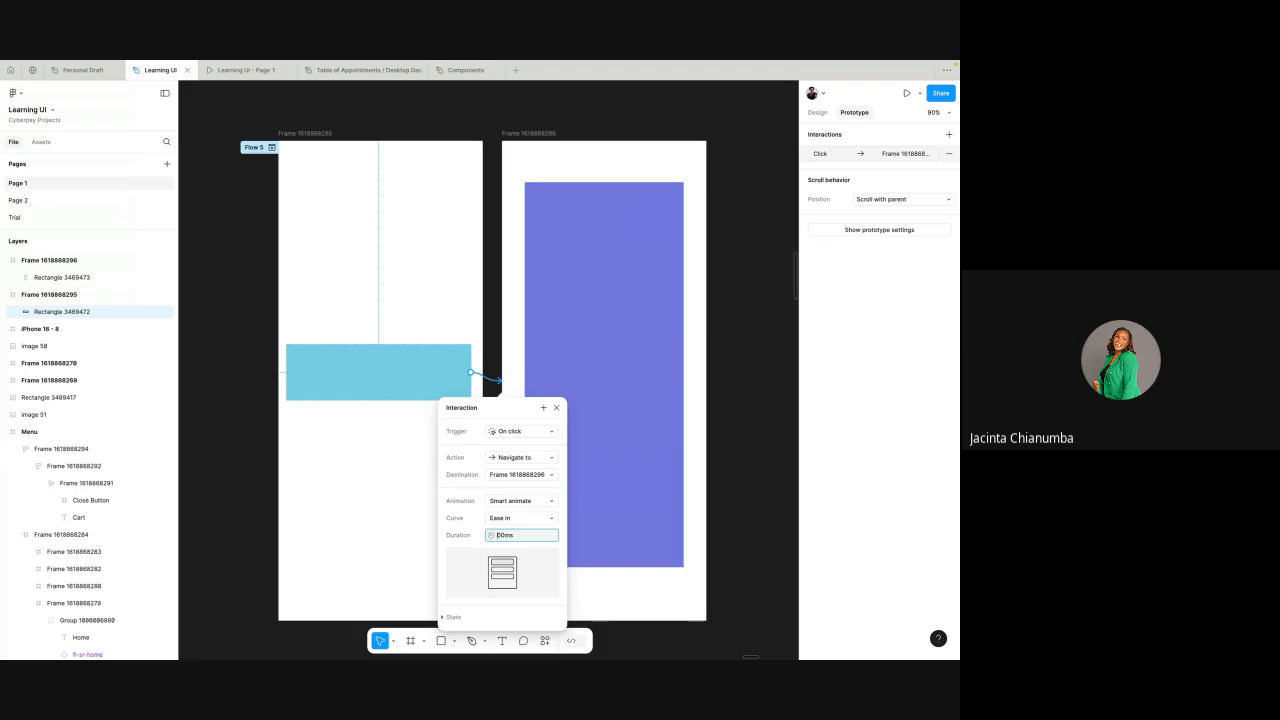
{"action": "type", "text": "8"}
{"action": "left_click", "coordinate": [556, 407]}
- Close the outdated prototype preview and present Flow 5 from the first frame with the flows list hidden
{"action": "left_click", "coordinate": [316, 131]}
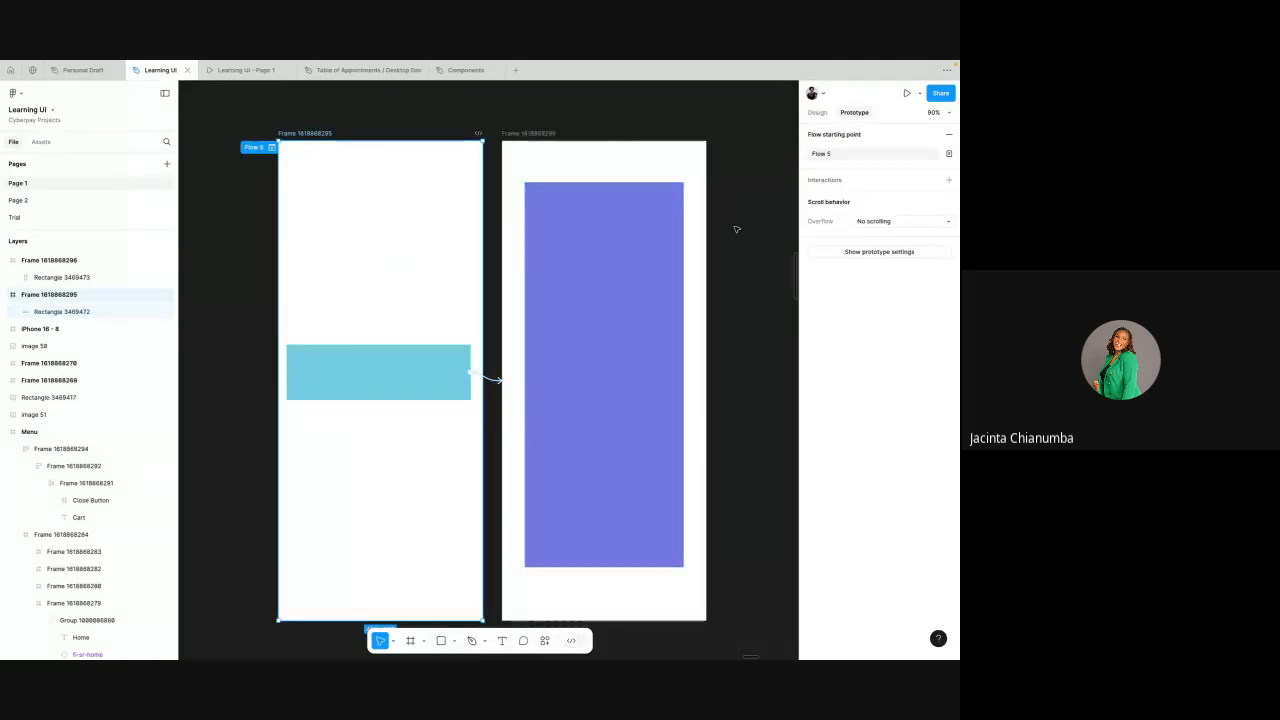
{"action": "left_click", "coordinate": [906, 93]}
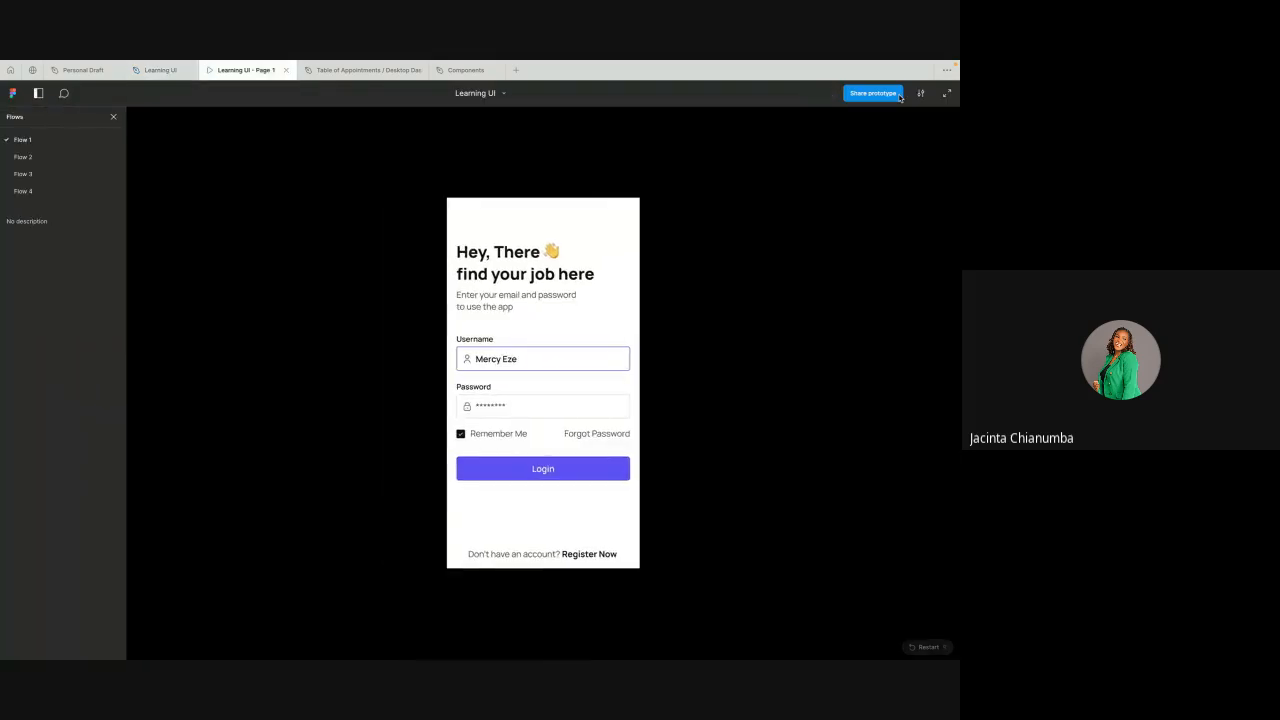
{"action": "left_click", "coordinate": [115, 118]}
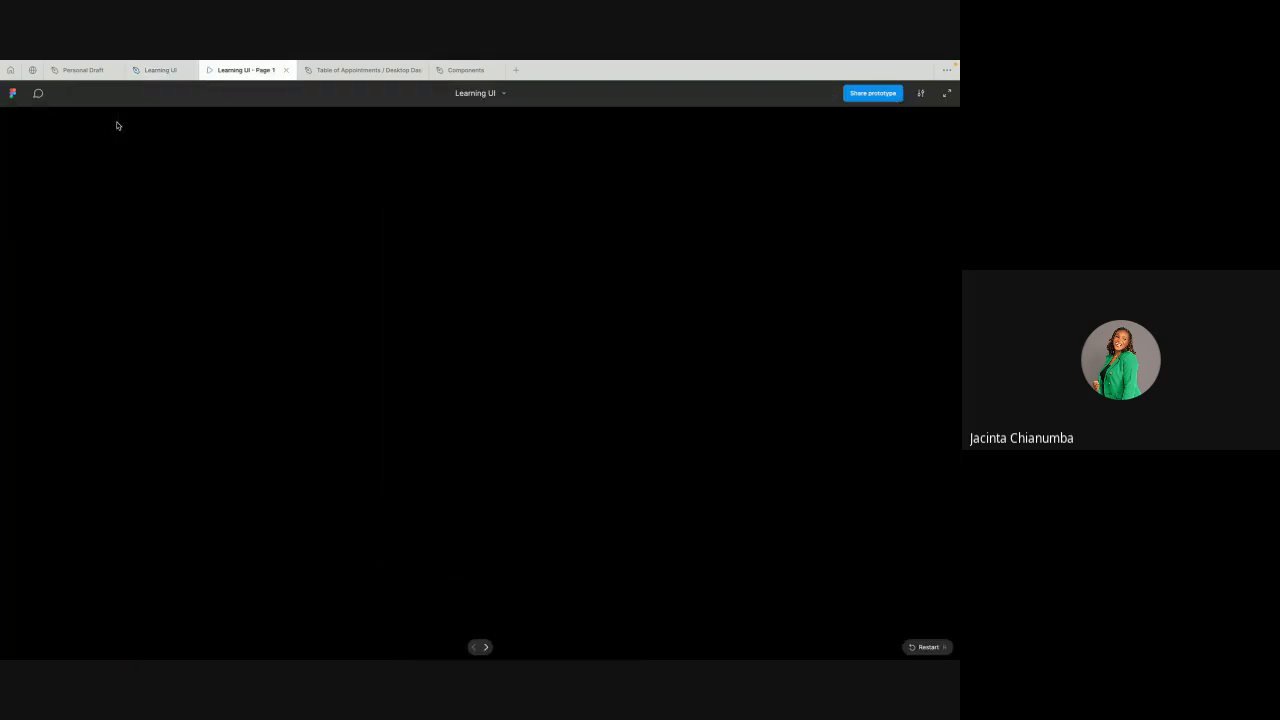
{"action": "left_click", "coordinate": [286, 70]}
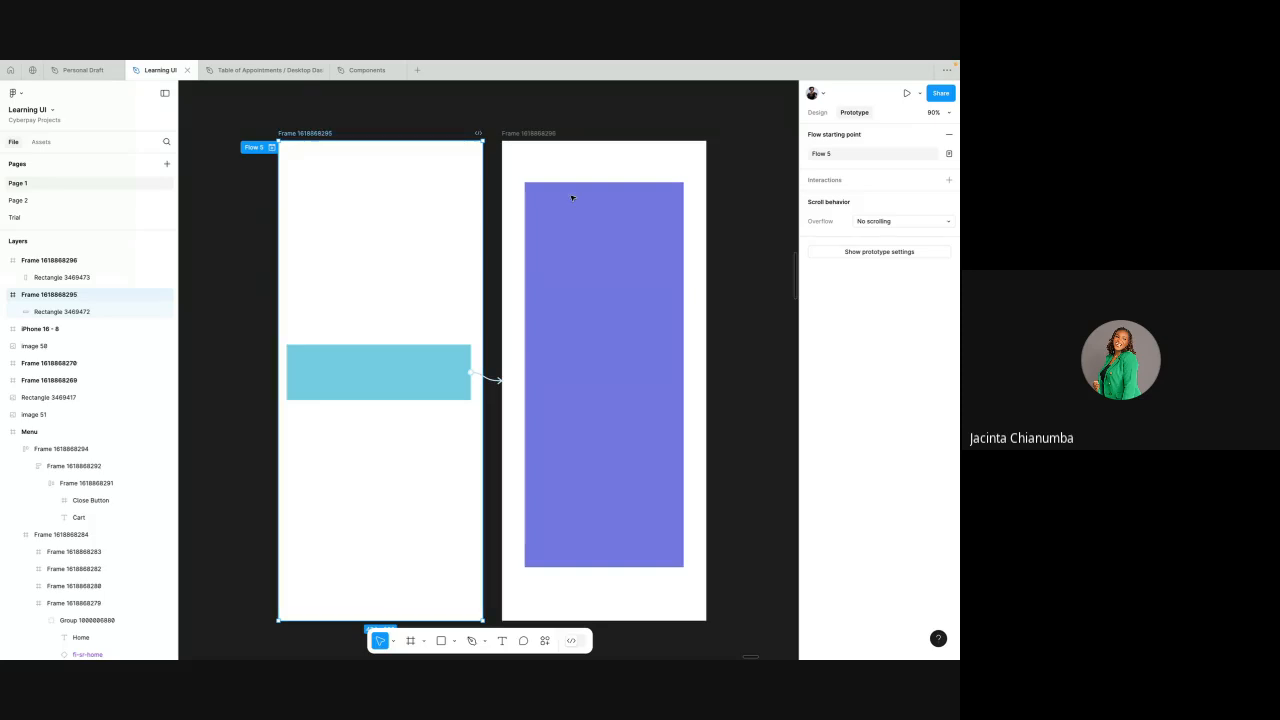
{"action": "left_click", "coordinate": [904, 93]}
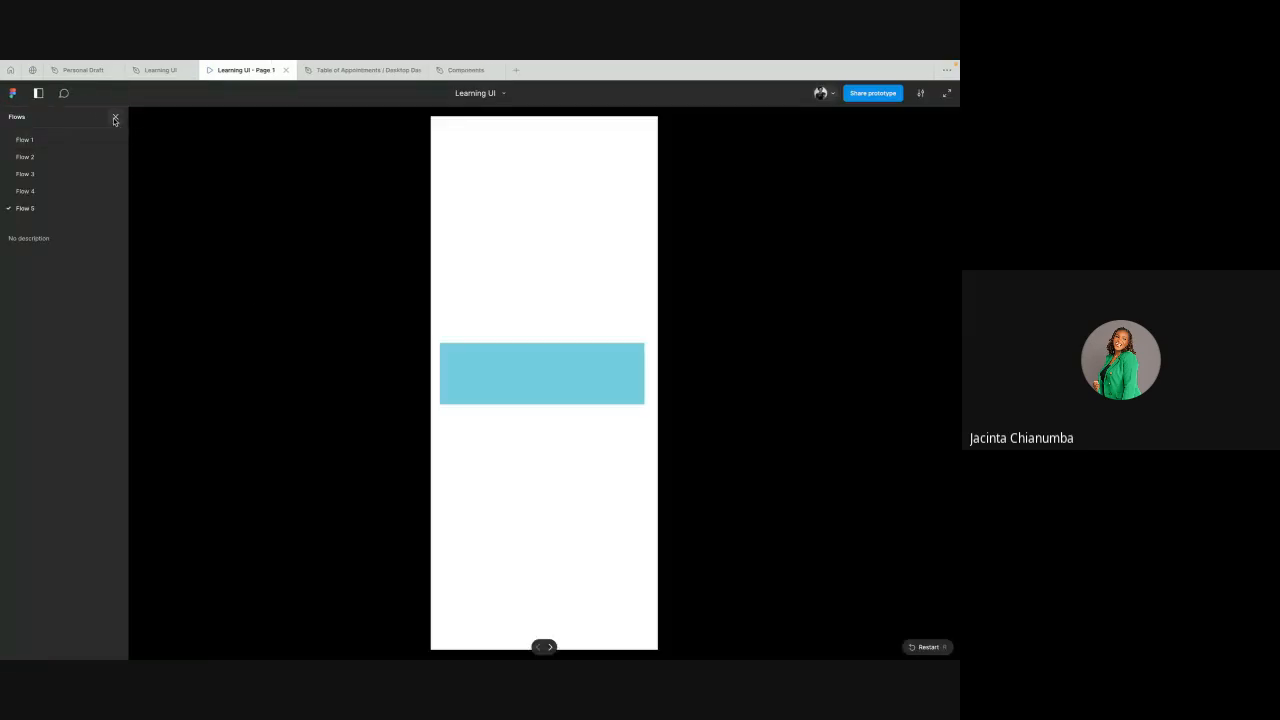
{"action": "left_click", "coordinate": [115, 116]}
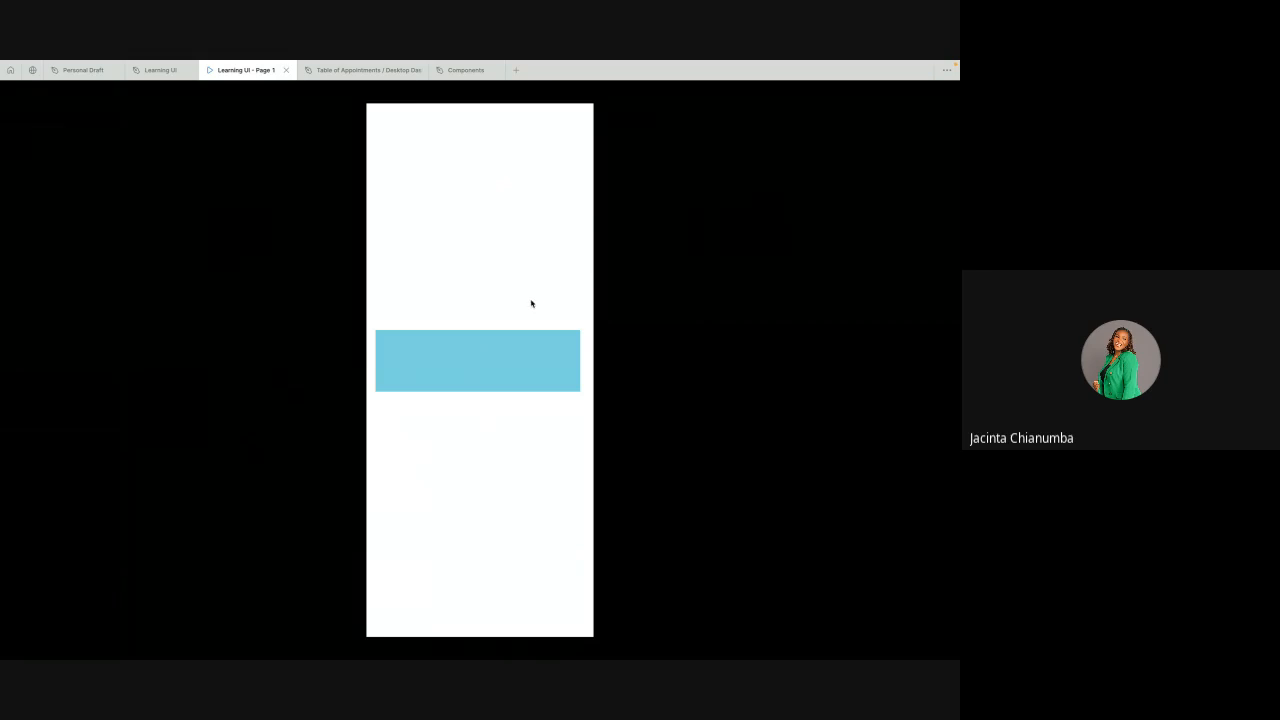
- Play the light-blue rectangle's Ease in transition in the prototype preview, and return to the Learning UI design file
{"action": "left_click", "coordinate": [514, 362]}
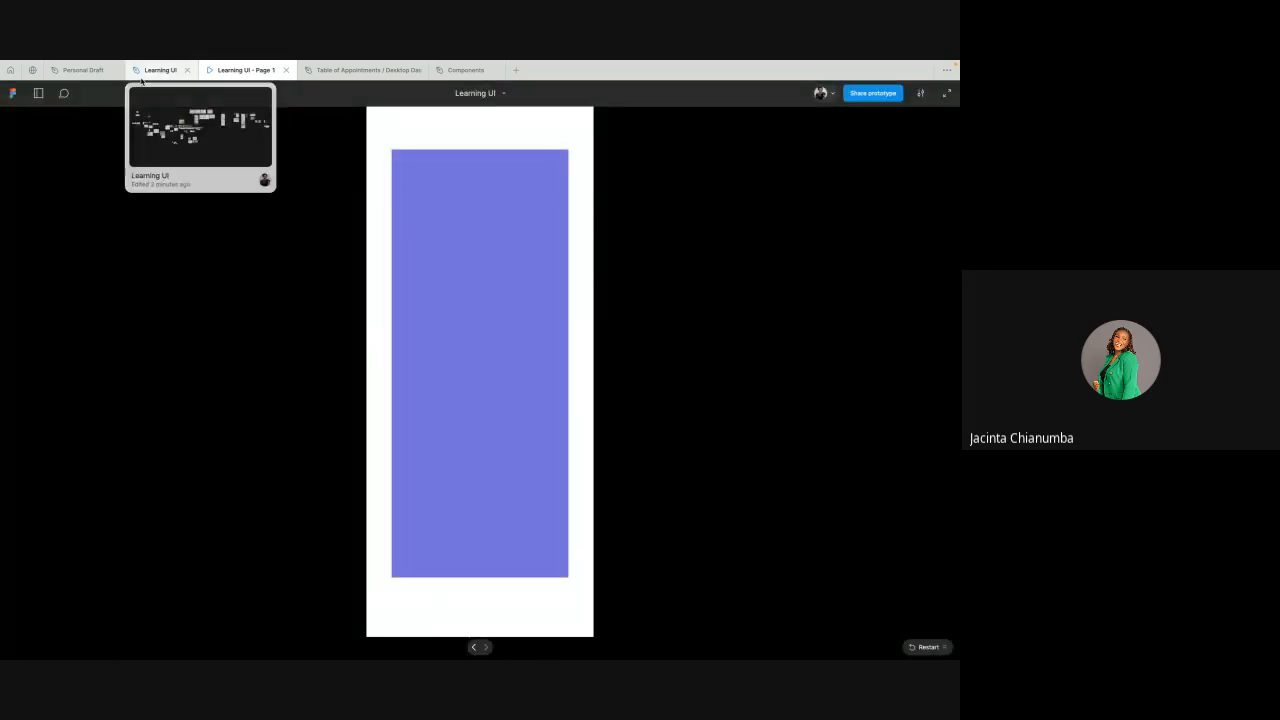
{"action": "left_click", "coordinate": [141, 78]}
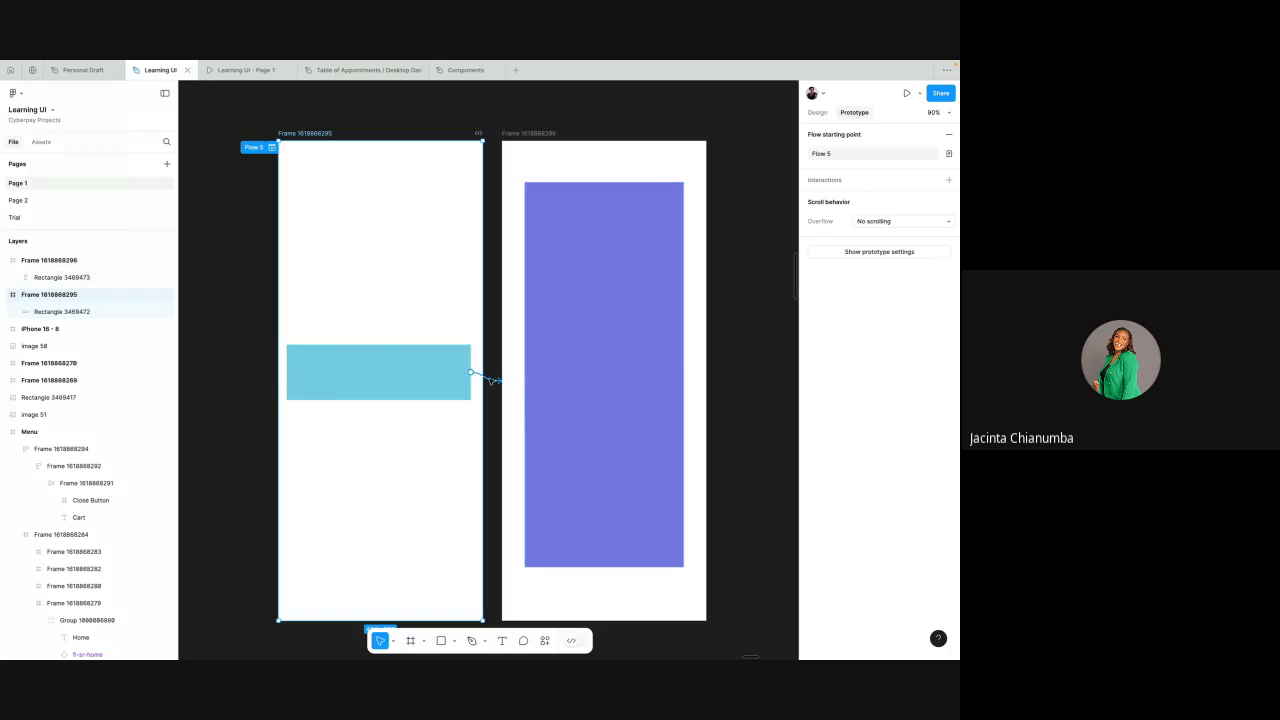
- Set the Smart animate curve of the light-blue rectangle's interaction to Ease out and its duration to 1800 ms, and close the interaction settings
{"action": "scroll", "coordinate": [490, 381], "scroll_direction": "up", "scroll_amount": 3}
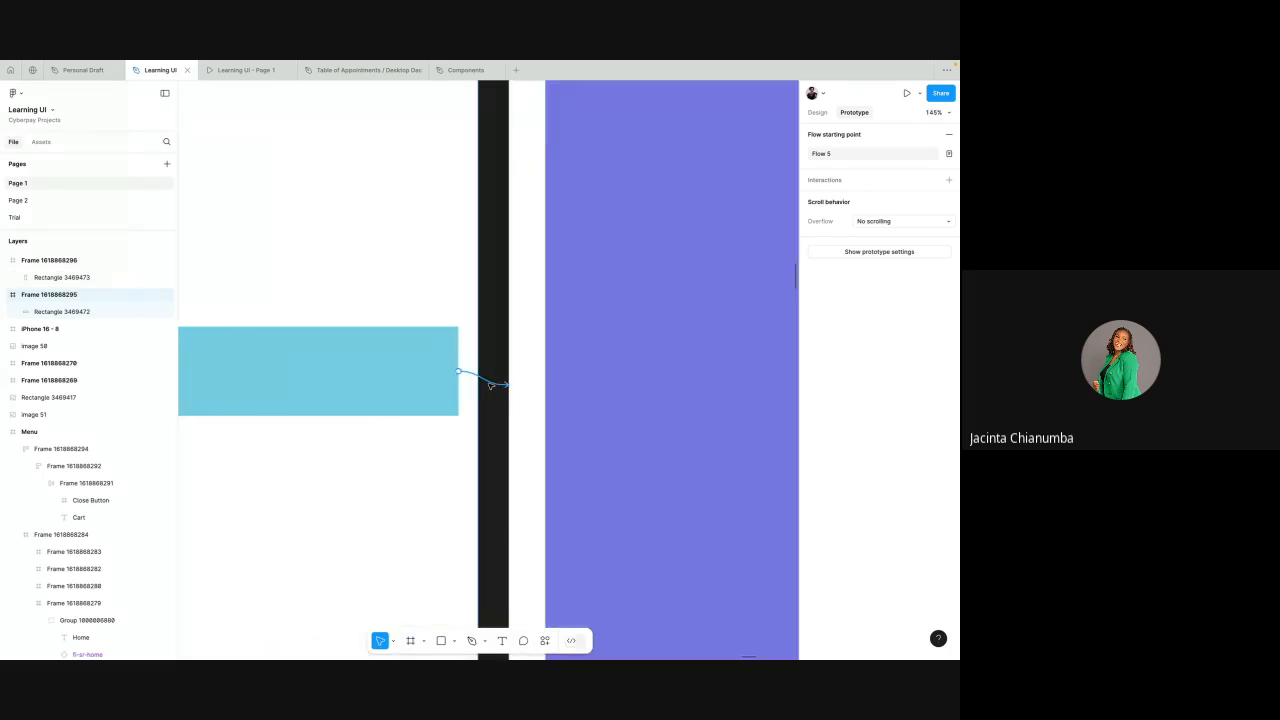
{"action": "left_click", "coordinate": [491, 384]}
{"action": "scroll", "coordinate": [491, 385], "scroll_direction": "down", "scroll_amount": 3}
{"action": "scroll", "coordinate": [491, 384], "scroll_direction": "down", "scroll_amount": 1}
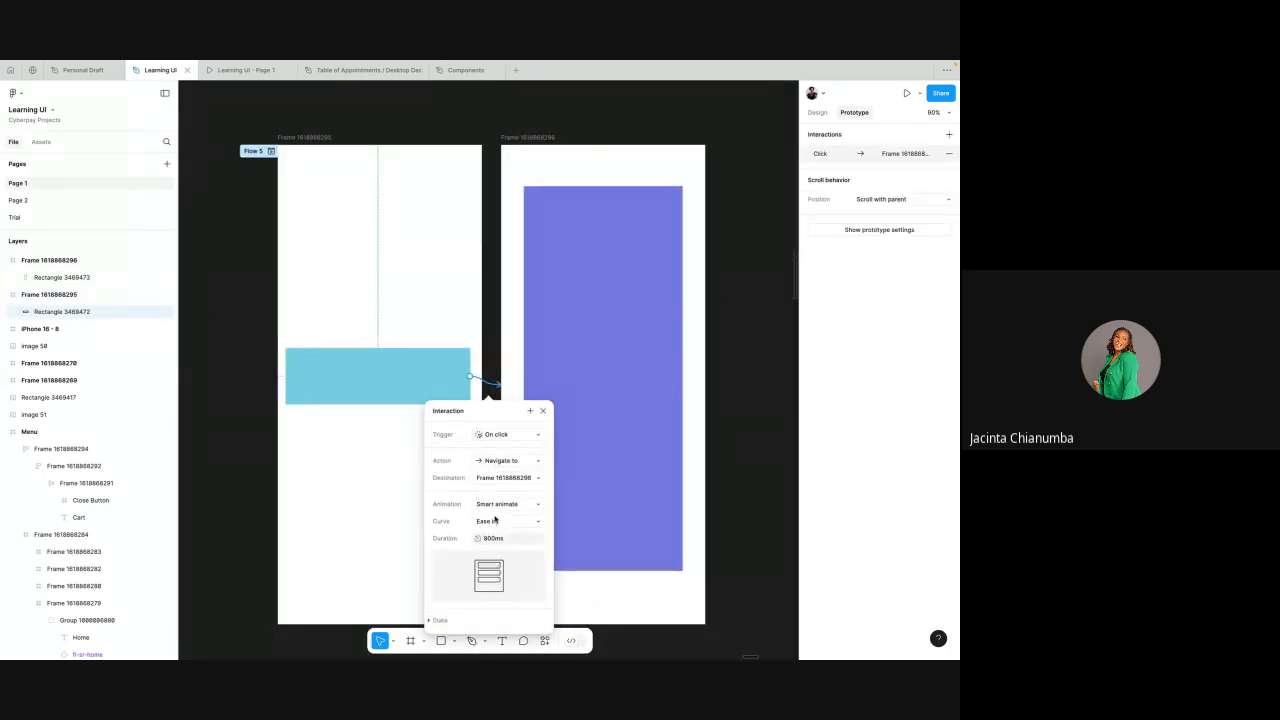
{"action": "left_click", "coordinate": [496, 521]}
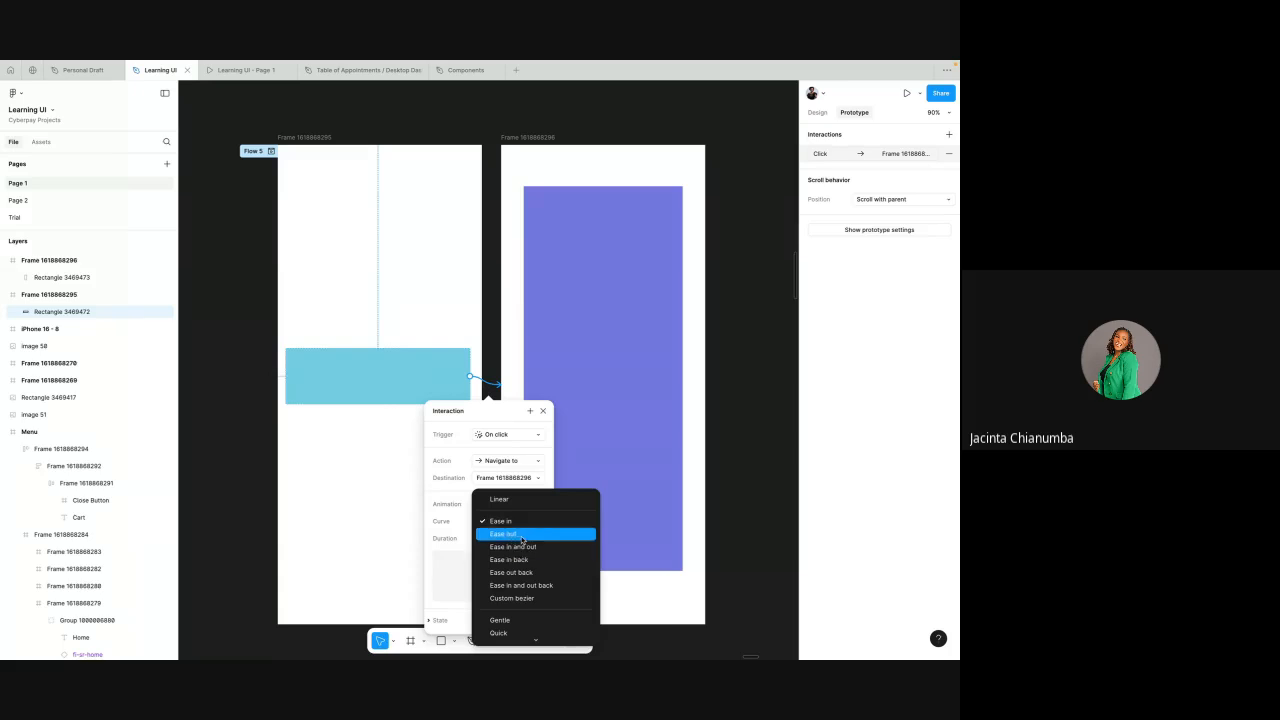
{"action": "left_click", "coordinate": [523, 539]}
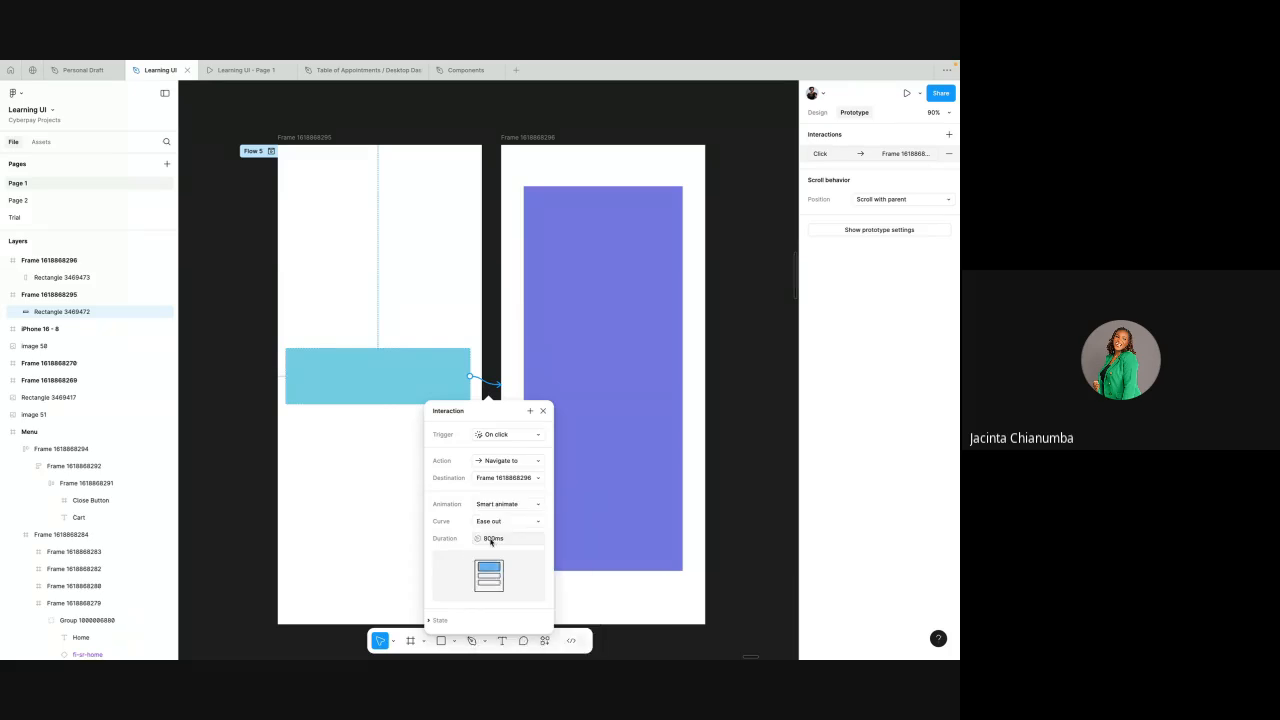
{"action": "left_click", "coordinate": [486, 538]}
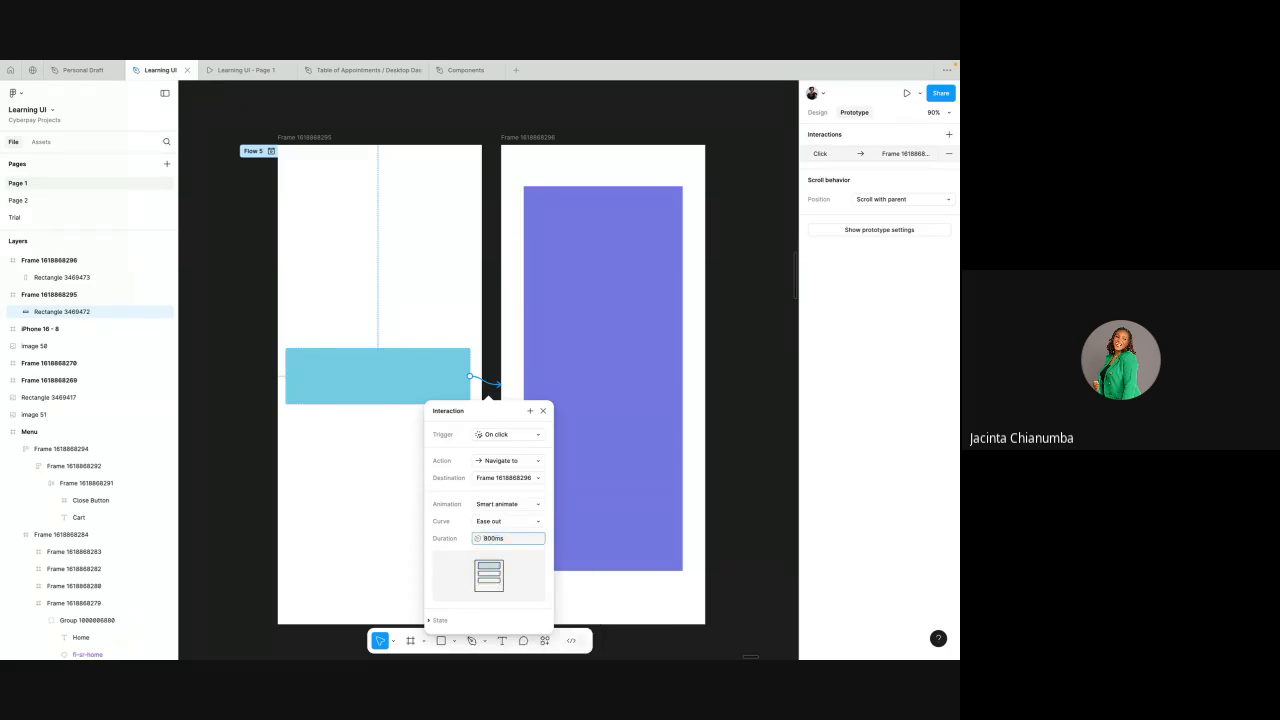
{"action": "type", "text": "1"}
{"action": "left_click", "coordinate": [543, 411]}
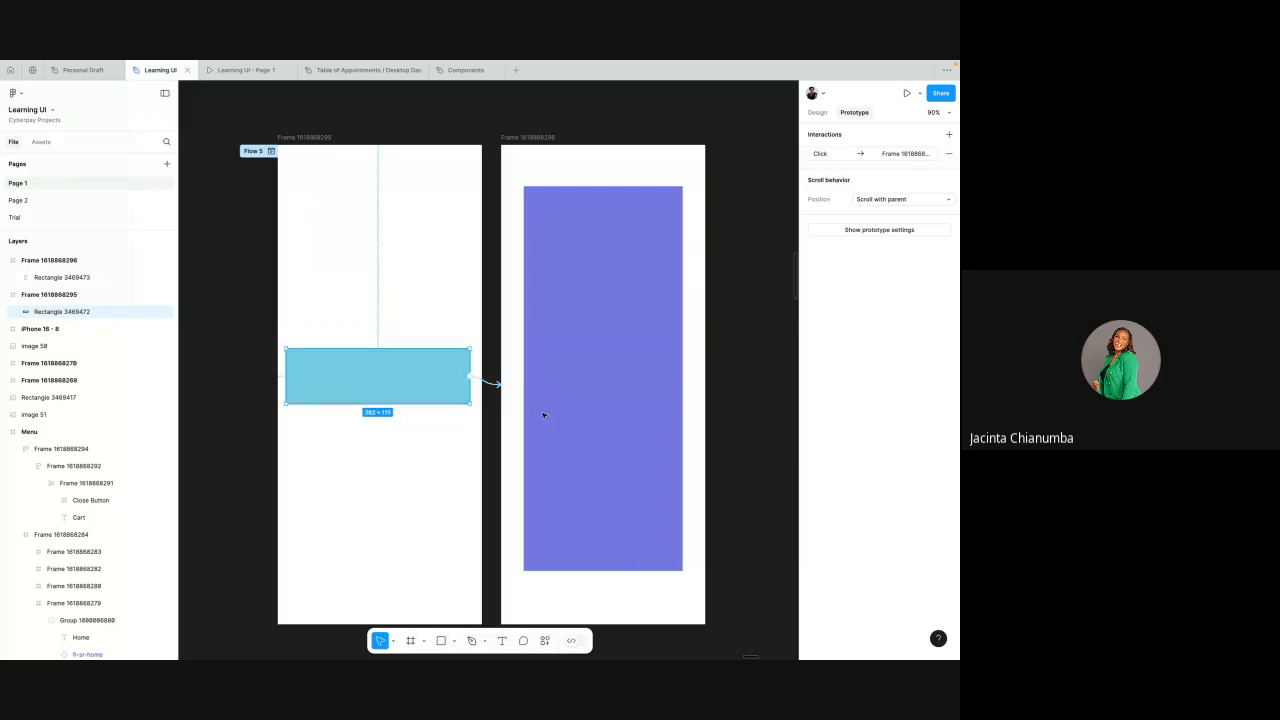
- Restart the prototype preview, play the Ease out transition from the light-blue rectangle, and return to the Learning UI design file
{"action": "left_click", "coordinate": [230, 64]}
{"action": "left_click", "coordinate": [207, 193]}
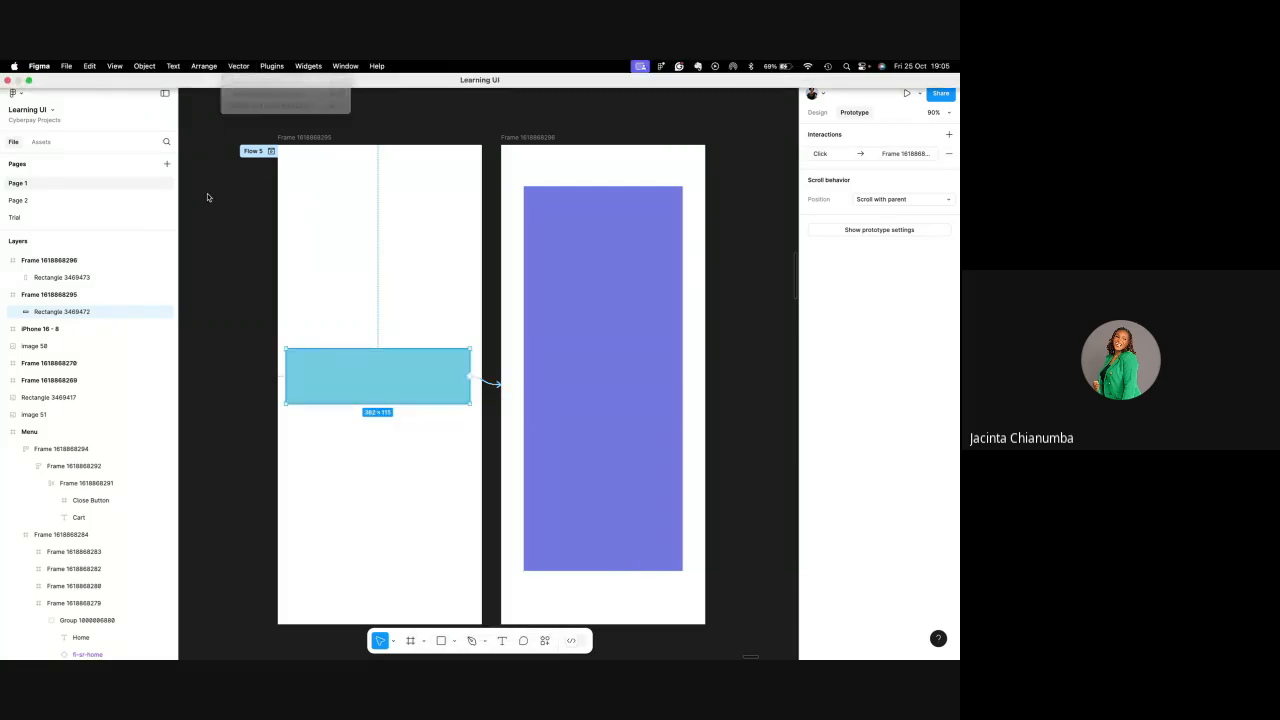
{"action": "left_click", "coordinate": [234, 72]}
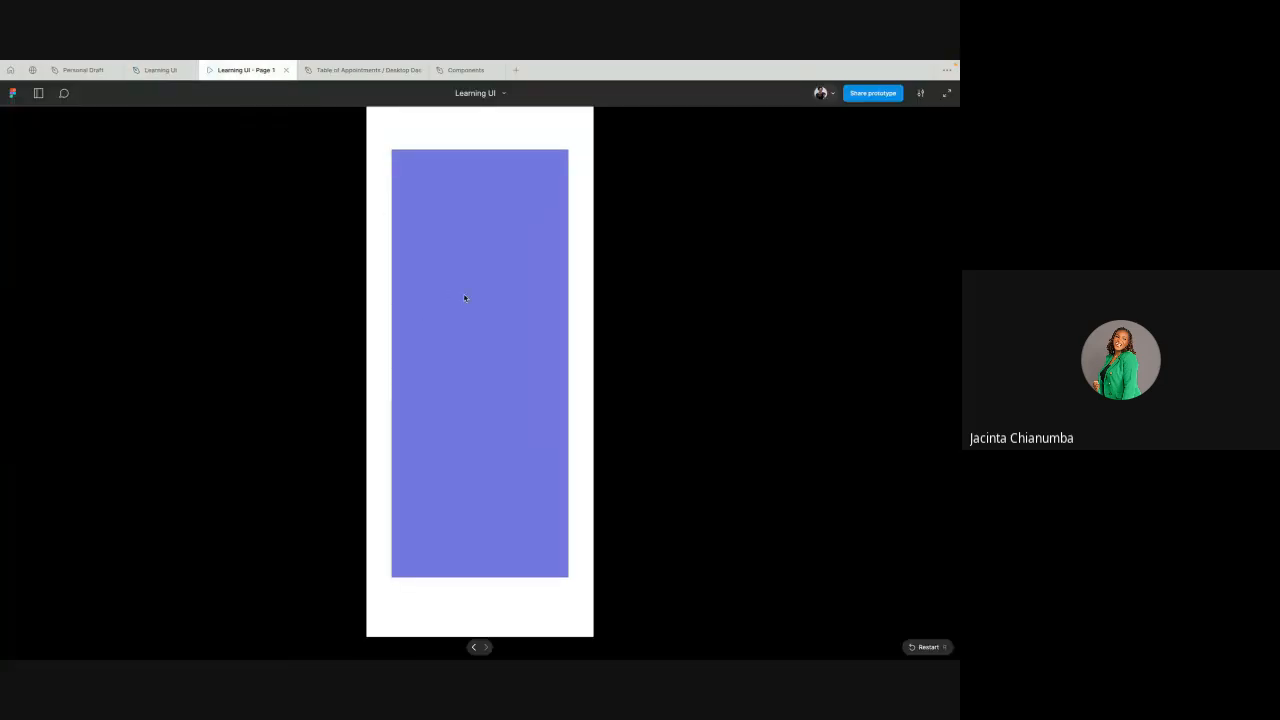
{"action": "left_click", "coordinate": [926, 648]}
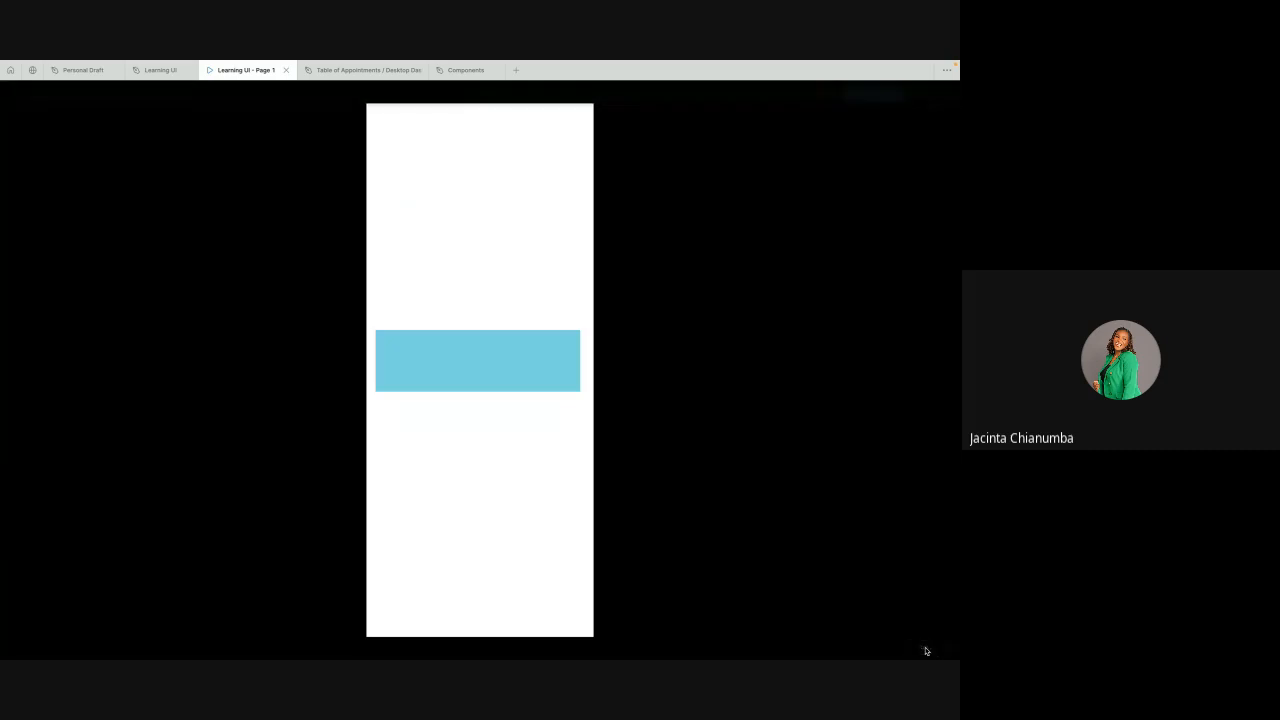
{"action": "left_click", "coordinate": [477, 368]}
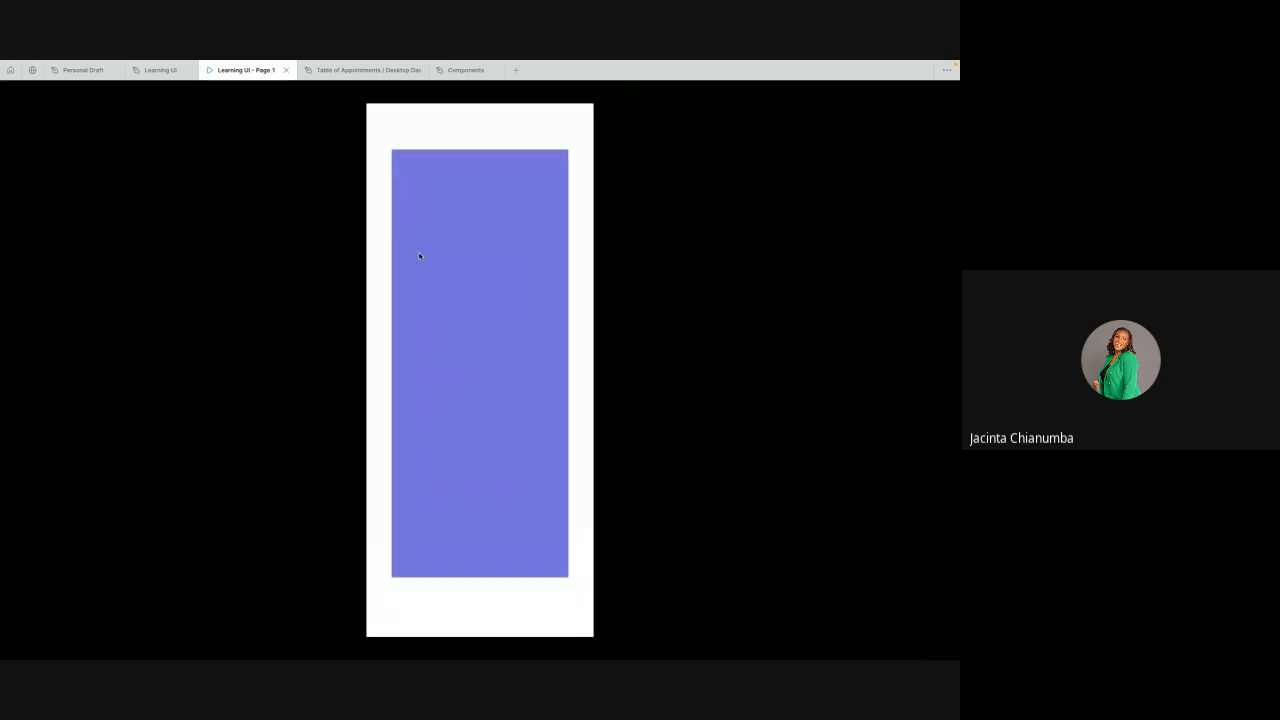
{"action": "left_click", "coordinate": [155, 70]}
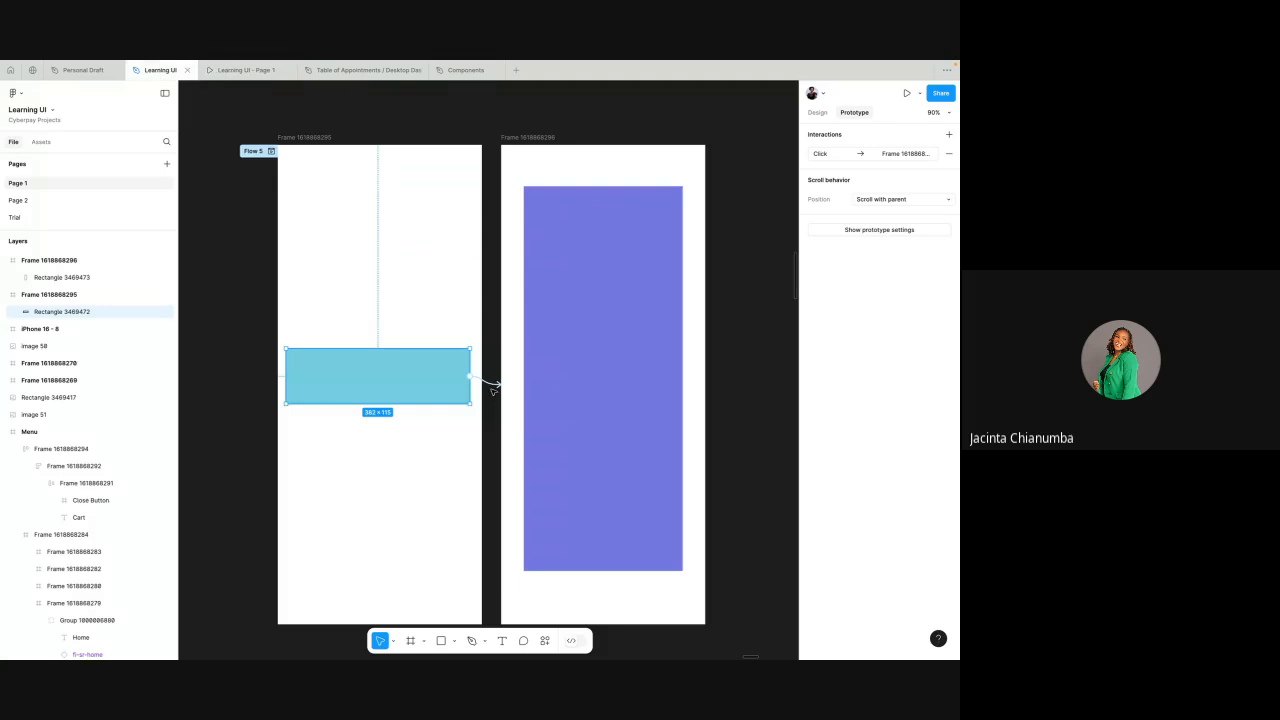
- Change the animation of the light-blue rectangle's interaction from Smart animate to Move in
{"action": "left_click", "coordinate": [492, 388]}
{"action": "left_click", "coordinate": [512, 506]}
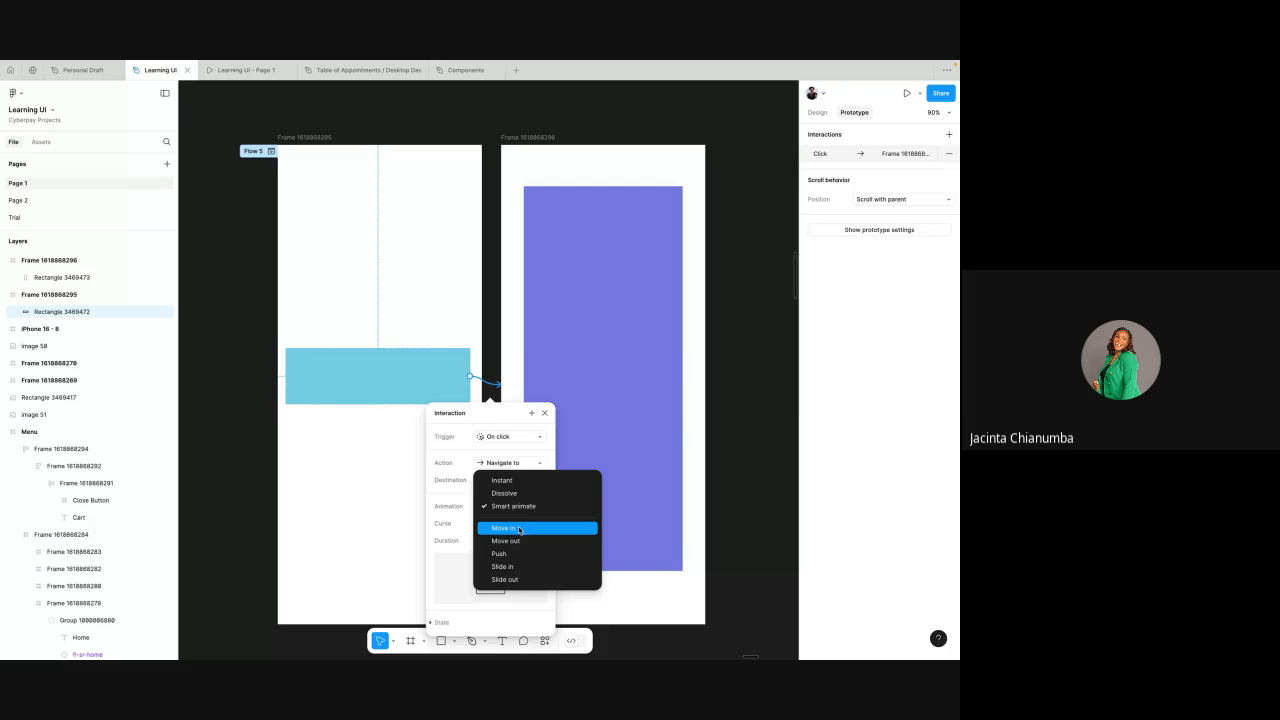
{"action": "left_click", "coordinate": [519, 528]}
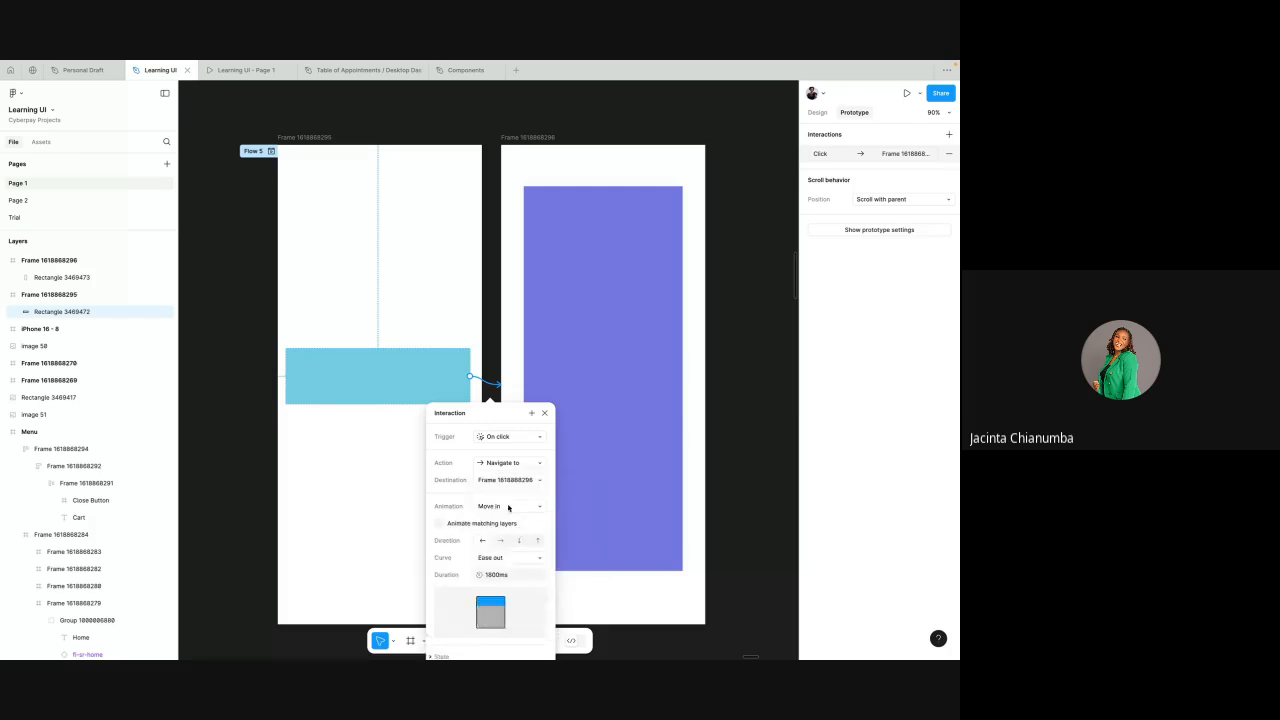
{"action": "left_click", "coordinate": [508, 507]}
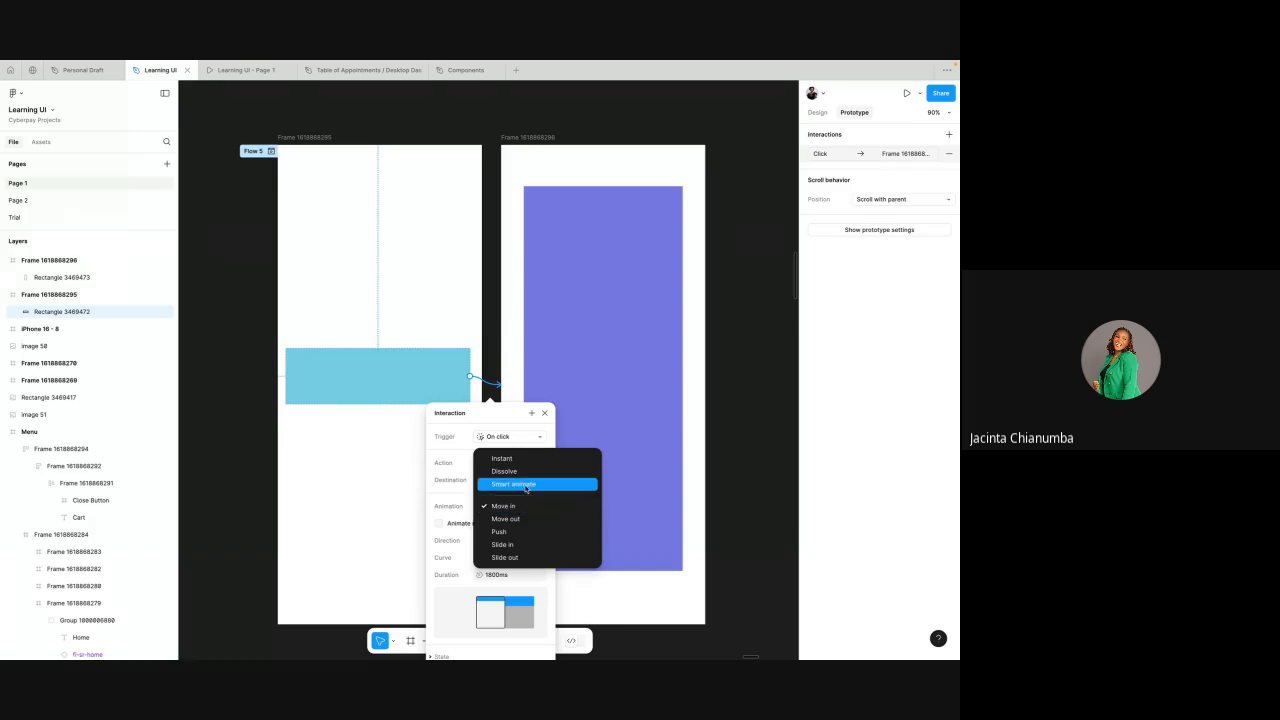
{"action": "left_click", "coordinate": [505, 507]}
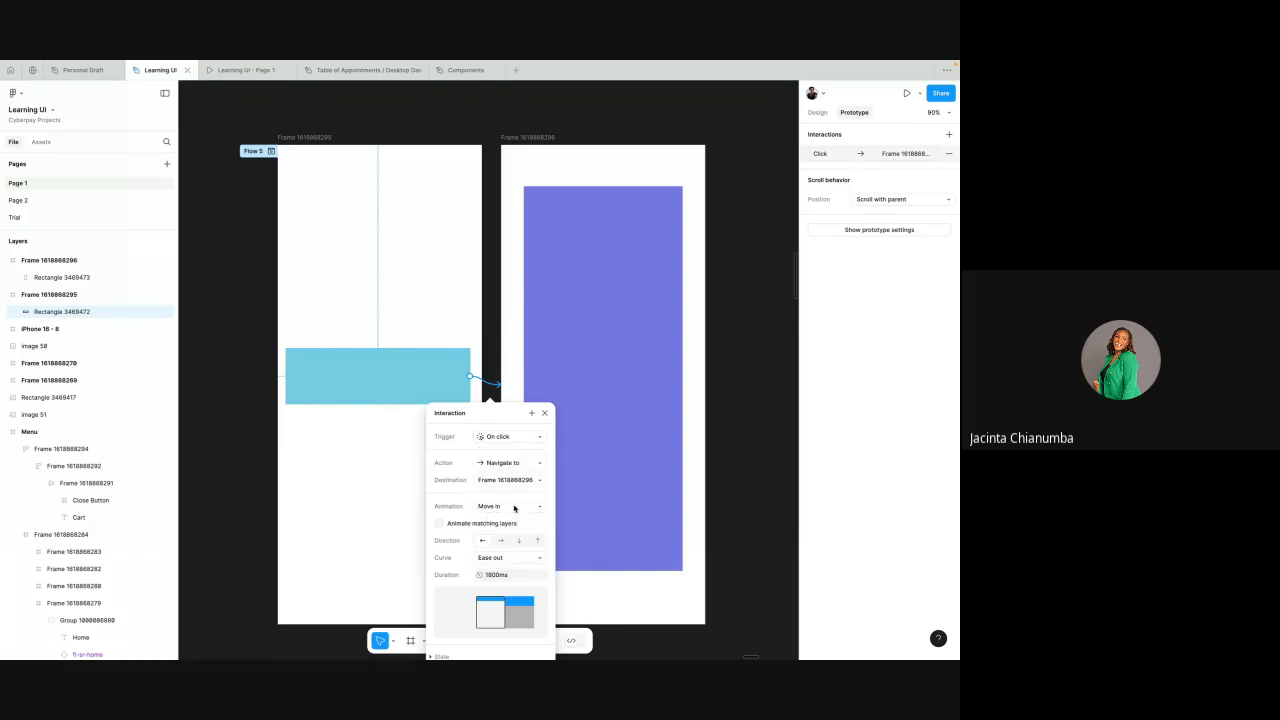
{"action": "left_click", "coordinate": [505, 507]}
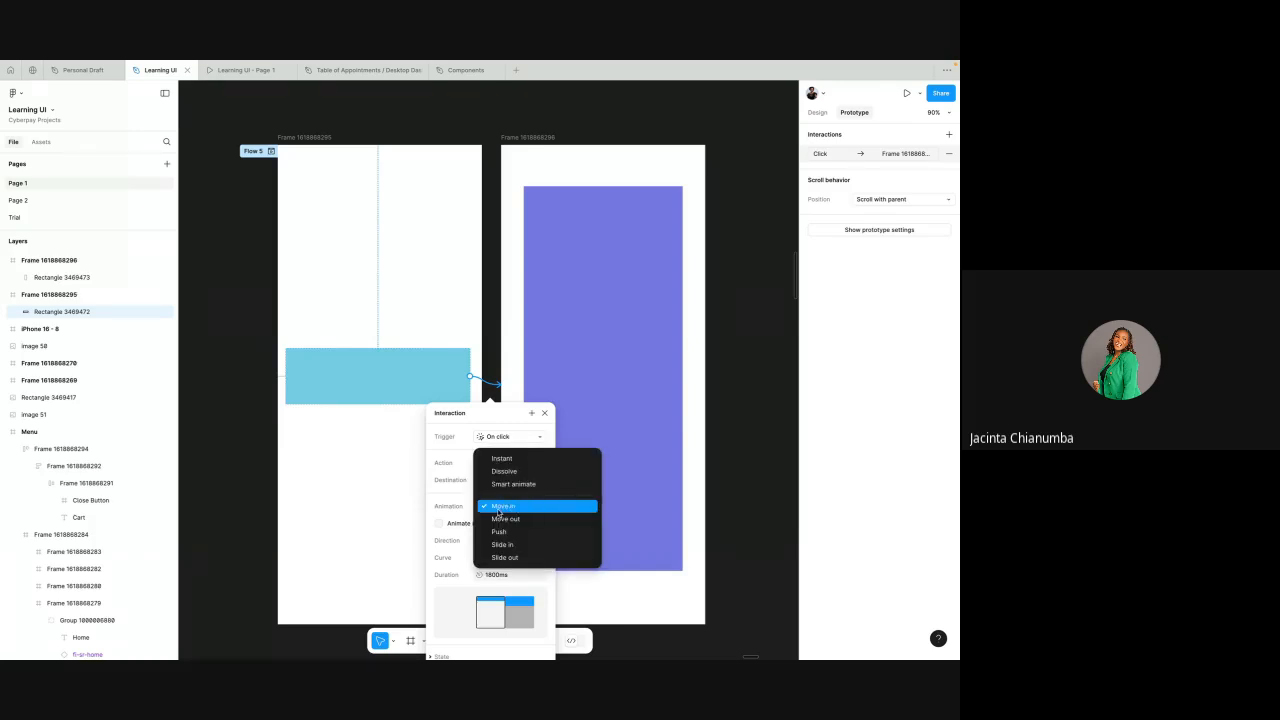
{"action": "left_click", "coordinate": [517, 507]}
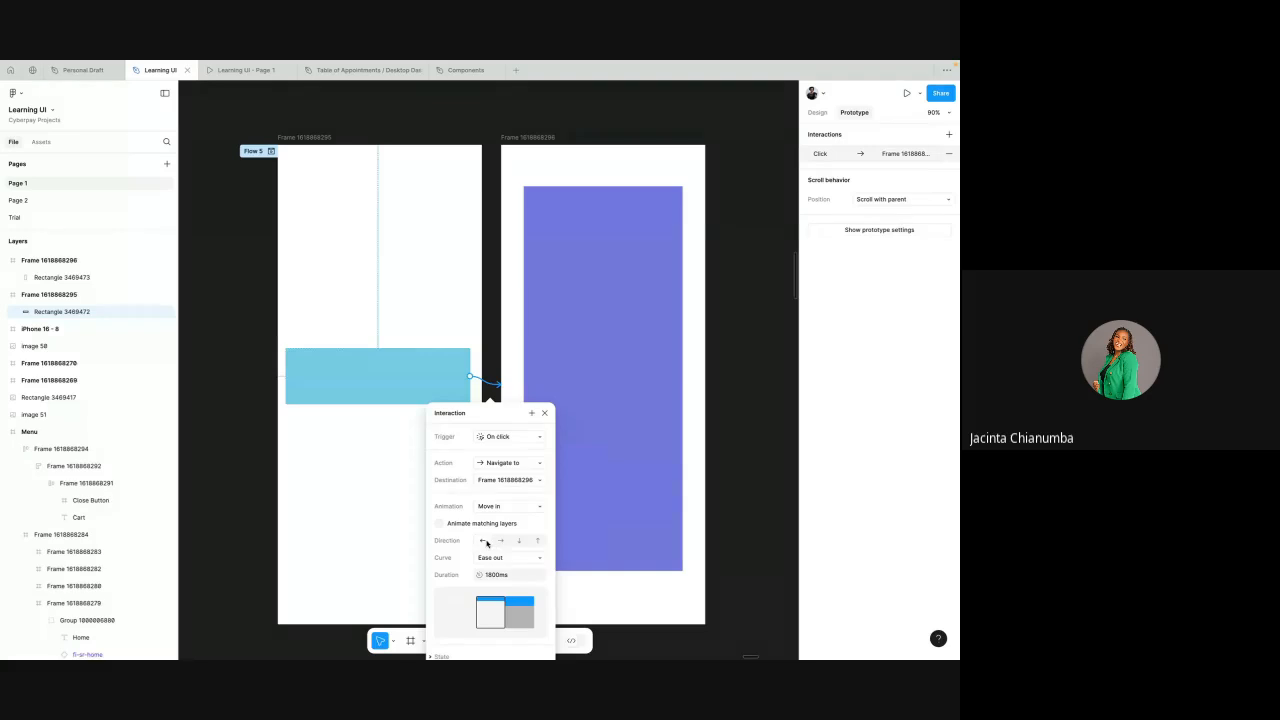
- Review the direction, curve and duration settings of the Move in animation, and close the interaction settings
{"action": "left_click", "coordinate": [502, 541]}
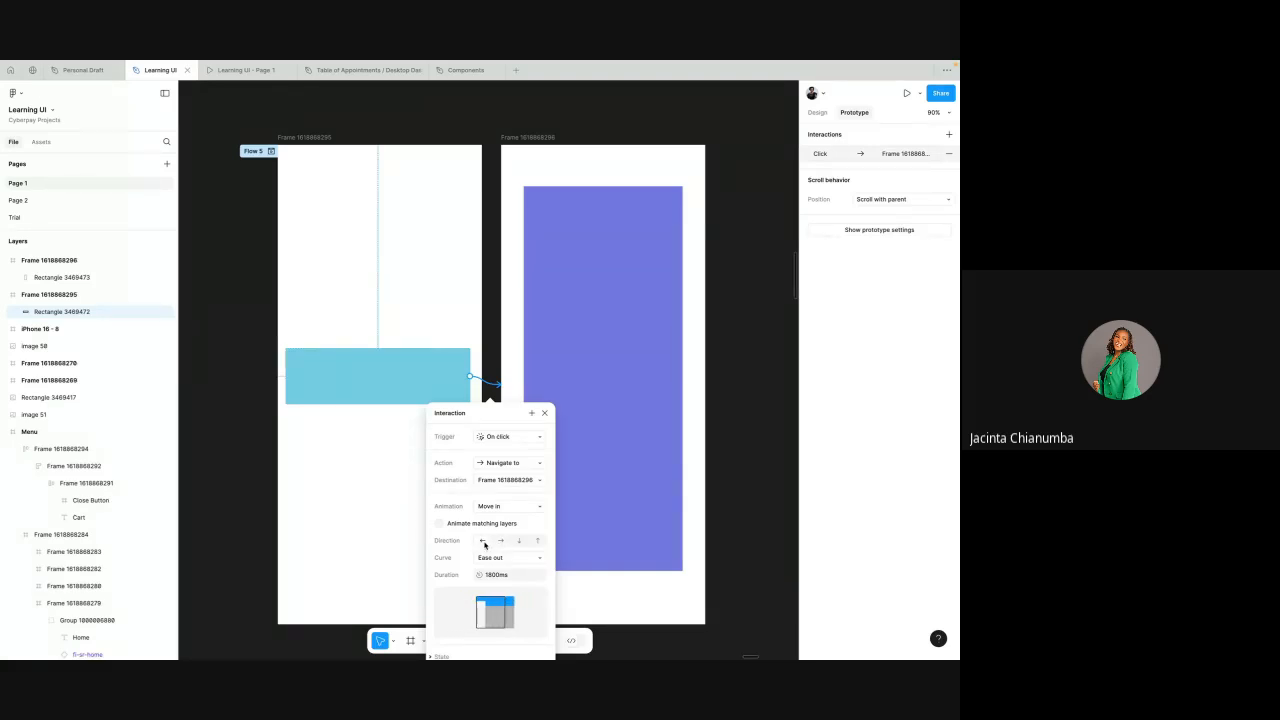
{"action": "left_click", "coordinate": [491, 558]}
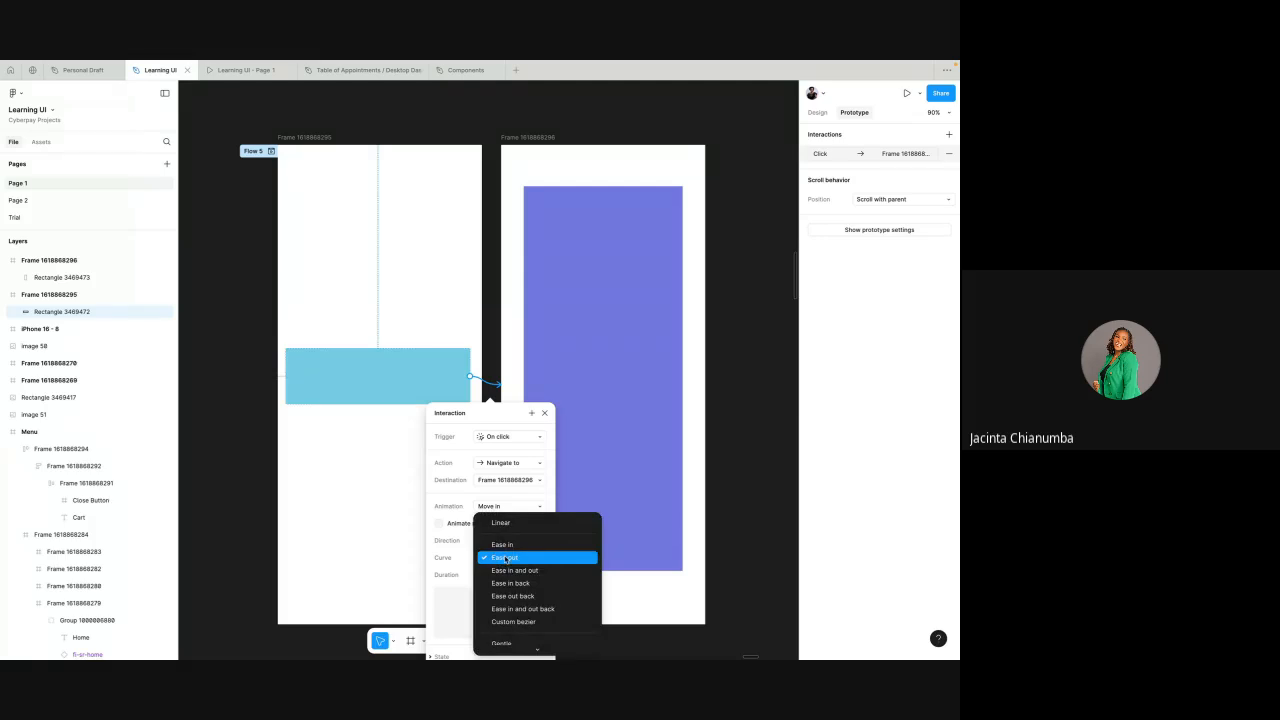
{"action": "left_click", "coordinate": [503, 559]}
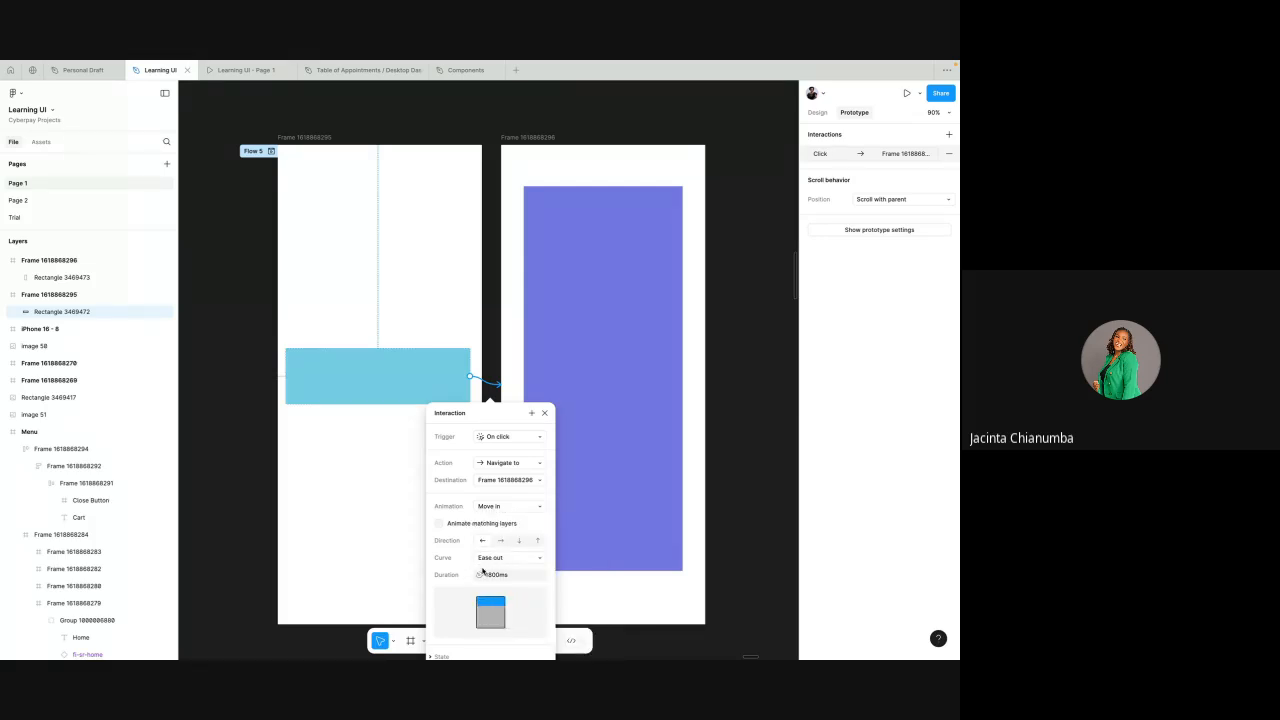
{"action": "scroll", "coordinate": [480, 572], "scroll_direction": "down", "scroll_amount": 2}
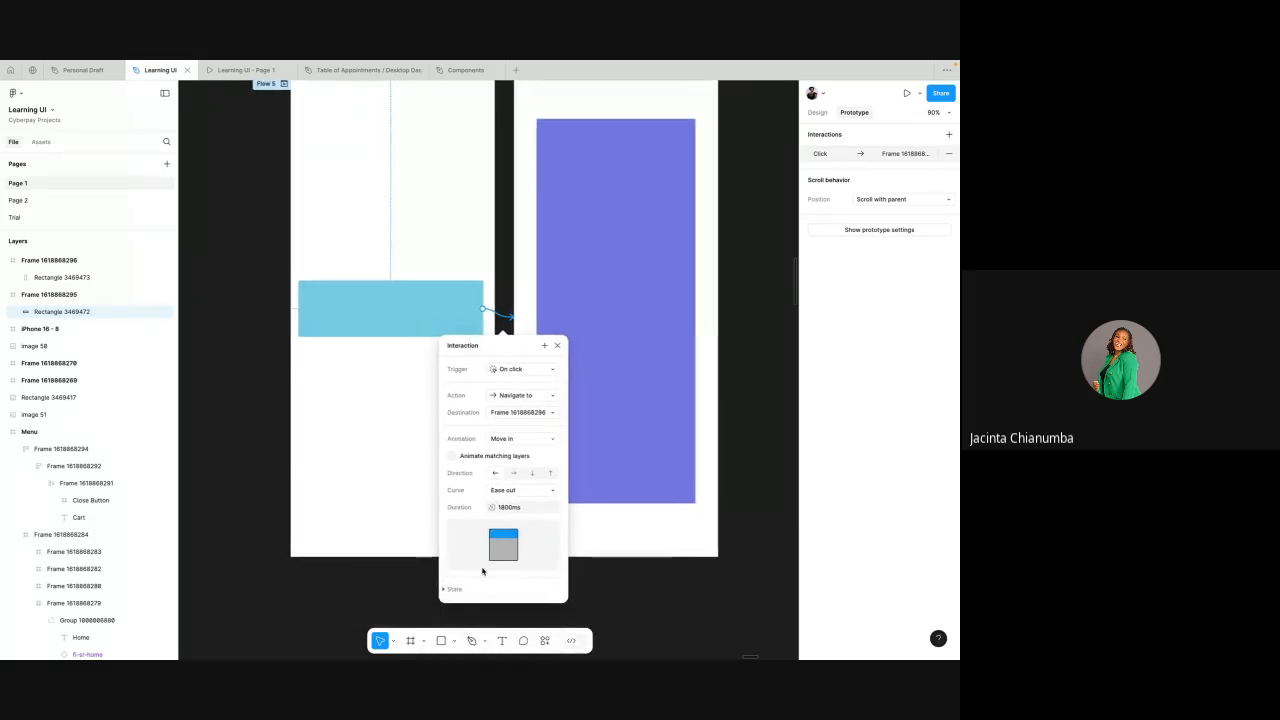
{"action": "left_click", "coordinate": [505, 506]}
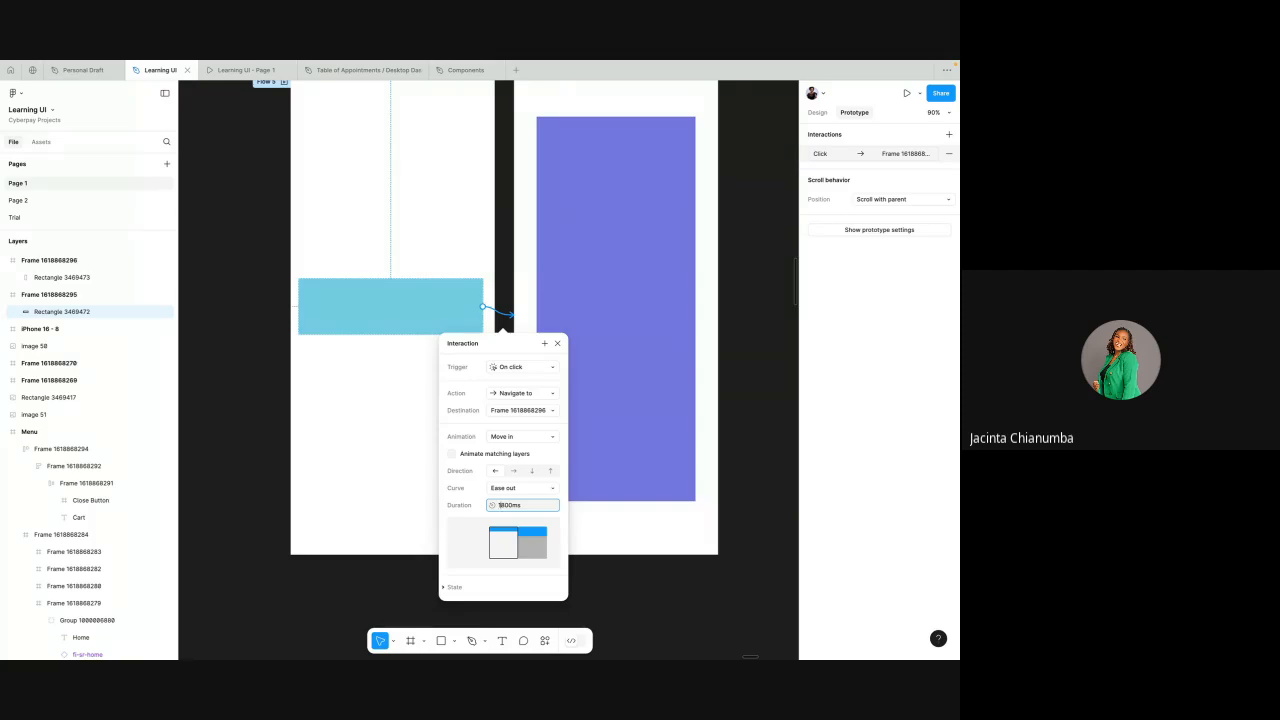
{"action": "left_click", "coordinate": [557, 343]}
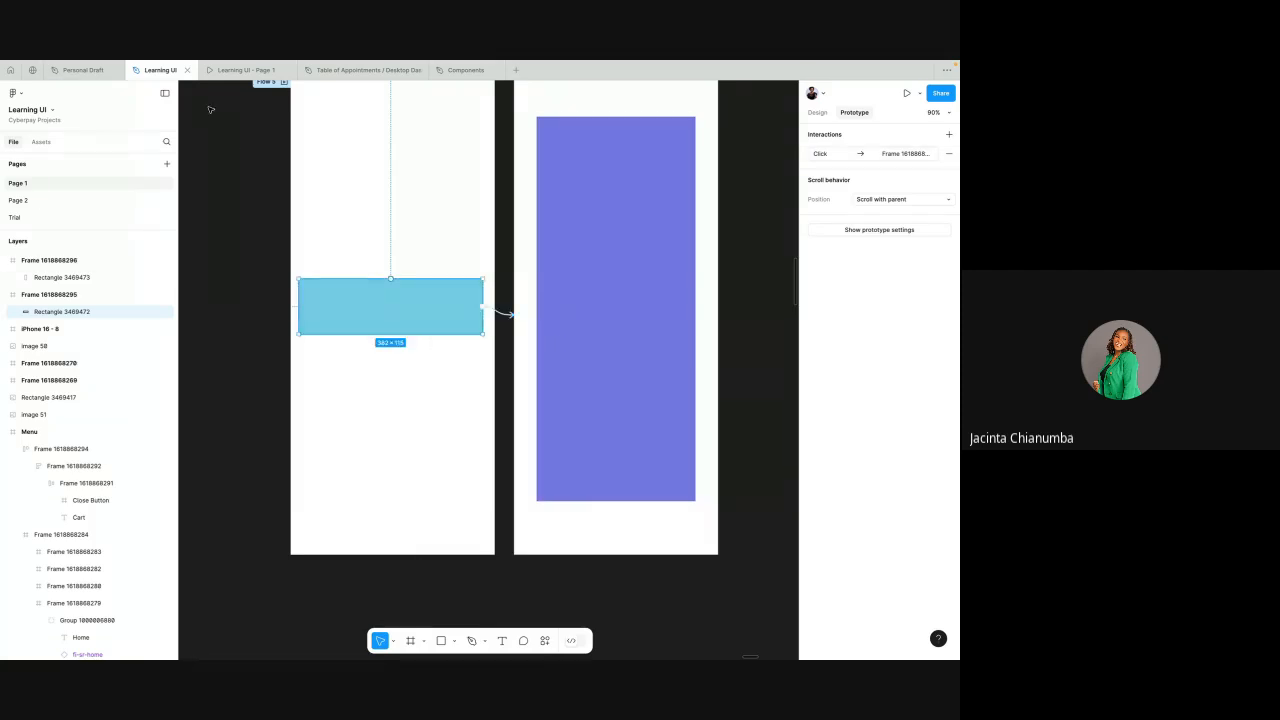
- Restart the prototype preview, play the Move in transition from the light-blue rectangle, and return to the Learning UI design file
{"action": "left_click", "coordinate": [228, 71]}
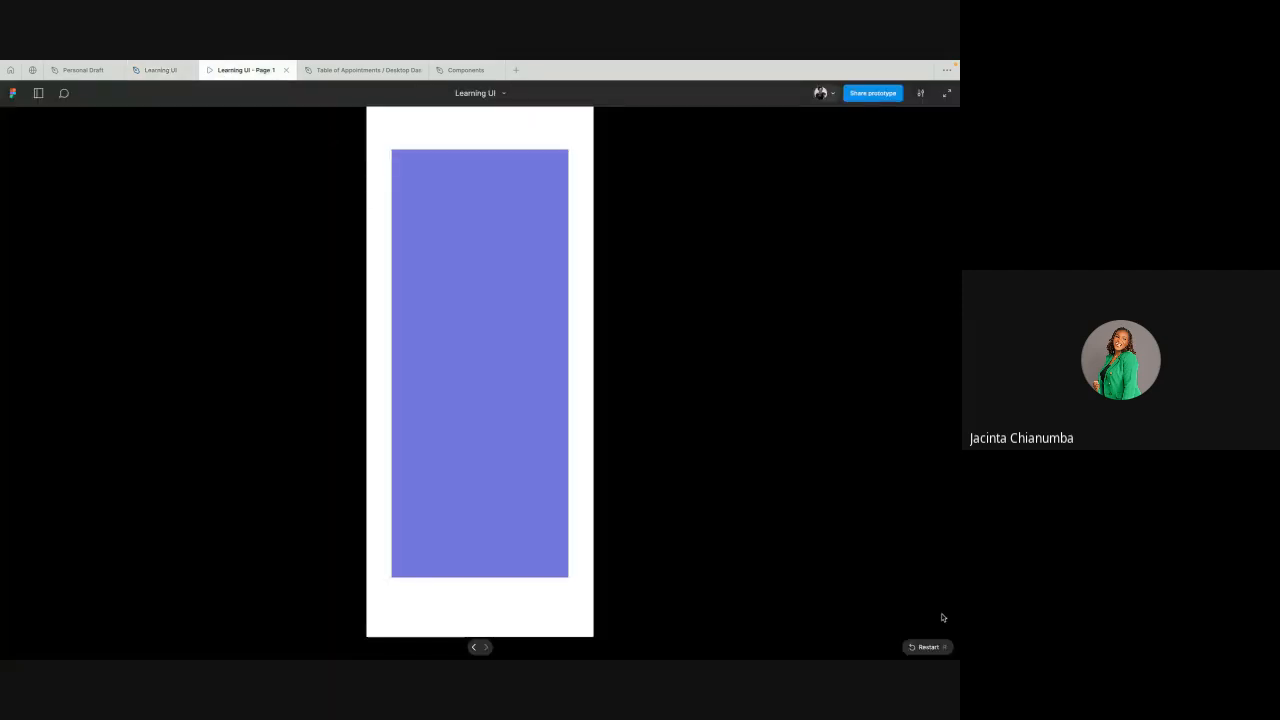
{"action": "left_click", "coordinate": [937, 649]}
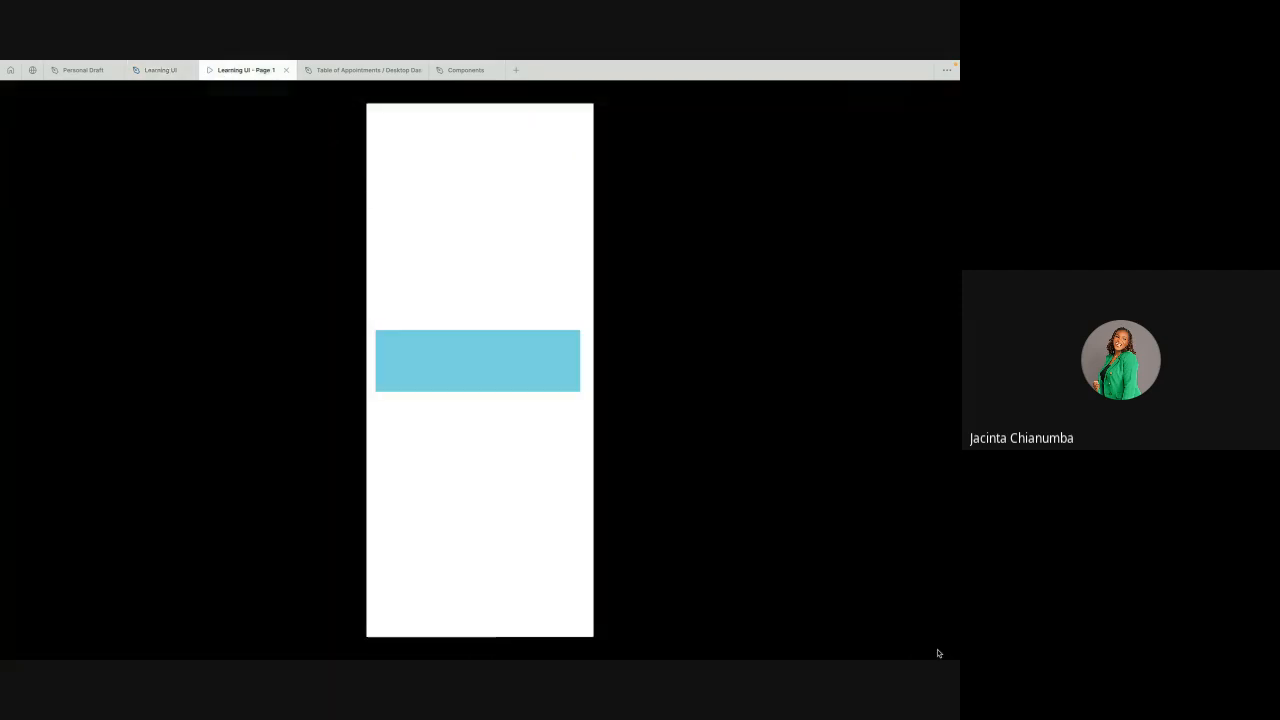
{"action": "left_click", "coordinate": [506, 357]}
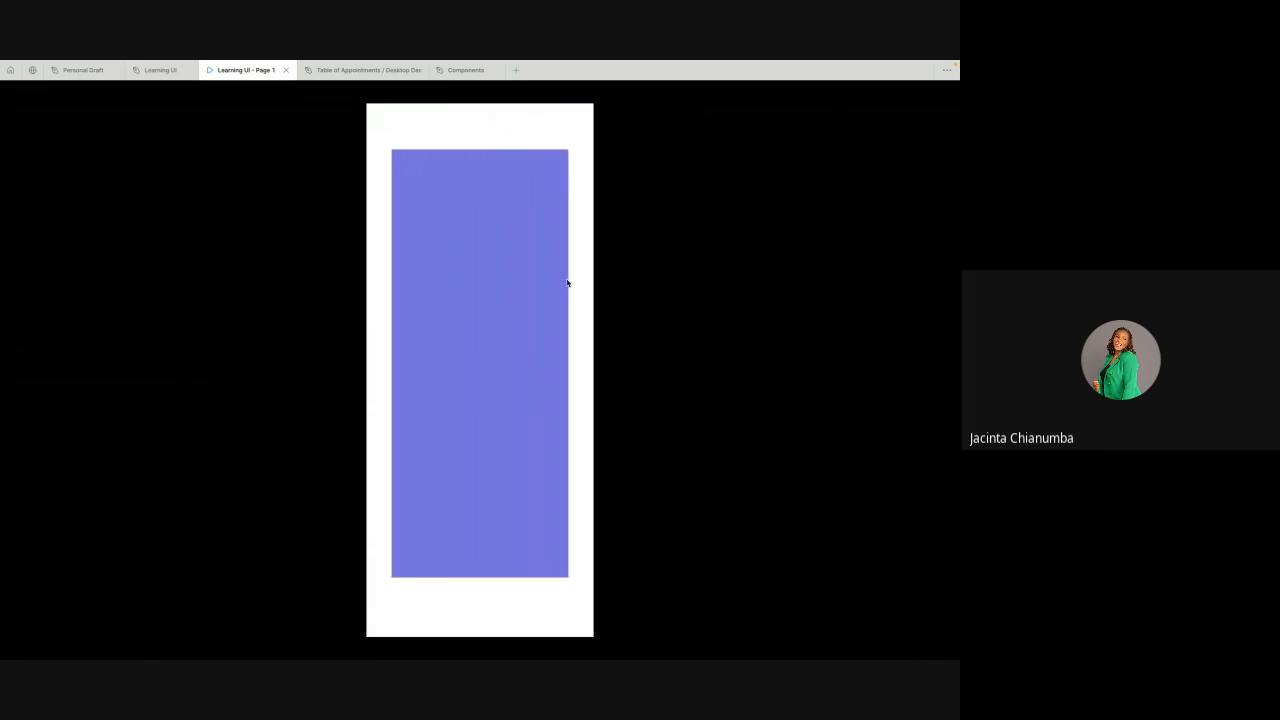
{"action": "left_click", "coordinate": [152, 70]}
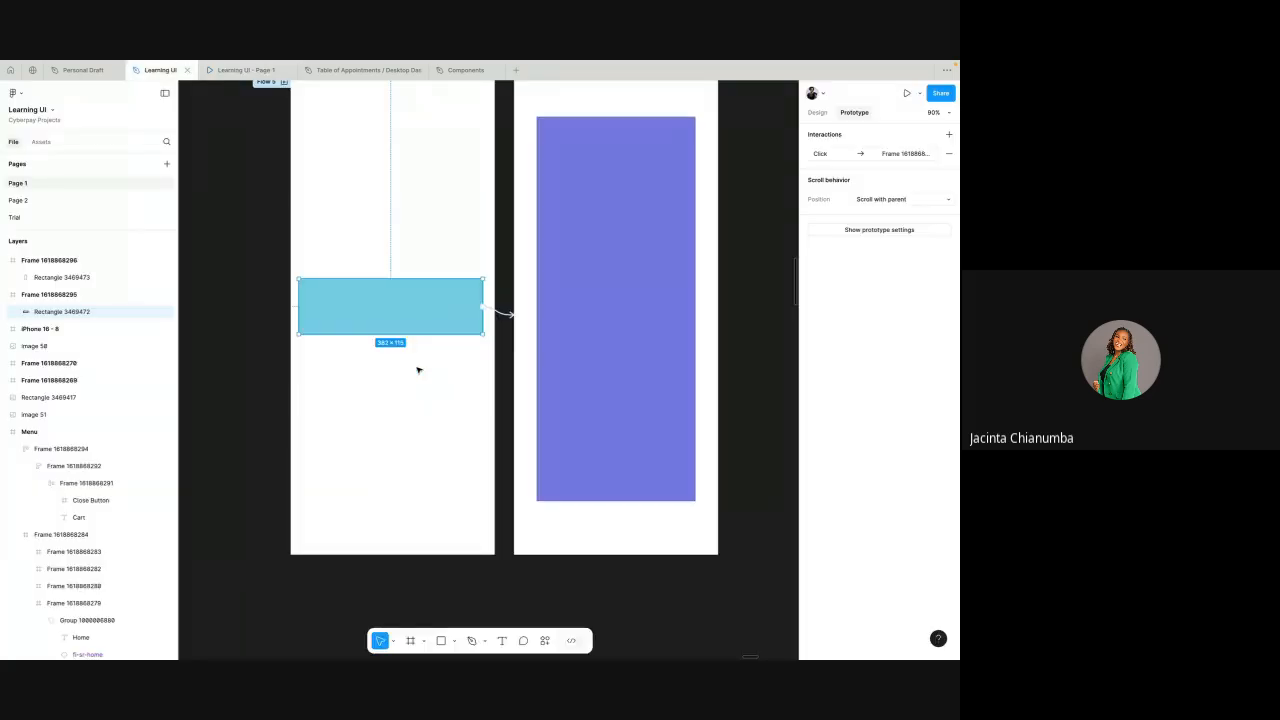
- Set the animation of the light-blue rectangle's interaction to Dissolve, and switch back to the prototype preview
{"action": "left_click", "coordinate": [506, 313]}
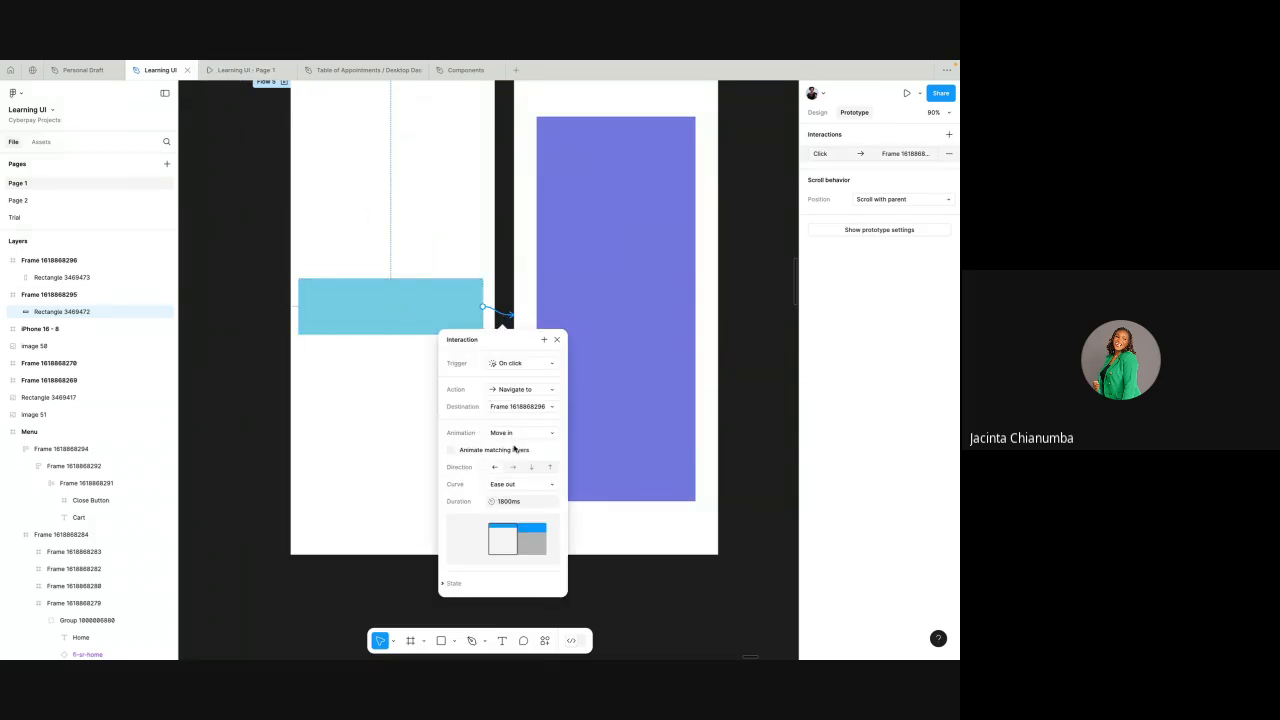
{"action": "left_click", "coordinate": [525, 434]}
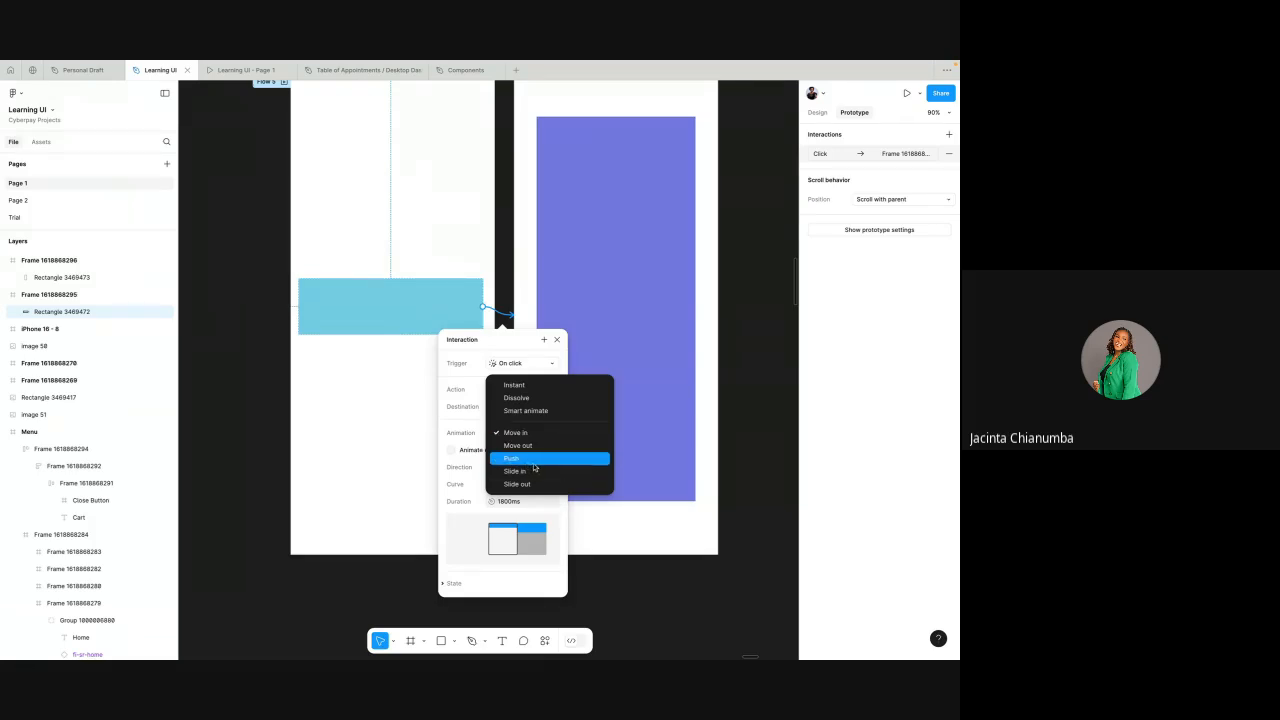
{"action": "left_click", "coordinate": [546, 397]}
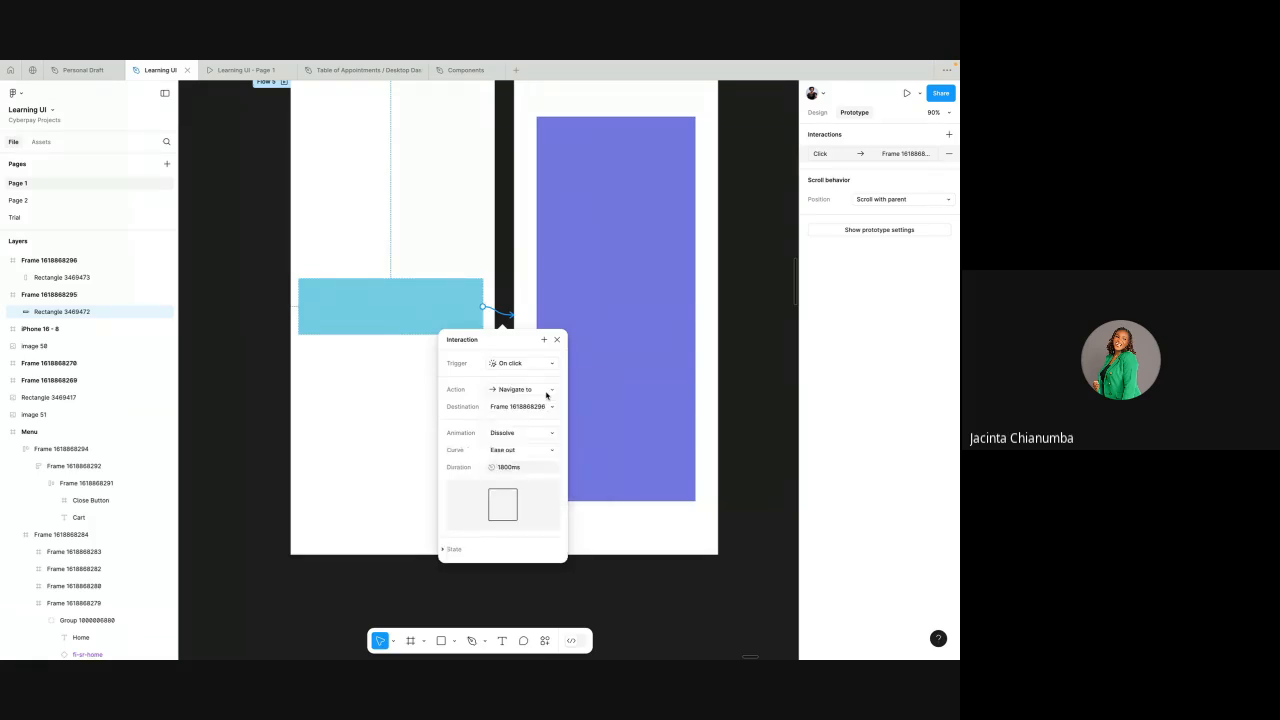
{"action": "left_click", "coordinate": [514, 433]}
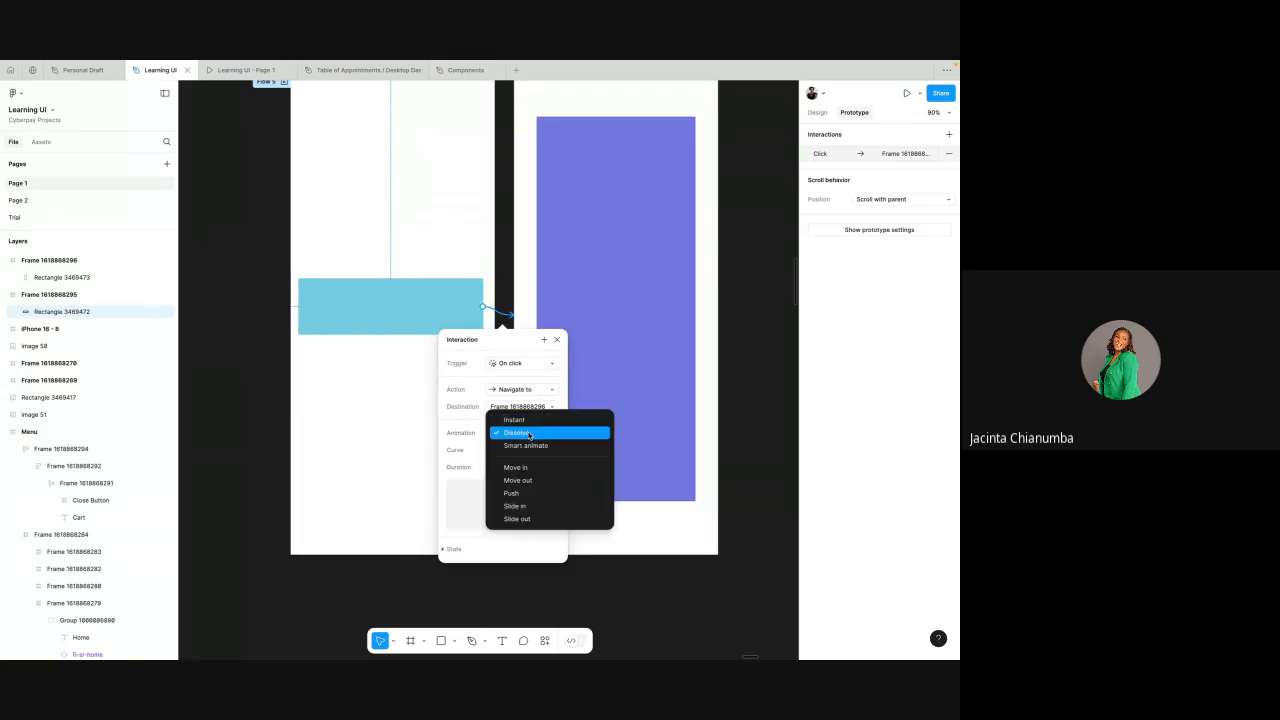
{"action": "left_click", "coordinate": [529, 434]}
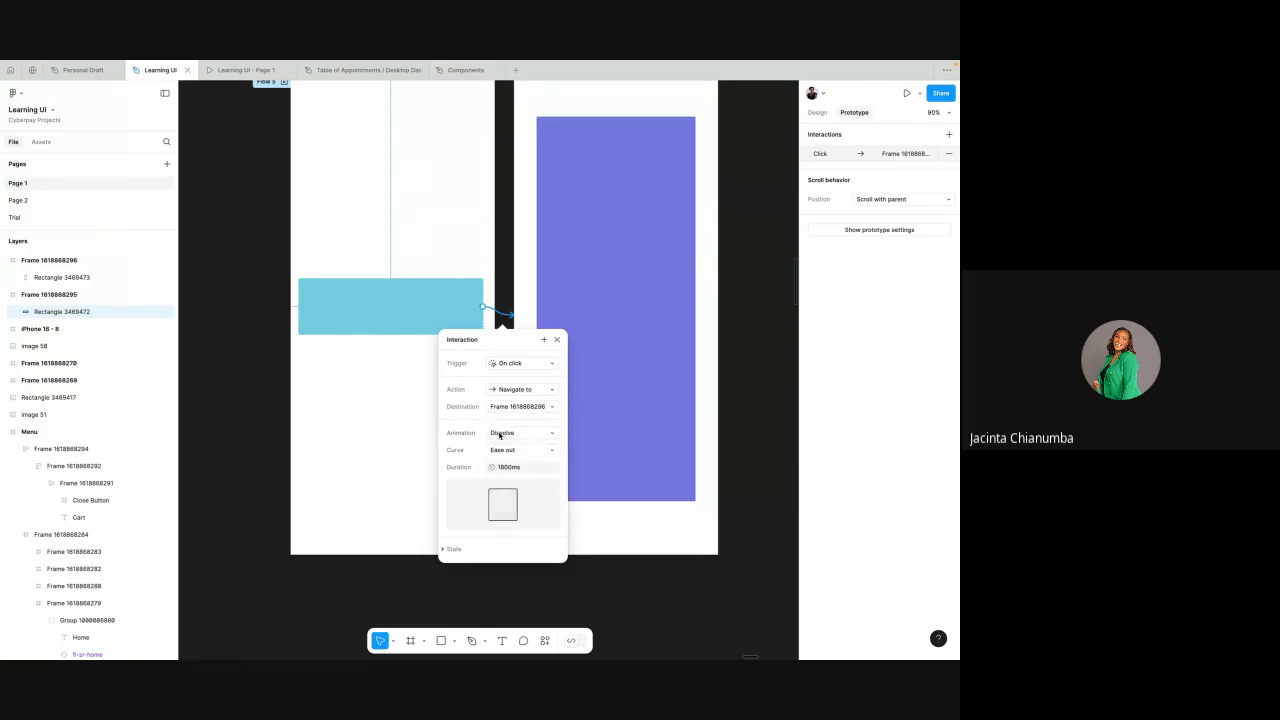
{"action": "left_click", "coordinate": [502, 434]}
{"action": "left_click", "coordinate": [509, 433]}
{"action": "left_click", "coordinate": [557, 340]}
{"action": "left_click", "coordinate": [240, 70]}
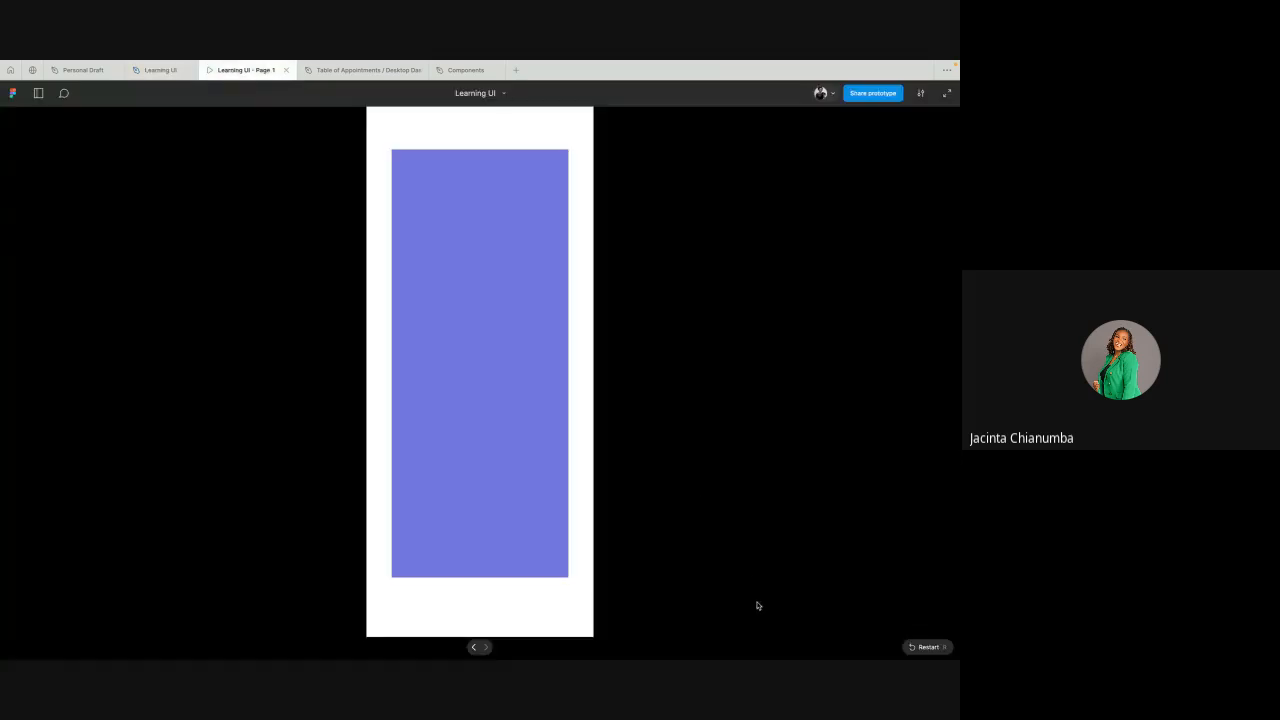
- Restart the prototype preview, play the Dissolve transition from the light-blue rectangle, and return to the Learning UI design file
{"action": "left_click", "coordinate": [927, 648]}
{"action": "left_click", "coordinate": [546, 375]}
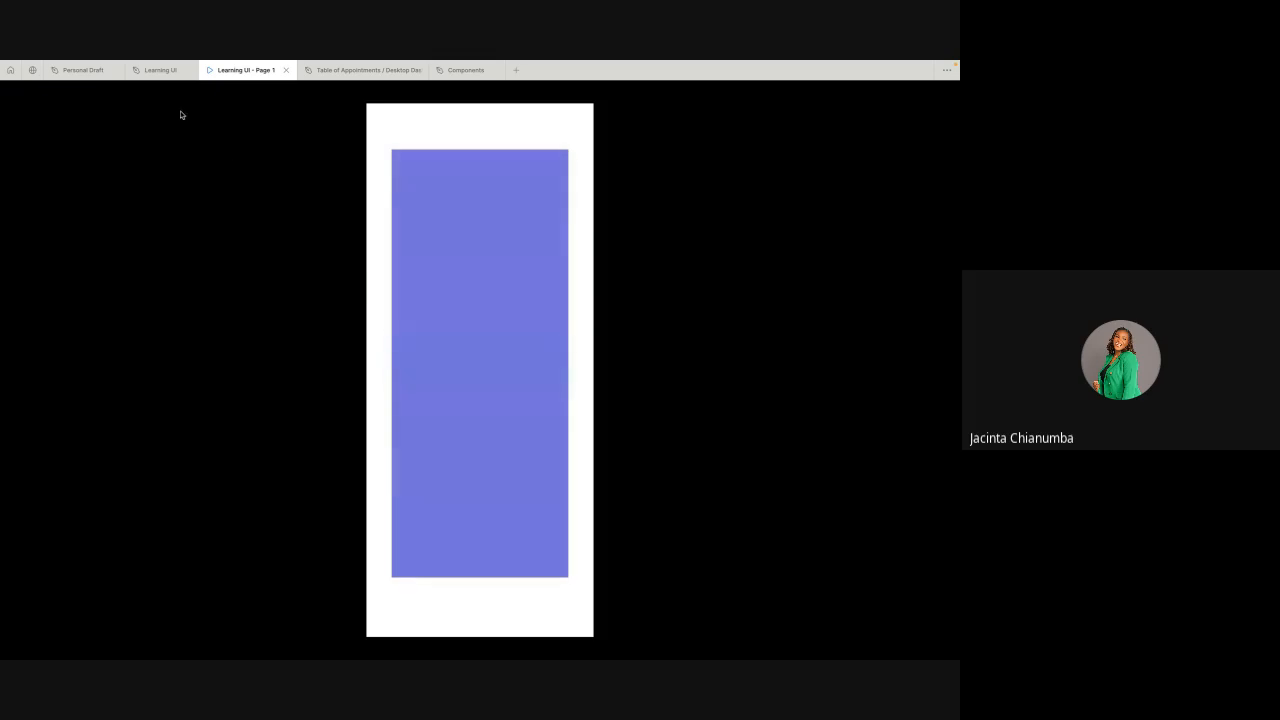
{"action": "left_click", "coordinate": [154, 72]}
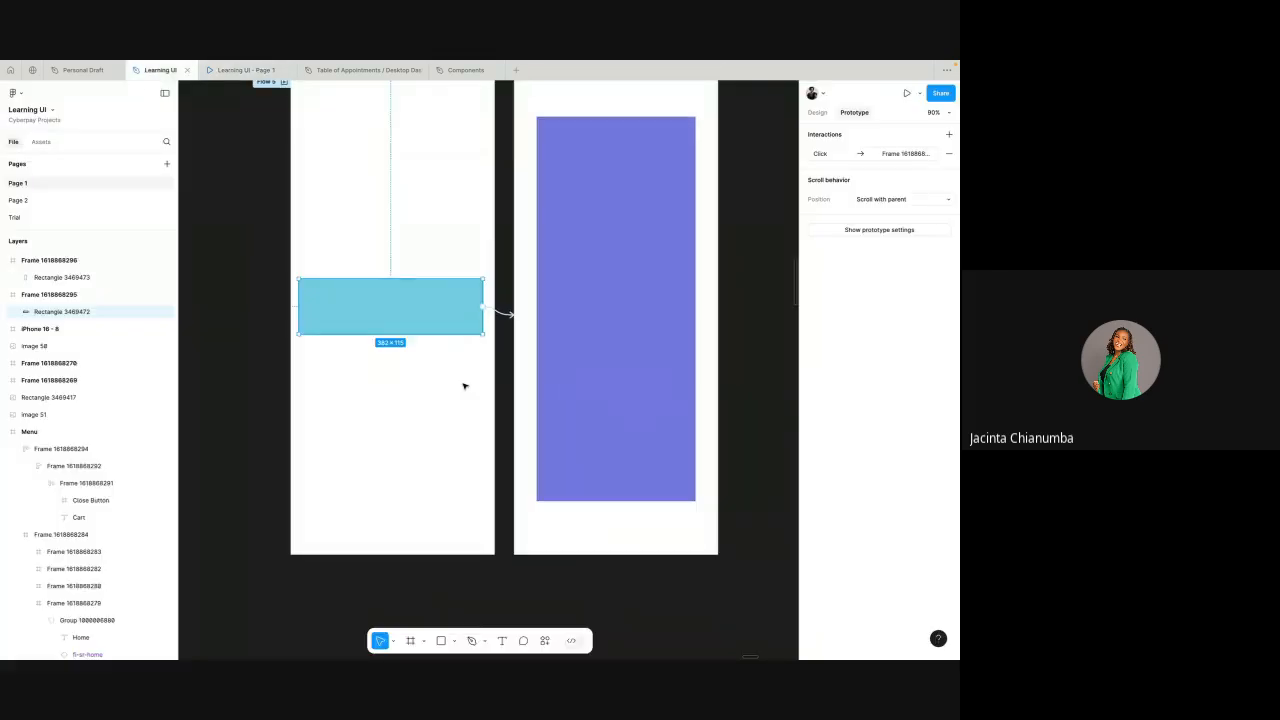
- Set the animation of the light-blue rectangle's interaction to Push and close the interaction settings
{"action": "left_click", "coordinate": [504, 314]}
{"action": "left_click", "coordinate": [516, 434]}
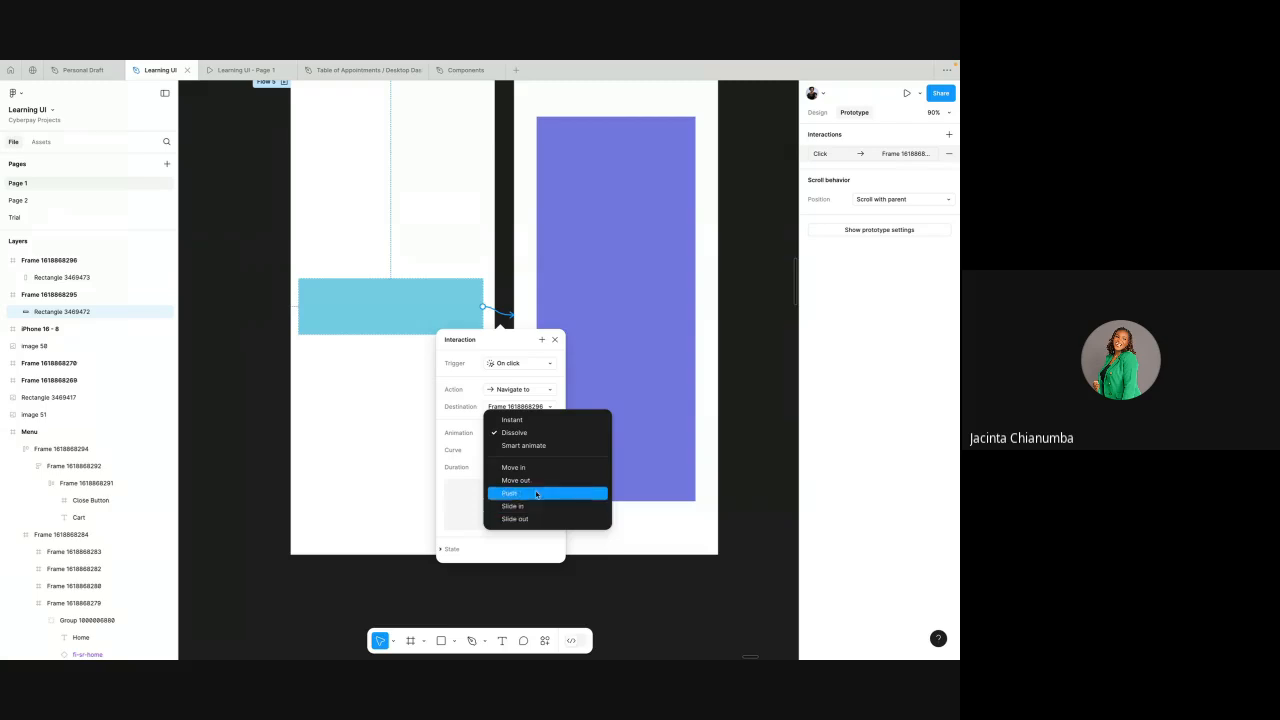
{"action": "left_click", "coordinate": [535, 494]}
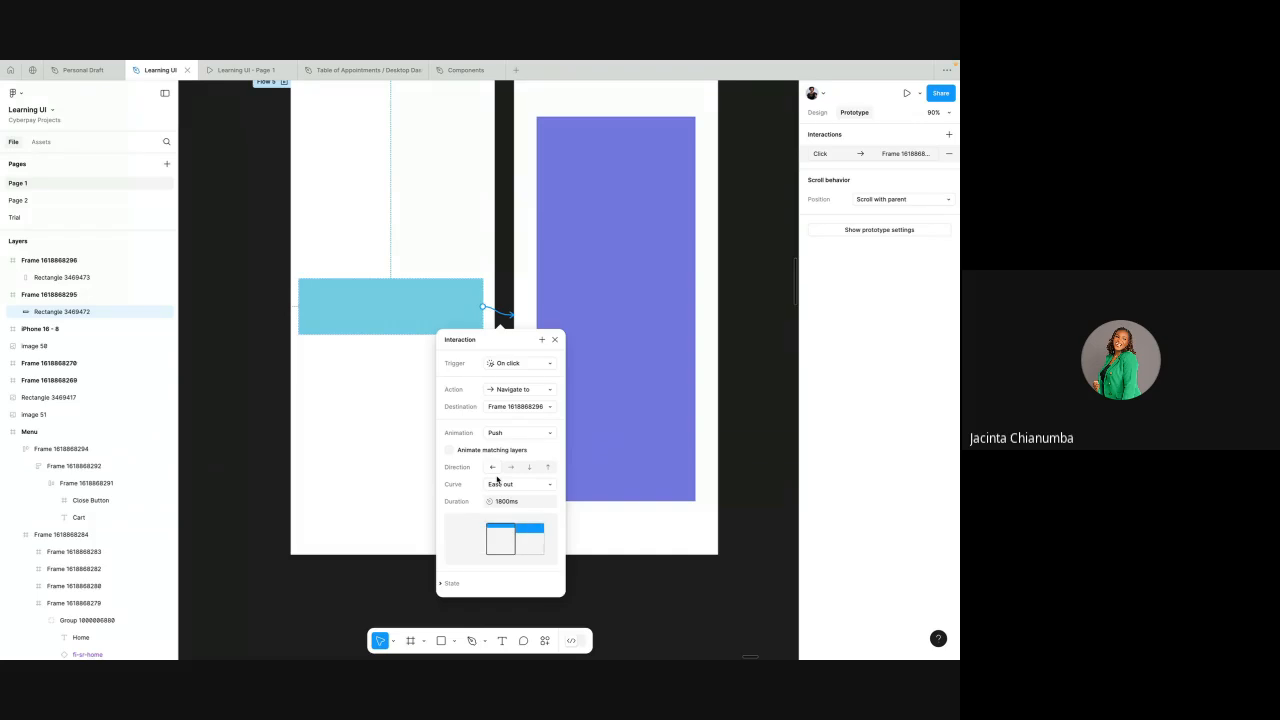
{"action": "left_click", "coordinate": [555, 342]}
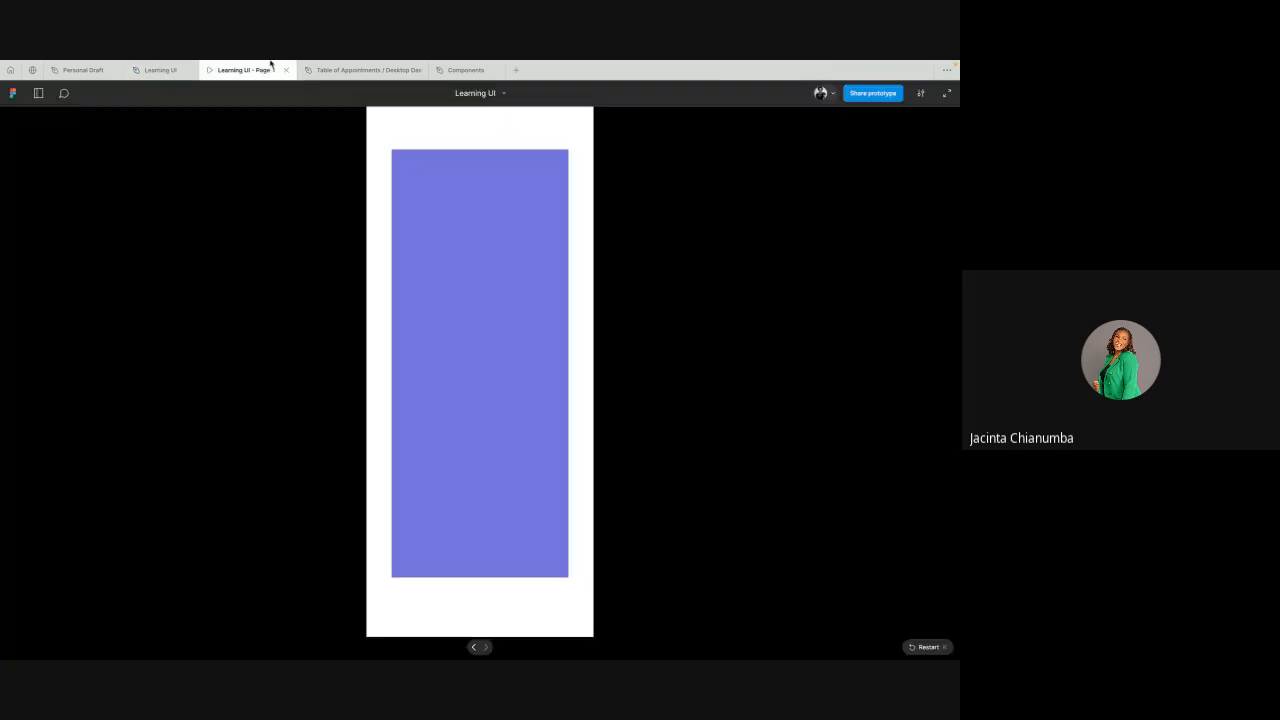
- Play the Push transition twice in the prototype preview, restarting it each time, and return to the Learning UI design file
{"action": "left_click", "coordinate": [255, 70]}
{"action": "left_click", "coordinate": [914, 648]}
{"action": "left_click", "coordinate": [497, 383]}
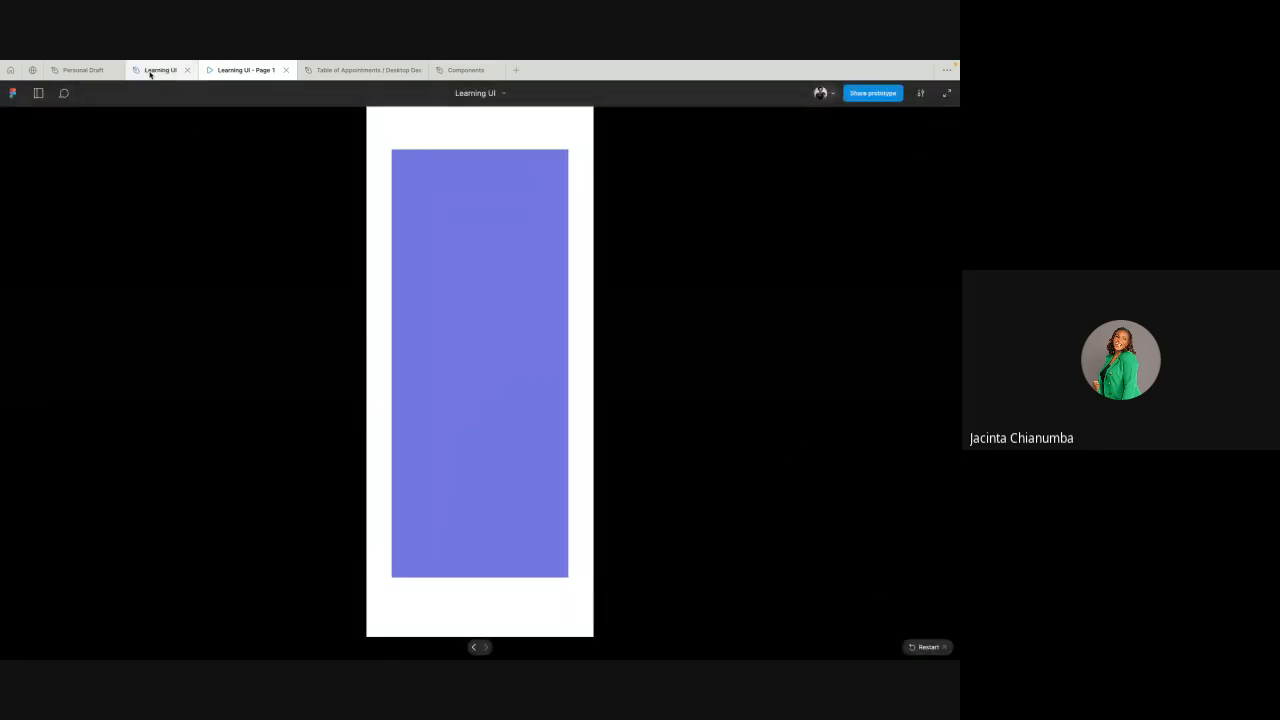
{"action": "left_click", "coordinate": [938, 645]}
{"action": "left_click", "coordinate": [503, 352]}
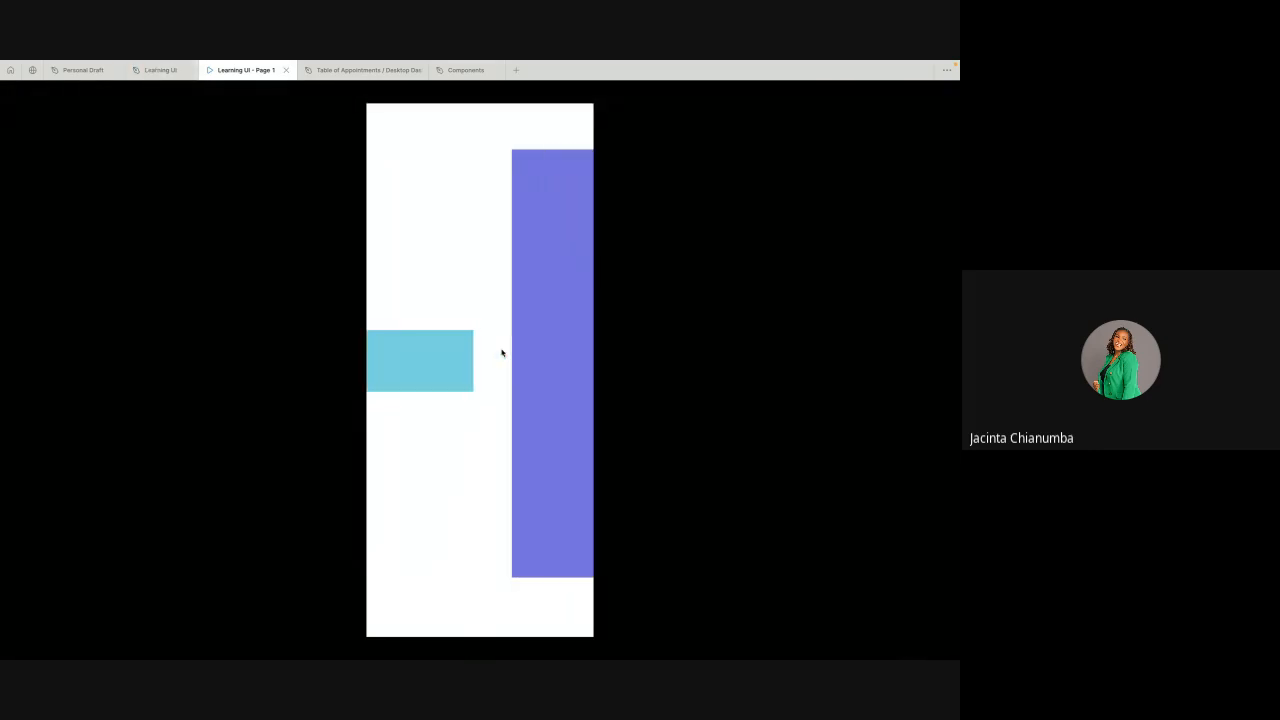
{"action": "left_click", "coordinate": [153, 70]}
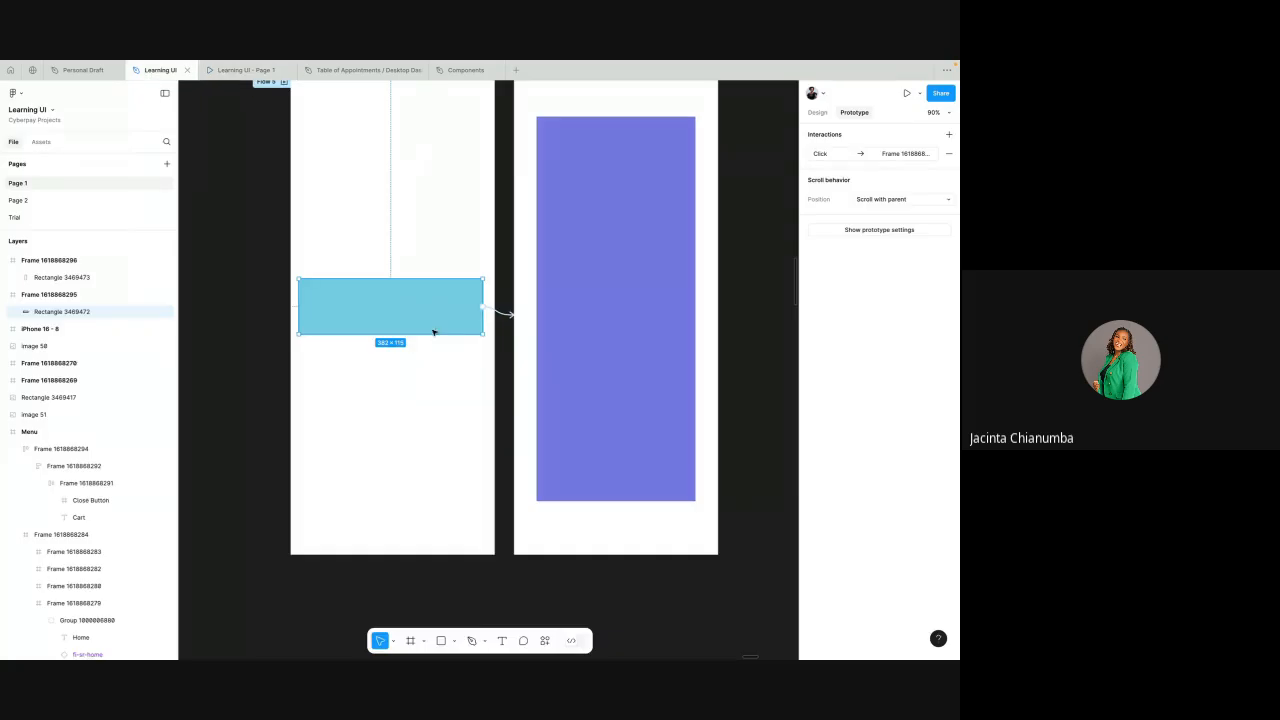
- Set the animation of the light-blue rectangle's interaction to Instant and close the interaction settings
{"action": "left_click", "coordinate": [505, 315]}
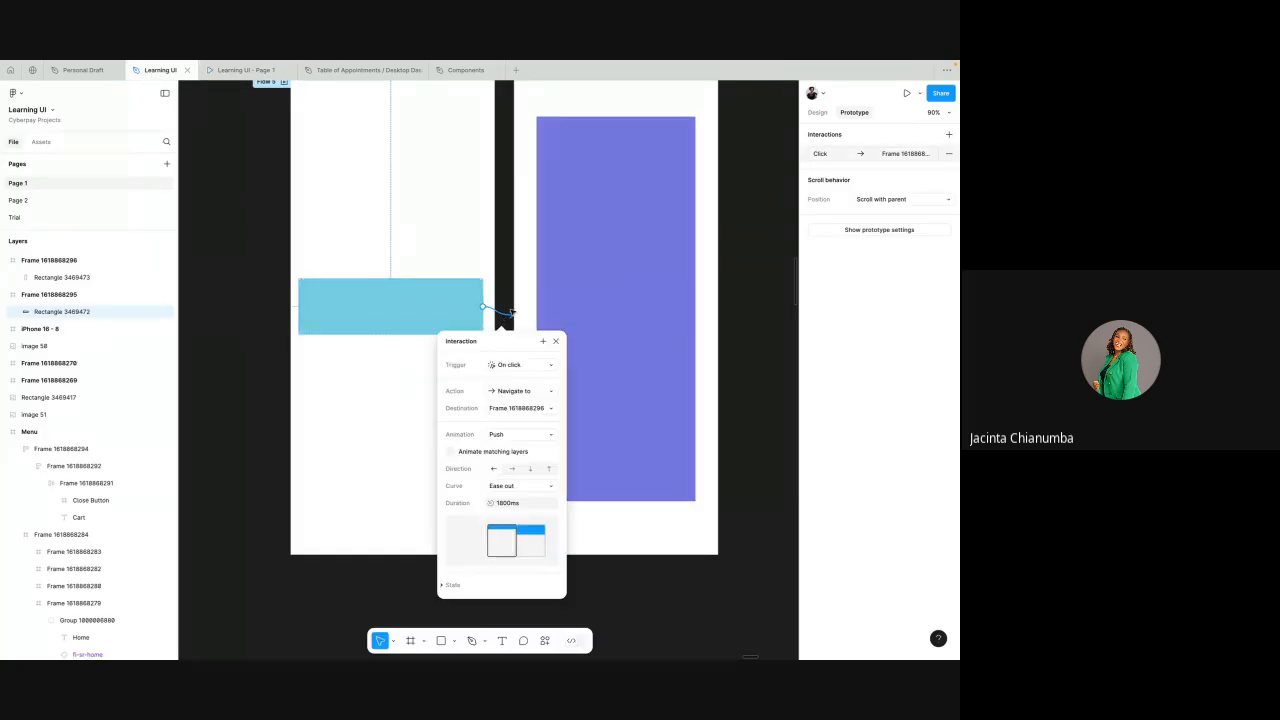
{"action": "left_click", "coordinate": [500, 436]}
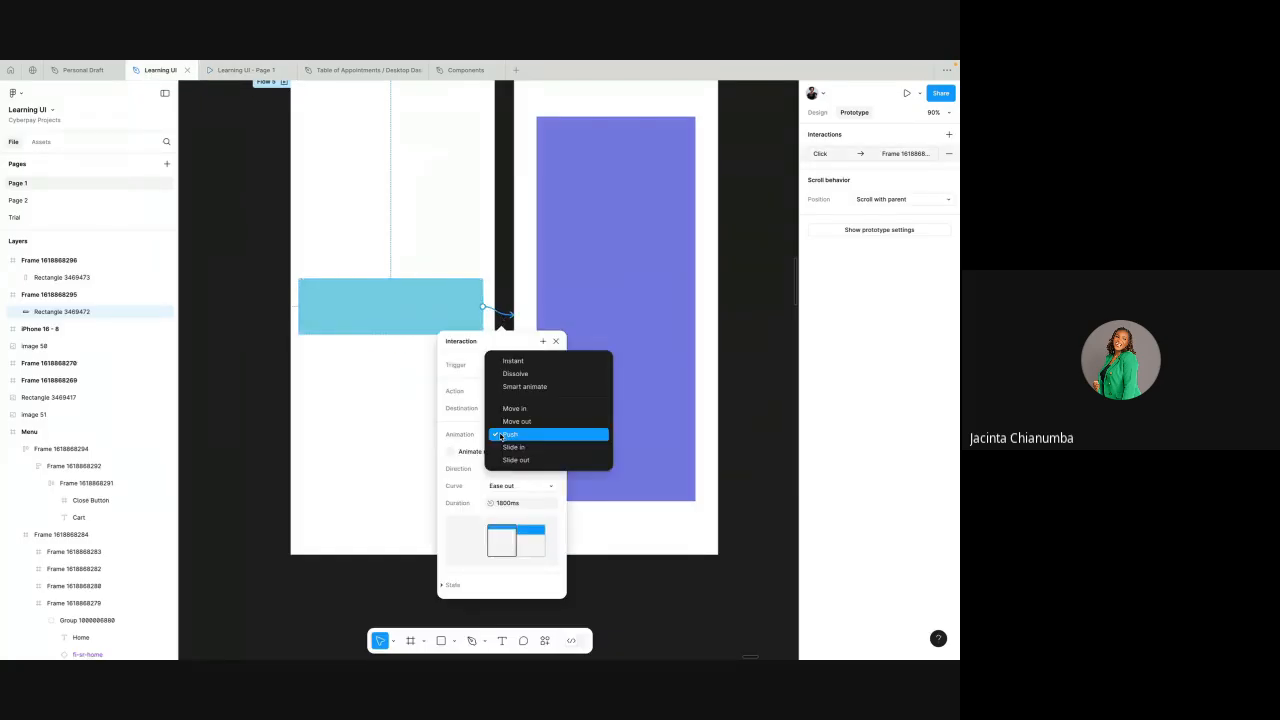
{"action": "left_click", "coordinate": [519, 366]}
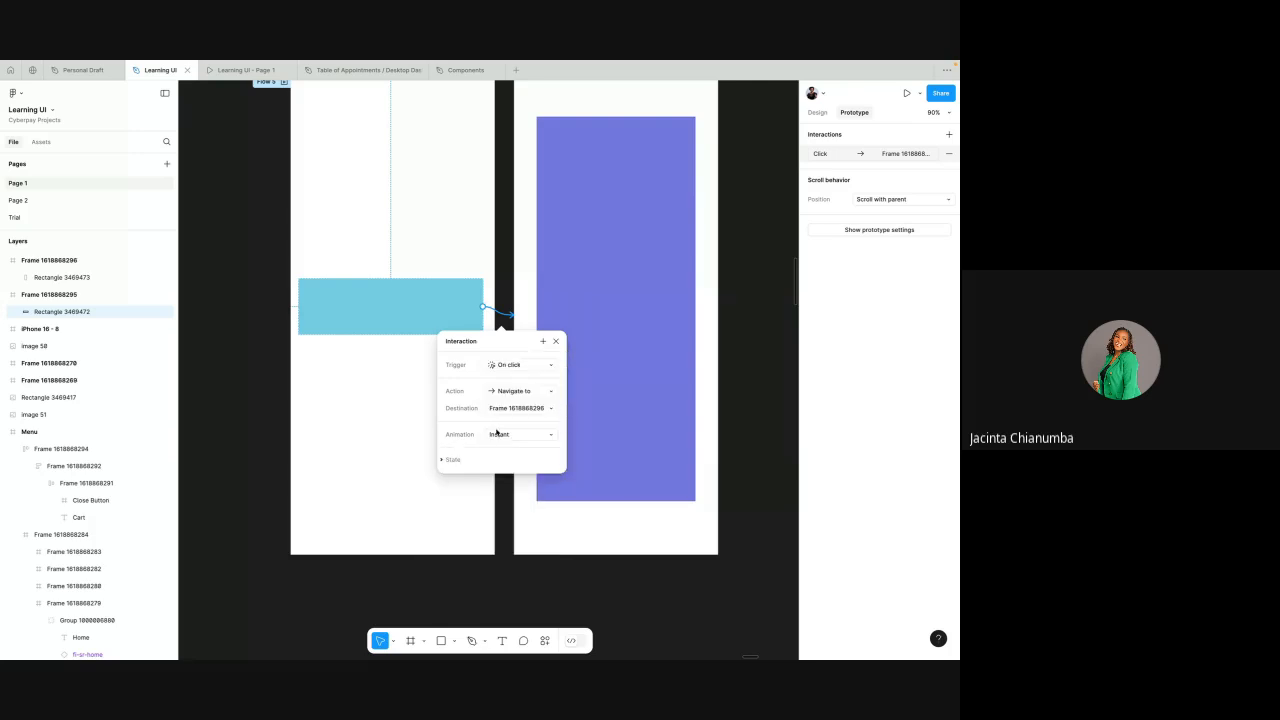
{"action": "left_click", "coordinate": [557, 342]}
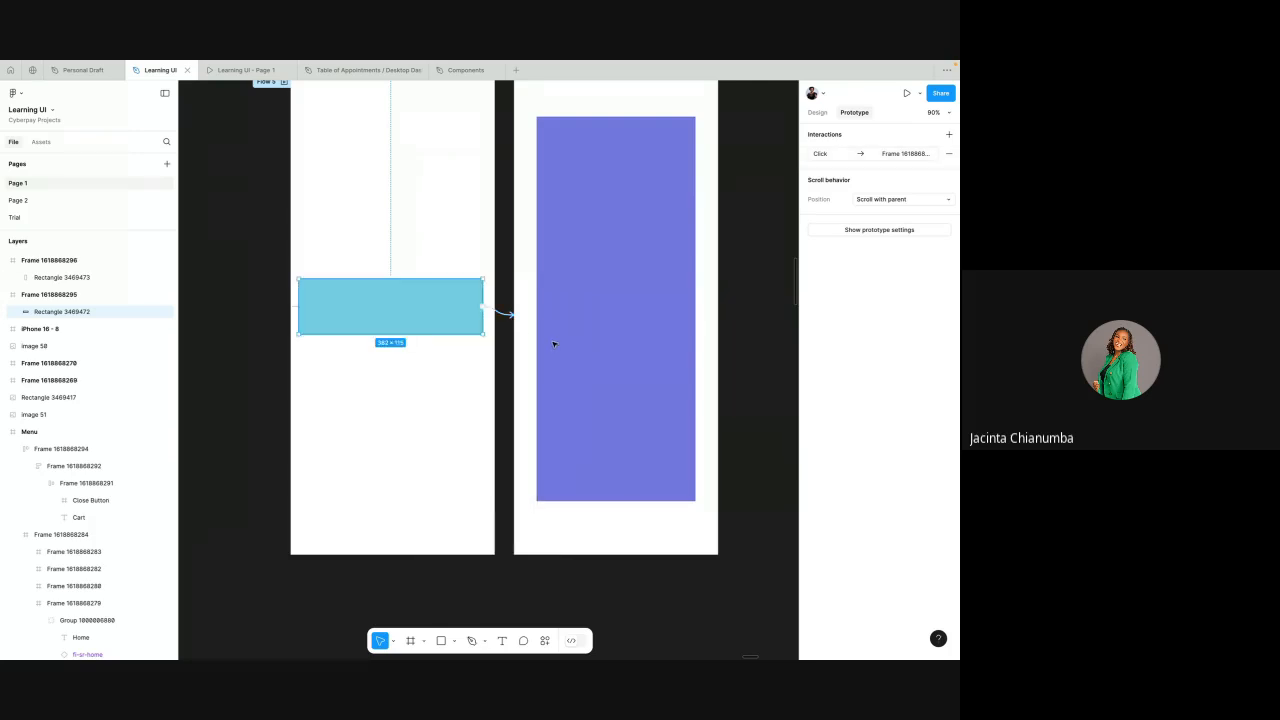
- Play the Instant transition twice in the prototype preview, restarting it each time, and return to the Learning UI design file
{"action": "left_click", "coordinate": [243, 70]}
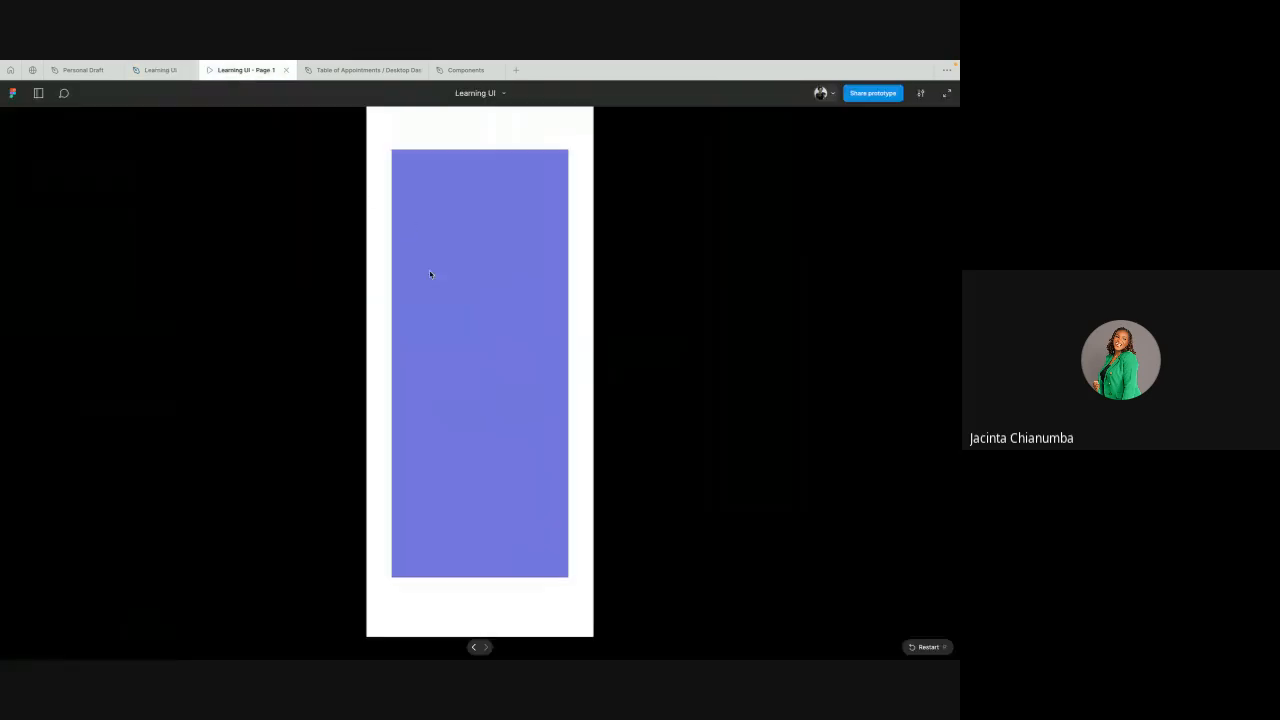
{"action": "left_click", "coordinate": [916, 647]}
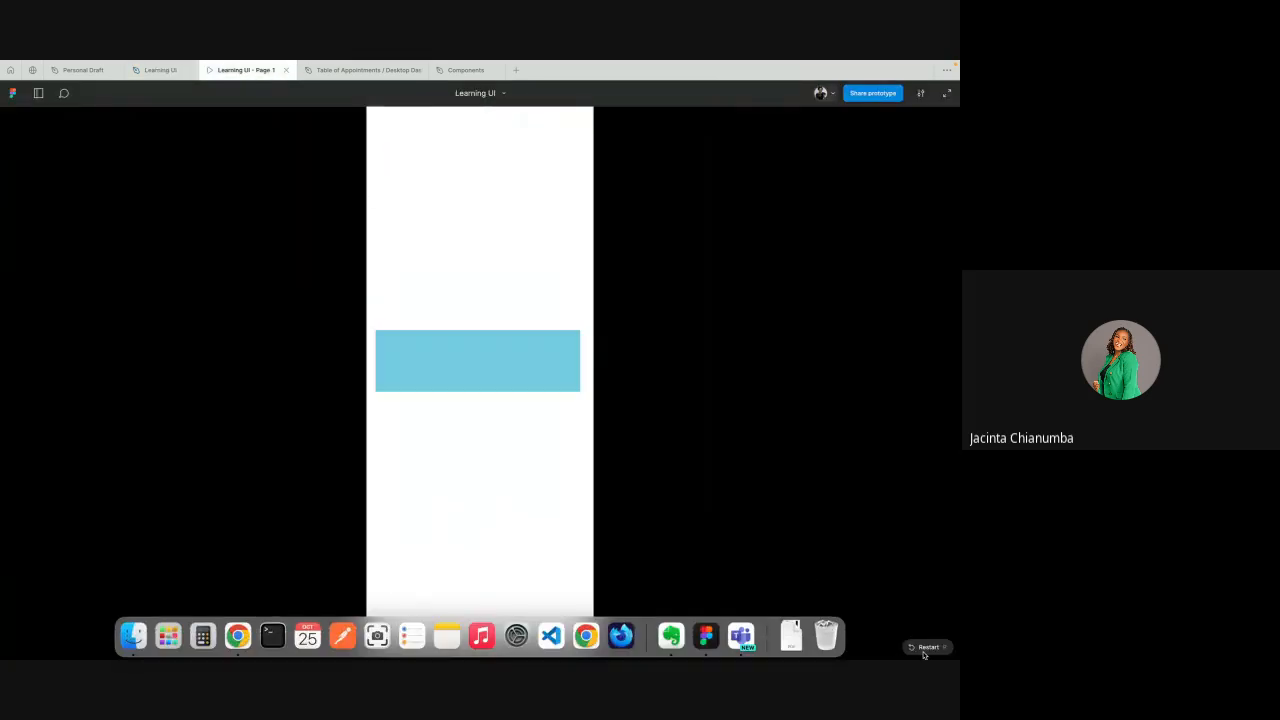
{"action": "left_click", "coordinate": [514, 346]}
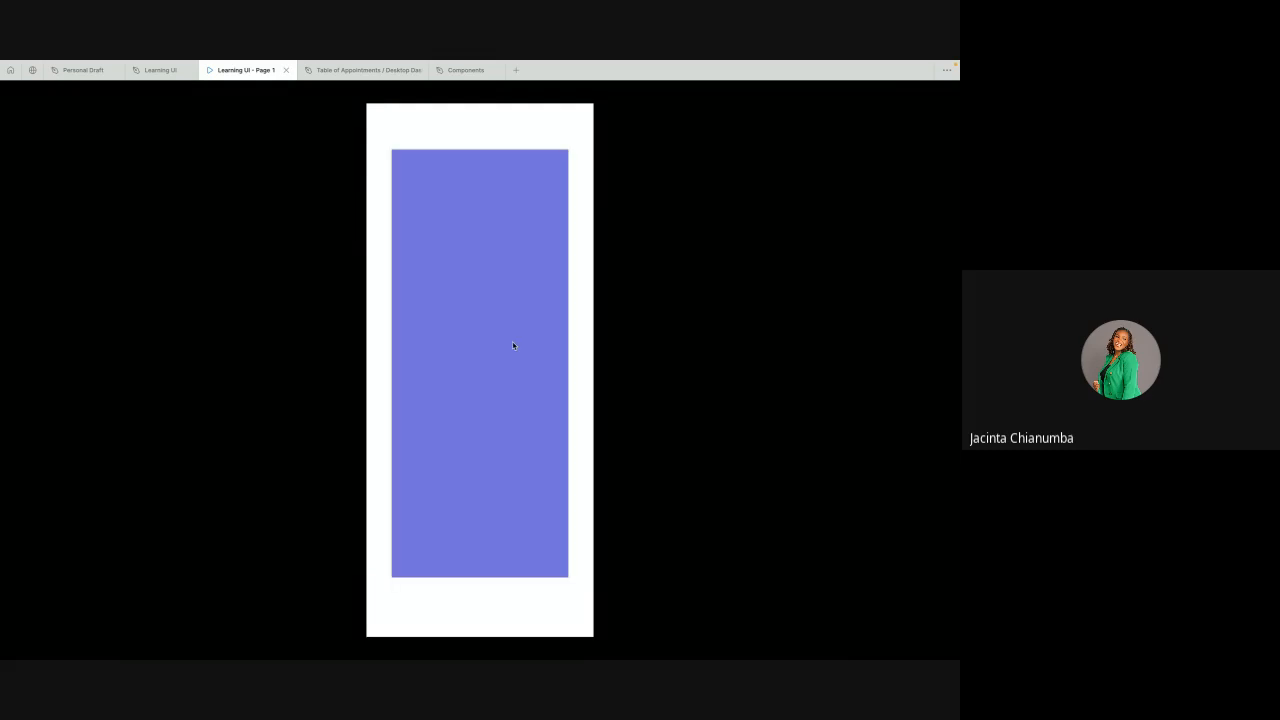
{"action": "left_click", "coordinate": [916, 646]}
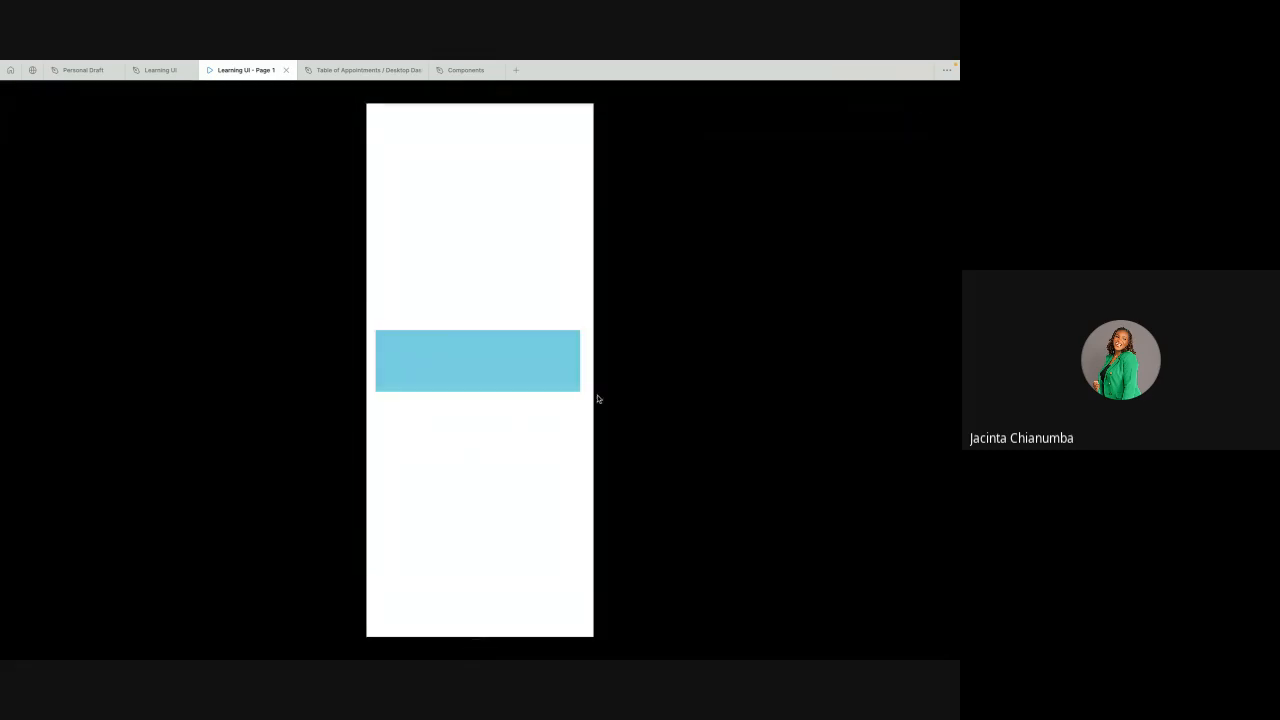
{"action": "left_click", "coordinate": [516, 367]}
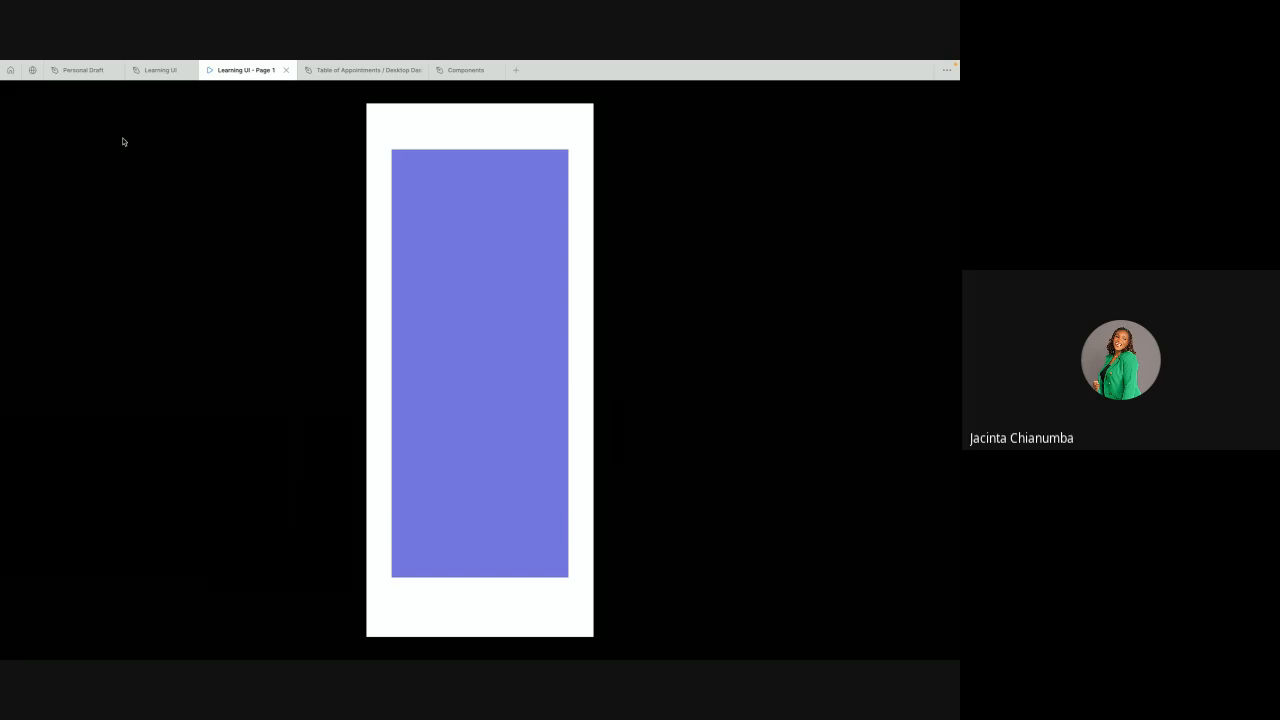
{"action": "left_click", "coordinate": [146, 71]}
- Select the frame containing the light-blue rectangle to show its flow starting point settings
{"action": "scroll", "coordinate": [398, 227], "scroll_direction": "up", "scroll_amount": 3}
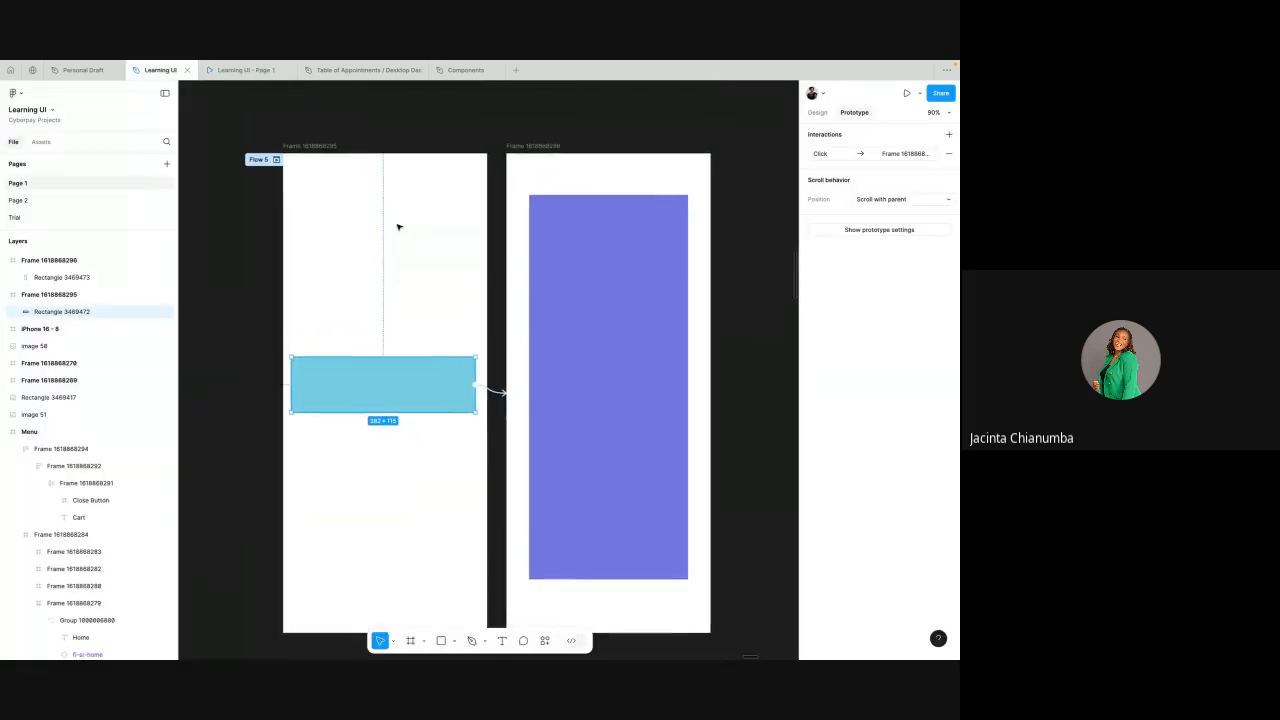
{"action": "left_click", "coordinate": [473, 131]}
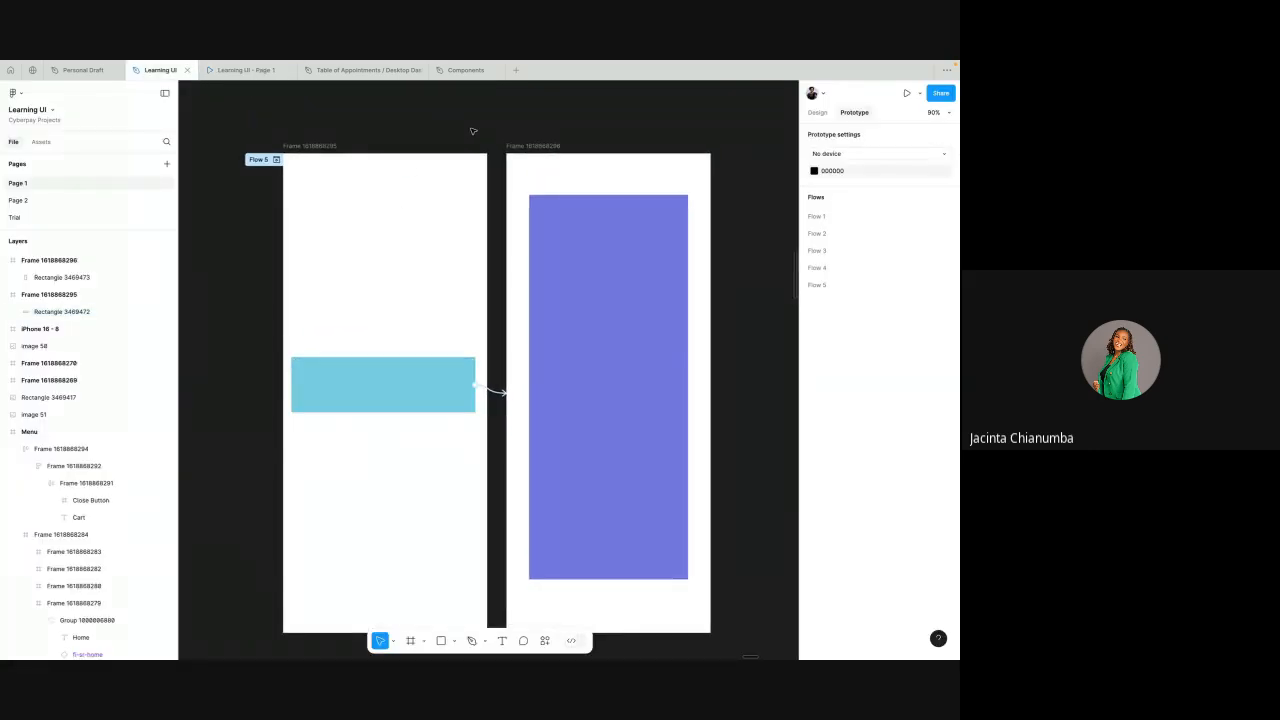
{"action": "left_click", "coordinate": [300, 169]}
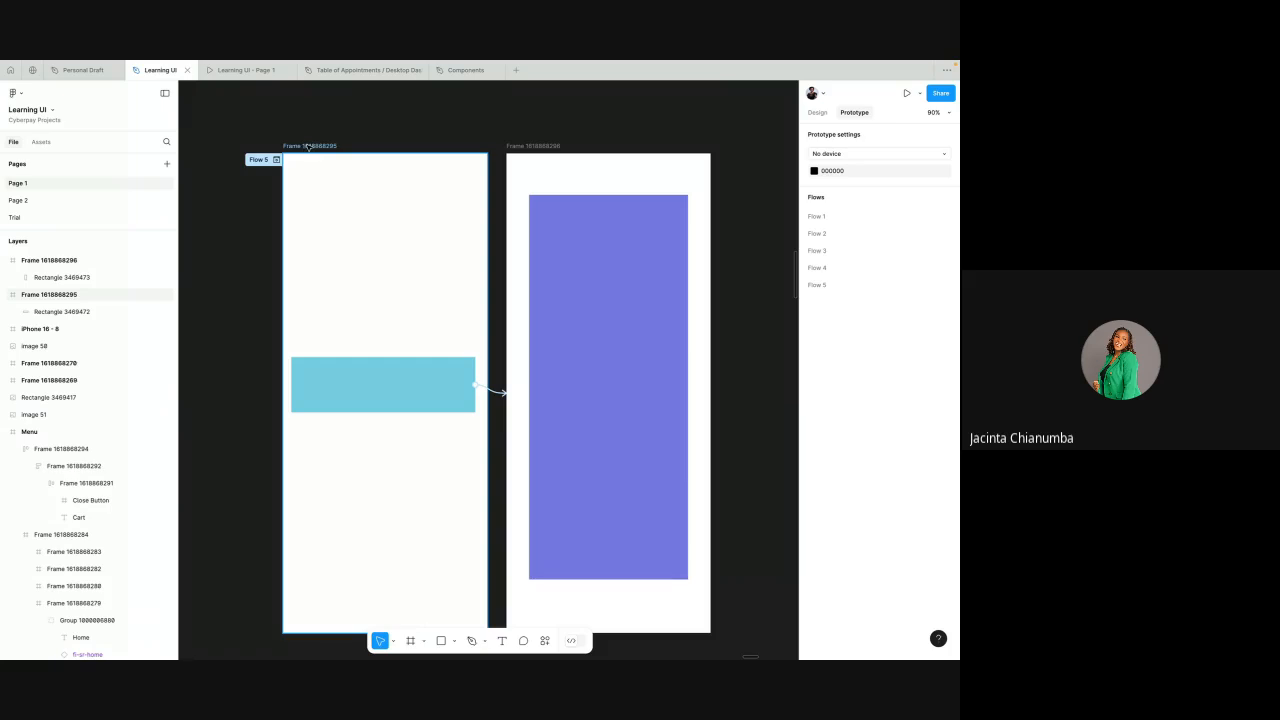
{"action": "left_click", "coordinate": [422, 132]}
{"action": "left_click", "coordinate": [316, 147]}
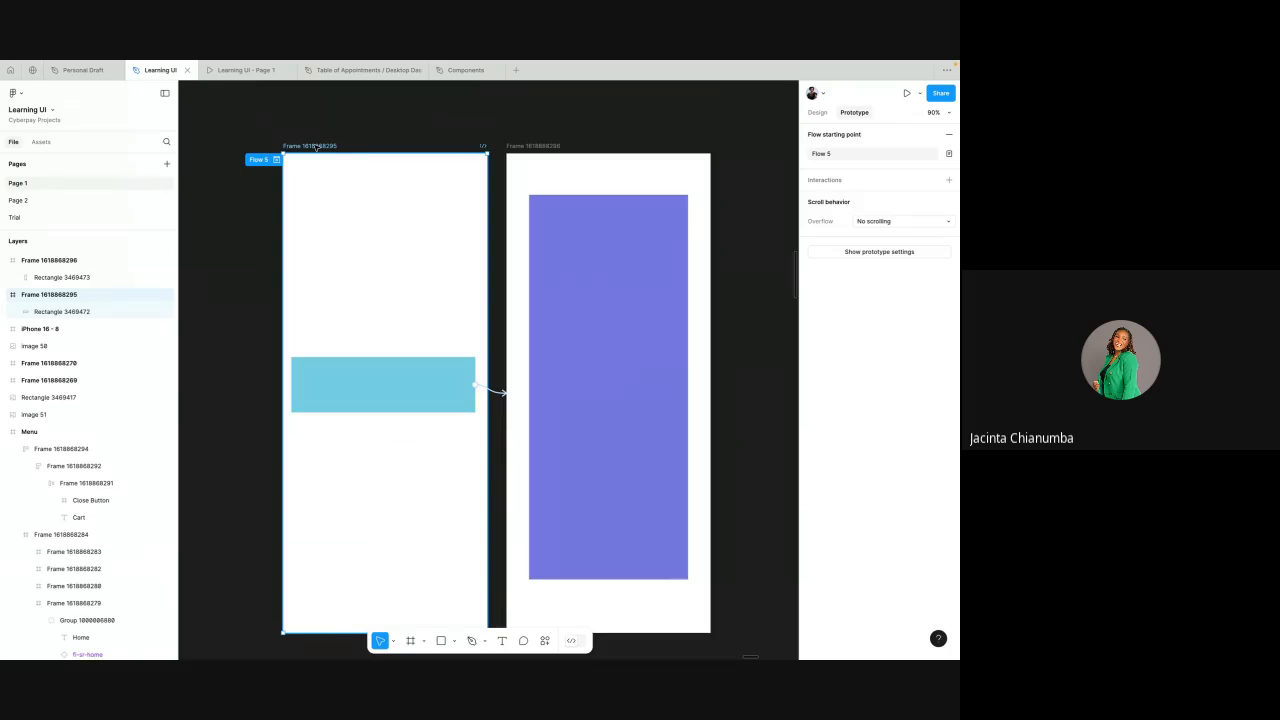
{"action": "mouse_move", "coordinate": [406, 64]}
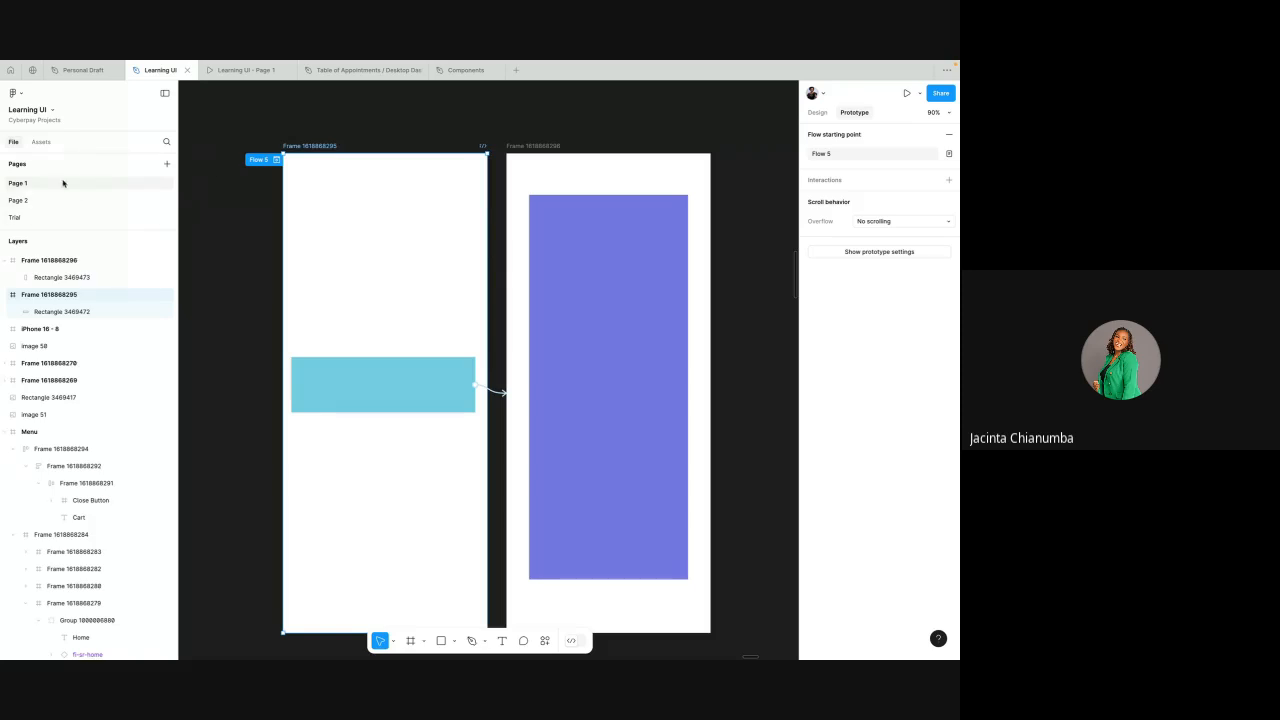
{"action": "mouse_move", "coordinate": [227, 65]}
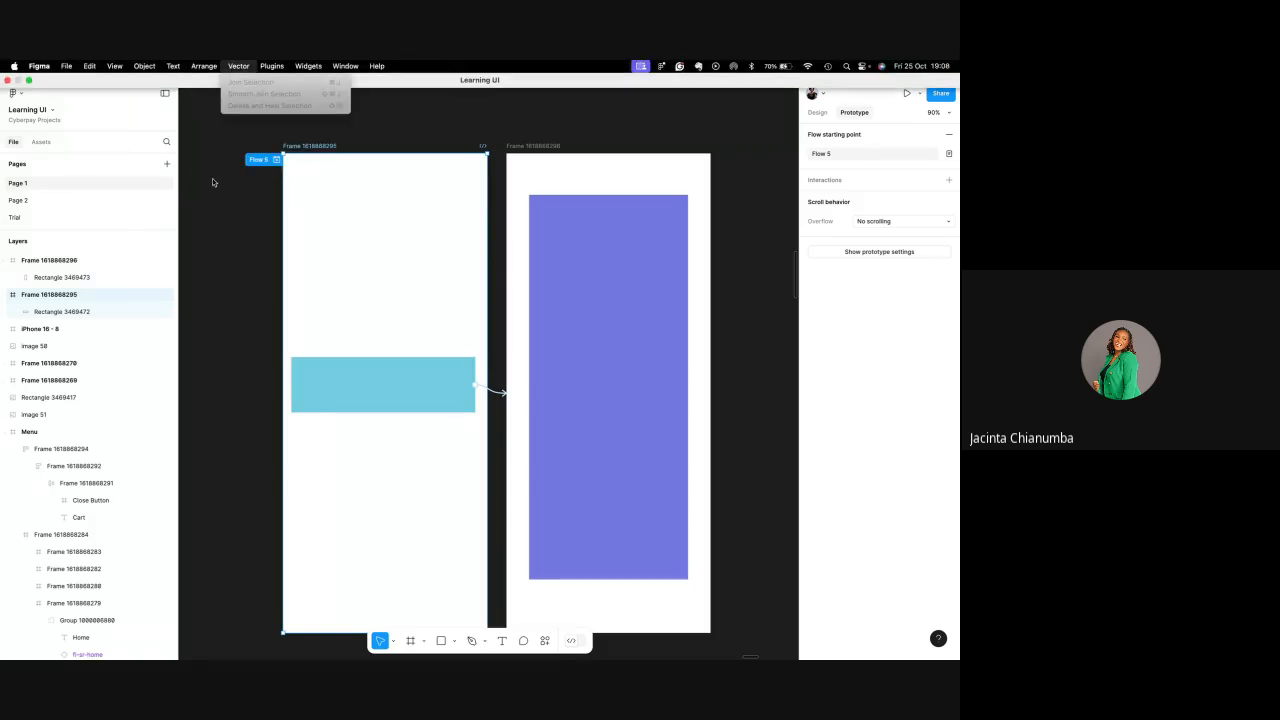
{"action": "left_click", "coordinate": [234, 71]}
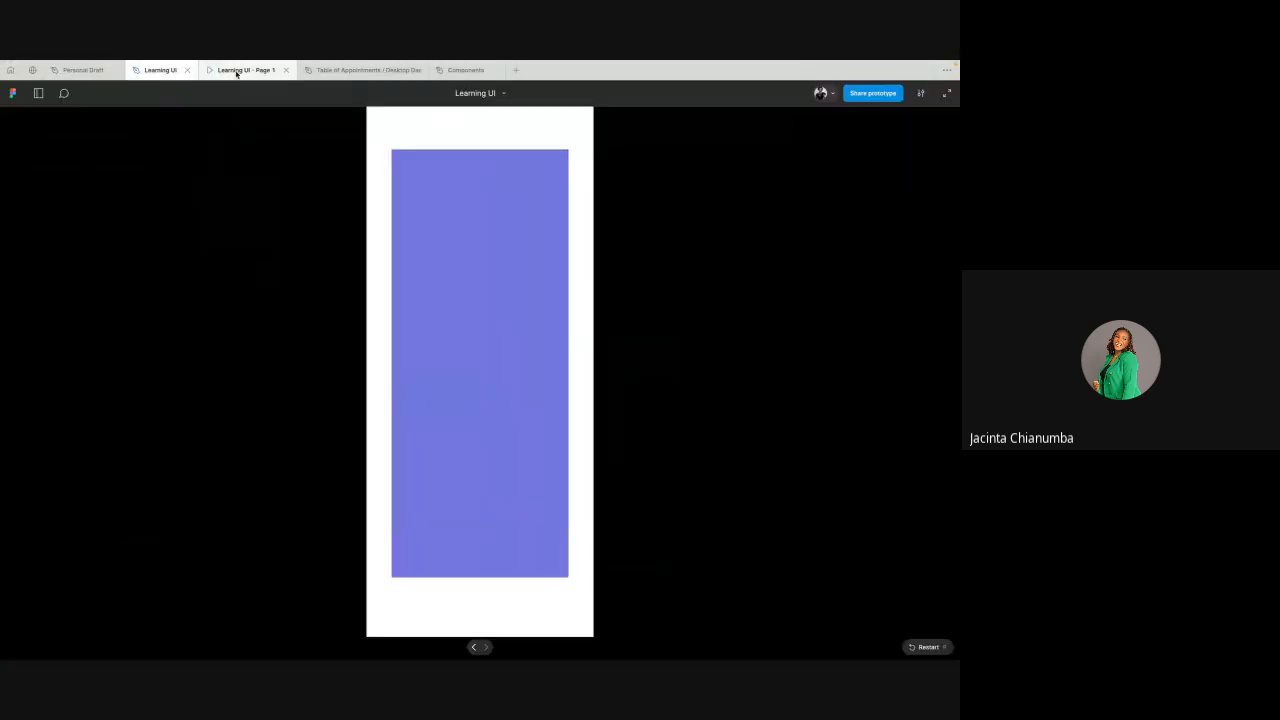
{"action": "mouse_move", "coordinate": [167, 73]}
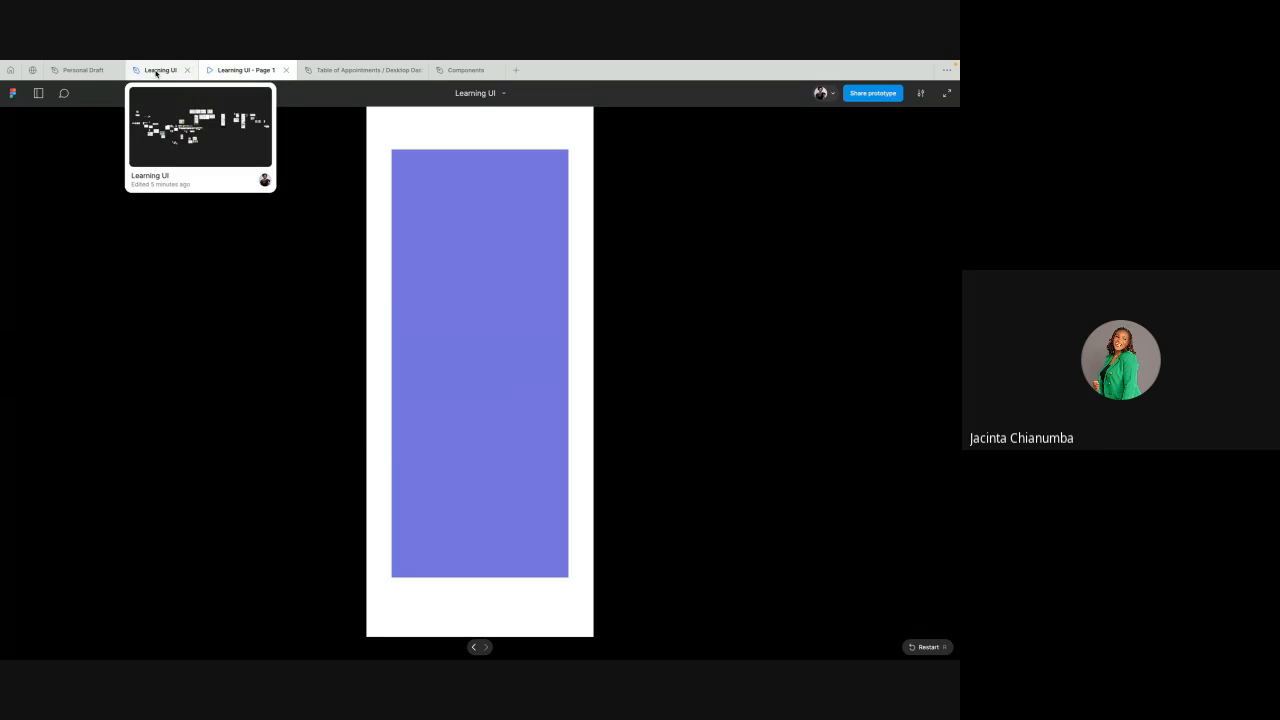
{"action": "left_click", "coordinate": [156, 72]}
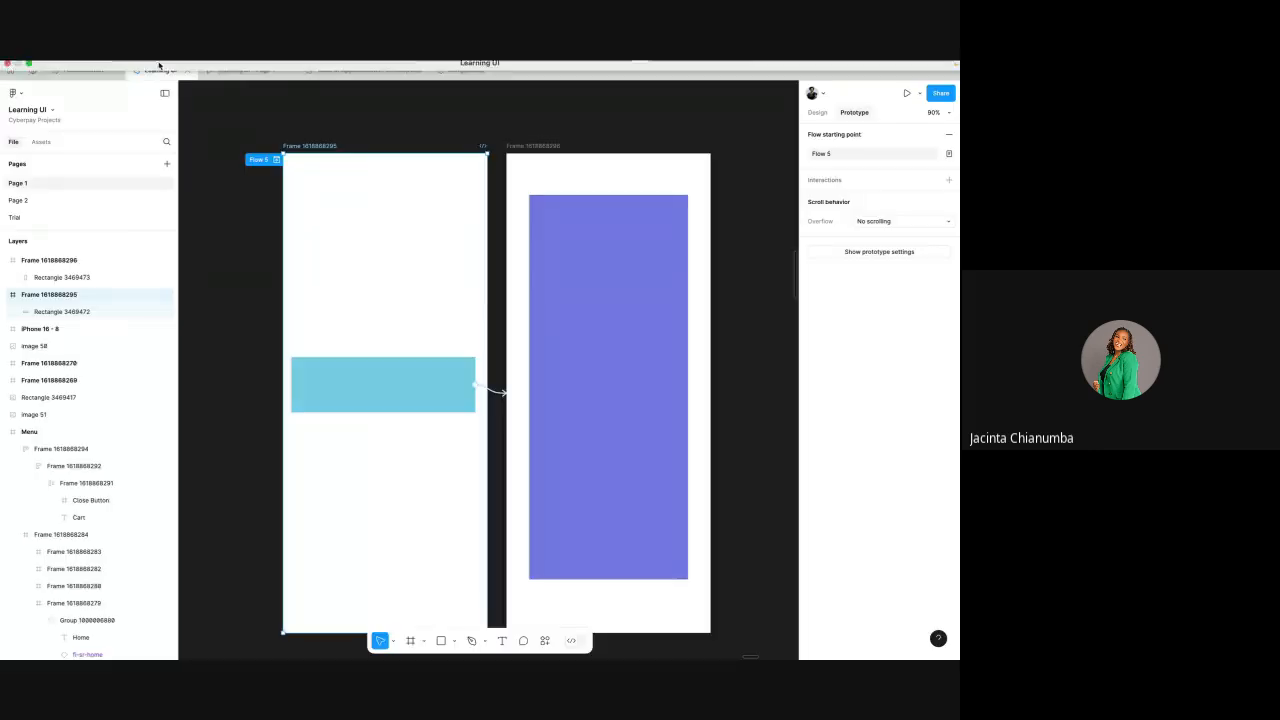
{"action": "mouse_move", "coordinate": [113, 64]}
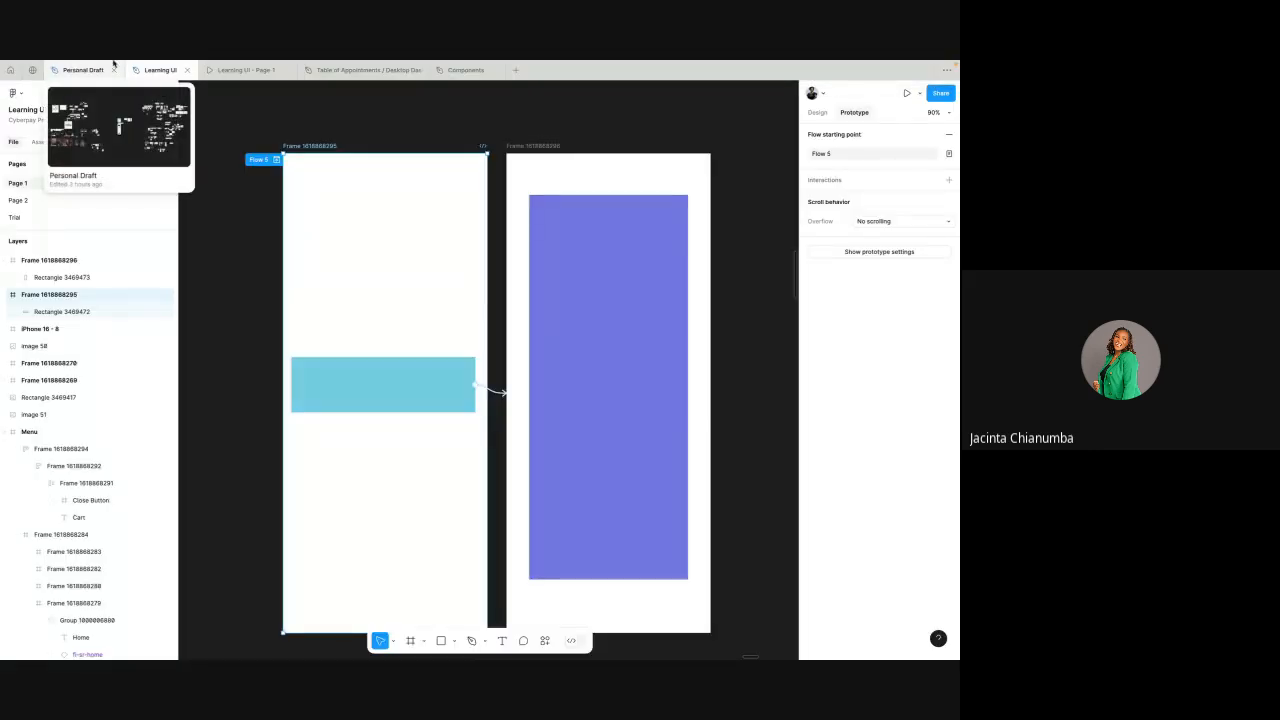
- Open Page 2, launch a prototype preview of the GiftCard Landing Page, and close the old Page 1 preview
{"action": "left_click", "coordinate": [91, 201]}
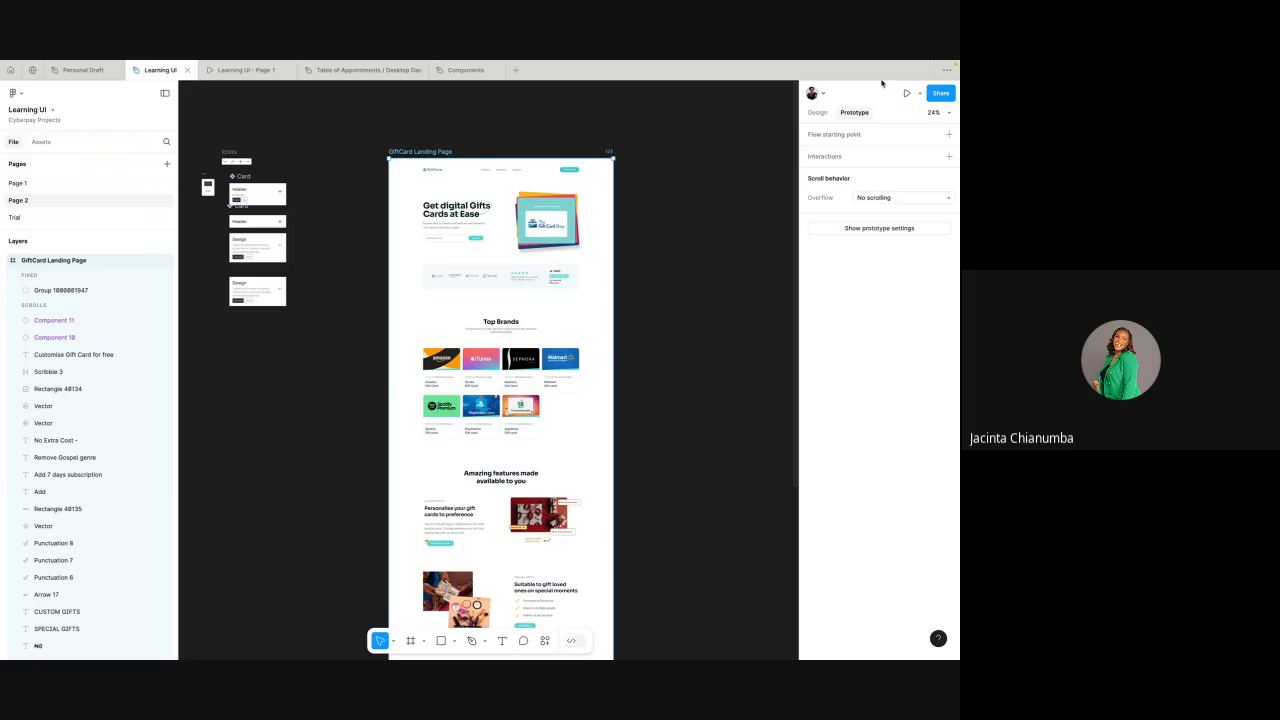
{"action": "left_click", "coordinate": [907, 94]}
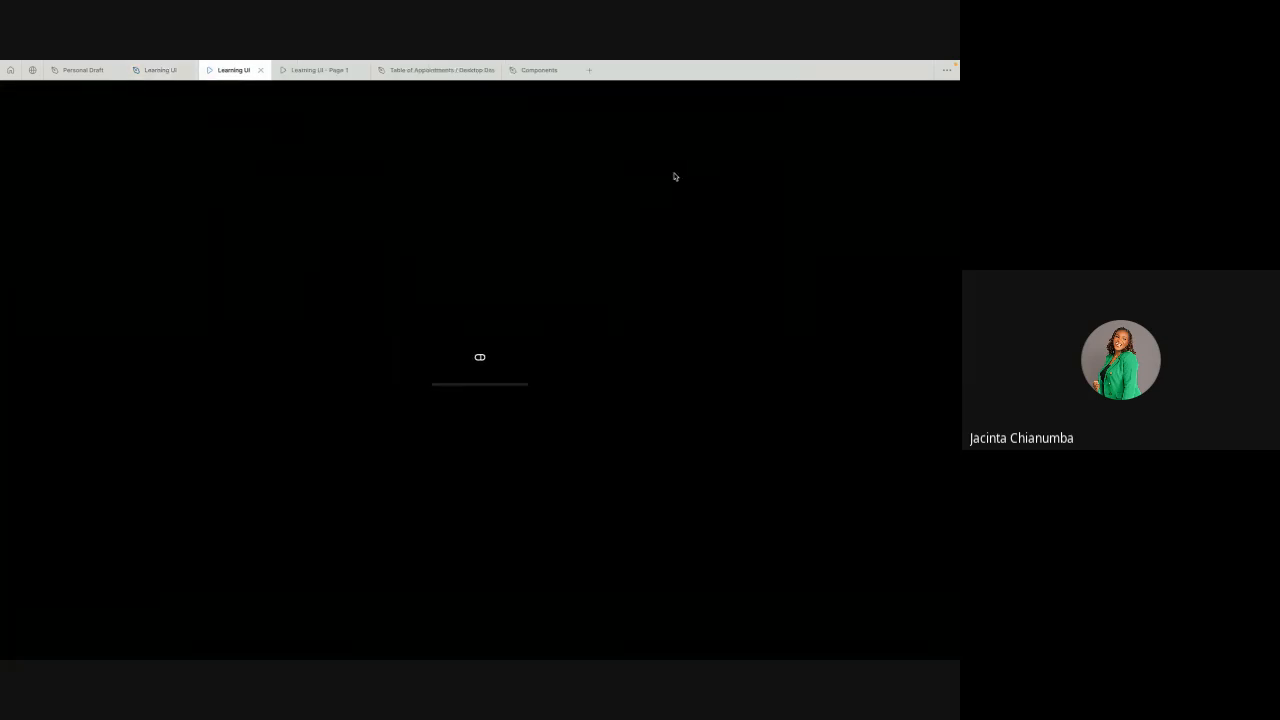
{"action": "left_click", "coordinate": [360, 70]}
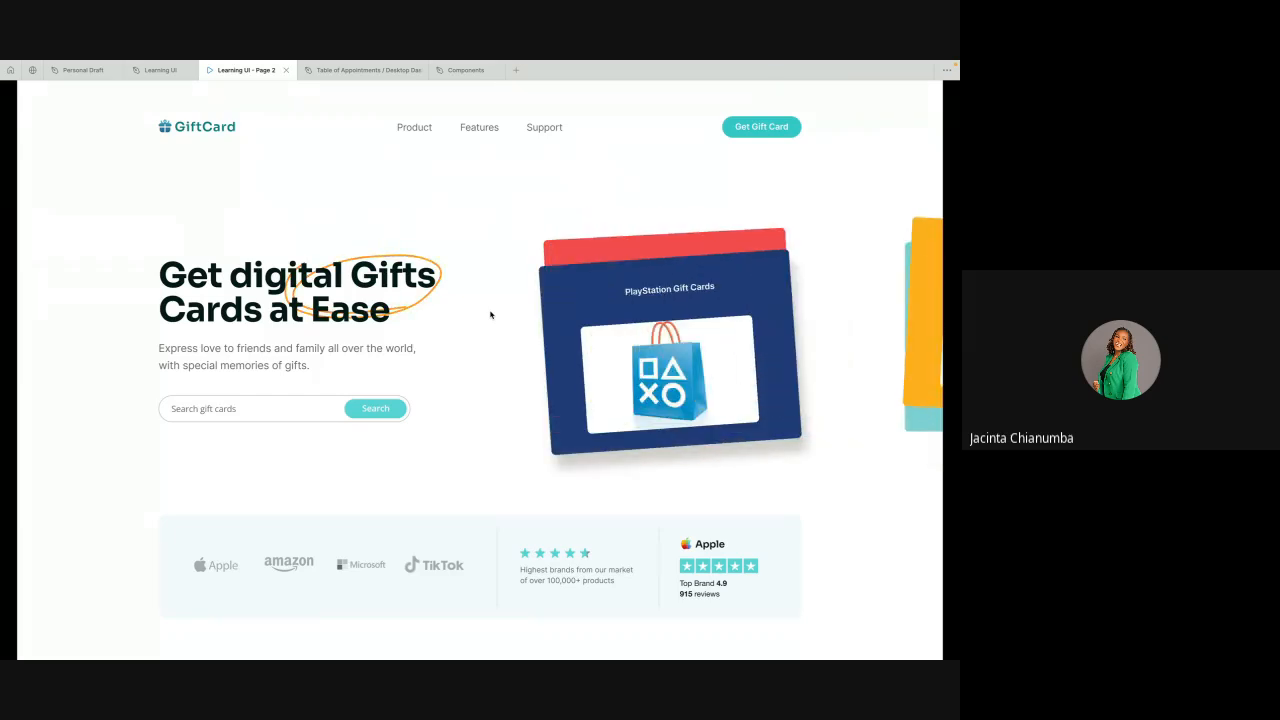
- Browse the GiftCard landing page preview down to the testimonials and advance the testimonial carousel three times
{"action": "scroll", "coordinate": [490, 315], "scroll_direction": "down", "scroll_amount": 3}
{"action": "scroll", "coordinate": [490, 315], "scroll_direction": "down", "scroll_amount": 15}
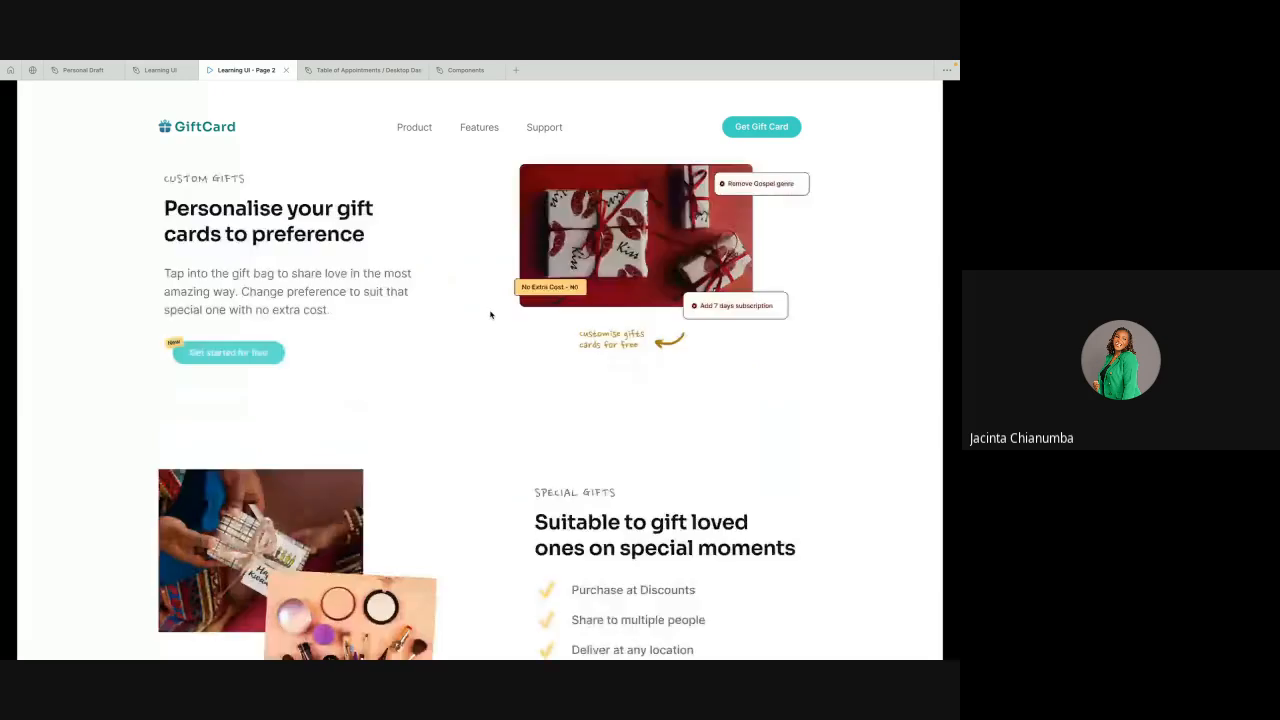
{"action": "scroll", "coordinate": [490, 313], "scroll_direction": "up", "scroll_amount": 1}
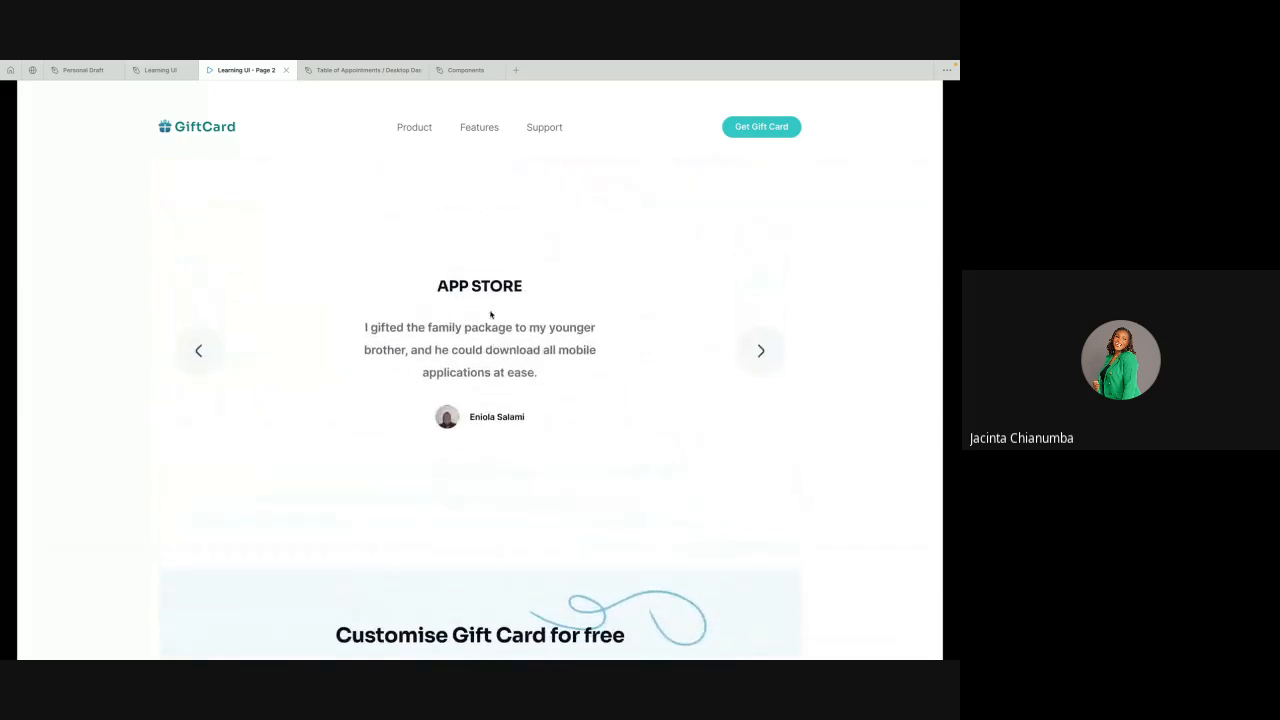
{"action": "left_click", "coordinate": [766, 364]}
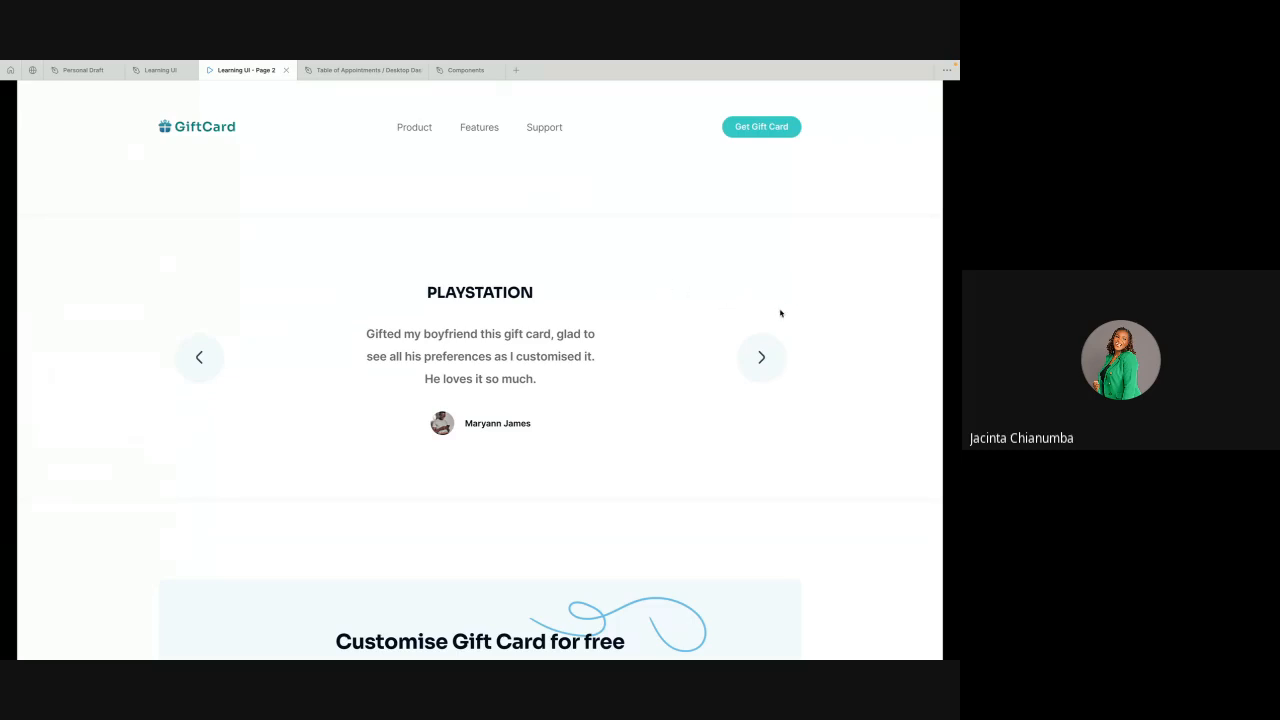
{"action": "left_click", "coordinate": [764, 358]}
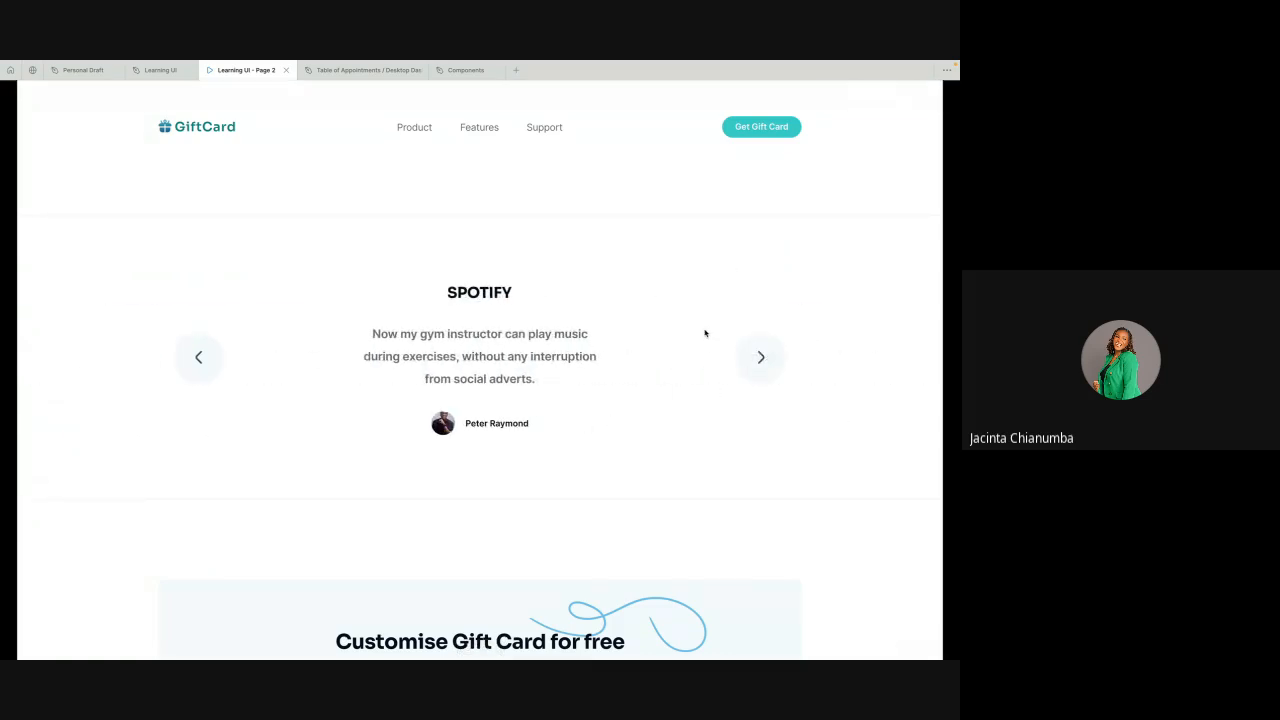
{"action": "left_click", "coordinate": [762, 357]}
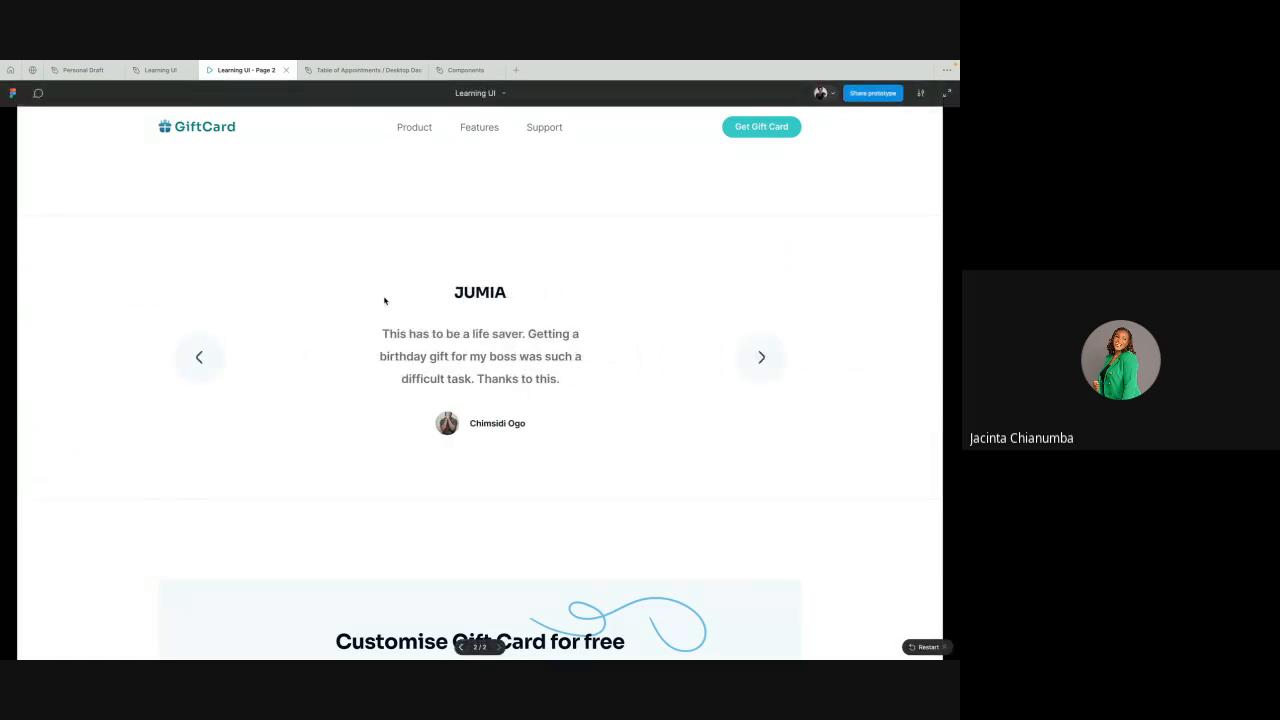
- Move the testimonial carousel backward and forward in the GiftCard landing page preview to check its slide animation
{"action": "left_click", "coordinate": [204, 359]}
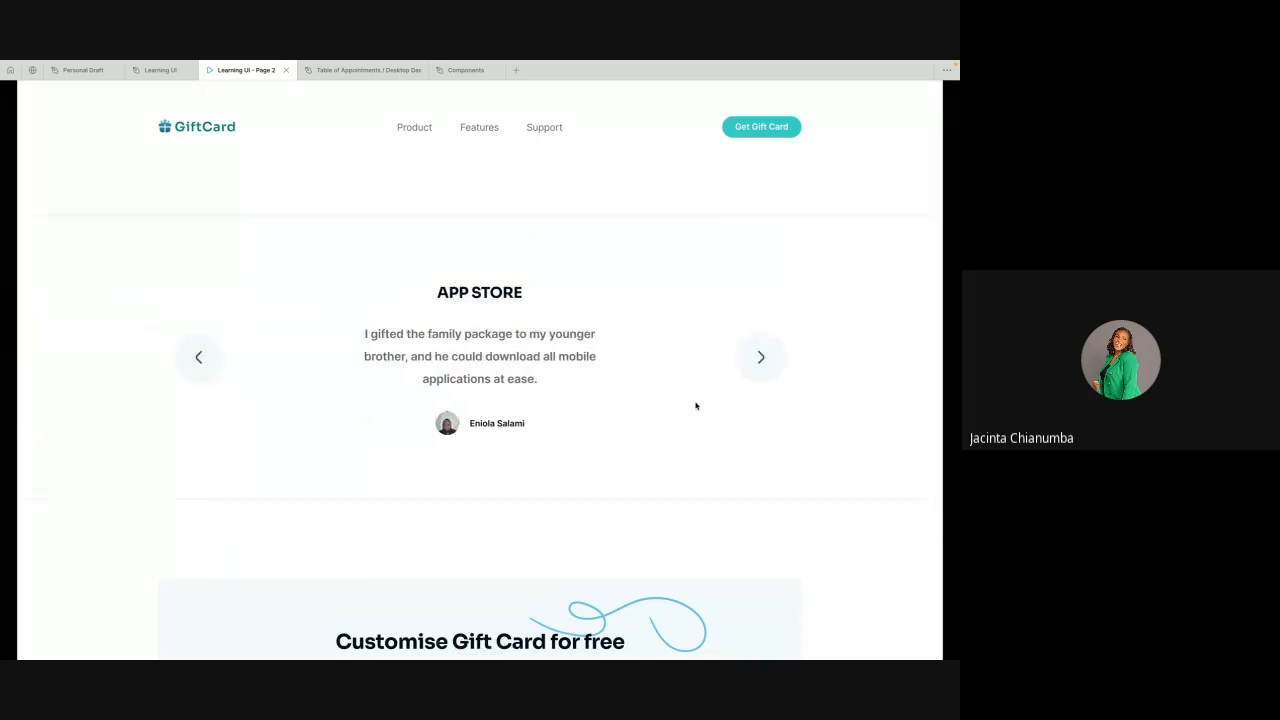
{"action": "left_click", "coordinate": [744, 373]}
{"action": "left_click", "coordinate": [747, 373]}
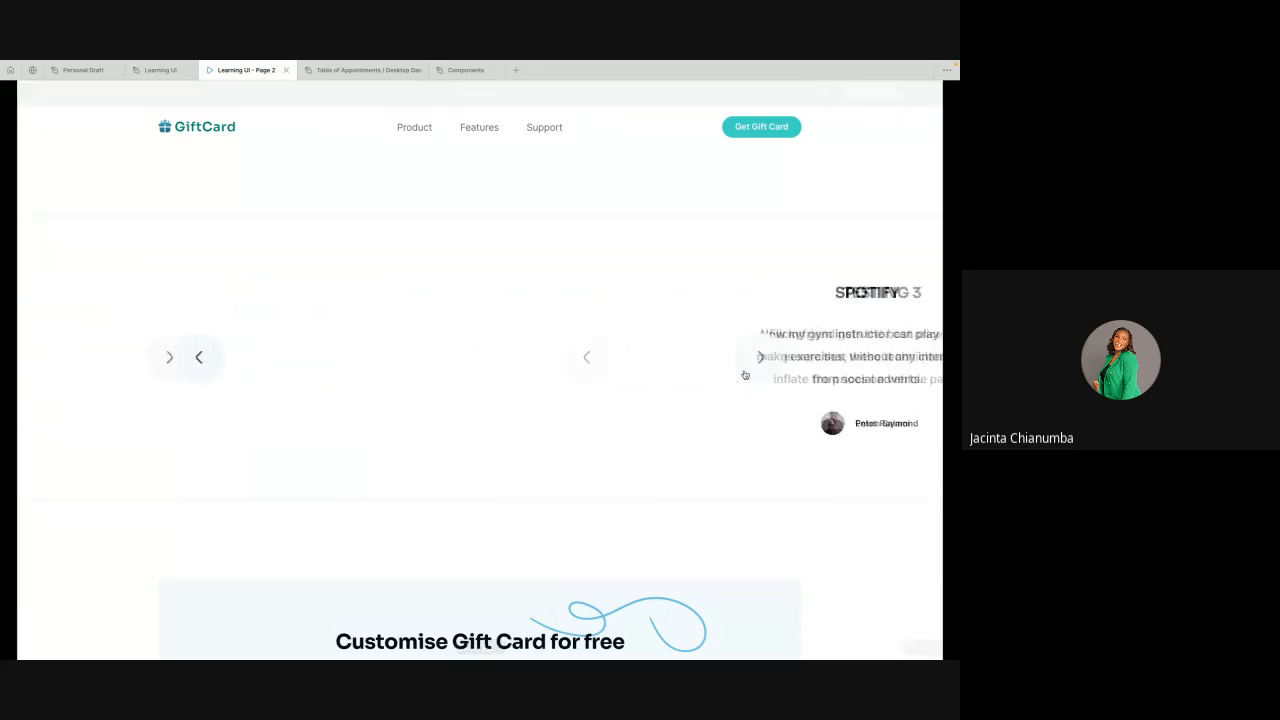
{"action": "left_click", "coordinate": [207, 357]}
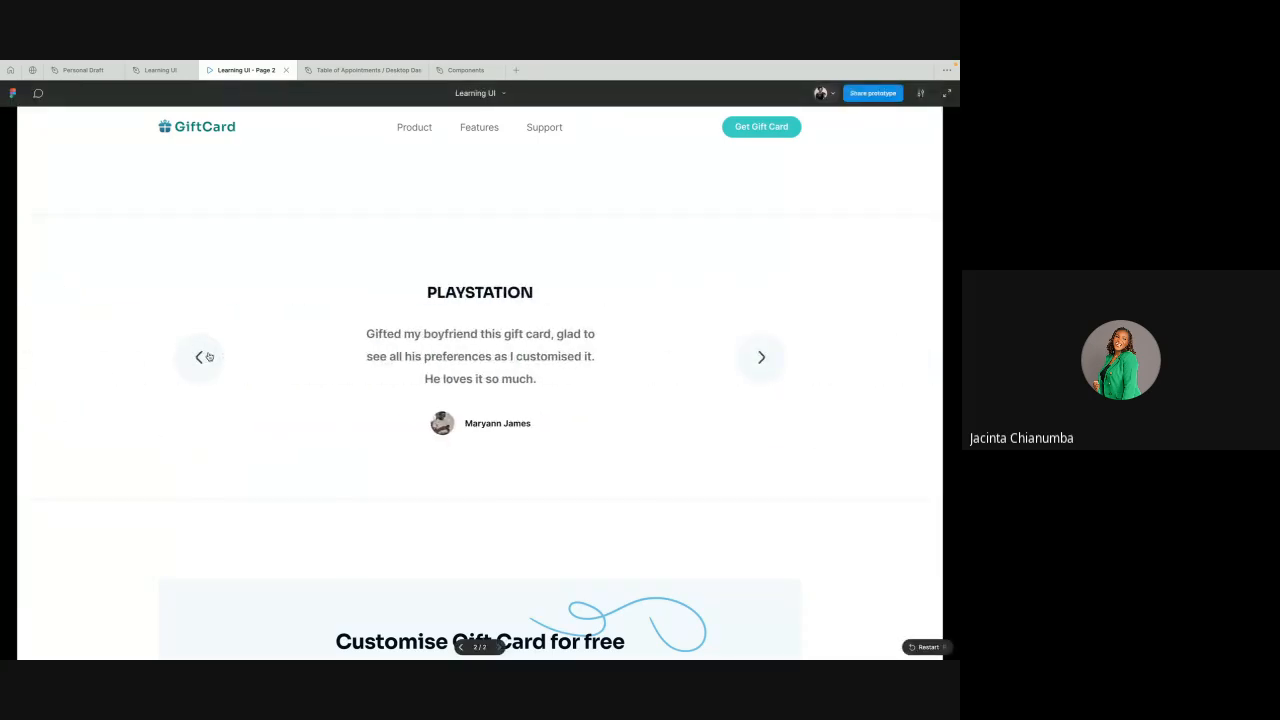
- Return to the Learning UI design file and duplicate the GiftCard Landing Page frame beside the original
{"action": "left_click", "coordinate": [145, 70]}
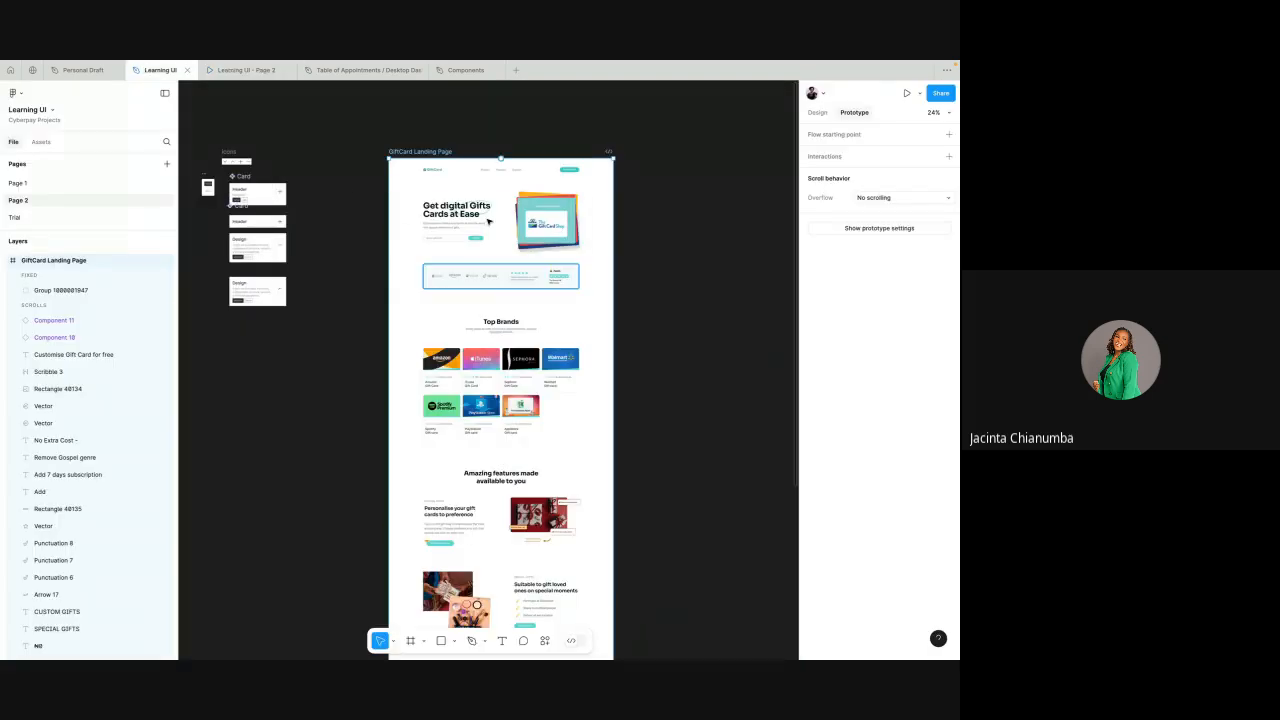
{"action": "scroll", "coordinate": [416, 131], "scroll_direction": "right", "scroll_amount": 2}
{"action": "scroll", "coordinate": [416, 131], "scroll_direction": "up", "scroll_amount": 5}
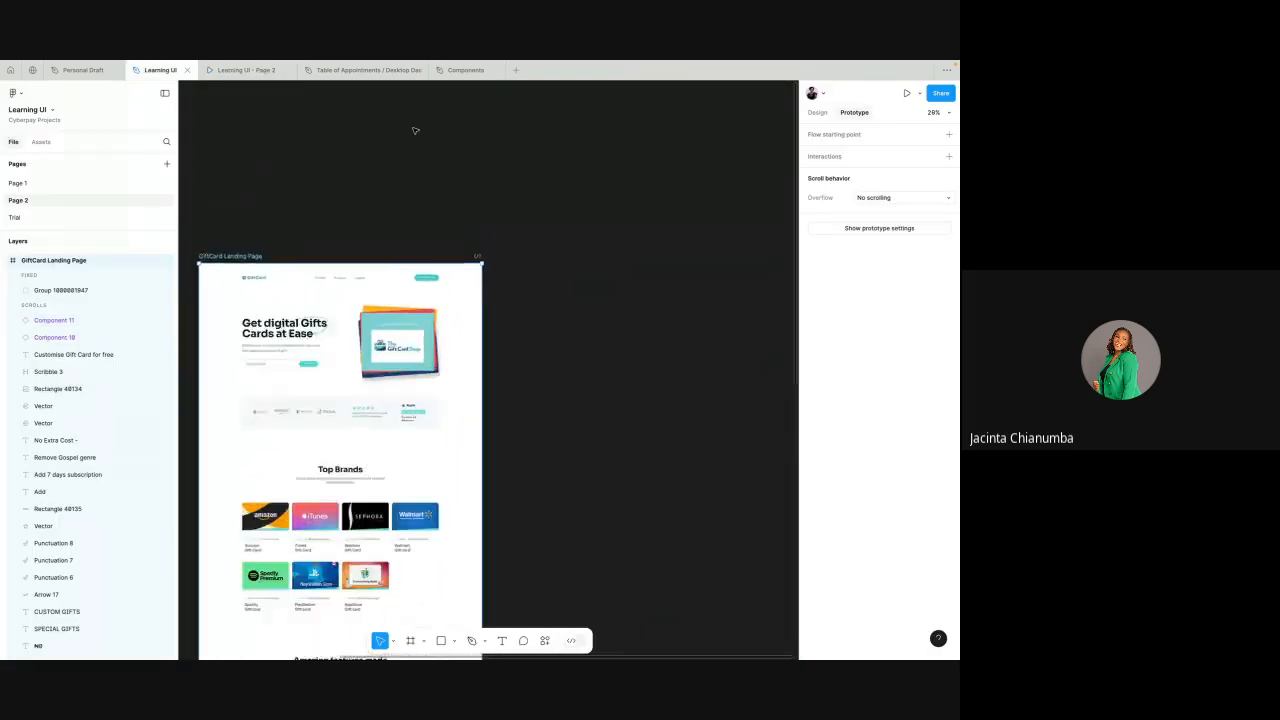
{"action": "left_click", "coordinate": [818, 113]}
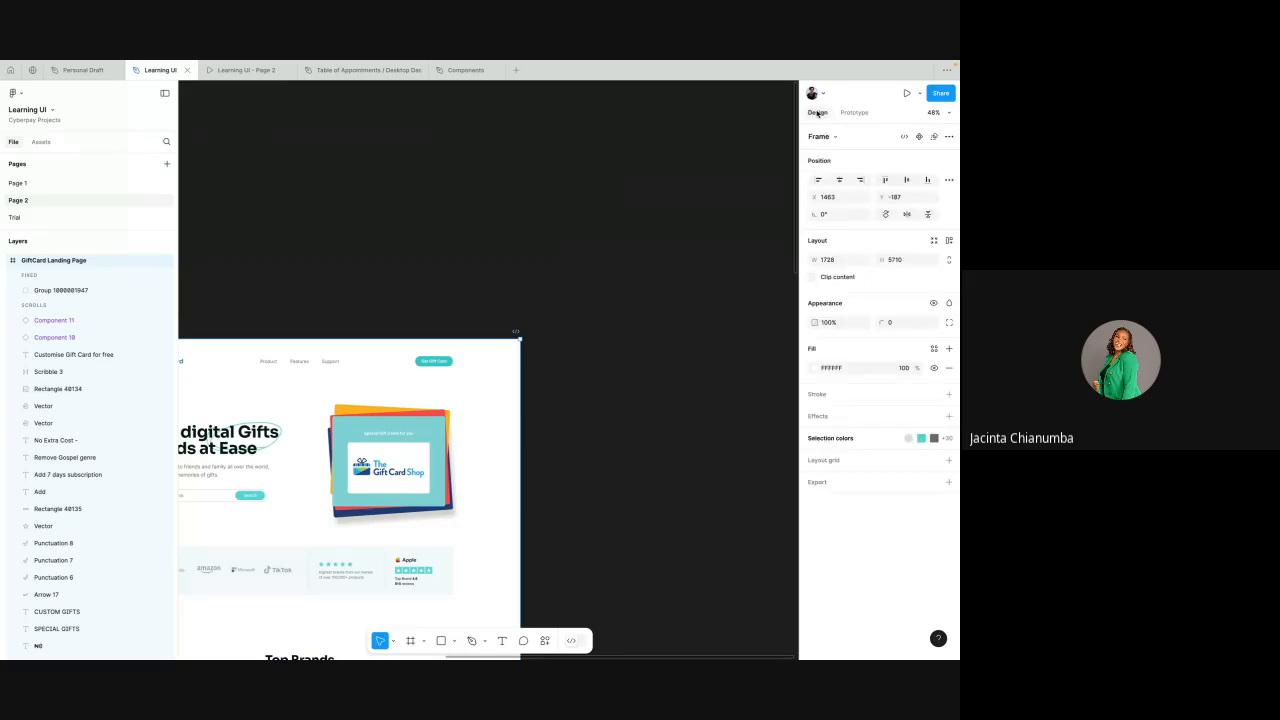
{"action": "scroll", "coordinate": [680, 193], "scroll_direction": "down", "scroll_amount": 3}
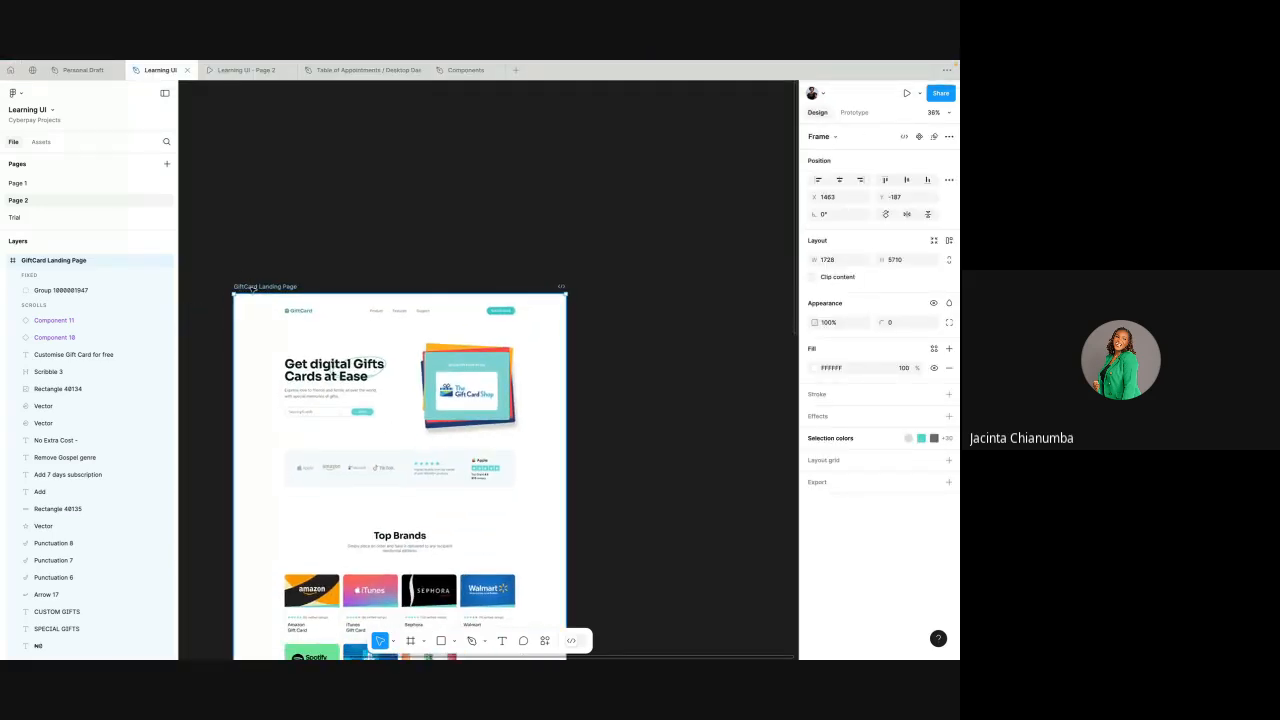
{"action": "key", "text": "ctrl+d"}
{"action": "scroll", "coordinate": [489, 326], "scroll_direction": "right", "scroll_amount": 4}
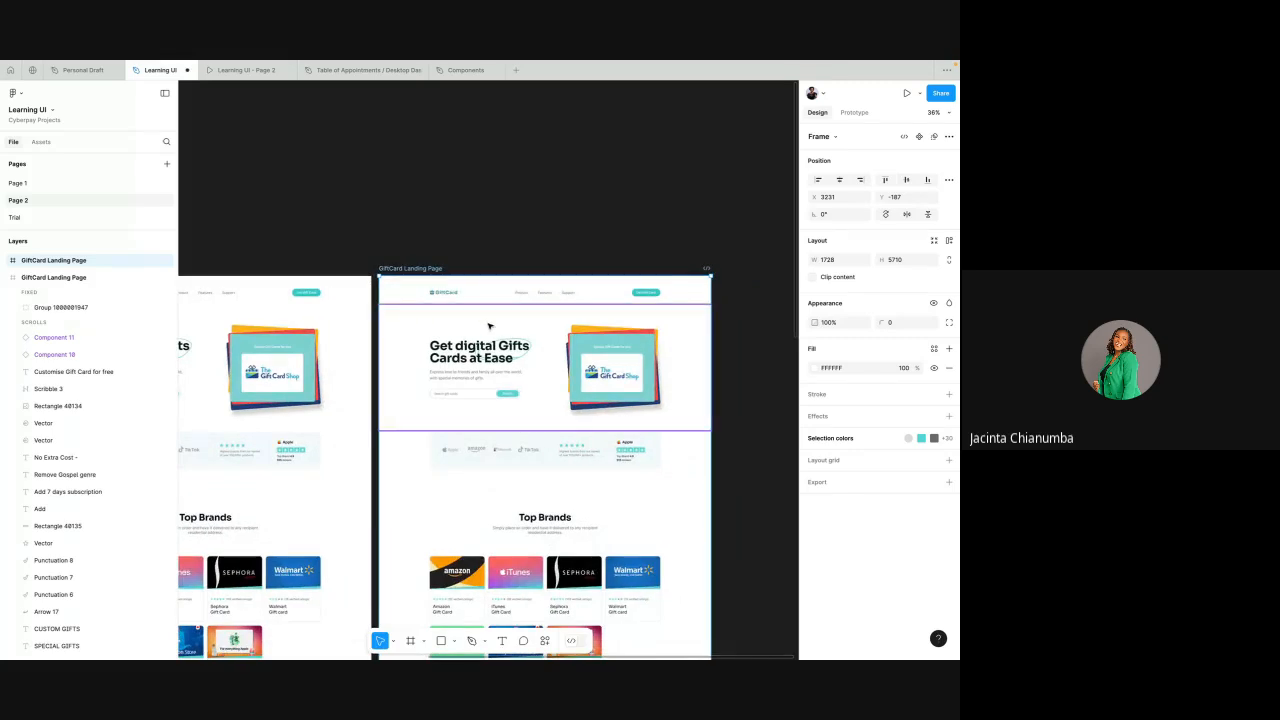
- Detach the Component 11 hero section instance in the duplicated landing page
{"action": "left_click", "coordinate": [489, 328]}
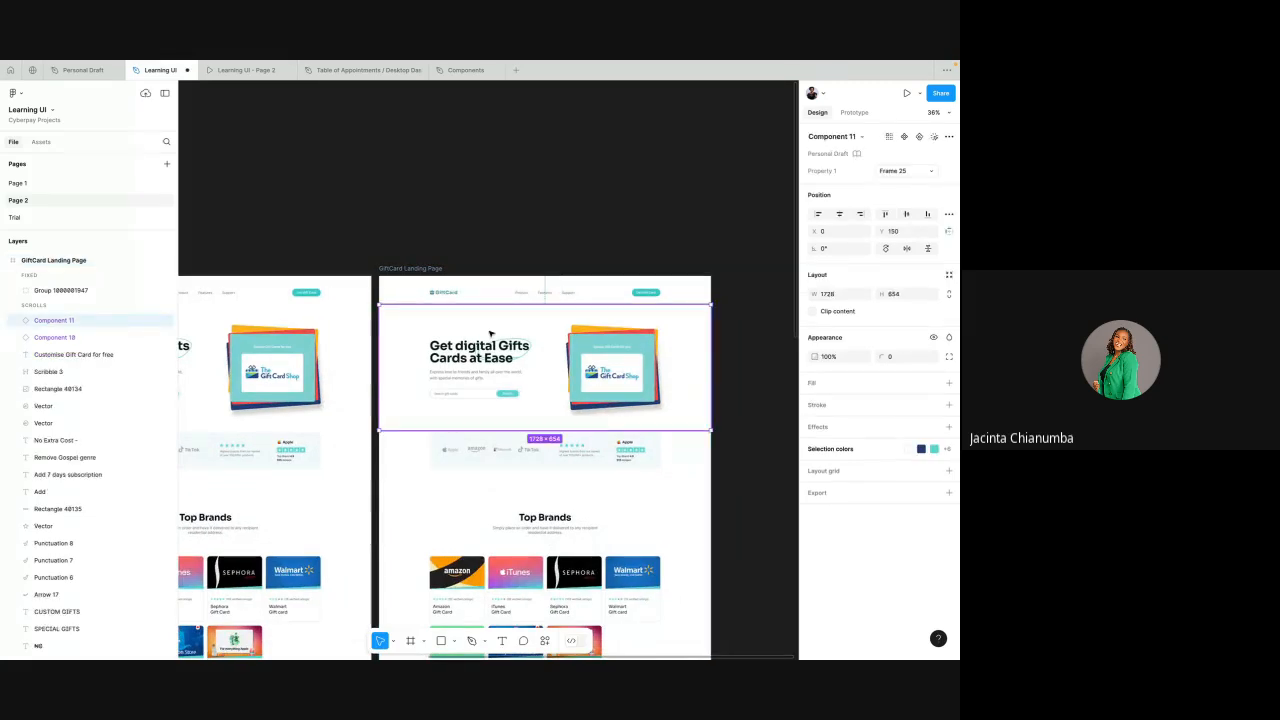
{"action": "right_click", "coordinate": [491, 333]}
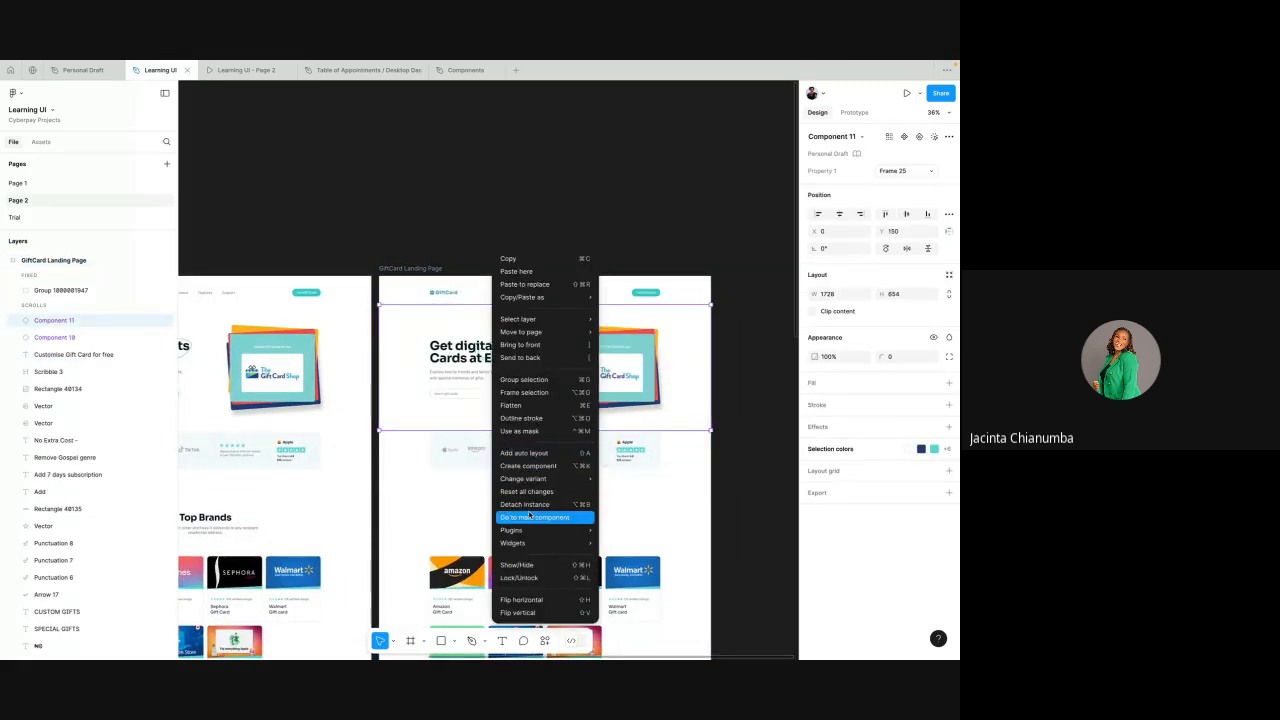
{"action": "left_click", "coordinate": [530, 516]}
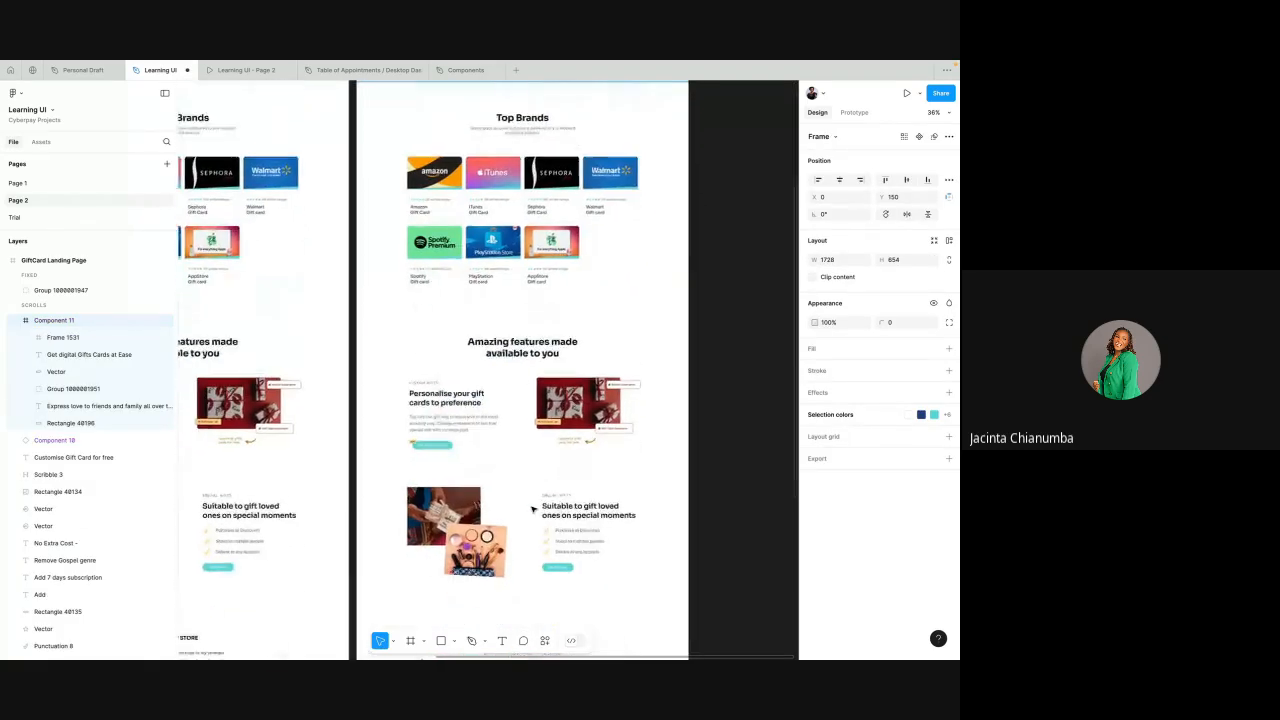
{"action": "scroll", "coordinate": [533, 510], "scroll_direction": "down", "scroll_amount": 1}
{"action": "scroll", "coordinate": [533, 484], "scroll_direction": "up", "scroll_amount": 3}
{"action": "scroll", "coordinate": [532, 477], "scroll_direction": "down", "scroll_amount": 3}
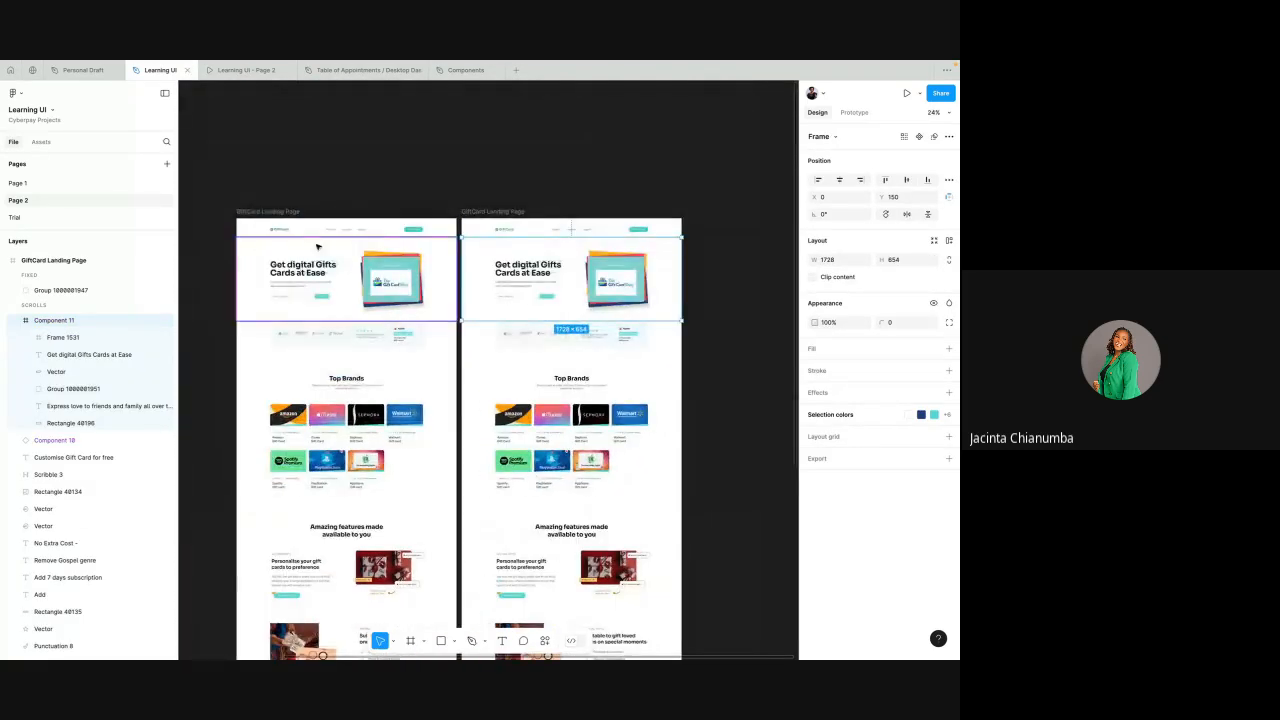
- Delete the original GiftCard Landing Page frame and keep the duplicate
{"action": "left_click", "coordinate": [283, 212]}
{"action": "key", "text": "Delete"}
{"action": "scroll", "coordinate": [460, 254], "scroll_direction": "down", "scroll_amount": 1}
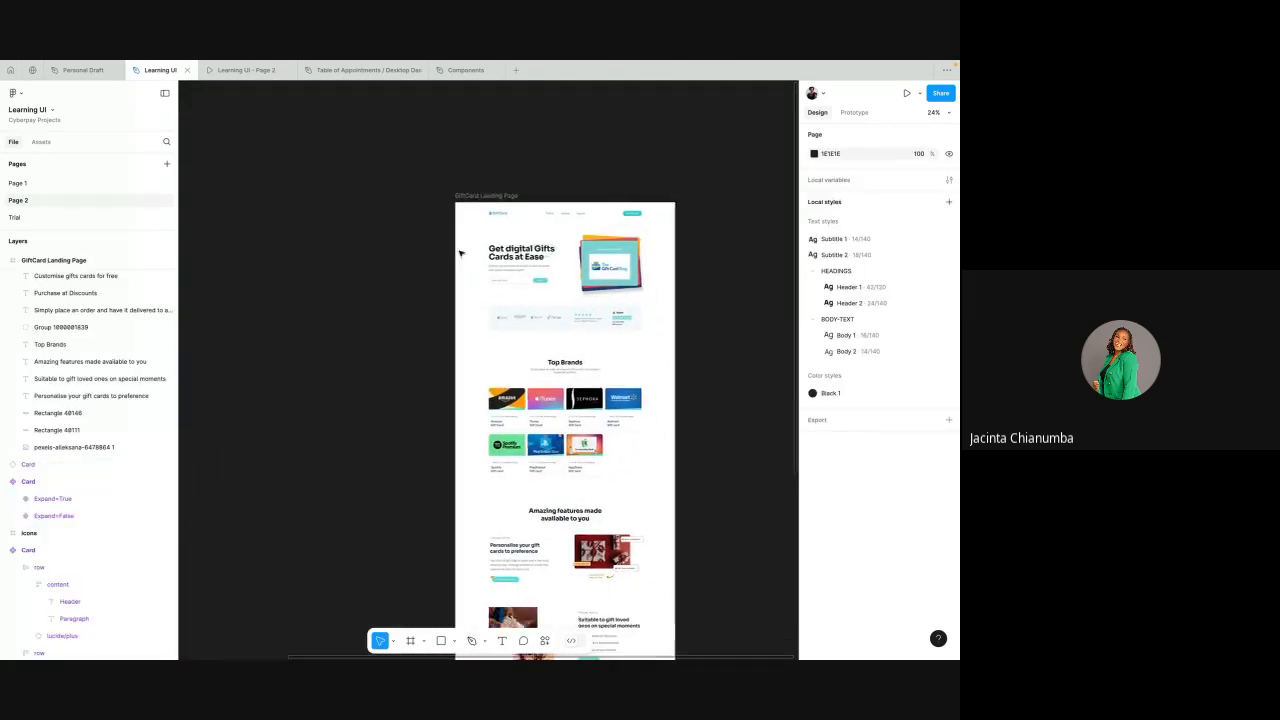
- Detach the Component 10 testimonial carousel instance in the GiftCard Landing Page frame
{"action": "scroll", "coordinate": [460, 254], "scroll_direction": "down", "scroll_amount": 5}
{"action": "left_click", "coordinate": [506, 500]}
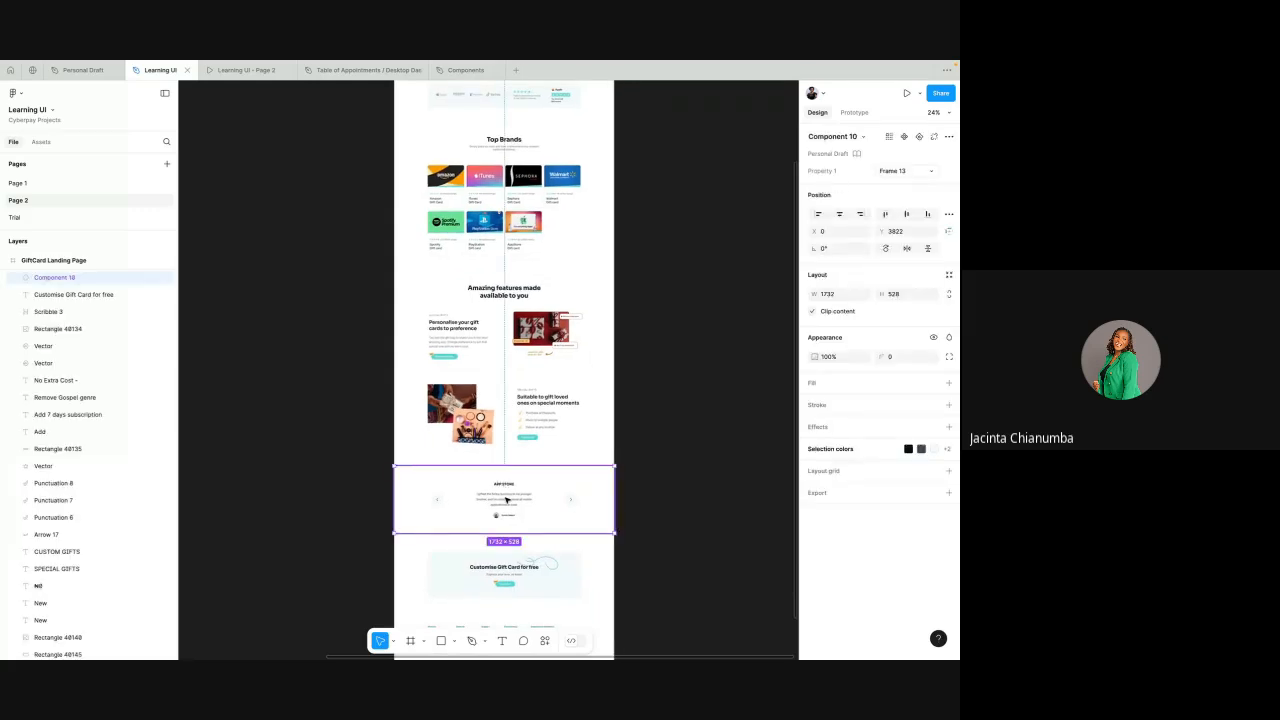
{"action": "right_click", "coordinate": [506, 500]}
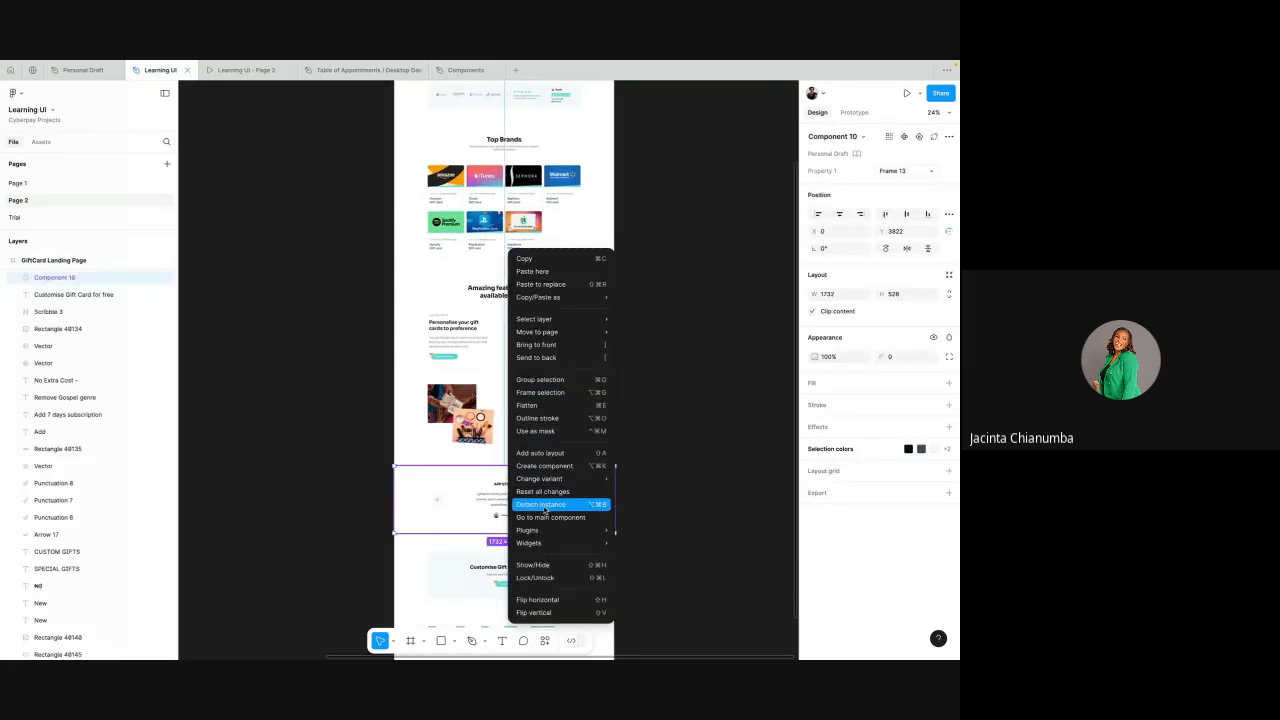
{"action": "left_click", "coordinate": [545, 506]}
- Preview the GiftCard Landing Page frame as a prototype, browsing down to the testimonials and back to the hero section
{"action": "scroll", "coordinate": [545, 510], "scroll_direction": "up", "scroll_amount": 2}
{"action": "scroll", "coordinate": [546, 510], "scroll_direction": "up", "scroll_amount": 5}
{"action": "left_click", "coordinate": [427, 422]}
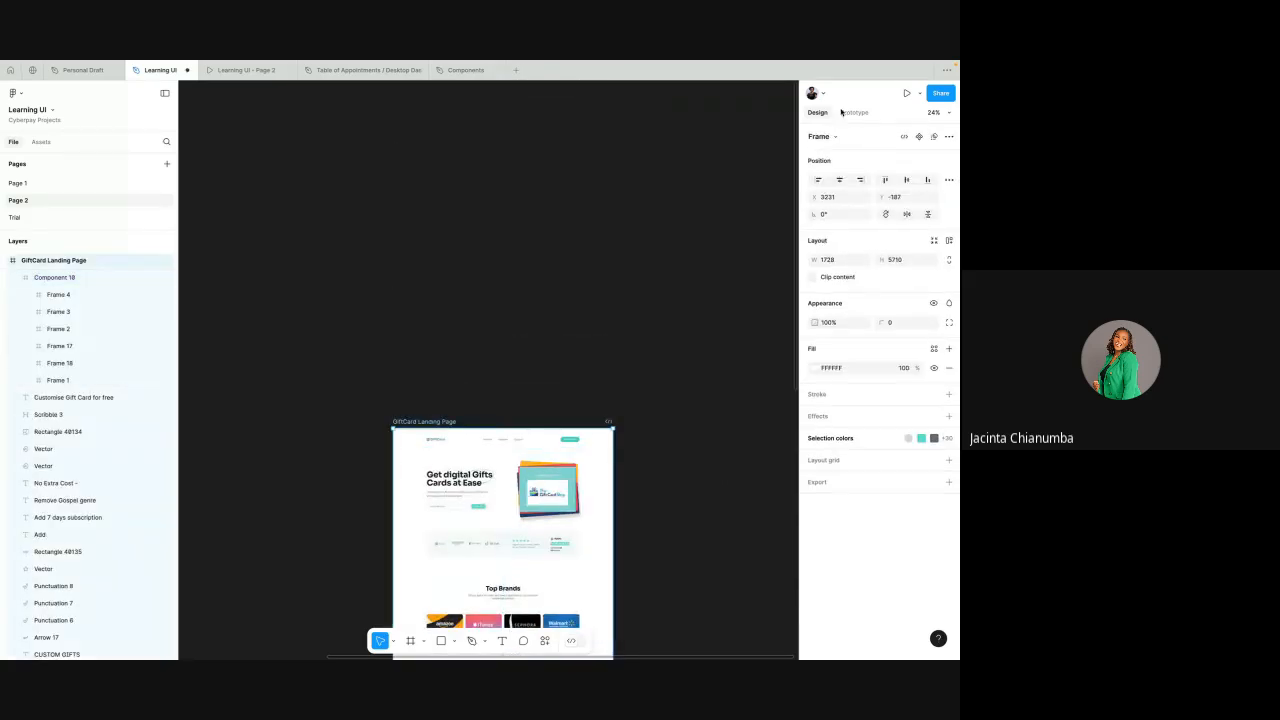
{"action": "left_click", "coordinate": [910, 93]}
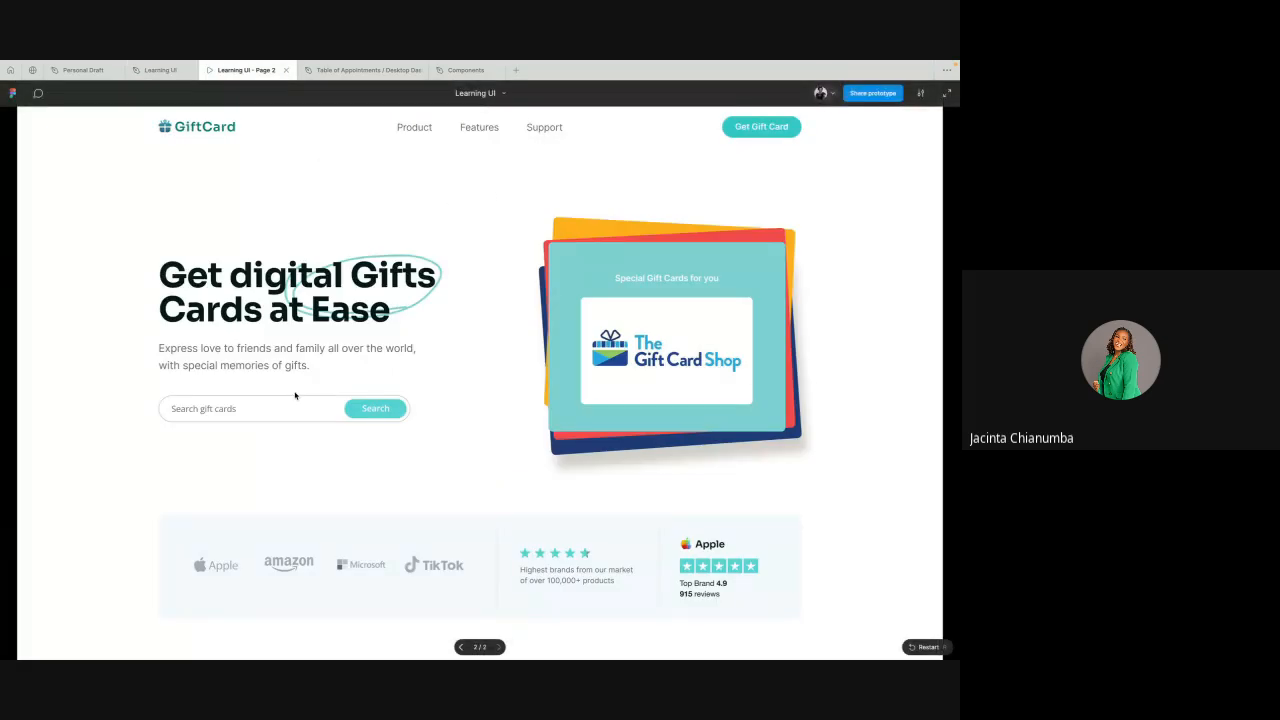
{"action": "scroll", "coordinate": [295, 396], "scroll_direction": "down", "scroll_amount": 20}
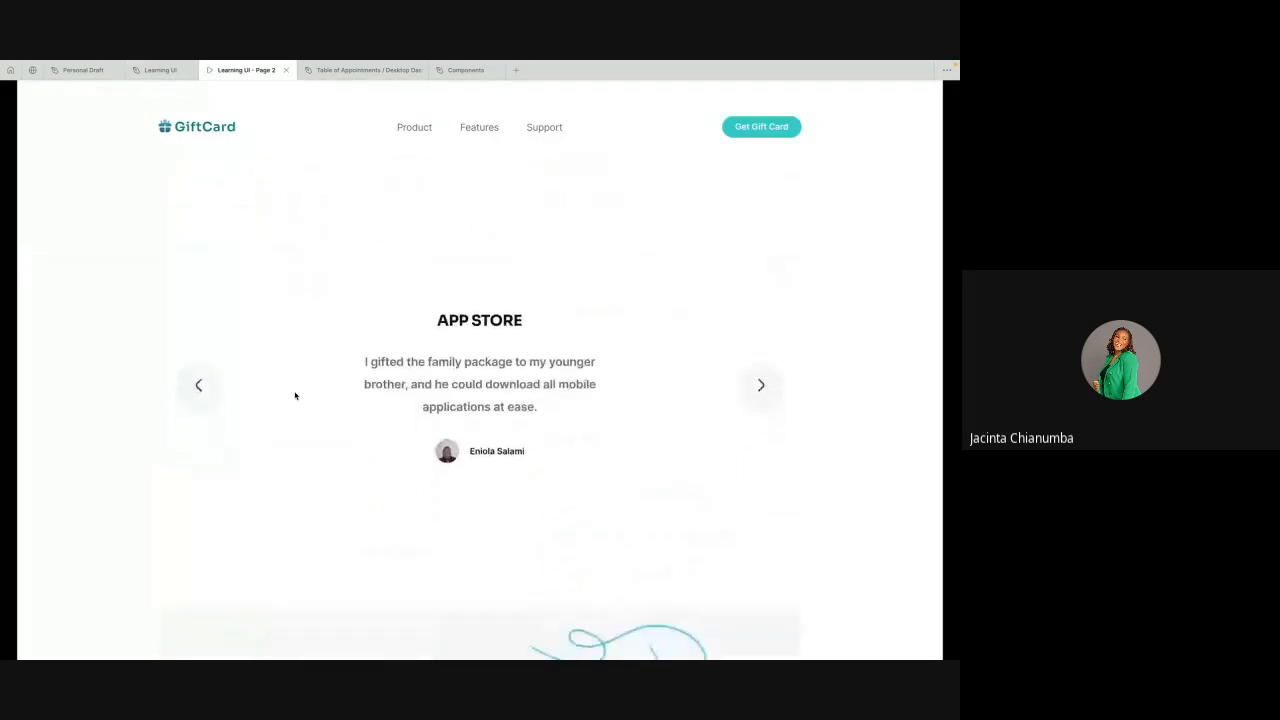
{"action": "scroll", "coordinate": [452, 294], "scroll_direction": "up", "scroll_amount": 5}
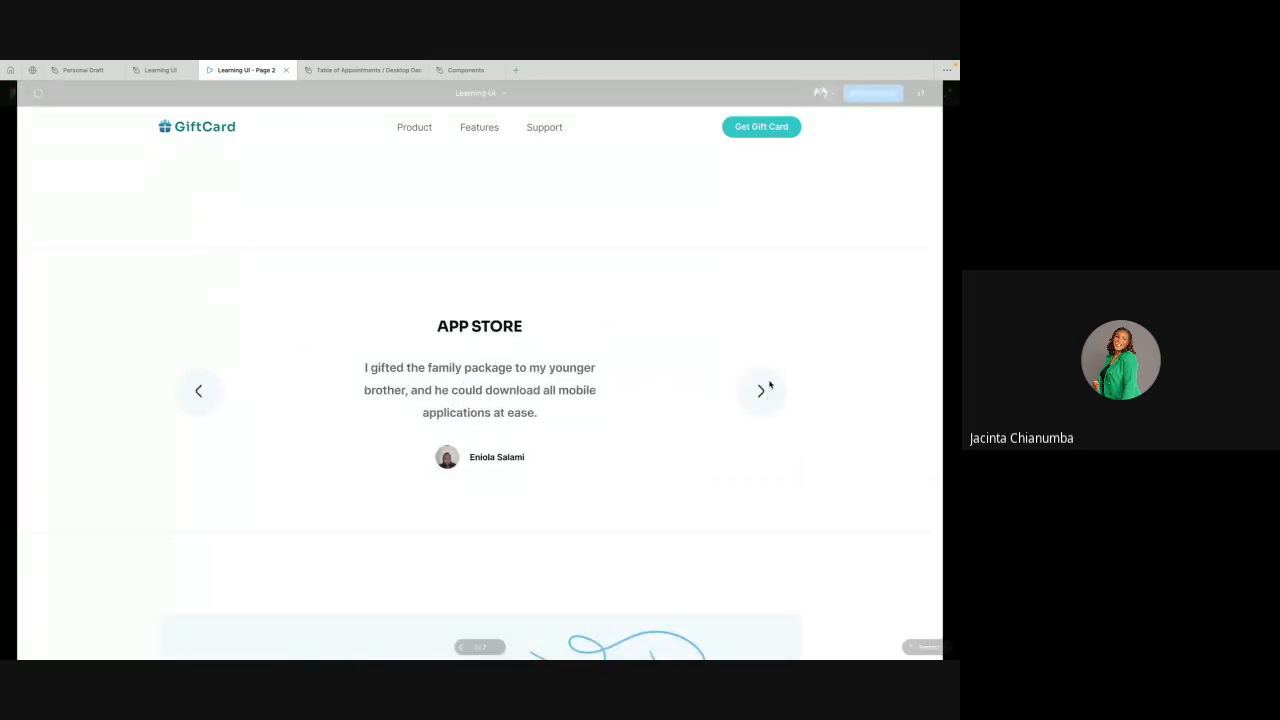
{"action": "scroll", "coordinate": [623, 254], "scroll_direction": "up", "scroll_amount": 10}
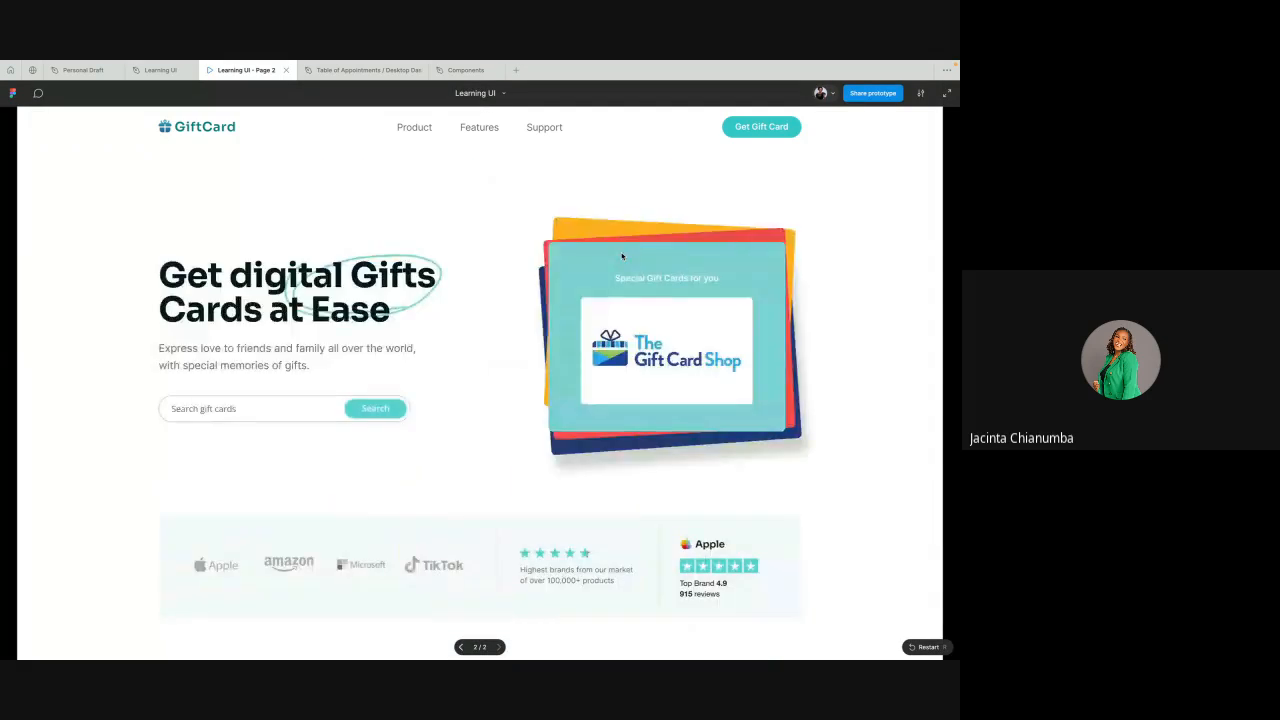
- Return to the Learning UI design file and select the Component 11 hero frame inside the landing page
{"action": "left_click", "coordinate": [145, 71]}
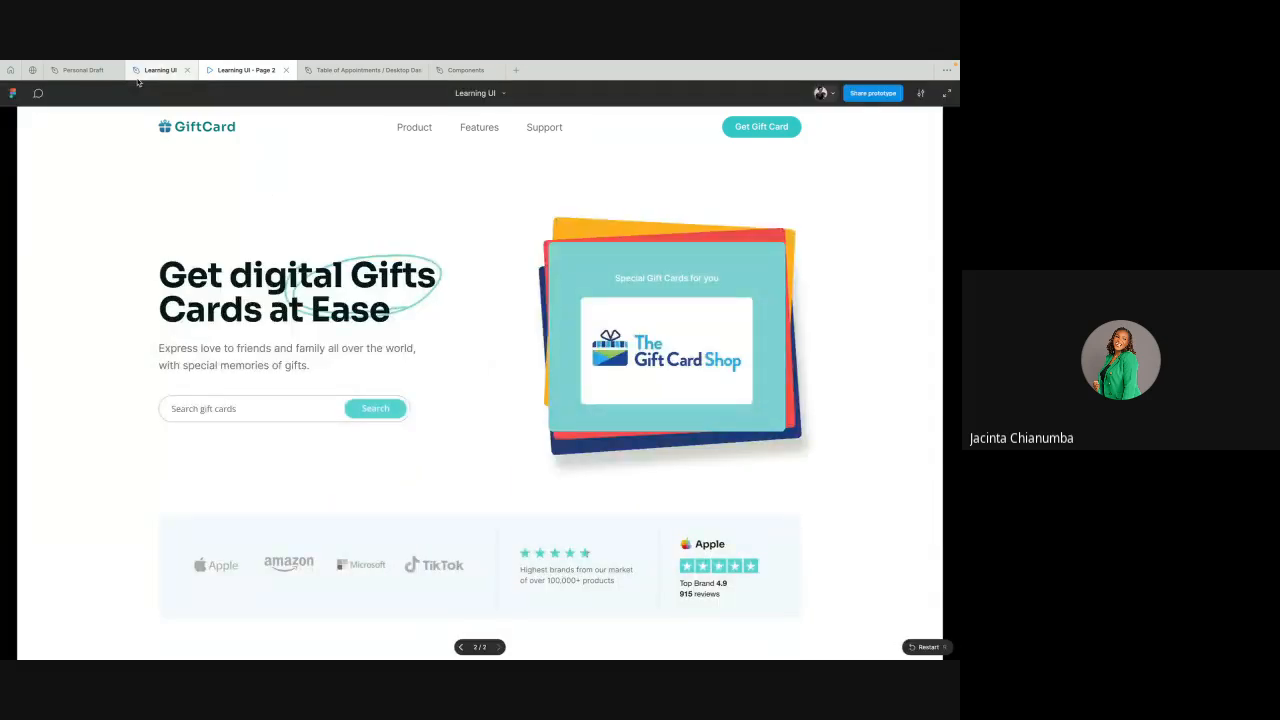
{"action": "double_click", "coordinate": [139, 80]}
{"action": "scroll", "coordinate": [400, 303], "scroll_direction": "down", "scroll_amount": 5}
{"action": "scroll", "coordinate": [400, 303], "scroll_direction": "right", "scroll_amount": 2}
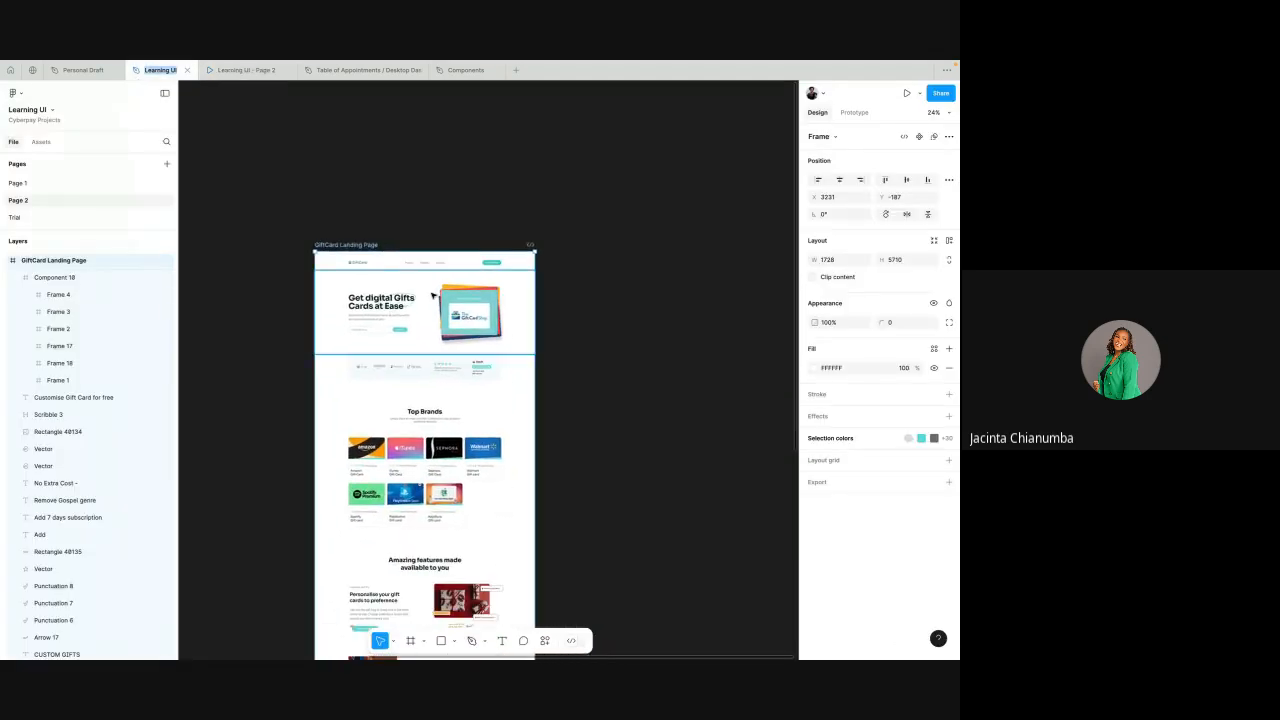
{"action": "scroll", "coordinate": [433, 296], "scroll_direction": "up", "scroll_amount": 3}
{"action": "scroll", "coordinate": [433, 296], "scroll_direction": "right", "scroll_amount": 3}
{"action": "left_click", "coordinate": [505, 300]}
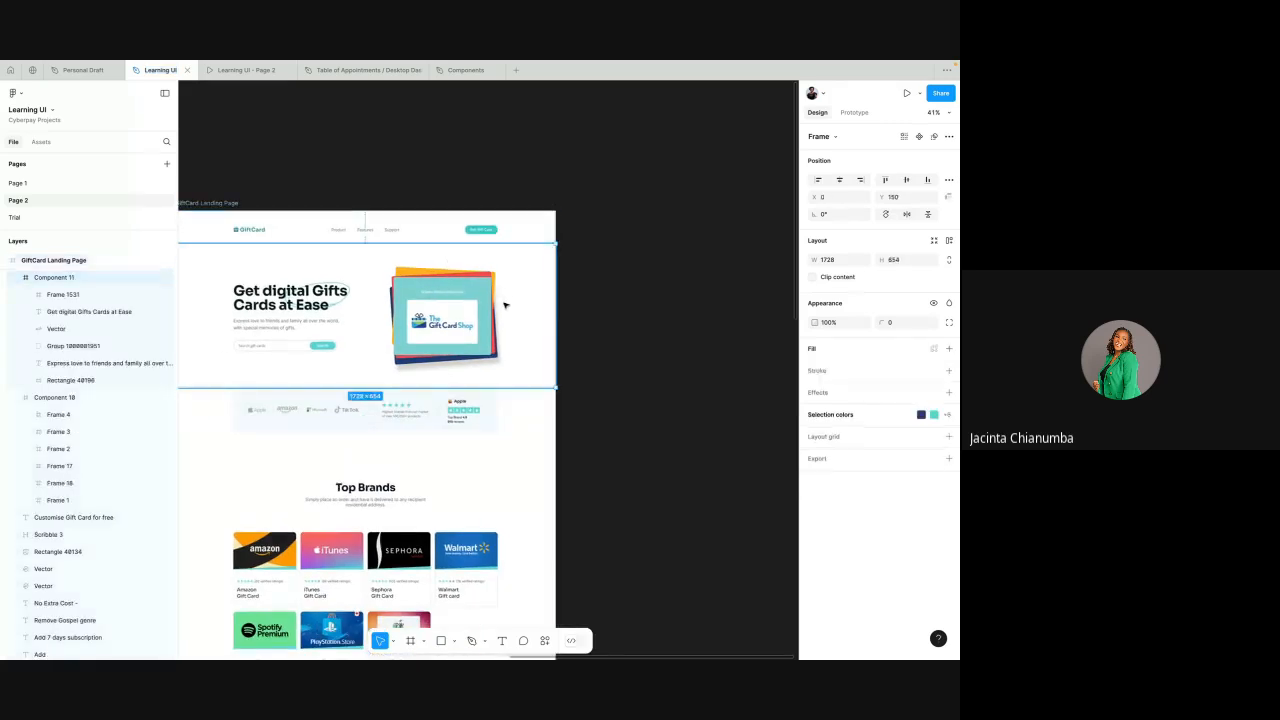
- Narrow the layers sidebar and place a copy of the Component 11 hero frame on the empty canvas at X 5275, Y -187
{"action": "scroll", "coordinate": [355, 270], "scroll_direction": "up", "scroll_amount": 2}
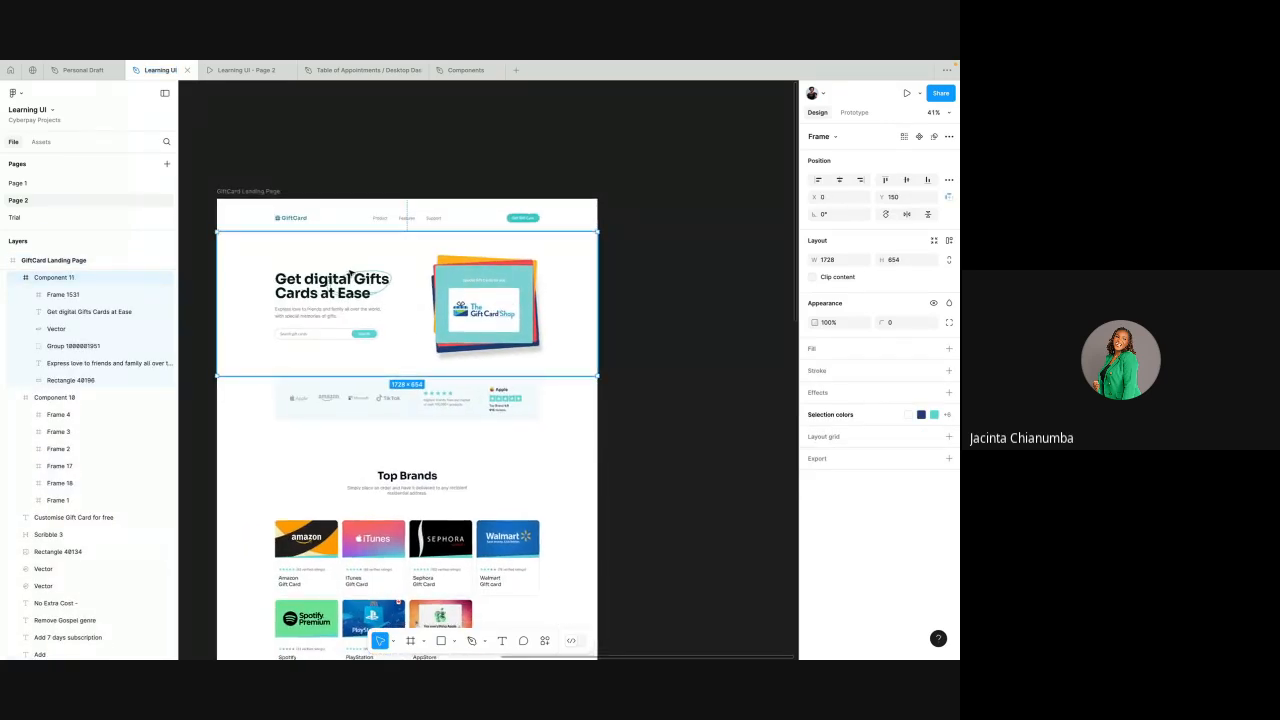
{"action": "scroll", "coordinate": [355, 270], "scroll_direction": "up", "scroll_amount": 2}
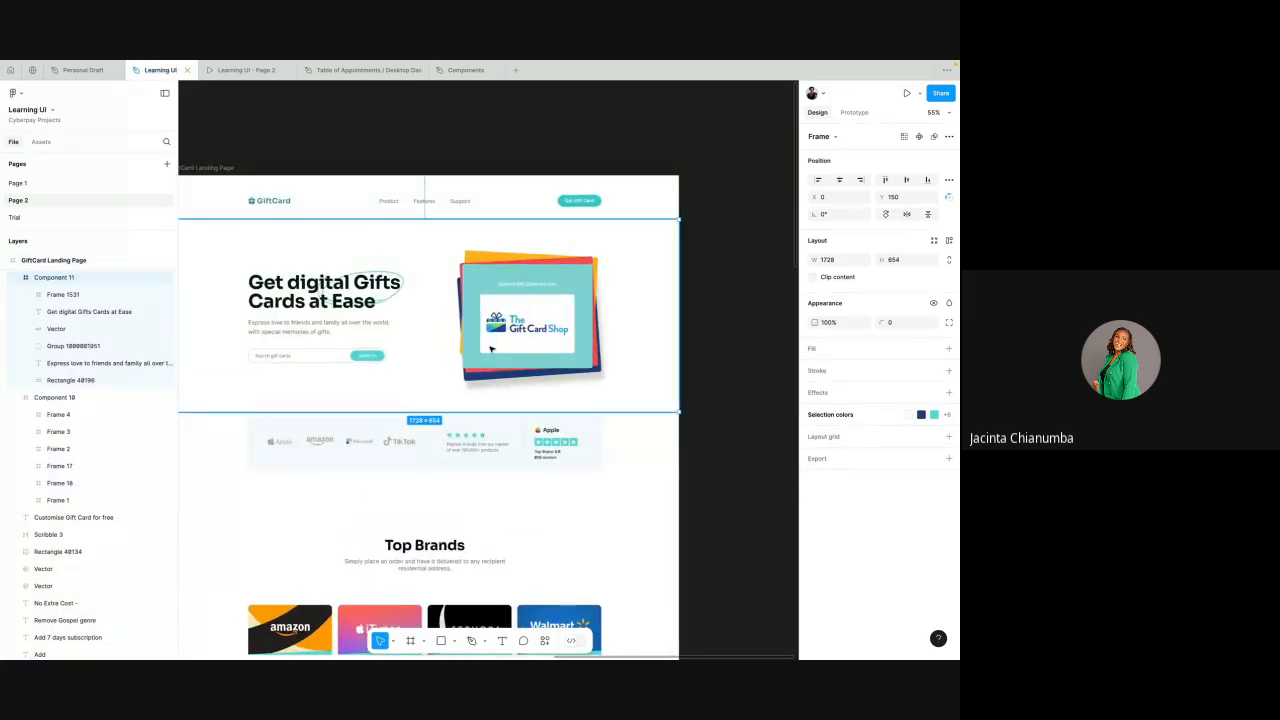
{"action": "scroll", "coordinate": [490, 348], "scroll_direction": "left", "scroll_amount": 2}
{"action": "scroll", "coordinate": [490, 348], "scroll_direction": "up", "scroll_amount": 1}
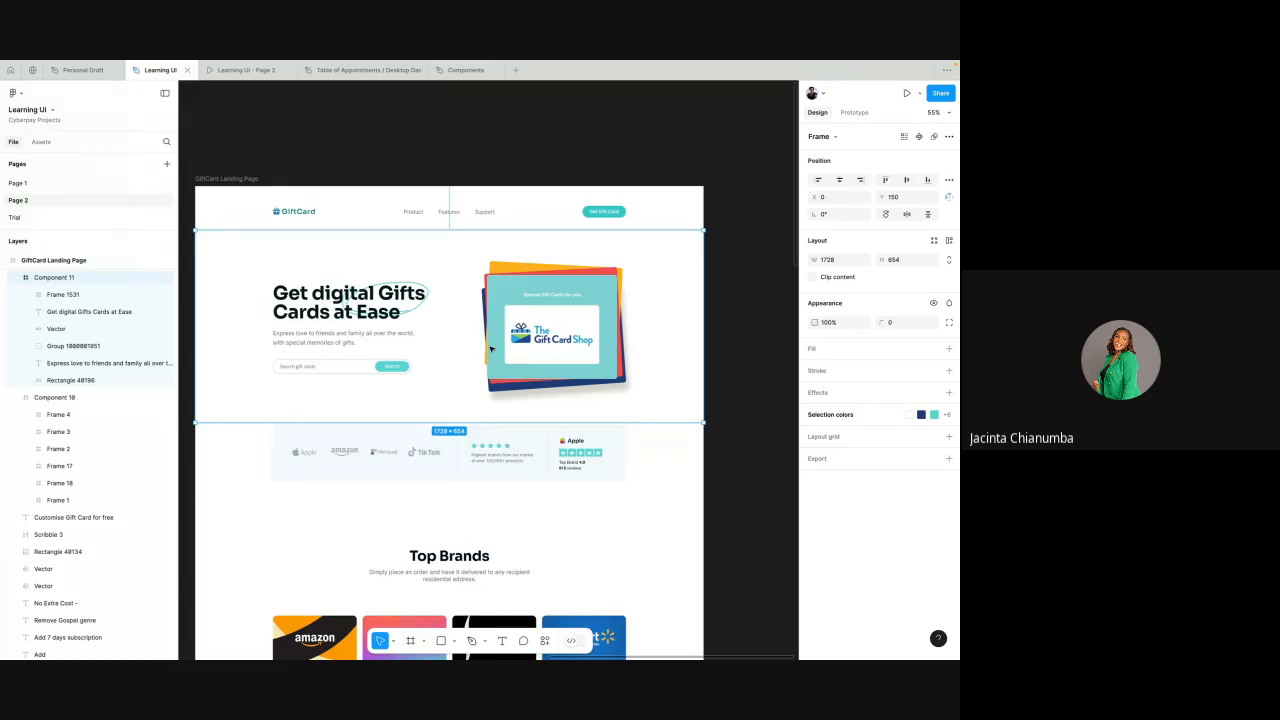
{"action": "scroll", "coordinate": [490, 348], "scroll_direction": "down", "scroll_amount": 2}
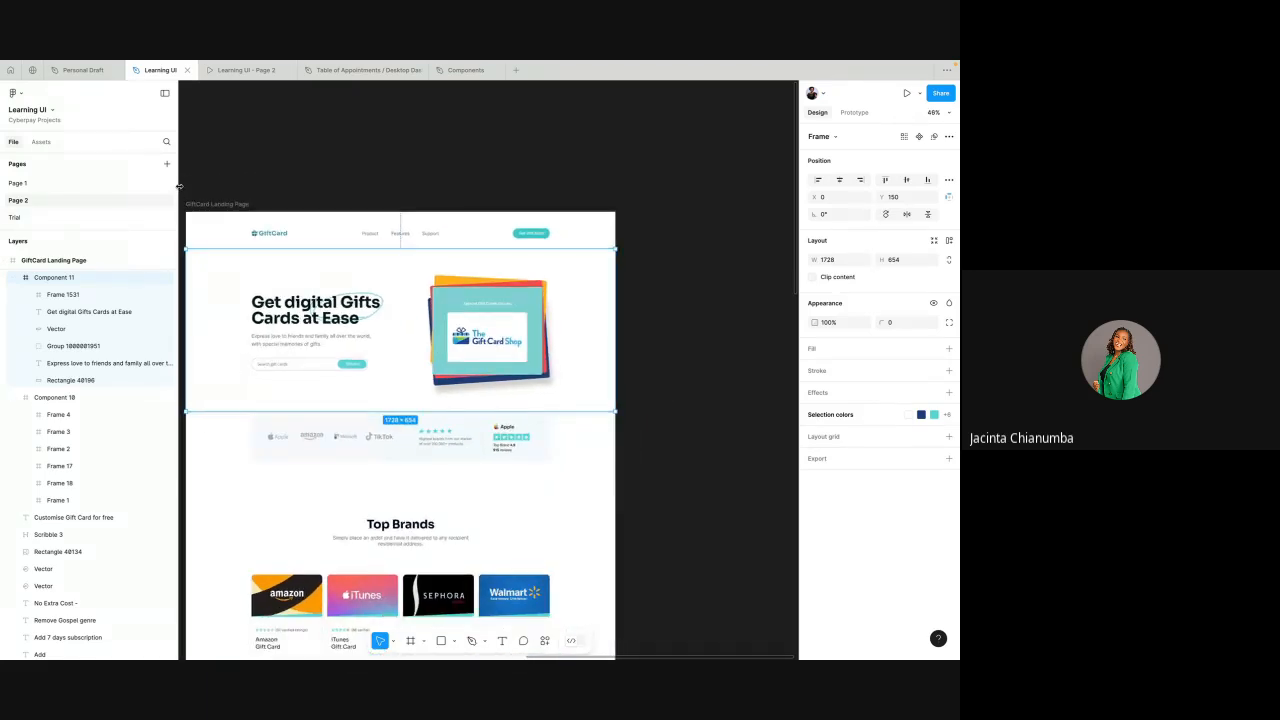
{"action": "left_click_drag", "start_coordinate": [179, 186], "coordinate": [154, 183]}
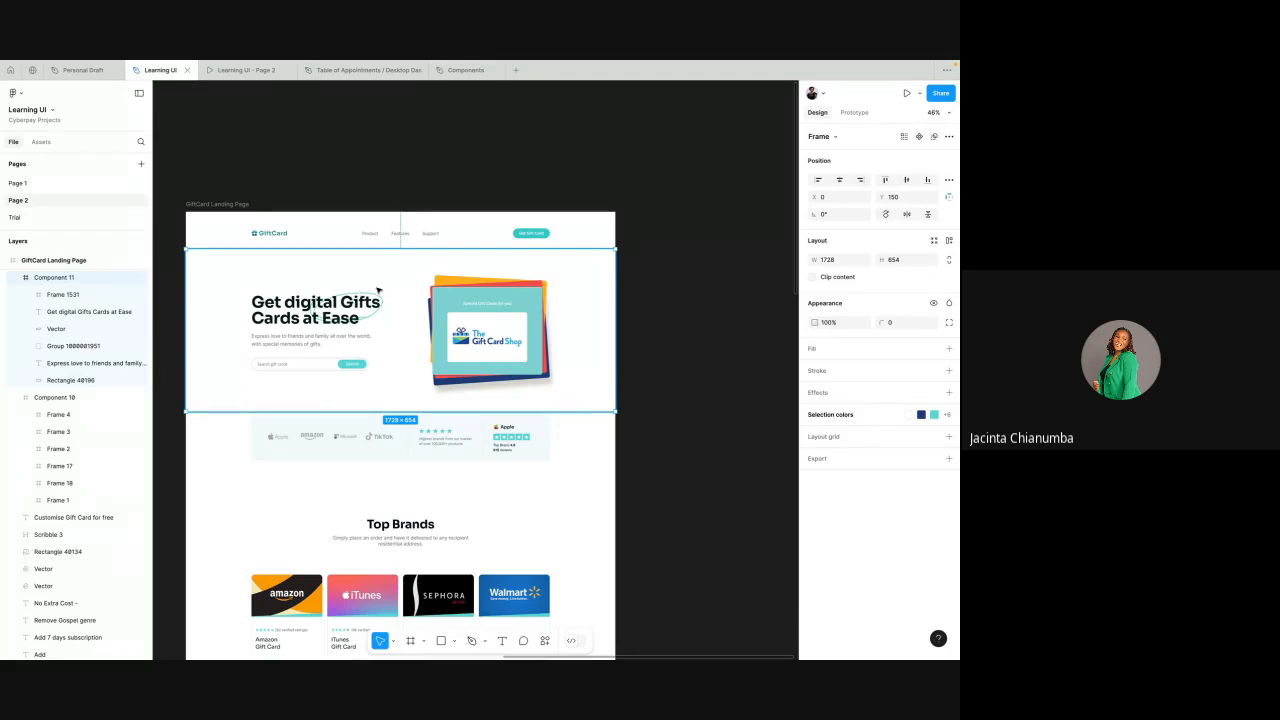
{"action": "scroll", "coordinate": [383, 313], "scroll_direction": "right", "scroll_amount": 2}
{"action": "scroll", "coordinate": [383, 313], "scroll_direction": "up", "scroll_amount": 1}
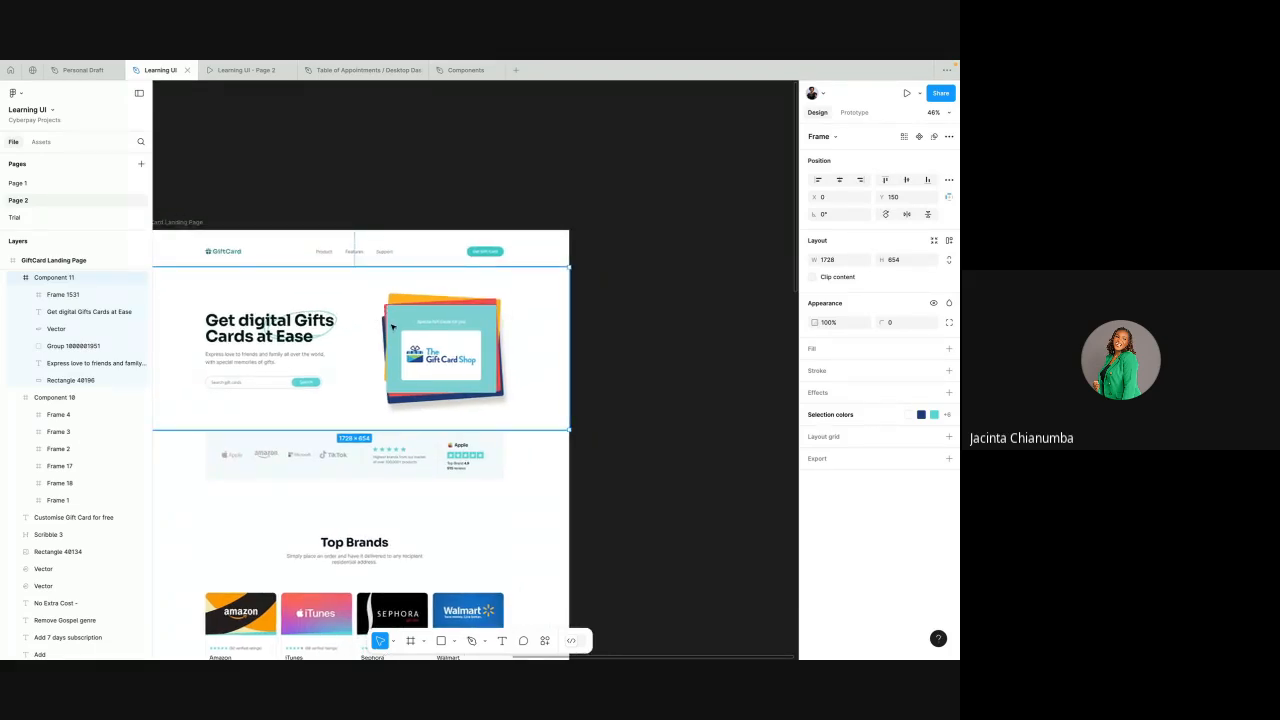
{"action": "left_click_drag", "start_coordinate": [622, 340], "coordinate": [687, 330]}
{"action": "scroll", "coordinate": [687, 330], "scroll_direction": "right", "scroll_amount": 3}
{"action": "scroll", "coordinate": [688, 331], "scroll_direction": "down", "scroll_amount": 2}
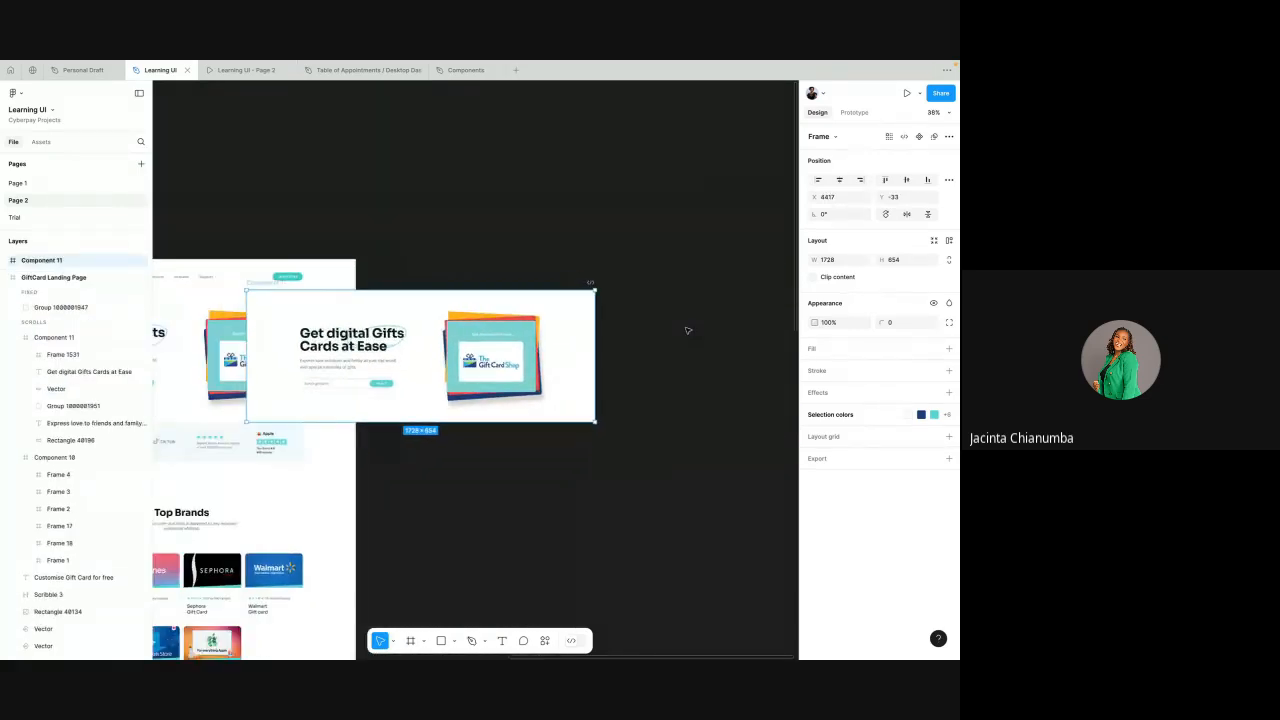
{"action": "left_click_drag", "start_coordinate": [490, 345], "coordinate": [663, 314]}
{"action": "scroll", "coordinate": [663, 314], "scroll_direction": "right", "scroll_amount": 2}
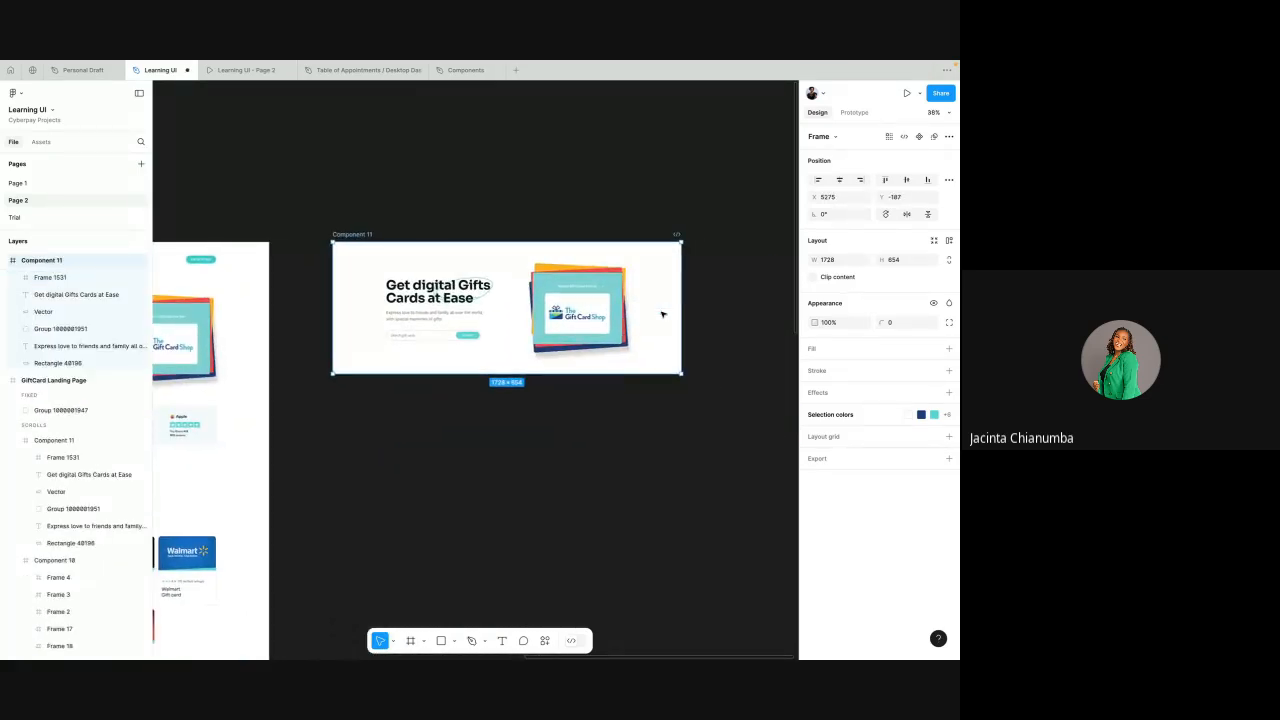
- Examine the copied Component 11 hero frame and its stack of gift cards up close and as a whole
{"action": "scroll", "coordinate": [545, 185], "scroll_direction": "up", "scroll_amount": 3}
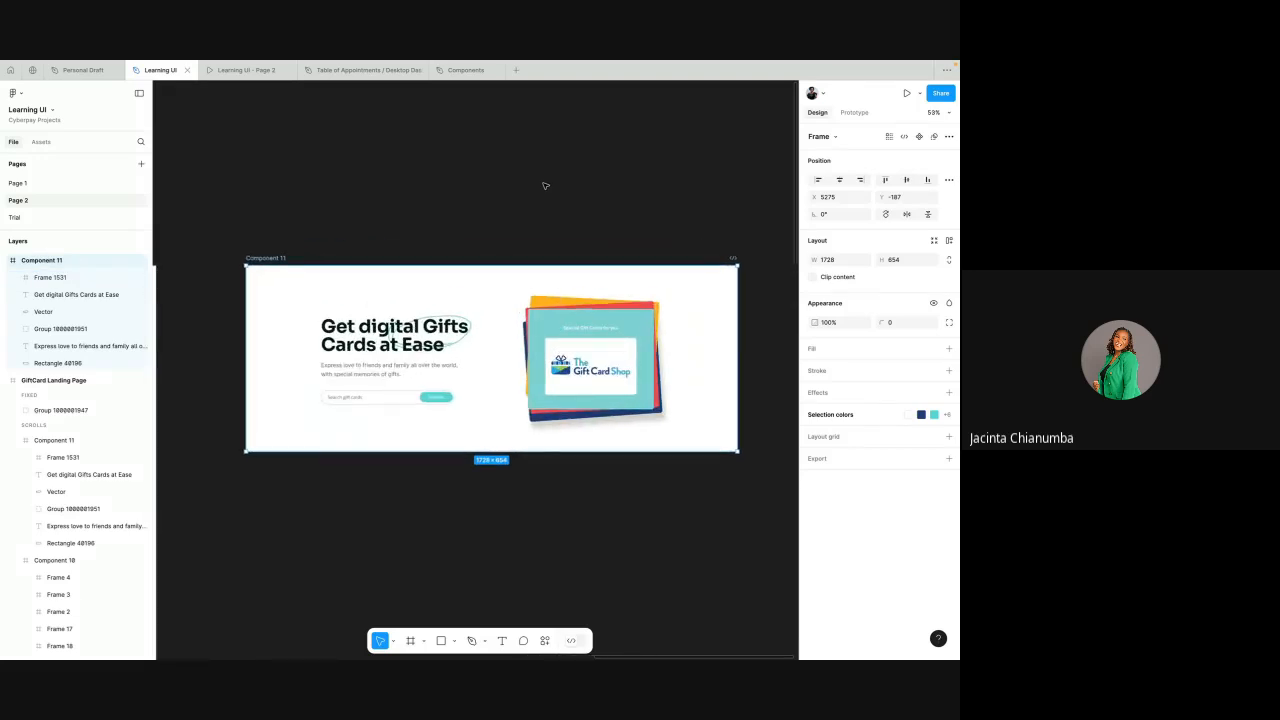
{"action": "scroll", "coordinate": [332, 207], "scroll_direction": "down", "scroll_amount": 3}
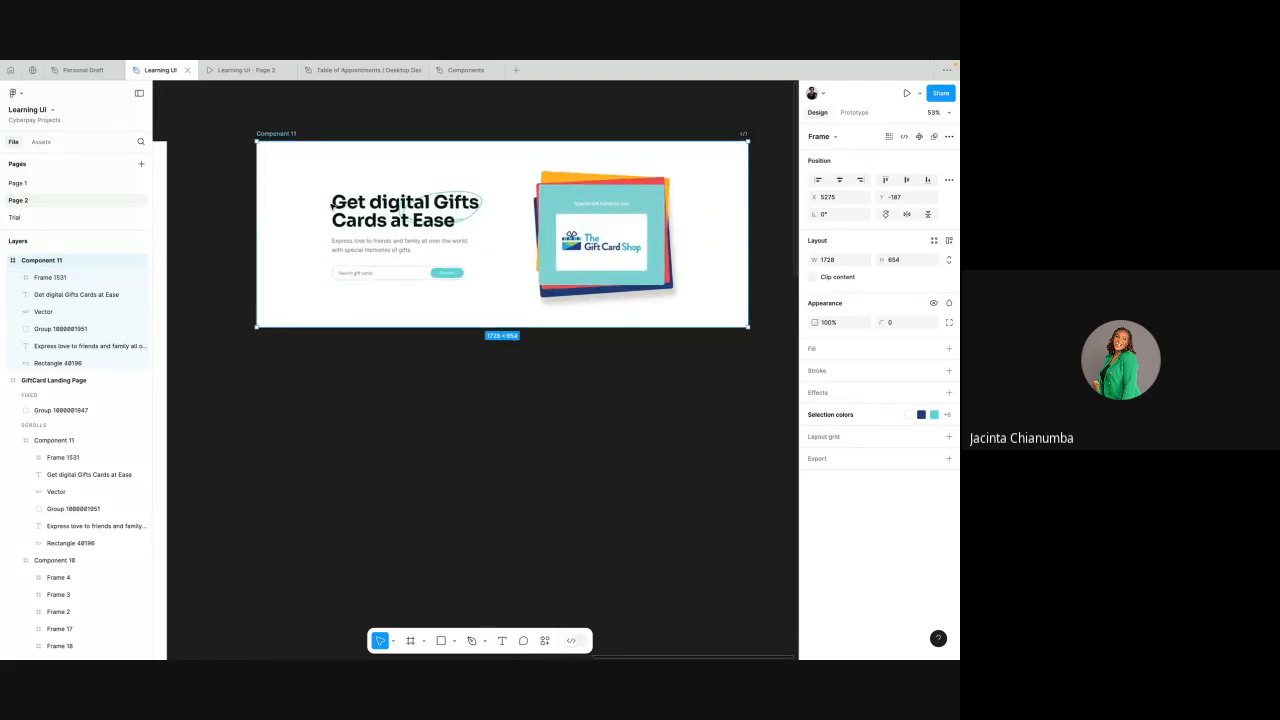
{"action": "left_click", "coordinate": [291, 365]}
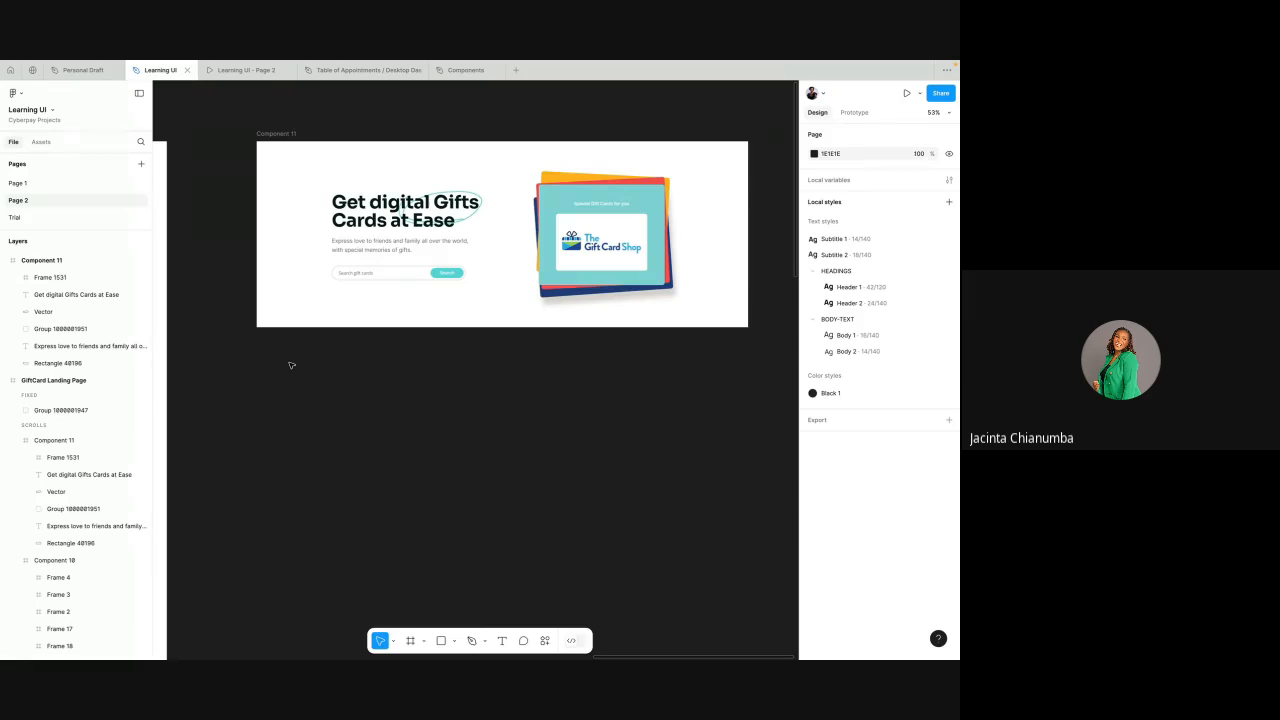
{"action": "left_click", "coordinate": [278, 133]}
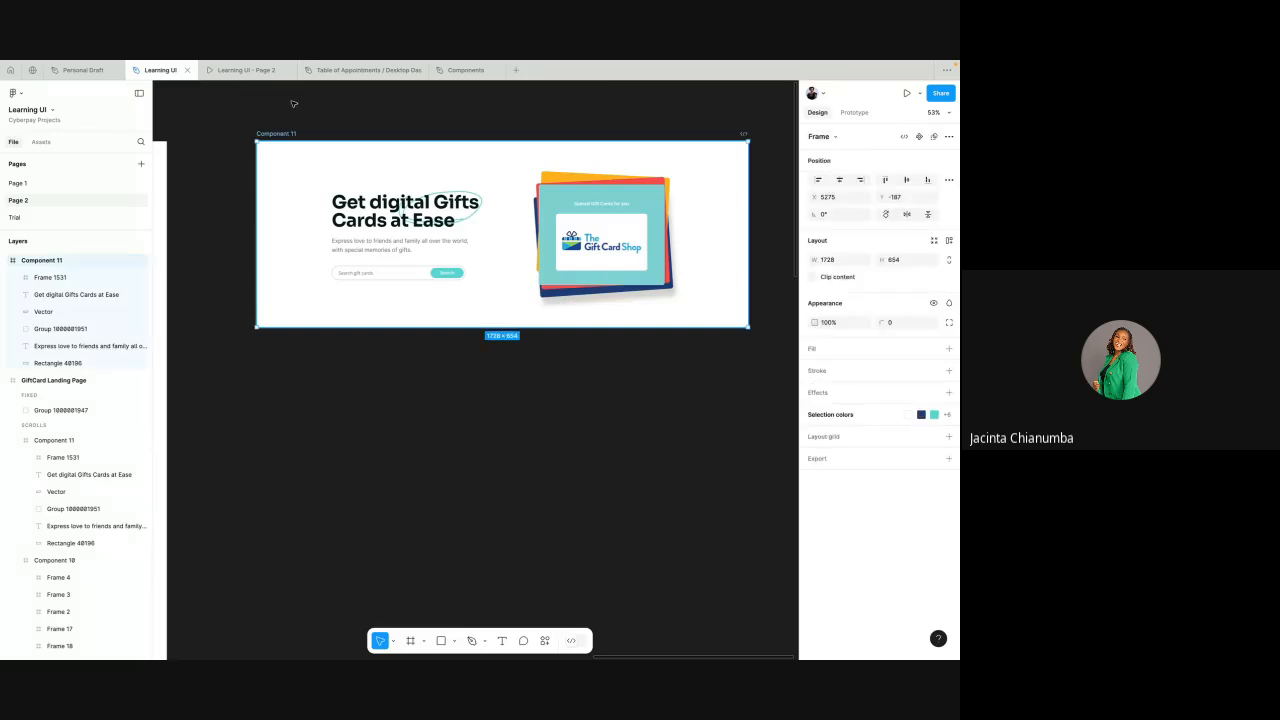
{"action": "scroll", "coordinate": [608, 231], "scroll_direction": "up", "scroll_amount": 6}
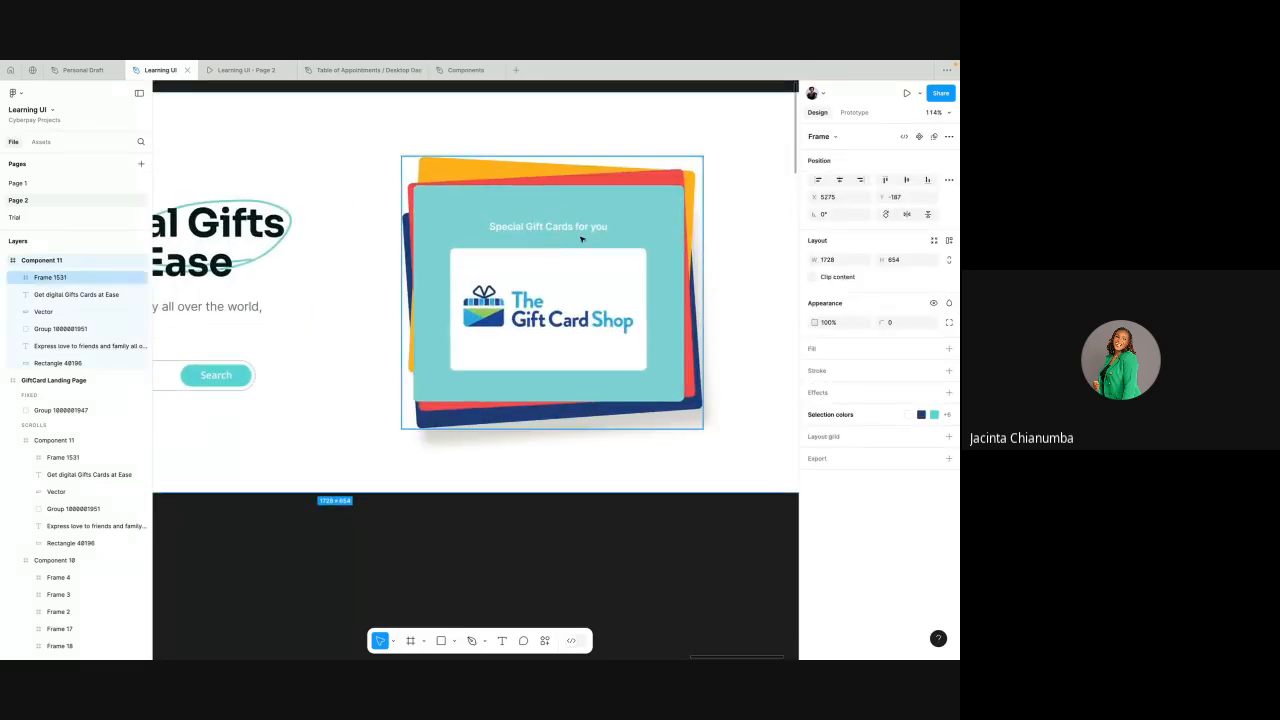
{"action": "scroll", "coordinate": [581, 238], "scroll_direction": "right", "scroll_amount": 3}
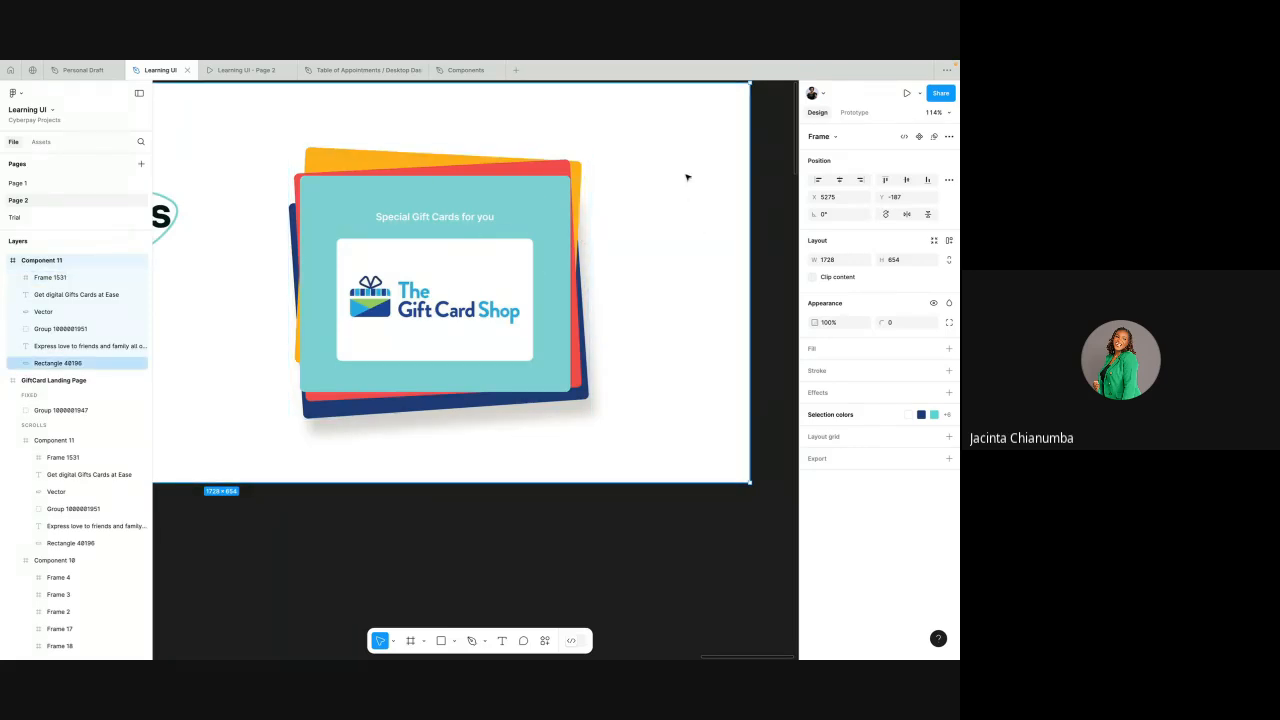
{"action": "scroll", "coordinate": [648, 211], "scroll_direction": "down", "scroll_amount": 3}
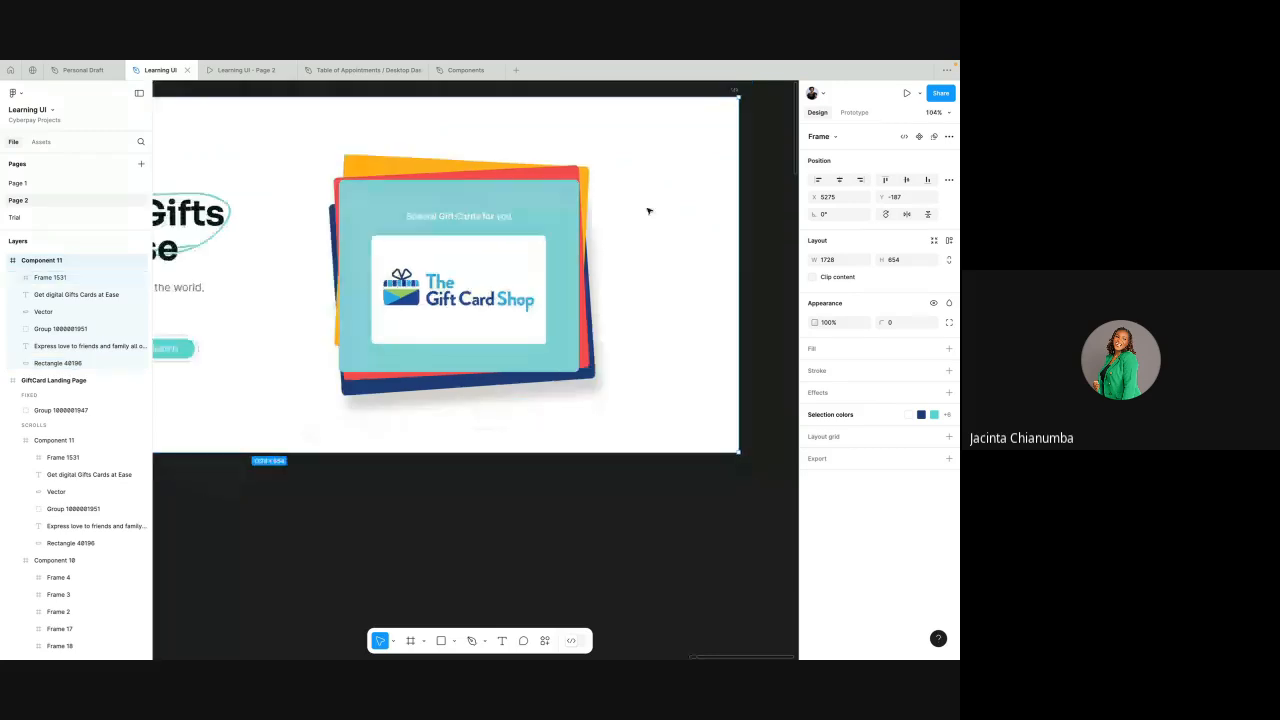
{"action": "scroll", "coordinate": [505, 212], "scroll_direction": "down", "scroll_amount": 3}
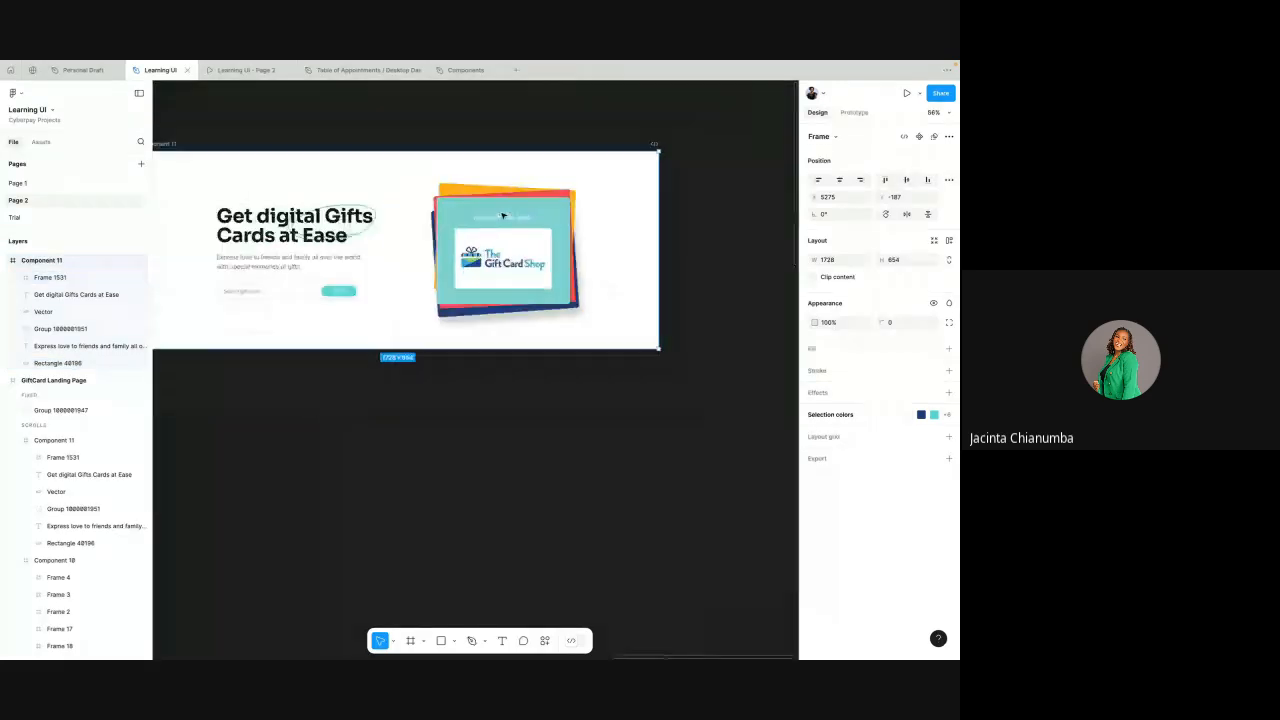
{"action": "scroll", "coordinate": [503, 215], "scroll_direction": "up", "scroll_amount": 5}
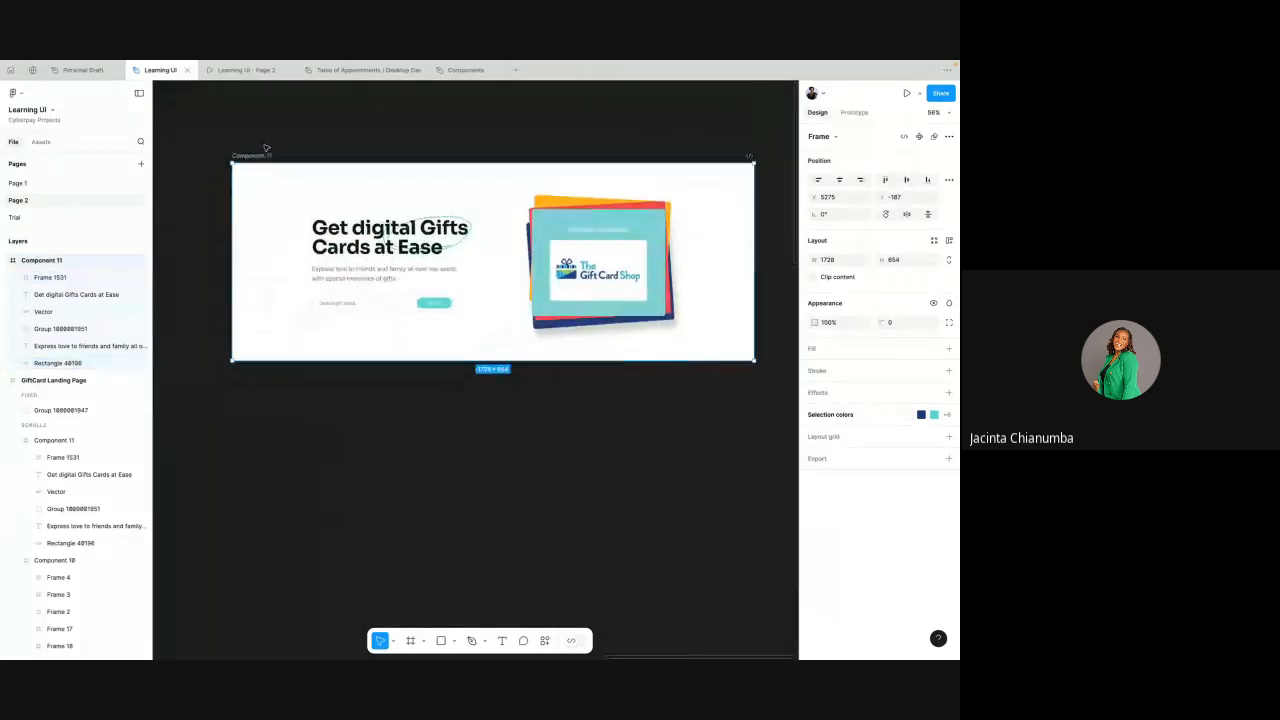
- Duplicate the Component 11 hero frame directly below the original at X 5275, Y 574
{"action": "scroll", "coordinate": [552, 250], "scroll_direction": "up", "scroll_amount": 3}
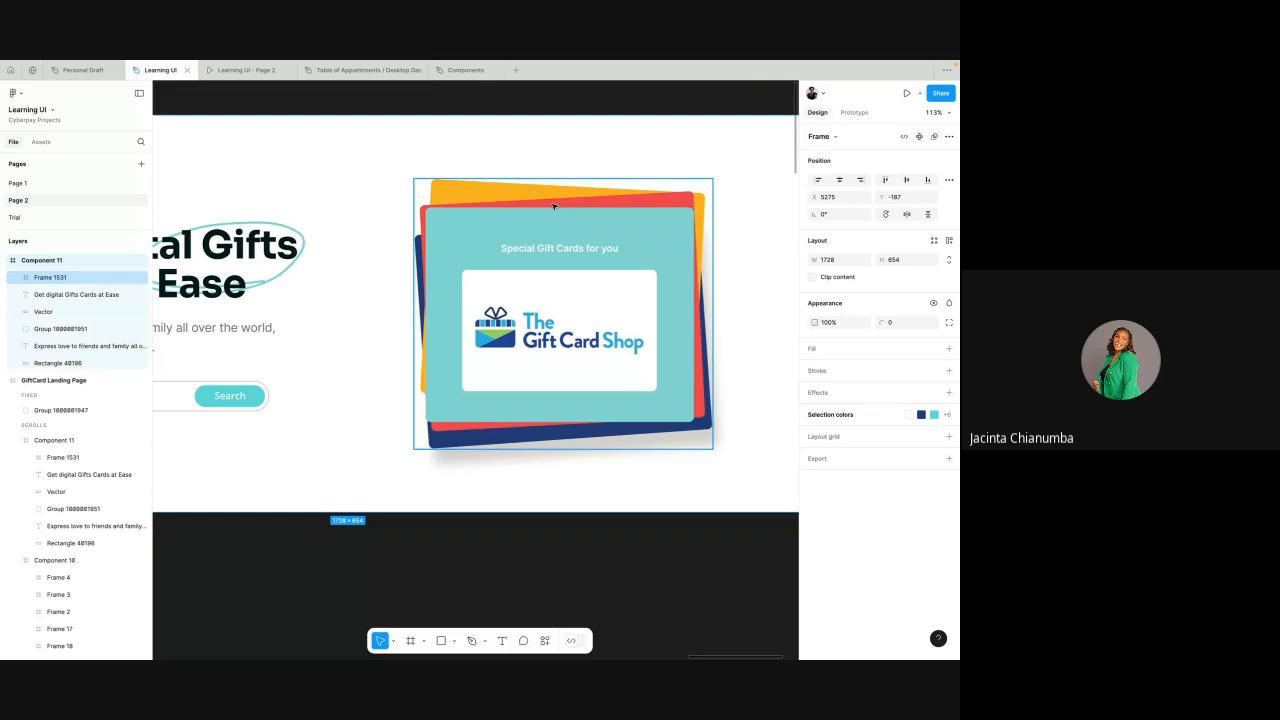
{"action": "scroll", "coordinate": [553, 205], "scroll_direction": "down", "scroll_amount": 2}
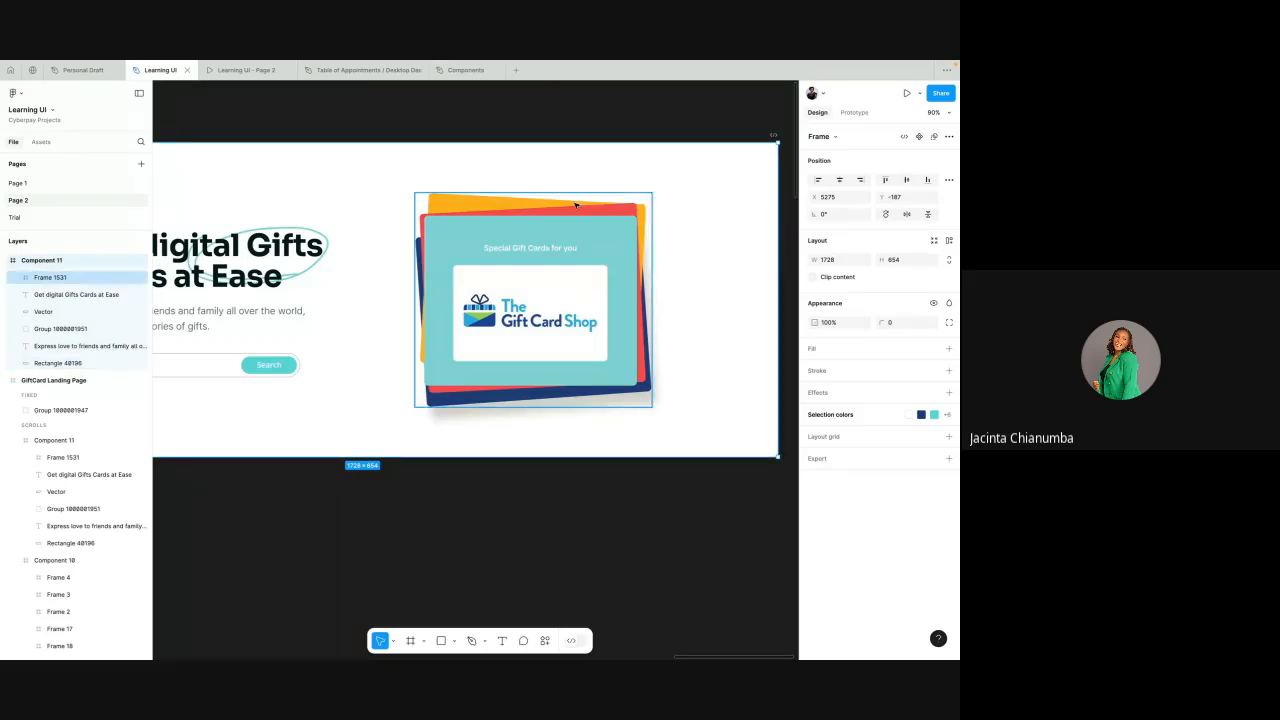
{"action": "scroll", "coordinate": [448, 206], "scroll_direction": "down", "scroll_amount": 5}
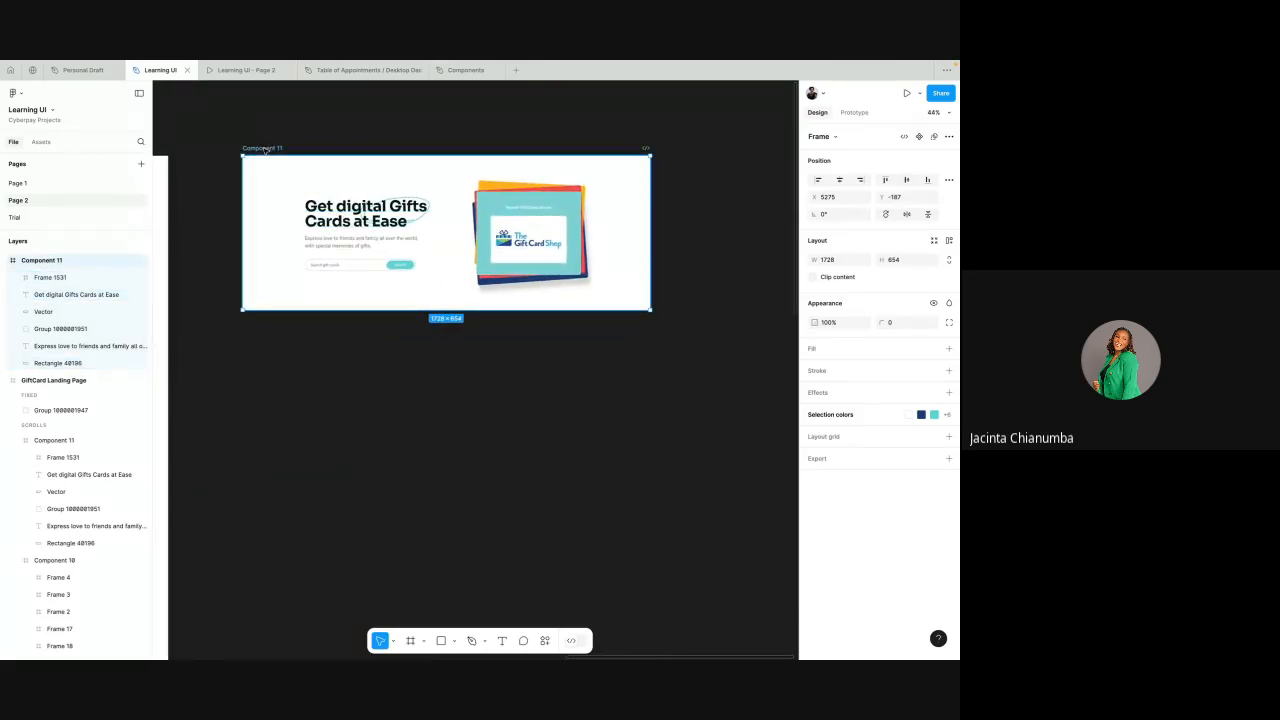
{"action": "left_click_drag", "start_coordinate": [266, 149], "coordinate": [263, 327]}
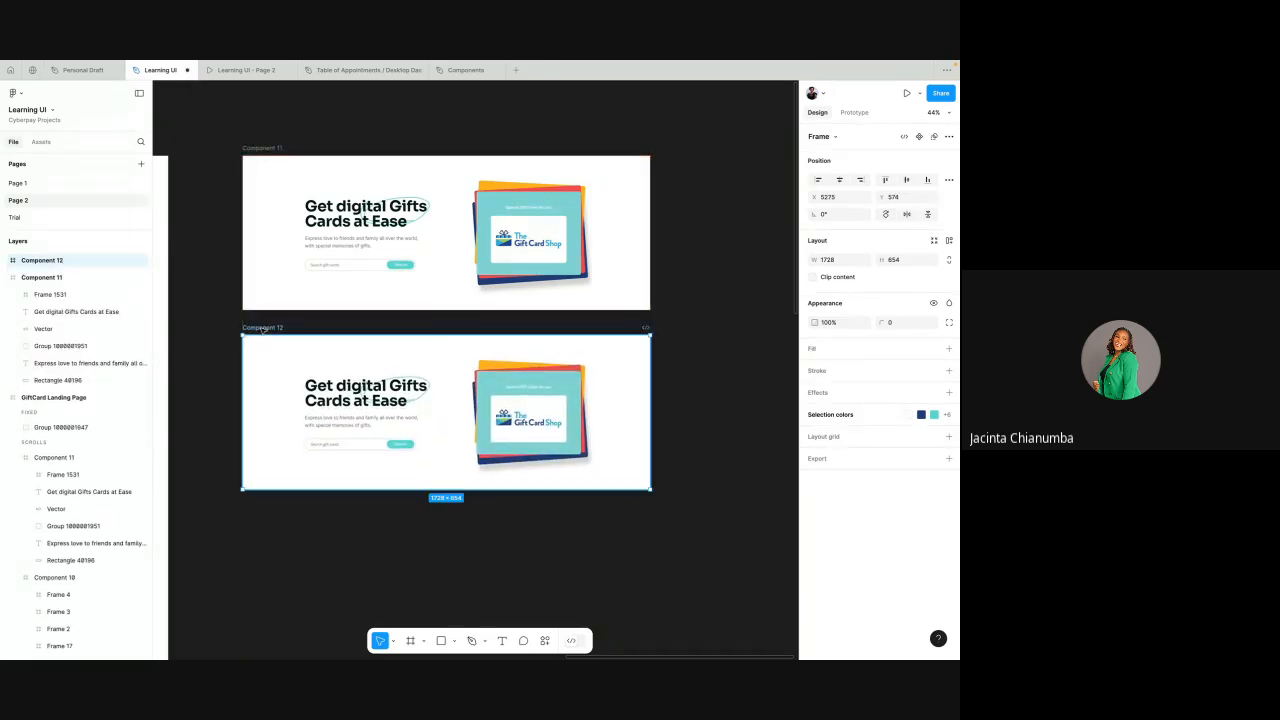
- Move the teal Gift Card Shop card out of the card stack in the Component 12 frame to X 1324, Y 152
{"action": "scroll", "coordinate": [563, 341], "scroll_direction": "down", "scroll_amount": 2}
{"action": "left_click", "coordinate": [563, 341]}
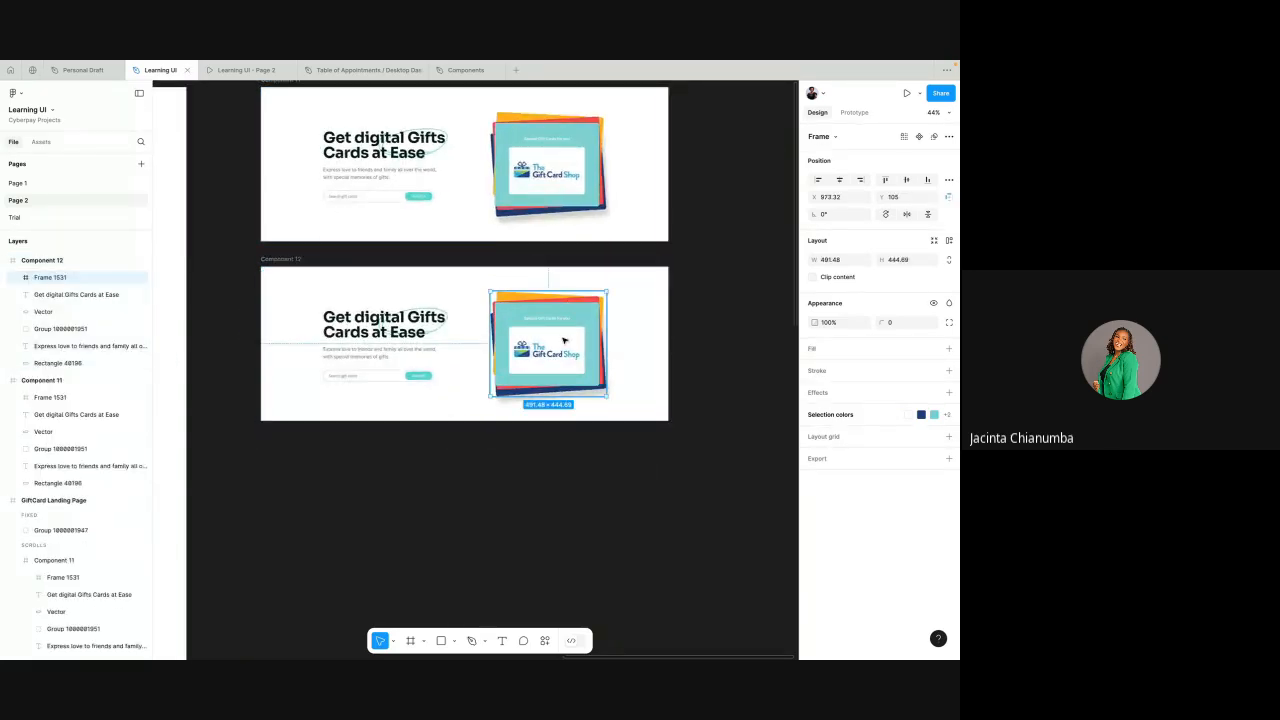
{"action": "scroll", "coordinate": [563, 341], "scroll_direction": "up", "scroll_amount": 3}
{"action": "left_click", "coordinate": [571, 327]}
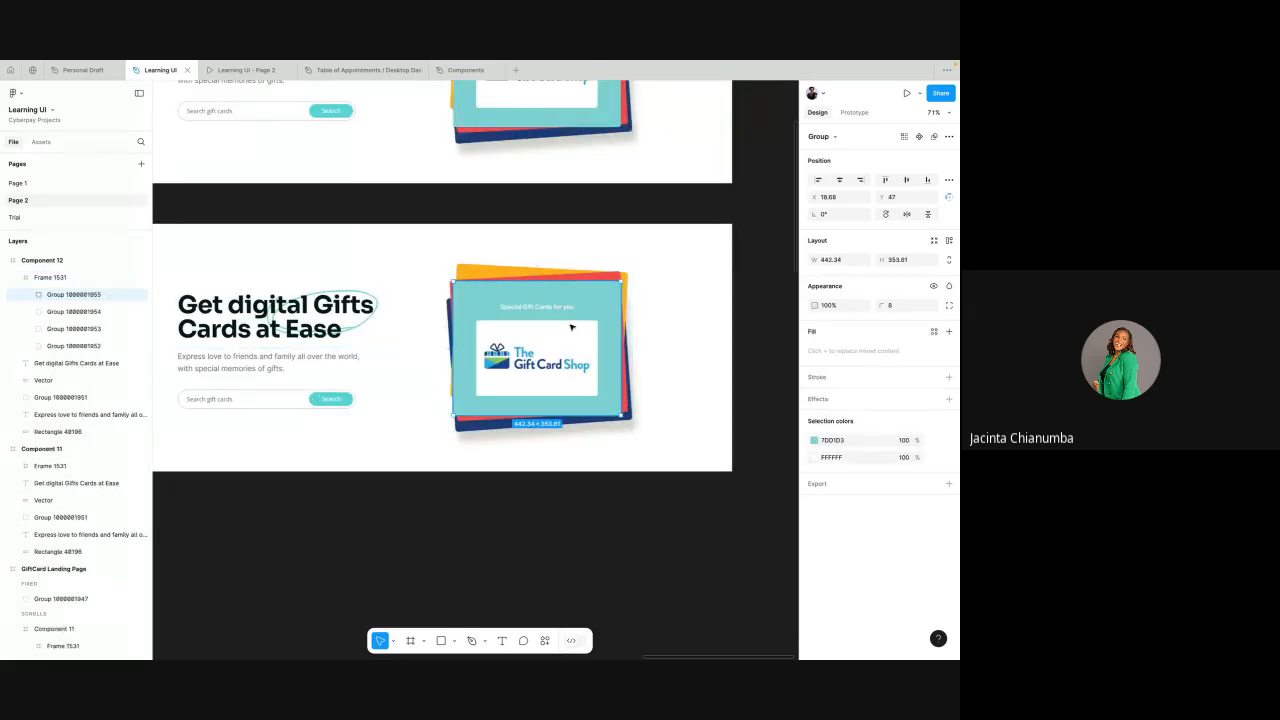
{"action": "left_click_drag", "start_coordinate": [571, 327], "coordinate": [668, 348]}
{"action": "key", "text": "shift+Right"}
{"action": "key", "text": "shift+Right"}
{"action": "key", "text": "shift+Right"}
{"action": "key", "text": "shift+Right"}
{"action": "key", "text": "shift+Right"}
{"action": "key", "text": "shift+Right"}
{"action": "key", "text": "shift+Right"}
{"action": "key", "text": "shift+Right"}
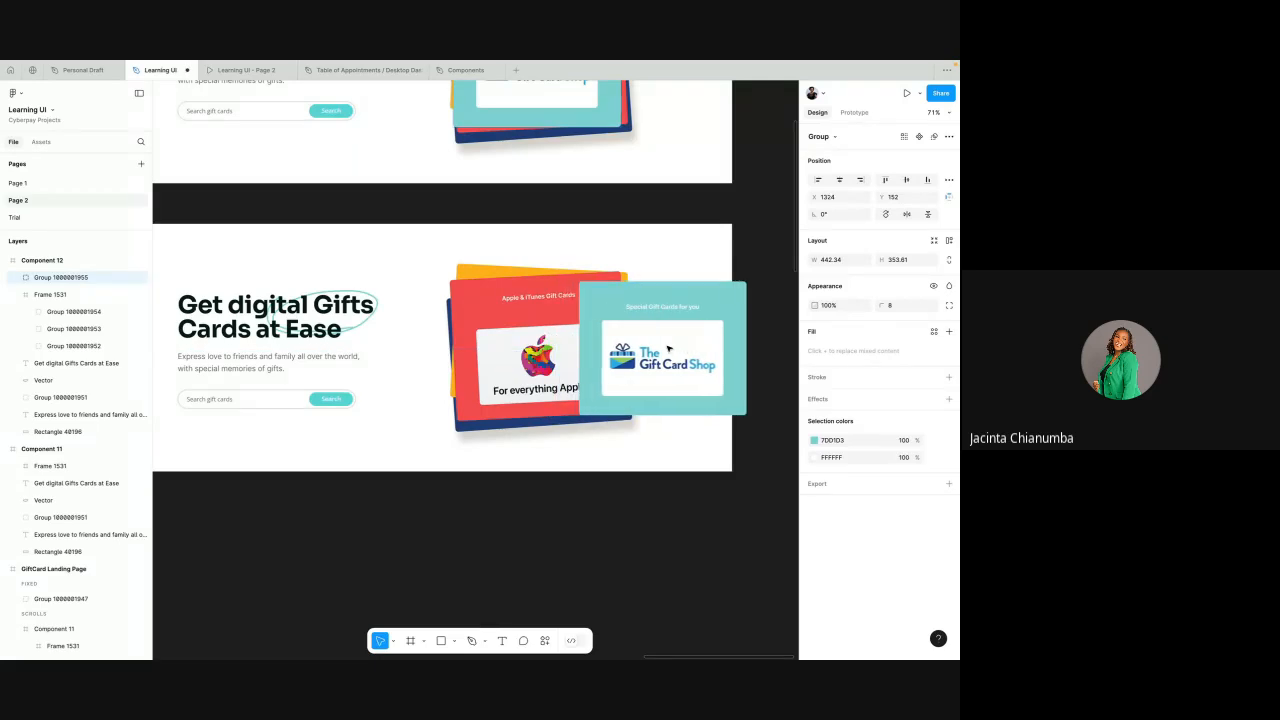
- Turn on Clip content for the Component 11 and Component 12 hero frames
{"action": "scroll", "coordinate": [668, 348], "scroll_direction": "down", "scroll_amount": 4}
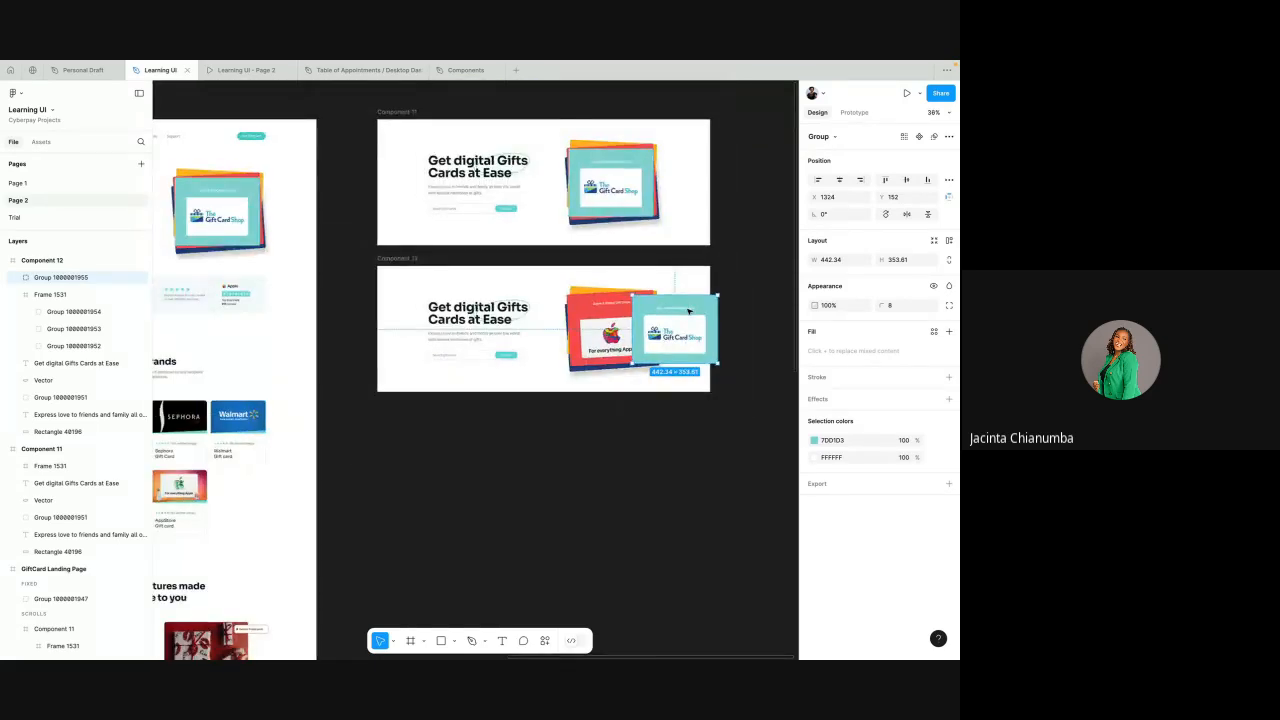
{"action": "scroll", "coordinate": [688, 312], "scroll_direction": "right", "scroll_amount": 1}
{"action": "scroll", "coordinate": [688, 312], "scroll_direction": "up", "scroll_amount": 1}
{"action": "scroll", "coordinate": [400, 246], "scroll_direction": "up", "scroll_amount": 2}
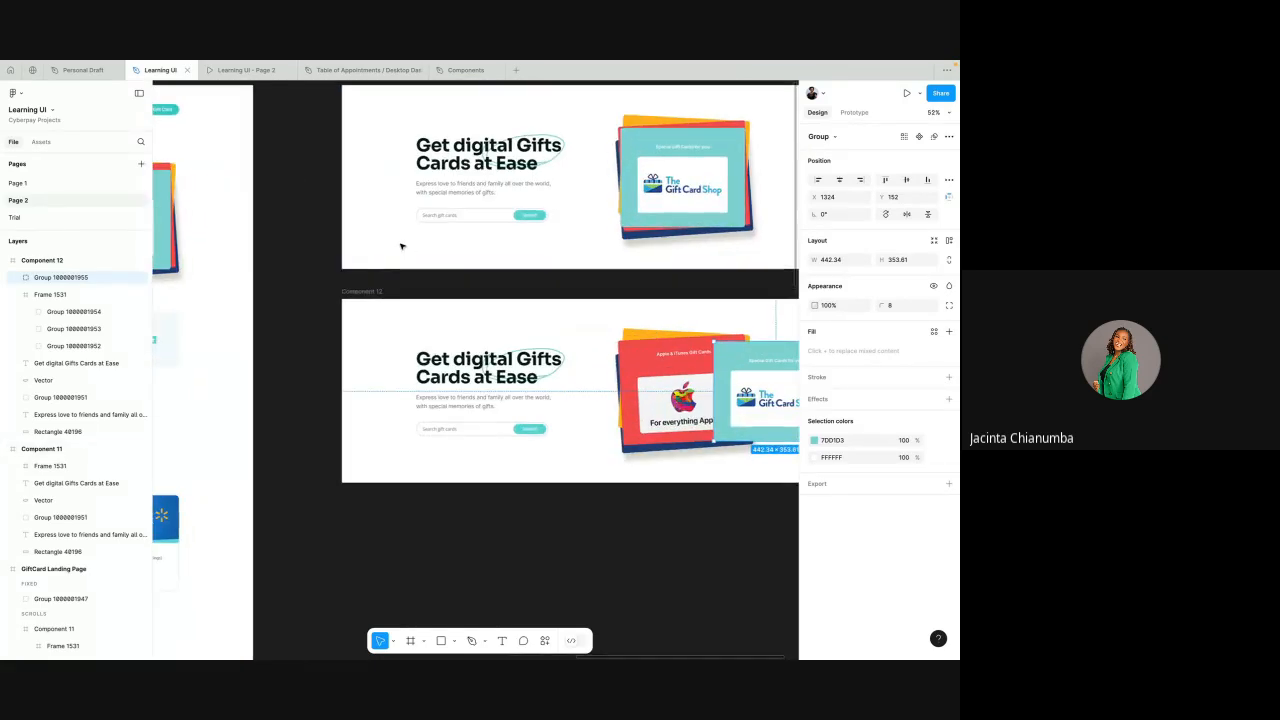
{"action": "left_click", "coordinate": [355, 296]}
{"action": "scroll", "coordinate": [355, 296], "scroll_direction": "down", "scroll_amount": 2}
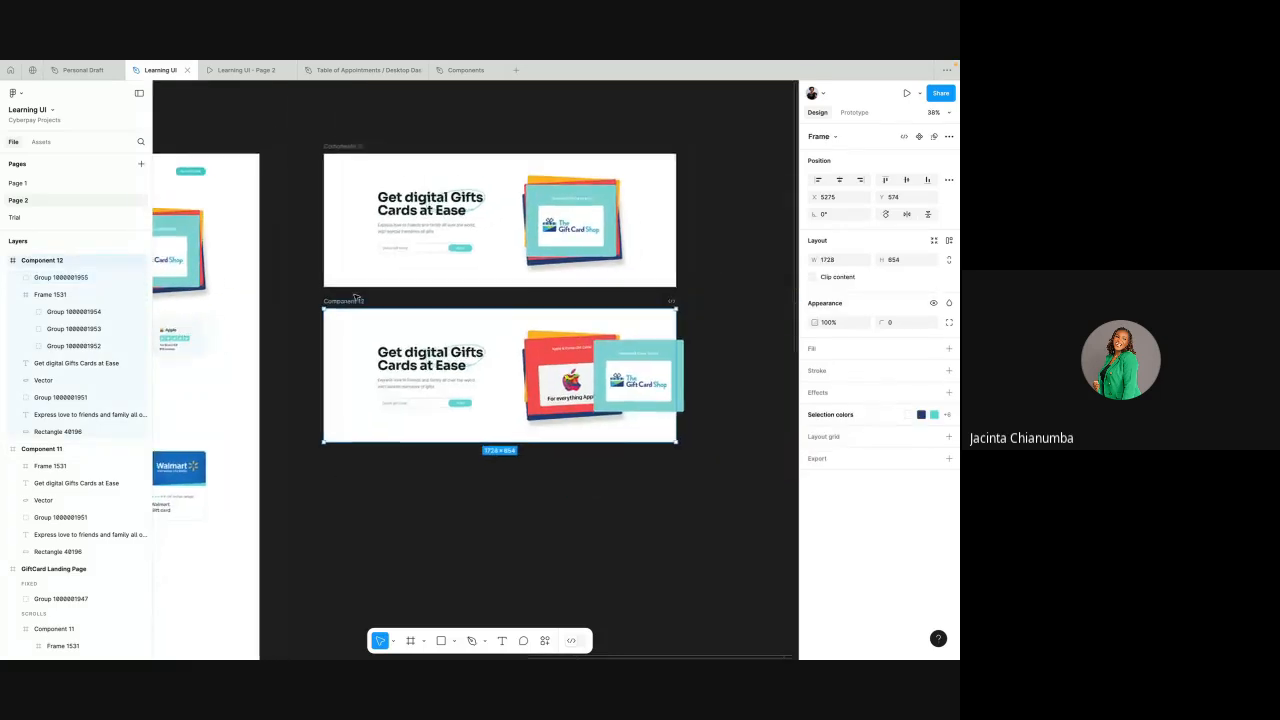
{"action": "scroll", "coordinate": [348, 172], "scroll_direction": "right", "scroll_amount": 1}
{"action": "left_click", "coordinate": [345, 156]}
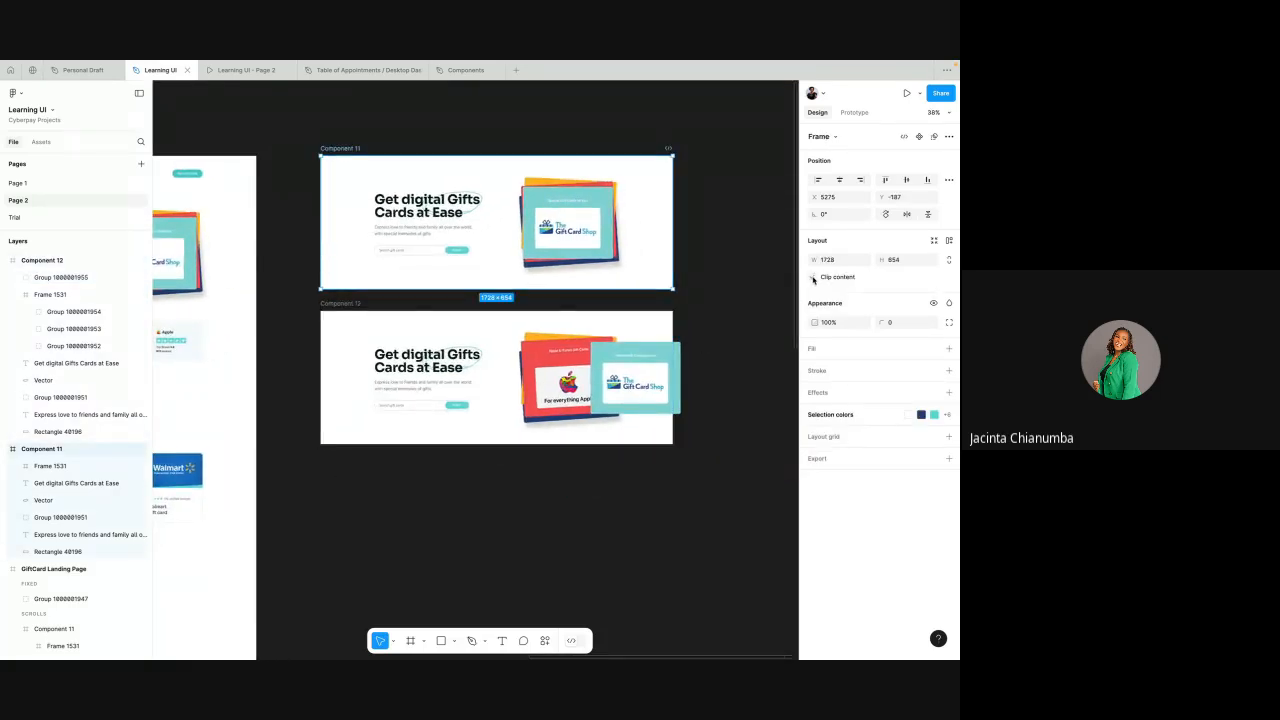
{"action": "left_click", "coordinate": [348, 300]}
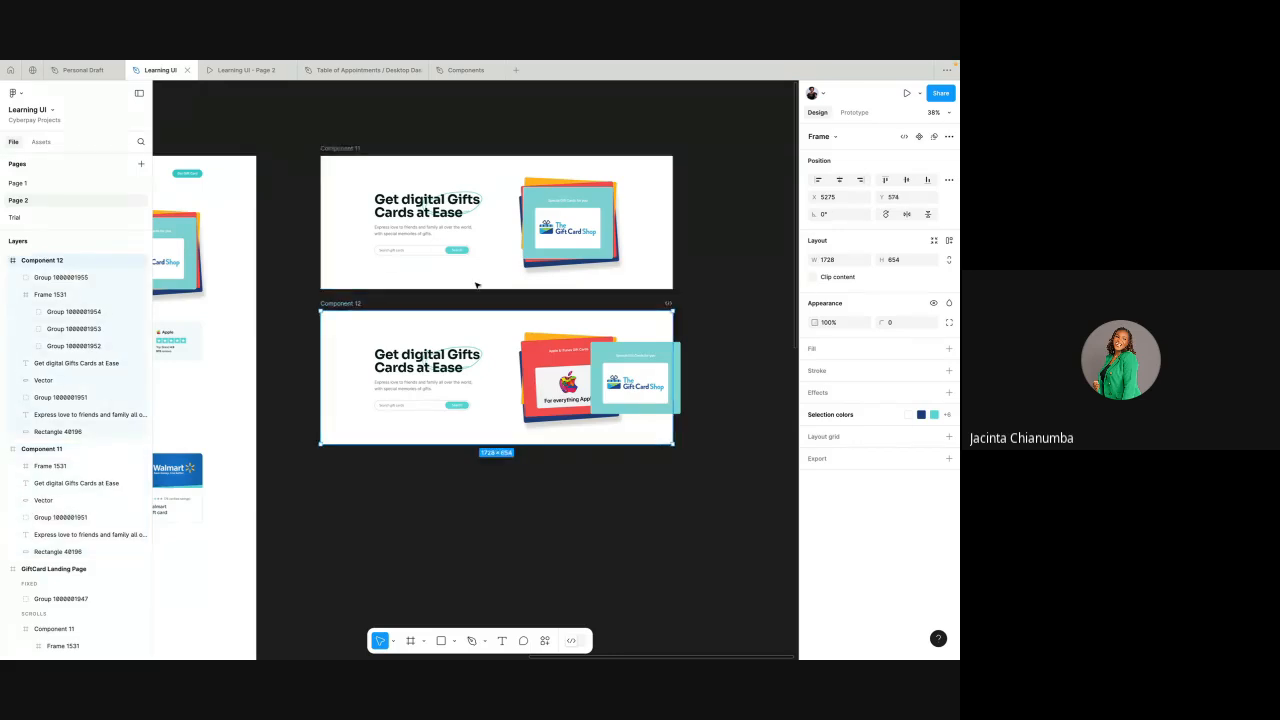
{"action": "scroll", "coordinate": [514, 340], "scroll_direction": "up", "scroll_amount": 2}
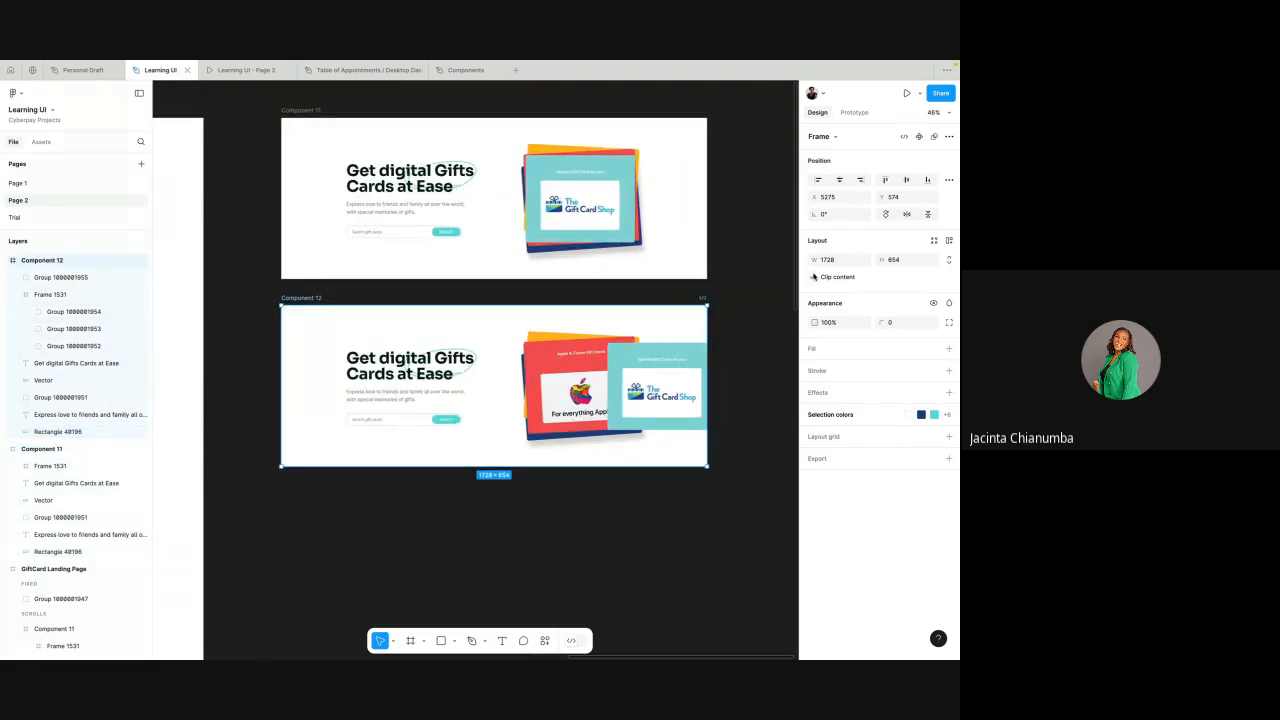
- Shift the teal Gift Card Shop card in Component 12 to X 1683, Y 152, leaving only a sliver inside the frame's right edge
{"action": "left_click", "coordinate": [644, 397]}
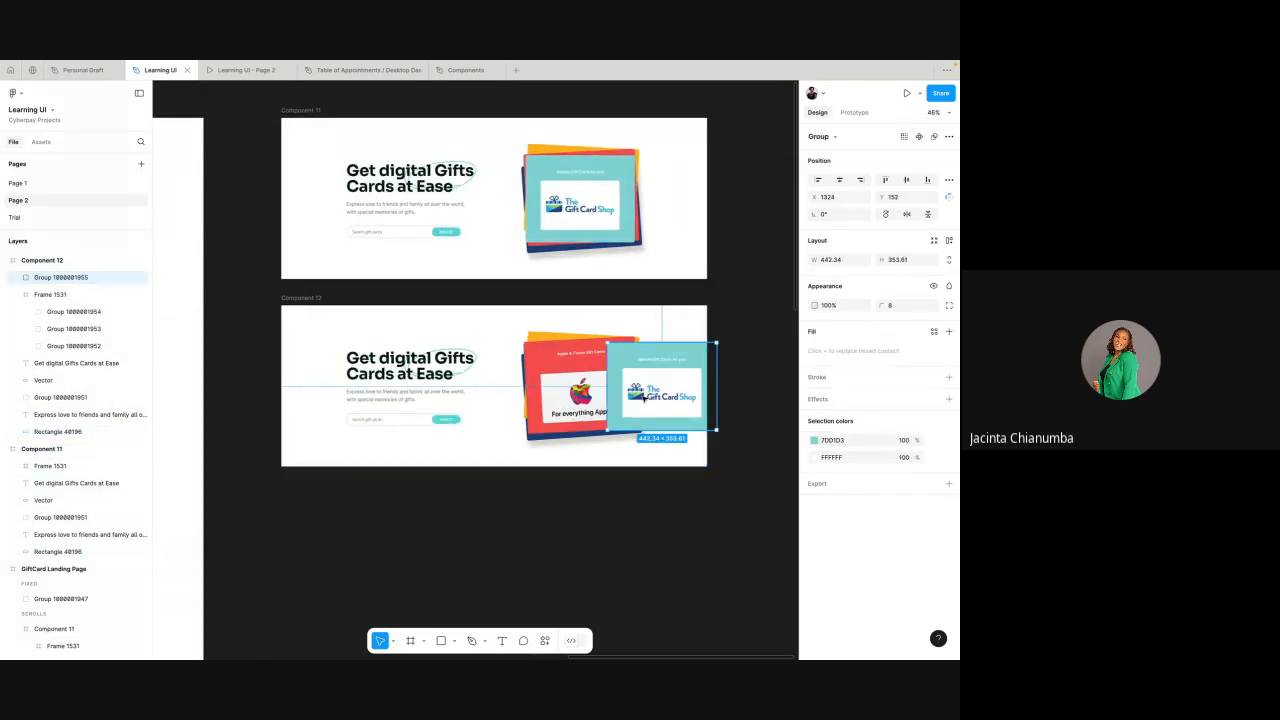
{"action": "scroll", "coordinate": [644, 397], "scroll_direction": "right", "scroll_amount": 2}
{"action": "scroll", "coordinate": [644, 397], "scroll_direction": "down", "scroll_amount": 1}
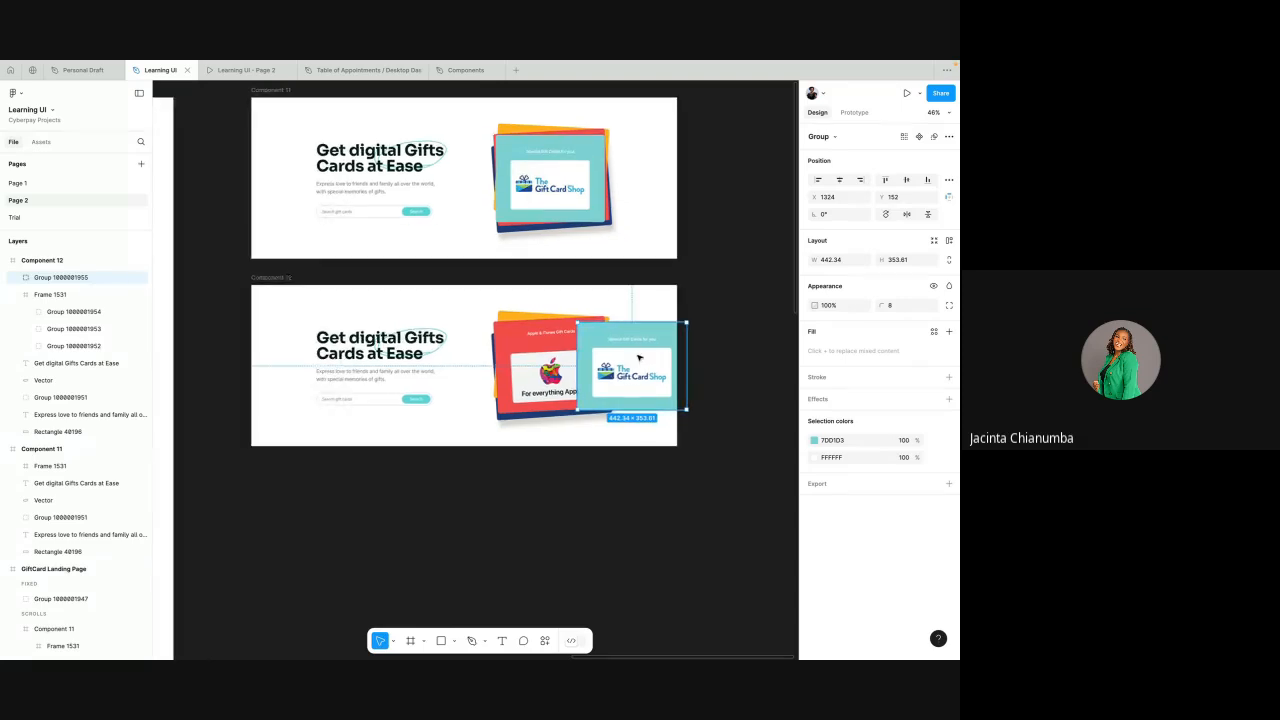
{"action": "left_click_drag", "start_coordinate": [643, 359], "coordinate": [671, 360]}
{"action": "key", "text": "shift+Right"}
{"action": "key", "text": "shift+Right"}
{"action": "key", "text": "shift+Right"}
{"action": "key", "text": "shift+Right"}
{"action": "key", "text": "shift+Right"}
{"action": "key", "text": "shift+Right"}
{"action": "key", "text": "shift+Right"}
{"action": "key", "text": "shift+Right"}
{"action": "key", "text": "shift+Right"}
{"action": "key", "text": "shift+Right"}
{"action": "key", "text": "shift+Right"}
{"action": "key", "text": "shift+Right"}
{"action": "key", "text": "shift+Right"}
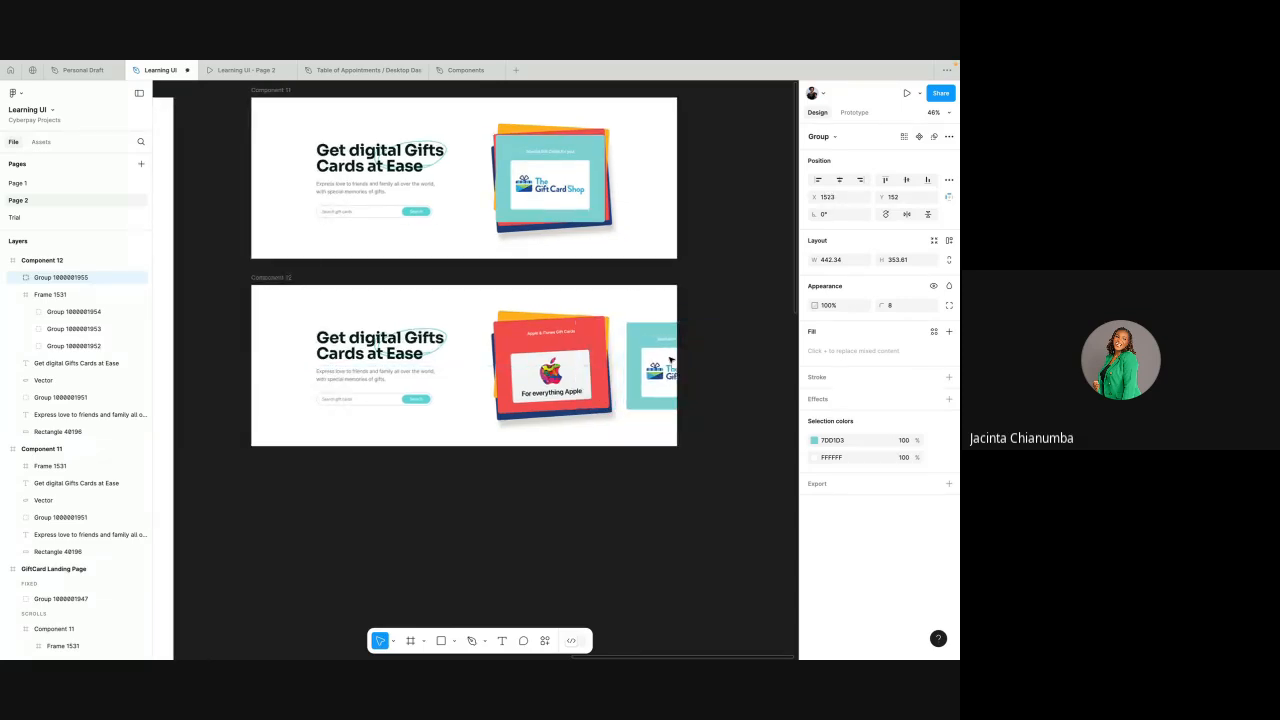
{"action": "key", "text": "shift+Right"}
{"action": "key", "text": "shift+Right"}
{"action": "key", "text": "shift+Right"}
{"action": "key", "text": "shift+Right"}
{"action": "key", "text": "shift+Right"}
{"action": "key", "text": "shift+Right"}
{"action": "key", "text": "shift+Right"}
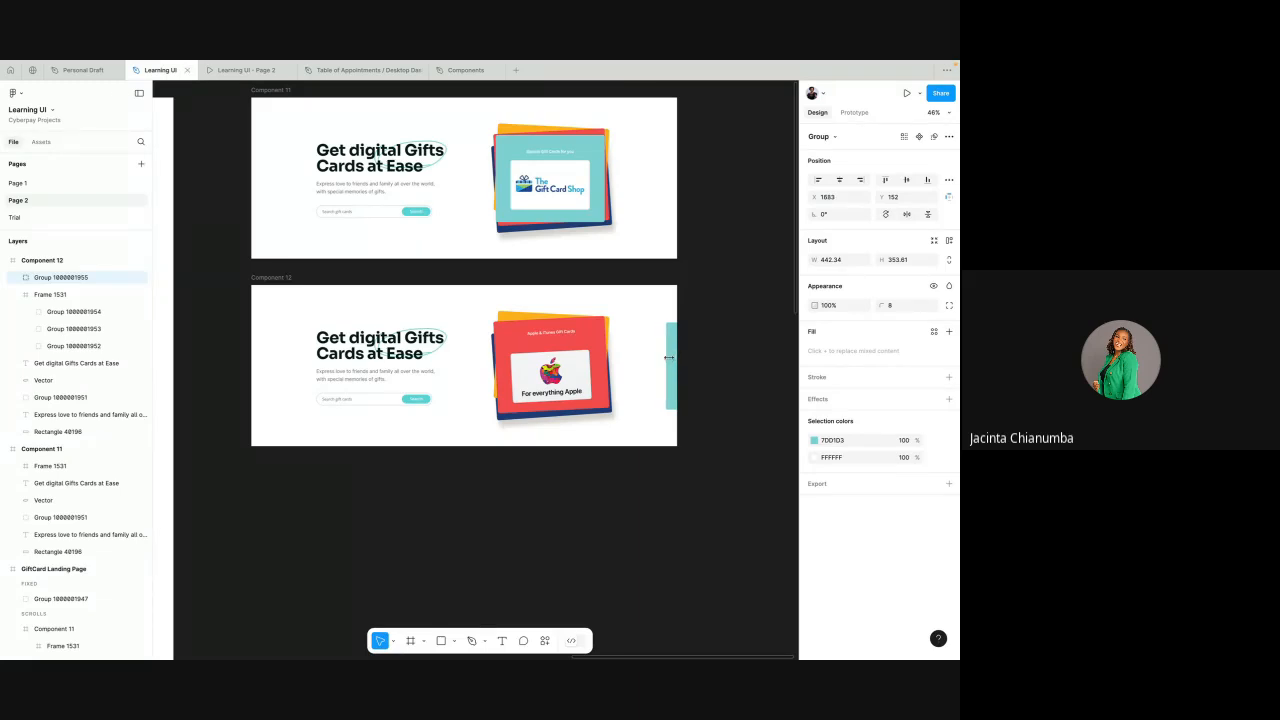
{"action": "key", "text": "shift+Right"}
{"action": "key", "text": "shift+Left"}
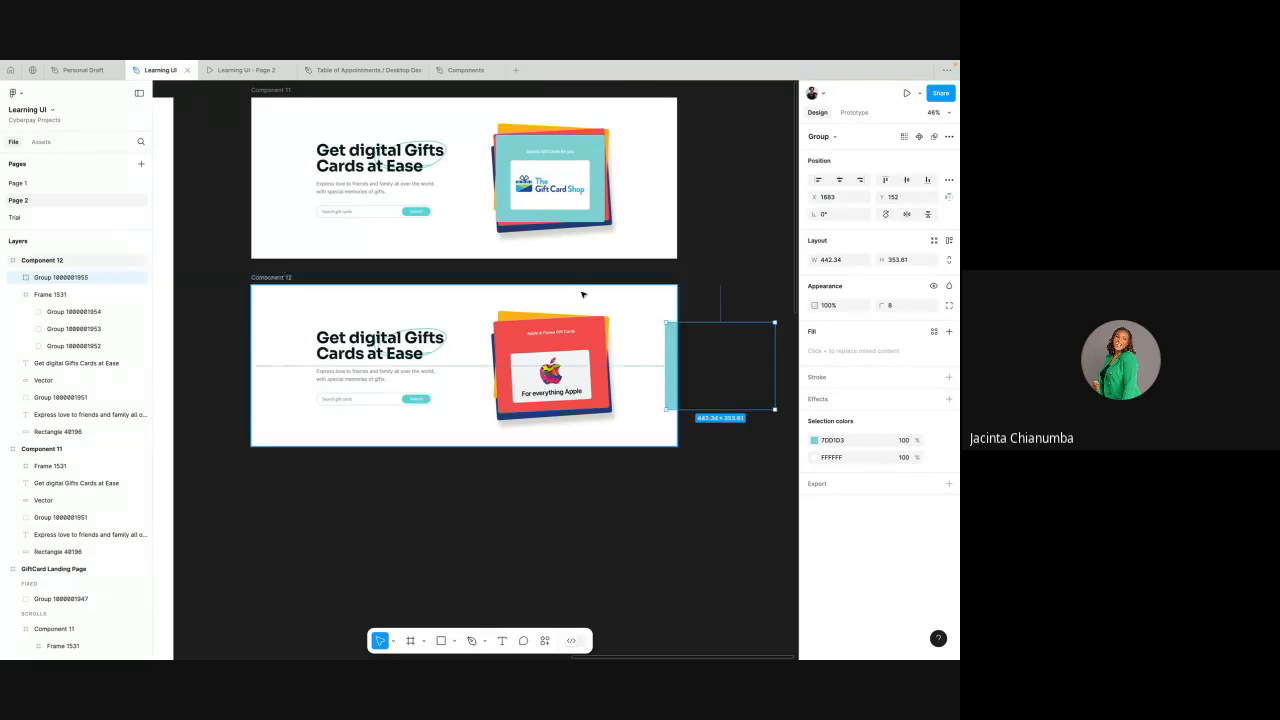
{"action": "left_click", "coordinate": [723, 265]}
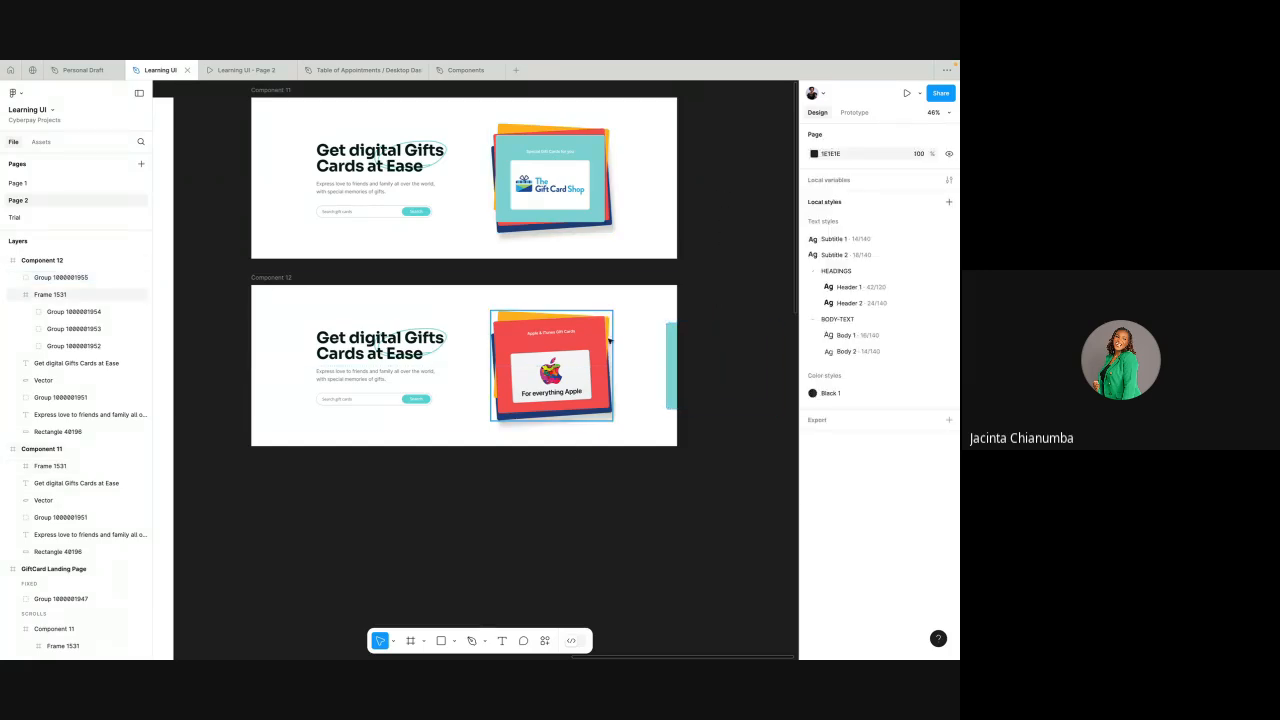
- Duplicate the Component 12 frame directly below itself at X 5275, Y 1335
{"action": "scroll", "coordinate": [645, 357], "scroll_direction": "down", "scroll_amount": 2}
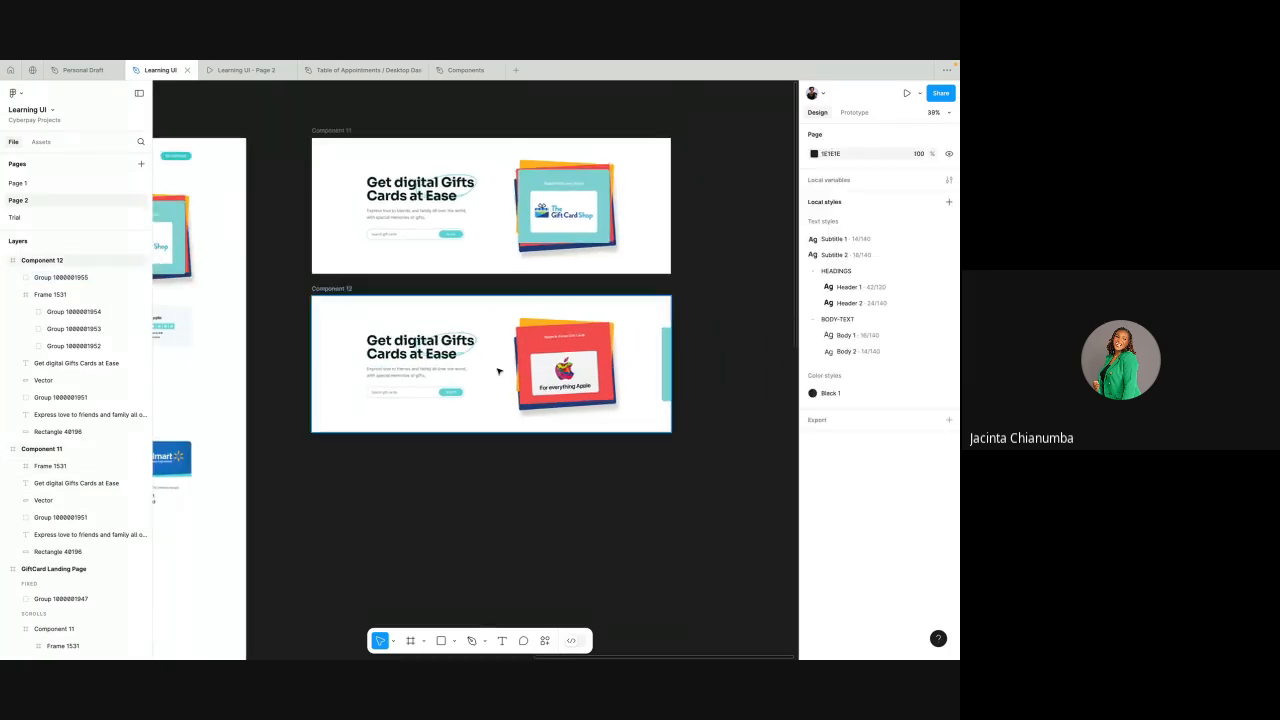
{"action": "left_click", "coordinate": [349, 303]}
{"action": "scroll", "coordinate": [325, 268], "scroll_direction": "down", "scroll_amount": 1}
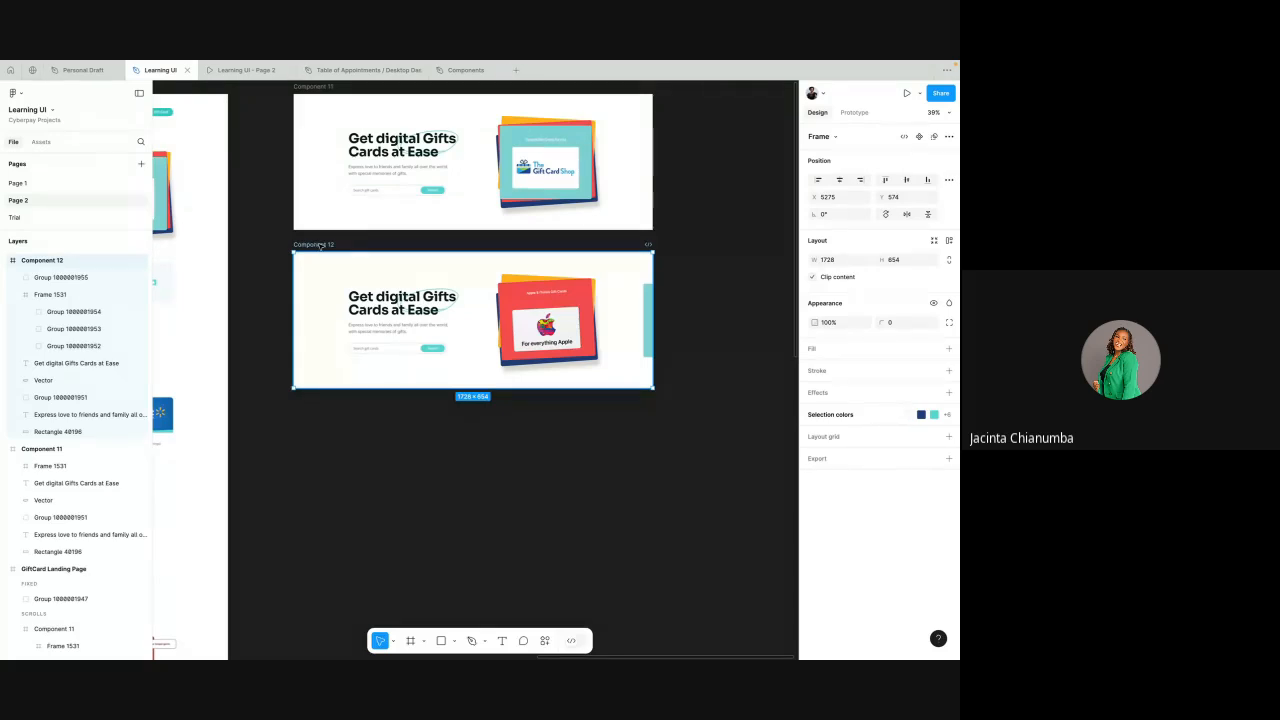
{"action": "left_click_drag", "start_coordinate": [321, 245], "coordinate": [321, 403]}
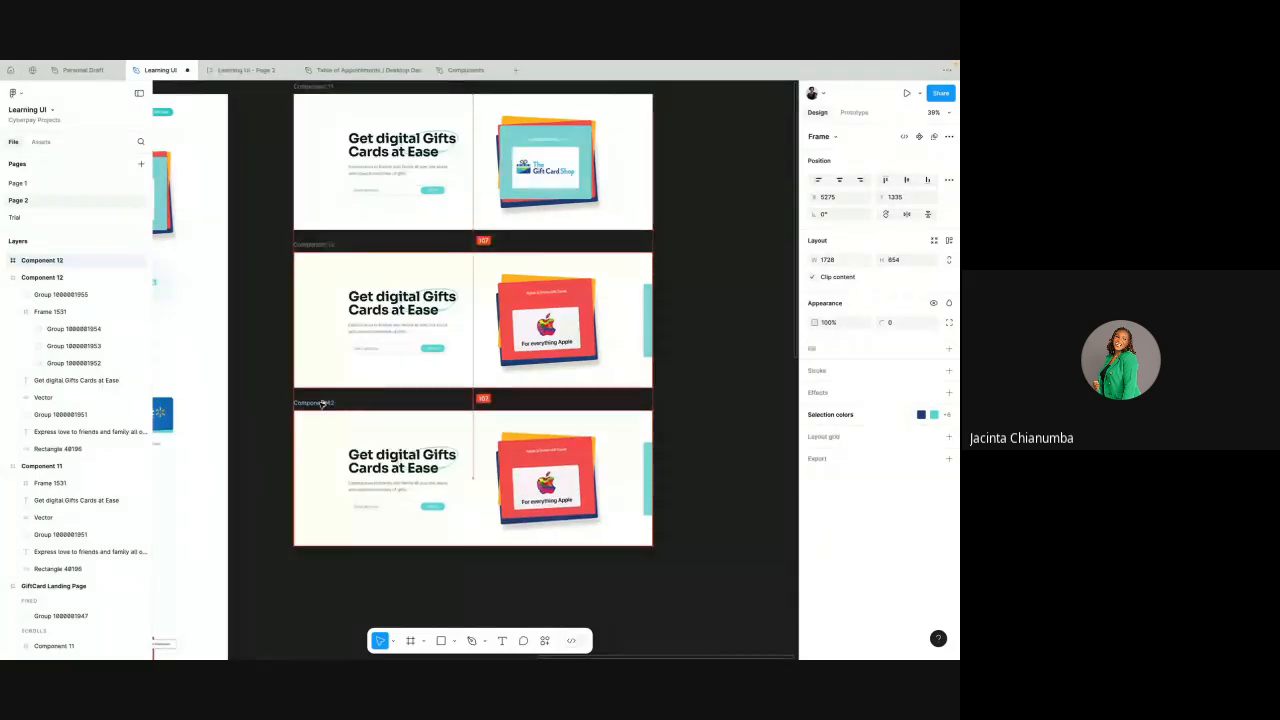
{"action": "scroll", "coordinate": [322, 403], "scroll_direction": "down", "scroll_amount": 1}
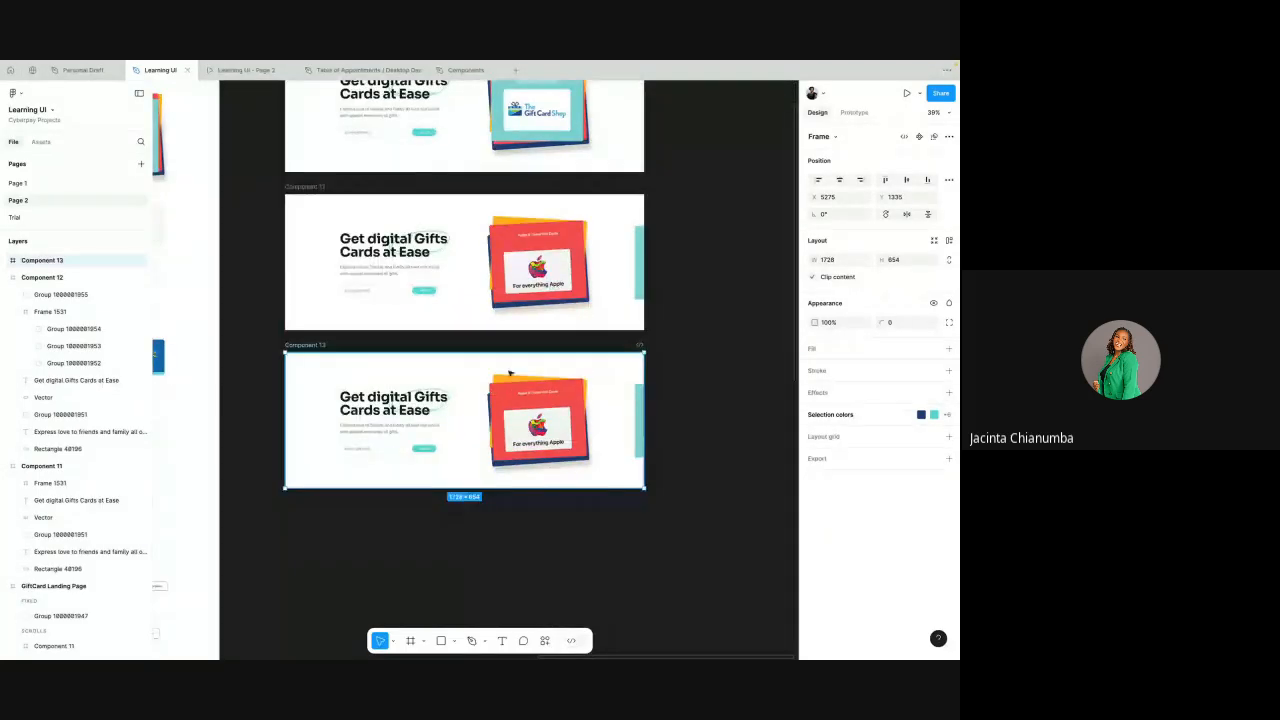
- Slide the red Apple card out of the stack in Component 13, keeping Y 125 and leaving only a sliver inside the frame's right edge
{"action": "left_click", "coordinate": [533, 405]}
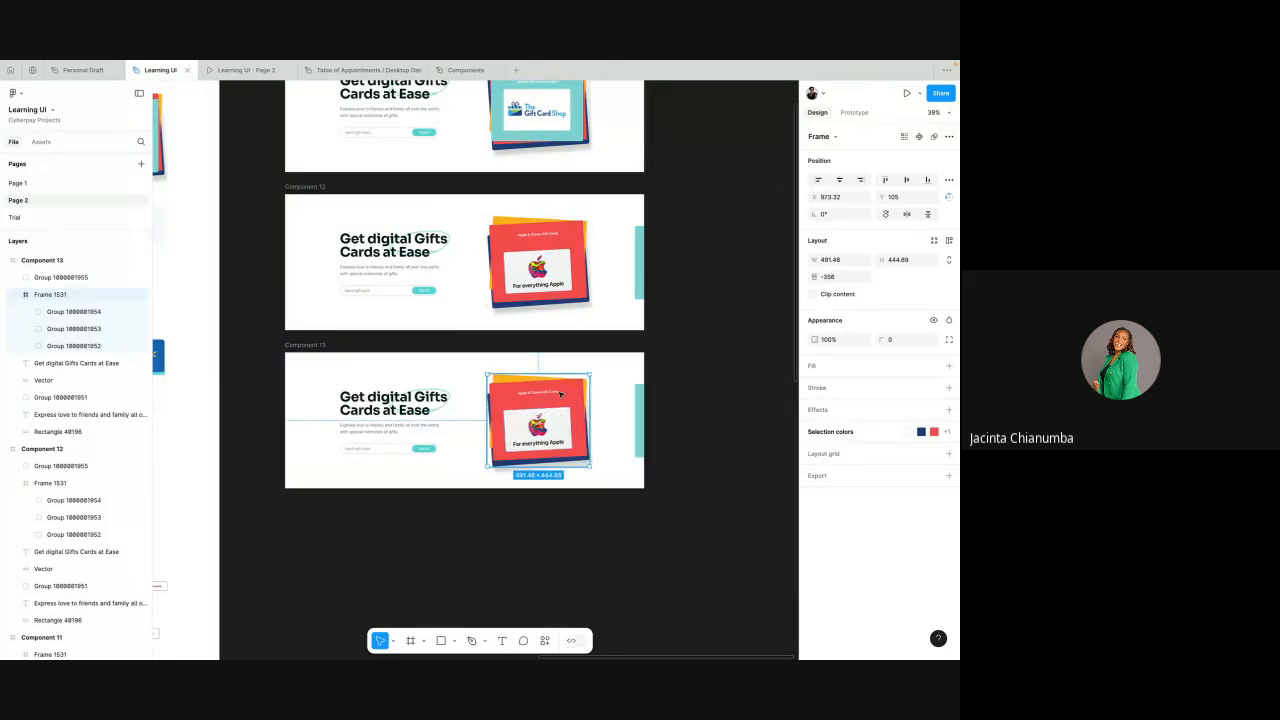
{"action": "left_click_drag", "start_coordinate": [560, 395], "coordinate": [608, 397]}
{"action": "key", "text": "shift+Right"}
{"action": "key", "text": "shift+Right"}
{"action": "key", "text": "shift+Right"}
{"action": "key", "text": "shift+Right"}
{"action": "key", "text": "shift+Right"}
{"action": "key", "text": "shift+Right"}
{"action": "key", "text": "shift+Right"}
{"action": "key", "text": "shift+Right"}
{"action": "key", "text": "shift+Right"}
{"action": "key", "text": "shift+Right"}
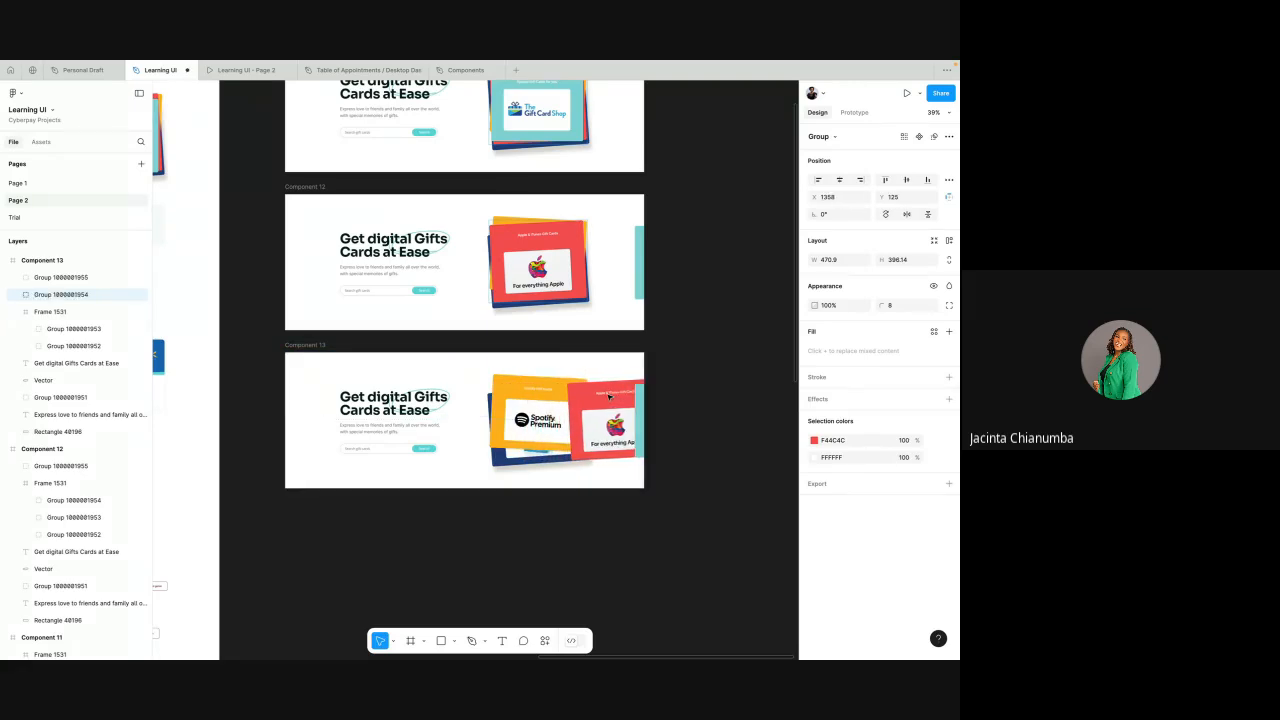
{"action": "key", "text": "shift+Right"}
{"action": "key", "text": "shift+Right"}
{"action": "key", "text": "shift+Right"}
{"action": "key", "text": "shift+Right"}
{"action": "key", "text": "shift+Right"}
{"action": "key", "text": "shift+Right"}
{"action": "key", "text": "shift+Right"}
{"action": "key", "text": "shift+Right"}
{"action": "key", "text": "shift+Right"}
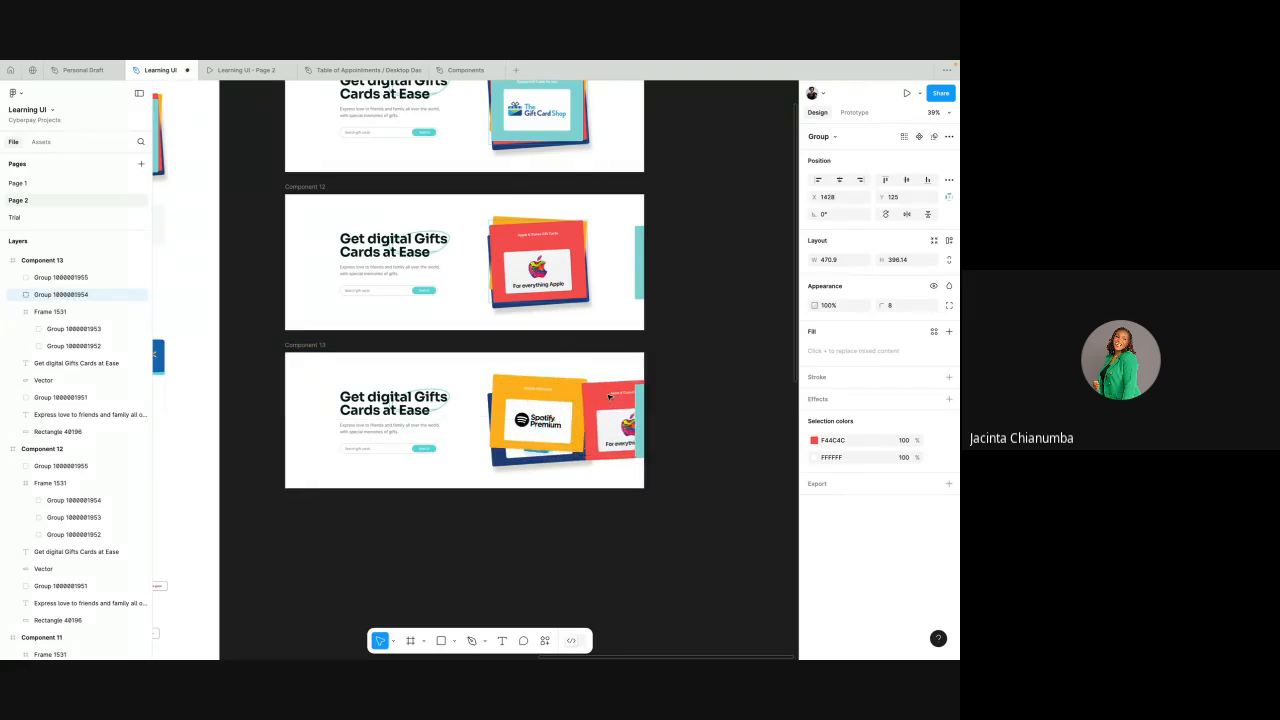
{"action": "key", "text": "shift+Right"}
{"action": "key", "text": "shift+Right"}
{"action": "key", "text": "shift+Right"}
{"action": "key", "text": "shift+Right"}
{"action": "key", "text": "shift+Right"}
{"action": "key", "text": "shift+Right"}
{"action": "key", "text": "shift+Right"}
{"action": "key", "text": "shift+Right"}
{"action": "key", "text": "shift+Right"}
{"action": "key", "text": "shift+Right"}
{"action": "key", "text": "shift+Right"}
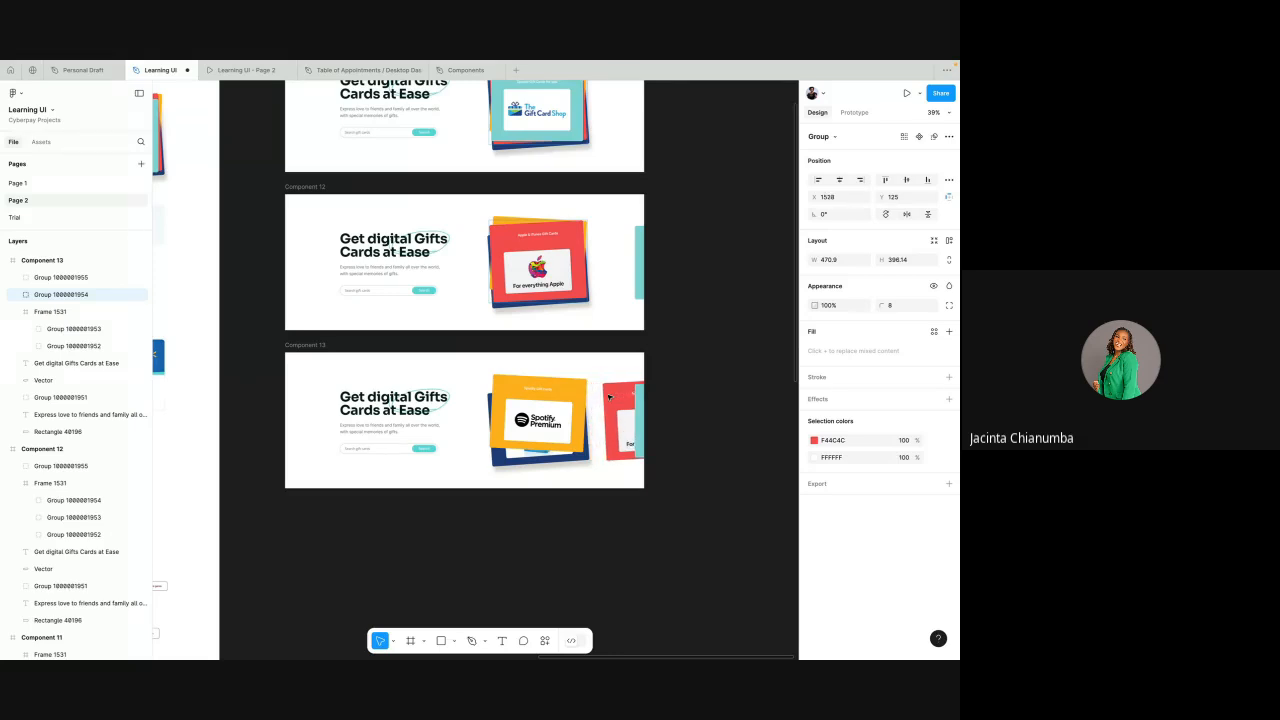
{"action": "key", "text": "shift+Right"}
{"action": "key", "text": "shift+Right"}
{"action": "key", "text": "shift+Right"}
{"action": "key", "text": "shift+Right"}
{"action": "key", "text": "shift+Right"}
{"action": "key", "text": "shift+Right"}
{"action": "key", "text": "shift+Right"}
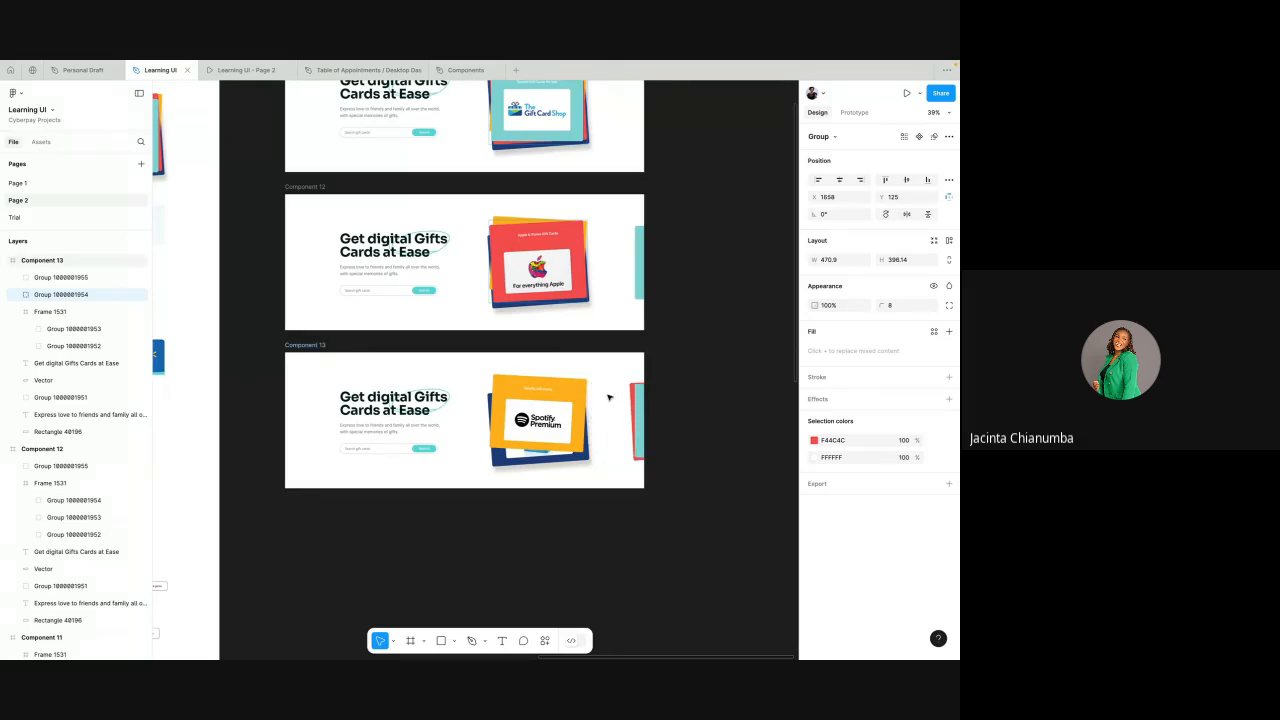
{"action": "key", "text": "shift+Right"}
{"action": "key", "text": "shift+Right"}
{"action": "key", "text": "shift+Right"}
- Duplicate the Component 13 frame directly below itself at X 5275, Y 2096
{"action": "scroll", "coordinate": [608, 397], "scroll_direction": "down", "scroll_amount": 3}
{"action": "scroll", "coordinate": [609, 397], "scroll_direction": "down", "scroll_amount": 1}
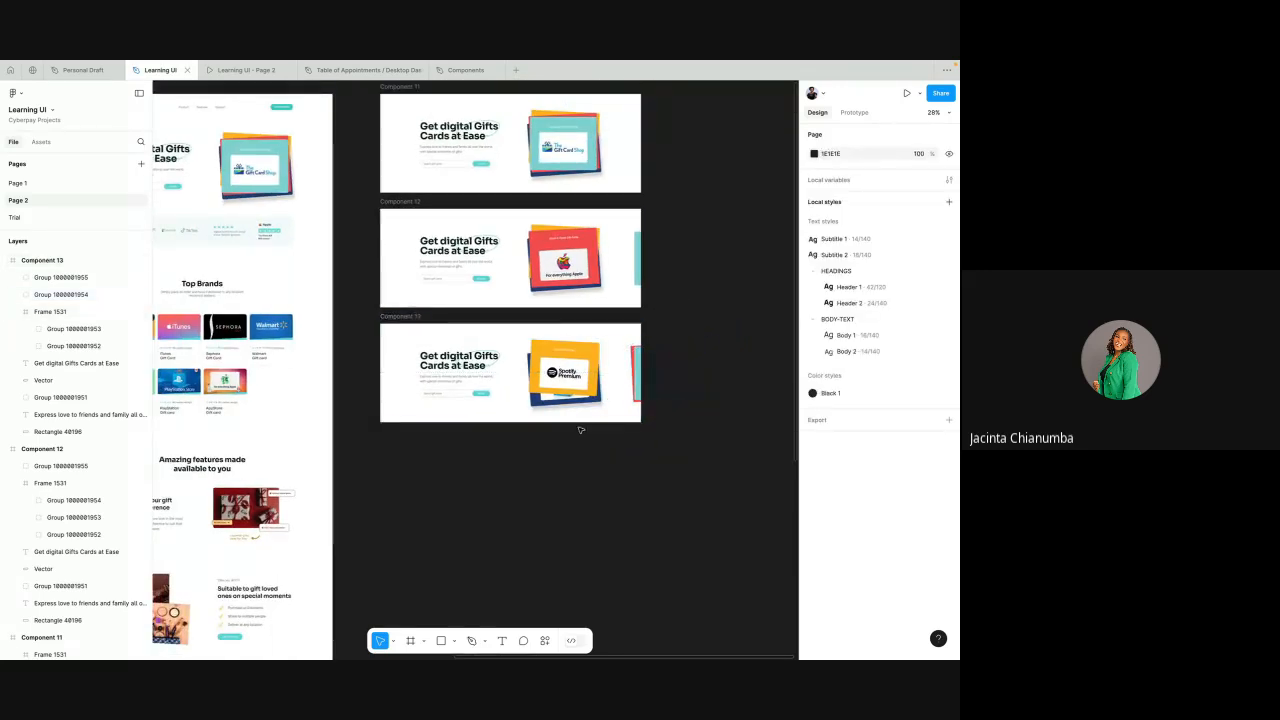
{"action": "left_click", "coordinate": [410, 316]}
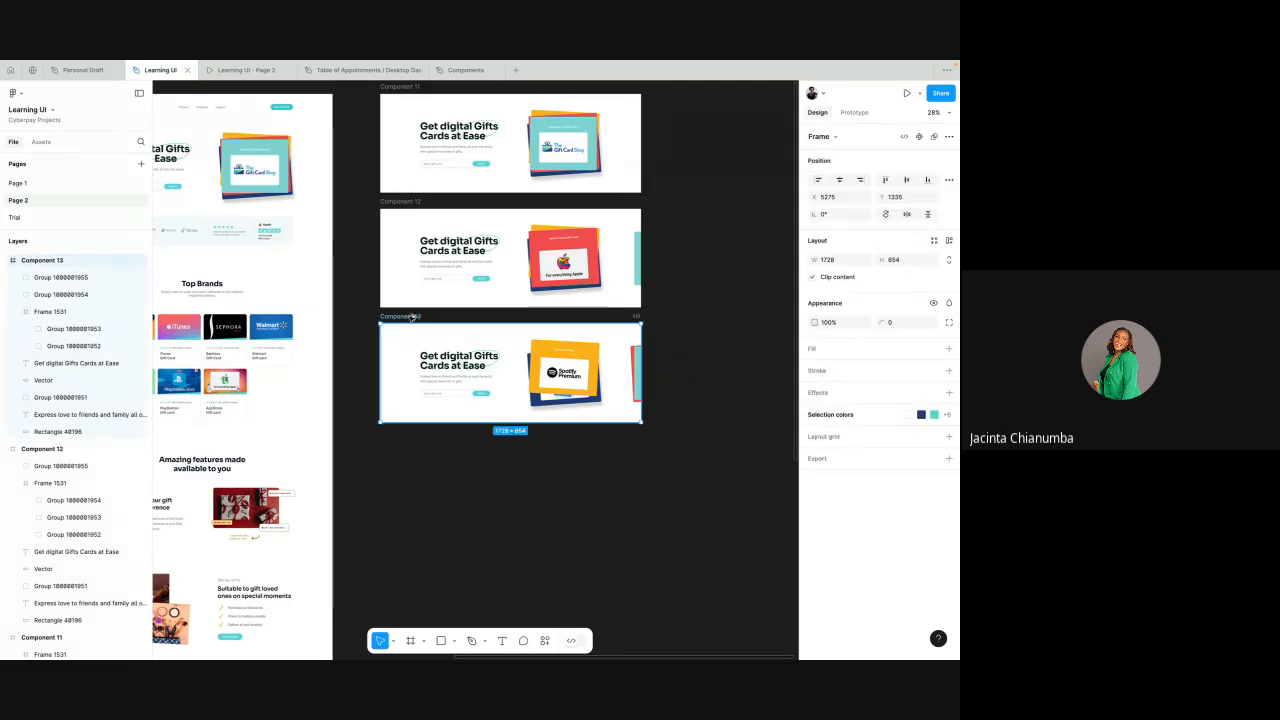
{"action": "left_click_drag", "start_coordinate": [411, 317], "coordinate": [413, 429]}
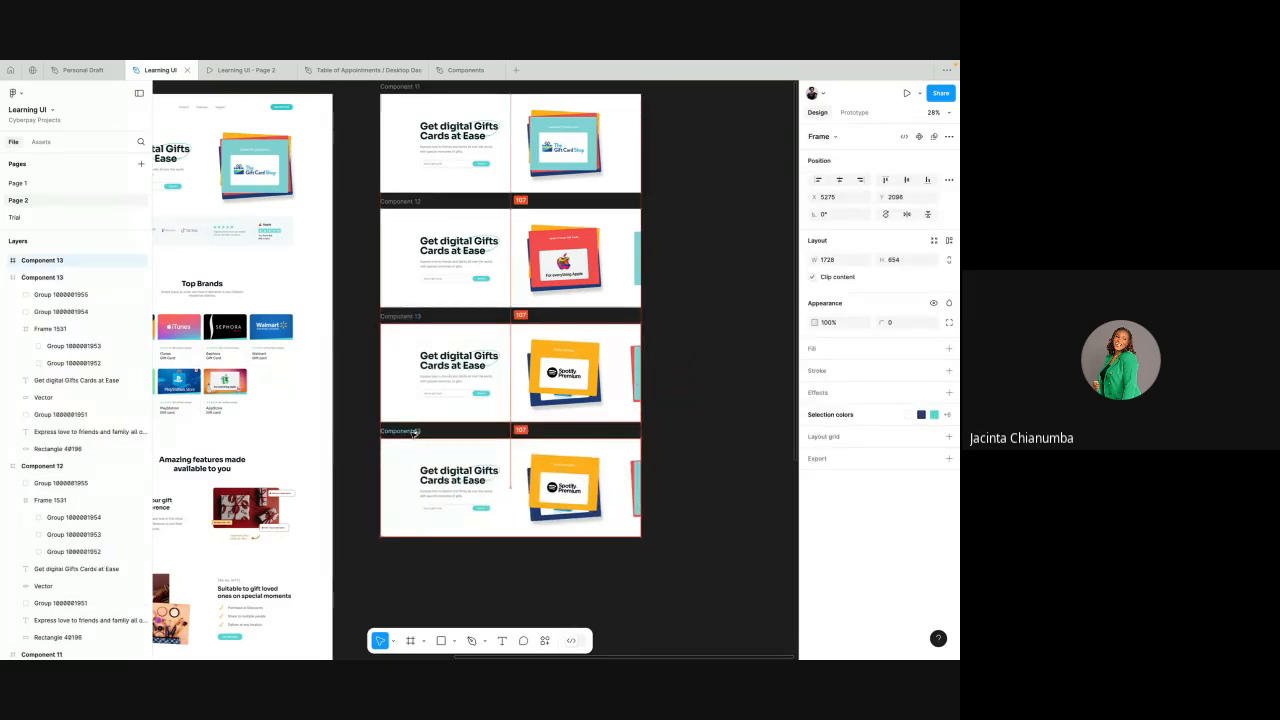
- Slide the yellow Spotify card out of the stack in Component 14 to X 1649, Y 105, leaving a sliver inside the frame's right edge
{"action": "left_click", "coordinate": [583, 486]}
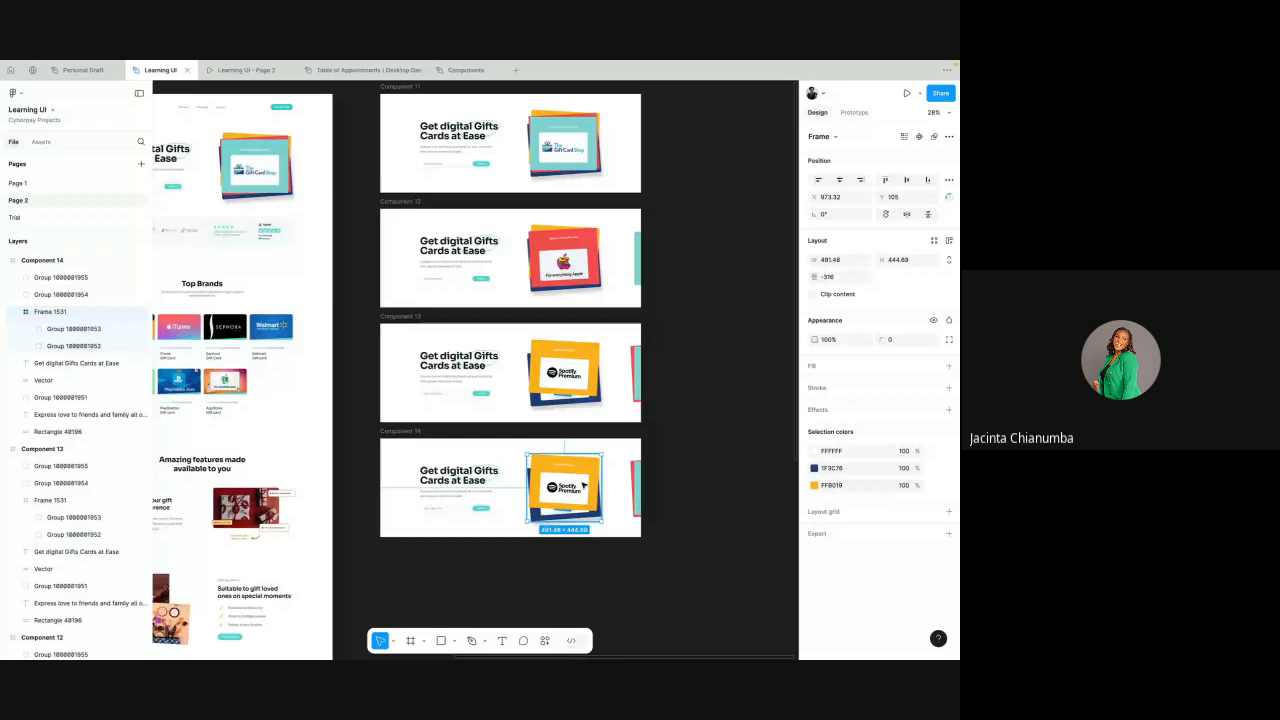
{"action": "double_click", "coordinate": [583, 486]}
{"action": "left_click_drag", "start_coordinate": [583, 486], "coordinate": [624, 487]}
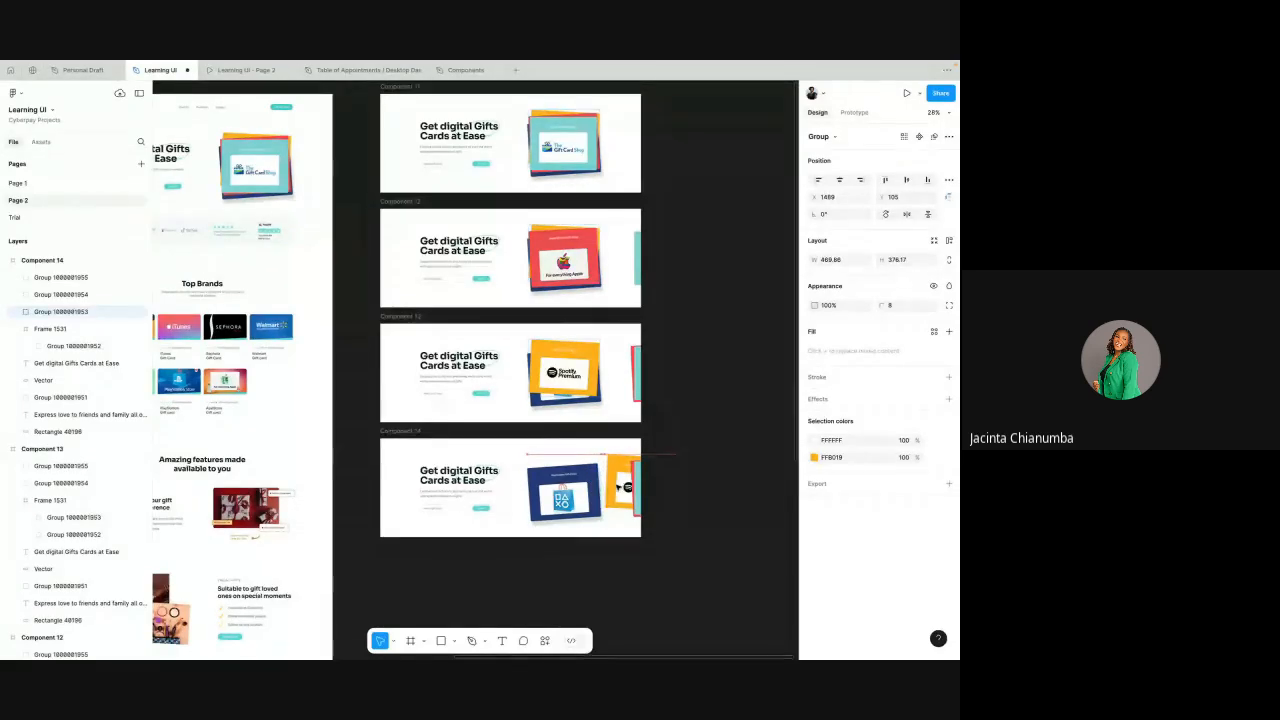
{"action": "key", "text": "shift+Right"}
{"action": "key", "text": "shift+Right"}
{"action": "key", "text": "shift+Right"}
{"action": "key", "text": "shift+Right"}
{"action": "key", "text": "shift+Right"}
{"action": "key", "text": "shift+Right"}
{"action": "key", "text": "shift+Right"}
{"action": "key", "text": "shift+Right"}
{"action": "key", "text": "shift+Right"}
{"action": "key", "text": "shift+Right"}
{"action": "key", "text": "shift+Right"}
{"action": "key", "text": "shift+Right"}
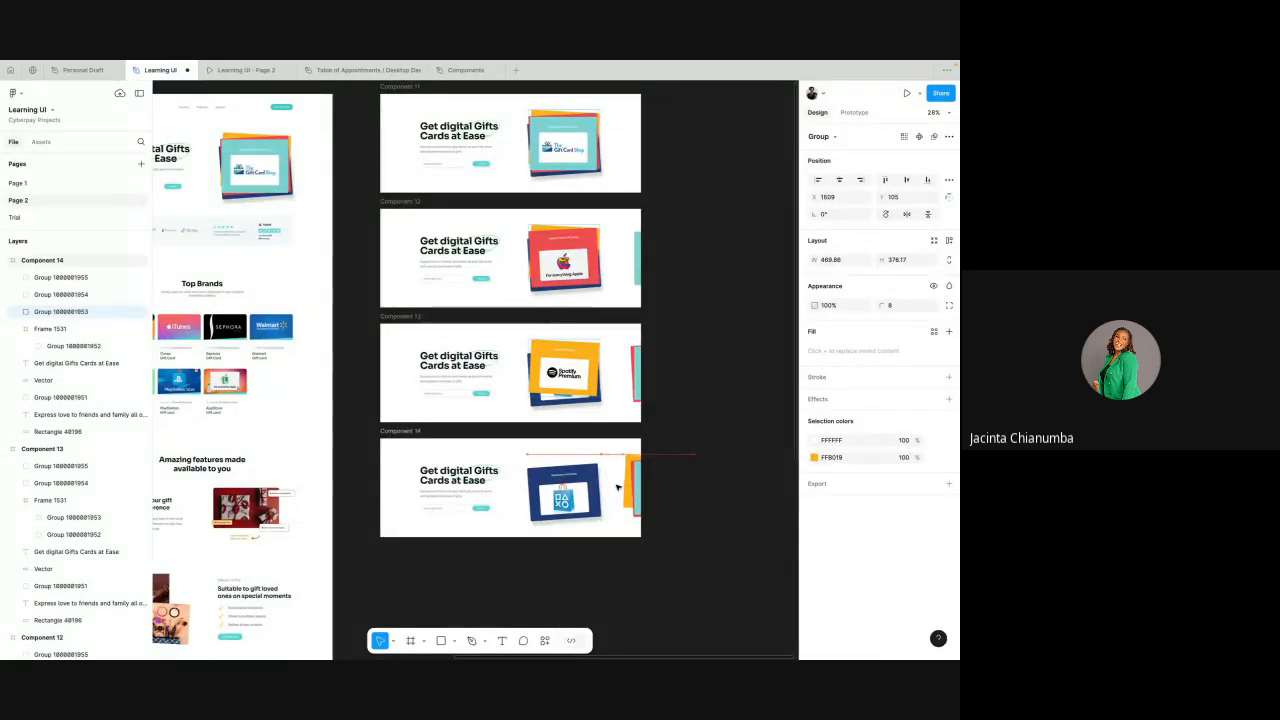
{"action": "key", "text": "shift+Right"}
{"action": "key", "text": "shift+Right"}
{"action": "key", "text": "shift+Right"}
{"action": "key", "text": "shift+Right"}
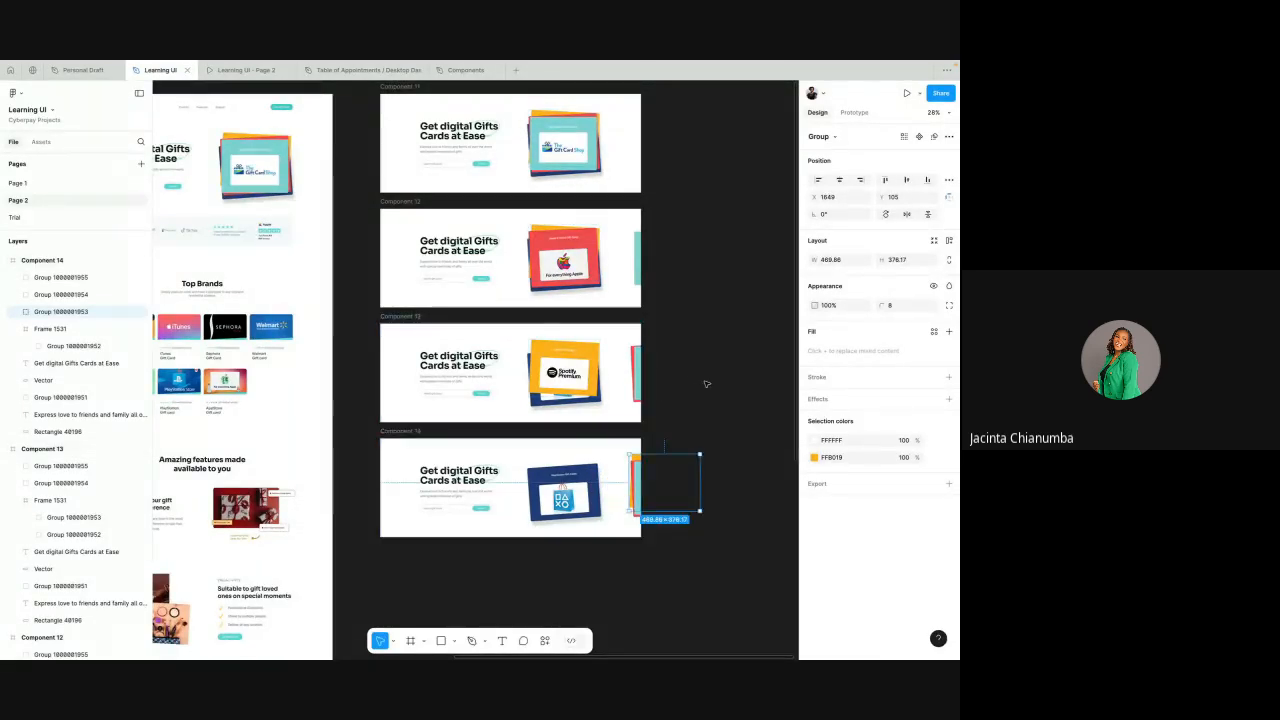
{"action": "left_click", "coordinate": [706, 383]}
{"action": "scroll", "coordinate": [706, 381], "scroll_direction": "up", "scroll_amount": 2}
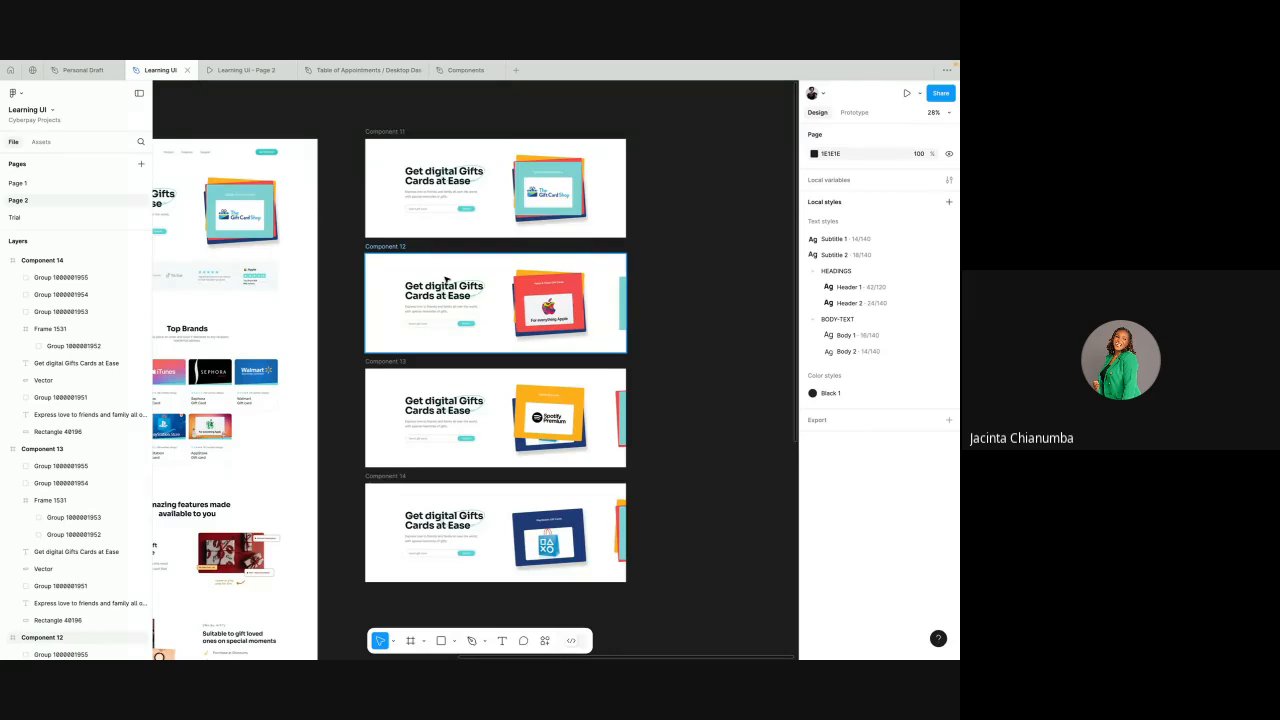
- Rename the four stacked hero frames from top to bottom as Card 1, Card 2, Card 3 and Card 4
{"action": "left_click", "coordinate": [399, 441]}
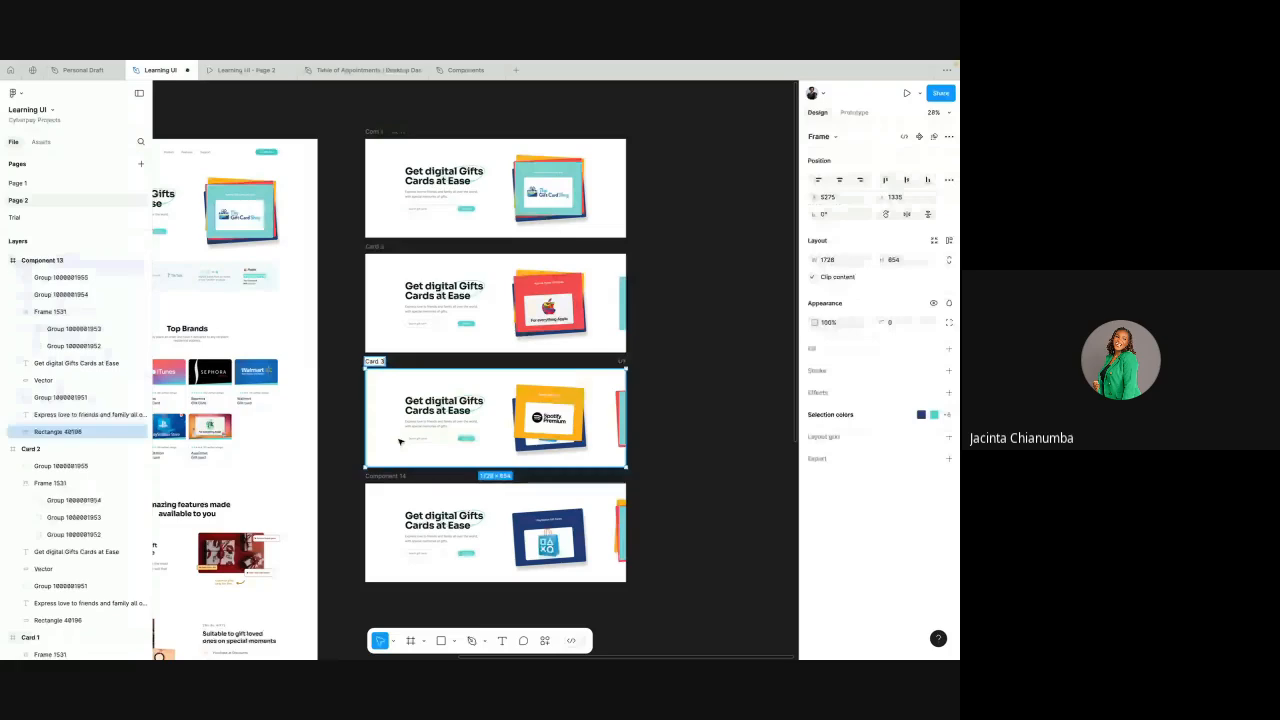
{"action": "key", "text": "ctrl+z"}
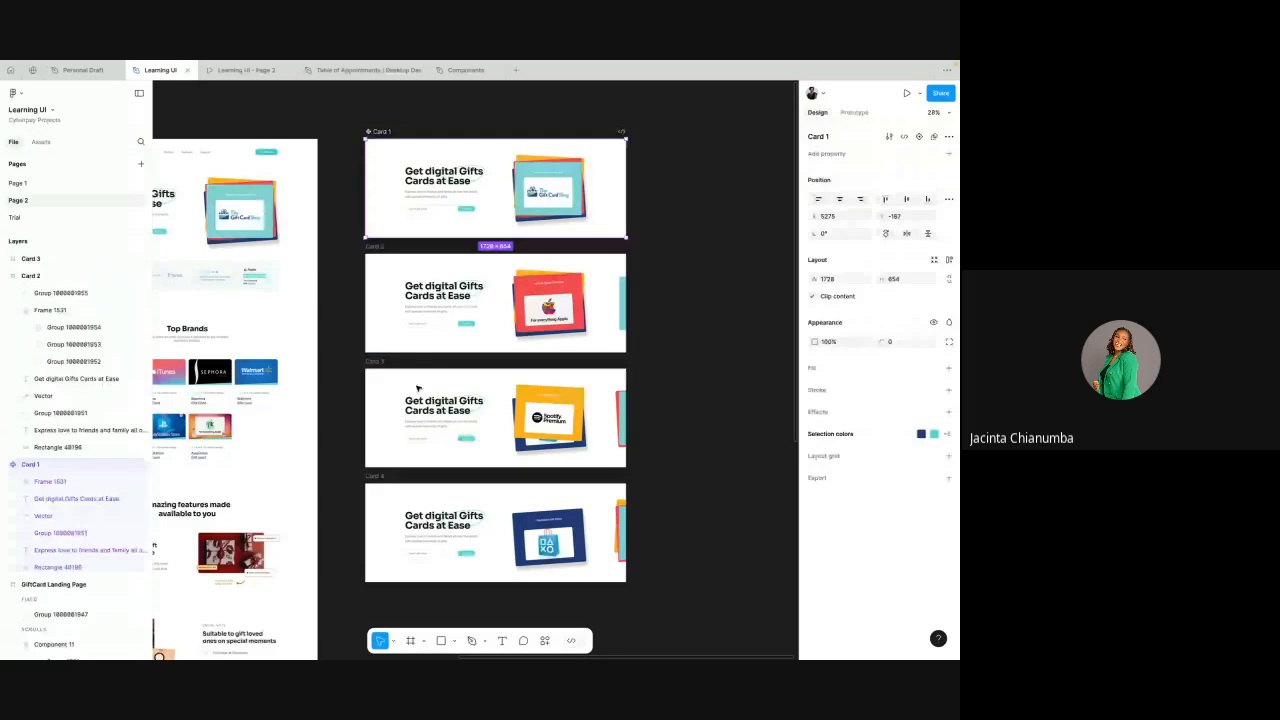
- Try converting the Card frames into components, and undo the conversion on all four
{"action": "left_click", "coordinate": [949, 136]}
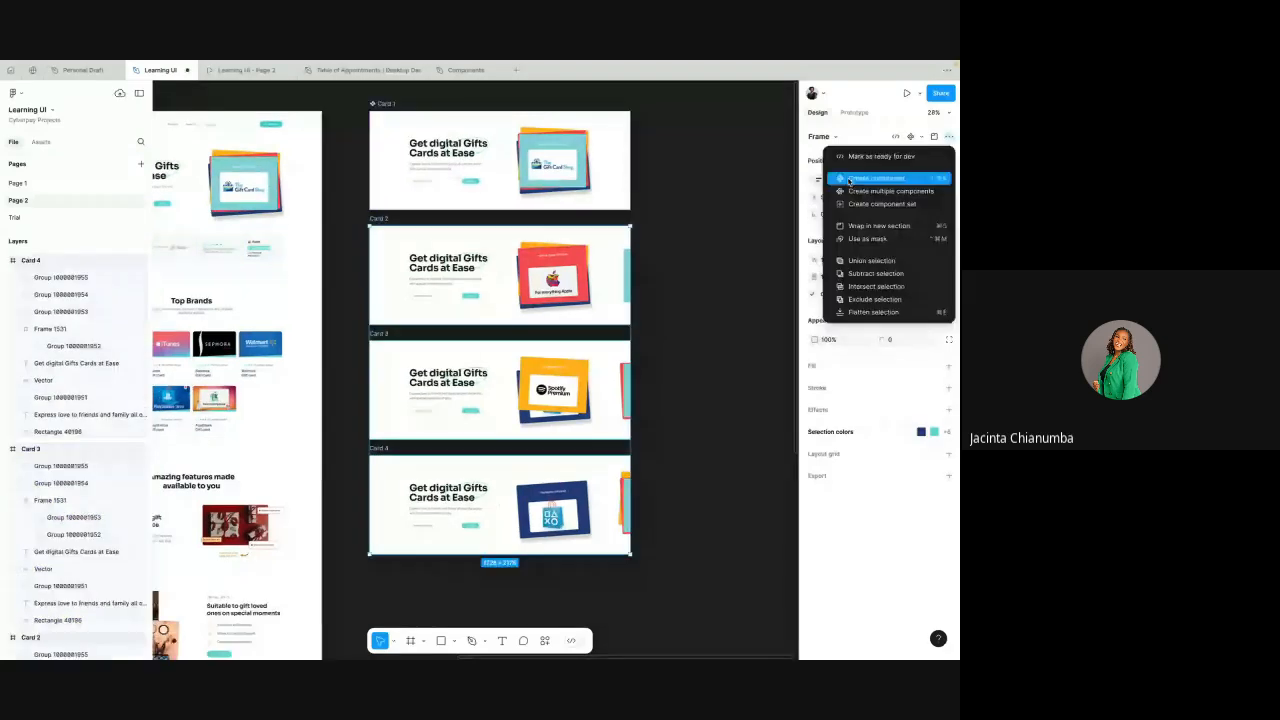
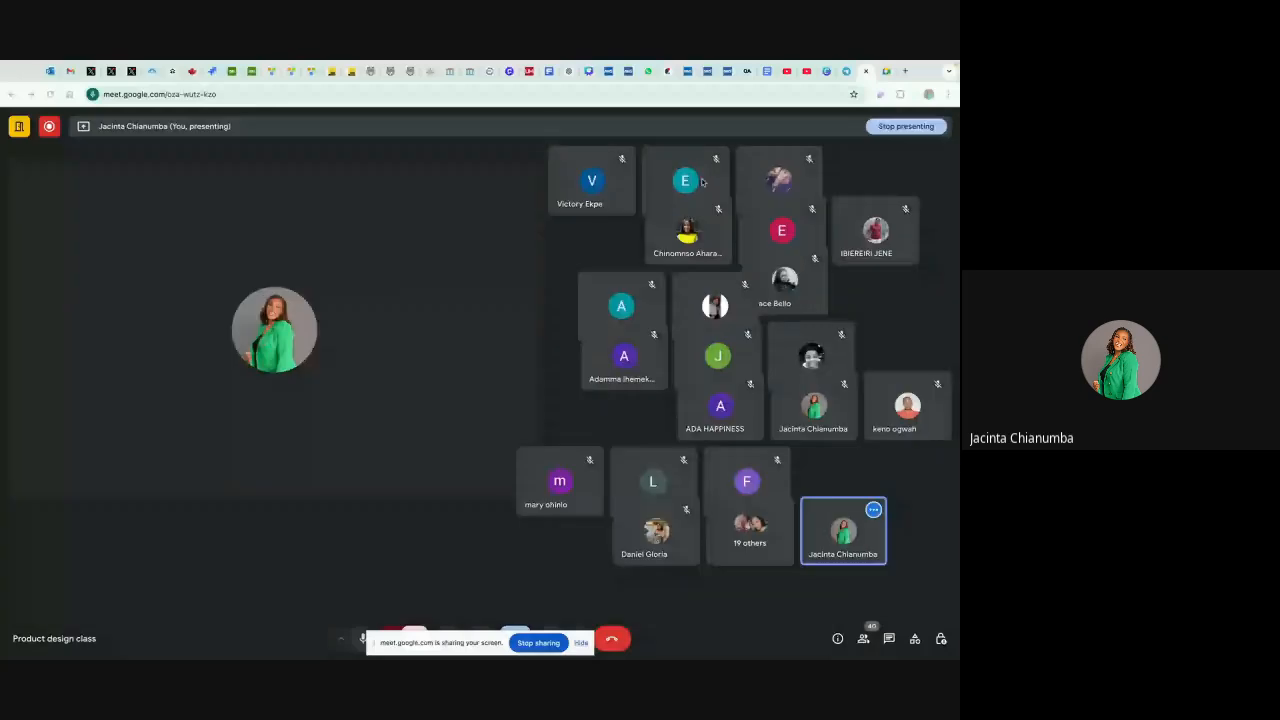
{"action": "key", "text": "ctrl+Left"}
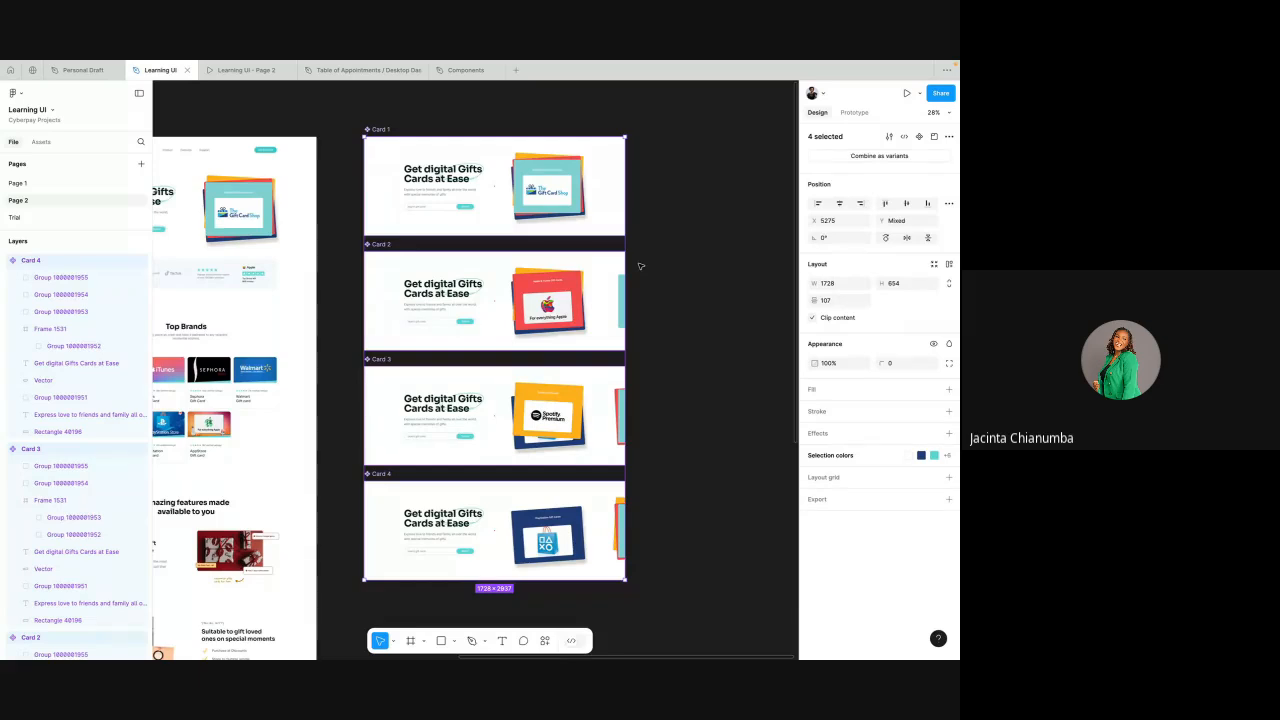
{"action": "key", "text": "super+z"}
{"action": "key", "text": "super+z"}
{"action": "key", "text": "super+z"}
{"action": "key", "text": "super+z"}
{"action": "key", "text": "super+z"}
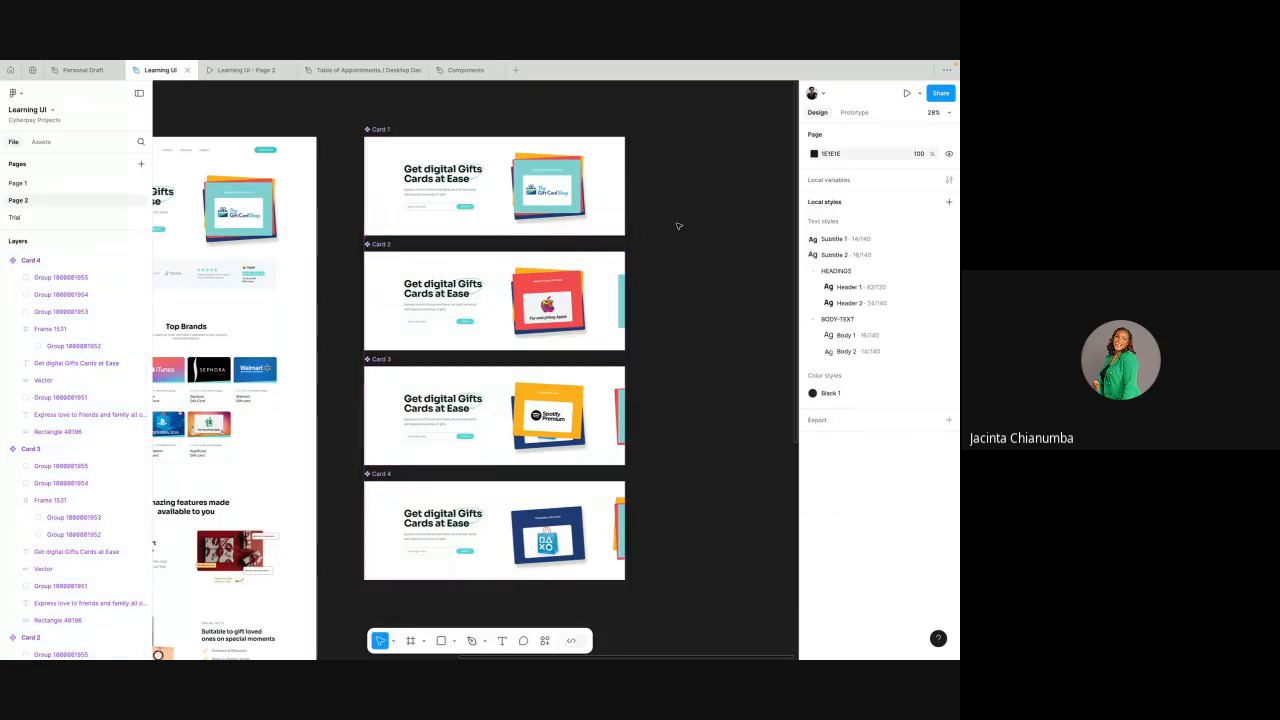
{"action": "key", "text": "super+z"}
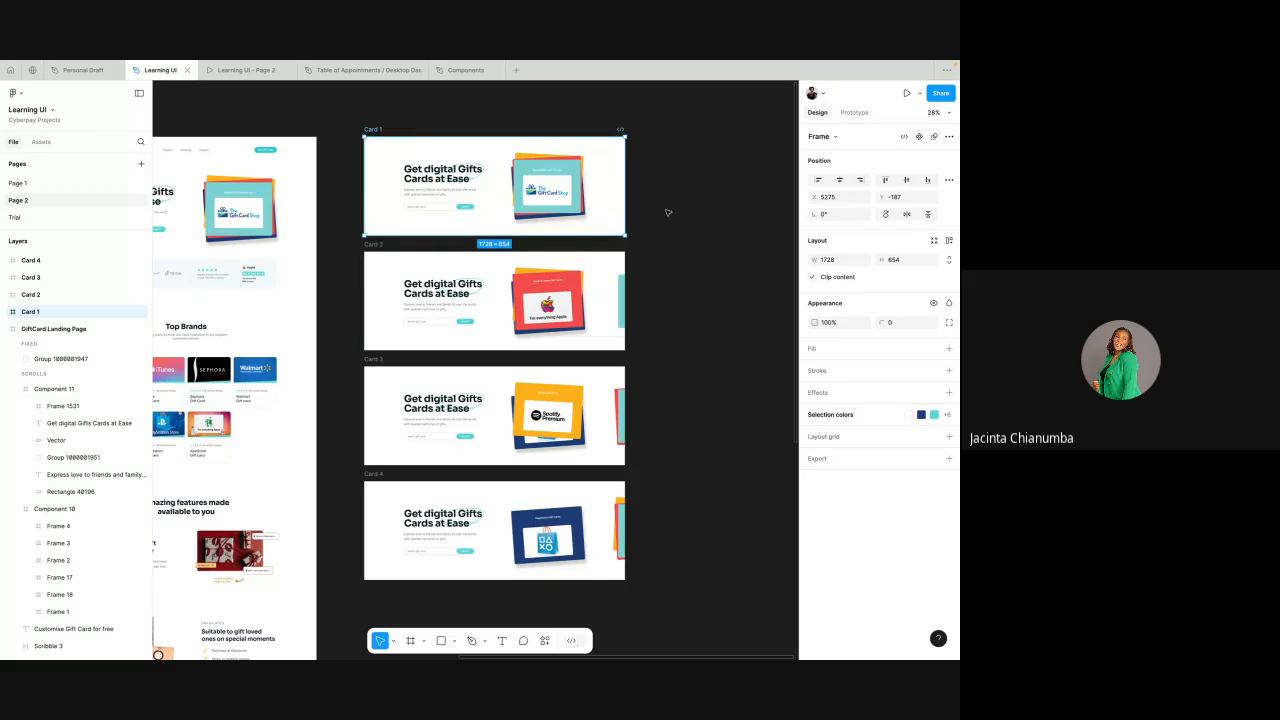
{"action": "left_click", "coordinate": [668, 212]}
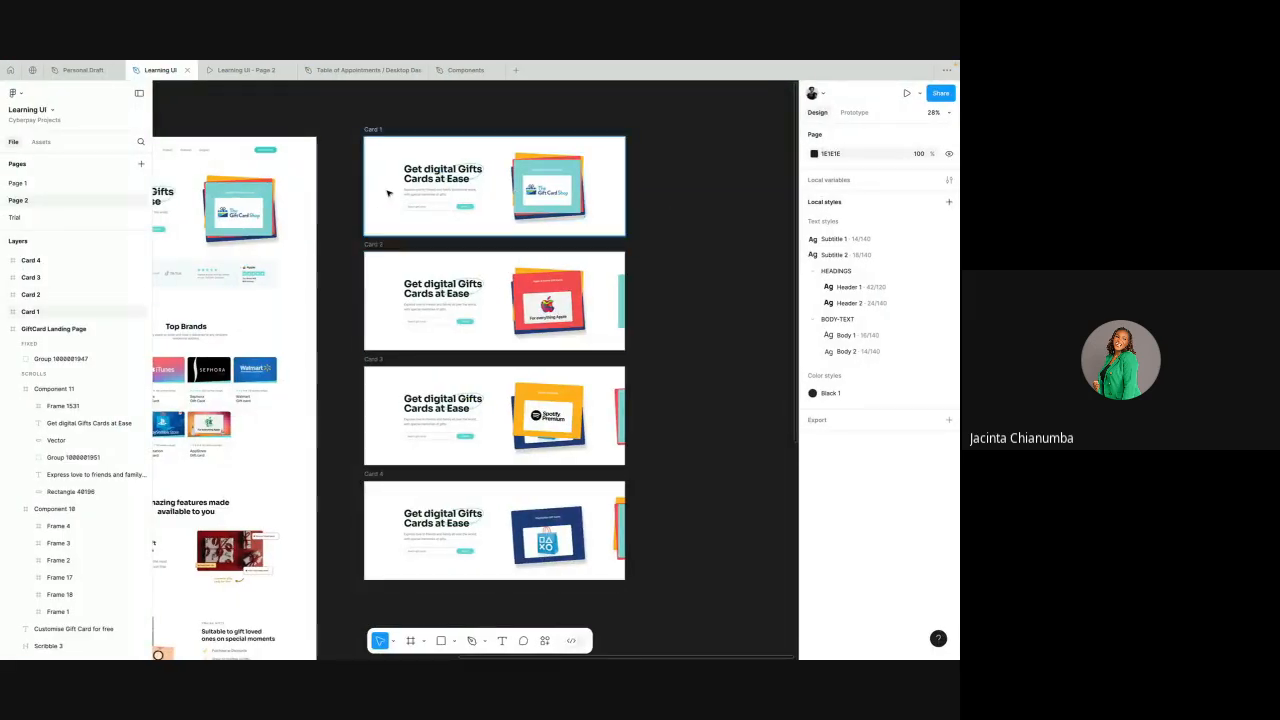
- Examine the Card 1 to Card 4 frames in order, comparing which gift card tops the stack and which cards have slid out
{"action": "scroll", "coordinate": [388, 170], "scroll_direction": "left", "scroll_amount": 2}
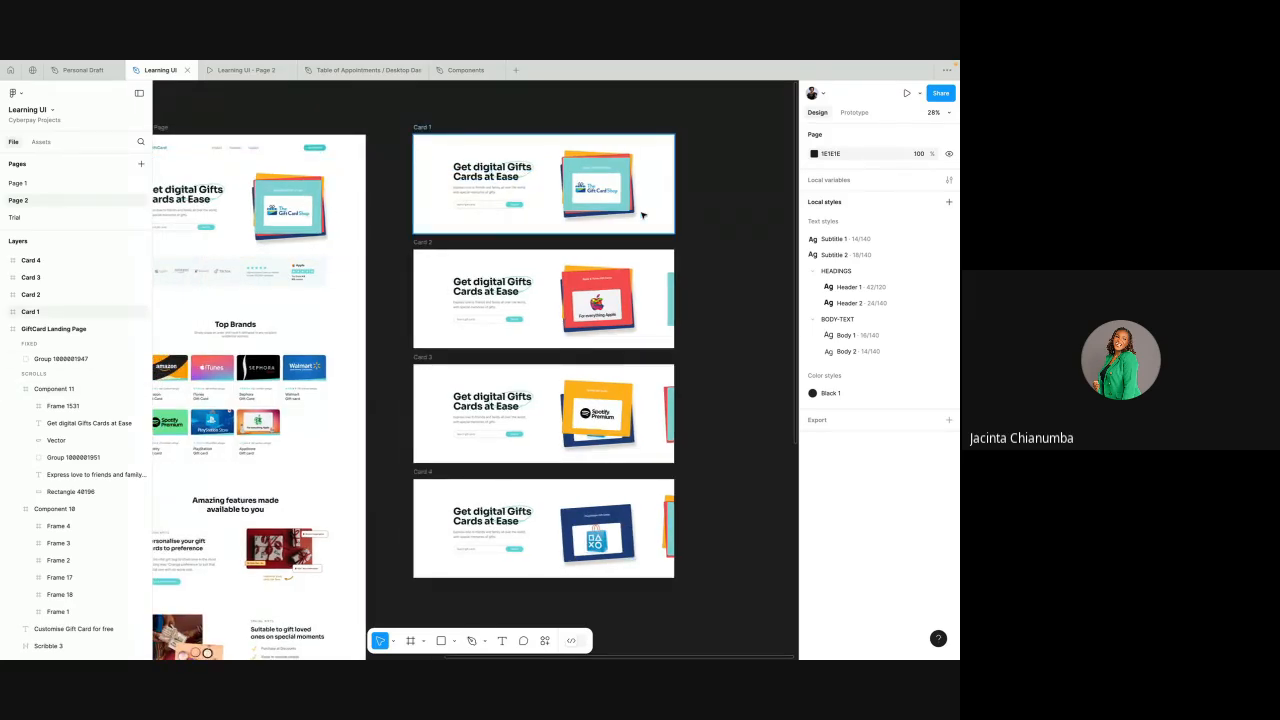
{"action": "scroll", "coordinate": [642, 215], "scroll_direction": "up", "scroll_amount": 5}
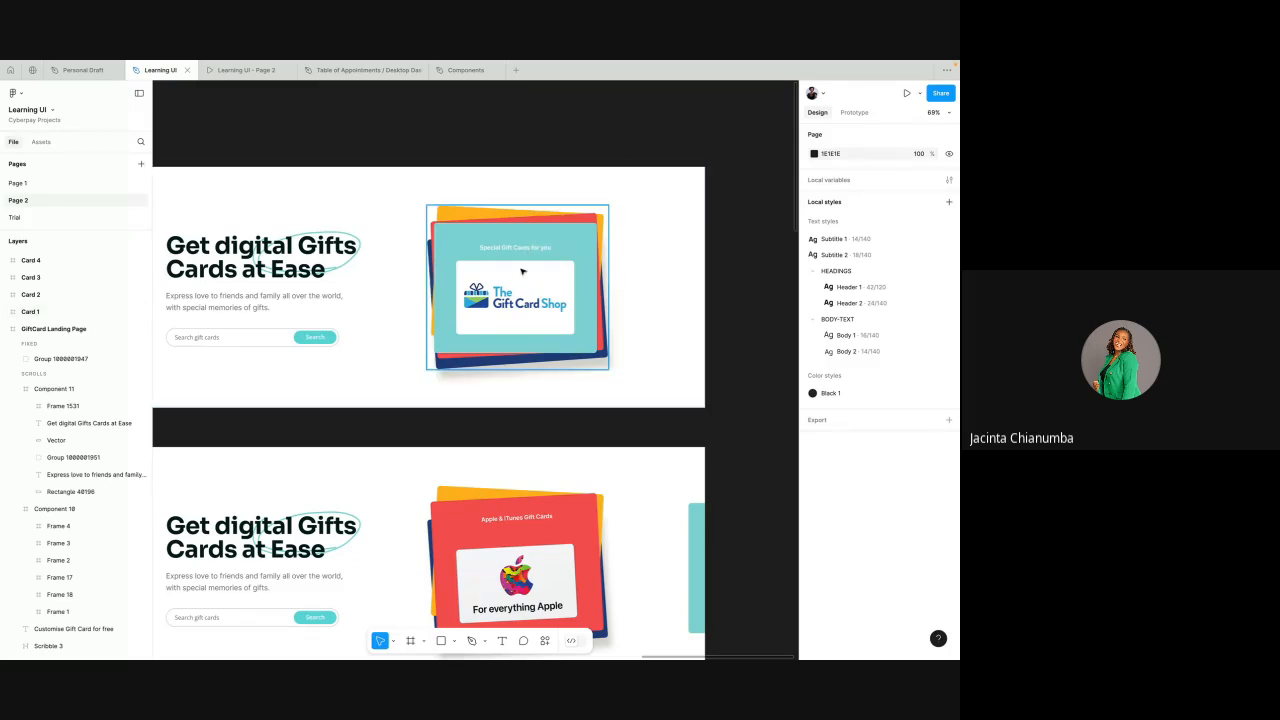
{"action": "scroll", "coordinate": [521, 270], "scroll_direction": "down", "scroll_amount": 4}
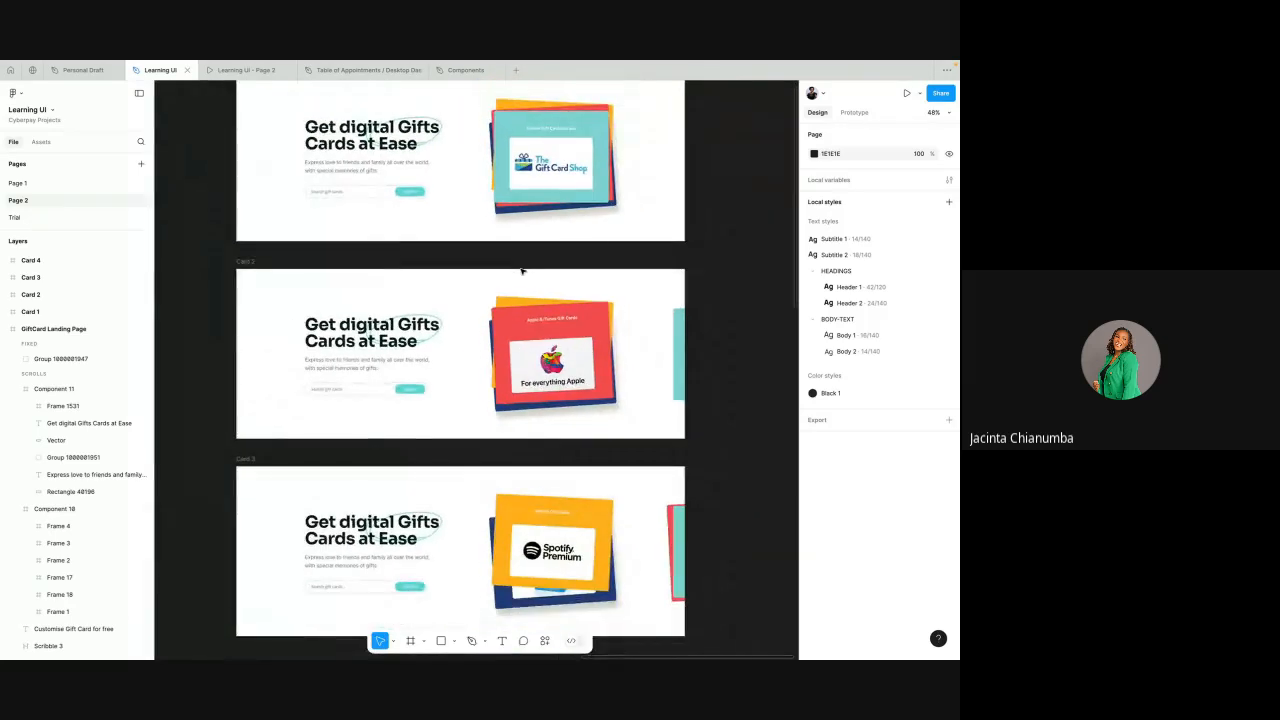
{"action": "scroll", "coordinate": [521, 270], "scroll_direction": "up", "scroll_amount": 1}
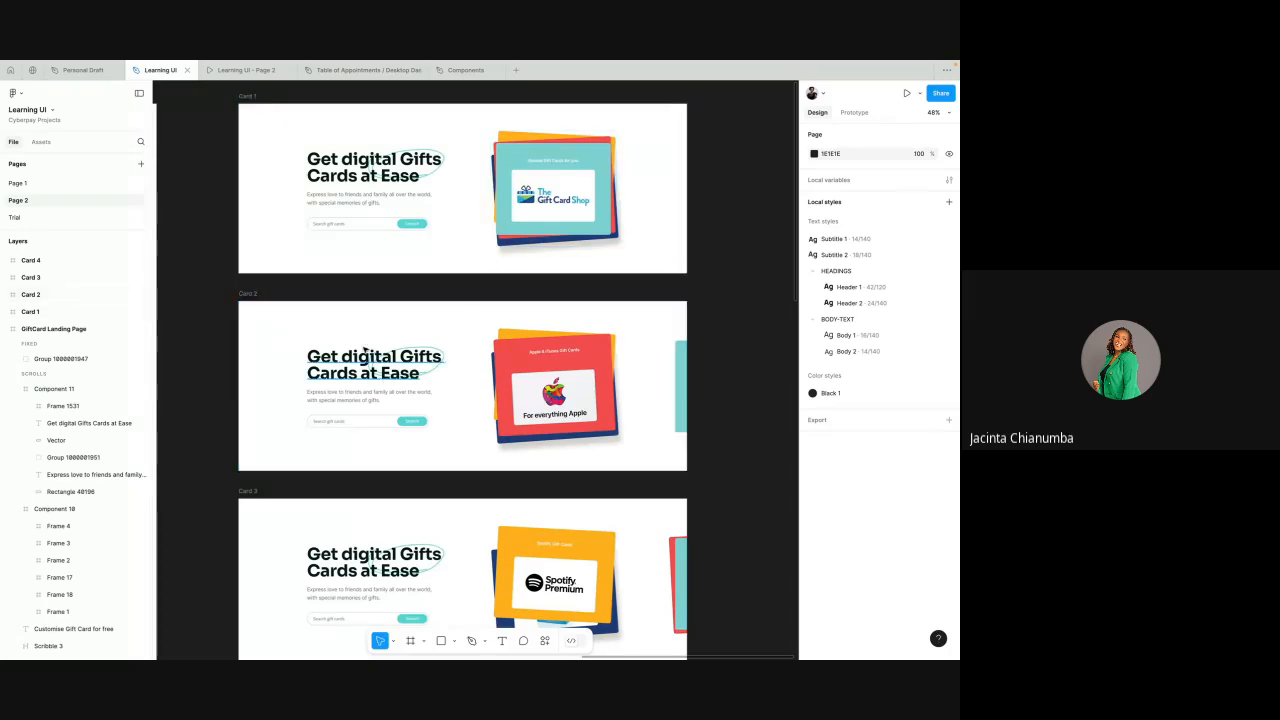
{"action": "scroll", "coordinate": [428, 204], "scroll_direction": "up", "scroll_amount": 1}
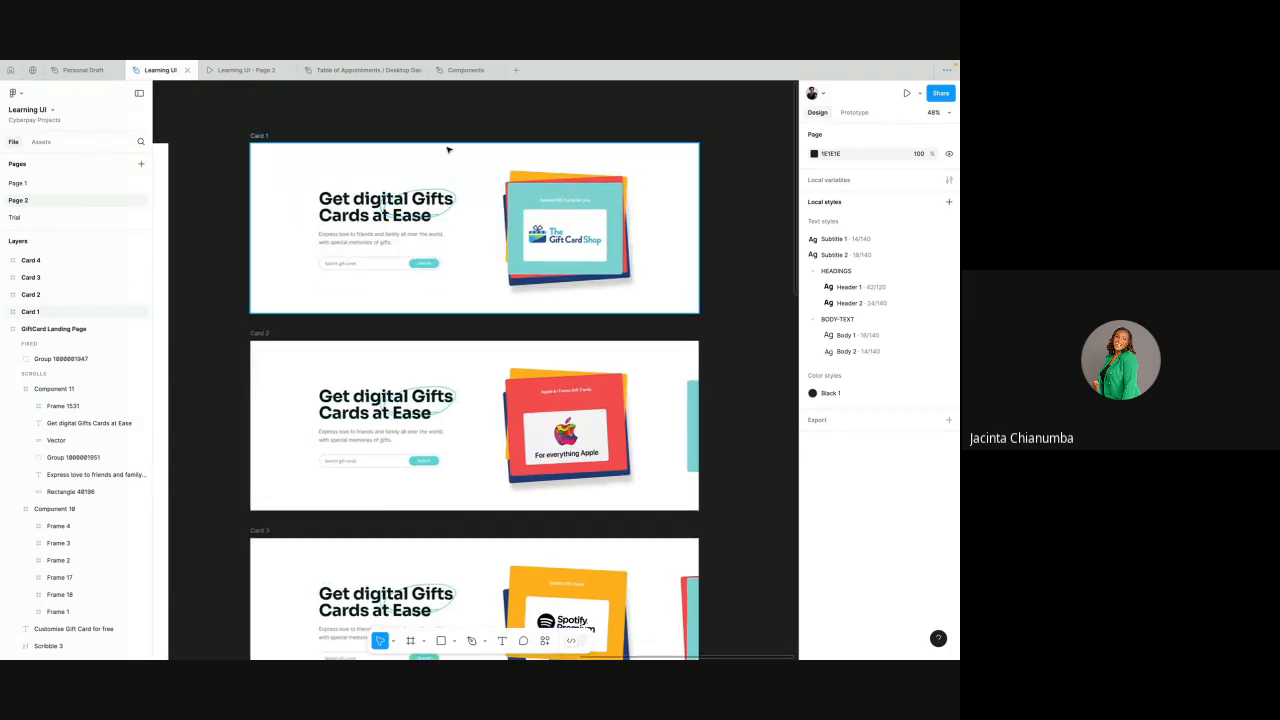
{"action": "left_click", "coordinate": [260, 136]}
{"action": "scroll", "coordinate": [563, 267], "scroll_direction": "down", "scroll_amount": 3}
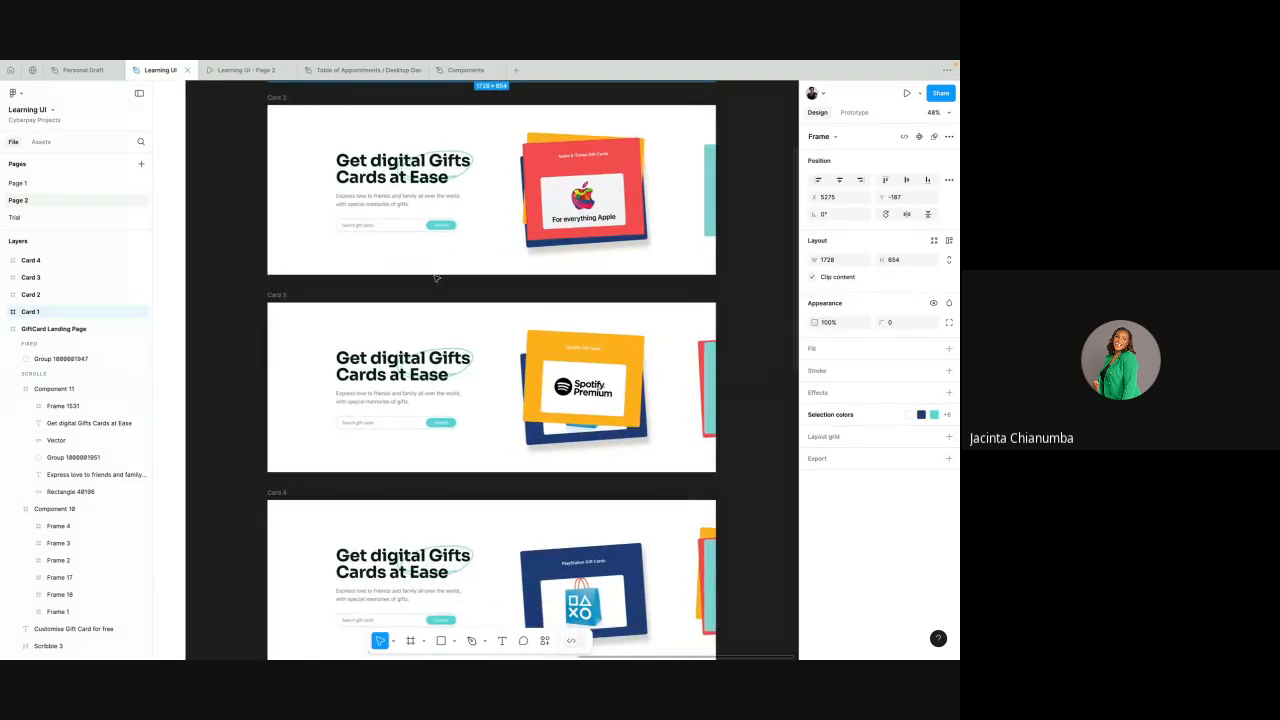
{"action": "scroll", "coordinate": [563, 267], "scroll_direction": "up", "scroll_amount": 2}
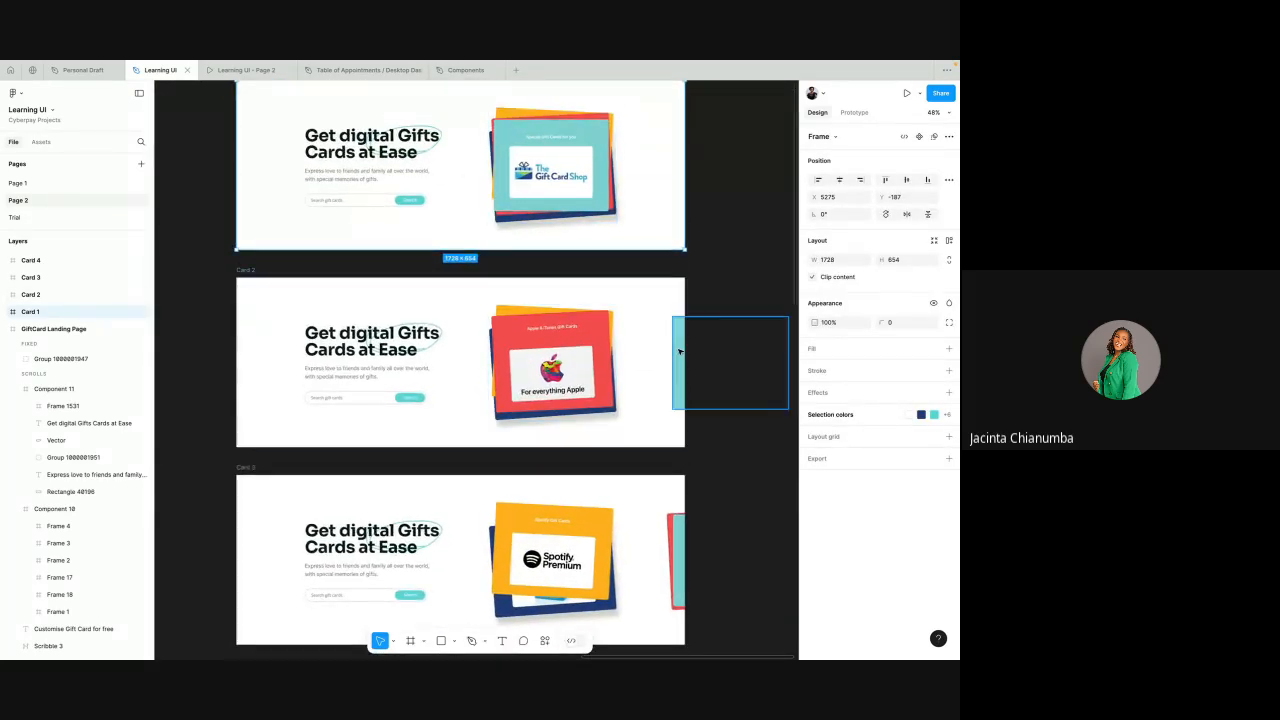
{"action": "scroll", "coordinate": [682, 354], "scroll_direction": "down", "scroll_amount": 5}
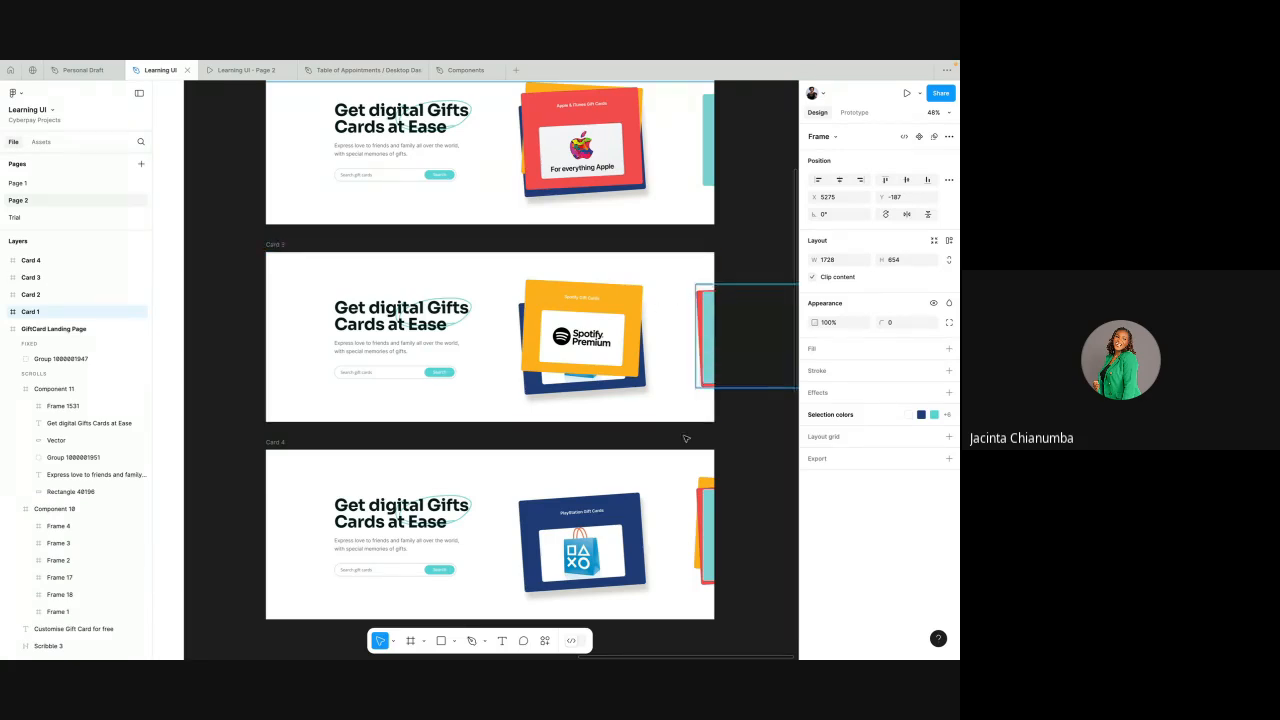
{"action": "scroll", "coordinate": [685, 480], "scroll_direction": "down", "scroll_amount": 3}
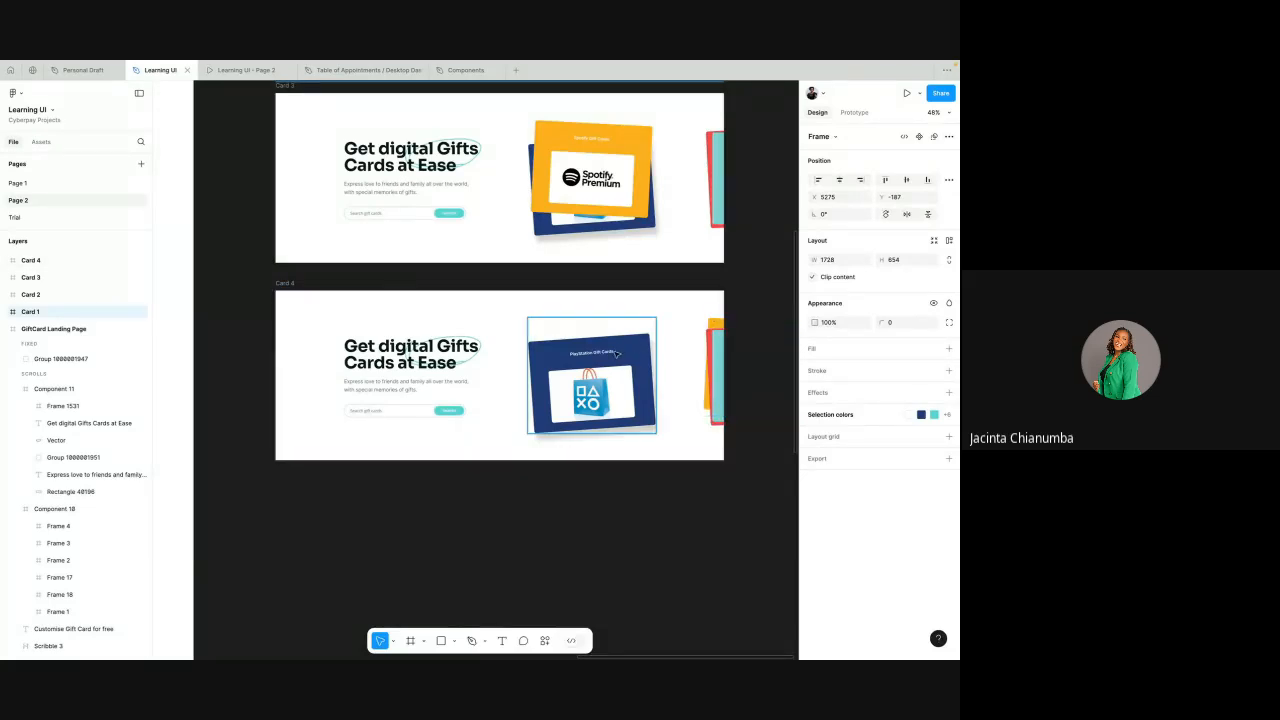
{"action": "scroll", "coordinate": [617, 354], "scroll_direction": "up", "scroll_amount": 5}
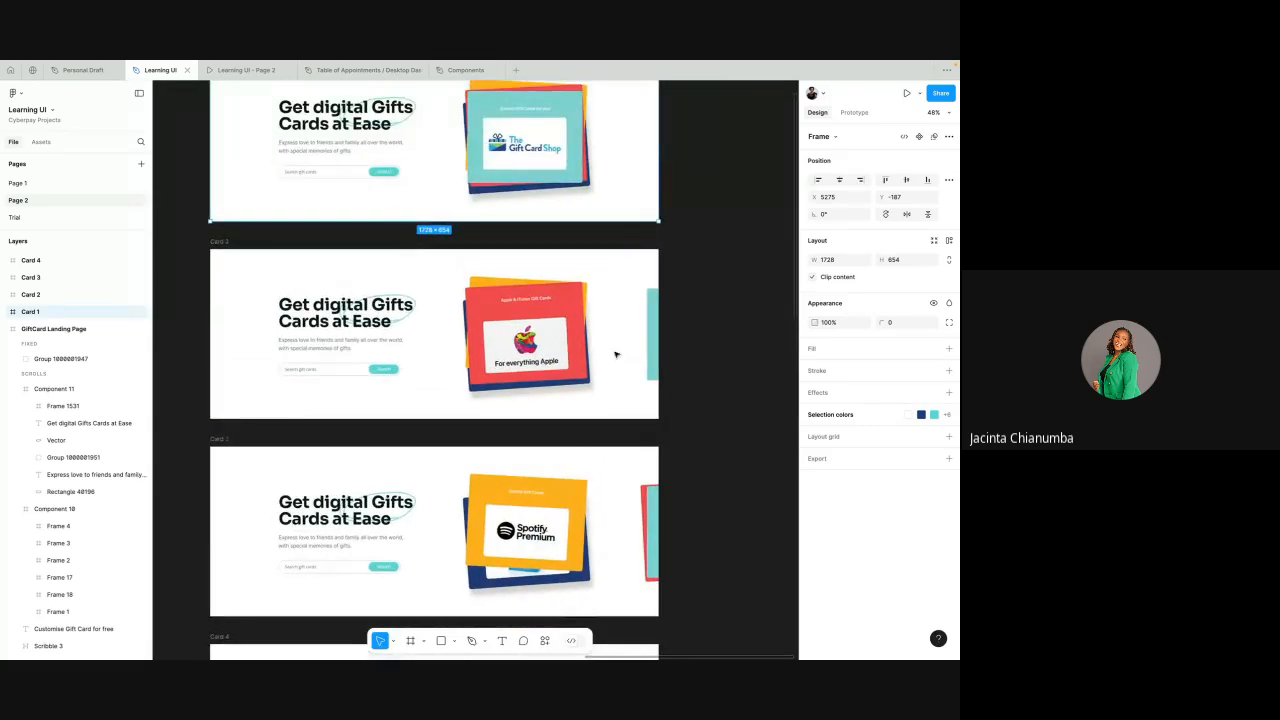
{"action": "scroll", "coordinate": [615, 354], "scroll_direction": "up", "scroll_amount": 2}
{"action": "left_click", "coordinate": [729, 263]}
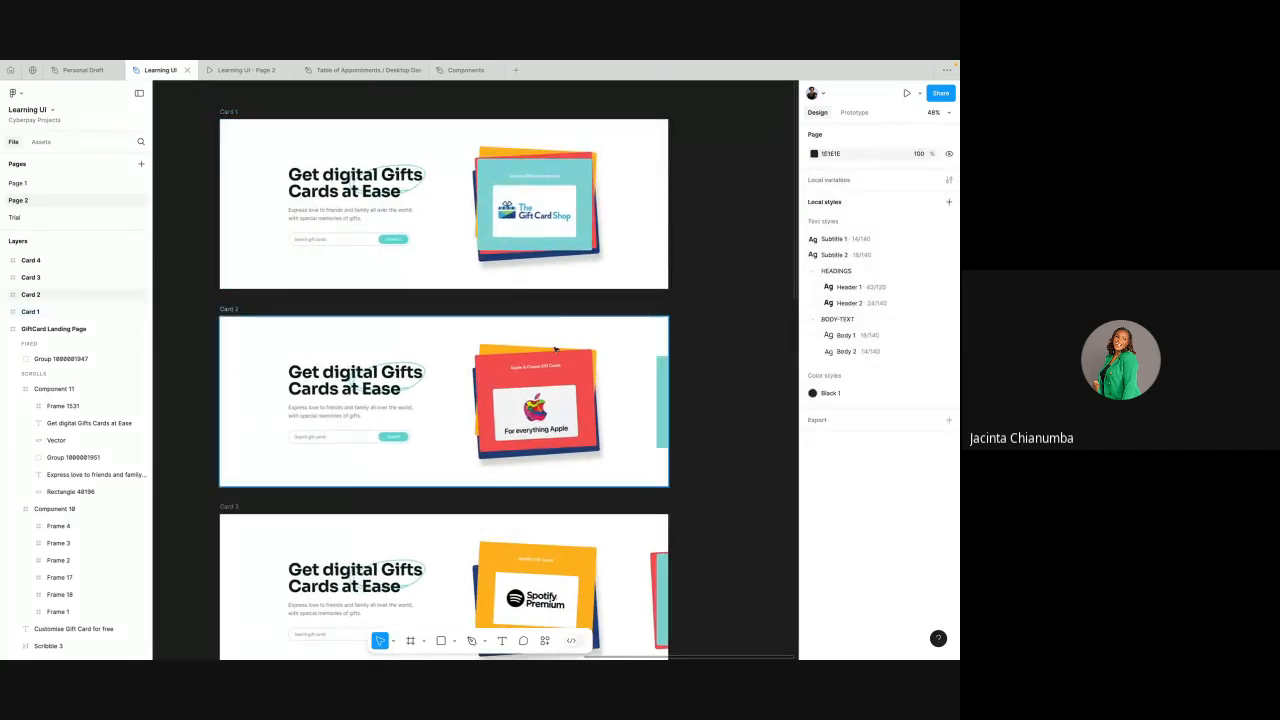
{"action": "scroll", "coordinate": [427, 167], "scroll_direction": "up", "scroll_amount": 1}
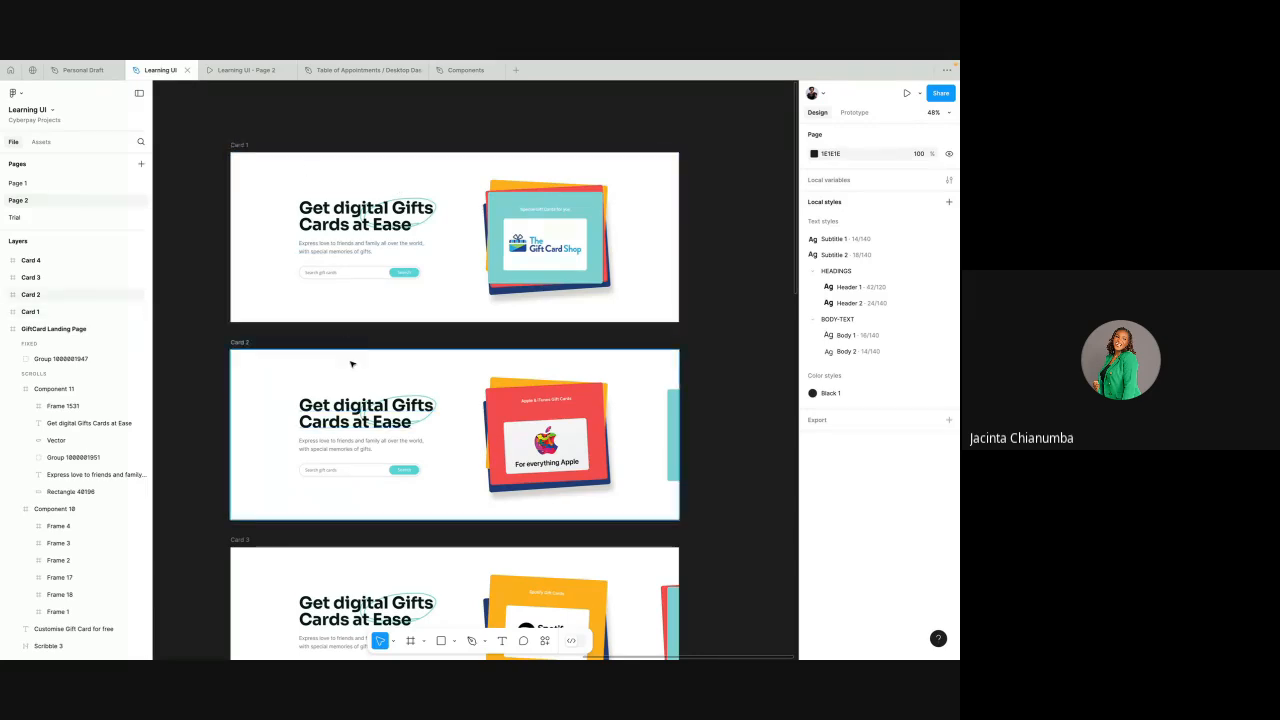
{"action": "scroll", "coordinate": [351, 363], "scroll_direction": "down", "scroll_amount": 5}
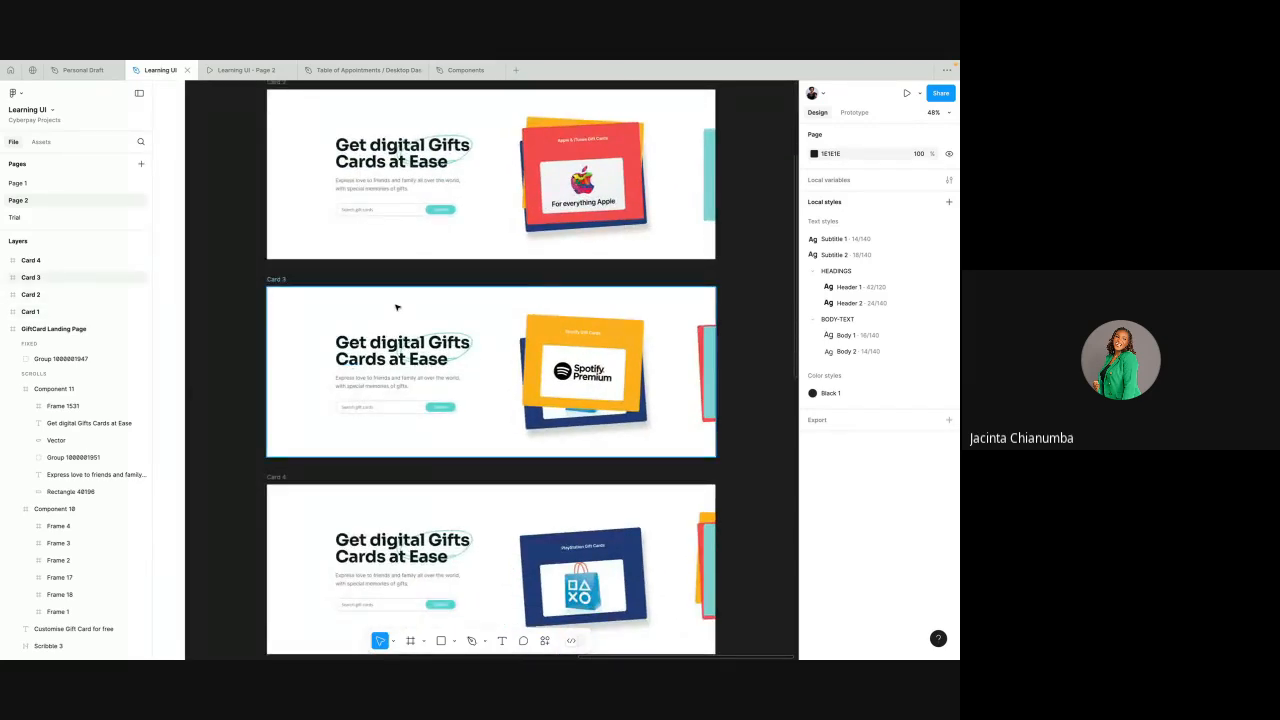
{"action": "scroll", "coordinate": [398, 310], "scroll_direction": "down", "scroll_amount": 5}
{"action": "scroll", "coordinate": [388, 338], "scroll_direction": "up", "scroll_amount": 3}
{"action": "scroll", "coordinate": [388, 338], "scroll_direction": "up", "scroll_amount": 8}
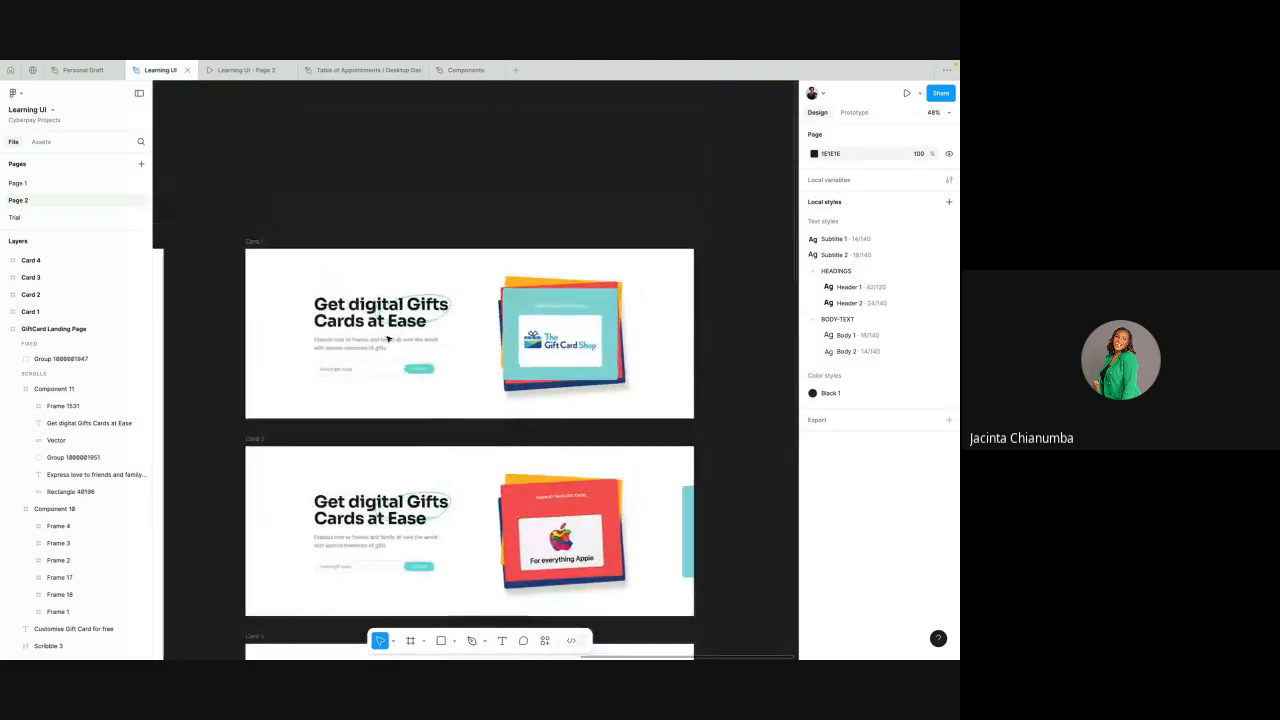
- Preview the GiftCard Landing Page frame as a prototype, and return to the Learning UI design file
{"action": "scroll", "coordinate": [468, 258], "scroll_direction": "down", "scroll_amount": 2}
{"action": "scroll", "coordinate": [467, 258], "scroll_direction": "left", "scroll_amount": 8}
{"action": "scroll", "coordinate": [468, 258], "scroll_direction": "left", "scroll_amount": 2}
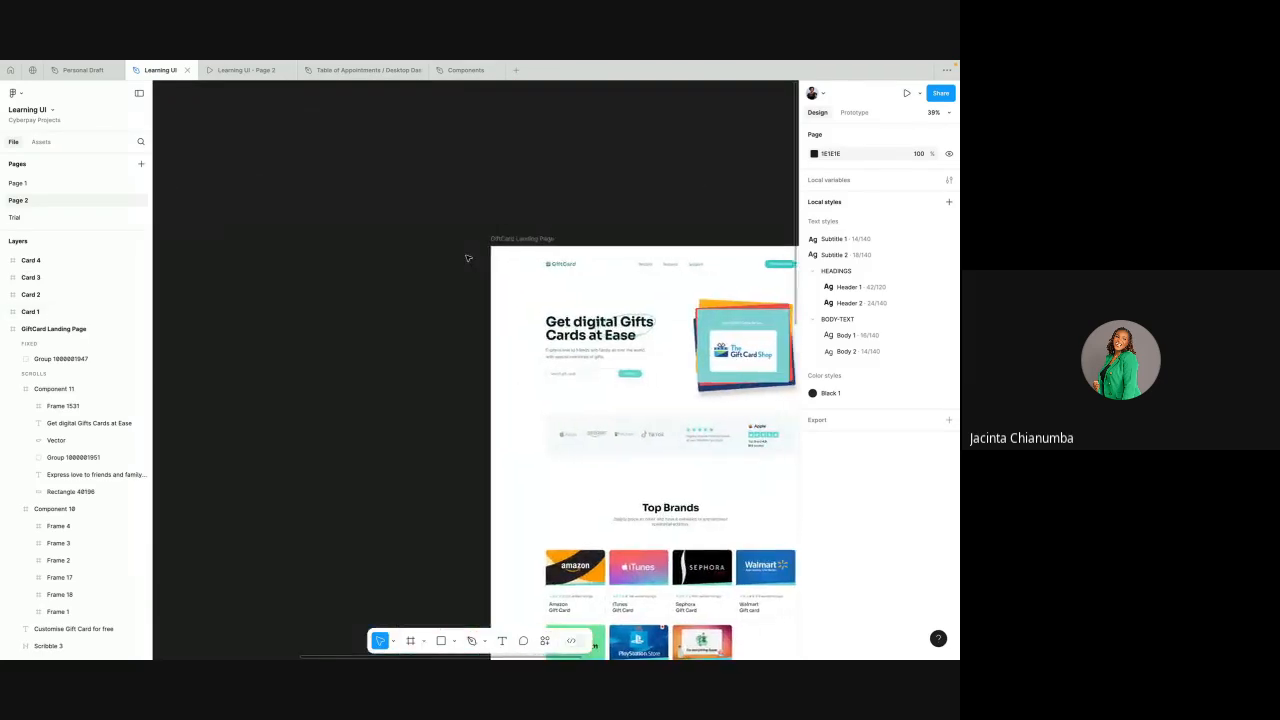
{"action": "scroll", "coordinate": [440, 240], "scroll_direction": "right", "scroll_amount": 3}
{"action": "left_click", "coordinate": [396, 234]}
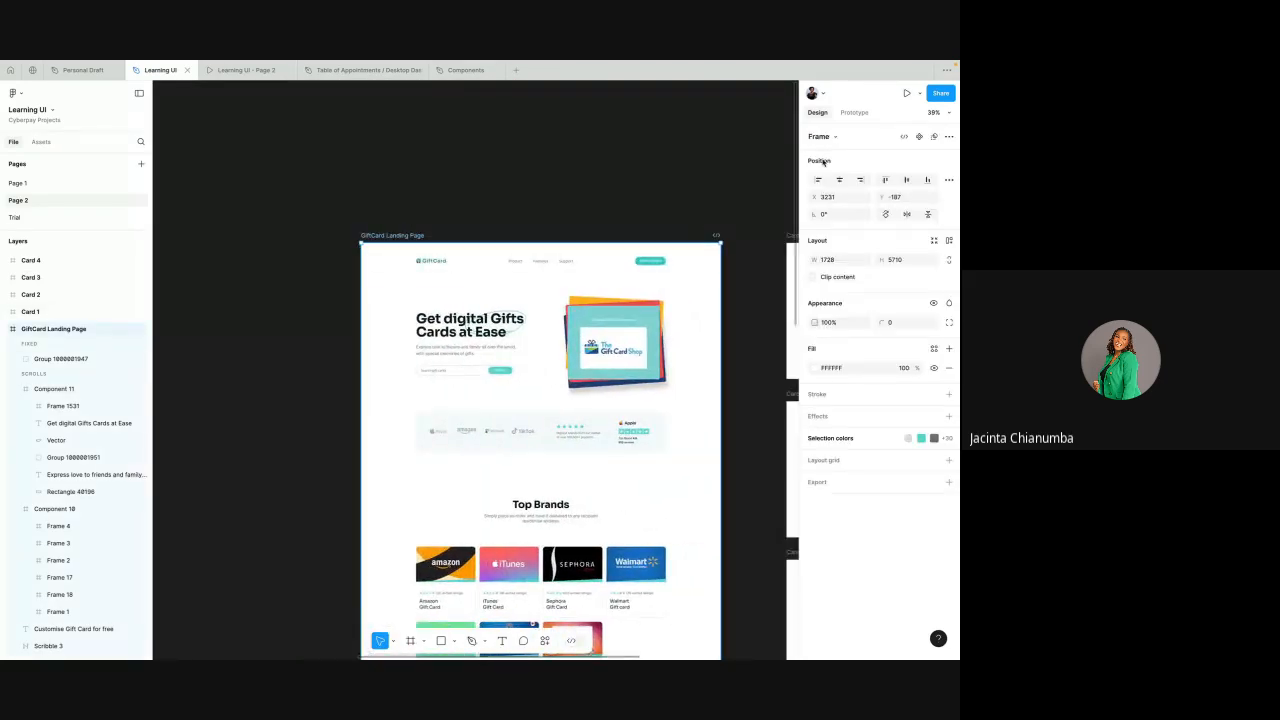
{"action": "left_click", "coordinate": [906, 93]}
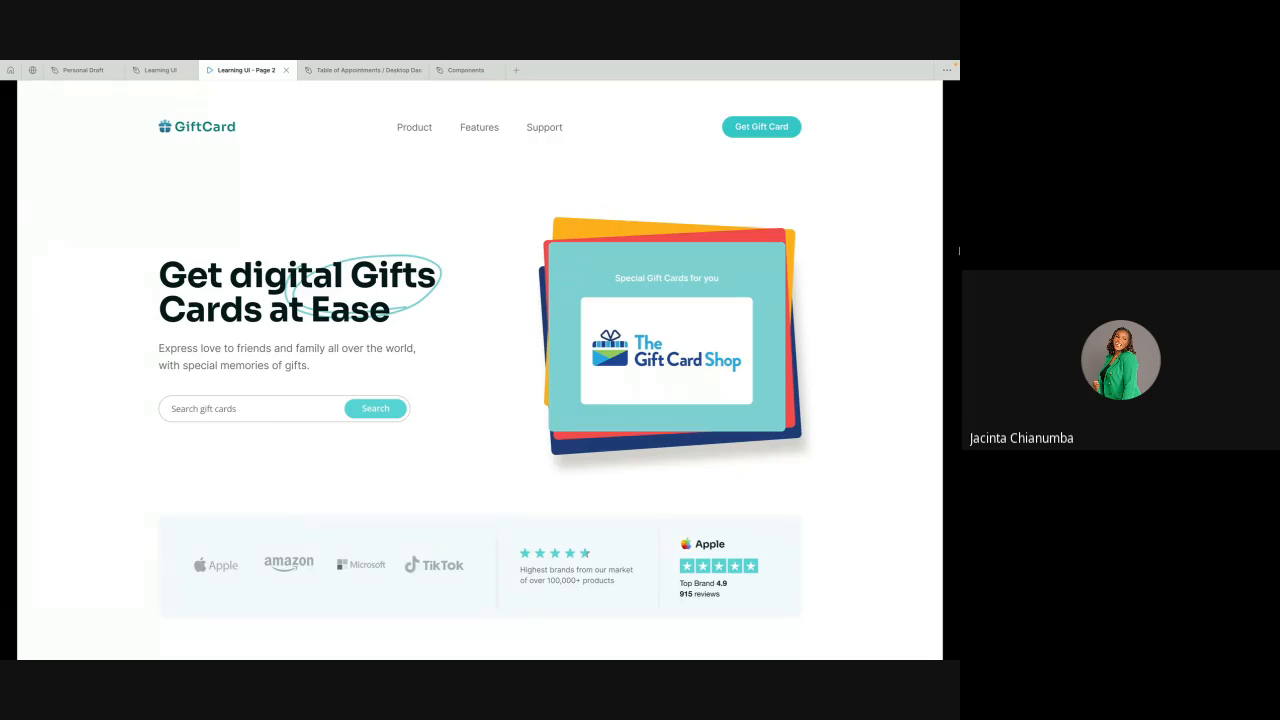
{"action": "key", "text": "ctrl+super+f"}
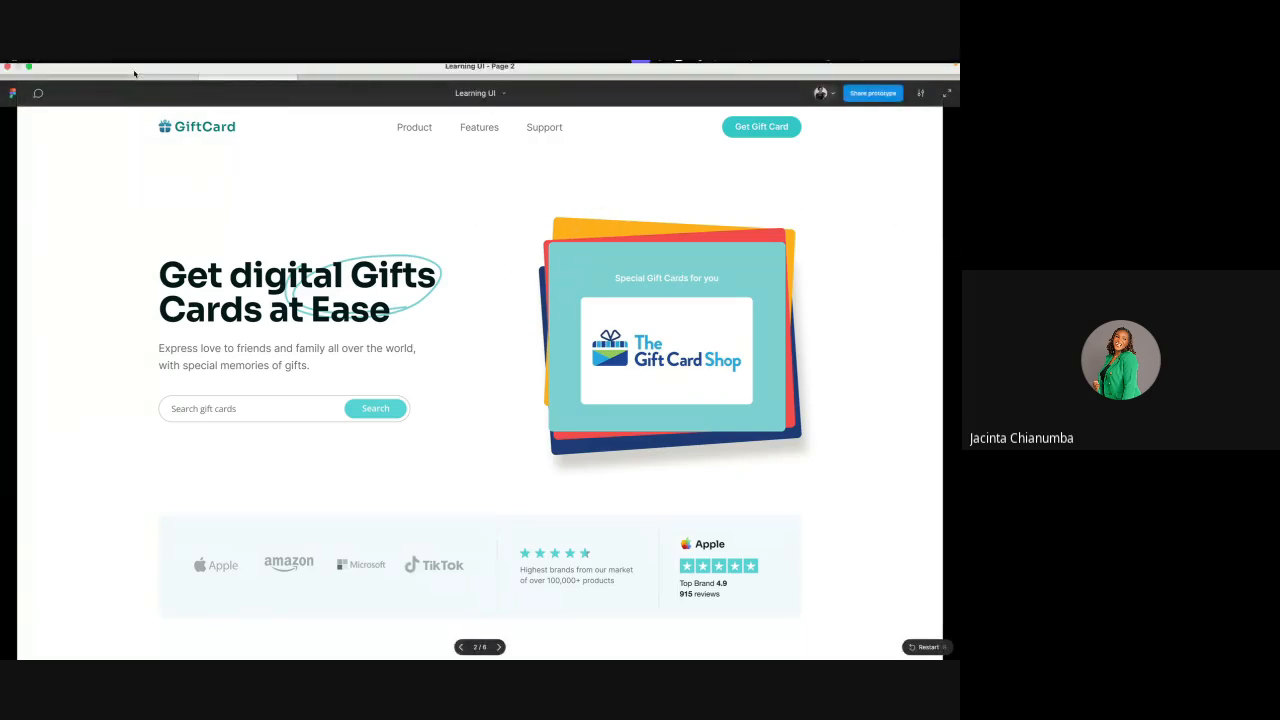
{"action": "left_click", "coordinate": [160, 70]}
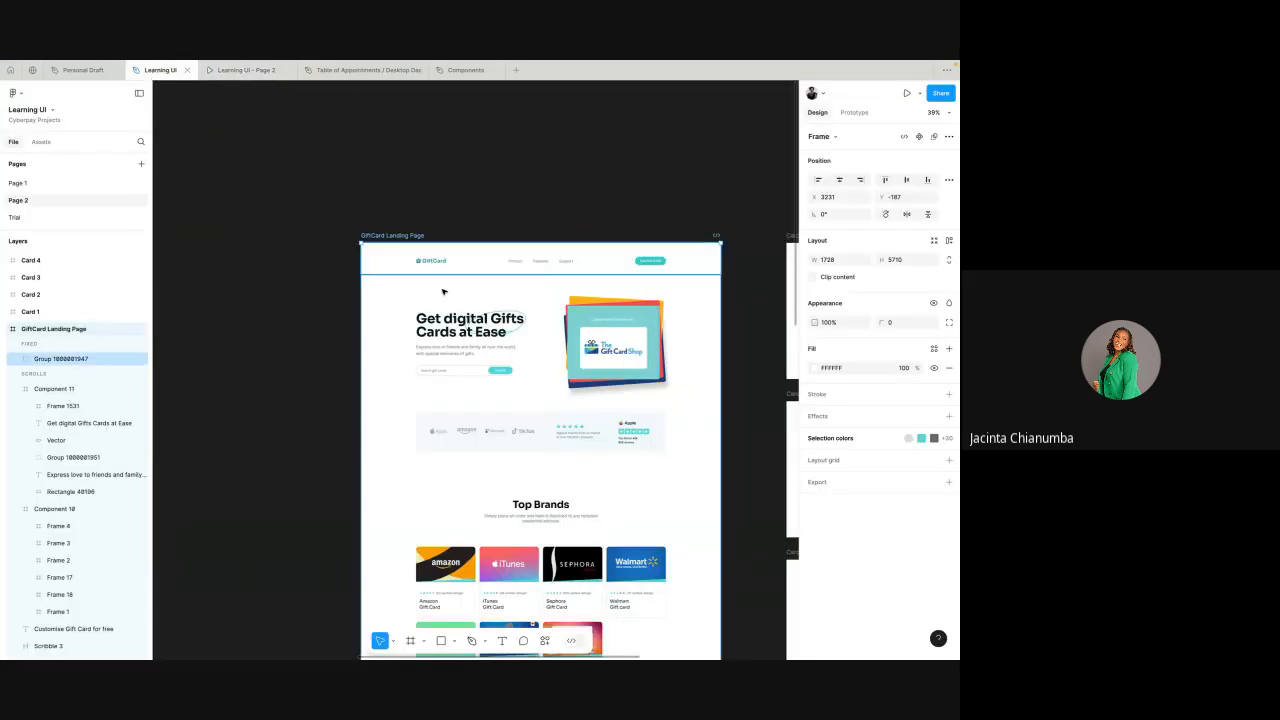
- Look over the Card 1 to Card 4 frames beside the landing page and check the page's prototype settings
{"action": "scroll", "coordinate": [443, 292], "scroll_direction": "down", "scroll_amount": 5}
{"action": "scroll", "coordinate": [443, 292], "scroll_direction": "right", "scroll_amount": 5}
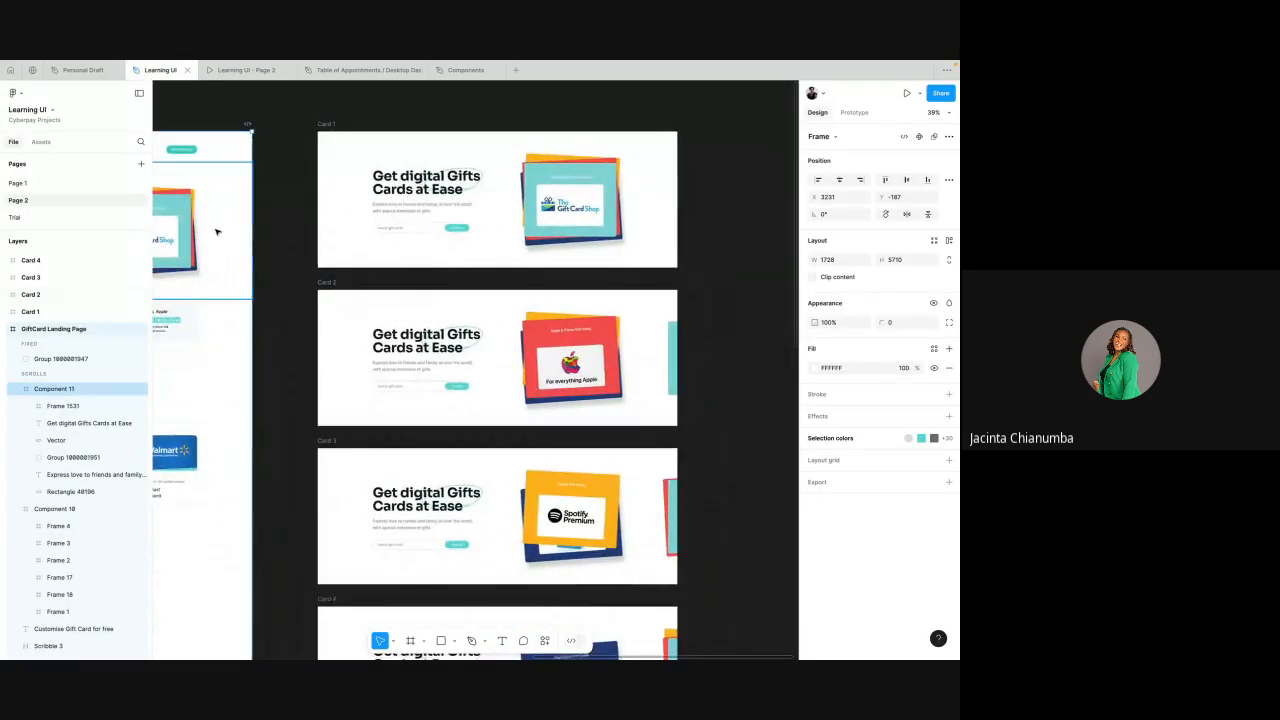
{"action": "scroll", "coordinate": [413, 333], "scroll_direction": "down", "scroll_amount": 5}
{"action": "scroll", "coordinate": [413, 333], "scroll_direction": "up", "scroll_amount": 2}
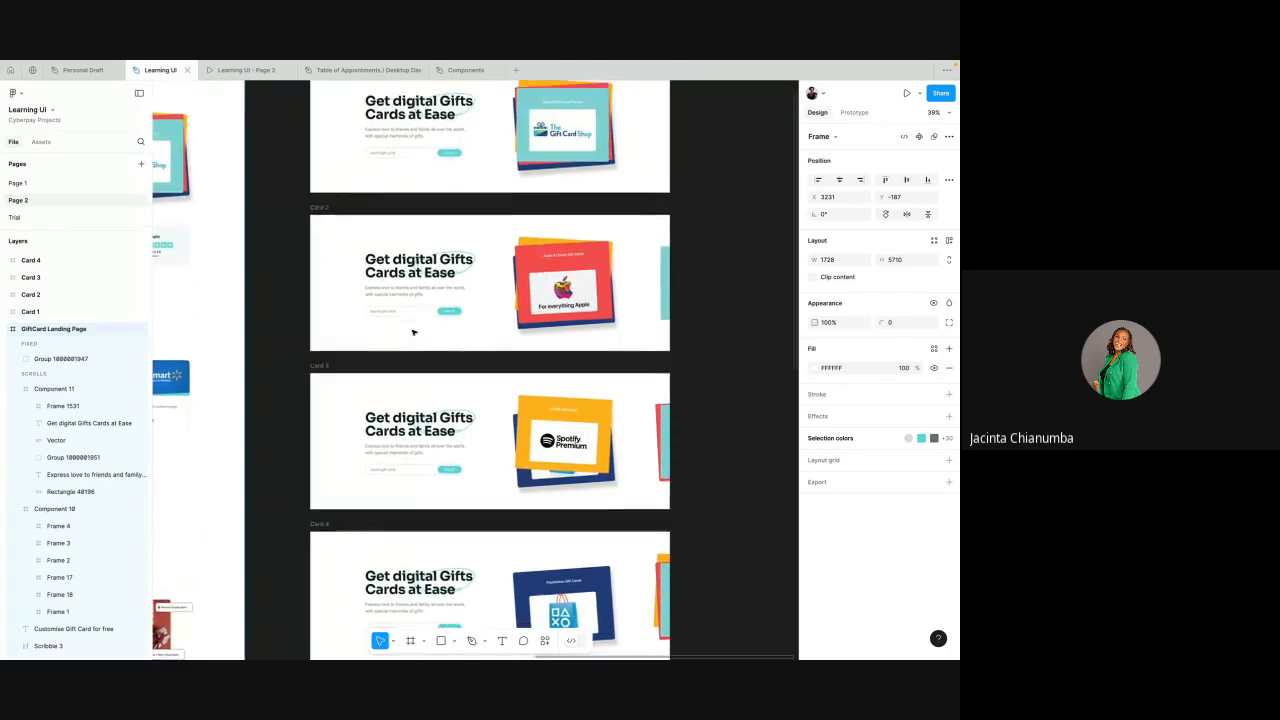
{"action": "scroll", "coordinate": [413, 333], "scroll_direction": "up", "scroll_amount": 5}
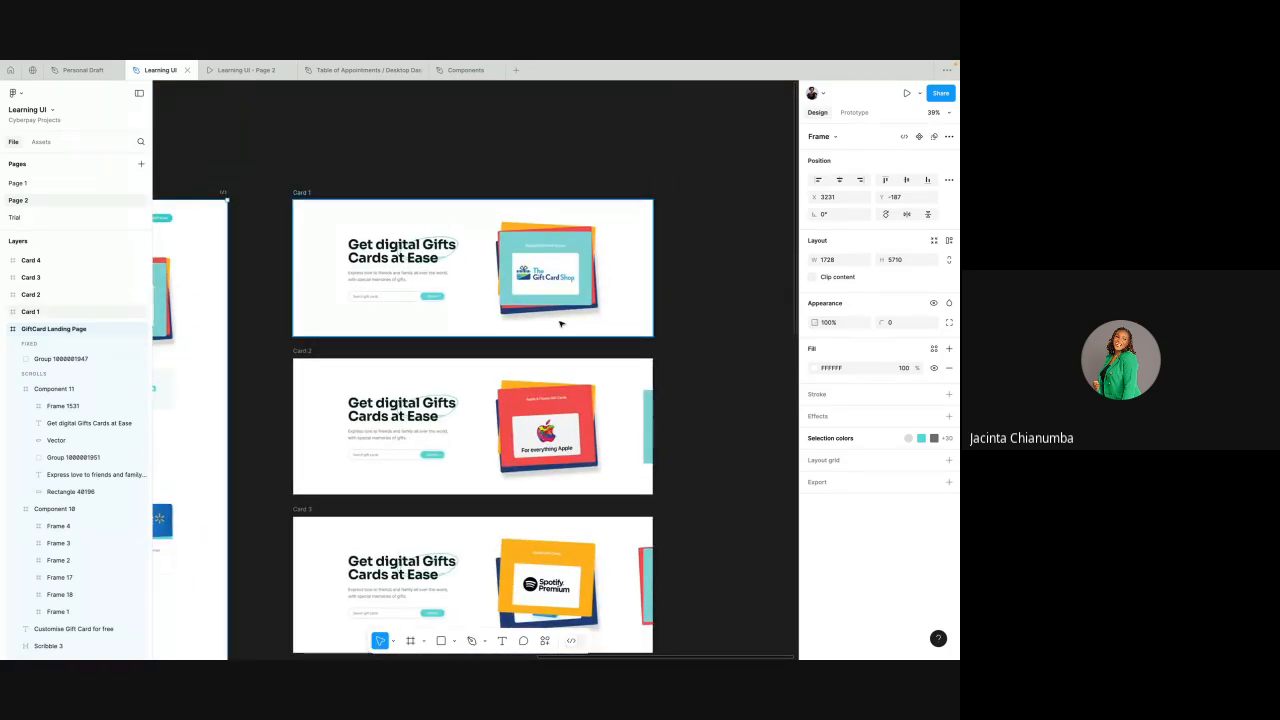
{"action": "left_click", "coordinate": [748, 225]}
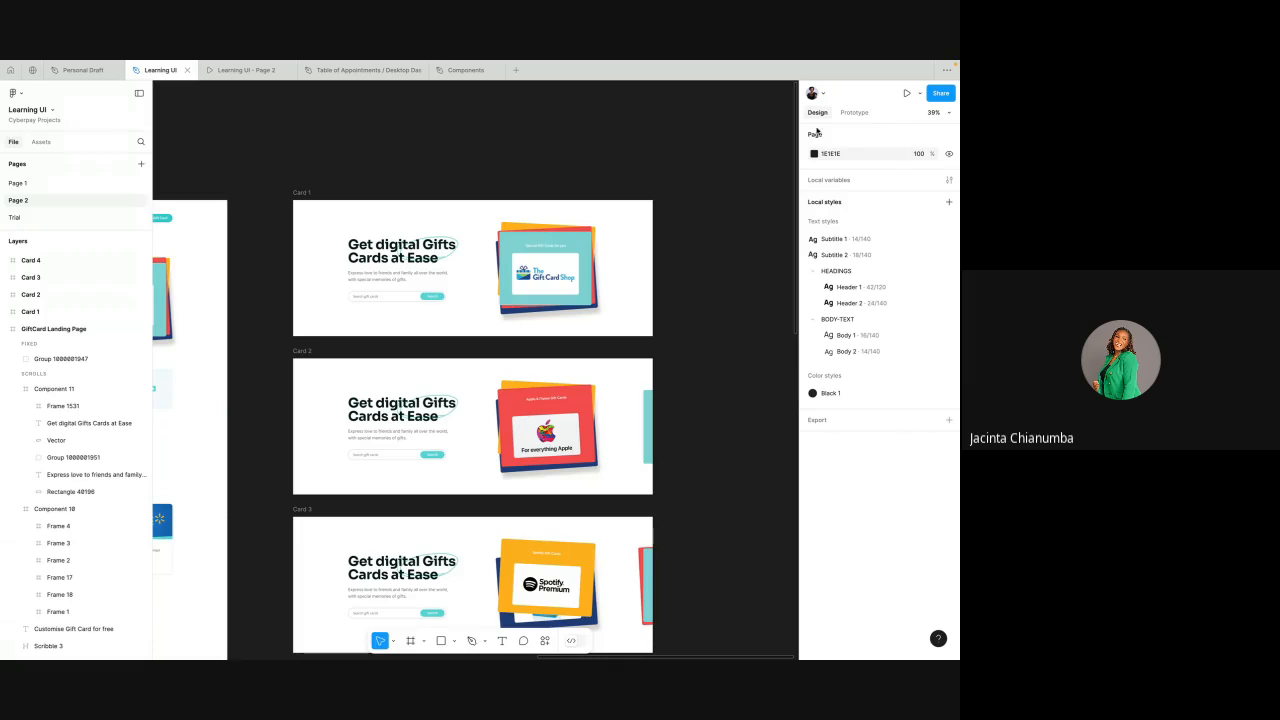
{"action": "left_click", "coordinate": [855, 114]}
{"action": "scroll", "coordinate": [591, 306], "scroll_direction": "down", "scroll_amount": 2}
{"action": "scroll", "coordinate": [591, 306], "scroll_direction": "left", "scroll_amount": 1}
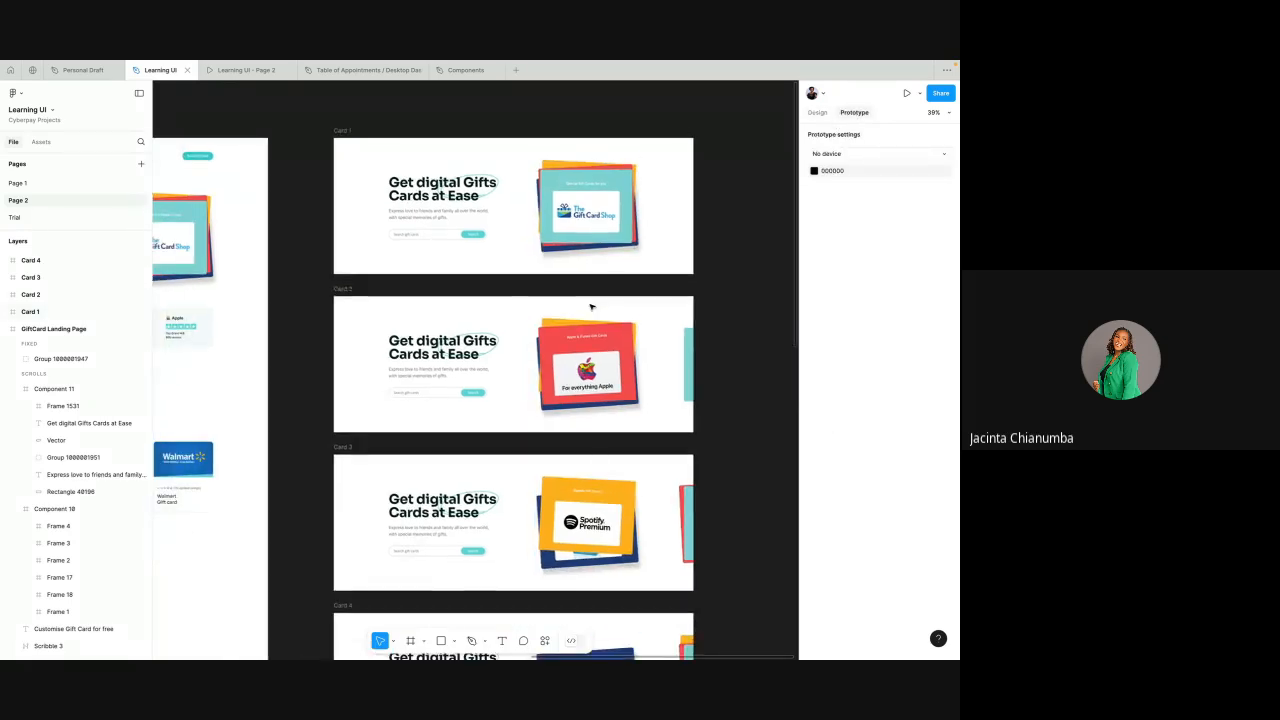
{"action": "scroll", "coordinate": [435, 148], "scroll_direction": "down", "scroll_amount": 2}
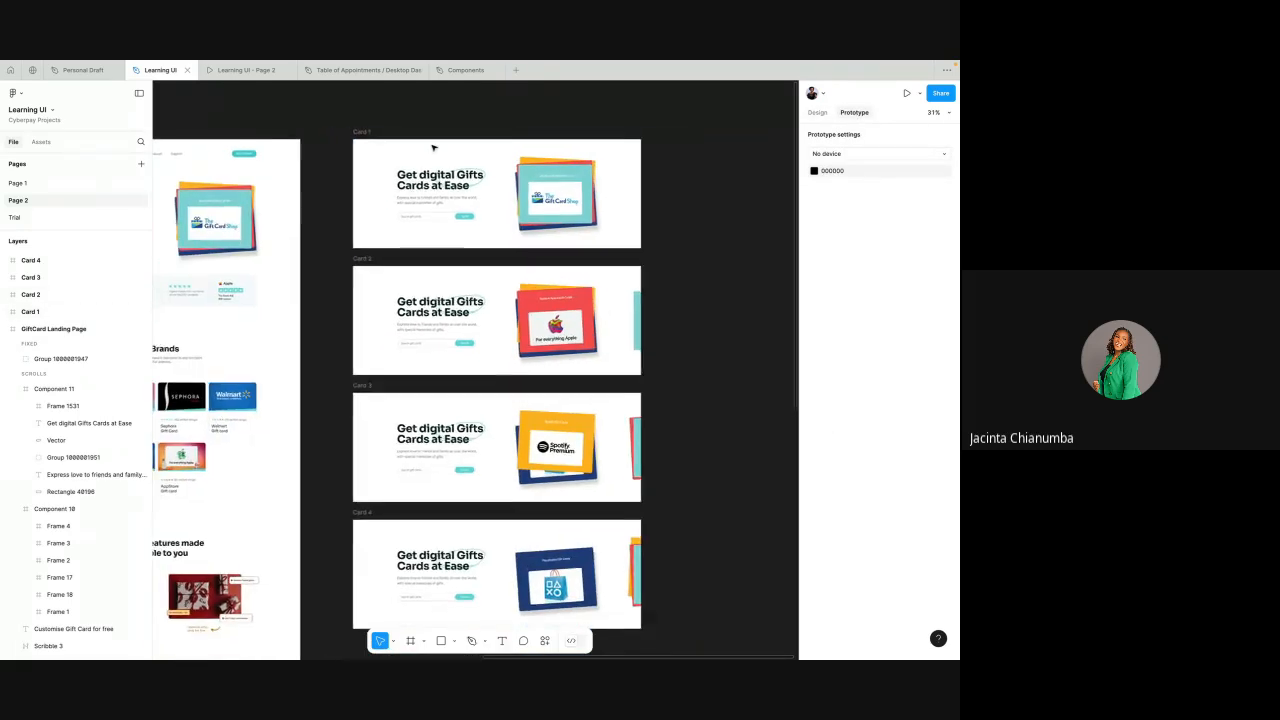
{"action": "left_click", "coordinate": [818, 113]}
{"action": "scroll", "coordinate": [680, 200], "scroll_direction": "down", "scroll_amount": 1}
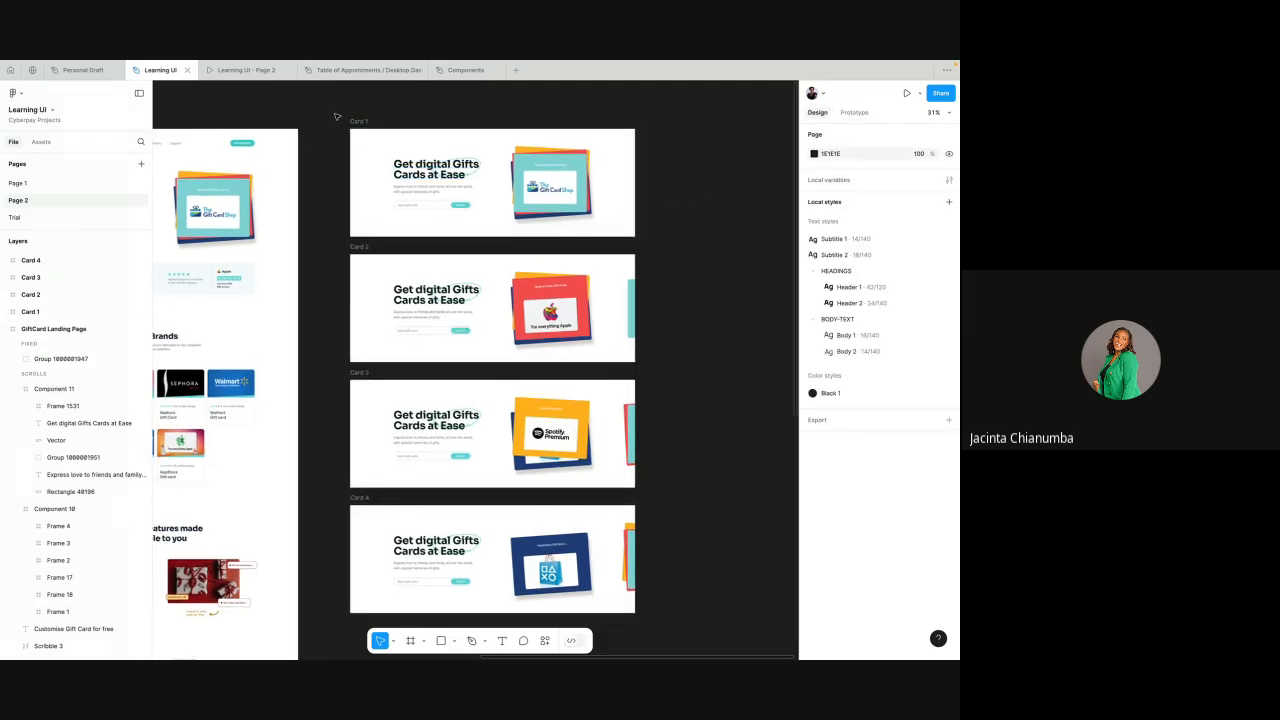
- Convert the Card 1, Card 2, Card 3 and Card 4 frames into separate components with Create multiple components
{"action": "left_click_drag", "start_coordinate": [337, 116], "coordinate": [645, 619]}
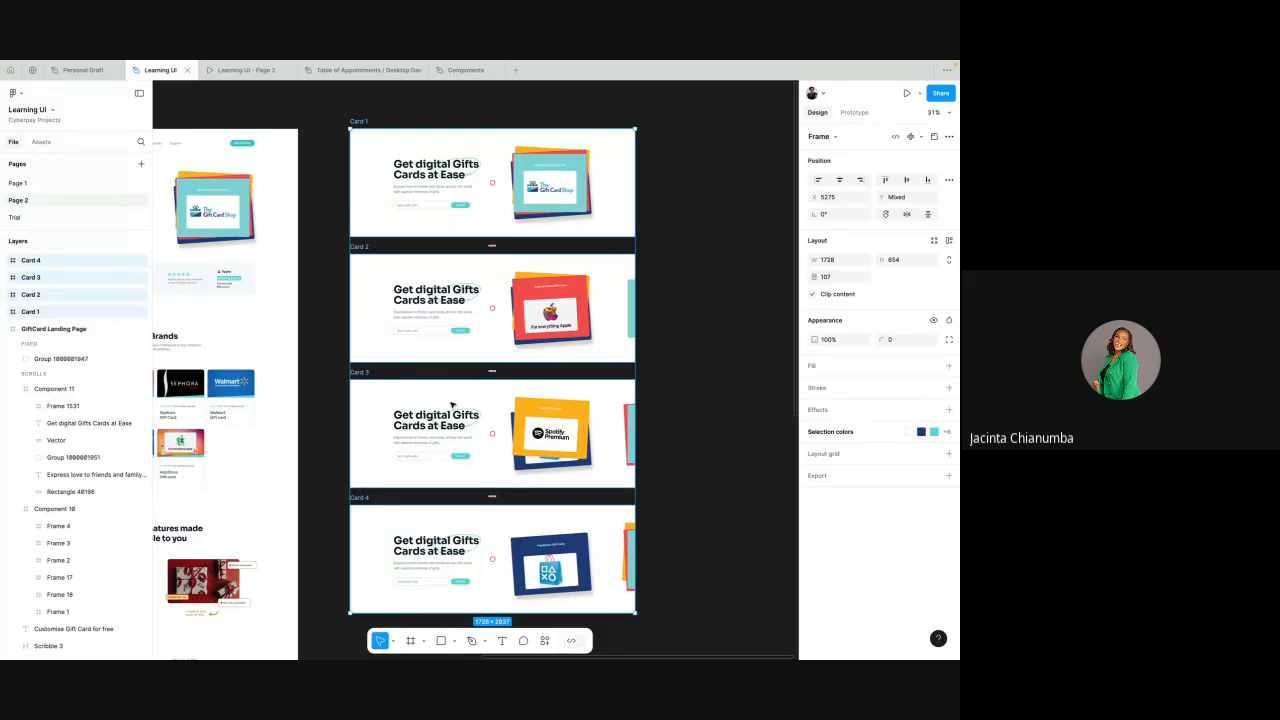
{"action": "scroll", "coordinate": [441, 527], "scroll_direction": "down", "scroll_amount": 1}
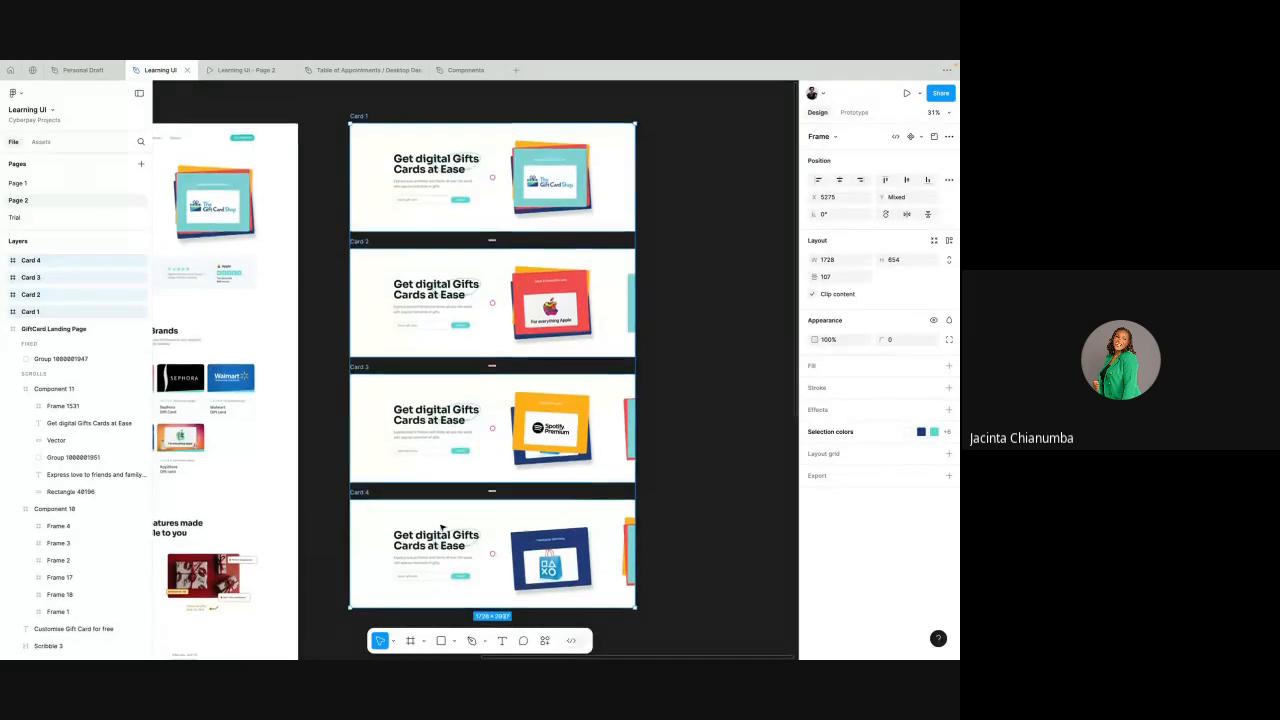
{"action": "scroll", "coordinate": [441, 527], "scroll_direction": "down", "scroll_amount": 3}
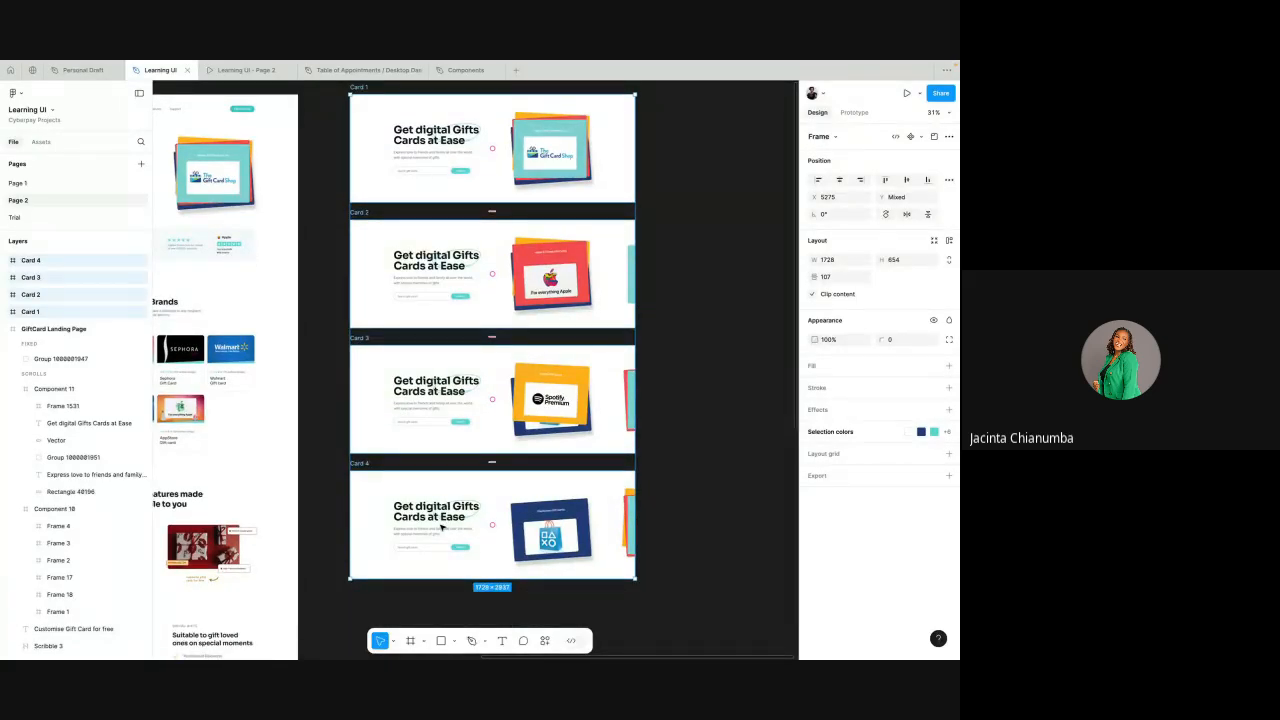
{"action": "scroll", "coordinate": [410, 311], "scroll_direction": "up", "scroll_amount": 4}
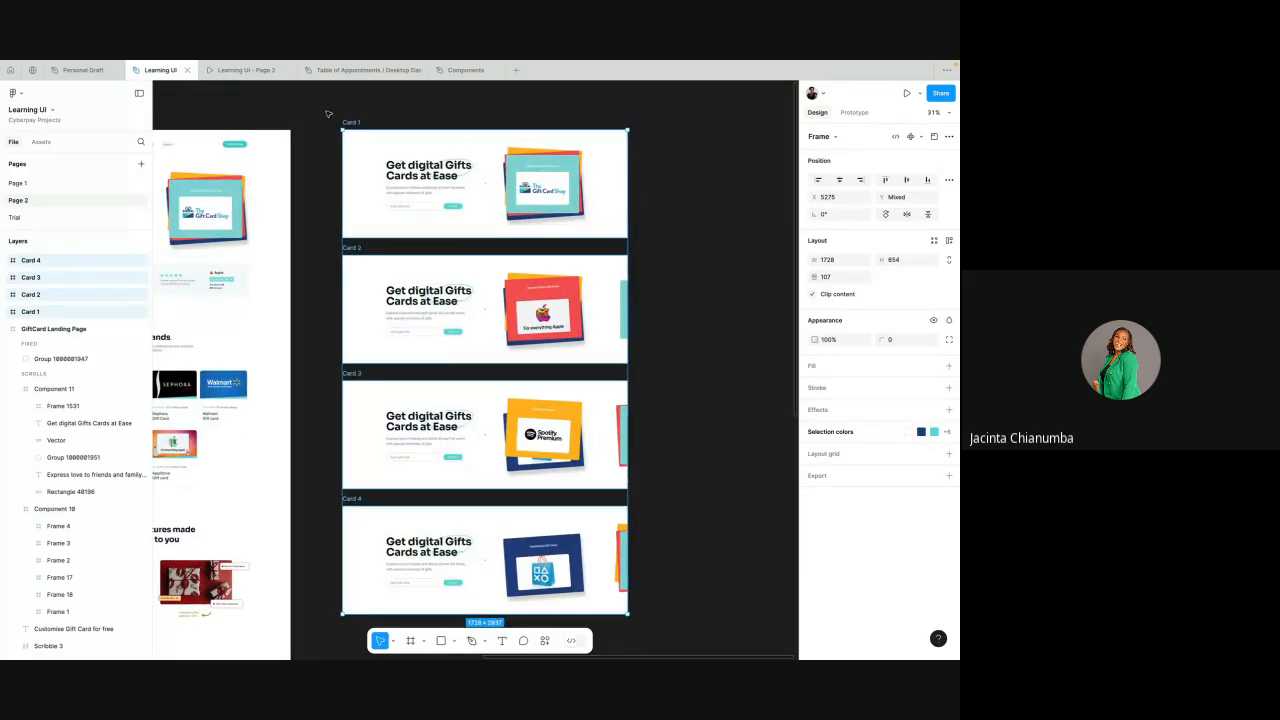
{"action": "scroll", "coordinate": [330, 112], "scroll_direction": "down", "scroll_amount": 2}
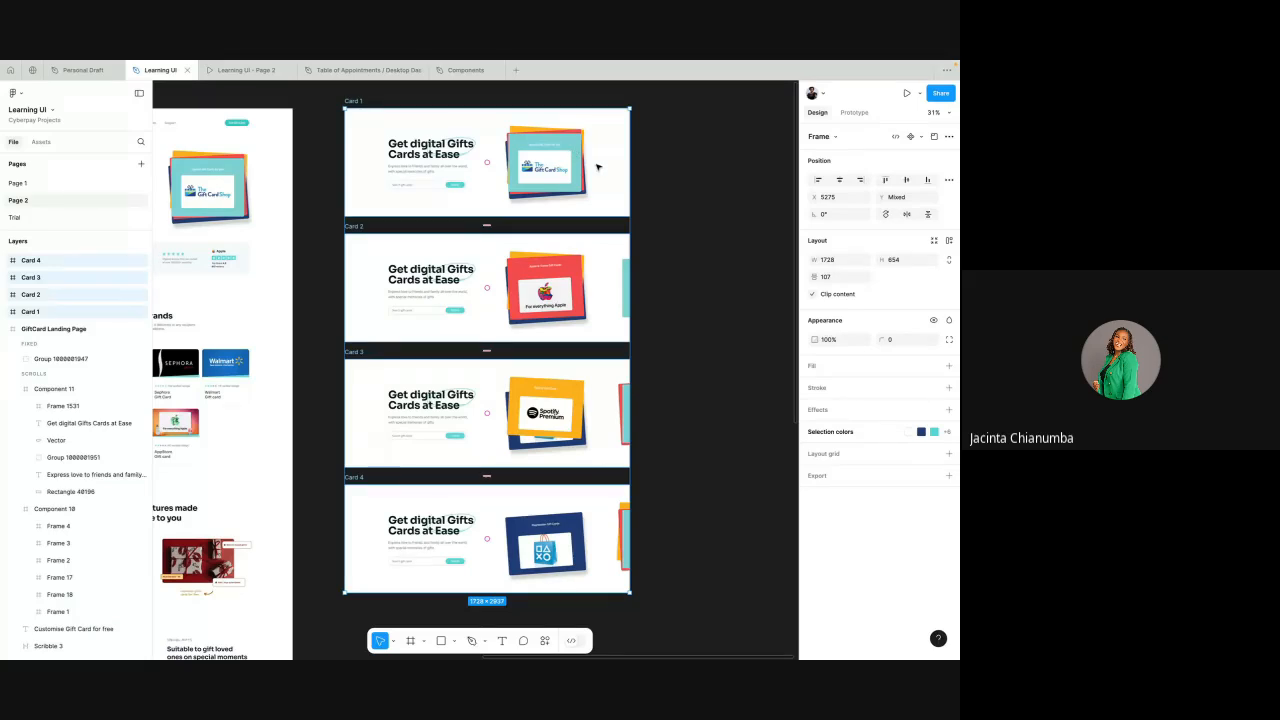
{"action": "left_click", "coordinate": [948, 137]}
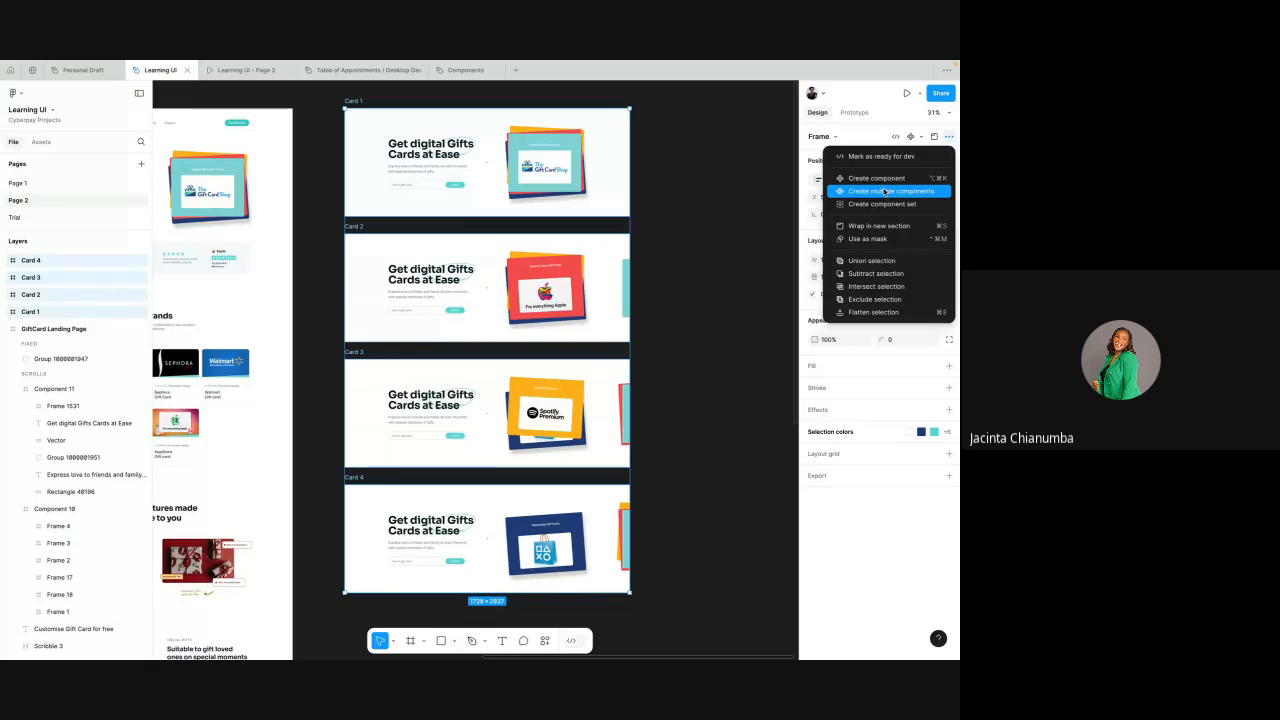
{"action": "left_click", "coordinate": [678, 185]}
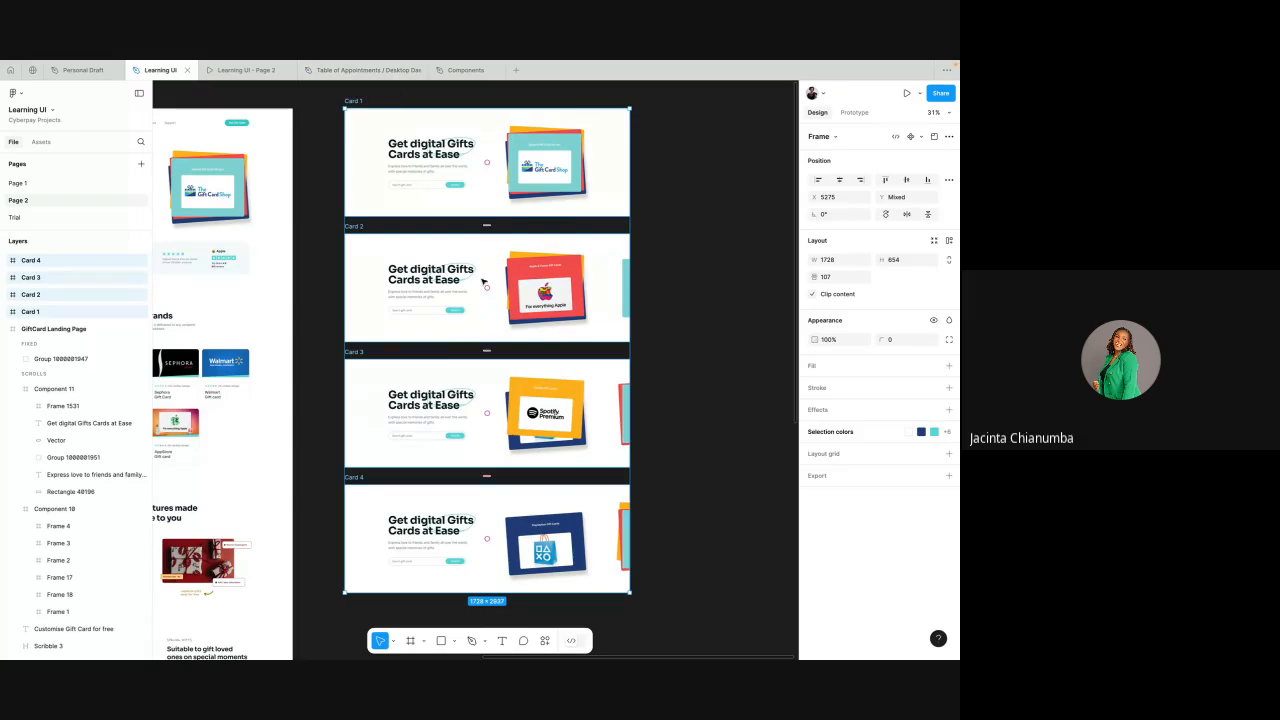
{"action": "left_click", "coordinate": [949, 138]}
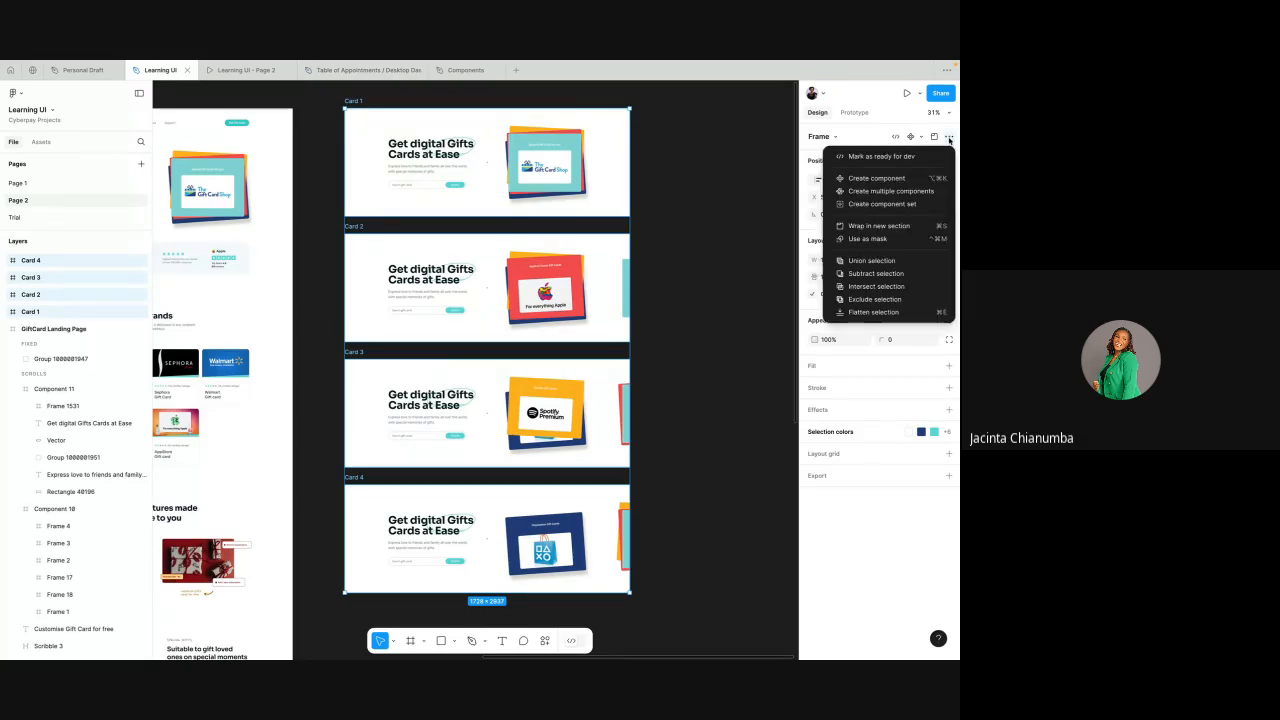
{"action": "left_click", "coordinate": [887, 191]}
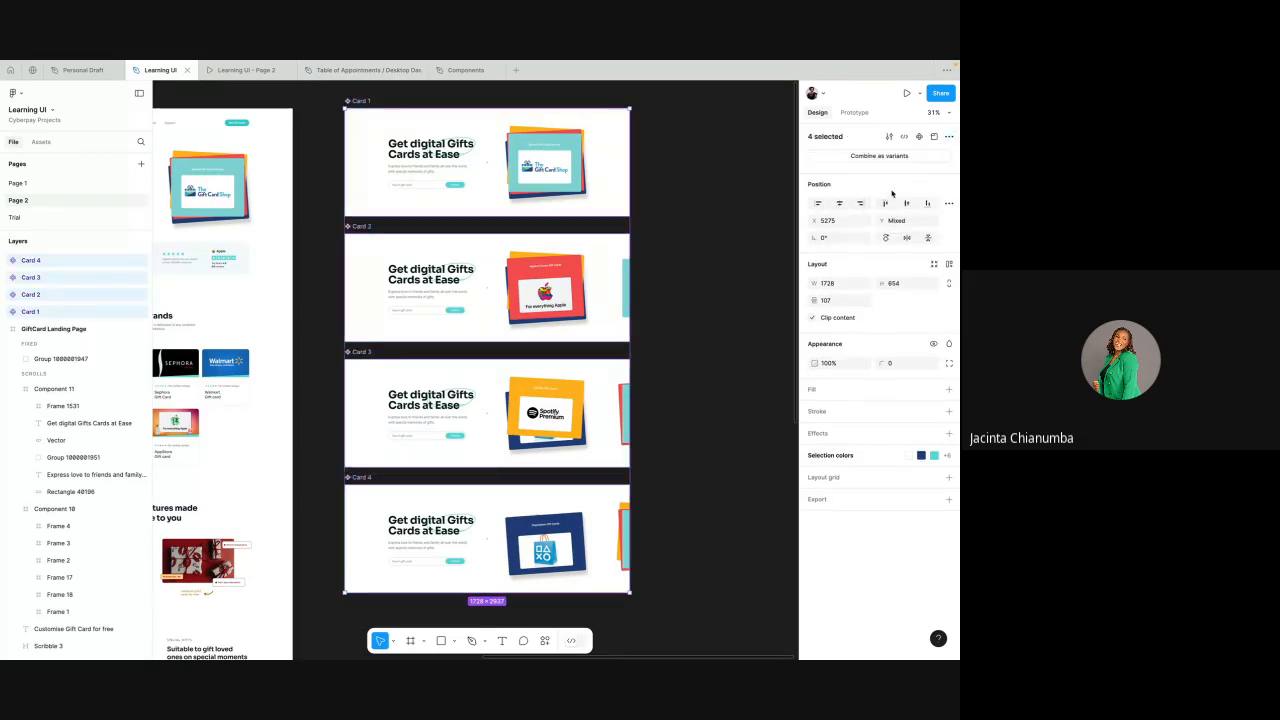
- Inspect the Card components one by one to check that each frame is its own main component
{"action": "left_click", "coordinate": [682, 178]}
{"action": "left_click", "coordinate": [360, 227]}
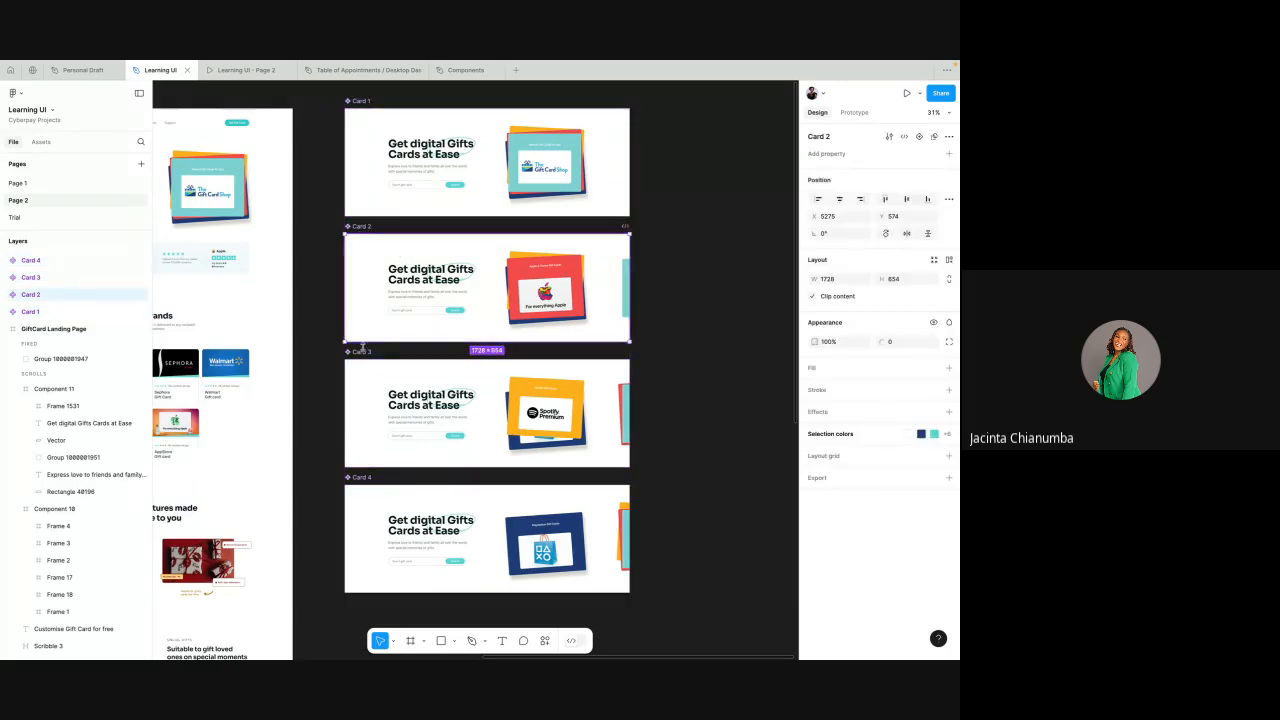
{"action": "left_click", "coordinate": [361, 352]}
{"action": "left_click", "coordinate": [362, 486]}
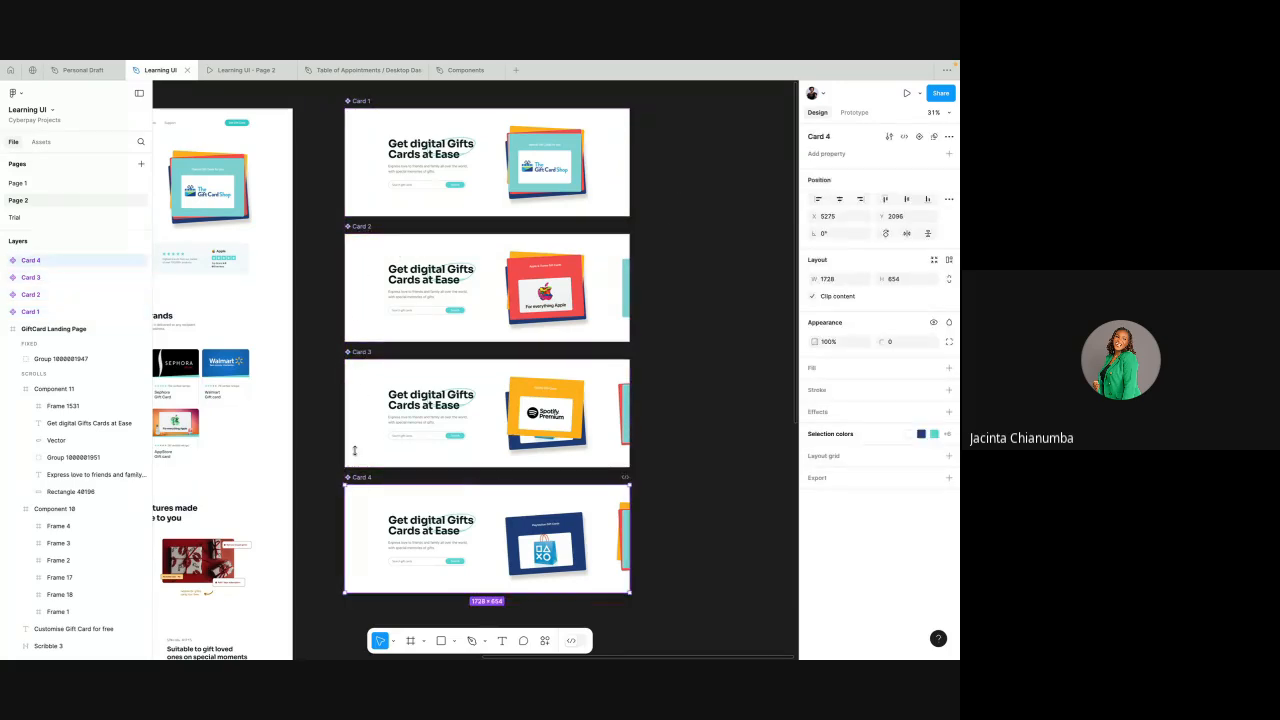
{"action": "left_click", "coordinate": [358, 228]}
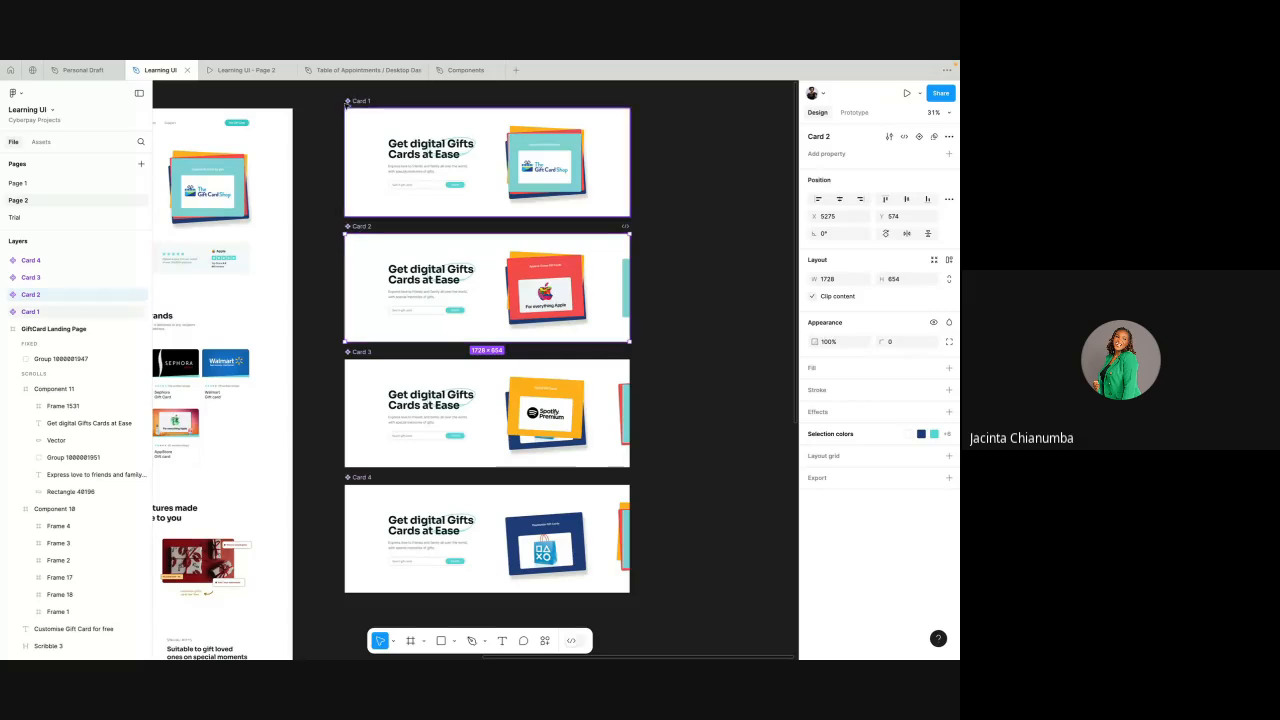
{"action": "left_click", "coordinate": [356, 101]}
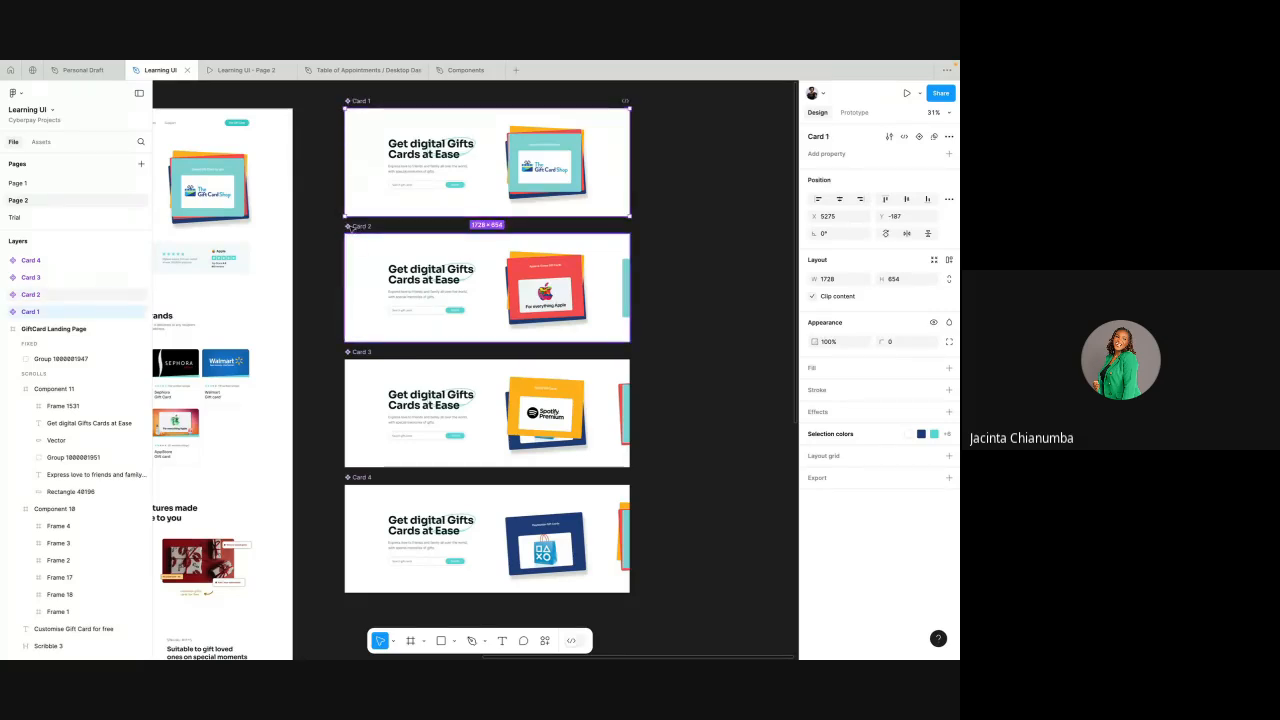
{"action": "scroll", "coordinate": [350, 228], "scroll_direction": "up", "scroll_amount": 5}
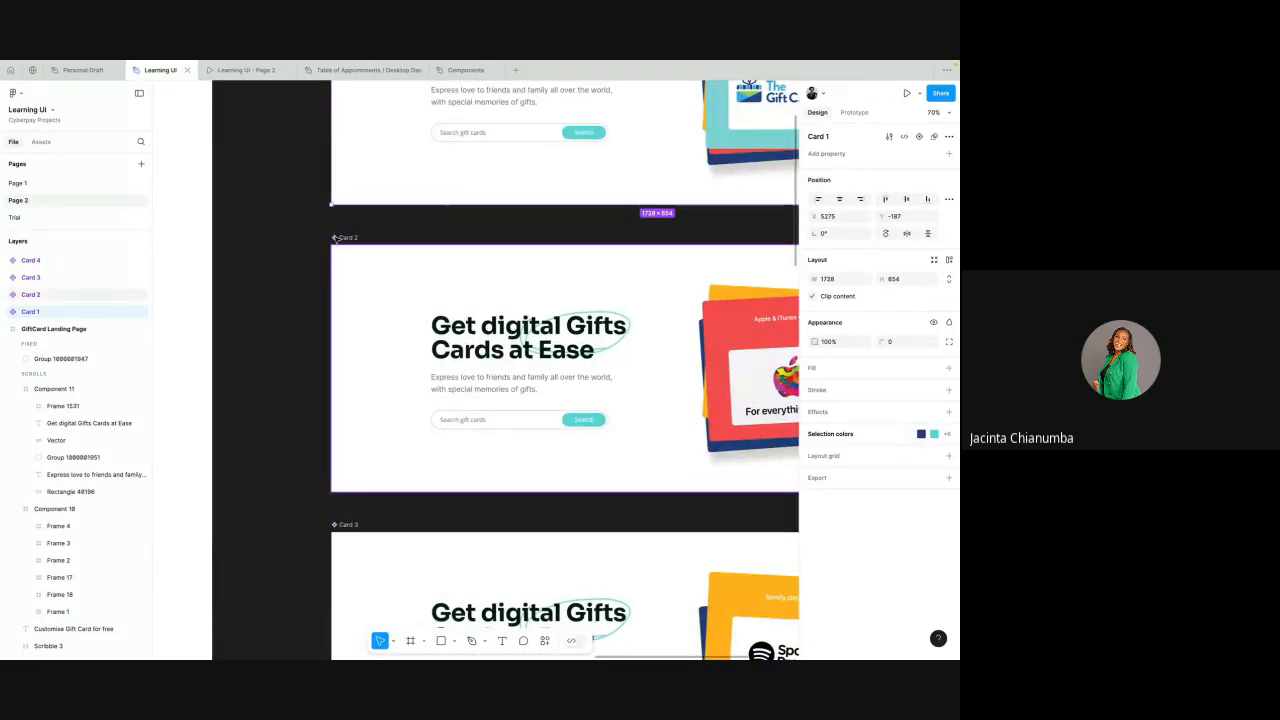
{"action": "scroll", "coordinate": [336, 238], "scroll_direction": "down", "scroll_amount": 6}
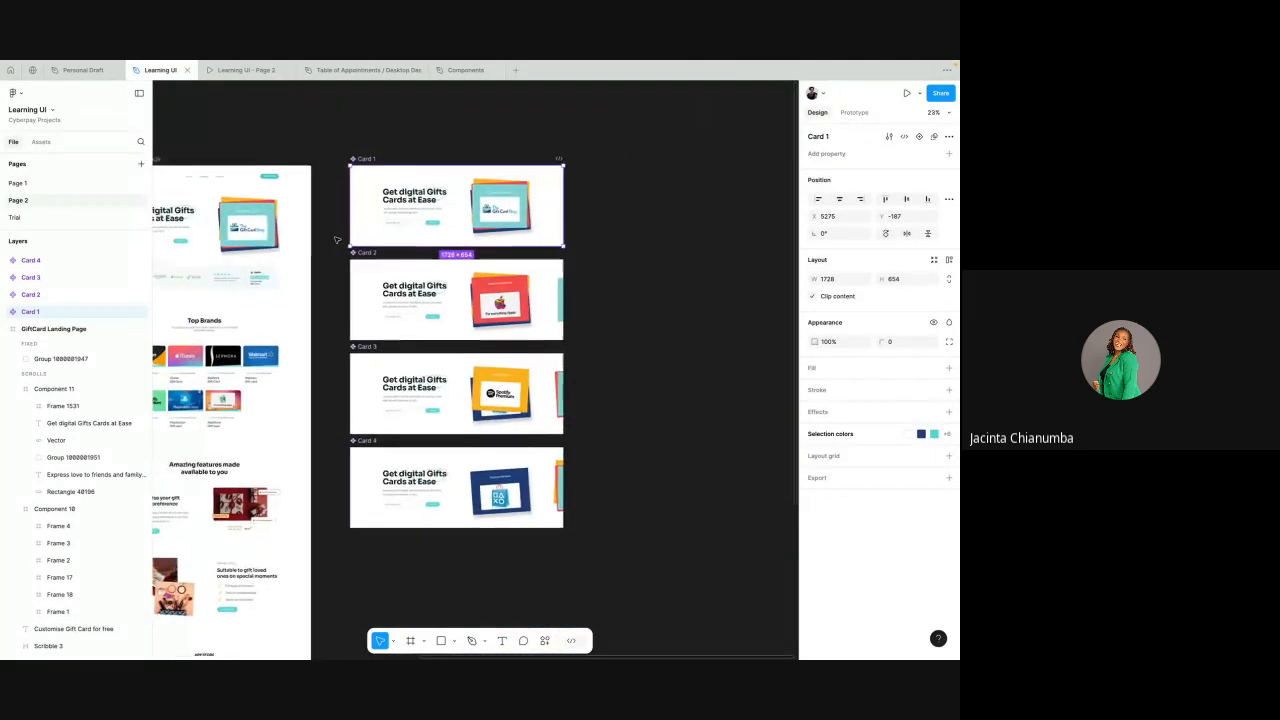
- Combine the Card 1, Card 2, Card 3 and Card 4 components as variants of one component set
{"action": "left_click", "coordinate": [332, 152]}
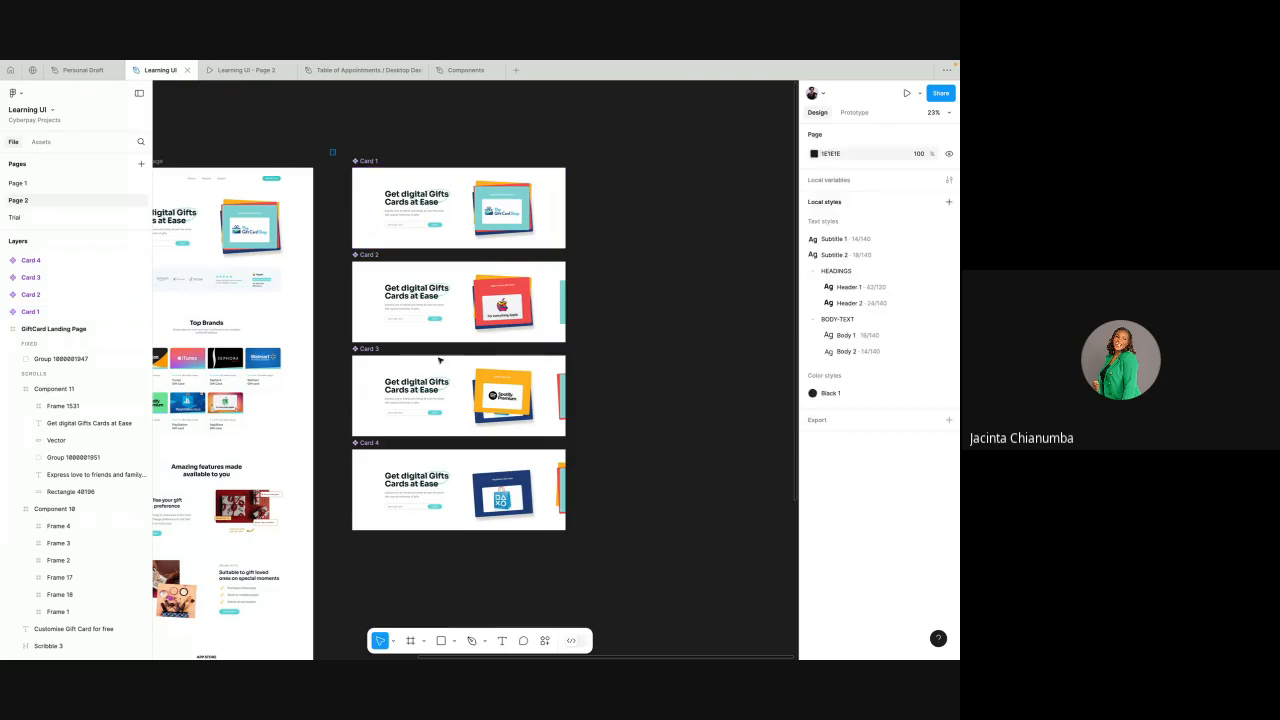
{"action": "left_click_drag", "start_coordinate": [438, 360], "coordinate": [585, 552]}
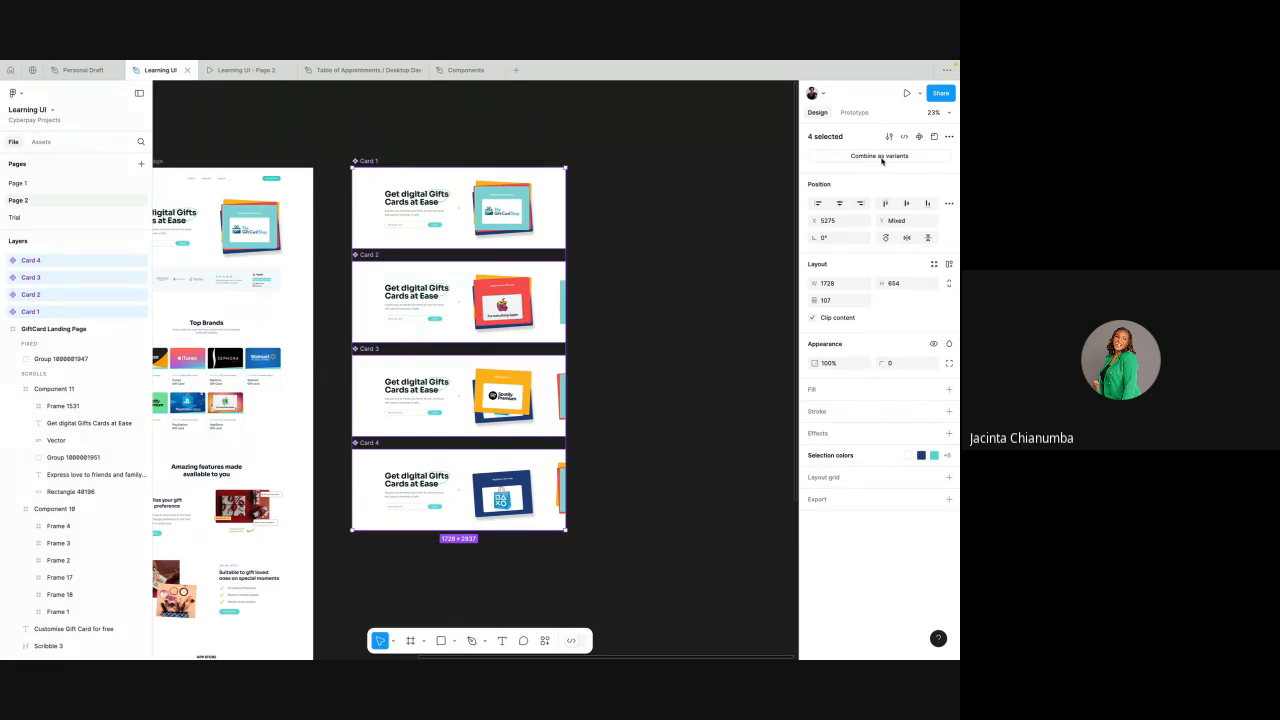
{"action": "left_click", "coordinate": [881, 157]}
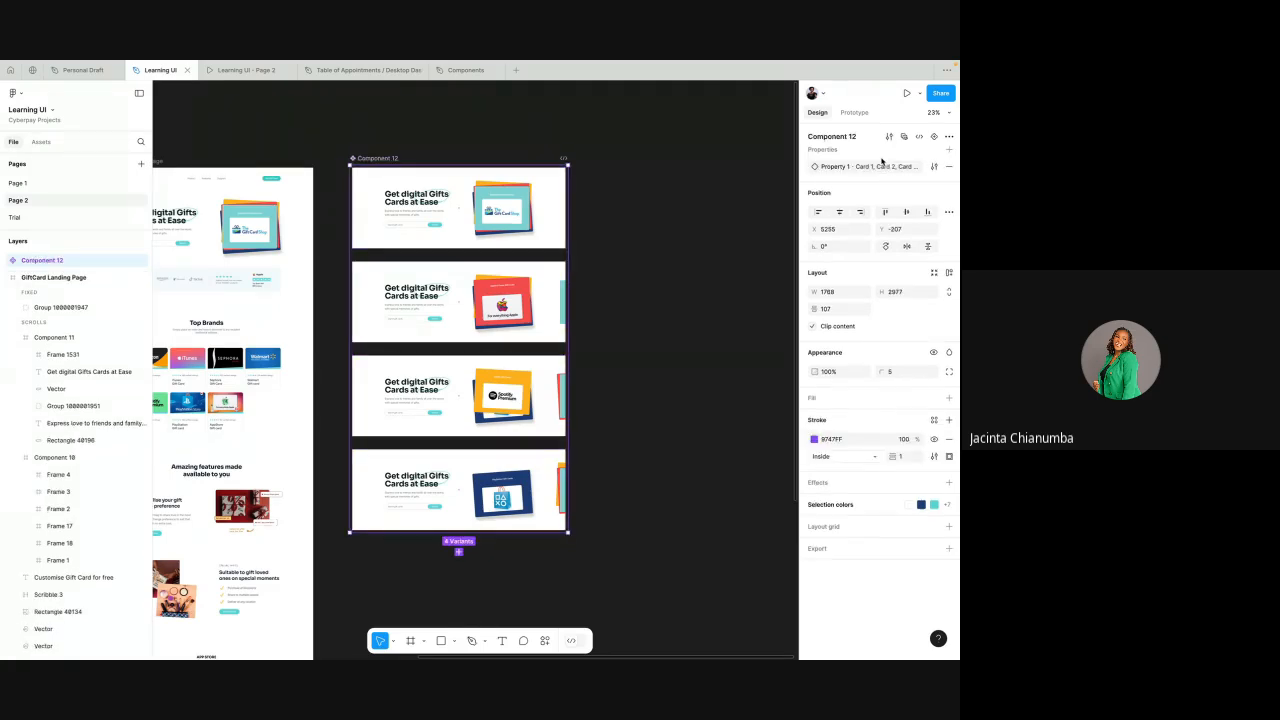
{"action": "left_click", "coordinate": [592, 181]}
- Add a prototype connection from the Card 1 variant to the Card 2 variant in the component set
{"action": "scroll", "coordinate": [592, 181], "scroll_direction": "up", "scroll_amount": 5}
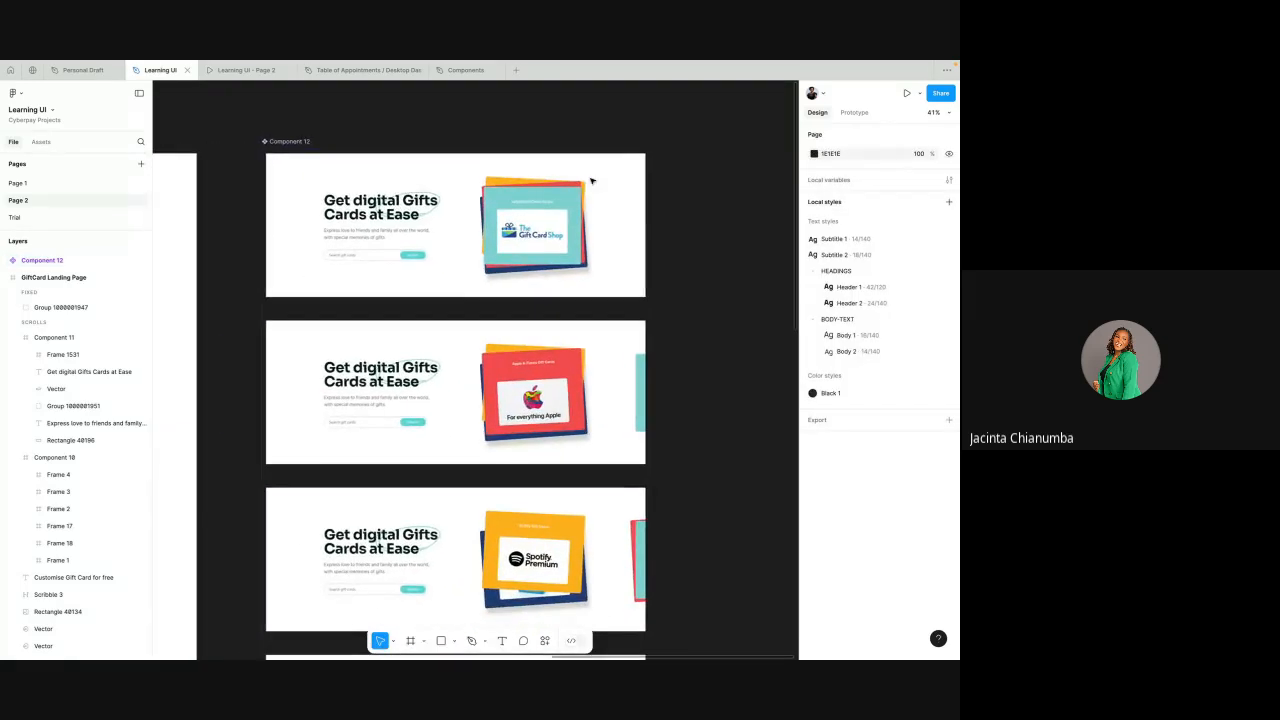
{"action": "scroll", "coordinate": [592, 181], "scroll_direction": "up", "scroll_amount": 2}
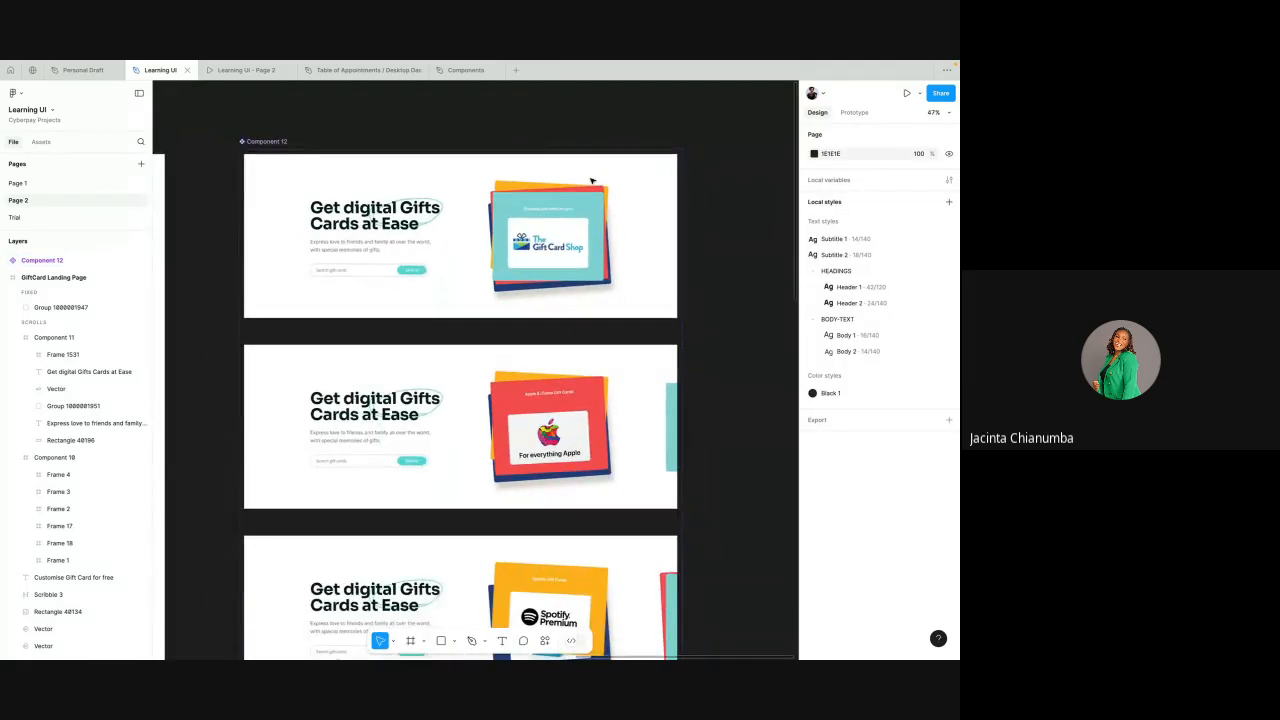
{"action": "scroll", "coordinate": [592, 181], "scroll_direction": "down", "scroll_amount": 1}
{"action": "scroll", "coordinate": [592, 181], "scroll_direction": "left", "scroll_amount": 1}
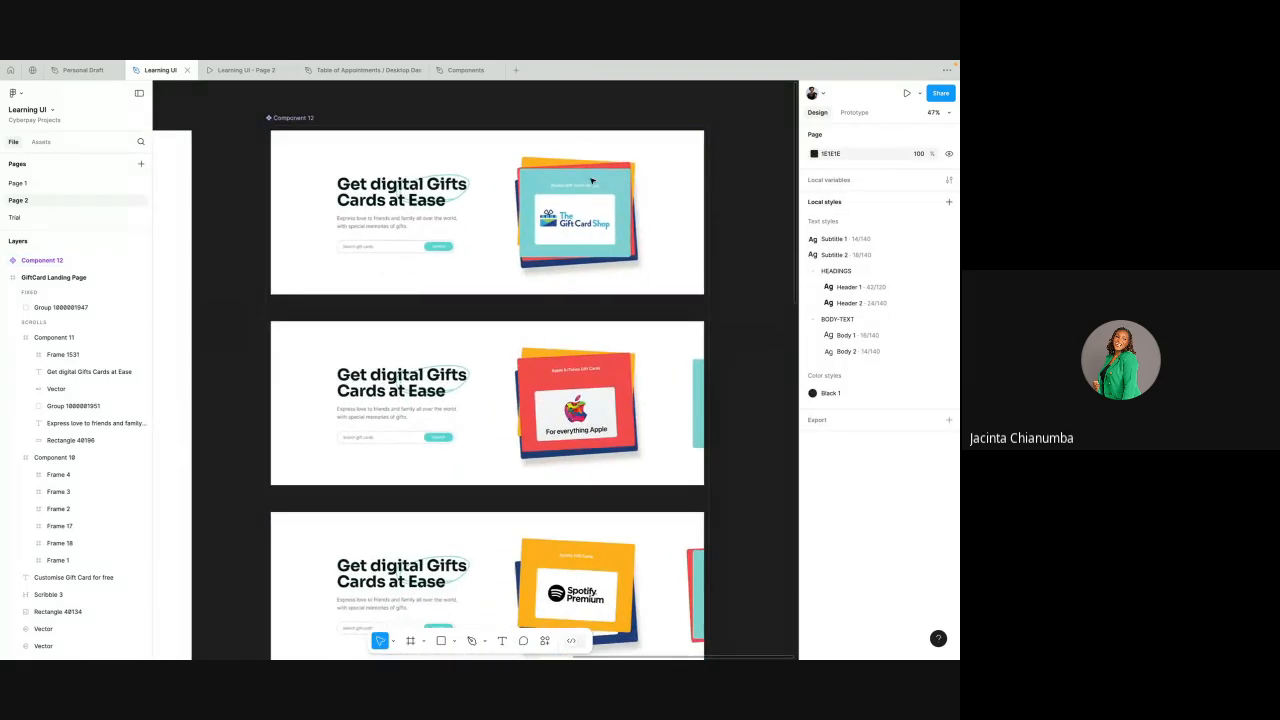
{"action": "left_click", "coordinate": [851, 114]}
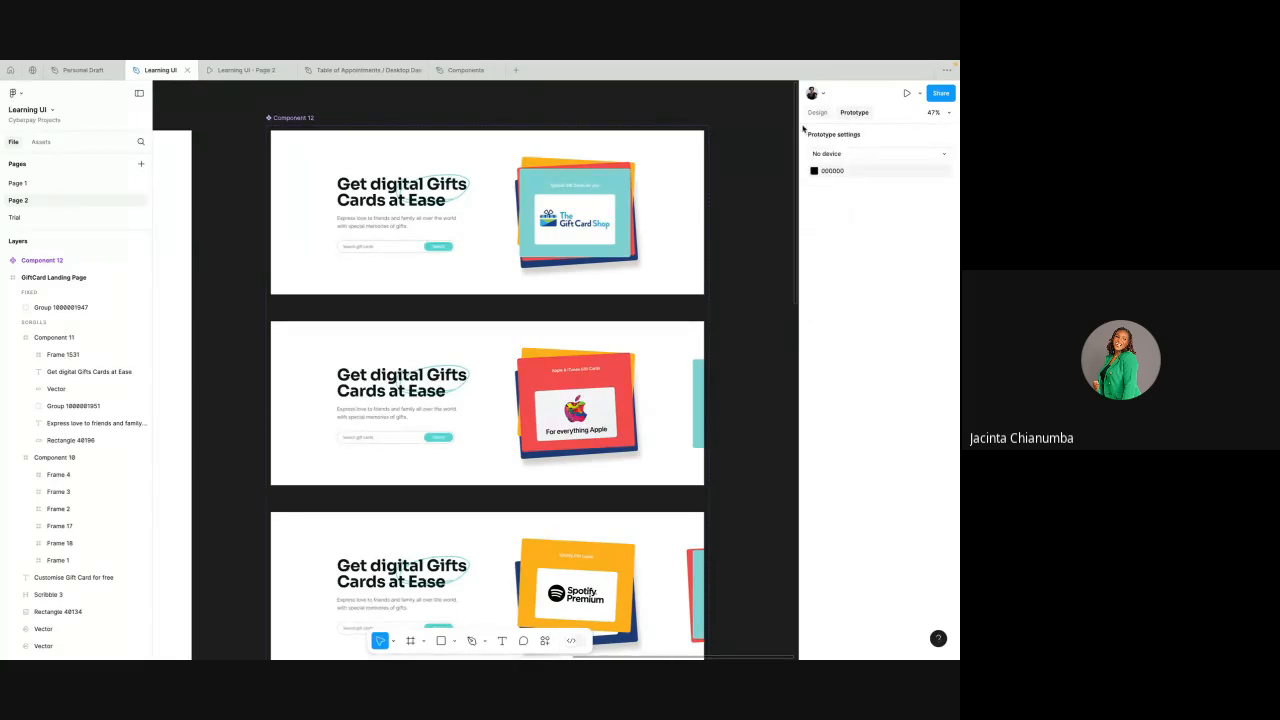
{"action": "left_click", "coordinate": [561, 219]}
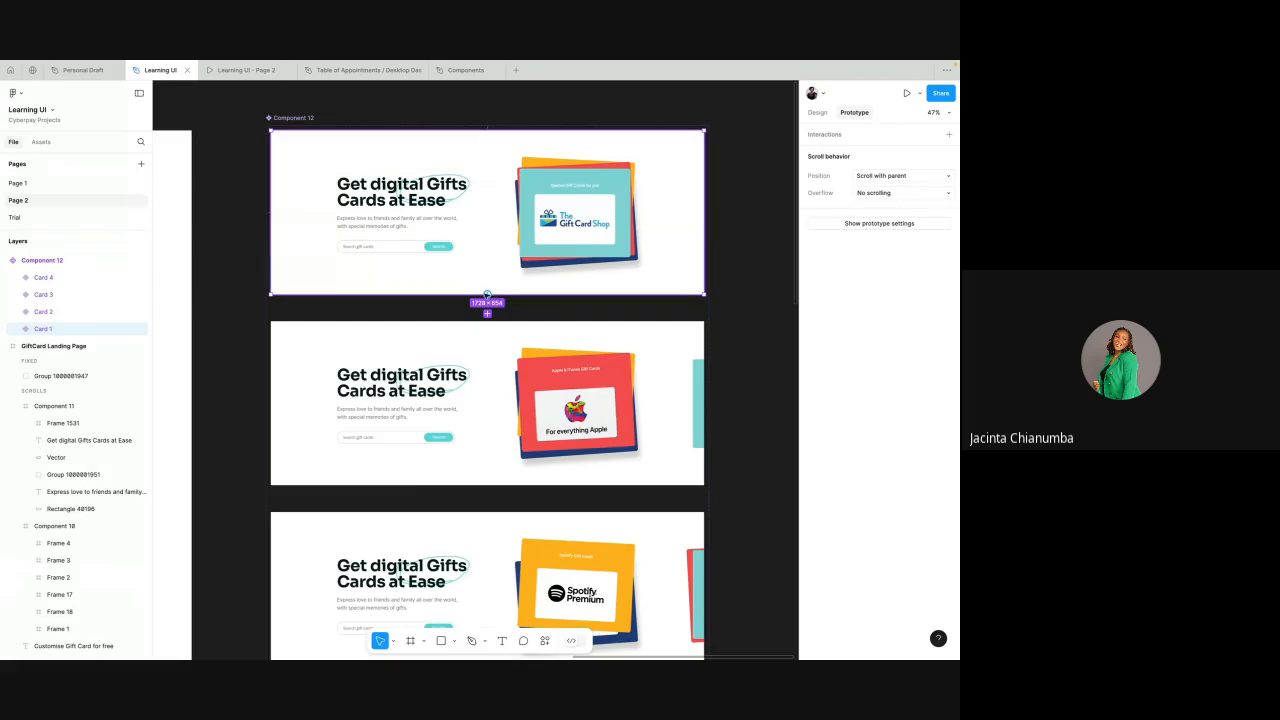
{"action": "scroll", "coordinate": [487, 295], "scroll_direction": "up", "scroll_amount": 5}
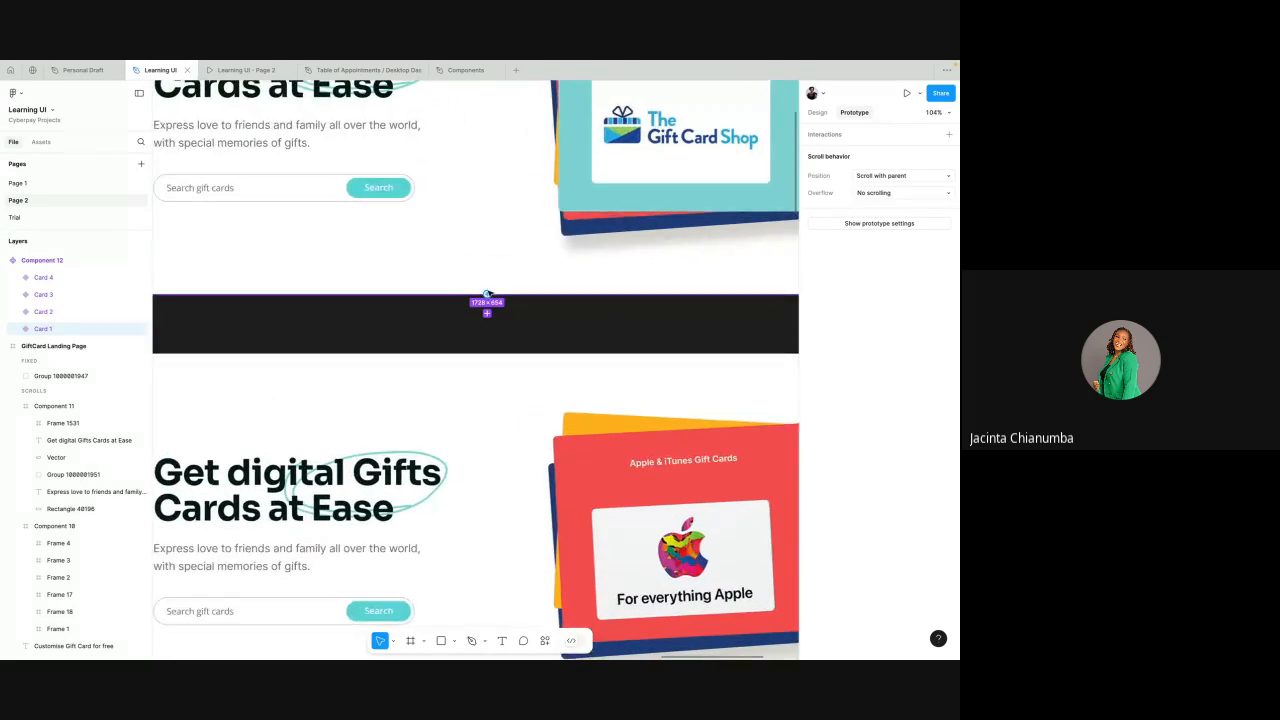
{"action": "scroll", "coordinate": [487, 296], "scroll_direction": "down", "scroll_amount": 5}
{"action": "left_click_drag", "start_coordinate": [487, 311], "coordinate": [488, 340]}
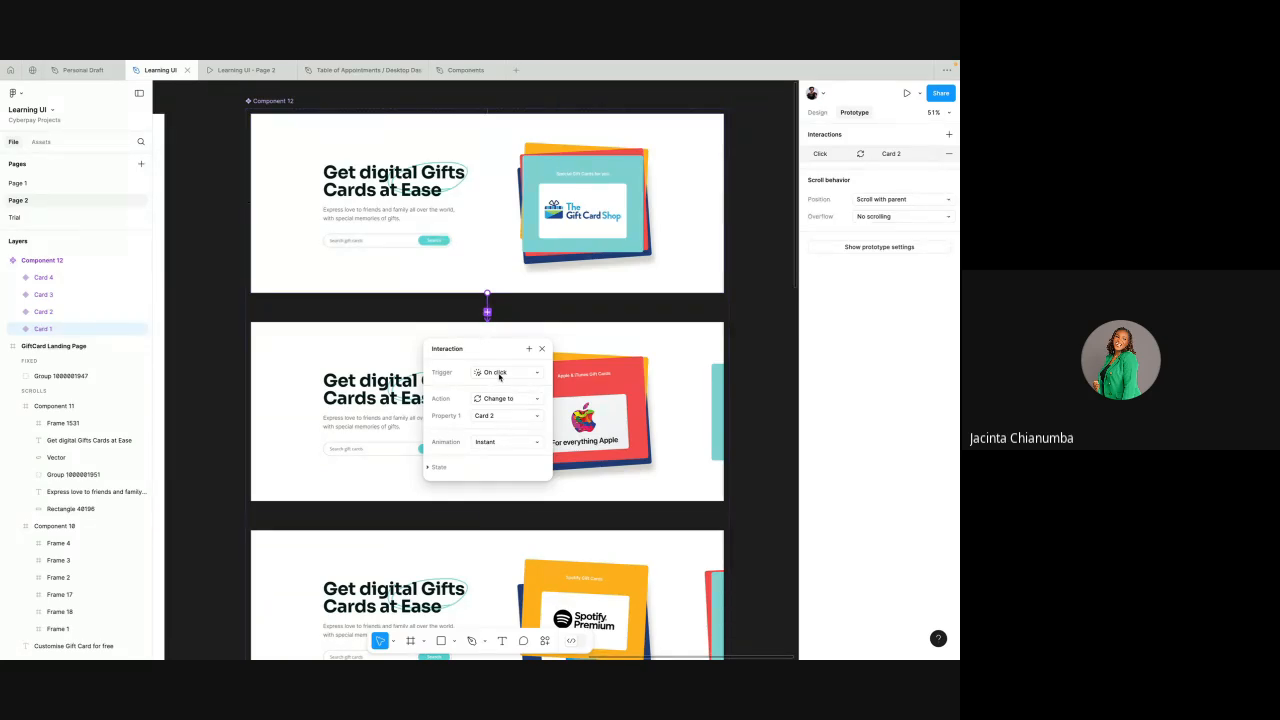
- Set the Card 1 interaction's trigger to After delay with a delay of 800 ms
{"action": "left_click", "coordinate": [500, 377]}
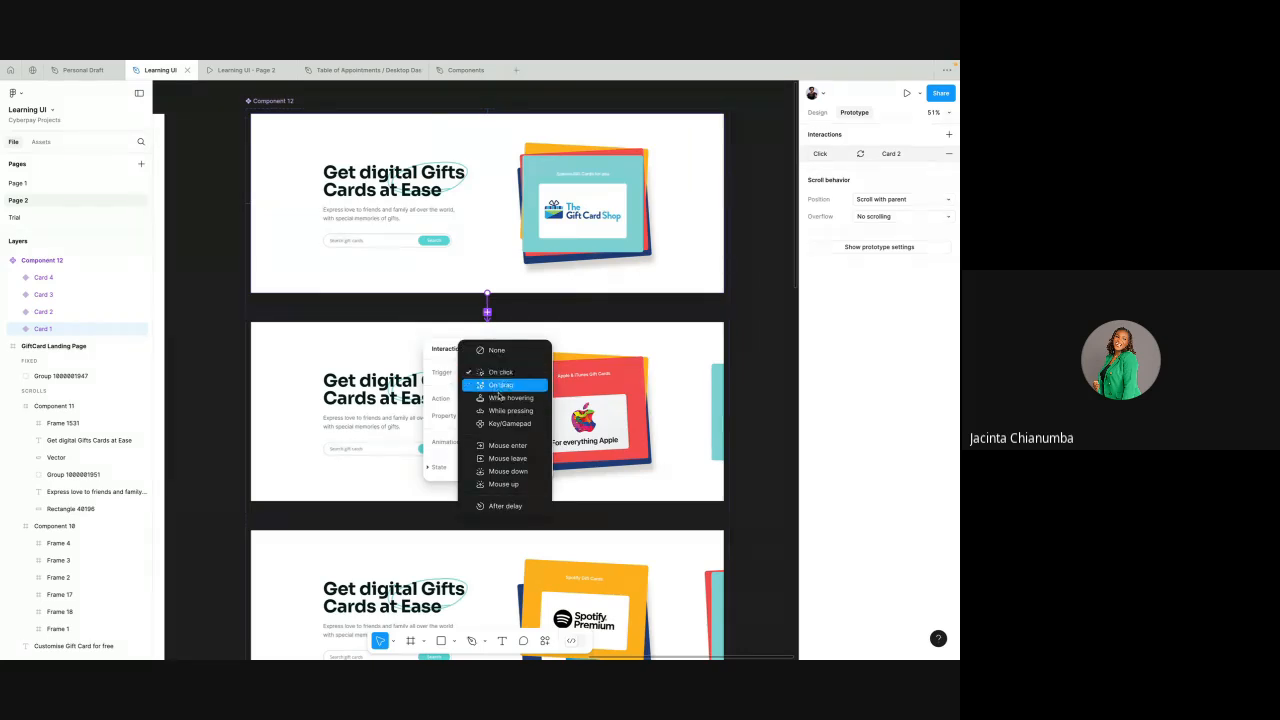
{"action": "left_click", "coordinate": [503, 507]}
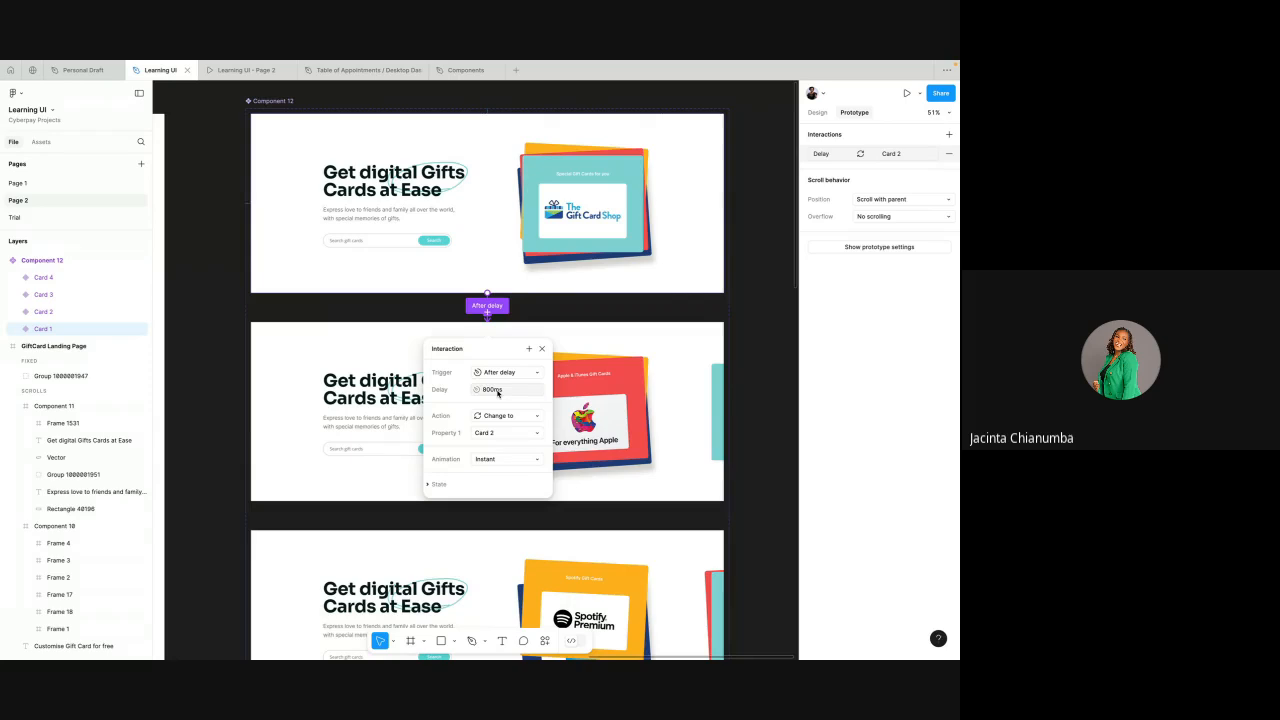
{"action": "left_click", "coordinate": [497, 393]}
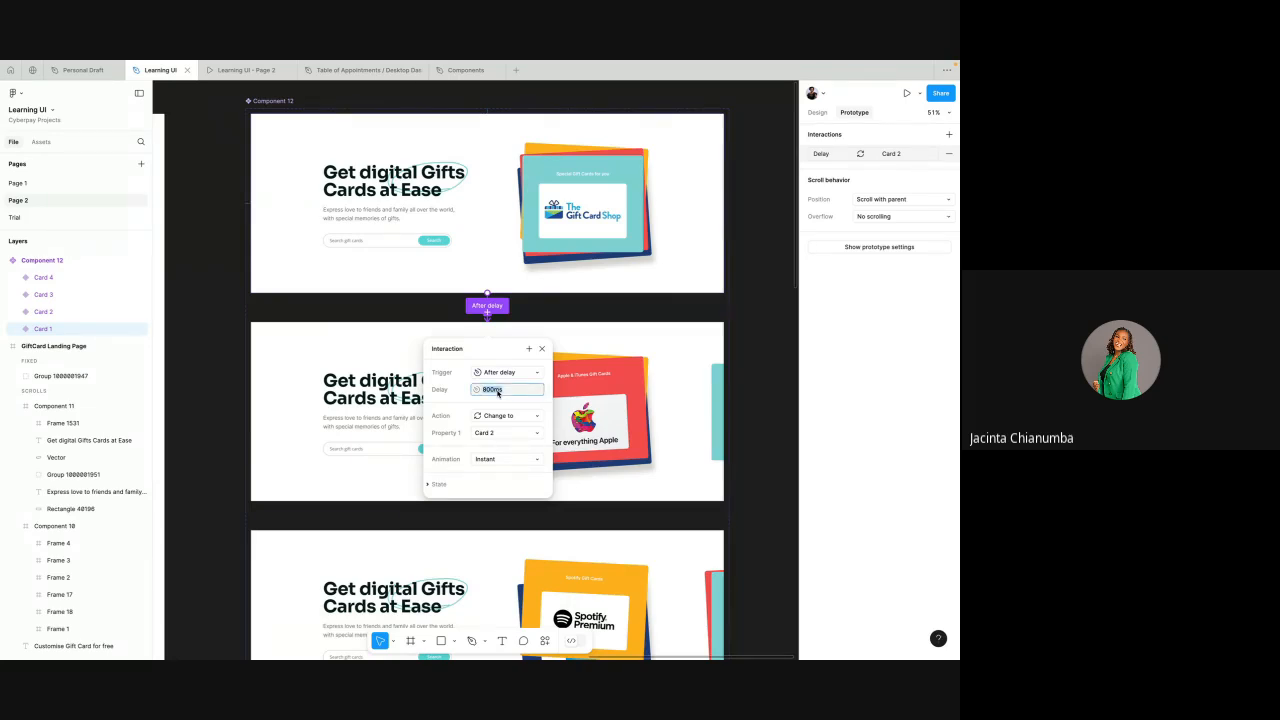
{"action": "key", "text": "Left"}
{"action": "type", "text": "8"}
- Choose Change to as the Card 1 interaction's action, with Property 1 set to Card 2
{"action": "left_click", "coordinate": [490, 417]}
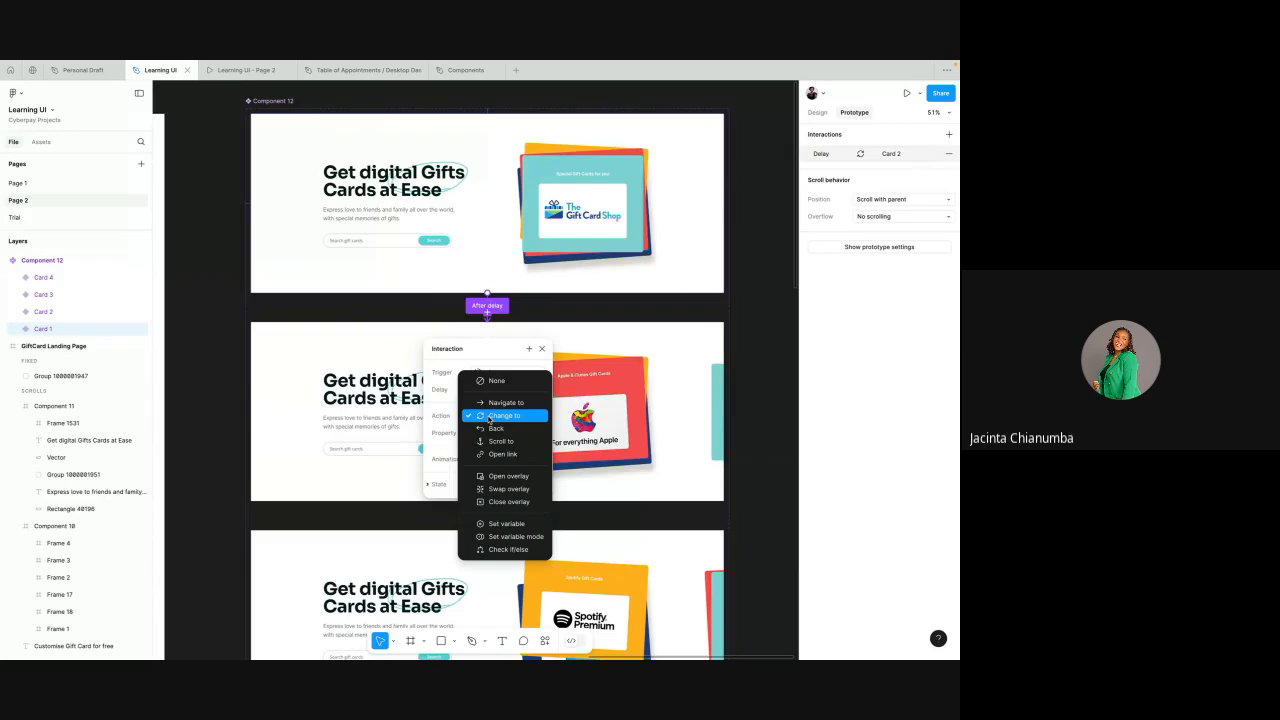
{"action": "left_click", "coordinate": [506, 417]}
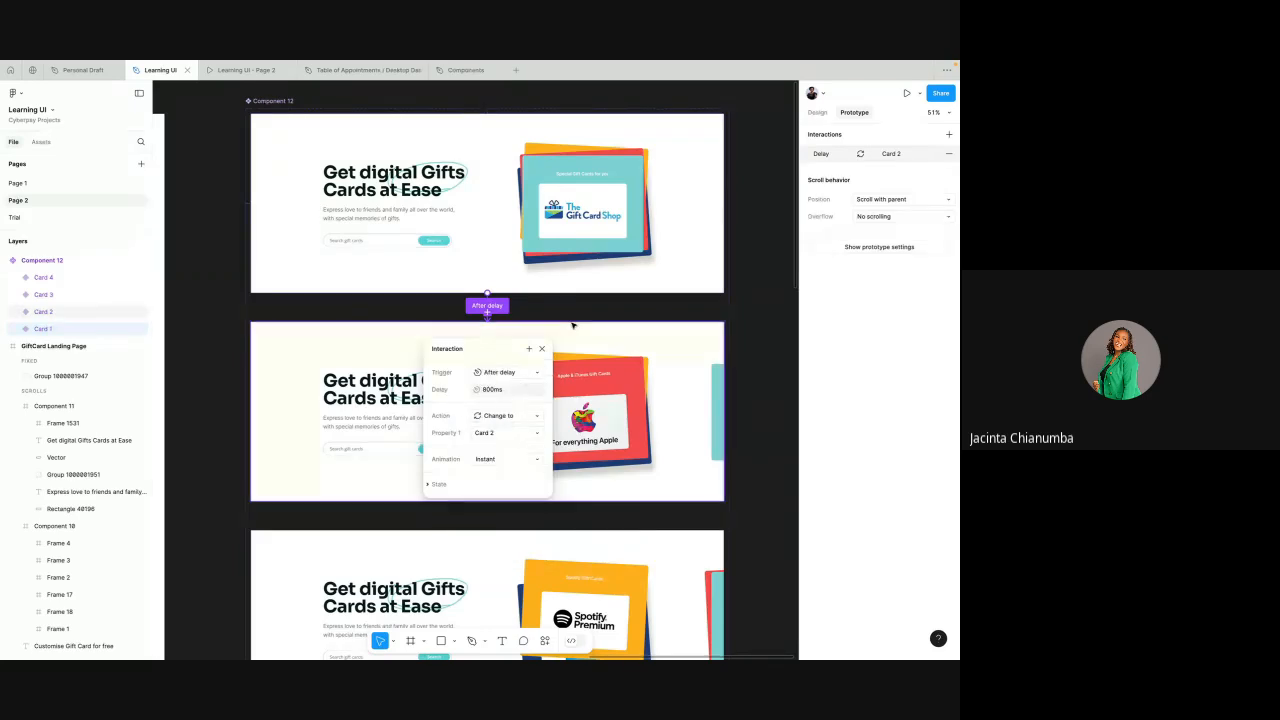
{"action": "left_click", "coordinate": [496, 436]}
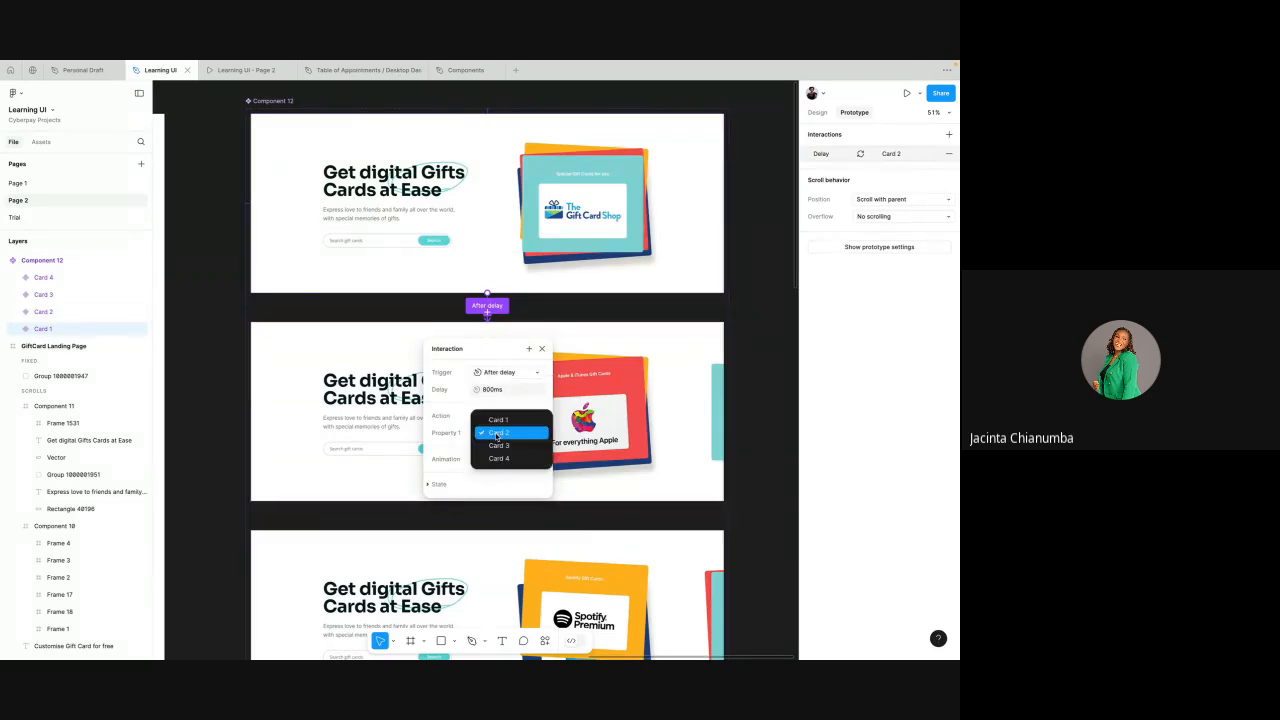
{"action": "left_click", "coordinate": [492, 436]}
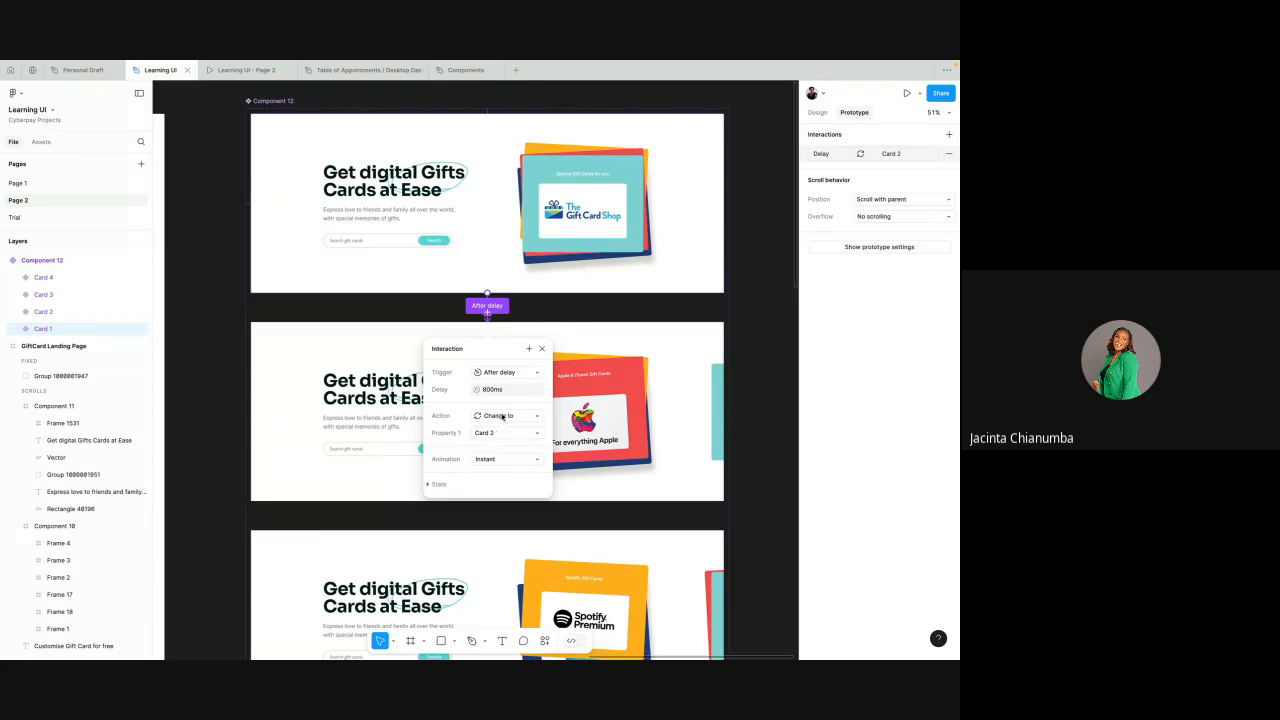
{"action": "left_click", "coordinate": [483, 435]}
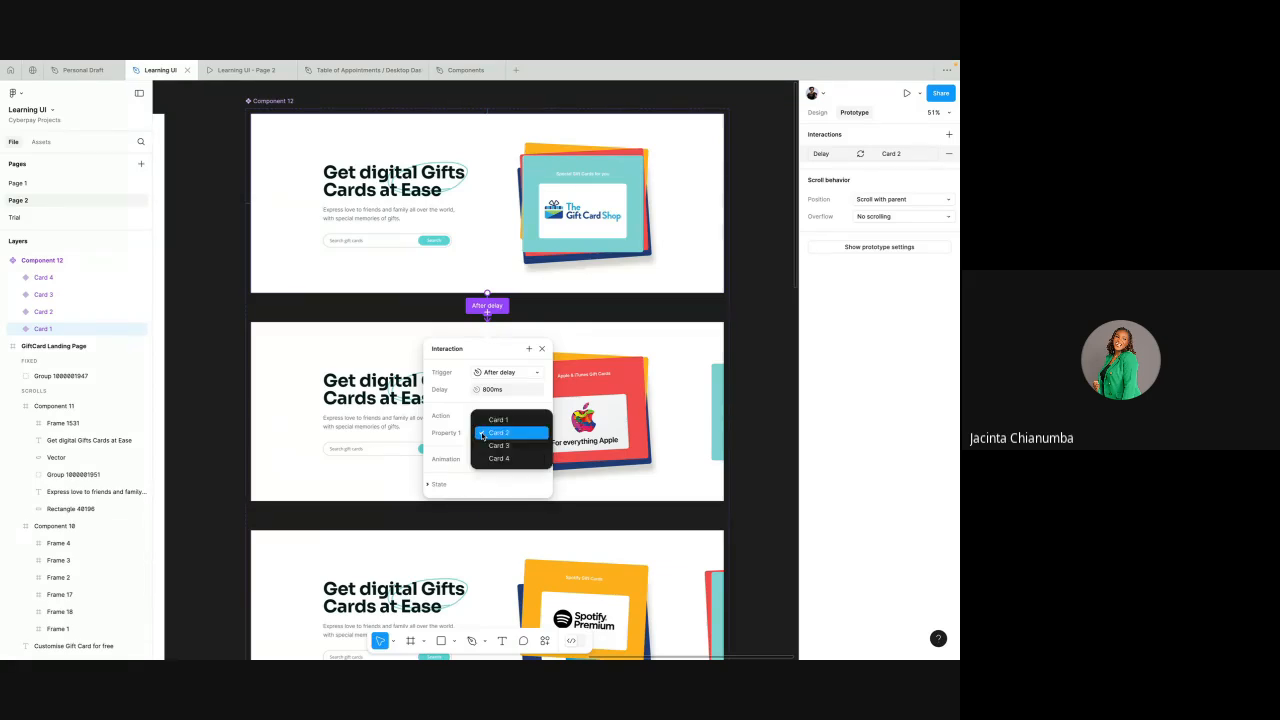
{"action": "left_click", "coordinate": [501, 436]}
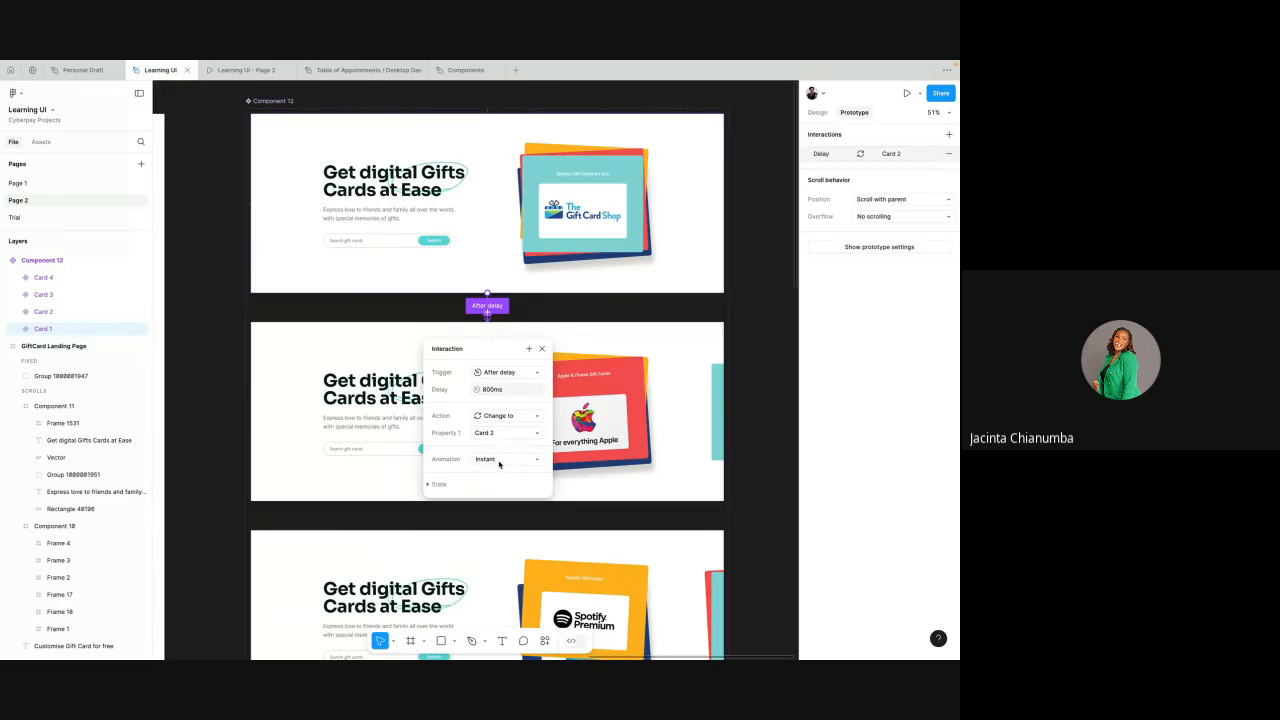
- Set the Card 1 interaction's animation to Smart animate with an Ease out curve and a 500 ms duration
{"action": "left_click", "coordinate": [499, 463]}
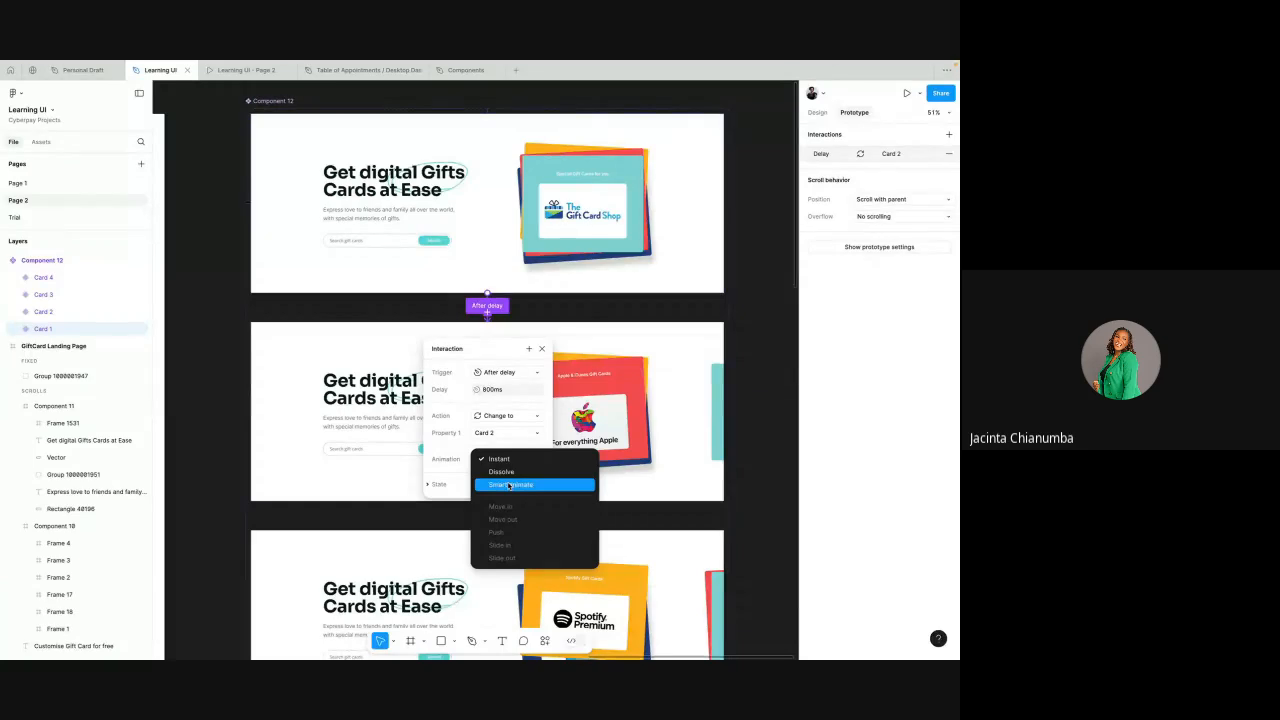
{"action": "left_click", "coordinate": [510, 485]}
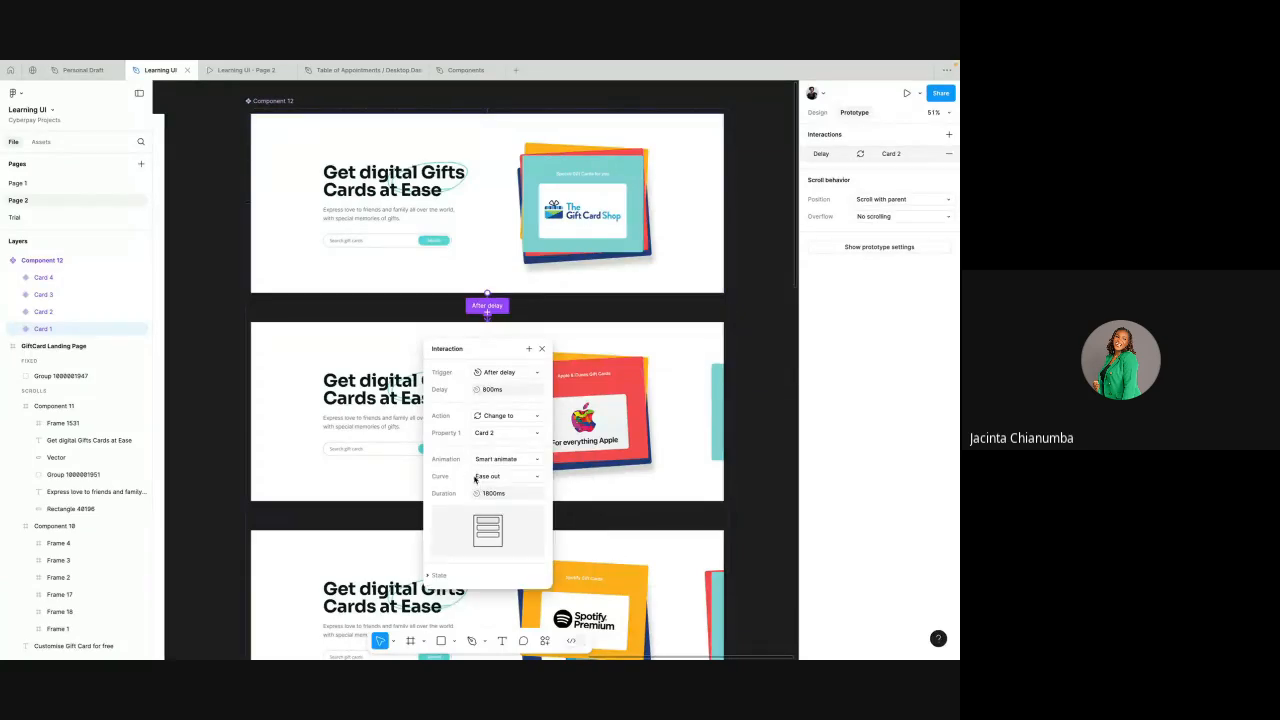
{"action": "left_click", "coordinate": [493, 477]}
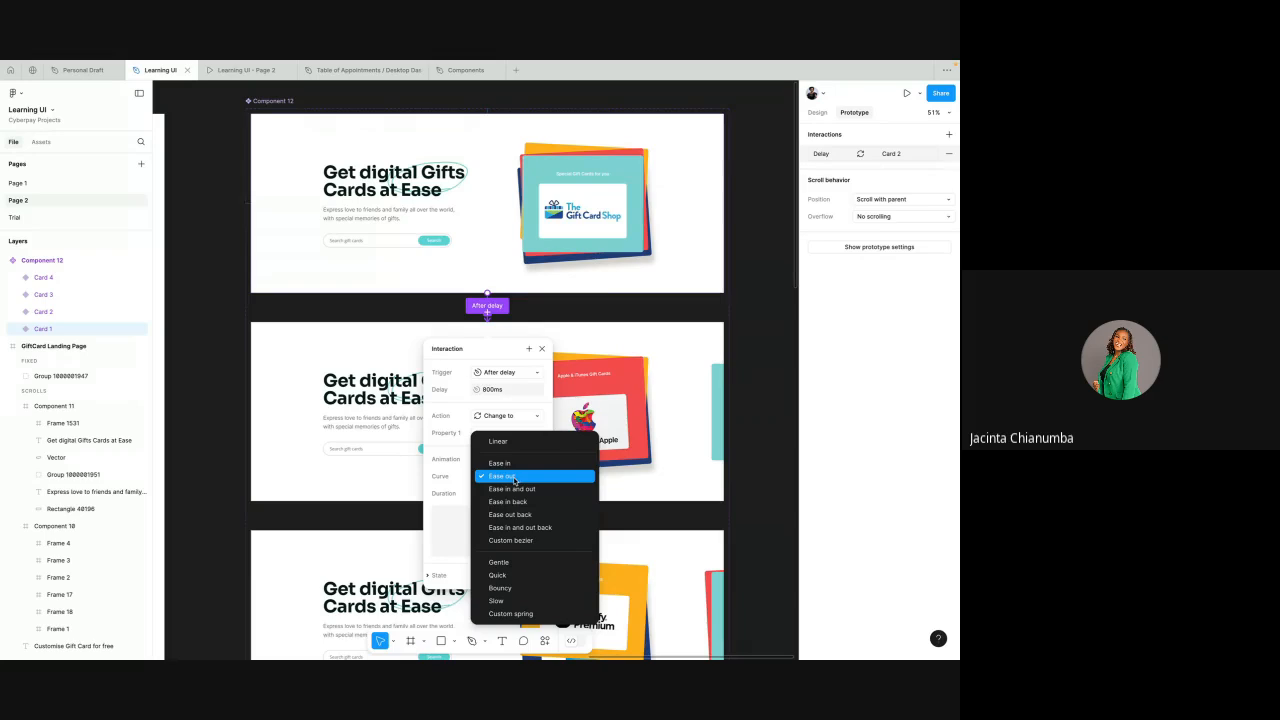
{"action": "left_click", "coordinate": [515, 480]}
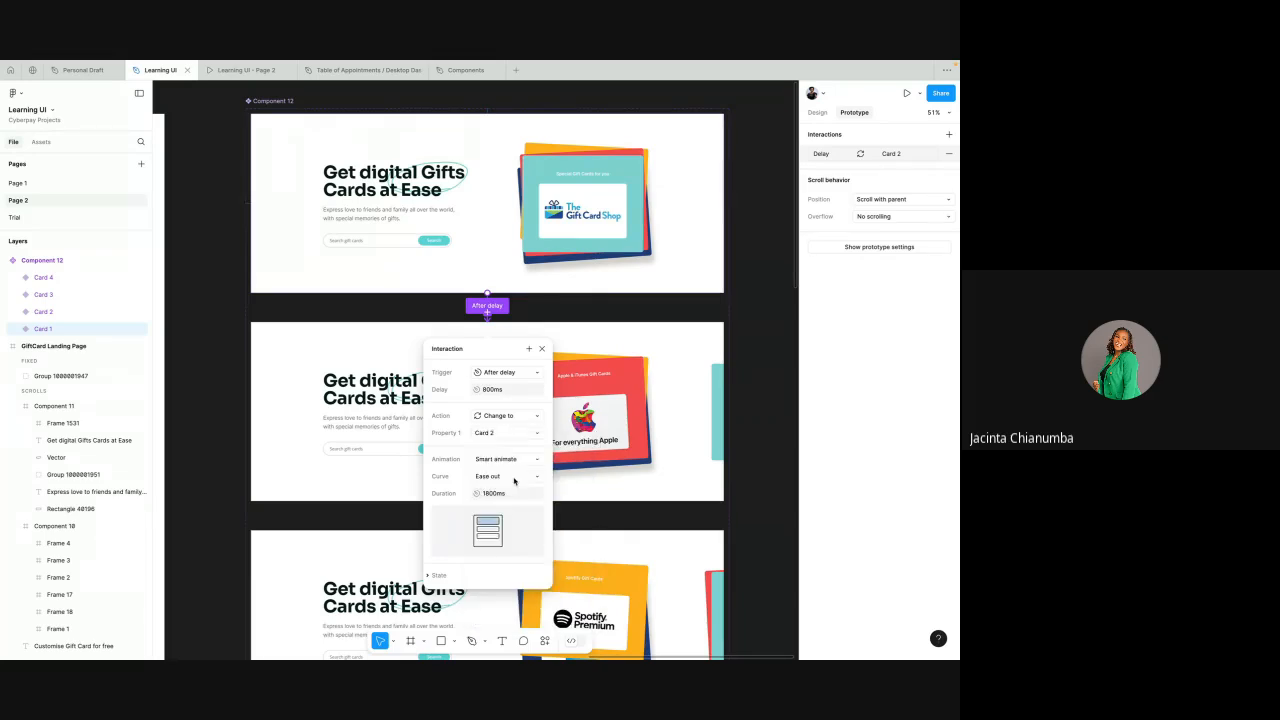
{"action": "left_click", "coordinate": [492, 496]}
{"action": "left_click", "coordinate": [493, 495]}
{"action": "key", "text": "BackSpace"}
{"action": "key", "text": "Return"}
{"action": "left_click", "coordinate": [543, 350]}
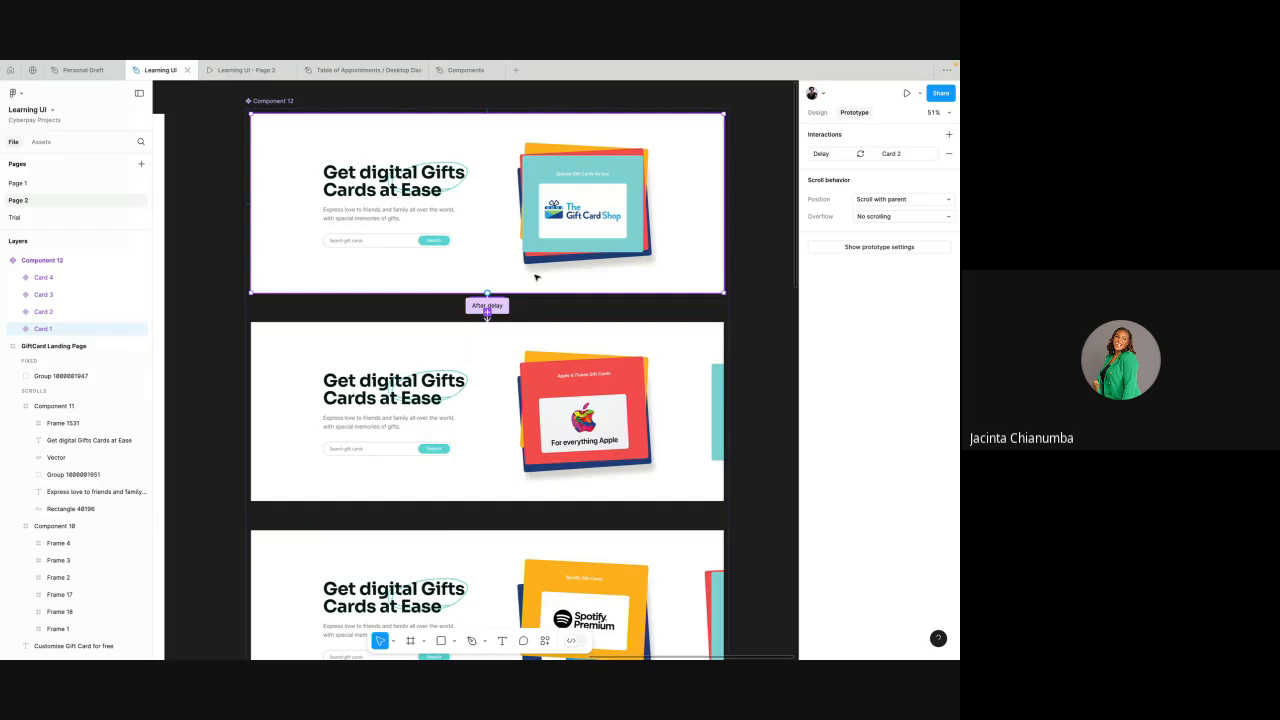
- Connect the Card 2 variant to the Card 3 variant with an interaction triggered After delay
{"action": "left_click", "coordinate": [511, 346]}
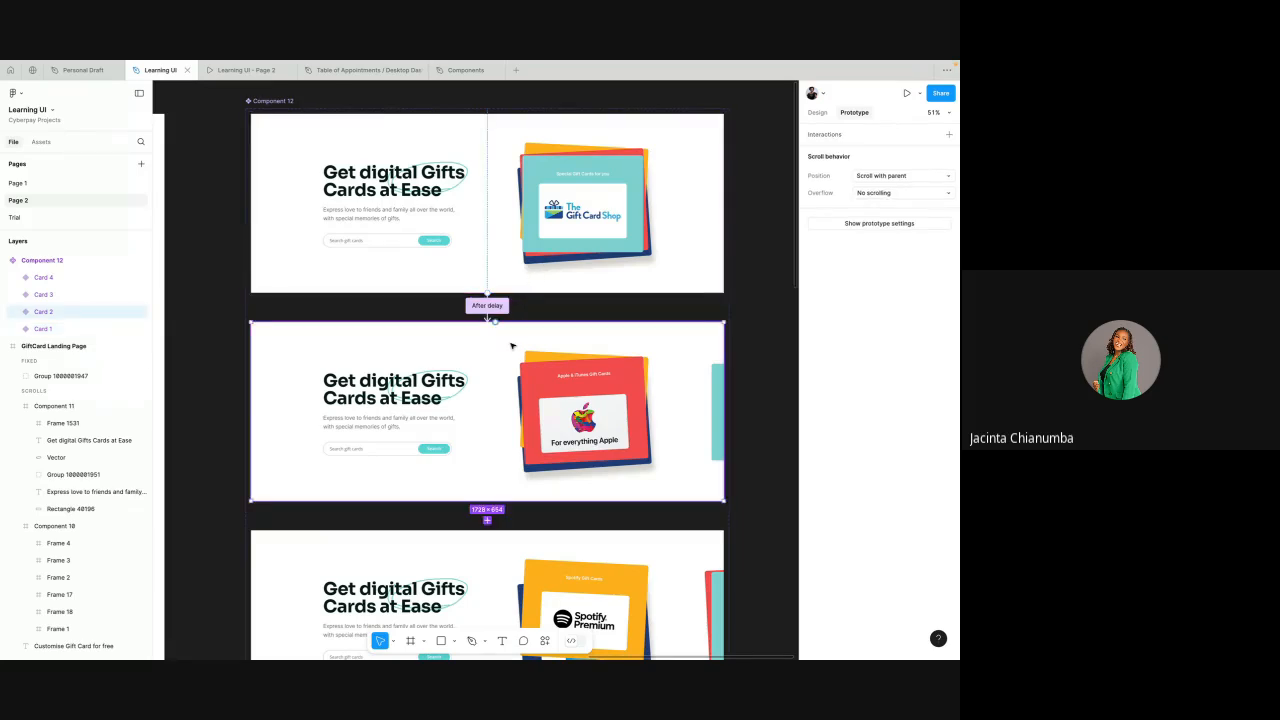
{"action": "scroll", "coordinate": [511, 346], "scroll_direction": "down", "scroll_amount": 5}
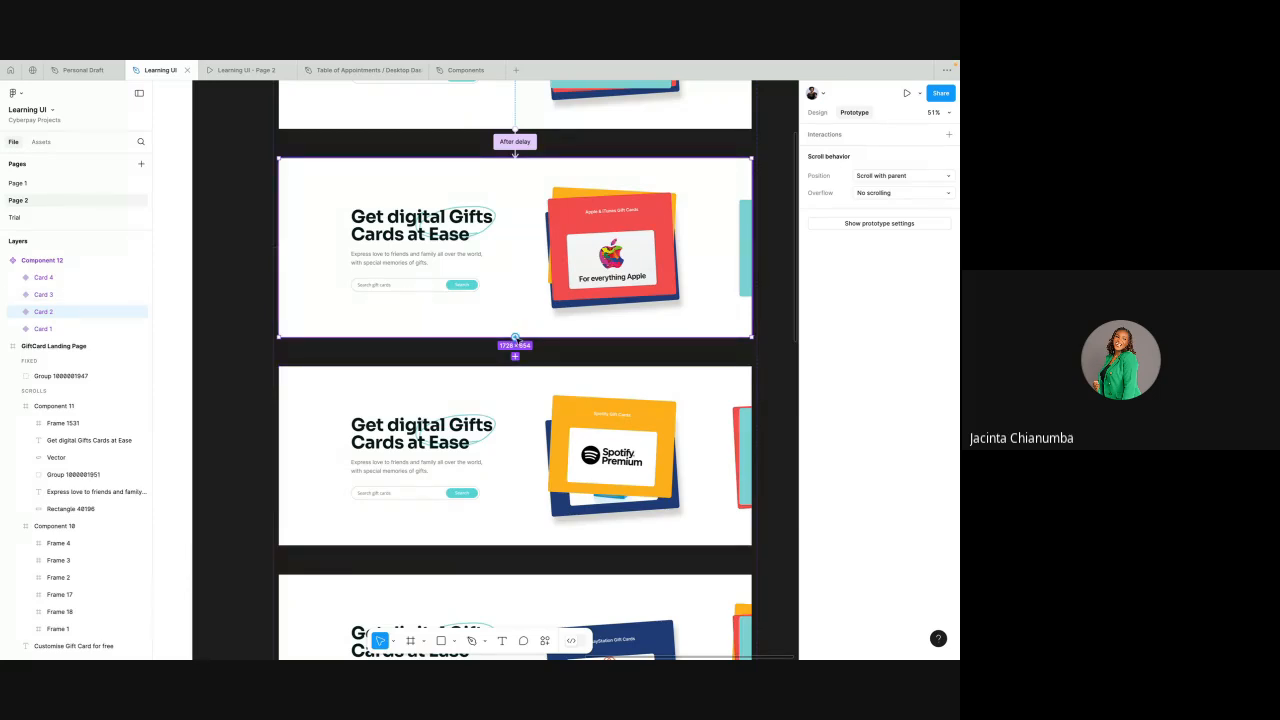
{"action": "left_click_drag", "start_coordinate": [514, 337], "coordinate": [518, 388]}
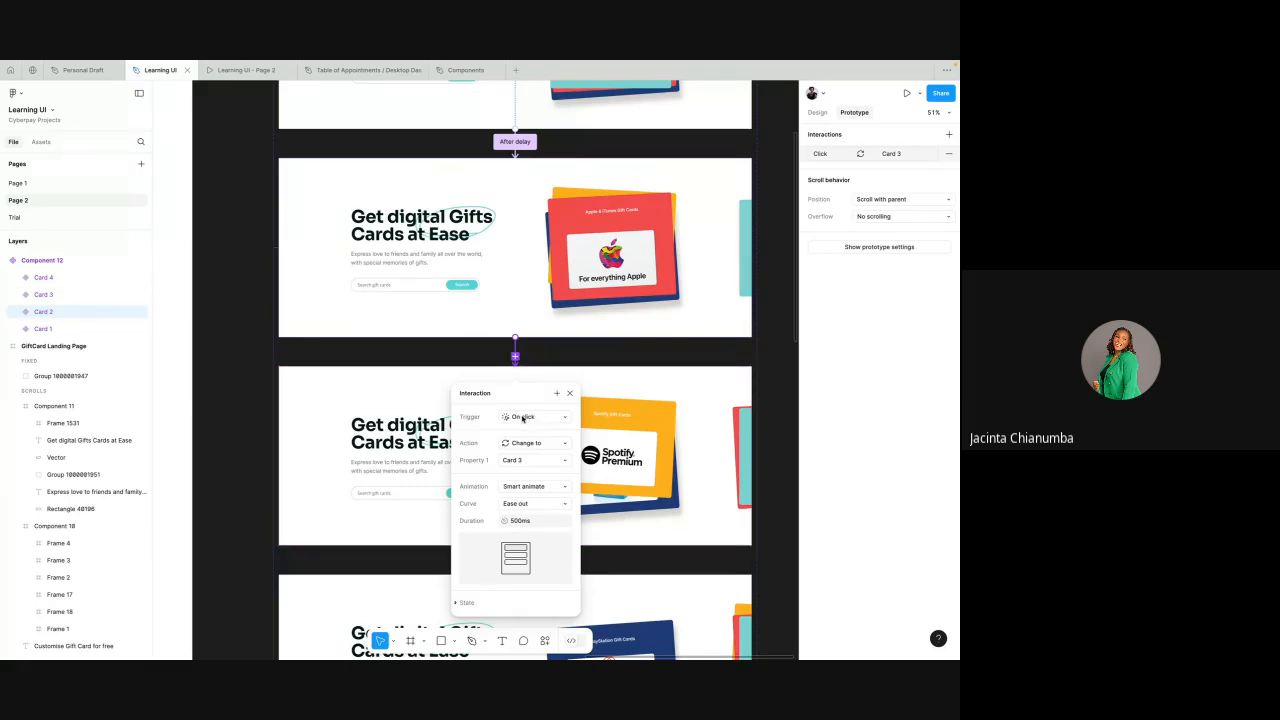
{"action": "left_click", "coordinate": [521, 419]}
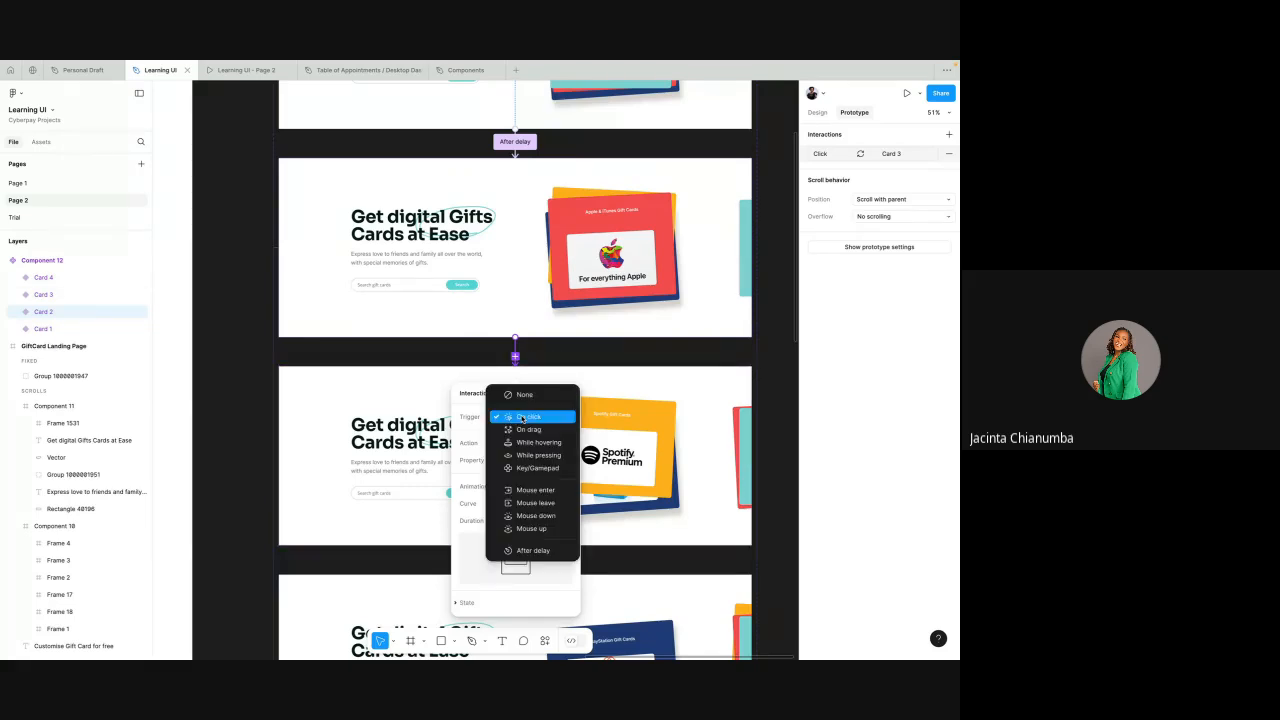
{"action": "left_click", "coordinate": [538, 551]}
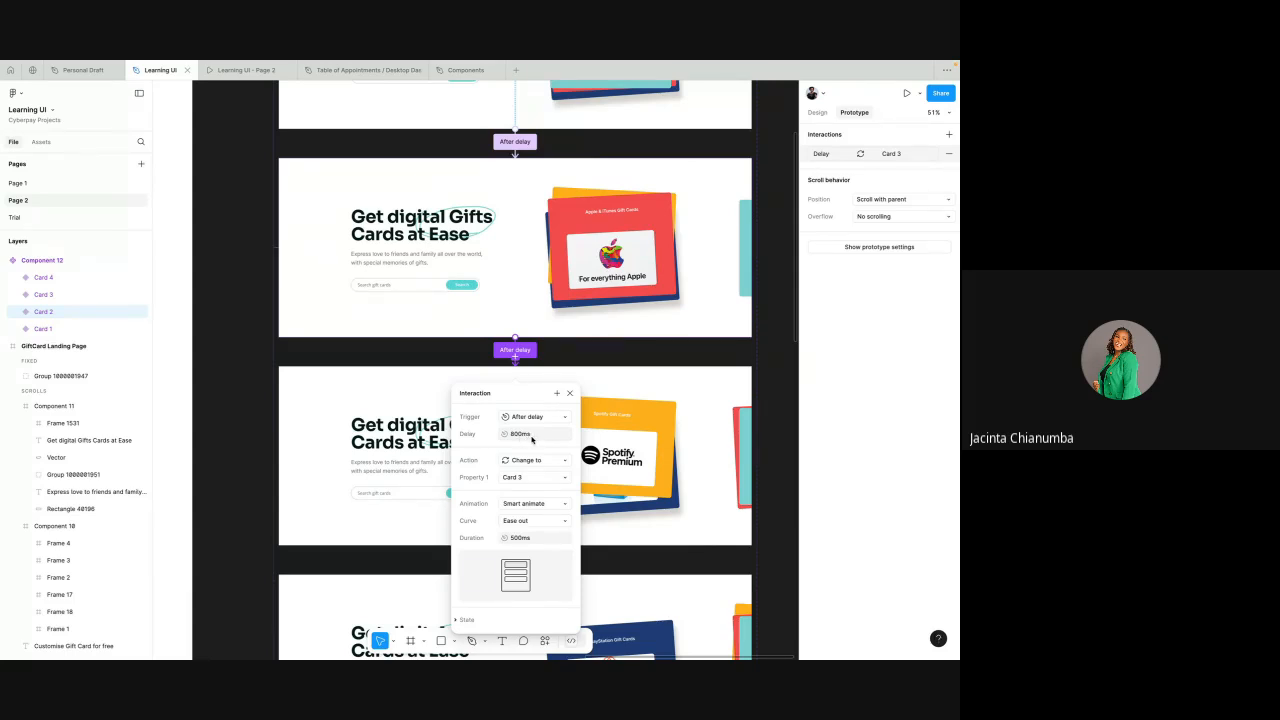
- Examine the delay and animation duration of the after-delay interactions from Card 1 to Card 2 and from Card 2 to Card 3
{"action": "left_click", "coordinate": [570, 394]}
{"action": "scroll", "coordinate": [573, 398], "scroll_direction": "up", "scroll_amount": 1}
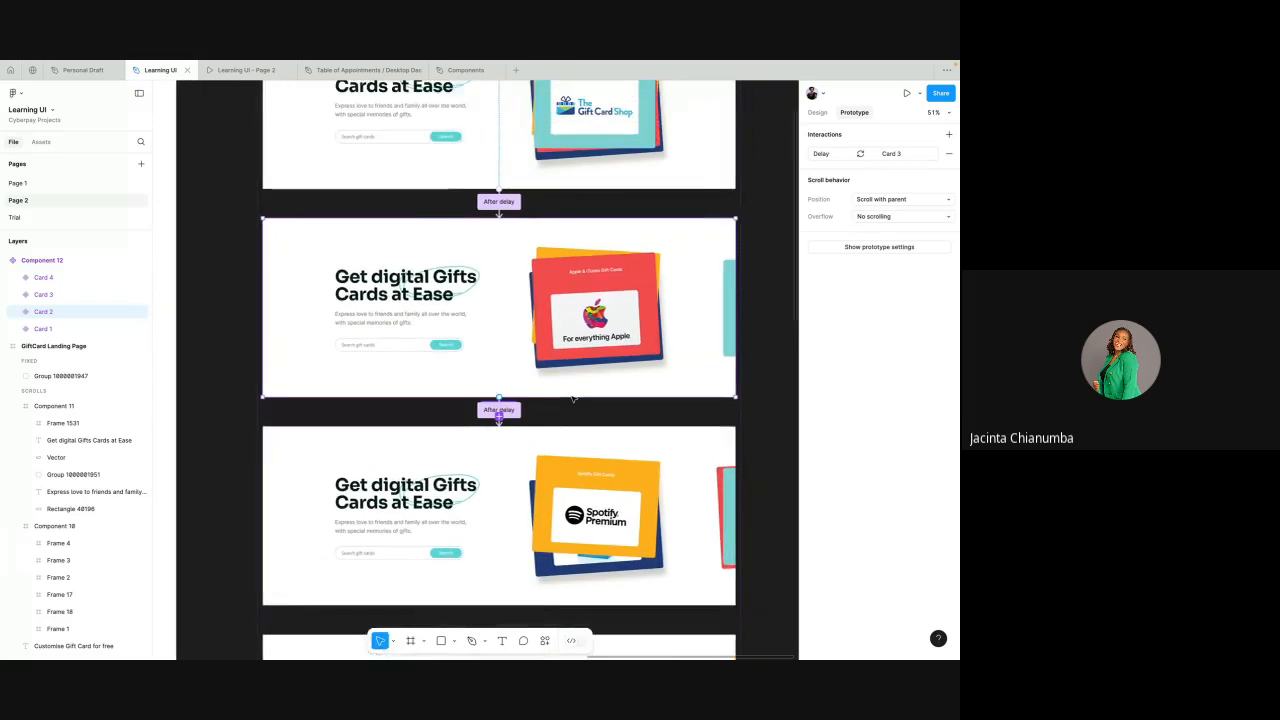
{"action": "scroll", "coordinate": [573, 398], "scroll_direction": "up", "scroll_amount": 1}
{"action": "scroll", "coordinate": [516, 264], "scroll_direction": "up", "scroll_amount": 5}
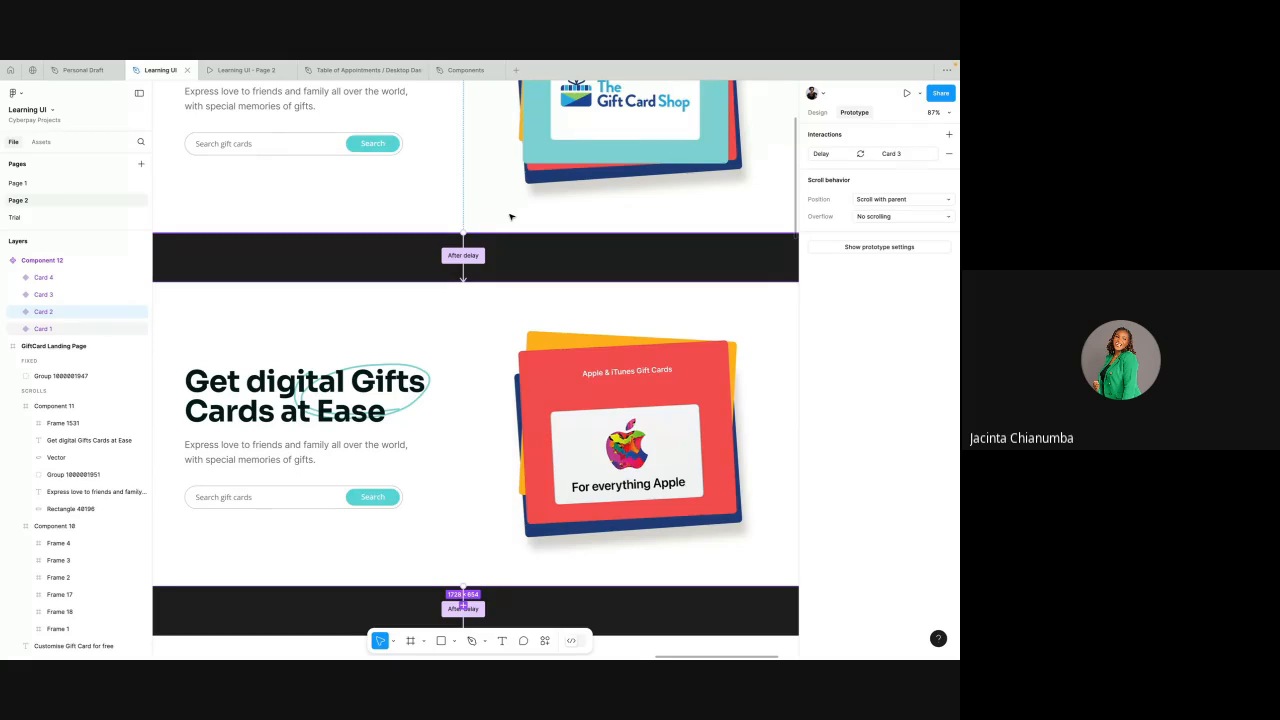
{"action": "left_click", "coordinate": [463, 253]}
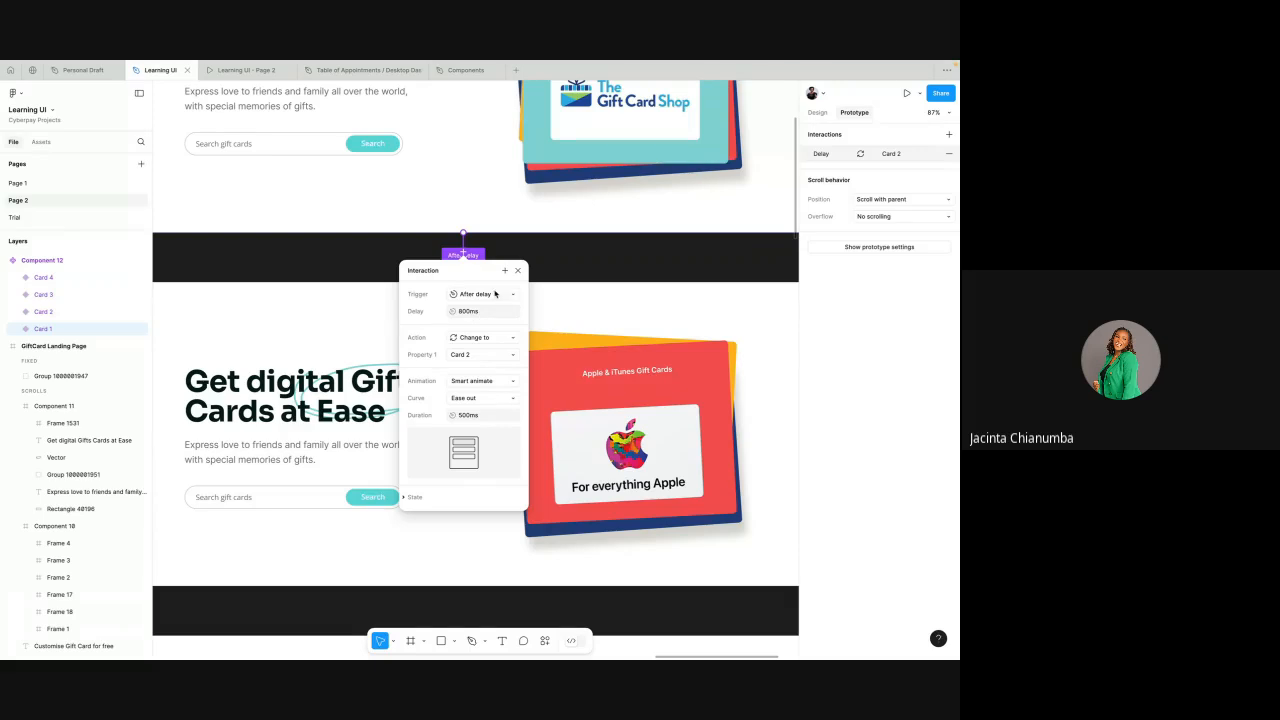
{"action": "left_click", "coordinate": [562, 253]}
{"action": "scroll", "coordinate": [540, 270], "scroll_direction": "down", "scroll_amount": 5}
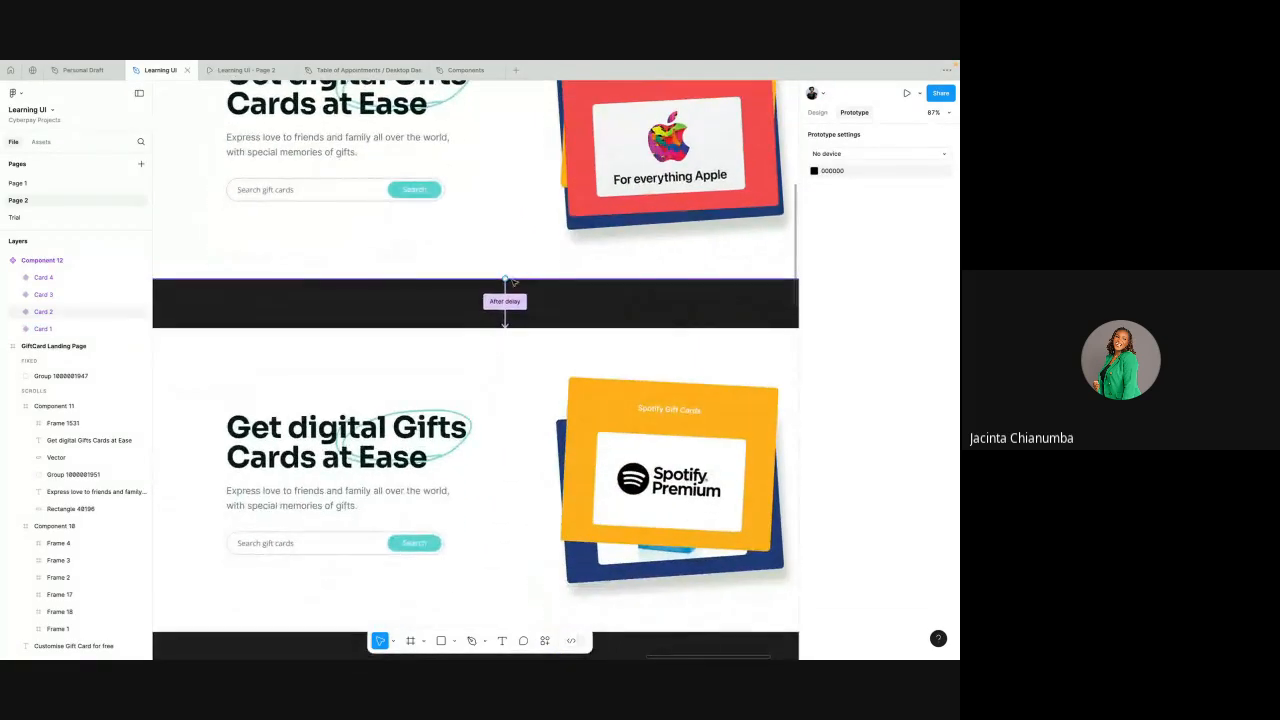
{"action": "left_click", "coordinate": [505, 300]}
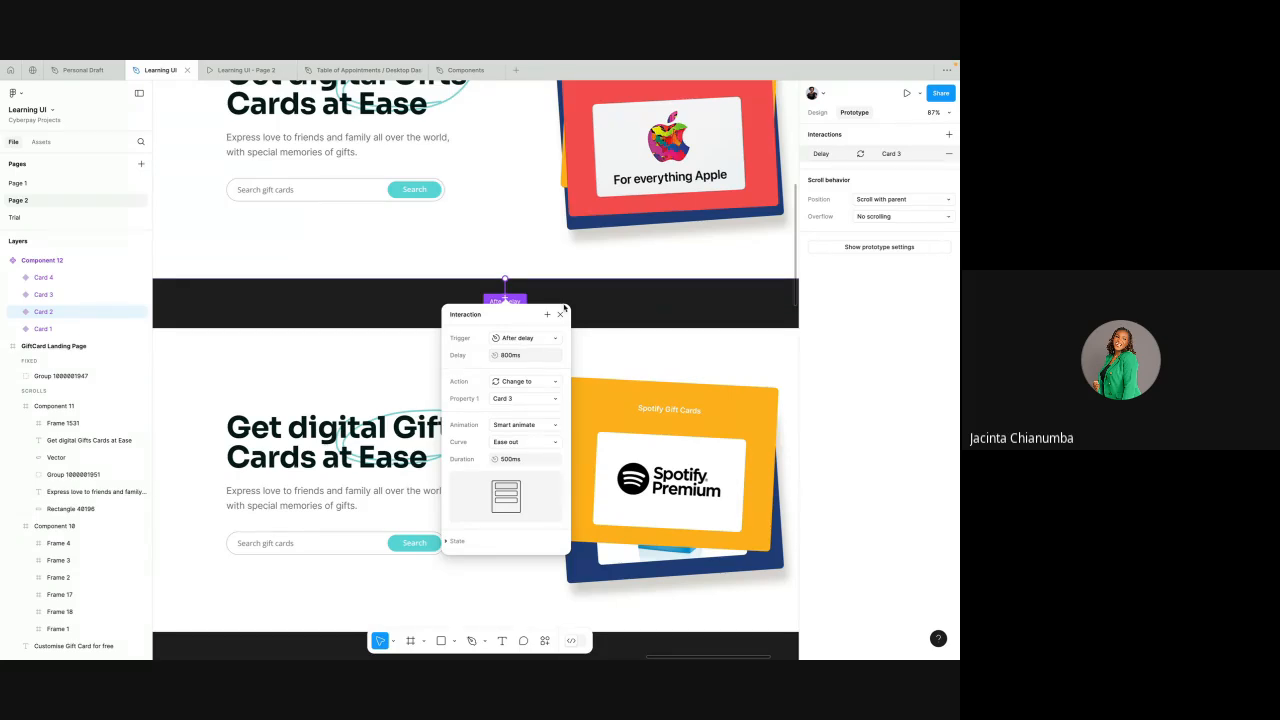
{"action": "left_click", "coordinate": [561, 315]}
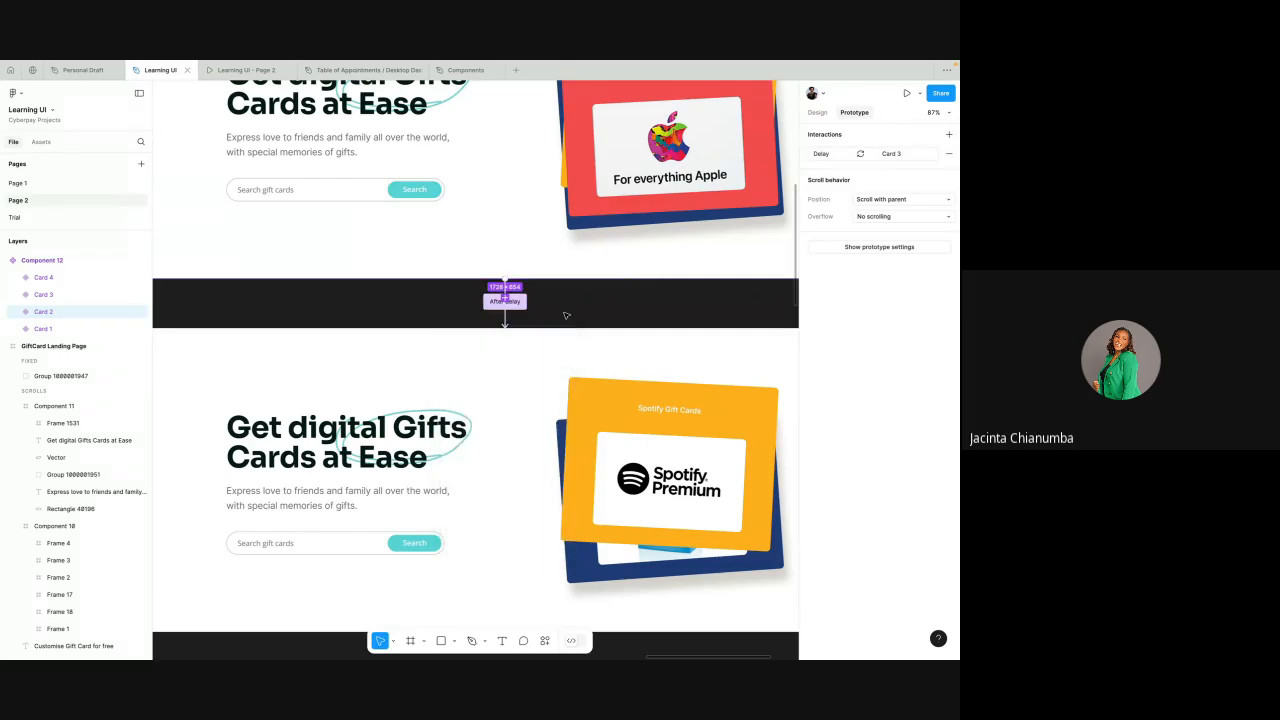
{"action": "scroll", "coordinate": [566, 316], "scroll_direction": "up", "scroll_amount": 5}
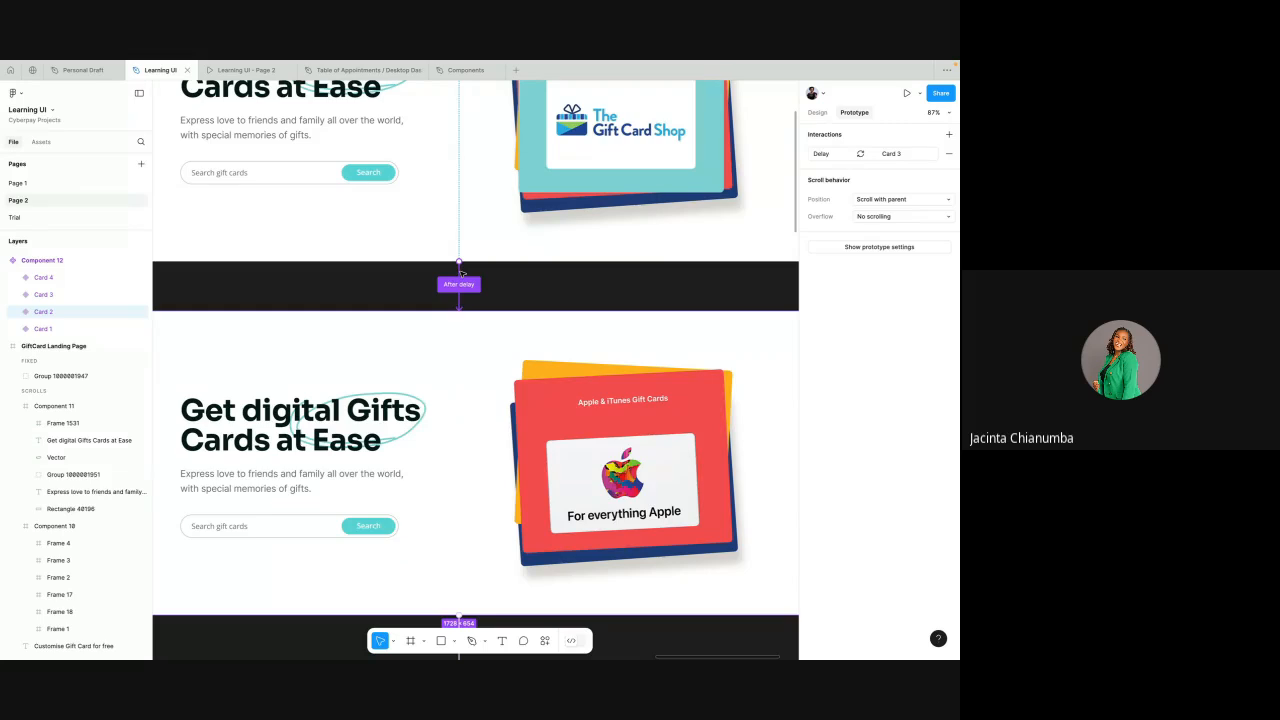
{"action": "left_click", "coordinate": [460, 279]}
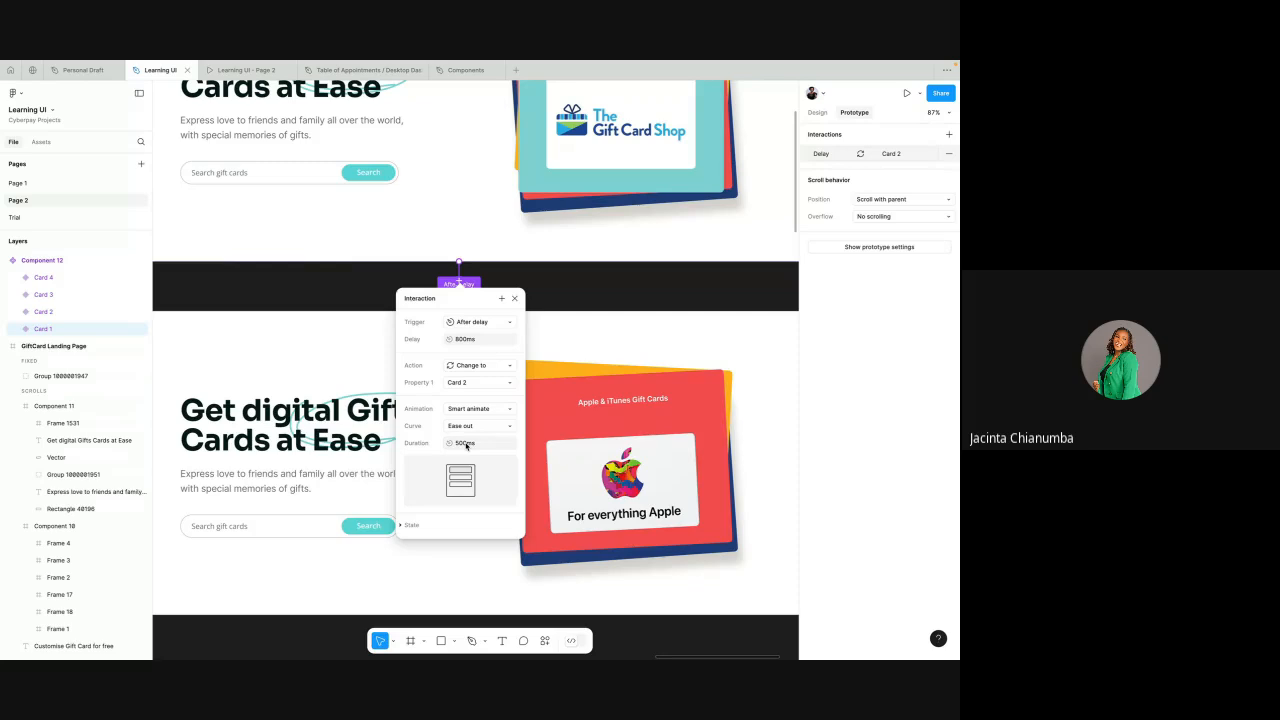
{"action": "scroll", "coordinate": [466, 446], "scroll_direction": "down", "scroll_amount": 10}
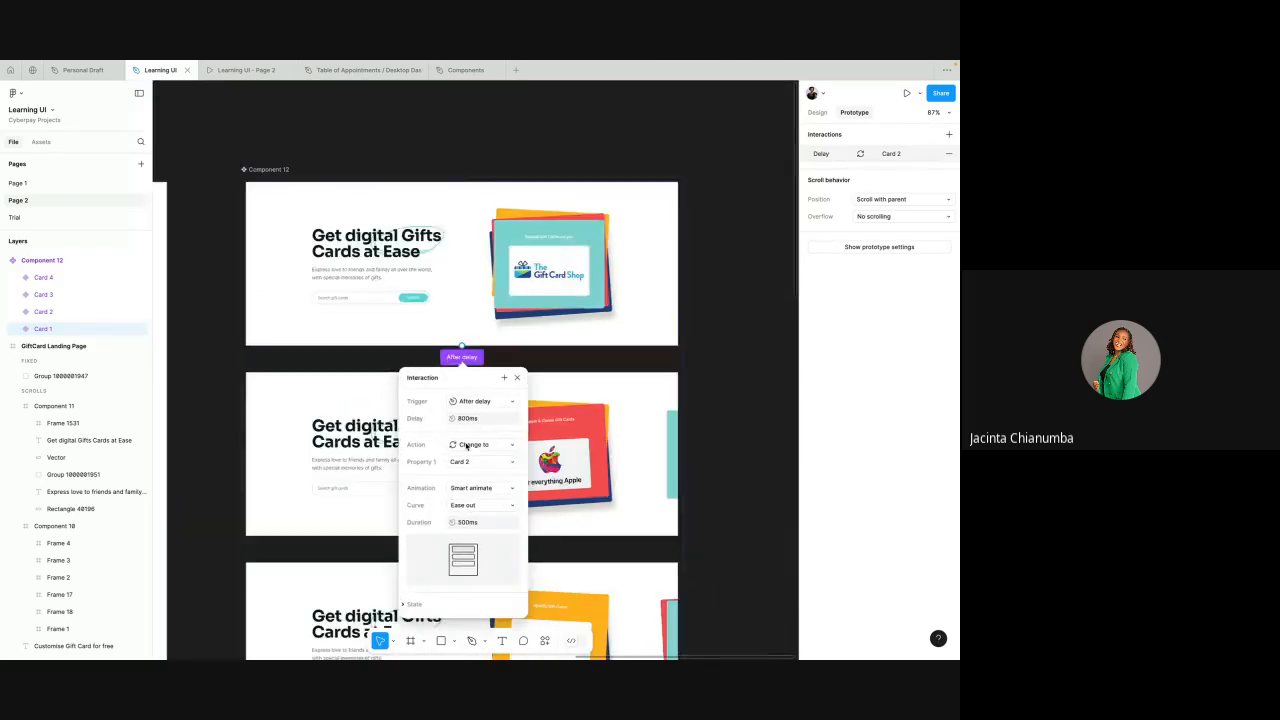
{"action": "left_click", "coordinate": [708, 267]}
- Add a text label reading "Card 1" on the empty canvas to the right of Component 12
{"action": "scroll", "coordinate": [708, 267], "scroll_direction": "right", "scroll_amount": 3}
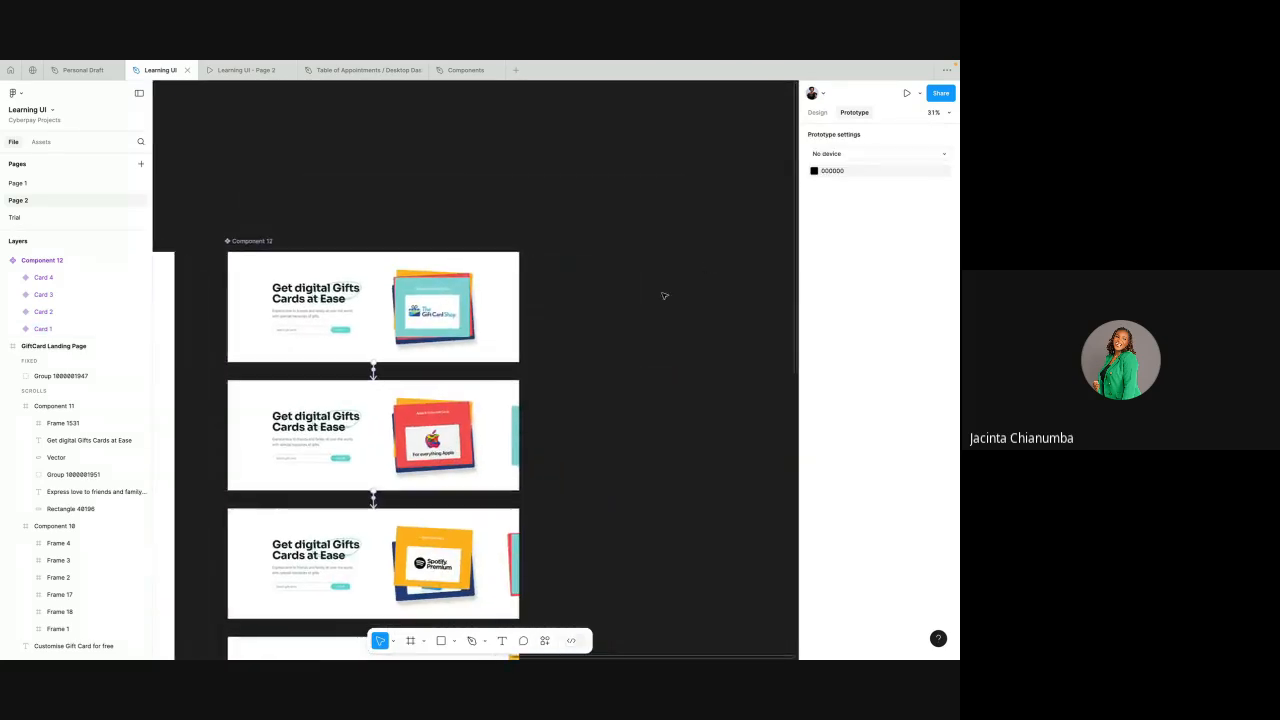
{"action": "left_click", "coordinate": [502, 644]}
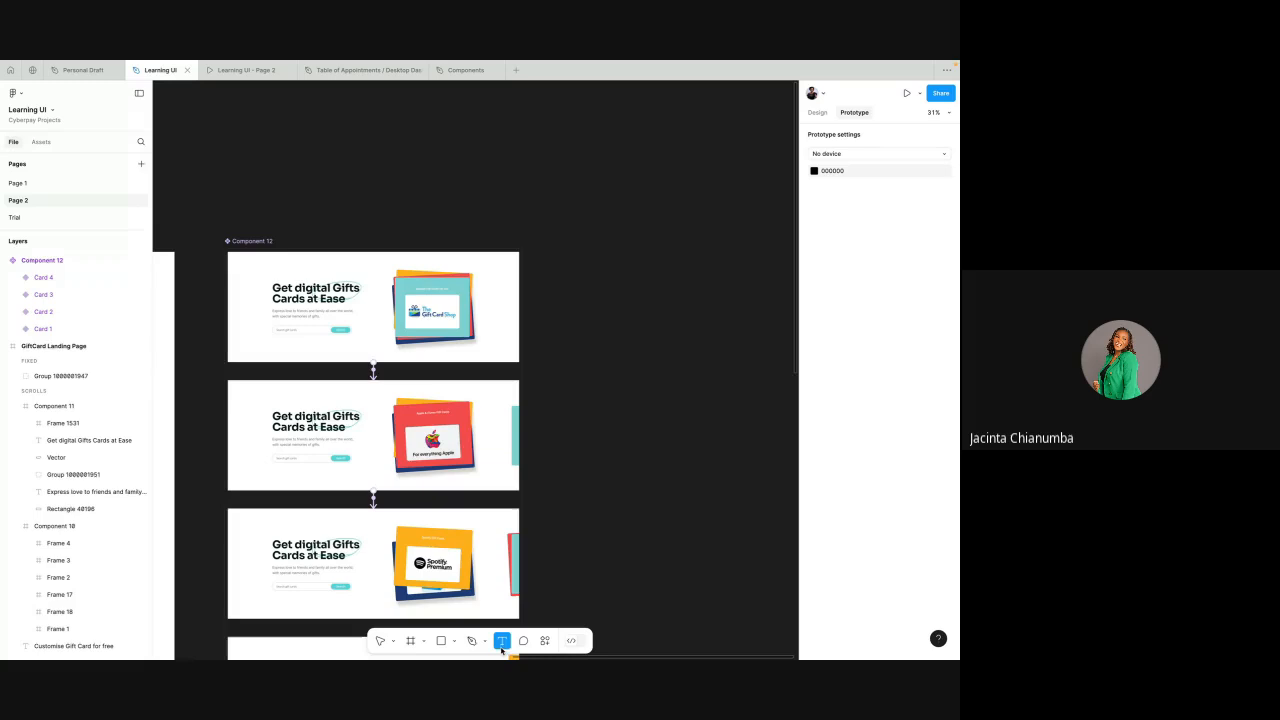
{"action": "left_click", "coordinate": [588, 344]}
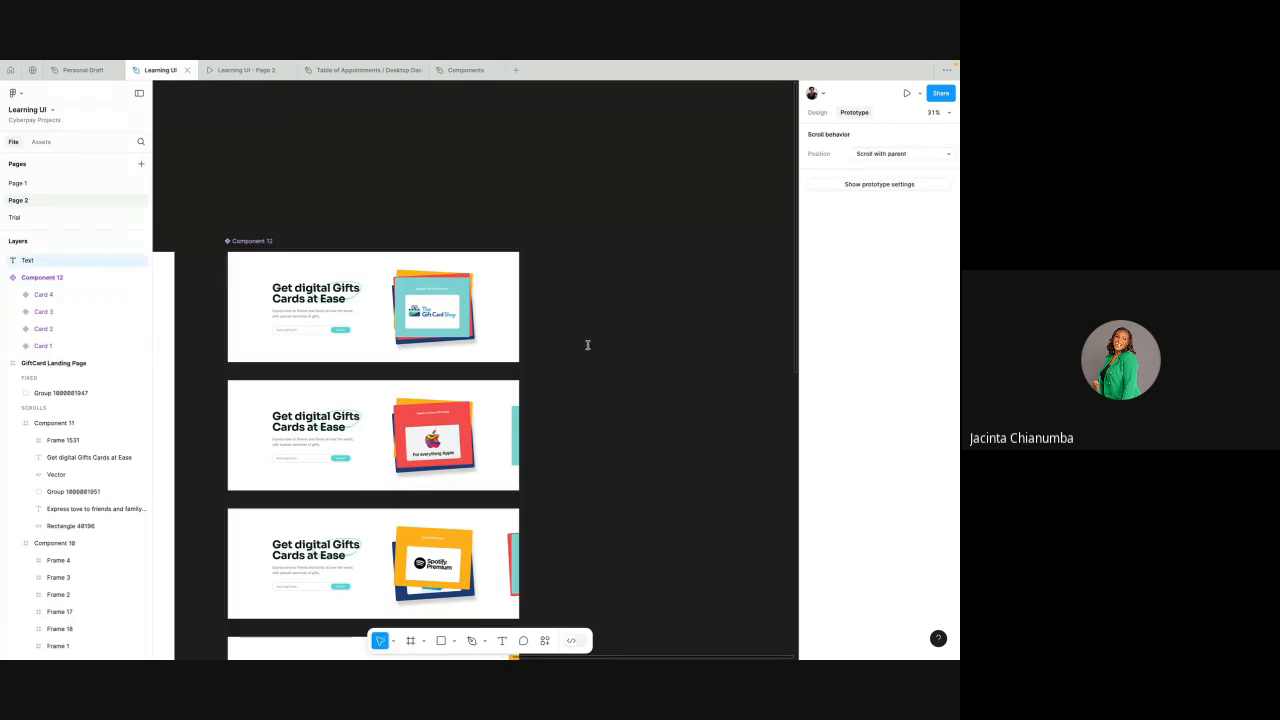
{"action": "type", "text": "a"}
{"action": "type", "text": "ard"}
{"action": "type", "text": " 1"}
{"action": "left_click", "coordinate": [637, 277]}
{"action": "scroll", "coordinate": [637, 277], "scroll_direction": "right", "scroll_amount": 1}
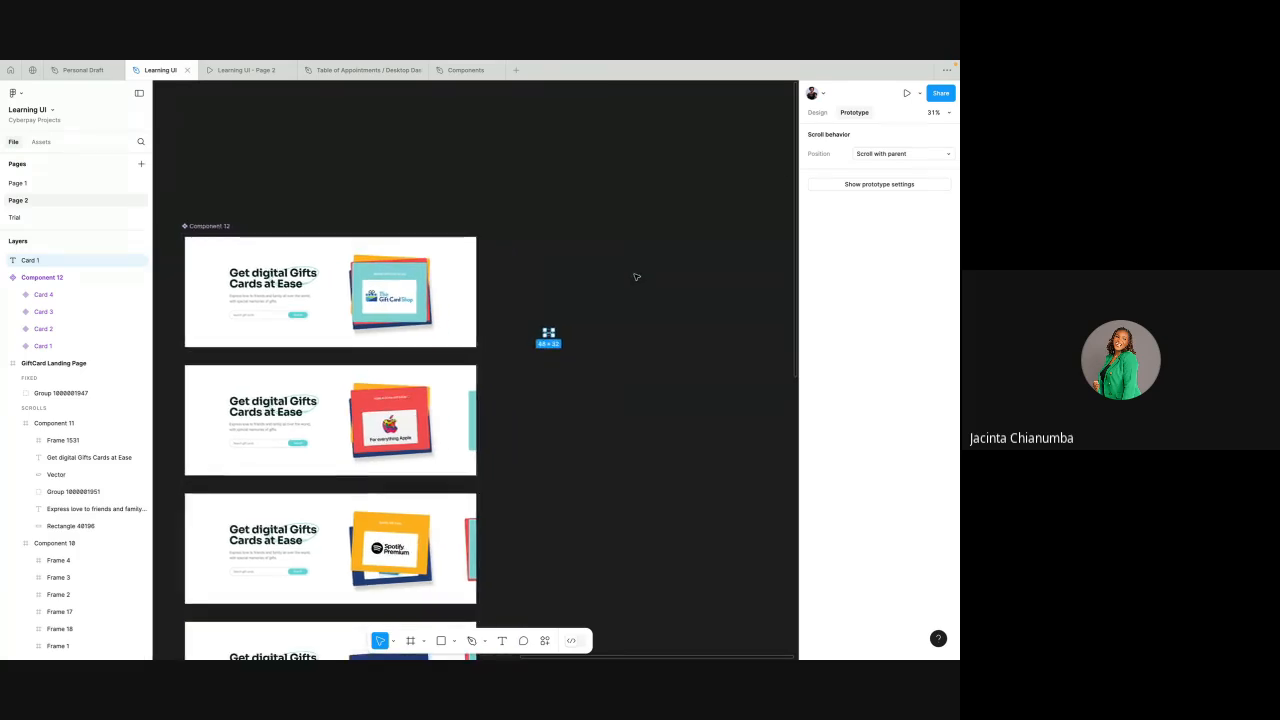
- Set the "Card 1" label's font size to 116 and its line height to 140%
{"action": "left_click", "coordinate": [816, 113]}
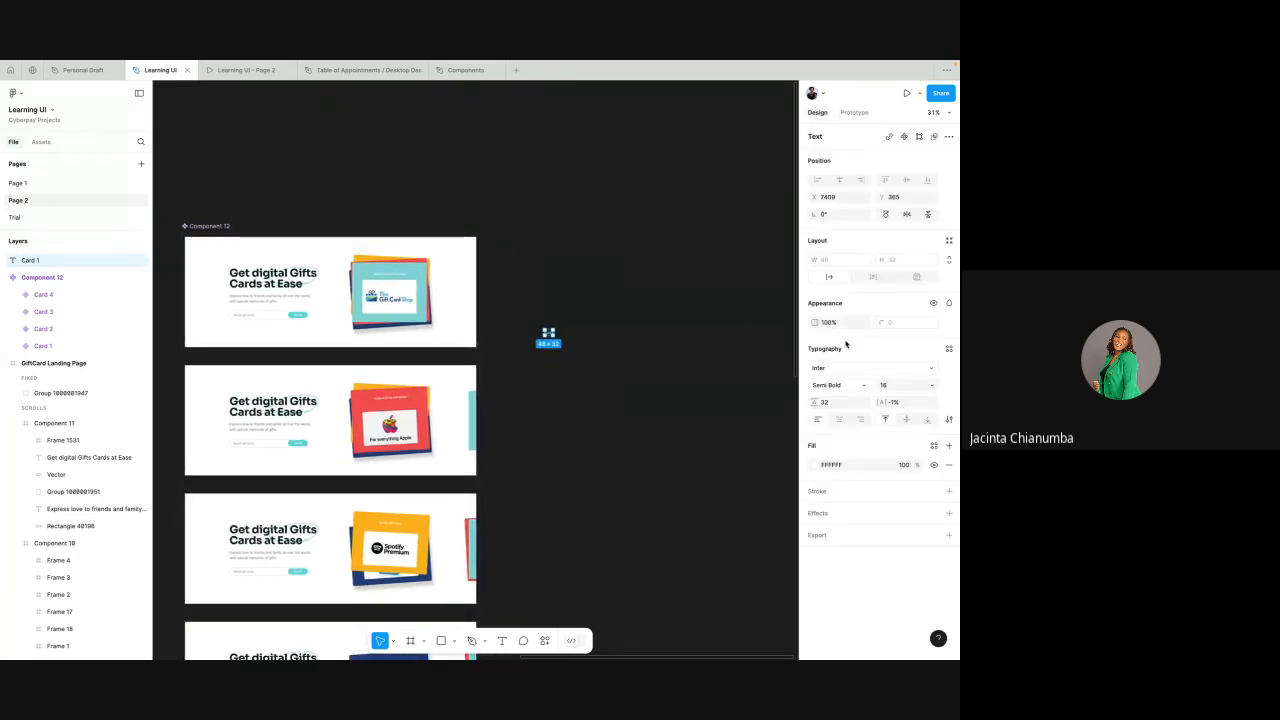
{"action": "left_click", "coordinate": [881, 388]}
{"action": "type", "text": "80"}
{"action": "key", "text": "Return"}
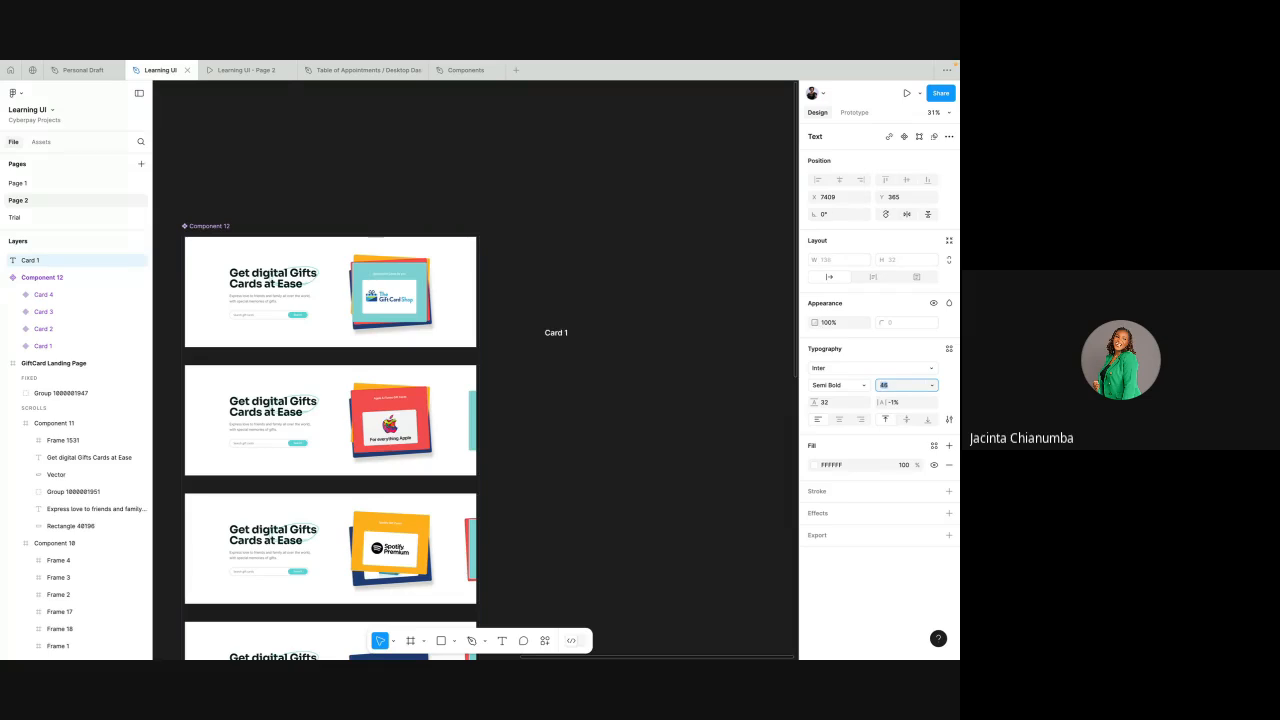
{"action": "type", "text": "116"}
{"action": "key", "text": "Return"}
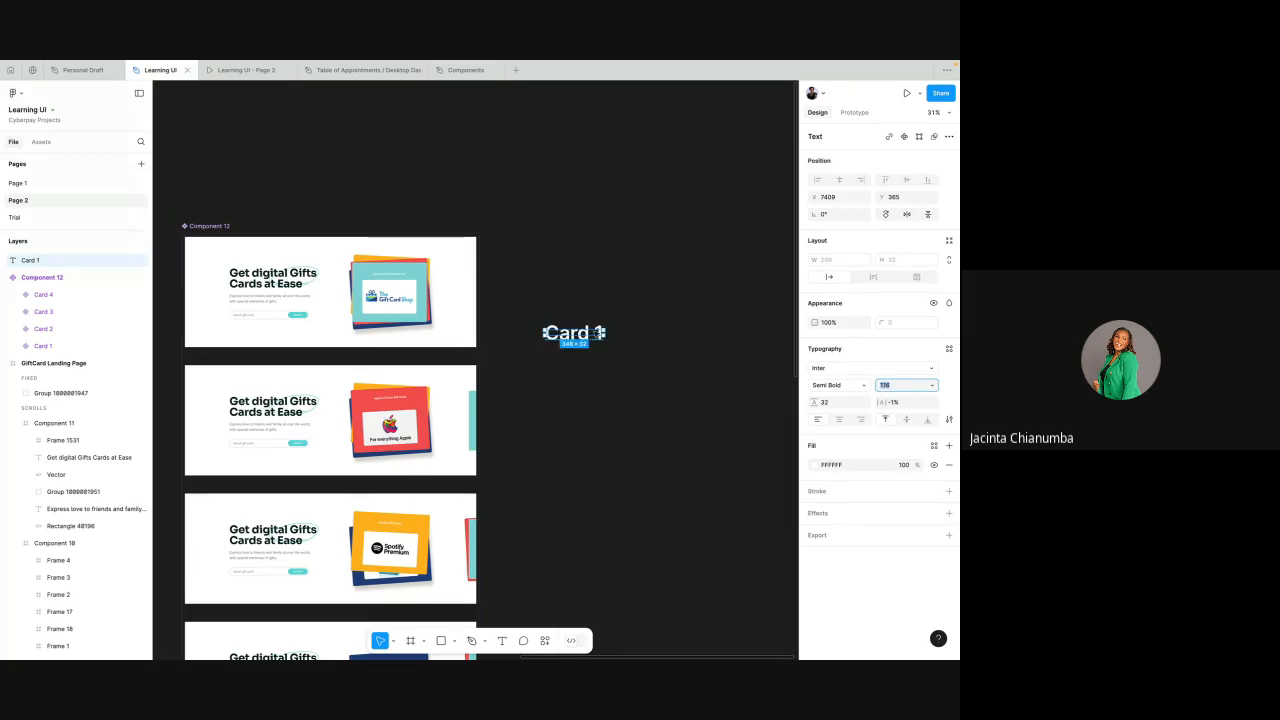
{"action": "left_click", "coordinate": [835, 403]}
{"action": "type", "text": "140"}
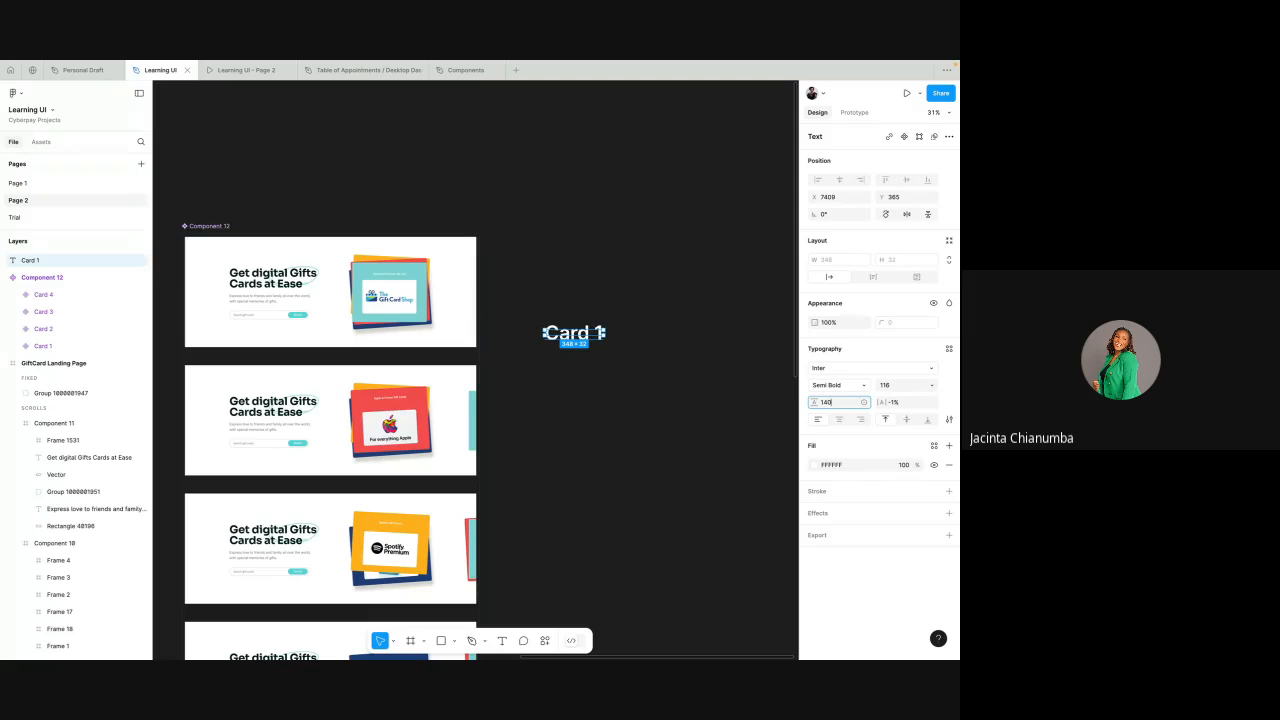
{"action": "key", "text": "Return"}
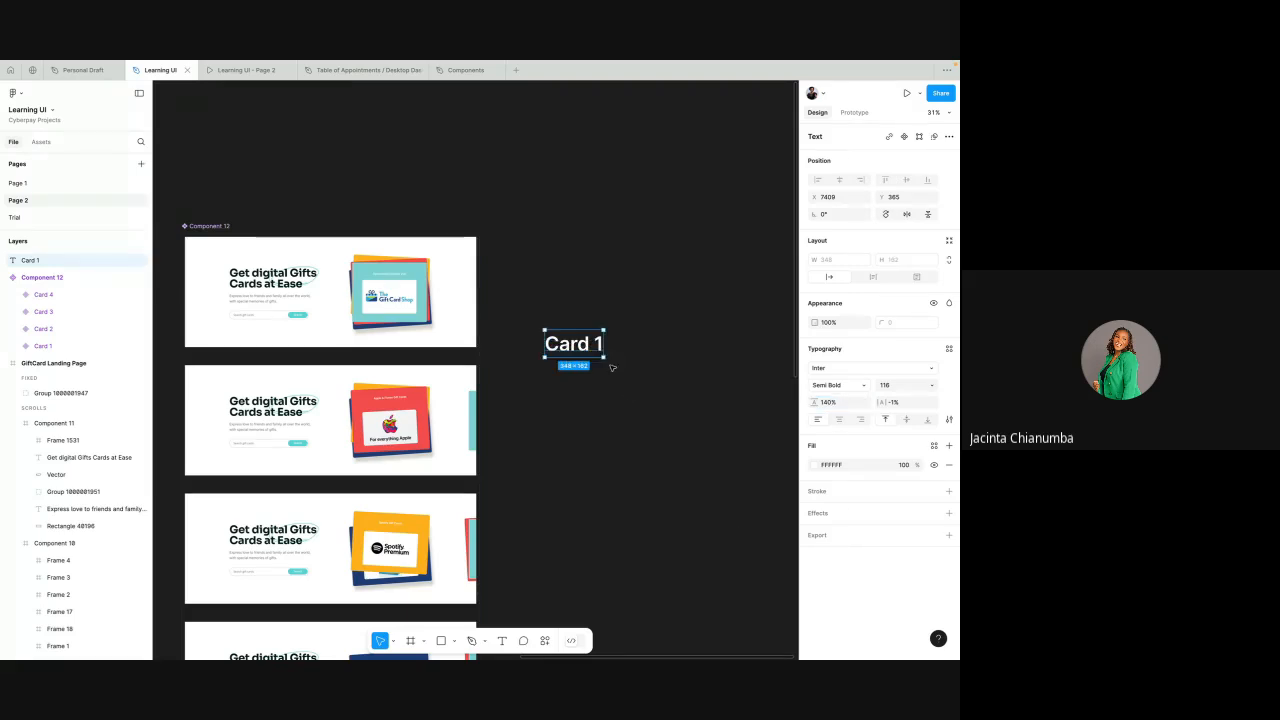
- Extend the label's text to read "Card 1 to Card 2"
{"action": "double_click", "coordinate": [590, 344]}
{"action": "type", "text": "tp"}
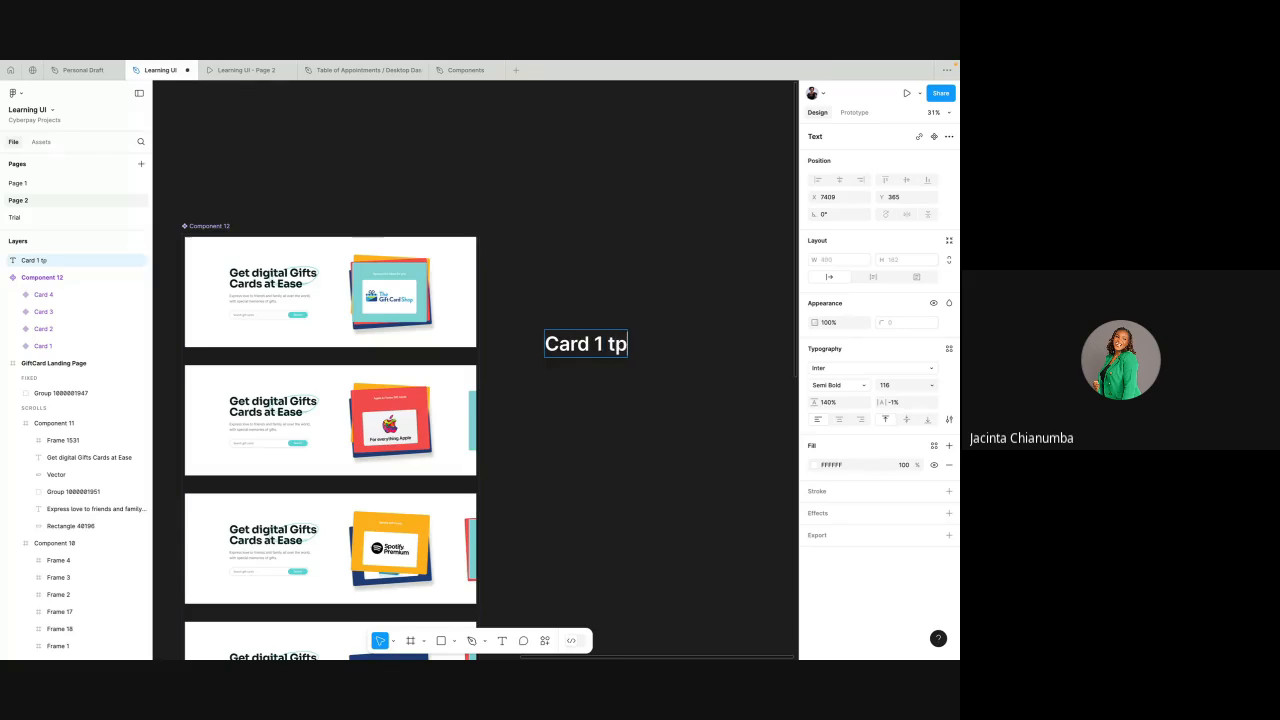
{"action": "key", "text": "BackSpace"}
{"action": "type", "text": "o Card @"}
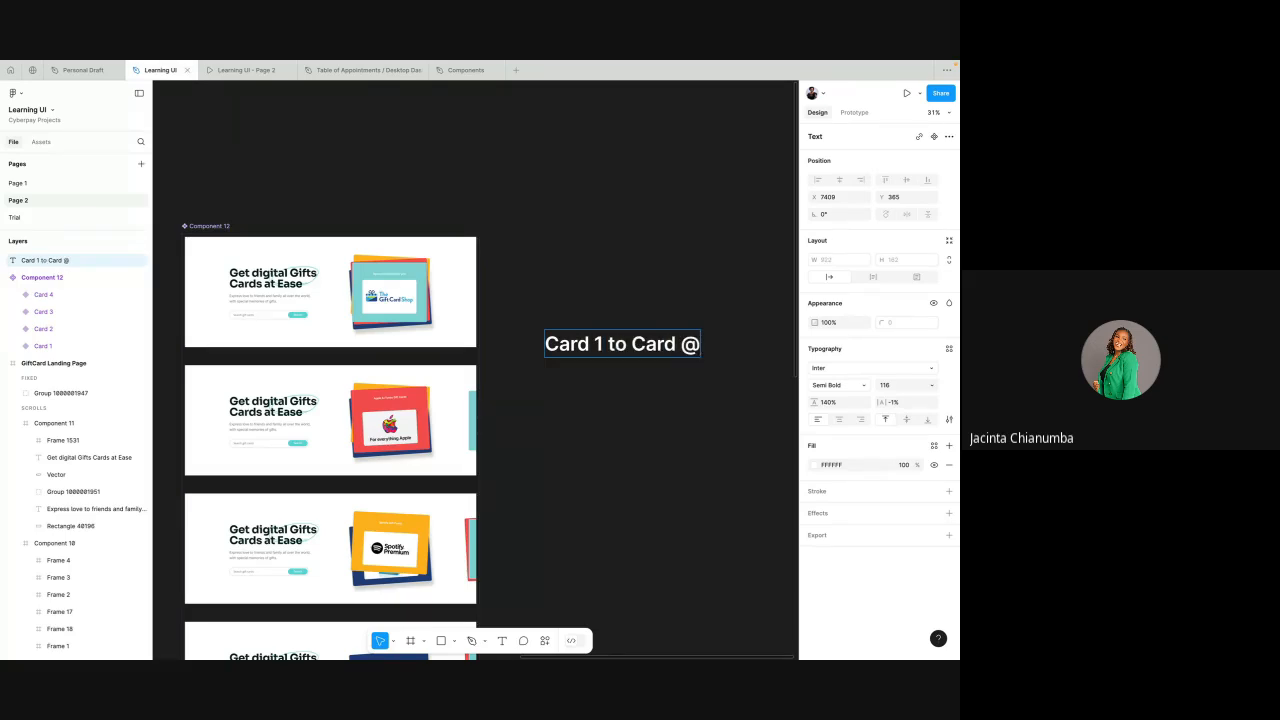
{"action": "key", "text": "BackSpace"}
{"action": "type", "text": "2"}
{"action": "left_click", "coordinate": [602, 280]}
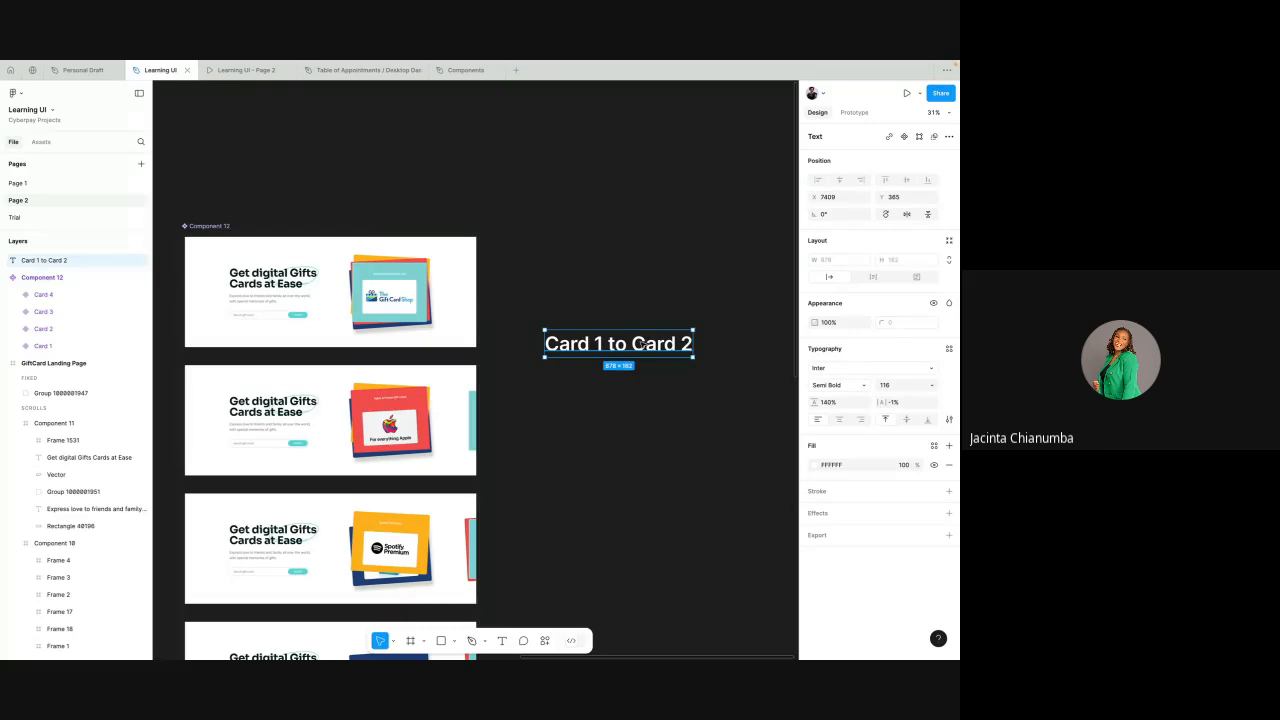
{"action": "double_click", "coordinate": [685, 344]}
{"action": "left_click", "coordinate": [692, 344]}
{"action": "key", "text": "Escape"}
{"action": "scroll", "coordinate": [657, 347], "scroll_direction": "right", "scroll_amount": 1}
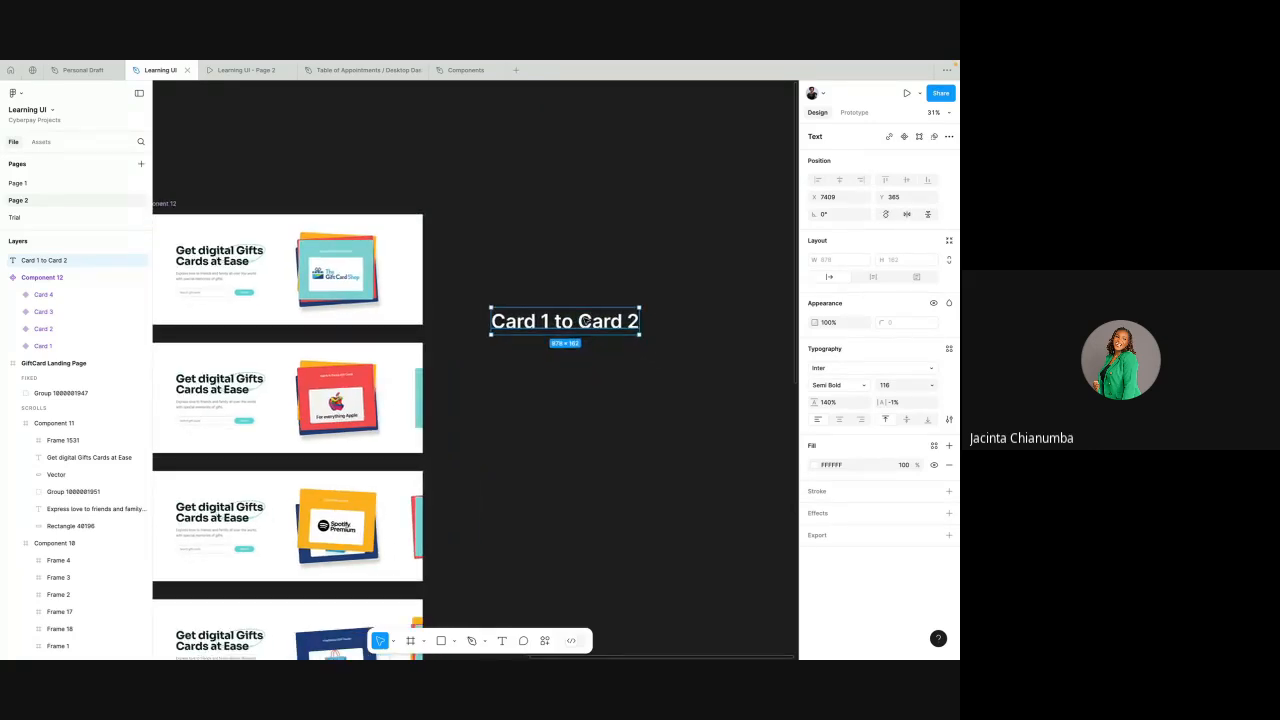
- Duplicate the "Card 1 to Card 2" label, place the copy above and to the right of the original, and change its text to "Delay"
{"action": "key", "text": "super+d"}
{"action": "left_click_drag", "start_coordinate": [636, 330], "coordinate": [566, 357]}
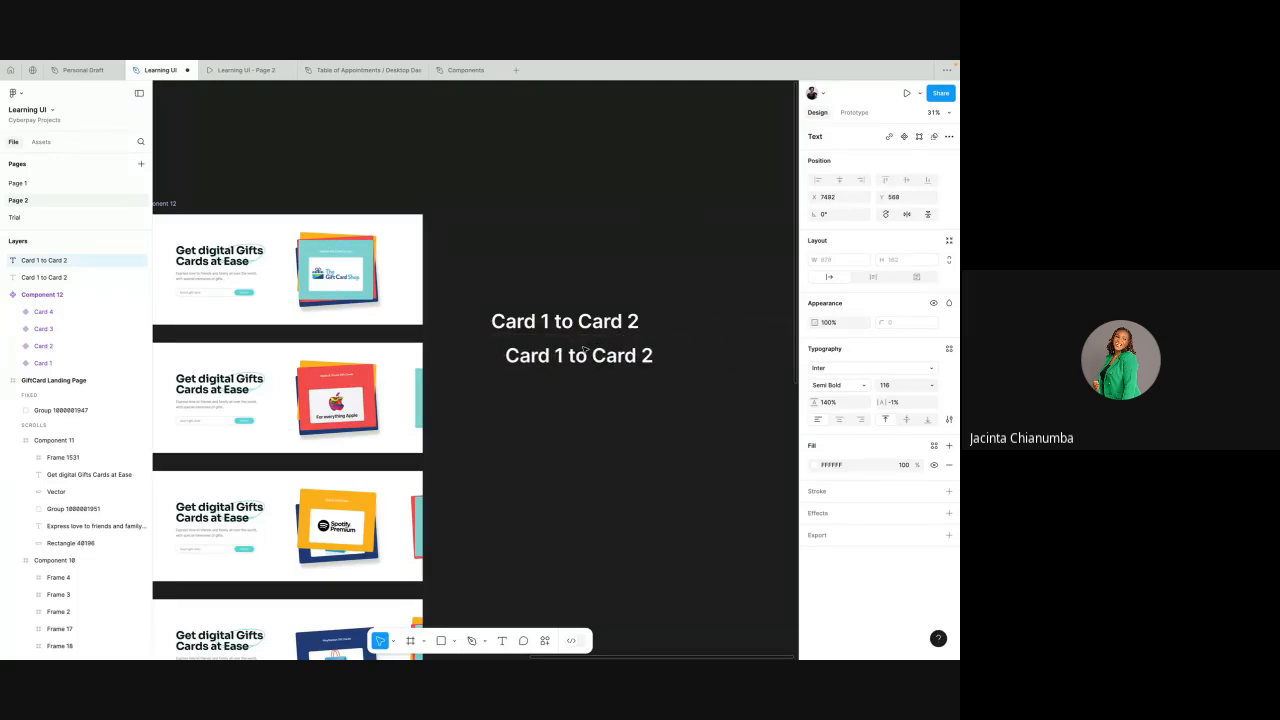
{"action": "scroll", "coordinate": [566, 357], "scroll_direction": "down", "scroll_amount": 3}
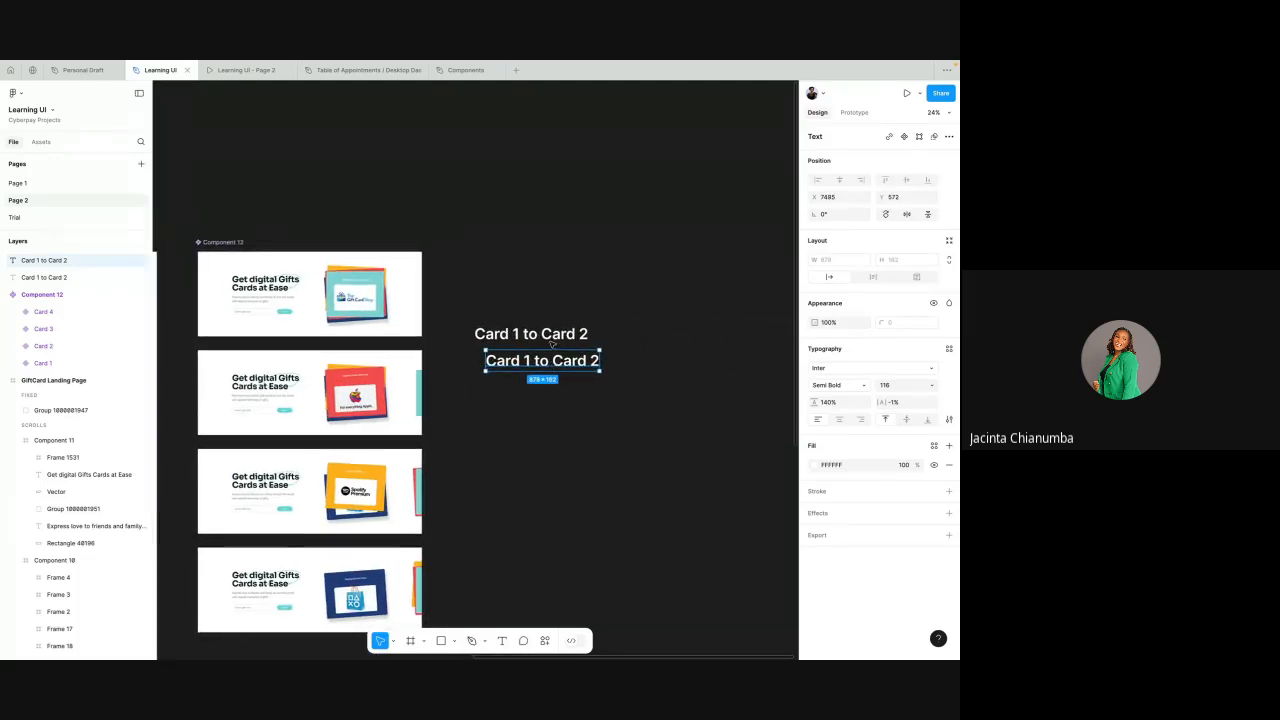
{"action": "scroll", "coordinate": [557, 337], "scroll_direction": "up", "scroll_amount": 3}
{"action": "scroll", "coordinate": [557, 337], "scroll_direction": "down", "scroll_amount": 3}
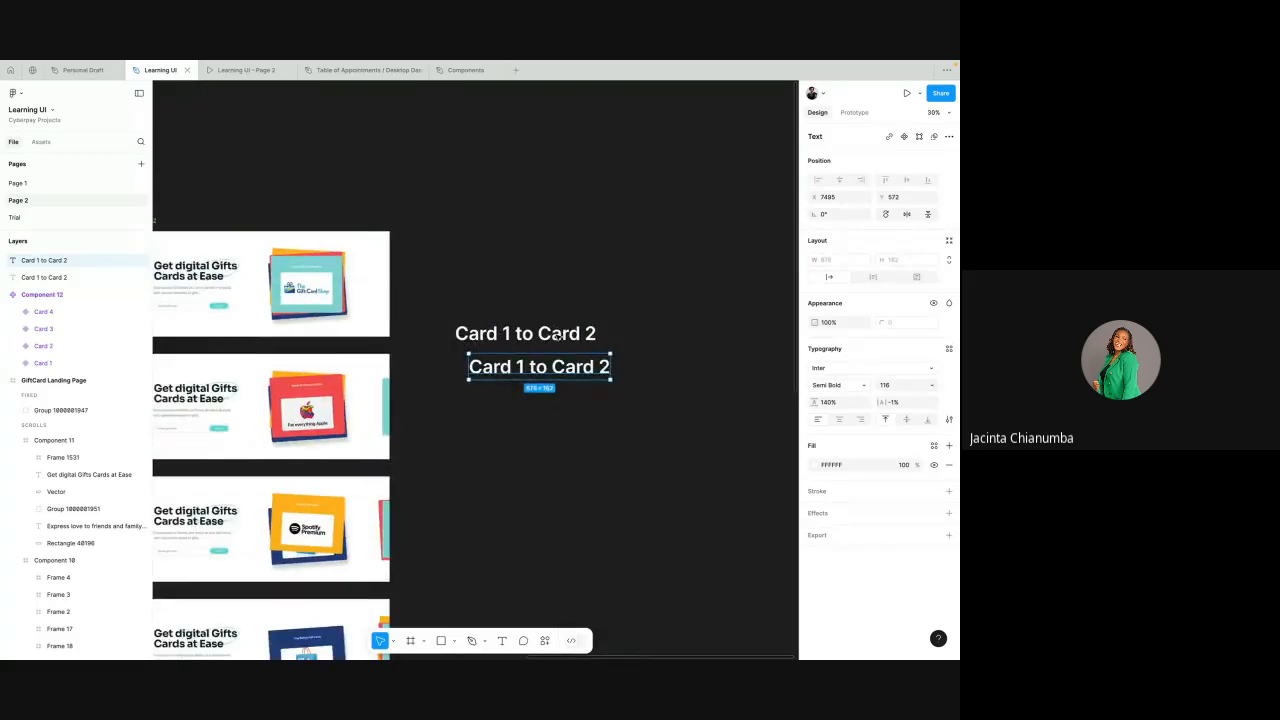
{"action": "scroll", "coordinate": [566, 349], "scroll_direction": "up", "scroll_amount": 2}
{"action": "left_click_drag", "start_coordinate": [498, 365], "coordinate": [675, 288]}
{"action": "scroll", "coordinate": [675, 288], "scroll_direction": "right", "scroll_amount": 2}
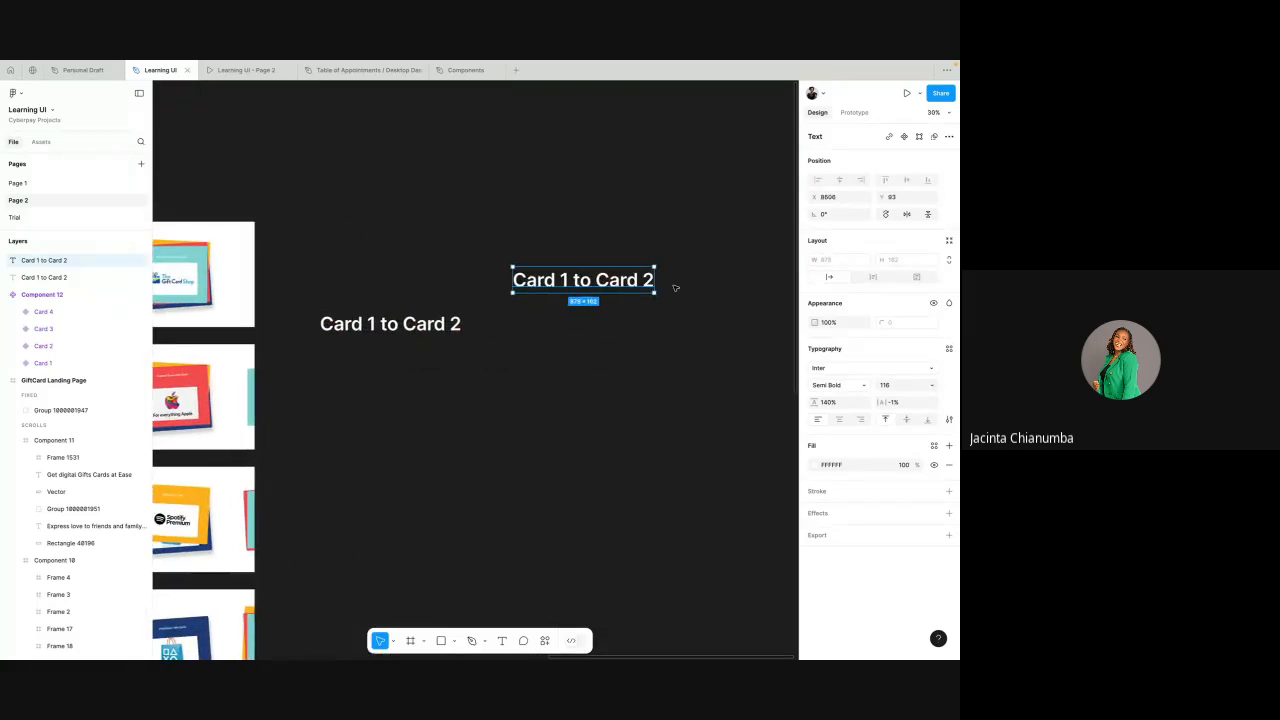
{"action": "type", "text": "Delay"}
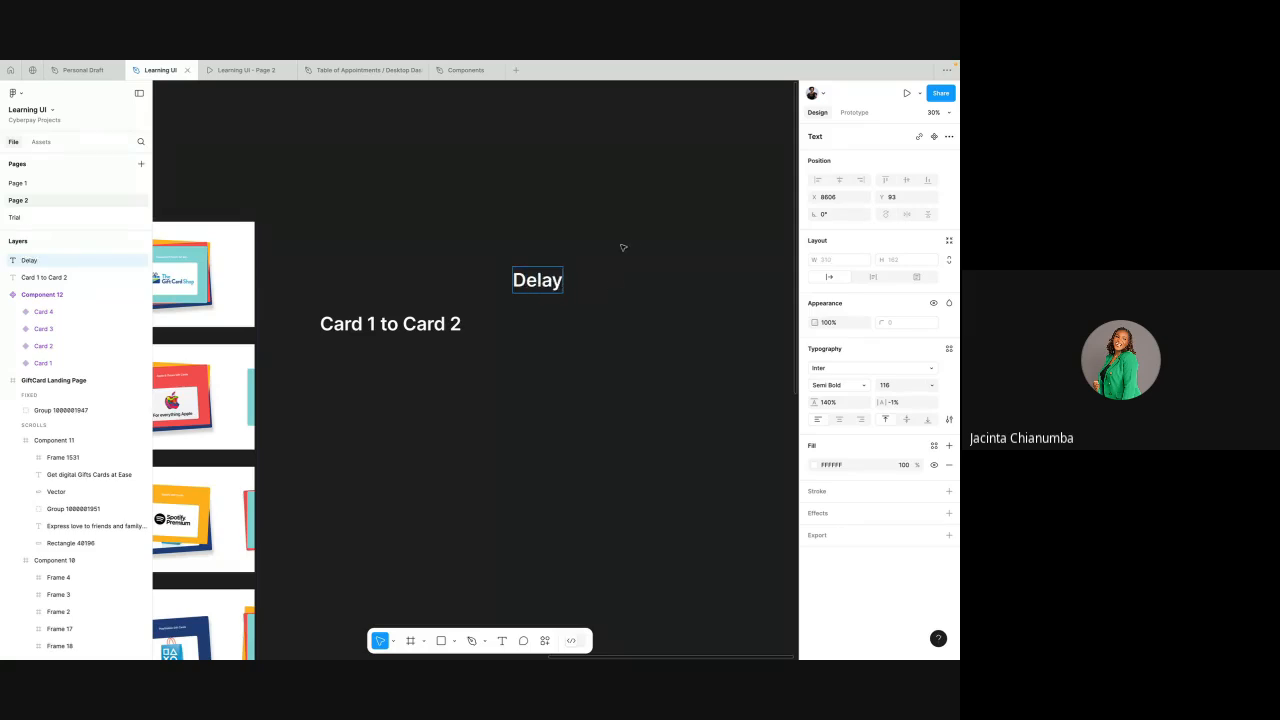
{"action": "key", "text": "Escape"}
- Place a copy of the "Delay" label farther right at the same height
{"action": "left_click_drag", "start_coordinate": [540, 281], "coordinate": [700, 281]}
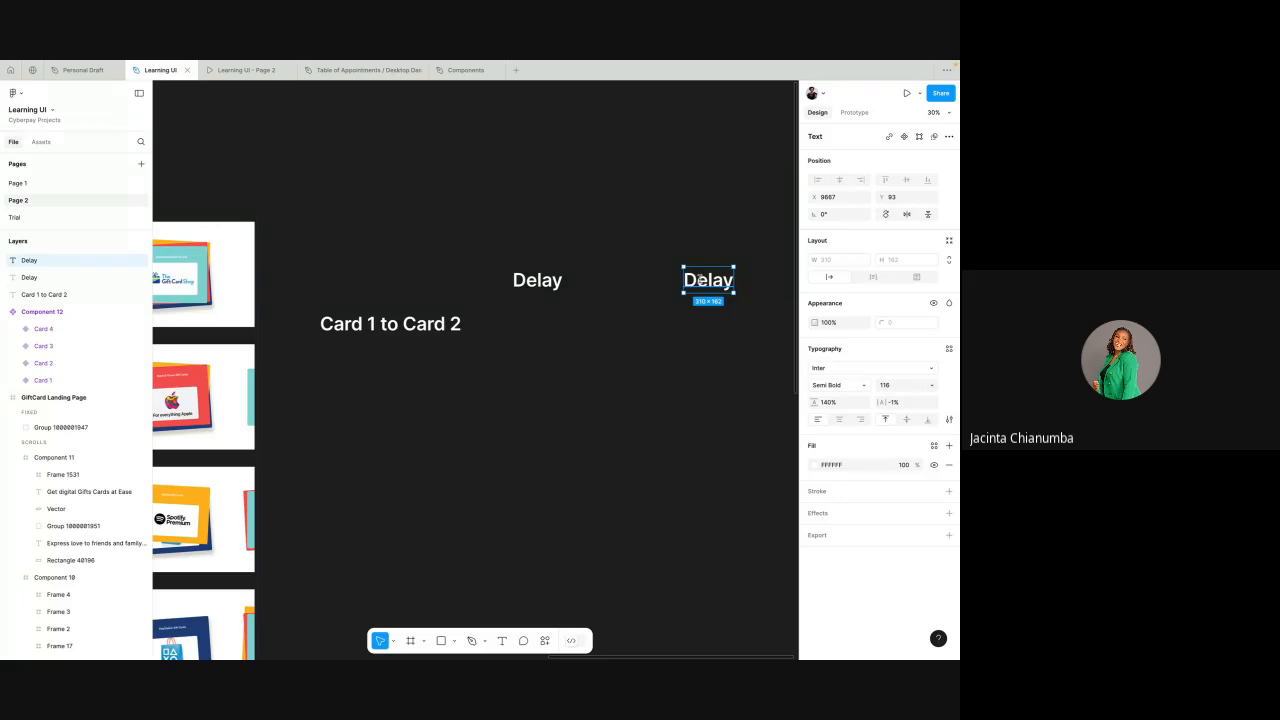
{"action": "key", "text": "shift+d"}
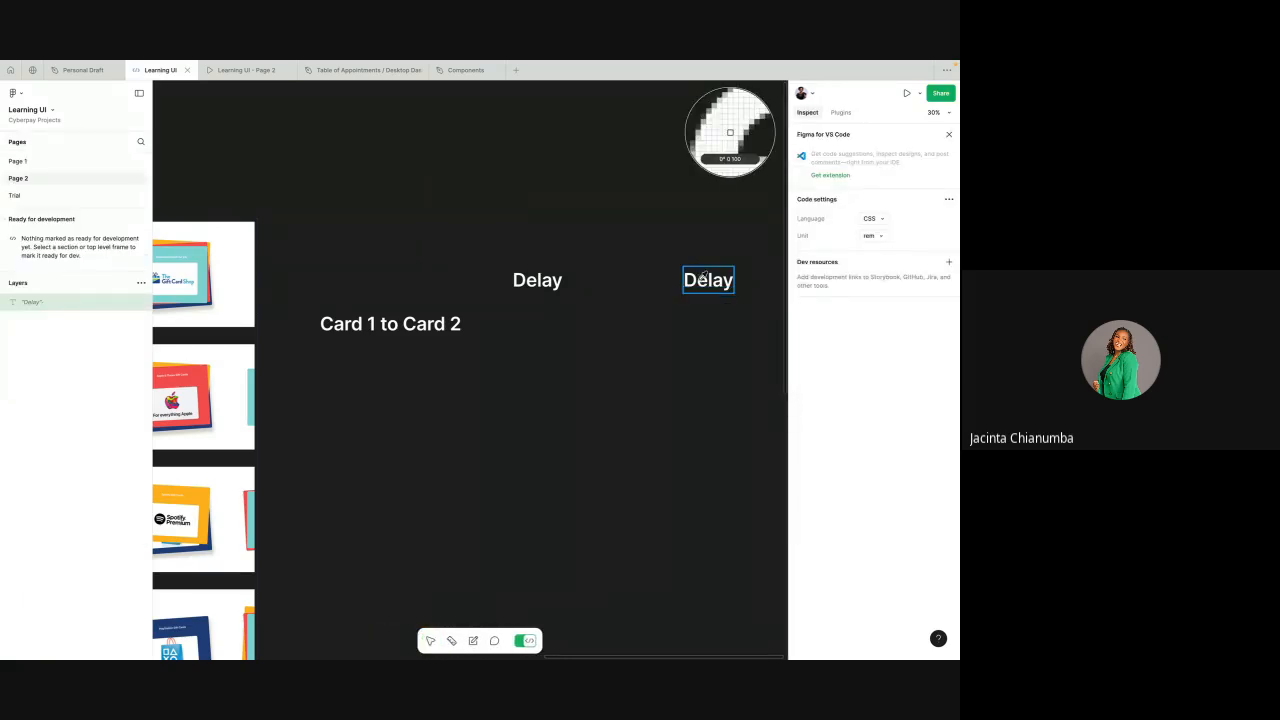
{"action": "left_click", "coordinate": [705, 280]}
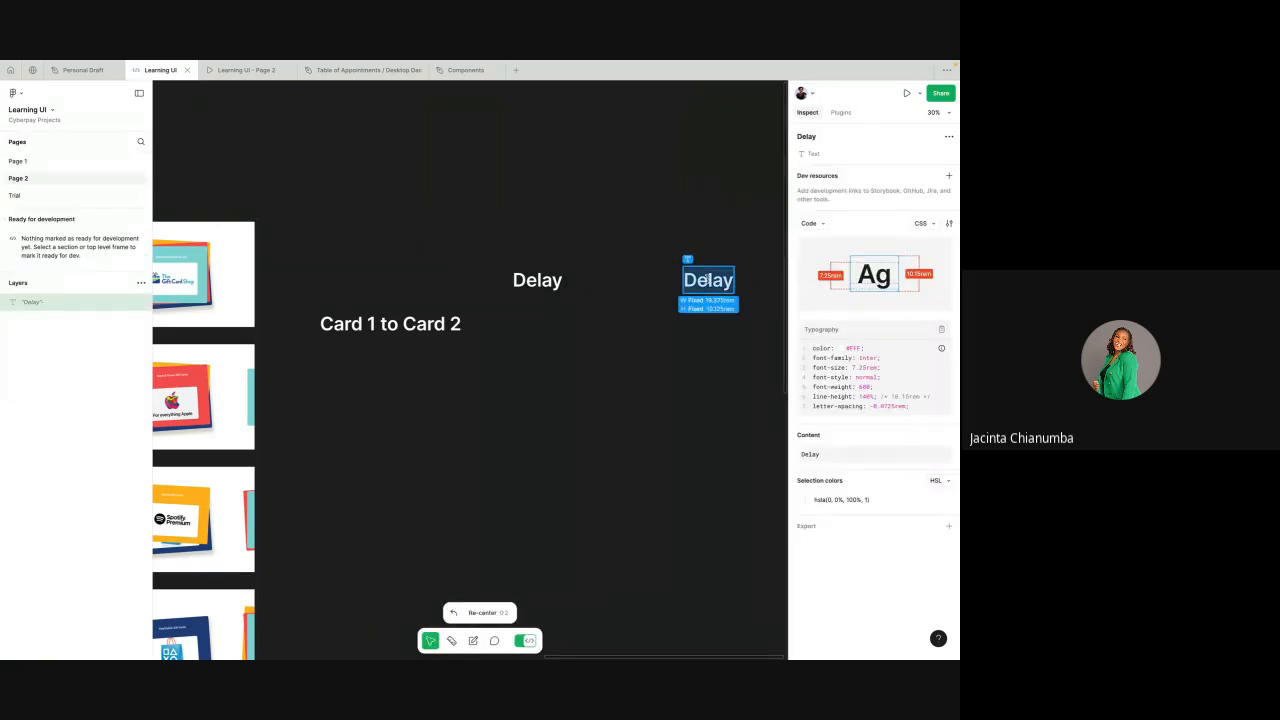
{"action": "left_click", "coordinate": [838, 112]}
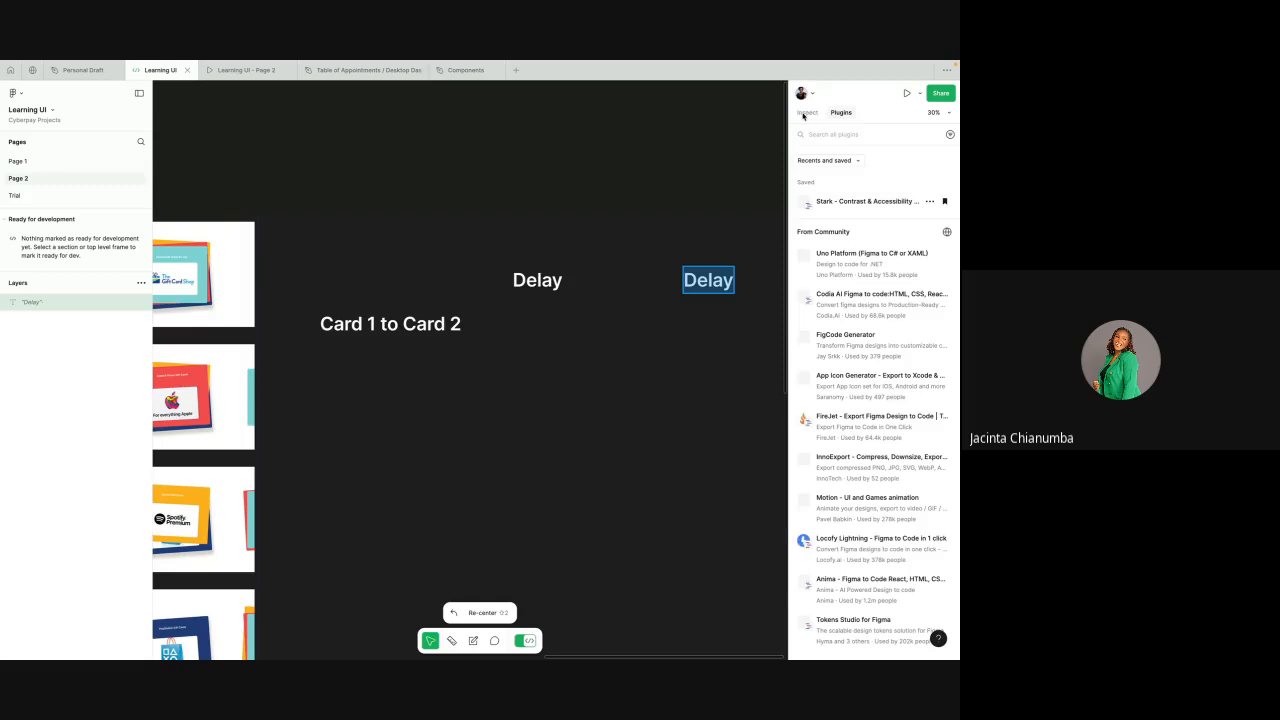
{"action": "left_click", "coordinate": [805, 112]}
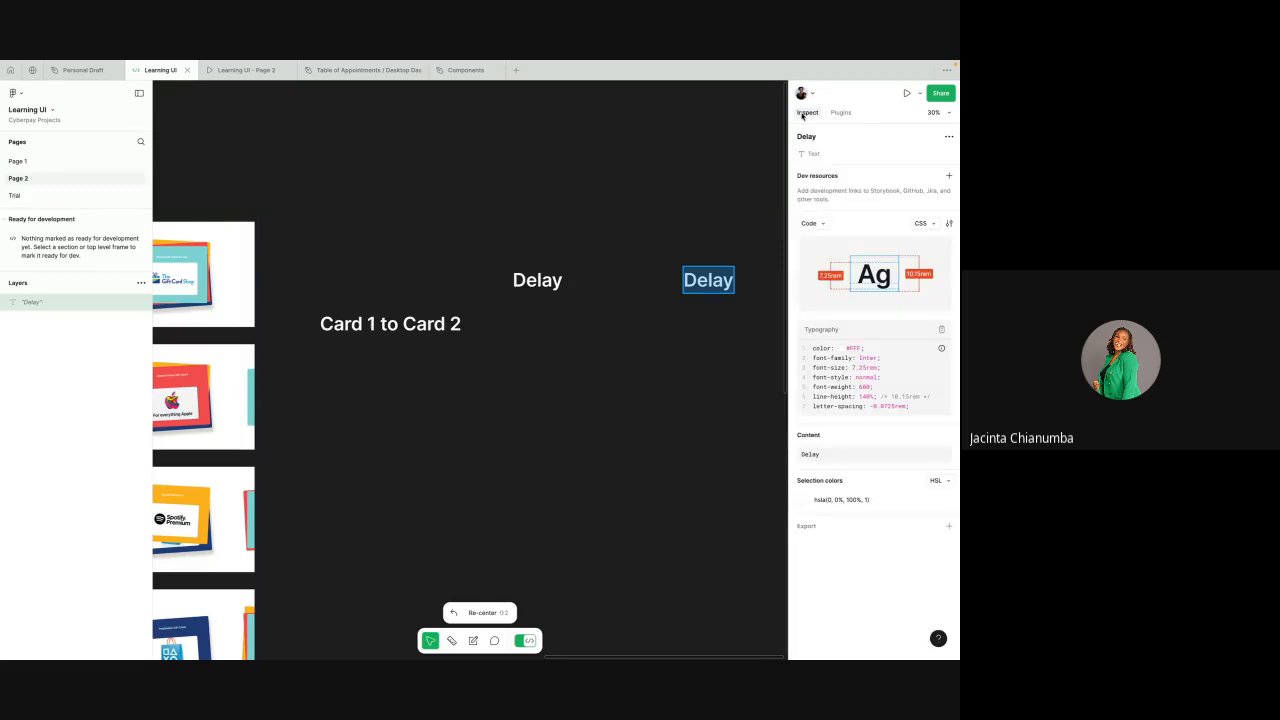
{"action": "left_click", "coordinate": [530, 641]}
{"action": "left_click", "coordinate": [530, 641]}
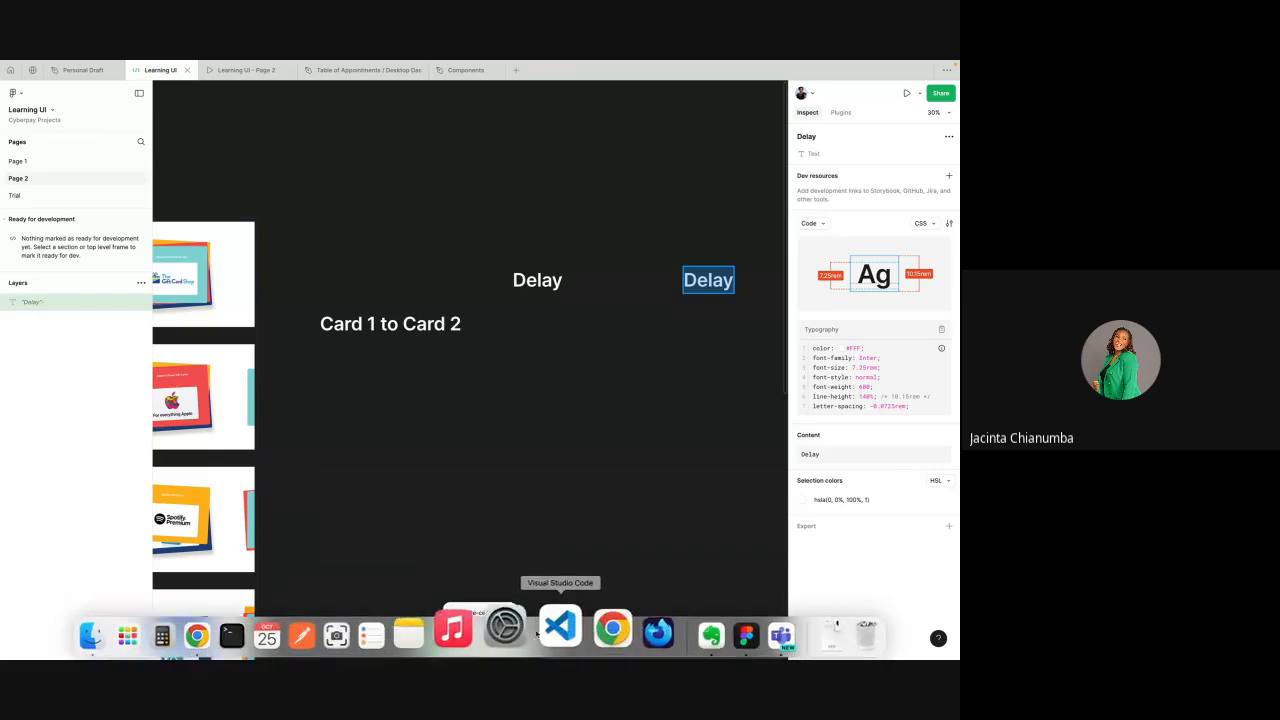
{"action": "left_click", "coordinate": [528, 642]}
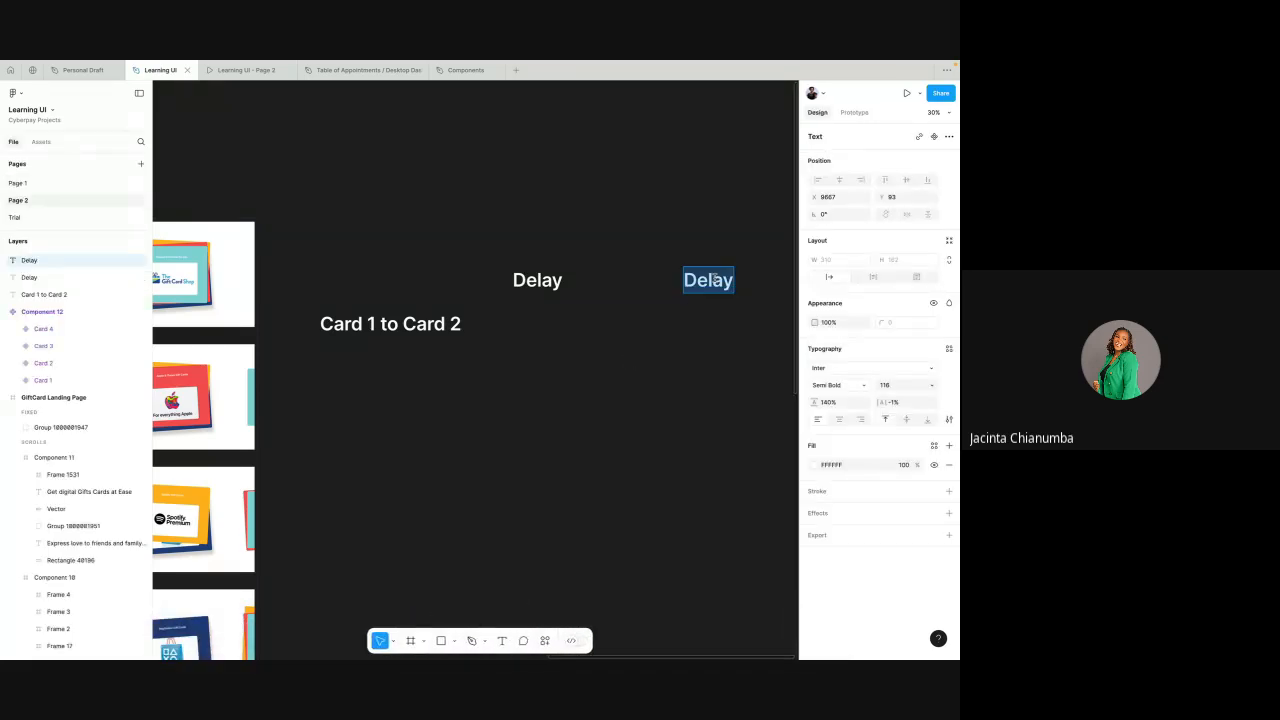
- Change the text of the rightmost "Delay" label to "Duration"
{"action": "type", "text": "Dura"}
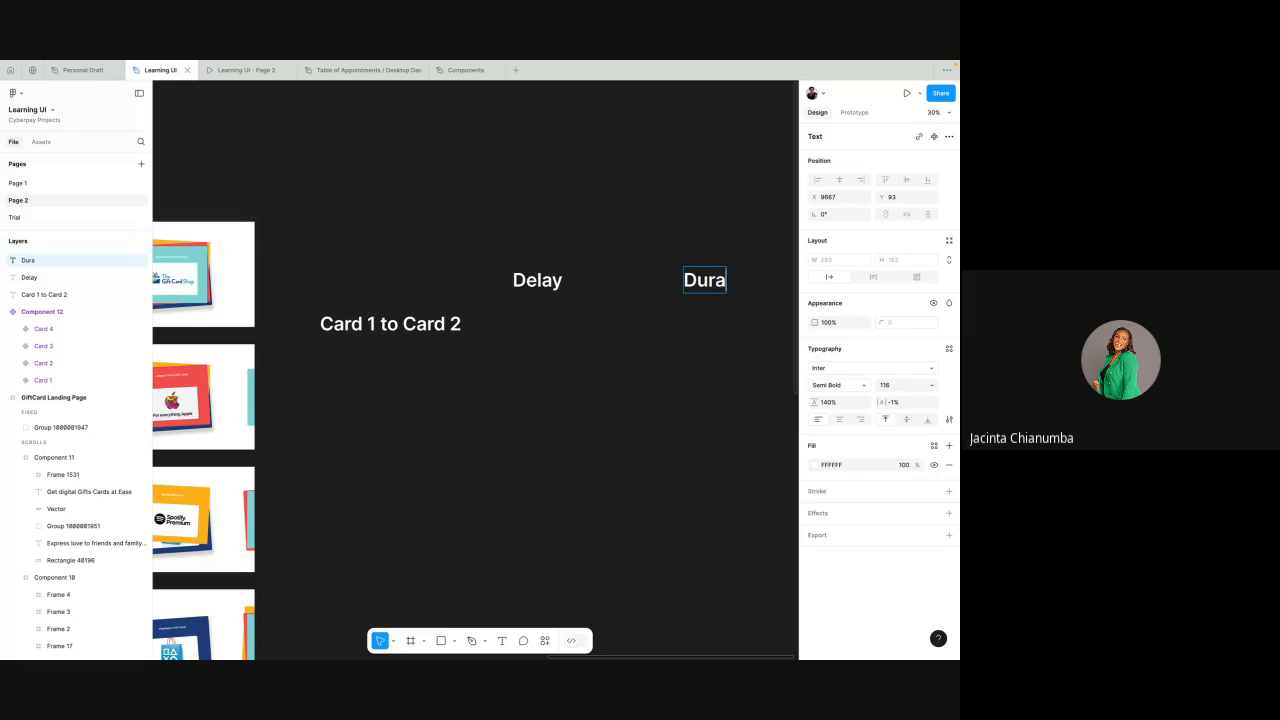
{"action": "type", "text": "tio"}
{"action": "type", "text": "n"}
{"action": "key", "text": "Escape"}
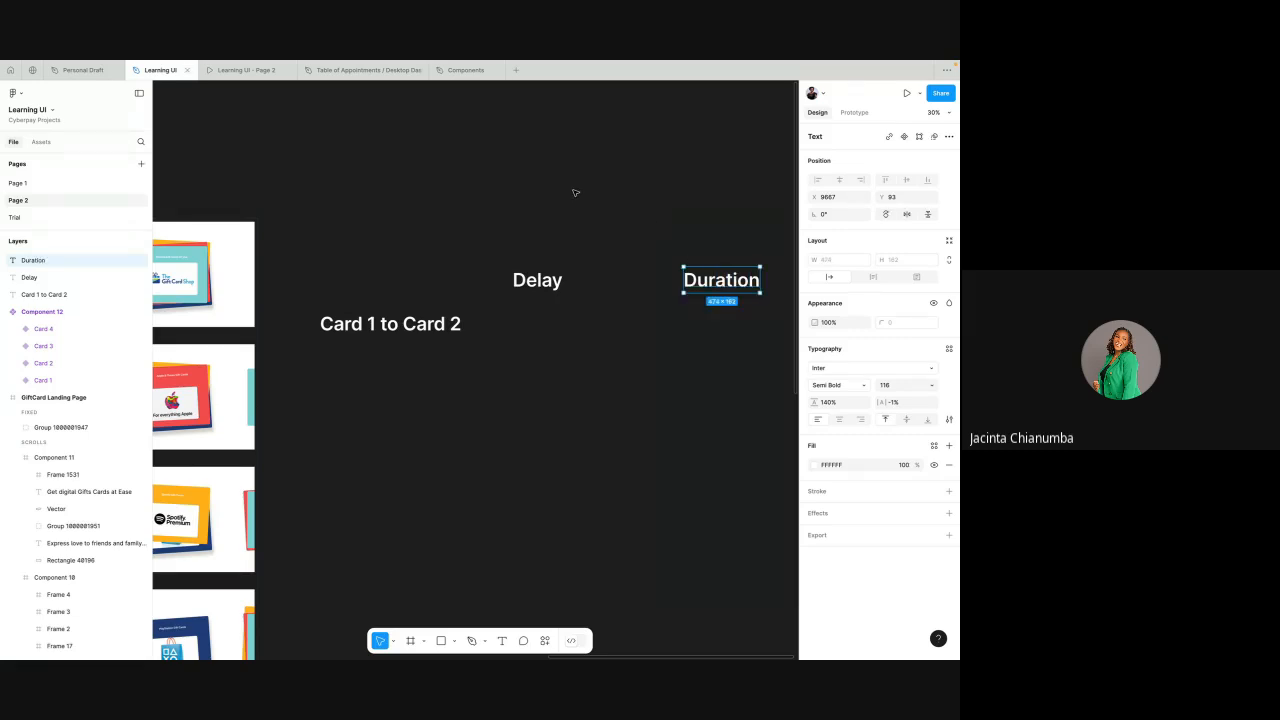
- Duplicate the "Delay" label, place the copy directly below it, and change its text to "800ms"
{"action": "left_click", "coordinate": [550, 288]}
{"action": "key", "text": "ctrl+d"}
{"action": "left_click_drag", "start_coordinate": [550, 288], "coordinate": [544, 330]}
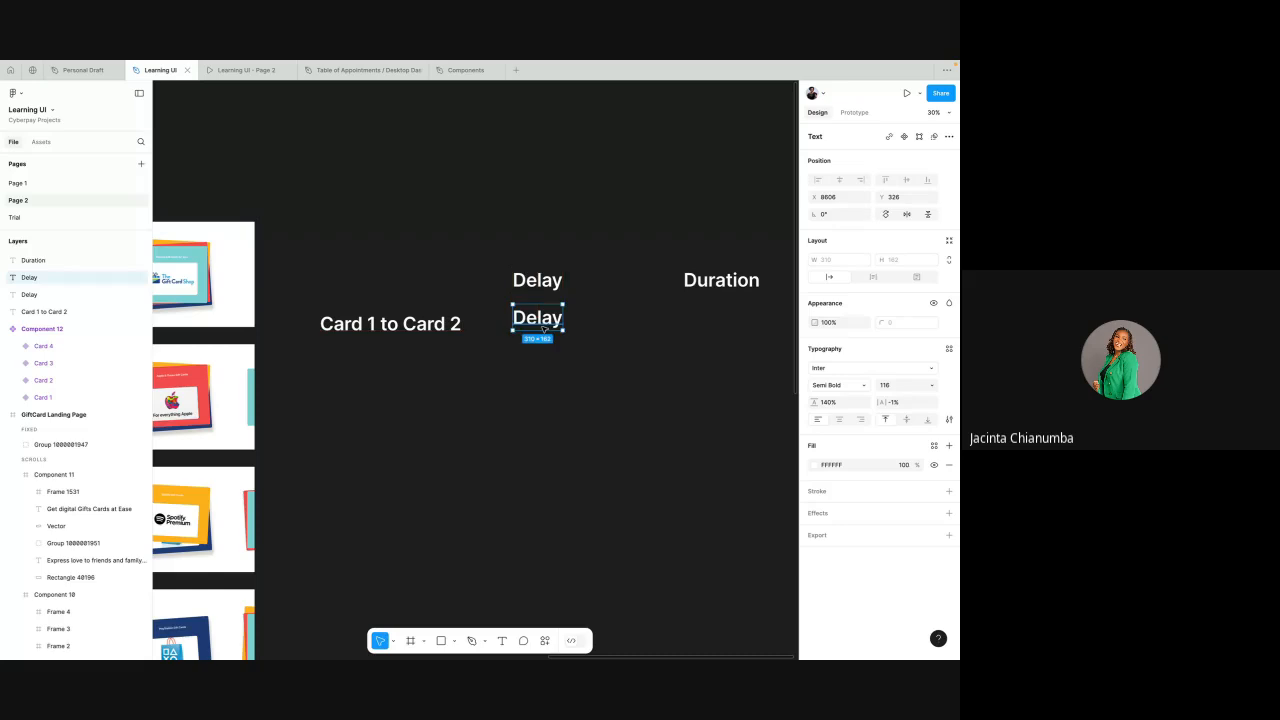
{"action": "double_click", "coordinate": [543, 329]}
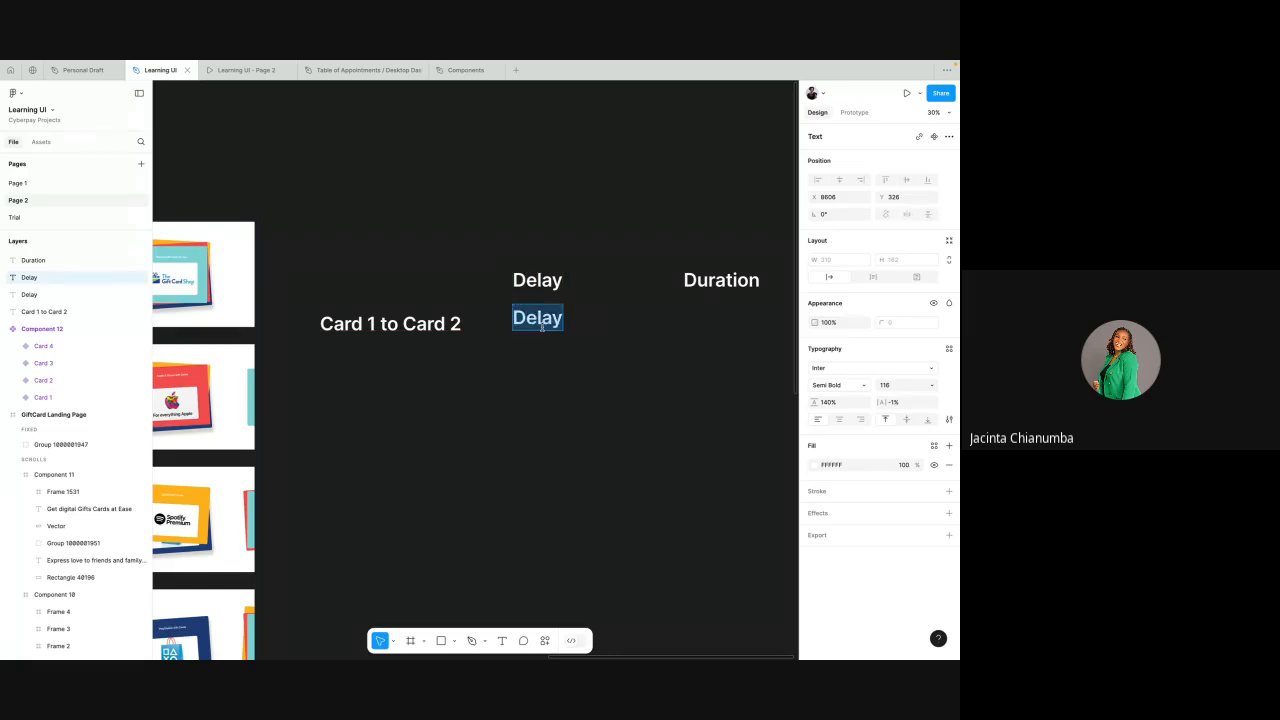
{"action": "type", "text": "800ns"}
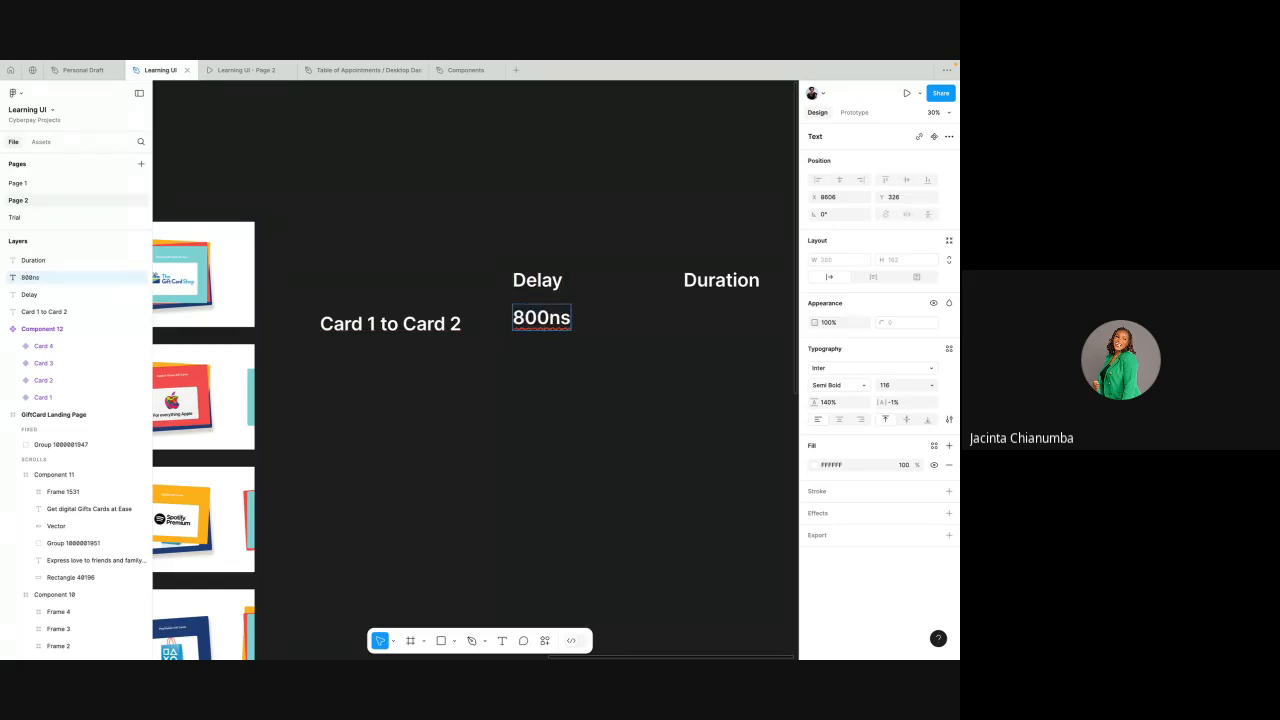
{"action": "key", "text": "BackSpace"}
{"action": "key", "text": "BackSpace"}
{"action": "type", "text": "ms"}
{"action": "key", "text": "Escape"}
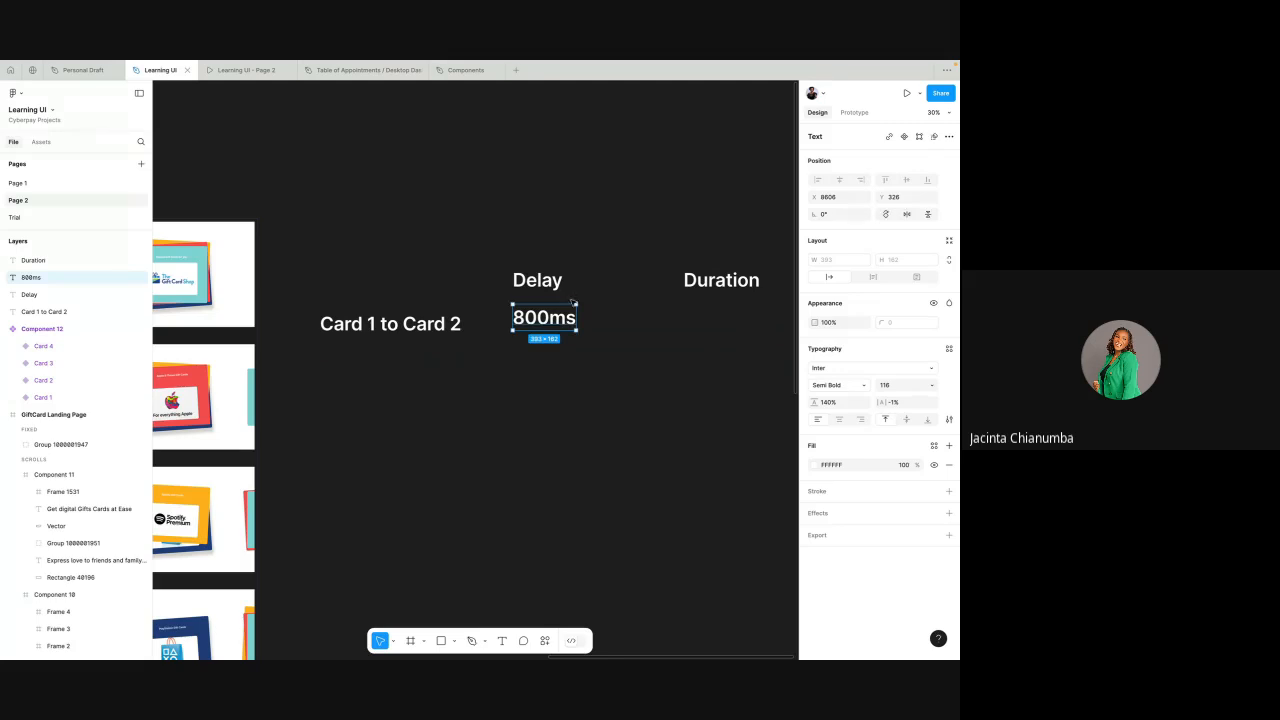
- Place a copy of "800ms" under "Duration" and move both labels closer to the Delay column
{"action": "left_click_drag", "start_coordinate": [564, 313], "coordinate": [729, 320]}
{"action": "left_click_drag", "start_coordinate": [652, 258], "coordinate": [676, 327]}
{"action": "scroll", "coordinate": [480, 252], "scroll_direction": "left", "scroll_amount": 1}
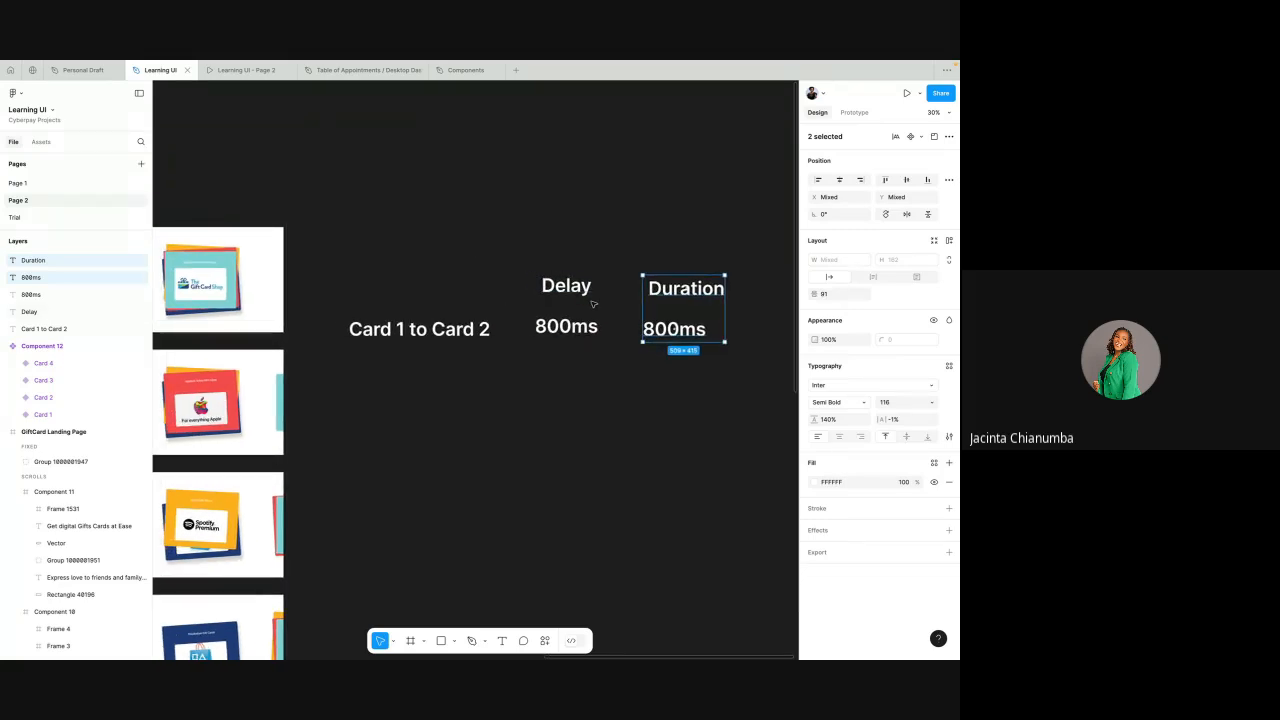
- Change the value under "Duration" to "500ms"
{"action": "double_click", "coordinate": [655, 329]}
{"action": "left_click", "coordinate": [653, 329]}
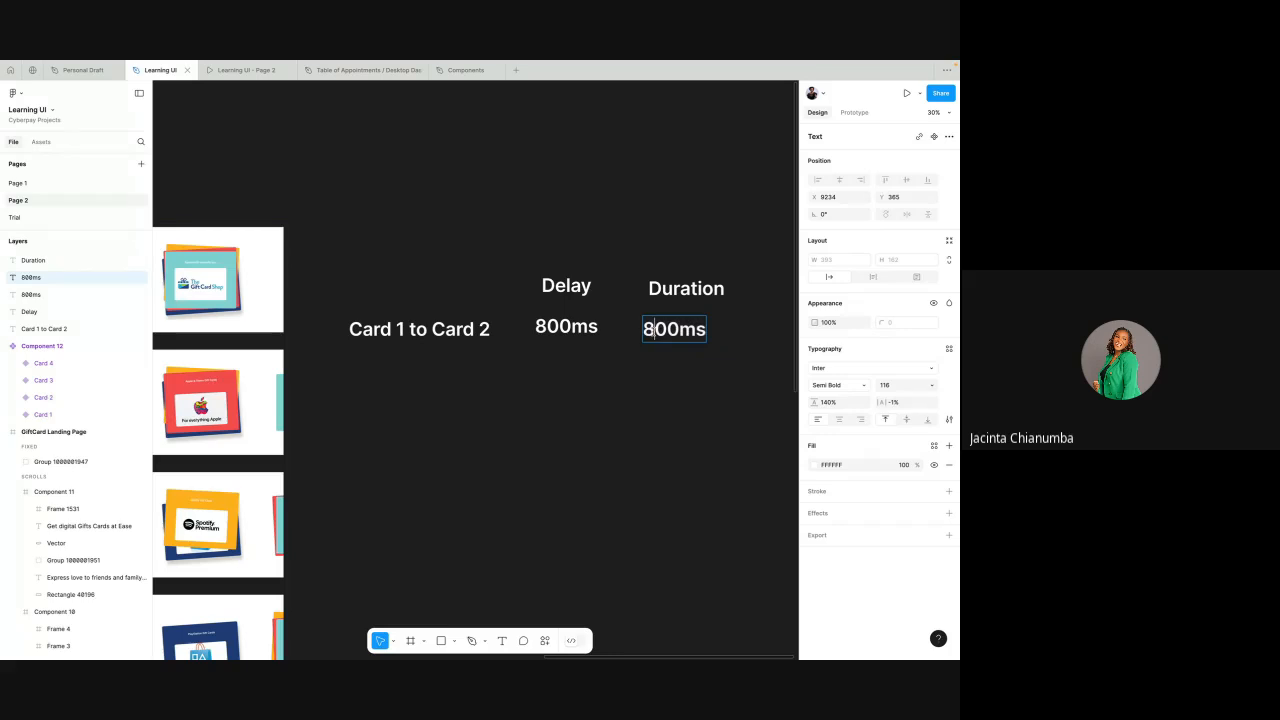
{"action": "key", "text": "BackSpace"}
{"action": "type", "text": "5"}
{"action": "key", "text": "Escape"}
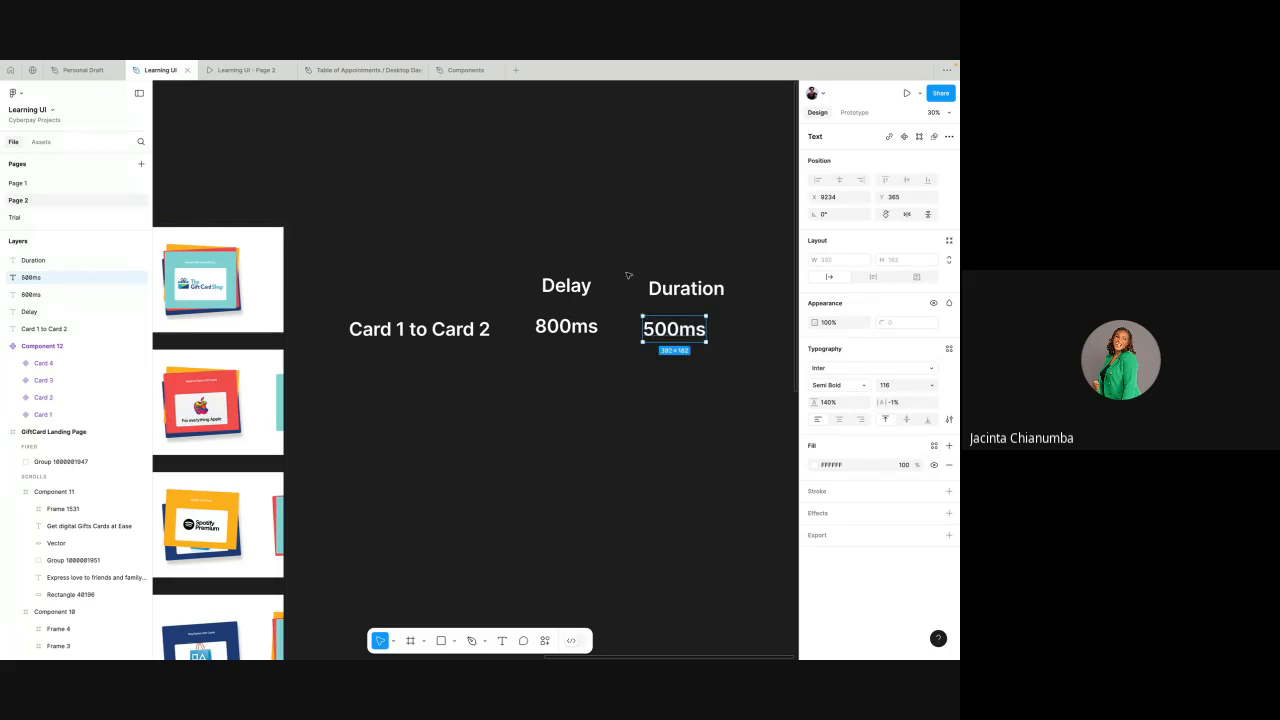
- Align the left edges of the "Duration" and "500ms" labels
{"action": "left_click", "coordinate": [708, 347]}
{"action": "left_click_drag", "start_coordinate": [628, 271], "coordinate": [709, 347]}
{"action": "left_click", "coordinate": [819, 181]}
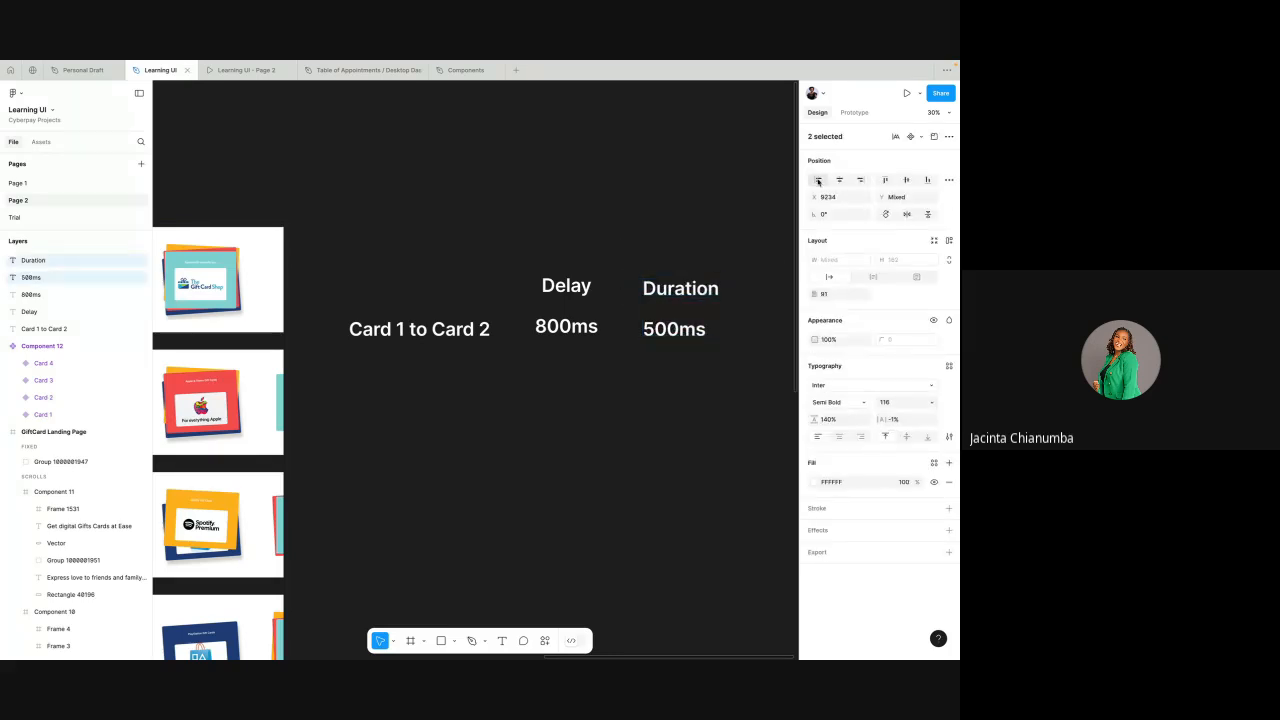
{"action": "left_click", "coordinate": [655, 220]}
- Check the delay and duration in the prototype interaction from Card 1 to Card 2 in the gift card component
{"action": "scroll", "coordinate": [655, 220], "scroll_direction": "left", "scroll_amount": 5}
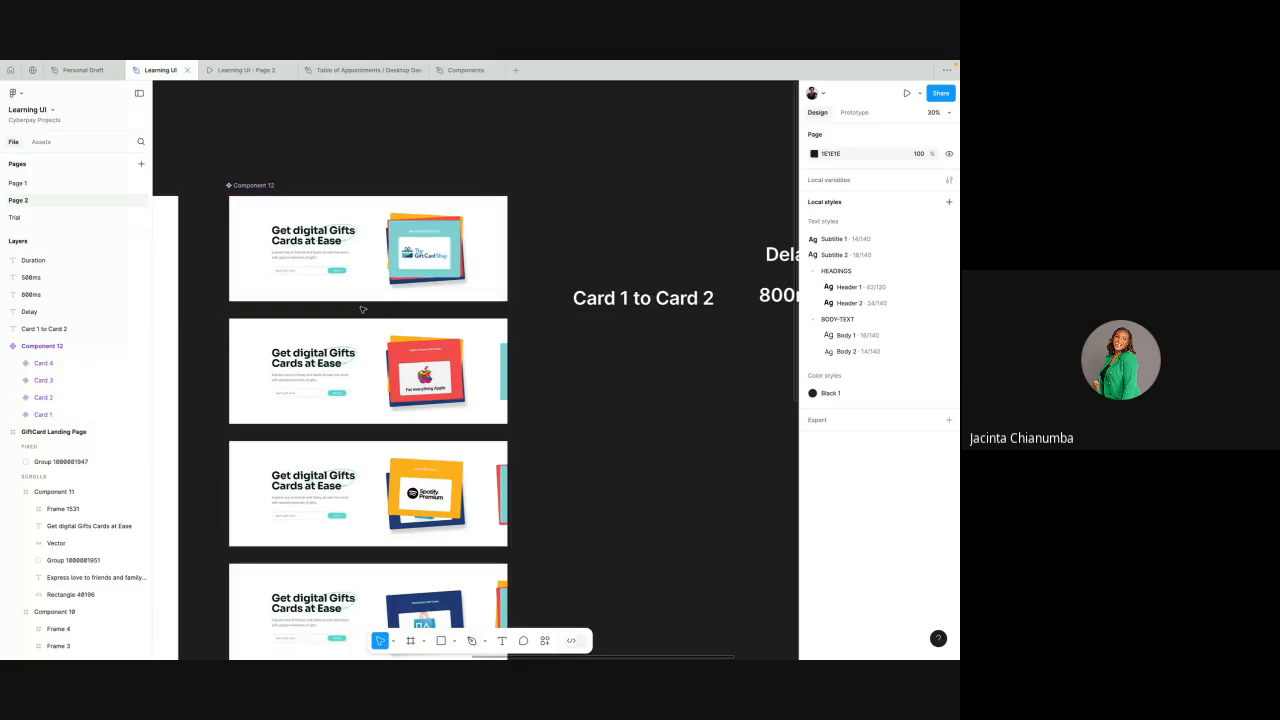
{"action": "left_click", "coordinate": [852, 114]}
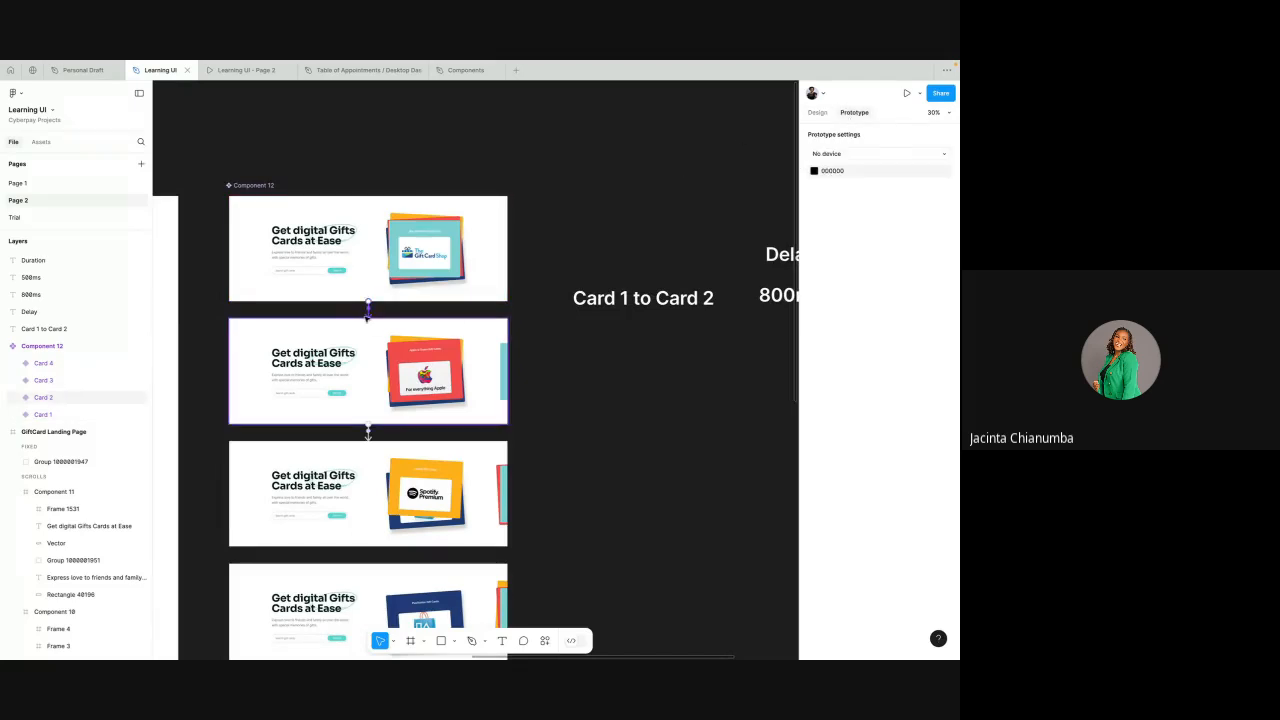
{"action": "left_click", "coordinate": [368, 316]}
{"action": "scroll", "coordinate": [368, 316], "scroll_direction": "up", "scroll_amount": 5}
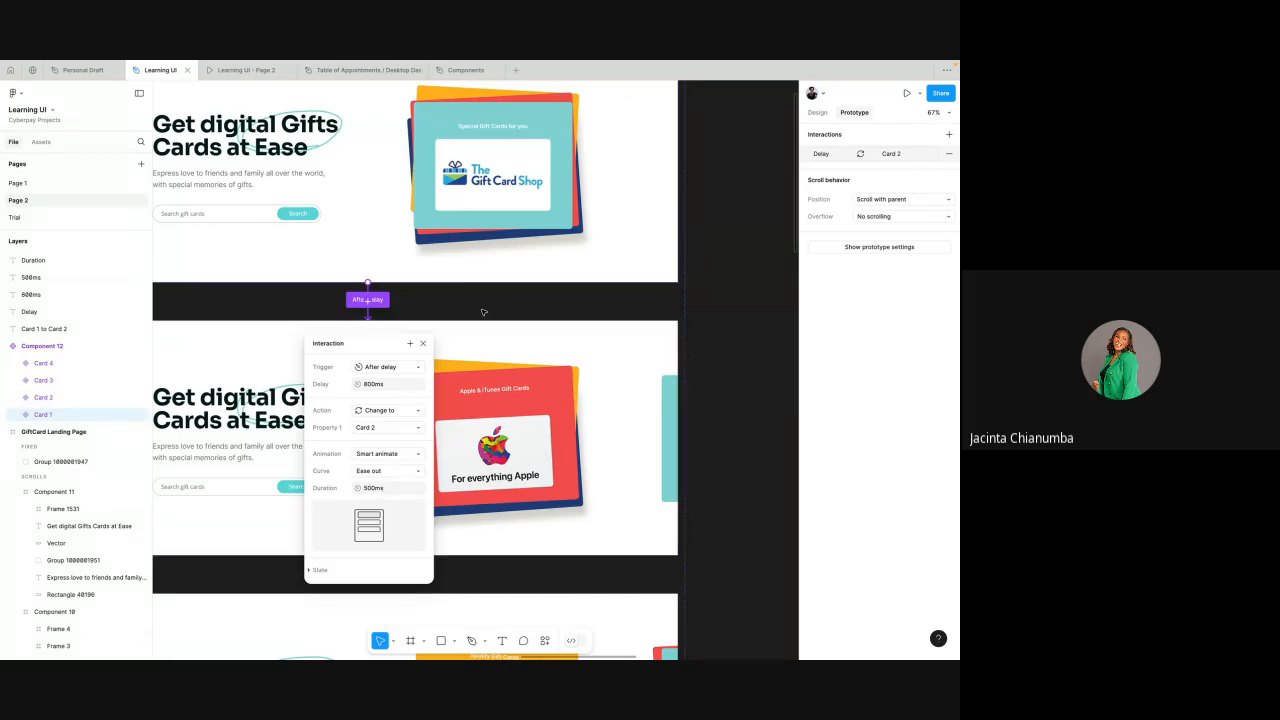
{"action": "left_click", "coordinate": [483, 312]}
{"action": "scroll", "coordinate": [483, 312], "scroll_direction": "down", "scroll_amount": 5}
{"action": "scroll", "coordinate": [465, 309], "scroll_direction": "right", "scroll_amount": 6}
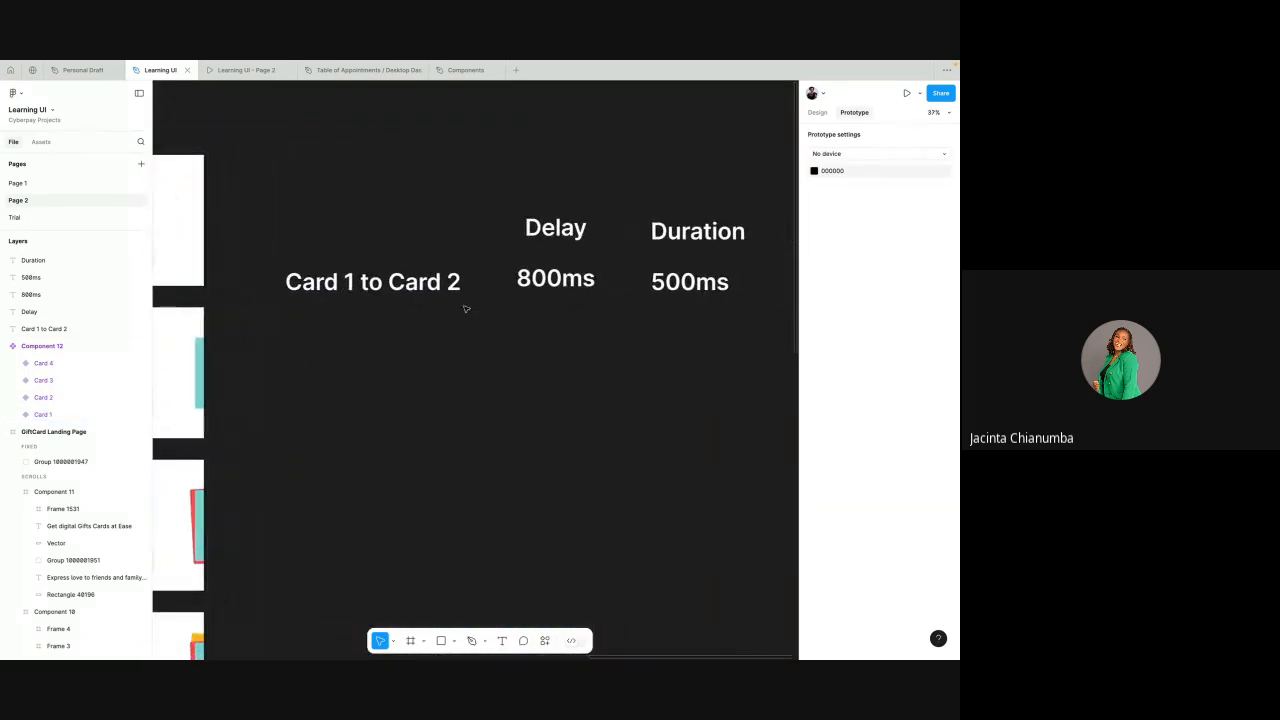
- Duplicate the "Card 1 to Card 2" label, place the copy below it, and change its text to "Card 2 to Card 3"
{"action": "left_click", "coordinate": [440, 287]}
{"action": "key", "text": "ctrl+d"}
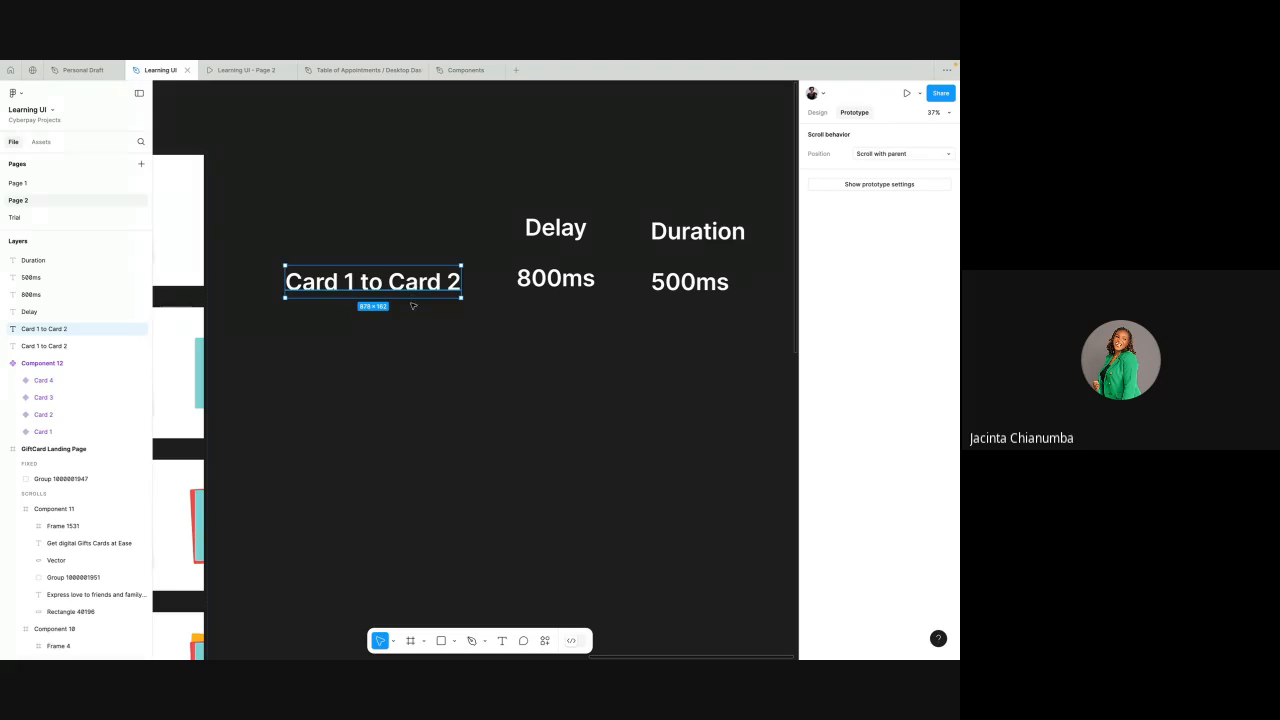
{"action": "left_click_drag", "start_coordinate": [410, 282], "coordinate": [410, 348]}
{"action": "double_click", "coordinate": [410, 348]}
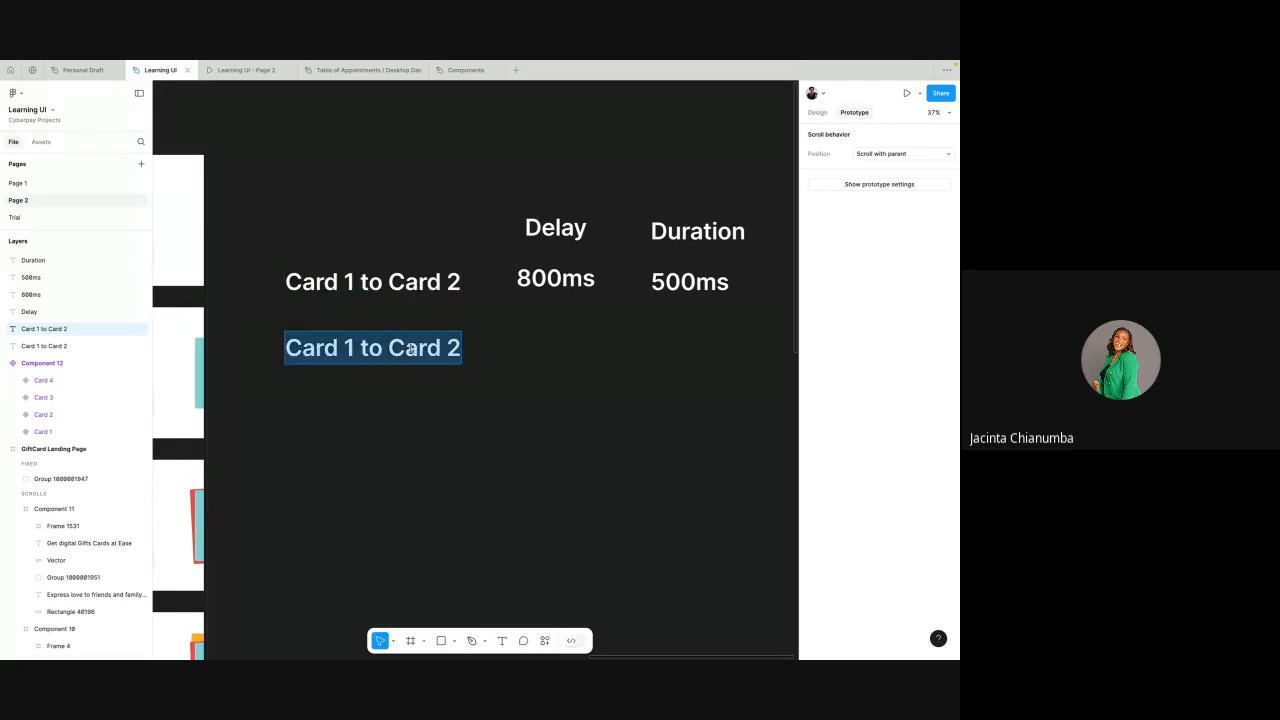
{"action": "left_click", "coordinate": [354, 348]}
{"action": "key", "text": "BackSpace"}
{"action": "type", "text": "2"}
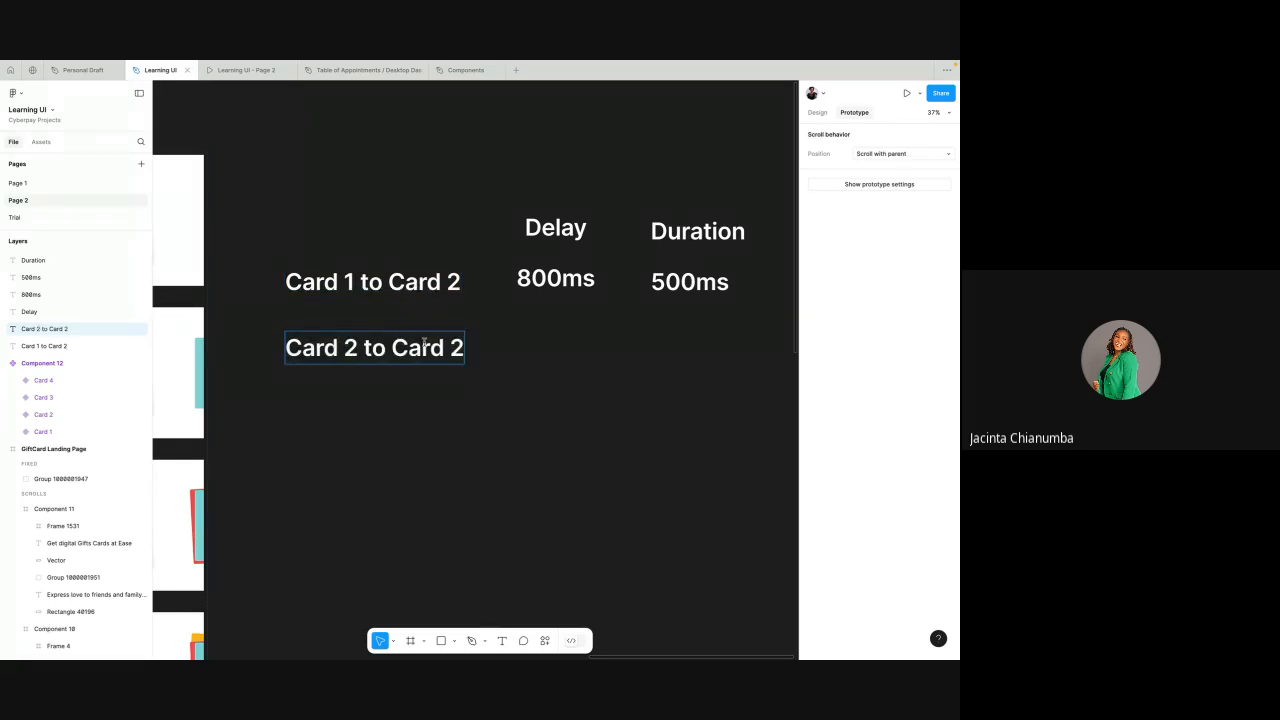
{"action": "left_click", "coordinate": [460, 347]}
{"action": "key", "text": "BackSpace"}
{"action": "type", "text": "3"}
{"action": "key", "text": "Escape"}
- Duplicate the "800ms" delay value and place the copy level with the "Card 2 to Card 3" label
{"action": "left_click", "coordinate": [551, 291]}
{"action": "key", "text": "ctrl+d"}
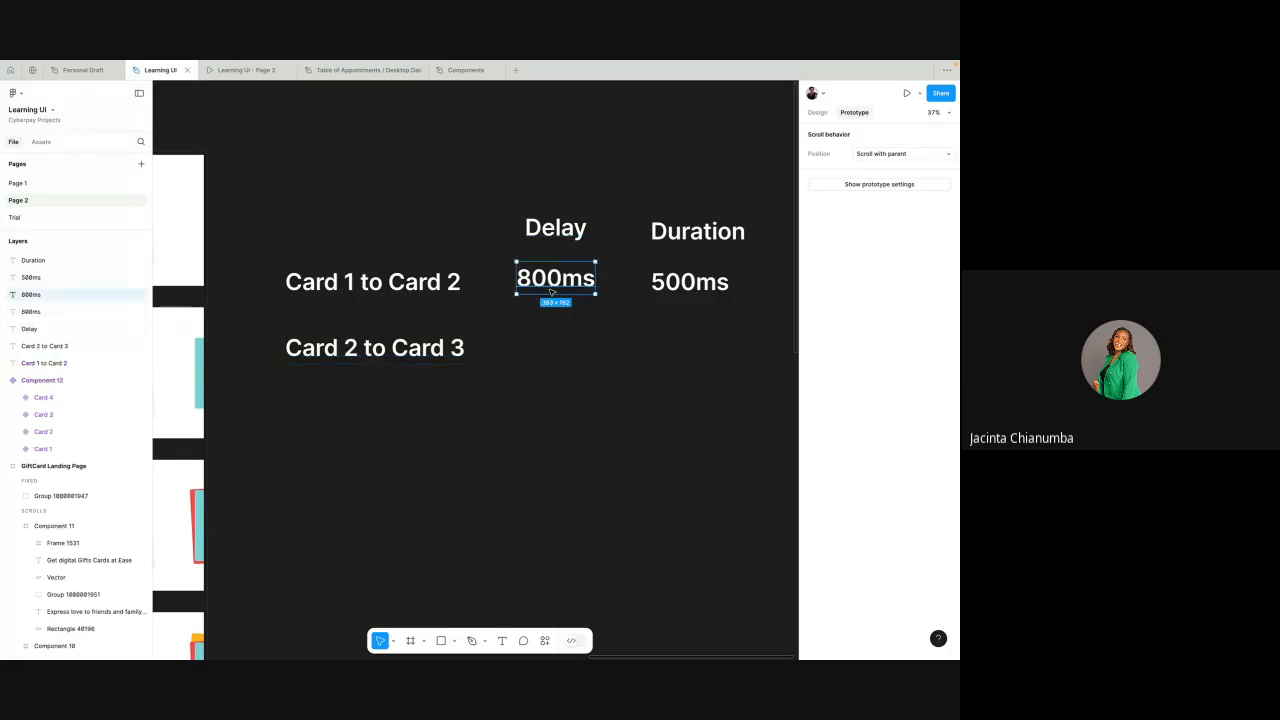
{"action": "left_click_drag", "start_coordinate": [551, 291], "coordinate": [553, 349]}
{"action": "scroll", "coordinate": [477, 284], "scroll_direction": "right", "scroll_amount": 1}
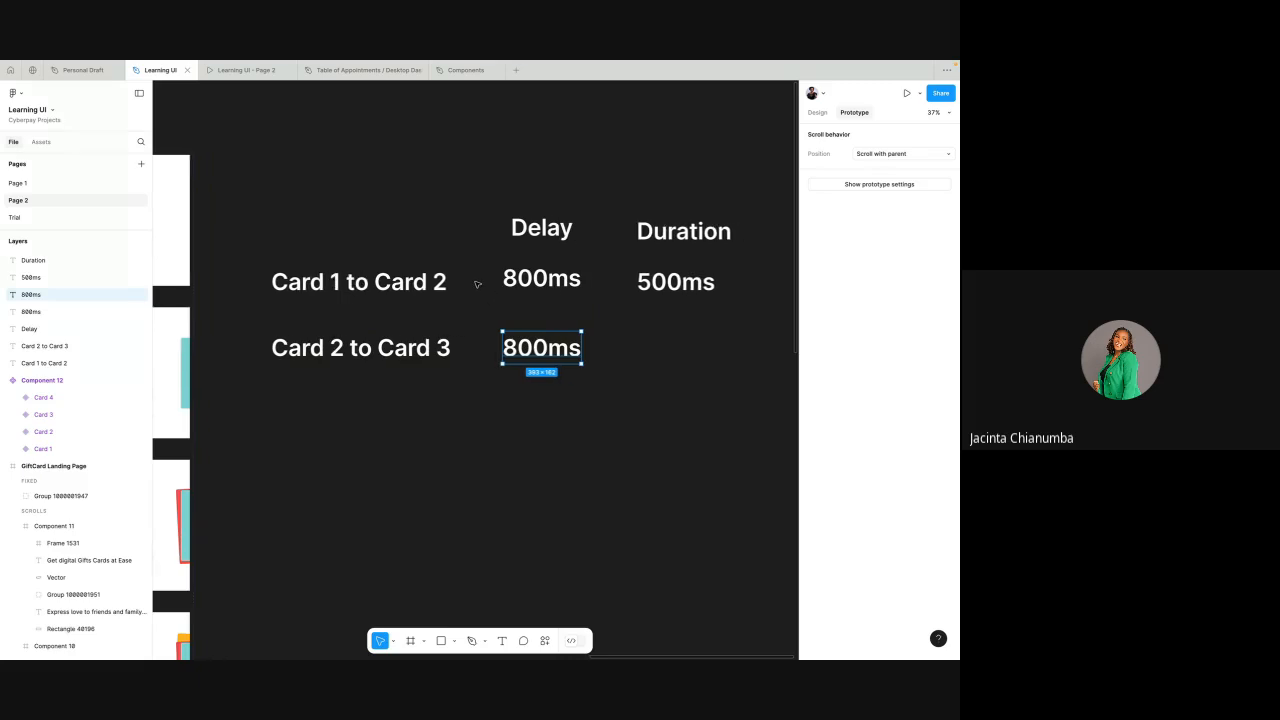
{"action": "scroll", "coordinate": [477, 284], "scroll_direction": "right", "scroll_amount": 2}
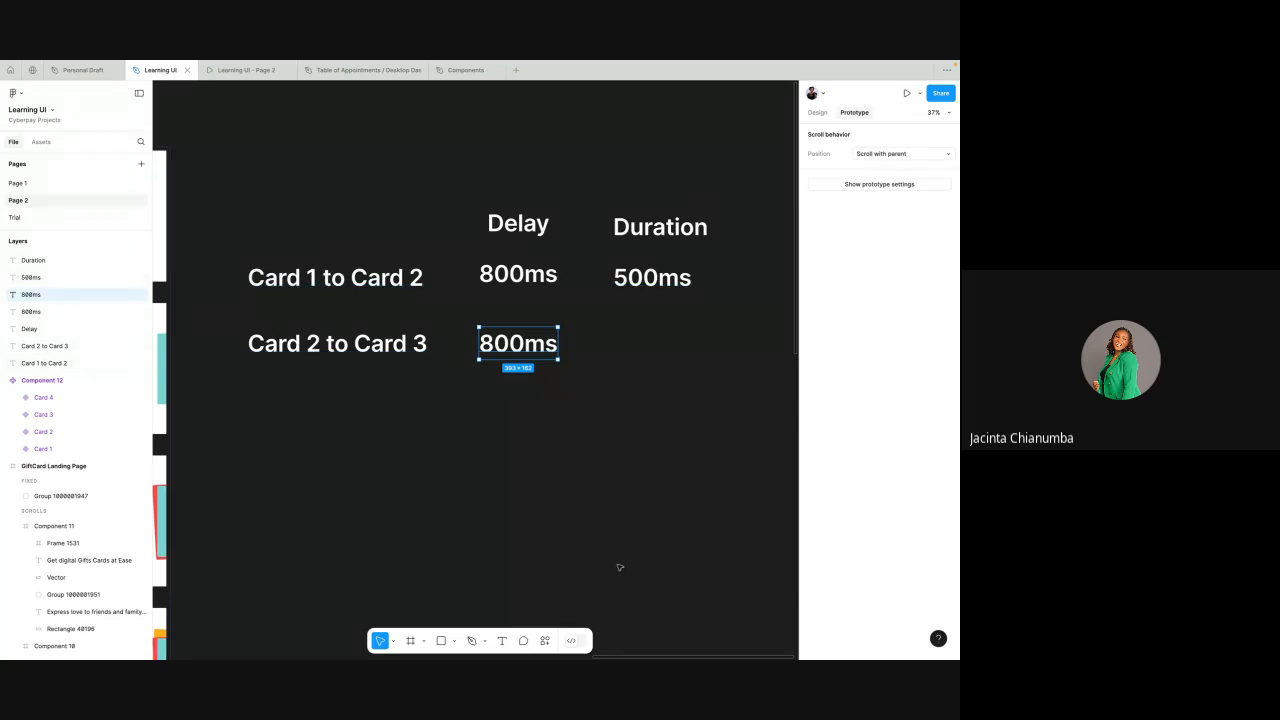
- Draw a rectangle about 2533 by 569 over the column headings and the Card 1 to Card 2 row, and hide its fill
{"action": "left_click", "coordinate": [440, 647]}
{"action": "left_click_drag", "start_coordinate": [217, 192], "coordinate": [726, 306]}
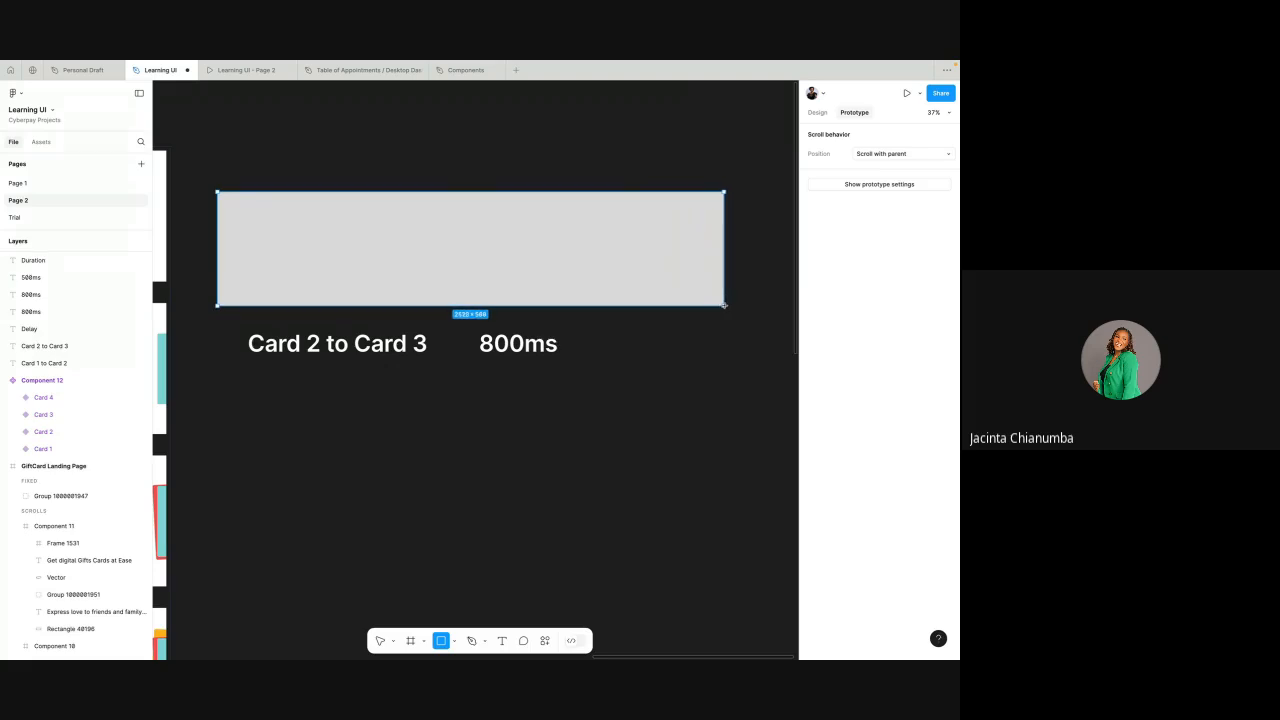
{"action": "left_click", "coordinate": [818, 114]}
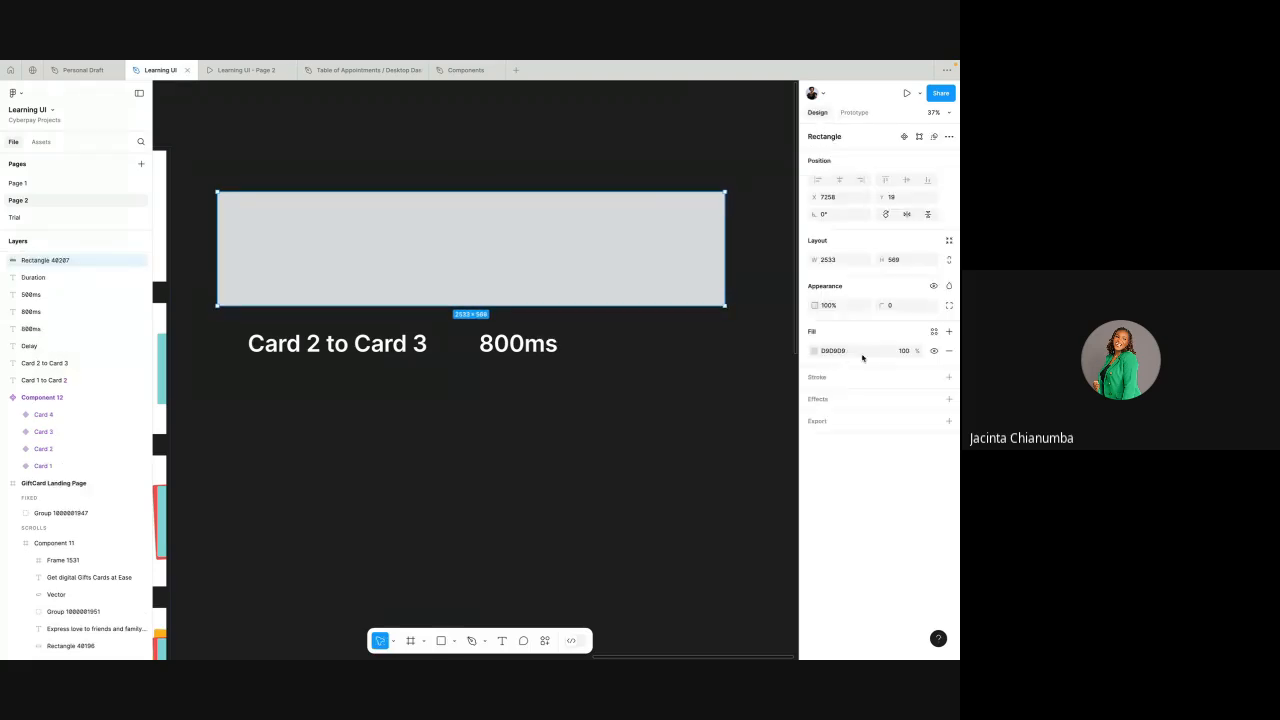
{"action": "left_click", "coordinate": [933, 352]}
- Add a stroke to the rectangle and set its colour to white, FFFFFF
{"action": "left_click", "coordinate": [949, 377]}
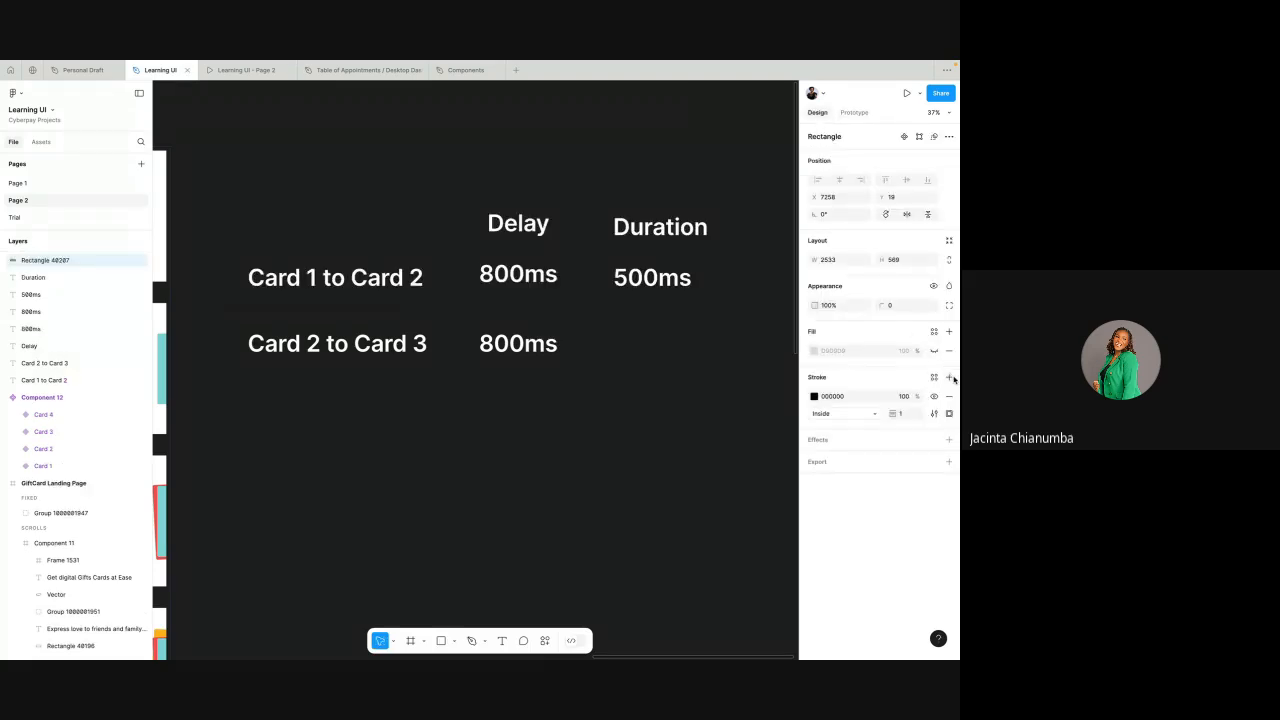
{"action": "left_click", "coordinate": [828, 398]}
{"action": "type", "text": "f"}
{"action": "left_click", "coordinate": [846, 551]}
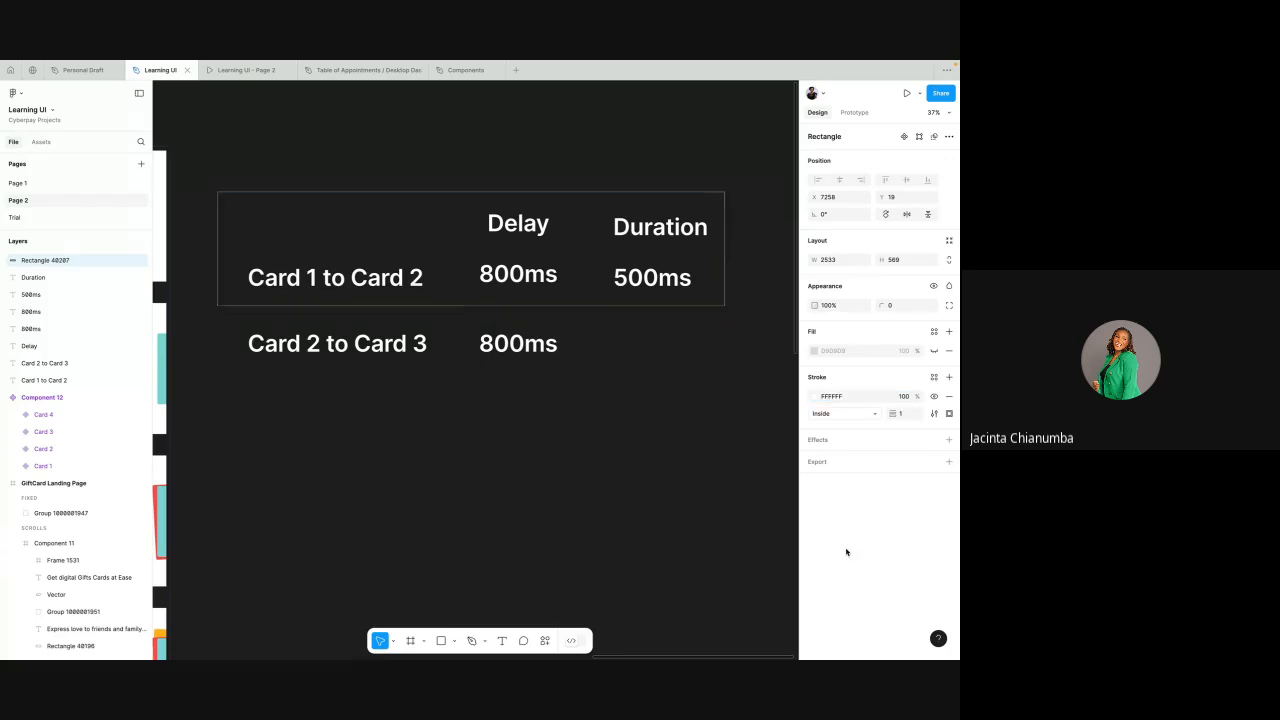
- Shorten the rectangle to about 242 high so it frames only the Card 1 to Card 2 row, and shift it slightly upward
{"action": "left_click_drag", "start_coordinate": [648, 190], "coordinate": [653, 255]}
{"action": "left_click", "coordinate": [646, 164]}
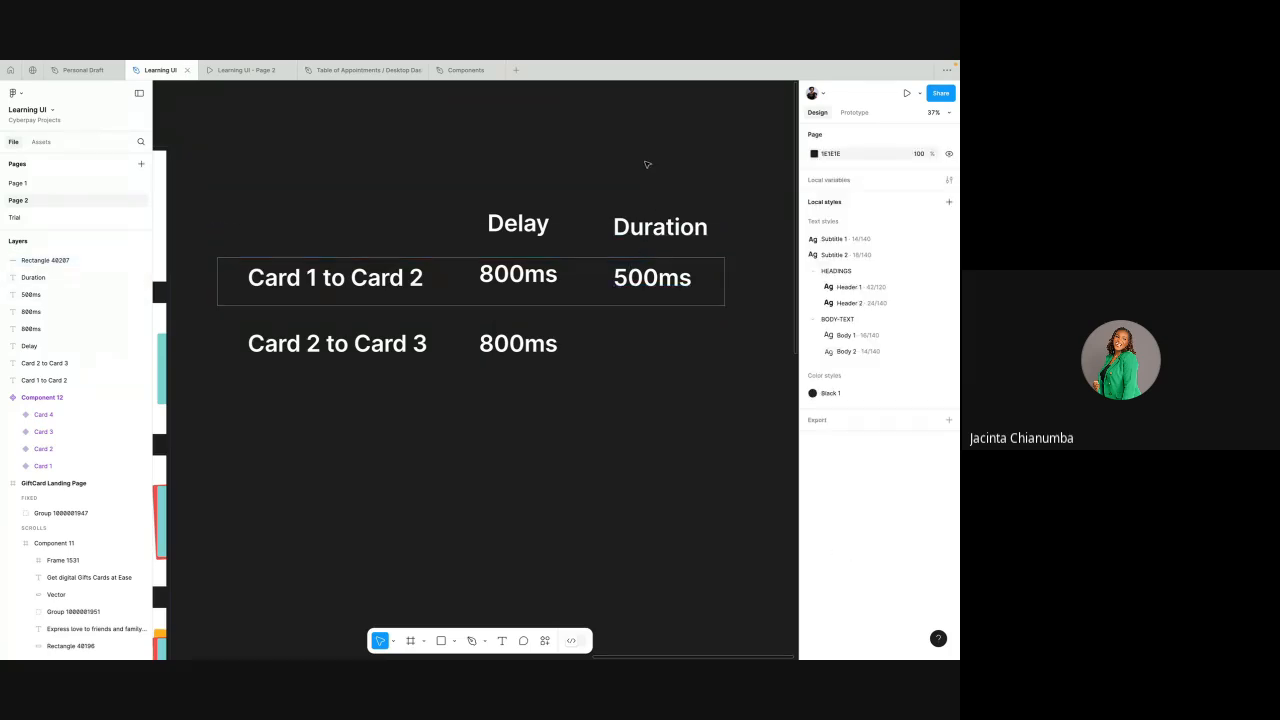
{"action": "left_click", "coordinate": [603, 304]}
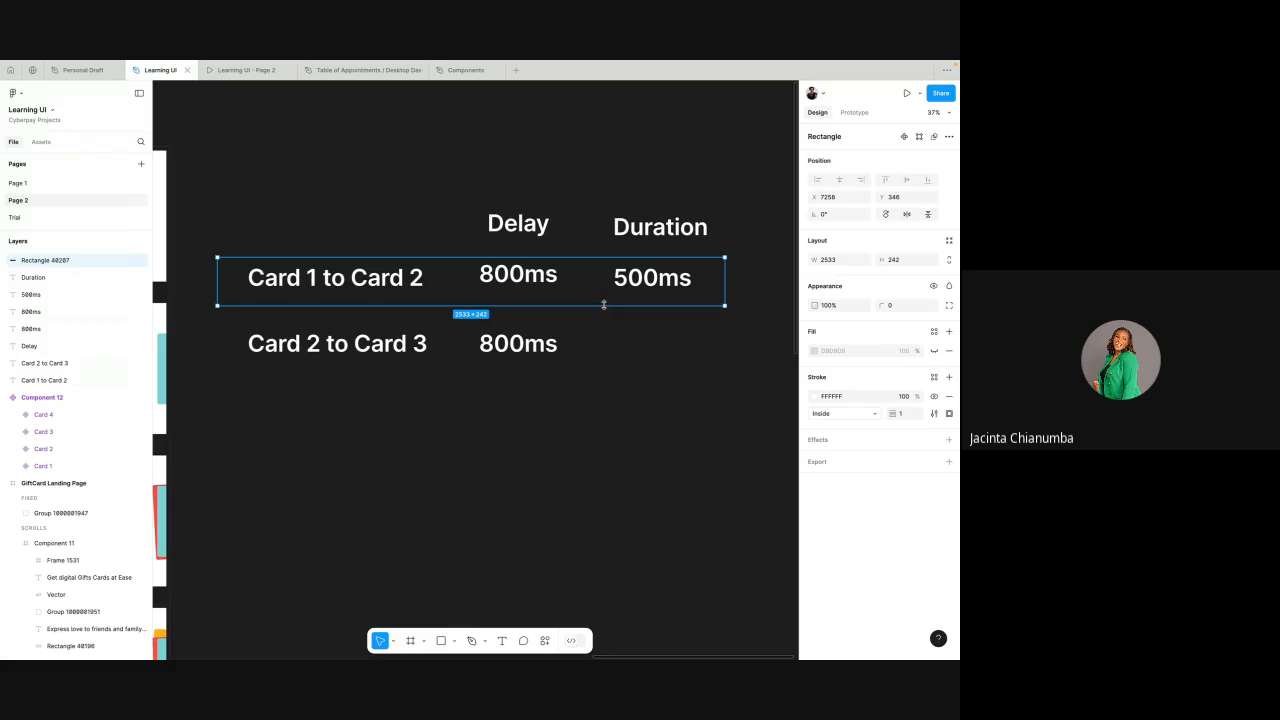
{"action": "left_click_drag", "start_coordinate": [604, 300], "coordinate": [605, 296]}
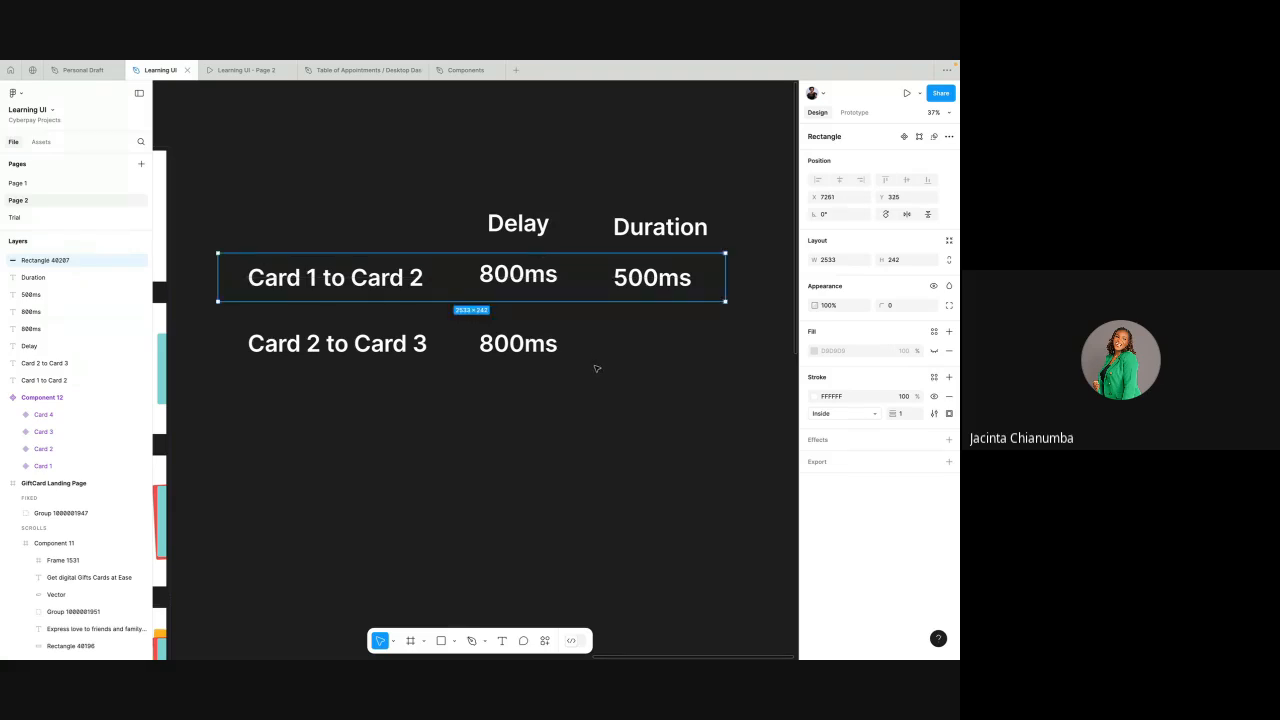
{"action": "left_click", "coordinate": [596, 369]}
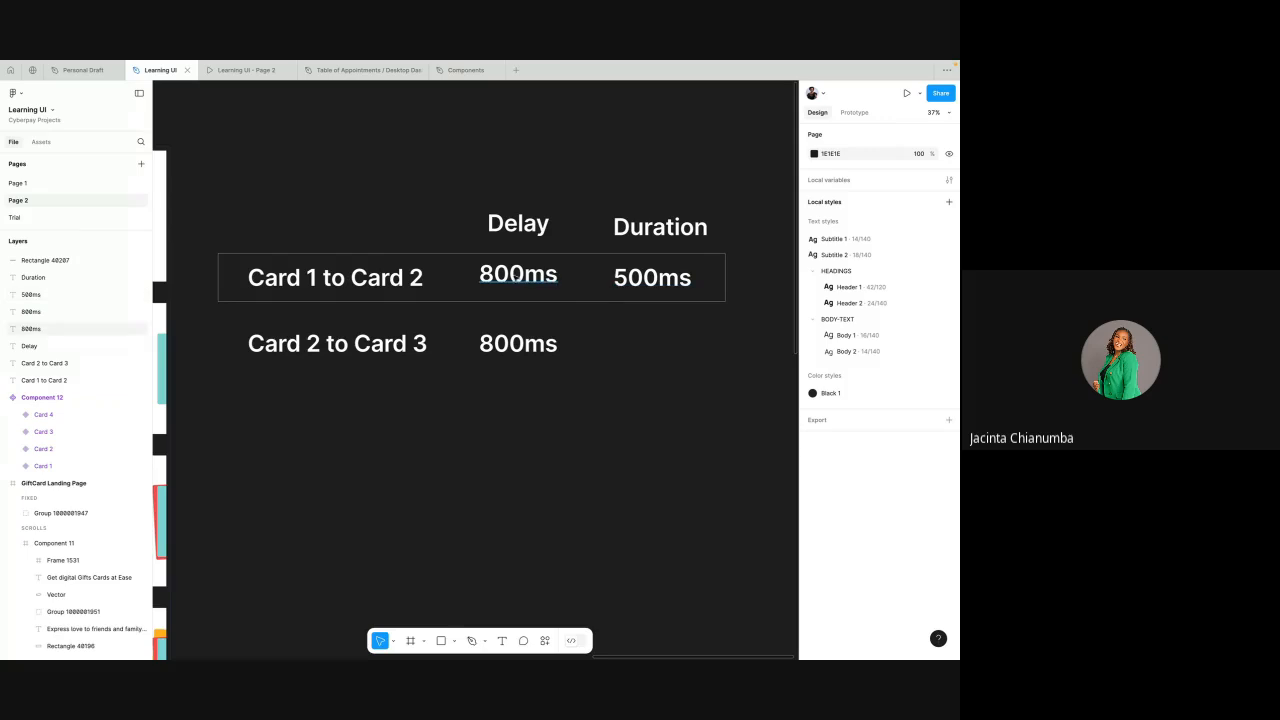
- Move the "800ms" value in the Card 1 to Card 2 row down level with the row's other labels
{"action": "left_click", "coordinate": [510, 277]}
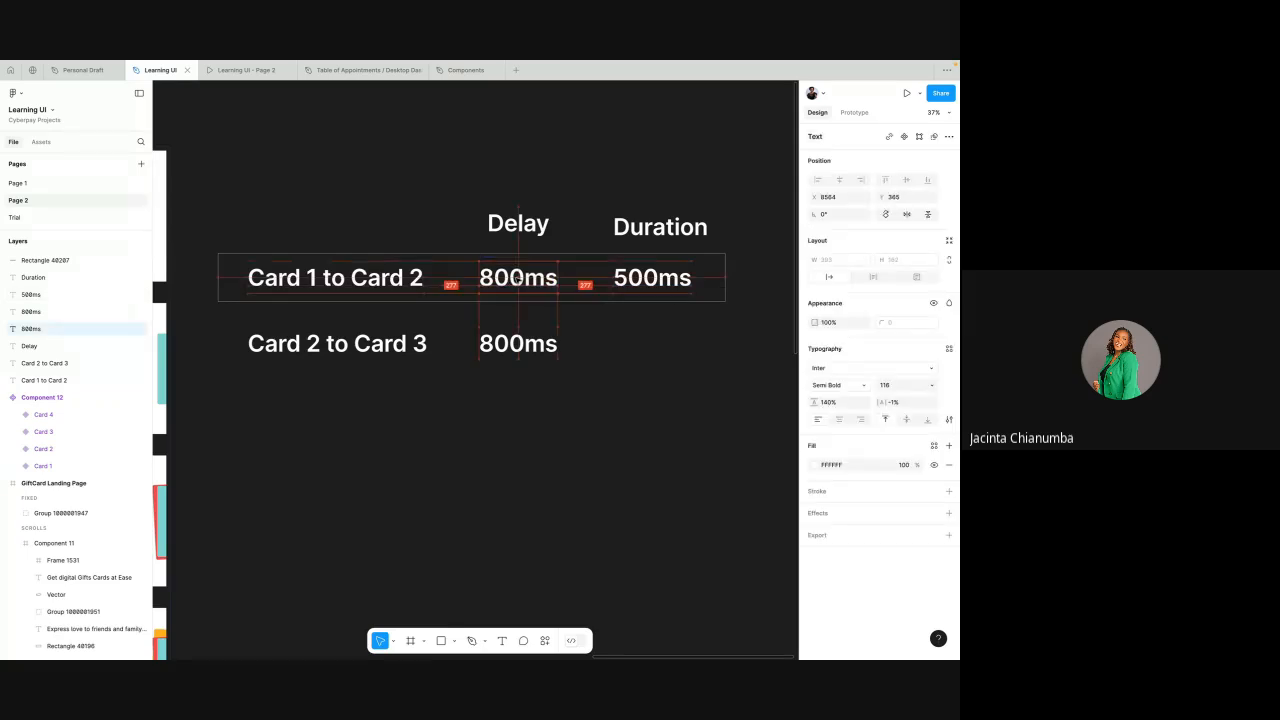
{"action": "left_click", "coordinate": [582, 183]}
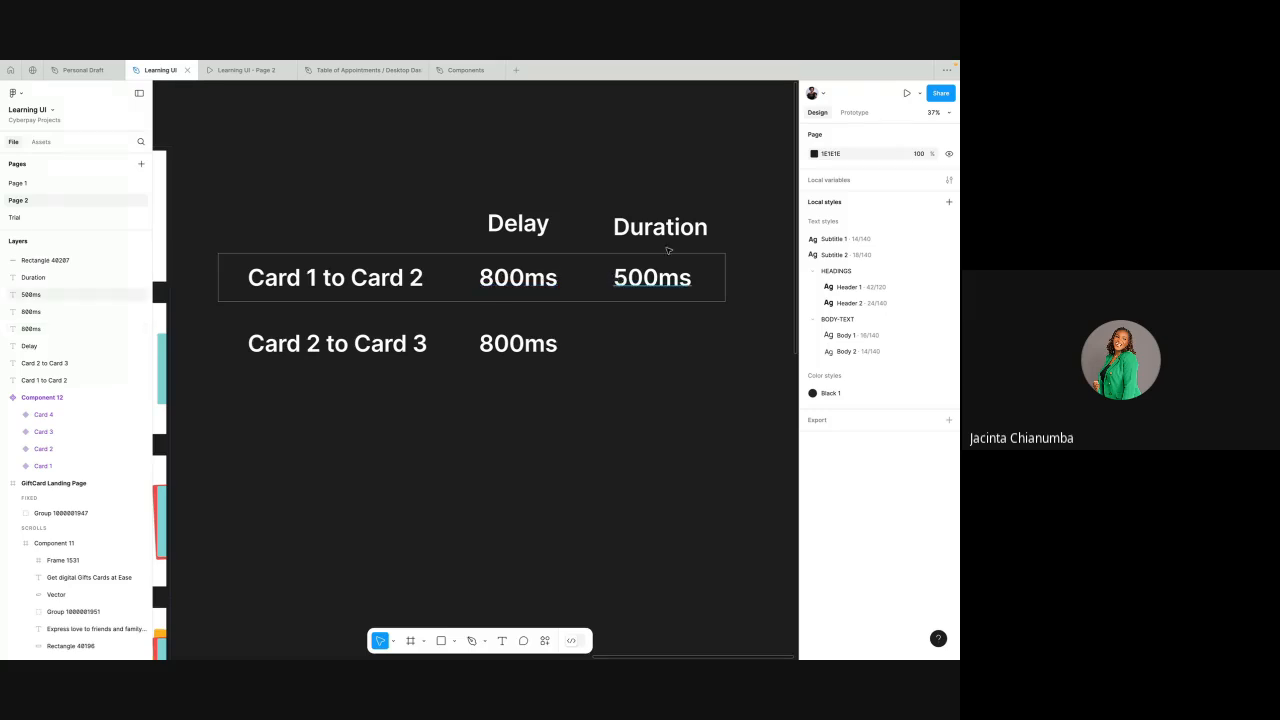
- Duplicate the "500ms" label, place the copy just outside the rectangle in the same row, and change its text to "1300ms"
{"action": "scroll", "coordinate": [668, 250], "scroll_direction": "right", "scroll_amount": 3}
{"action": "left_click", "coordinate": [613, 280]}
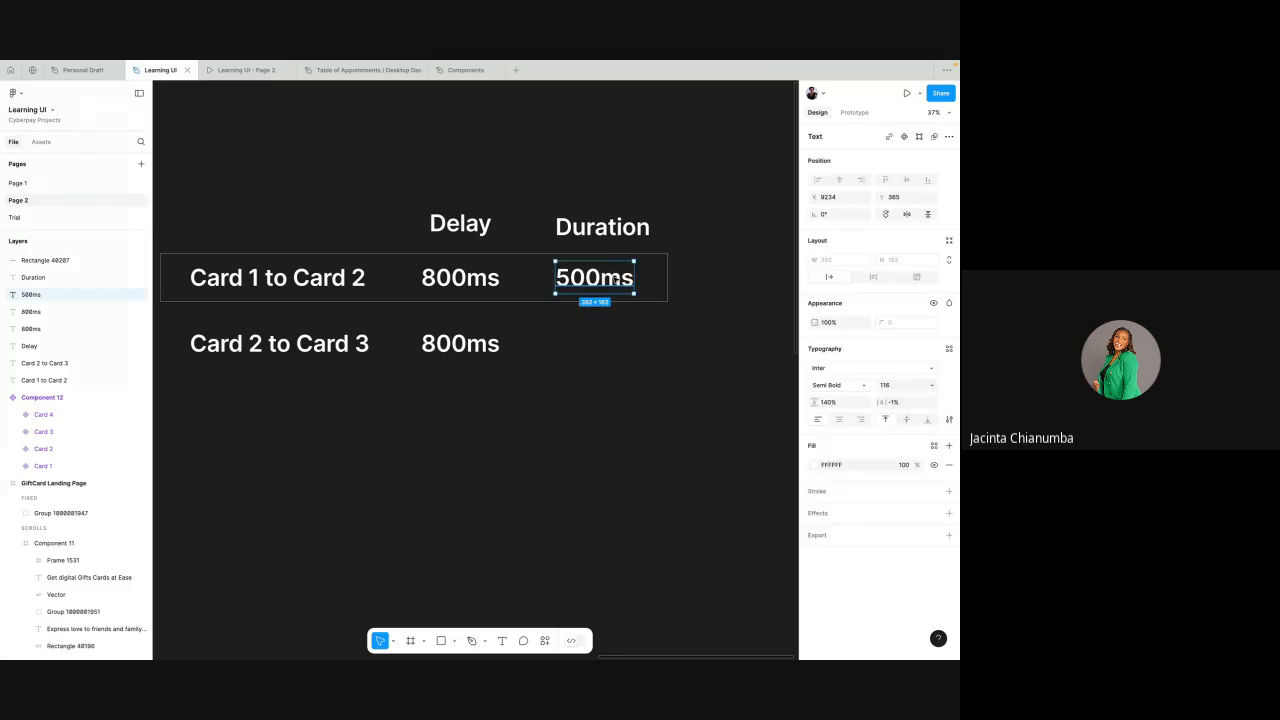
{"action": "key", "text": "ctrl+d"}
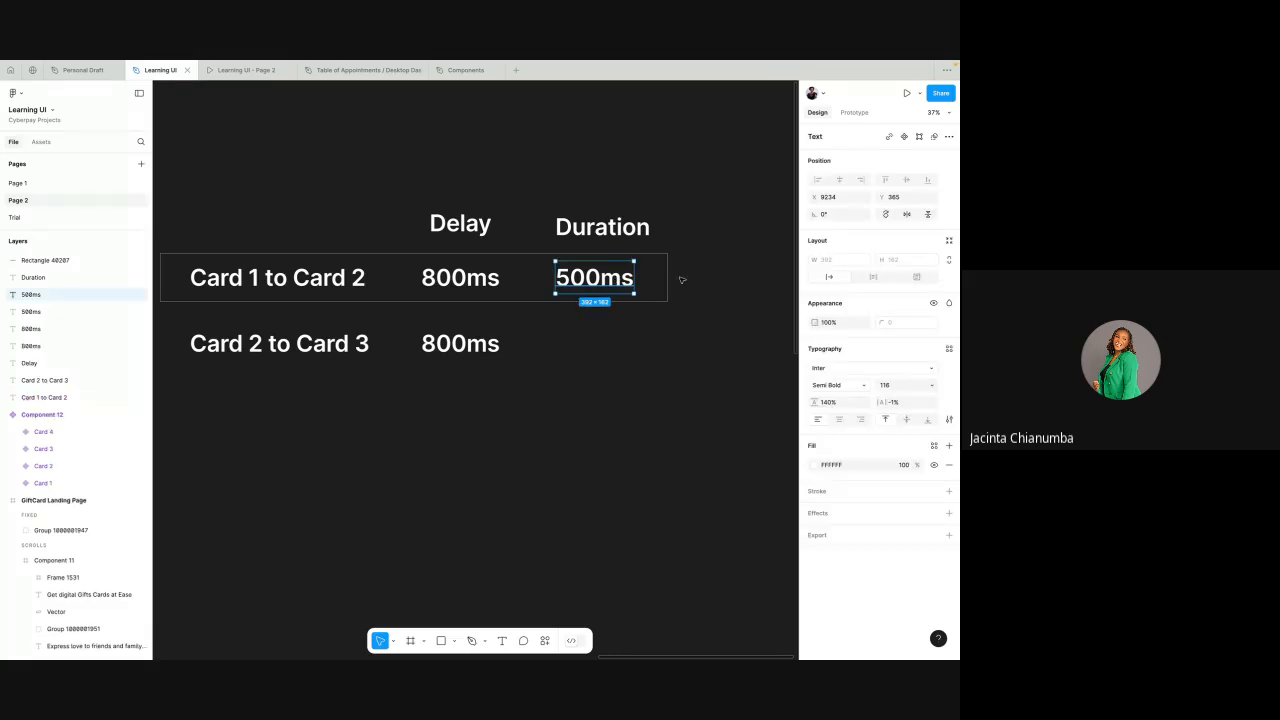
{"action": "left_click_drag", "start_coordinate": [570, 278], "coordinate": [700, 278]}
{"action": "double_click", "coordinate": [700, 278]}
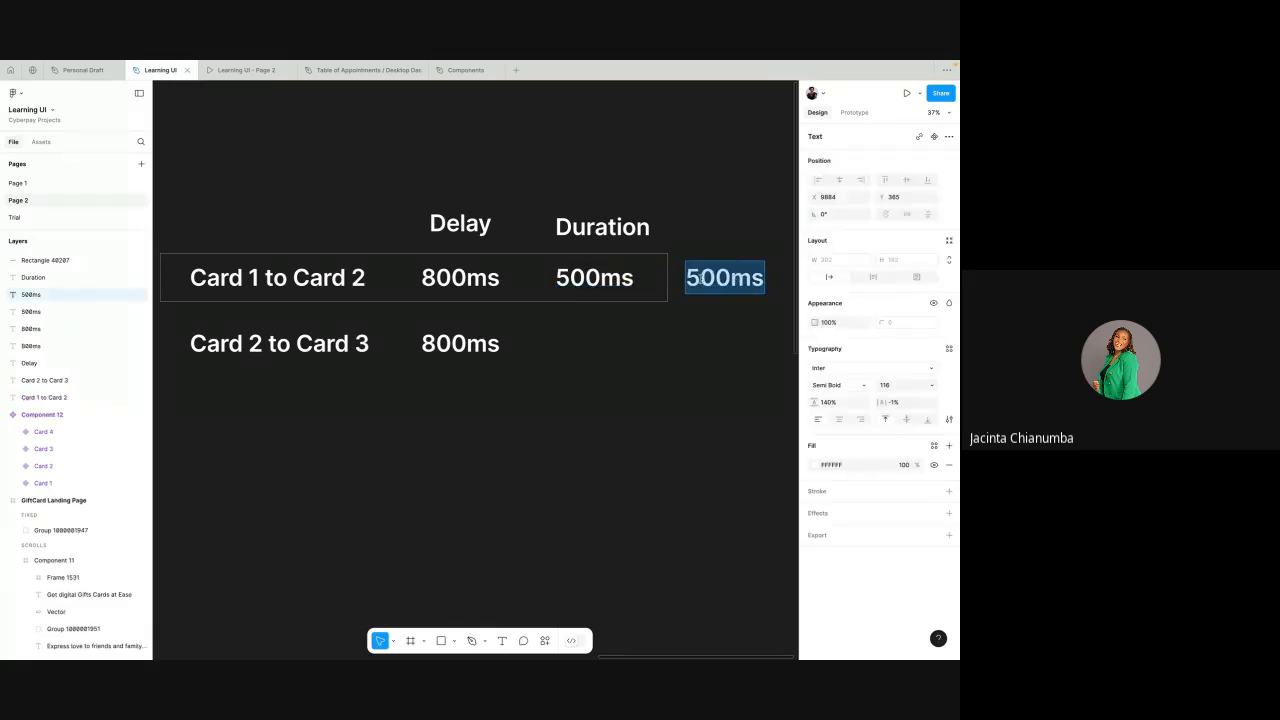
{"action": "left_click", "coordinate": [700, 278]}
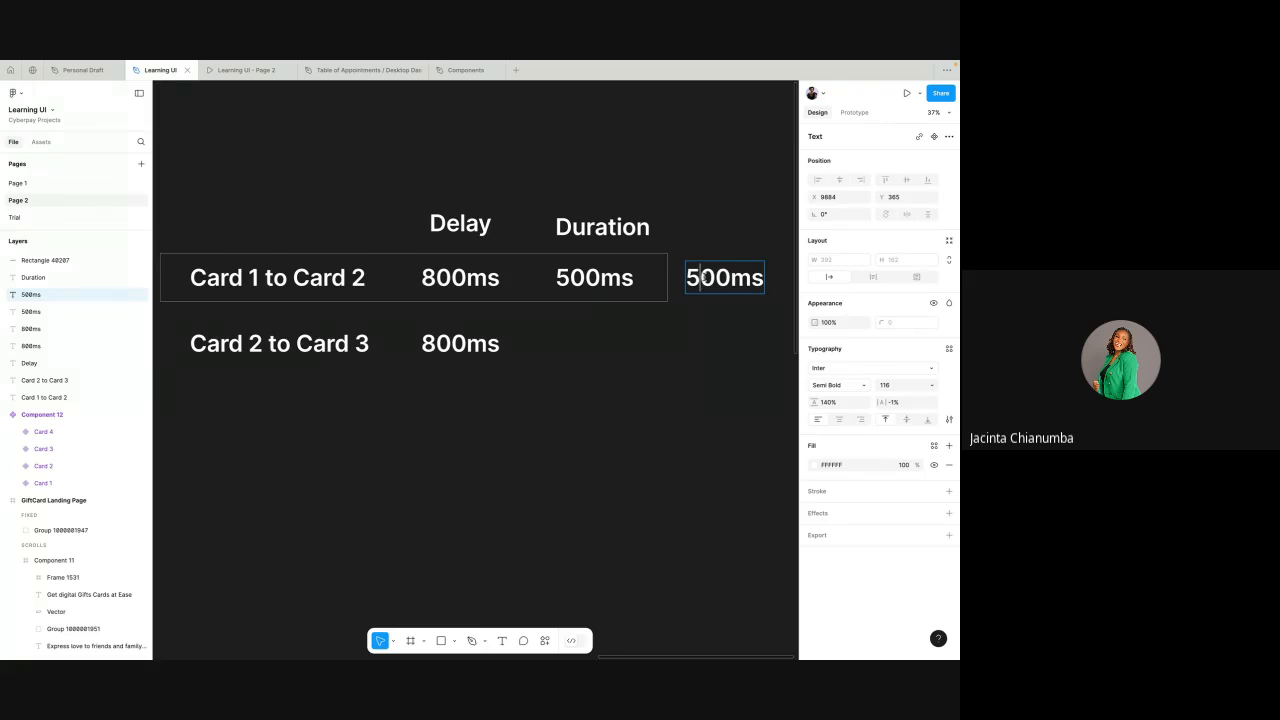
{"action": "key", "text": "BackSpace"}
{"action": "type", "text": "13"}
{"action": "key", "text": "Escape"}
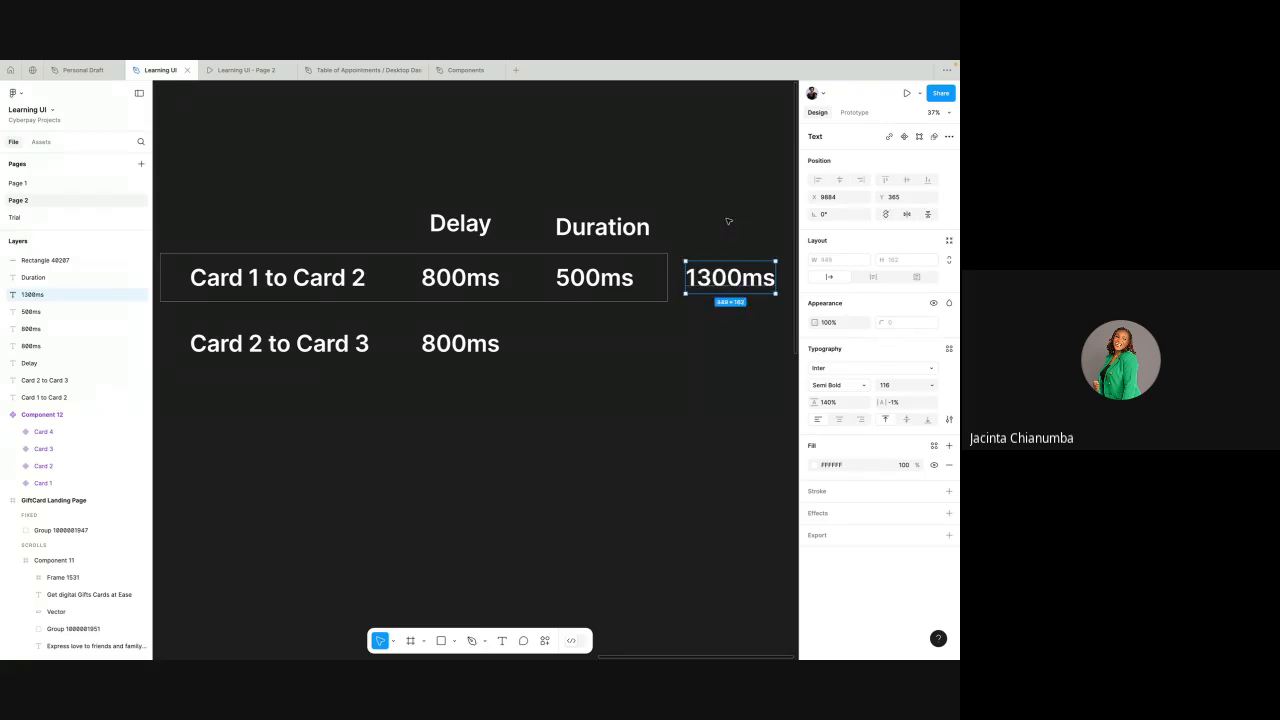
- Replace the delay text in the Card 2 to Card 3 row with the "1300ms" text copied from the row above
{"action": "scroll", "coordinate": [729, 221], "scroll_direction": "right", "scroll_amount": 1}
{"action": "scroll", "coordinate": [709, 259], "scroll_direction": "left", "scroll_amount": 1}
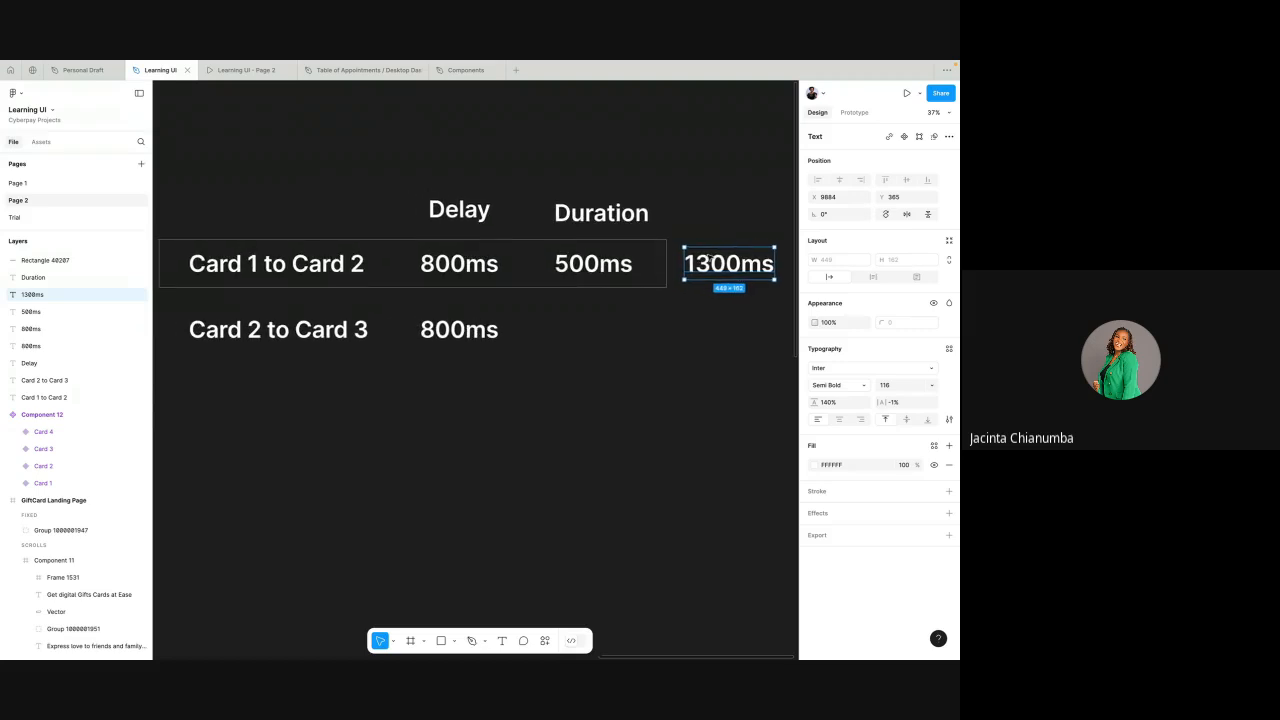
{"action": "double_click", "coordinate": [457, 332]}
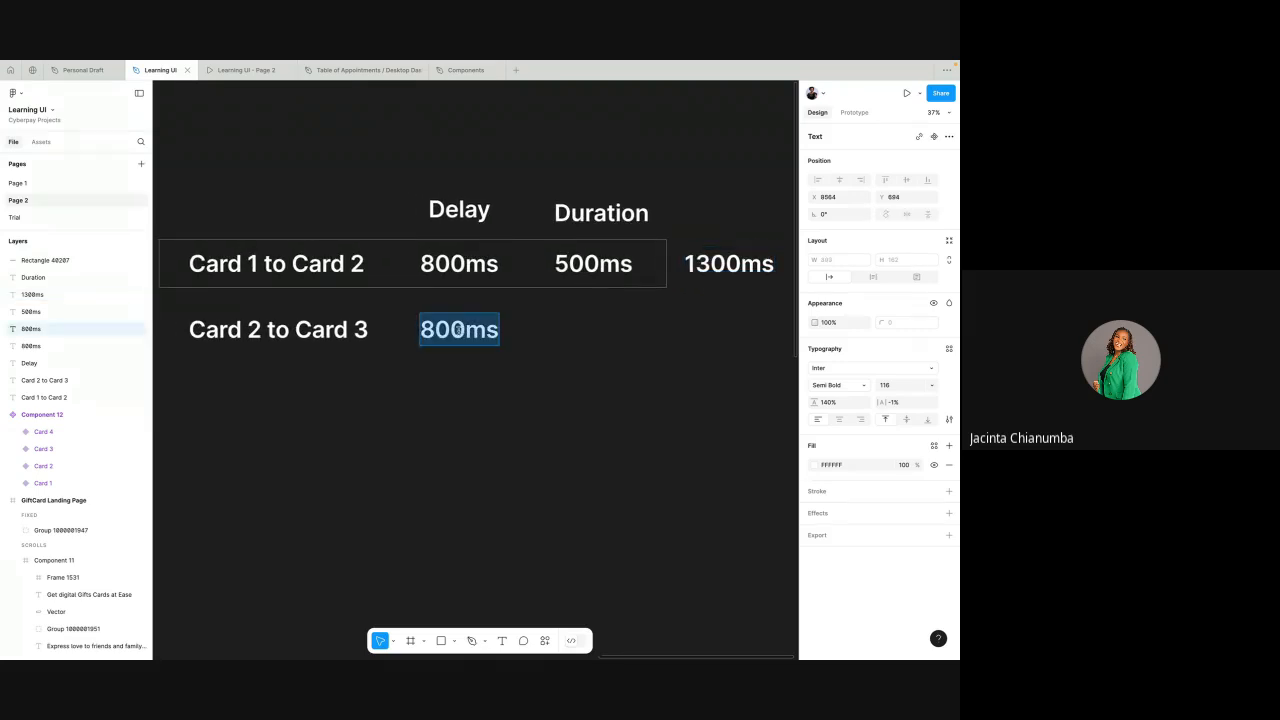
{"action": "left_click", "coordinate": [726, 270]}
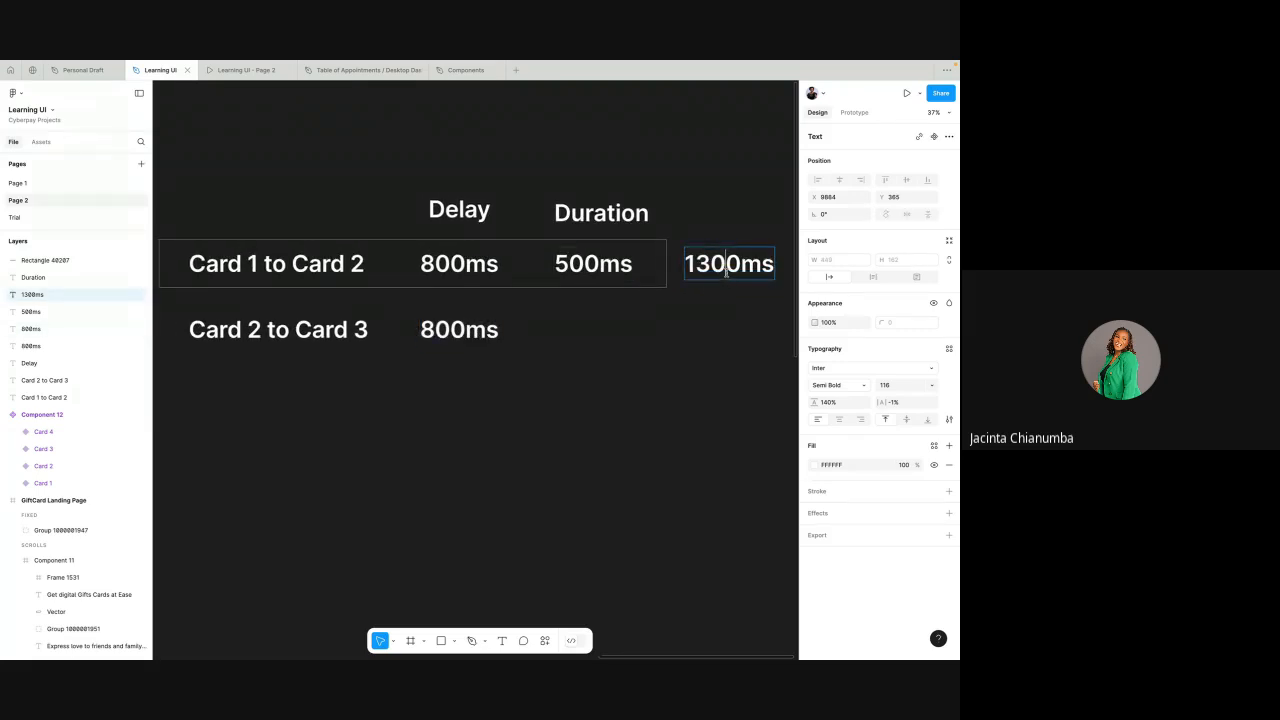
{"action": "double_click", "coordinate": [726, 273]}
{"action": "key", "text": "ctrl+c"}
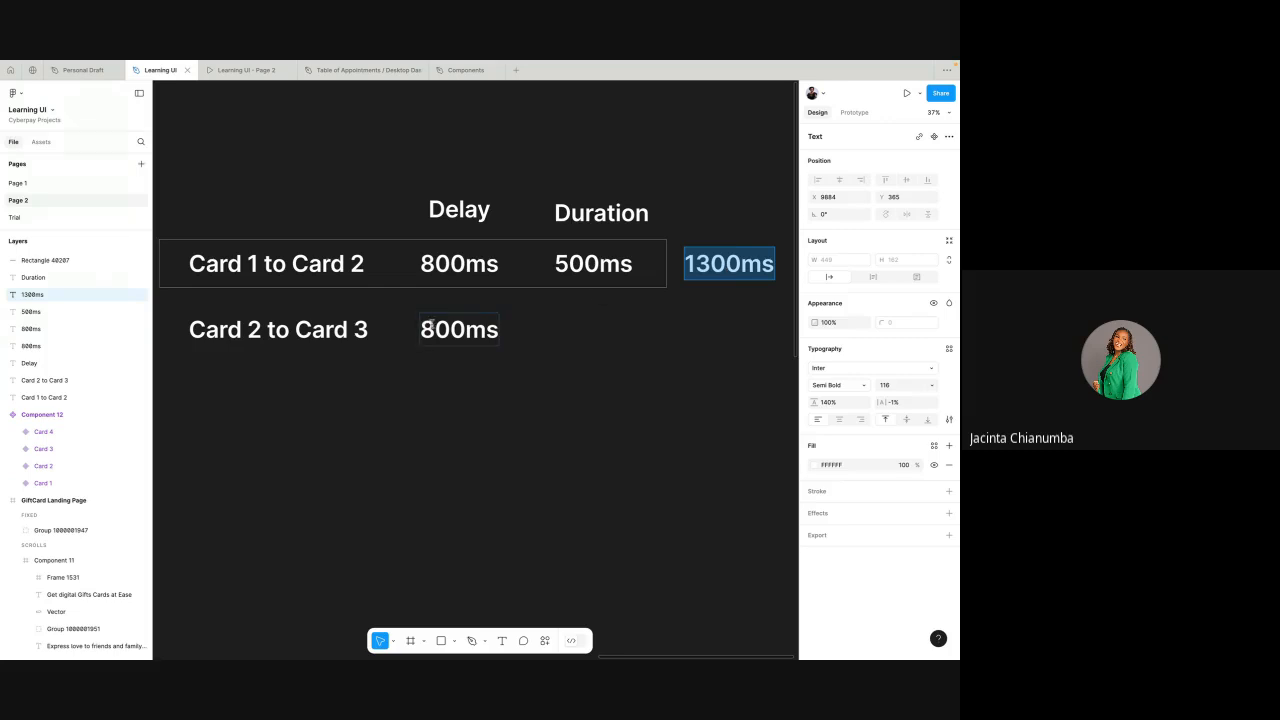
{"action": "left_click", "coordinate": [433, 326]}
{"action": "double_click", "coordinate": [435, 326]}
{"action": "key", "text": "ctrl+v"}
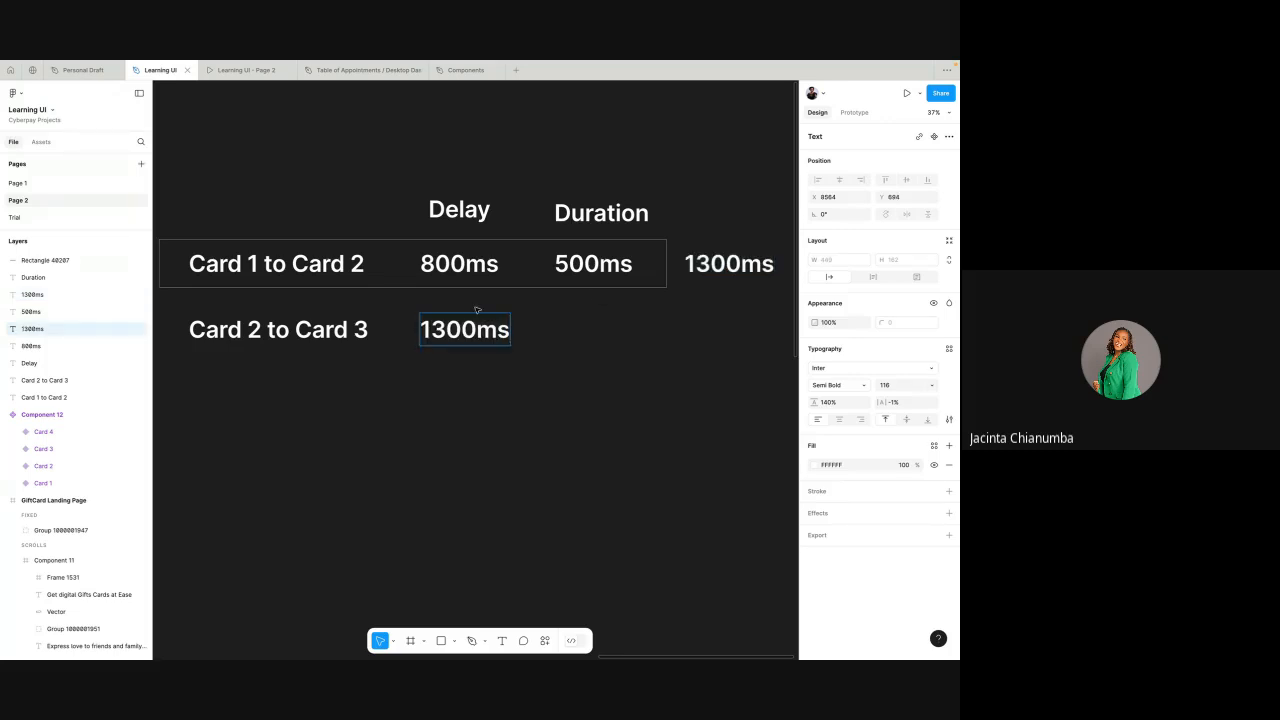
{"action": "key", "text": "Escape"}
{"action": "key", "text": "Escape"}
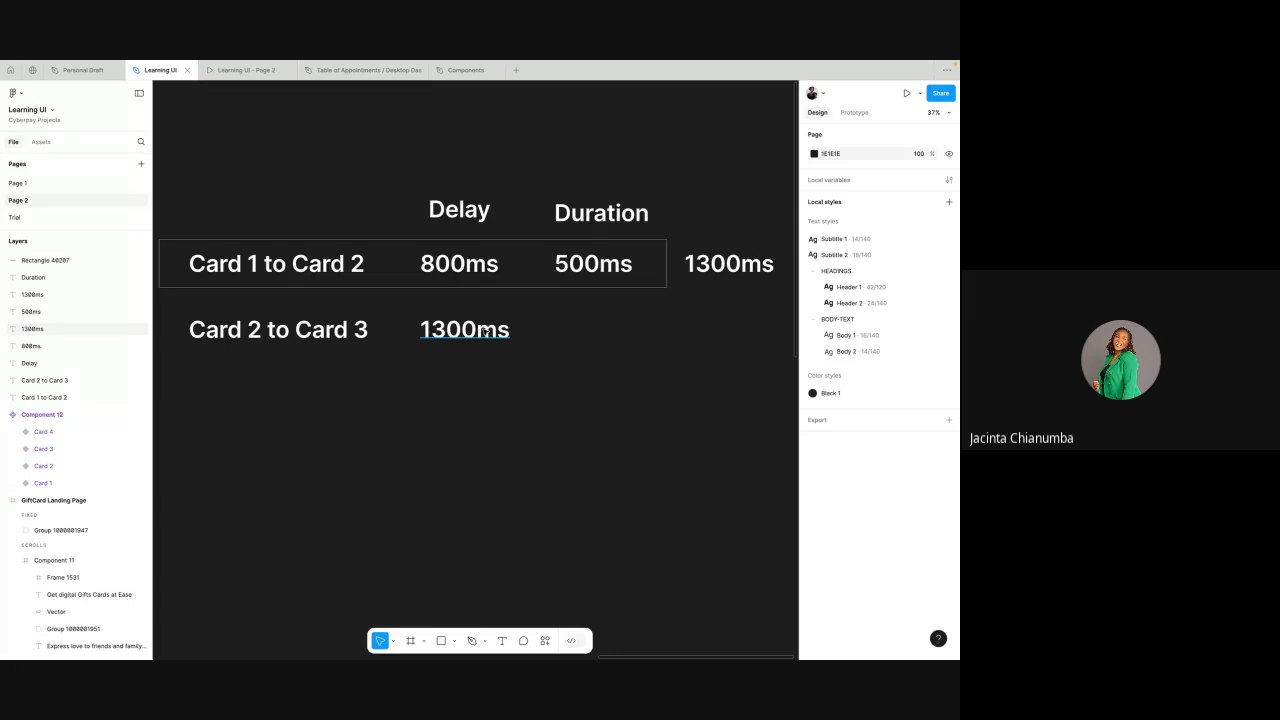
- Change the delay text in the Card 2 to Card 3 row to "1400ms"
{"action": "left_click", "coordinate": [484, 331]}
{"action": "double_click", "coordinate": [484, 331]}
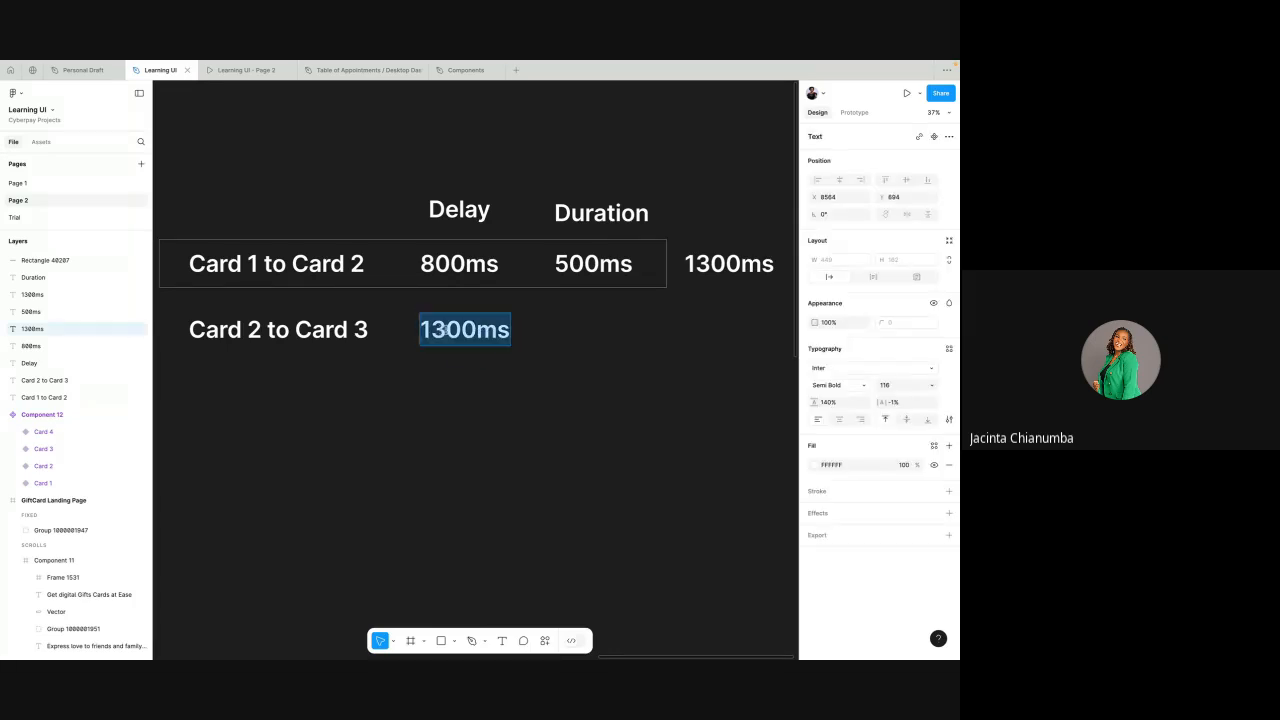
{"action": "left_click", "coordinate": [446, 330]}
{"action": "key", "text": "BackSpace"}
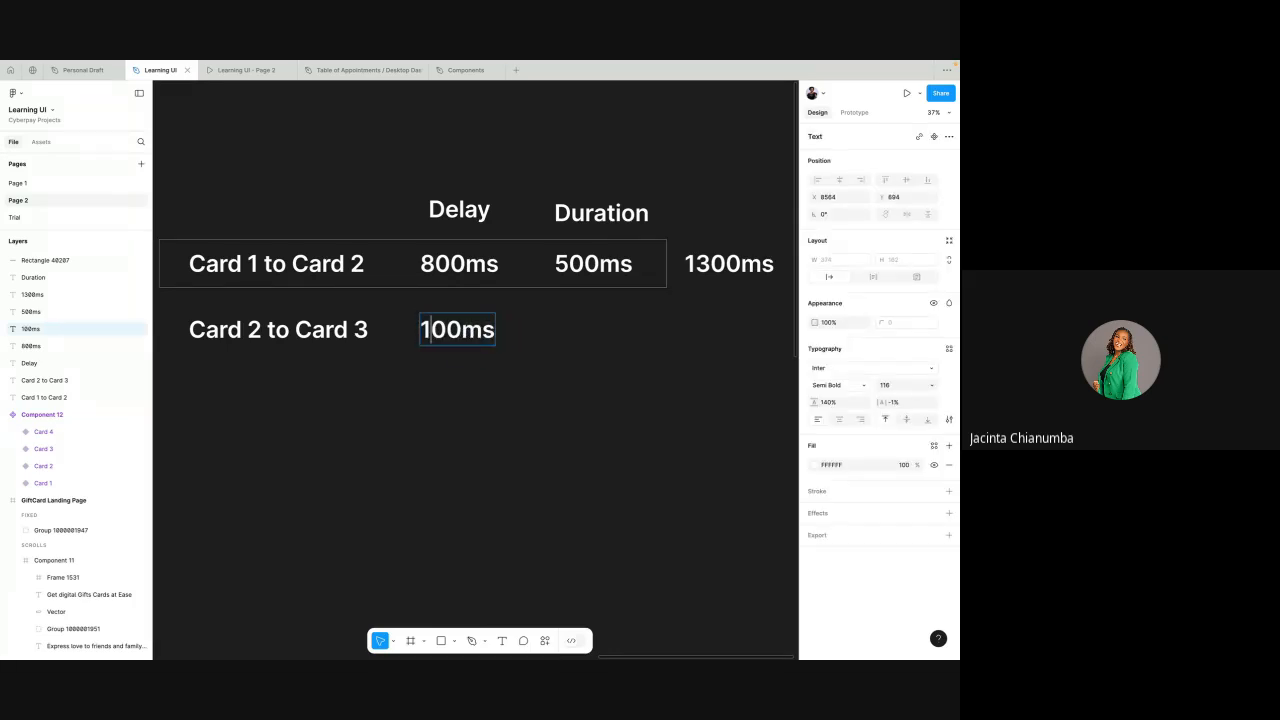
{"action": "type", "text": "4"}
{"action": "key", "text": "Escape"}
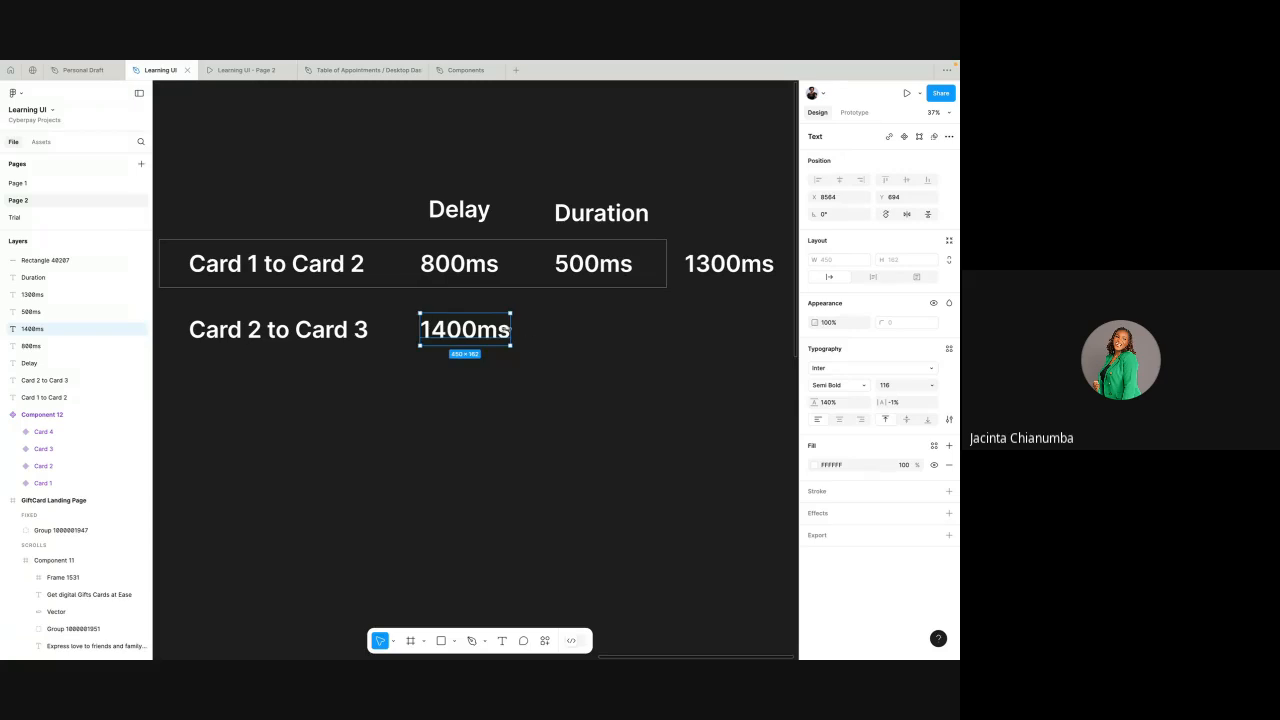
- Shift the "1400ms" label slightly left under Delay and duplicate the "500ms" label into the Card 2 to Card 3 row
{"action": "left_click_drag", "start_coordinate": [505, 329], "coordinate": [498, 329]}
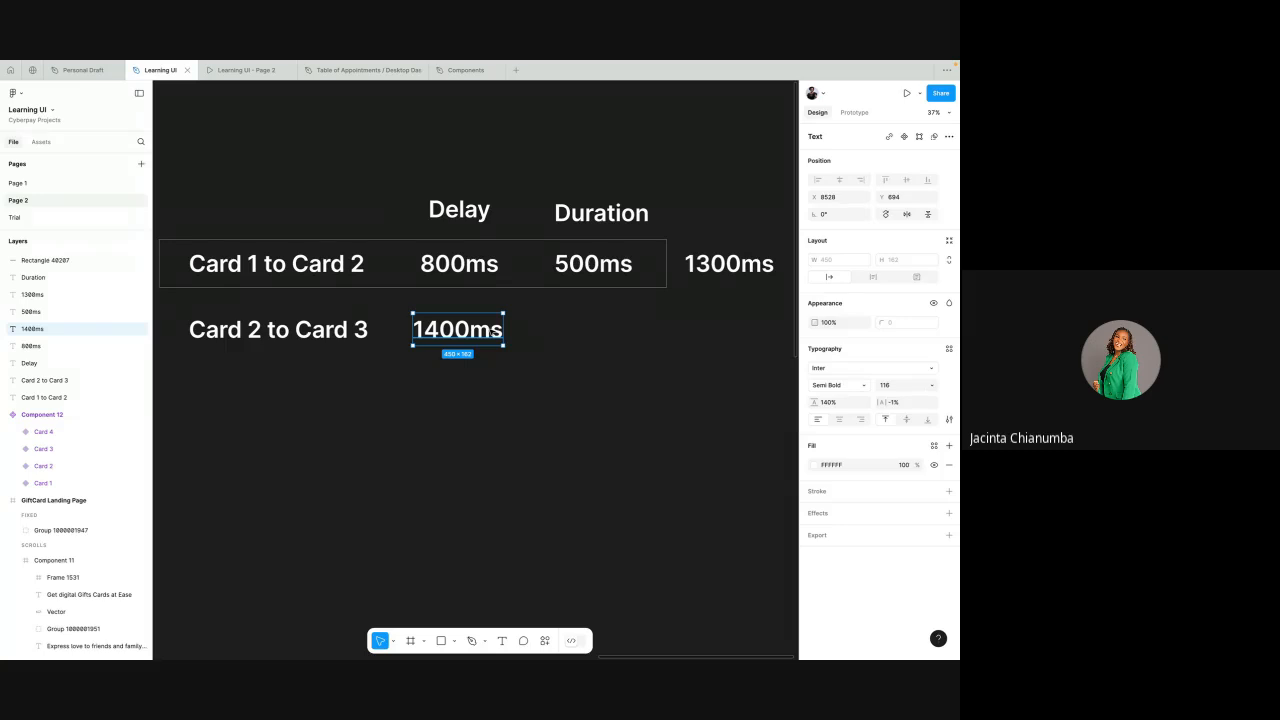
{"action": "left_click", "coordinate": [563, 331]}
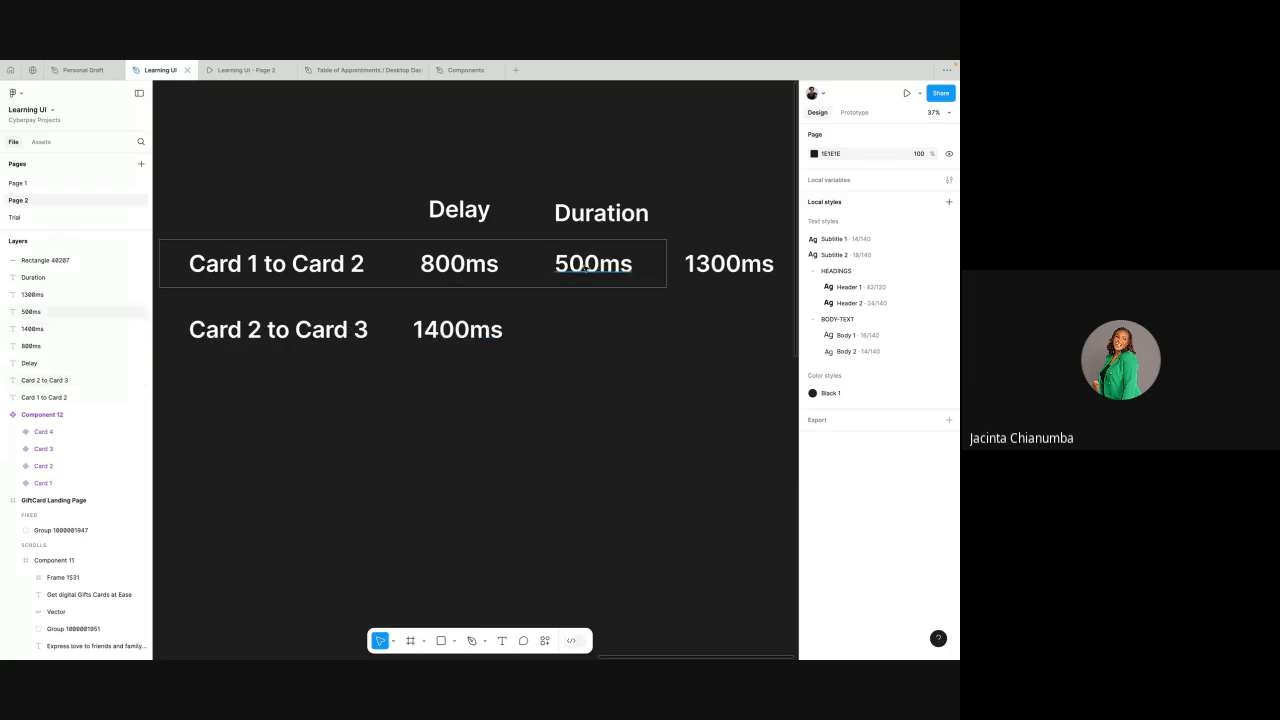
{"action": "left_click", "coordinate": [585, 267]}
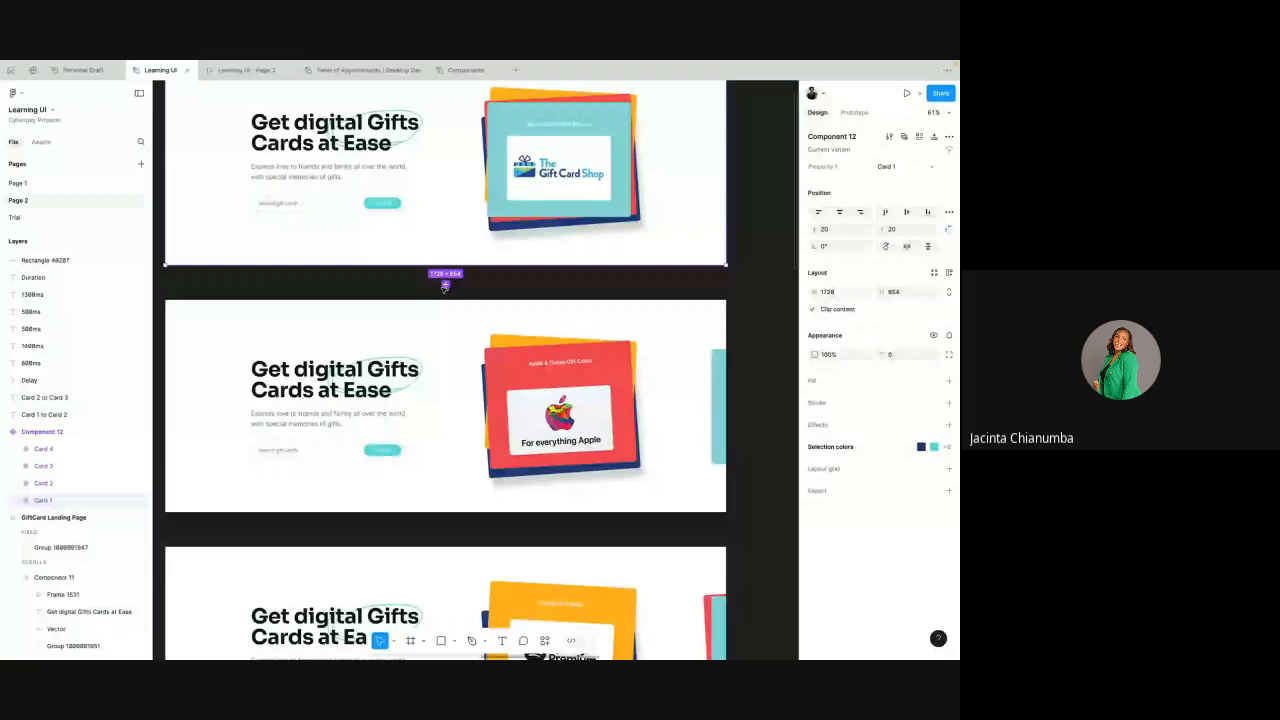
- Check the prototype interaction from Card 1 to Card 2, and set the Card 2 to Card 3 interaction's delay to 1400ms
{"action": "left_click", "coordinate": [849, 114]}
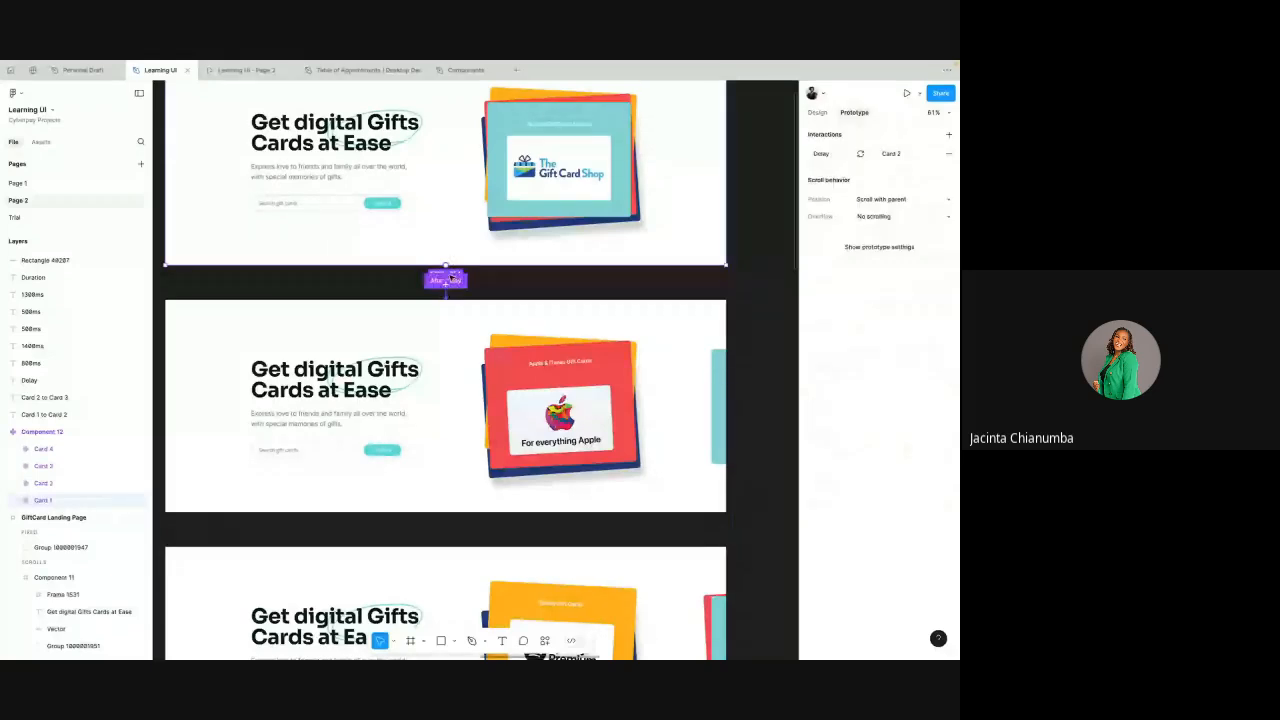
{"action": "left_click", "coordinate": [447, 279]}
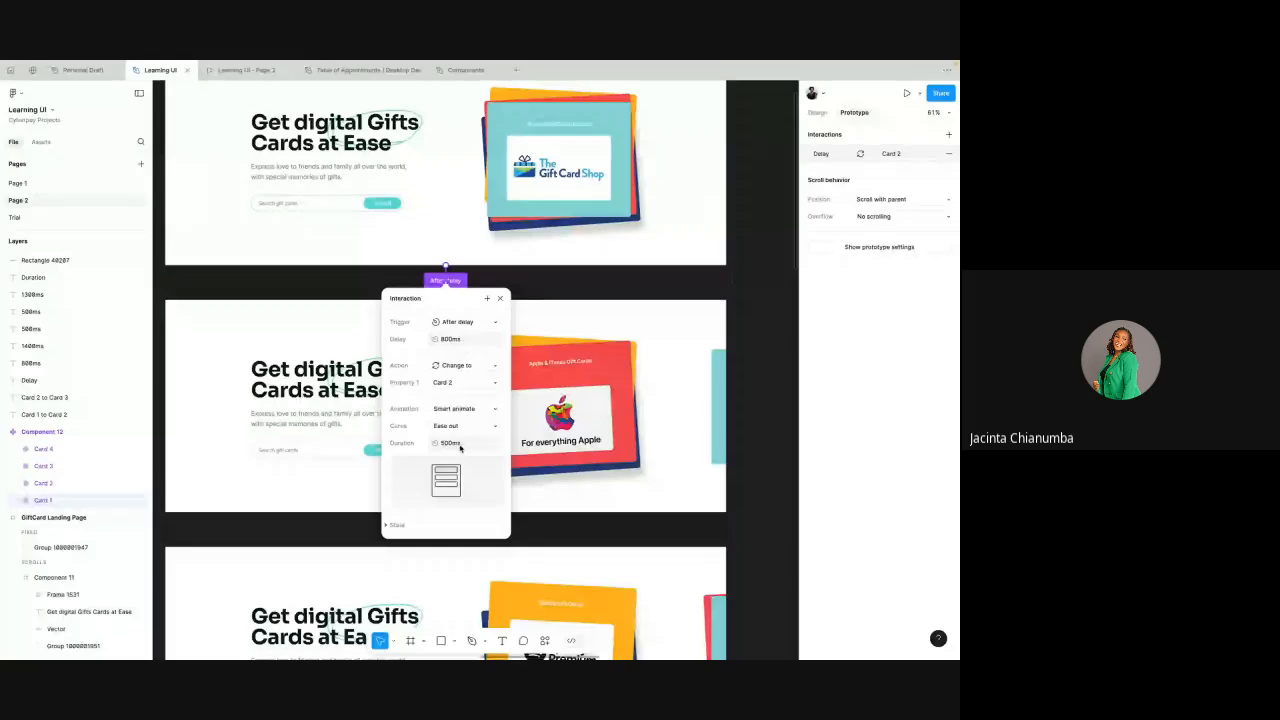
{"action": "scroll", "coordinate": [520, 300], "scroll_direction": "down", "scroll_amount": 4}
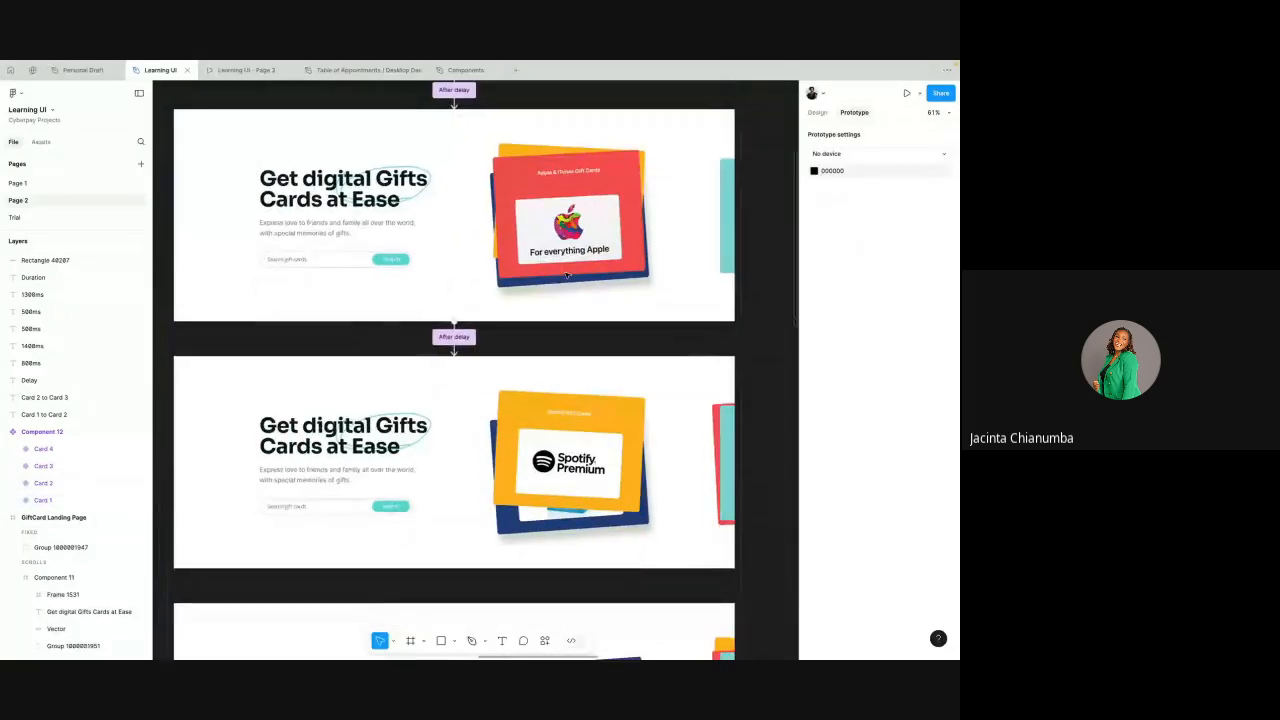
{"action": "left_click", "coordinate": [455, 334]}
{"action": "left_click", "coordinate": [457, 396]}
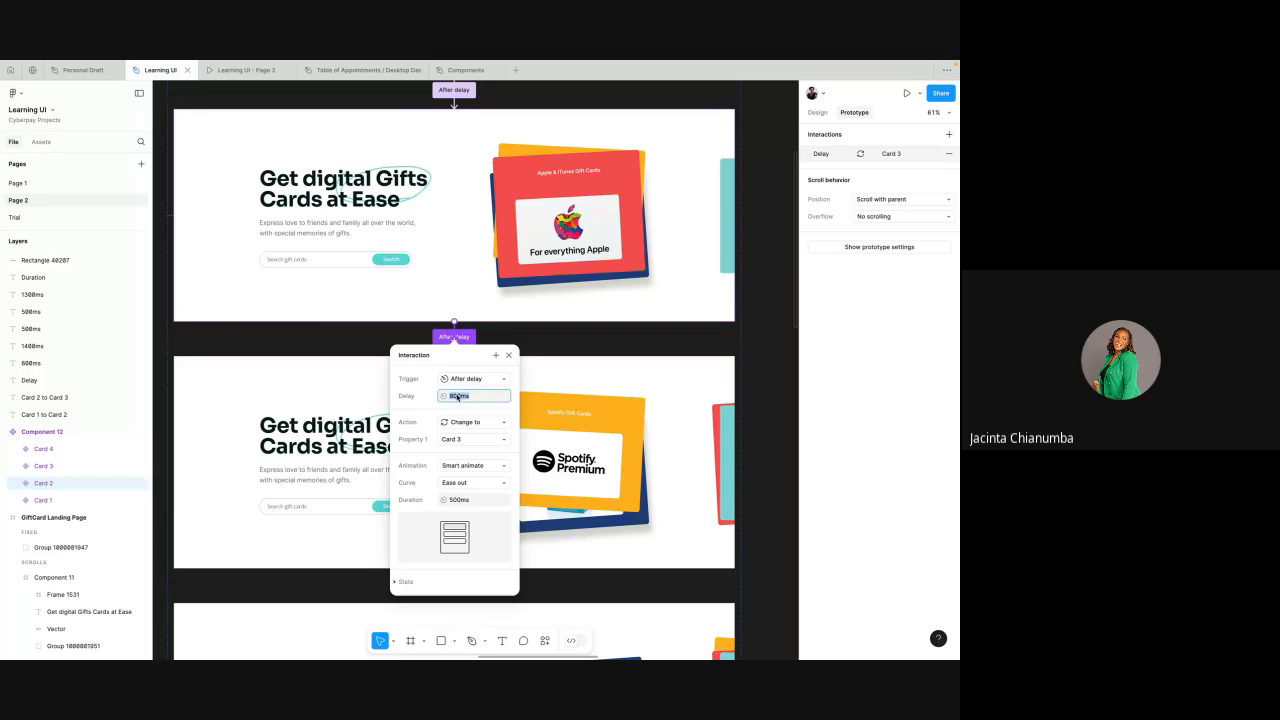
{"action": "left_click", "coordinate": [453, 398]}
{"action": "key", "text": "BackSpace"}
{"action": "type", "text": "14"}
{"action": "left_click", "coordinate": [561, 340]}
- Duplicate the "1300ms" total label into the Card 2 to Card 3 row and change the copy's text to "1900ms"
{"action": "scroll", "coordinate": [561, 340], "scroll_direction": "down", "scroll_amount": 5, "text": "ctrl"}
{"action": "scroll", "coordinate": [534, 374], "scroll_direction": "right", "scroll_amount": 3}
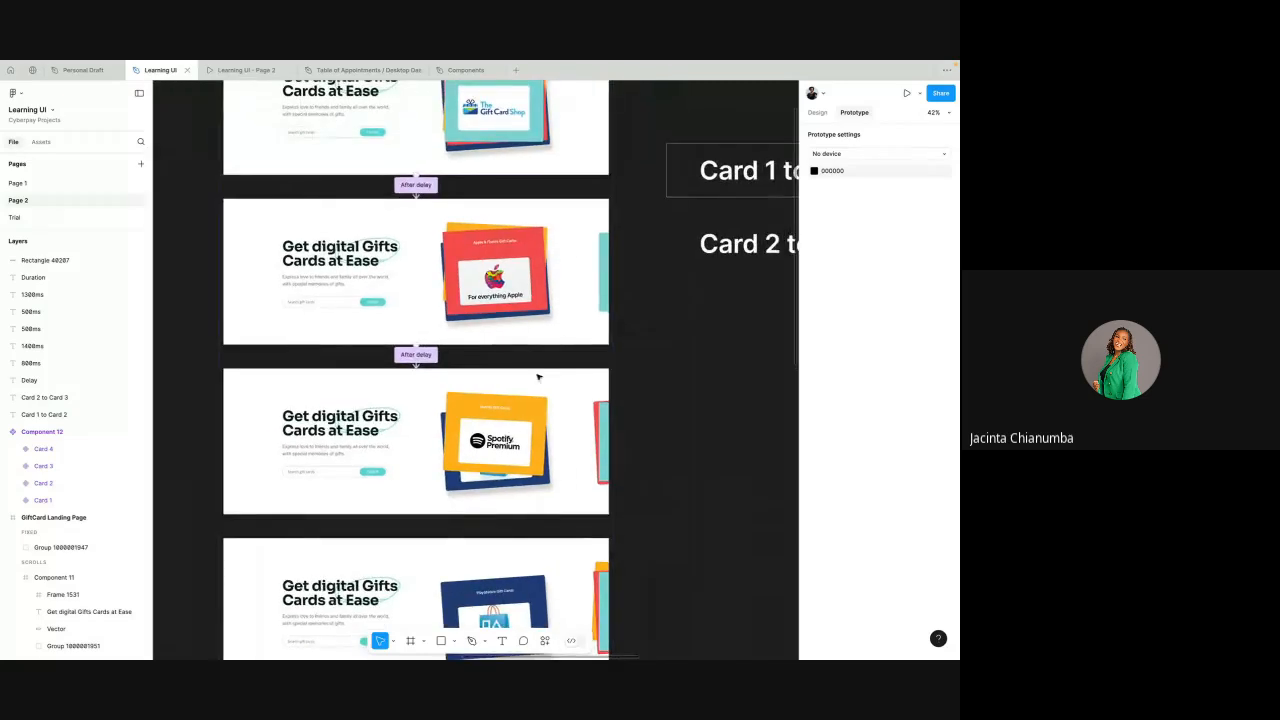
{"action": "scroll", "coordinate": [506, 471], "scroll_direction": "right", "scroll_amount": 10}
{"action": "scroll", "coordinate": [458, 434], "scroll_direction": "down", "scroll_amount": 3}
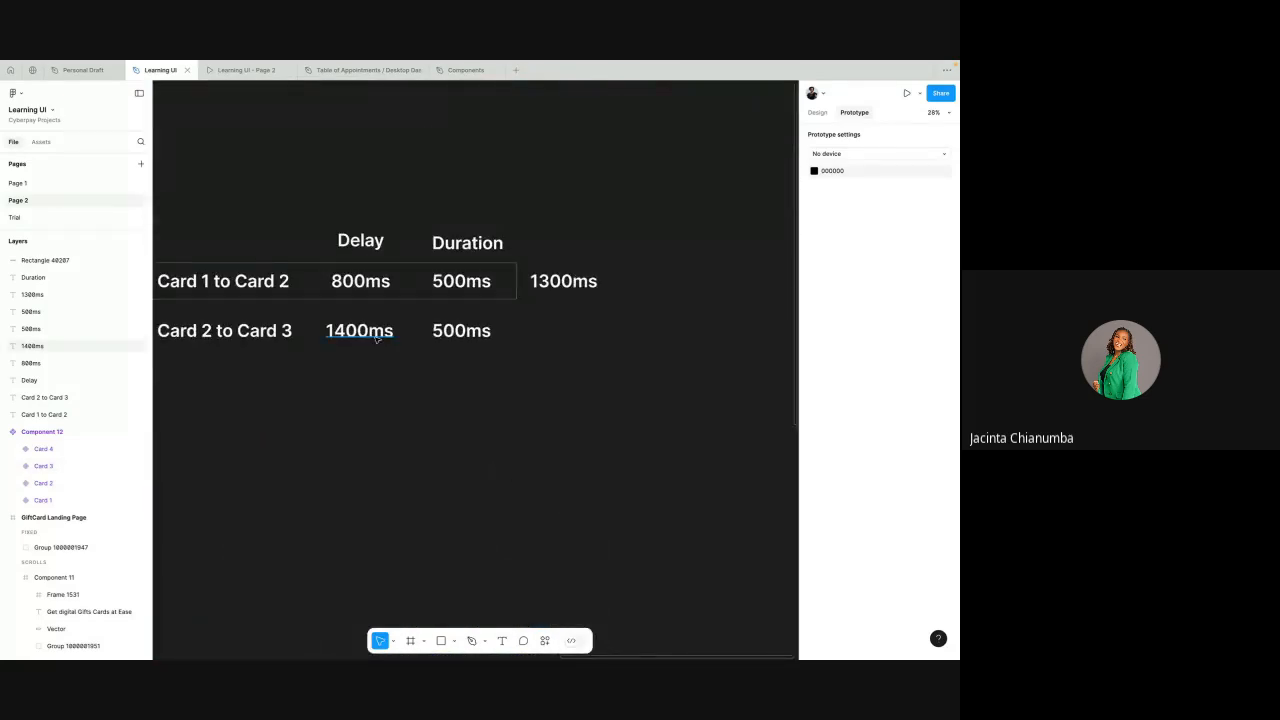
{"action": "left_click", "coordinate": [562, 283]}
{"action": "key", "text": "ctrl+d"}
{"action": "left_click_drag", "start_coordinate": [562, 283], "coordinate": [561, 333]}
{"action": "double_click", "coordinate": [559, 333]}
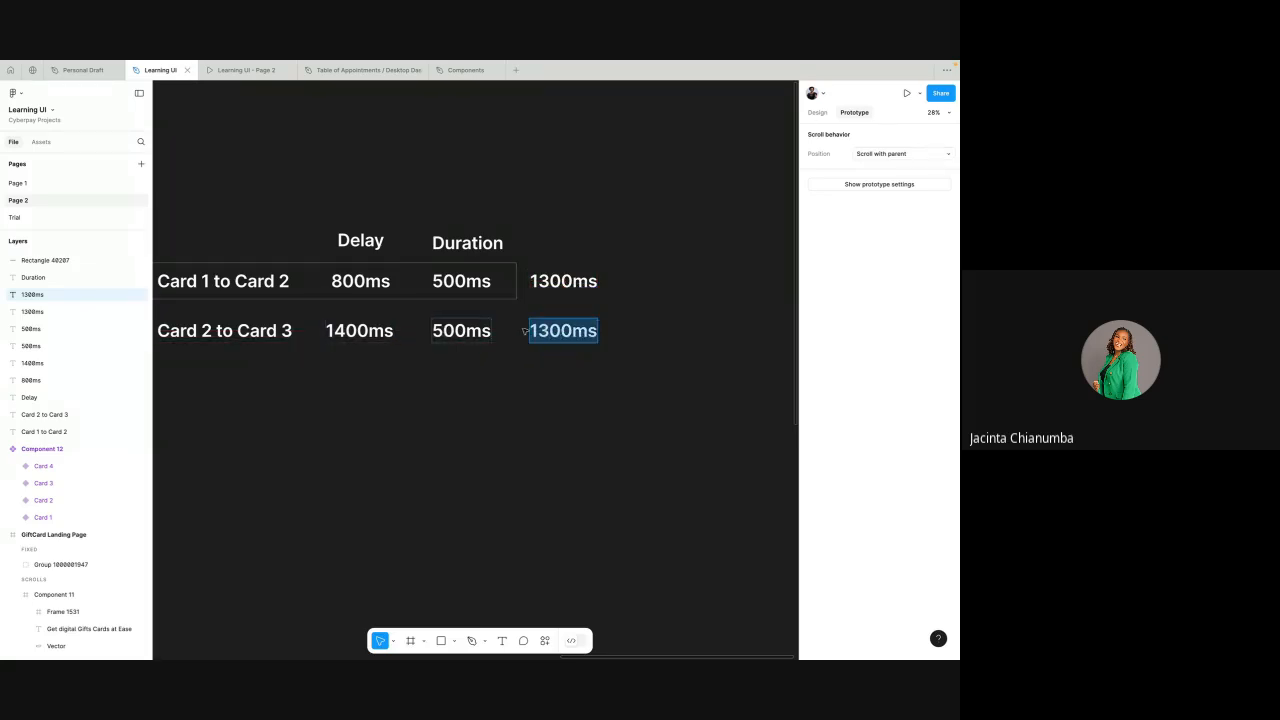
{"action": "left_click", "coordinate": [546, 330]}
{"action": "key", "text": "BackSpace"}
{"action": "type", "text": "9"}
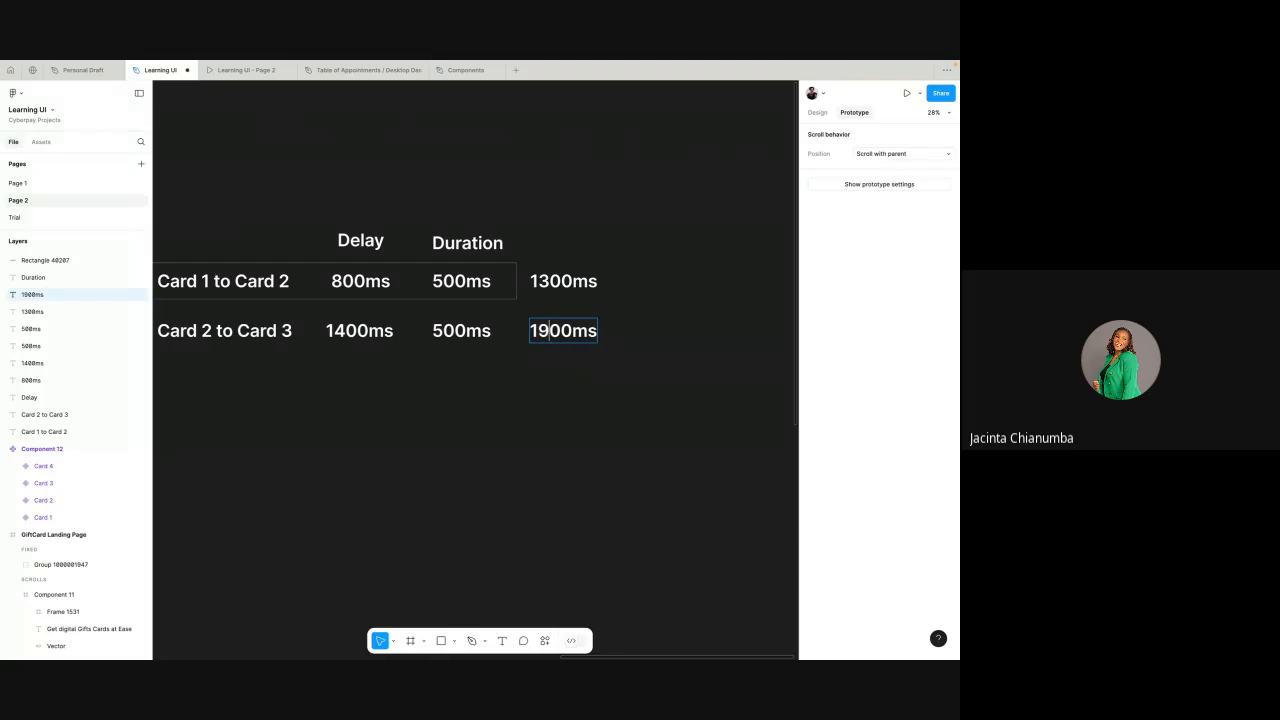
{"action": "key", "text": "Escape"}
- Duplicate the "Card 2 to Card 3" label directly below with equal row spacing and change the copy's text to "Card 3 to Card 4"
{"action": "scroll", "coordinate": [593, 417], "scroll_direction": "left", "scroll_amount": 3}
{"action": "left_click", "coordinate": [381, 300]}
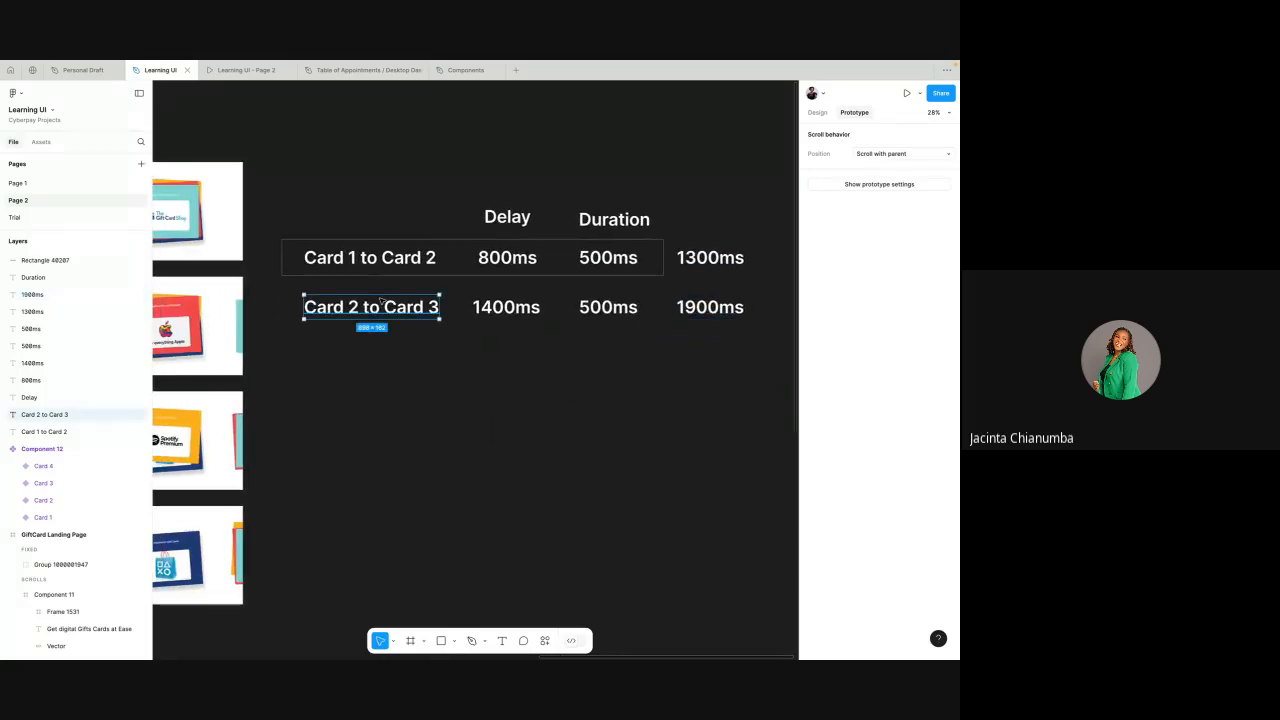
{"action": "key", "text": "ctrl+d"}
{"action": "left_click_drag", "start_coordinate": [381, 300], "coordinate": [381, 349]}
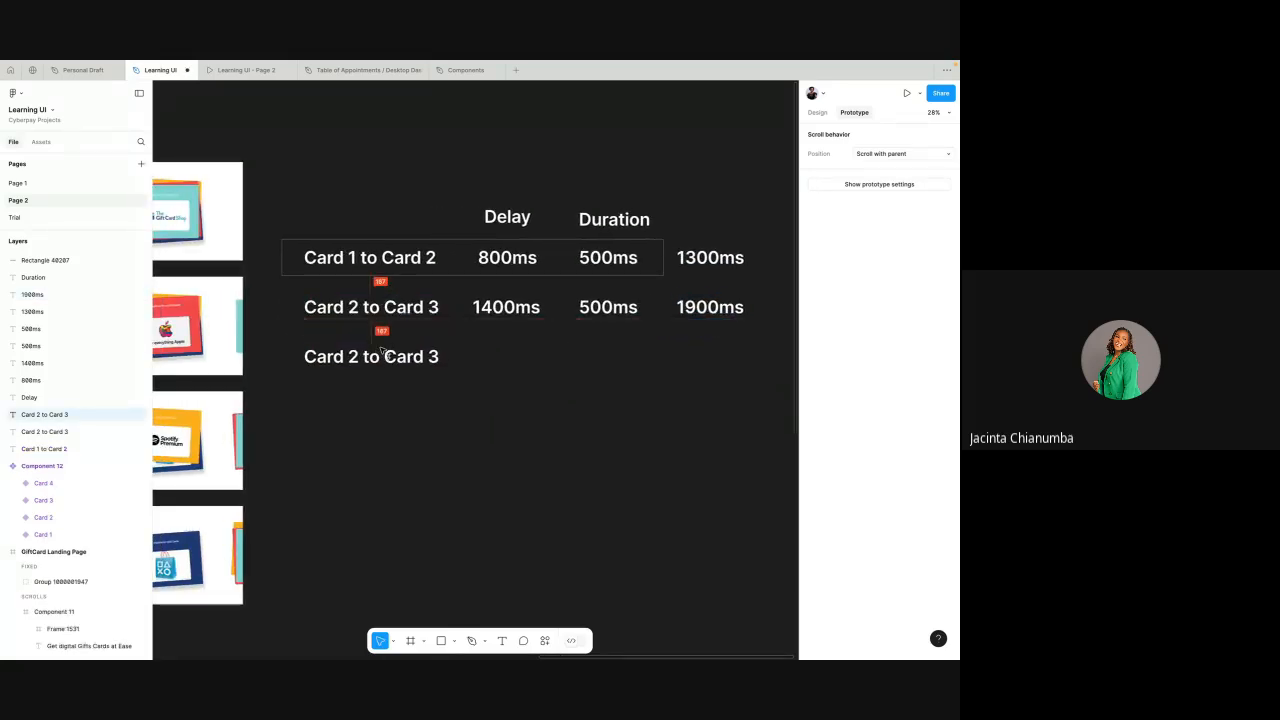
{"action": "double_click", "coordinate": [355, 356]}
{"action": "left_click", "coordinate": [358, 358]}
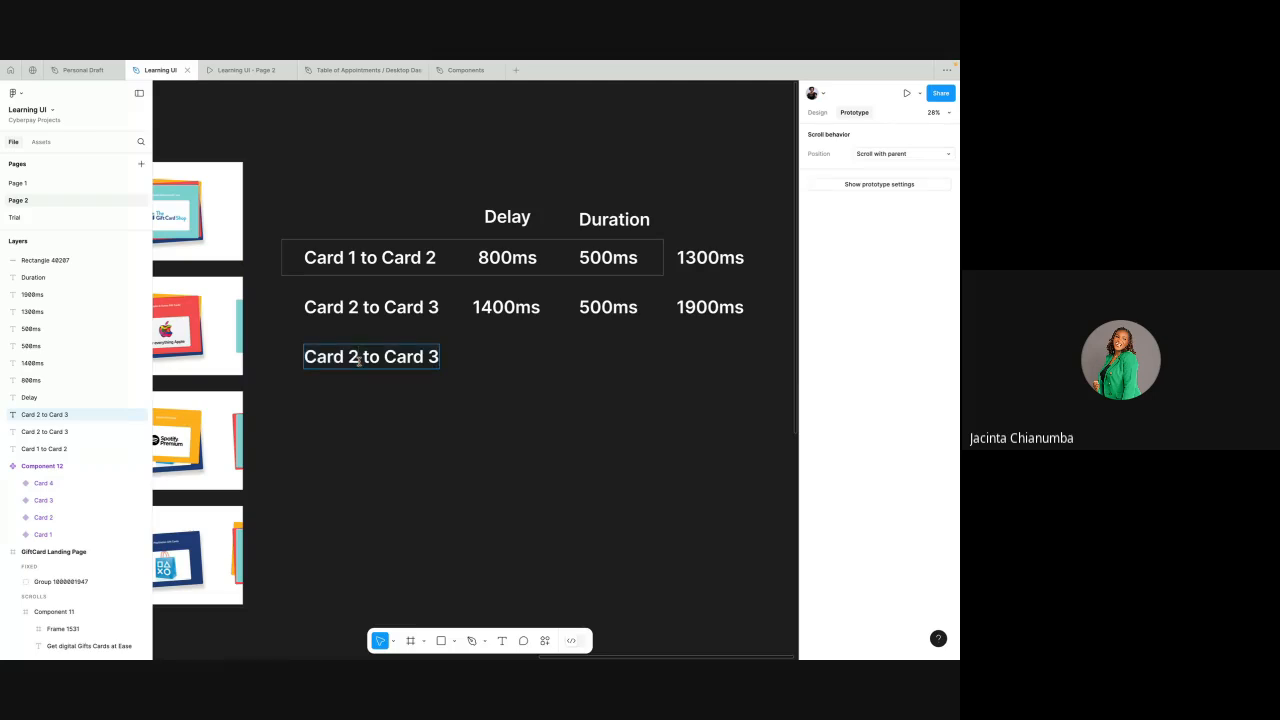
{"action": "key", "text": "BackSpace"}
{"action": "type", "text": "3"}
{"action": "key", "text": "BackSpace"}
{"action": "type", "text": "4"}
{"action": "key", "text": "Escape"}
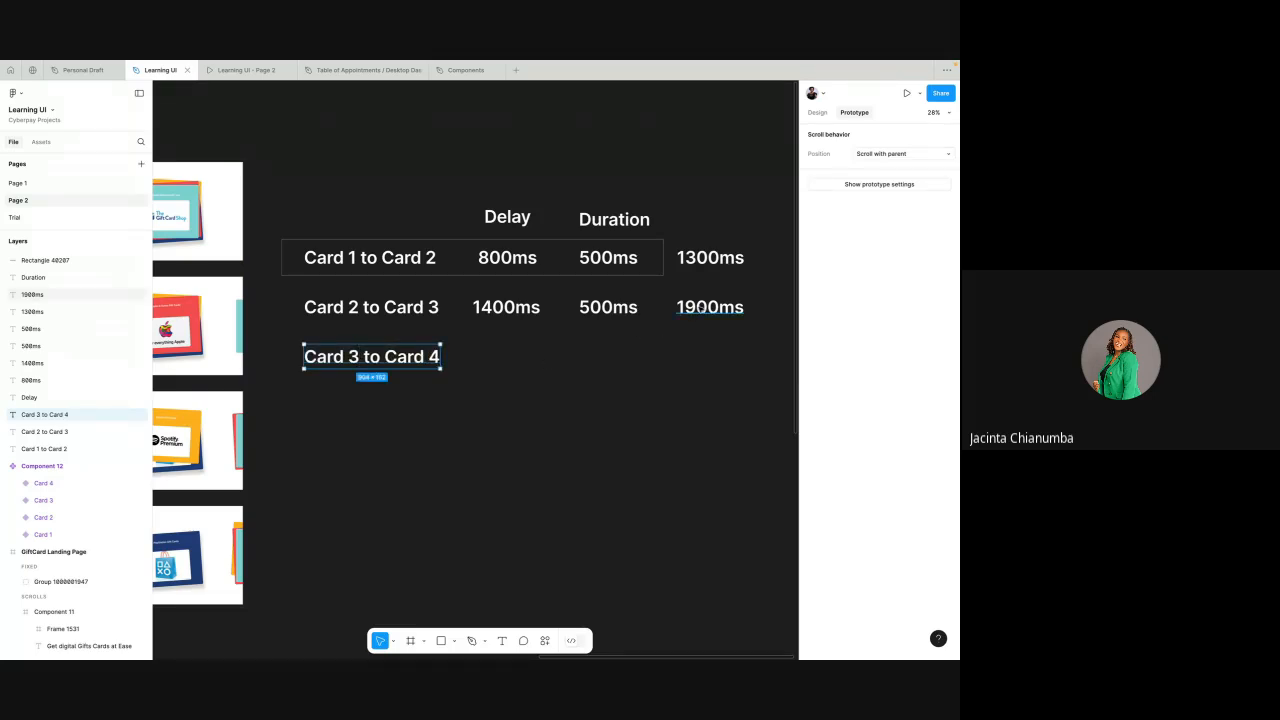
- Duplicate the "1900ms" label into the Delay column of the Card 3 to Card 4 row and change its text to "2000ms"
{"action": "left_click", "coordinate": [710, 307]}
{"action": "key", "text": "ctrl+d"}
{"action": "left_click_drag", "start_coordinate": [699, 310], "coordinate": [492, 360]}
{"action": "double_click", "coordinate": [486, 358]}
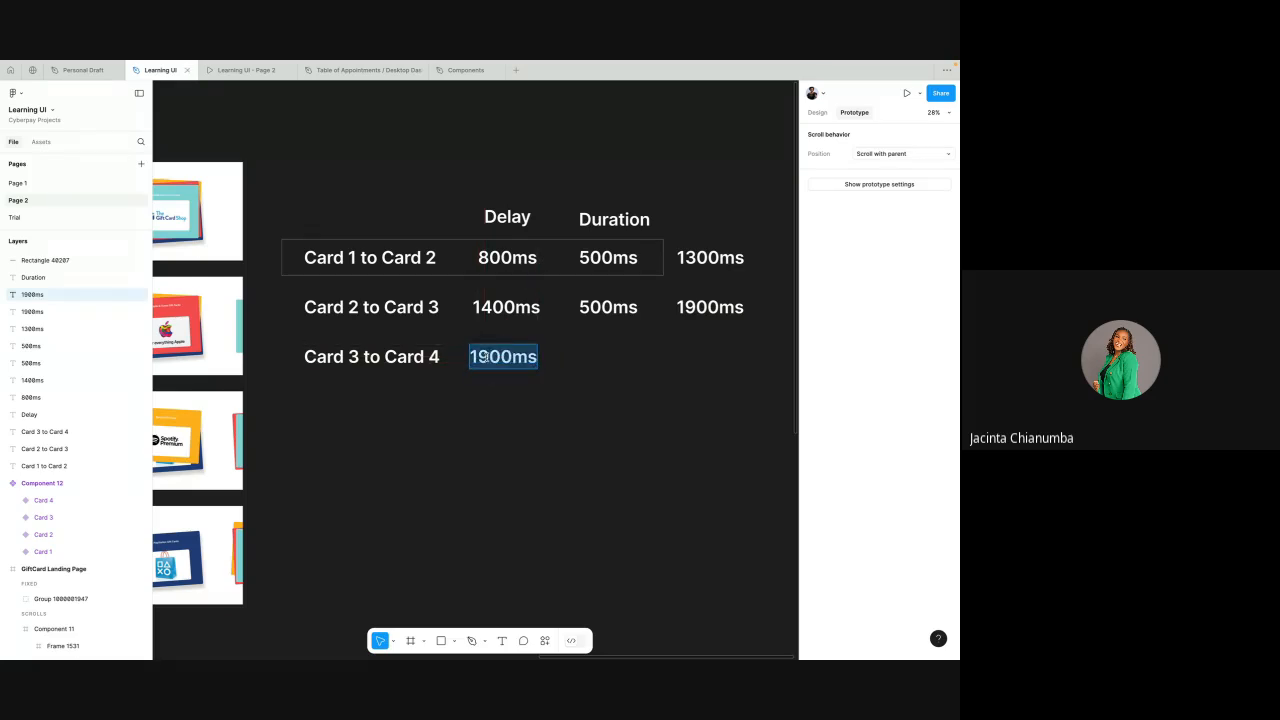
{"action": "left_click", "coordinate": [491, 357]}
{"action": "key", "text": "BackSpace"}
{"action": "key", "text": "BackSpace"}
{"action": "type", "text": "22"}
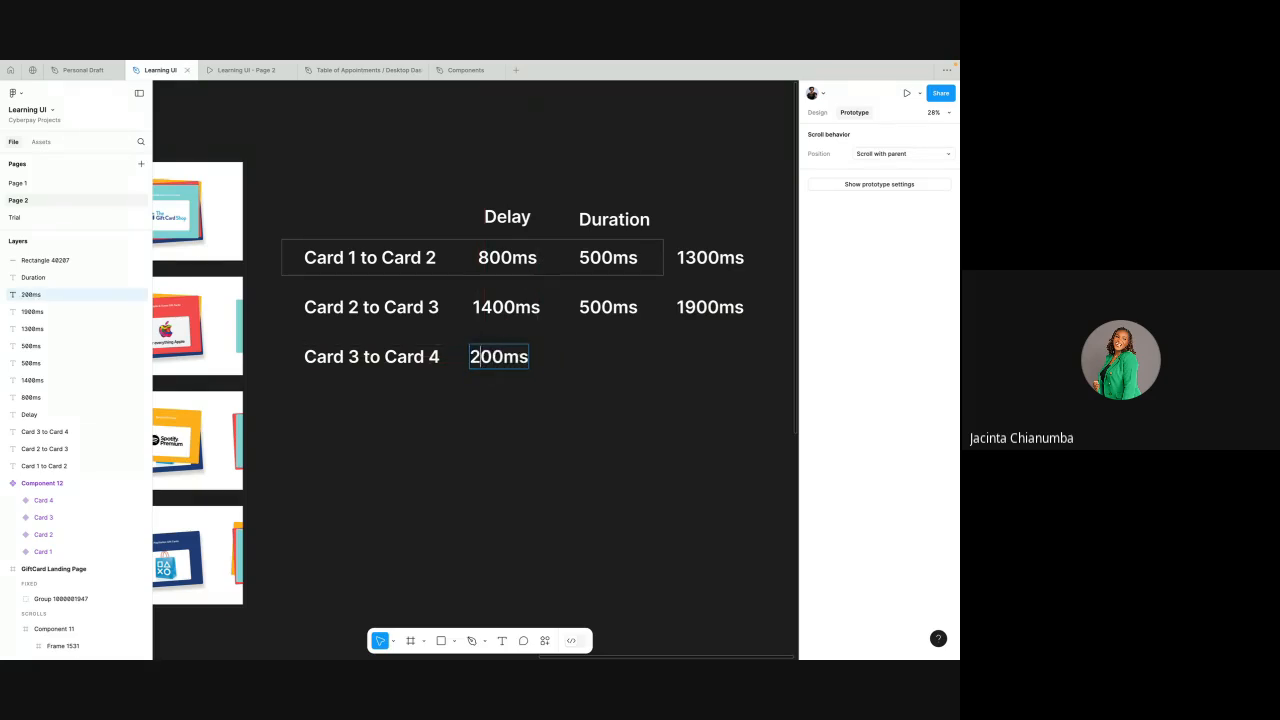
{"action": "key", "text": "BackSpace"}
{"action": "type", "text": "0"}
{"action": "key", "text": "Escape"}
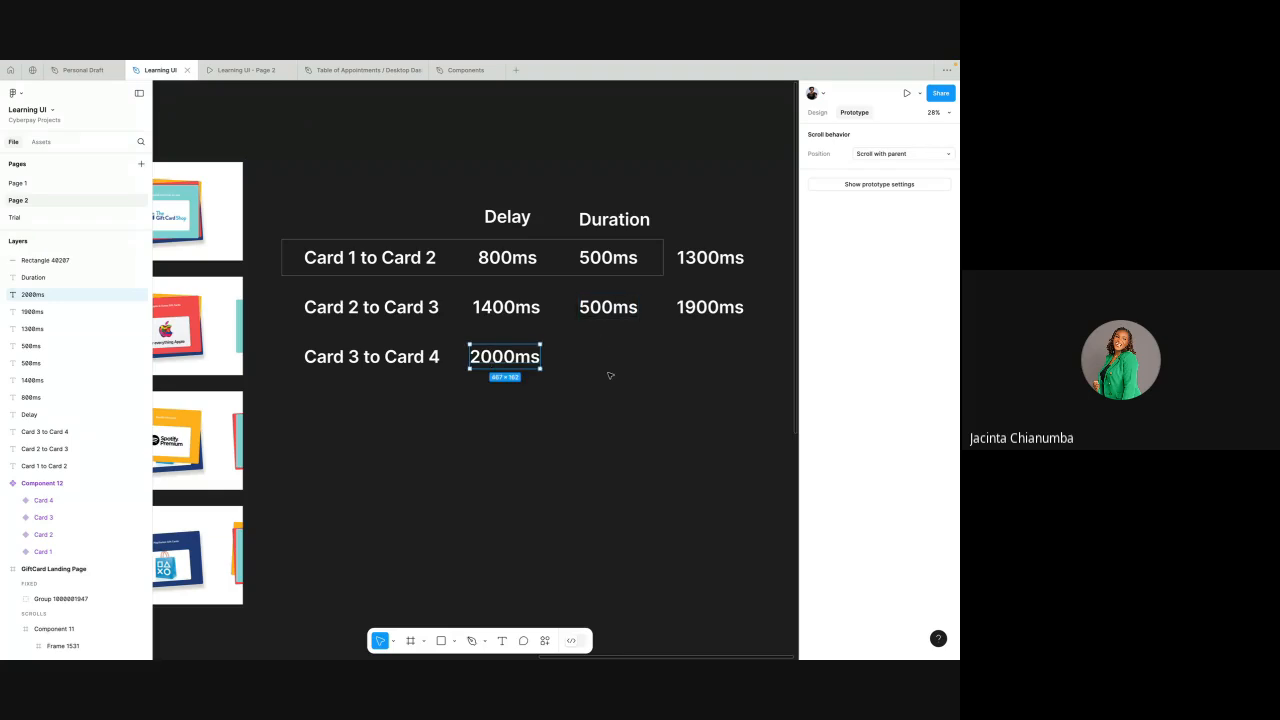
{"action": "key", "text": "Escape"}
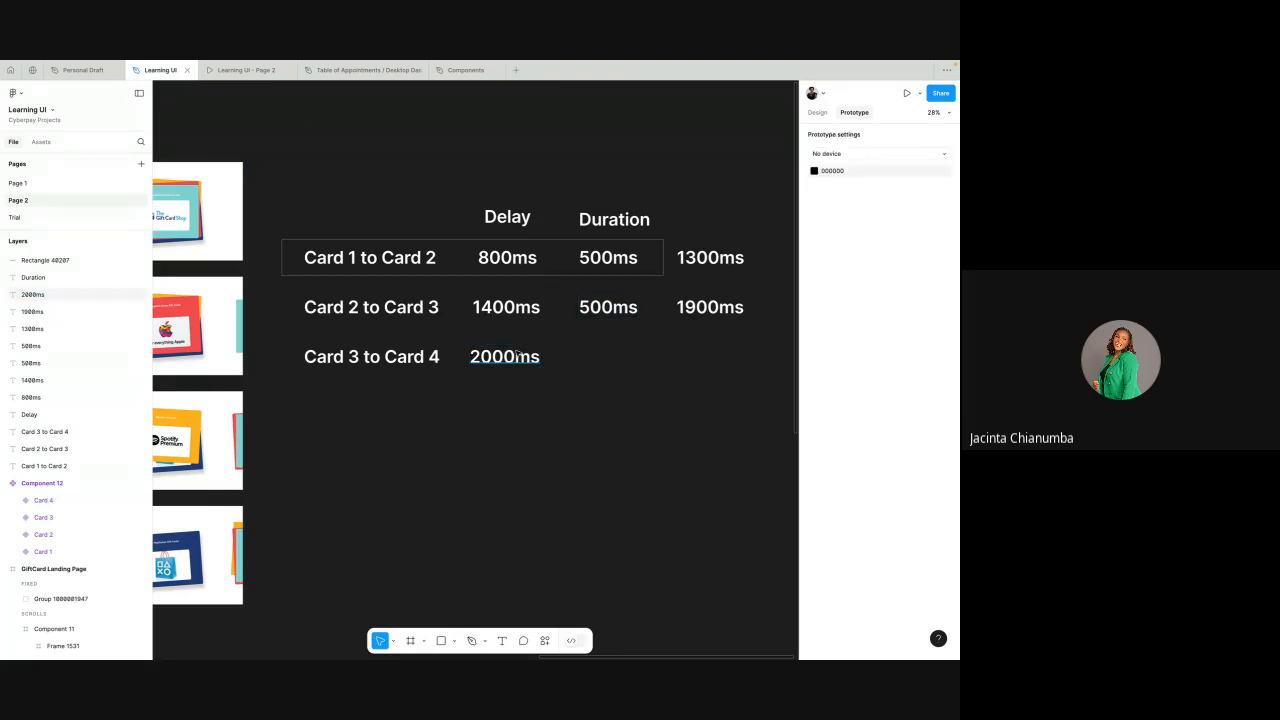
- Duplicate the Card 2 to Card 3 row's "500ms" label and place the copy in the Duration column of the Card 3 to Card 4 row
{"action": "left_click", "coordinate": [607, 315]}
{"action": "key", "text": "ctrl+d"}
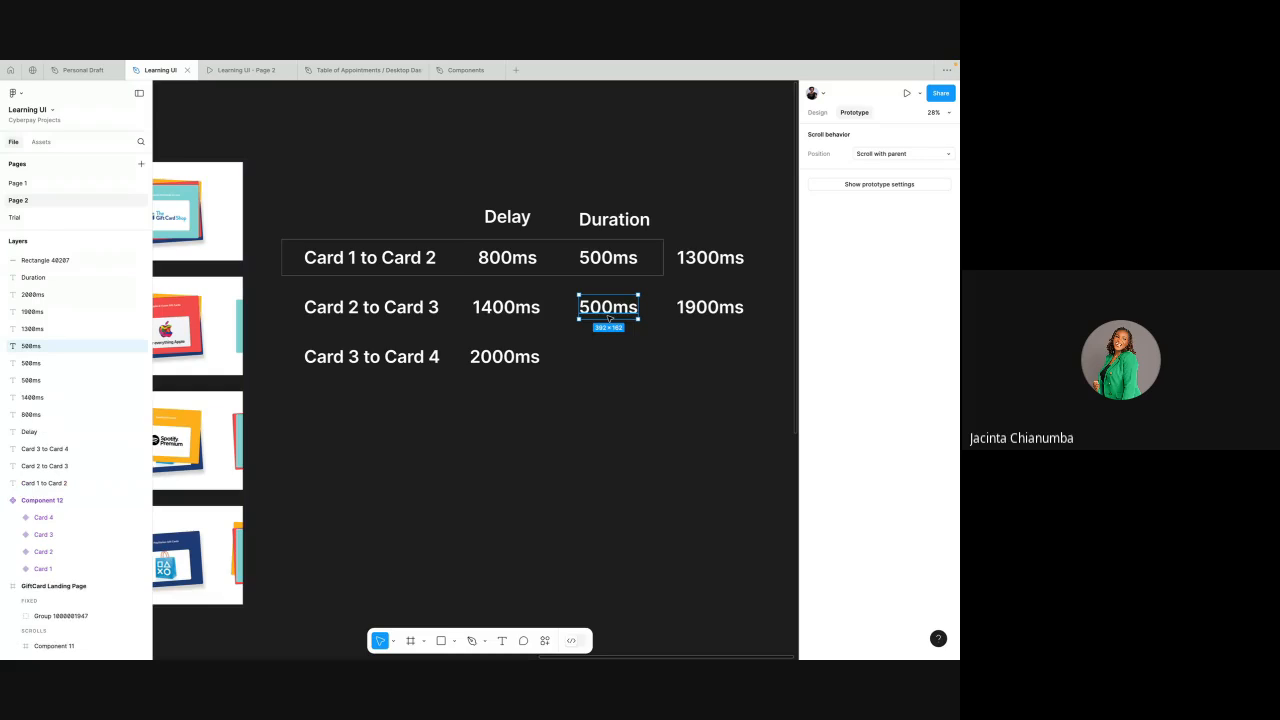
{"action": "left_click_drag", "start_coordinate": [609, 317], "coordinate": [609, 367]}
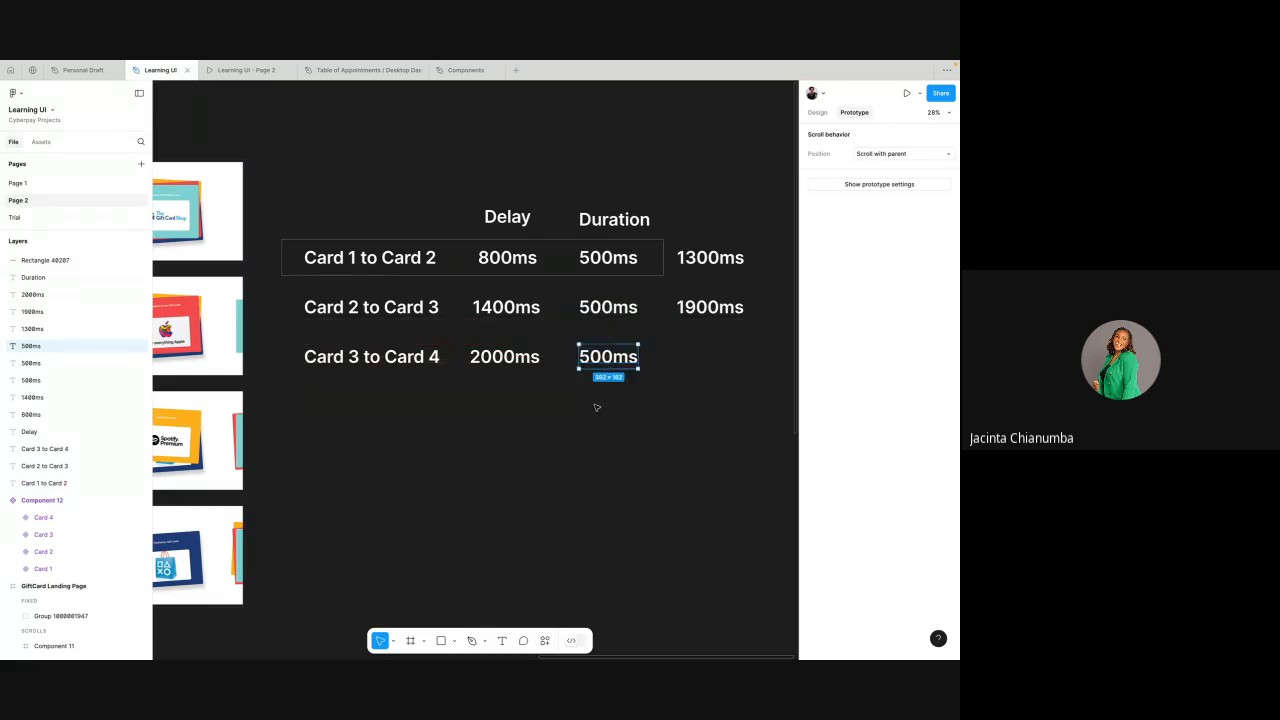
{"action": "left_click", "coordinate": [597, 407]}
- Open the After delay interaction between Card 2 and Card 3 to check its delay and duration settings
{"action": "scroll", "coordinate": [597, 407], "scroll_direction": "left", "scroll_amount": 4}
{"action": "scroll", "coordinate": [480, 334], "scroll_direction": "up", "scroll_amount": 3}
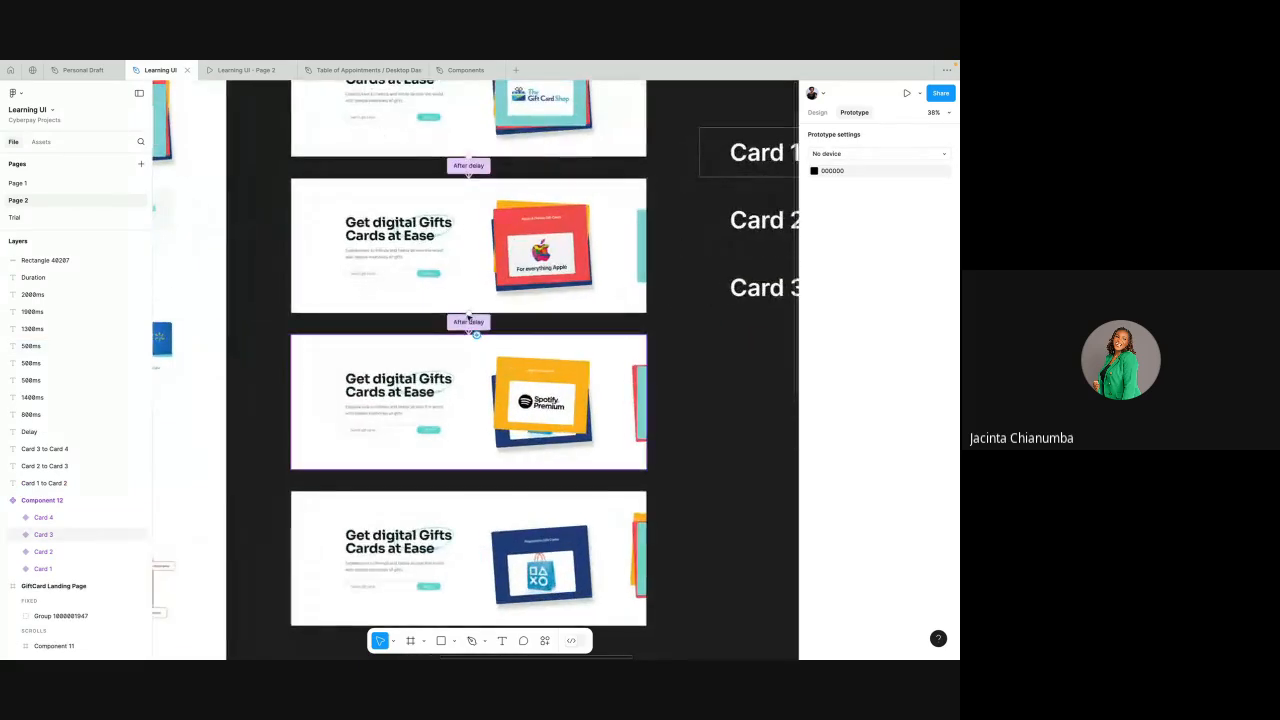
{"action": "left_click", "coordinate": [503, 221]}
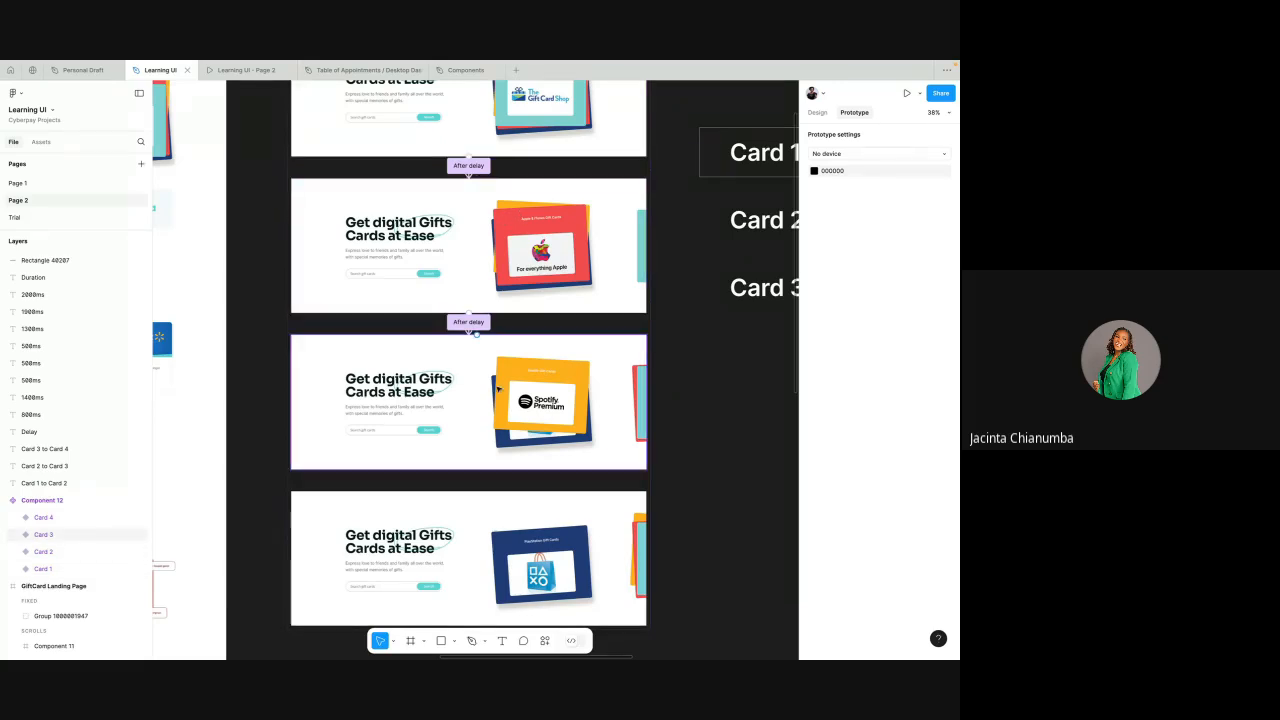
{"action": "scroll", "coordinate": [498, 389], "scroll_direction": "down", "scroll_amount": 2}
{"action": "scroll", "coordinate": [455, 360], "scroll_direction": "up", "scroll_amount": 5}
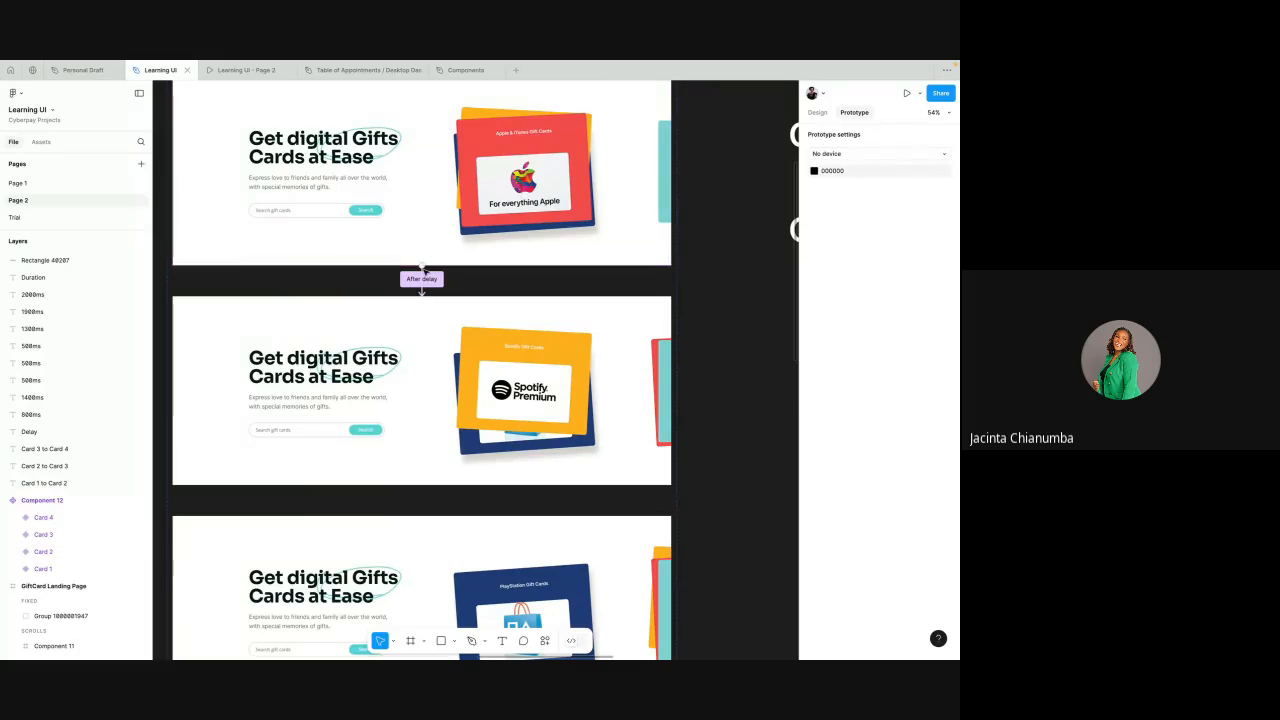
{"action": "left_click", "coordinate": [424, 270]}
{"action": "left_click", "coordinate": [475, 295]}
{"action": "scroll", "coordinate": [478, 296], "scroll_direction": "up", "scroll_amount": 5}
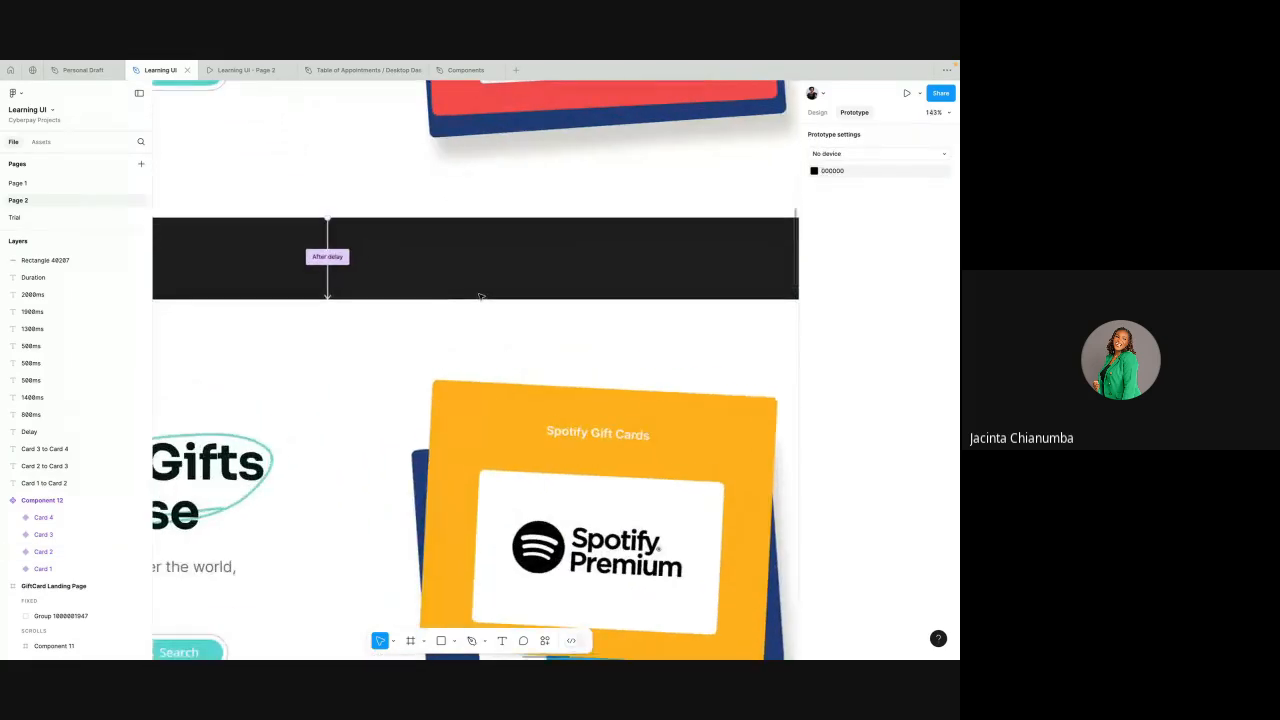
{"action": "left_click", "coordinate": [328, 286]}
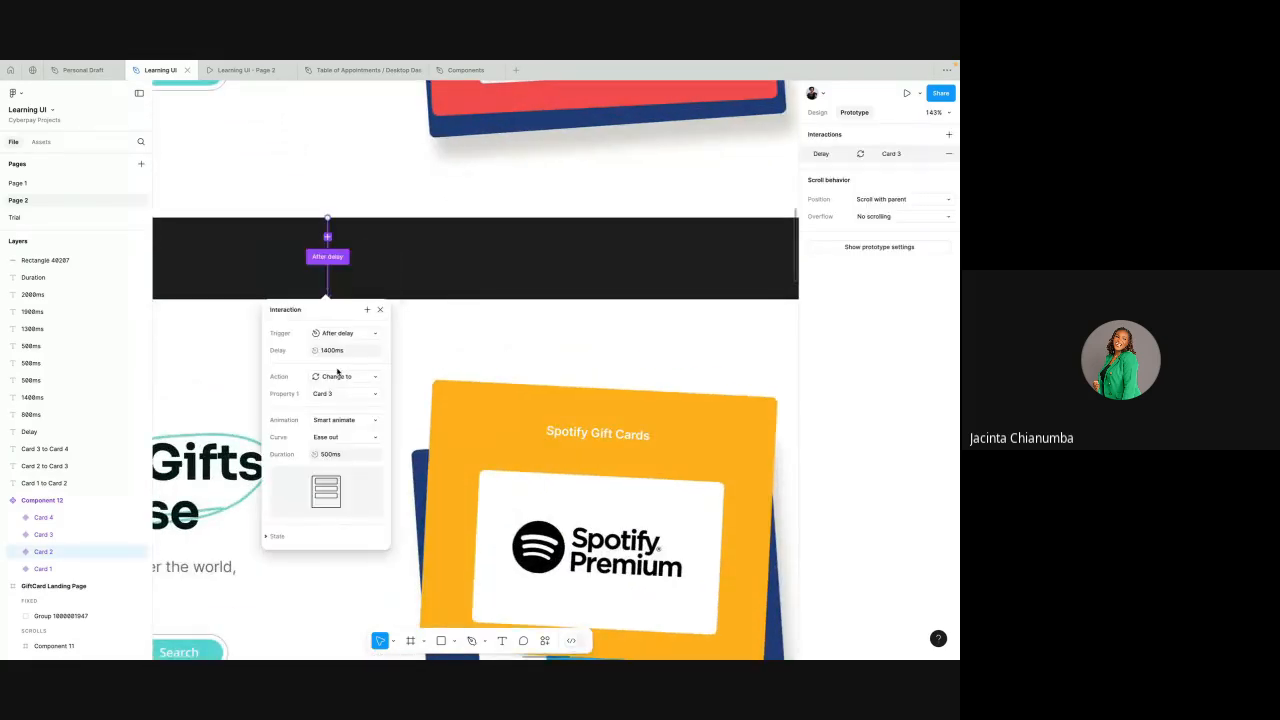
- Connect the Card 3 variant to Card 4 with a Change to interaction and set its trigger to After delay
{"action": "left_click", "coordinate": [508, 239]}
{"action": "scroll", "coordinate": [508, 239], "scroll_direction": "down", "scroll_amount": 6}
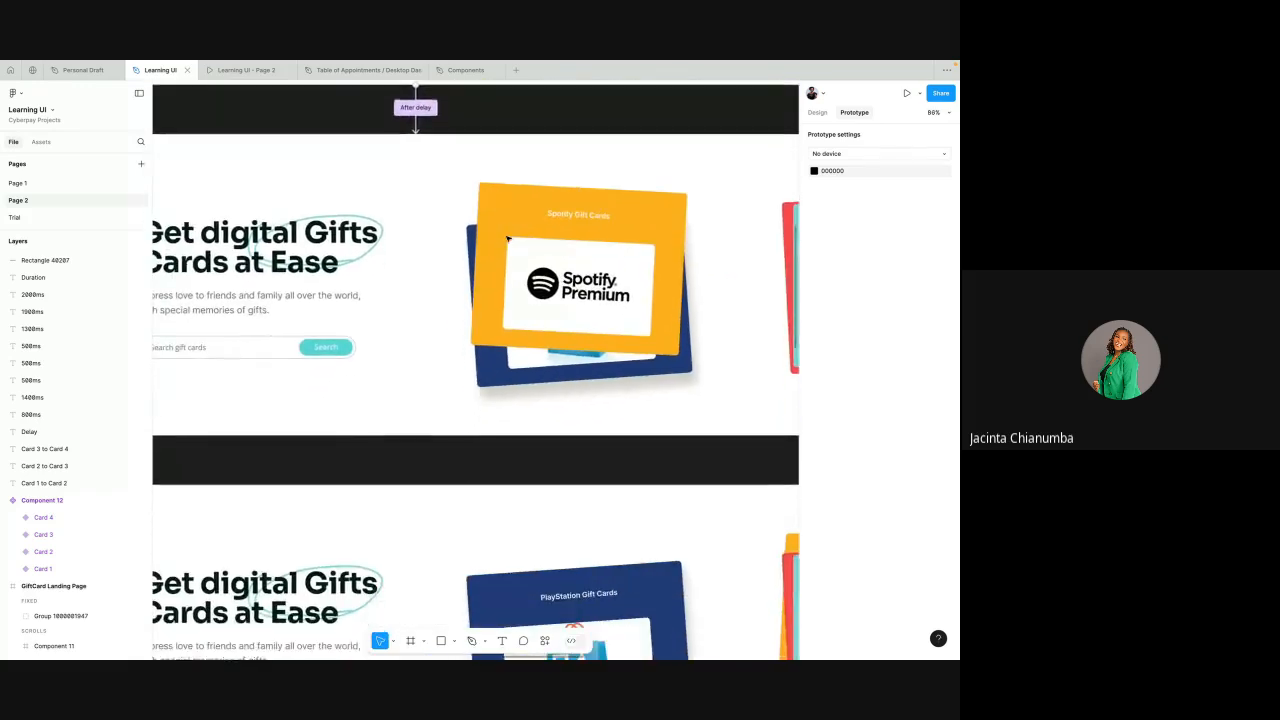
{"action": "scroll", "coordinate": [466, 191], "scroll_direction": "up", "scroll_amount": 5}
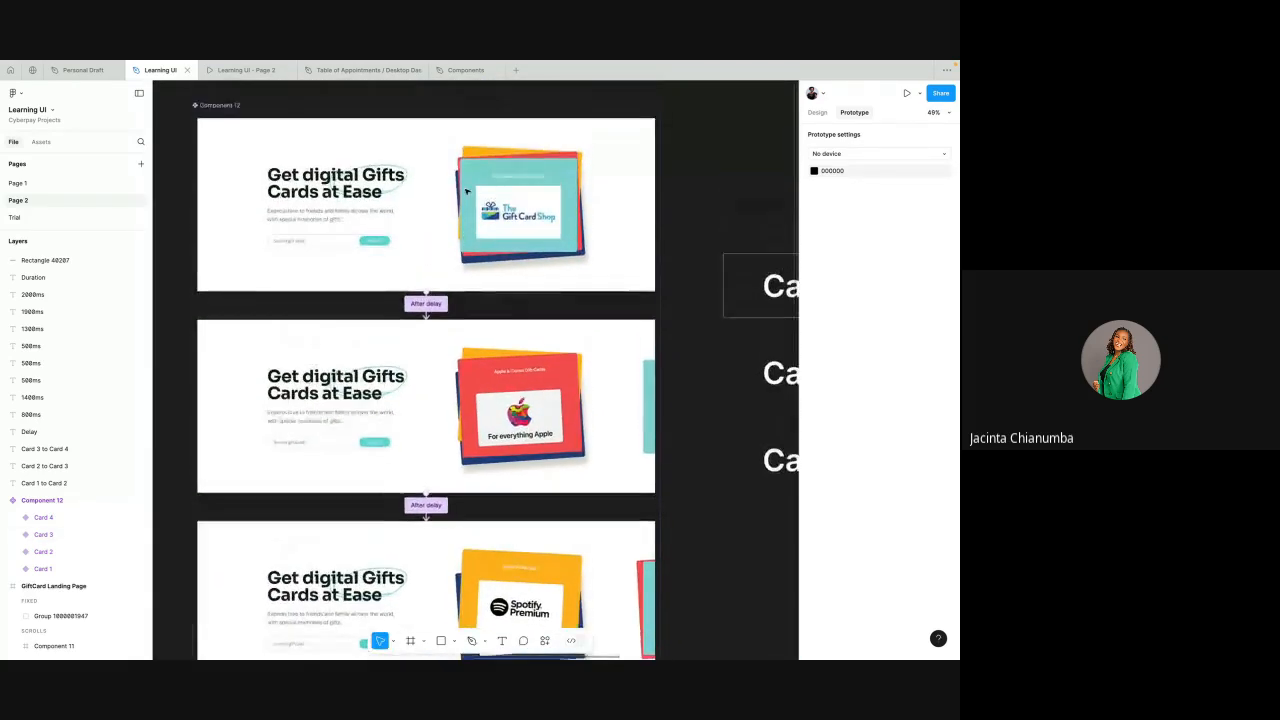
{"action": "scroll", "coordinate": [470, 207], "scroll_direction": "down", "scroll_amount": 3}
{"action": "scroll", "coordinate": [470, 207], "scroll_direction": "down", "scroll_amount": 2}
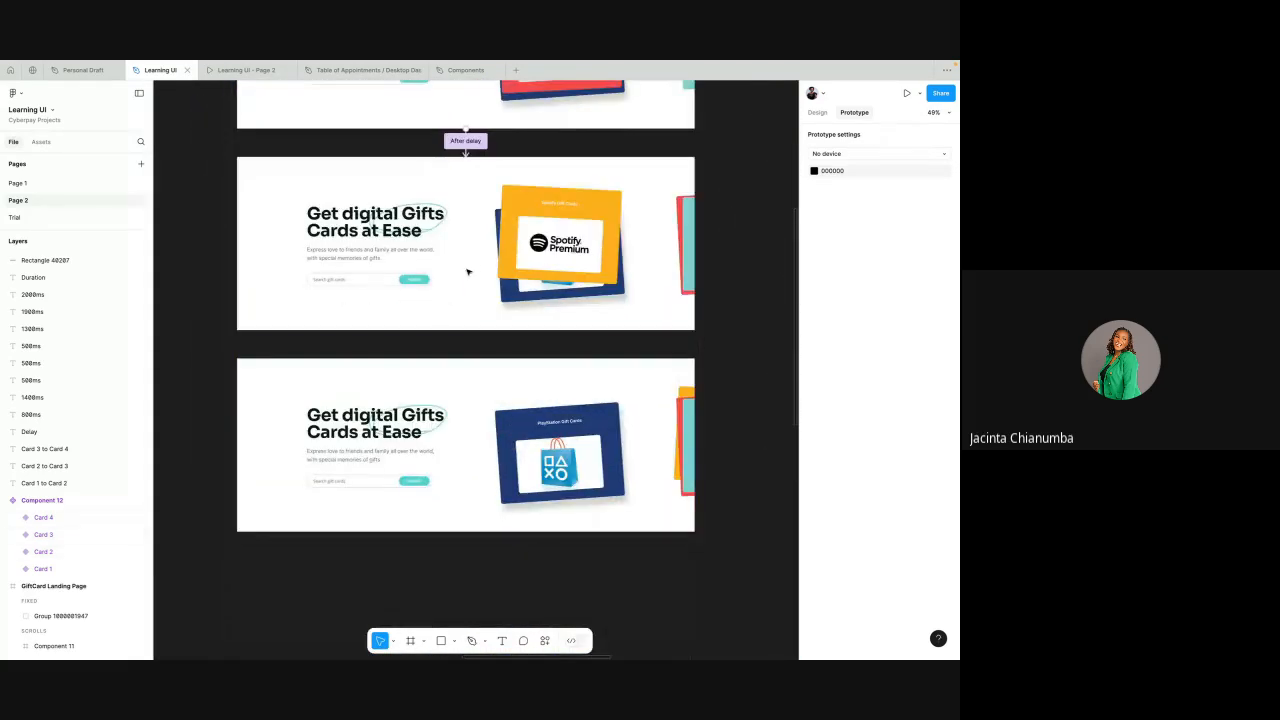
{"action": "left_click", "coordinate": [471, 268]}
{"action": "scroll", "coordinate": [650, 230], "scroll_direction": "down", "scroll_amount": 4}
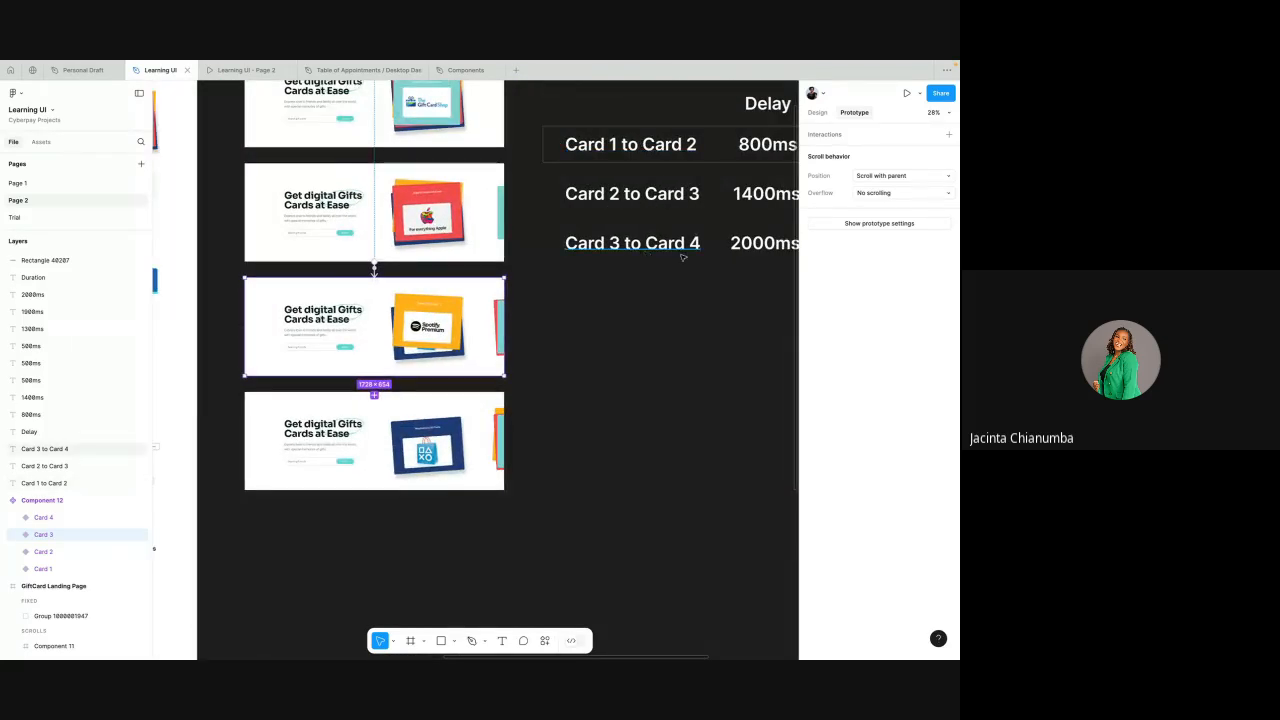
{"action": "scroll", "coordinate": [471, 277], "scroll_direction": "up", "scroll_amount": 5}
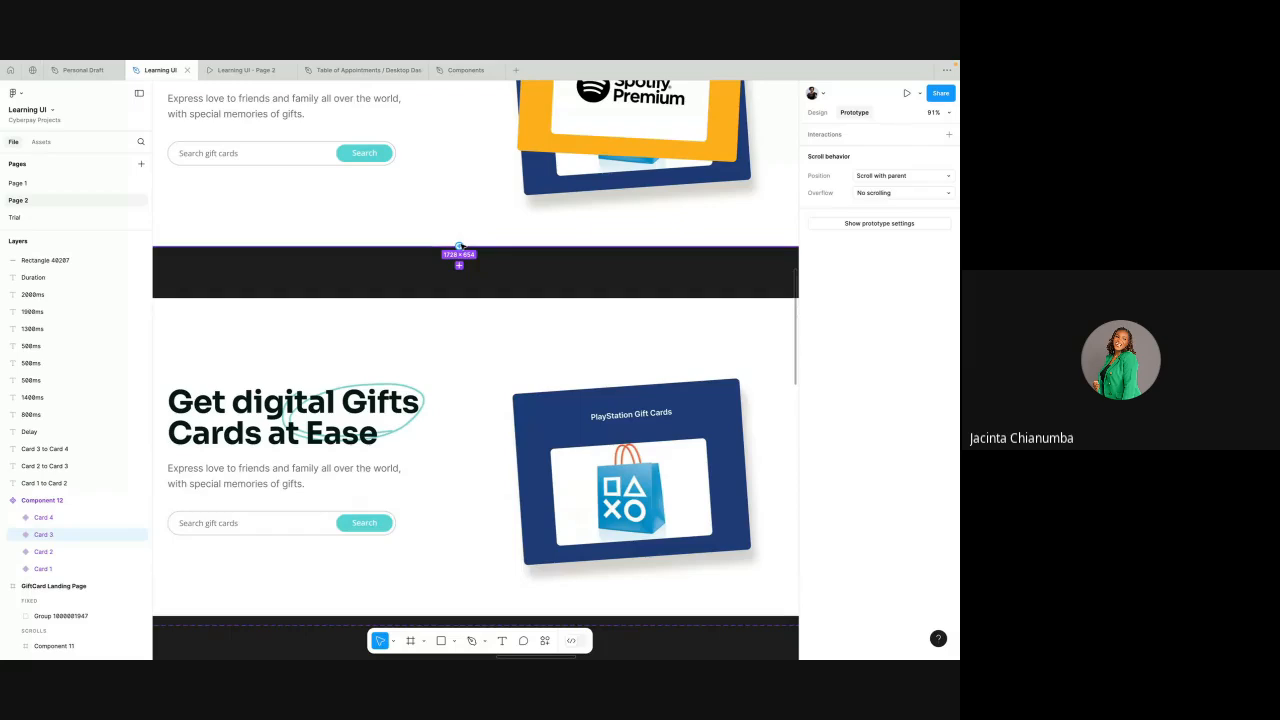
{"action": "left_click_drag", "start_coordinate": [459, 265], "coordinate": [460, 346]}
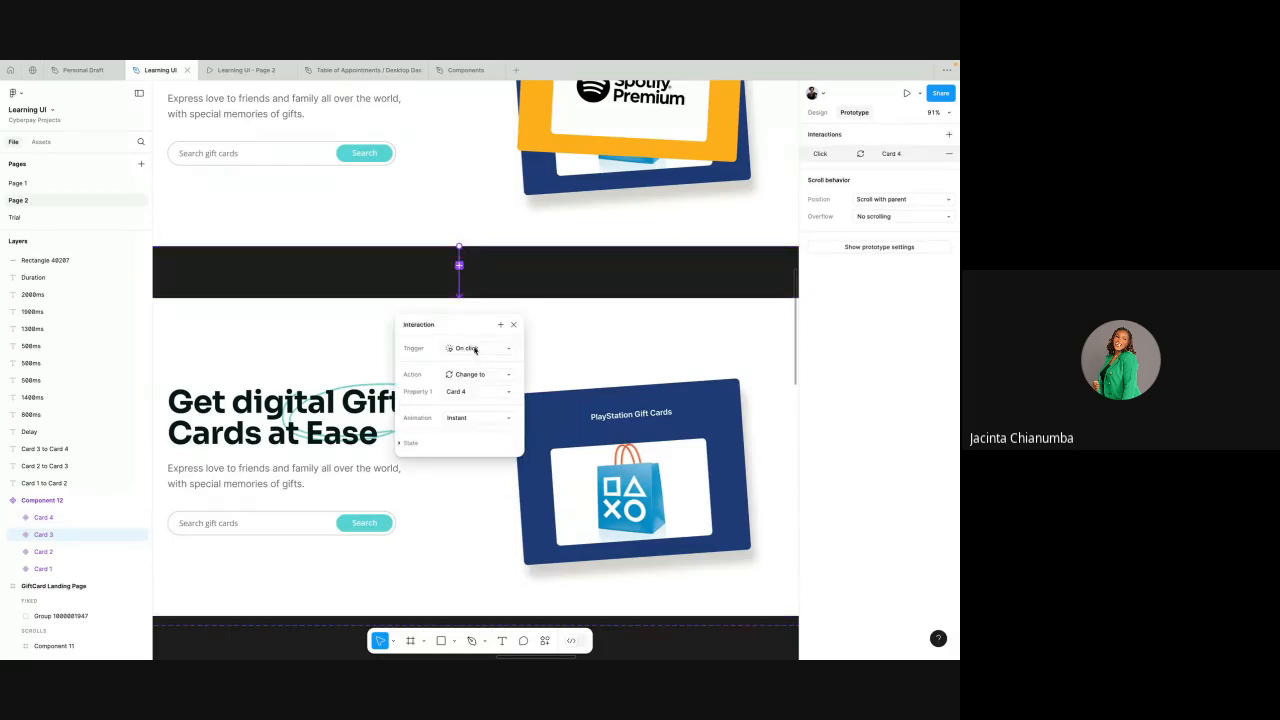
{"action": "left_click", "coordinate": [474, 349]}
{"action": "left_click", "coordinate": [474, 482]}
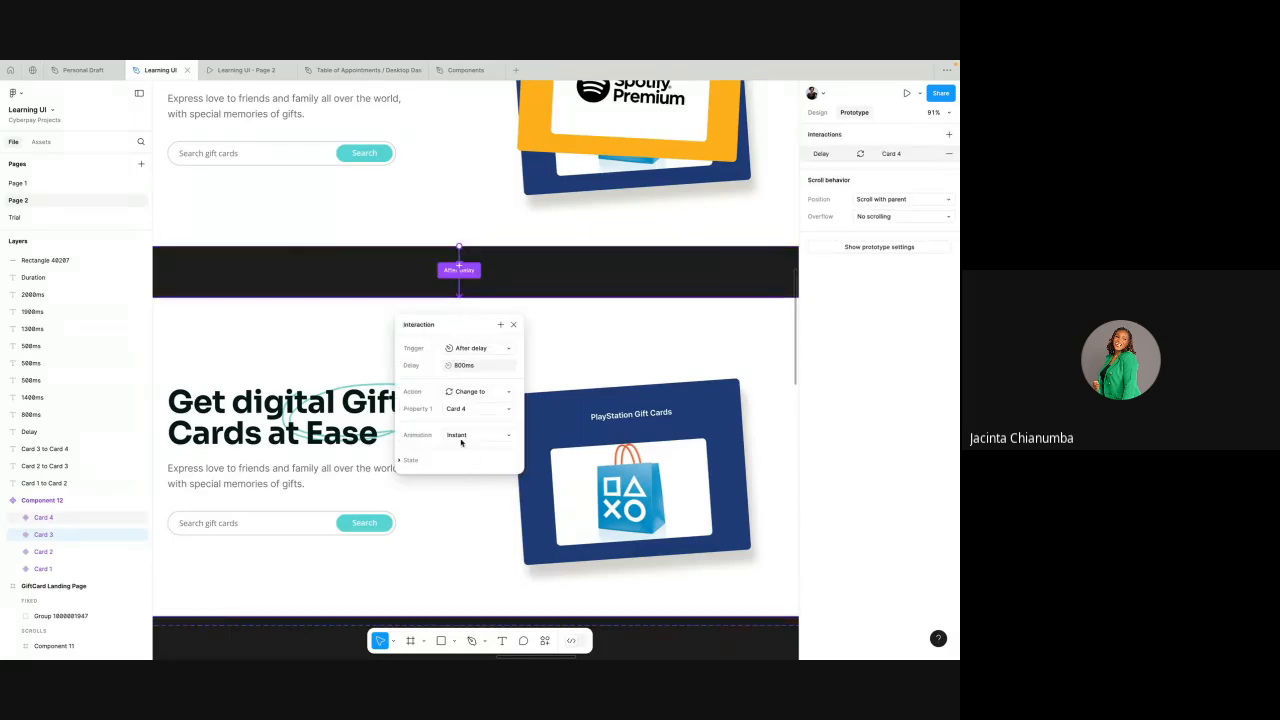
- Set the Card 3 to Card 4 interaction's delay to 2000ms, its animation to Smart animate, and adjust its duration
{"action": "left_click", "coordinate": [466, 366]}
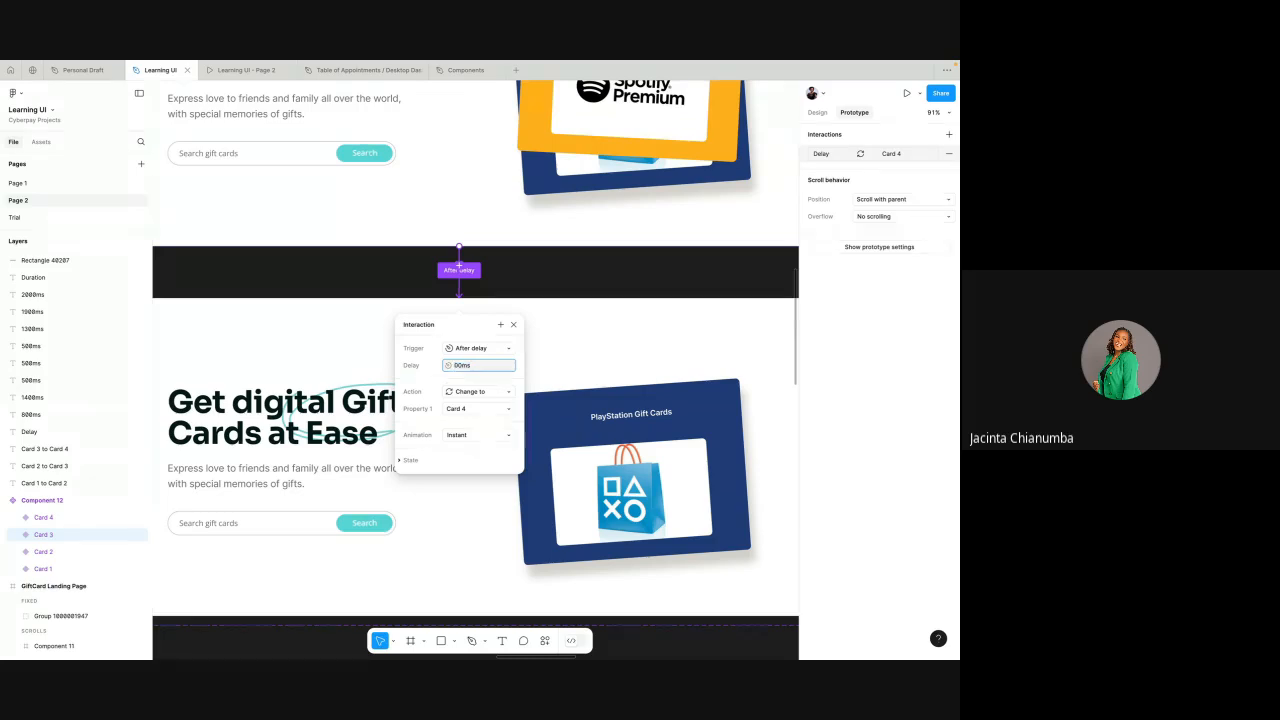
{"action": "left_click", "coordinate": [478, 392]}
{"action": "left_click", "coordinate": [469, 393]}
{"action": "left_click", "coordinate": [469, 433]}
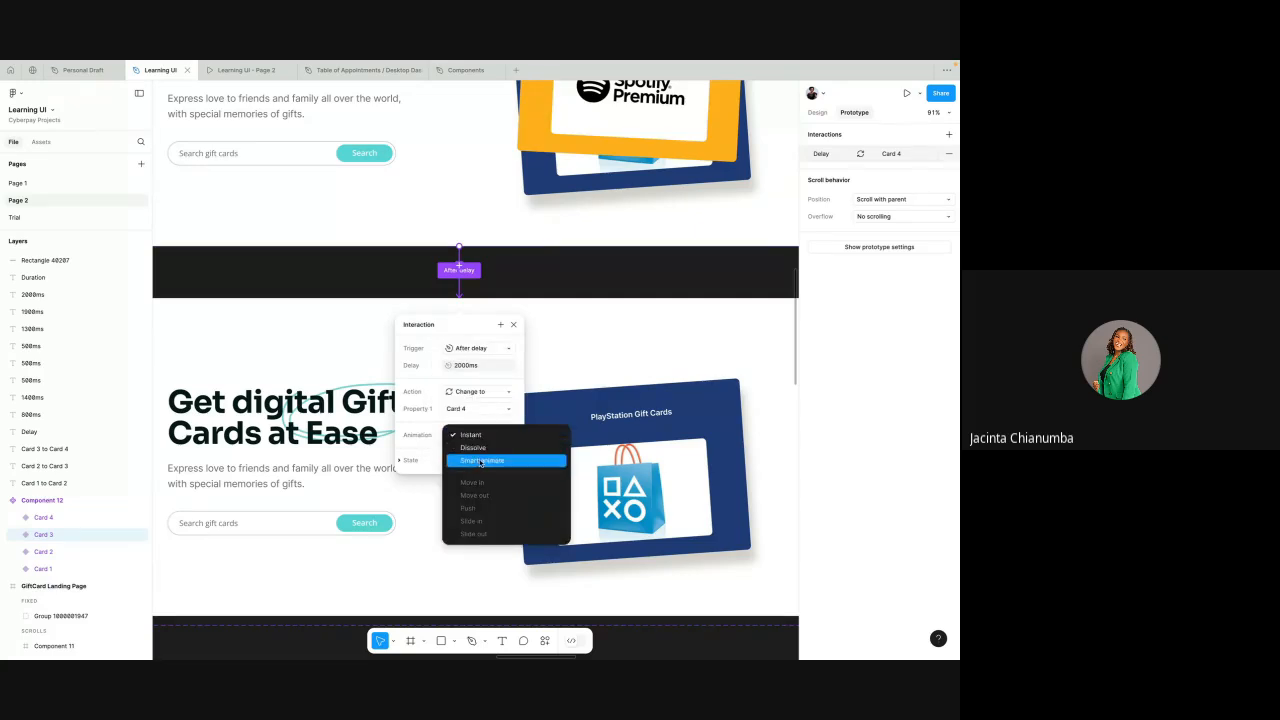
{"action": "left_click", "coordinate": [481, 461]}
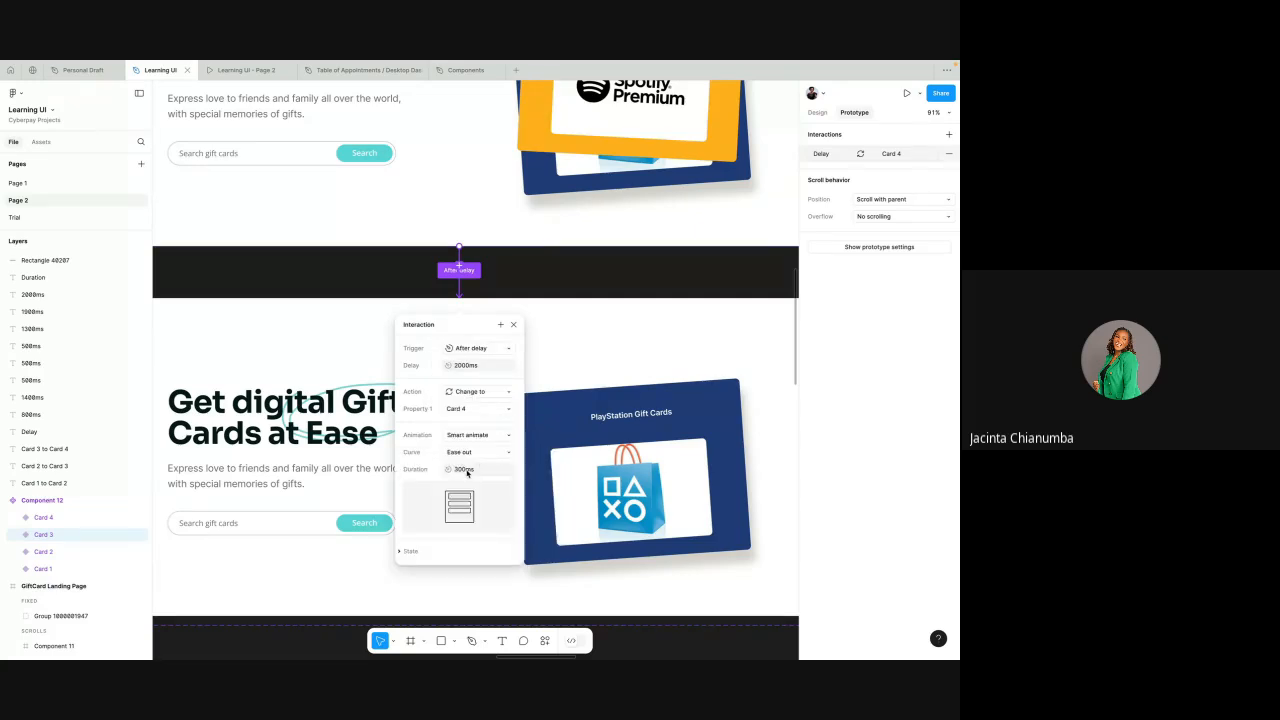
{"action": "left_click", "coordinate": [462, 470]}
{"action": "key", "text": "Return"}
{"action": "left_click", "coordinate": [514, 328]}
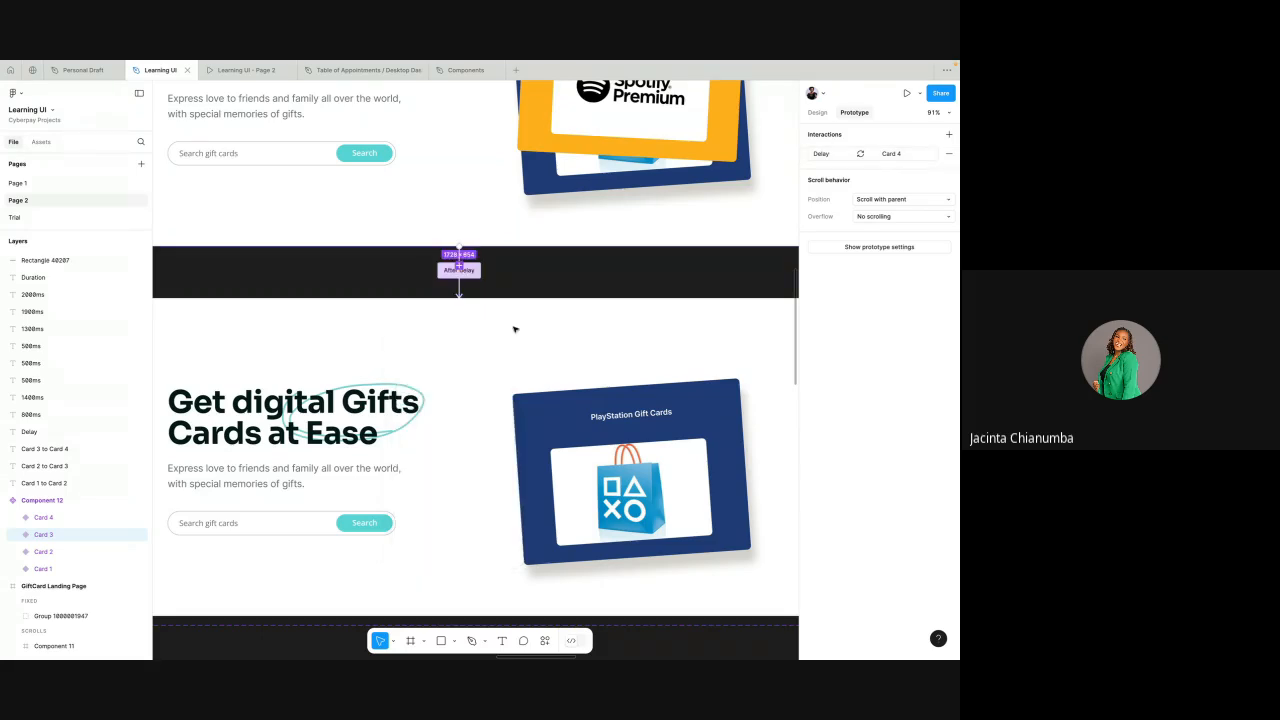
- Select the GiftCard Landing Page frame, preview its prototype, and return to the design file
{"action": "scroll", "coordinate": [563, 266], "scroll_direction": "down", "scroll_amount": 5}
{"action": "scroll", "coordinate": [563, 266], "scroll_direction": "down", "scroll_amount": 5}
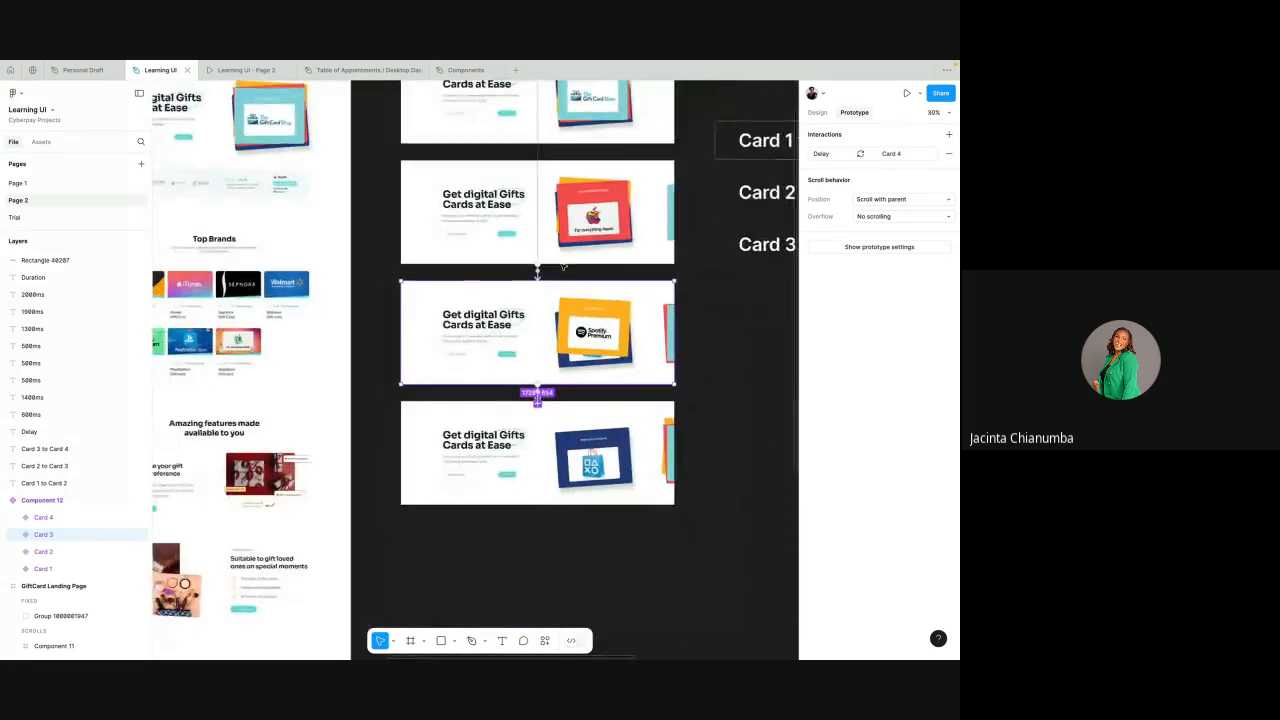
{"action": "left_click", "coordinate": [610, 187]}
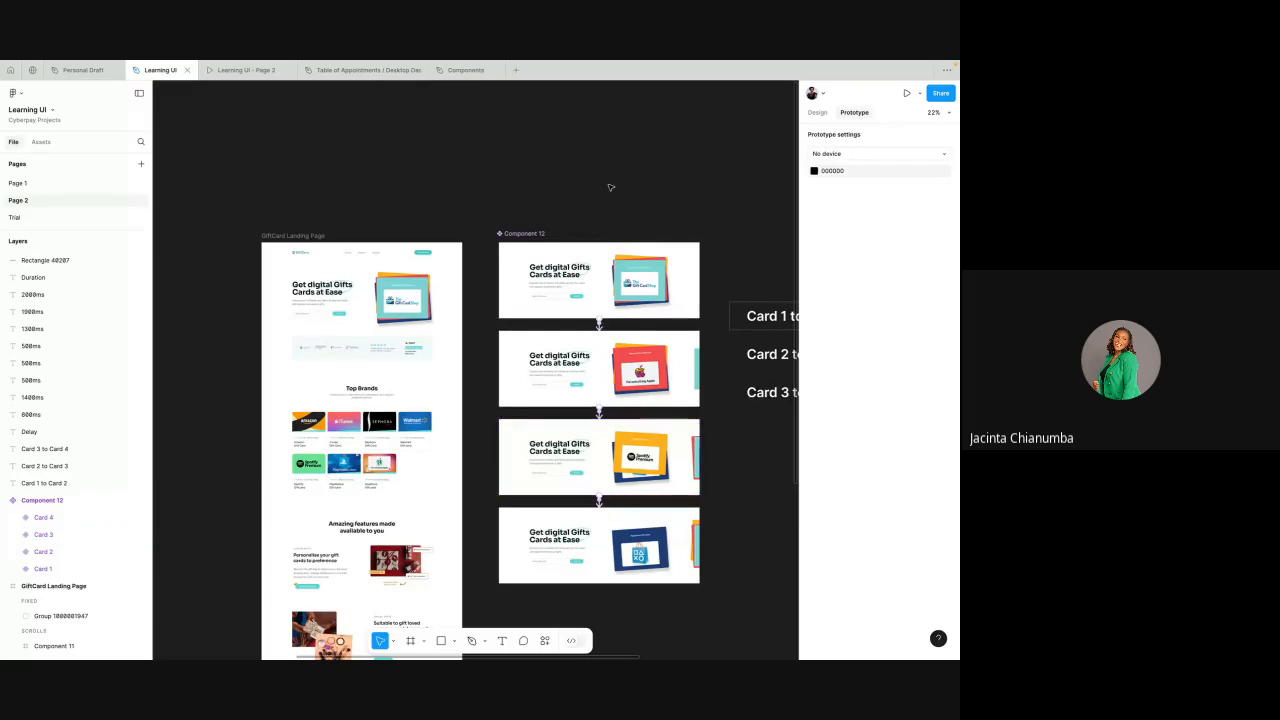
{"action": "scroll", "coordinate": [608, 190], "scroll_direction": "up", "scroll_amount": 5}
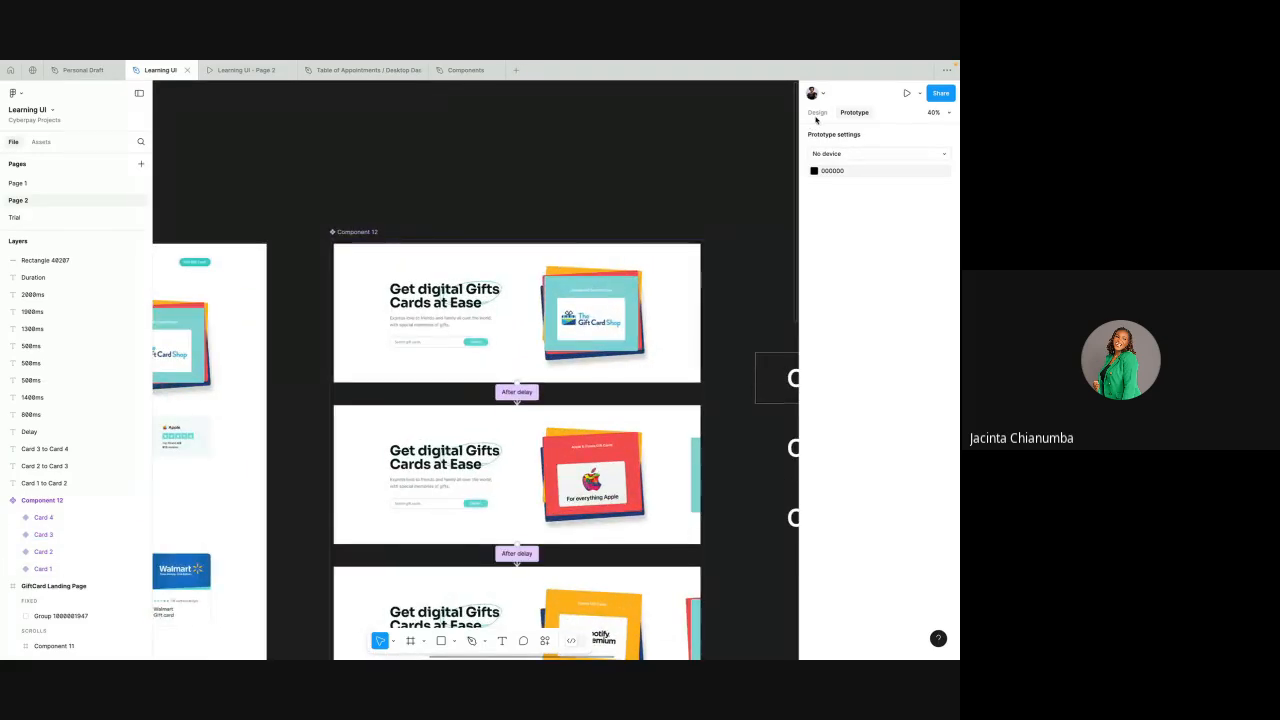
{"action": "left_click", "coordinate": [817, 112]}
{"action": "scroll", "coordinate": [634, 233], "scroll_direction": "down", "scroll_amount": 3}
{"action": "scroll", "coordinate": [634, 233], "scroll_direction": "left", "scroll_amount": 3}
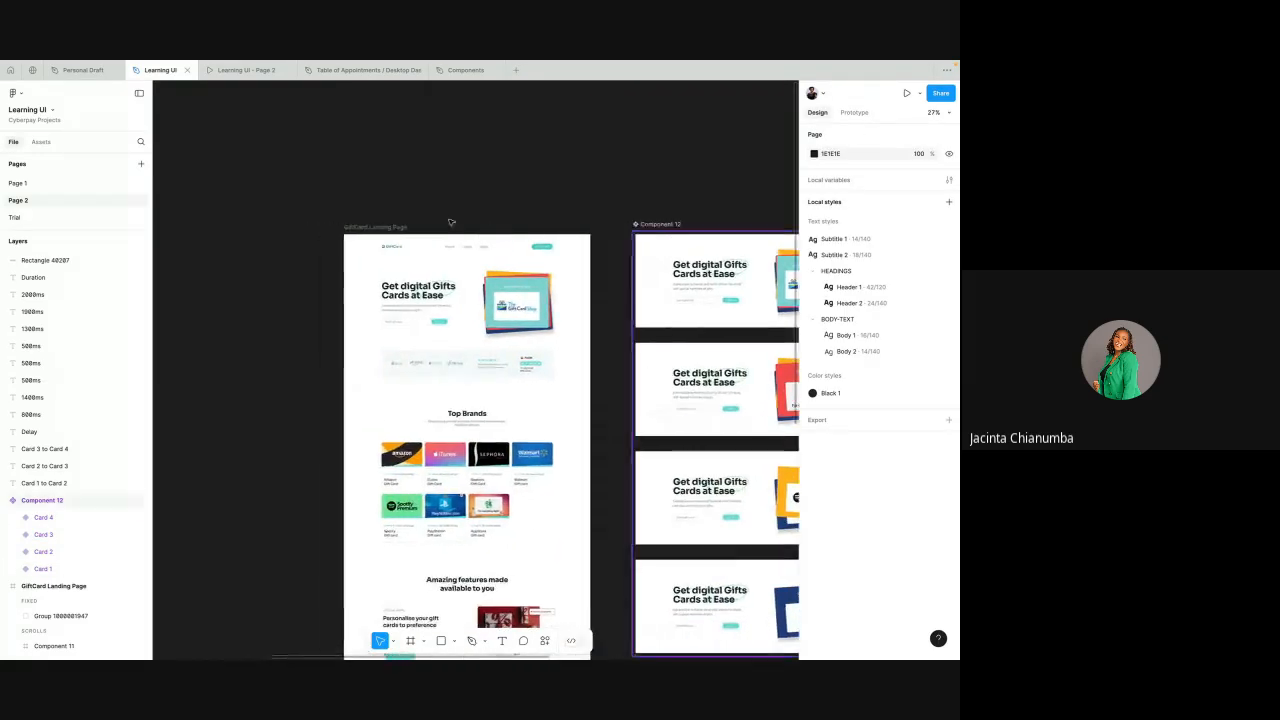
{"action": "left_click", "coordinate": [386, 227]}
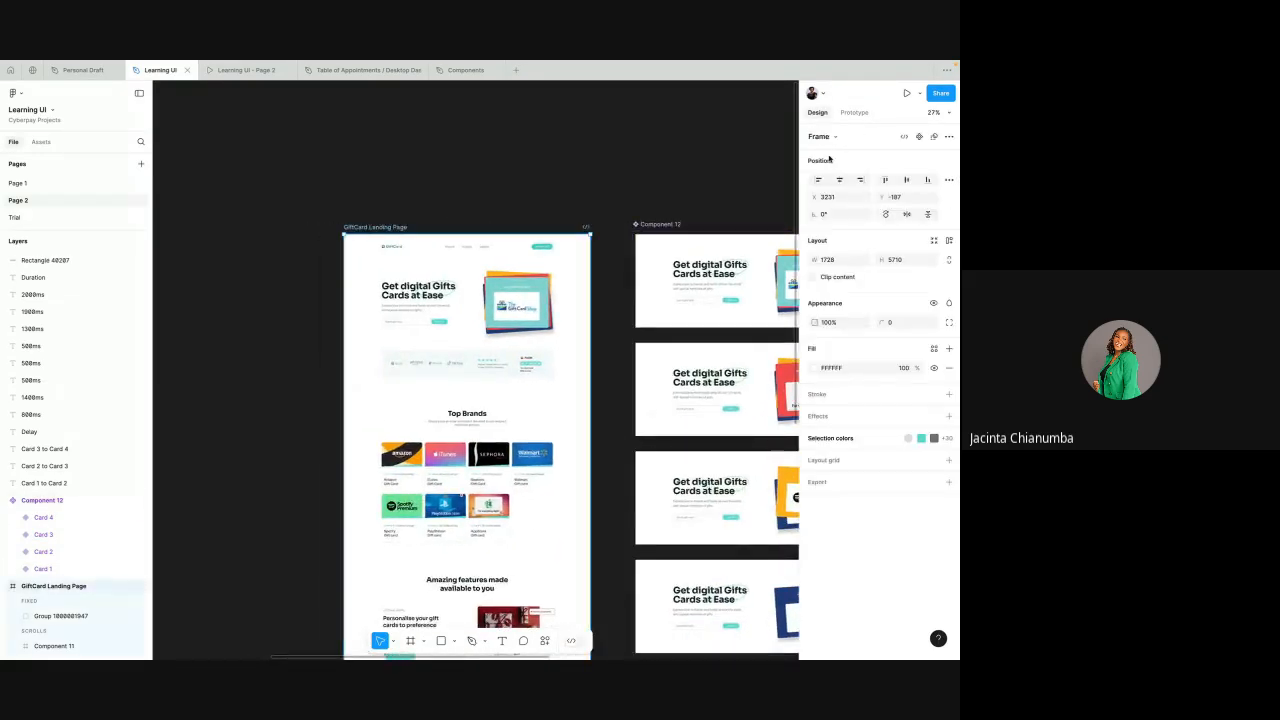
{"action": "left_click", "coordinate": [906, 93]}
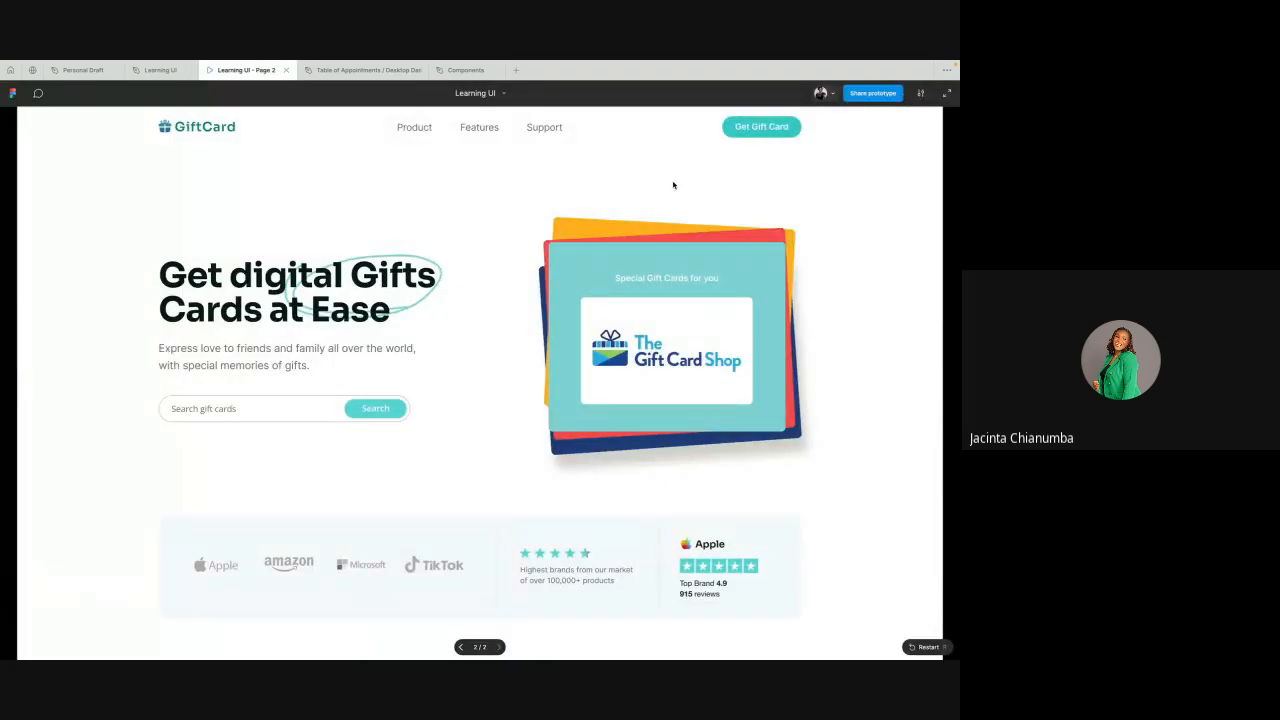
{"action": "left_click", "coordinate": [151, 73]}
{"action": "scroll", "coordinate": [439, 346], "scroll_direction": "right", "scroll_amount": 2}
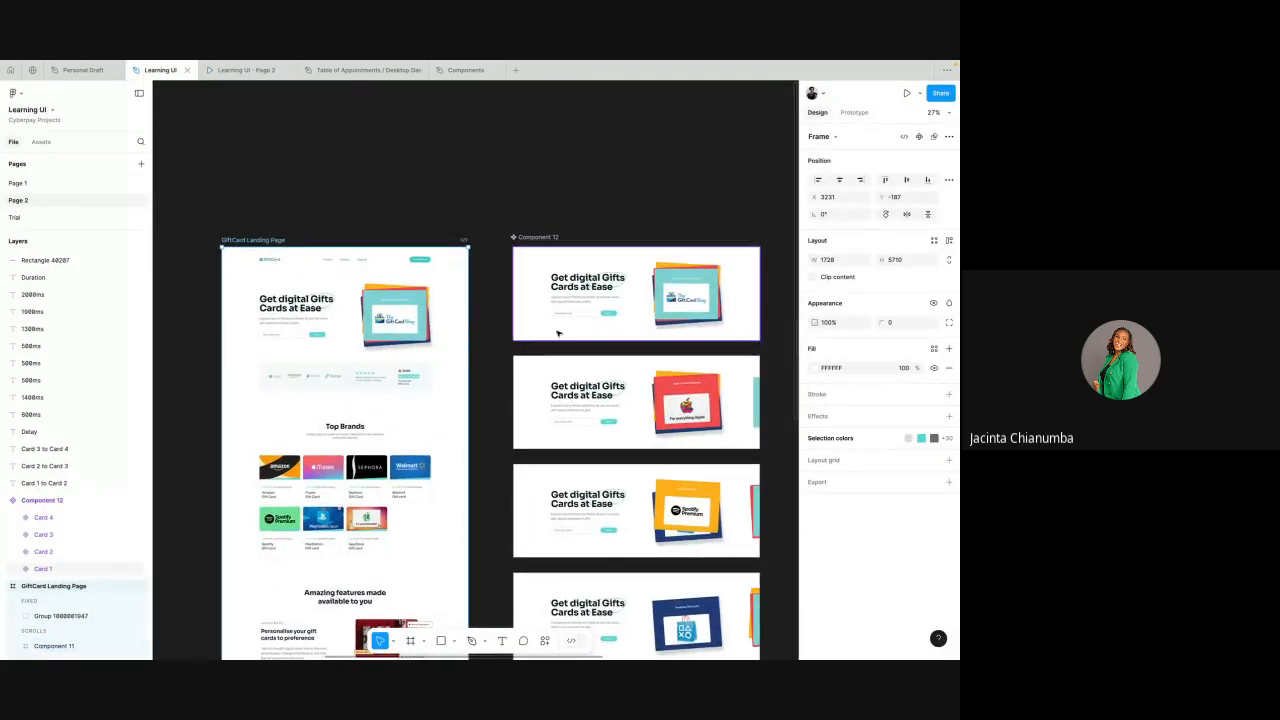
{"action": "scroll", "coordinate": [578, 287], "scroll_direction": "right", "scroll_amount": 1}
{"action": "scroll", "coordinate": [578, 287], "scroll_direction": "down", "scroll_amount": 1}
{"action": "scroll", "coordinate": [578, 287], "scroll_direction": "right", "scroll_amount": 1}
{"action": "scroll", "coordinate": [578, 287], "scroll_direction": "down", "scroll_amount": 1}
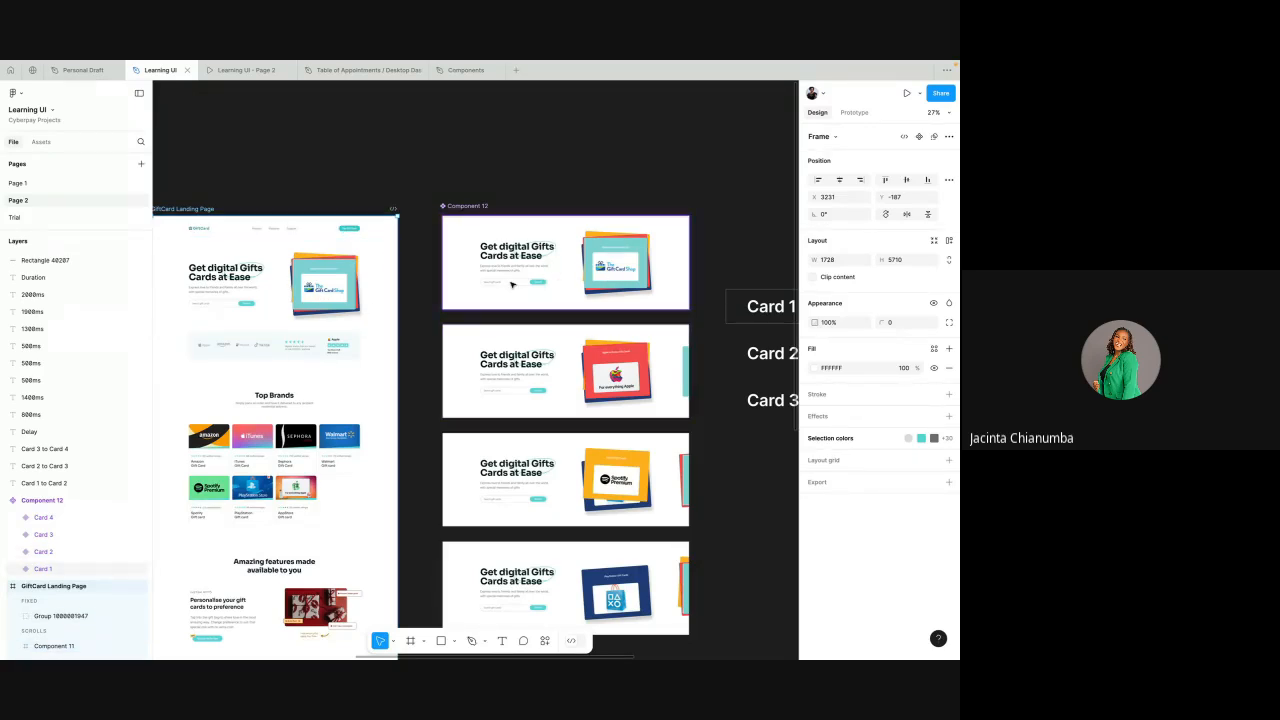
{"action": "scroll", "coordinate": [511, 285], "scroll_direction": "up", "scroll_amount": 3}
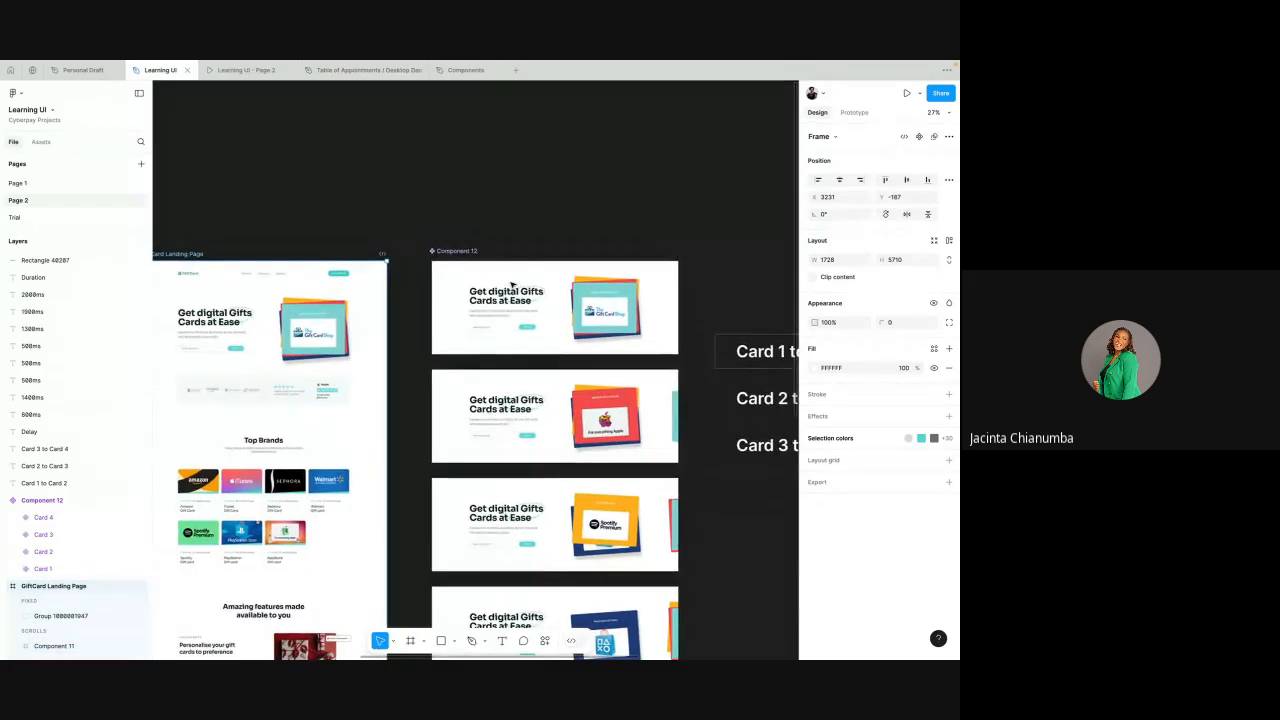
{"action": "scroll", "coordinate": [595, 274], "scroll_direction": "up", "scroll_amount": 2}
{"action": "scroll", "coordinate": [450, 245], "scroll_direction": "right", "scroll_amount": 3}
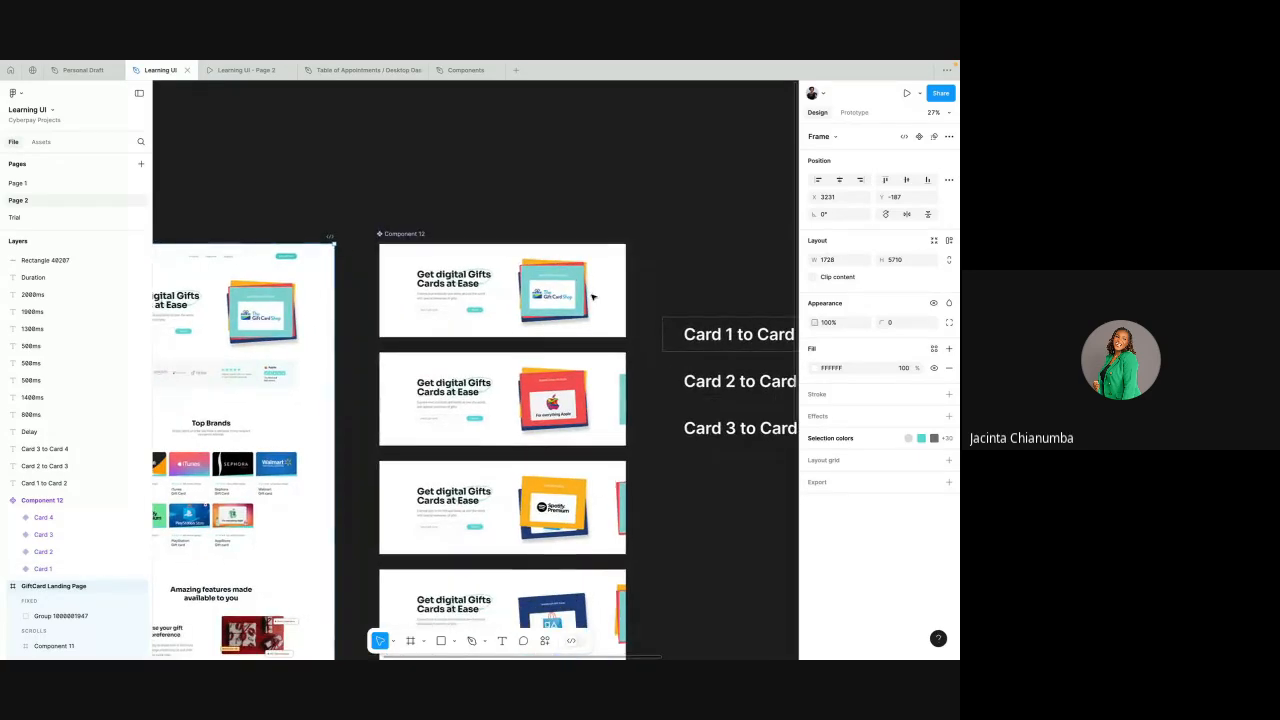
{"action": "scroll", "coordinate": [450, 240], "scroll_direction": "down", "scroll_amount": 3}
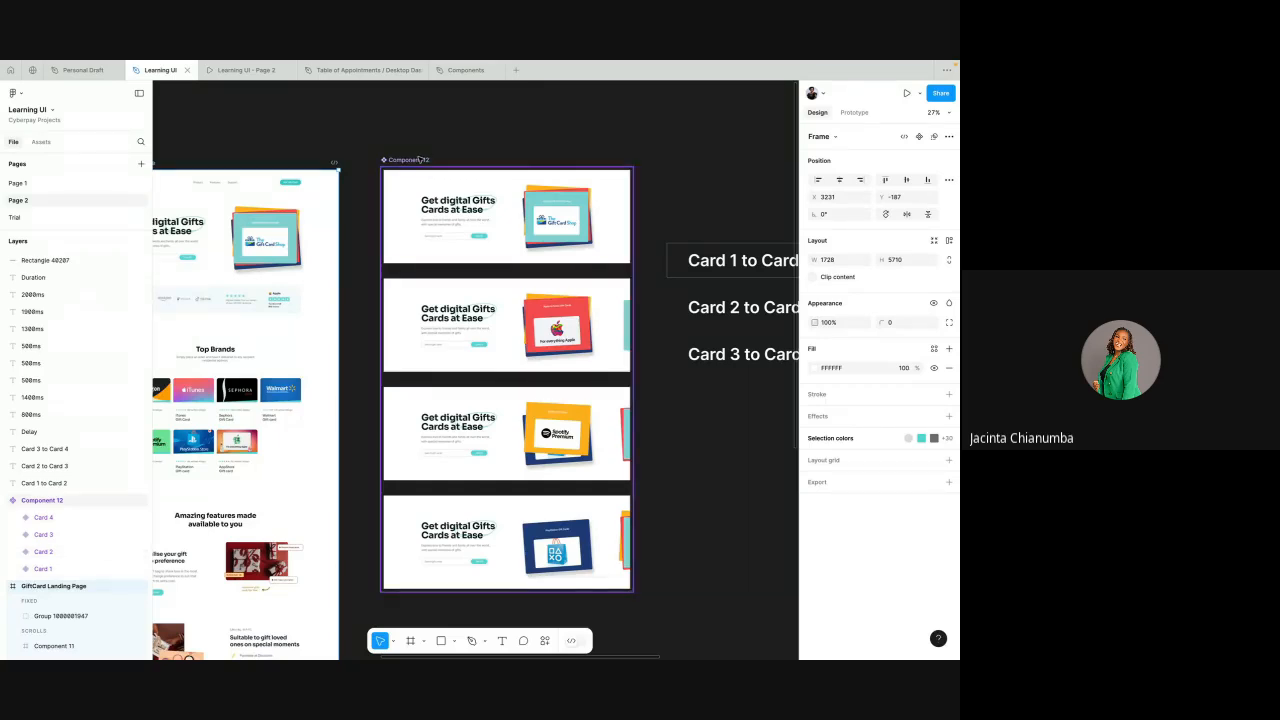
{"action": "scroll", "coordinate": [505, 240], "scroll_direction": "up", "scroll_amount": 2}
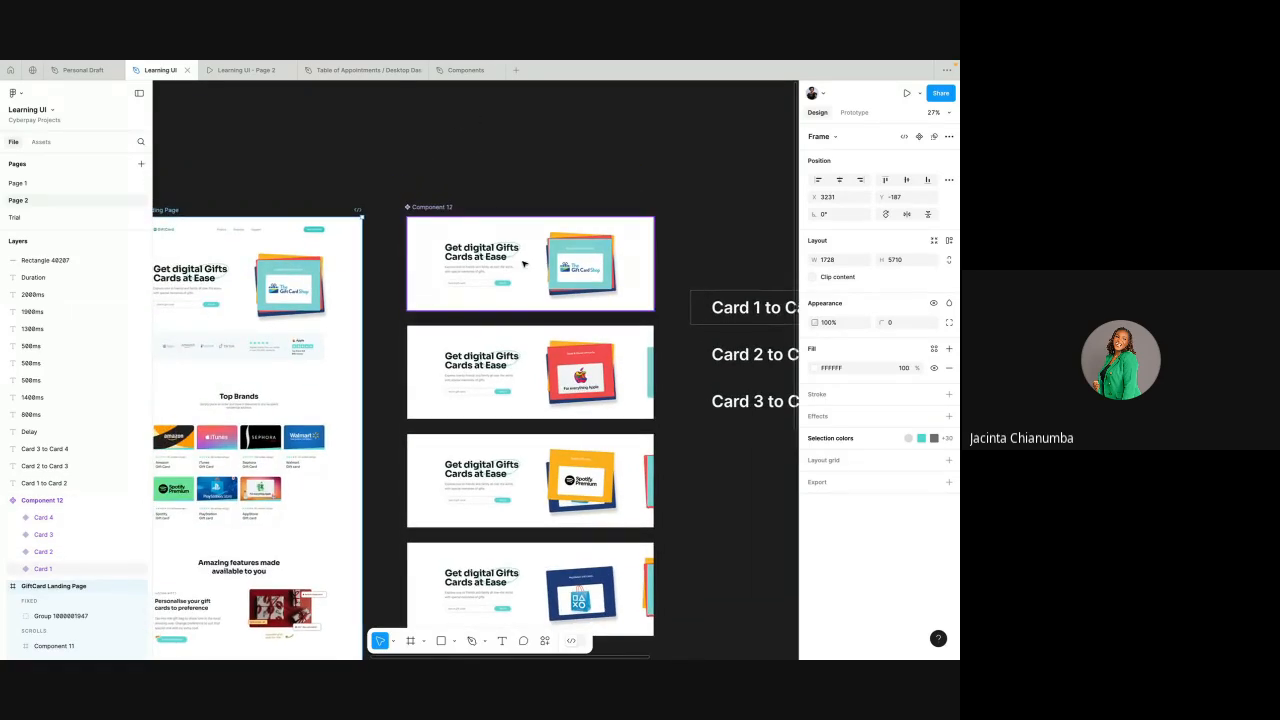
- Create an instance of the Card 1 variant in the empty canvas area above Component 12
{"action": "left_click", "coordinate": [522, 263]}
{"action": "scroll", "coordinate": [522, 263], "scroll_direction": "up", "scroll_amount": 2}
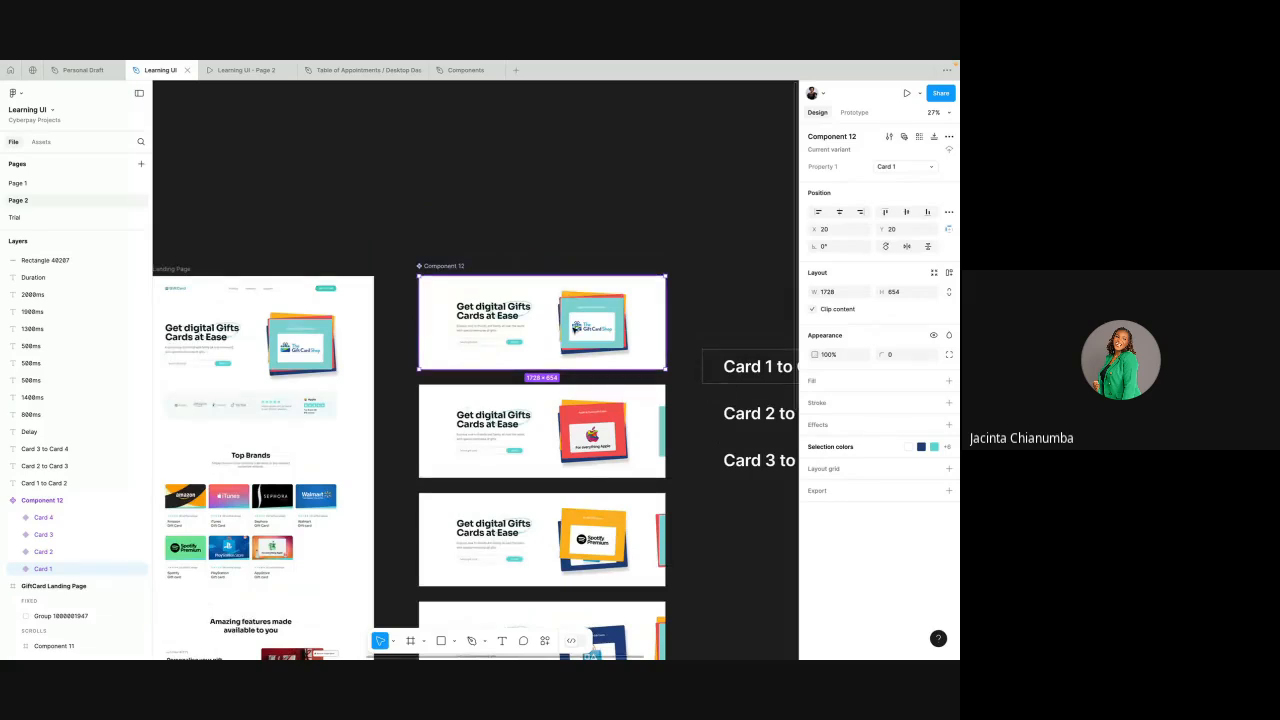
{"action": "left_click_drag", "start_coordinate": [576, 329], "coordinate": [570, 150]}
{"action": "scroll", "coordinate": [540, 300], "scroll_direction": "up", "scroll_amount": 4}
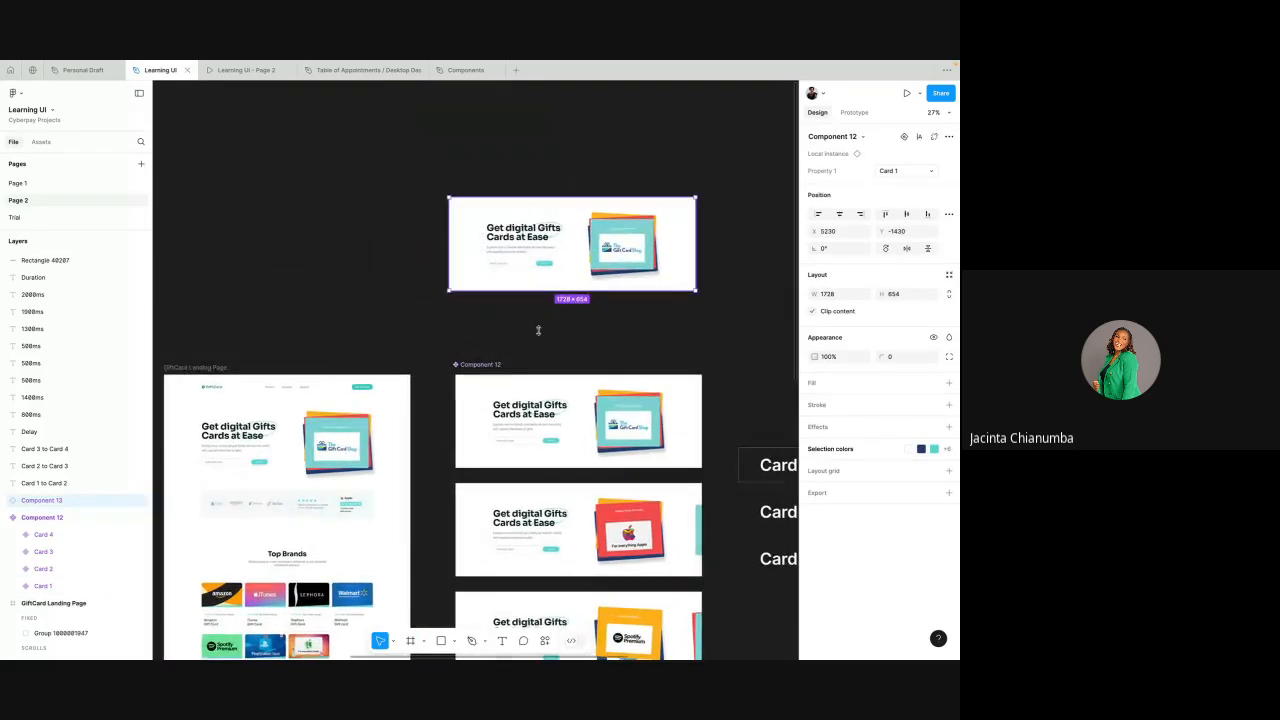
- Copy the new Card 1 instance and paste it to replace the hero section frame in the GiftCard Landing Page
{"action": "right_click", "coordinate": [530, 262]}
{"action": "left_click", "coordinate": [543, 256]}
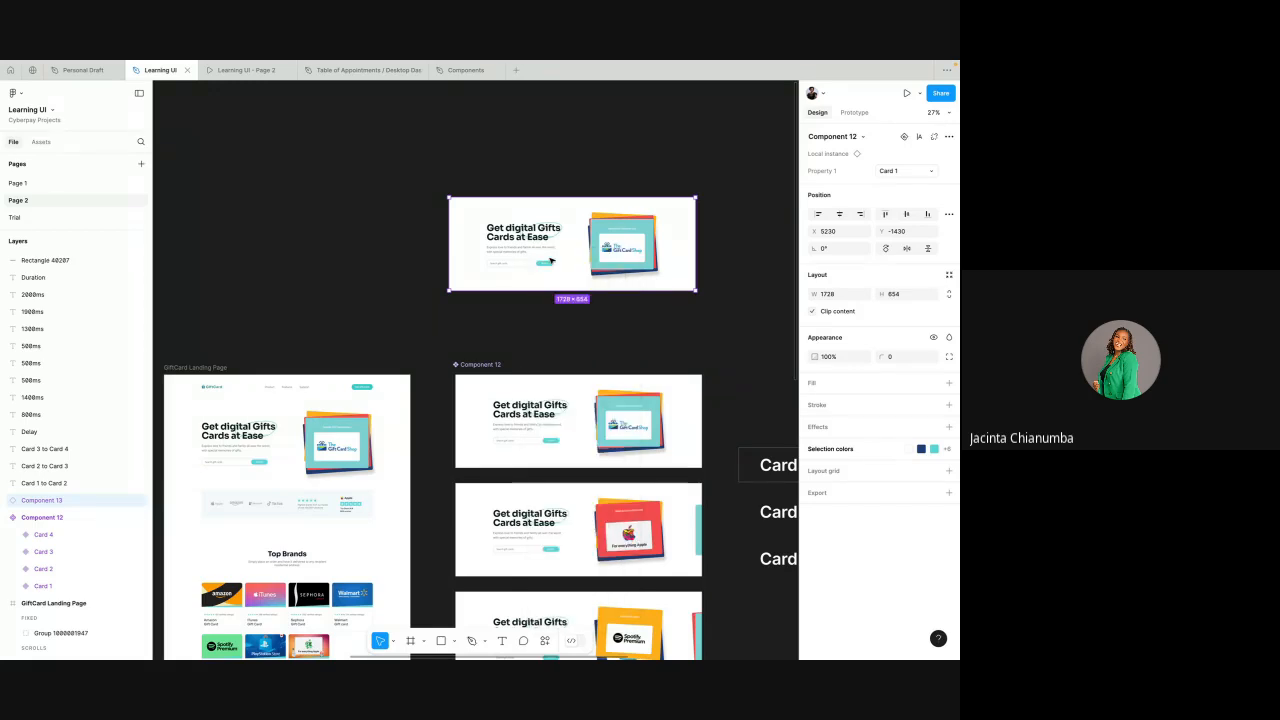
{"action": "left_click", "coordinate": [334, 428]}
{"action": "right_click", "coordinate": [334, 428]}
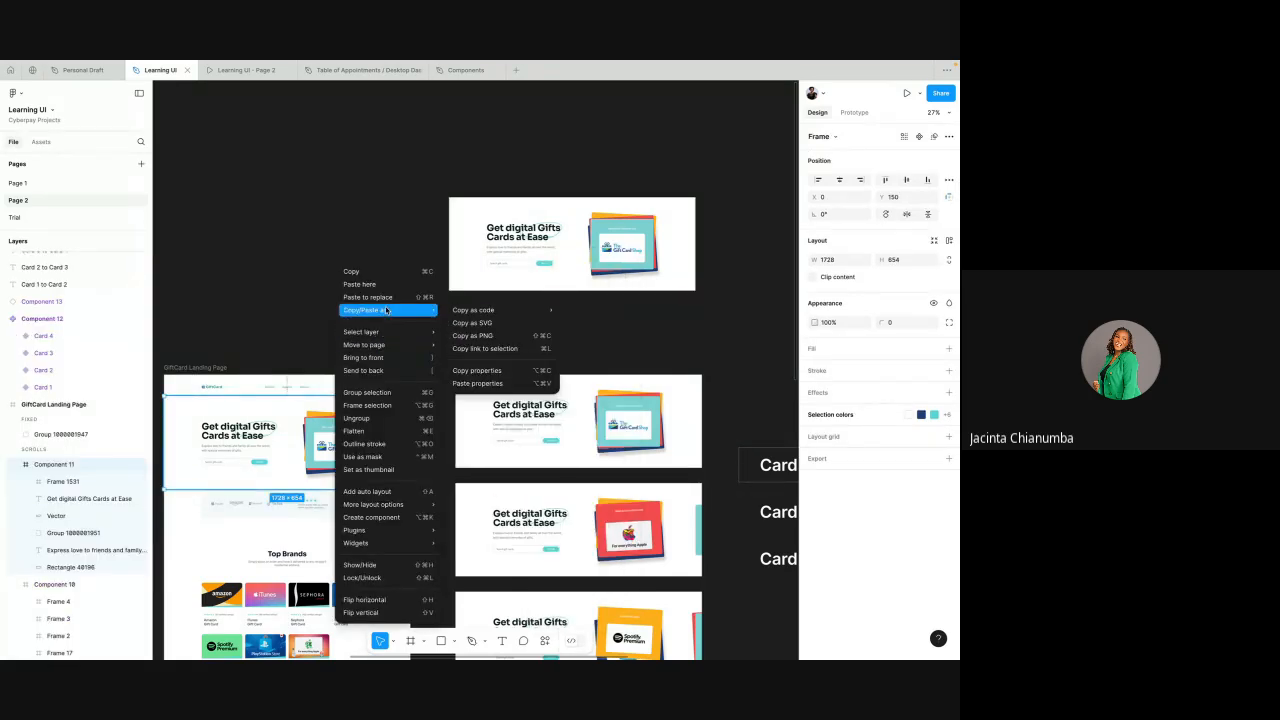
{"action": "left_click", "coordinate": [383, 303]}
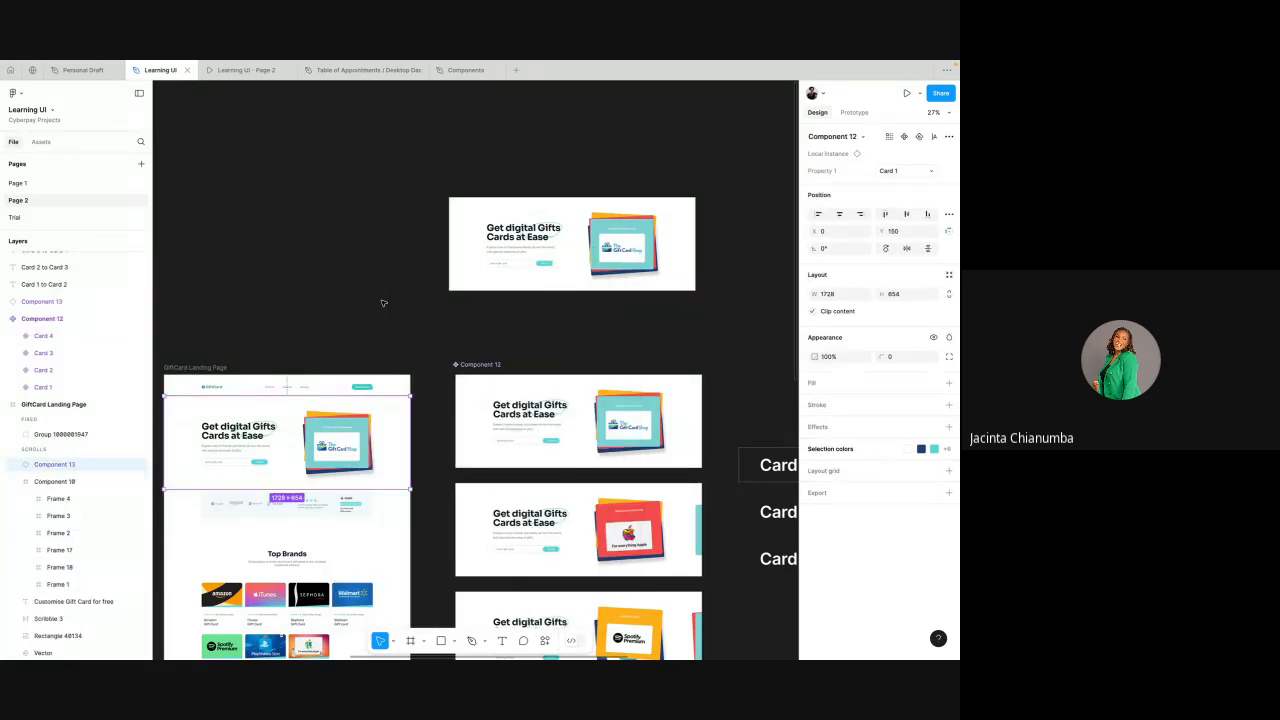
- Inspect the standalone Card 1 instance and the landing page's hero instance in turn, and collapse the expanded layers
{"action": "scroll", "coordinate": [383, 303], "scroll_direction": "down", "scroll_amount": 2}
{"action": "scroll", "coordinate": [383, 303], "scroll_direction": "left", "scroll_amount": 2}
{"action": "left_click", "coordinate": [414, 259]}
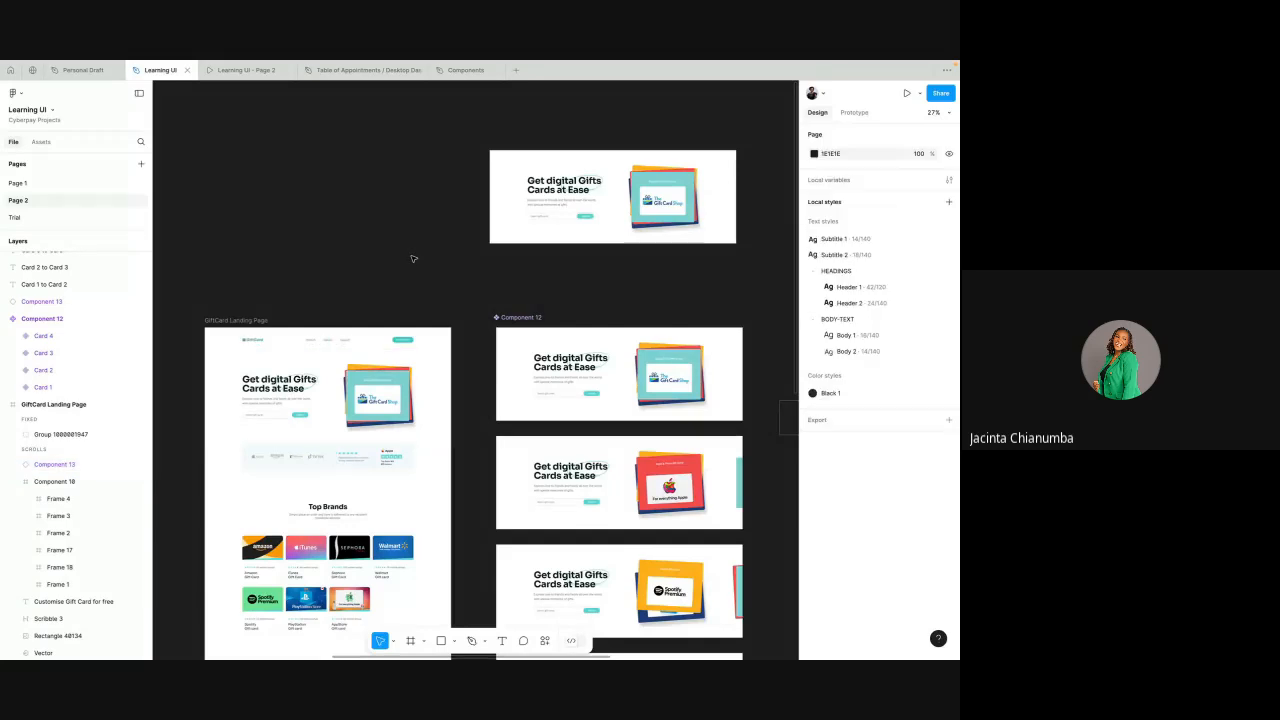
{"action": "left_click", "coordinate": [543, 188]}
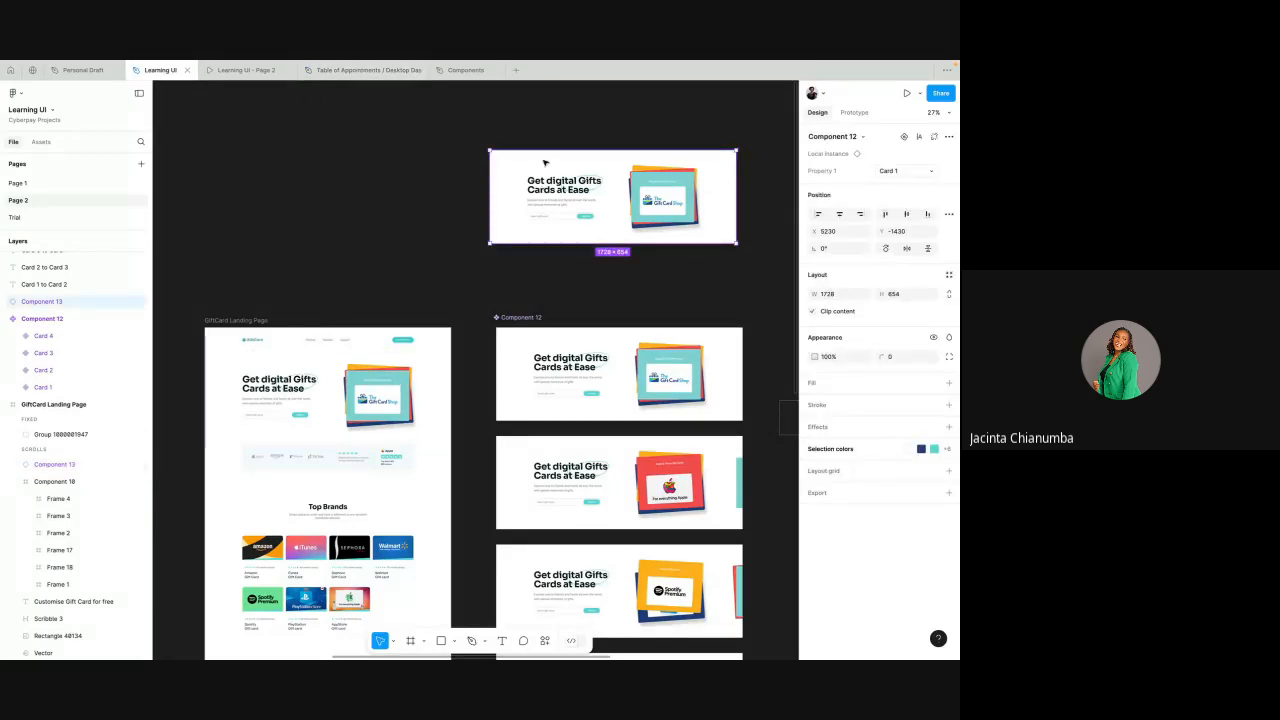
{"action": "left_click", "coordinate": [319, 404]}
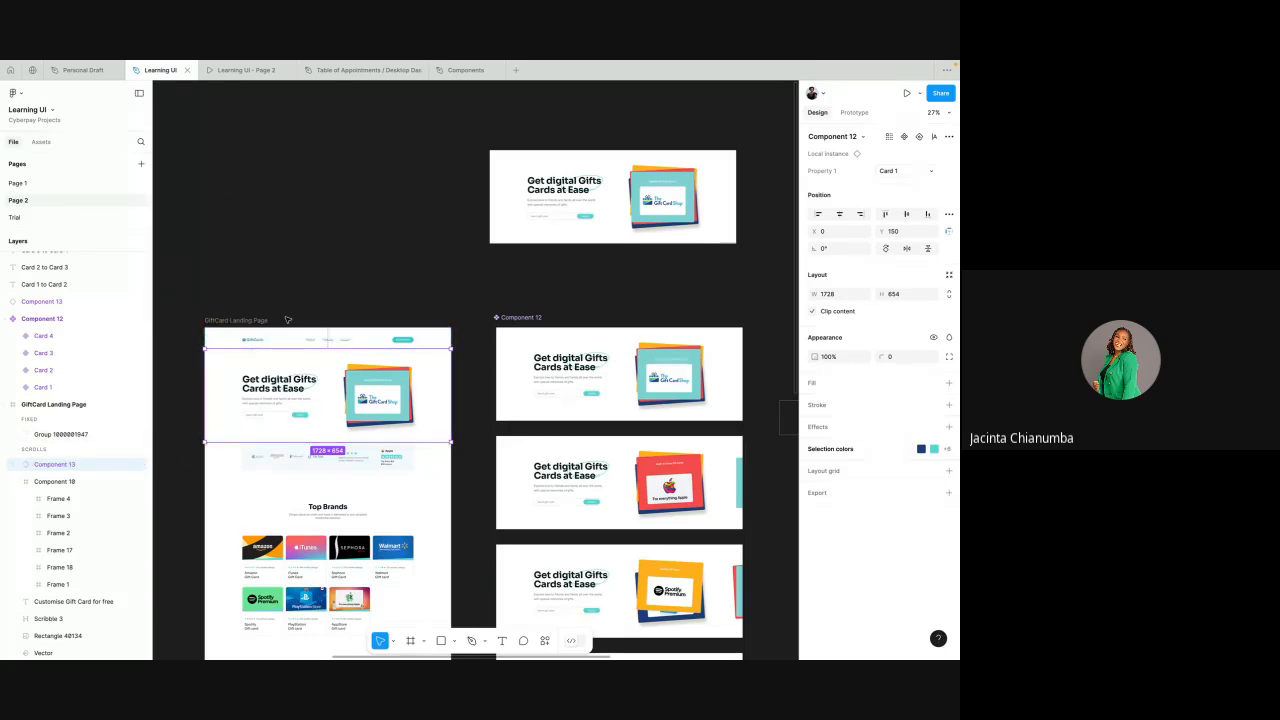
{"action": "key", "text": "alt+l"}
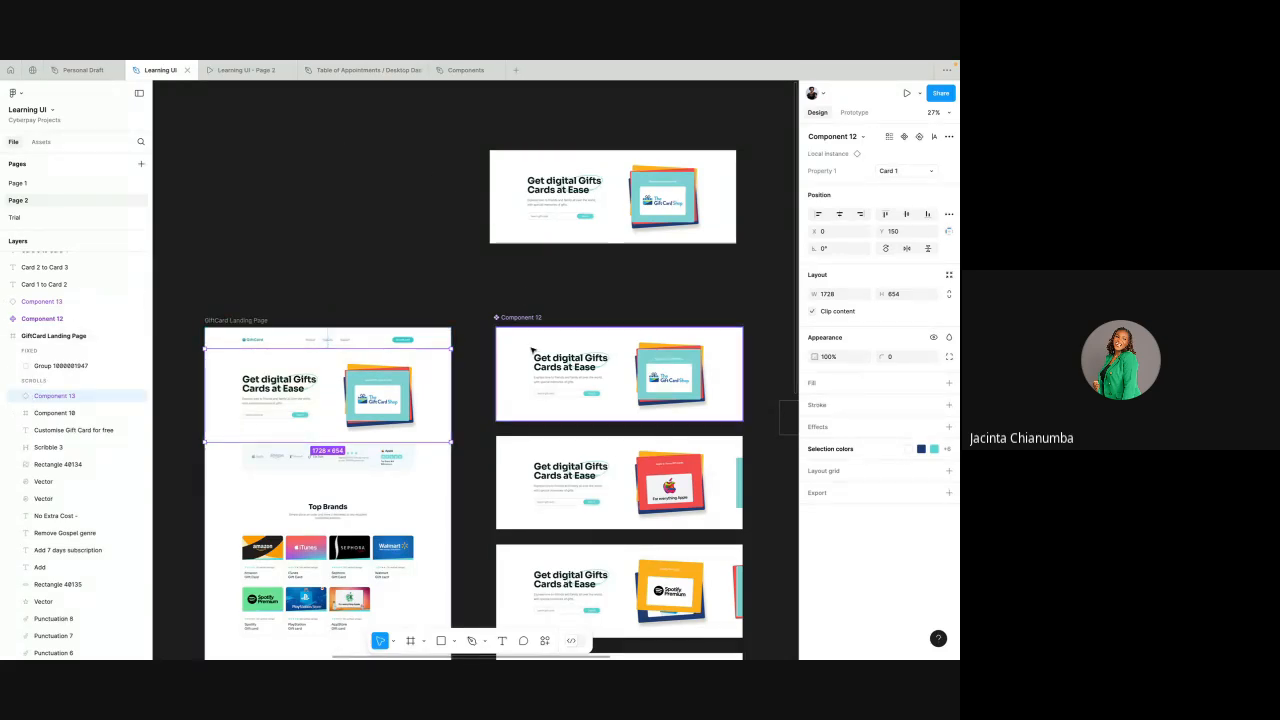
- Close the open prototype preview of Page 2 and select the GiftCard Landing Page frame
{"action": "left_click", "coordinate": [222, 68]}
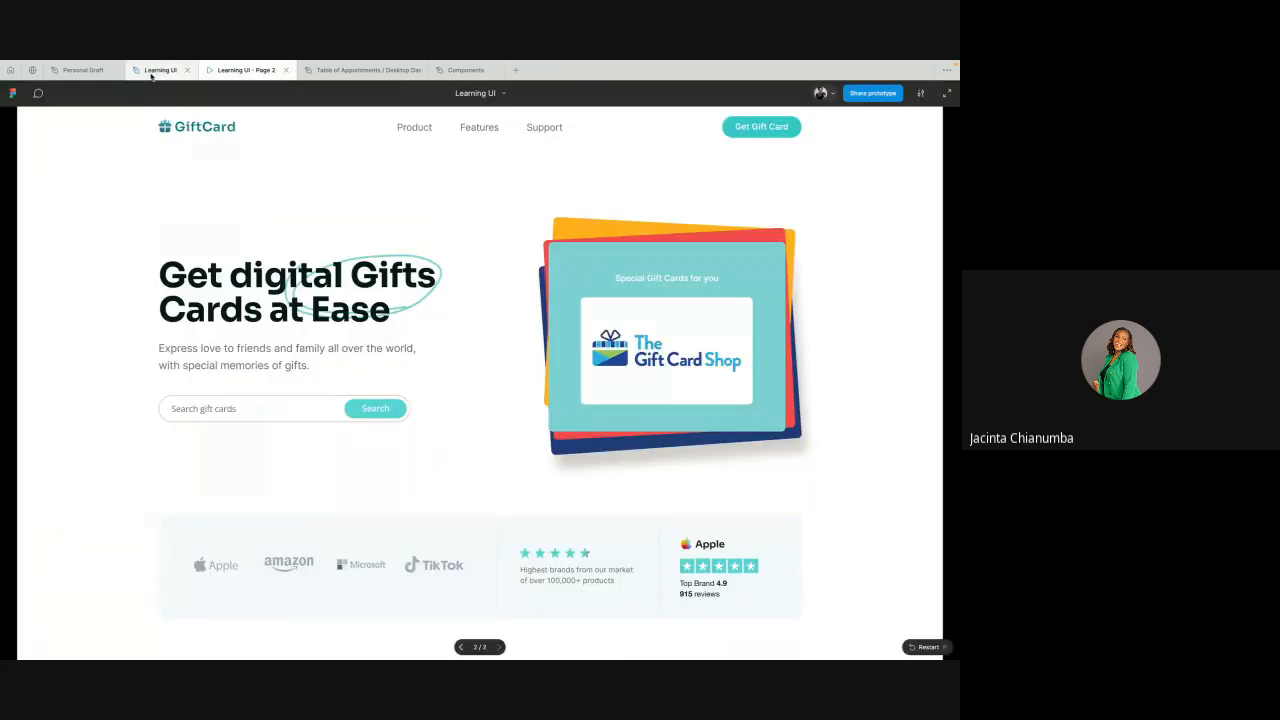
{"action": "left_click", "coordinate": [285, 70]}
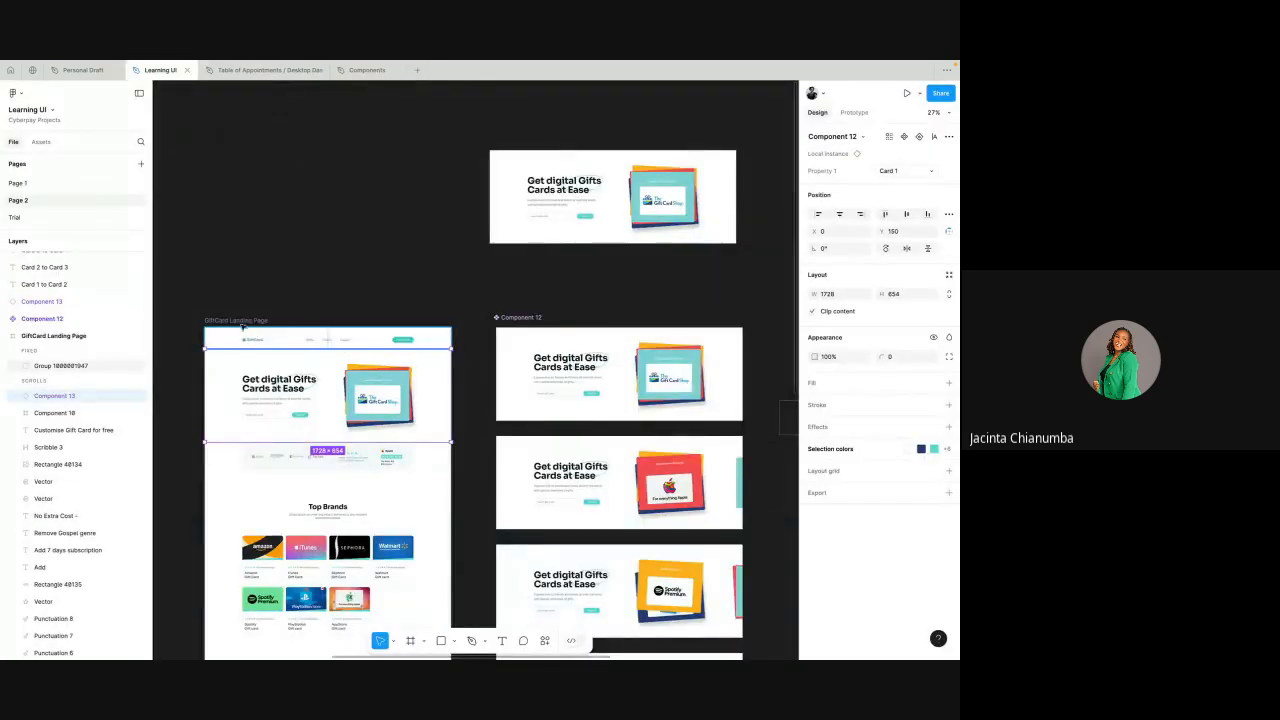
{"action": "key", "text": "Escape"}
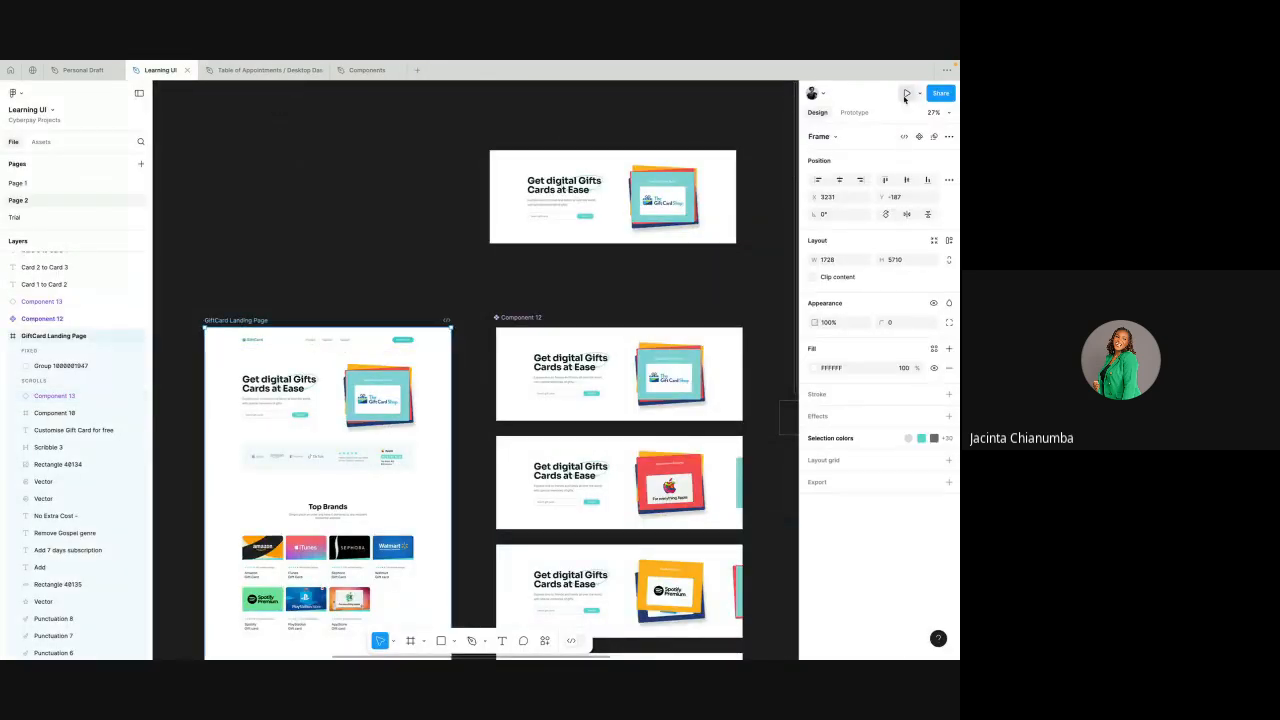
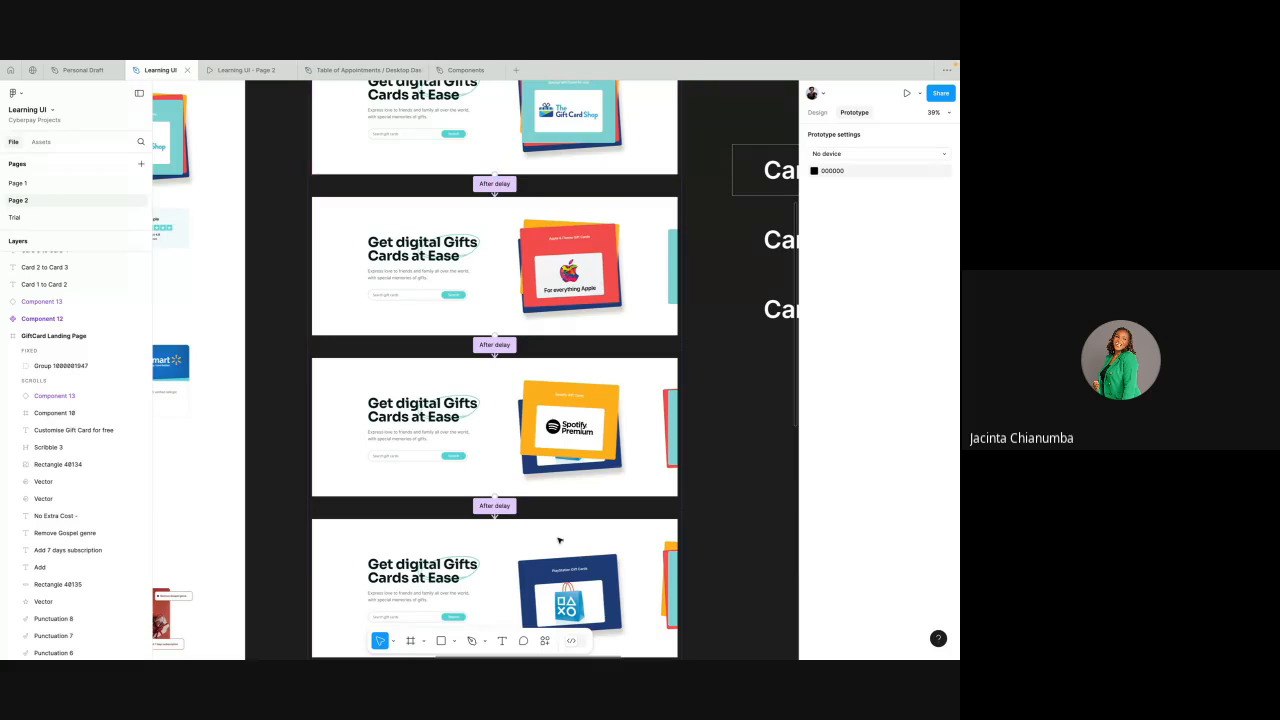
- Examine the After delay connections between the four Component 12 variants, selecting Card 4, and the timing notes beside them
{"action": "scroll", "coordinate": [565, 547], "scroll_direction": "down", "scroll_amount": 2}
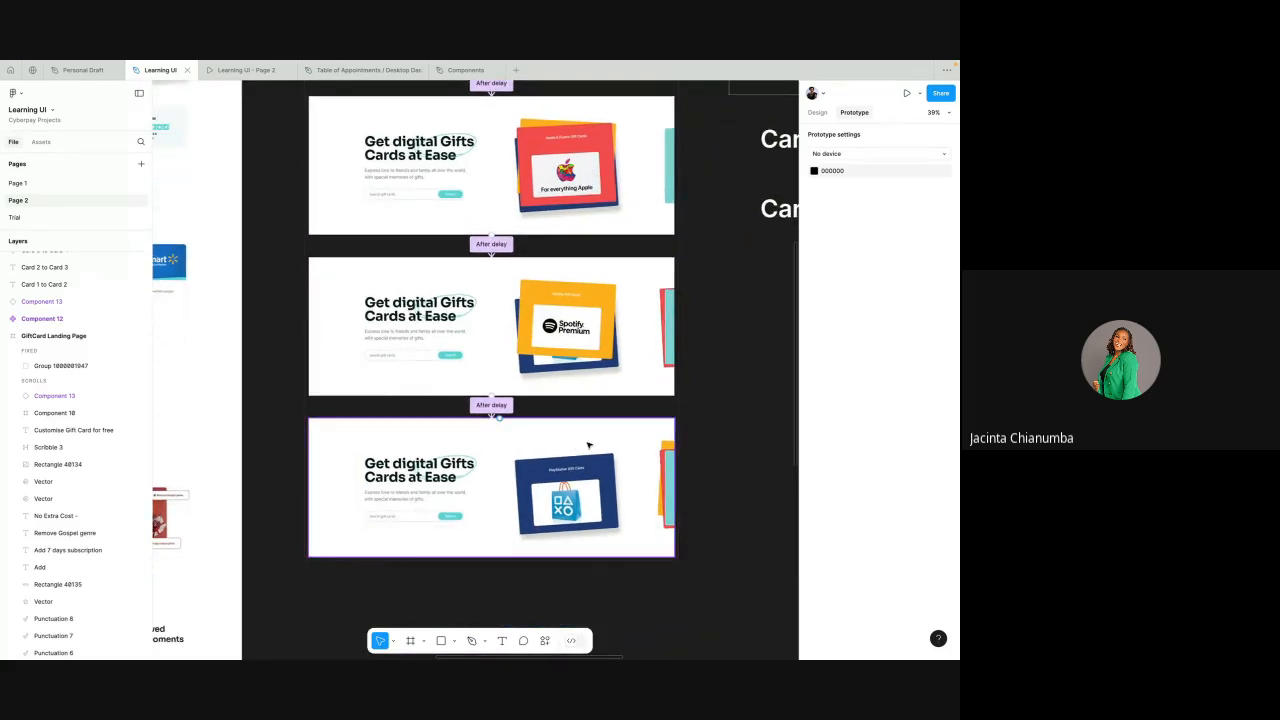
{"action": "scroll", "coordinate": [587, 444], "scroll_direction": "up", "scroll_amount": 4}
{"action": "scroll", "coordinate": [585, 279], "scroll_direction": "down", "scroll_amount": 4}
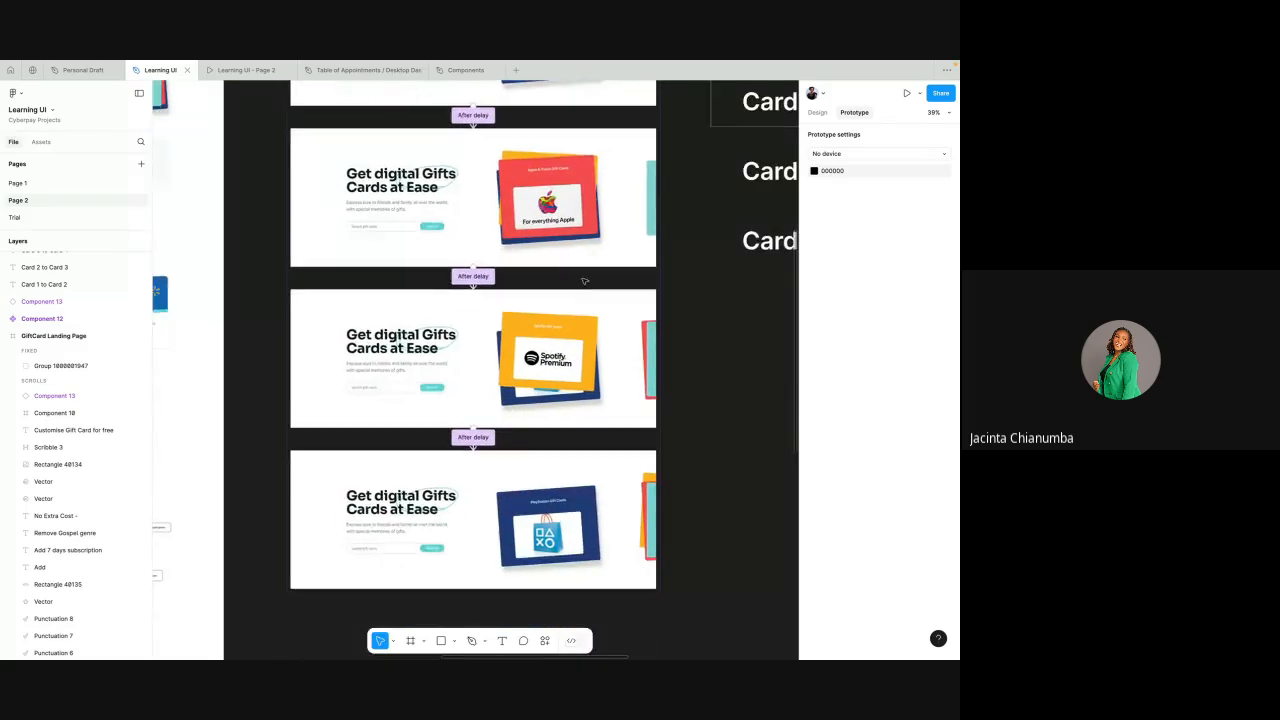
{"action": "left_click", "coordinate": [568, 481]}
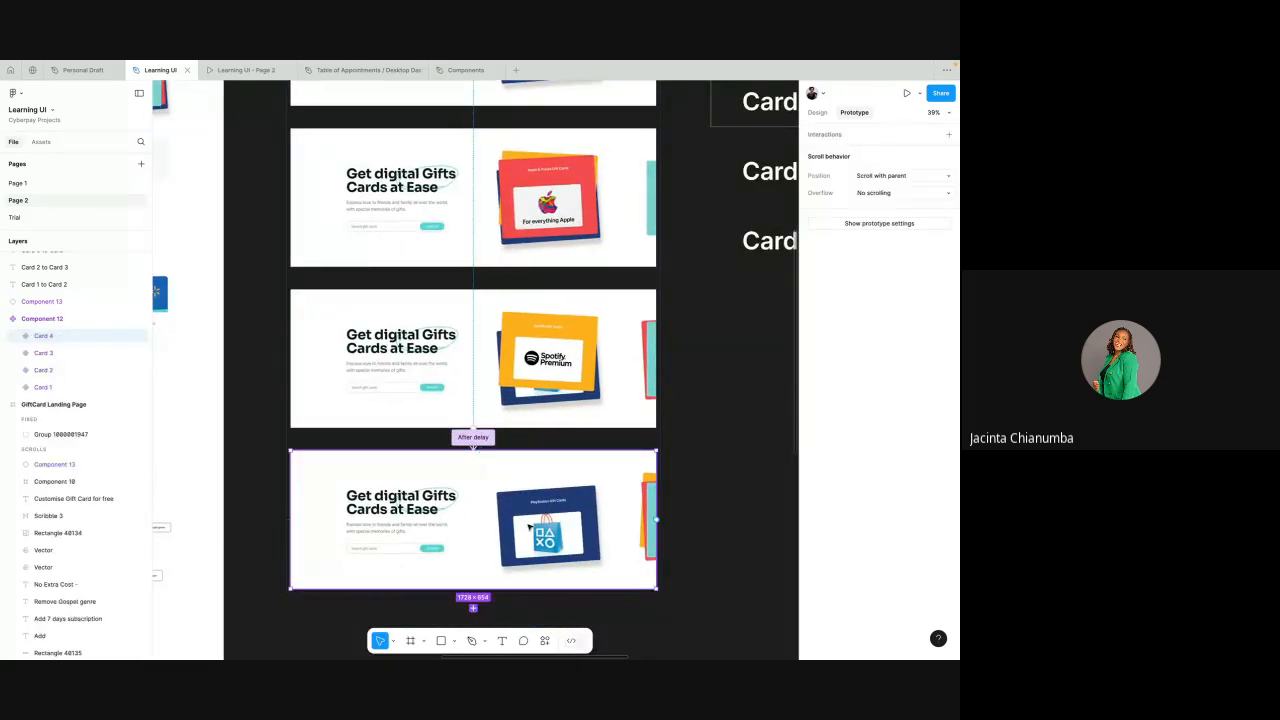
{"action": "scroll", "coordinate": [510, 483], "scroll_direction": "up", "scroll_amount": 2}
{"action": "scroll", "coordinate": [510, 483], "scroll_direction": "right", "scroll_amount": 2}
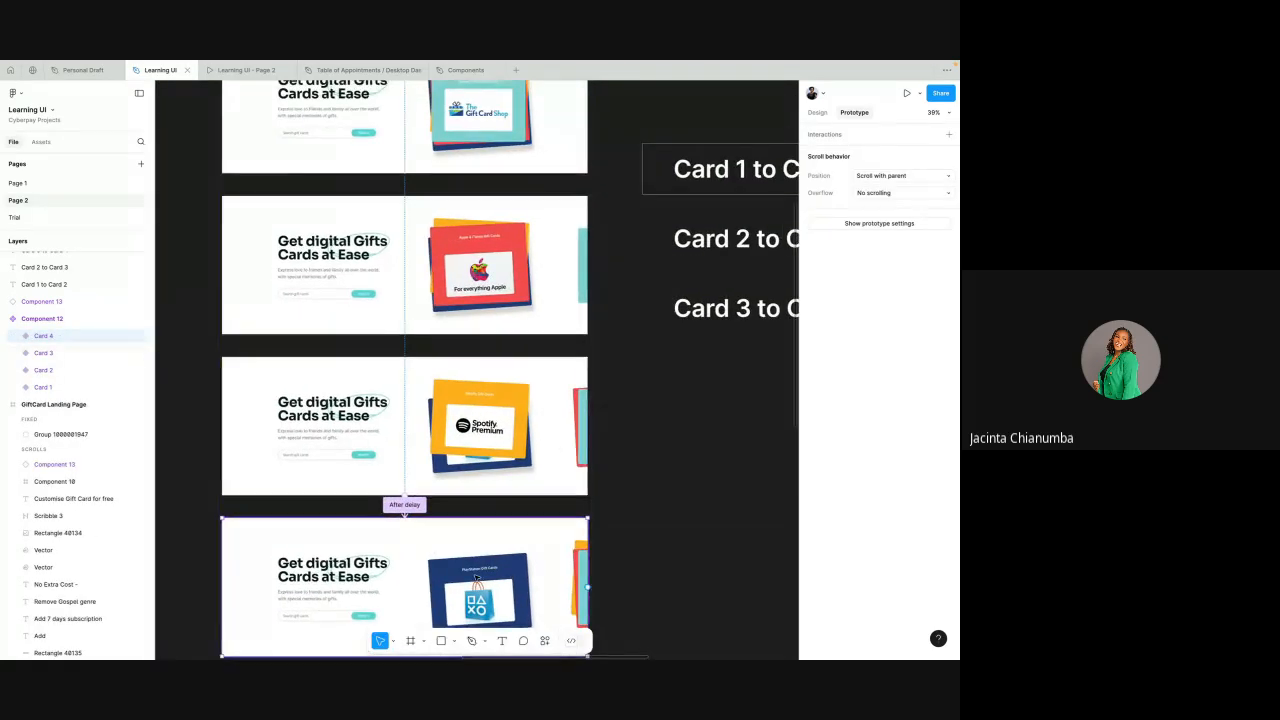
{"action": "scroll", "coordinate": [551, 168], "scroll_direction": "down", "scroll_amount": 3}
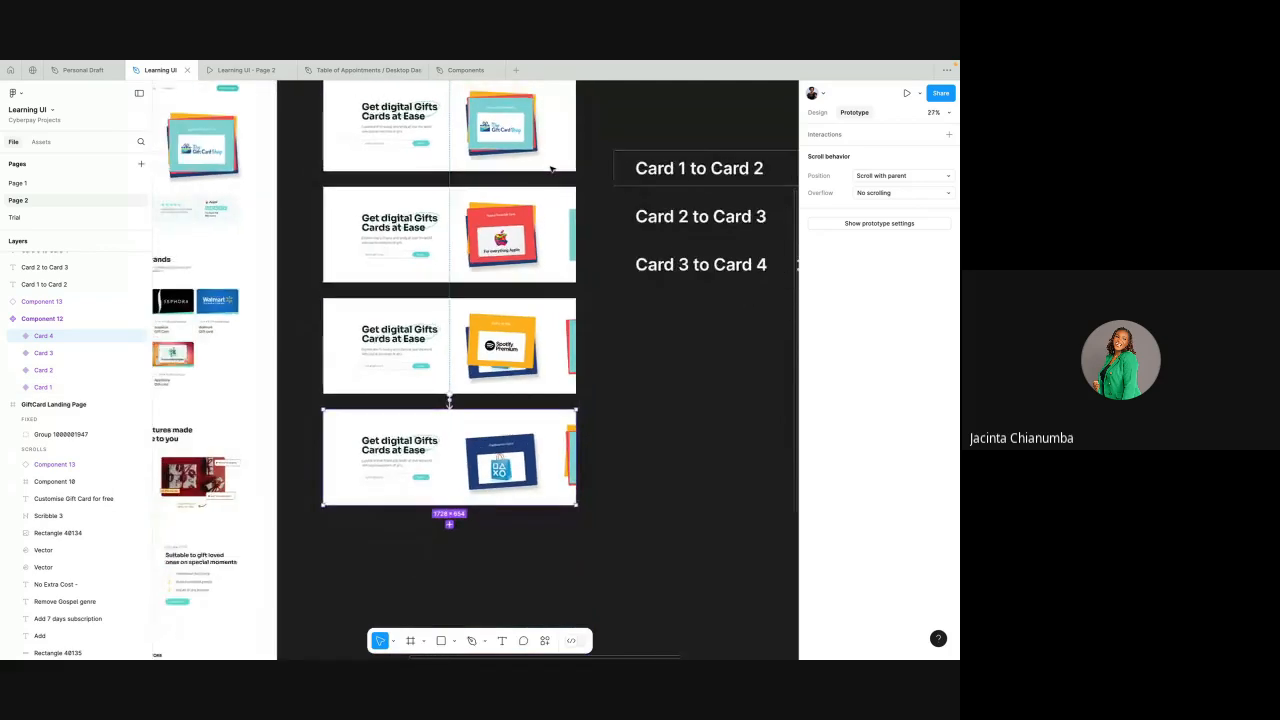
{"action": "scroll", "coordinate": [551, 168], "scroll_direction": "up", "scroll_amount": 2}
{"action": "scroll", "coordinate": [551, 168], "scroll_direction": "right", "scroll_amount": 3}
- Duplicate the "Card 3 to Card 4" label directly below it and change the copy's text to "Card 4 to Card 1"
{"action": "left_click", "coordinate": [586, 361]}
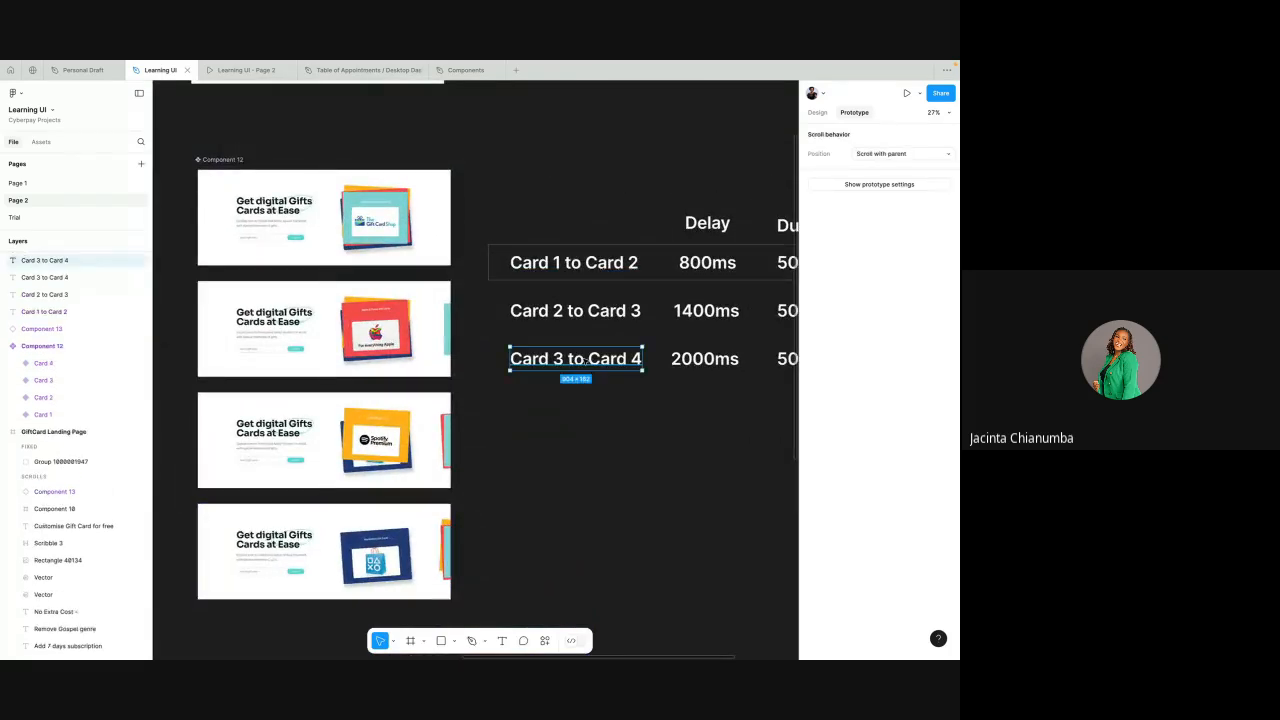
{"action": "left_click_drag", "start_coordinate": [586, 361], "coordinate": [582, 407]}
{"action": "double_click", "coordinate": [583, 407]}
{"action": "left_click", "coordinate": [563, 407]}
{"action": "key", "text": "BackSpace"}
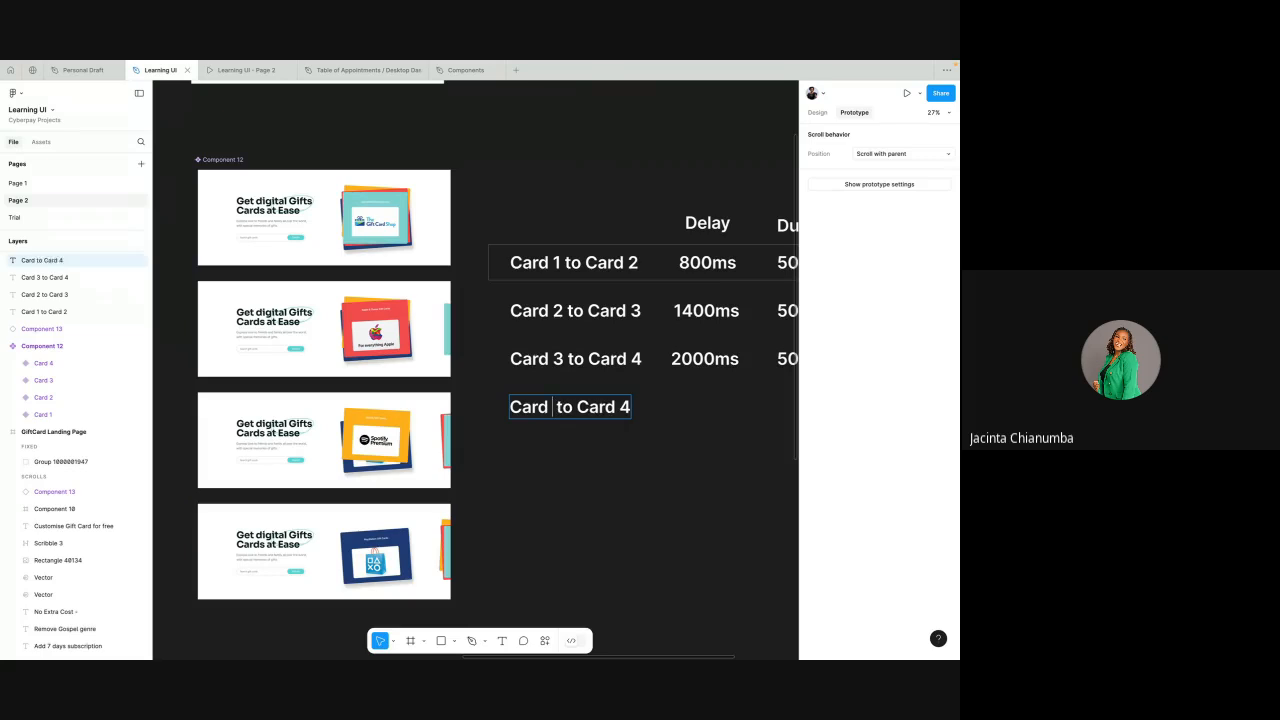
{"action": "type", "text": "4"}
{"action": "key", "text": "End"}
{"action": "key", "text": "BackSpace"}
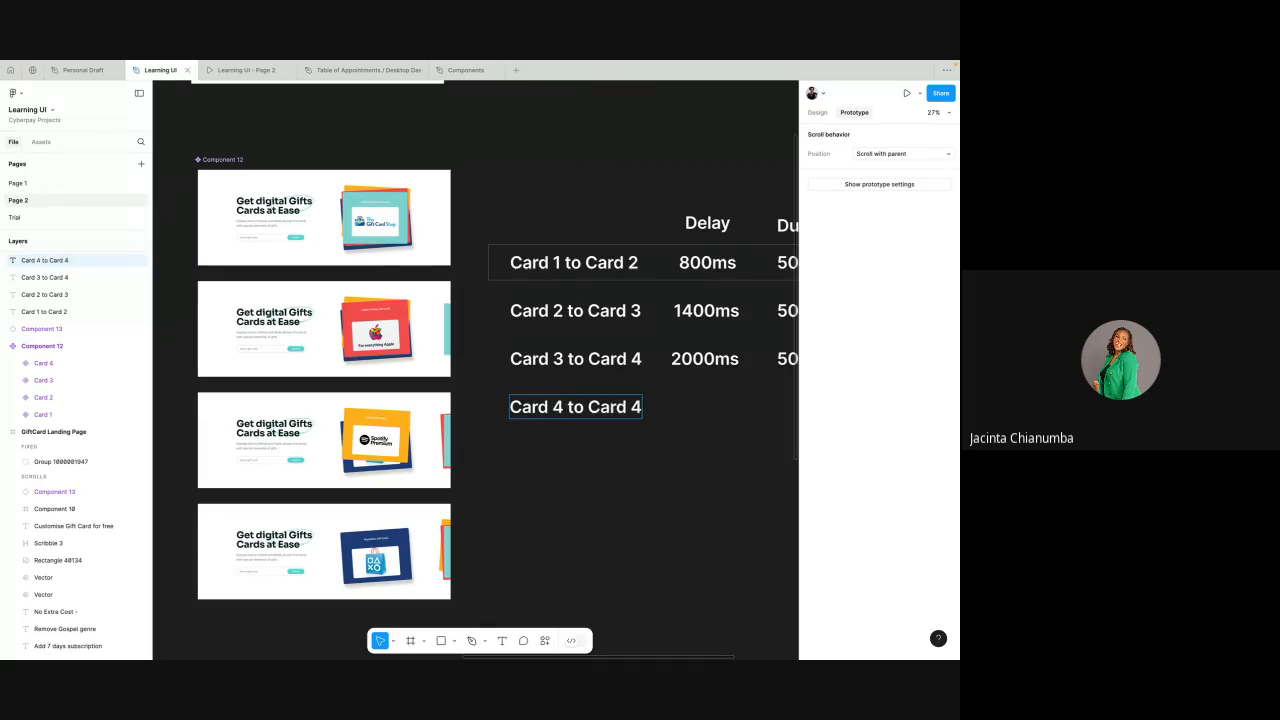
{"action": "type", "text": "1"}
{"action": "key", "text": "Escape"}
- Duplicate the 2000ms label into the column after Duration in the Card 3 to Card 4 row and change it to 2500ms
{"action": "scroll", "coordinate": [691, 391], "scroll_direction": "right", "scroll_amount": 5}
{"action": "scroll", "coordinate": [691, 391], "scroll_direction": "down", "scroll_amount": 1}
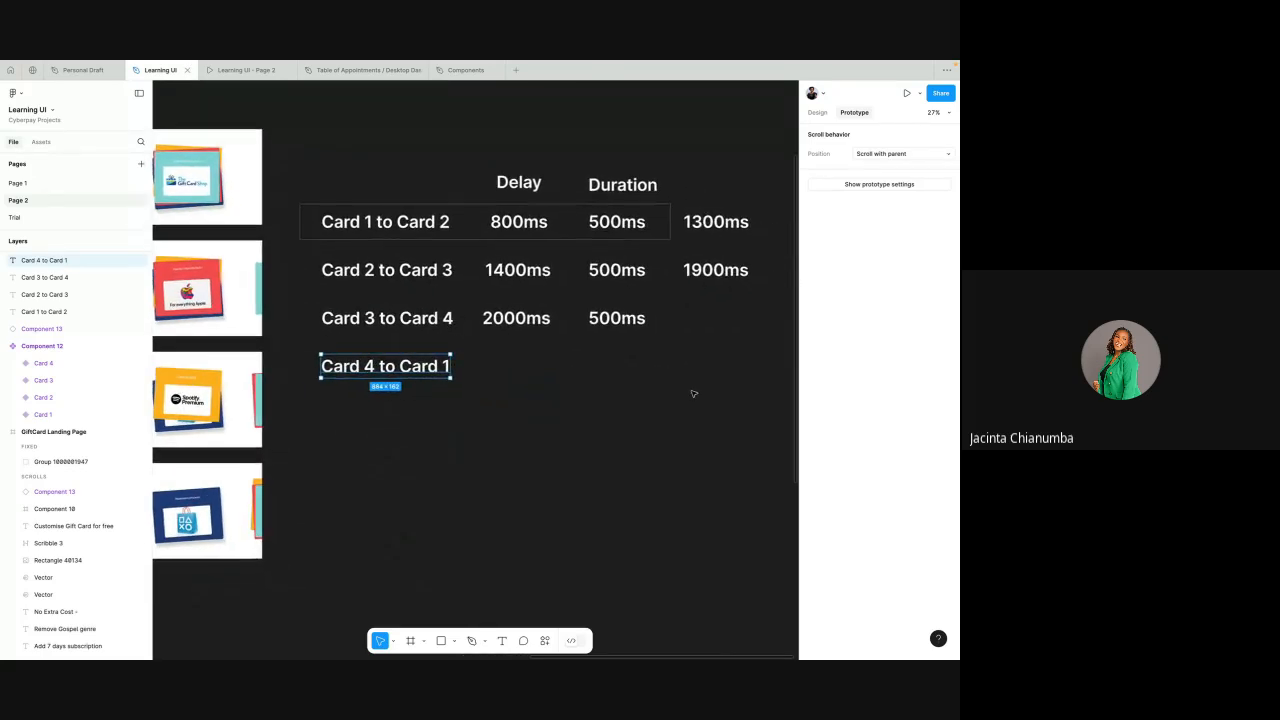
{"action": "left_click", "coordinate": [530, 319]}
{"action": "key", "text": "ctrl+d"}
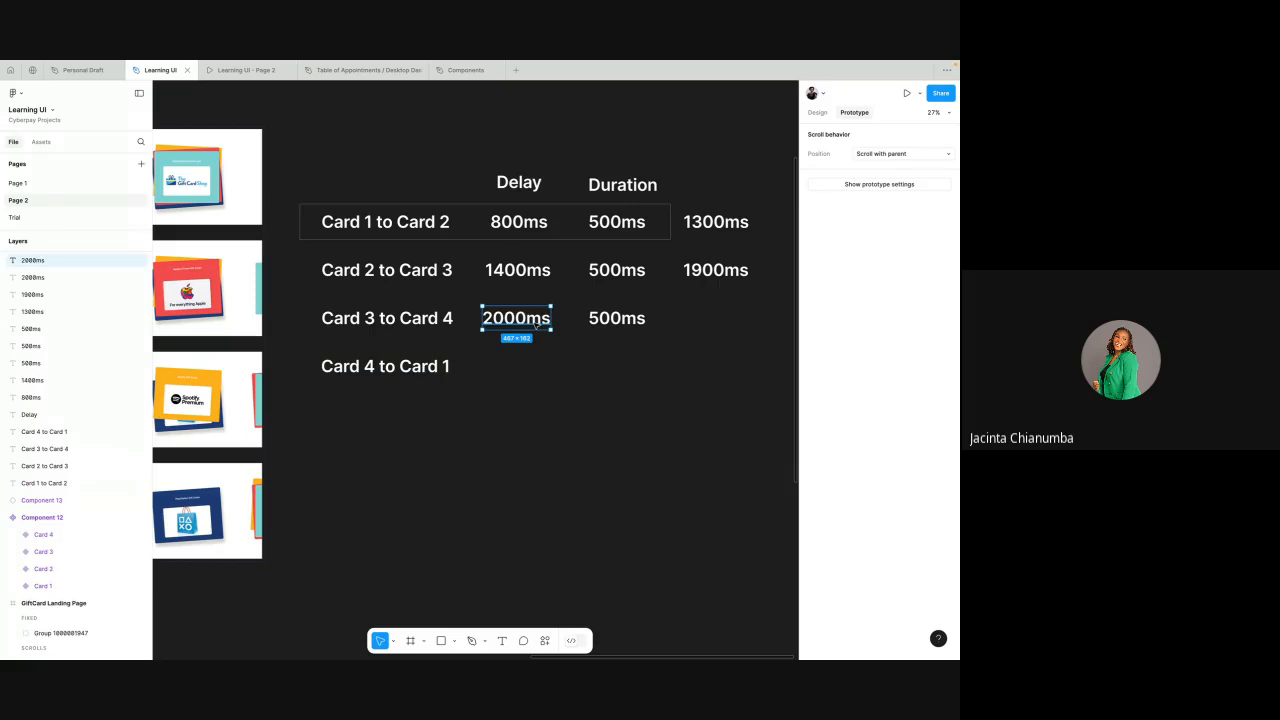
{"action": "left_click_drag", "start_coordinate": [530, 319], "coordinate": [780, 321]}
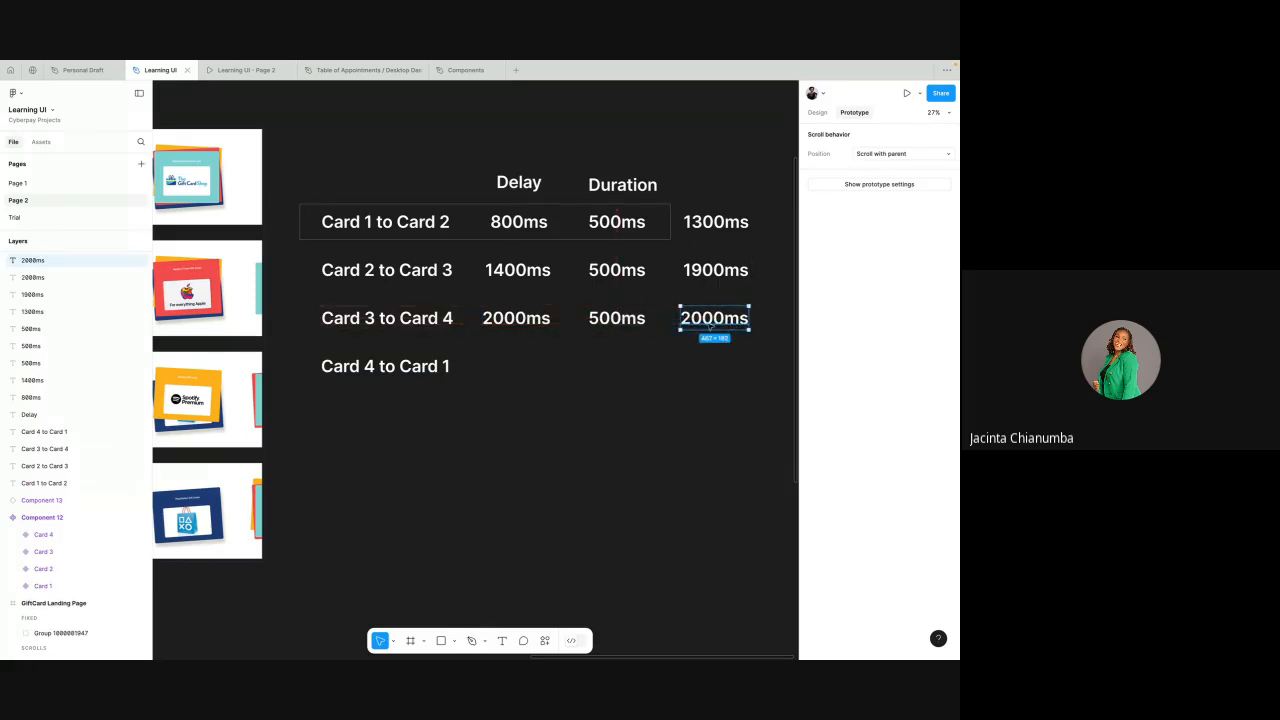
{"action": "double_click", "coordinate": [699, 319]}
{"action": "left_click", "coordinate": [702, 319]}
{"action": "key", "text": "BackSpace"}
{"action": "type", "text": "5"}
{"action": "key", "text": "Escape"}
- Copy the 2500ms label into the Delay column of the Card 4 to Card 1 row and change it to 2600ms
{"action": "left_click_drag", "start_coordinate": [720, 325], "coordinate": [519, 369]}
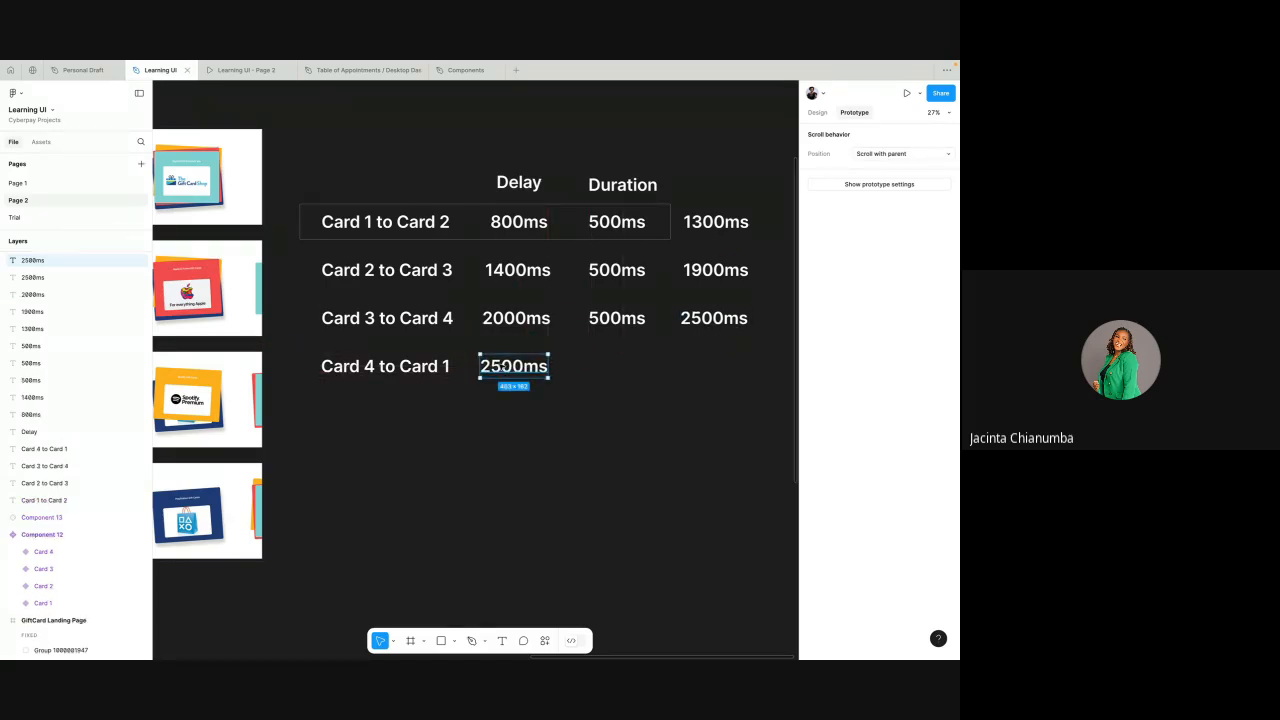
{"action": "double_click", "coordinate": [503, 366]}
{"action": "left_click", "coordinate": [503, 366]}
{"action": "key", "text": "BackSpace"}
{"action": "type", "text": "6"}
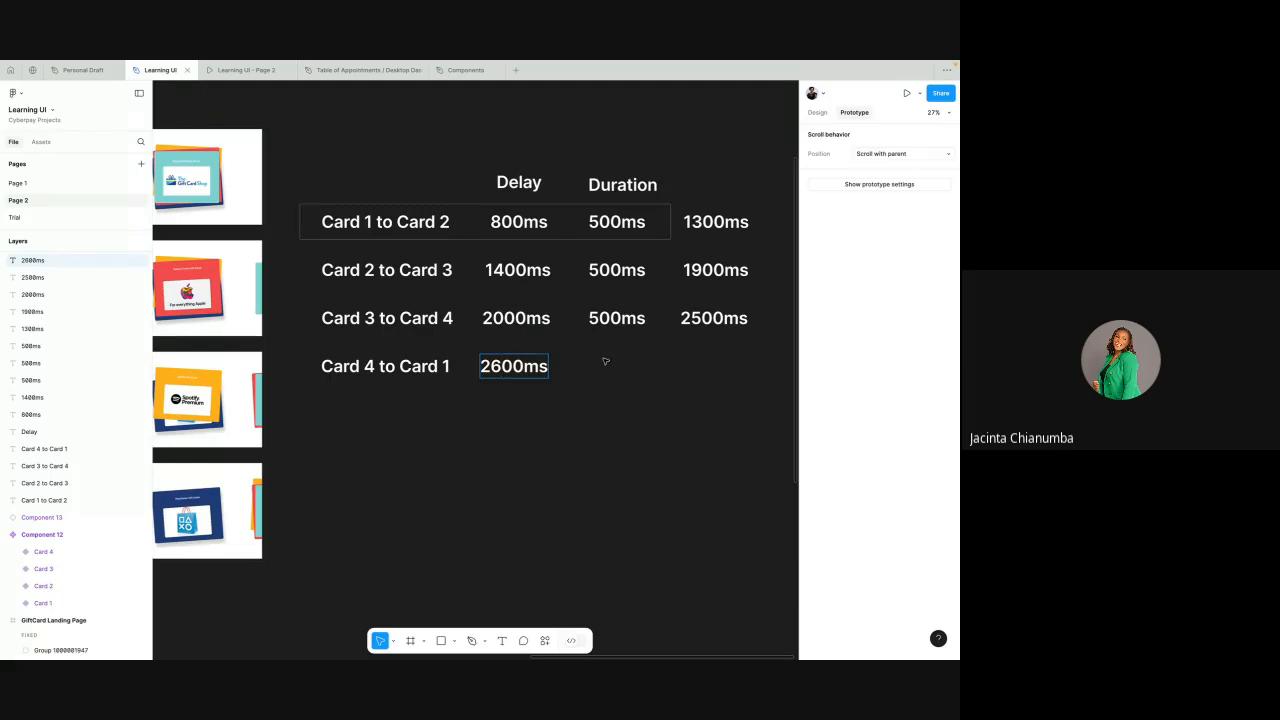
{"action": "key", "text": "Escape"}
- Connect the Card 4 variant to Card 1 with a prototype interaction triggered After delay
{"action": "scroll", "coordinate": [605, 361], "scroll_direction": "left", "scroll_amount": 5}
{"action": "left_click", "coordinate": [453, 481]}
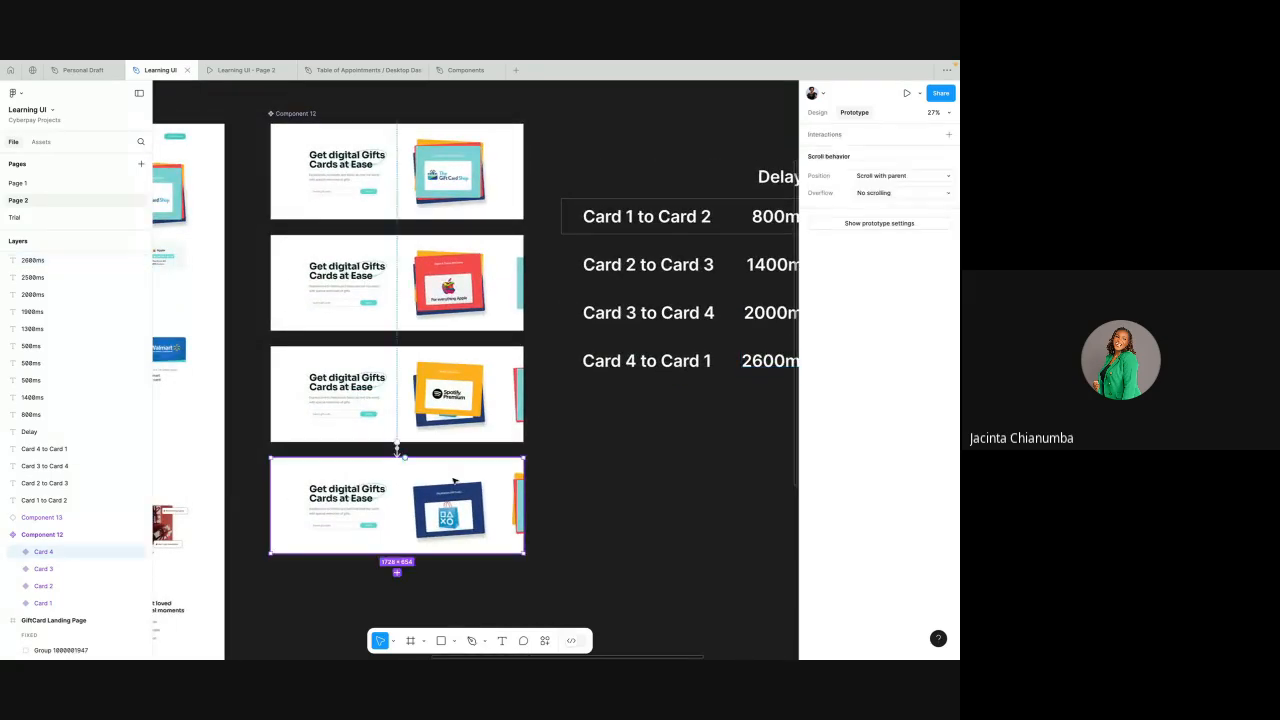
{"action": "scroll", "coordinate": [400, 420], "scroll_direction": "up", "scroll_amount": 5}
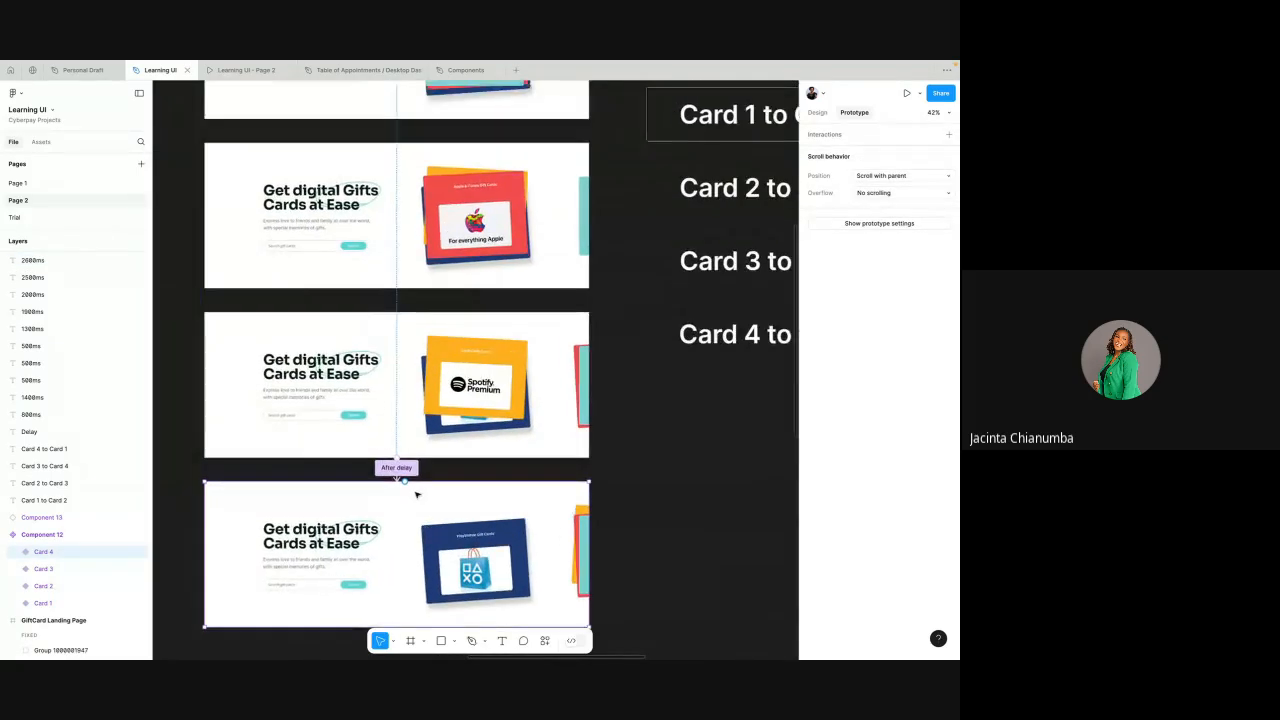
{"action": "scroll", "coordinate": [416, 494], "scroll_direction": "down", "scroll_amount": 1}
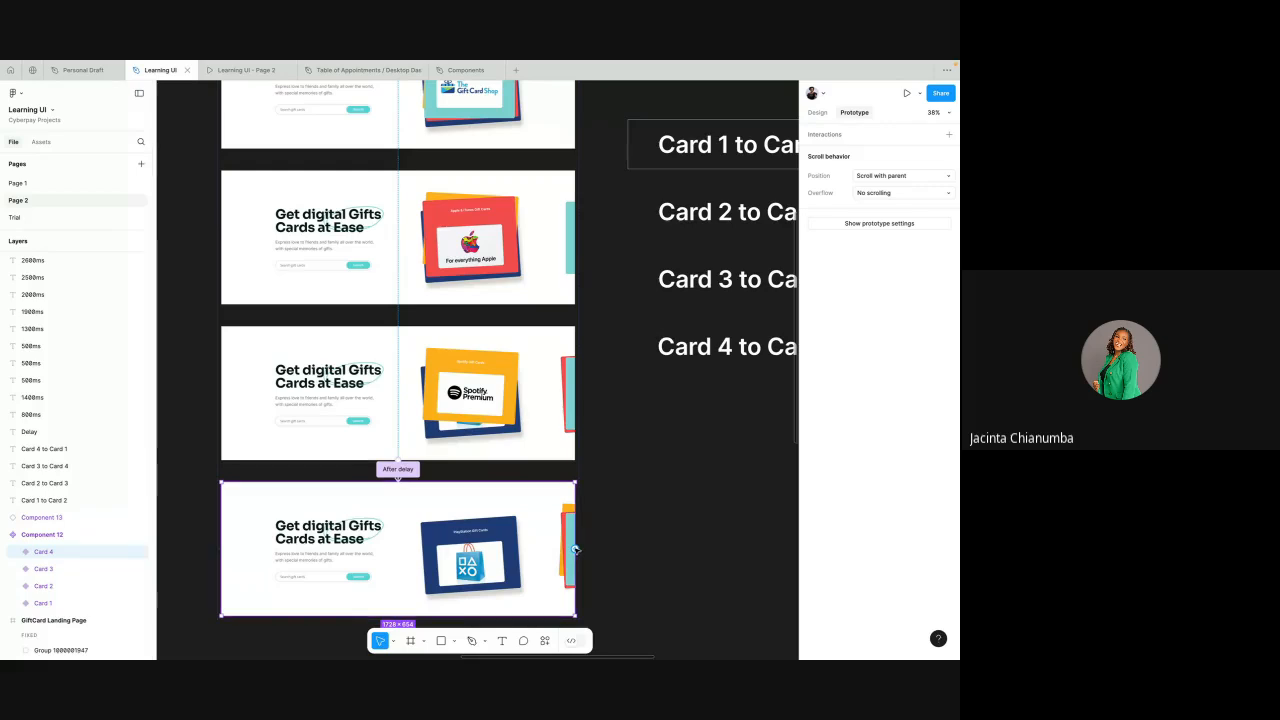
{"action": "left_click_drag", "start_coordinate": [576, 549], "coordinate": [532, 109]}
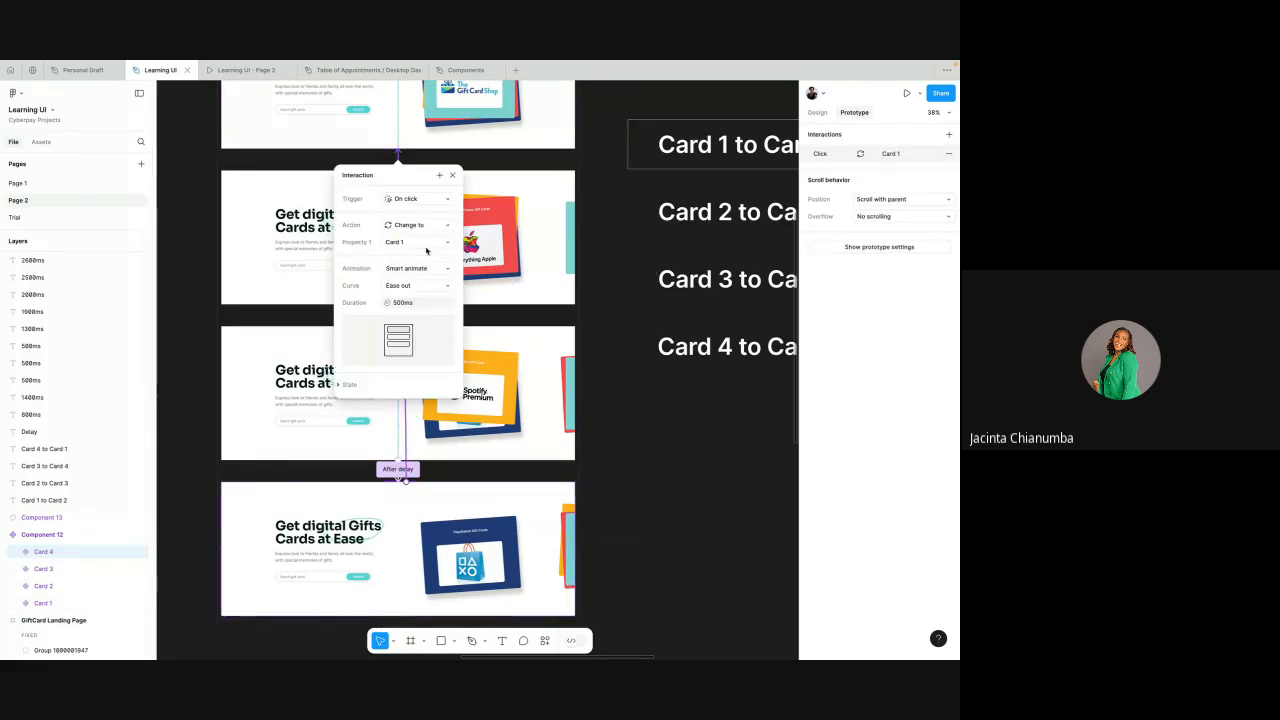
{"action": "left_click", "coordinate": [412, 198]}
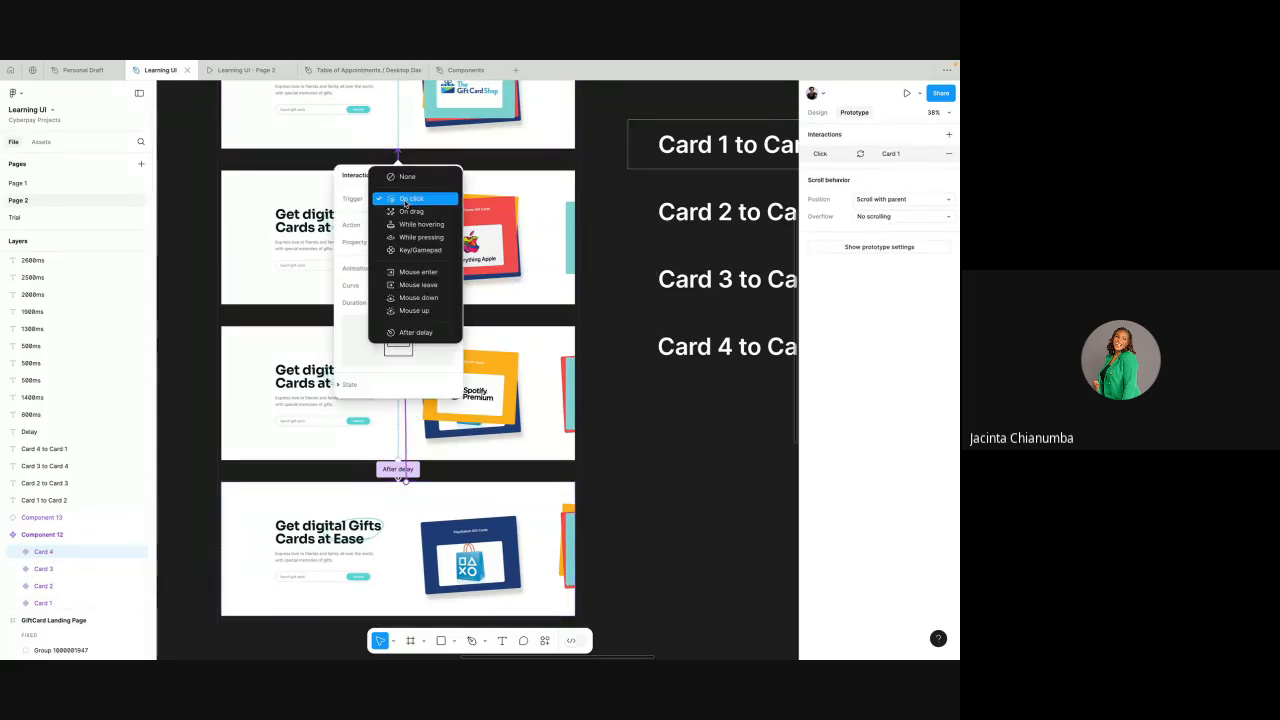
{"action": "left_click", "coordinate": [410, 333]}
- Set the Card 4 to Card 1 interaction's delay to 2600ms, keep Smart animate as its animation, and close its settings
{"action": "left_click", "coordinate": [397, 216]}
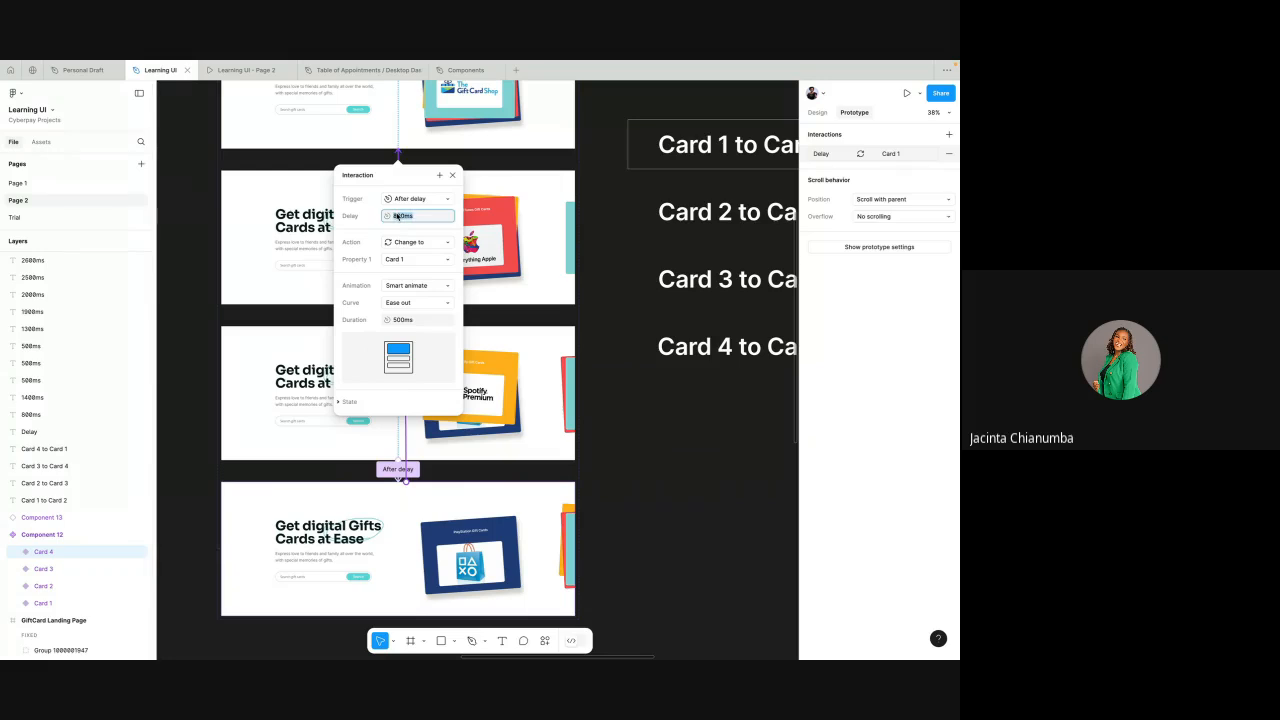
{"action": "left_click", "coordinate": [393, 216]}
{"action": "key", "text": "BackSpace"}
{"action": "type", "text": "26"}
{"action": "left_click", "coordinate": [406, 260]}
{"action": "left_click", "coordinate": [407, 260]}
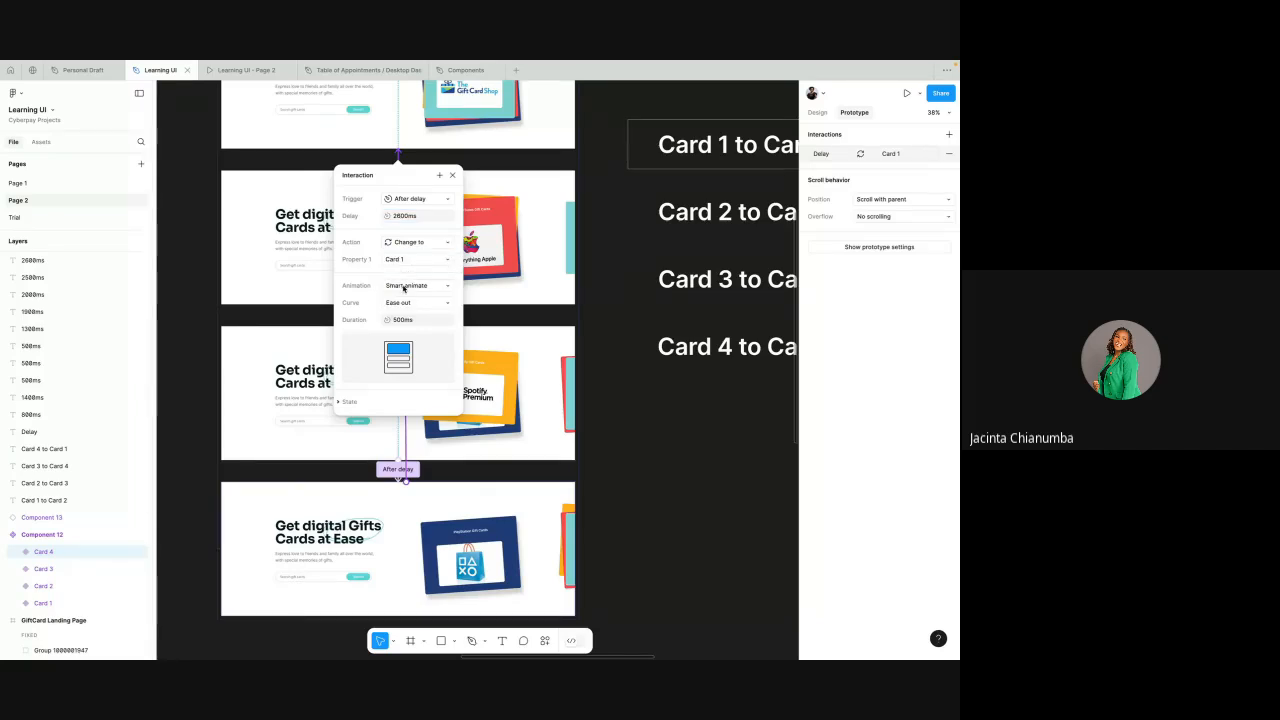
{"action": "left_click", "coordinate": [410, 288]}
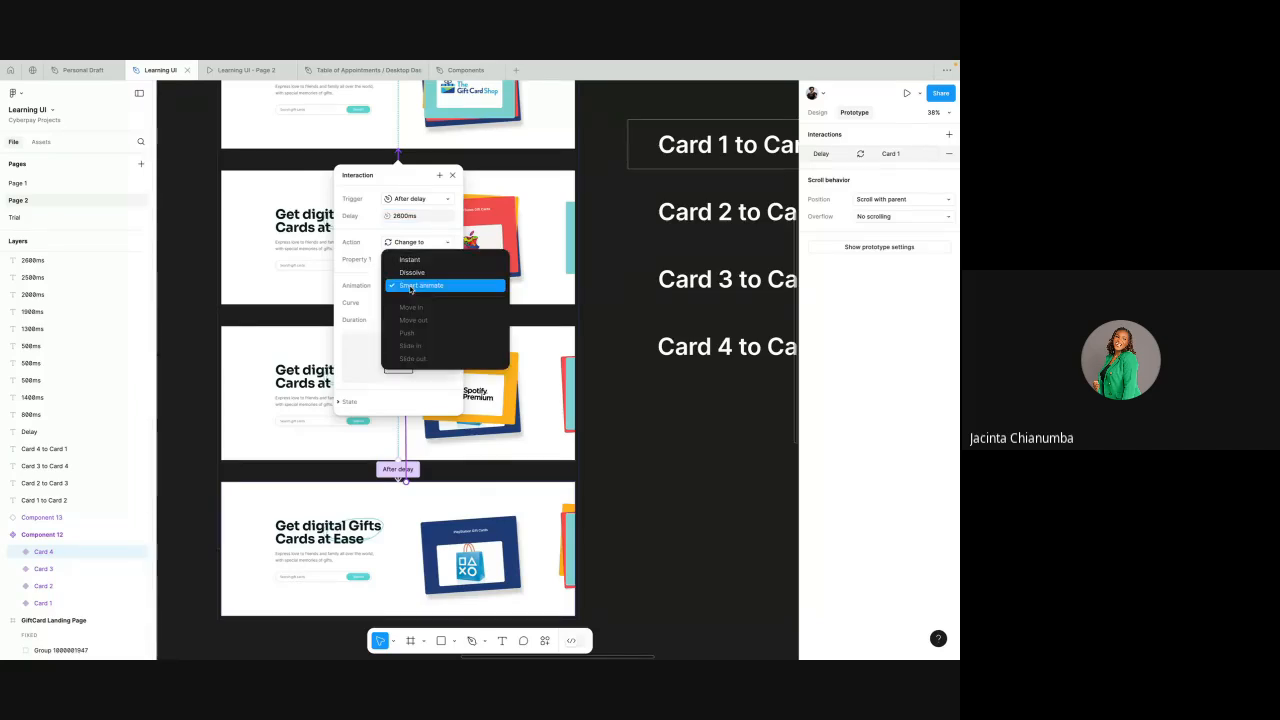
{"action": "left_click", "coordinate": [410, 288]}
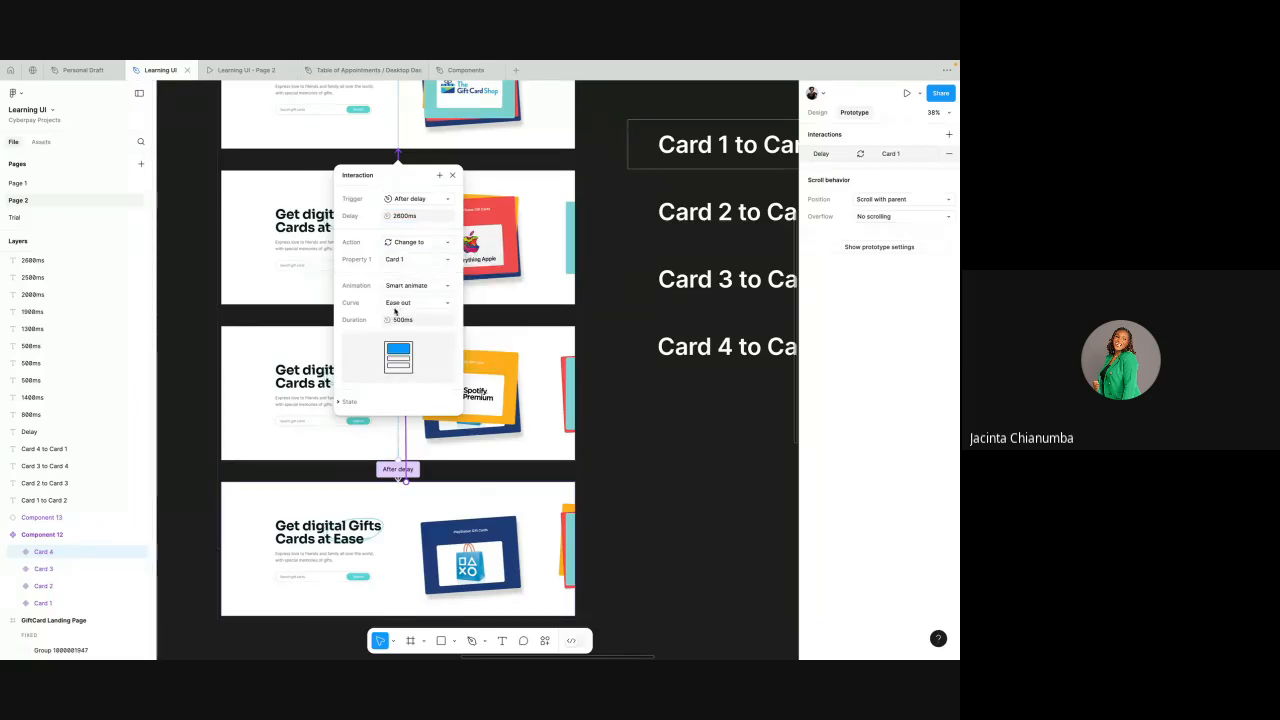
{"action": "left_click", "coordinate": [453, 175]}
- Close the open prototype preview, select the GiftCard Landing Page frame, and preview its hero card animation again
{"action": "left_click", "coordinate": [238, 69]}
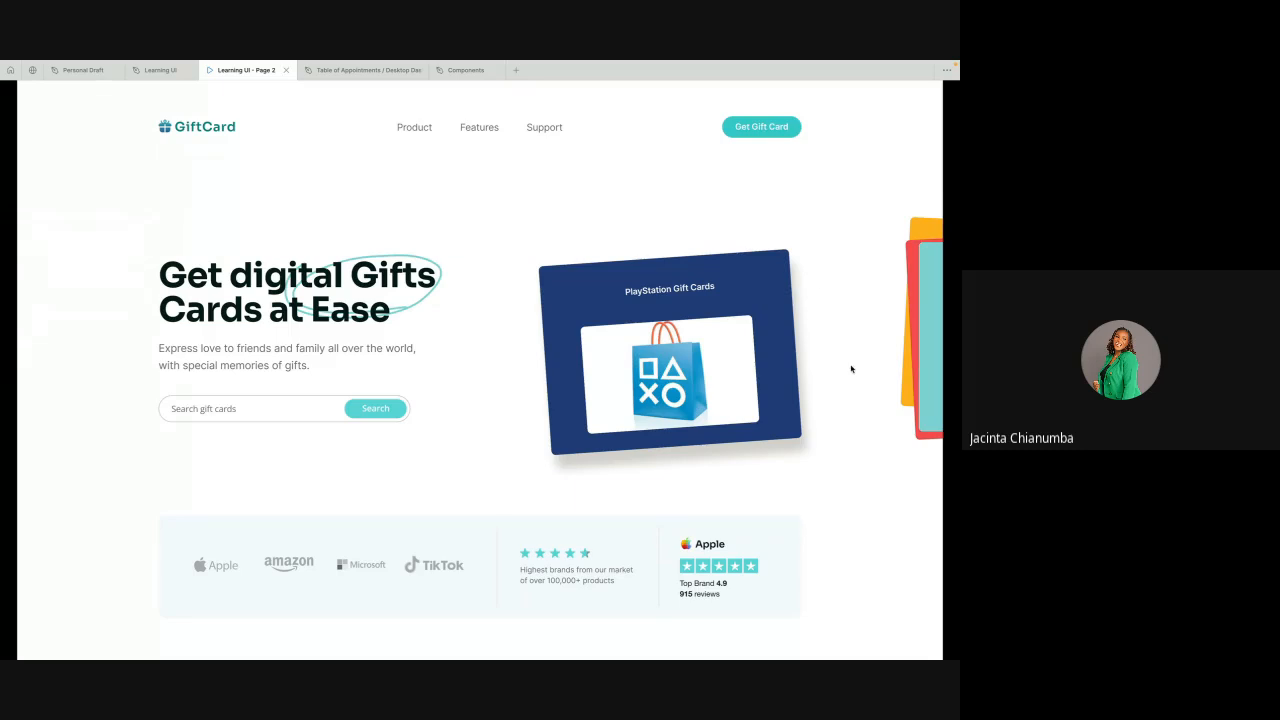
{"action": "left_click", "coordinate": [286, 70]}
{"action": "scroll", "coordinate": [263, 217], "scroll_direction": "down", "scroll_amount": 3}
{"action": "scroll", "coordinate": [263, 217], "scroll_direction": "up", "scroll_amount": 3}
{"action": "scroll", "coordinate": [263, 217], "scroll_direction": "left", "scroll_amount": 3}
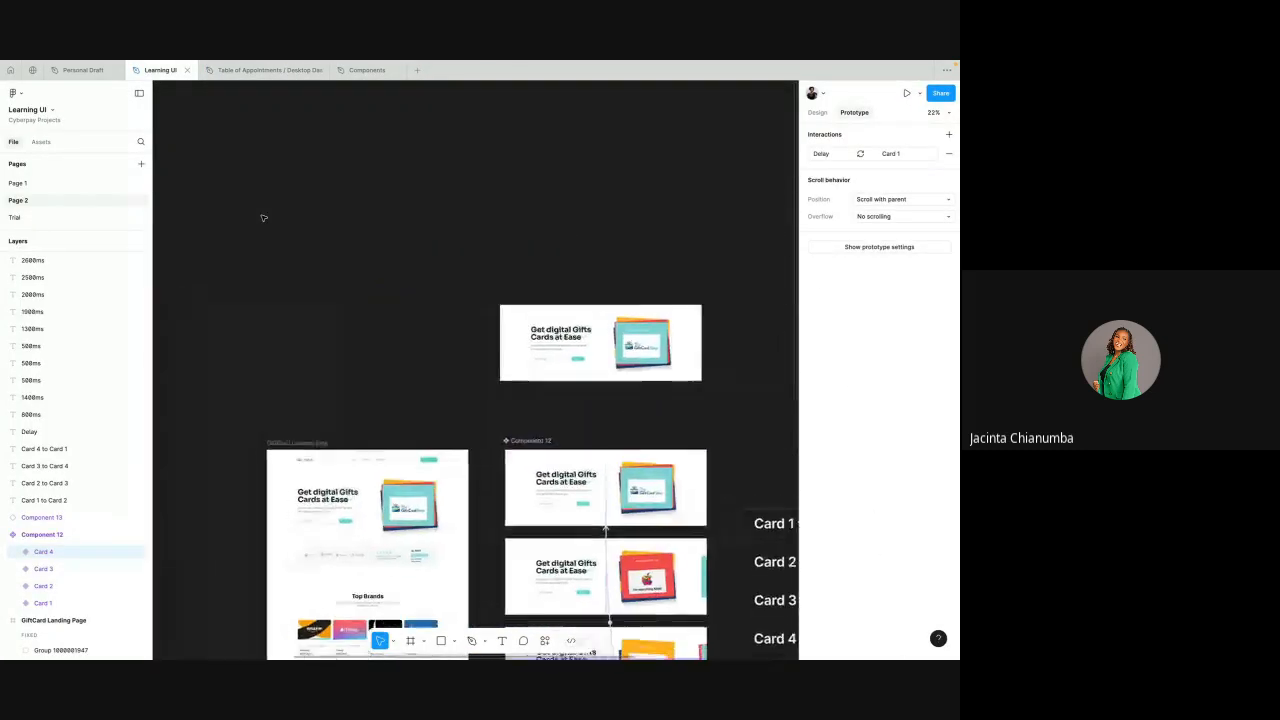
{"action": "scroll", "coordinate": [263, 217], "scroll_direction": "down", "scroll_amount": 1}
{"action": "left_click", "coordinate": [384, 367]}
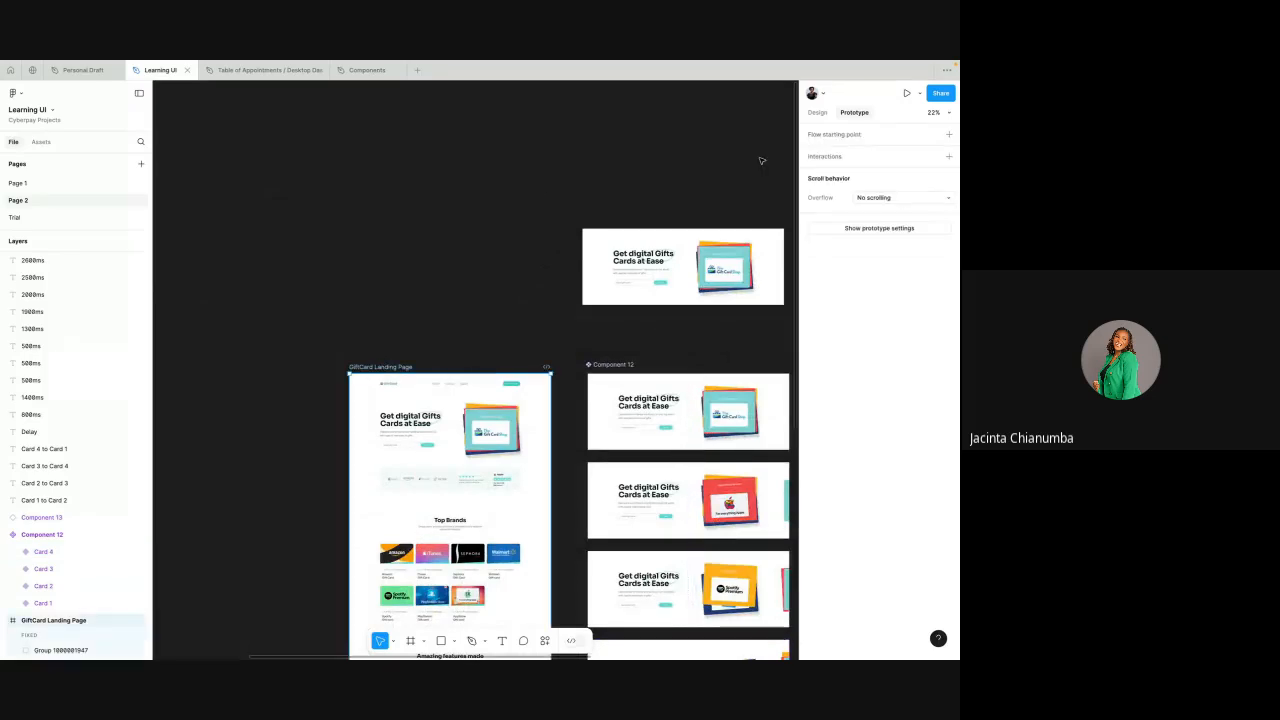
{"action": "left_click", "coordinate": [906, 93]}
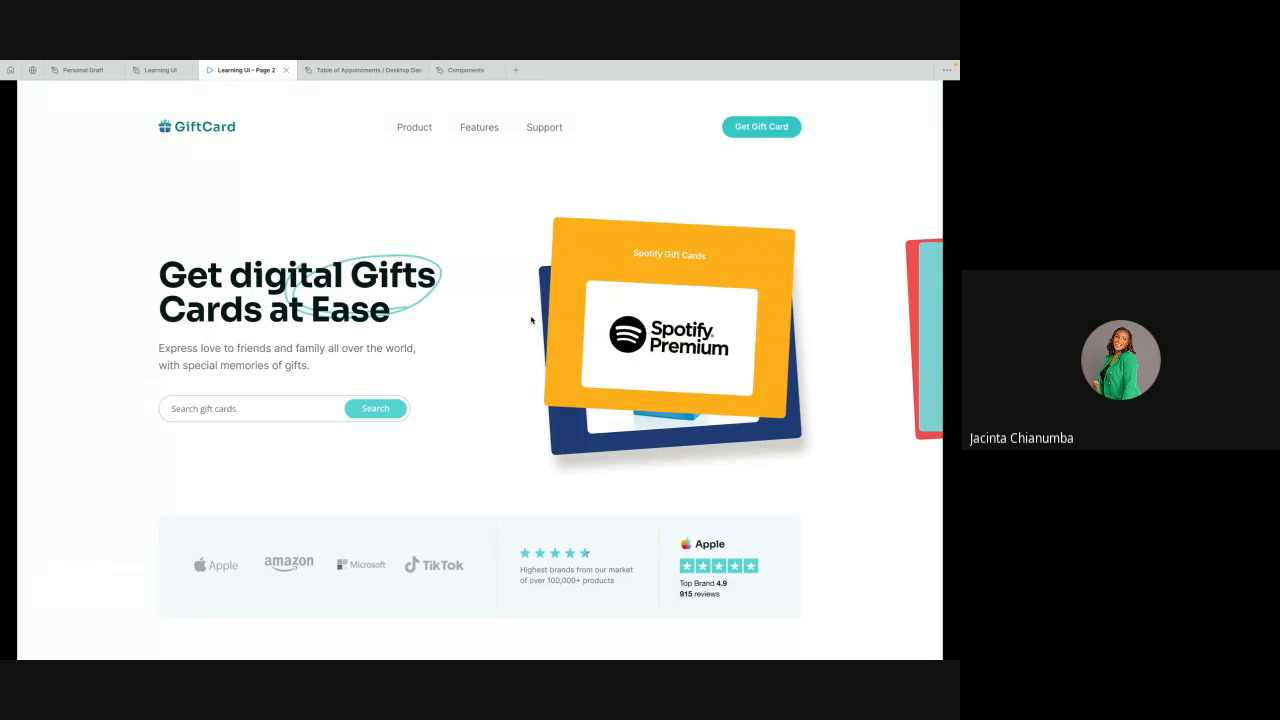
{"action": "mouse_move", "coordinate": [577, 64]}
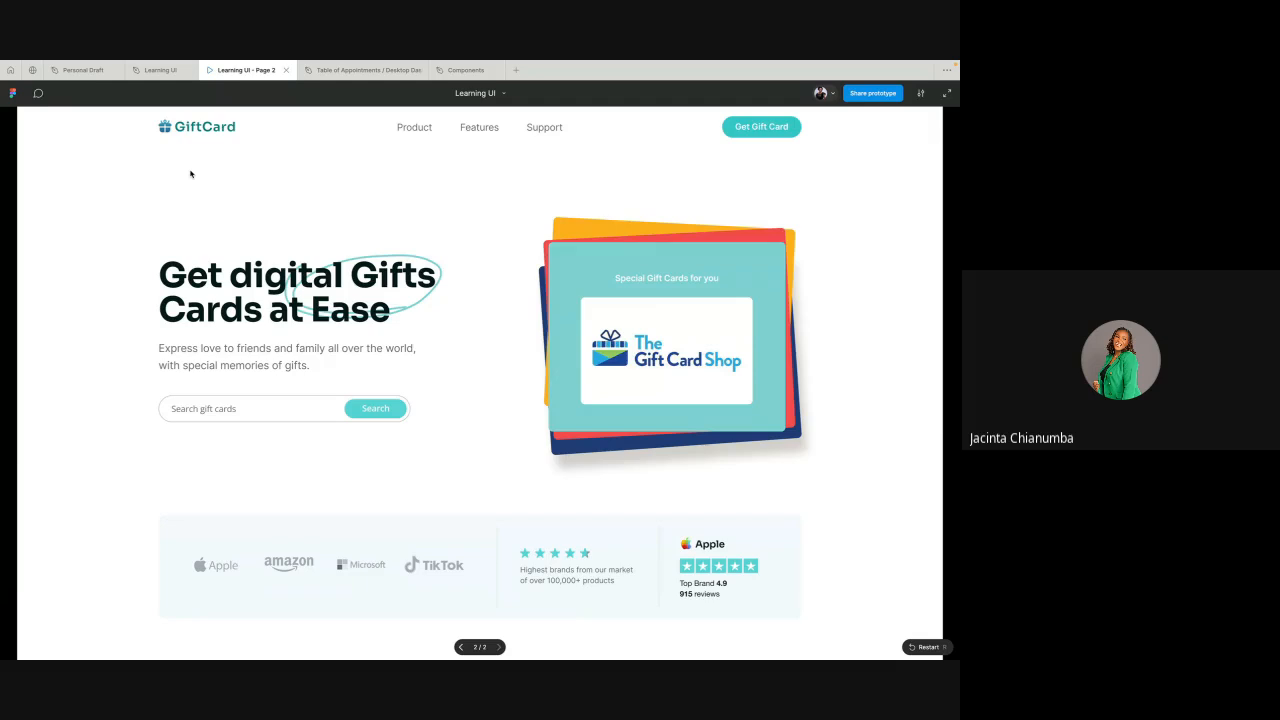
- Return to the design file and change the animation duration of the Card 1 to Card 2 interaction
{"action": "left_click", "coordinate": [158, 70]}
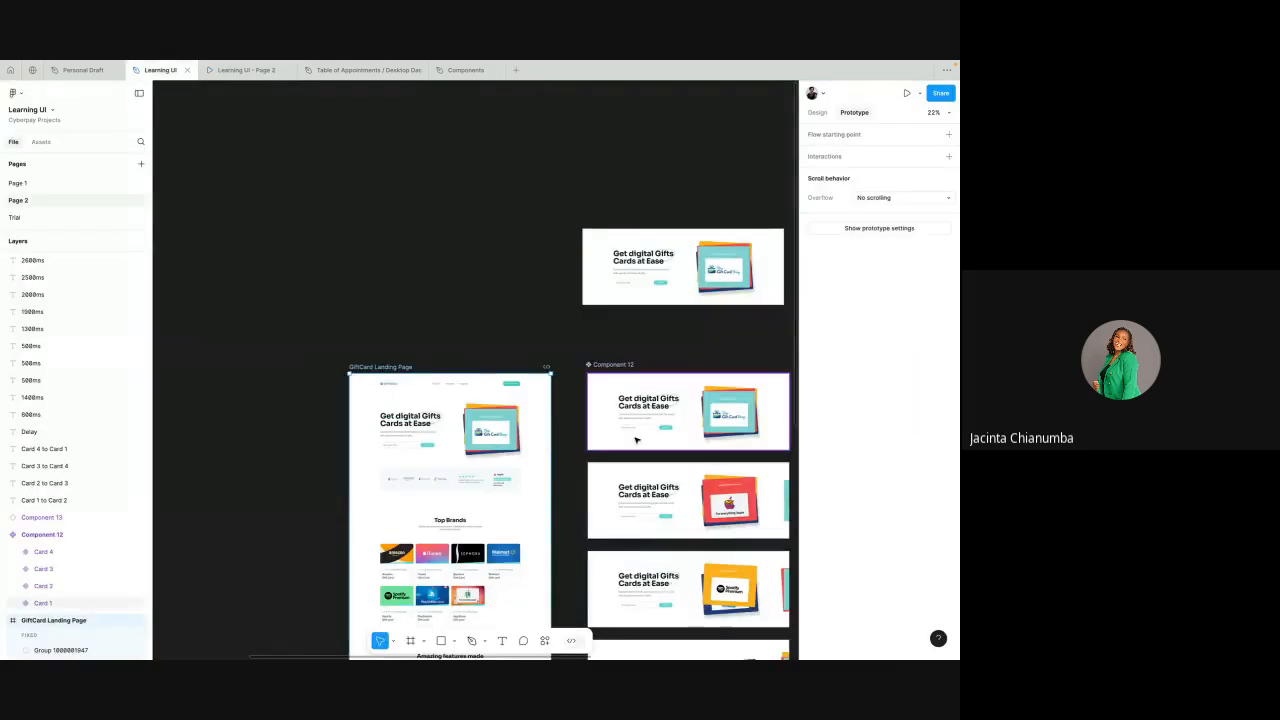
{"action": "scroll", "coordinate": [643, 350], "scroll_direction": "up", "scroll_amount": 5}
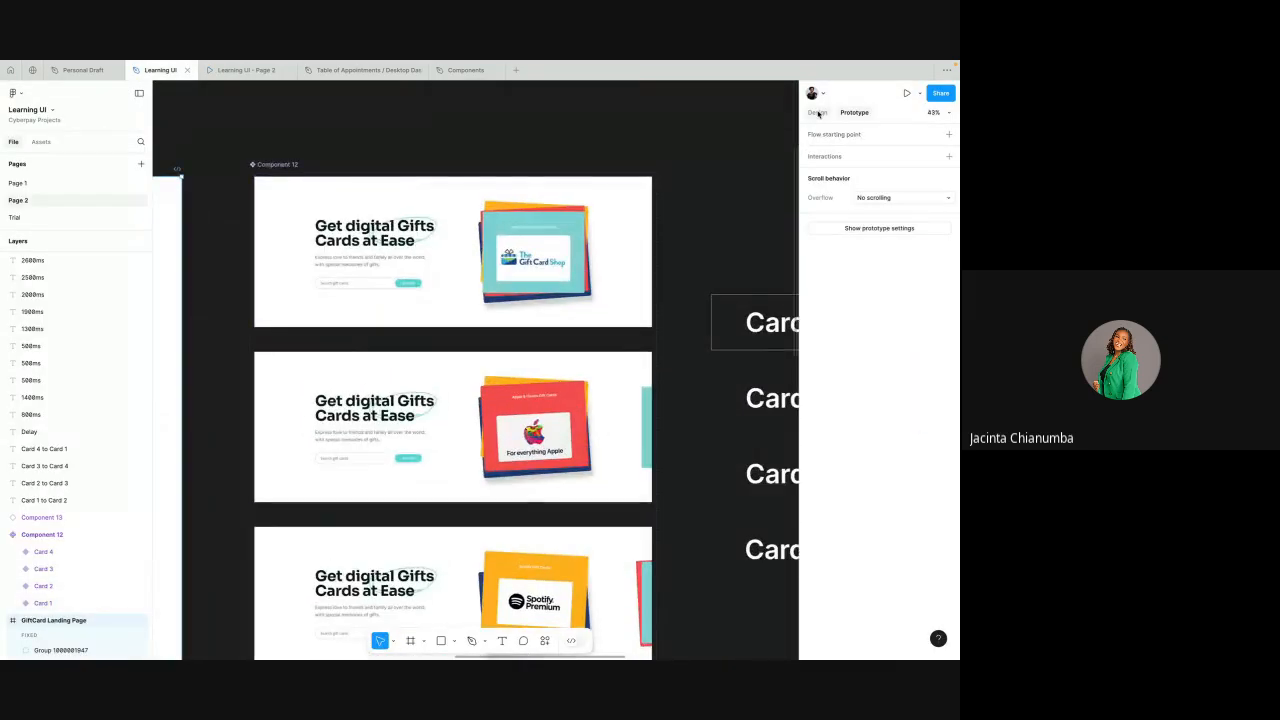
{"action": "left_click", "coordinate": [818, 113]}
{"action": "left_click", "coordinate": [506, 339]}
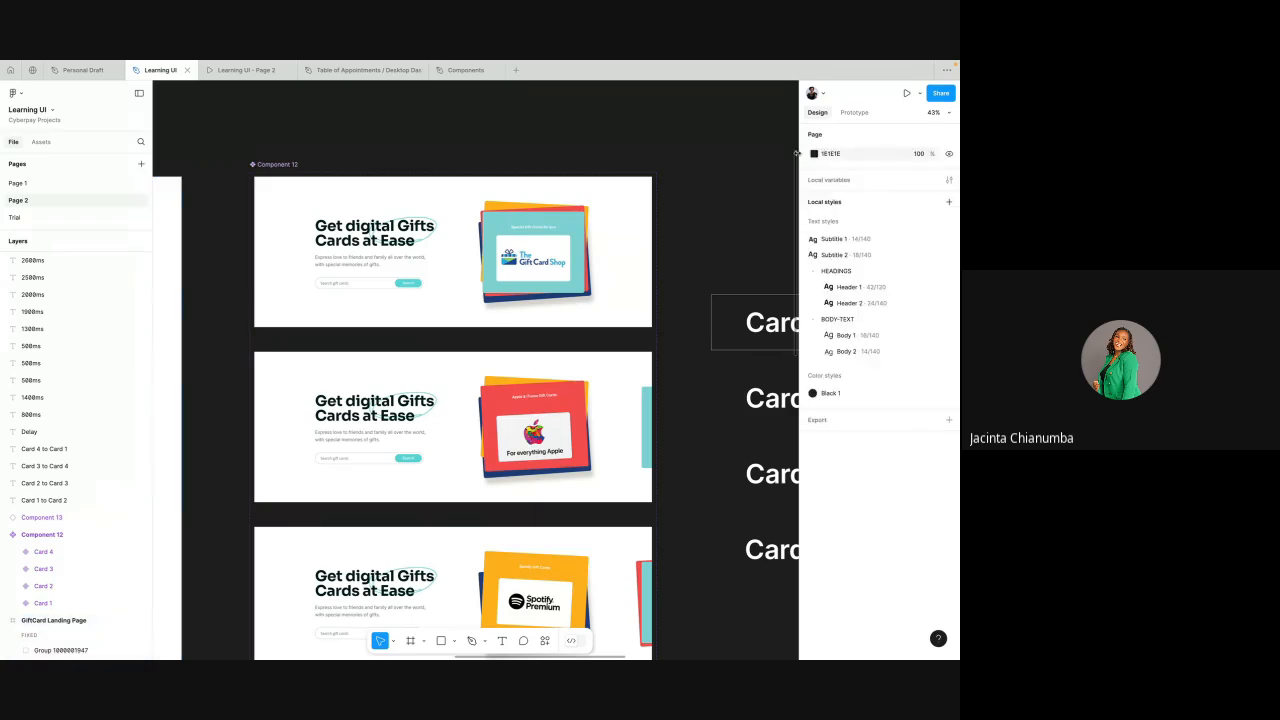
{"action": "left_click", "coordinate": [853, 113]}
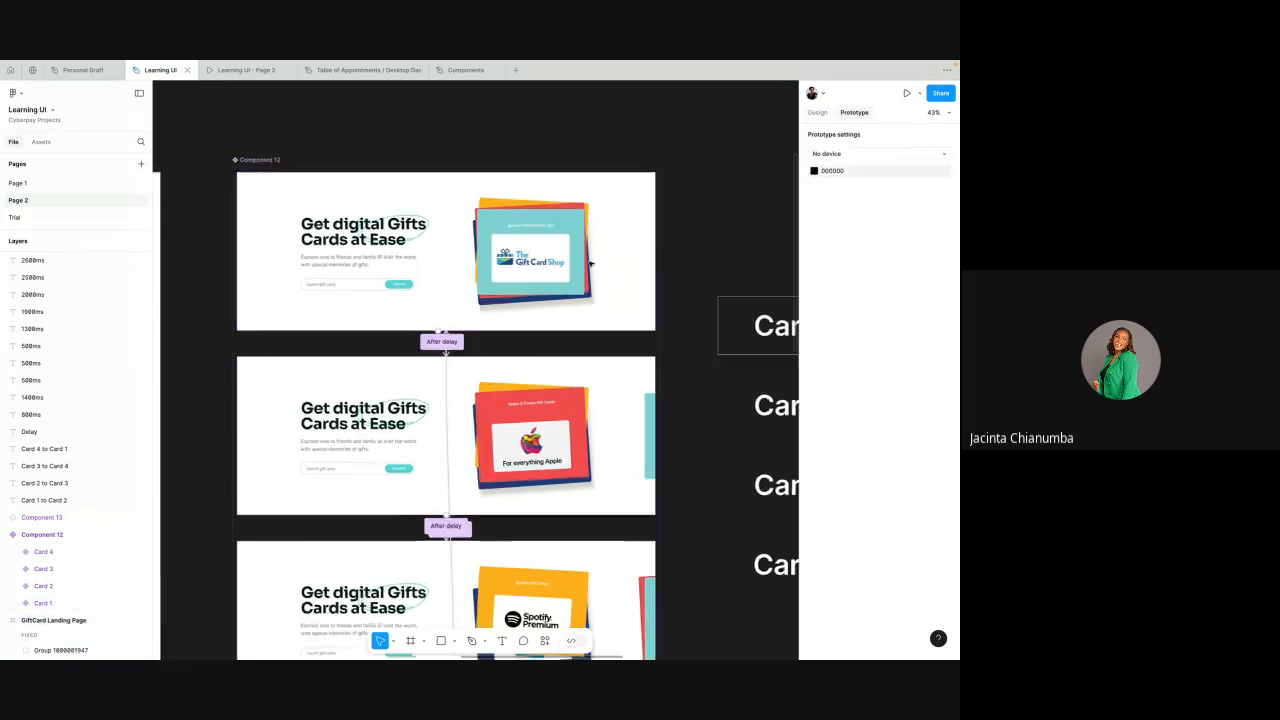
{"action": "scroll", "coordinate": [470, 340], "scroll_direction": "up", "scroll_amount": 5}
{"action": "scroll", "coordinate": [450, 344], "scroll_direction": "up", "scroll_amount": 8}
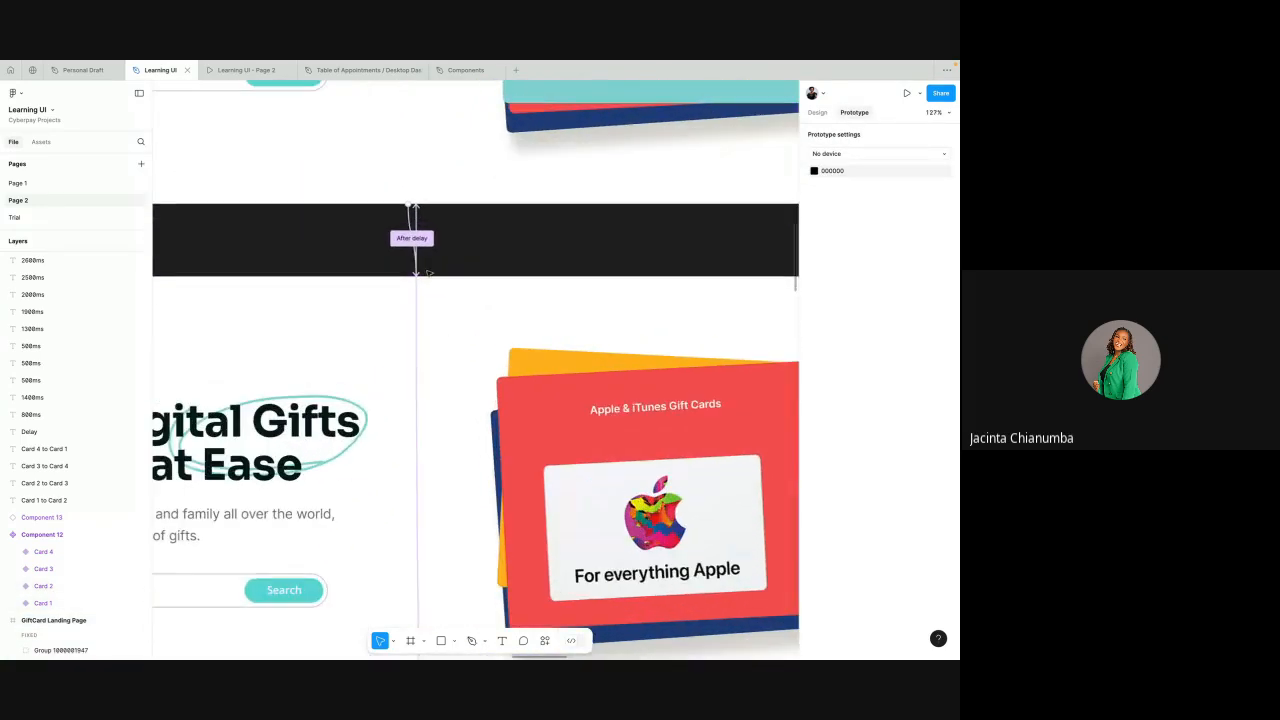
{"action": "scroll", "coordinate": [407, 166], "scroll_direction": "up", "scroll_amount": 2}
{"action": "scroll", "coordinate": [407, 166], "scroll_direction": "left", "scroll_amount": 1}
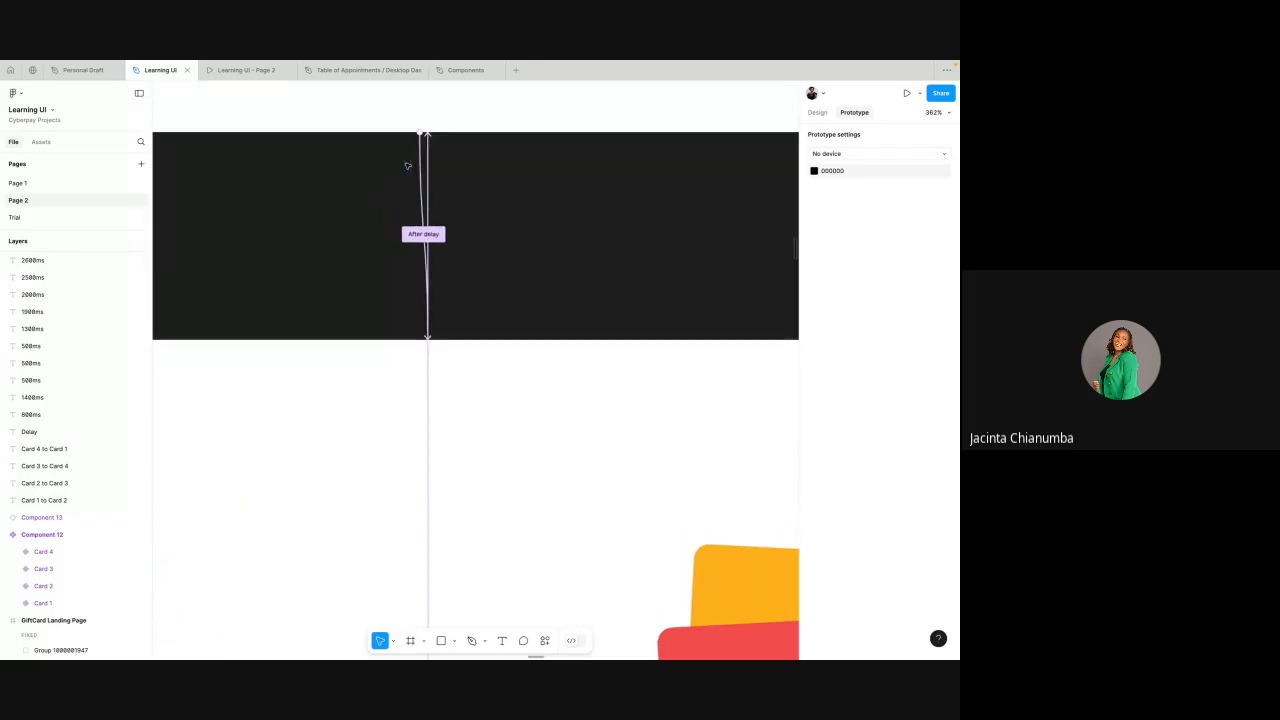
{"action": "left_click", "coordinate": [422, 174]}
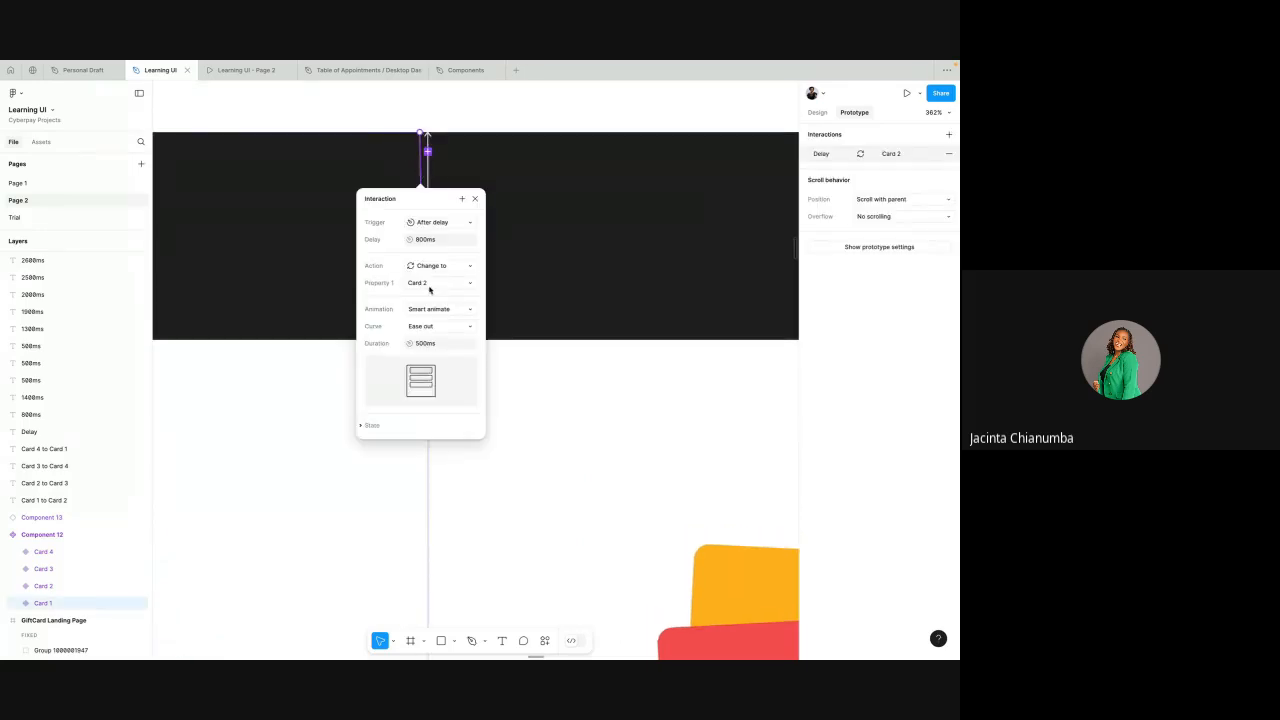
{"action": "left_click", "coordinate": [426, 344]}
{"action": "key", "text": "BackSpace"}
{"action": "key", "text": "BackSpace"}
{"action": "key", "text": "Escape"}
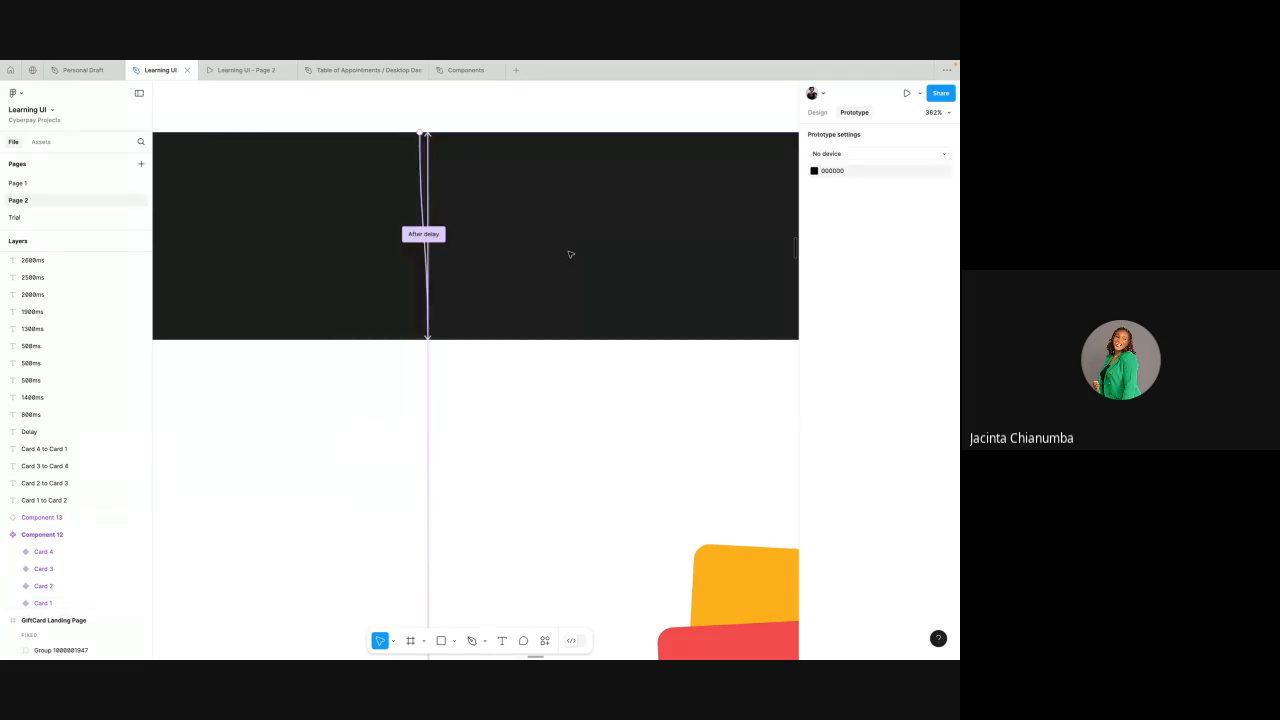
- Set the Card 2 to Card 3 interaction's delay to 1700ms and its animation duration to 800ms
{"action": "scroll", "coordinate": [570, 254], "scroll_direction": "down", "scroll_amount": 5}
{"action": "scroll", "coordinate": [570, 254], "scroll_direction": "down", "scroll_amount": 5}
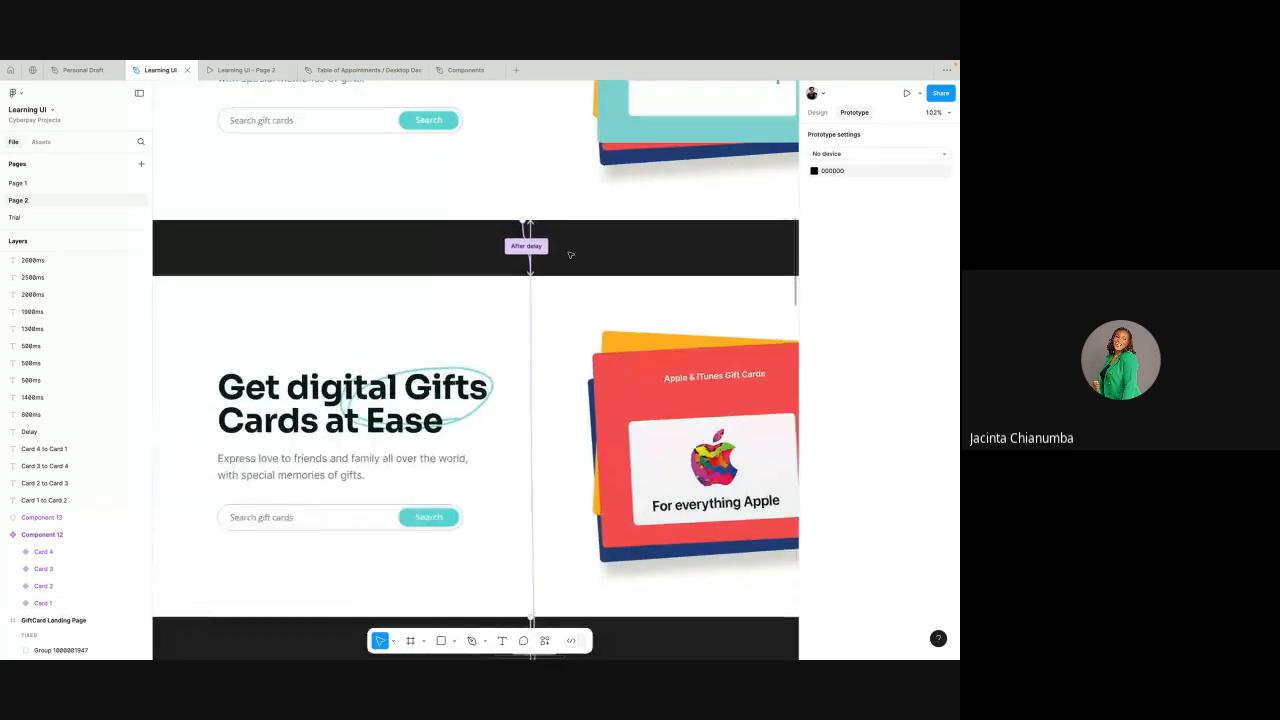
{"action": "scroll", "coordinate": [570, 254], "scroll_direction": "down", "scroll_amount": 3}
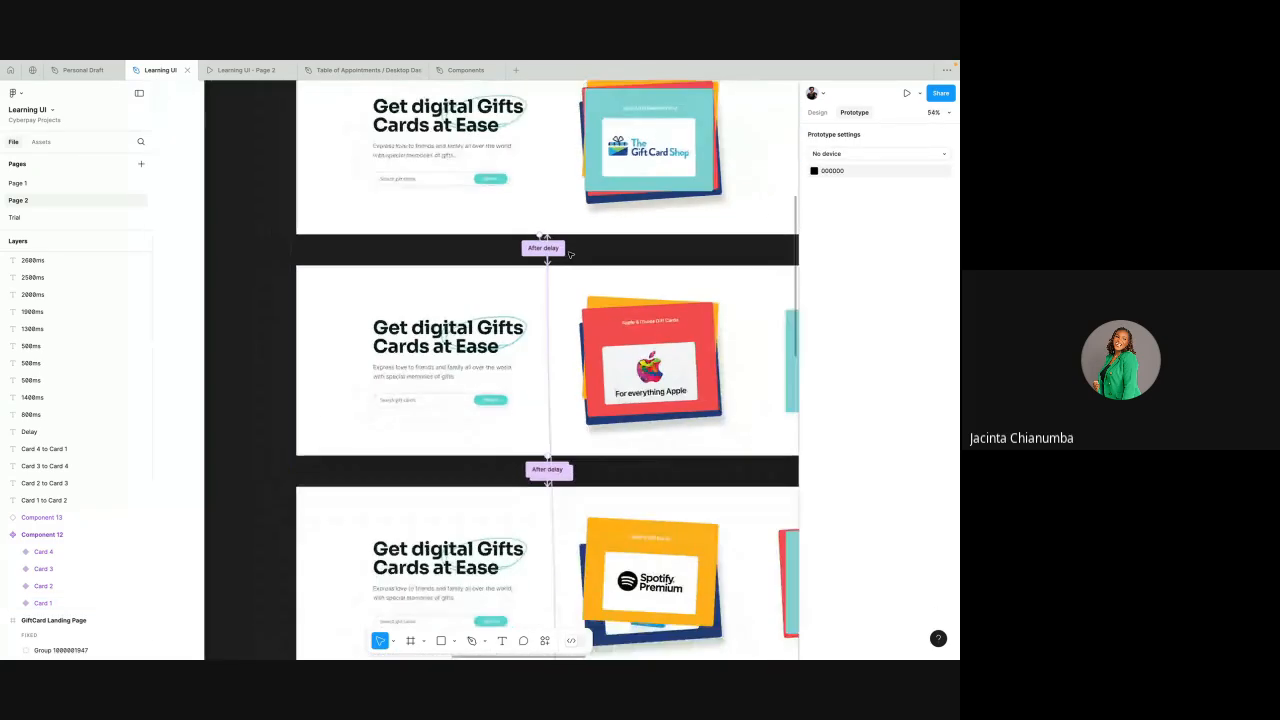
{"action": "scroll", "coordinate": [570, 254], "scroll_direction": "right", "scroll_amount": 3}
{"action": "scroll", "coordinate": [570, 254], "scroll_direction": "up", "scroll_amount": 2}
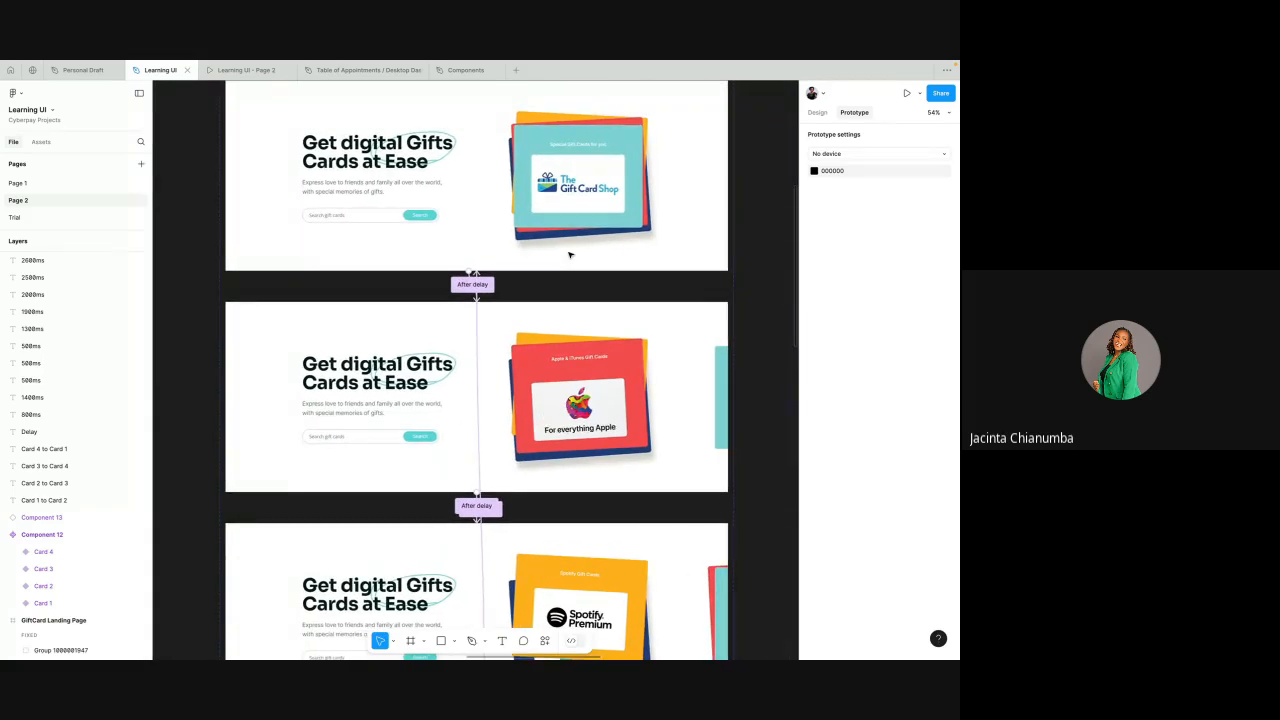
{"action": "left_click", "coordinate": [532, 376]}
{"action": "scroll", "coordinate": [494, 350], "scroll_direction": "down", "scroll_amount": 3}
{"action": "scroll", "coordinate": [494, 350], "scroll_direction": "up", "scroll_amount": 6}
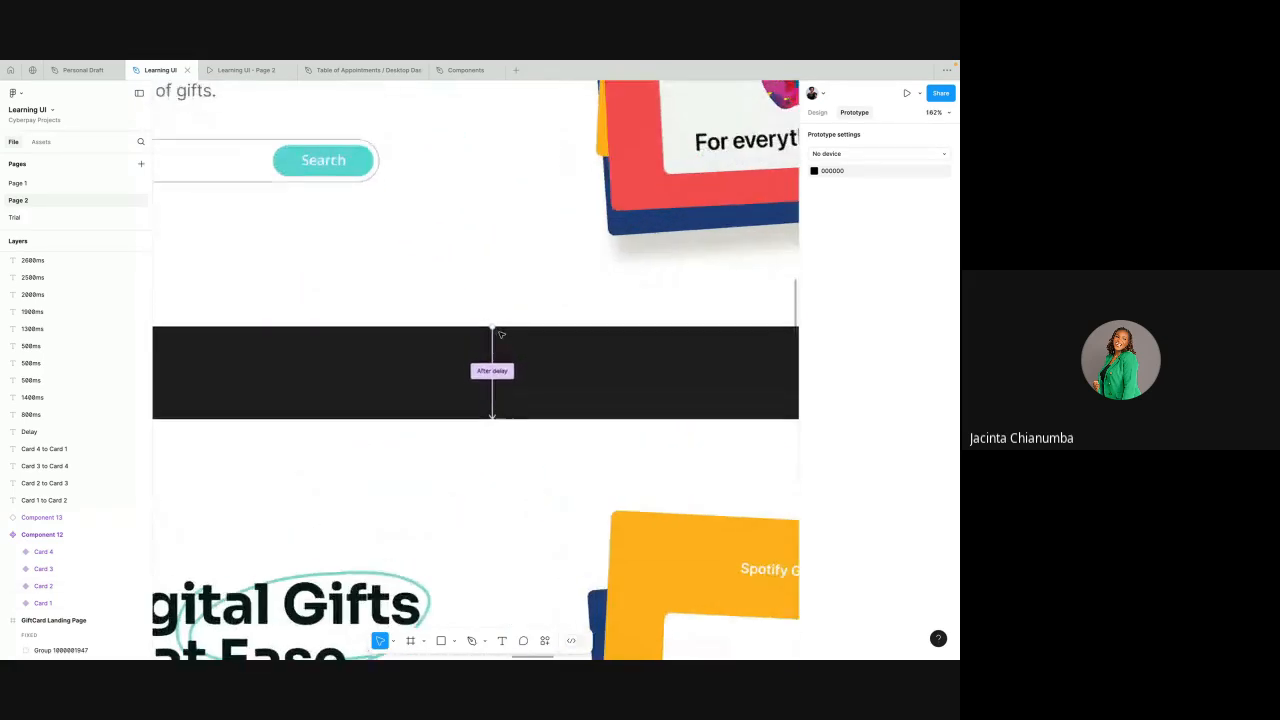
{"action": "left_click", "coordinate": [493, 348]}
{"action": "left_click", "coordinate": [496, 416]}
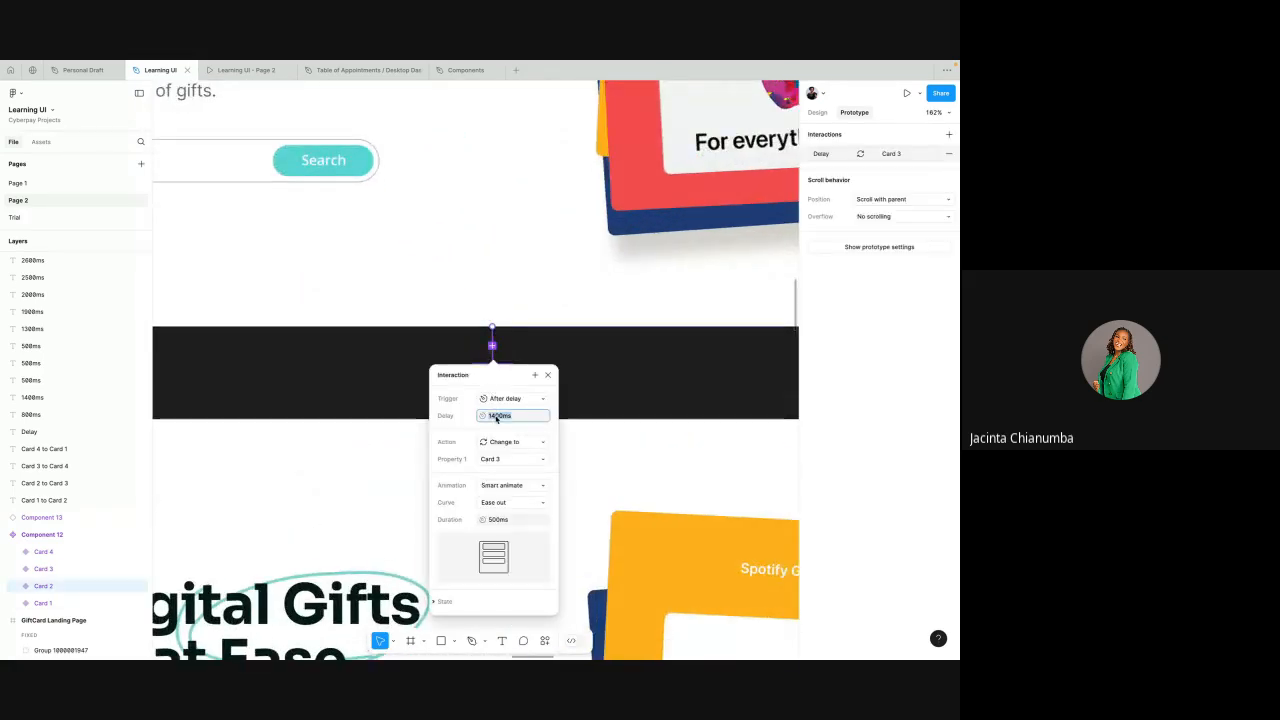
{"action": "key", "text": "Left"}
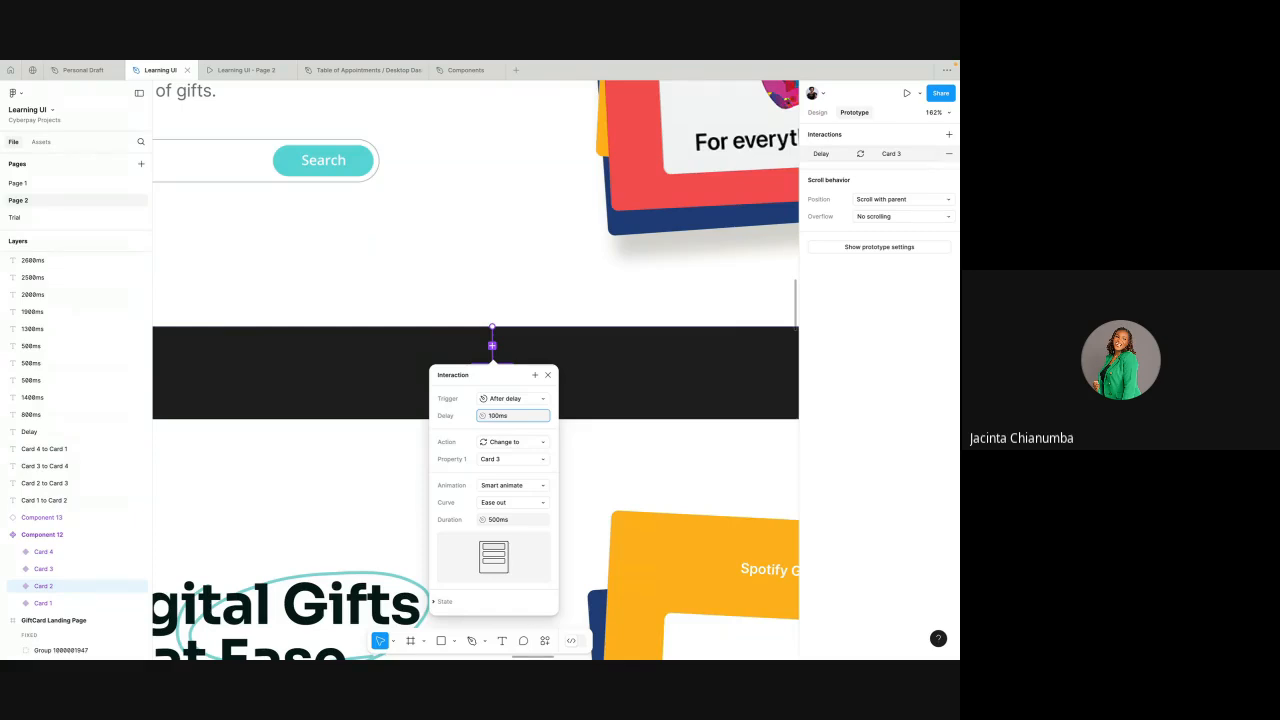
{"action": "left_click", "coordinate": [490, 521]}
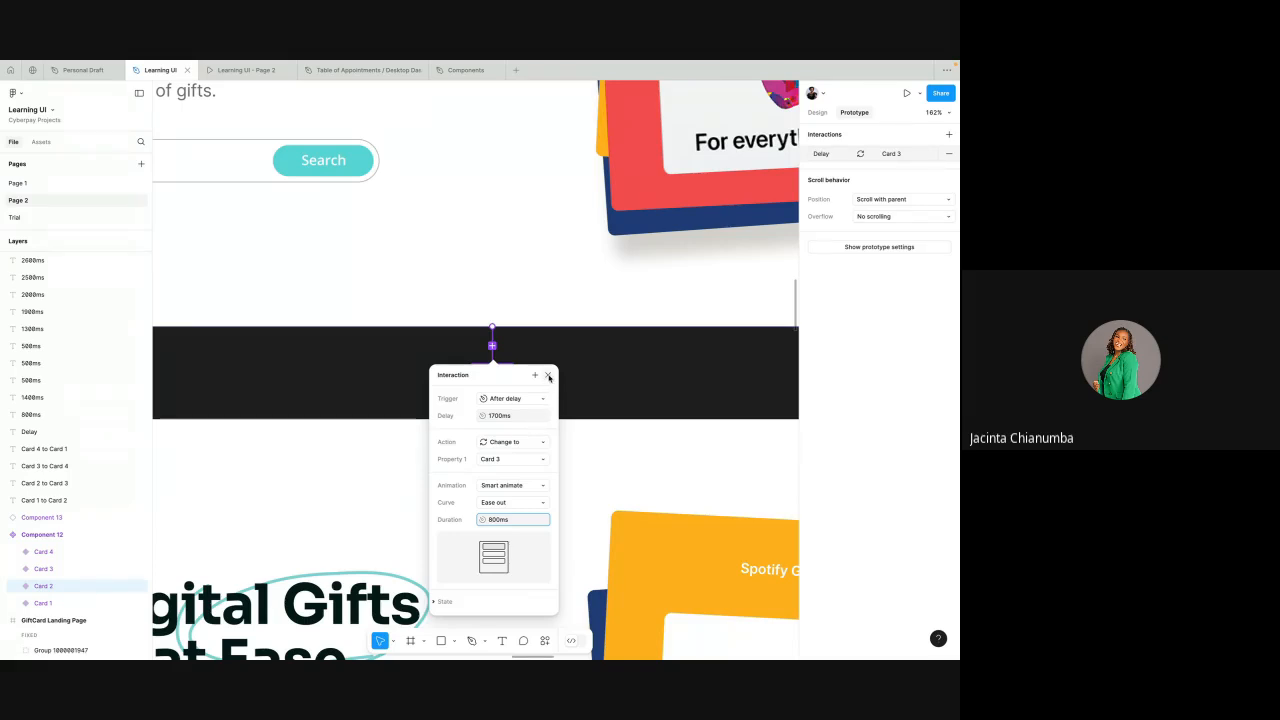
{"action": "left_click", "coordinate": [547, 374]}
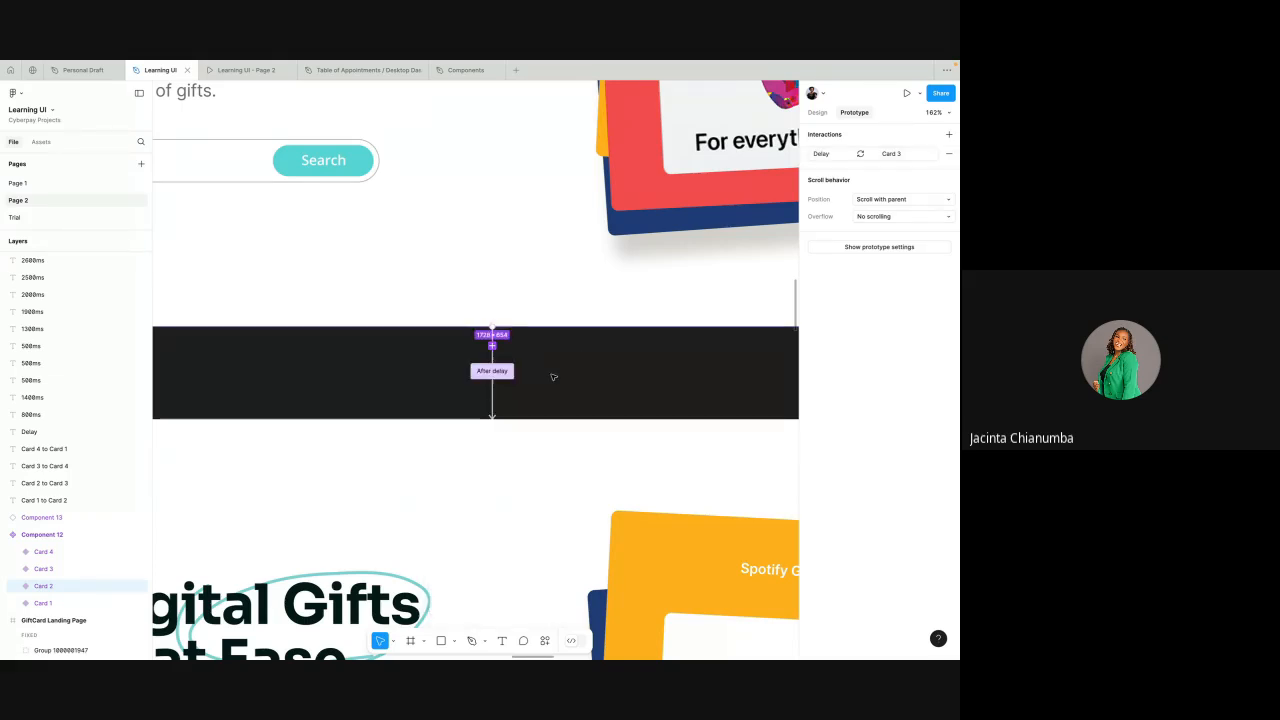
- Change the delay and the animation duration of the Card 3 to Card 4 interaction
{"action": "scroll", "coordinate": [580, 384], "scroll_direction": "down", "scroll_amount": 6}
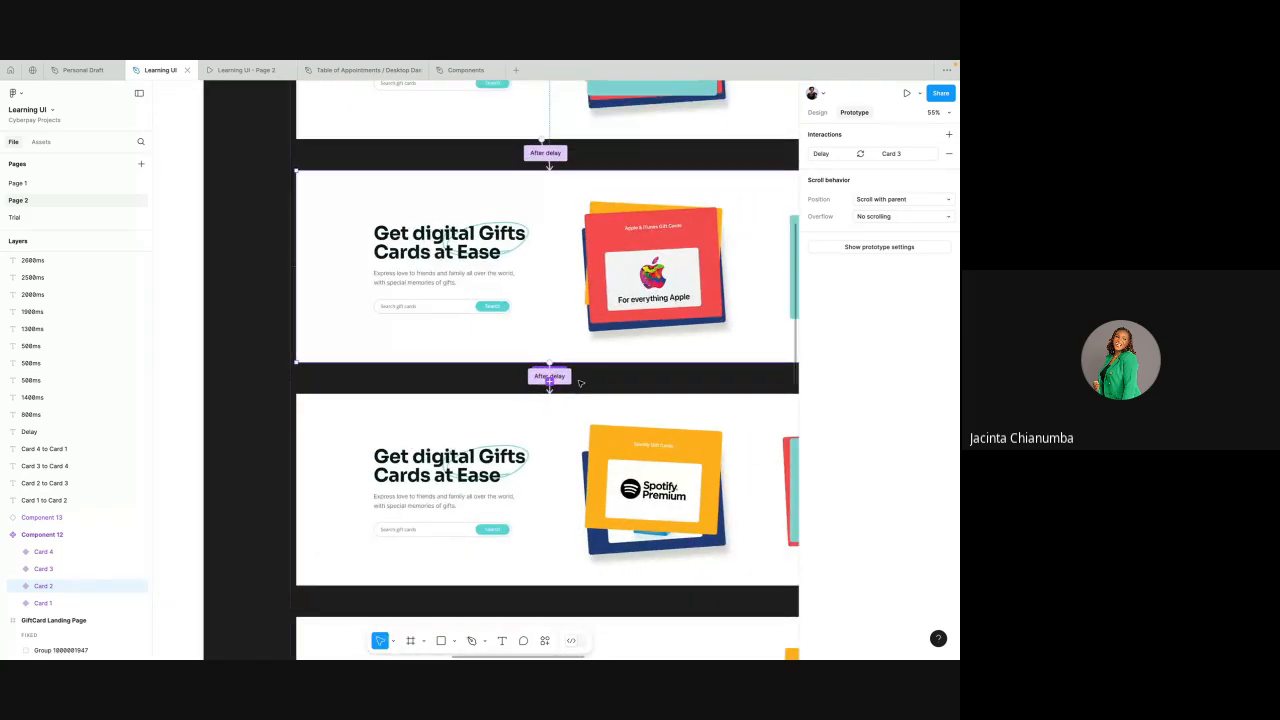
{"action": "scroll", "coordinate": [580, 384], "scroll_direction": "down", "scroll_amount": 2}
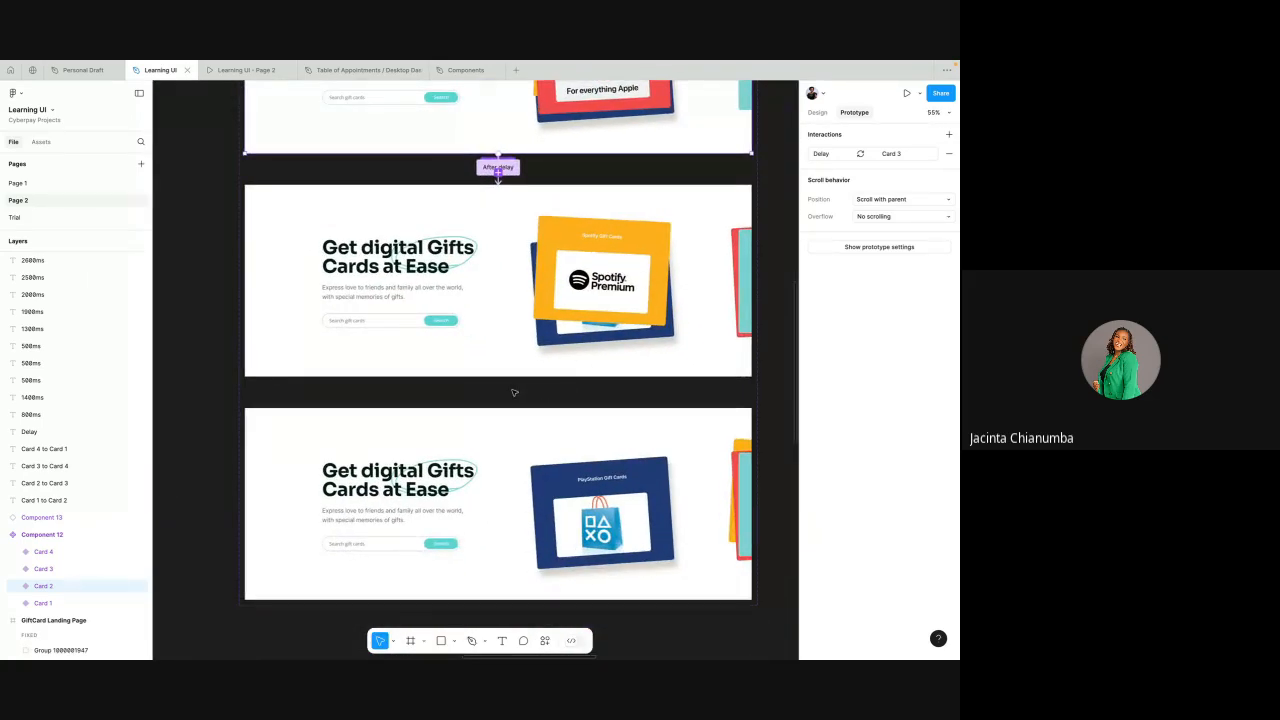
{"action": "scroll", "coordinate": [513, 392], "scroll_direction": "up", "scroll_amount": 3}
{"action": "scroll", "coordinate": [513, 392], "scroll_direction": "up", "scroll_amount": 1}
{"action": "scroll", "coordinate": [517, 391], "scroll_direction": "down", "scroll_amount": 3}
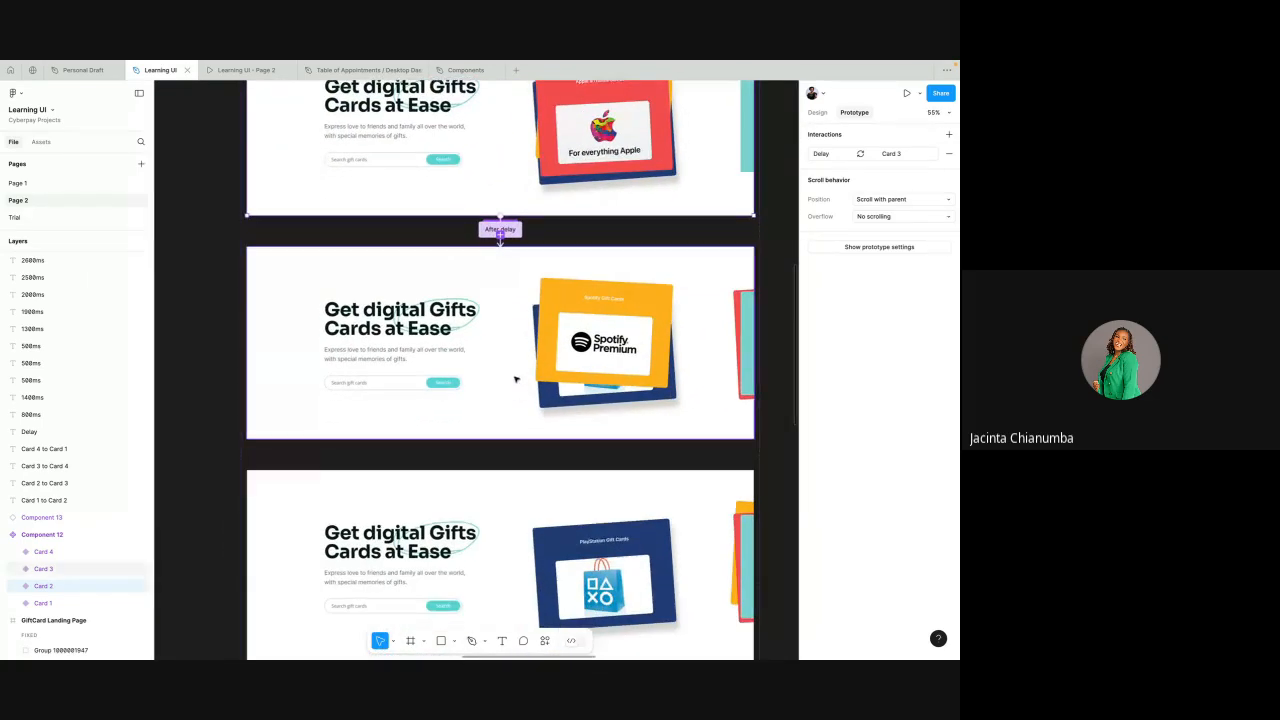
{"action": "left_click", "coordinate": [500, 453]}
{"action": "scroll", "coordinate": [500, 453], "scroll_direction": "up", "scroll_amount": 5}
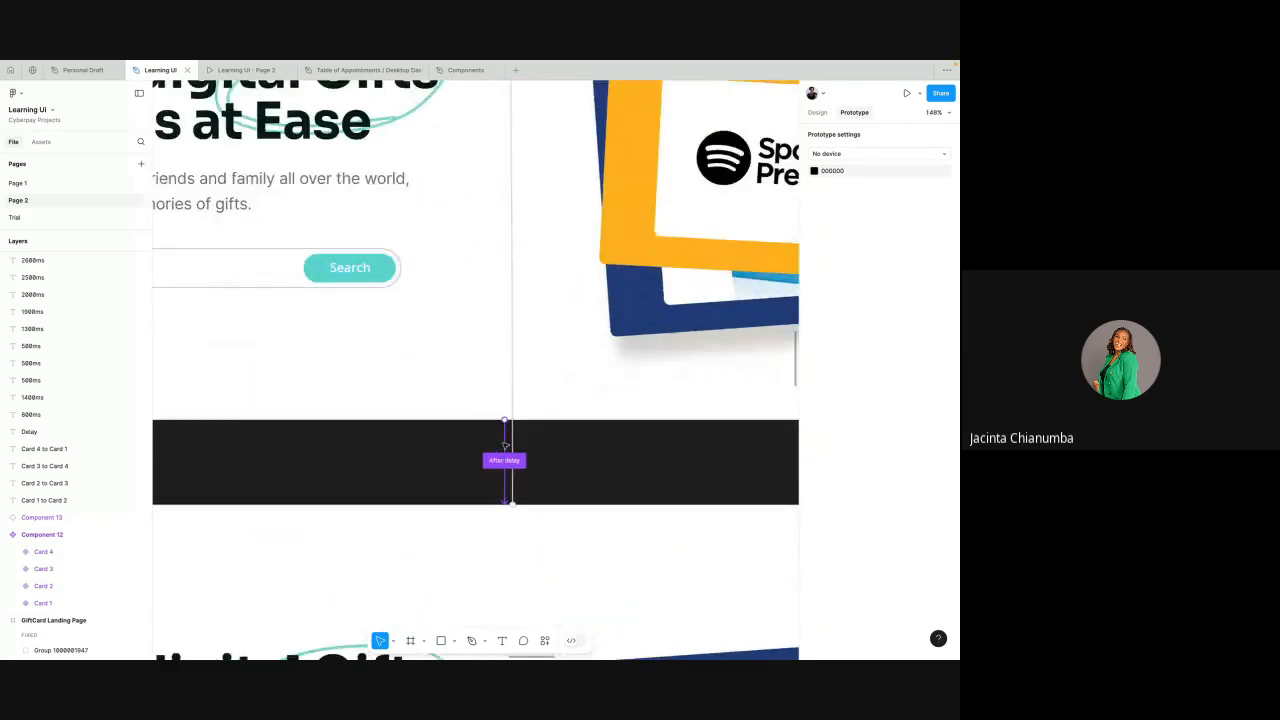
{"action": "left_click", "coordinate": [506, 447]}
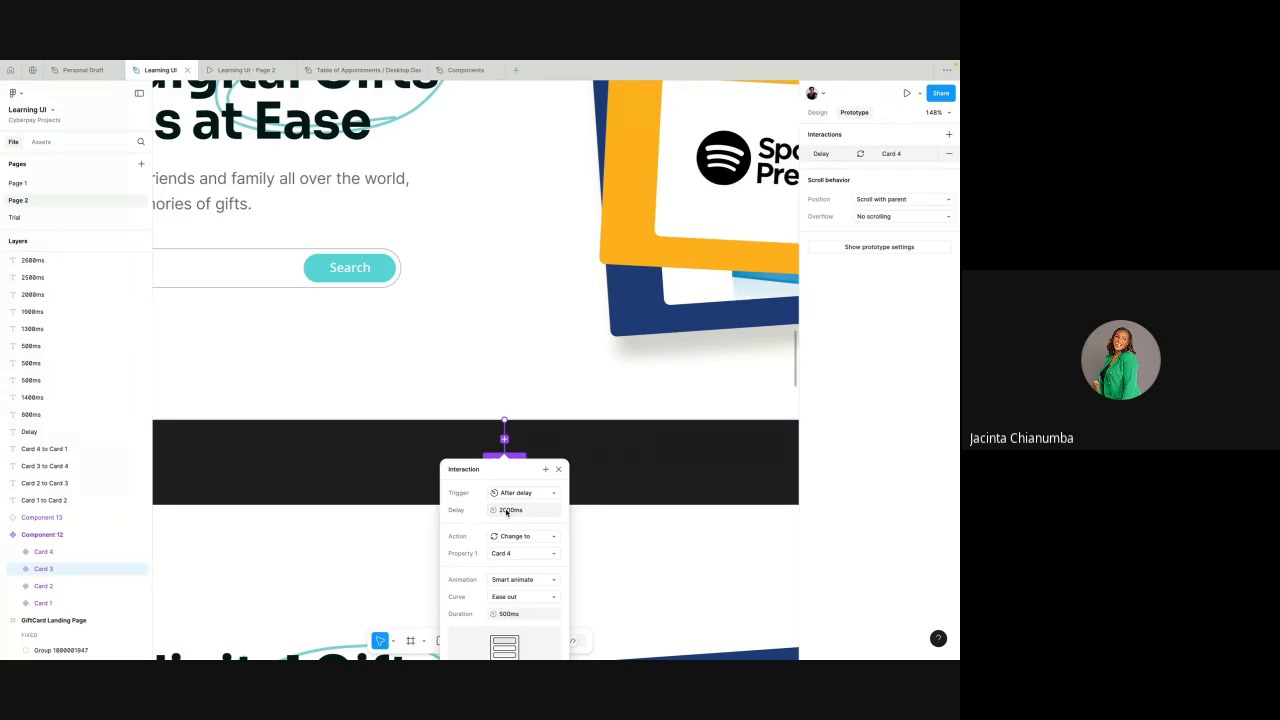
{"action": "left_click", "coordinate": [506, 511]}
{"action": "left_click", "coordinate": [501, 510]}
{"action": "left_click", "coordinate": [510, 613]}
{"action": "key", "text": "Escape"}
- Change the delay and the animation duration of the Card 4 to Card 1 interaction
{"action": "scroll", "coordinate": [598, 488], "scroll_direction": "down", "scroll_amount": 10}
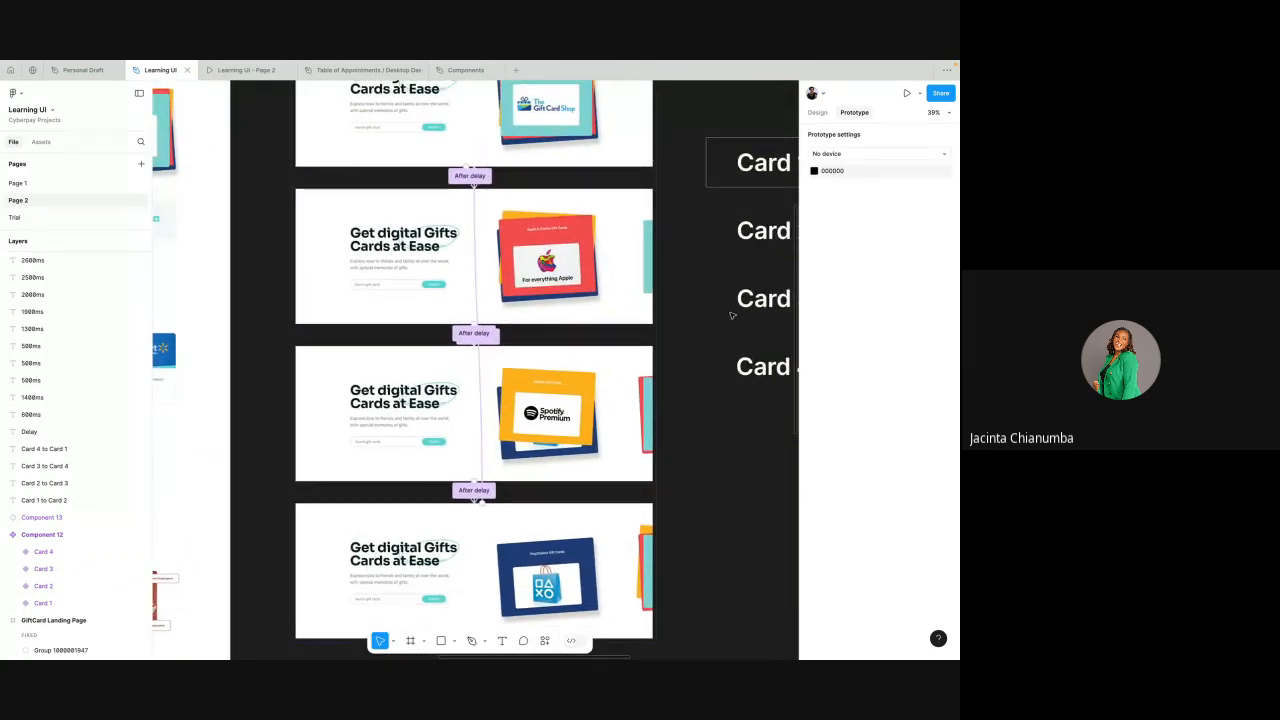
{"action": "left_click", "coordinate": [482, 373]}
{"action": "left_click", "coordinate": [482, 373]}
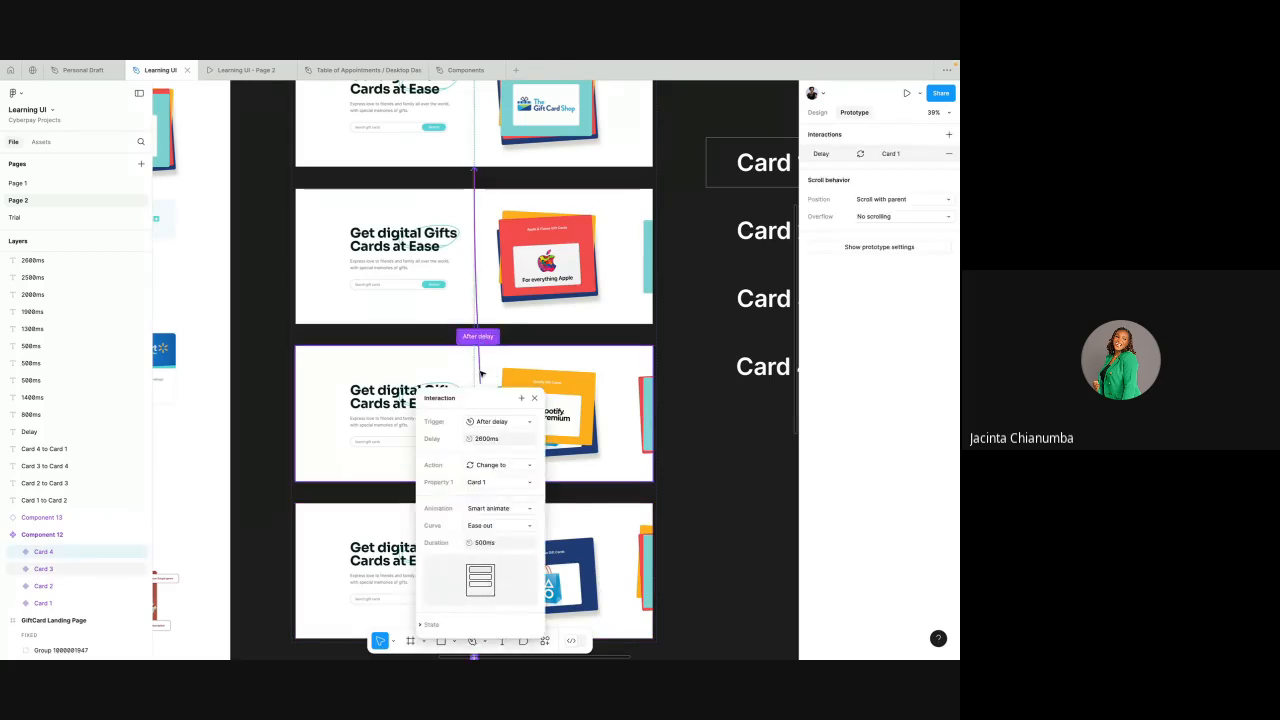
{"action": "left_click", "coordinate": [483, 440]}
{"action": "key", "text": "Left"}
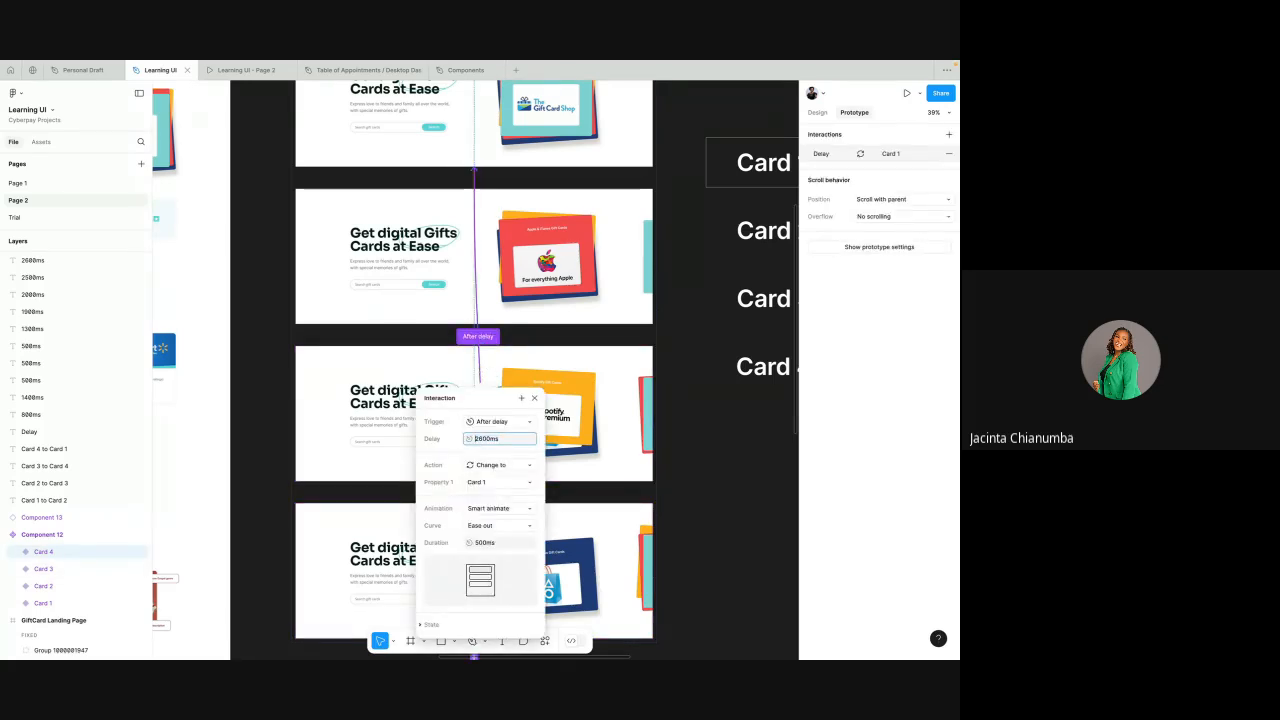
{"action": "key", "text": "Delete"}
{"action": "key", "text": "Delete"}
{"action": "left_click", "coordinate": [481, 543]}
{"action": "key", "text": "Left"}
{"action": "key", "text": "Escape"}
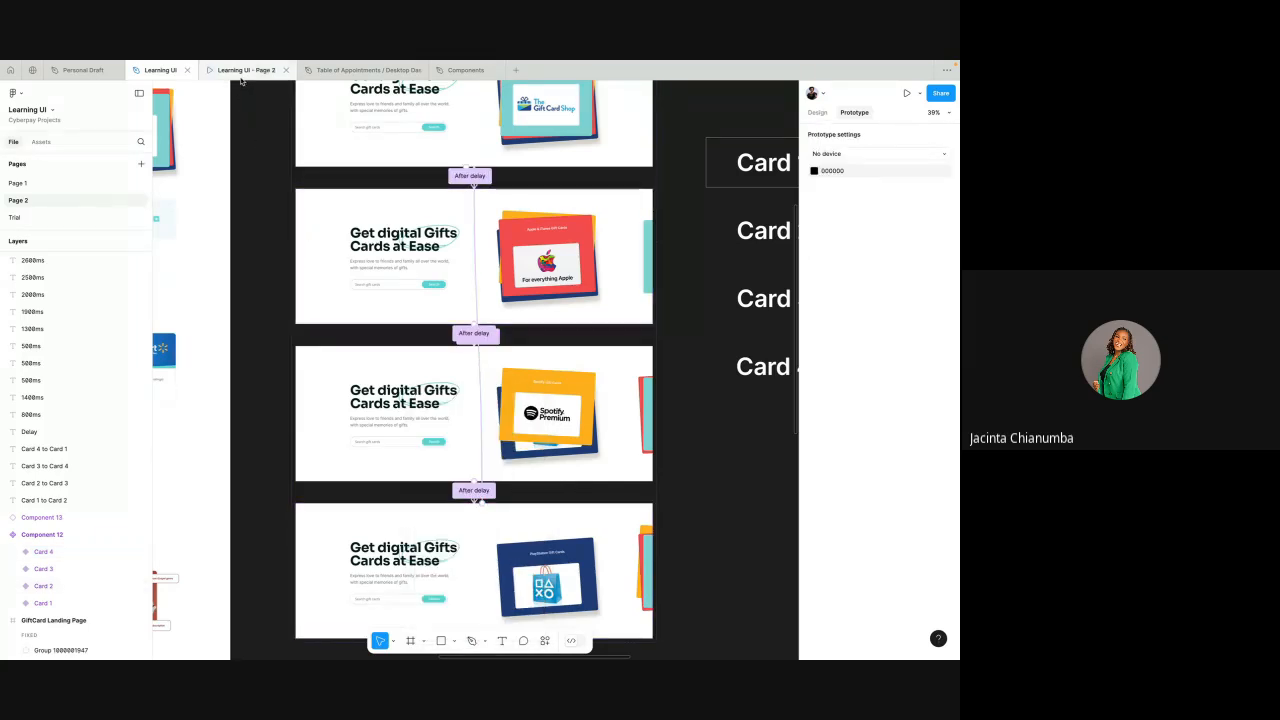
- Close the old prototype preview, select the GiftCard Landing Page frame, and preview its hero with the updated timings
{"action": "left_click", "coordinate": [286, 70]}
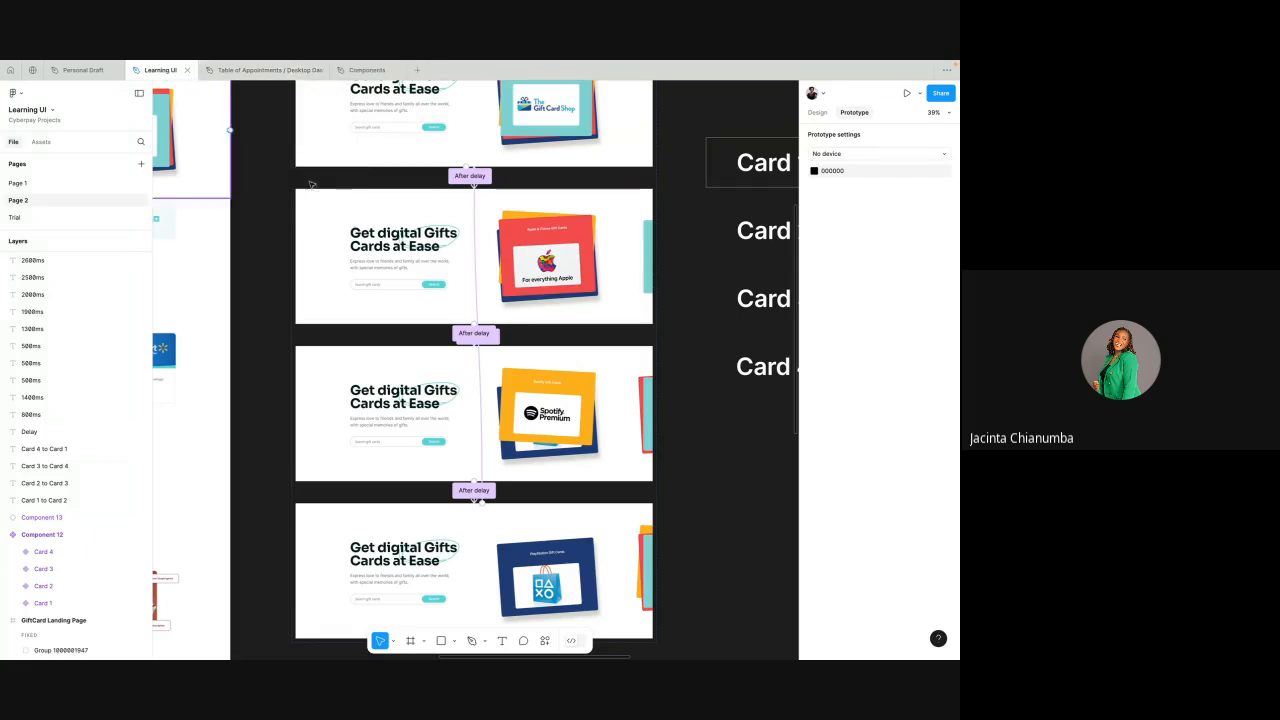
{"action": "scroll", "coordinate": [297, 320], "scroll_direction": "down", "scroll_amount": 5}
{"action": "left_click", "coordinate": [297, 320]}
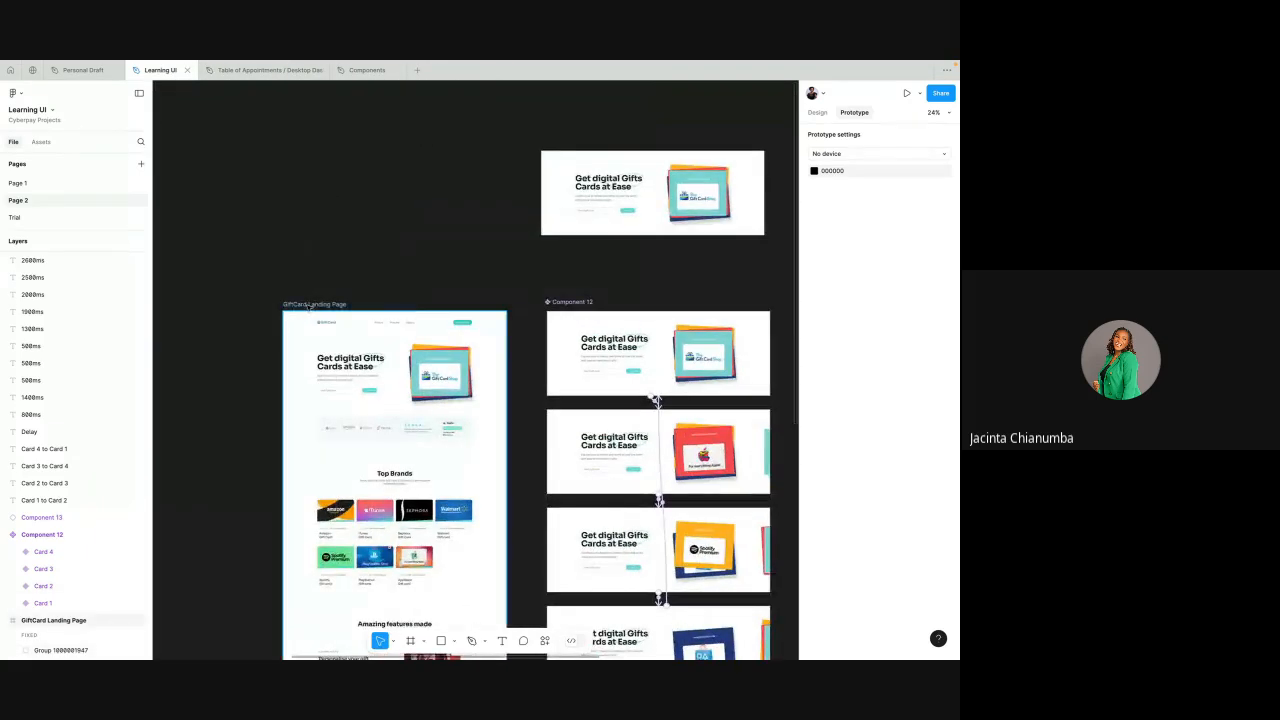
{"action": "left_click", "coordinate": [906, 92]}
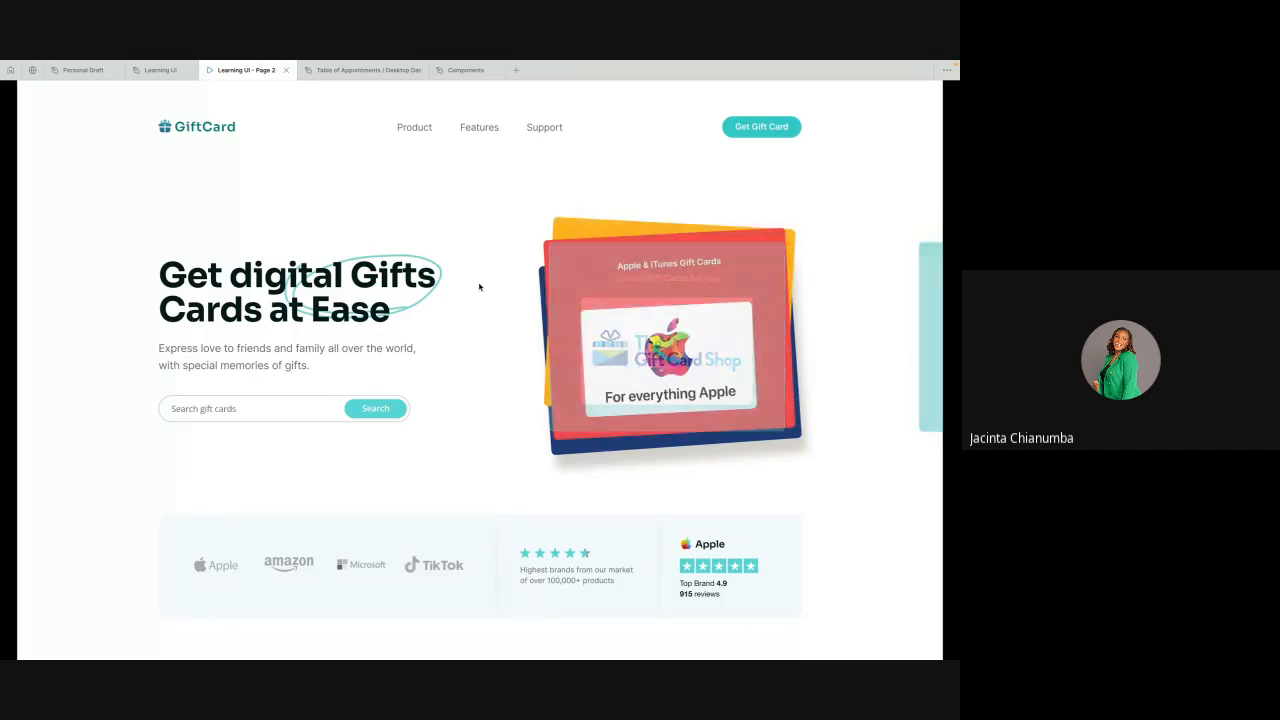
- Review the landing page preview from the hero cards down to the App Store testimonial section
{"action": "left_click", "coordinate": [150, 70]}
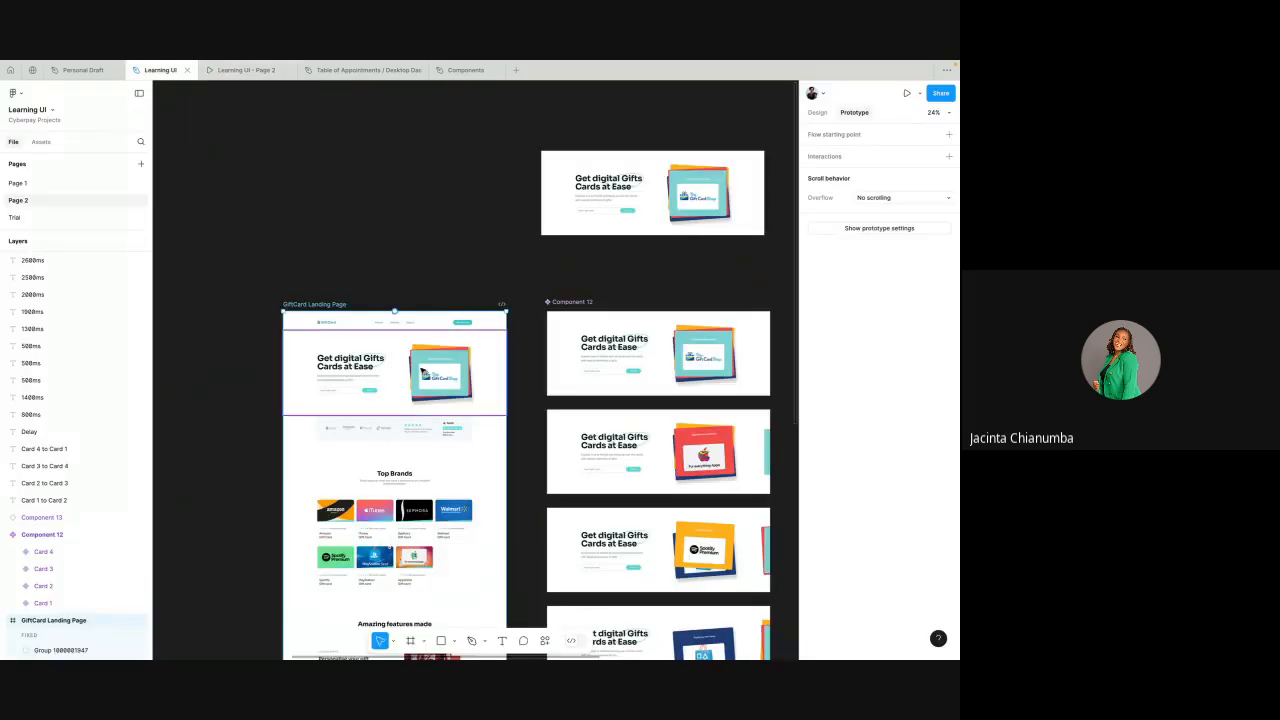
{"action": "scroll", "coordinate": [395, 310], "scroll_direction": "down", "scroll_amount": 3}
{"action": "left_click", "coordinate": [238, 70]}
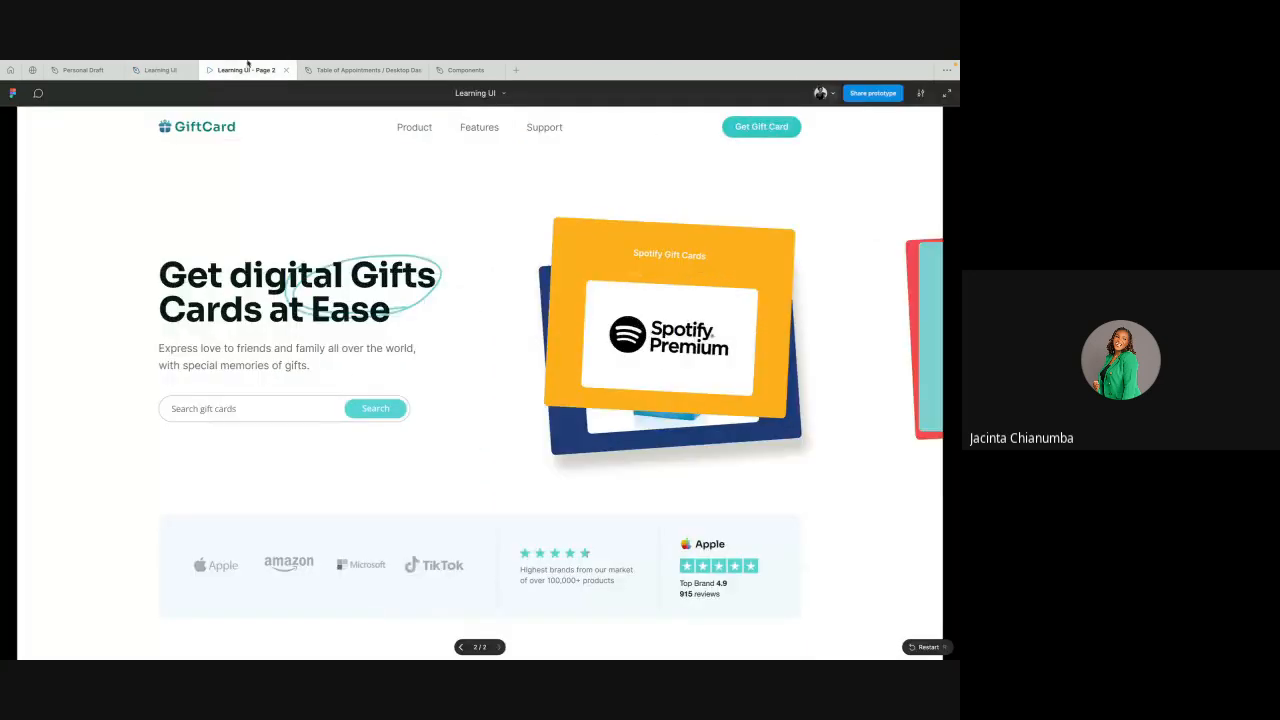
{"action": "scroll", "coordinate": [351, 371], "scroll_direction": "down", "scroll_amount": 15}
{"action": "scroll", "coordinate": [355, 374], "scroll_direction": "down", "scroll_amount": 10}
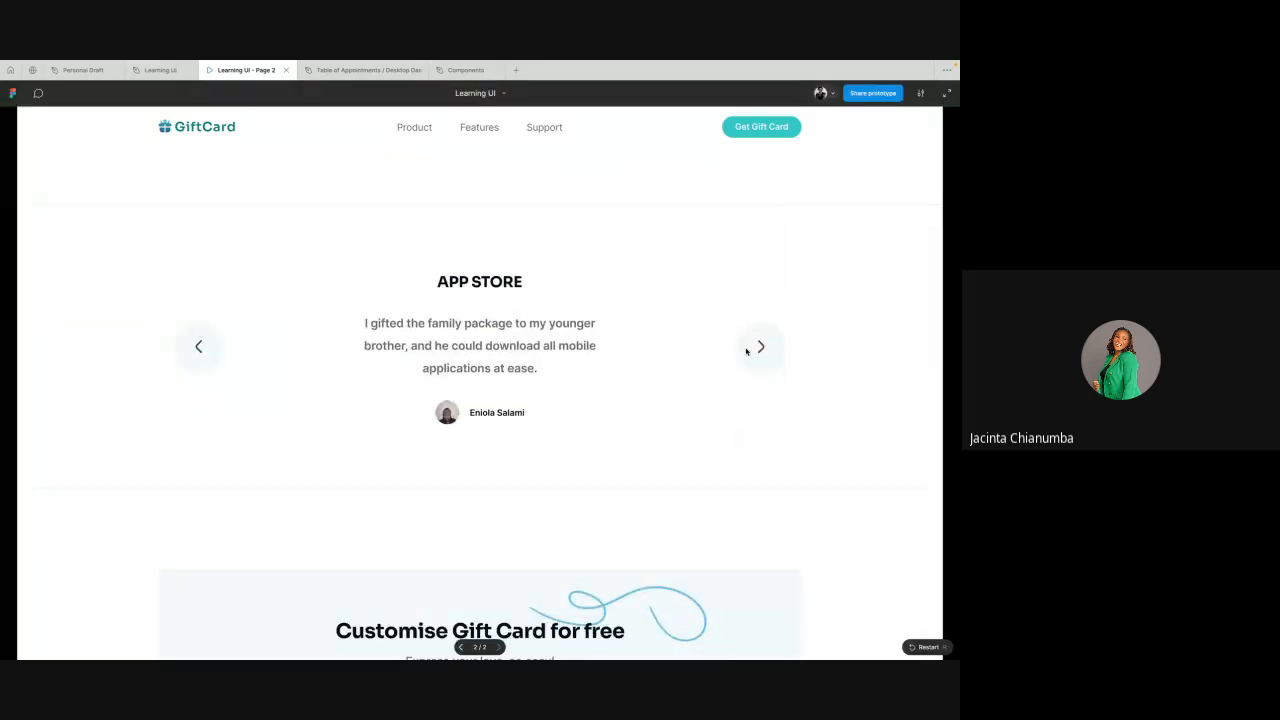
- Duplicate the App Store testimonial section from the GiftCard Landing Page onto the empty canvas beside the page
{"action": "left_click", "coordinate": [160, 70]}
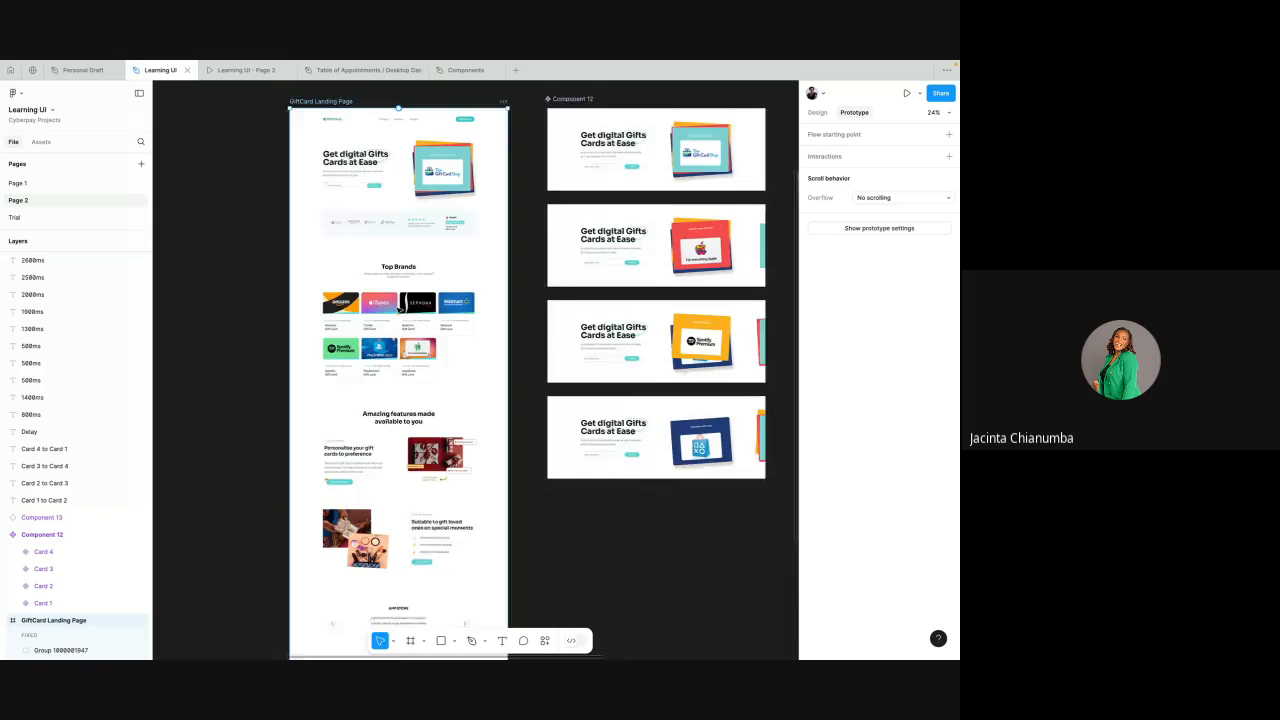
{"action": "scroll", "coordinate": [397, 313], "scroll_direction": "down", "scroll_amount": 6}
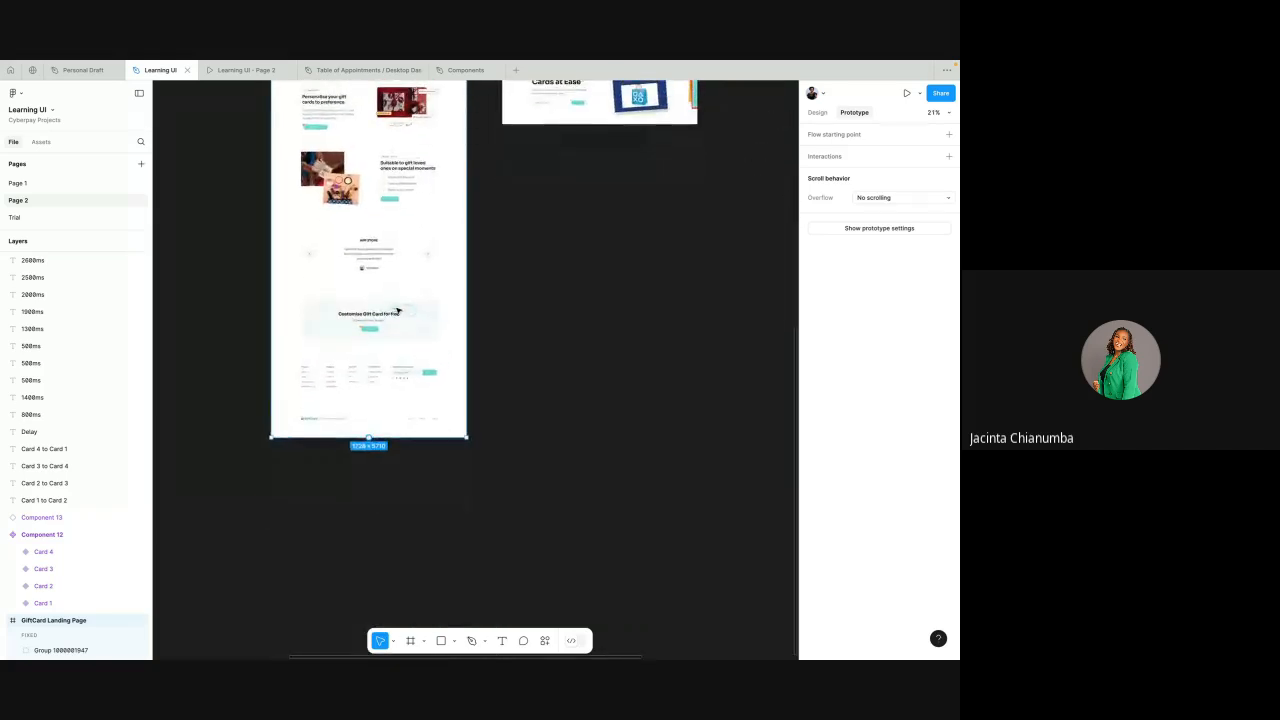
{"action": "left_click", "coordinate": [379, 256]}
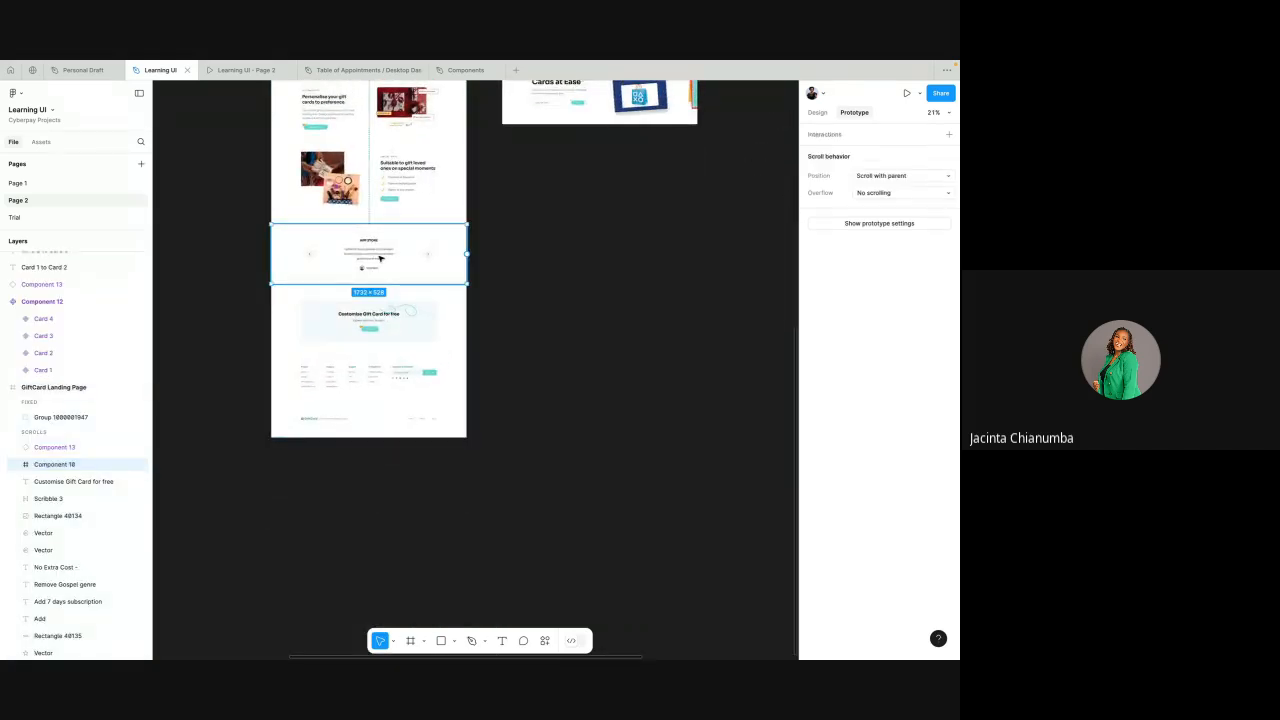
{"action": "left_click_drag", "start_coordinate": [400, 251], "coordinate": [608, 233]}
{"action": "scroll", "coordinate": [620, 230], "scroll_direction": "up", "scroll_amount": 5}
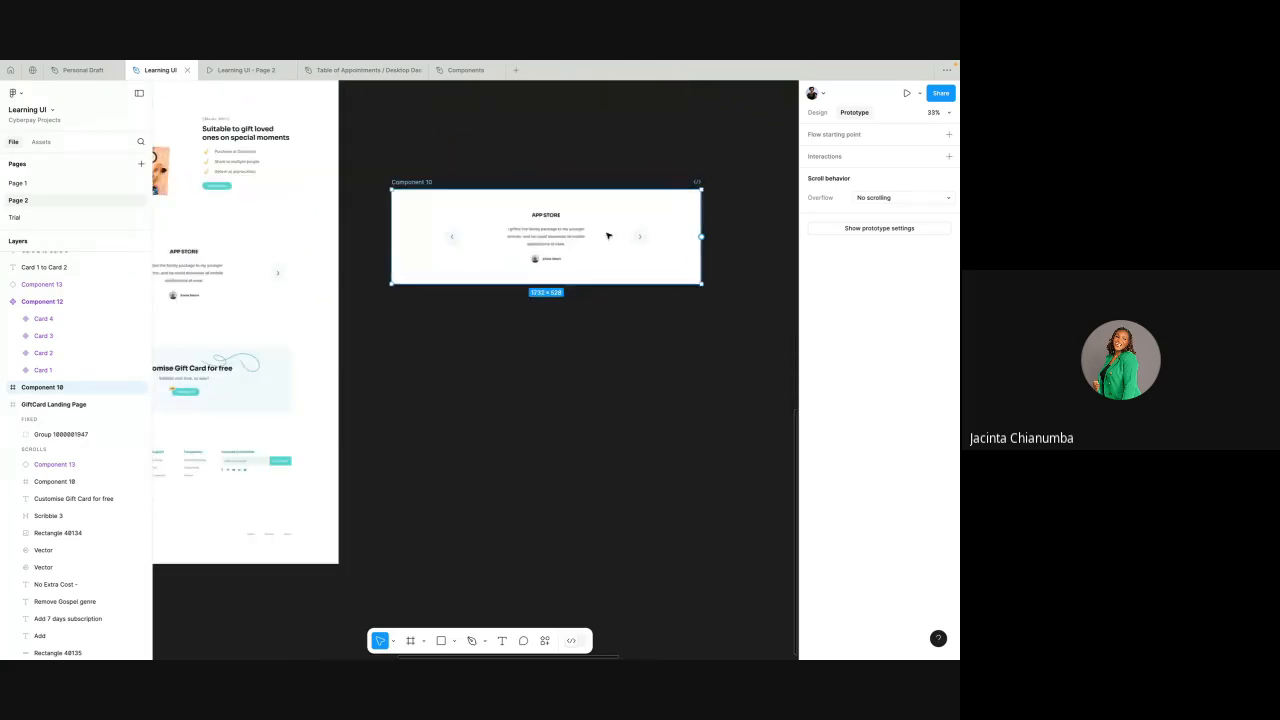
- Make two copies of the App Store testimonial section, stacked evenly below the one beside the landing page
{"action": "left_click", "coordinate": [576, 147]}
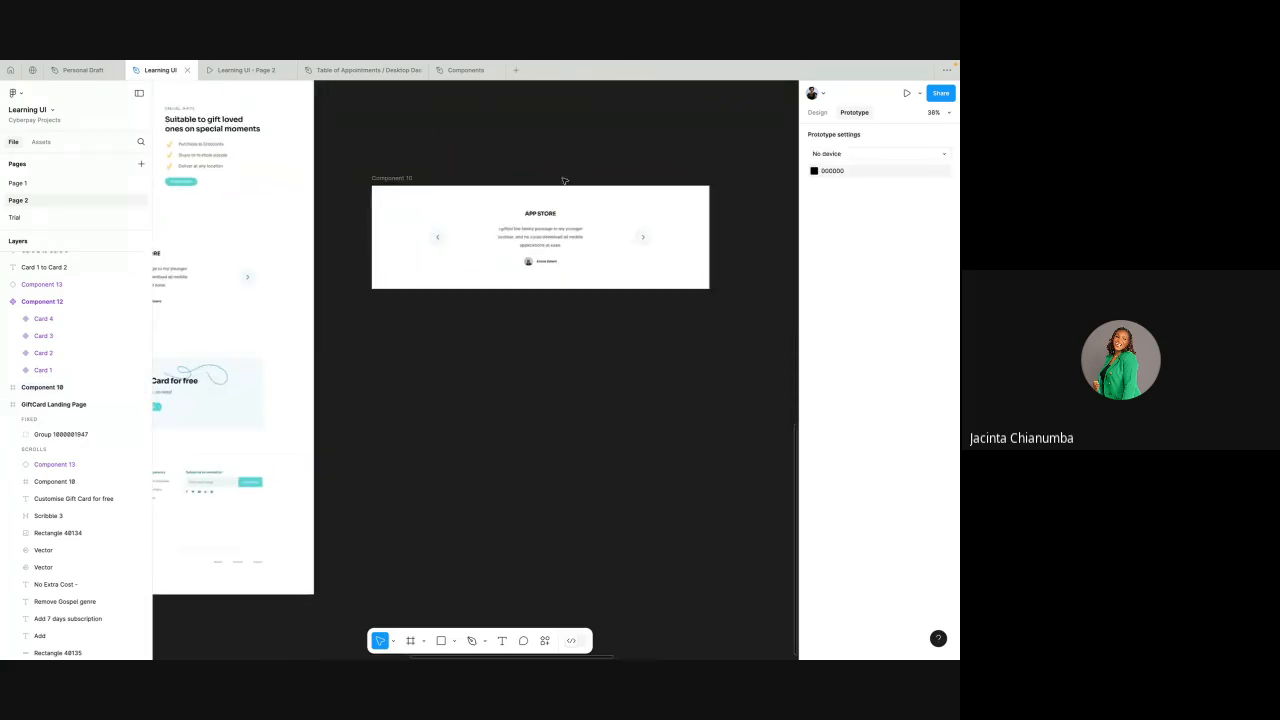
{"action": "scroll", "coordinate": [489, 271], "scroll_direction": "left", "scroll_amount": 5}
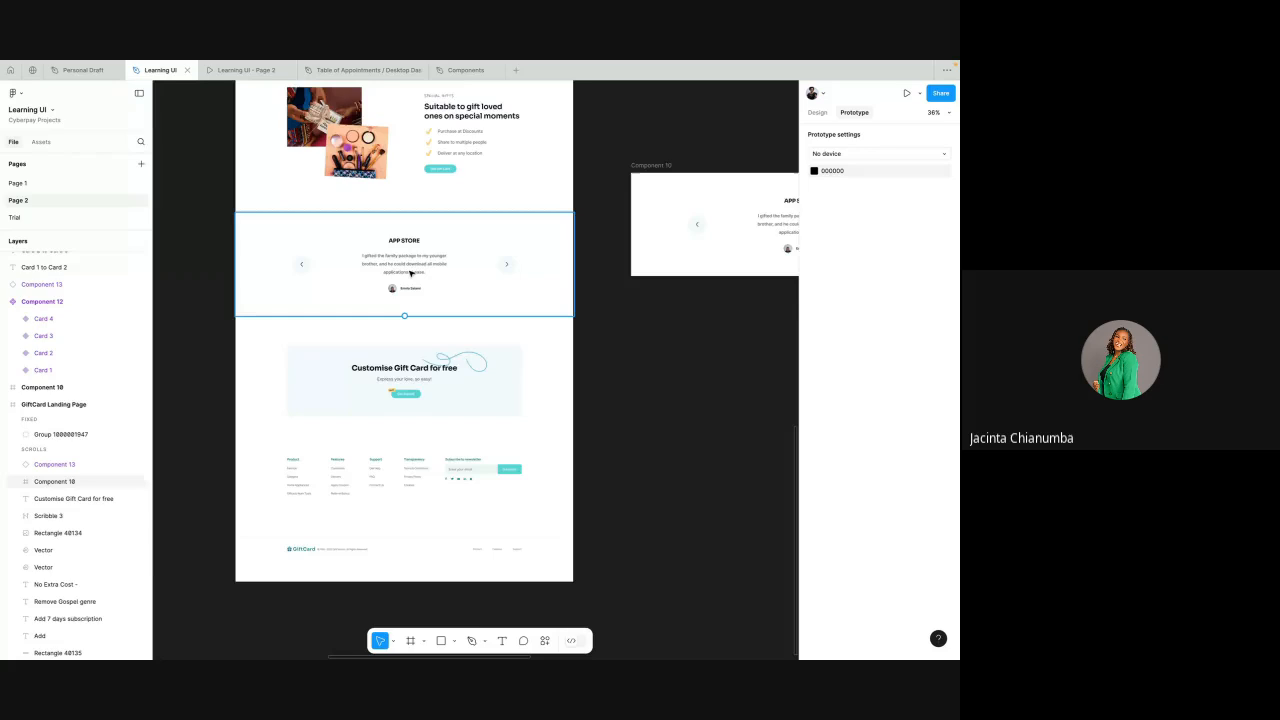
{"action": "scroll", "coordinate": [489, 271], "scroll_direction": "right", "scroll_amount": 5}
{"action": "left_click", "coordinate": [816, 111]}
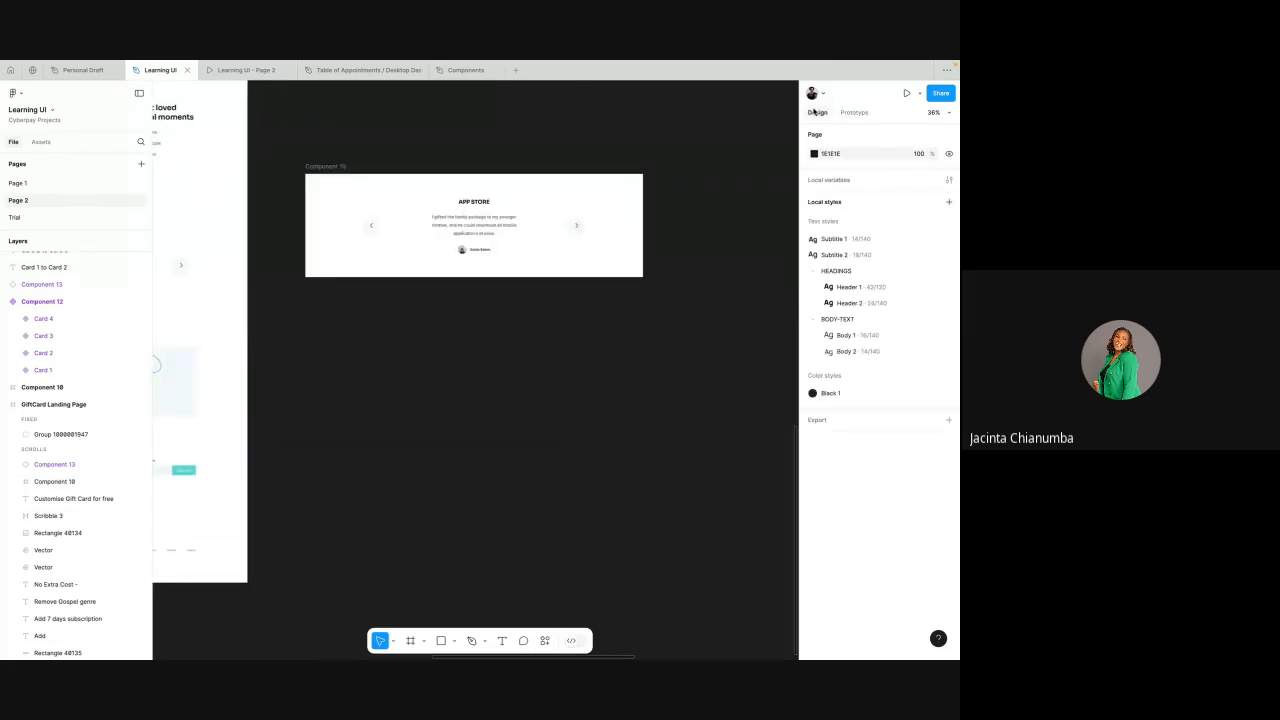
{"action": "left_click", "coordinate": [338, 167]}
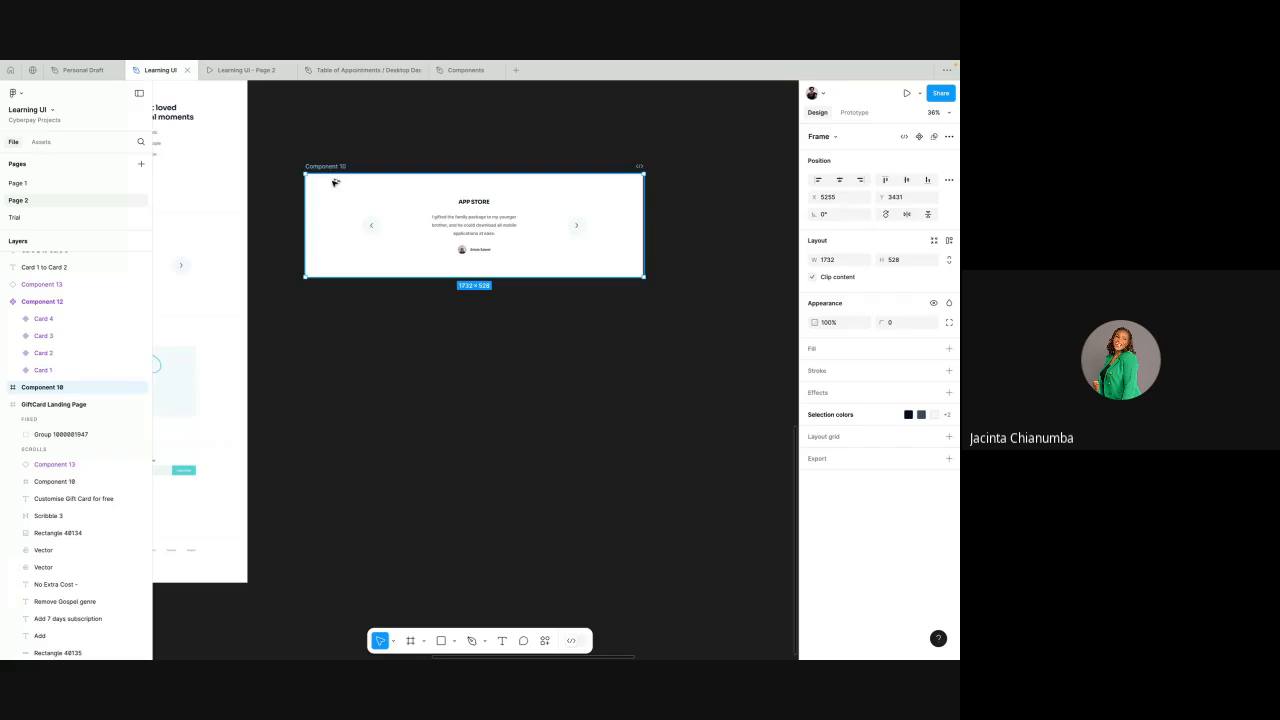
{"action": "left_click_drag", "start_coordinate": [336, 165], "coordinate": [332, 299]}
{"action": "scroll", "coordinate": [332, 300], "scroll_direction": "up", "scroll_amount": 4}
{"action": "scroll", "coordinate": [332, 300], "scroll_direction": "down", "scroll_amount": 2}
{"action": "scroll", "coordinate": [334, 300], "scroll_direction": "down", "scroll_amount": 3}
{"action": "scroll", "coordinate": [361, 289], "scroll_direction": "up", "scroll_amount": 3}
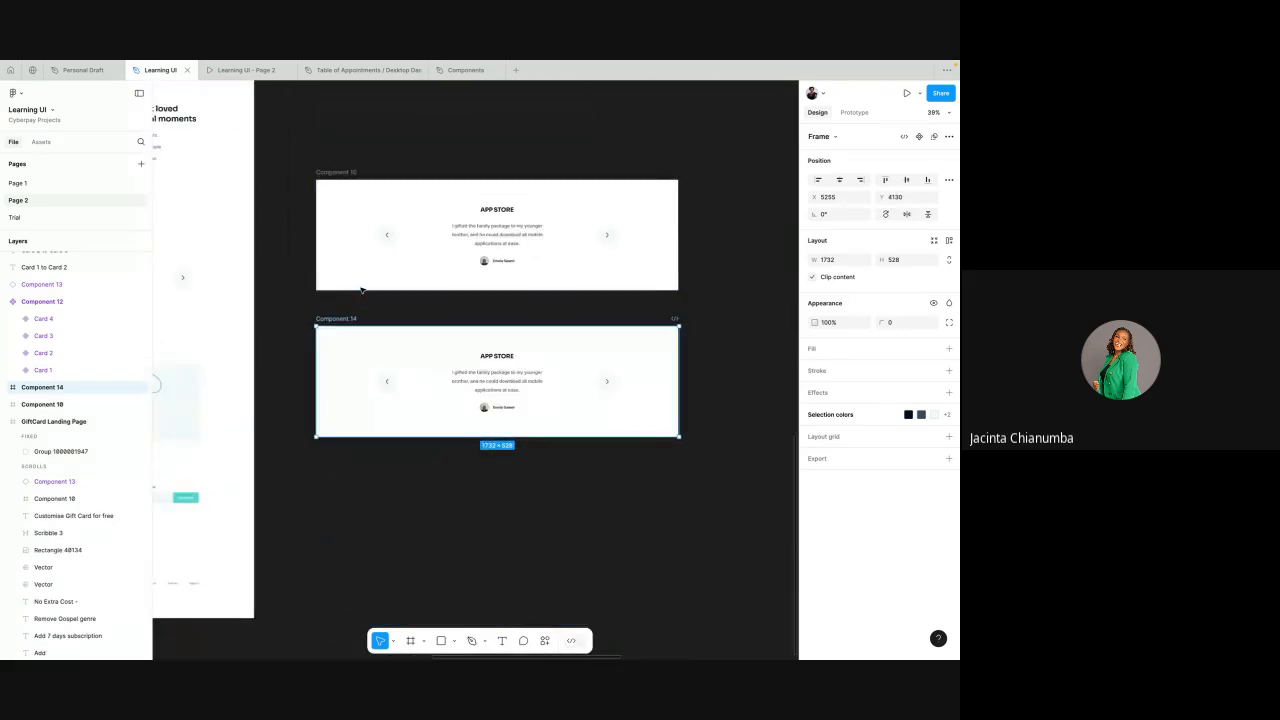
{"action": "scroll", "coordinate": [363, 280], "scroll_direction": "down", "scroll_amount": 2}
{"action": "left_click_drag", "start_coordinate": [357, 261], "coordinate": [360, 408]}
{"action": "scroll", "coordinate": [522, 268], "scroll_direction": "down", "scroll_amount": 1}
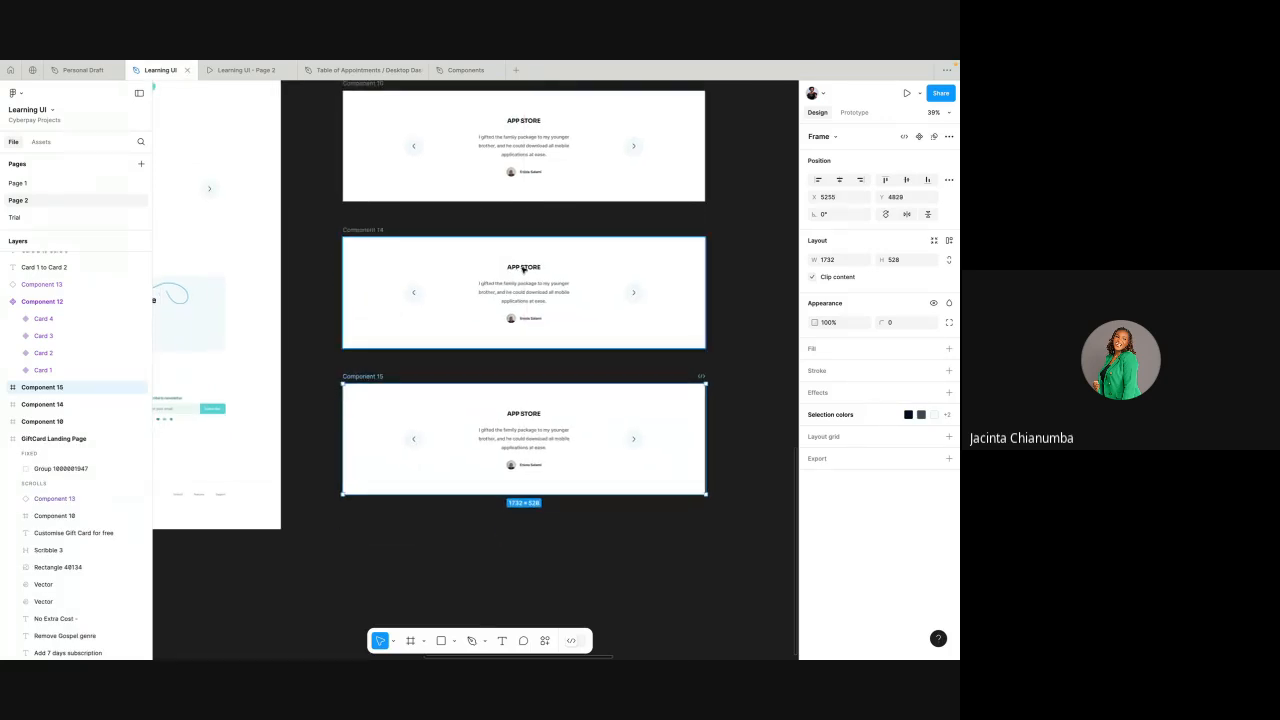
- Change the heading of the middle testimonial section to JUMIA and centre it horizontally in its frame
{"action": "left_click", "coordinate": [516, 268]}
{"action": "double_click", "coordinate": [516, 268]}
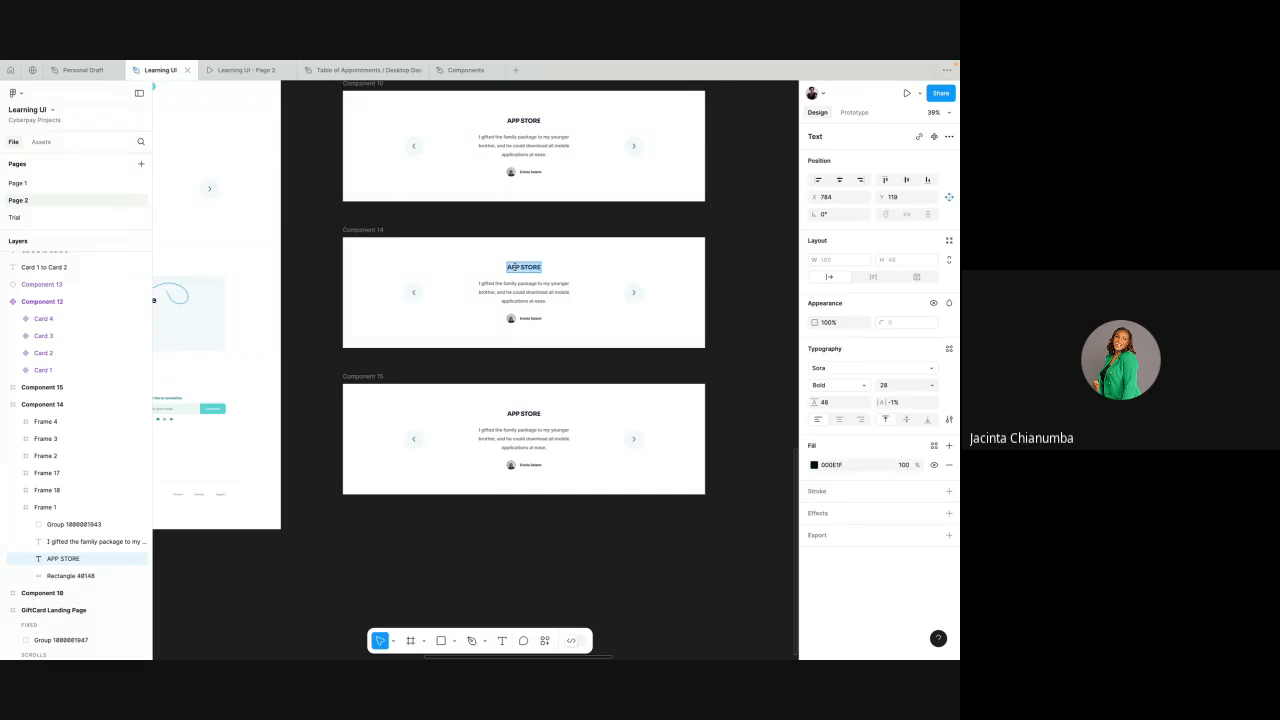
{"action": "type", "text": "Jumai"}
{"action": "key", "text": "BackSpace"}
{"action": "key", "text": "BackSpace"}
{"action": "key", "text": "BackSpace"}
{"action": "type", "text": "UMIA"}
{"action": "left_click", "coordinate": [542, 255]}
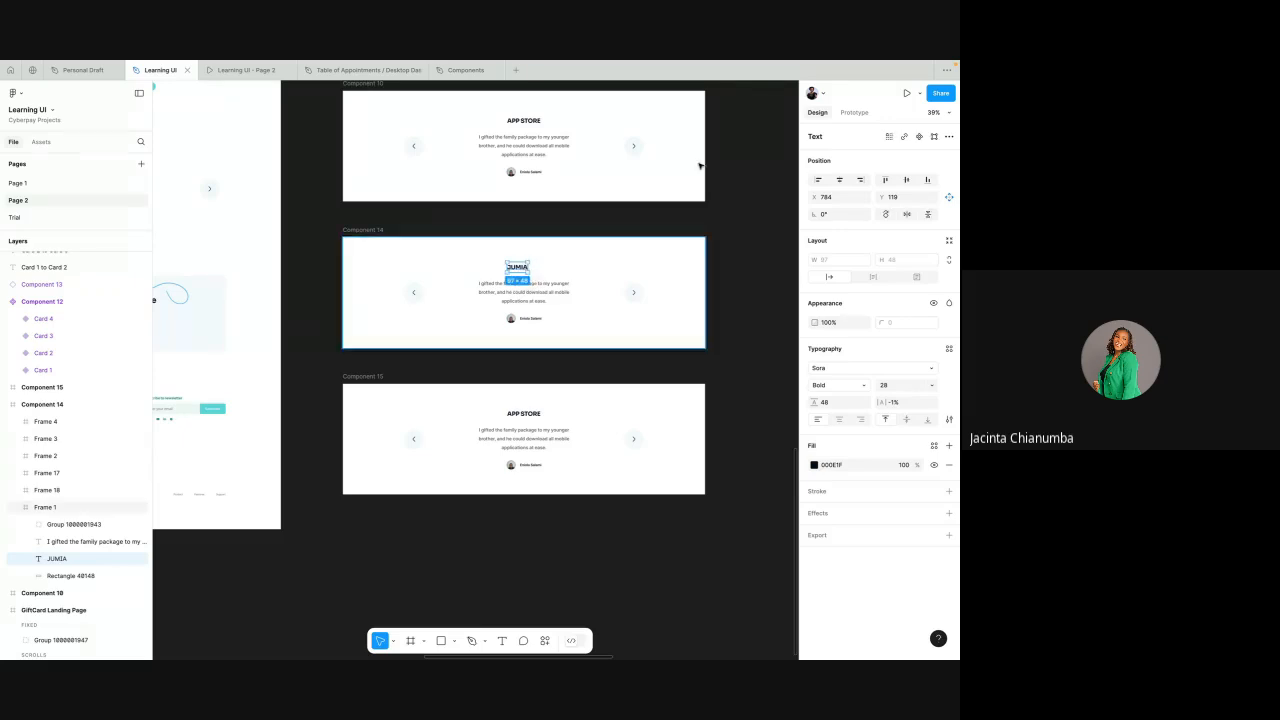
{"action": "left_click", "coordinate": [840, 180]}
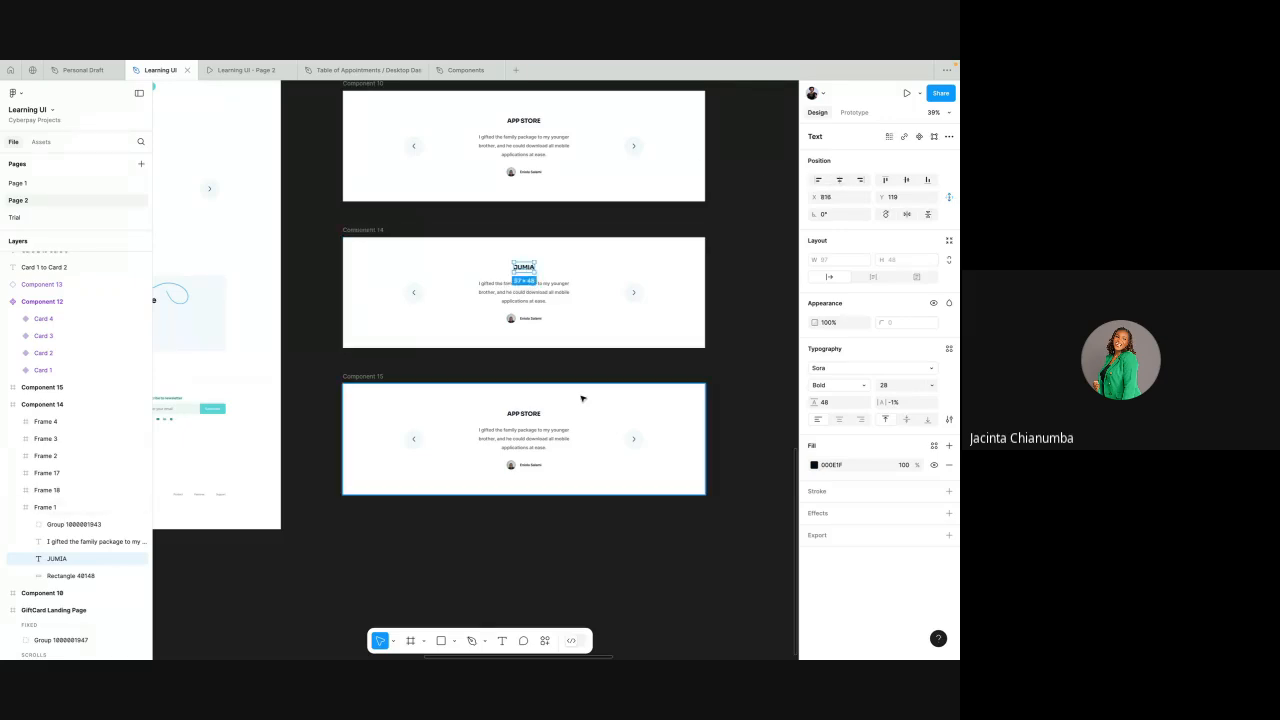
- Replace the APP STORE heading of the lowest testimonial section with SPOTIFY
{"action": "left_click", "coordinate": [525, 414]}
{"action": "double_click", "coordinate": [523, 414]}
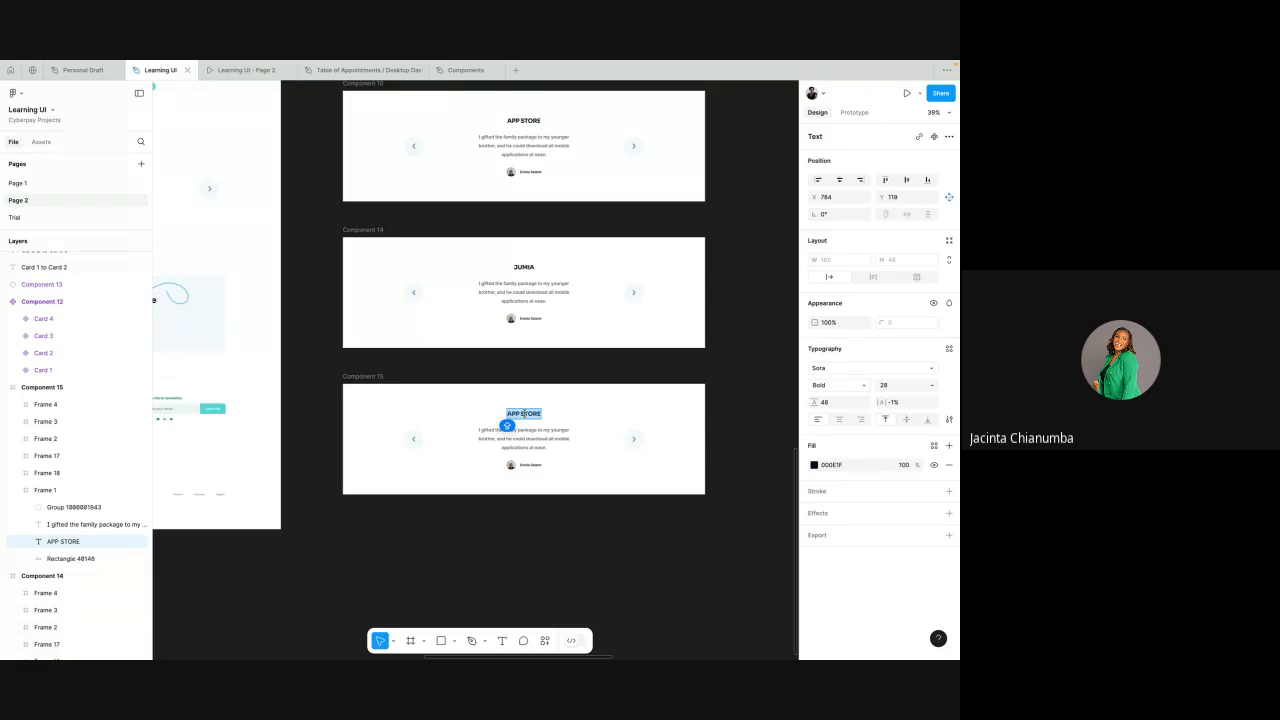
{"action": "type", "text": "SPOTIFY"}
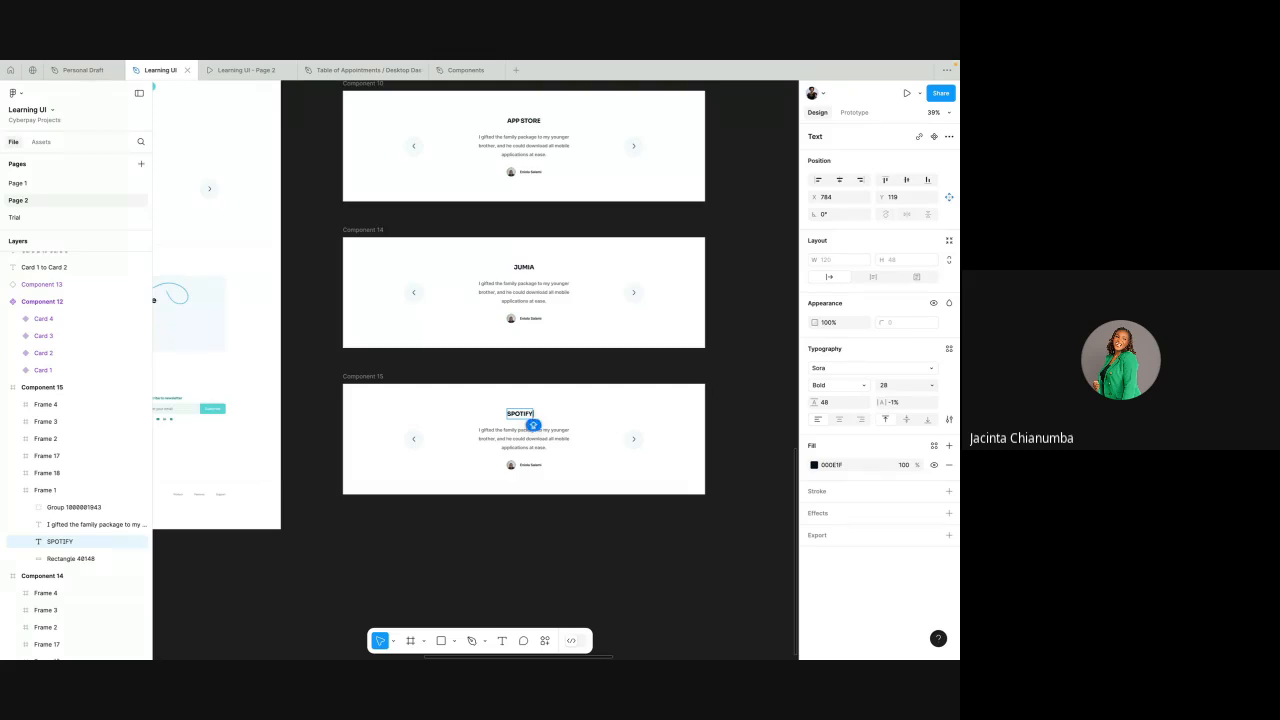
{"action": "key", "text": "Escape"}
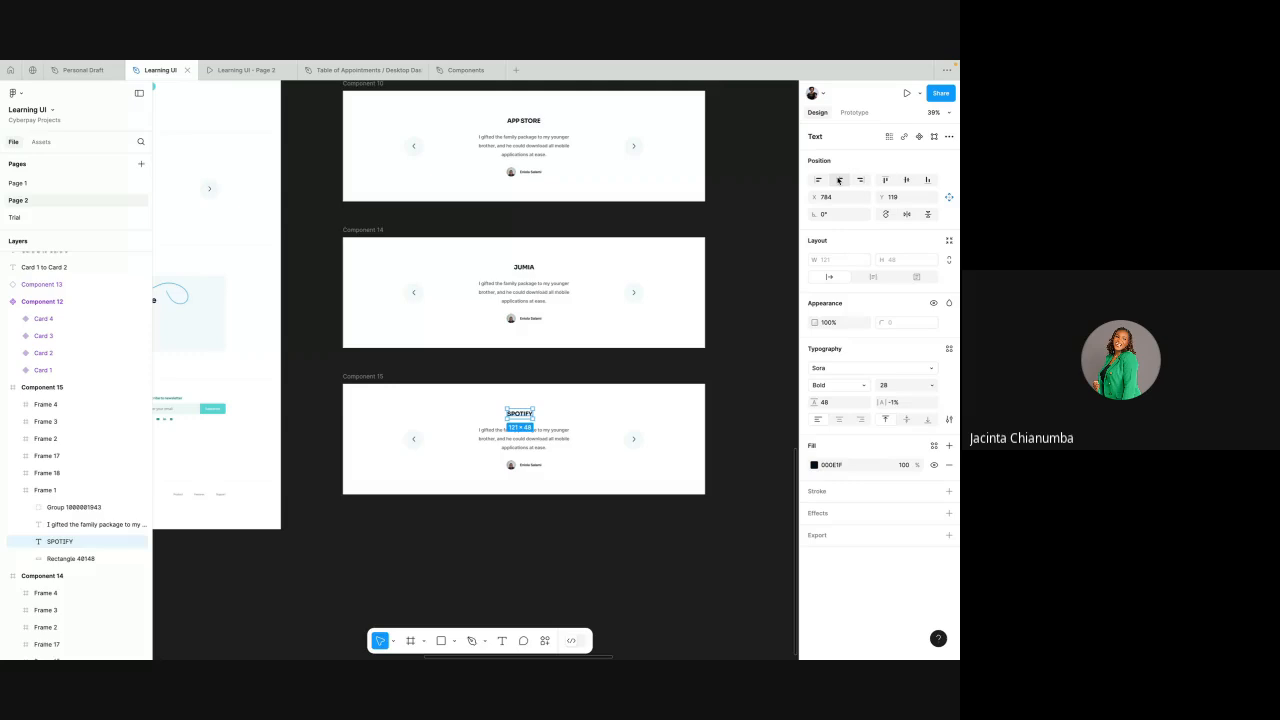
- Set the heading of the lowest testimonial section to GOOGLE and centre it horizontally in its frame
{"action": "double_click", "coordinate": [518, 416]}
{"action": "left_click", "coordinate": [517, 414]}
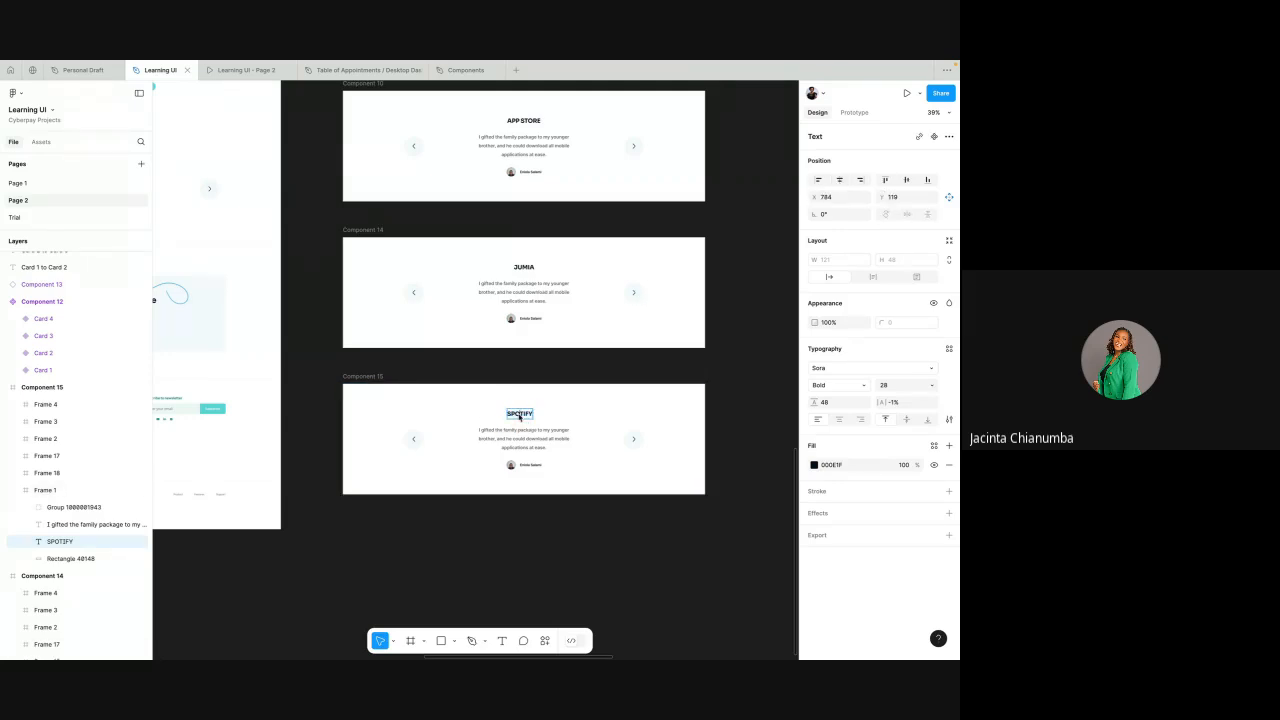
{"action": "type", "text": "R"}
{"action": "key", "text": "ctrl+a"}
{"action": "type", "text": "GOOGLE"}
{"action": "key", "text": "Escape"}
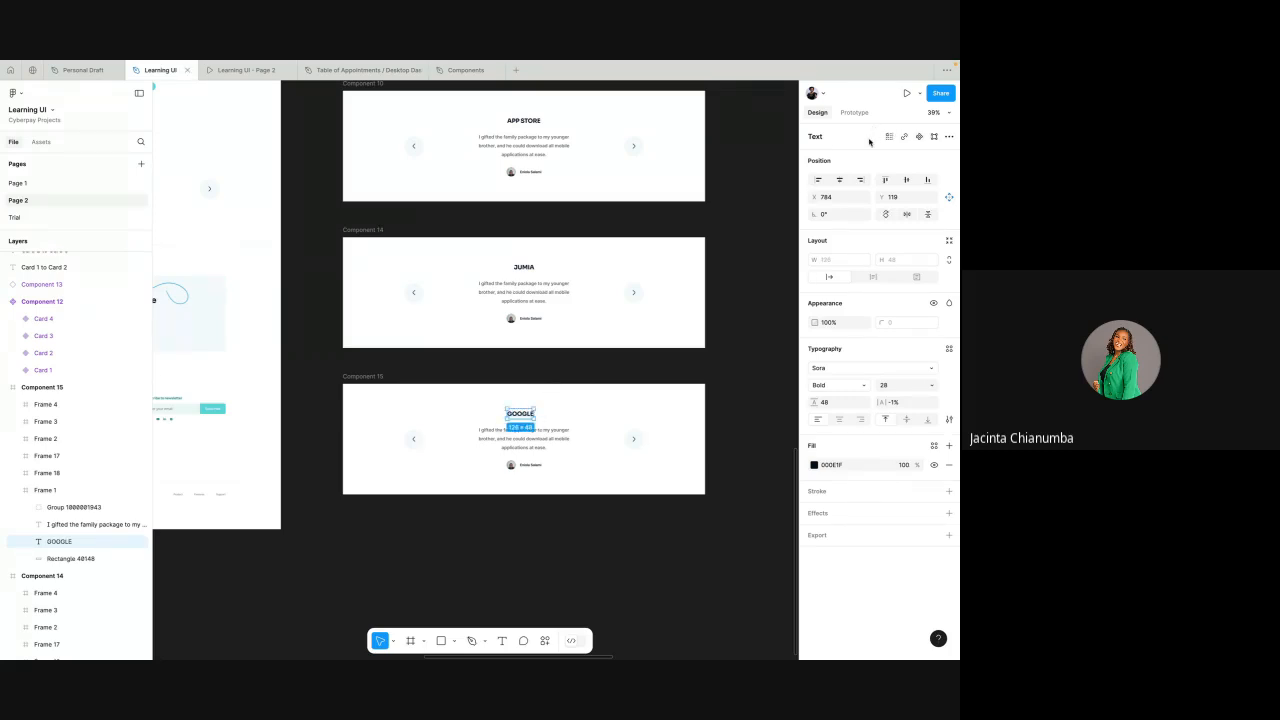
{"action": "left_click", "coordinate": [840, 180]}
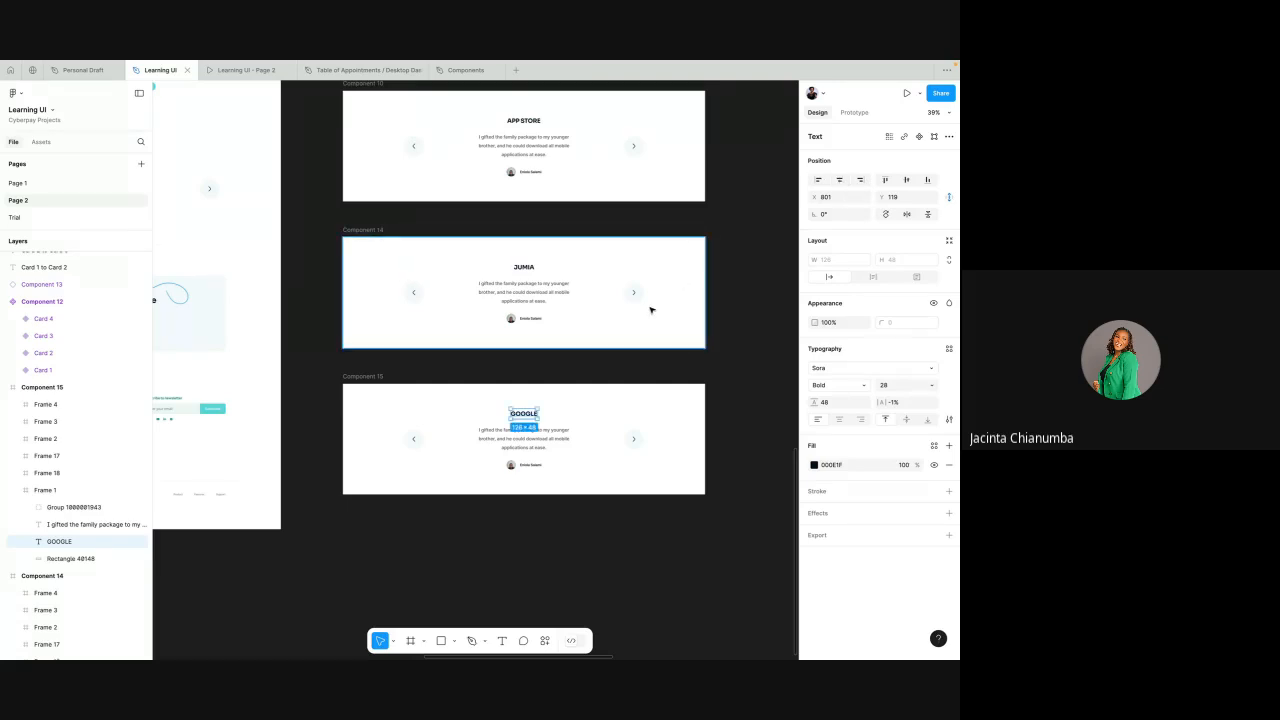
{"action": "scroll", "coordinate": [645, 272], "scroll_direction": "up", "scroll_amount": 2}
{"action": "left_click", "coordinate": [698, 170]}
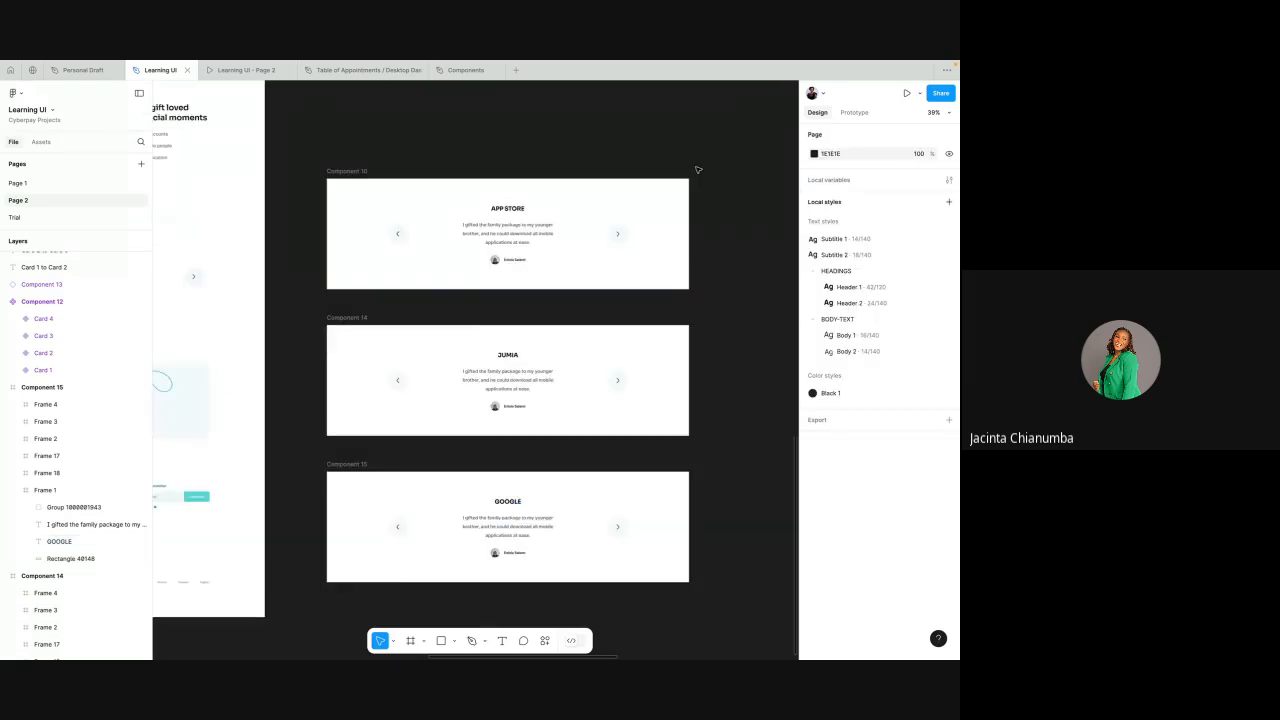
- Rename the separate APP STORE section's frame as Testimonial 1
{"action": "scroll", "coordinate": [695, 172], "scroll_direction": "down", "scroll_amount": 1}
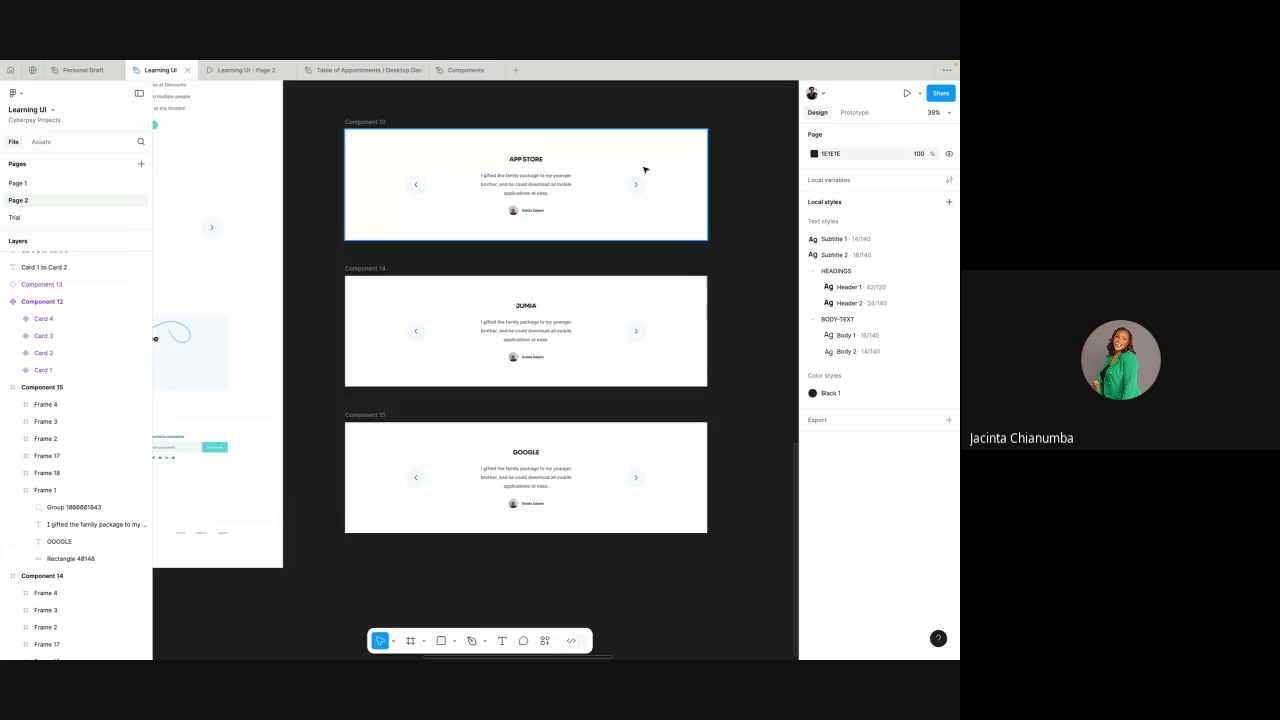
{"action": "scroll", "coordinate": [643, 170], "scroll_direction": "up", "scroll_amount": 3}
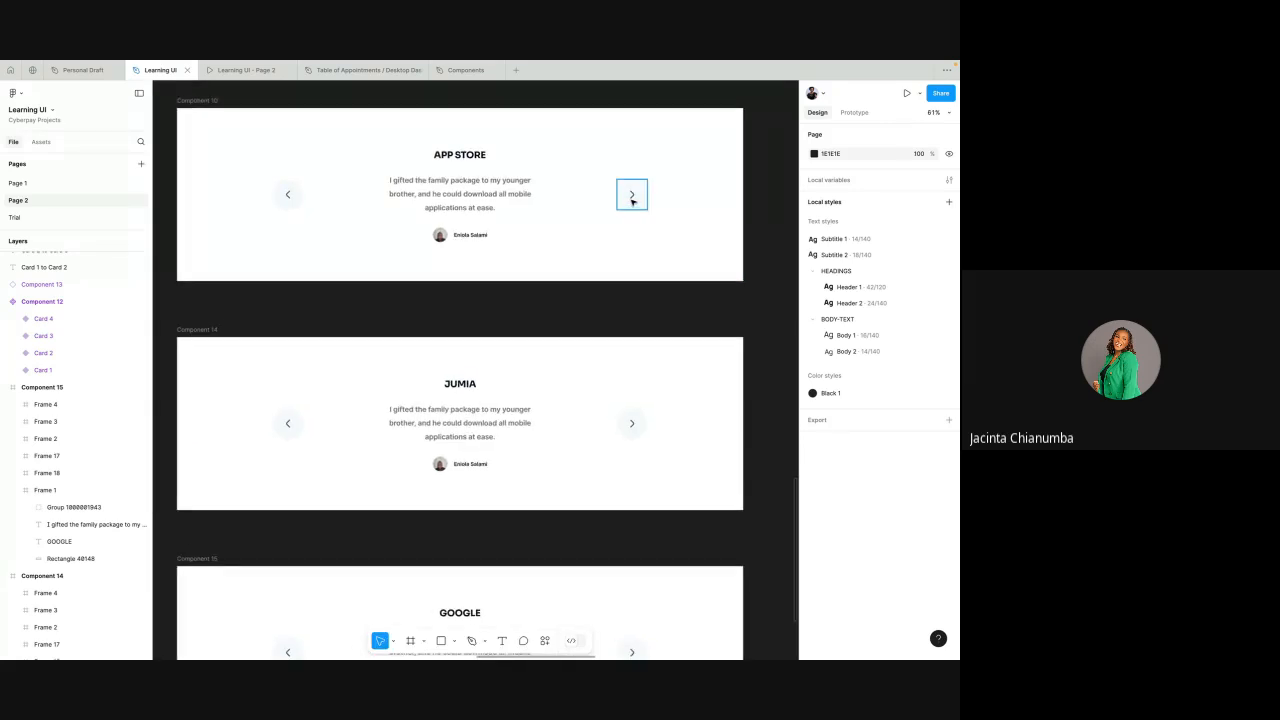
{"action": "left_click", "coordinate": [197, 101]}
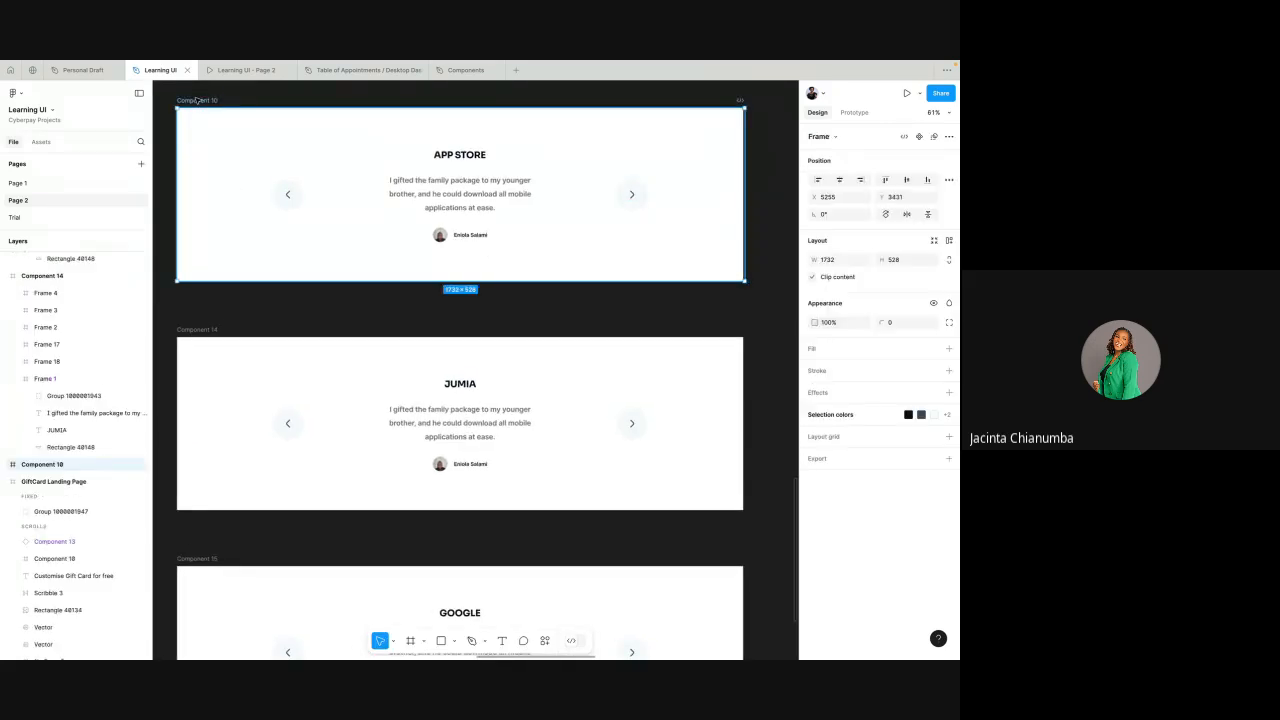
{"action": "double_click", "coordinate": [196, 100]}
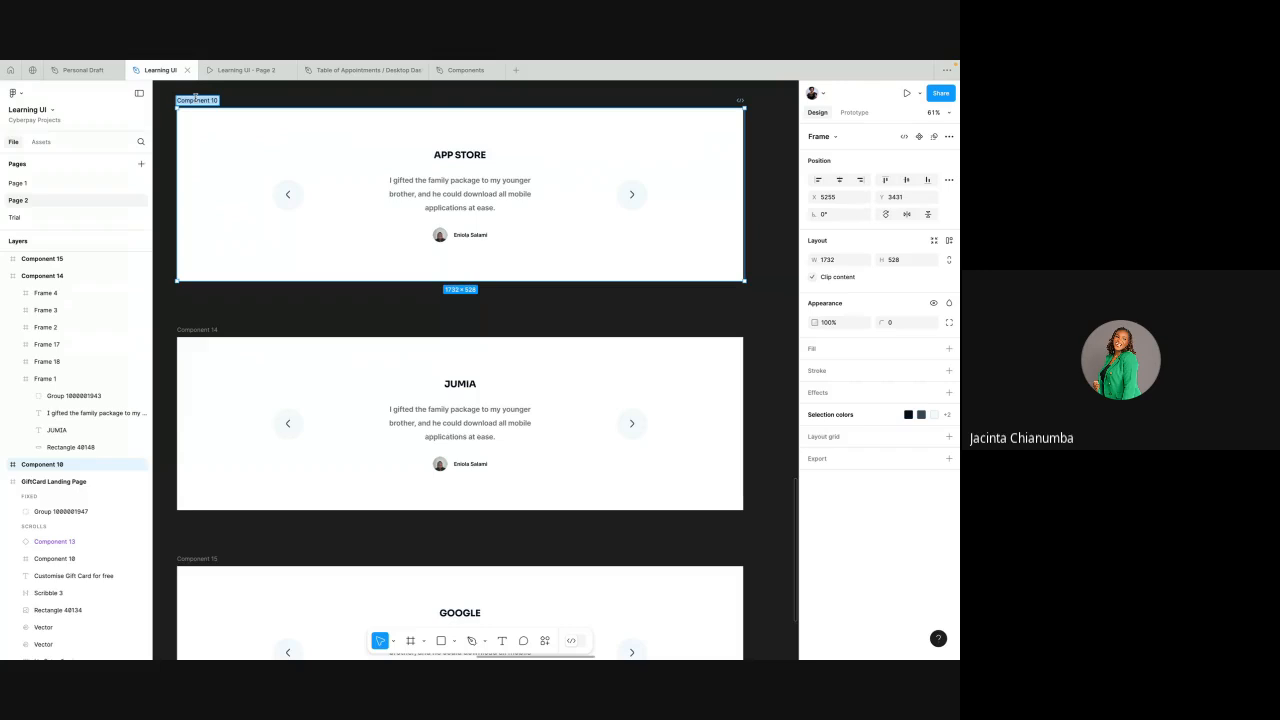
{"action": "type", "text": "Testimonial 1"}
- Reuse the first frame's name for the JUMIA frame, changing its number so it reads Testimonial 2
{"action": "key", "text": "super+a"}
{"action": "key", "text": "super+c"}
{"action": "left_click", "coordinate": [204, 328]}
{"action": "key", "text": "super+v"}
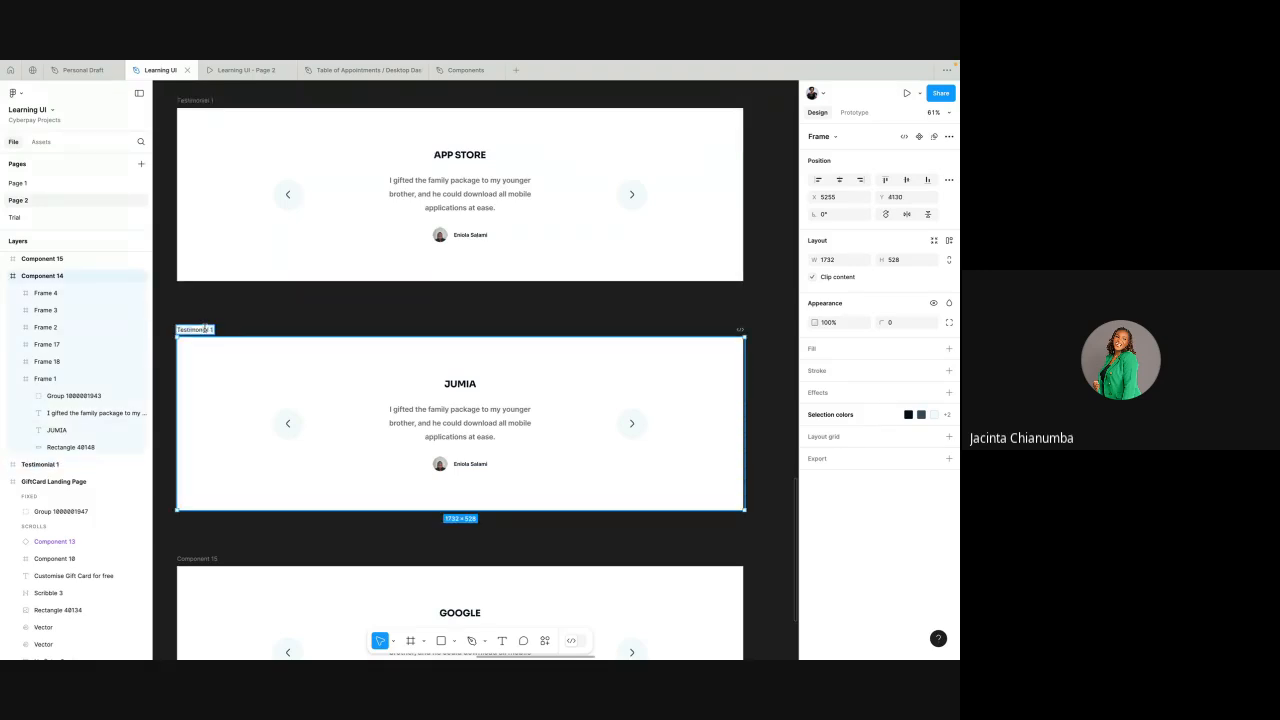
{"action": "key", "text": "BackSpace"}
{"action": "type", "text": "2"}
- Rename the GOOGLE section's frame as Testimonial 3
{"action": "left_click", "coordinate": [200, 560]}
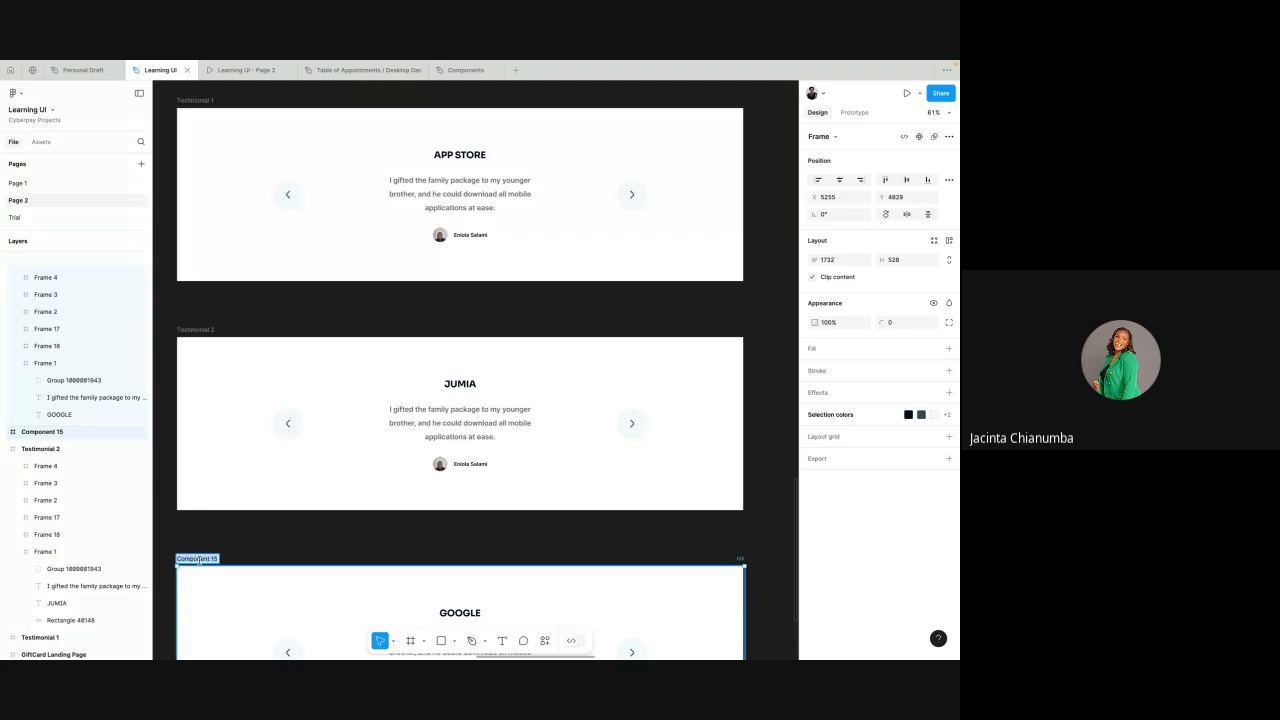
{"action": "double_click", "coordinate": [198, 560]}
{"action": "key", "text": "super+v"}
{"action": "key", "text": "BackSpace"}
{"action": "type", "text": "3"}
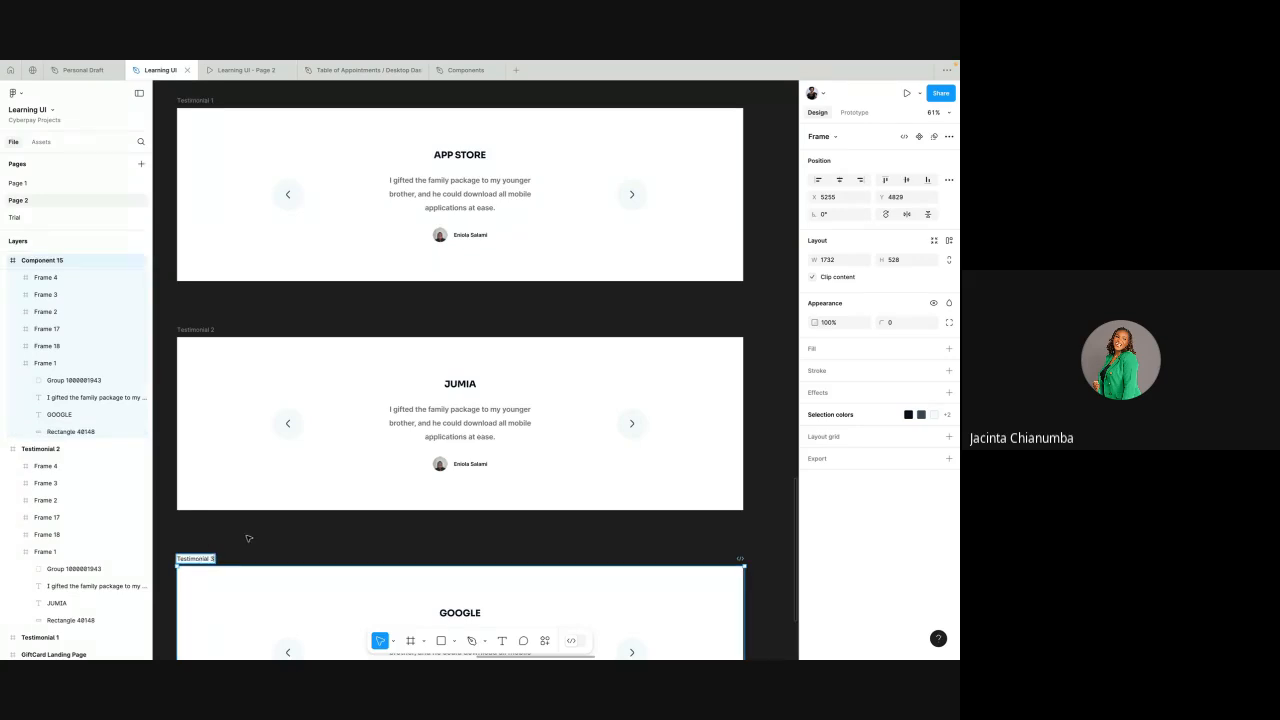
{"action": "left_click", "coordinate": [255, 552]}
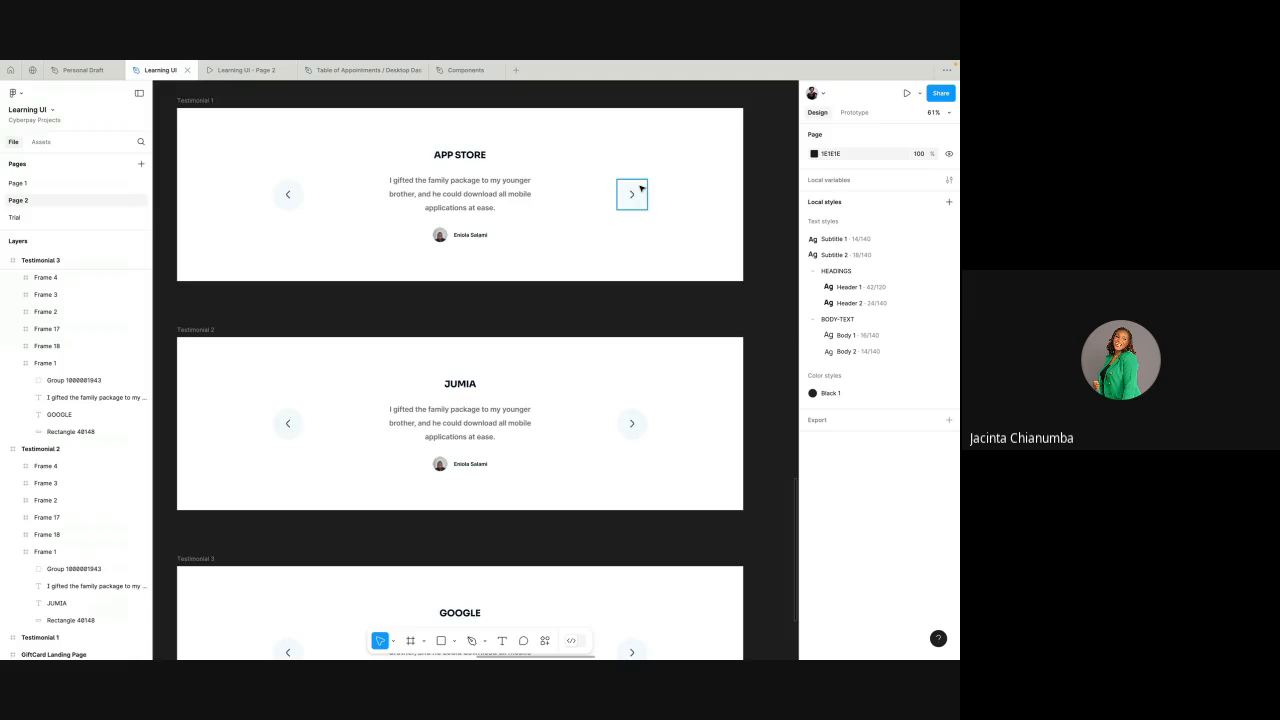
- Examine the prototype settings and connection point of the forward arrow in Testimonial 1
{"action": "scroll", "coordinate": [321, 383], "scroll_direction": "down", "scroll_amount": 1}
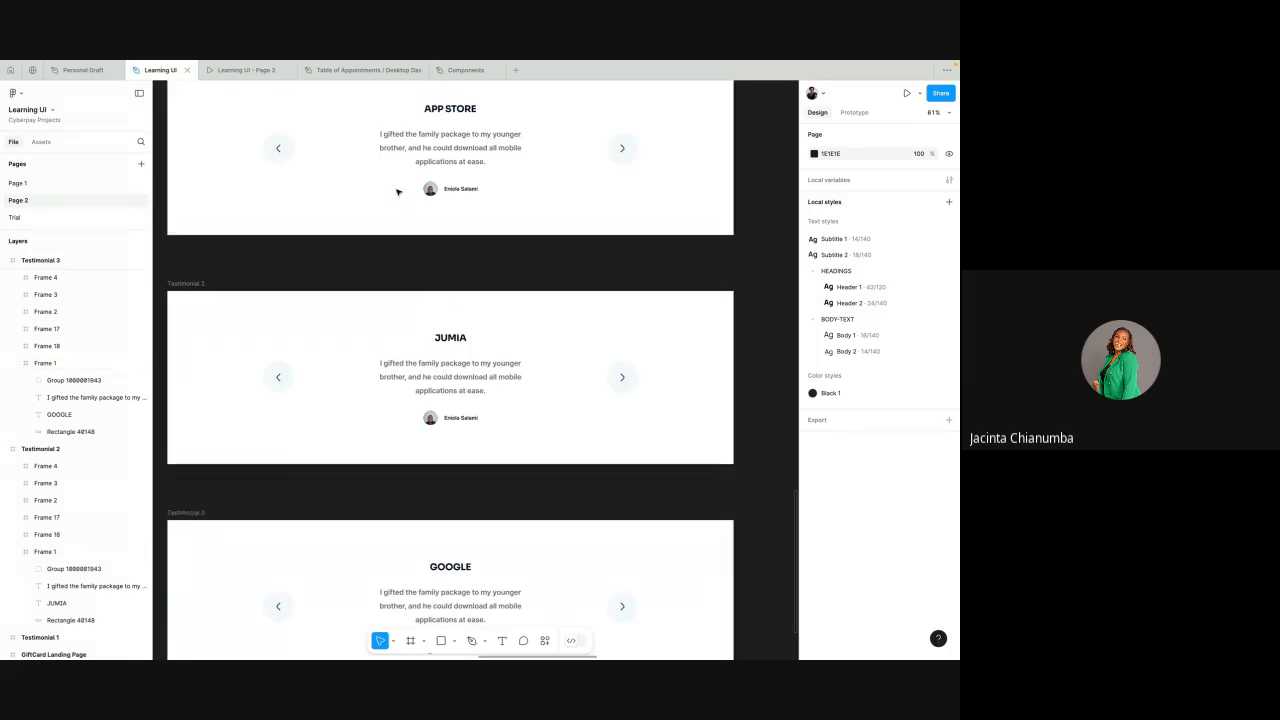
{"action": "scroll", "coordinate": [397, 191], "scroll_direction": "up", "scroll_amount": 1}
{"action": "left_click", "coordinate": [850, 113]}
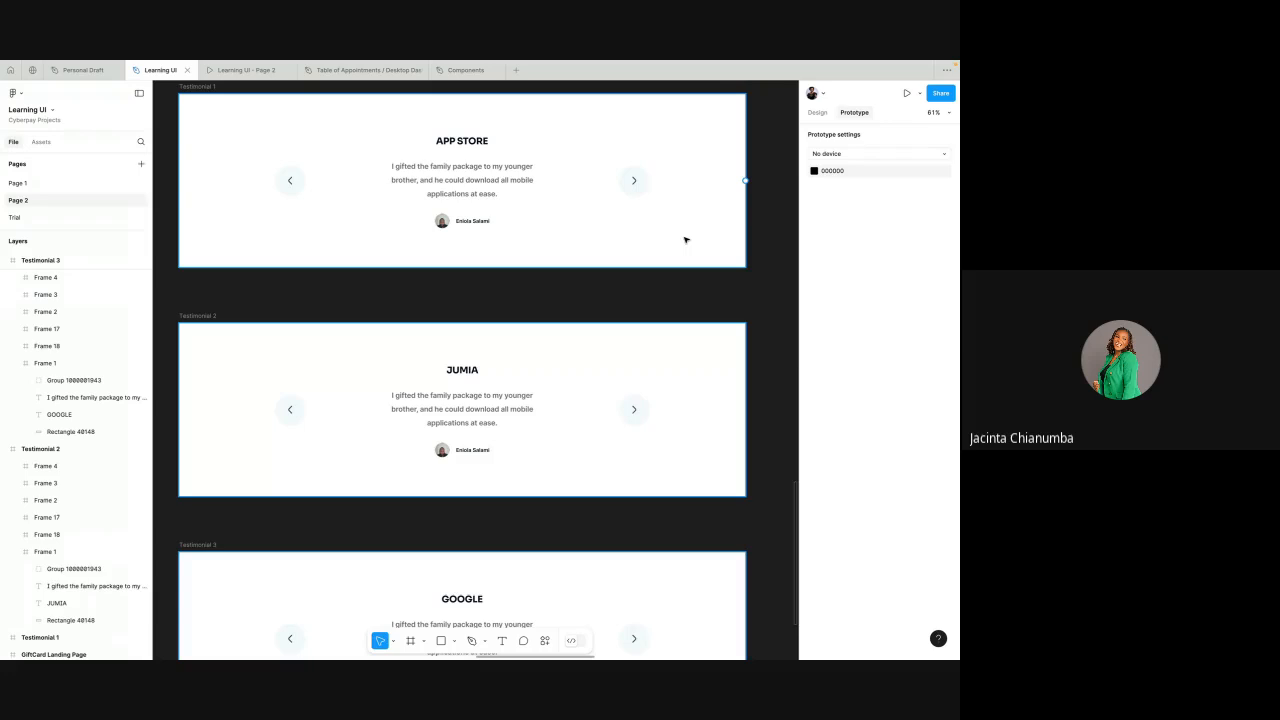
{"action": "left_click", "coordinate": [640, 184]}
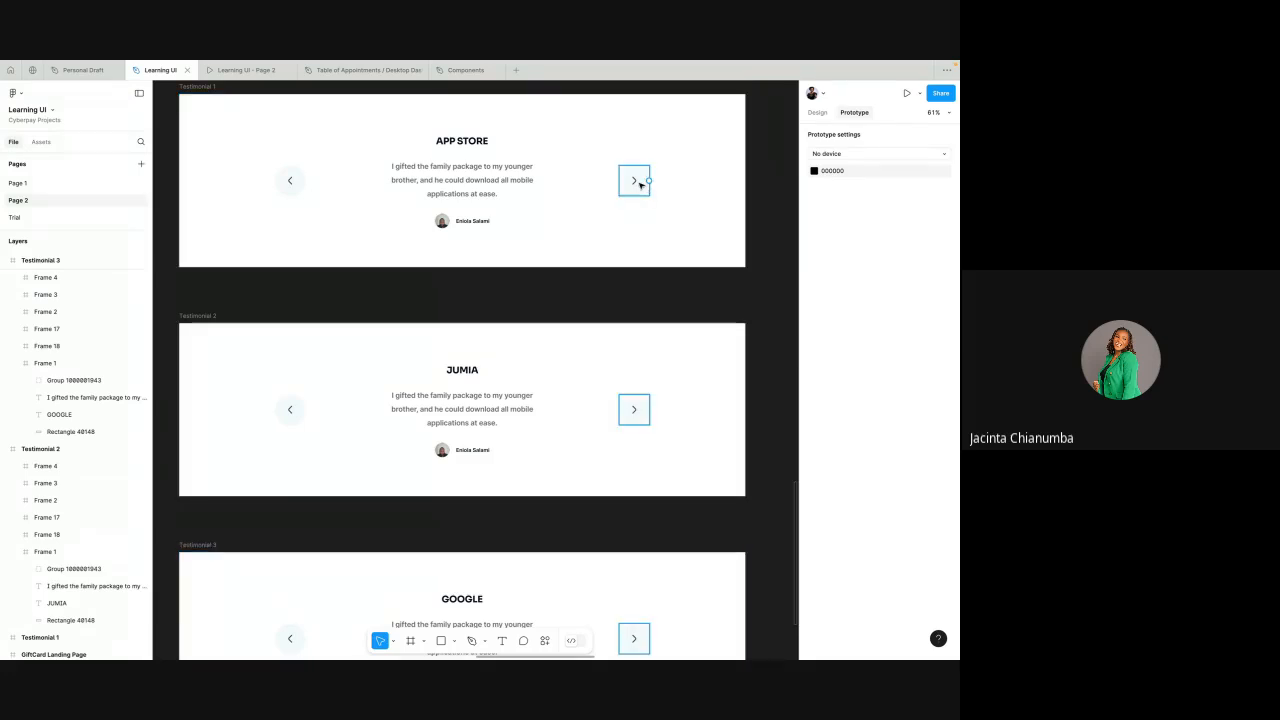
{"action": "left_click", "coordinate": [640, 184]}
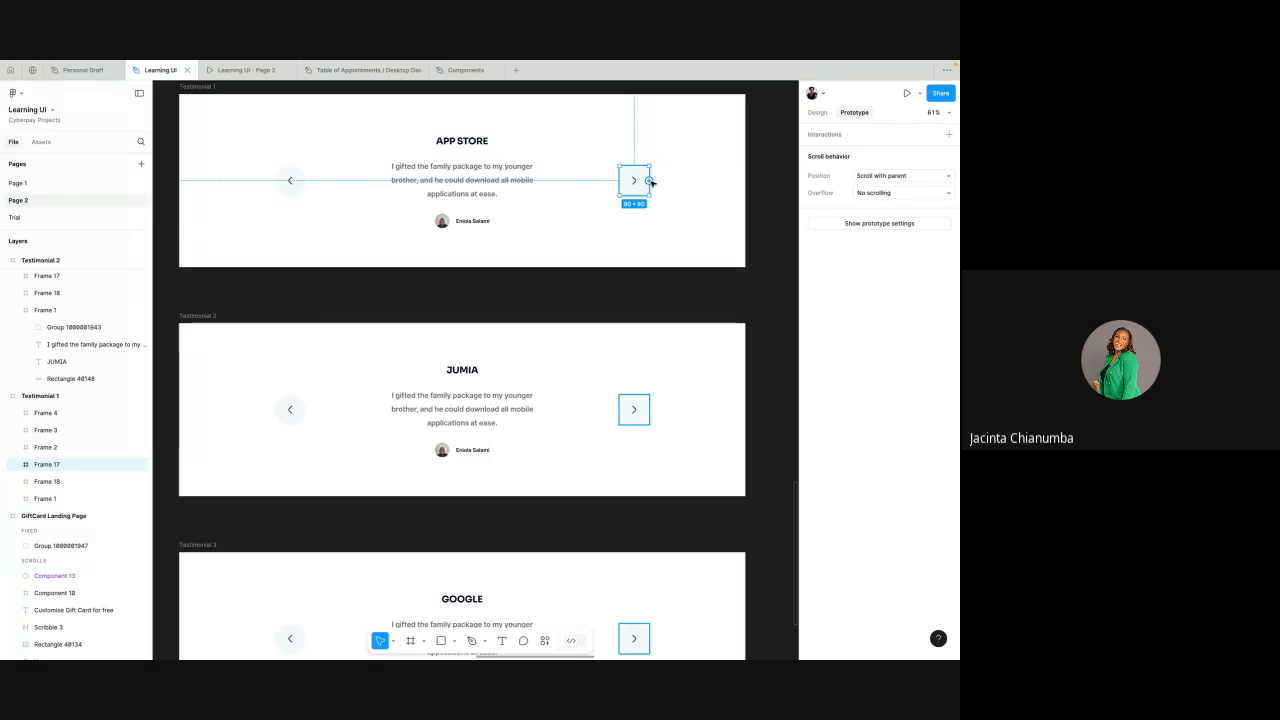
{"action": "scroll", "coordinate": [651, 182], "scroll_direction": "up", "scroll_amount": 2}
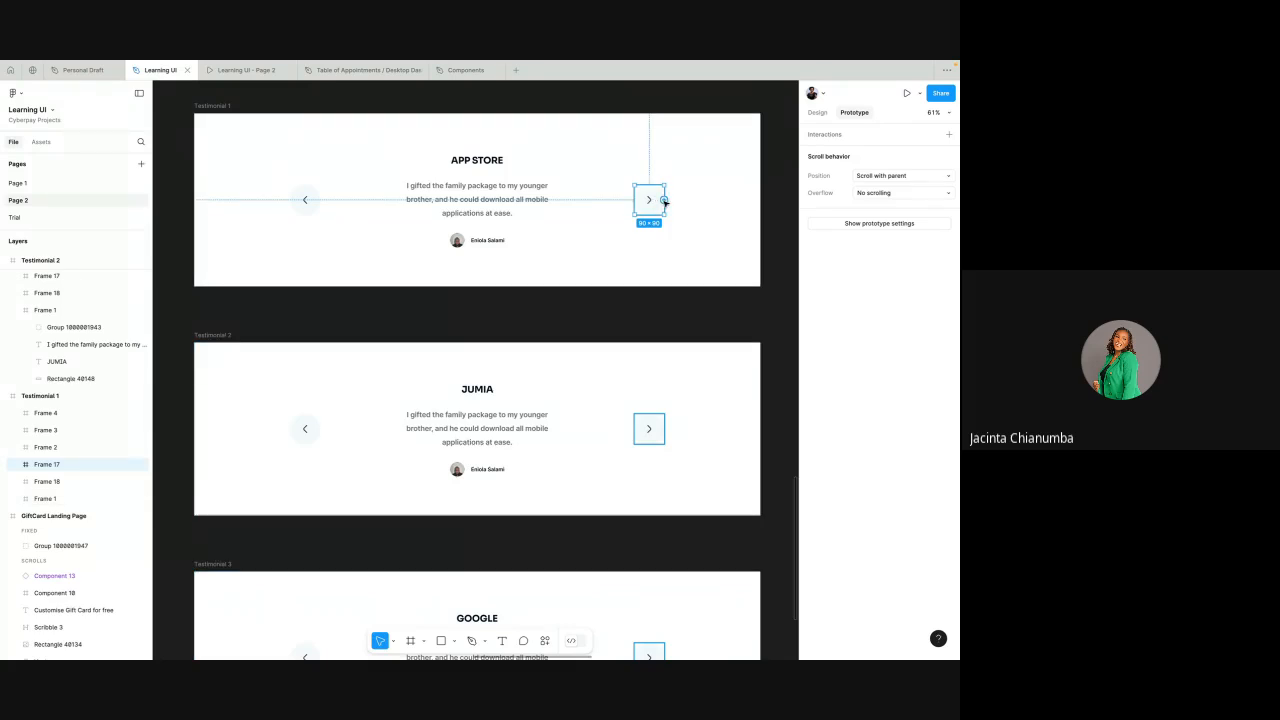
{"action": "scroll", "coordinate": [664, 202], "scroll_direction": "down", "scroll_amount": 2}
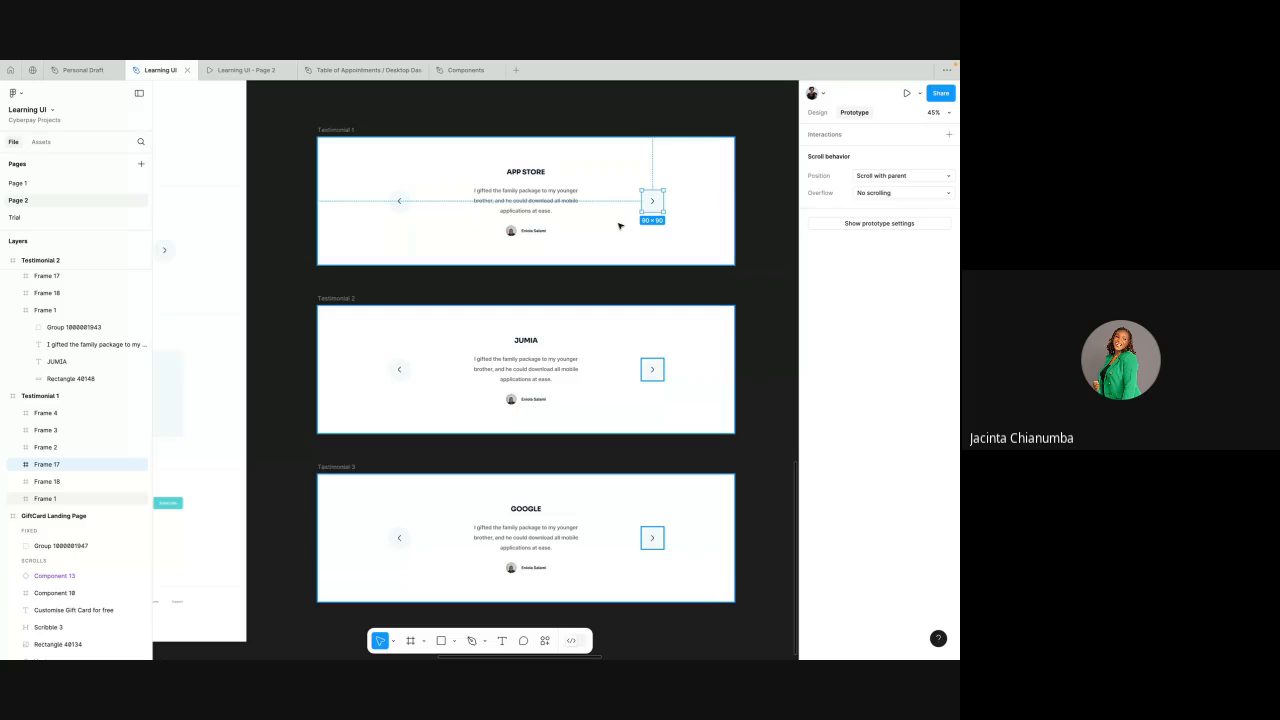
{"action": "left_click", "coordinate": [699, 126]}
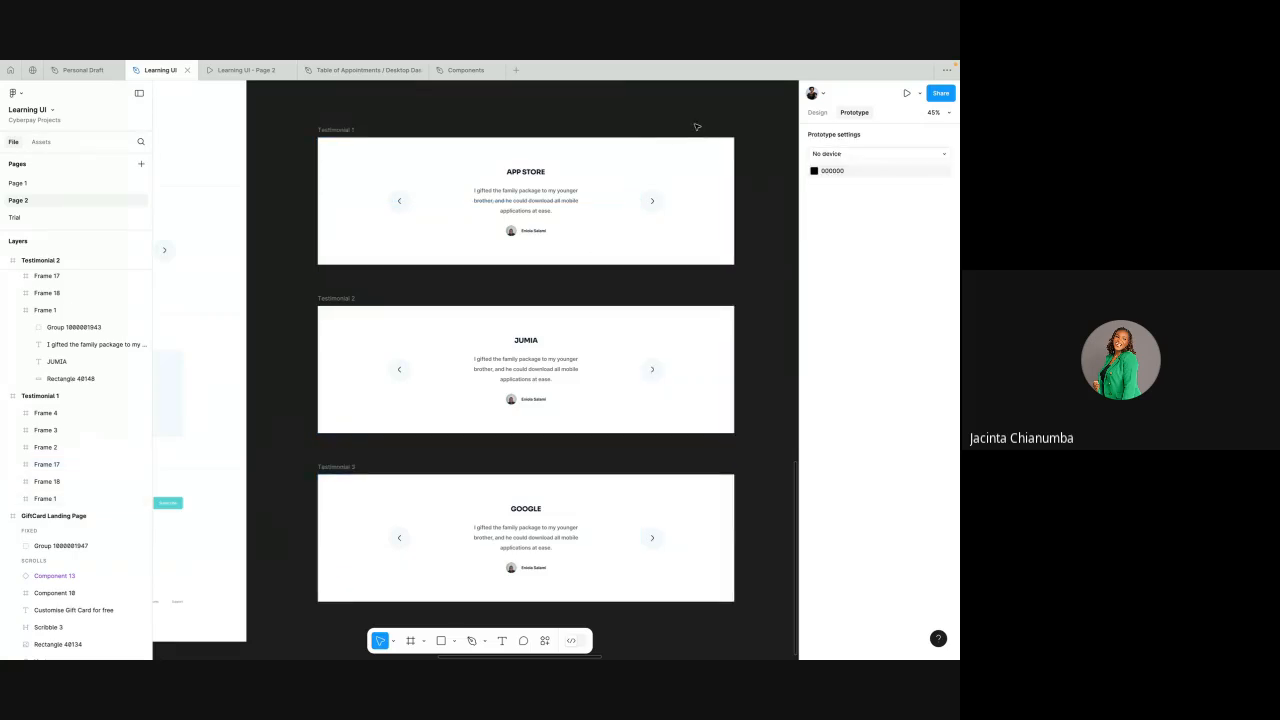
- Combine the Testimonial 1, Testimonial 2 and Testimonial 3 frames into one component set of variants
{"action": "left_click", "coordinate": [817, 113]}
{"action": "left_click_drag", "start_coordinate": [305, 120], "coordinate": [402, 250]}
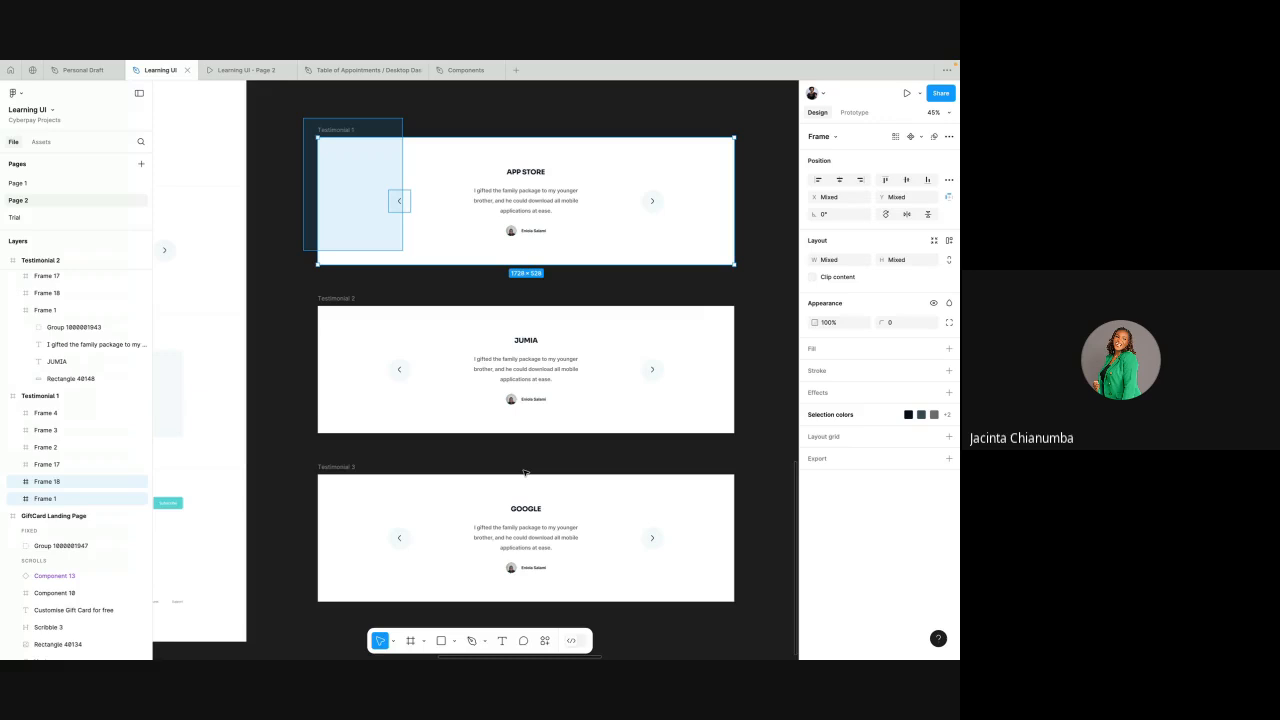
{"action": "left_click_drag", "start_coordinate": [524, 471], "coordinate": [745, 624]}
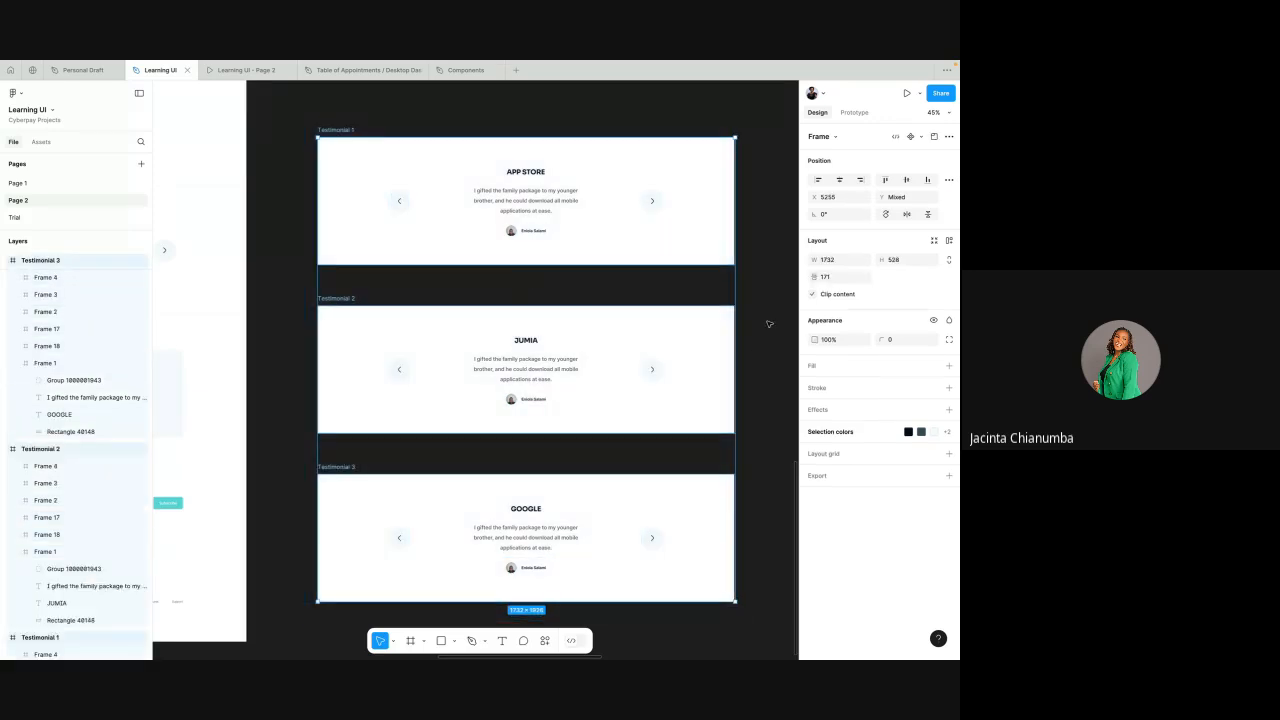
{"action": "left_click", "coordinate": [950, 138]}
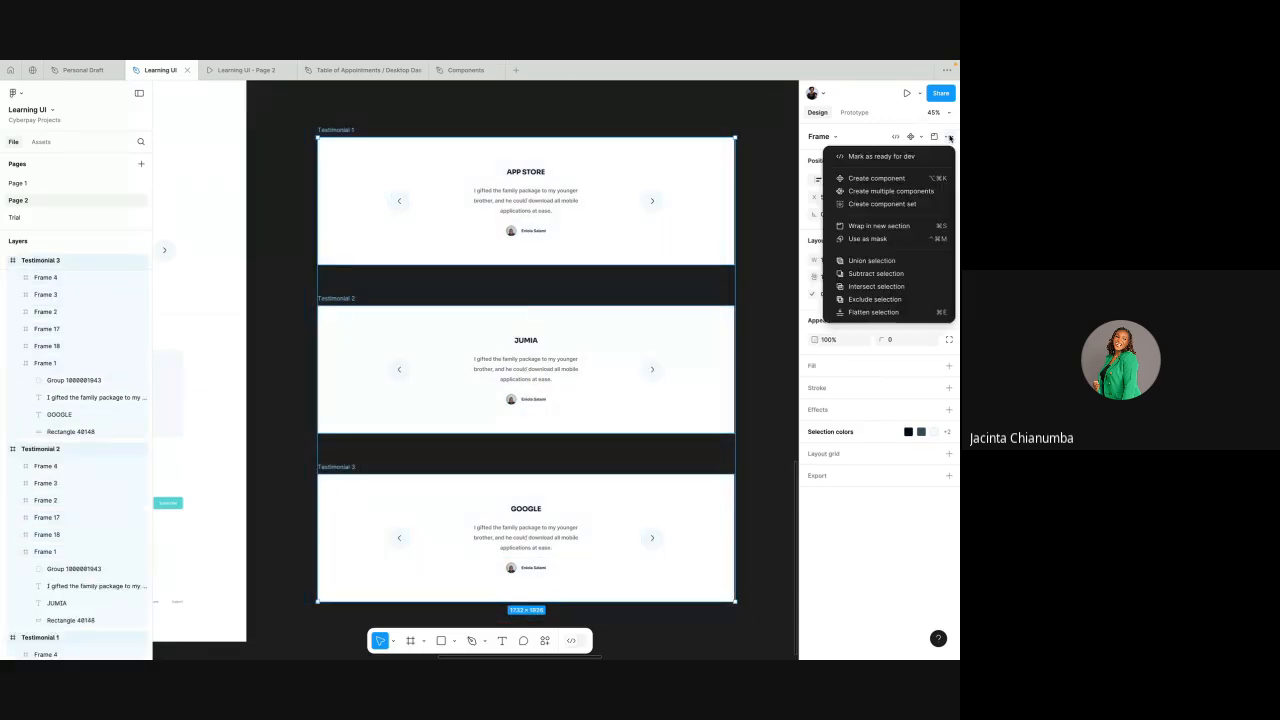
{"action": "left_click", "coordinate": [876, 192]}
{"action": "left_click", "coordinate": [862, 158]}
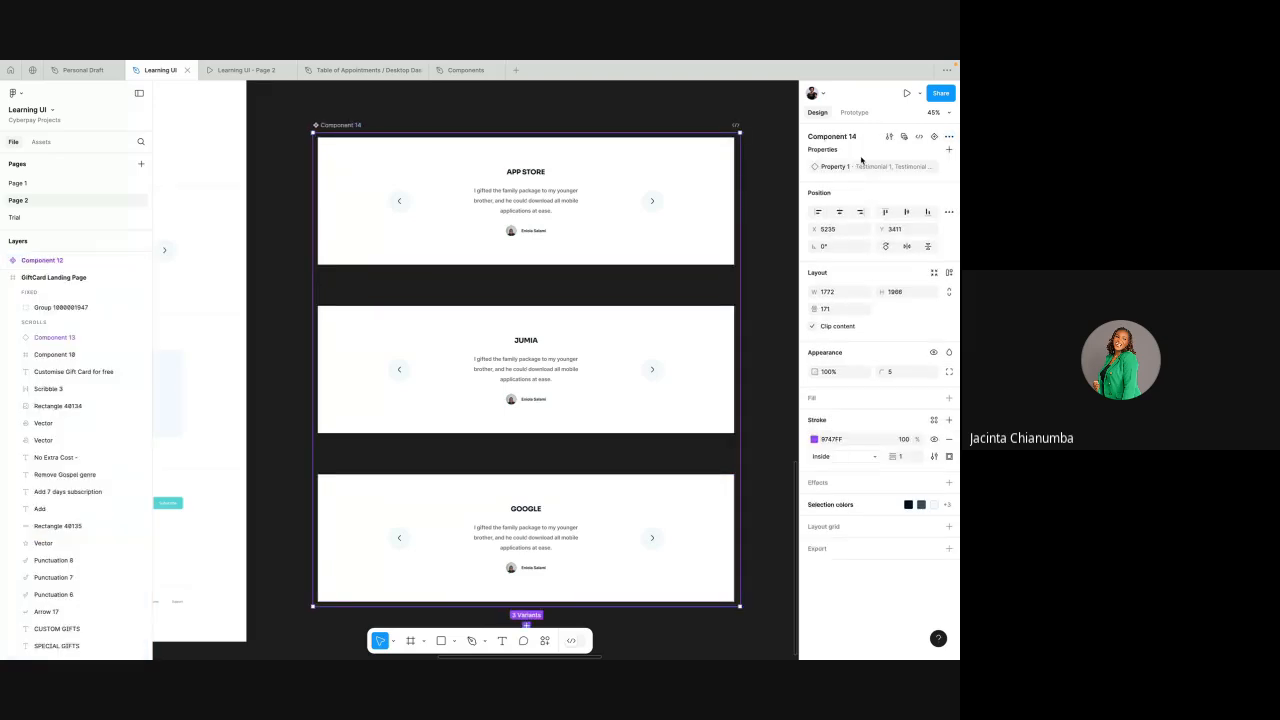
- Link the App Store variant's forward arrow to Testimonial 2 with an On click trigger, Change to action and Smart animate, Ease out, 800ms
{"action": "left_click", "coordinate": [855, 113]}
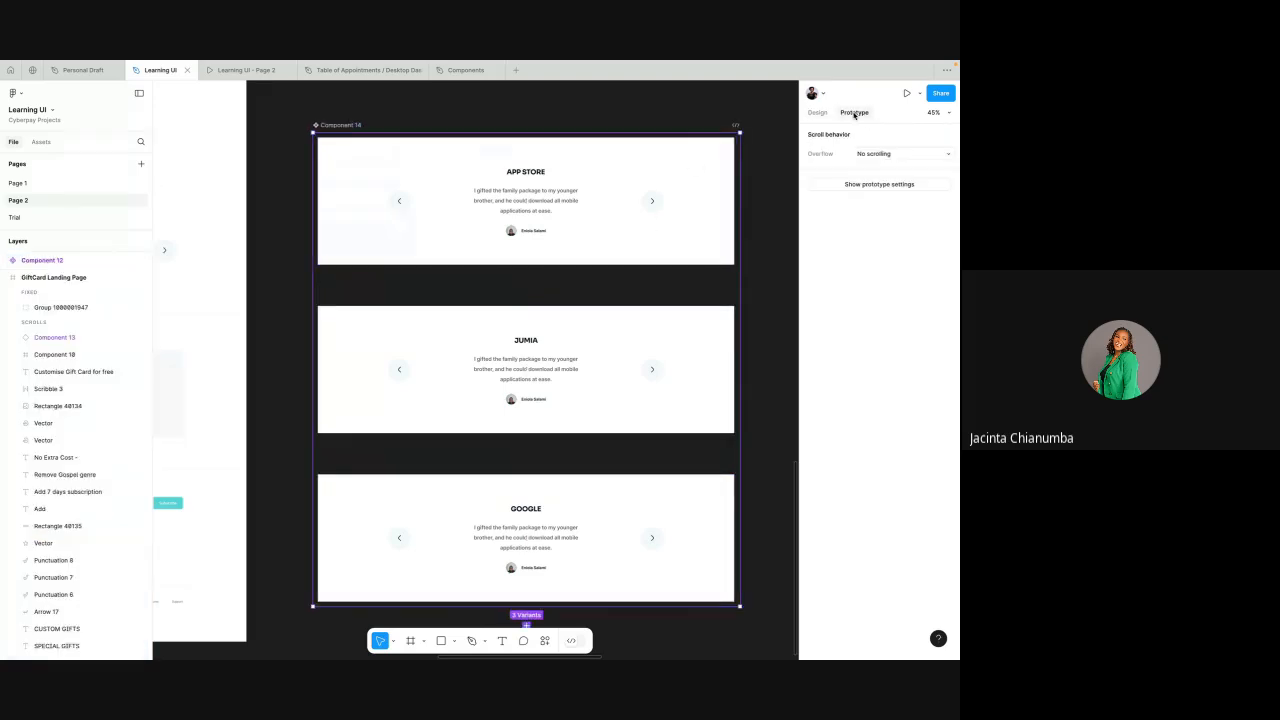
{"action": "double_click", "coordinate": [654, 205]}
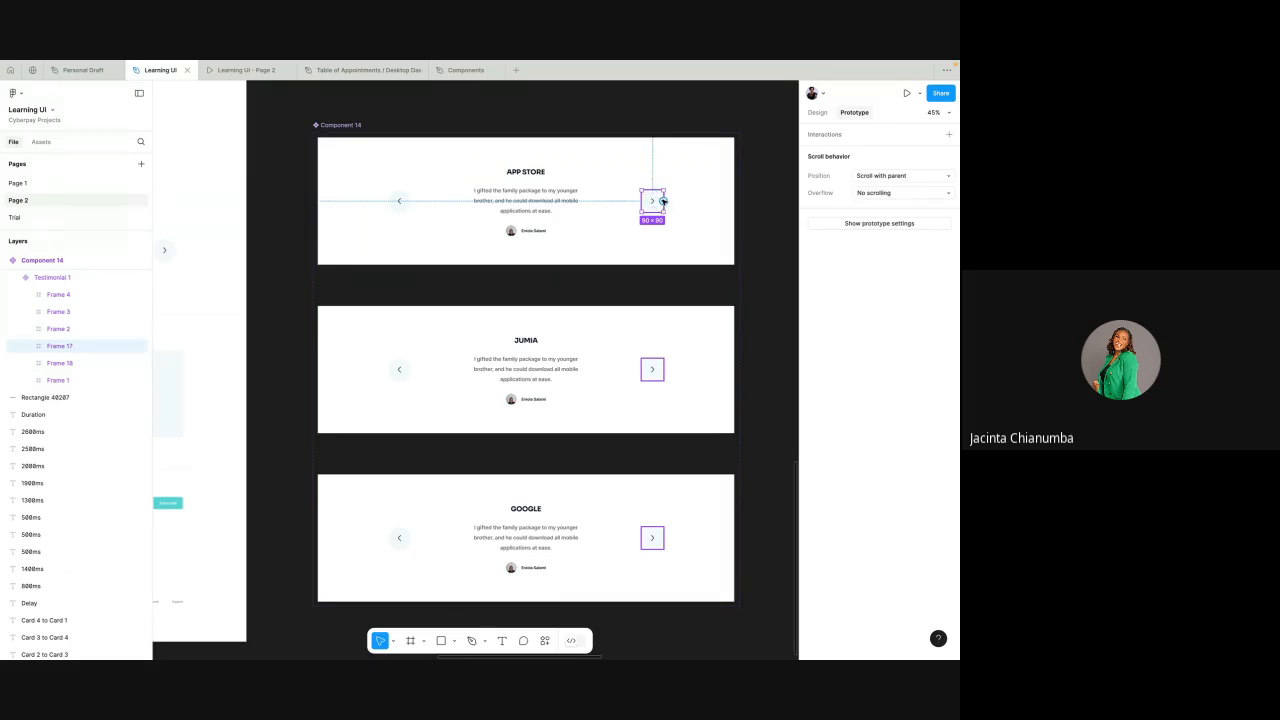
{"action": "left_click_drag", "start_coordinate": [664, 201], "coordinate": [597, 338]}
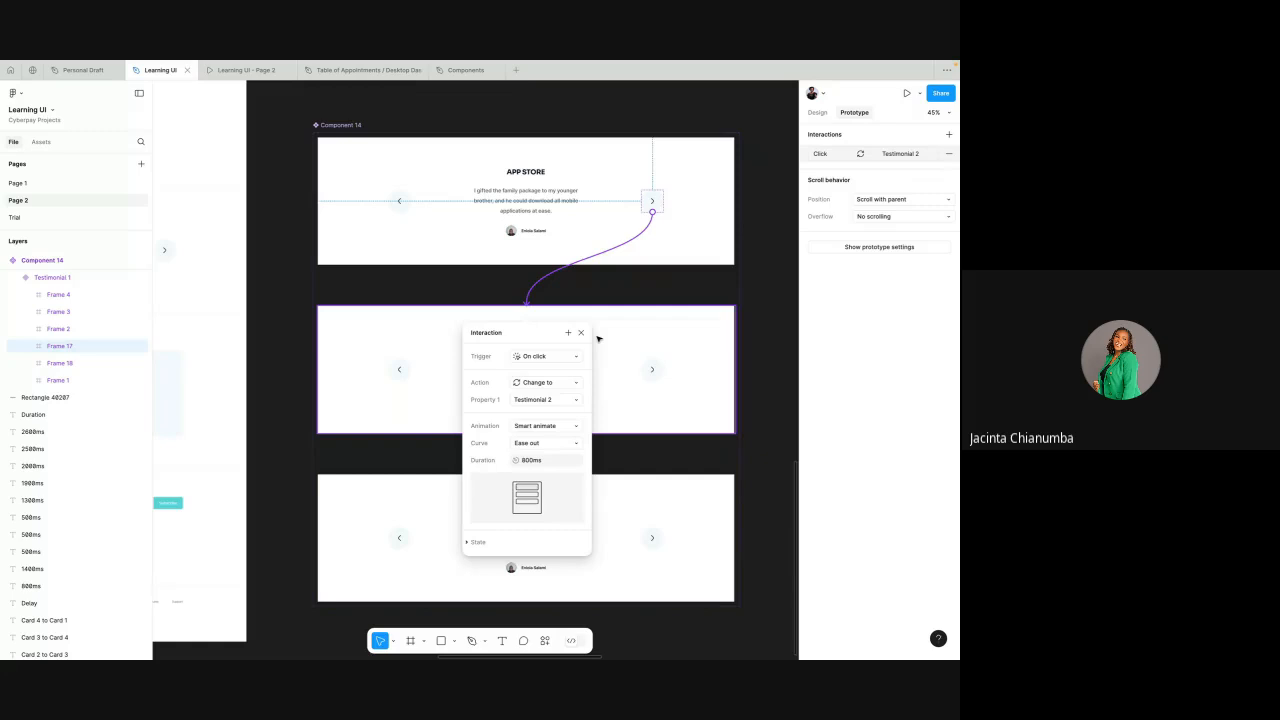
{"action": "left_click", "coordinate": [538, 356]}
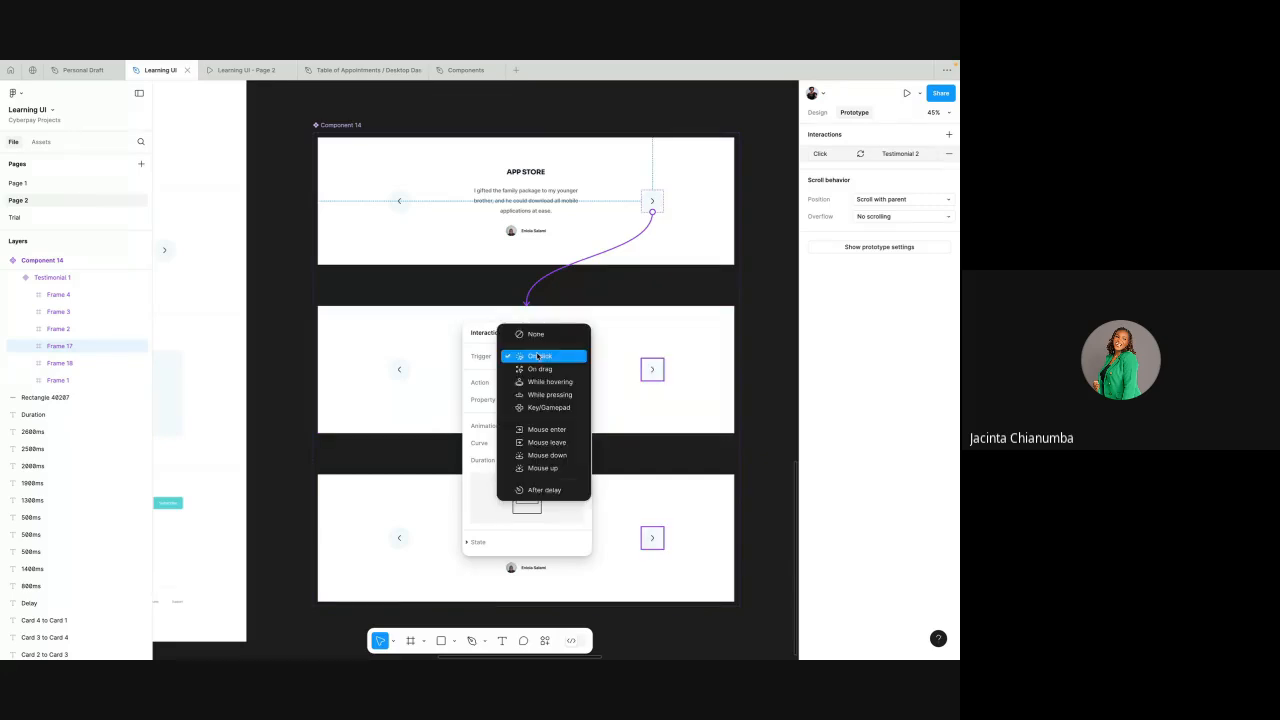
{"action": "left_click", "coordinate": [538, 356]}
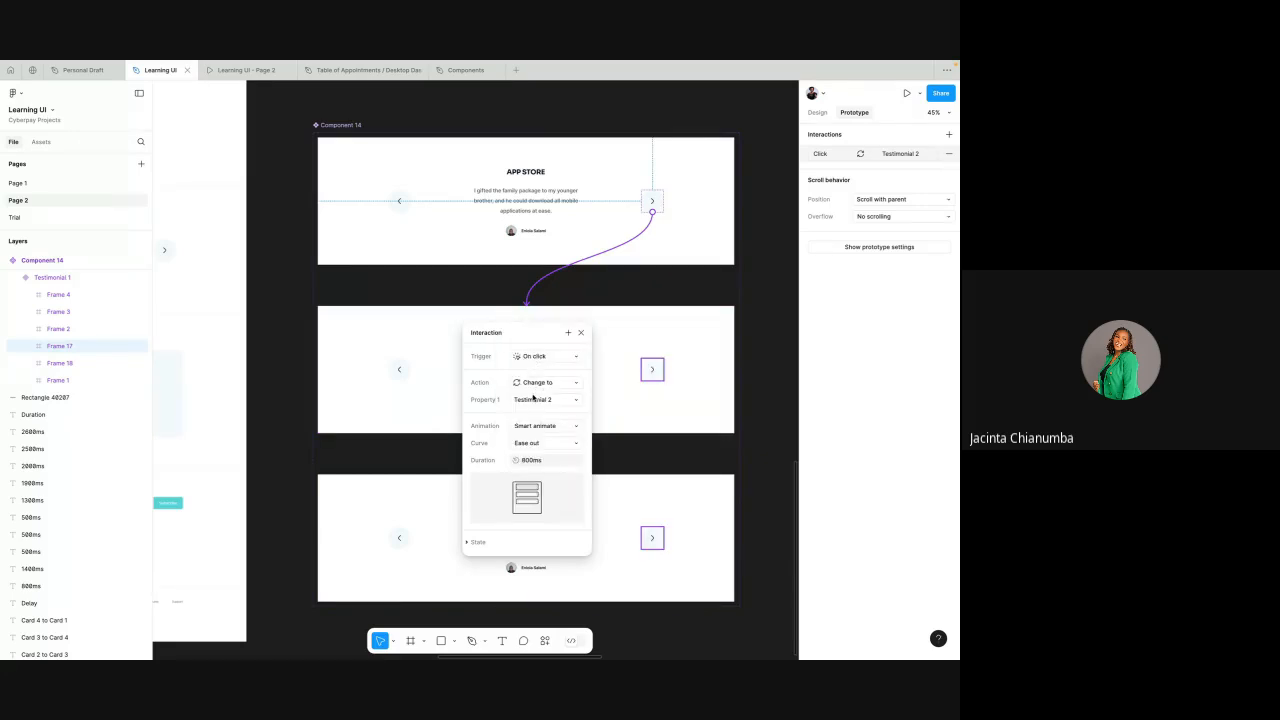
{"action": "left_click", "coordinate": [548, 399]}
{"action": "left_click", "coordinate": [555, 401]}
{"action": "left_click", "coordinate": [540, 428]}
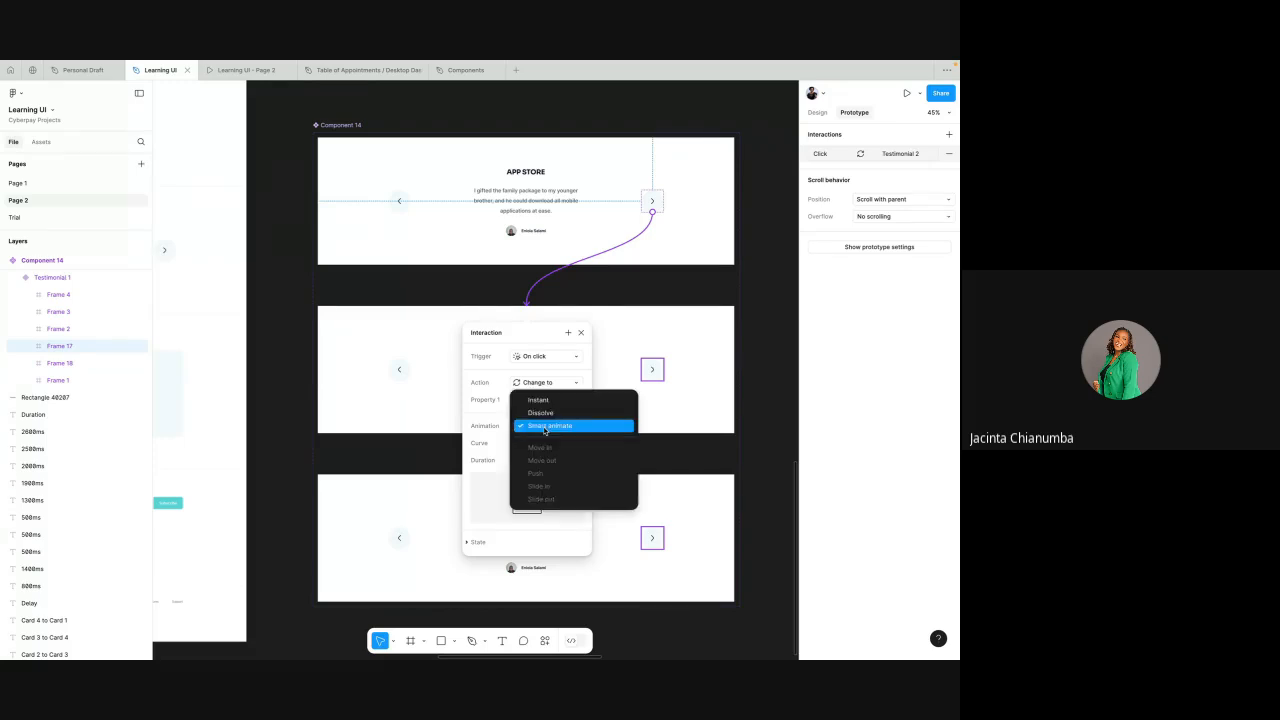
{"action": "left_click", "coordinate": [545, 428]}
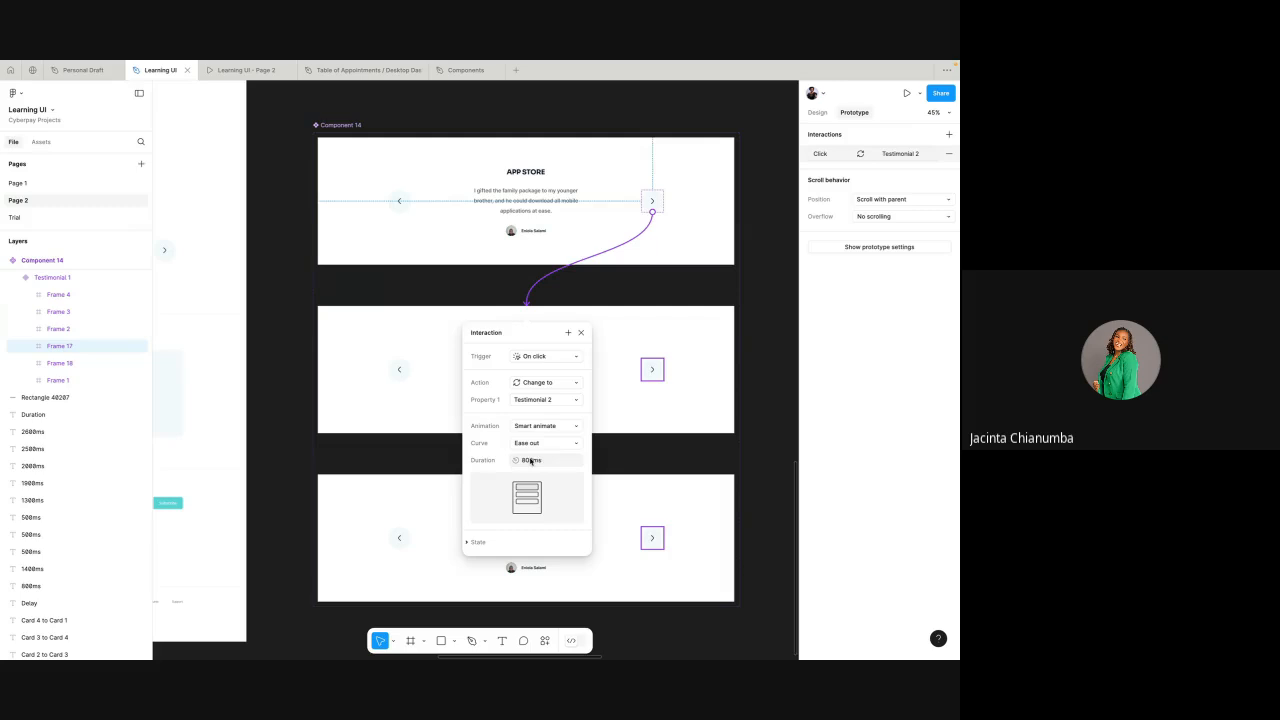
{"action": "left_click", "coordinate": [581, 334]}
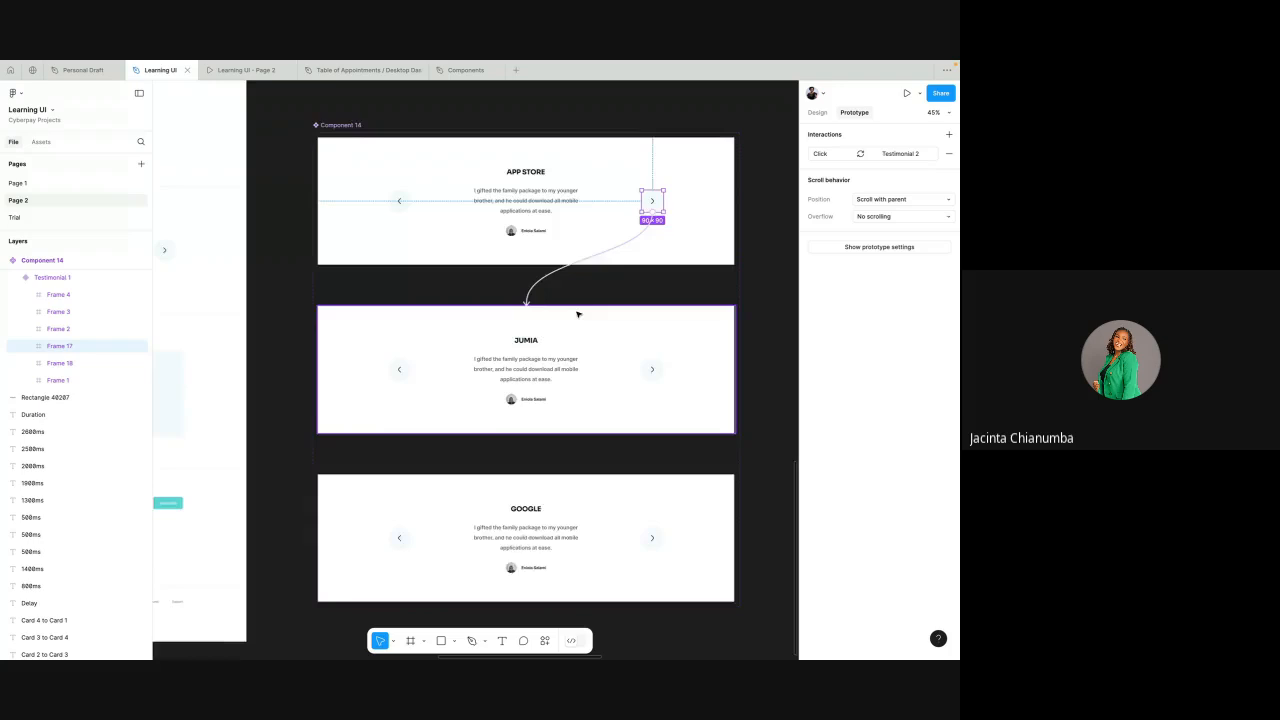
- Link the Jumia variant's forward arrow to Testimonial 3 as an On click, Change to interaction, and check the App Store arrow's interaction
{"action": "scroll", "coordinate": [580, 314], "scroll_direction": "down", "scroll_amount": 2}
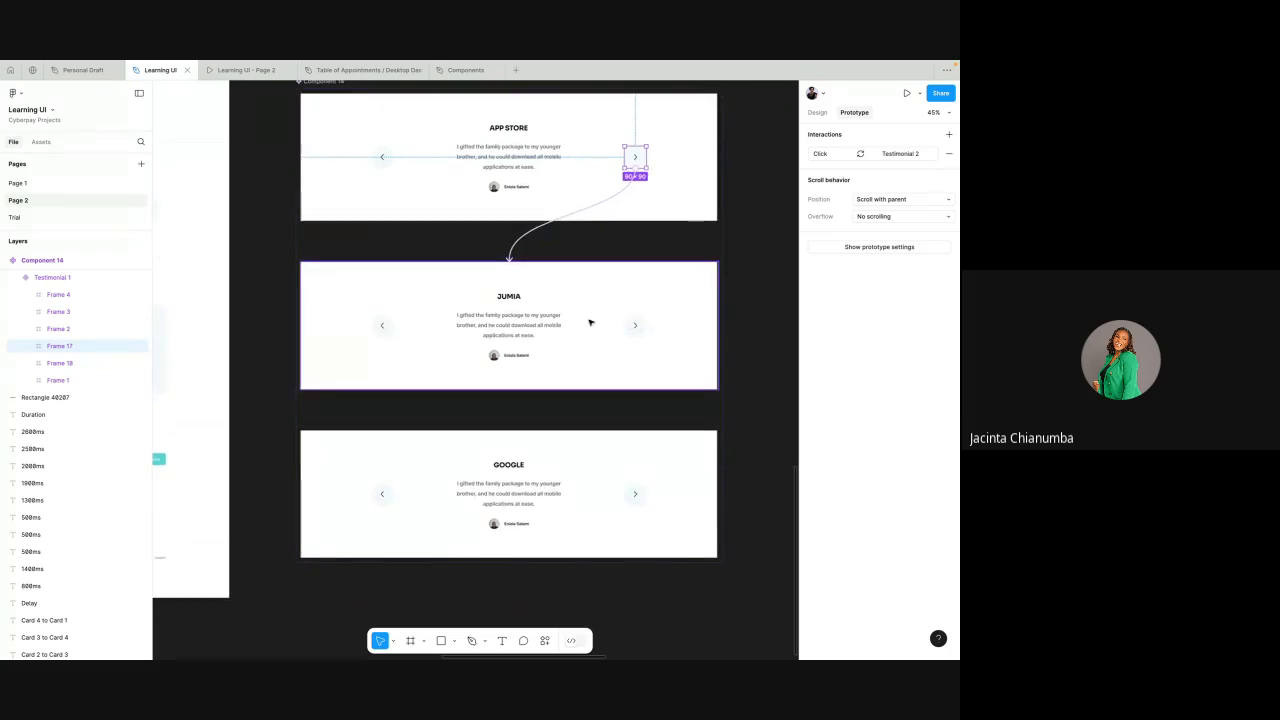
{"action": "left_click", "coordinate": [634, 330]}
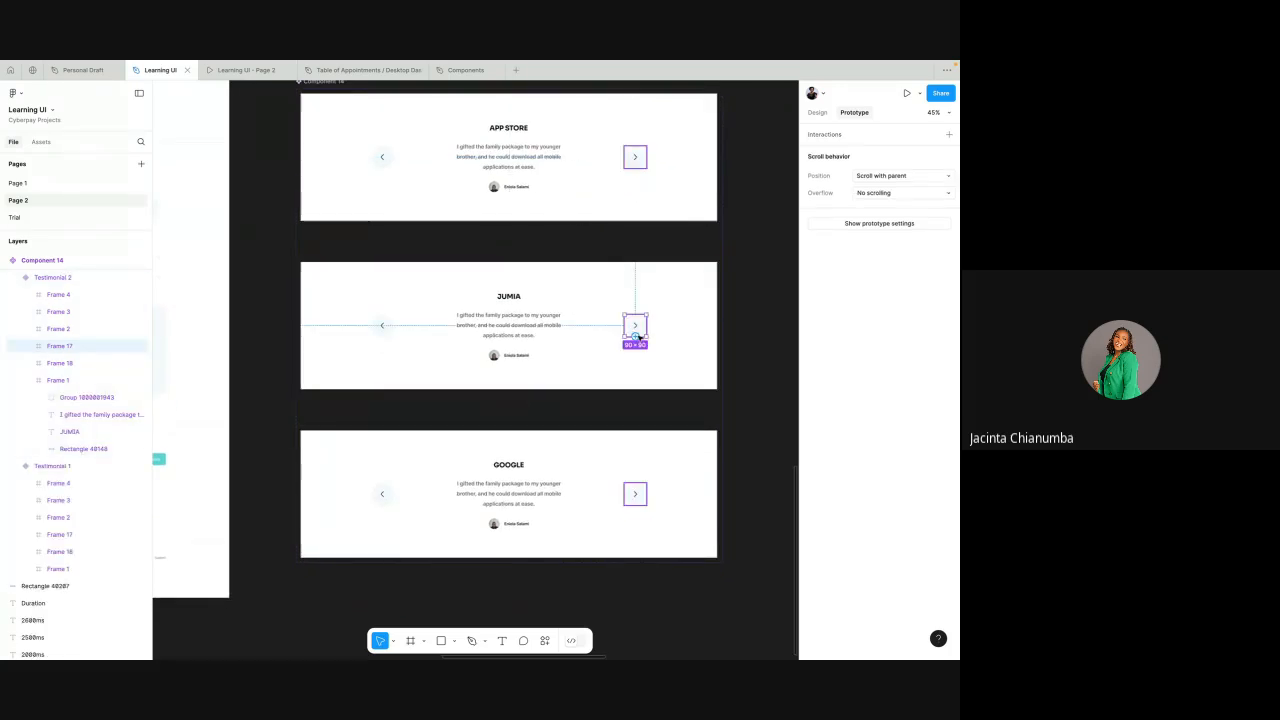
{"action": "left_click_drag", "start_coordinate": [646, 325], "coordinate": [543, 460]}
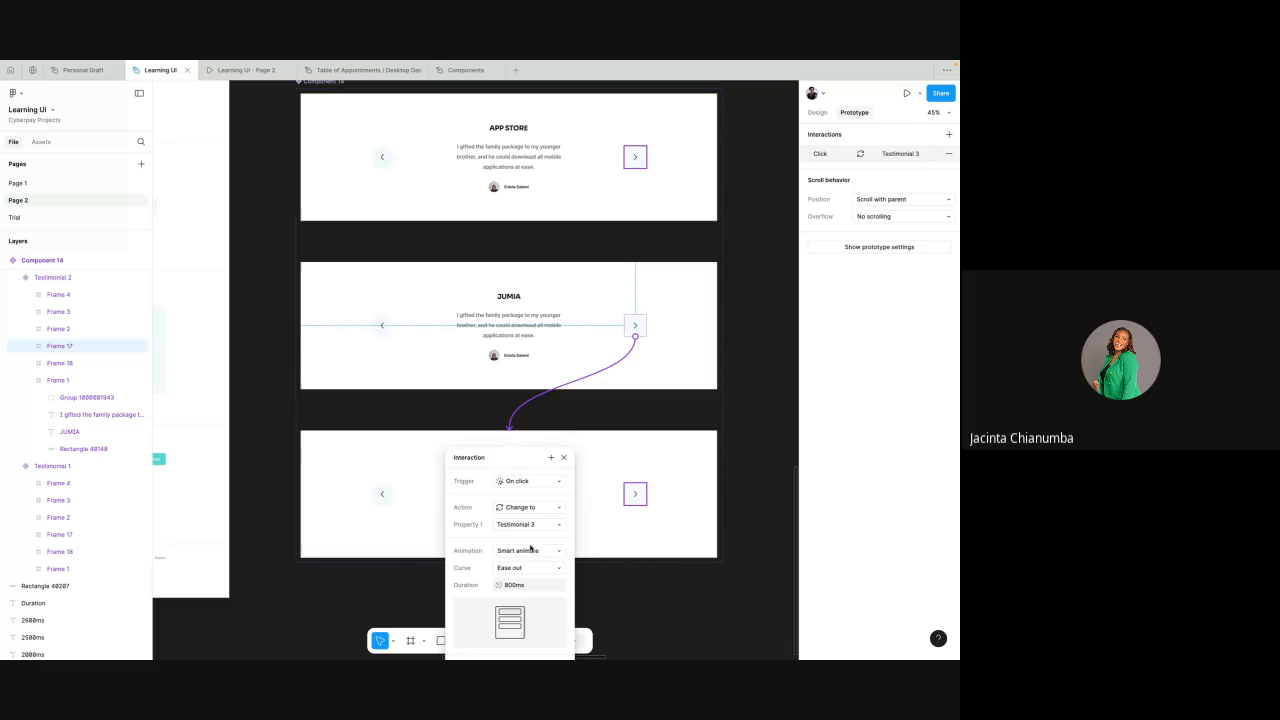
{"action": "left_click", "coordinate": [588, 413]}
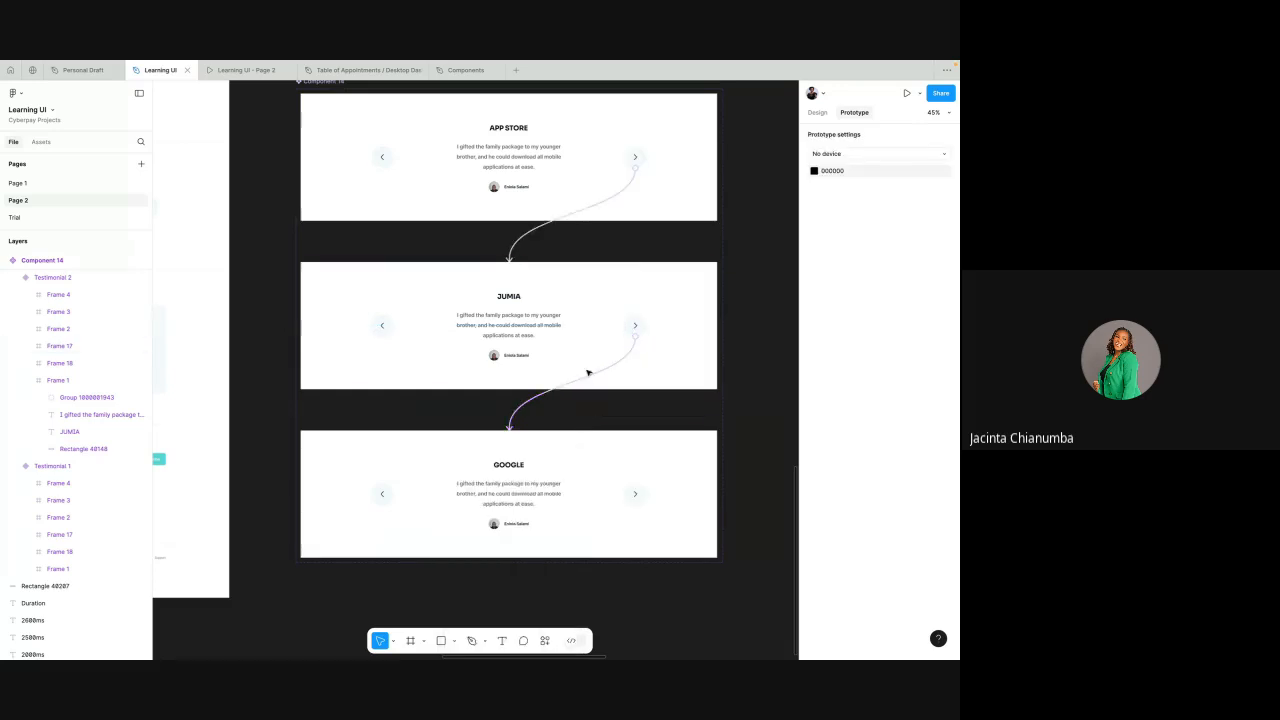
{"action": "left_click", "coordinate": [581, 211]}
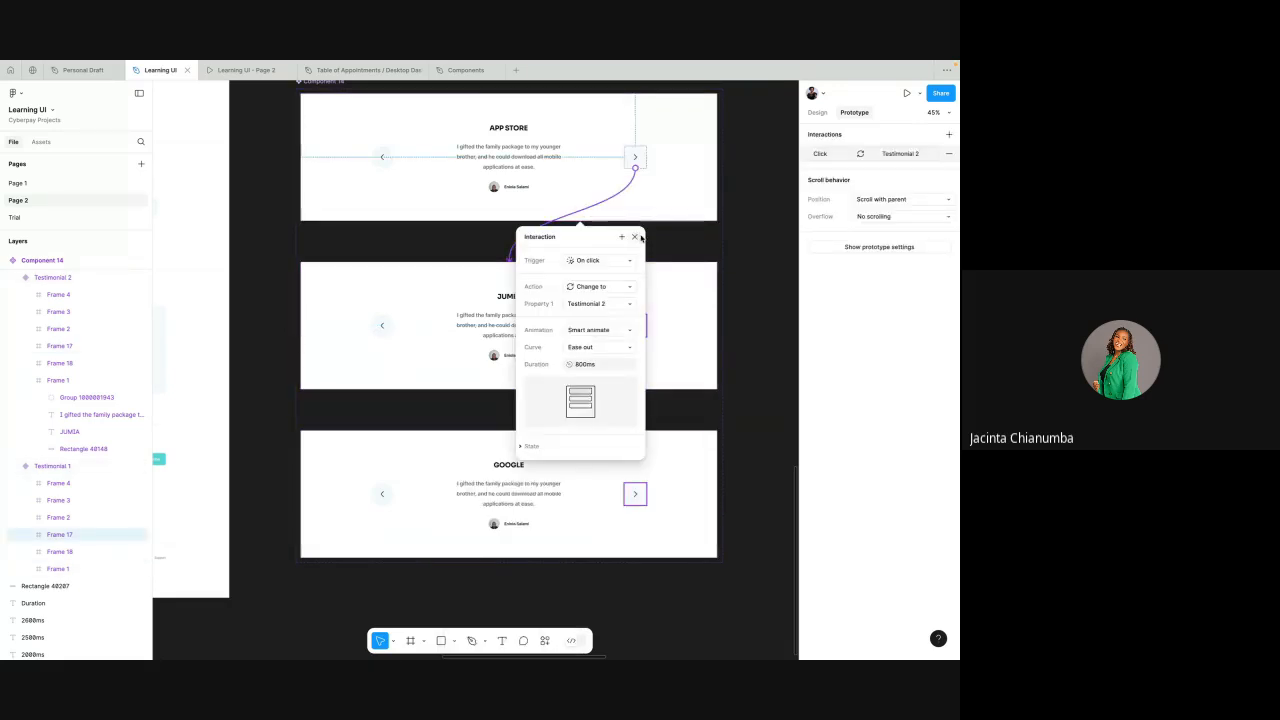
{"action": "left_click", "coordinate": [683, 223]}
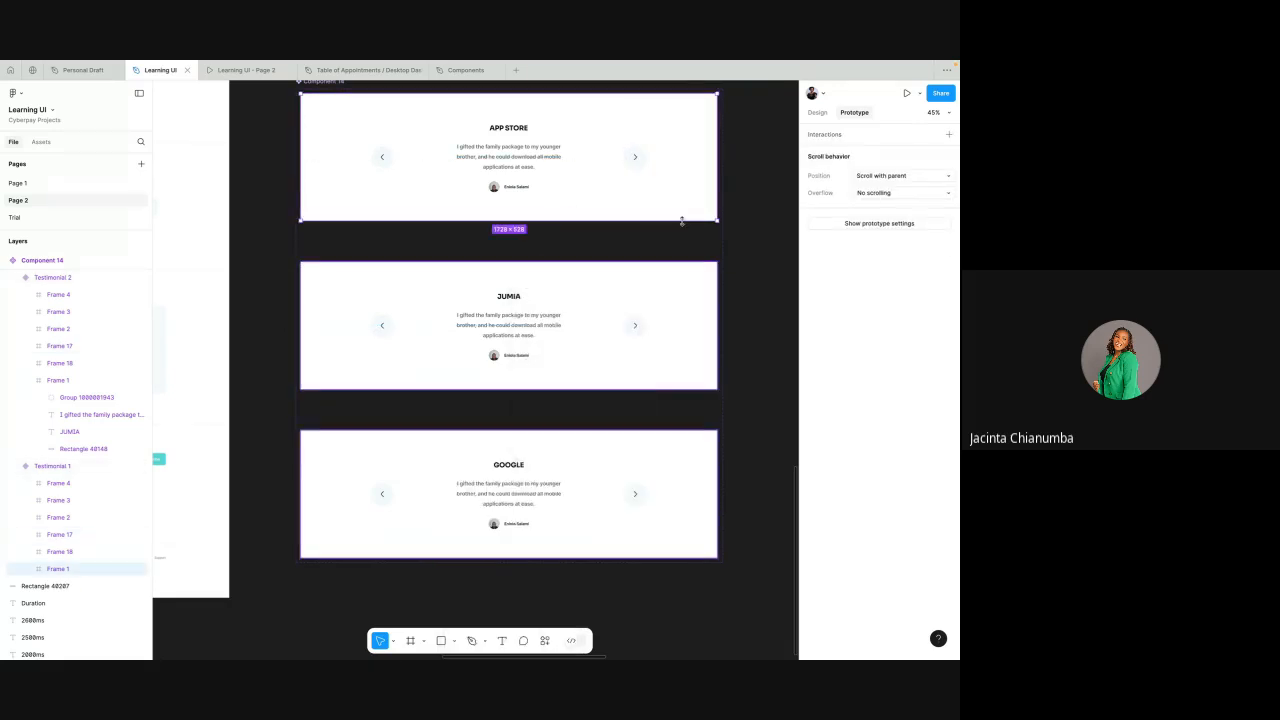
{"action": "left_click", "coordinate": [635, 160]}
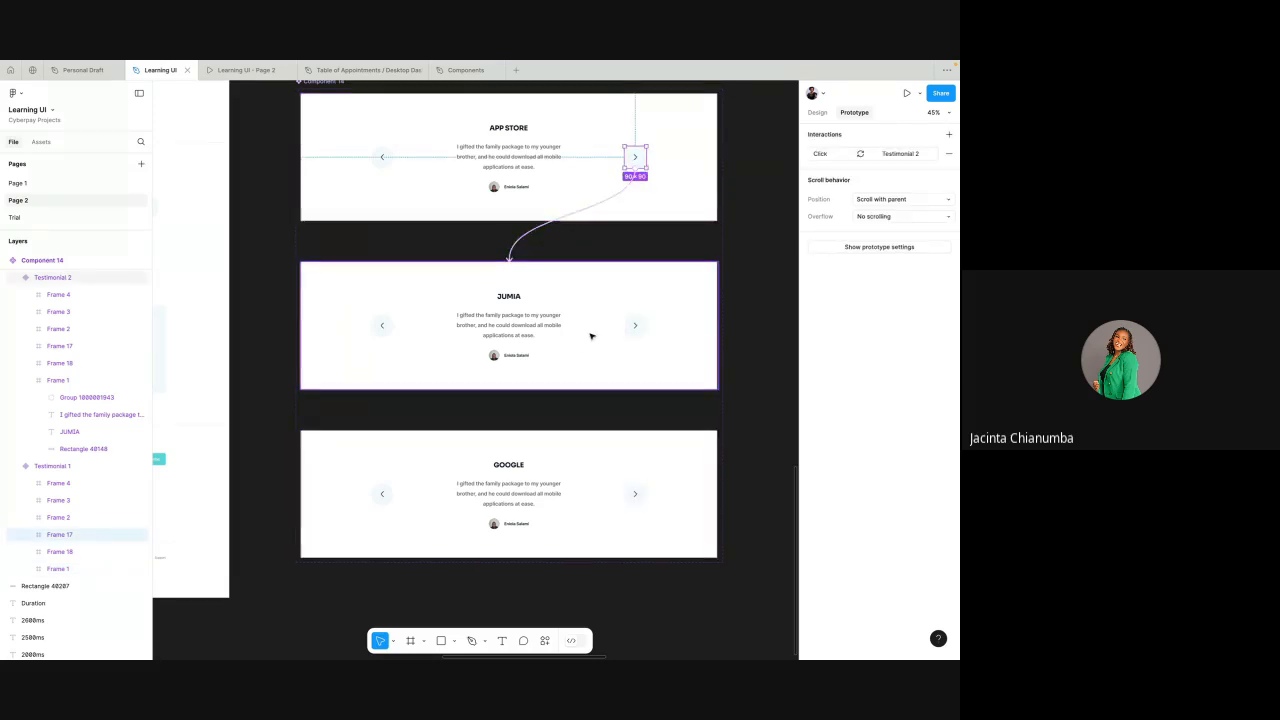
- Link the Google variant's forward arrow back to Testimonial 1 with an On click, Change to interaction using Smart animate
{"action": "left_click", "coordinate": [634, 498]}
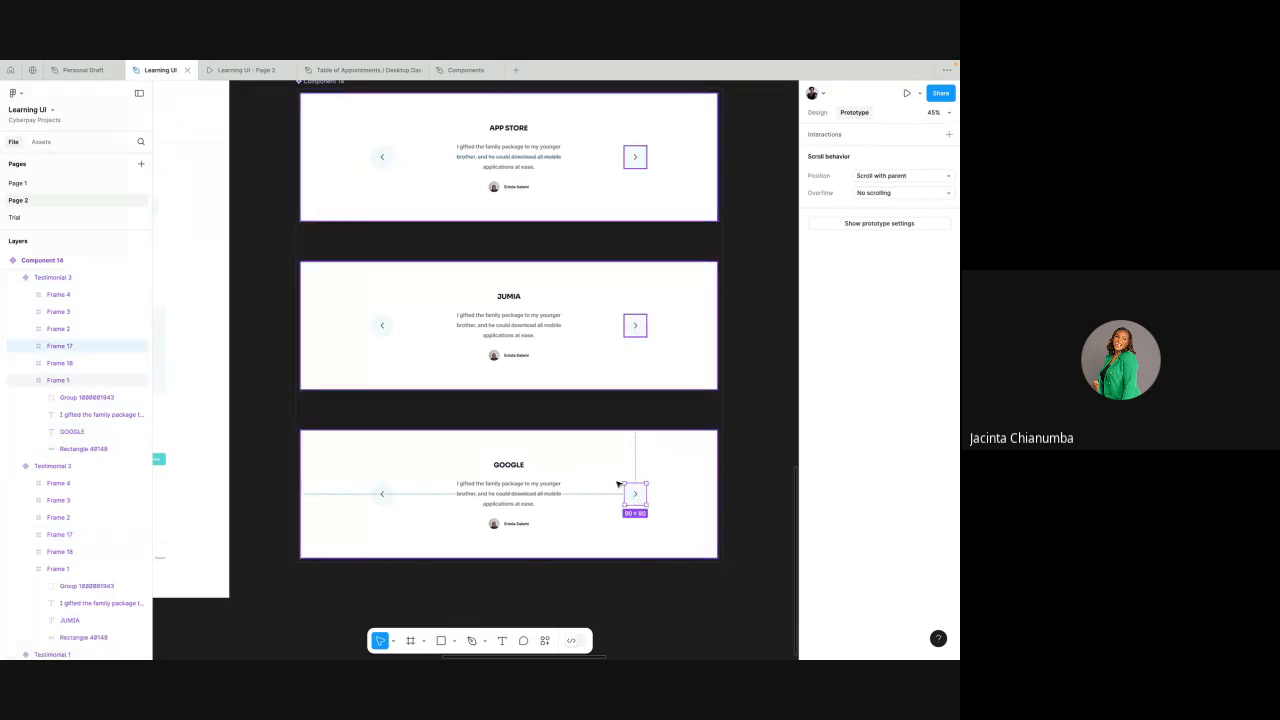
{"action": "mouse_move", "coordinate": [647, 496]}
{"action": "left_click_drag", "start_coordinate": [647, 496], "coordinate": [430, 165]}
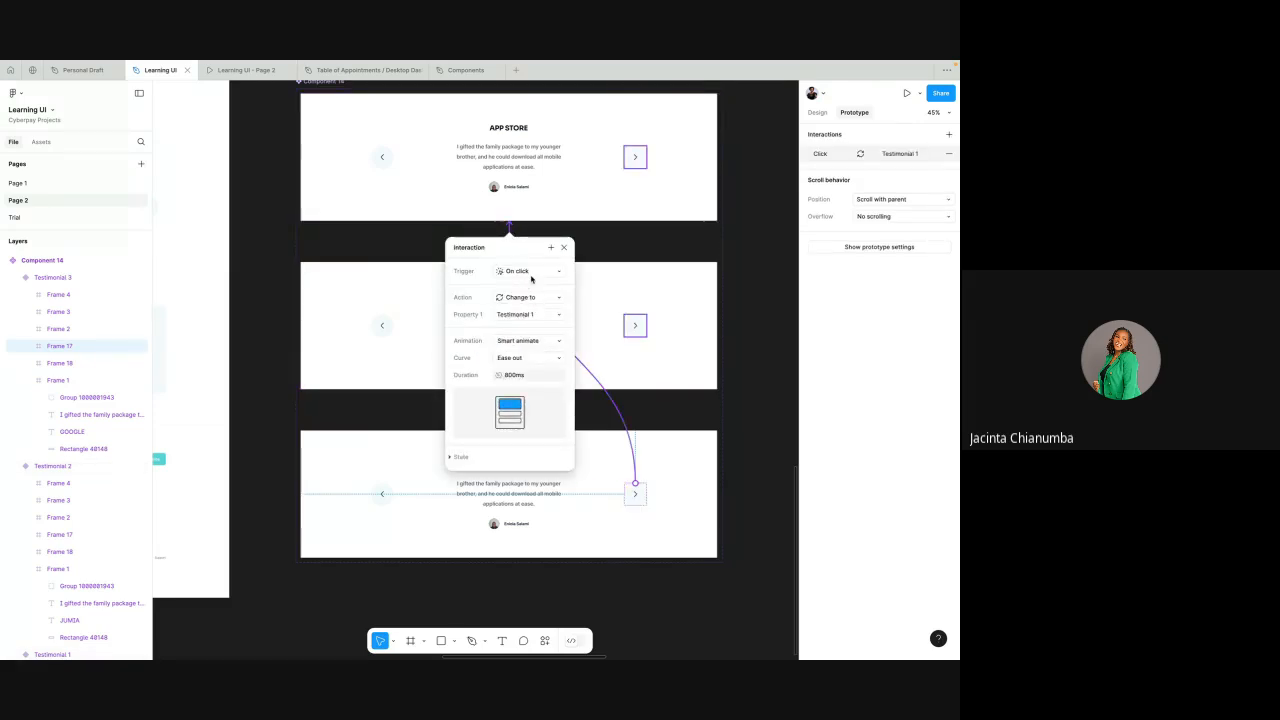
{"action": "left_click", "coordinate": [529, 275]}
{"action": "left_click", "coordinate": [600, 243]}
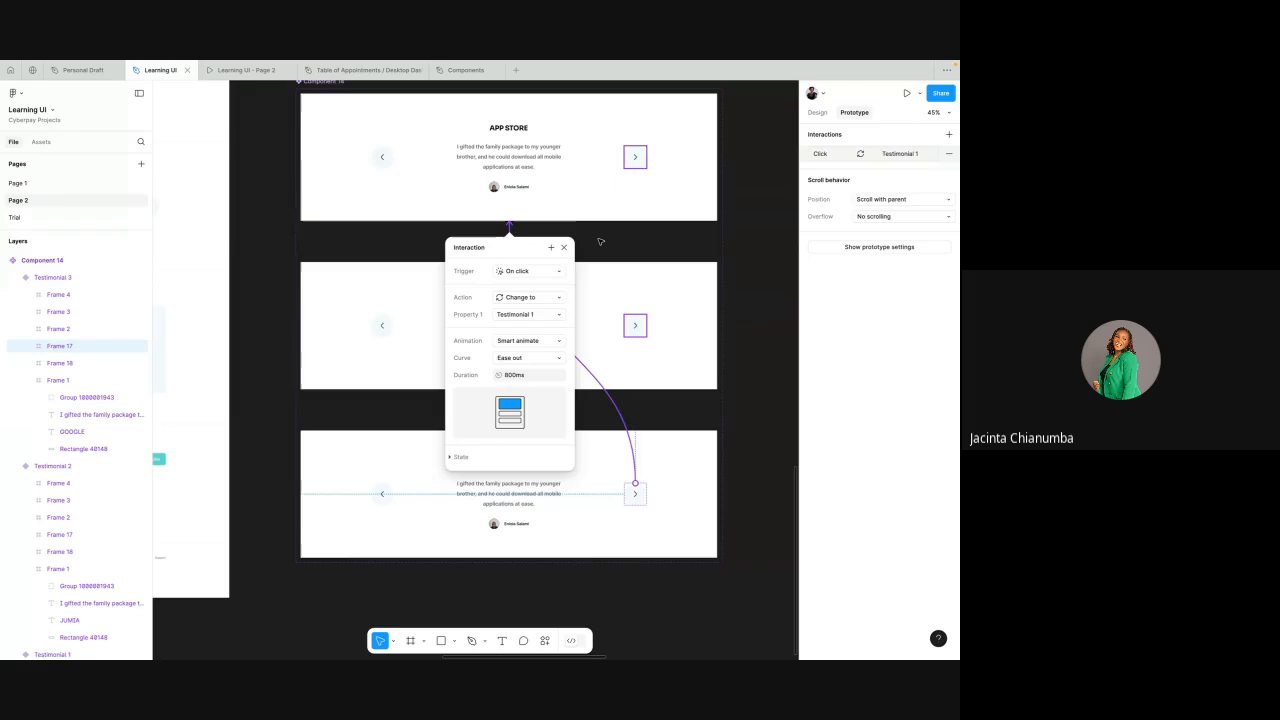
{"action": "left_click", "coordinate": [600, 243]}
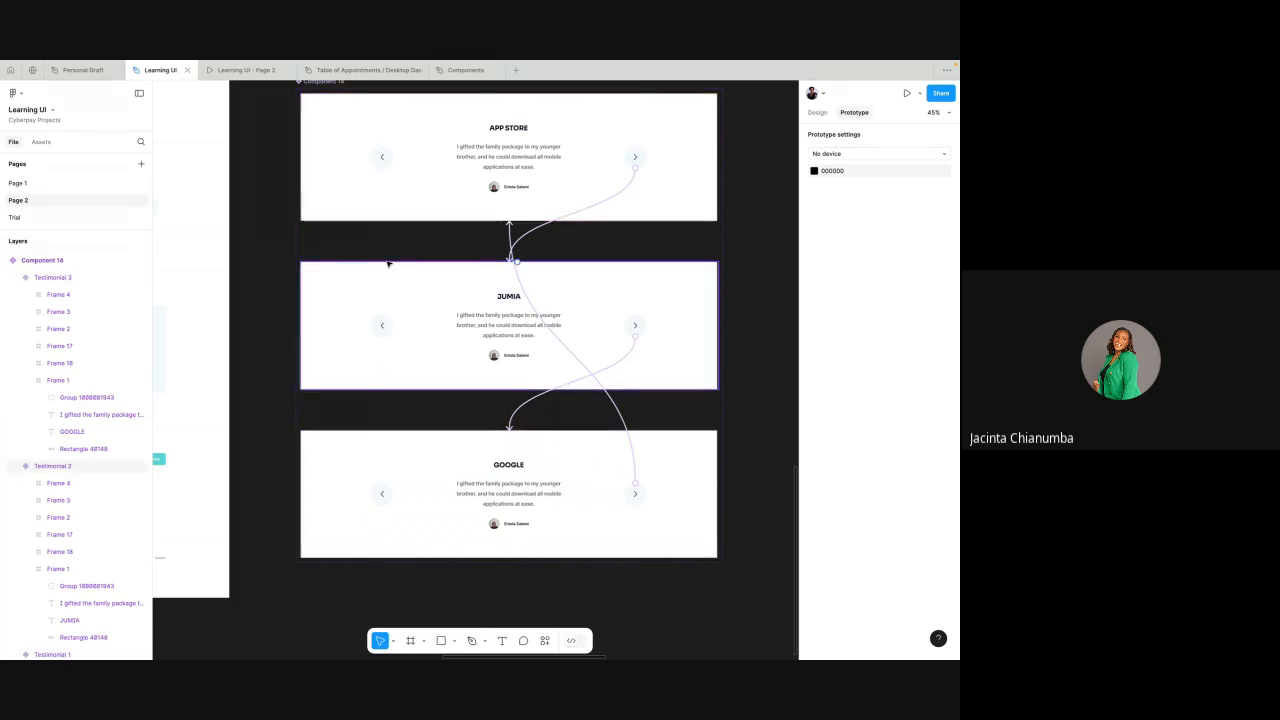
- Link the Jumia variant's back arrow to Testimonial 1 with an On click, Change to interaction using Smart animate
{"action": "left_click", "coordinate": [383, 327]}
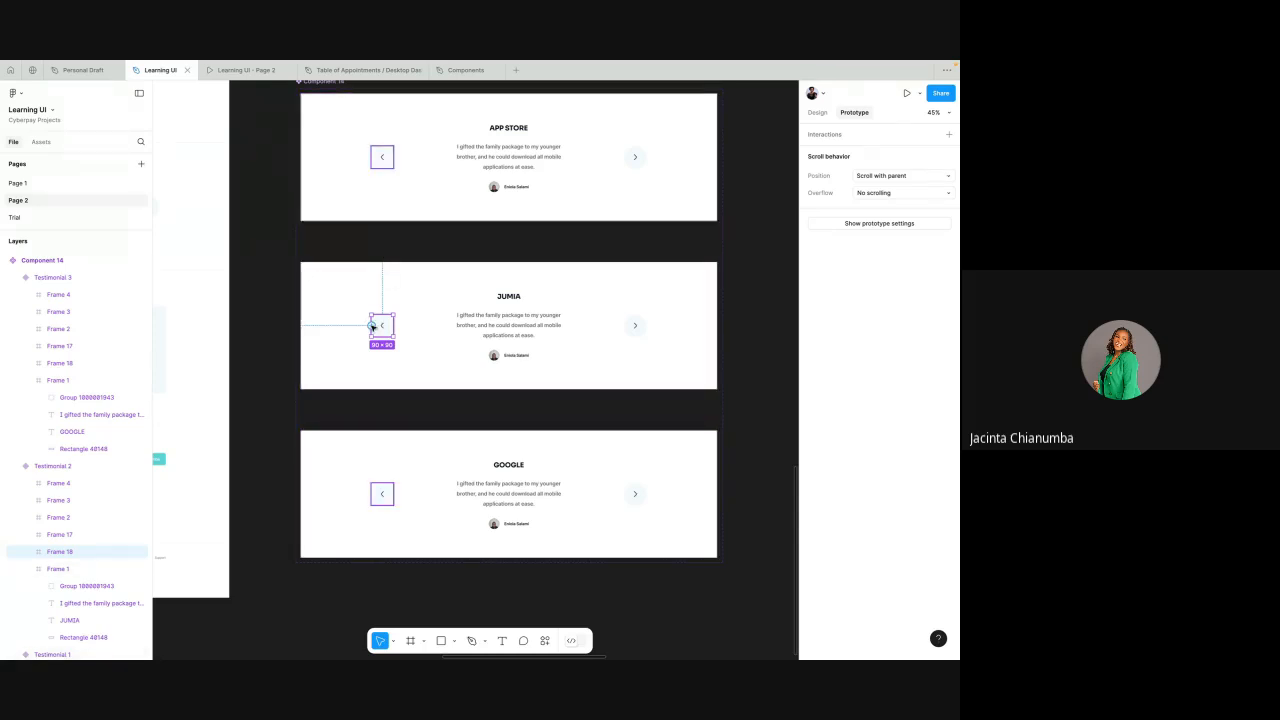
{"action": "left_click_drag", "start_coordinate": [372, 325], "coordinate": [403, 210]}
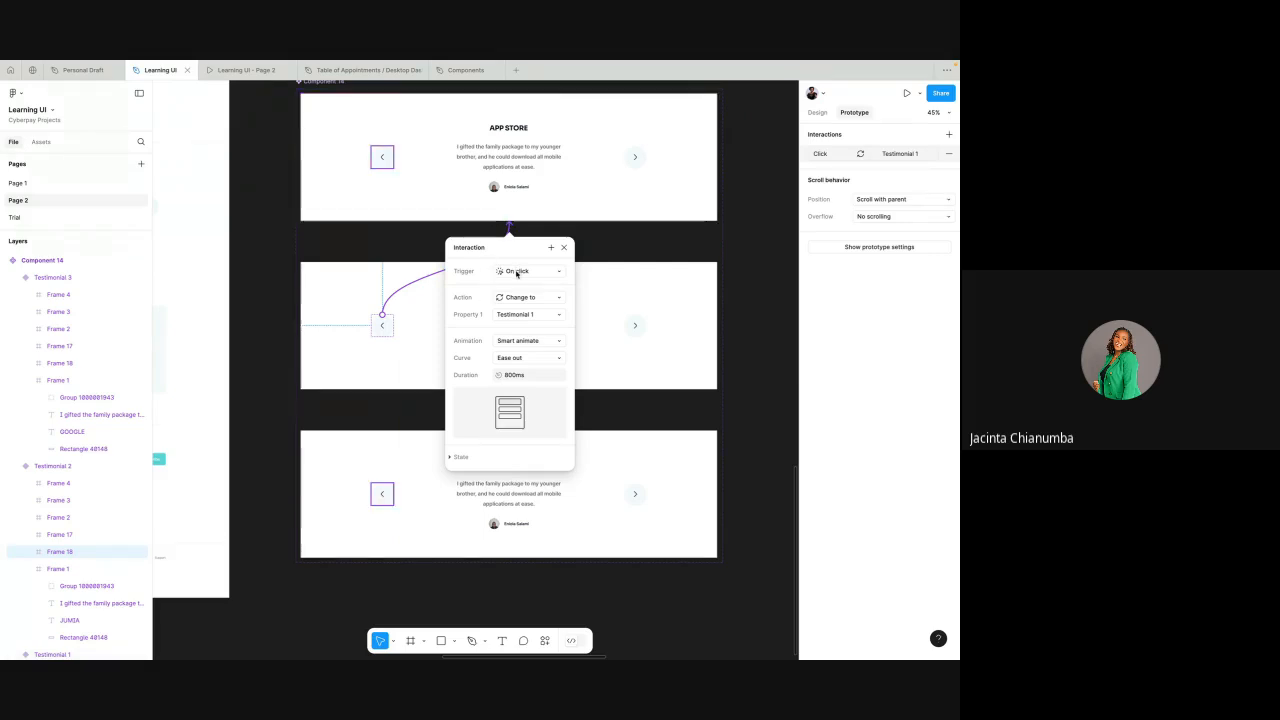
{"action": "left_click", "coordinate": [415, 247]}
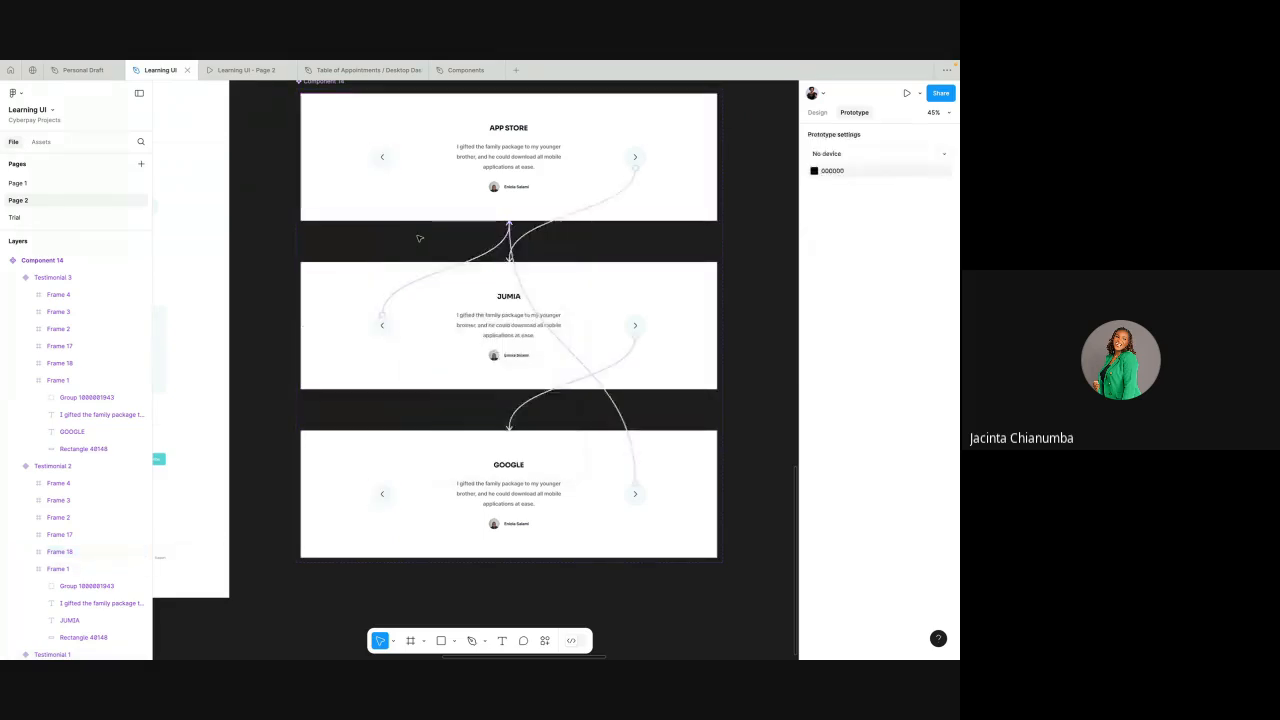
- Link the Google variant's back arrow to Testimonial 2, keeping the On click trigger and Smart animate at 800ms
{"action": "double_click", "coordinate": [380, 493]}
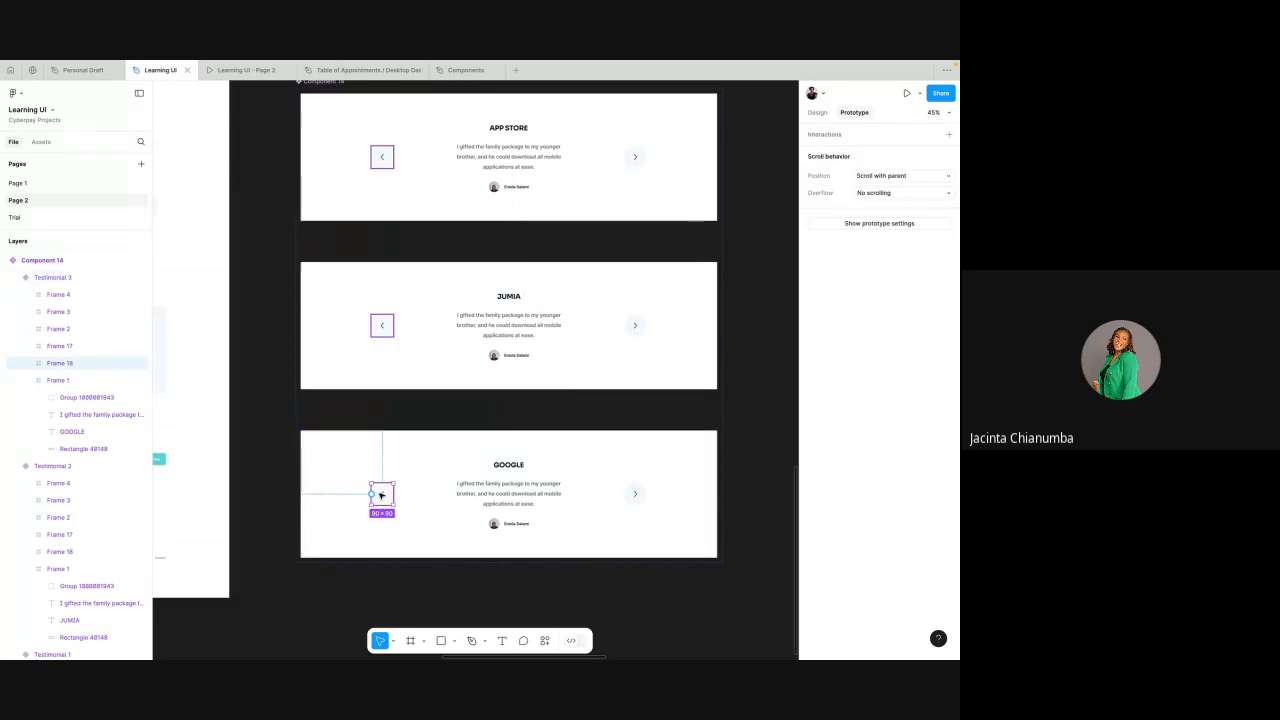
{"action": "left_click_drag", "start_coordinate": [372, 493], "coordinate": [418, 360]}
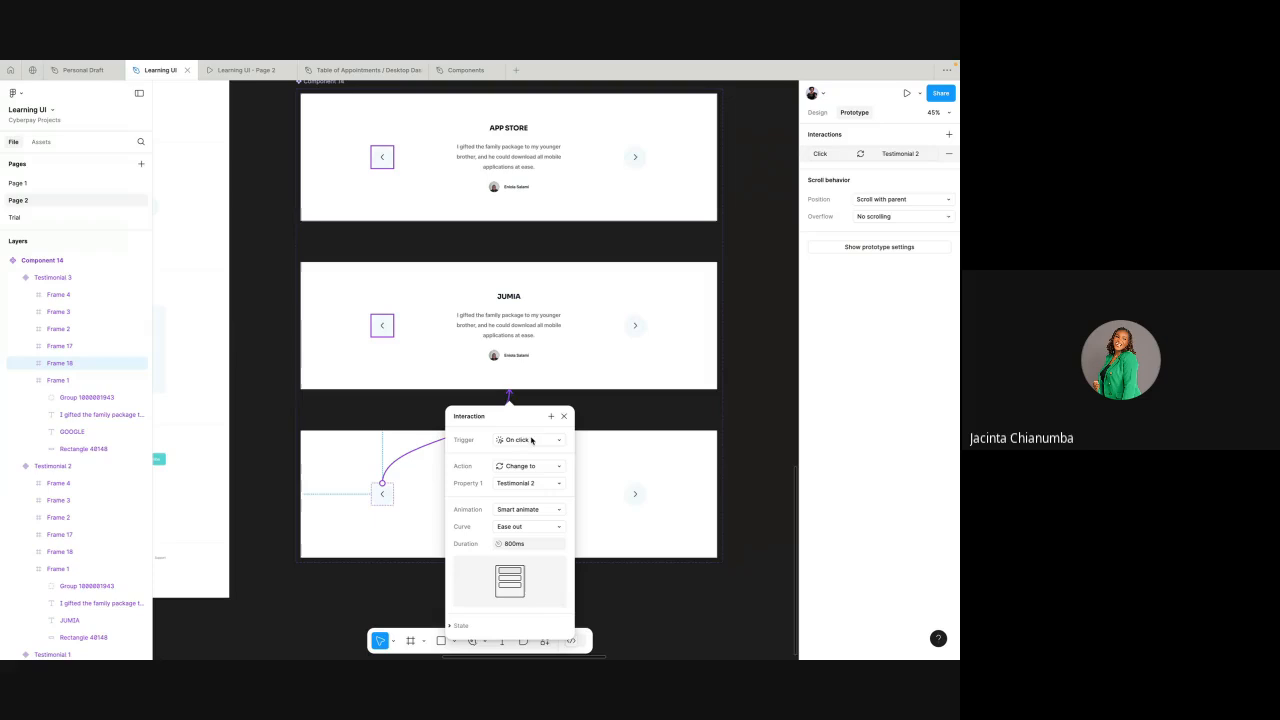
{"action": "left_click", "coordinate": [518, 445]}
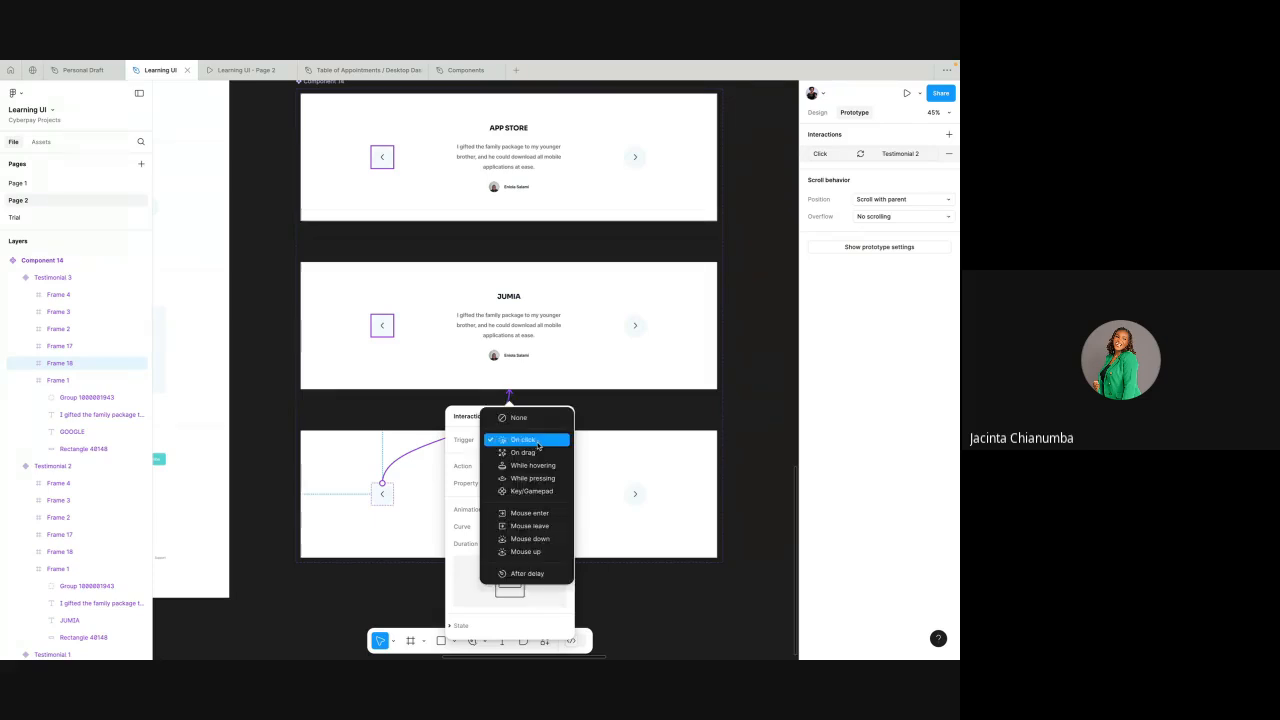
{"action": "left_click", "coordinate": [537, 447]}
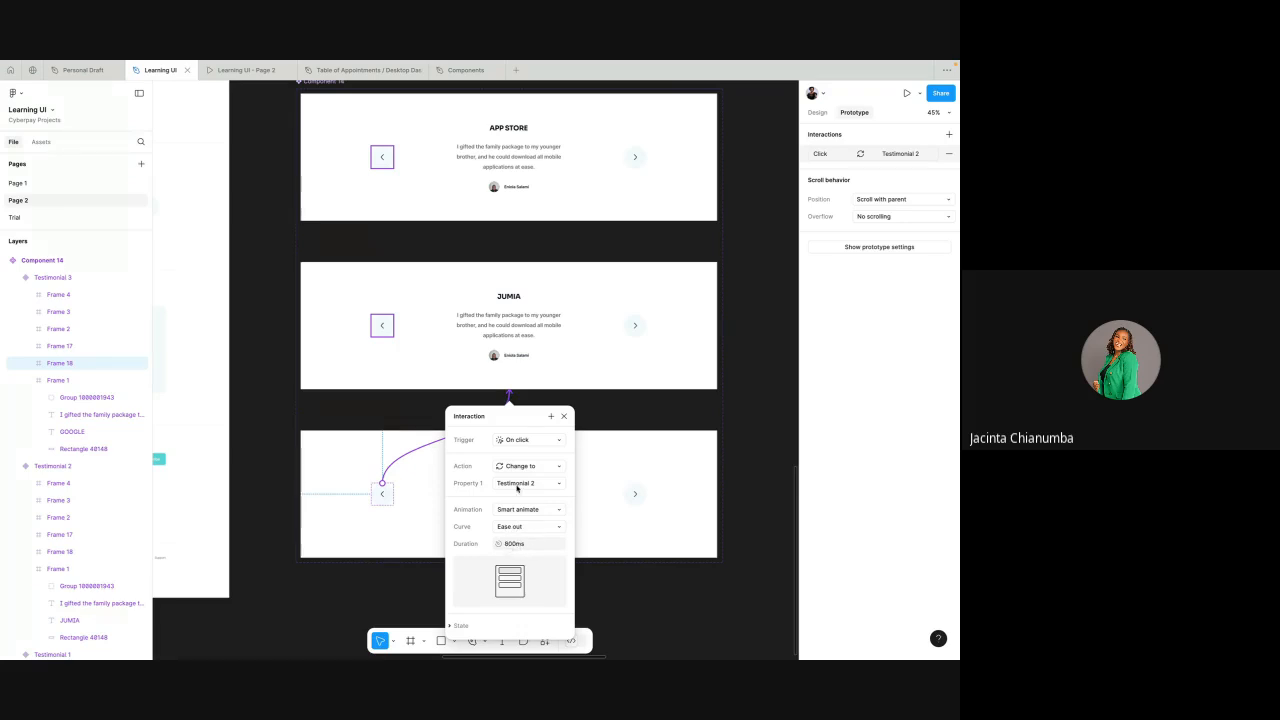
{"action": "left_click", "coordinate": [564, 417]}
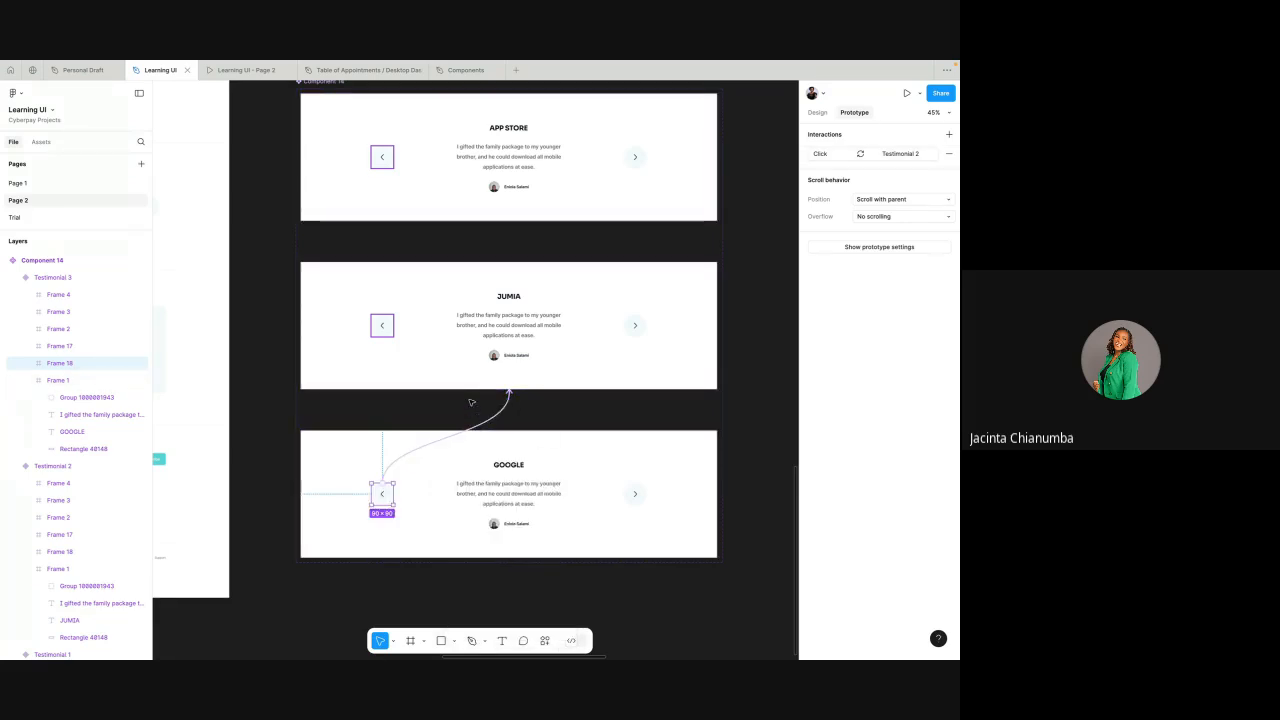
{"action": "left_click", "coordinate": [428, 414]}
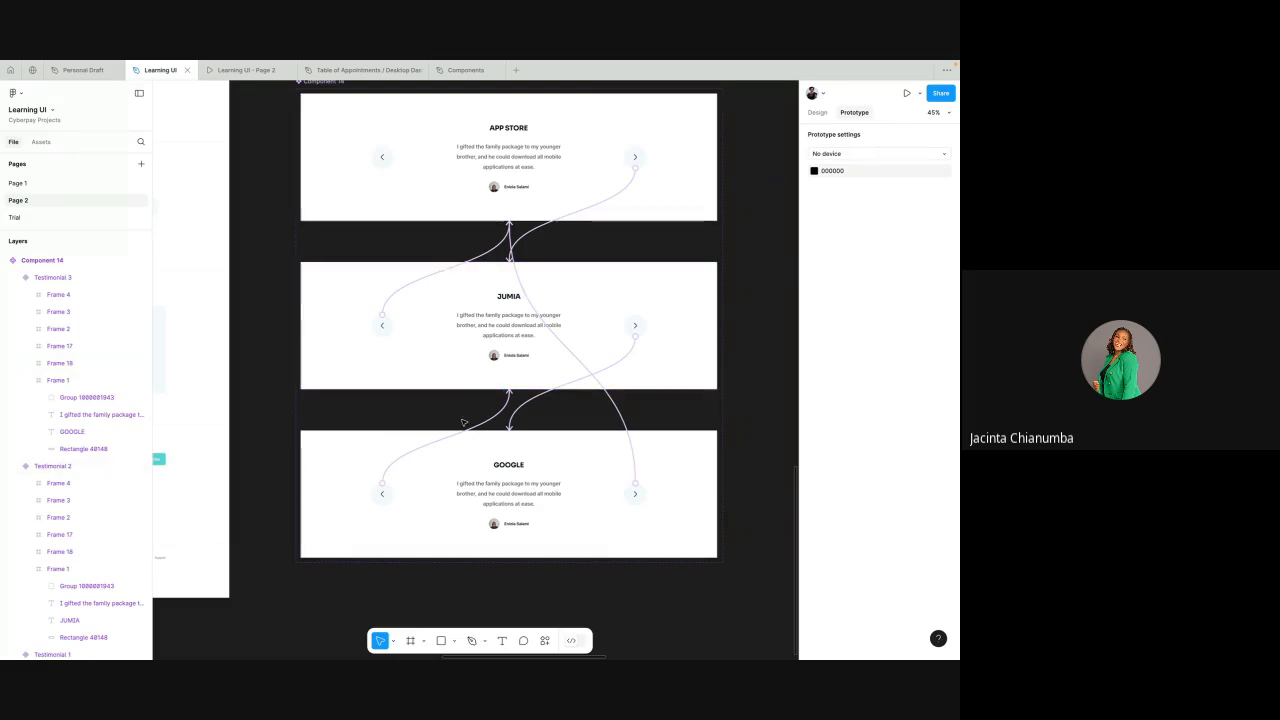
- Link the App Store variant's back arrow to Testimonial 3 with an On click, Change to interaction using Smart animate
{"action": "left_click", "coordinate": [386, 158]}
{"action": "scroll", "coordinate": [386, 158], "scroll_direction": "up", "scroll_amount": 2}
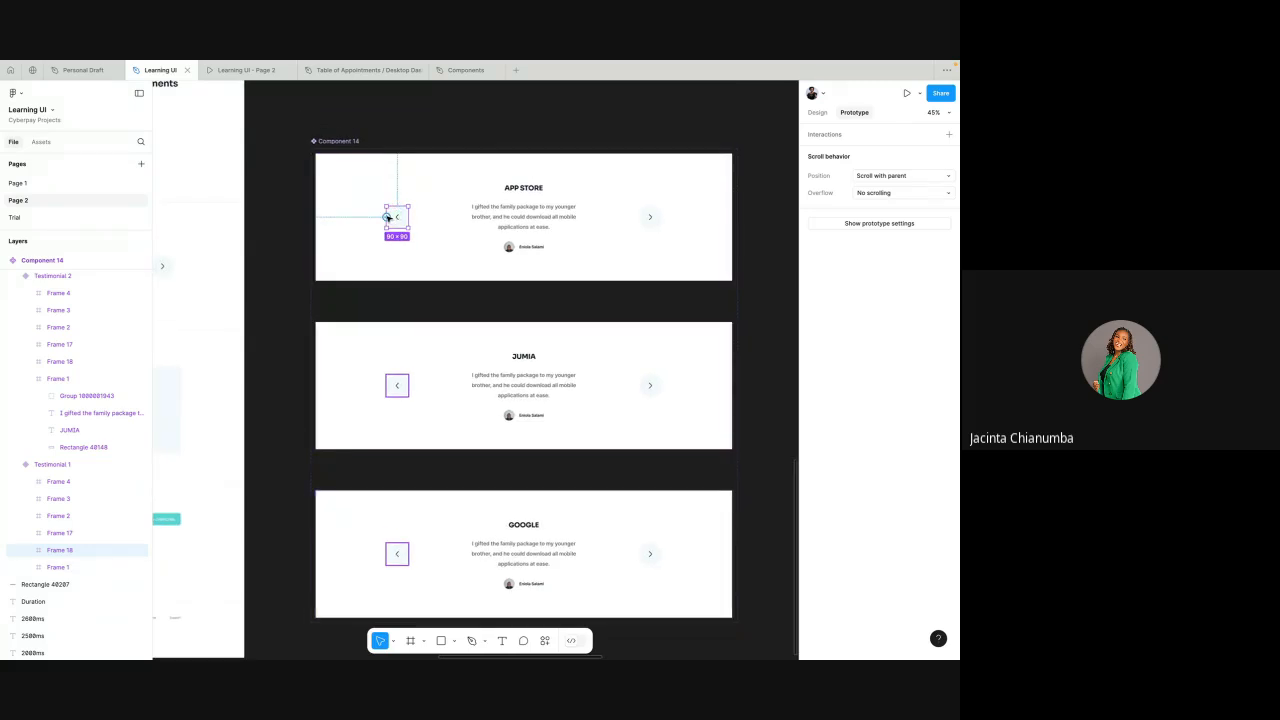
{"action": "left_click_drag", "start_coordinate": [388, 217], "coordinate": [358, 506]}
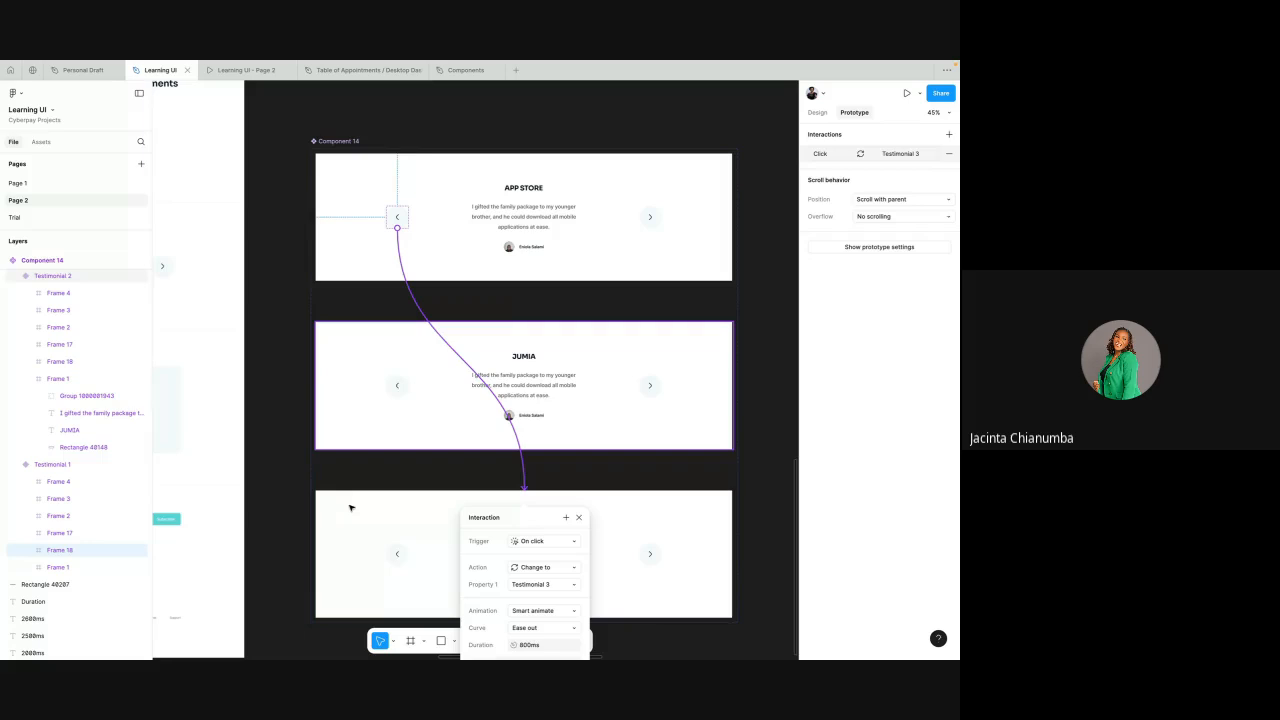
{"action": "left_click", "coordinate": [432, 481]}
- Close the old Page 2 prototype preview and start a new presentation from the GiftCard Landing Page frame
{"action": "scroll", "coordinate": [432, 481], "scroll_direction": "down", "scroll_amount": 3}
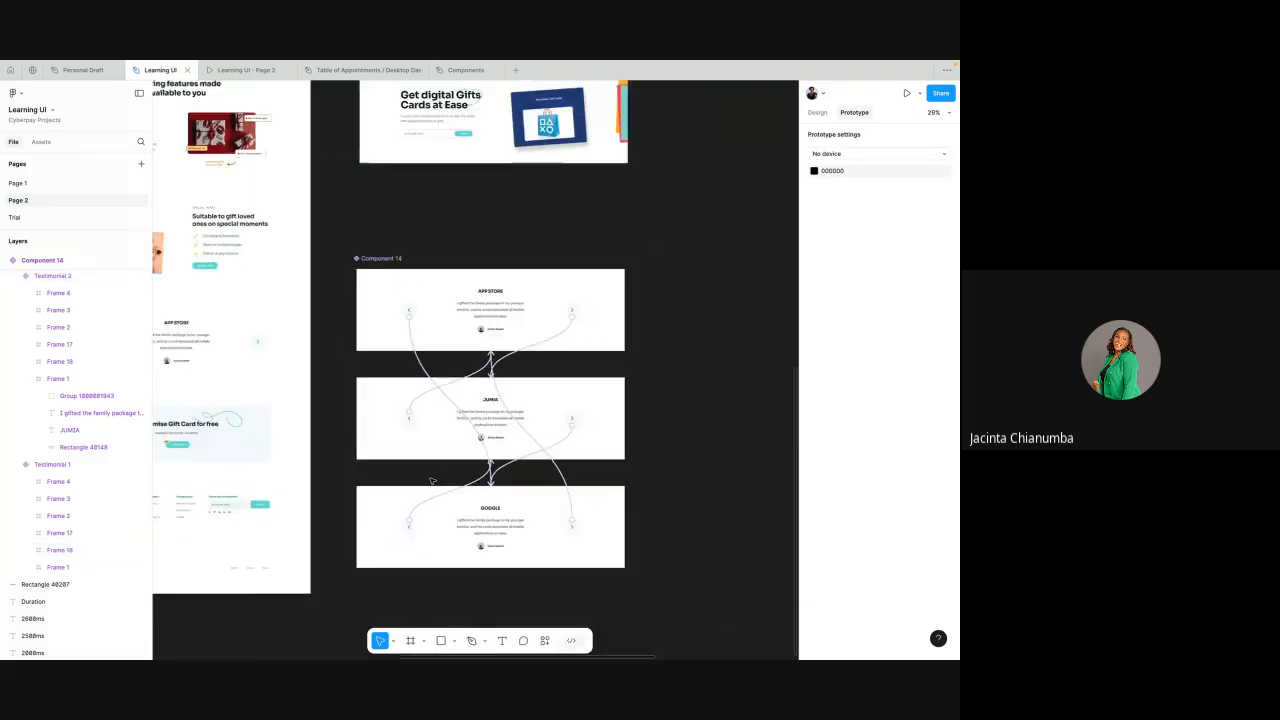
{"action": "scroll", "coordinate": [432, 481], "scroll_direction": "up", "scroll_amount": 5}
{"action": "scroll", "coordinate": [432, 481], "scroll_direction": "left", "scroll_amount": 5}
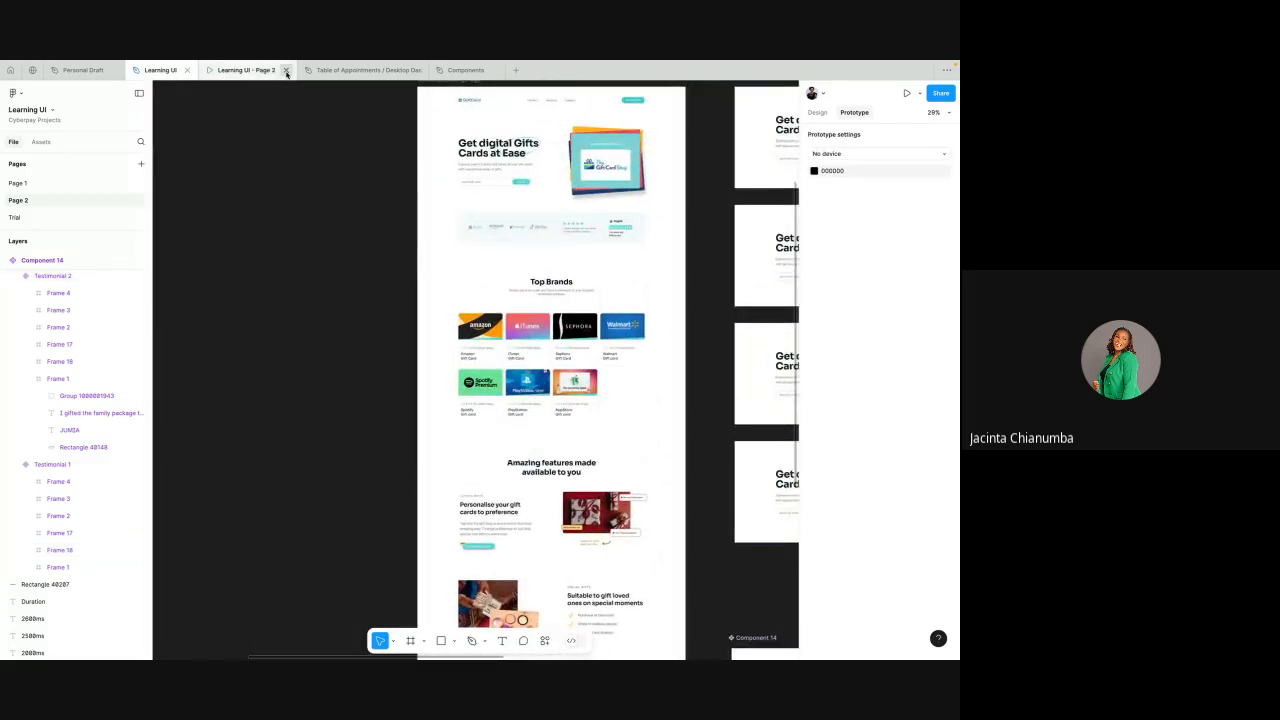
{"action": "left_click", "coordinate": [286, 71]}
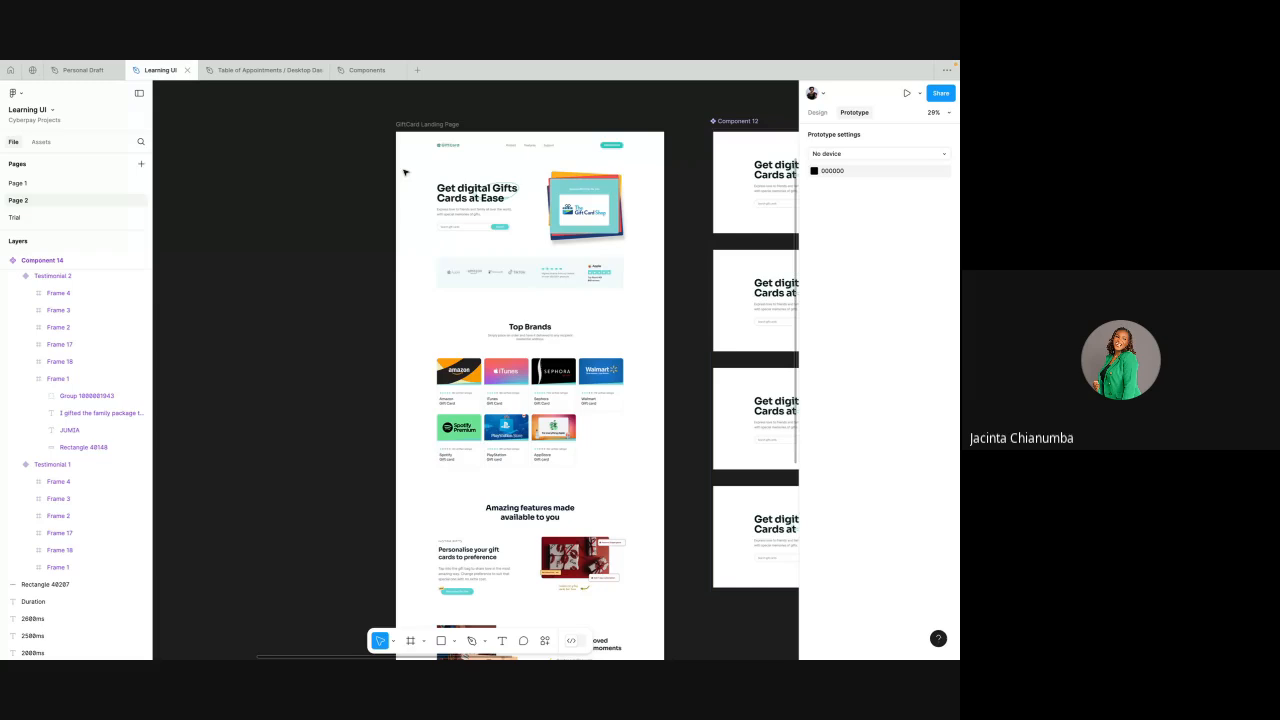
{"action": "left_click", "coordinate": [436, 125]}
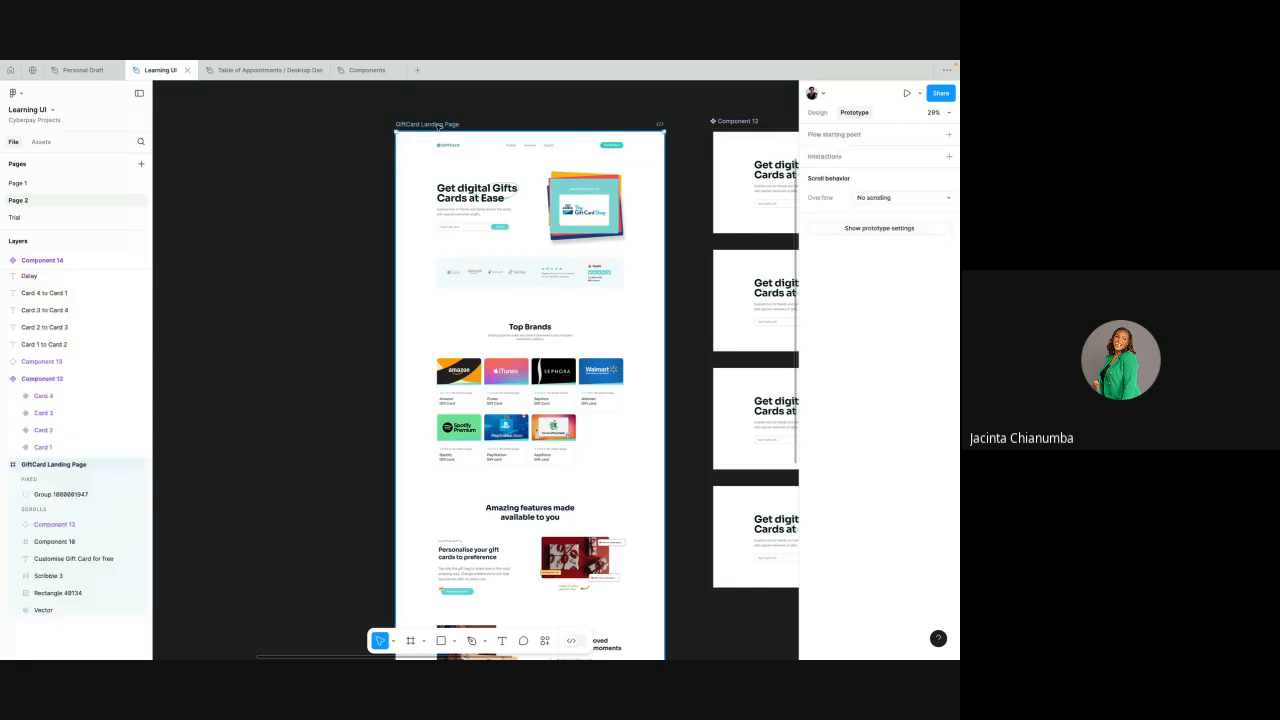
{"action": "left_click", "coordinate": [901, 95]}
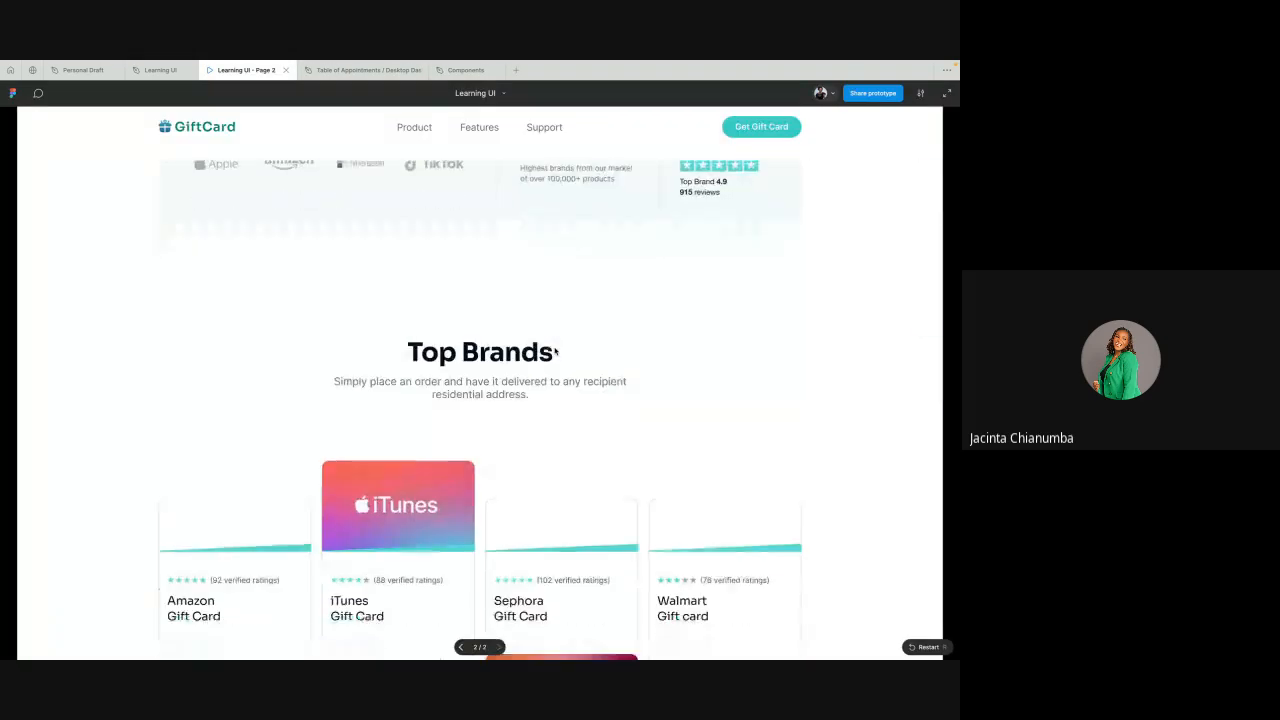
- Check the App Store testimonial section in the GiftCard prototype preview, then return to the Learning UI design file
{"action": "scroll", "coordinate": [555, 351], "scroll_direction": "down", "scroll_amount": 20}
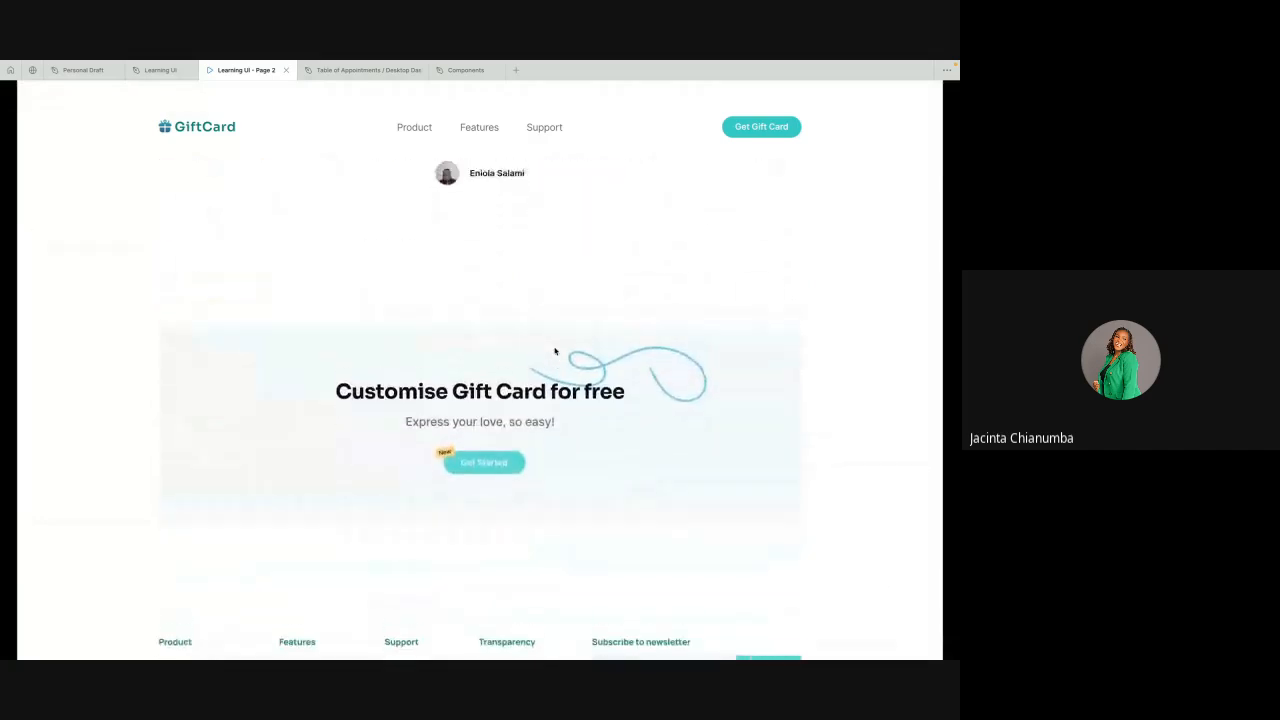
{"action": "scroll", "coordinate": [673, 295], "scroll_direction": "up", "scroll_amount": 2}
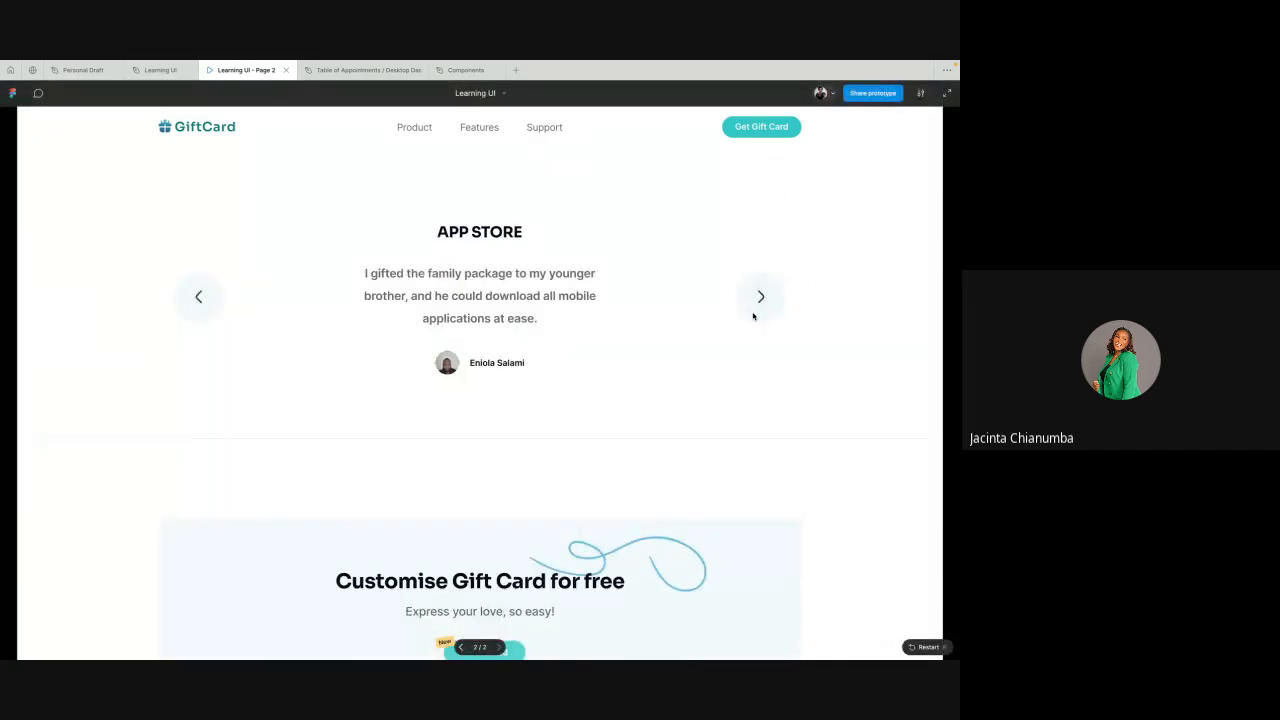
{"action": "left_click", "coordinate": [152, 70]}
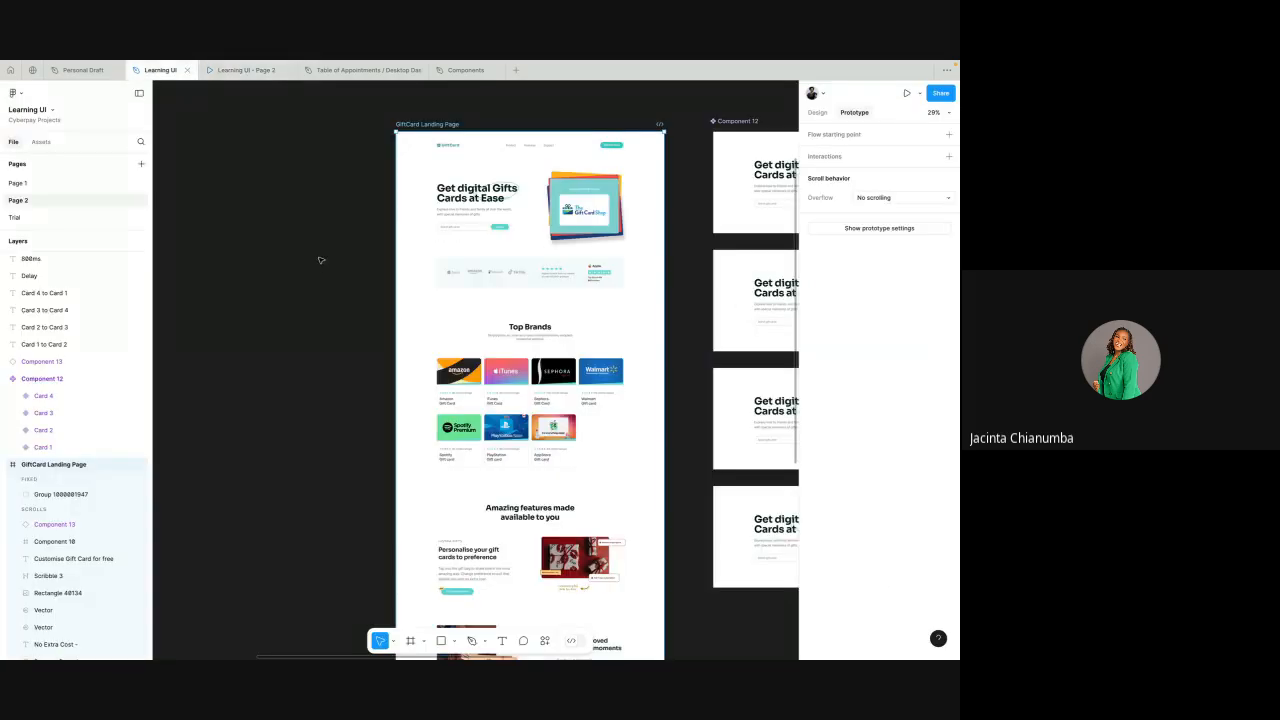
- Create an instance of Component 14's App Store variant, Testimonial 1, on the empty canvas above and right of the component set
{"action": "scroll", "coordinate": [320, 262], "scroll_direction": "down", "scroll_amount": 10}
{"action": "scroll", "coordinate": [320, 265], "scroll_direction": "up", "scroll_amount": 2}
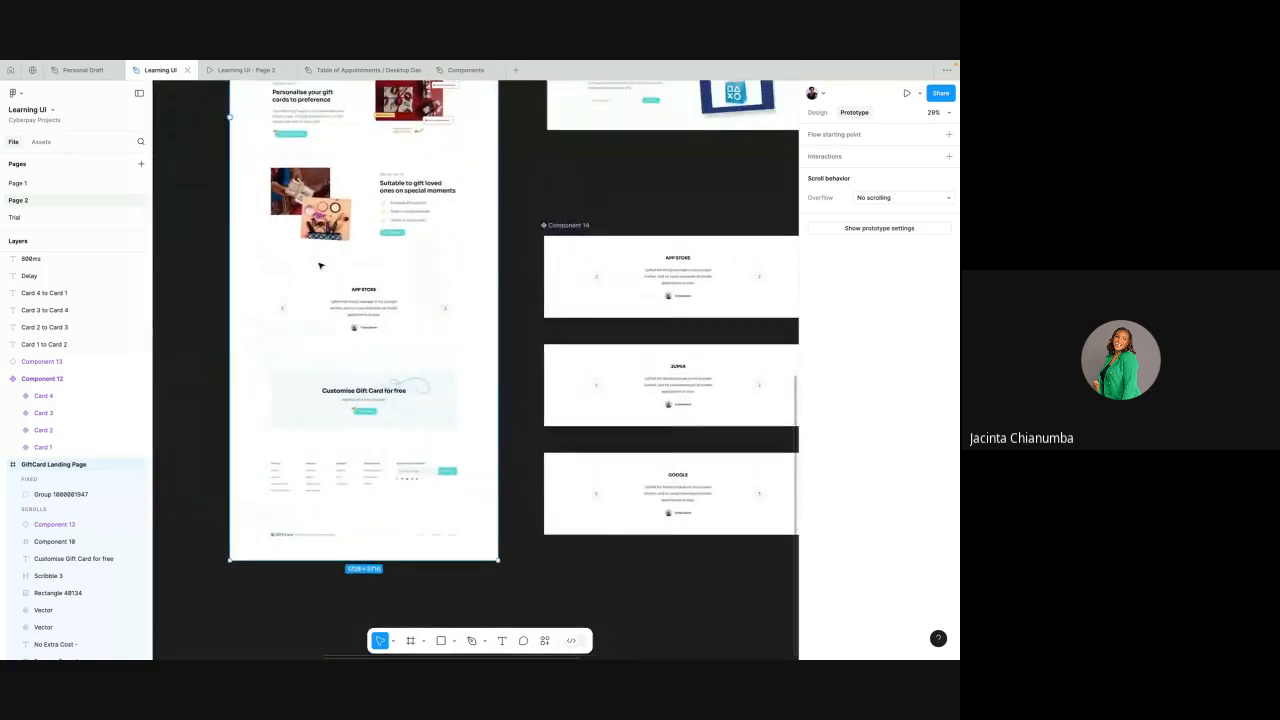
{"action": "left_click", "coordinate": [585, 263]}
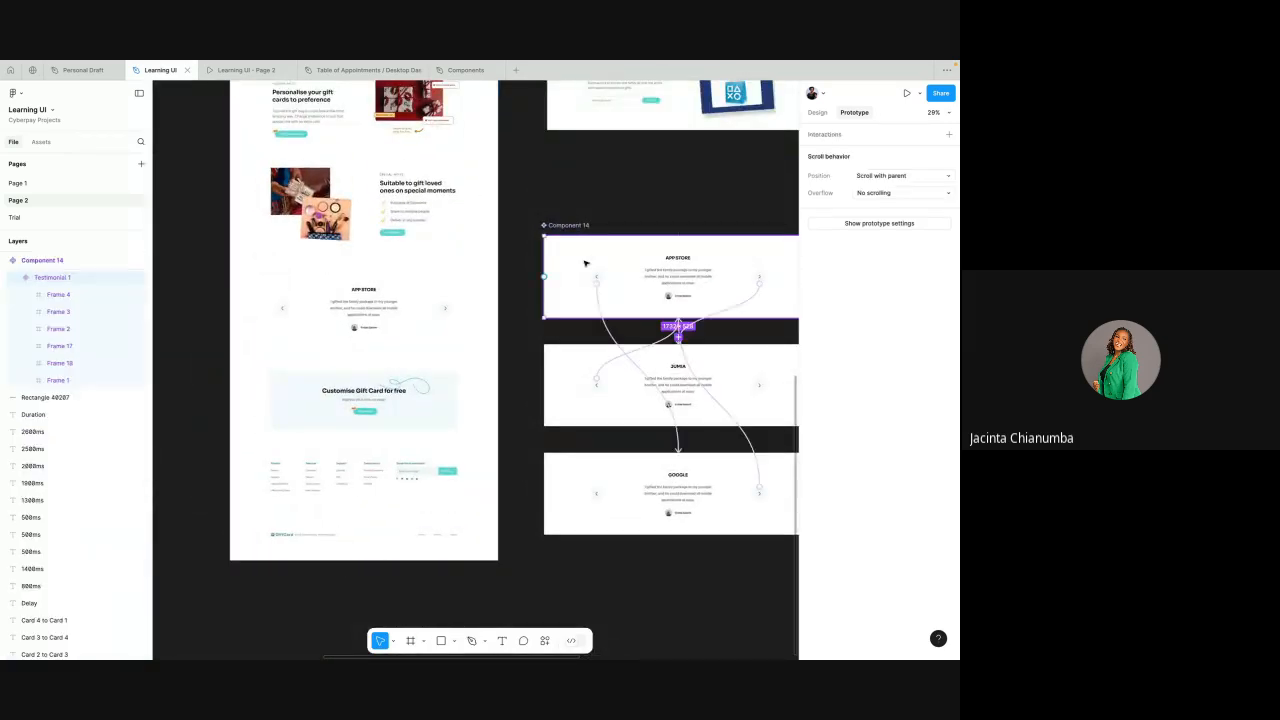
{"action": "scroll", "coordinate": [600, 300], "scroll_direction": "right", "scroll_amount": 2}
{"action": "left_click", "coordinate": [817, 112]}
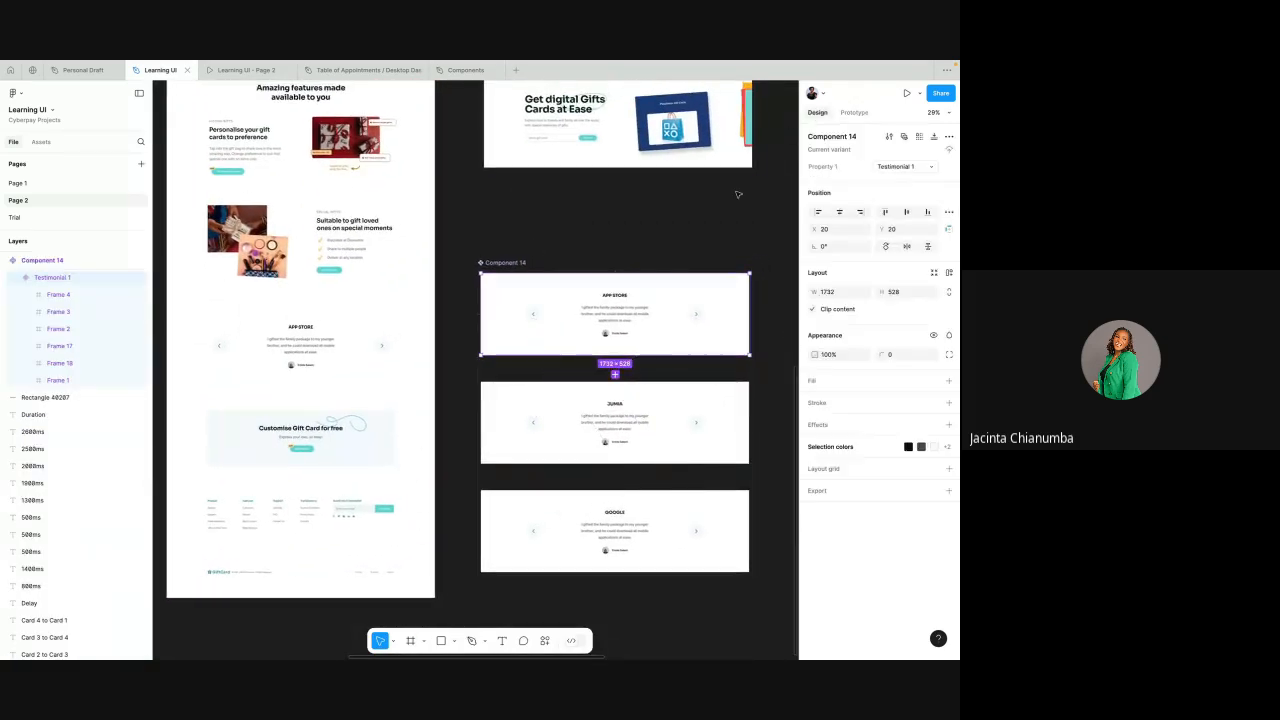
{"action": "scroll", "coordinate": [660, 310], "scroll_direction": "right", "scroll_amount": 2}
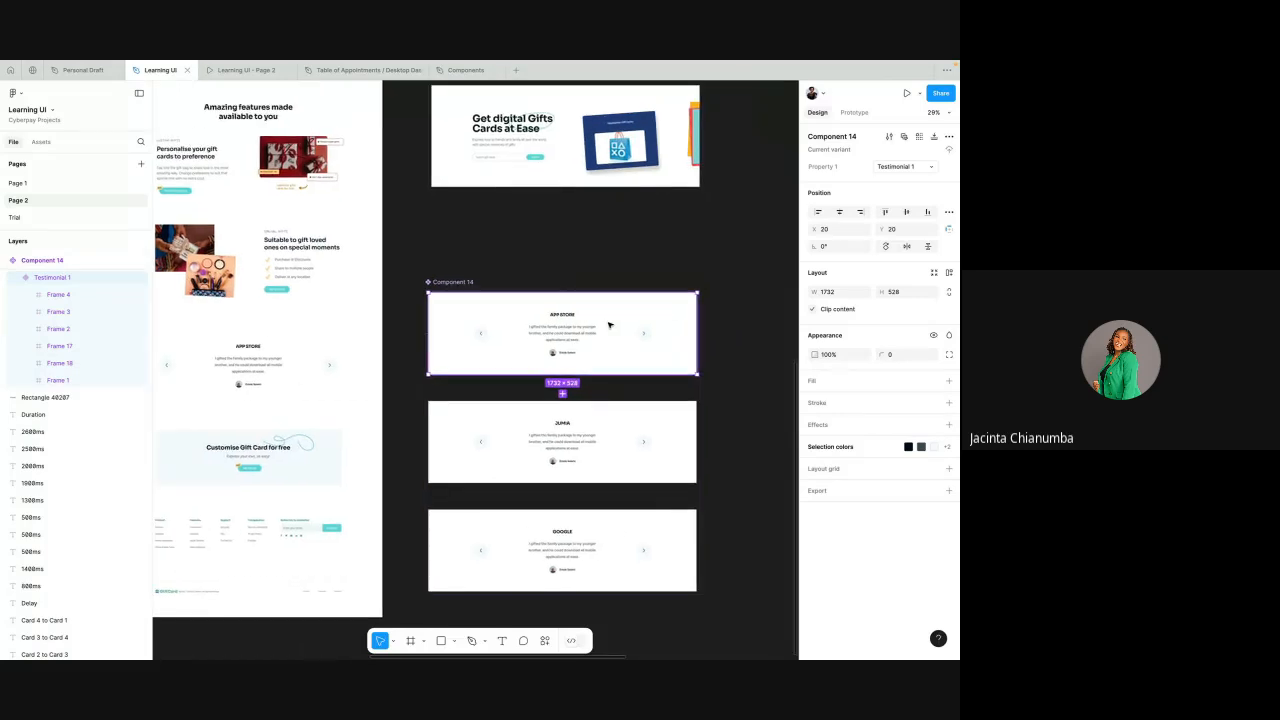
{"action": "scroll", "coordinate": [606, 324], "scroll_direction": "right", "scroll_amount": 2}
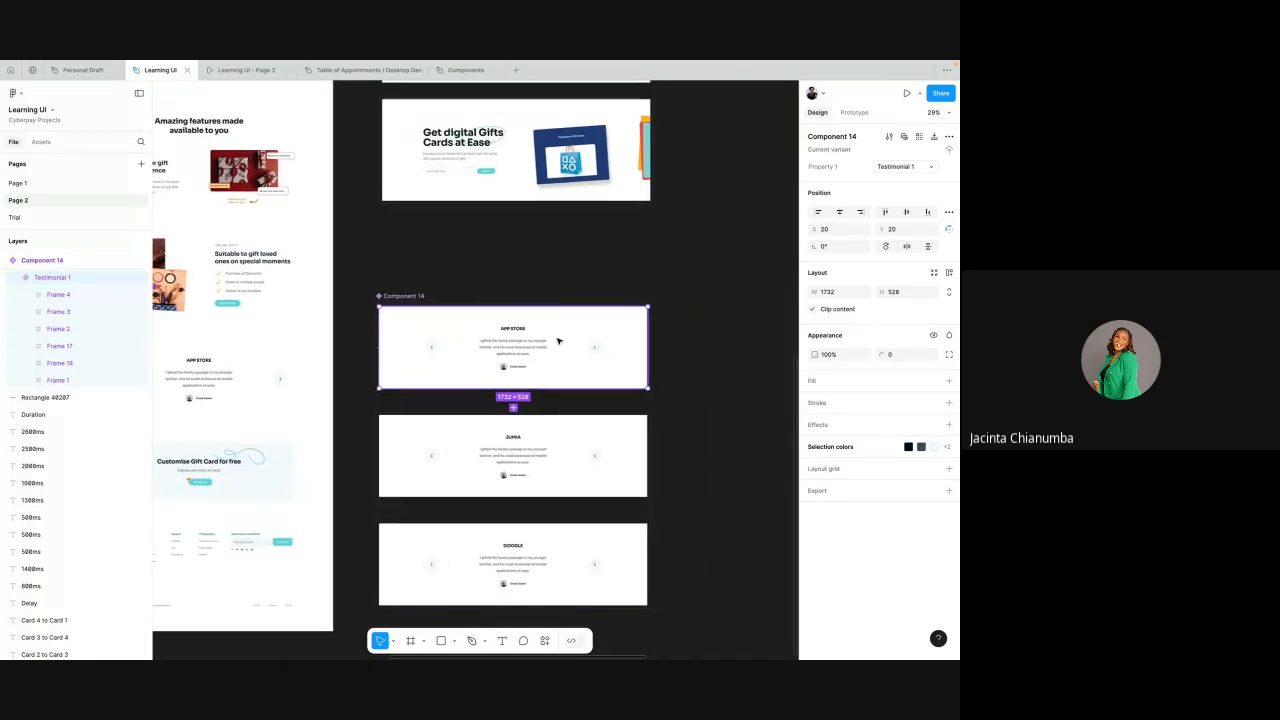
{"action": "left_click_drag", "start_coordinate": [559, 341], "coordinate": [710, 260]}
{"action": "scroll", "coordinate": [733, 259], "scroll_direction": "right", "scroll_amount": 2}
{"action": "scroll", "coordinate": [733, 259], "scroll_direction": "up", "scroll_amount": 2}
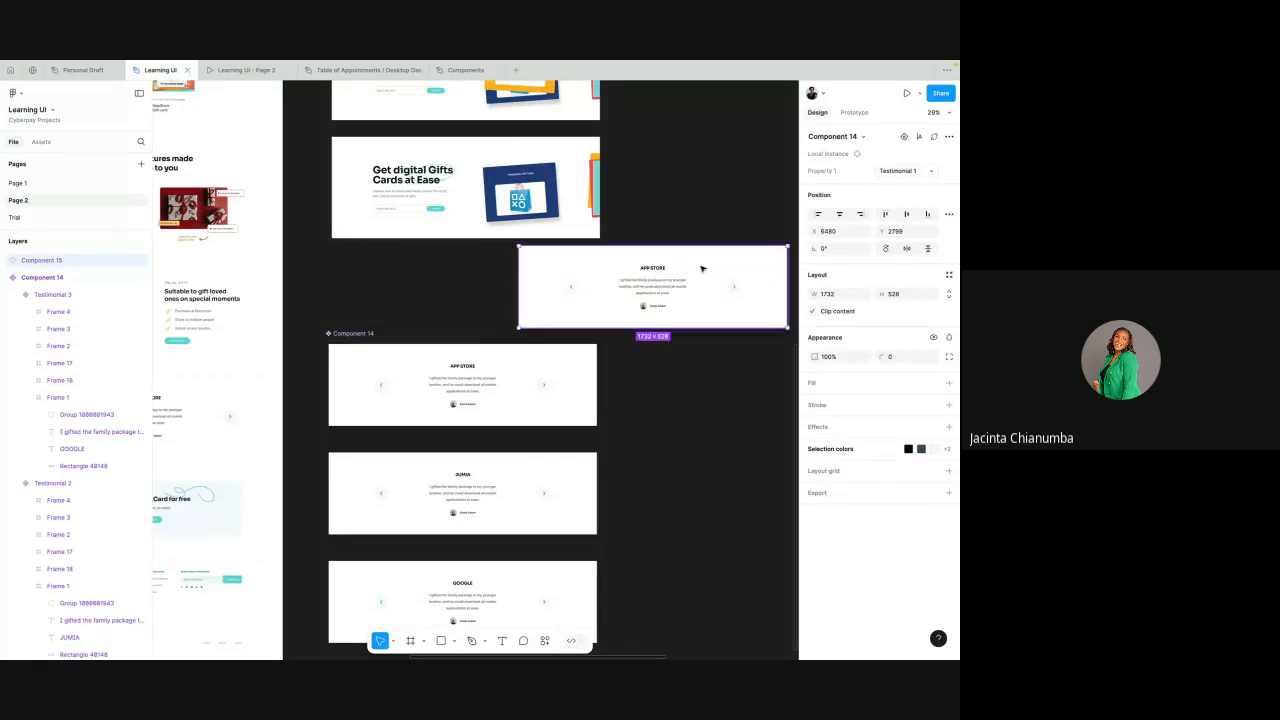
- Copy the new testimonial instance and paste it to replace the static App Store testimonial frame on the GiftCard Landing Page
{"action": "scroll", "coordinate": [699, 269], "scroll_direction": "left", "scroll_amount": 3}
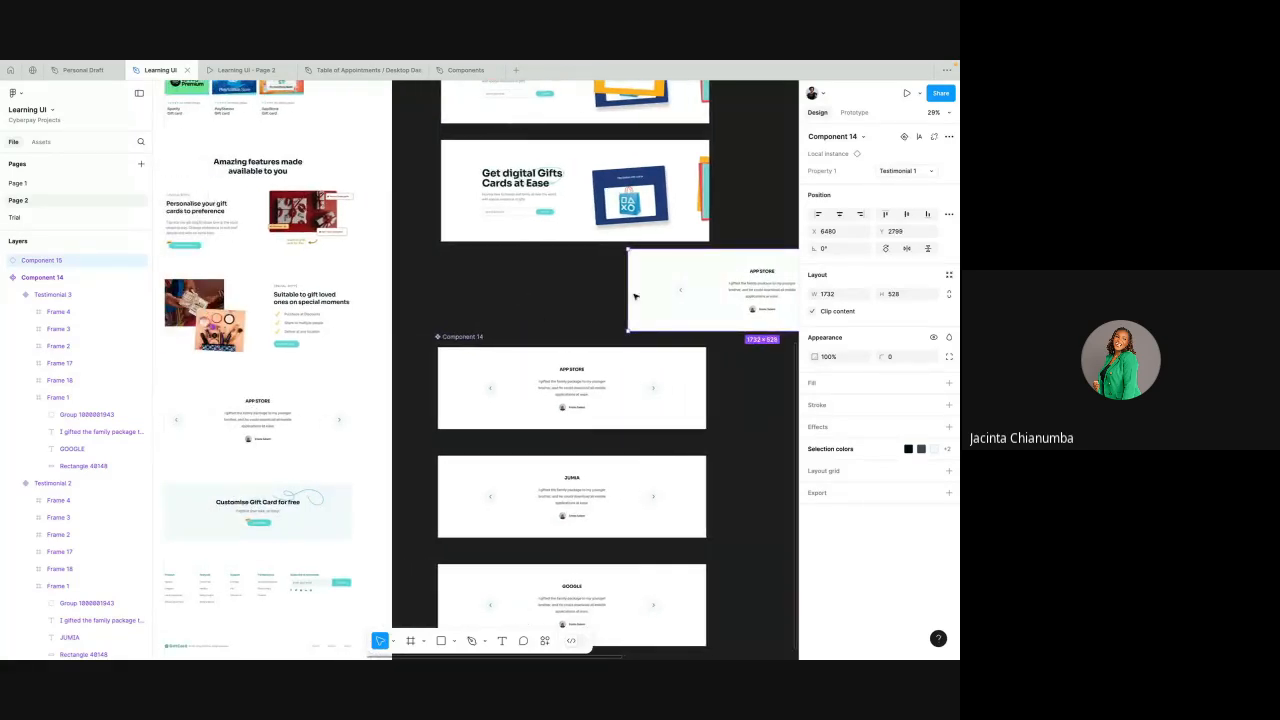
{"action": "right_click", "coordinate": [652, 251]}
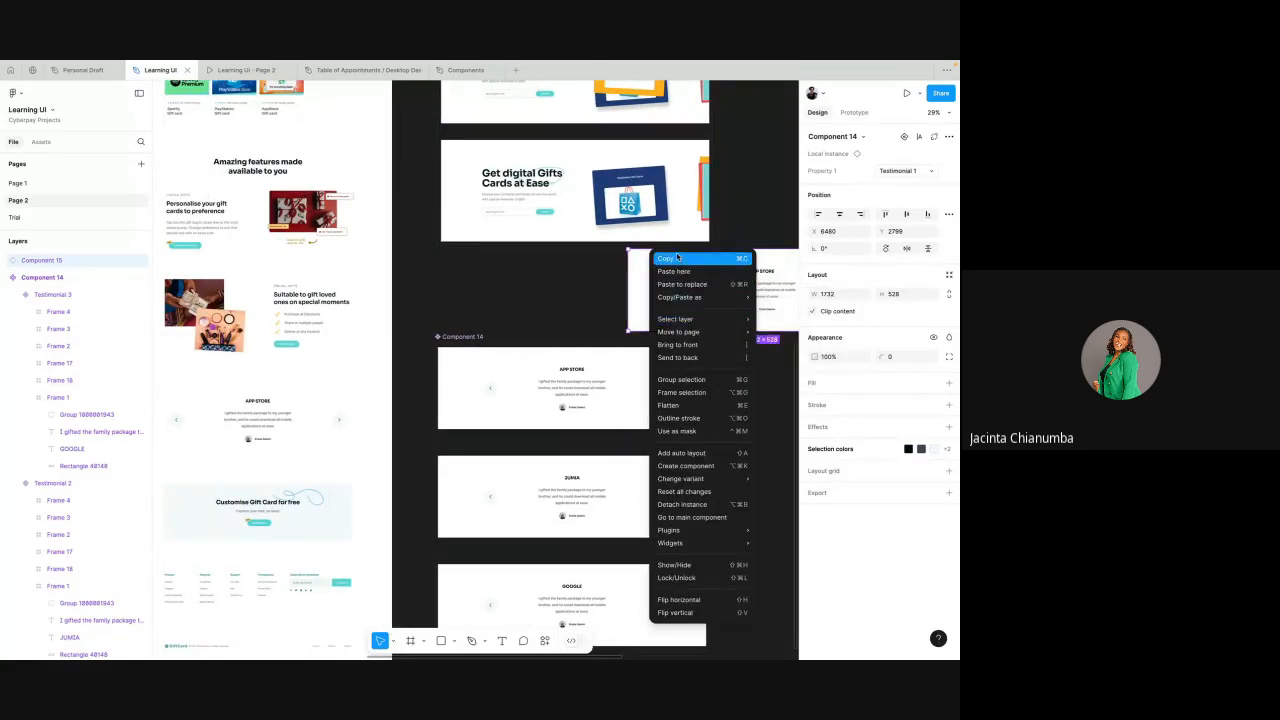
{"action": "left_click", "coordinate": [677, 258]}
{"action": "left_click", "coordinate": [337, 407]}
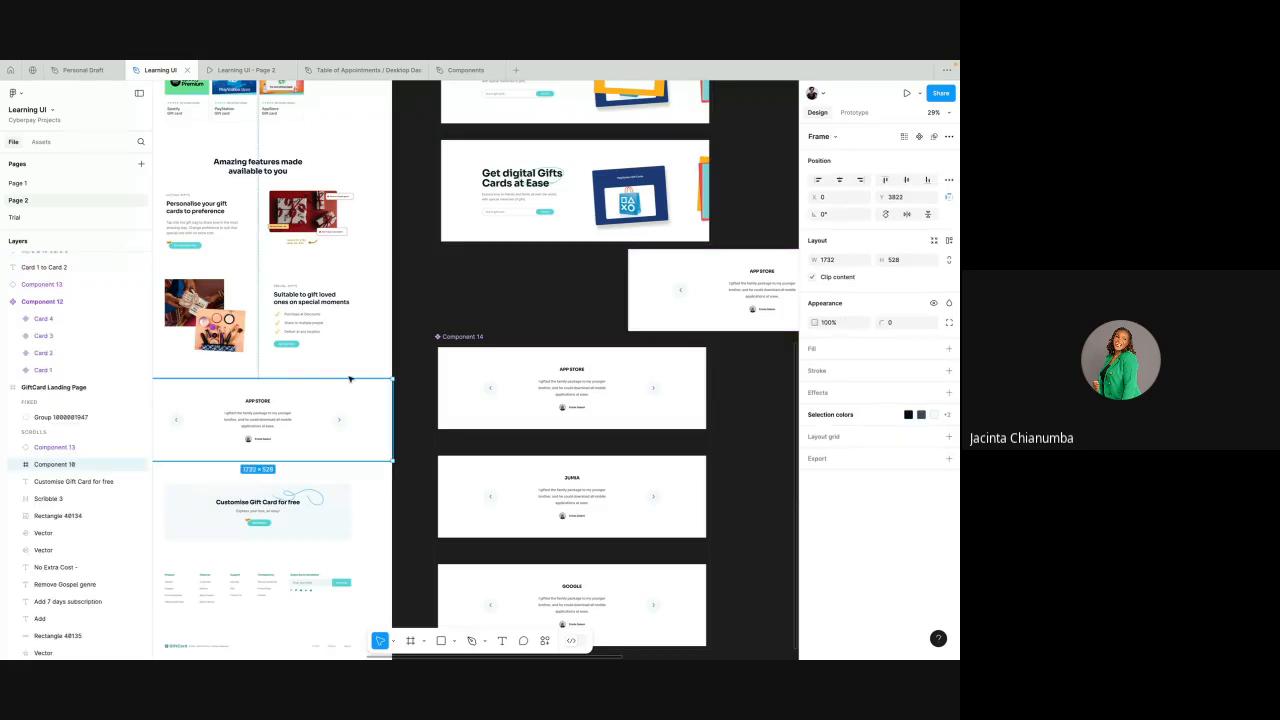
{"action": "right_click", "coordinate": [349, 378]}
{"action": "left_click", "coordinate": [392, 296]}
{"action": "scroll", "coordinate": [407, 353], "scroll_direction": "up", "scroll_amount": 1}
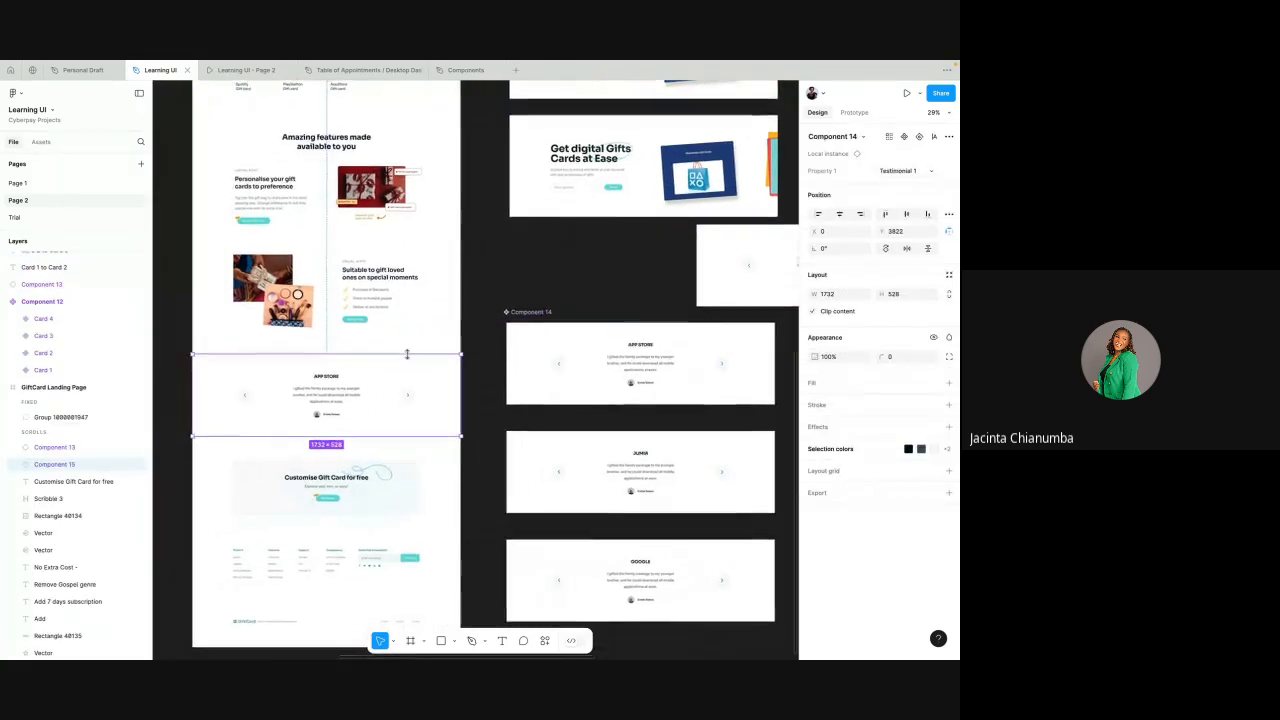
{"action": "scroll", "coordinate": [407, 354], "scroll_direction": "left", "scroll_amount": 1}
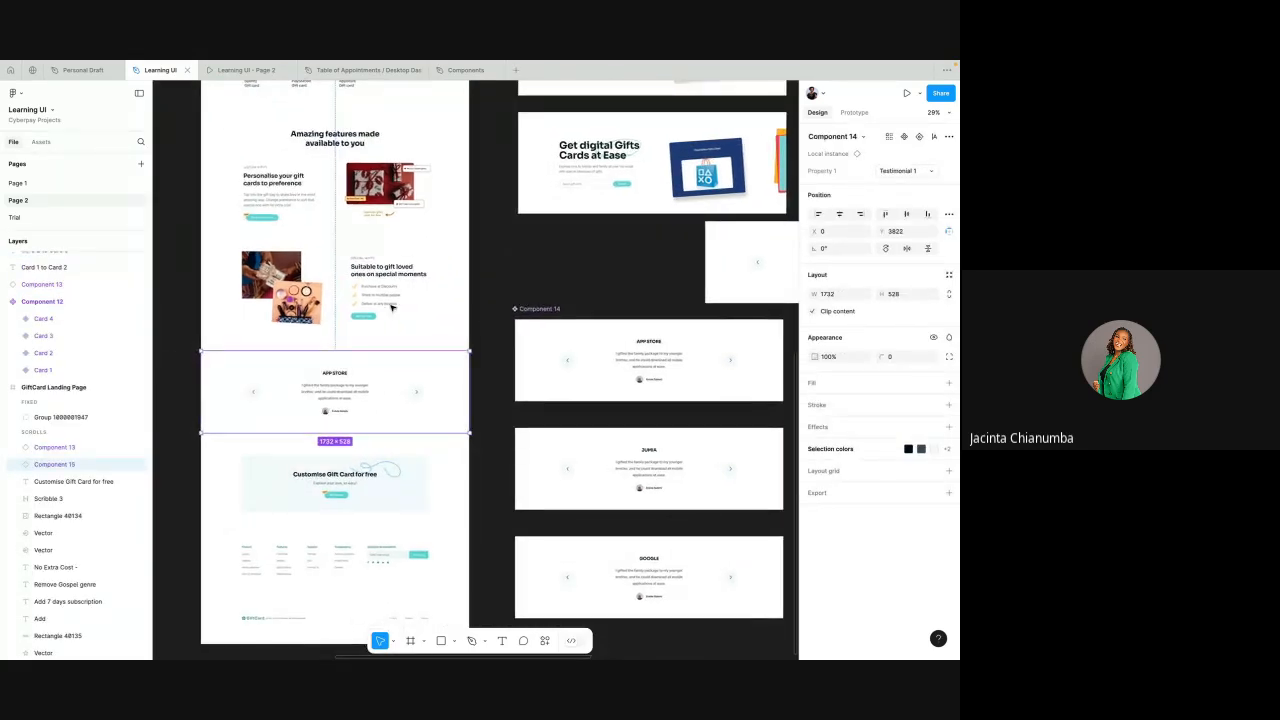
- Test the testimonial carousel in the prototype preview, advancing from App Store through Jumia to Google and back to App Store
{"action": "left_click", "coordinate": [246, 70]}
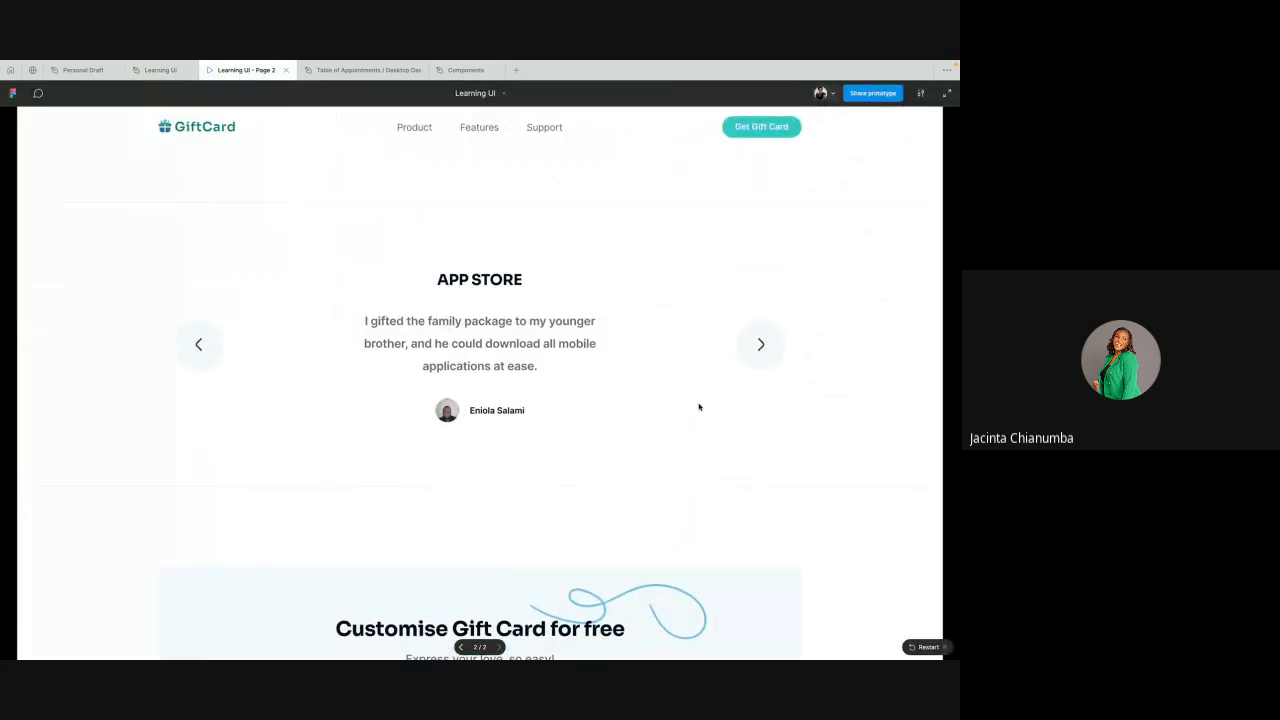
{"action": "left_click", "coordinate": [756, 364]}
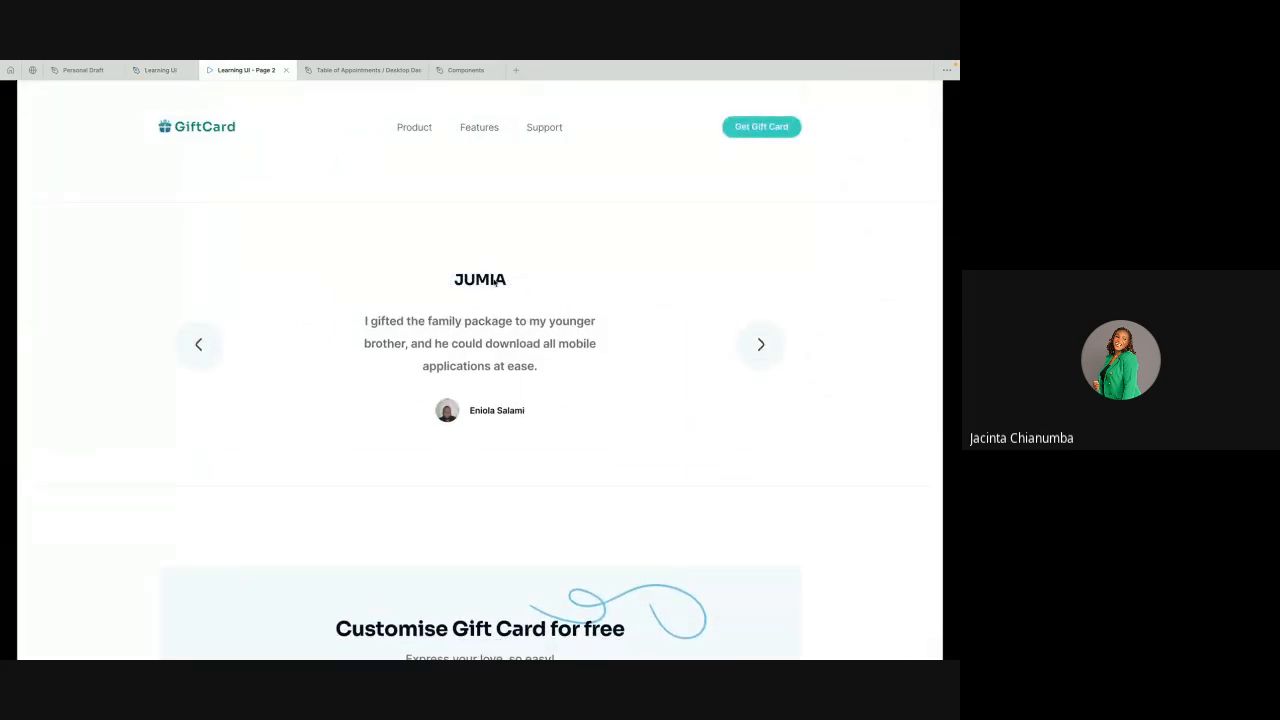
{"action": "left_click", "coordinate": [761, 345]}
{"action": "left_click", "coordinate": [203, 345]}
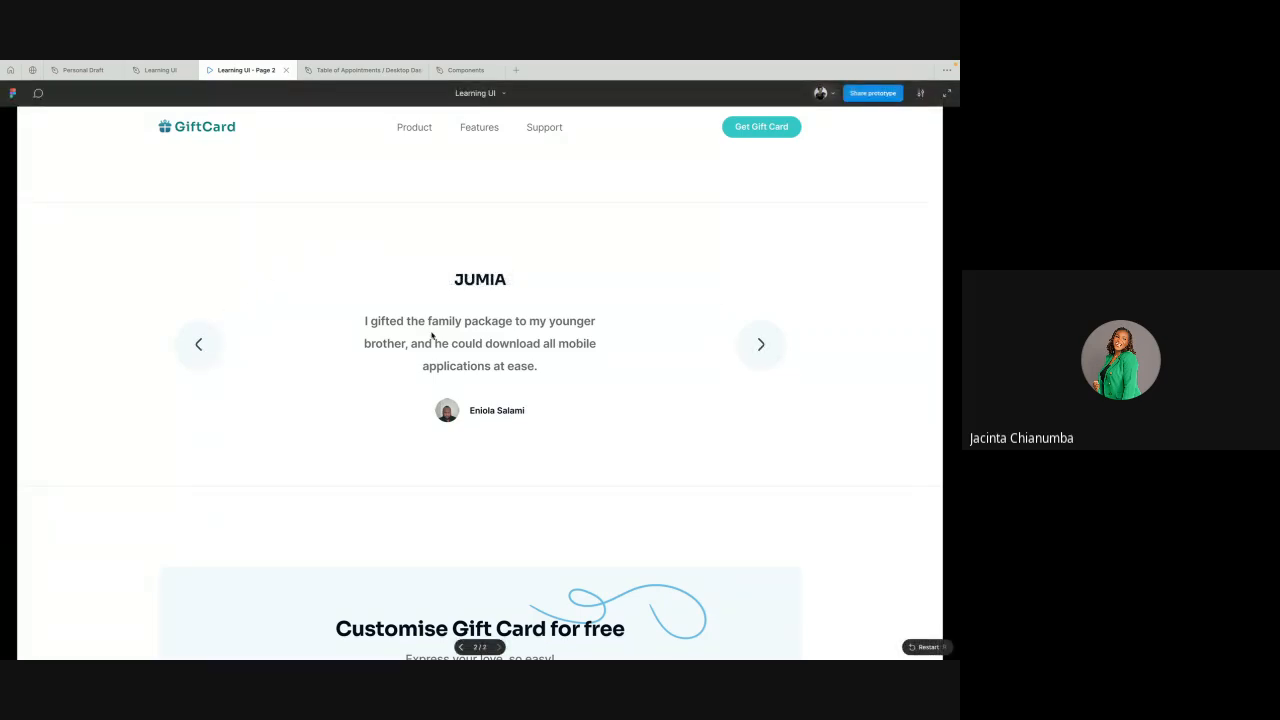
{"action": "left_click", "coordinate": [203, 345]}
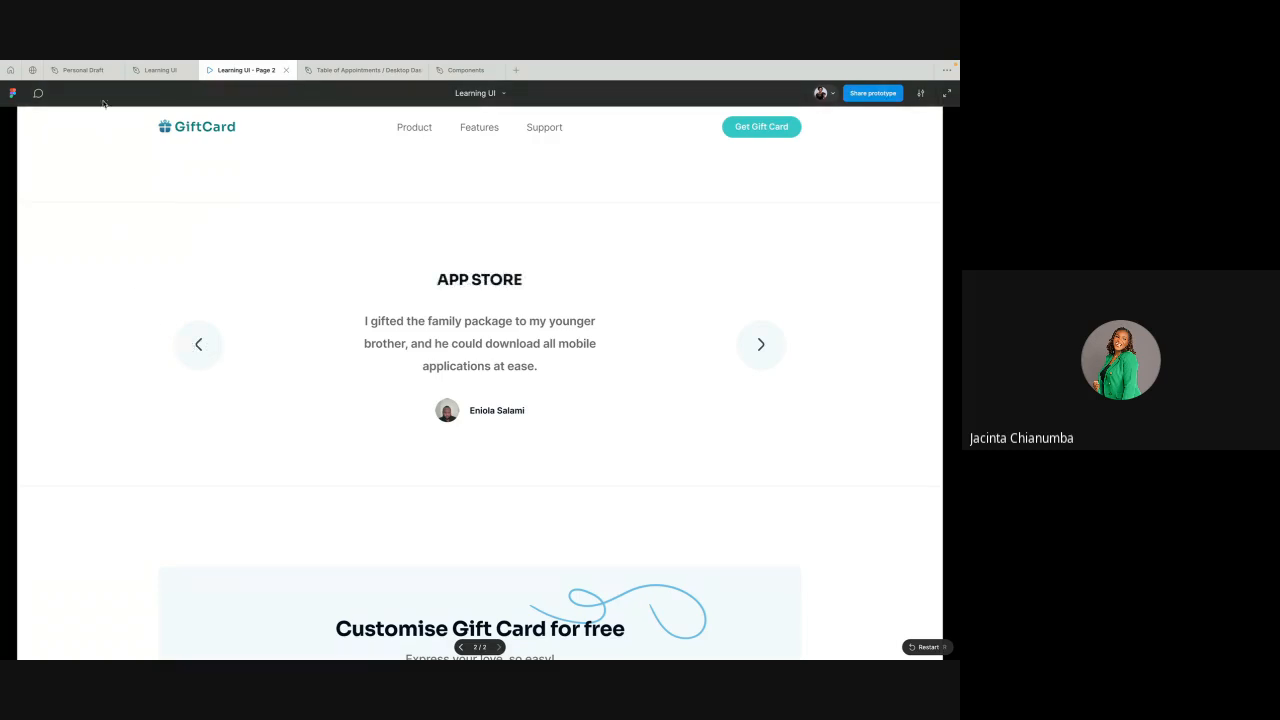
- Return to the design file and examine the prototype connections between the arrows of Component 14's testimonial variants
{"action": "left_click", "coordinate": [150, 71]}
{"action": "scroll", "coordinate": [533, 226], "scroll_direction": "down", "scroll_amount": 3}
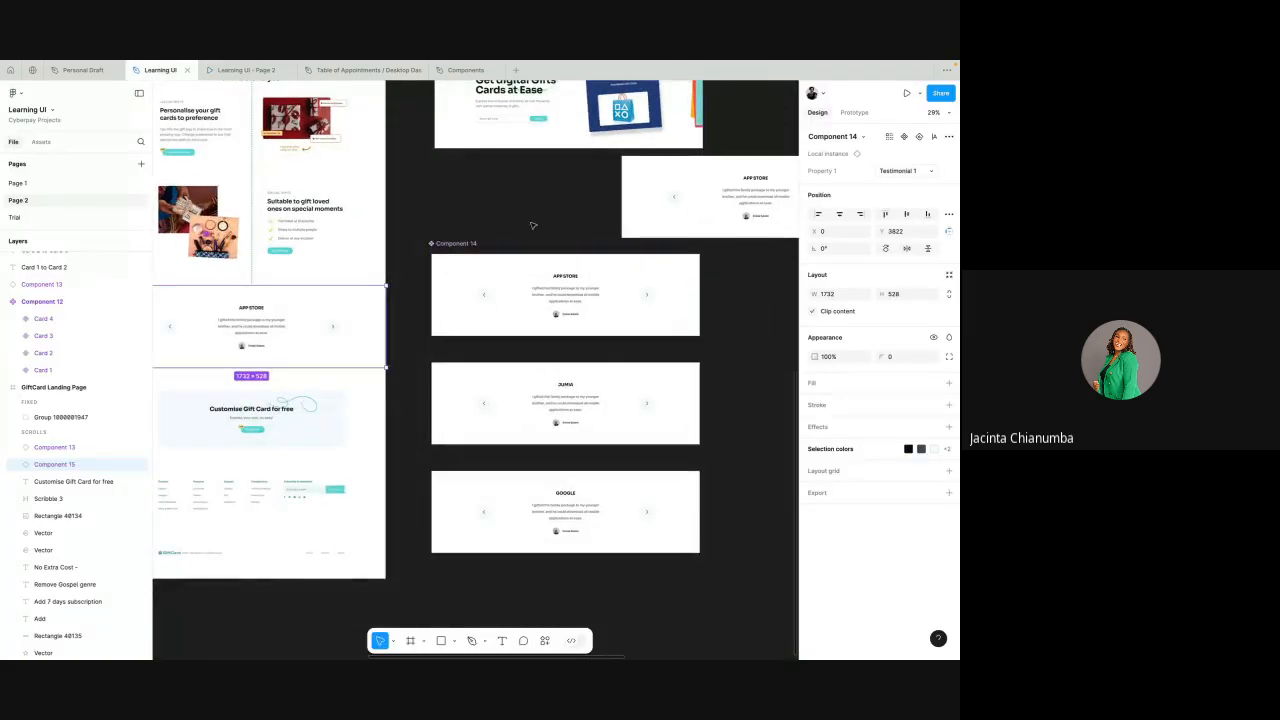
{"action": "left_click", "coordinate": [547, 214]}
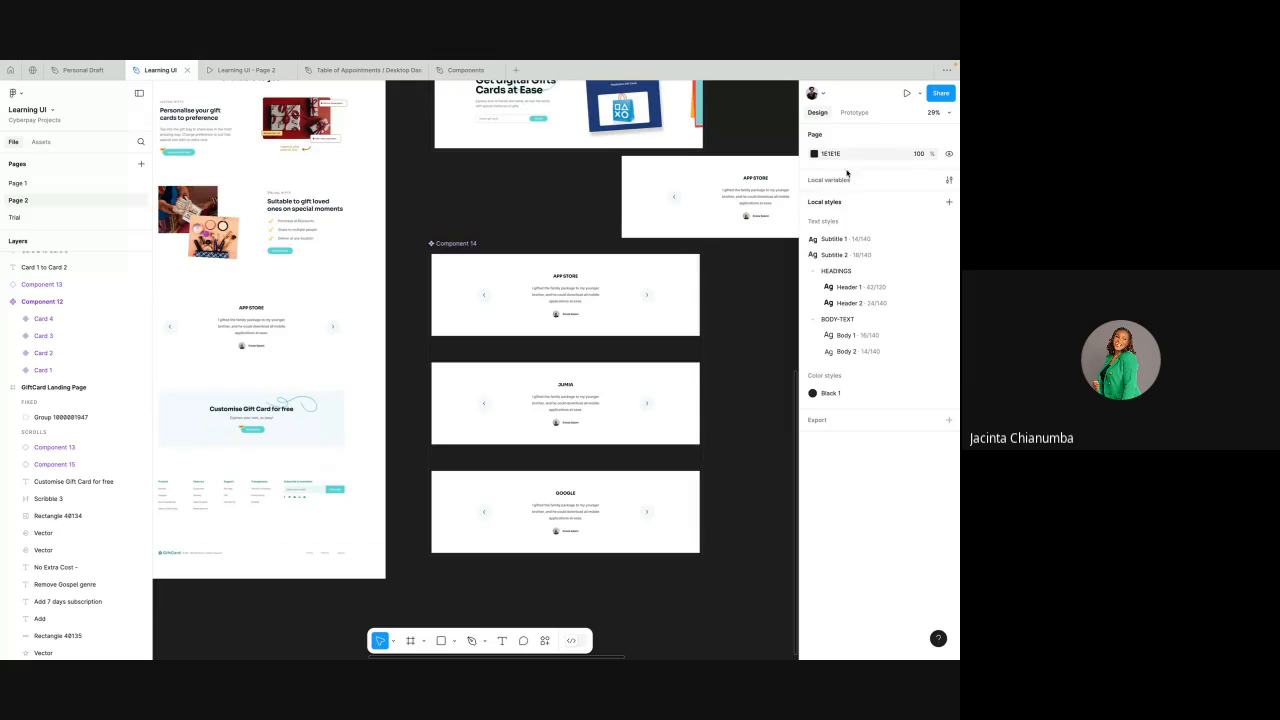
{"action": "left_click", "coordinate": [853, 113]}
{"action": "scroll", "coordinate": [590, 330], "scroll_direction": "up", "scroll_amount": 5}
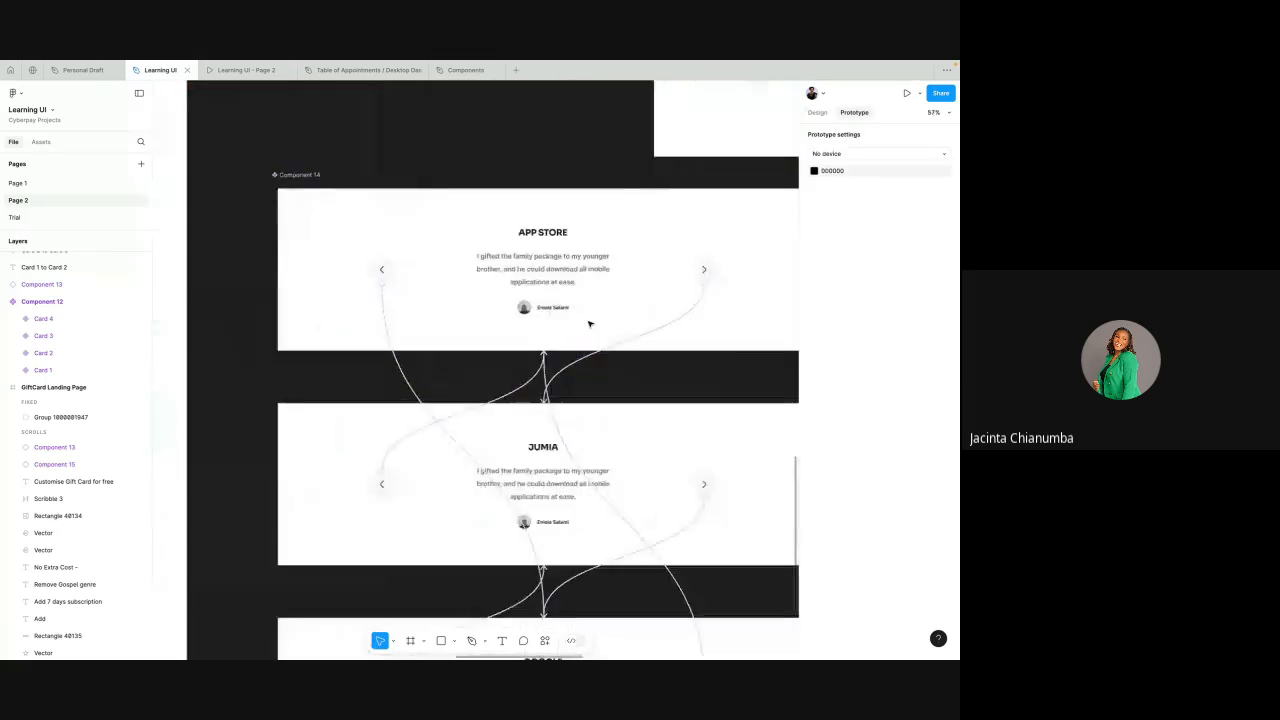
- Set the curve to Ease in for the APP STORE card's next-arrow interaction, keeping Smart animate as the animation
{"action": "left_click", "coordinate": [582, 372]}
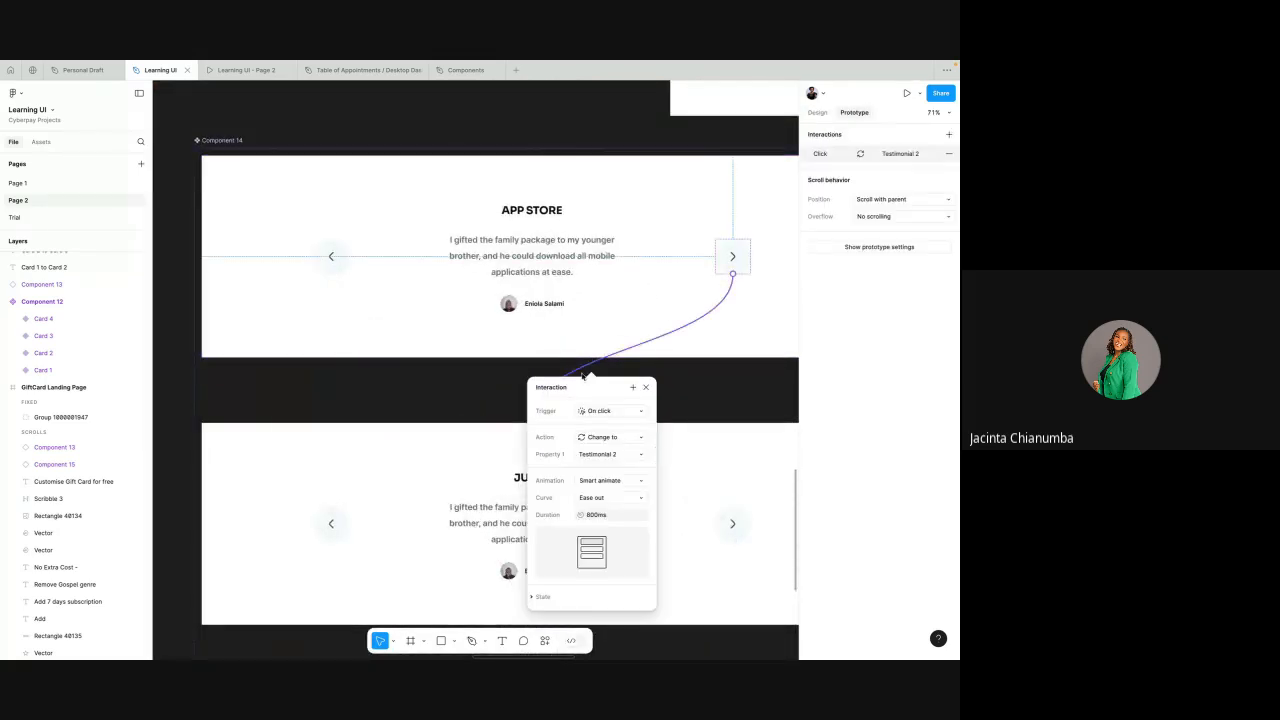
{"action": "left_click", "coordinate": [607, 503]}
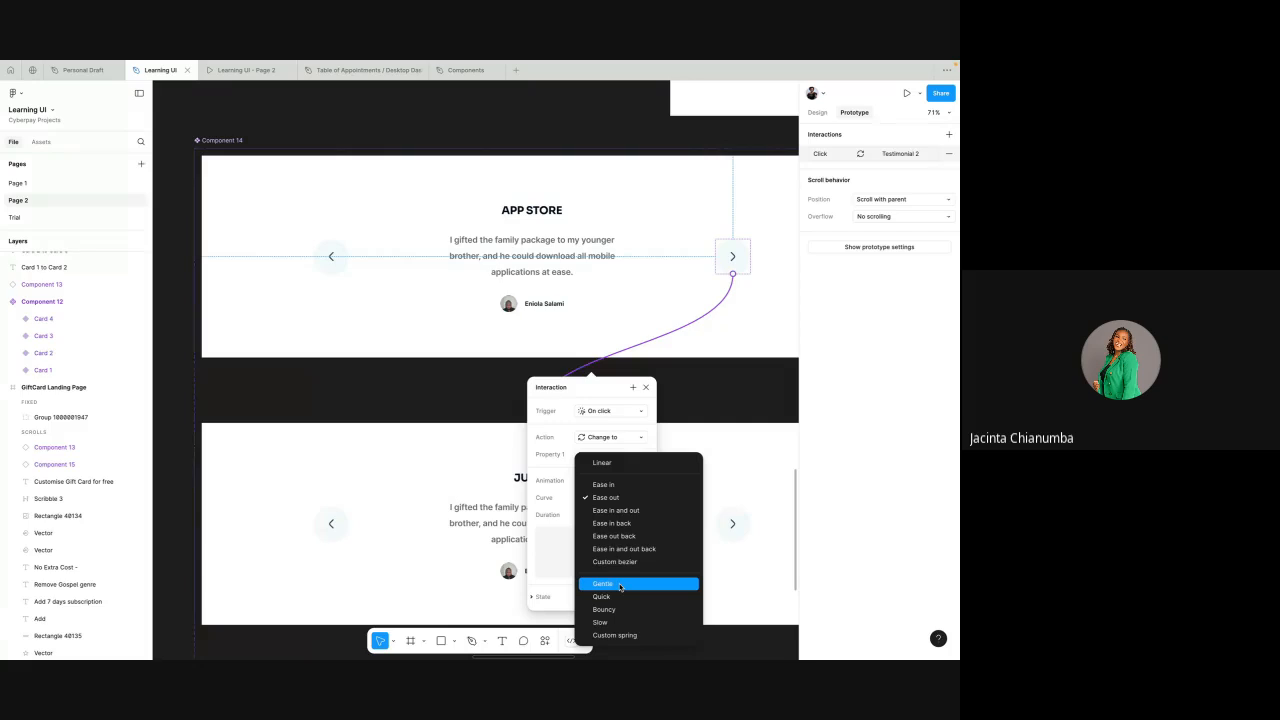
{"action": "left_click", "coordinate": [563, 483]}
{"action": "left_click", "coordinate": [600, 481]}
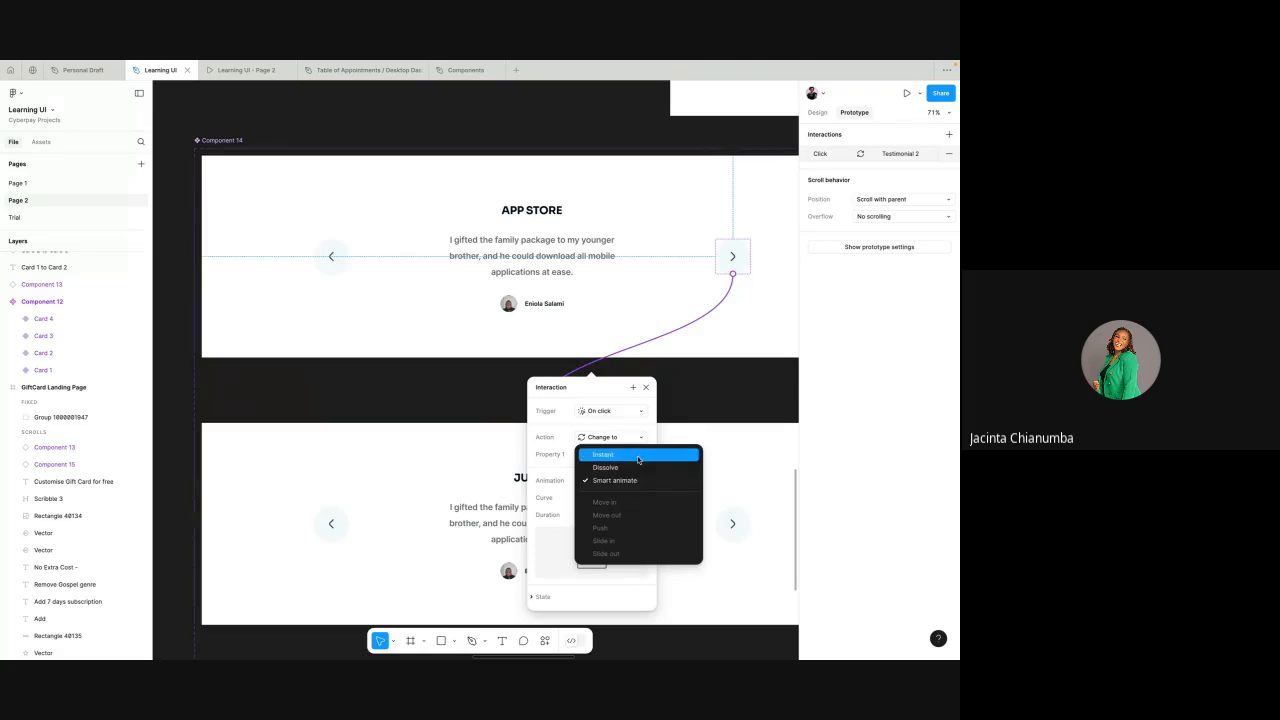
{"action": "left_click", "coordinate": [635, 481]}
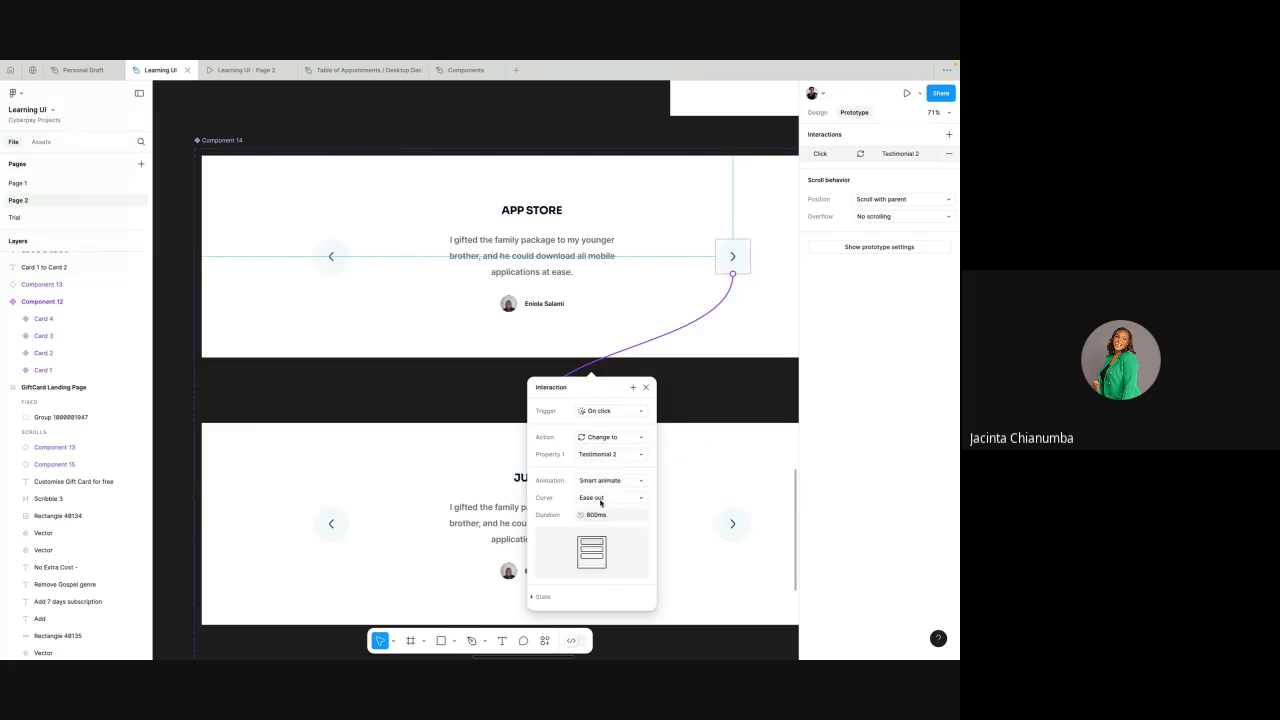
{"action": "left_click", "coordinate": [600, 499]}
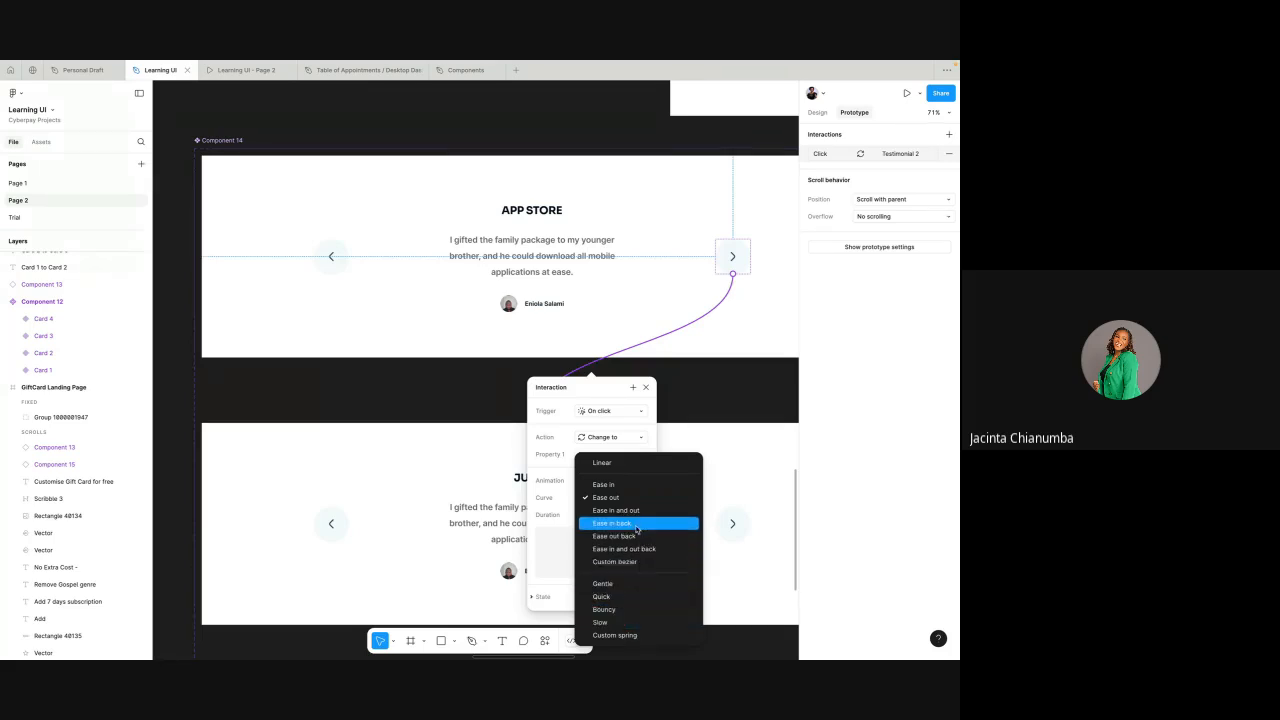
{"action": "left_click", "coordinate": [632, 487]}
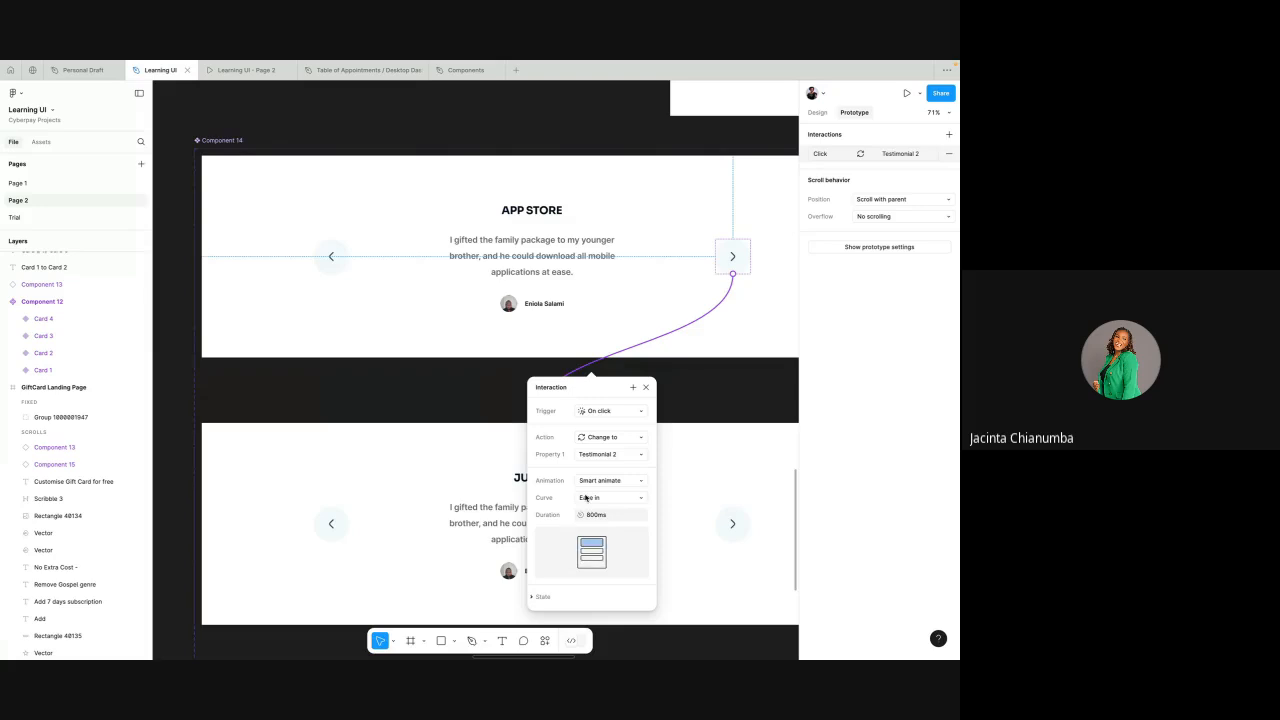
- Switch to the Learning UI - Page 2 prototype preview and advance through the testimonials to check the transition
{"action": "scroll", "coordinate": [554, 419], "scroll_direction": "down", "scroll_amount": 5}
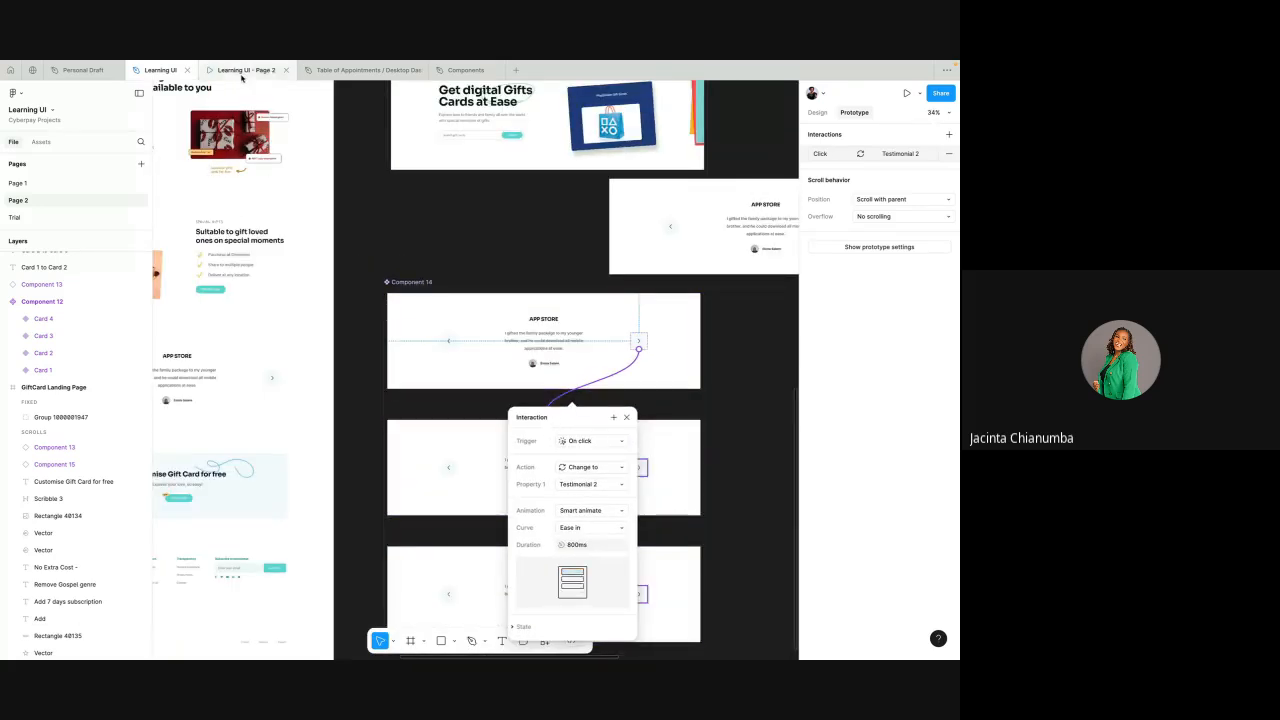
{"action": "left_click", "coordinate": [243, 74]}
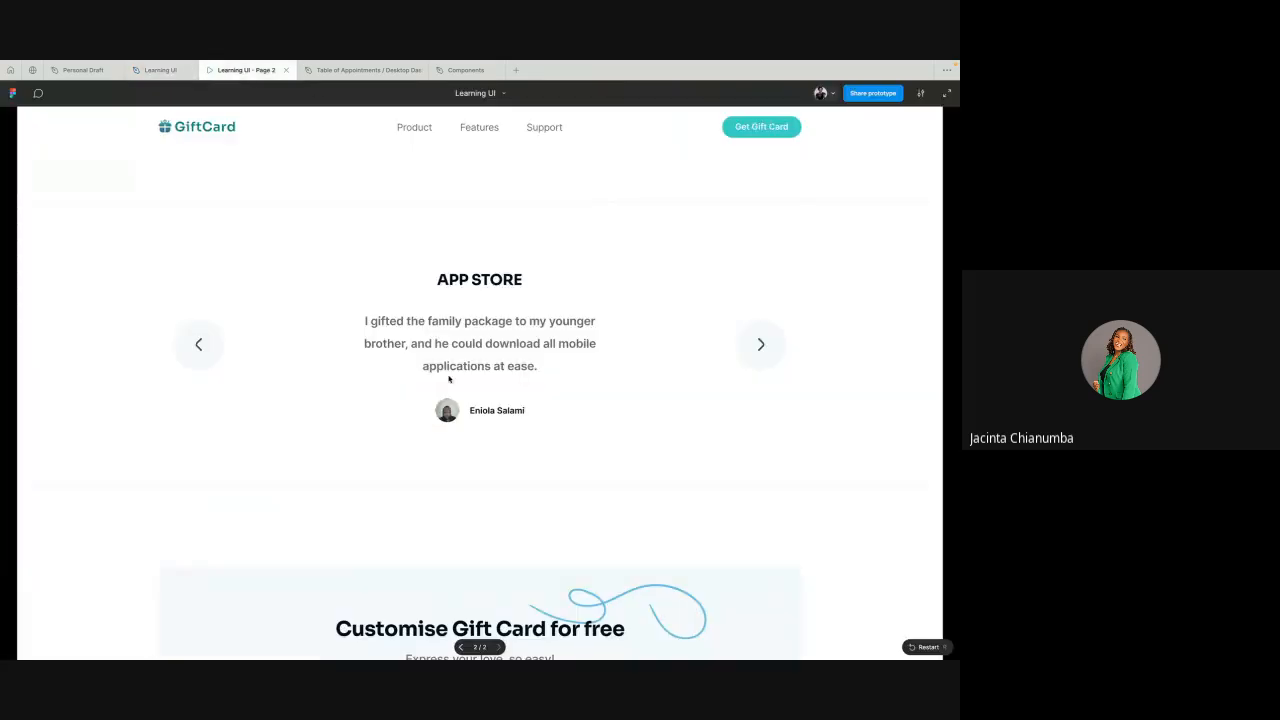
{"action": "left_click", "coordinate": [762, 346]}
{"action": "left_click", "coordinate": [762, 346]}
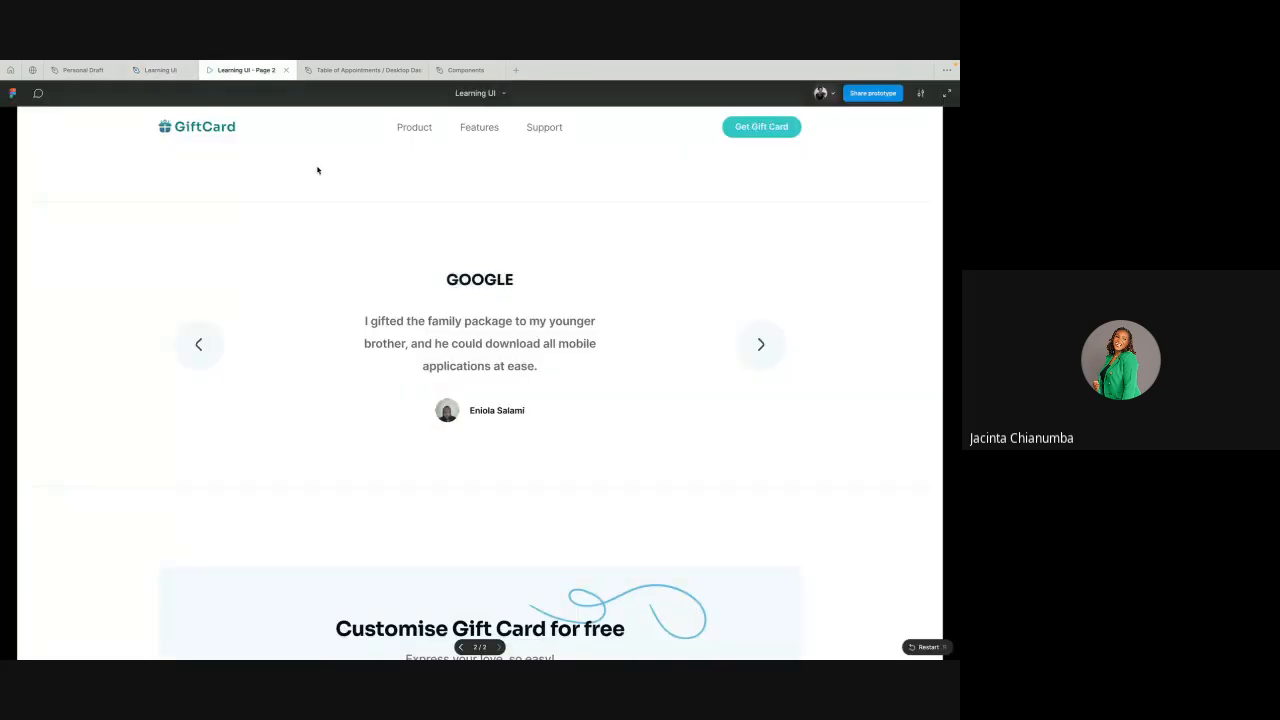
- Return to the Learning UI design file and set the APP STORE next-arrow interaction's curve to Slow
{"action": "left_click", "coordinate": [160, 70]}
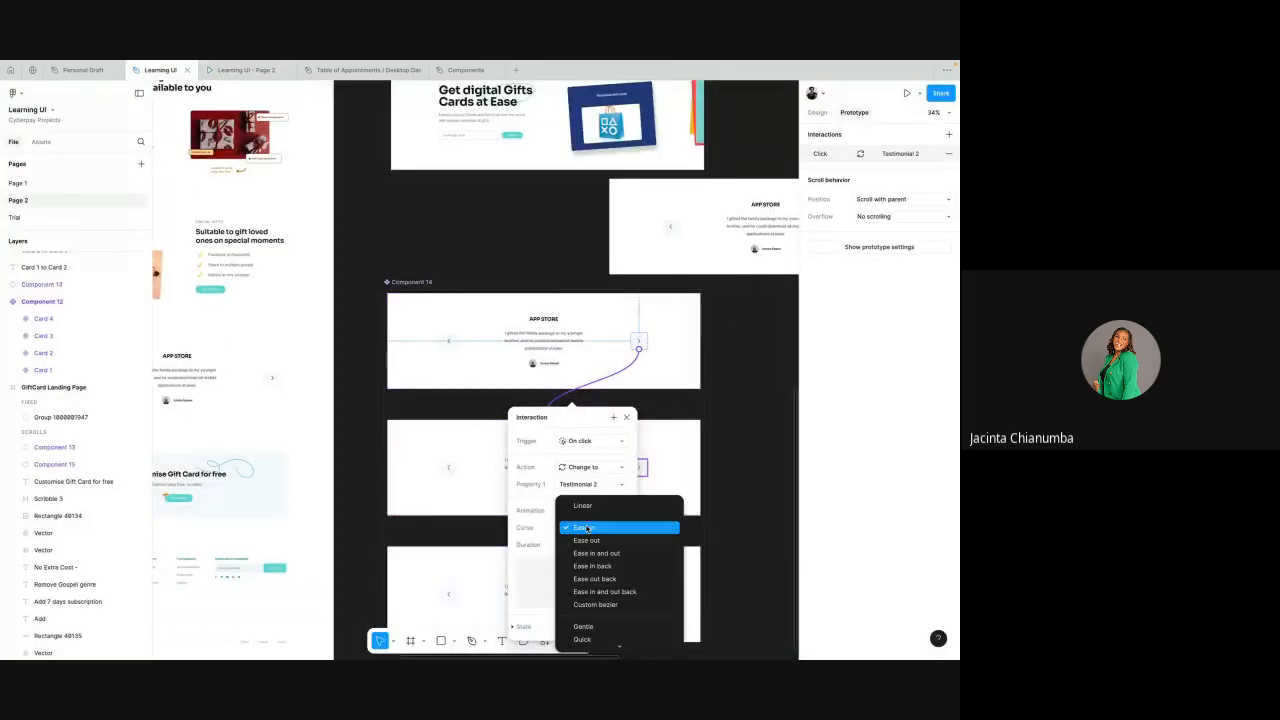
{"action": "left_click", "coordinate": [588, 528]}
{"action": "scroll", "coordinate": [590, 600], "scroll_direction": "down", "scroll_amount": 2}
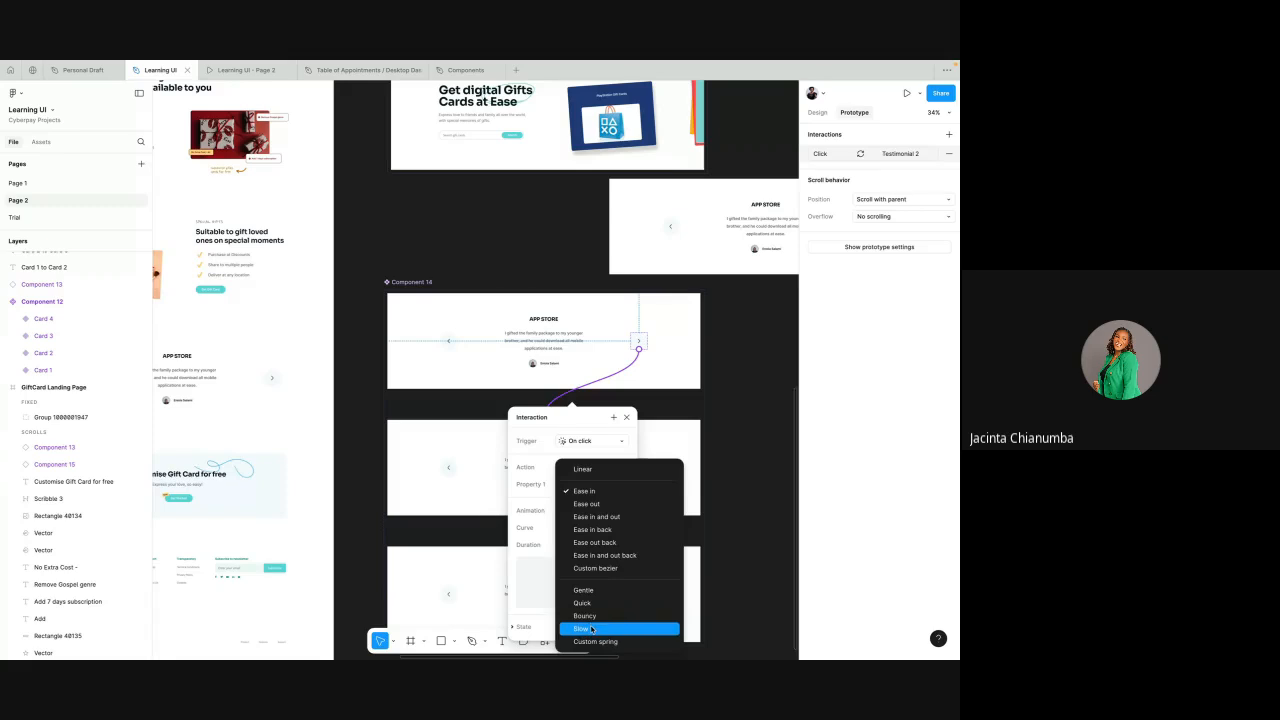
{"action": "left_click", "coordinate": [592, 629]}
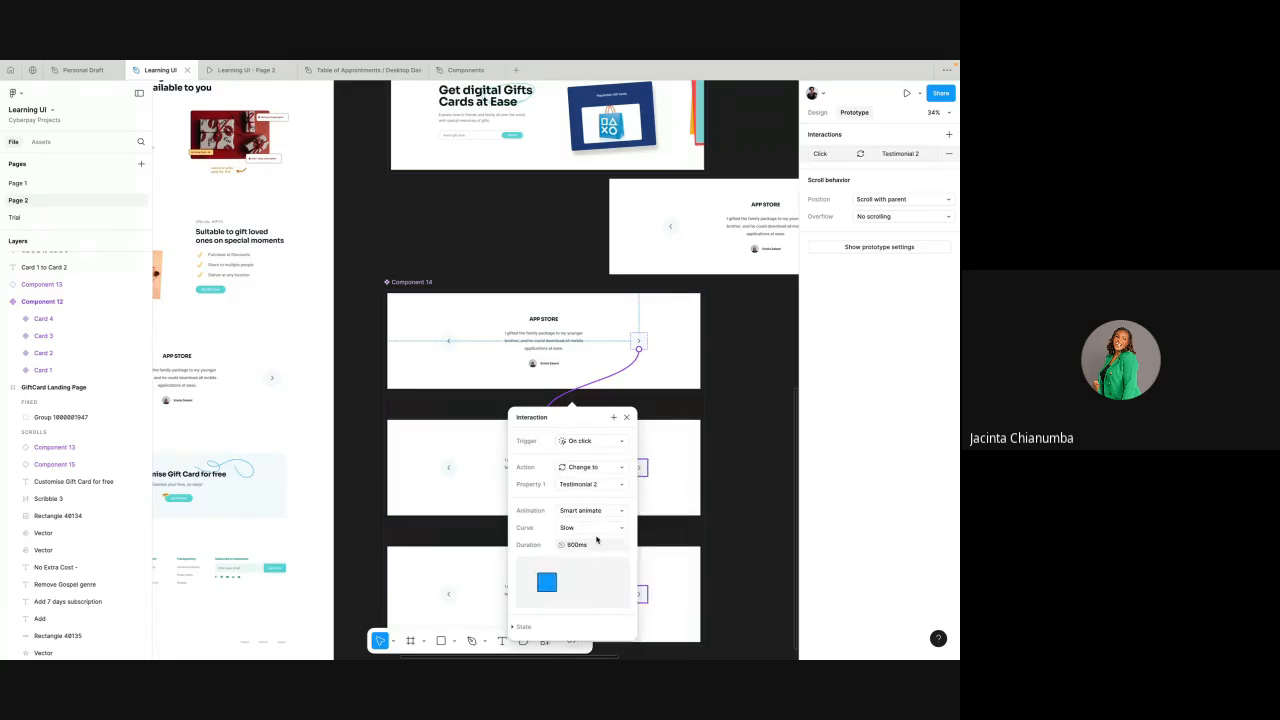
- Test the Slow curve in the prototype preview by cycling forward through all the testimonials
{"action": "left_click", "coordinate": [236, 71]}
{"action": "left_click", "coordinate": [762, 362]}
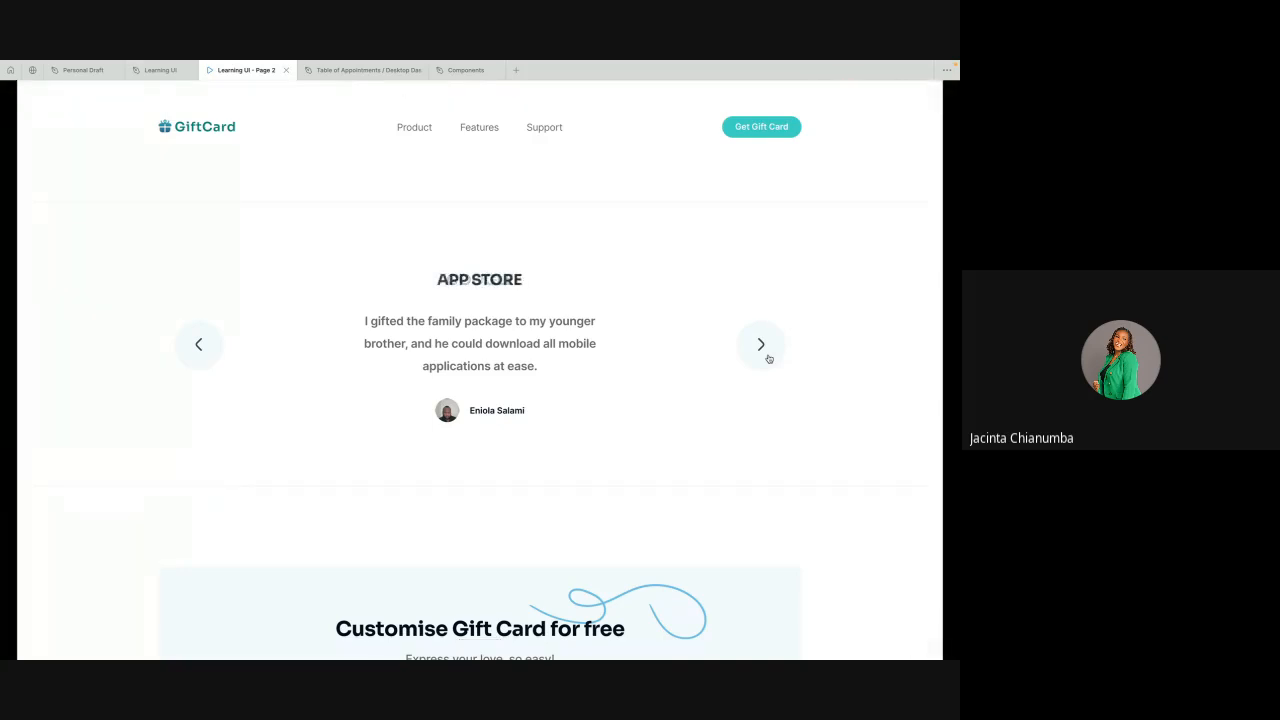
{"action": "left_click", "coordinate": [765, 360]}
{"action": "left_click", "coordinate": [769, 359]}
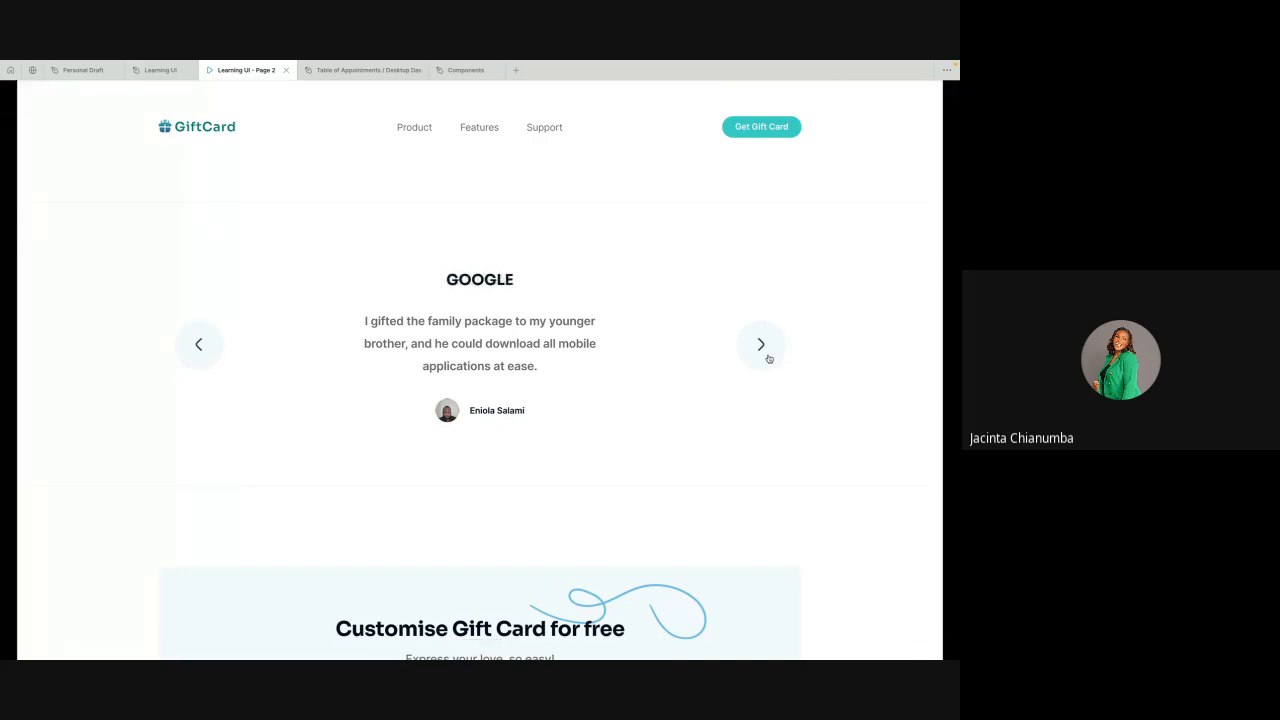
{"action": "left_click", "coordinate": [769, 359]}
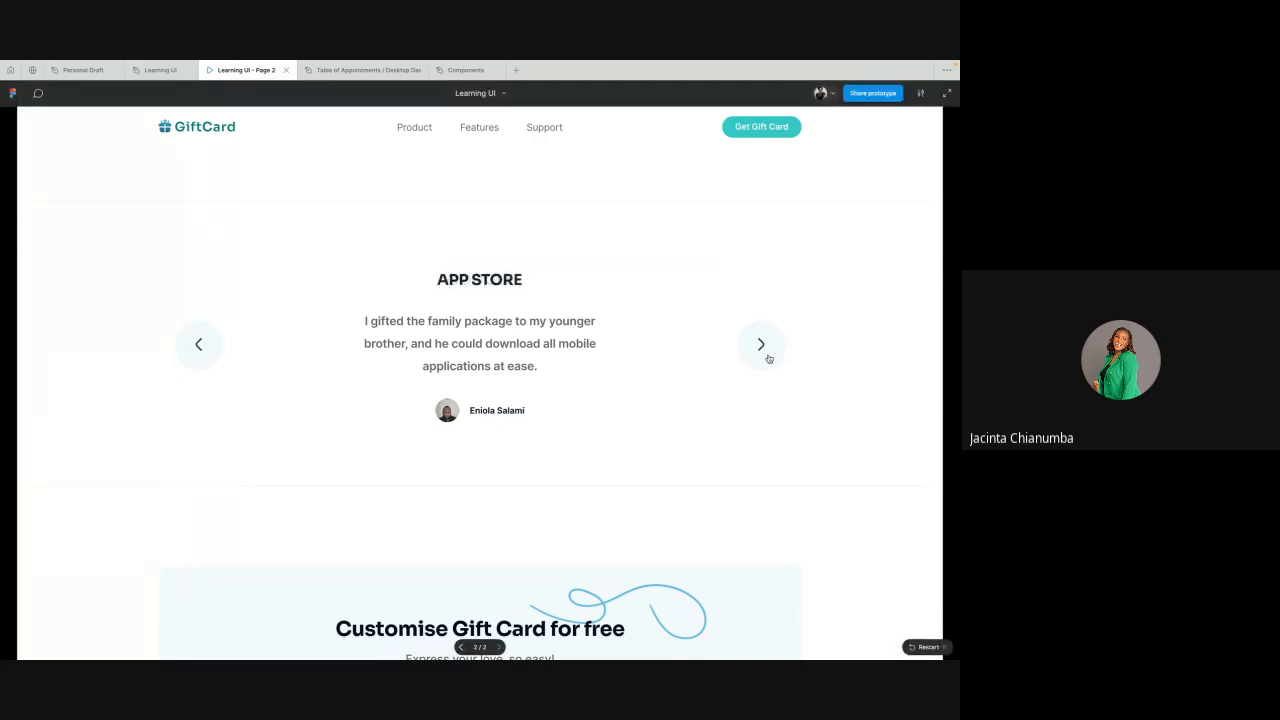
{"action": "left_click", "coordinate": [769, 359]}
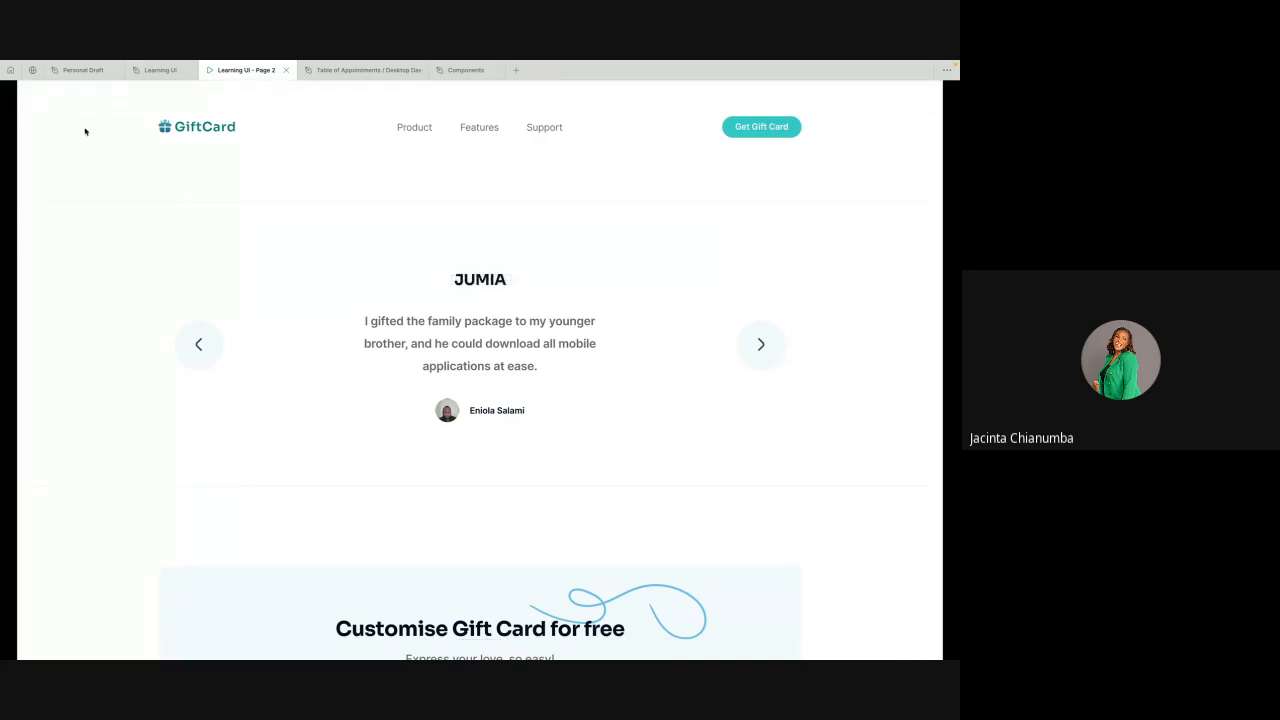
- Try Dissolve for the APP STORE next-arrow interaction in the design file, restore Smart animate, and close the interaction settings
{"action": "left_click", "coordinate": [176, 66]}
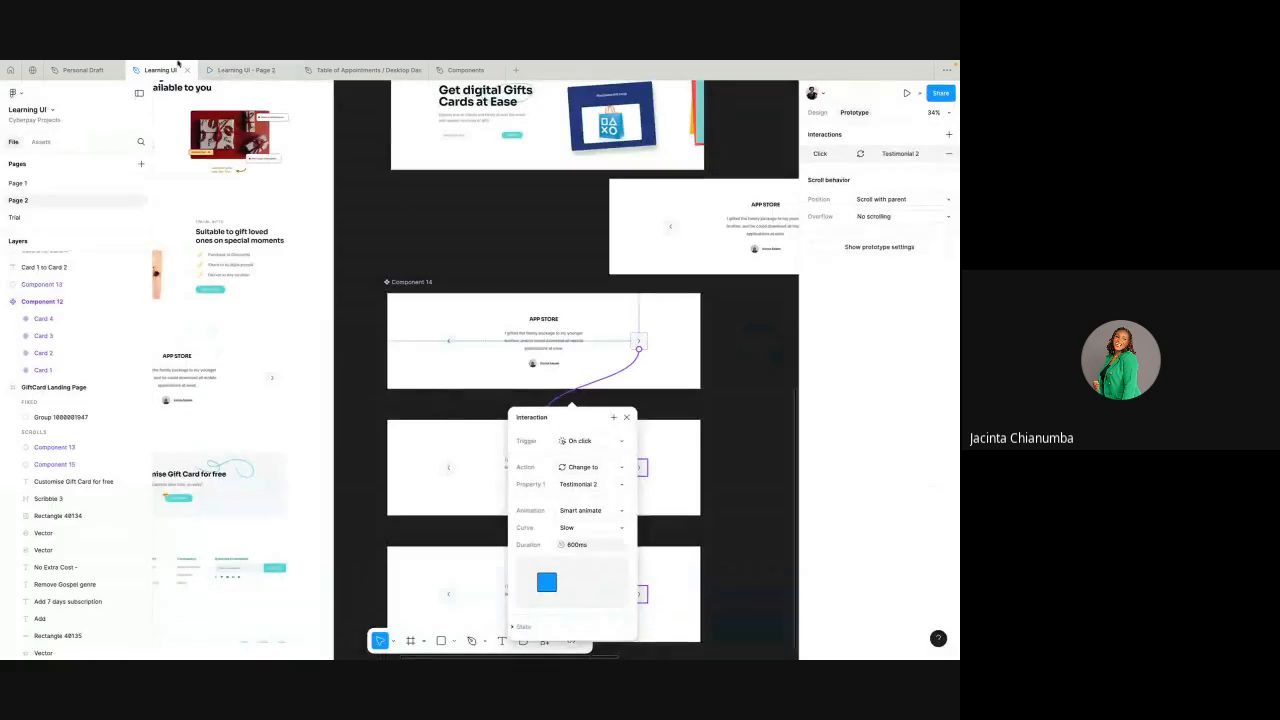
{"action": "left_click", "coordinate": [590, 510]}
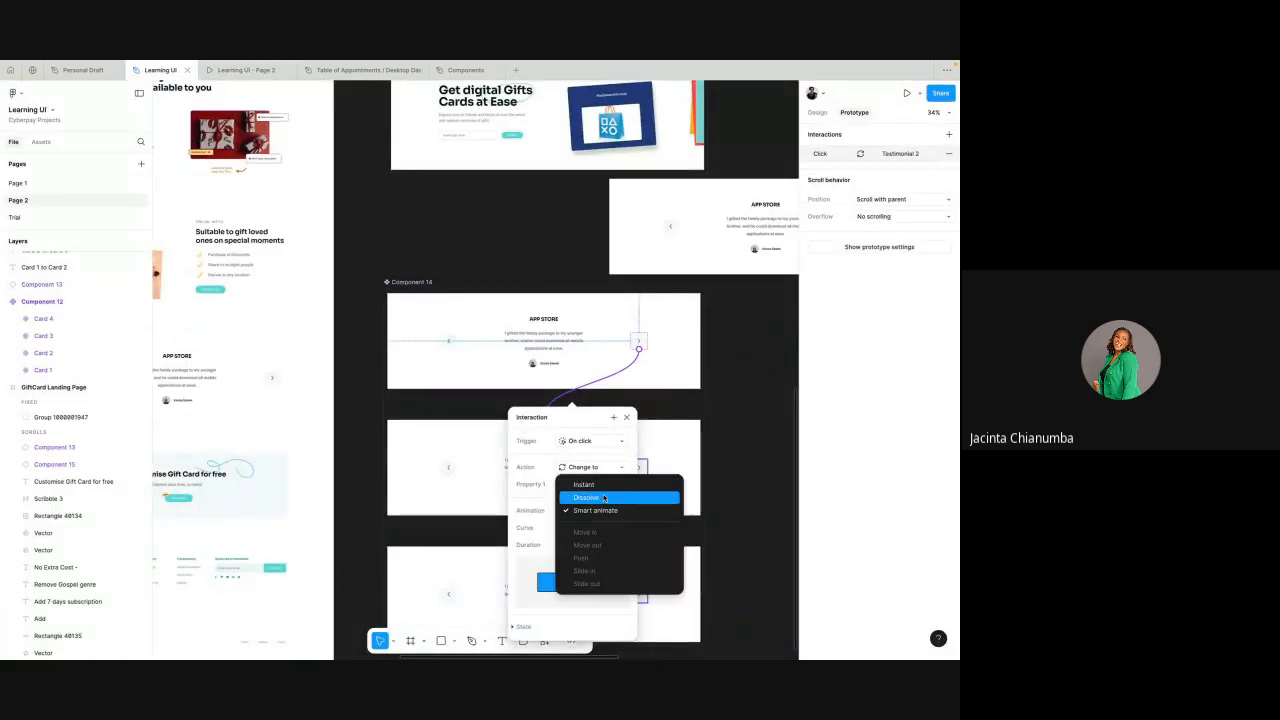
{"action": "left_click", "coordinate": [604, 497]}
{"action": "scroll", "coordinate": [612, 428], "scroll_direction": "down", "scroll_amount": 1}
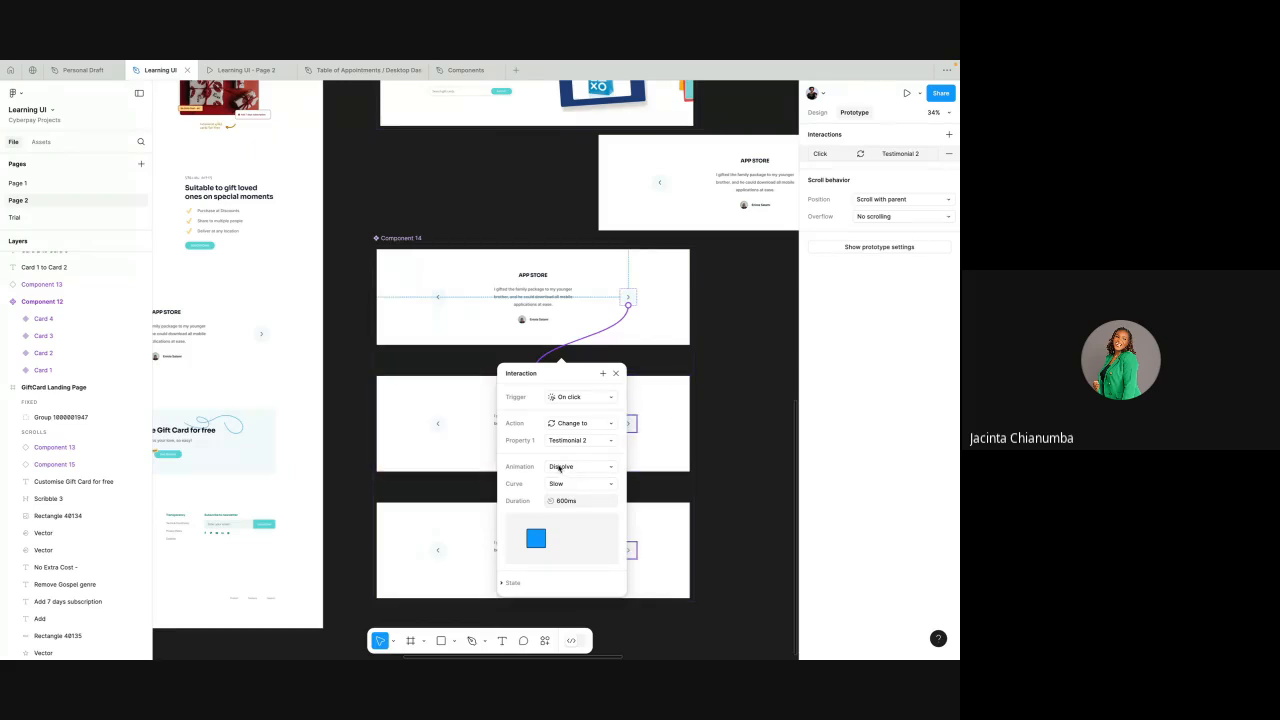
{"action": "left_click", "coordinate": [577, 467]}
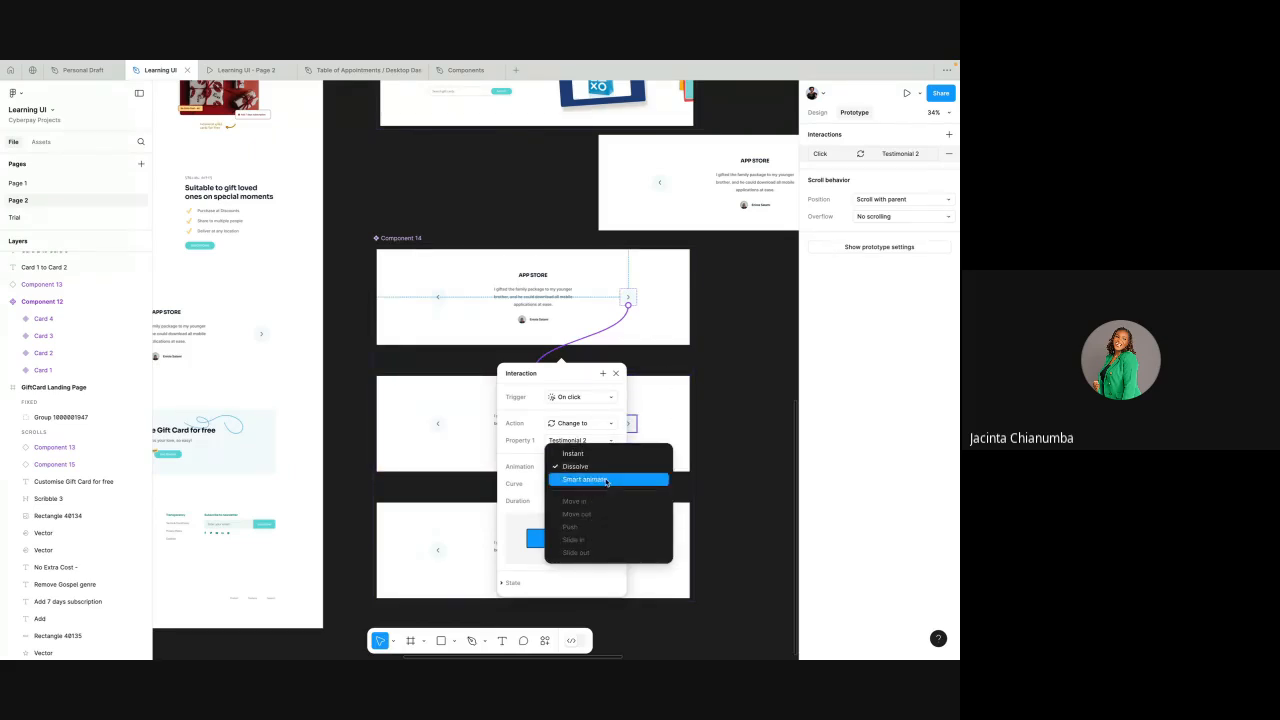
{"action": "left_click", "coordinate": [605, 481]}
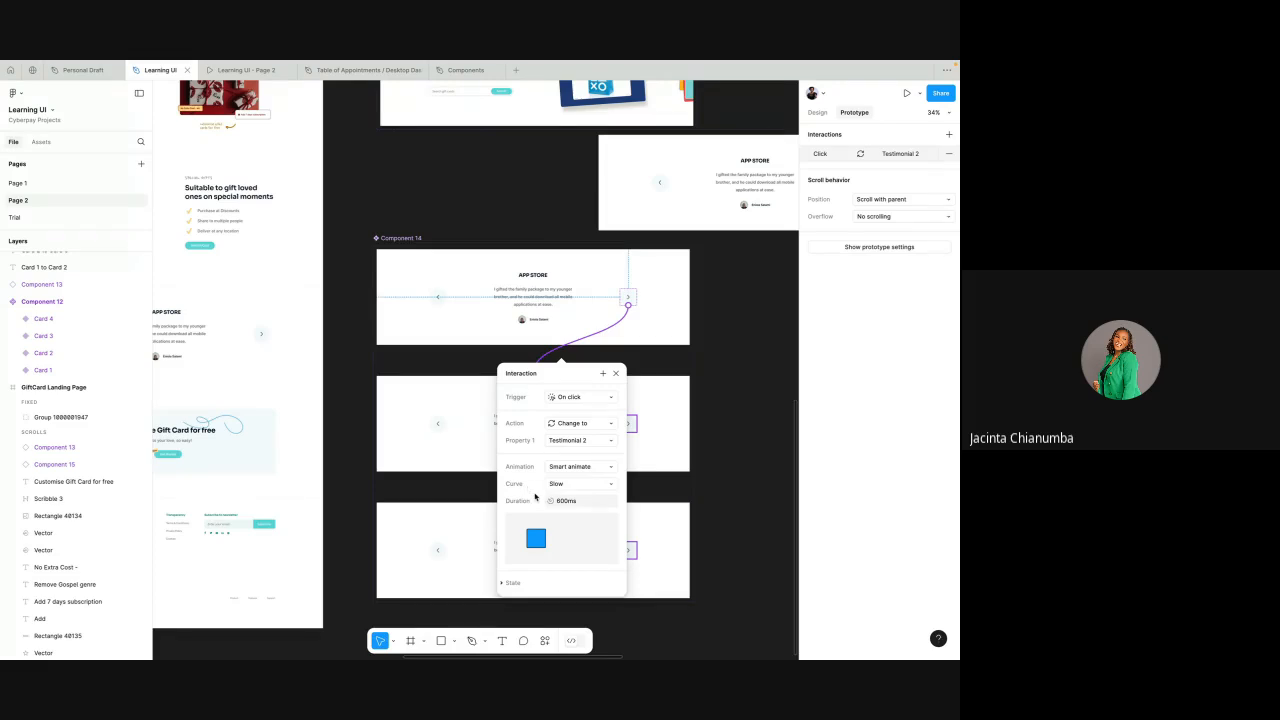
{"action": "left_click", "coordinate": [617, 374]}
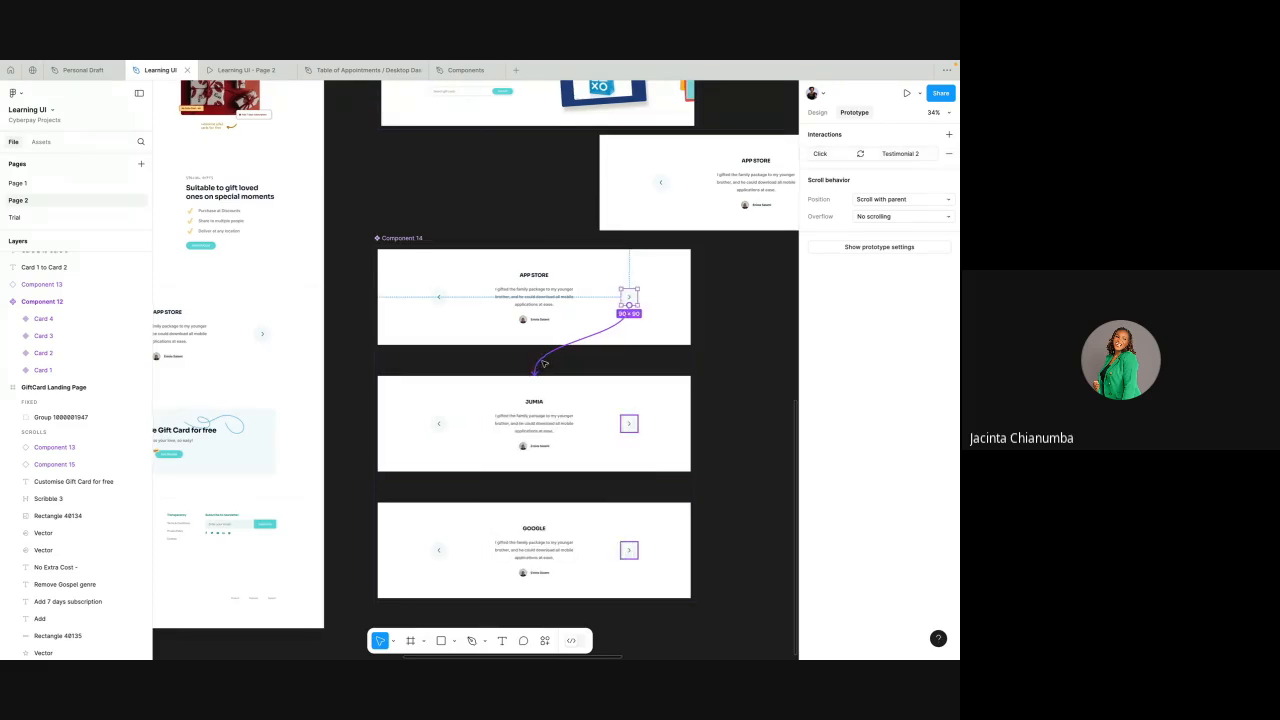
{"action": "scroll", "coordinate": [540, 350], "scroll_direction": "left", "scroll_amount": 1}
{"action": "left_click", "coordinate": [486, 192]}
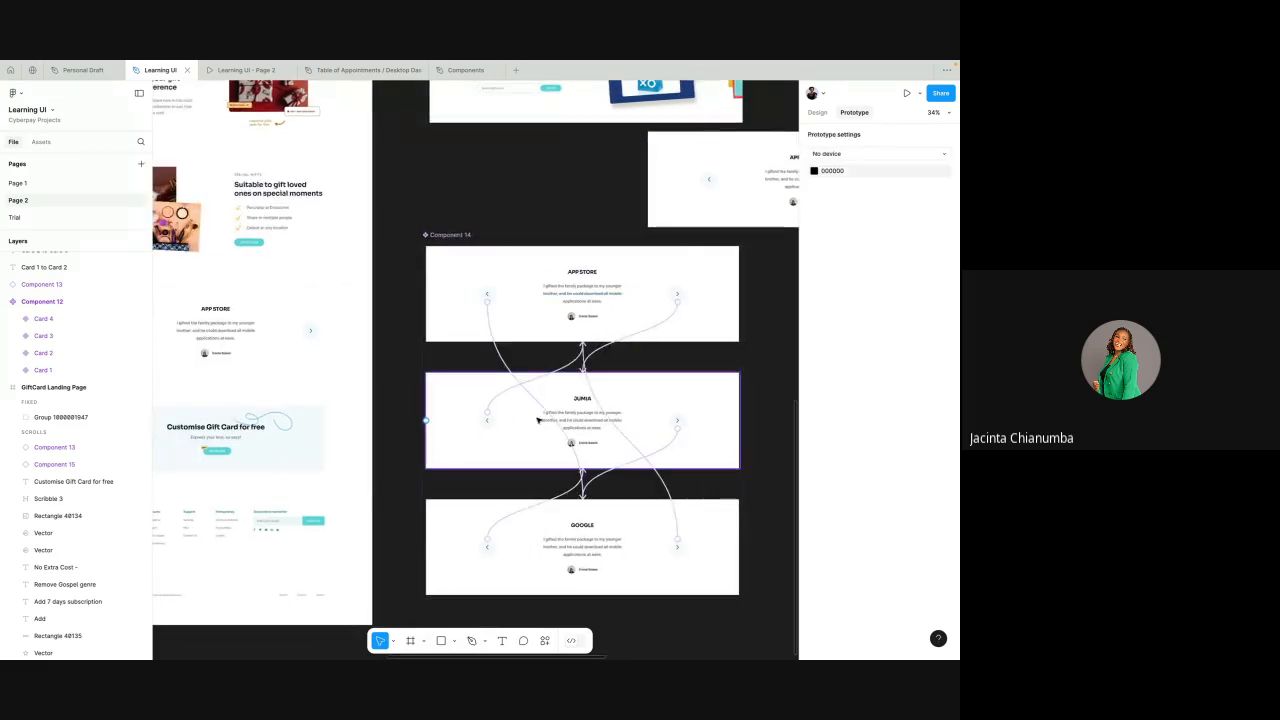
- Open the JUMIA card's next-arrow interaction to Testimonial 3 and review its animation options, keeping Smart animate
{"action": "left_click", "coordinate": [660, 450]}
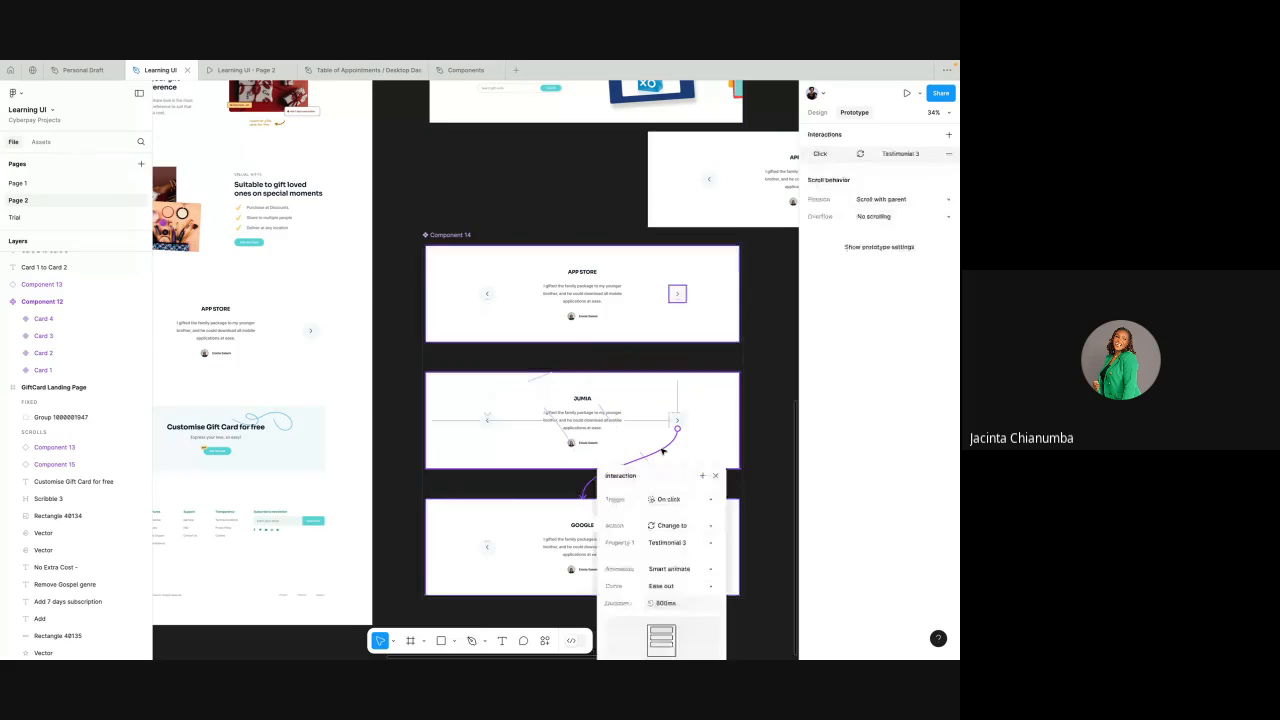
{"action": "left_click", "coordinate": [673, 586]}
{"action": "left_click", "coordinate": [673, 586]}
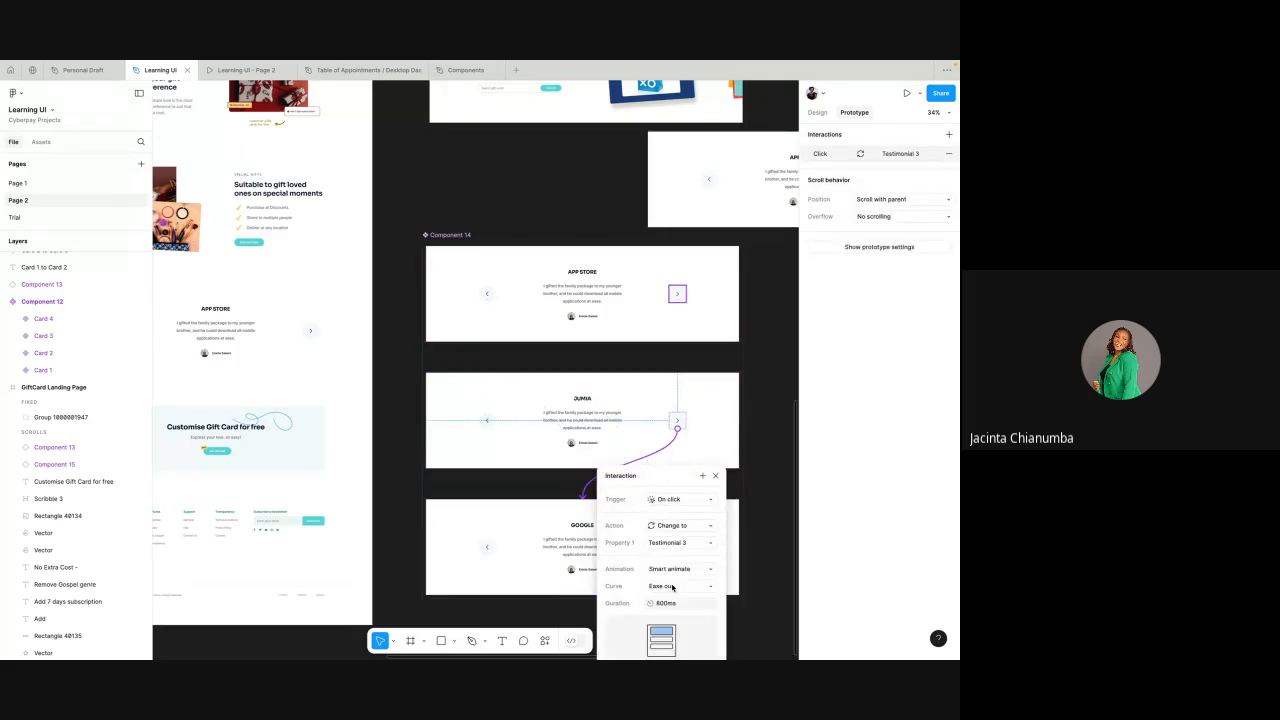
{"action": "left_click", "coordinate": [680, 568]}
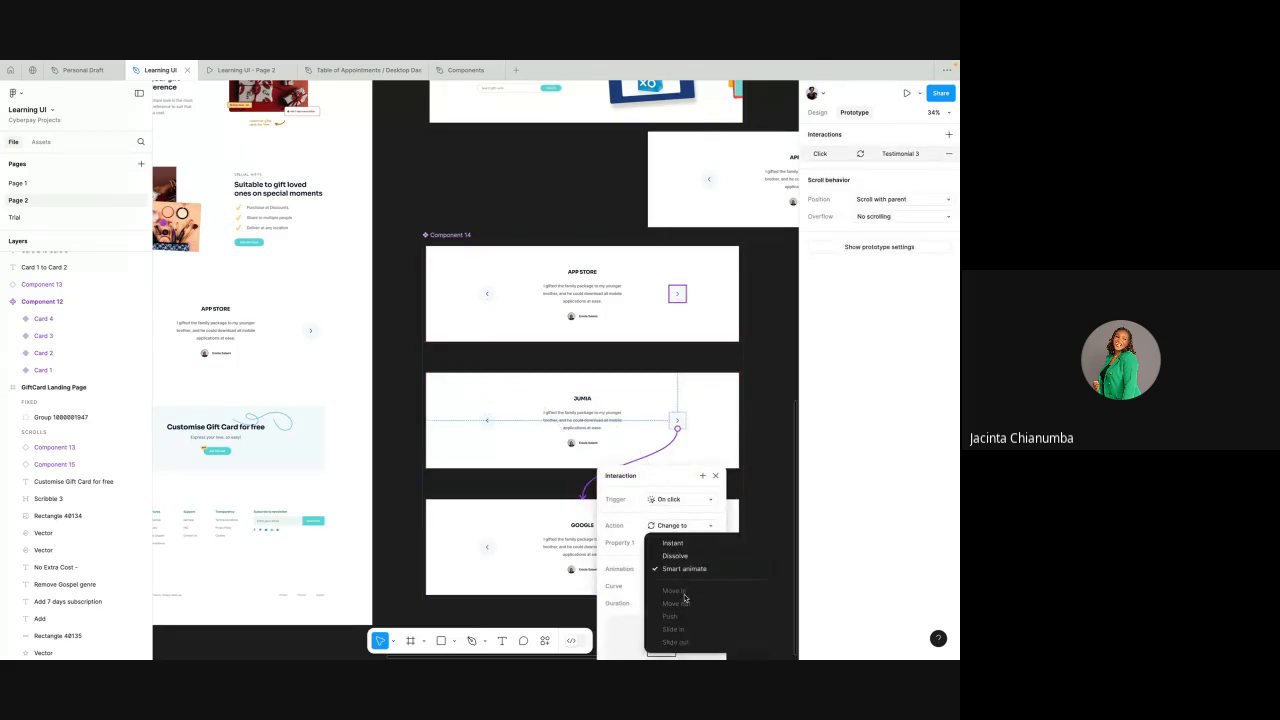
{"action": "left_click", "coordinate": [690, 568]}
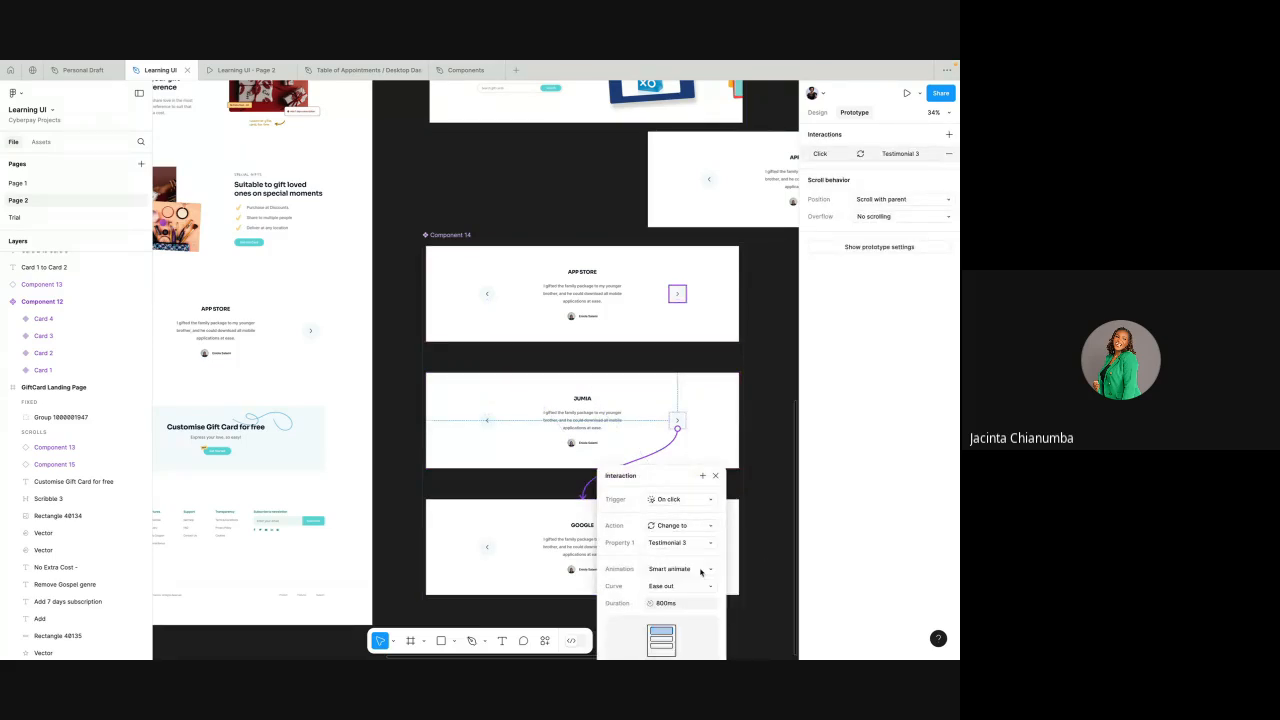
{"action": "scroll", "coordinate": [621, 307], "scroll_direction": "right", "scroll_amount": 2}
{"action": "scroll", "coordinate": [621, 307], "scroll_direction": "down", "scroll_amount": 1}
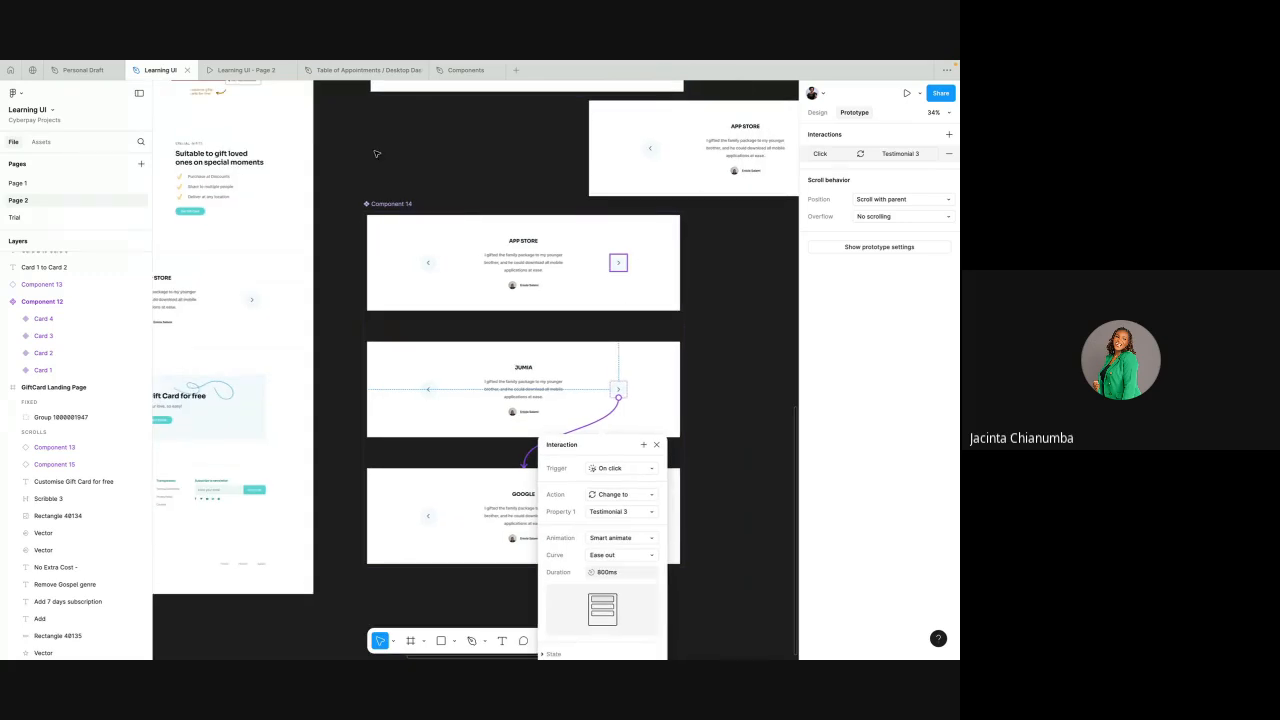
- Go back to the prototype preview and advance the testimonials from the JUMIA card to compare the transitions
{"action": "left_click", "coordinate": [243, 70]}
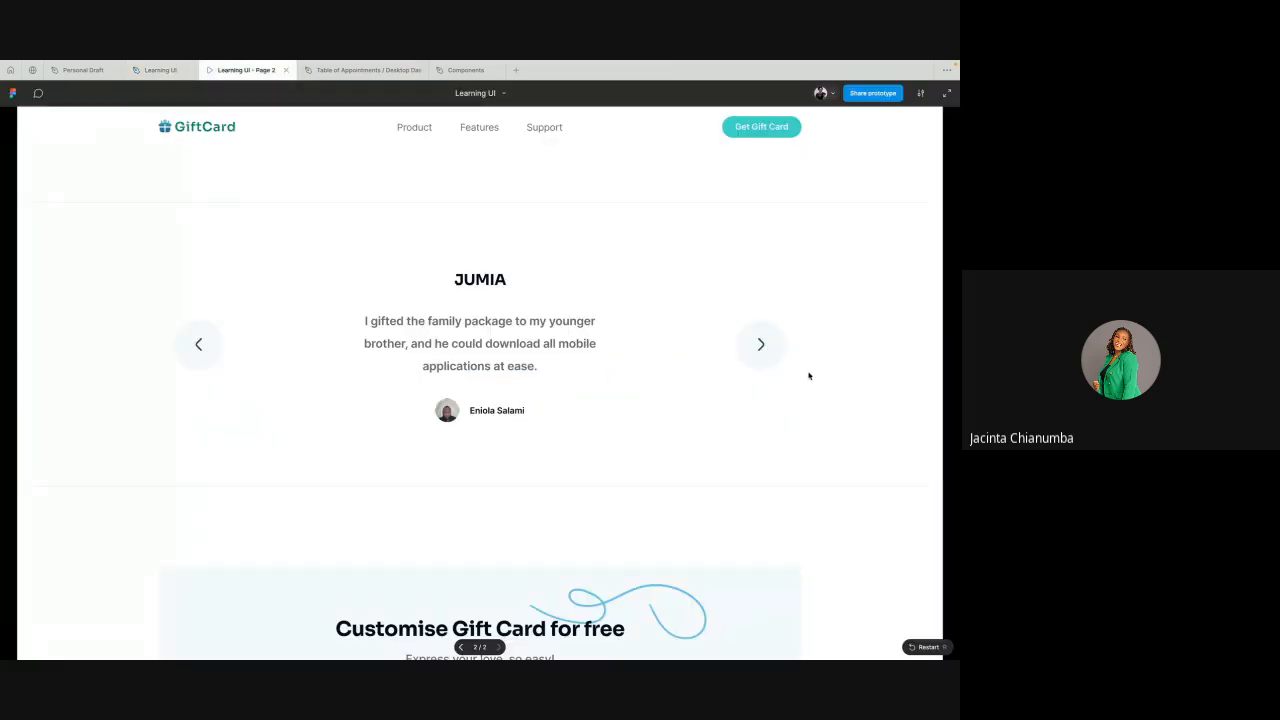
{"action": "left_click", "coordinate": [761, 345]}
{"action": "left_click", "coordinate": [761, 345]}
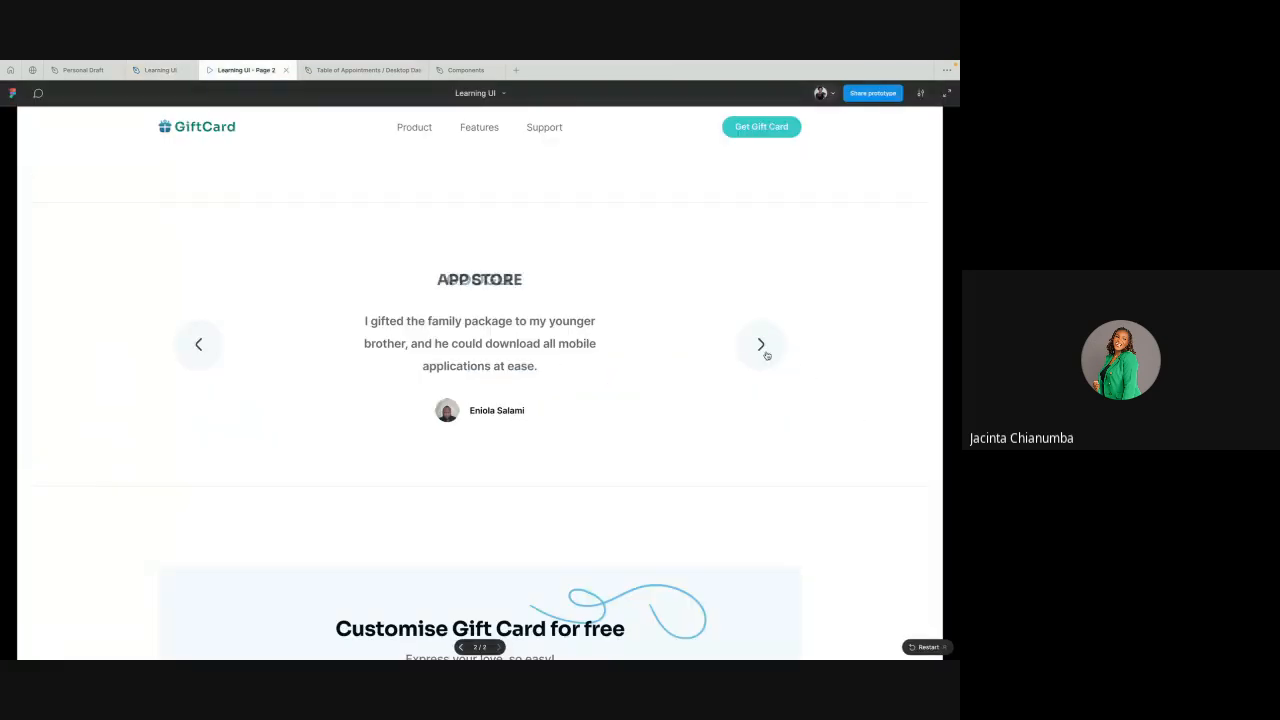
{"action": "left_click", "coordinate": [761, 345]}
- Return to the Learning UI design file, deselect the interaction, and show the design properties while viewing Component 12's gift card variants
{"action": "left_click", "coordinate": [145, 70]}
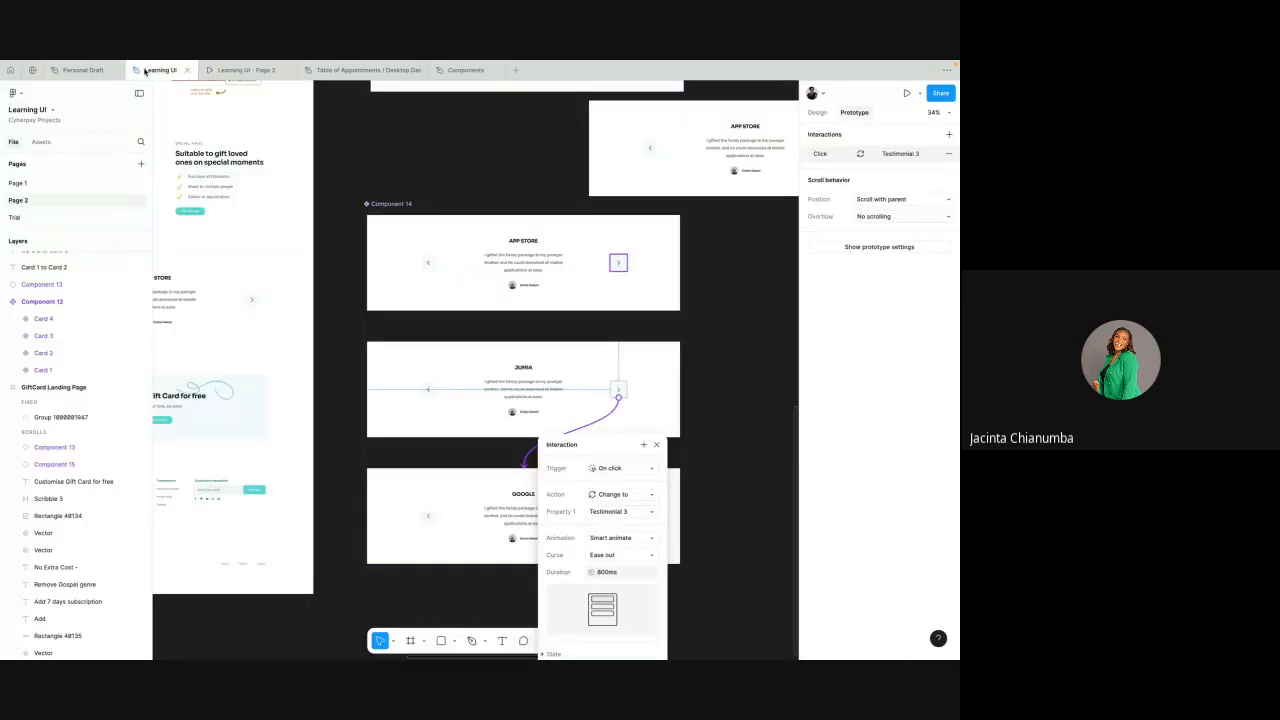
{"action": "scroll", "coordinate": [586, 540], "scroll_direction": "down", "scroll_amount": 1}
{"action": "left_click", "coordinate": [711, 411]}
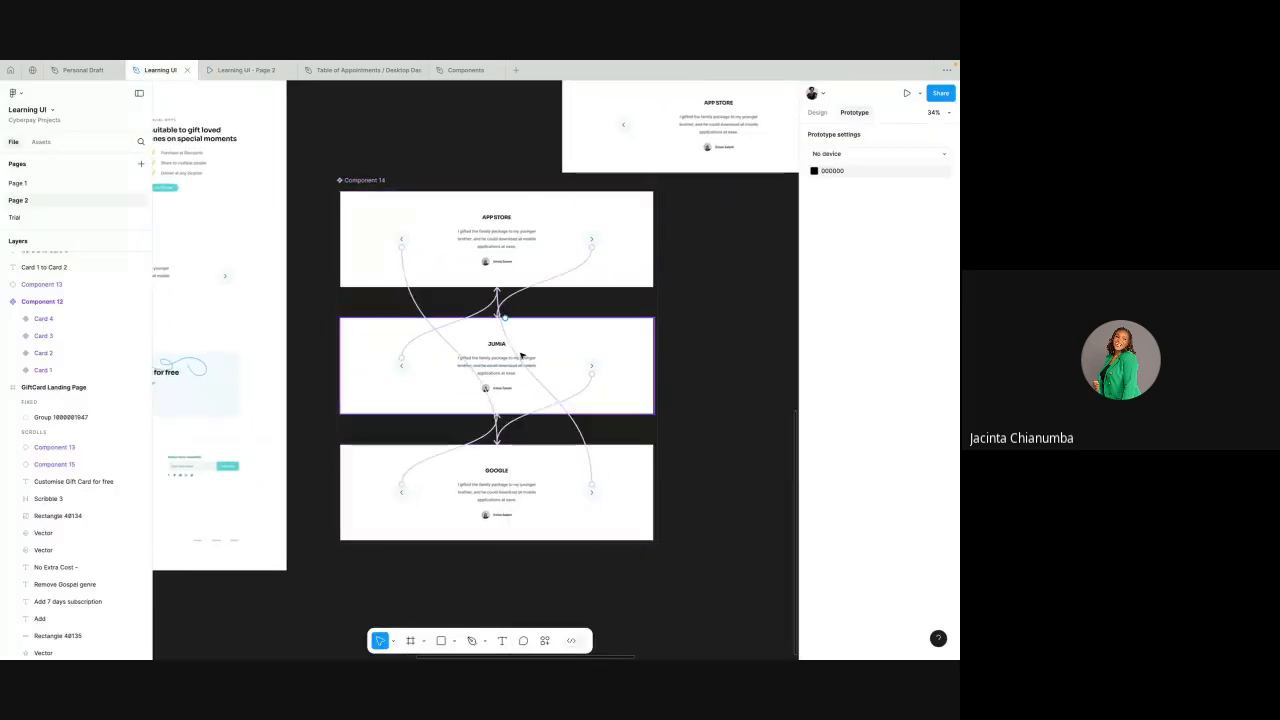
{"action": "scroll", "coordinate": [660, 340], "scroll_direction": "right", "scroll_amount": 2}
{"action": "scroll", "coordinate": [660, 340], "scroll_direction": "up", "scroll_amount": 1}
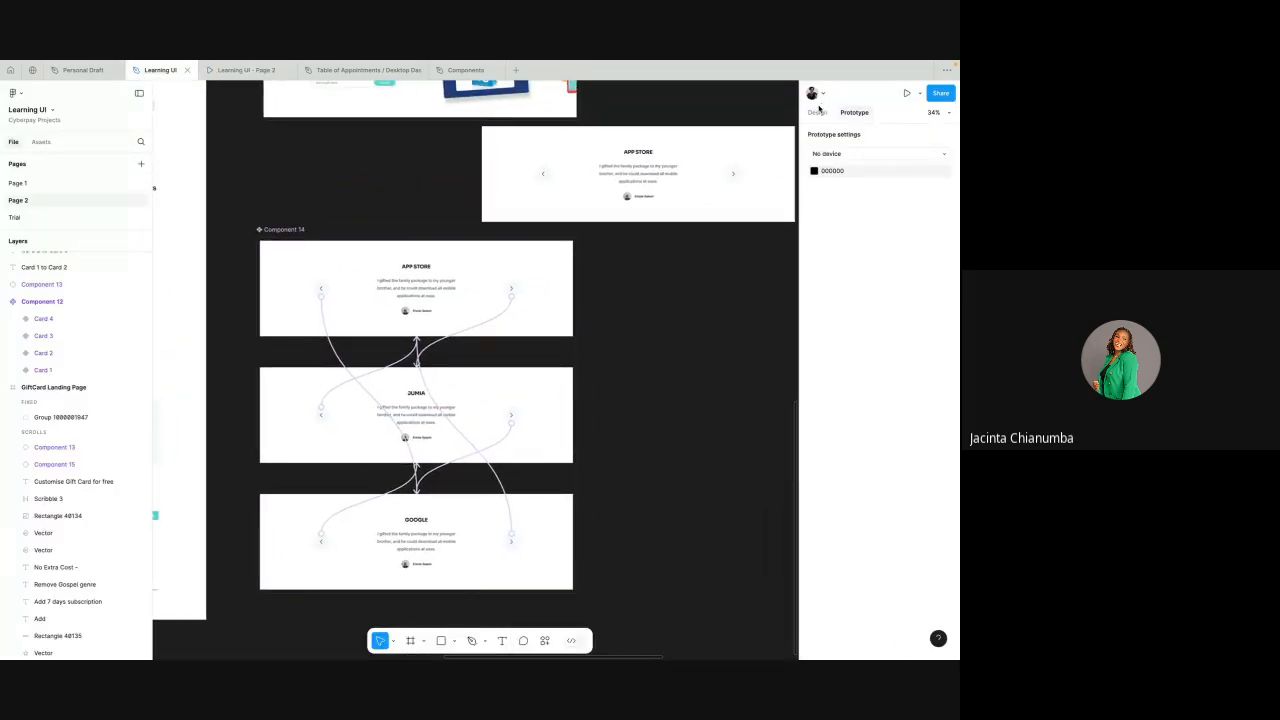
{"action": "left_click", "coordinate": [817, 112]}
{"action": "scroll", "coordinate": [614, 277], "scroll_direction": "down", "scroll_amount": 2}
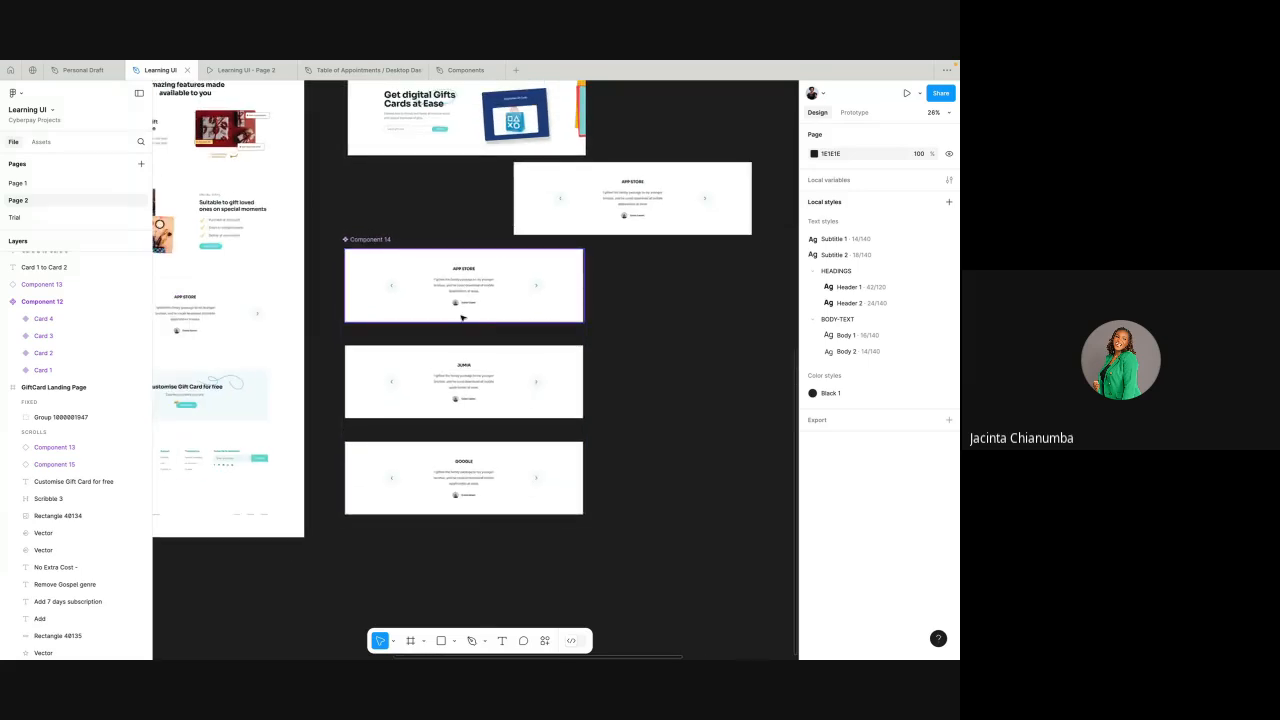
{"action": "scroll", "coordinate": [462, 318], "scroll_direction": "up", "scroll_amount": 5}
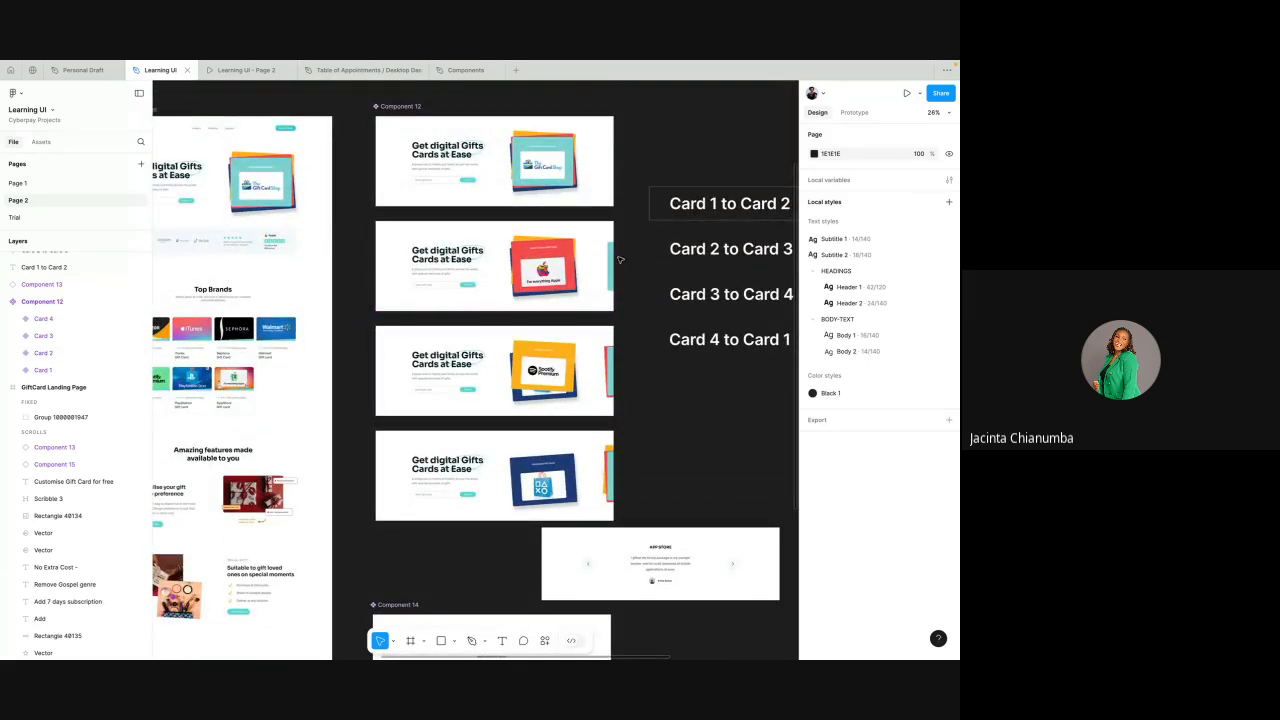
- Fill the background rectangle of the JUMIA testimonial variant in Component 14 with pale pink F8D4D4
{"action": "scroll", "coordinate": [588, 484], "scroll_direction": "down", "scroll_amount": 6}
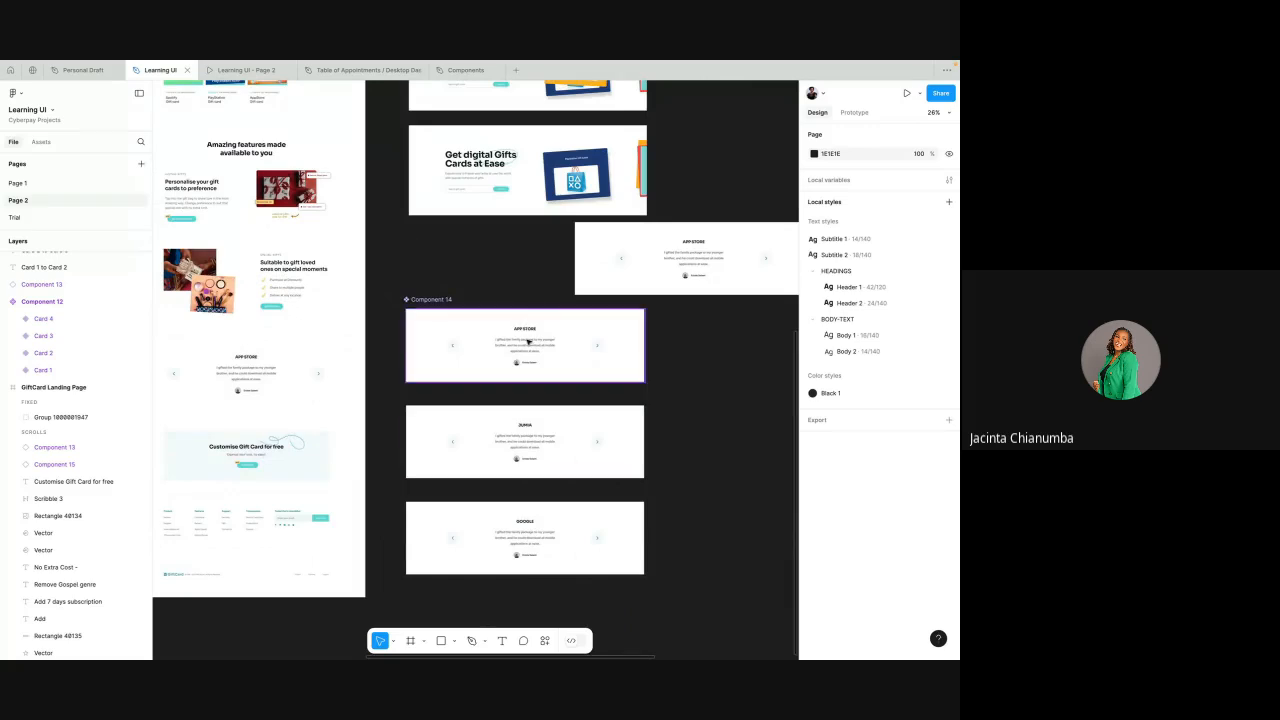
{"action": "scroll", "coordinate": [528, 342], "scroll_direction": "up", "scroll_amount": 4}
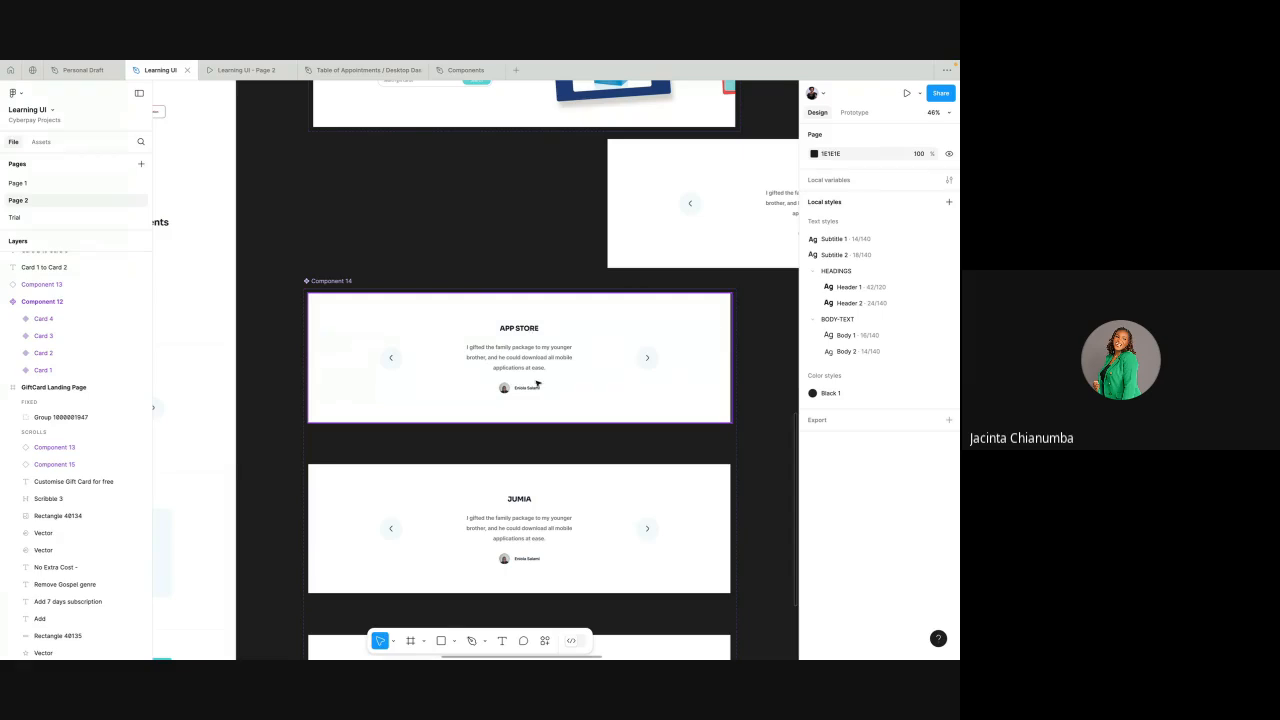
{"action": "scroll", "coordinate": [430, 410], "scroll_direction": "down", "scroll_amount": 3}
{"action": "scroll", "coordinate": [430, 410], "scroll_direction": "down", "scroll_amount": 1}
{"action": "left_click", "coordinate": [428, 409]}
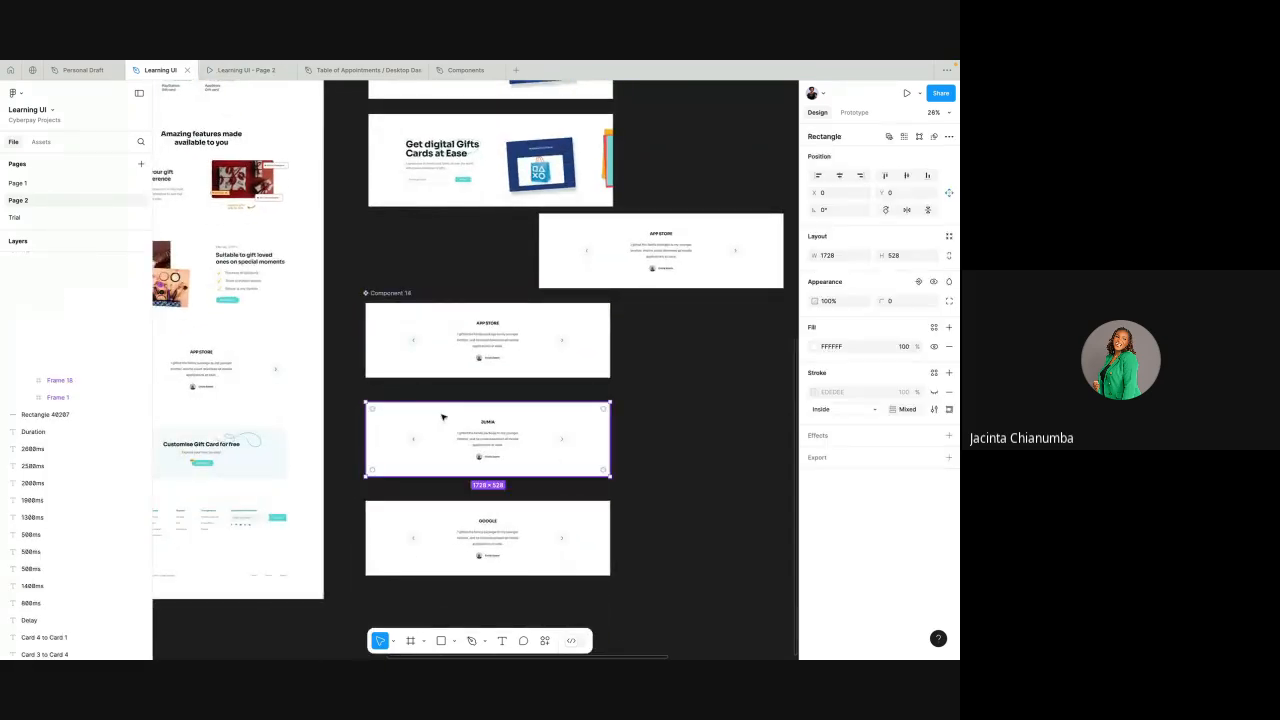
{"action": "left_click", "coordinate": [814, 346]}
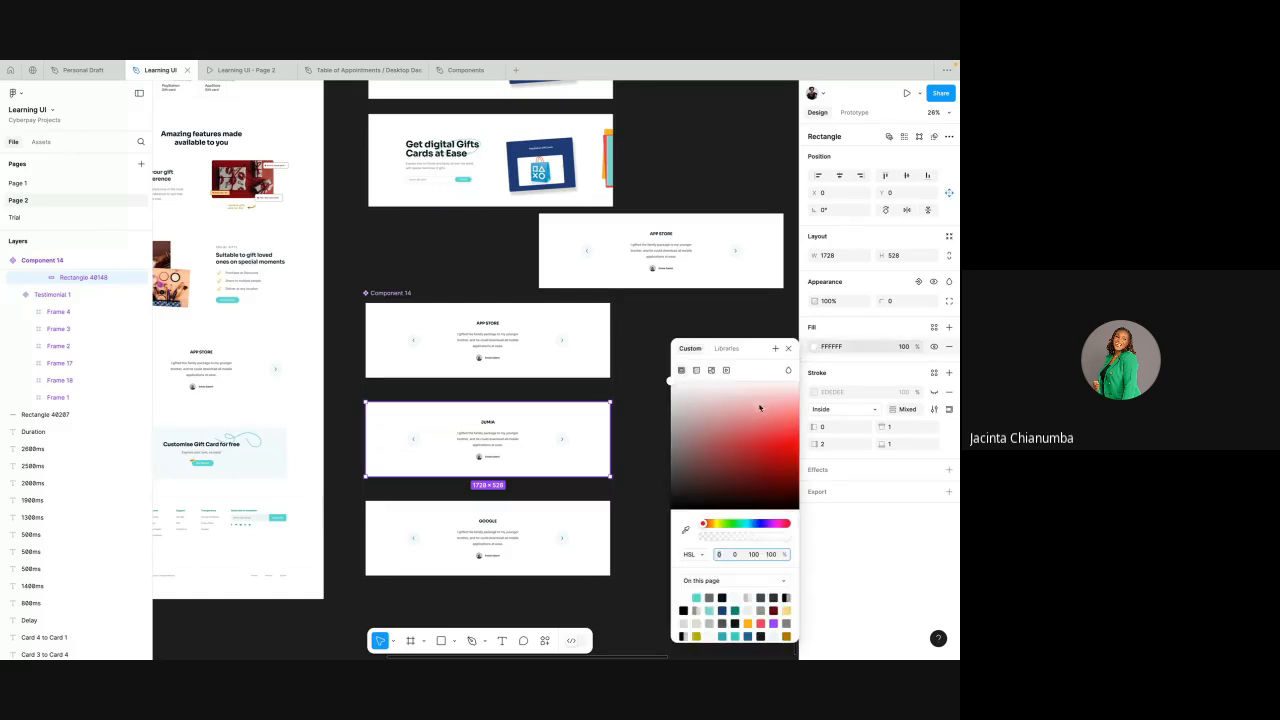
{"action": "left_click", "coordinate": [751, 423]}
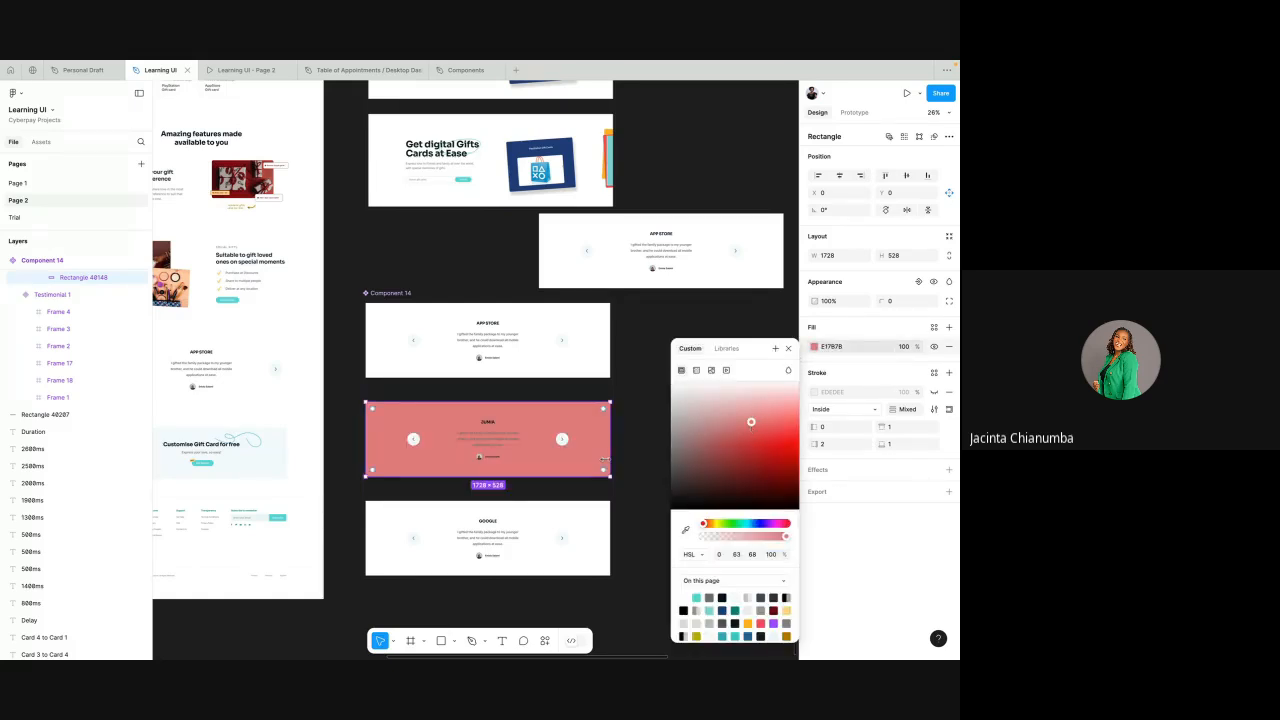
{"action": "scroll", "coordinate": [494, 441], "scroll_direction": "up", "scroll_amount": 3}
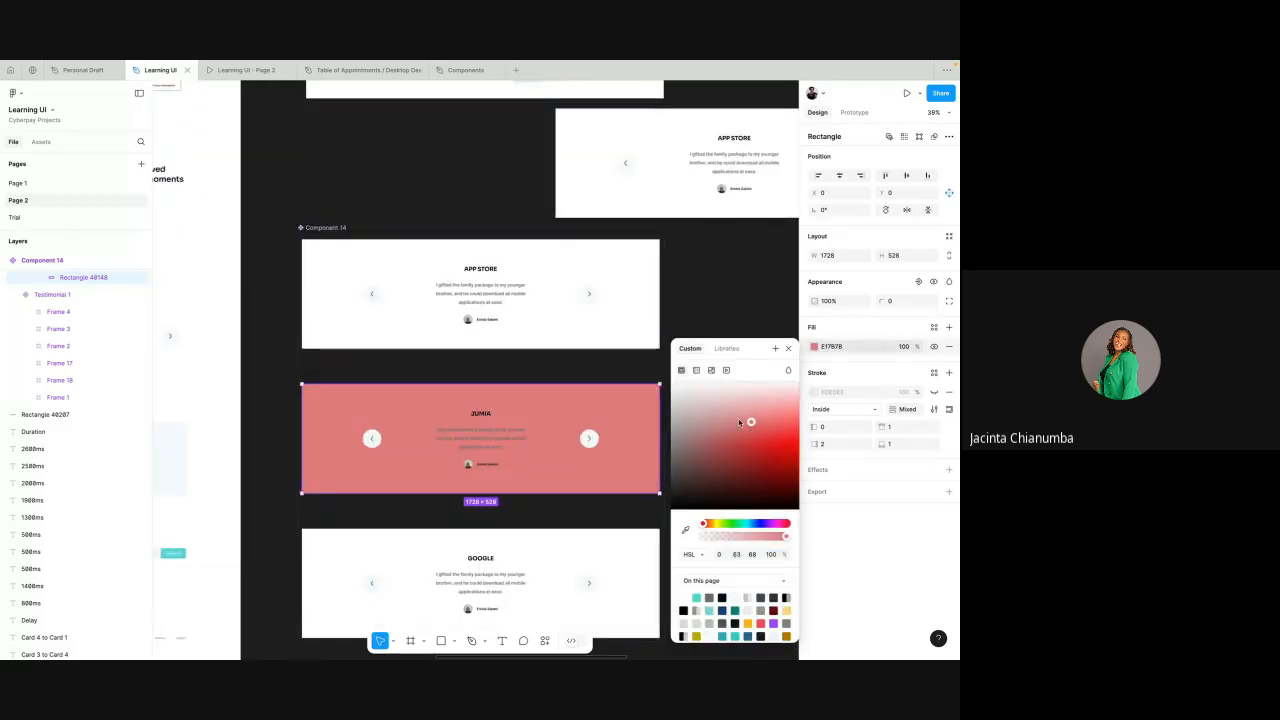
{"action": "left_click_drag", "start_coordinate": [751, 423], "coordinate": [765, 400]}
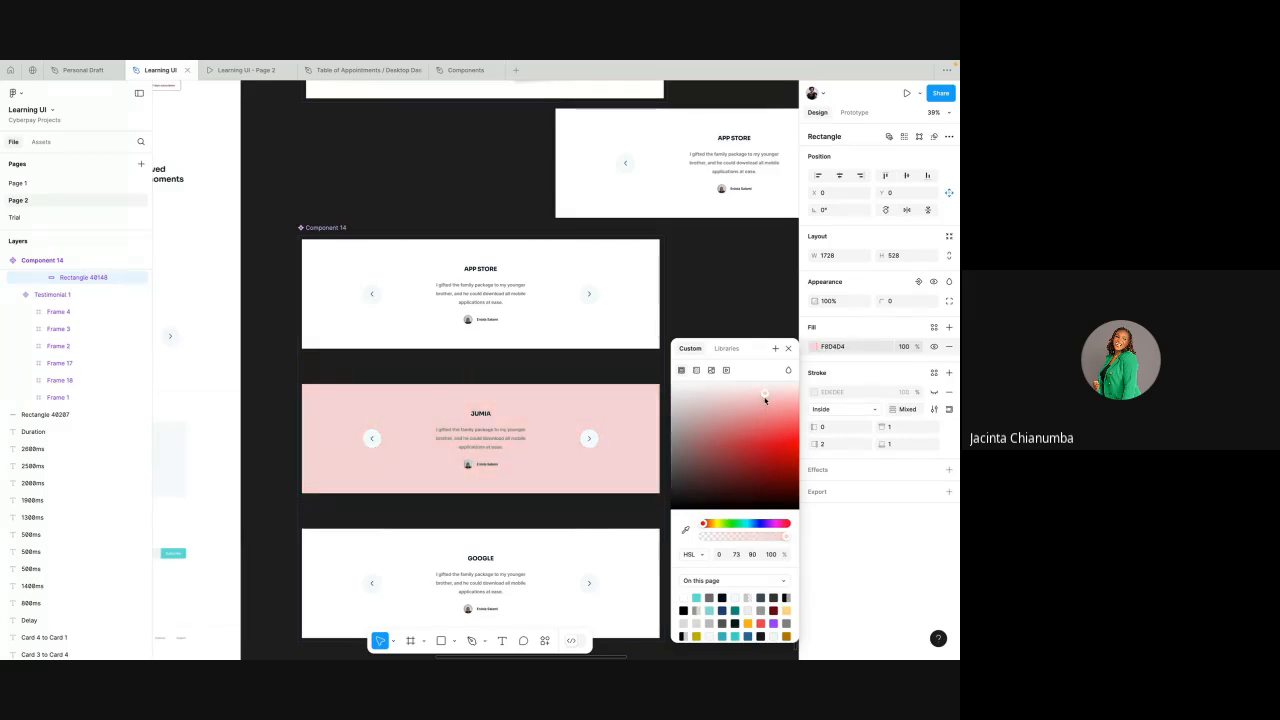
- Fill the background rectangle of the GOOGLE testimonial variant with a pale green and deselect it
{"action": "scroll", "coordinate": [594, 486], "scroll_direction": "down", "scroll_amount": 2}
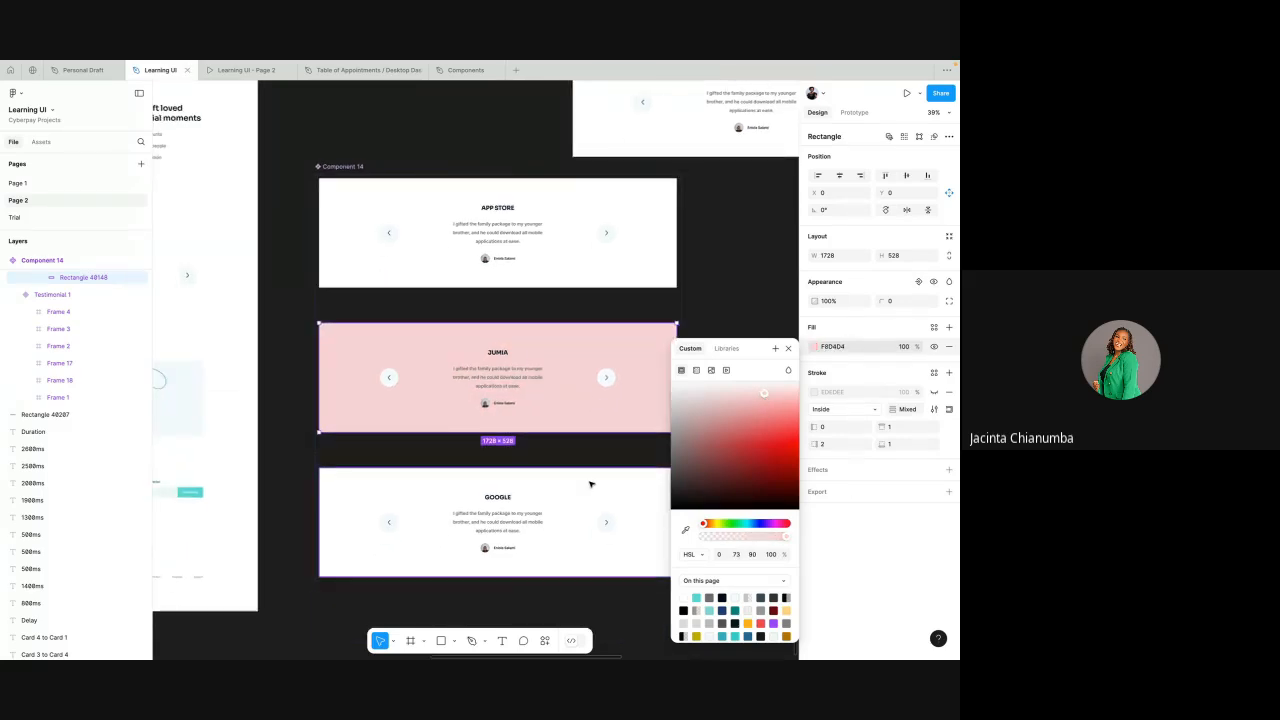
{"action": "left_click", "coordinate": [594, 486]}
{"action": "left_click", "coordinate": [814, 347]}
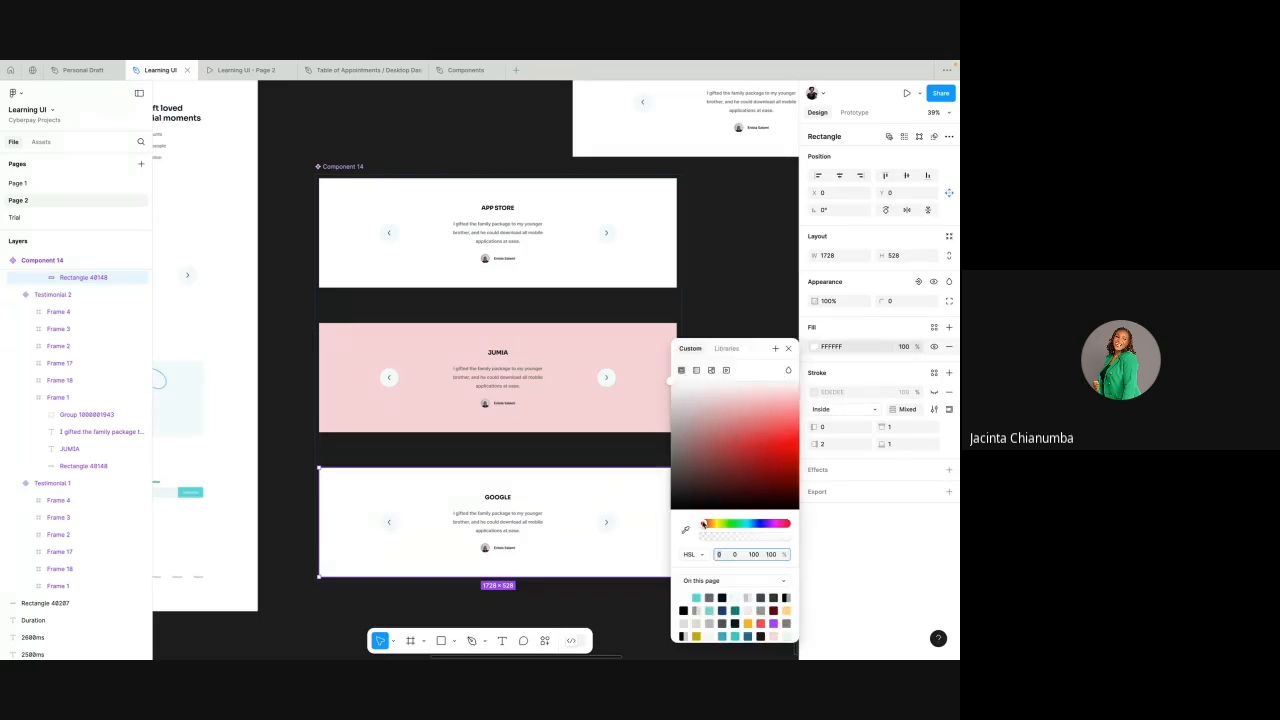
{"action": "left_click_drag", "start_coordinate": [703, 524], "coordinate": [723, 524]}
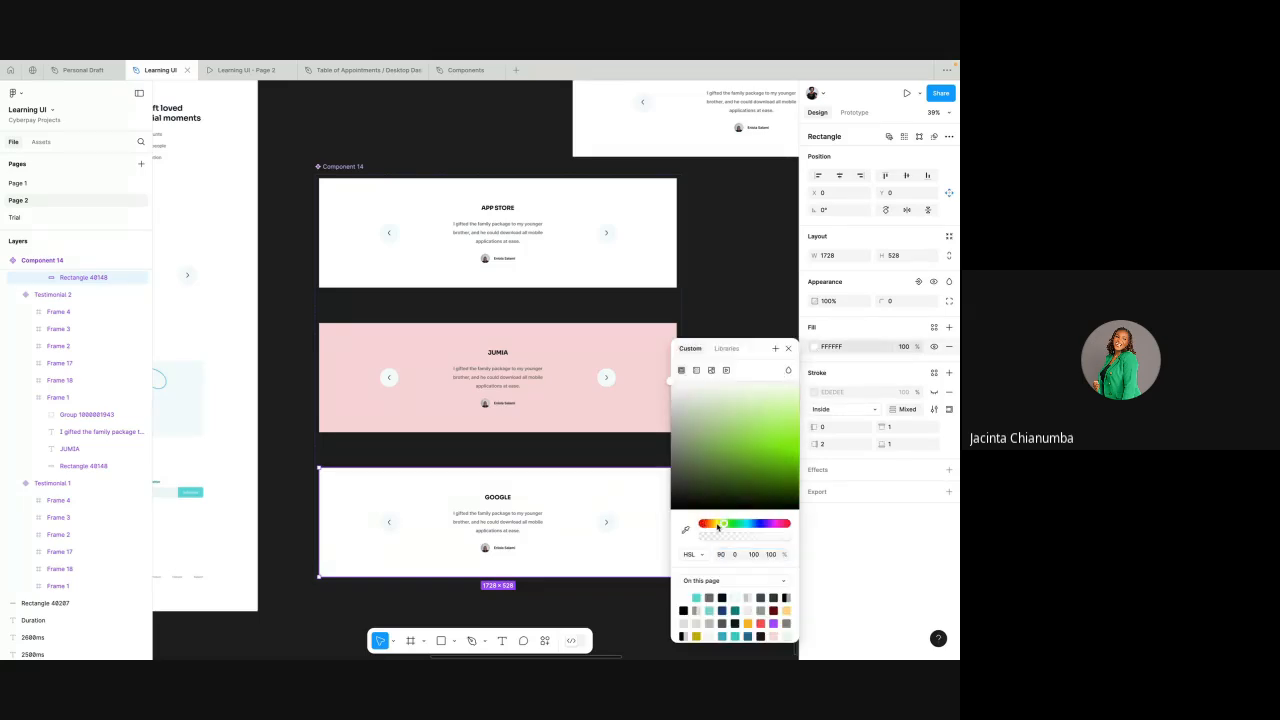
{"action": "left_click", "coordinate": [754, 405]}
{"action": "left_click", "coordinate": [504, 163]}
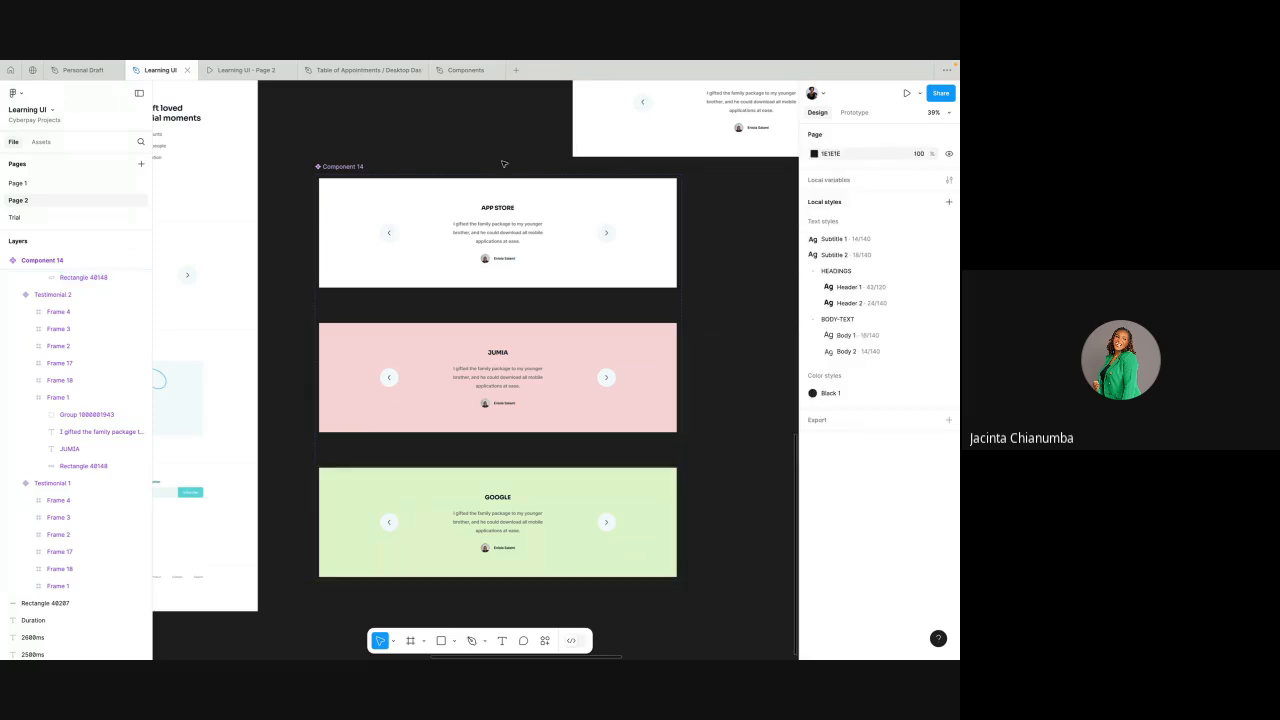
- Switch to the prototype preview and cycle forward through the testimonials to watch the transitions between the coloured backgrounds
{"action": "left_click", "coordinate": [236, 71]}
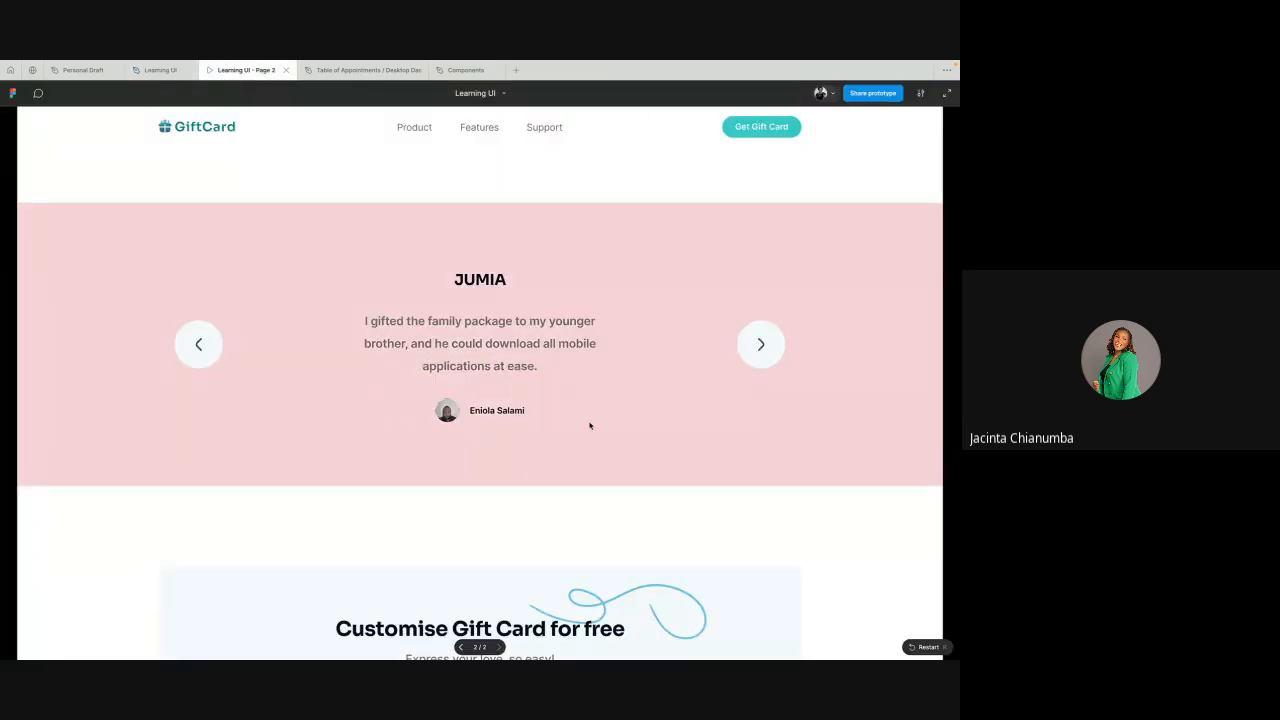
{"action": "left_click", "coordinate": [760, 344]}
{"action": "left_click", "coordinate": [760, 345]}
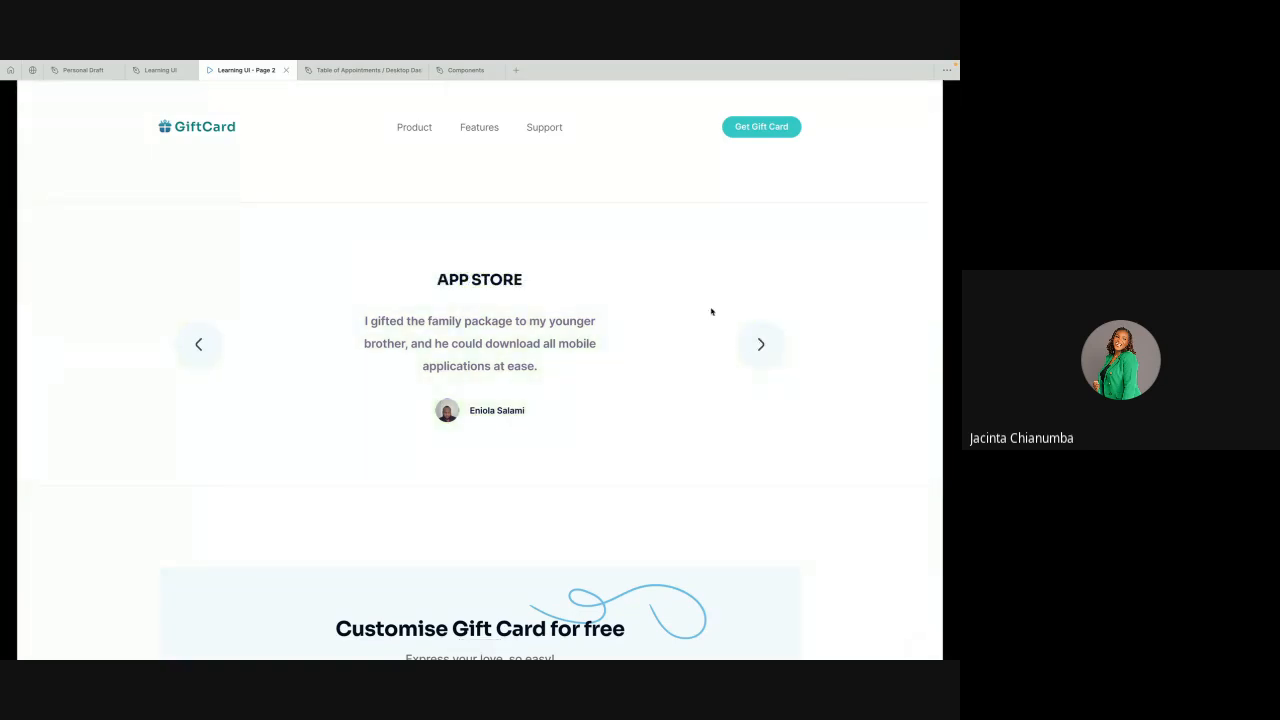
{"action": "left_click", "coordinate": [759, 359]}
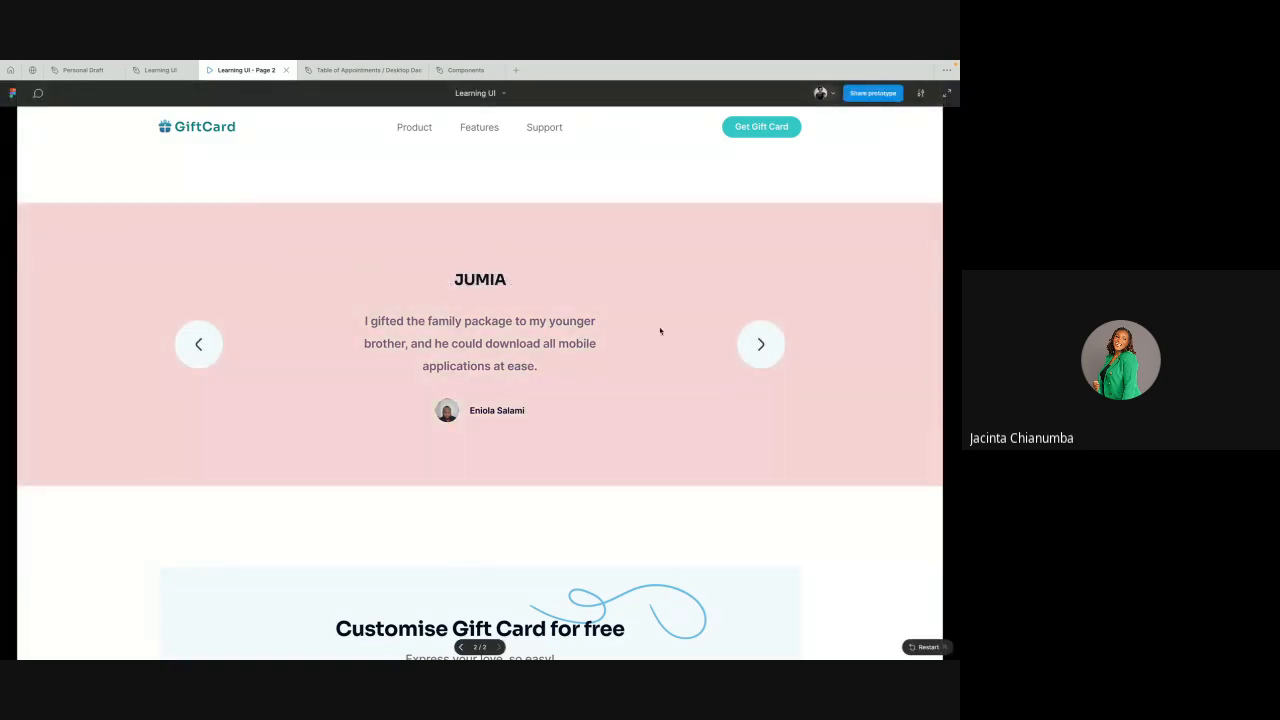
{"action": "left_click", "coordinate": [762, 350]}
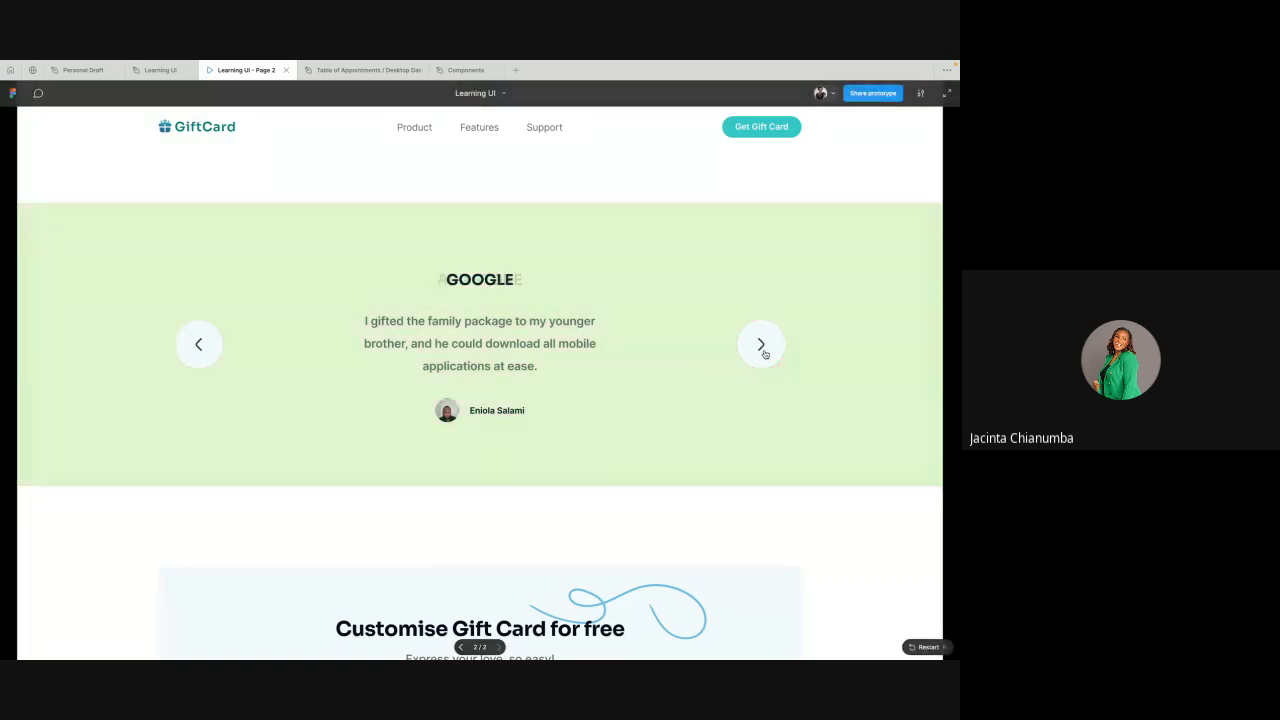
{"action": "left_click", "coordinate": [762, 350]}
- Return to the Learning UI design file, undo the background fills on the JUMIA and GOOGLE testimonials, and deselect everything
{"action": "left_click", "coordinate": [160, 70]}
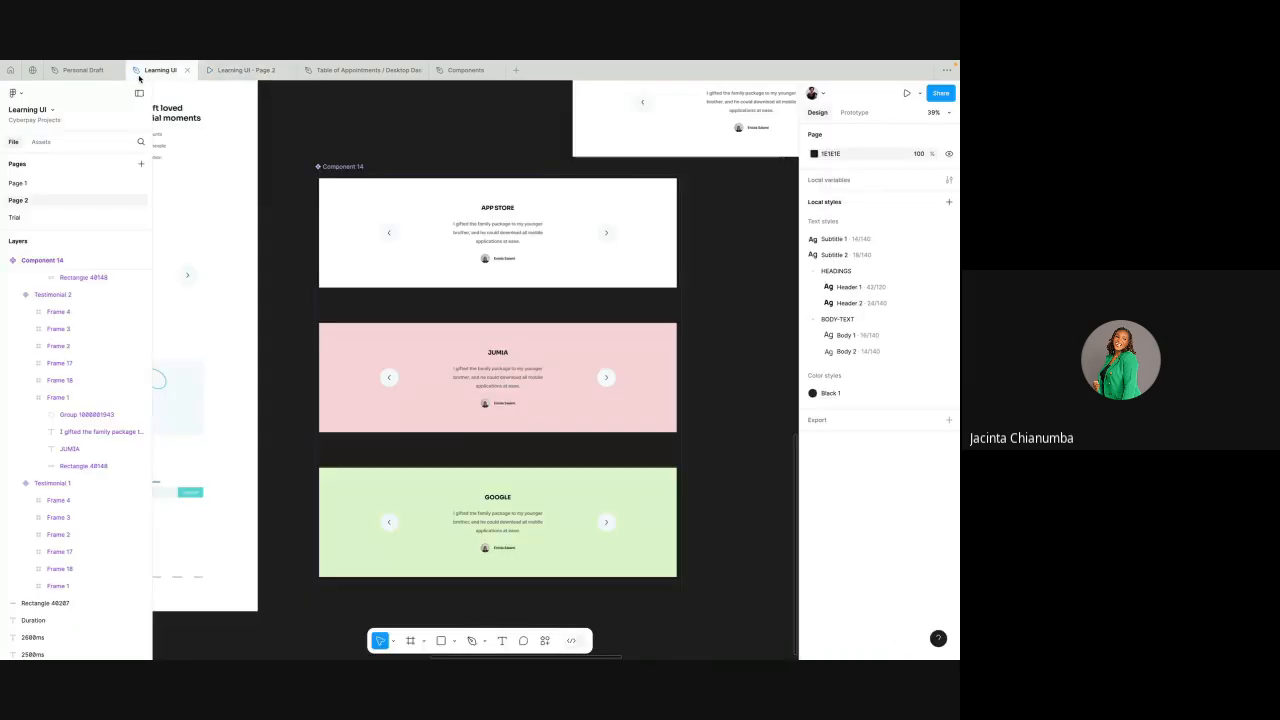
{"action": "key", "text": "ctrl+z"}
{"action": "key", "text": "ctrl+z"}
{"action": "key", "text": "ctrl+z"}
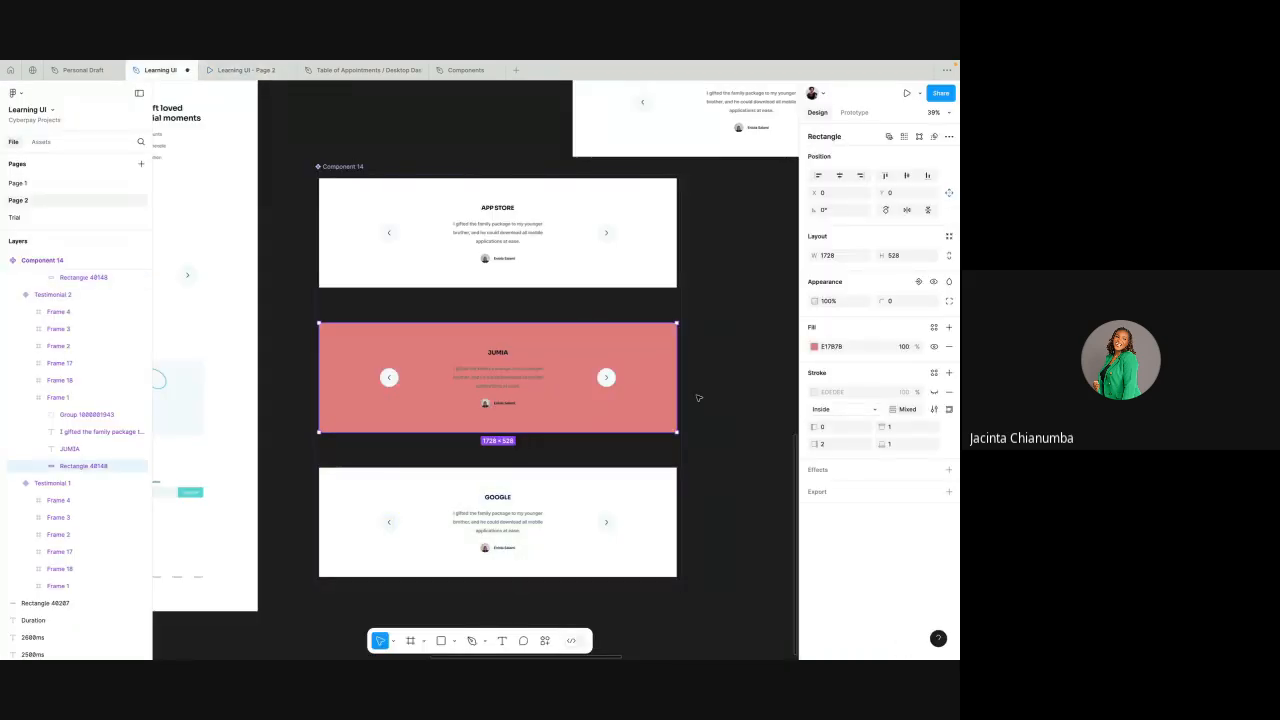
{"action": "left_click", "coordinate": [698, 398]}
{"action": "key", "text": "ctrl+z"}
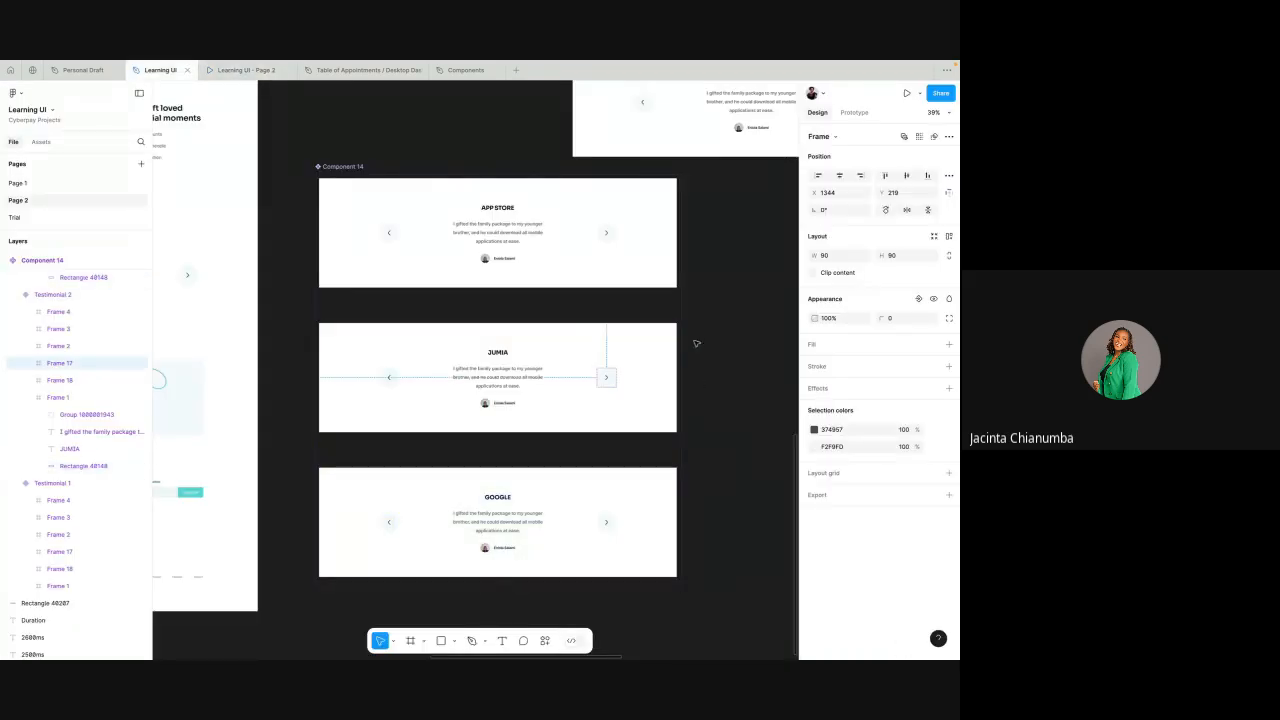
{"action": "left_click", "coordinate": [713, 317]}
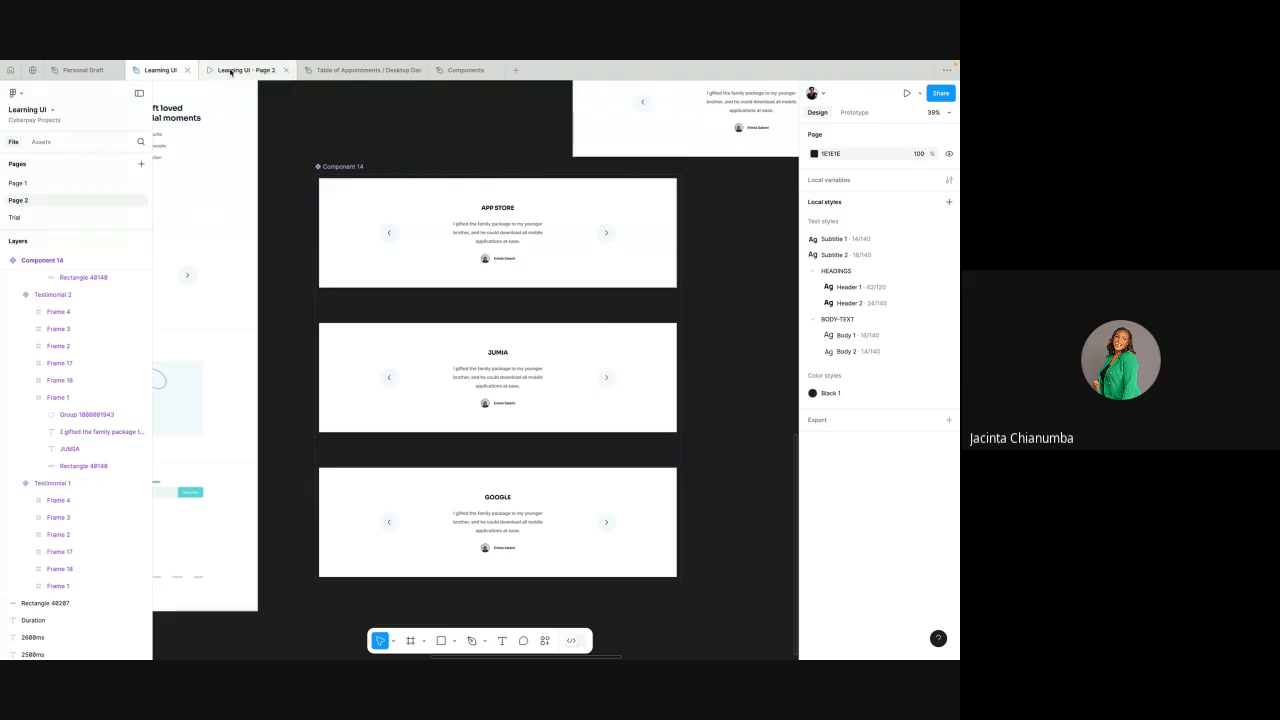
- View the hero gift card animation at the start of the prototype preview, and return to the design file to review Component 12's variants
{"action": "left_click", "coordinate": [246, 70]}
{"action": "scroll", "coordinate": [755, 342], "scroll_direction": "up", "scroll_amount": 20}
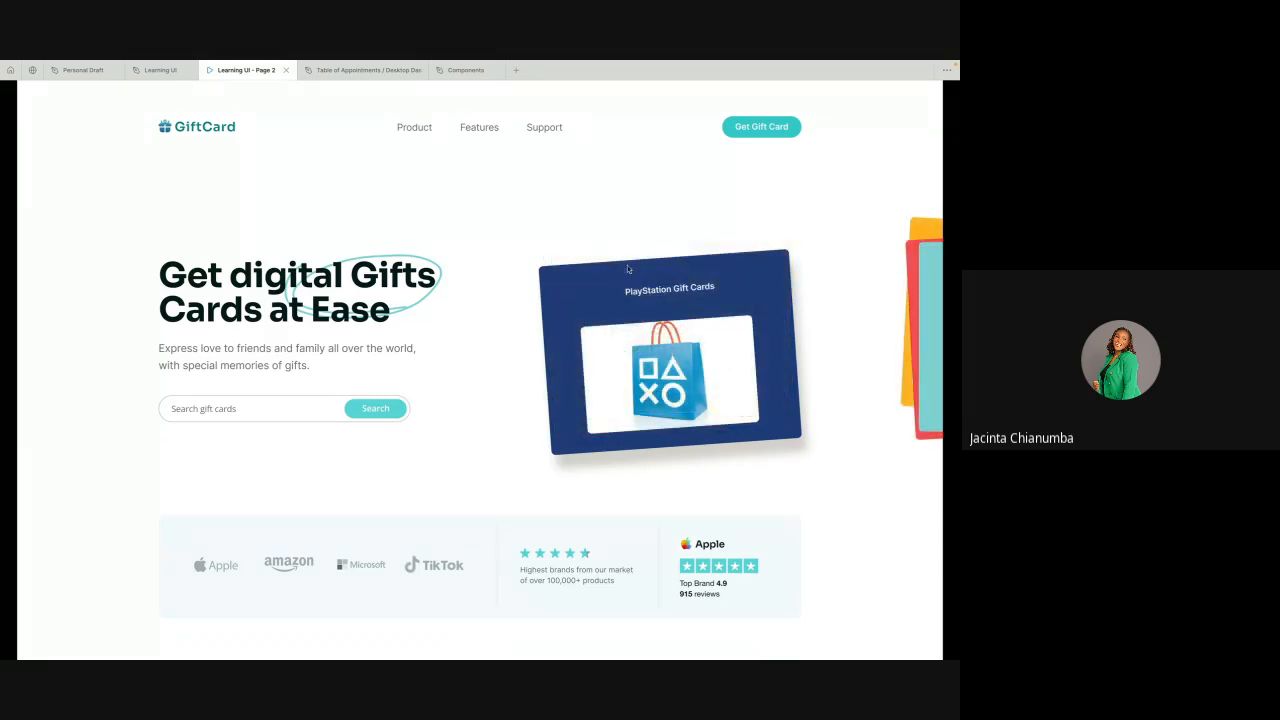
{"action": "left_click", "coordinate": [145, 70]}
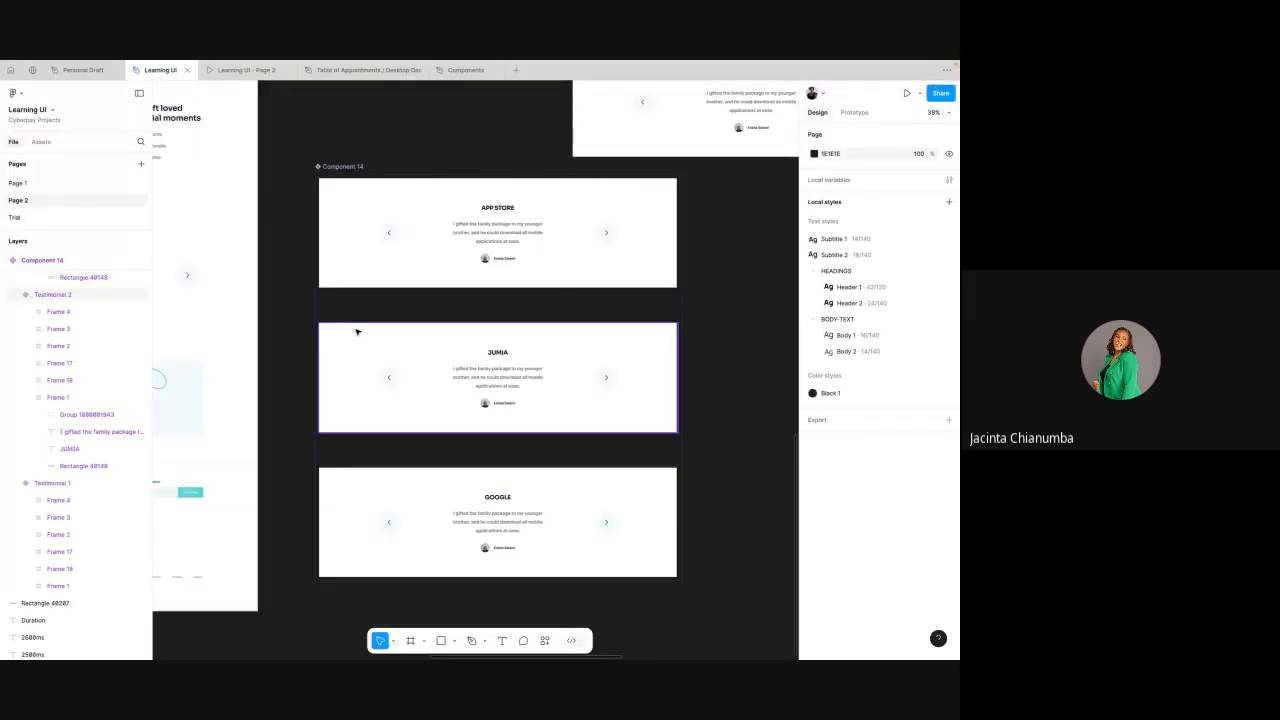
{"action": "scroll", "coordinate": [357, 332], "scroll_direction": "up", "scroll_amount": 6}
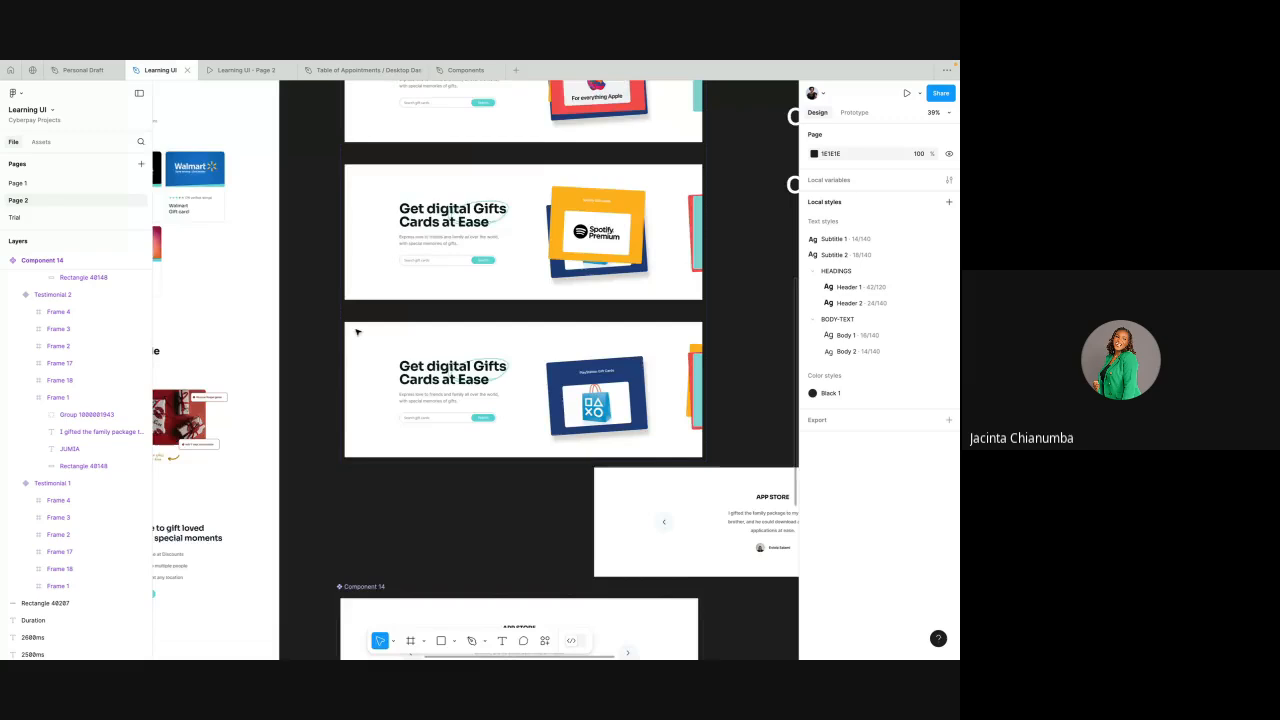
{"action": "scroll", "coordinate": [357, 332], "scroll_direction": "down", "scroll_amount": 4}
{"action": "scroll", "coordinate": [358, 332], "scroll_direction": "up", "scroll_amount": 1}
{"action": "scroll", "coordinate": [358, 332], "scroll_direction": "left", "scroll_amount": 1}
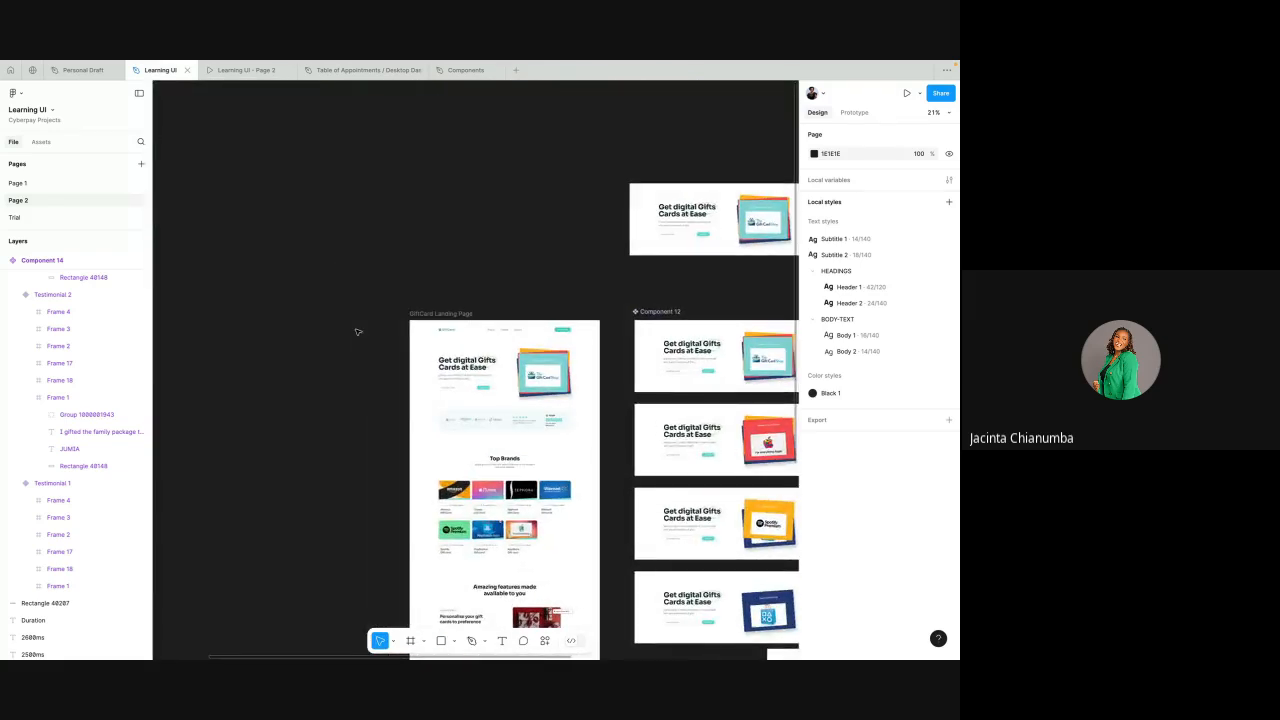
{"action": "scroll", "coordinate": [358, 332], "scroll_direction": "right", "scroll_amount": 2}
{"action": "scroll", "coordinate": [358, 332], "scroll_direction": "down", "scroll_amount": 1}
- Switch to the Google Meet call, show the in-call messages, and read through the participants' questions
{"action": "key", "text": "ctrl+Left"}
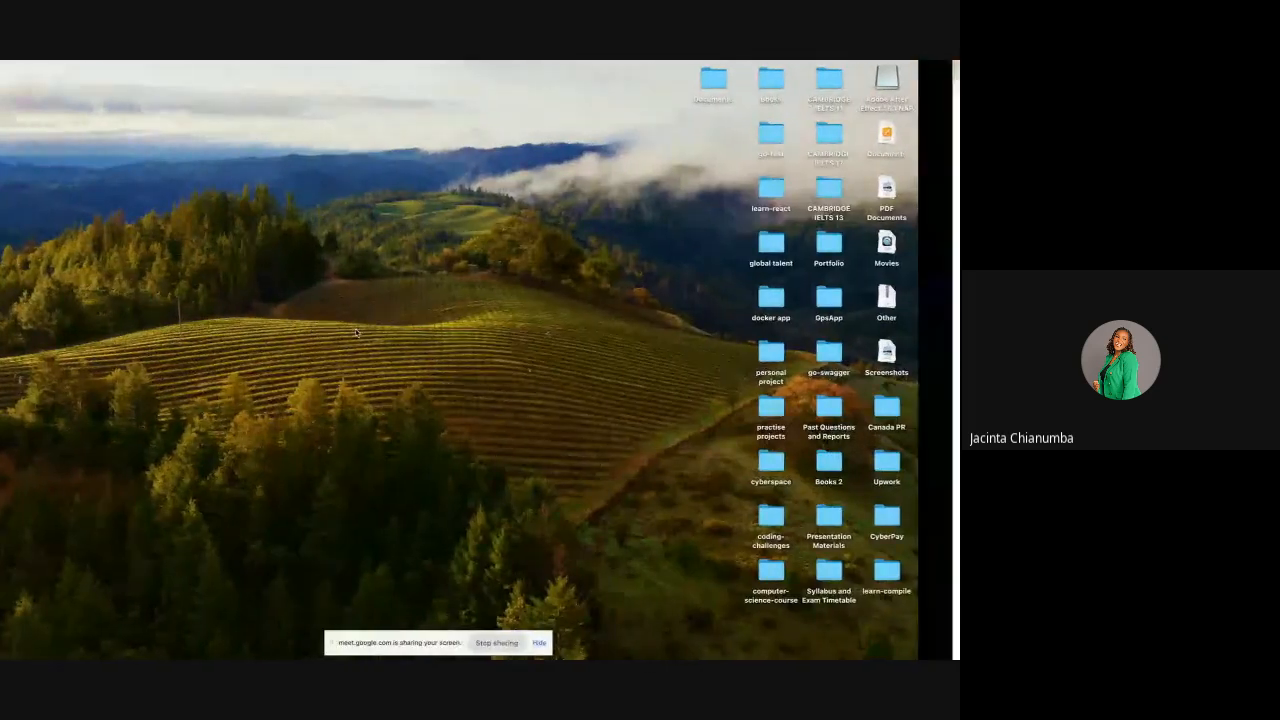
{"action": "key", "text": "ctrl+Right"}
{"action": "key", "text": "ctrl+Right"}
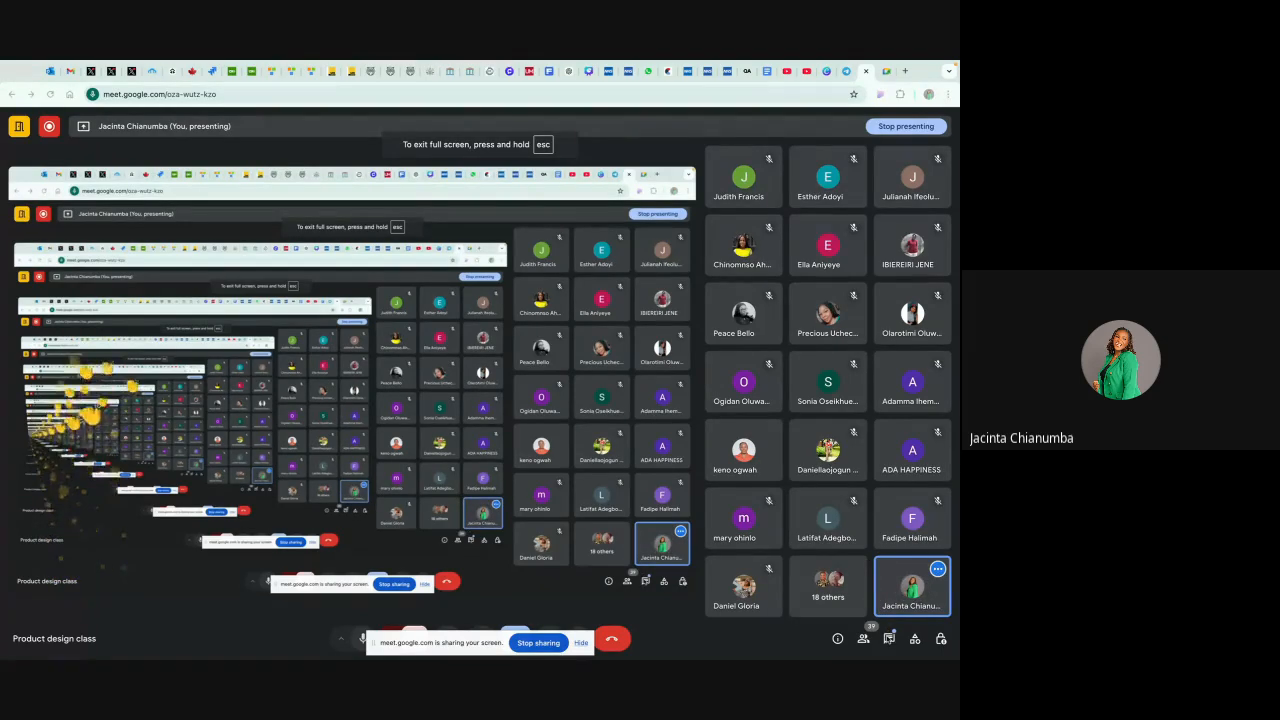
{"action": "left_click", "coordinate": [889, 638]}
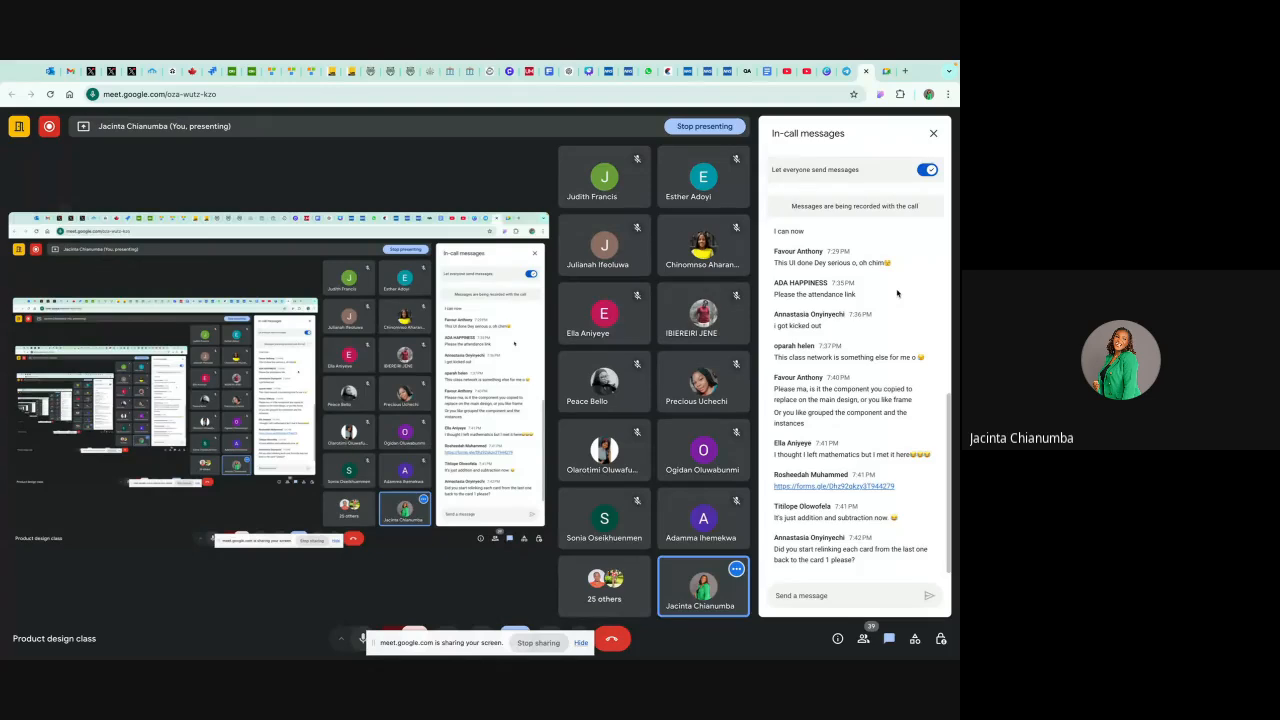
{"action": "scroll", "coordinate": [860, 265], "scroll_direction": "up", "scroll_amount": 5}
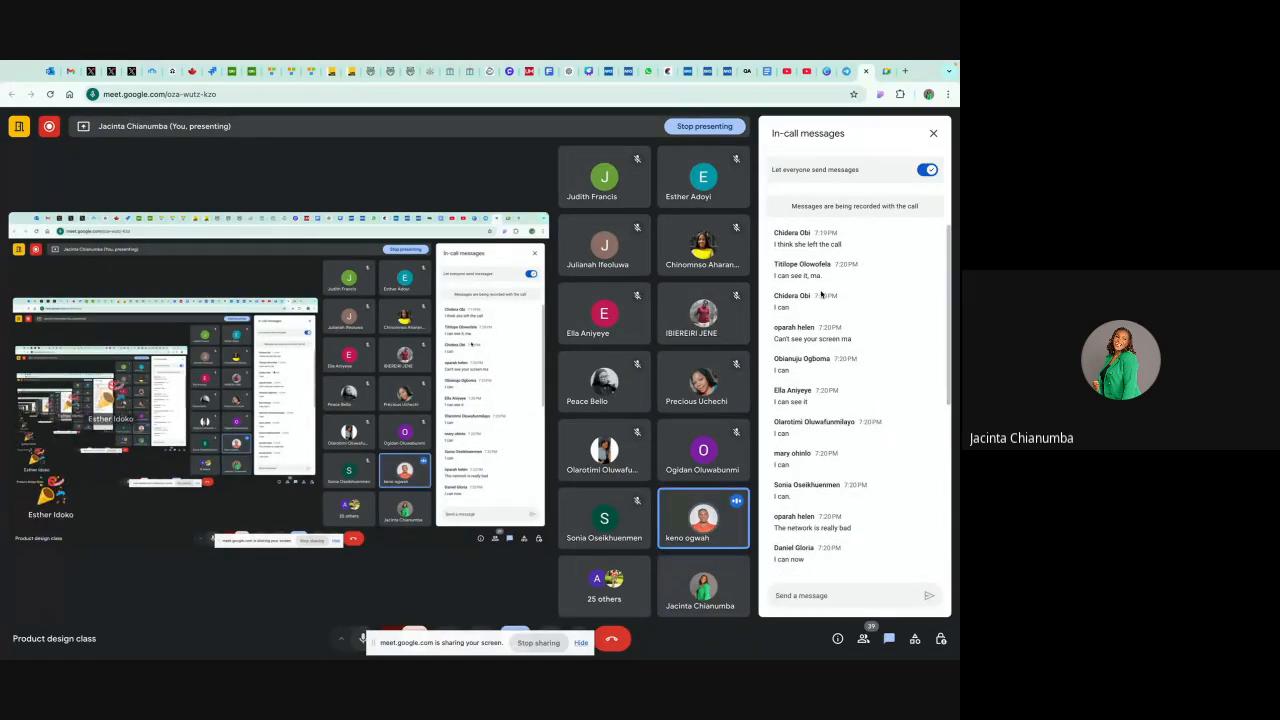
{"action": "scroll", "coordinate": [821, 293], "scroll_direction": "down", "scroll_amount": 5}
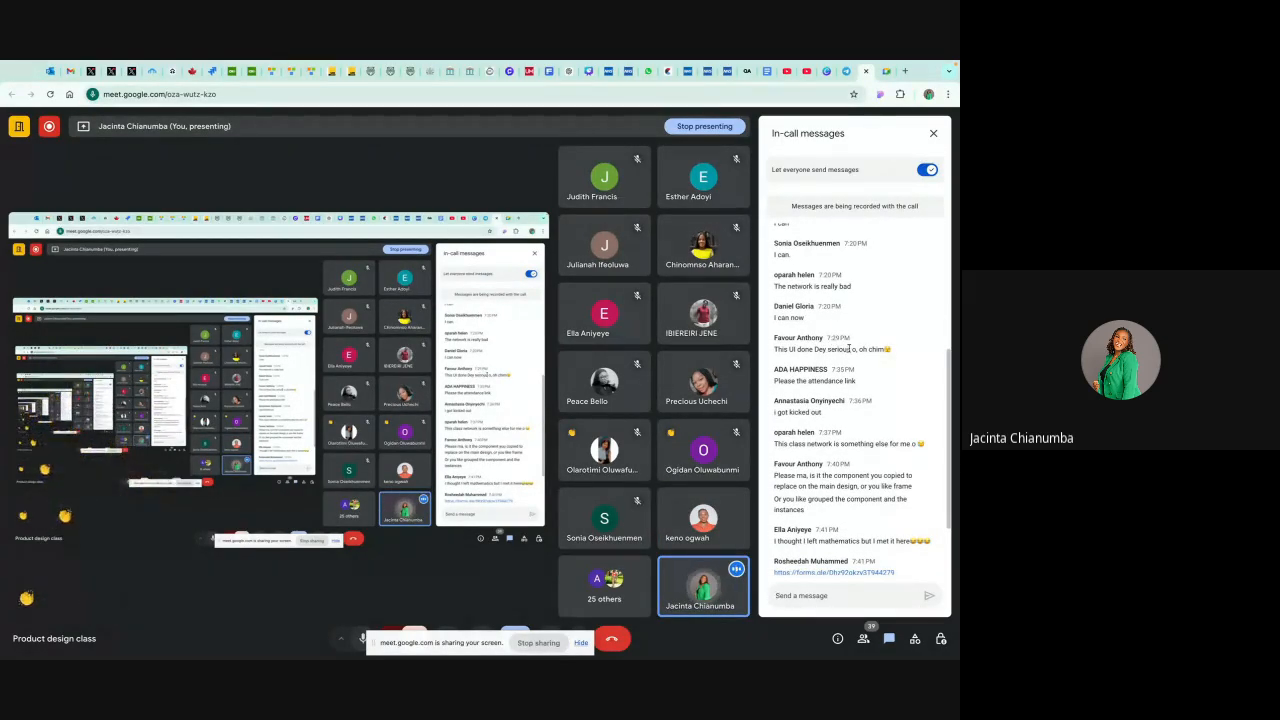
{"action": "scroll", "coordinate": [818, 427], "scroll_direction": "down", "scroll_amount": 1}
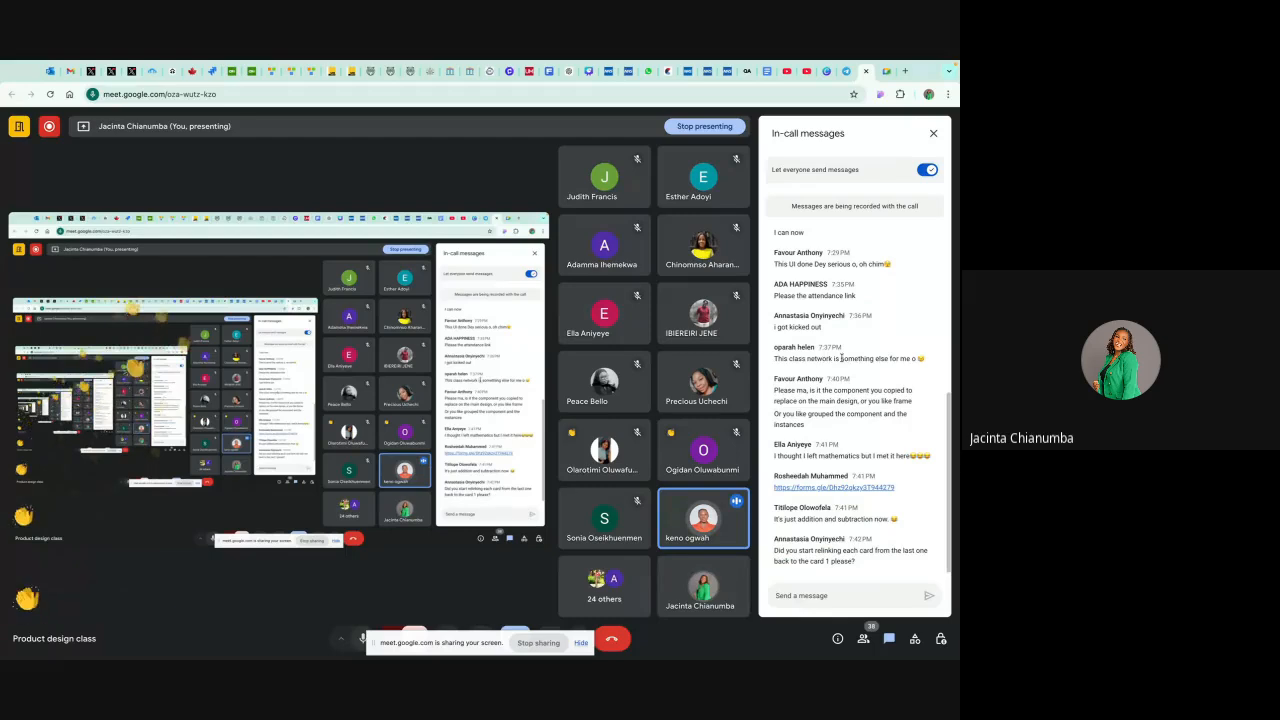
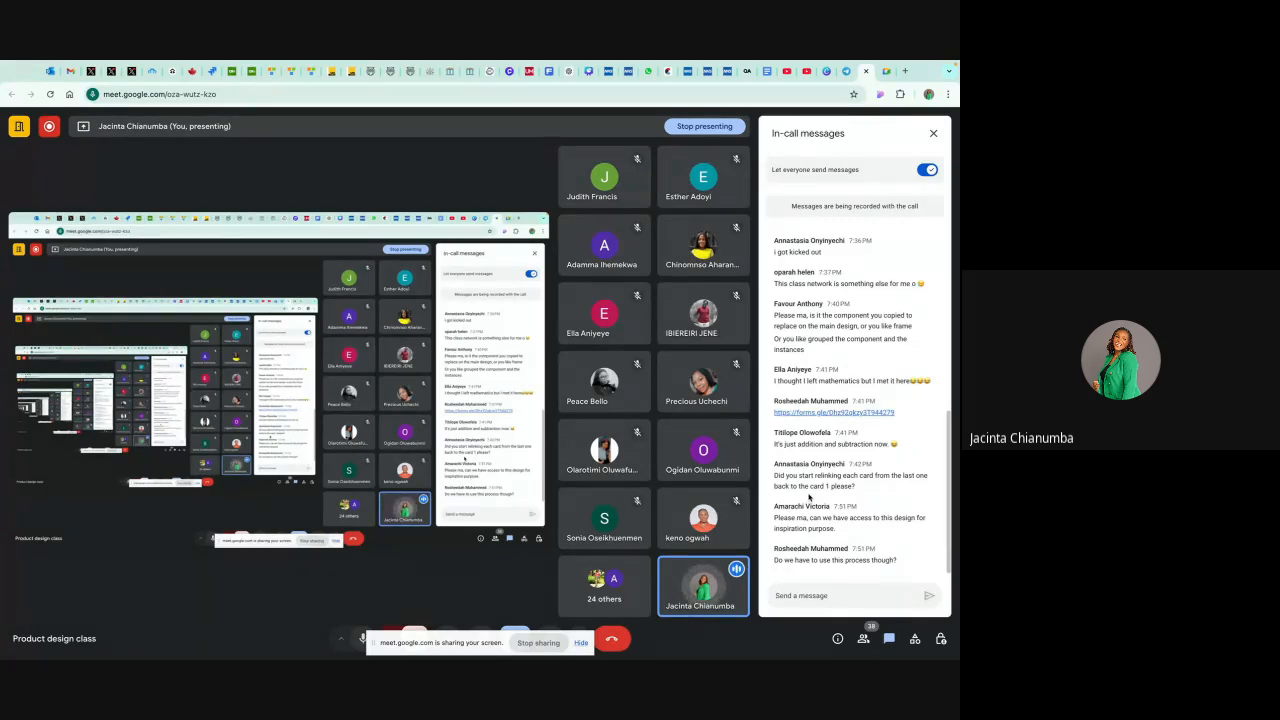
- Return to the Figma design file to view Component 14's testimonial variants and check the Google Meet call's messages again
{"action": "key", "text": "ctrl+Left"}
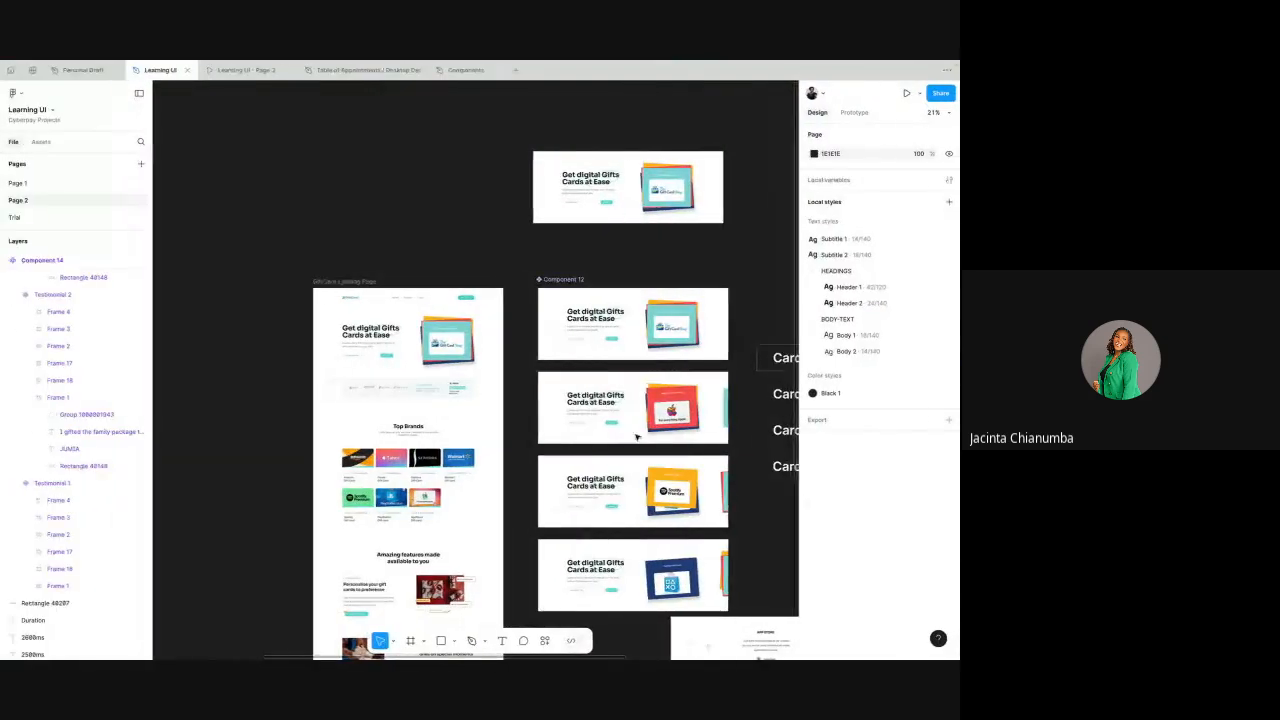
{"action": "scroll", "coordinate": [645, 425], "scroll_direction": "right", "scroll_amount": 3}
{"action": "scroll", "coordinate": [645, 425], "scroll_direction": "down", "scroll_amount": 3}
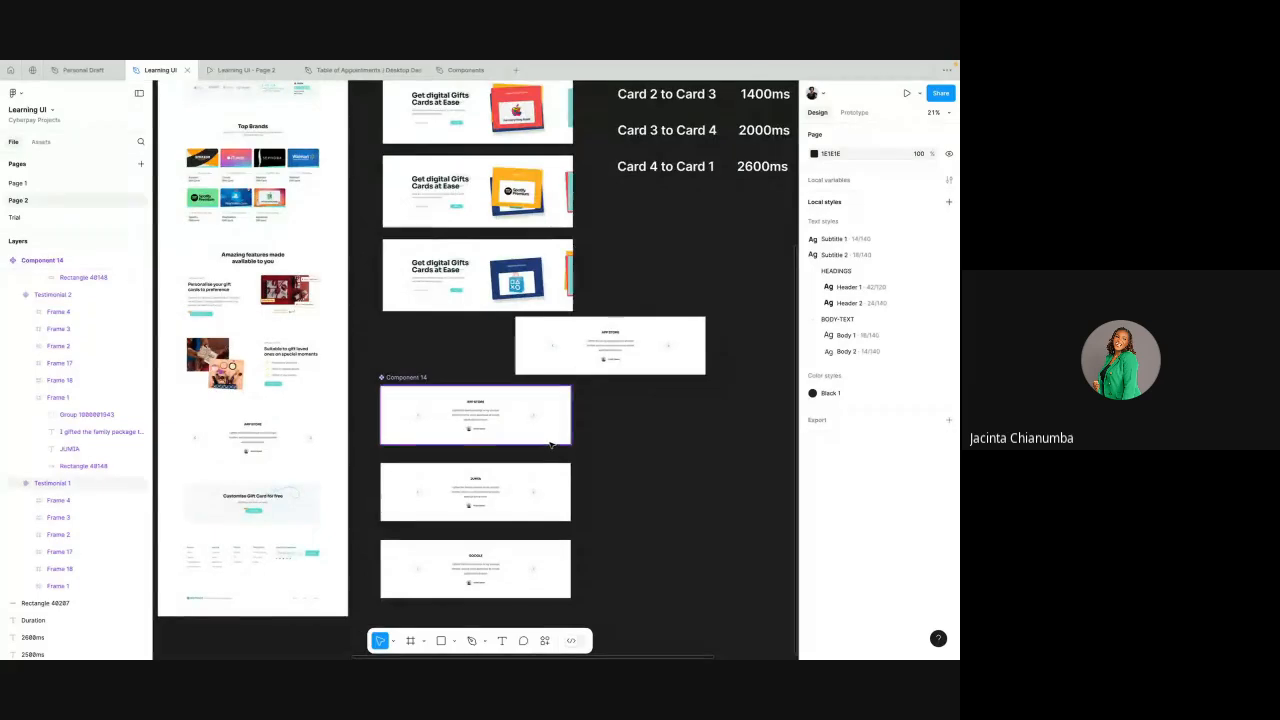
{"action": "key", "text": "ctrl+Right"}
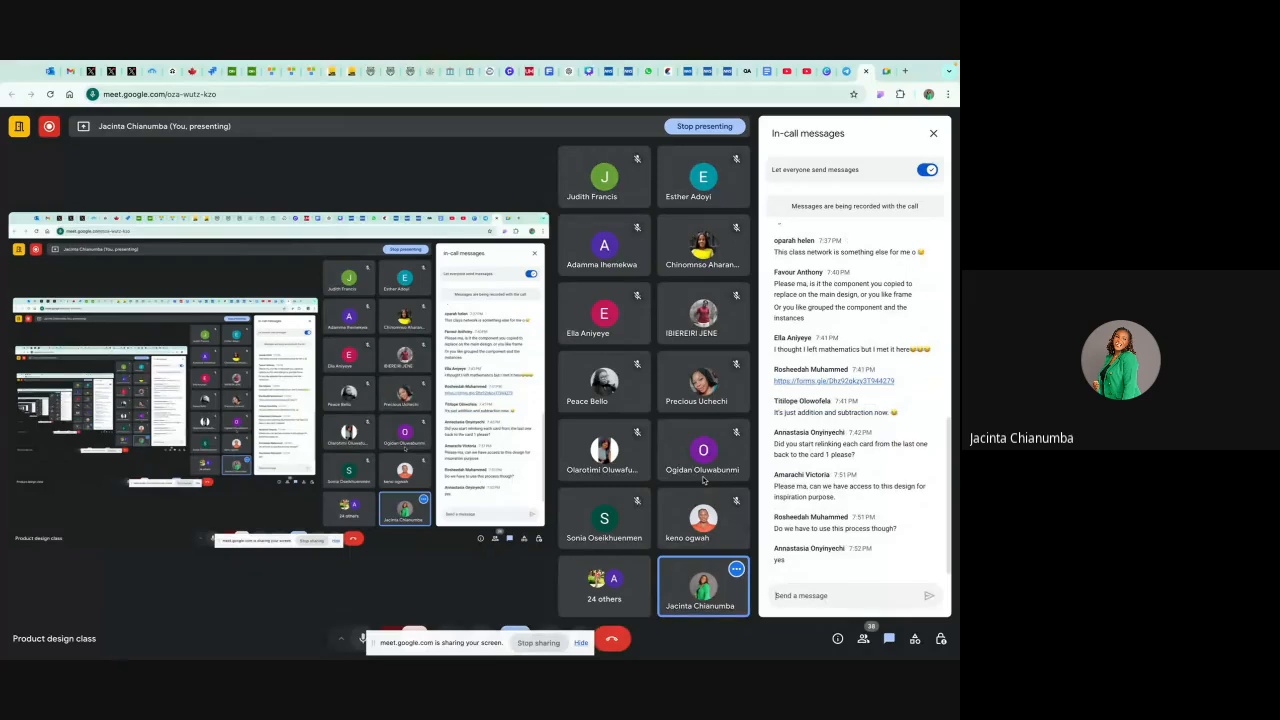
{"action": "key", "text": "ctrl+Left"}
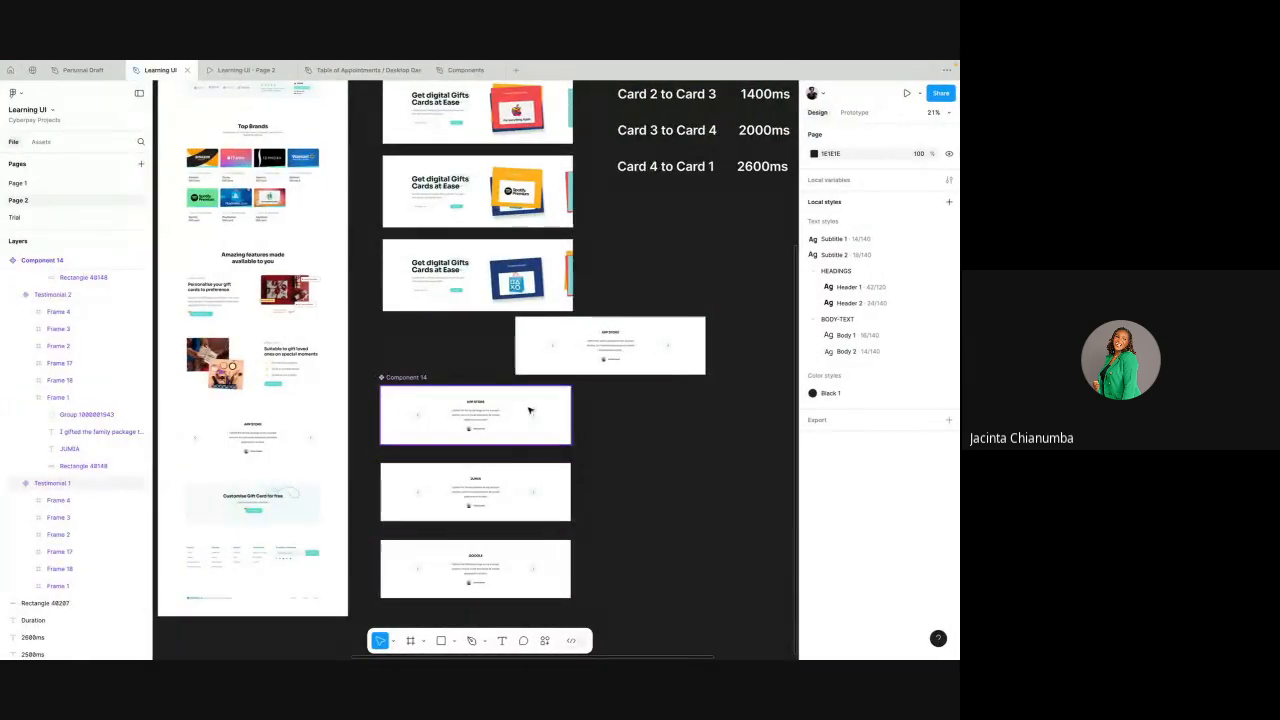
{"action": "key", "text": "ctrl+Right"}
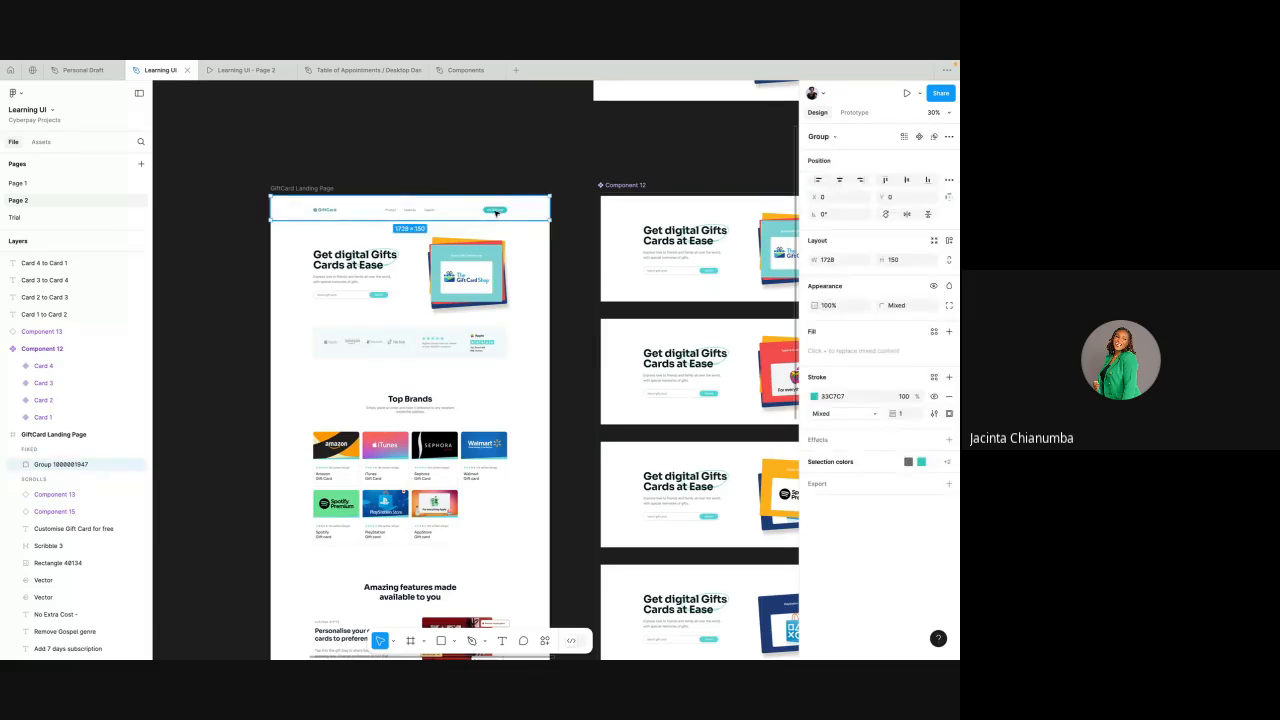
- Duplicate the GiftCard Landing Page frame and place the copy beside the original
{"action": "left_click", "coordinate": [443, 190]}
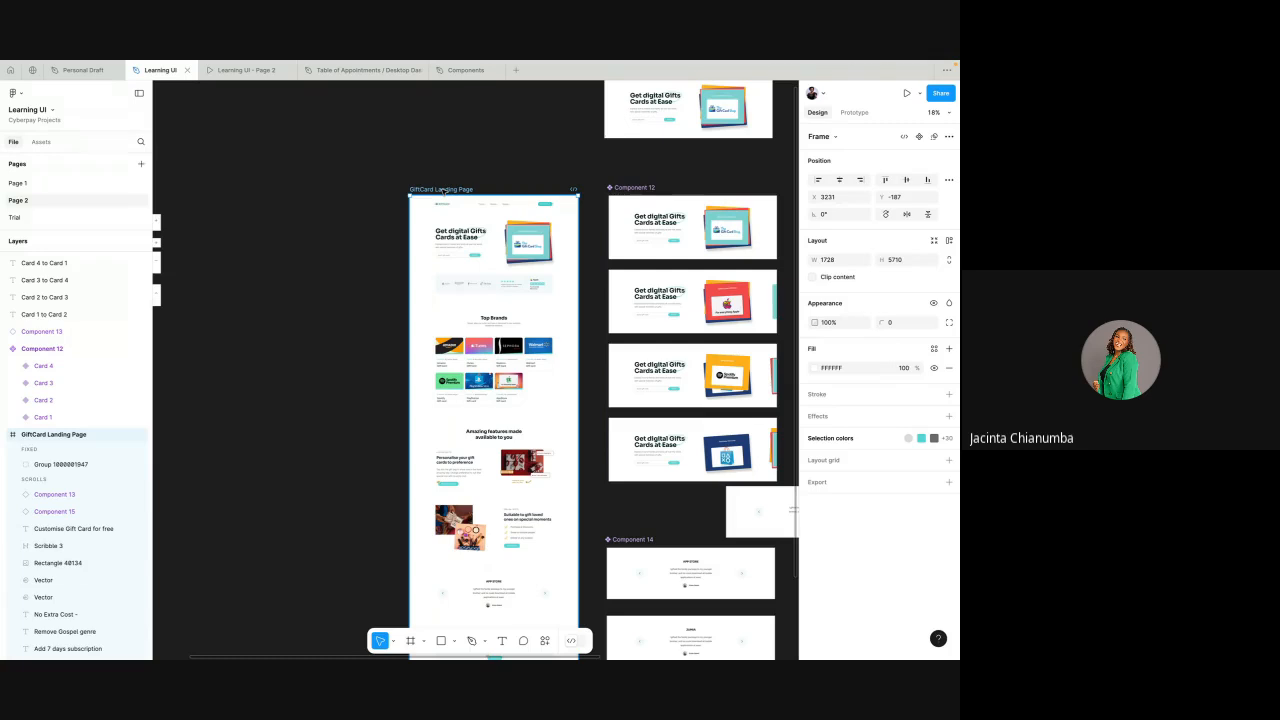
{"action": "left_click_drag", "start_coordinate": [443, 190], "coordinate": [246, 190]}
{"action": "scroll", "coordinate": [400, 300], "scroll_direction": "left", "scroll_amount": 5}
- Set the header group's scroll position in the duplicated GiftCard Landing Page to Scroll with parent, and deselect it
{"action": "left_click", "coordinate": [400, 190]}
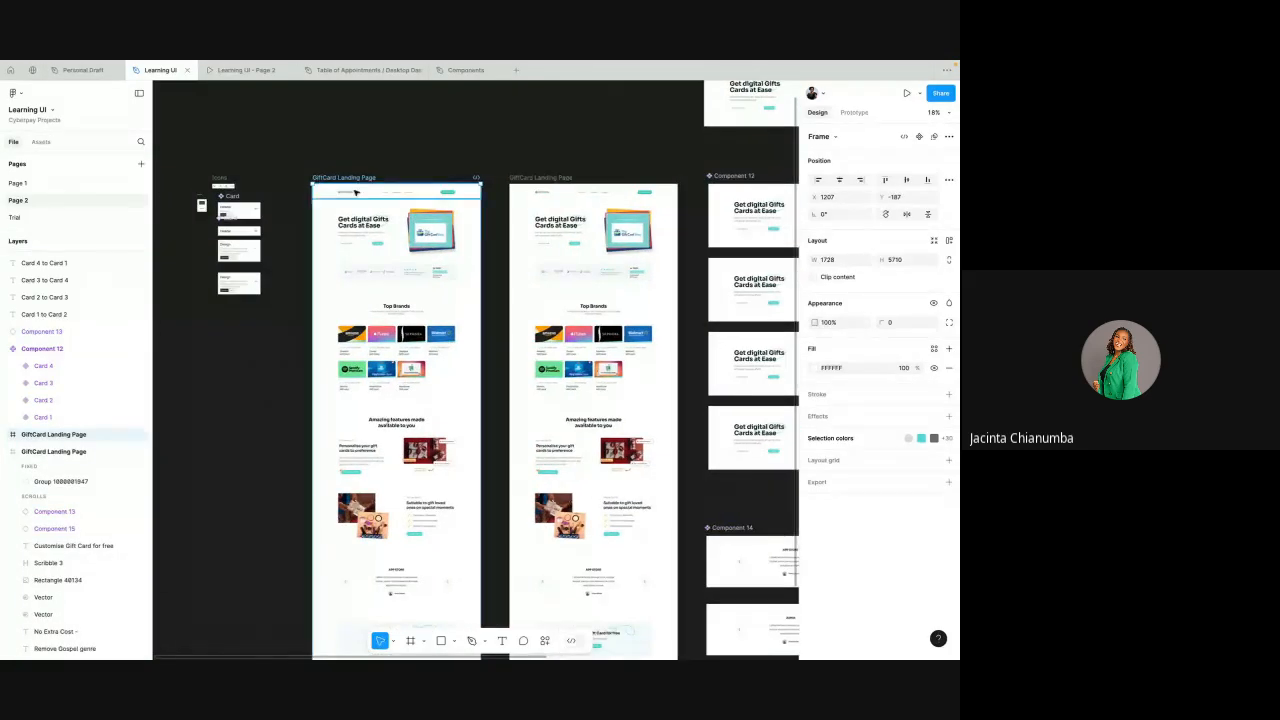
{"action": "left_click", "coordinate": [856, 113]}
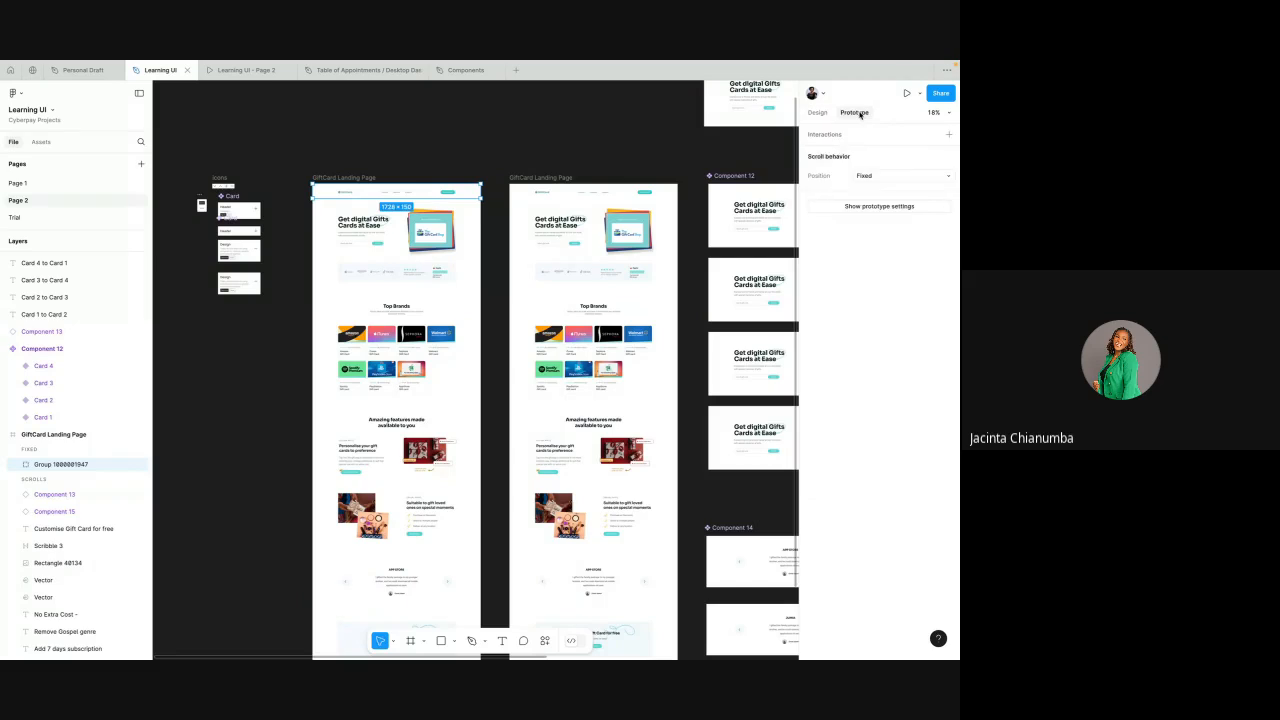
{"action": "left_click", "coordinate": [870, 176]}
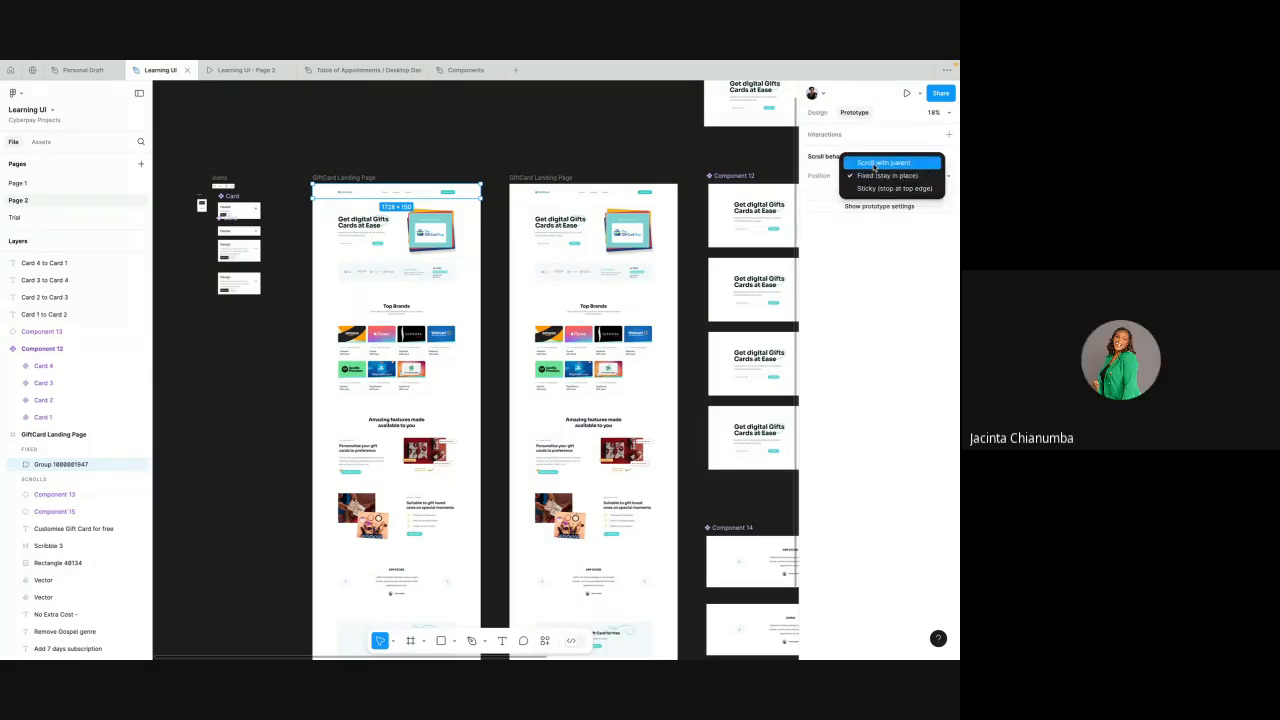
{"action": "left_click", "coordinate": [876, 164]}
{"action": "left_click", "coordinate": [449, 149]}
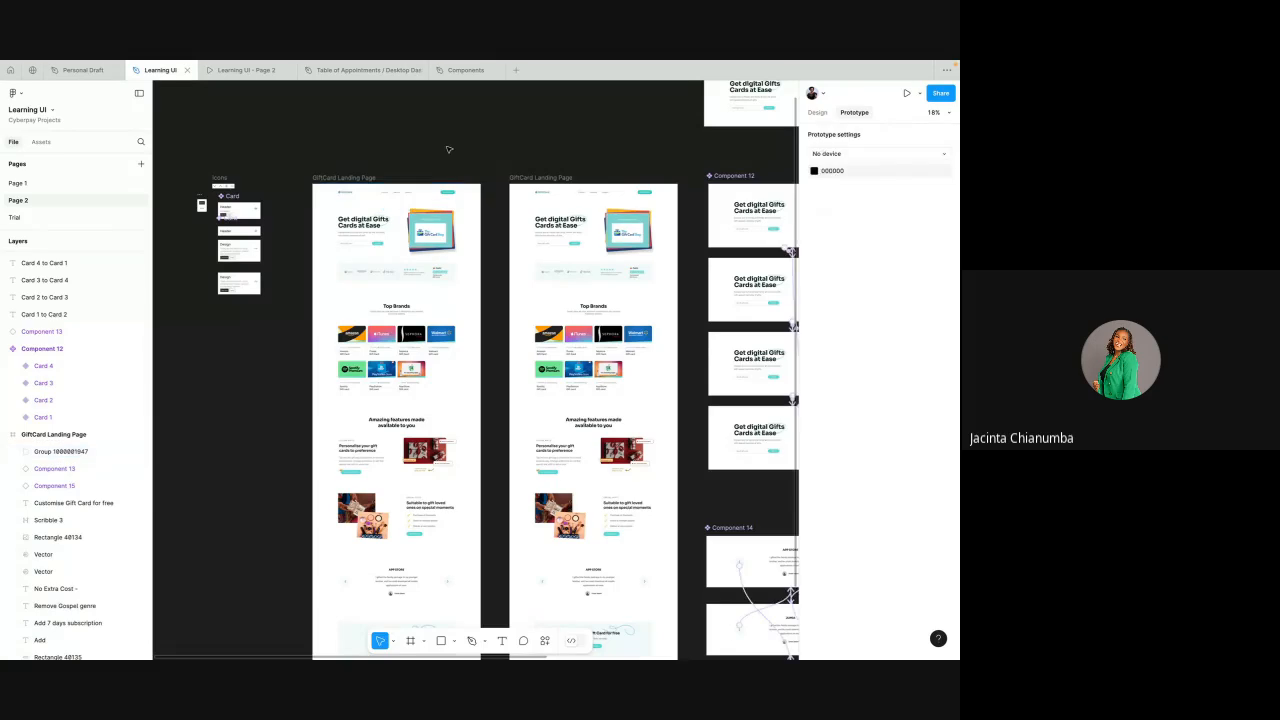
- Preview the duplicated GiftCard Landing Page as a prototype and return to the Learning UI design file
{"action": "left_click", "coordinate": [330, 177]}
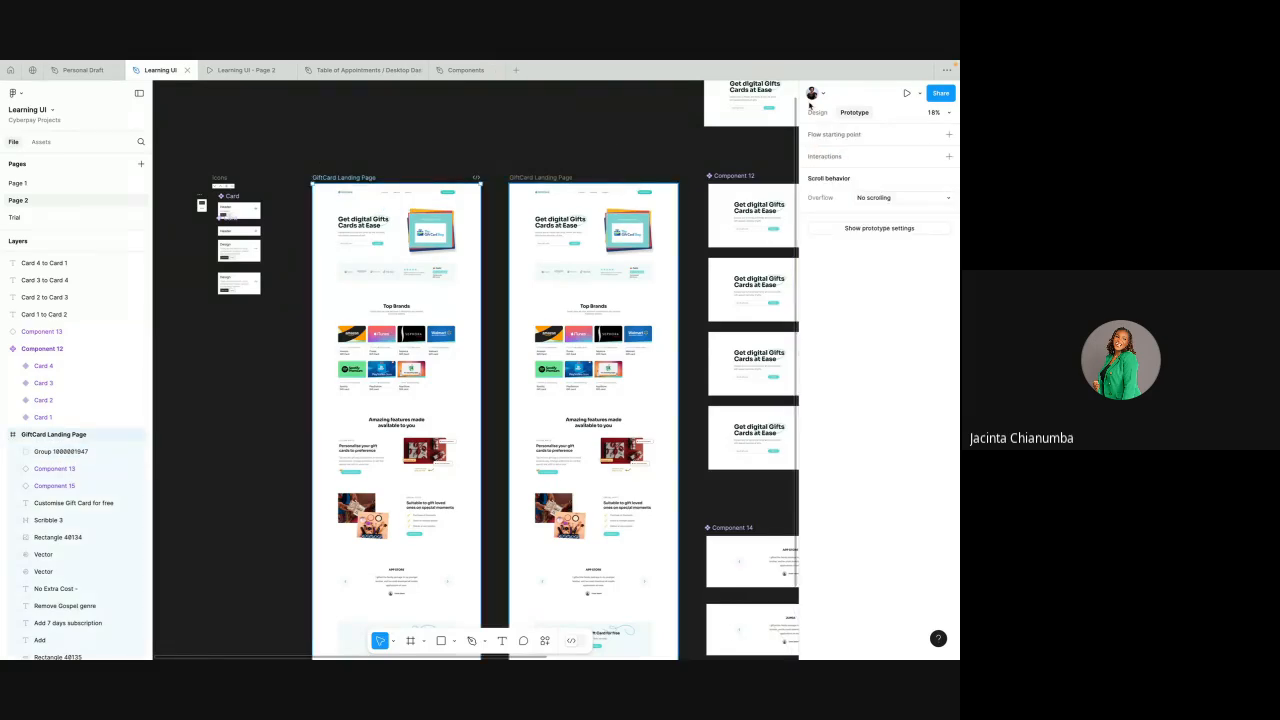
{"action": "left_click", "coordinate": [906, 93]}
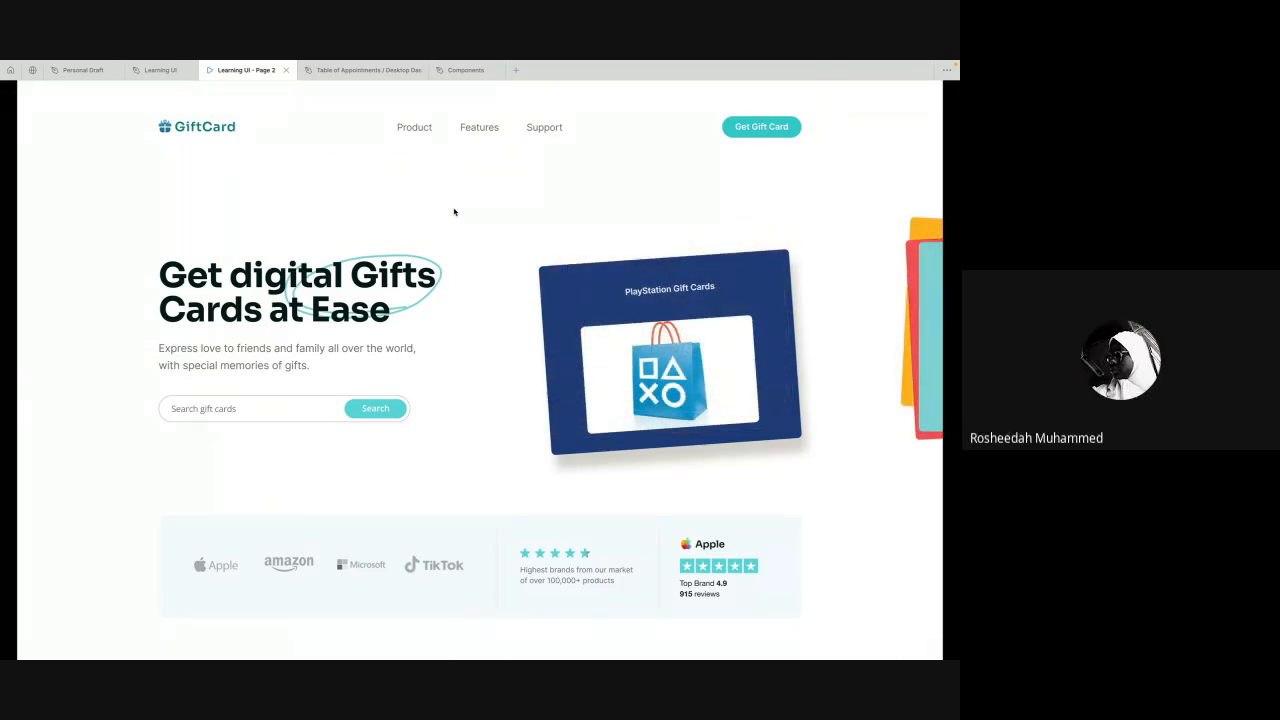
{"action": "left_click", "coordinate": [155, 70]}
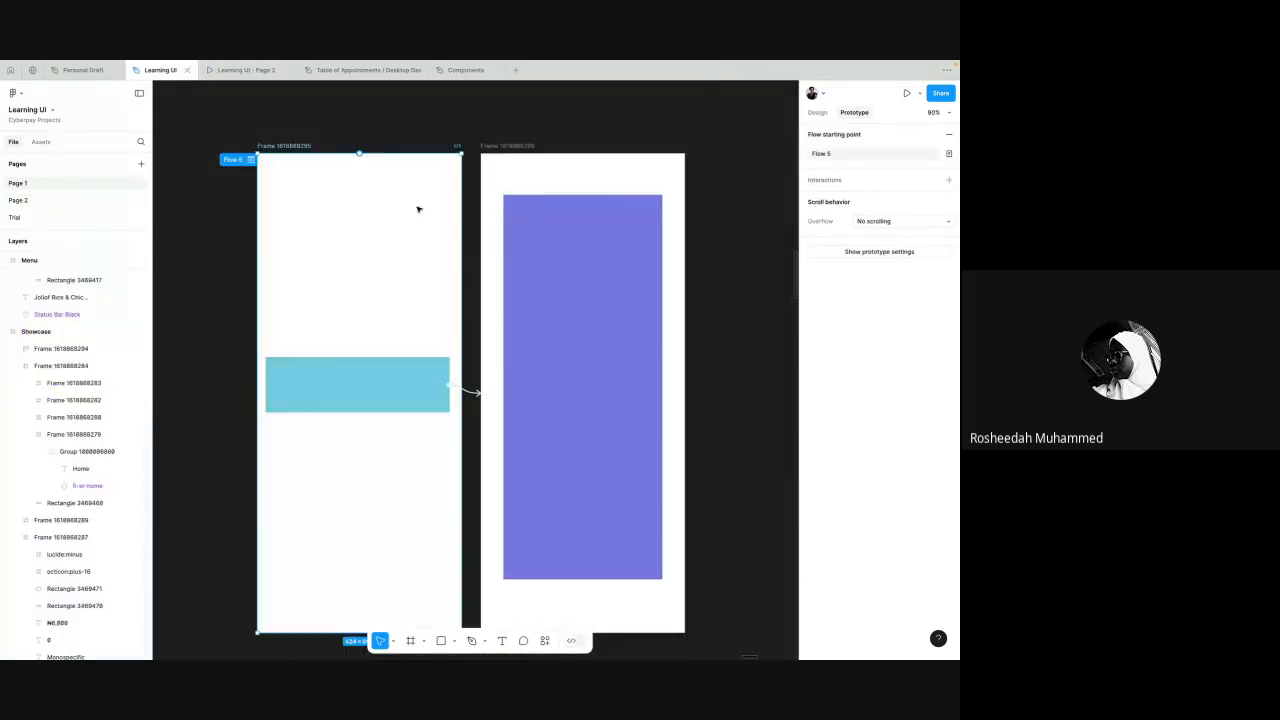
- On Page 1, delete the click interaction linking the Pounded Yam card in iPhone 16 - 5 to iPhone 16 - 6
{"action": "scroll", "coordinate": [467, 262], "scroll_direction": "down", "scroll_amount": 5}
{"action": "scroll", "coordinate": [467, 261], "scroll_direction": "left", "scroll_amount": 4}
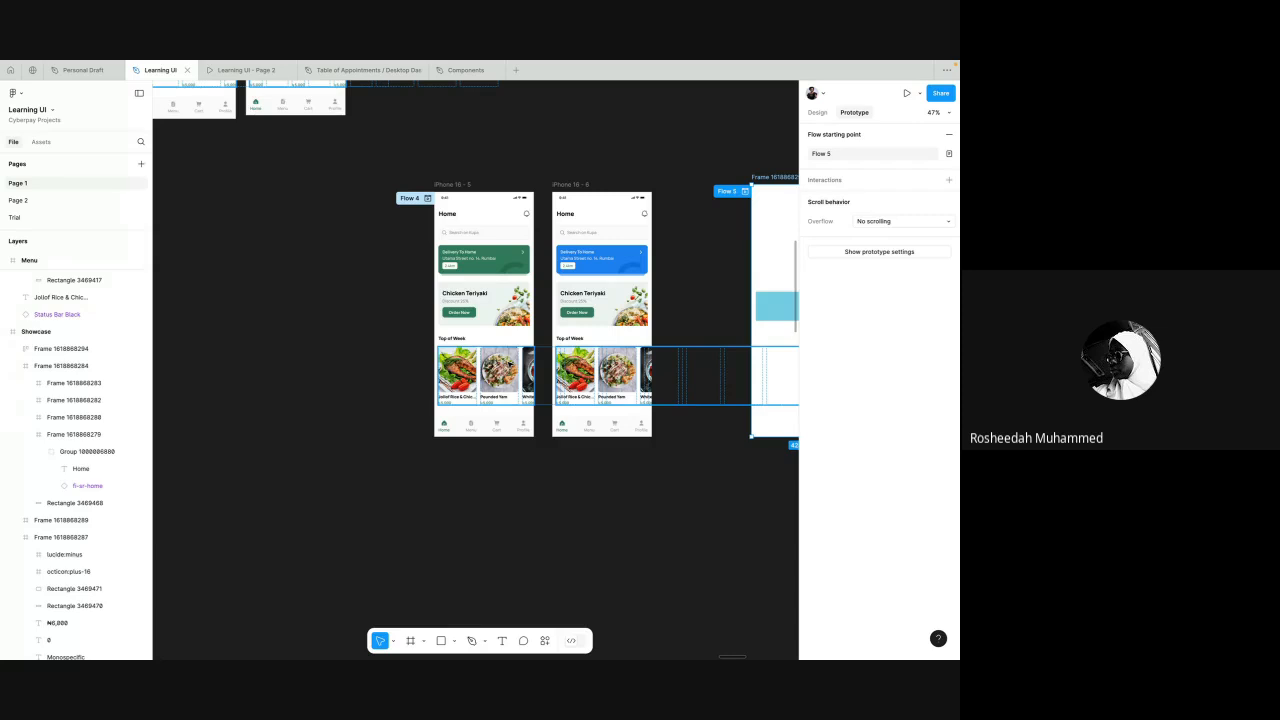
{"action": "scroll", "coordinate": [508, 360], "scroll_direction": "up", "scroll_amount": 3}
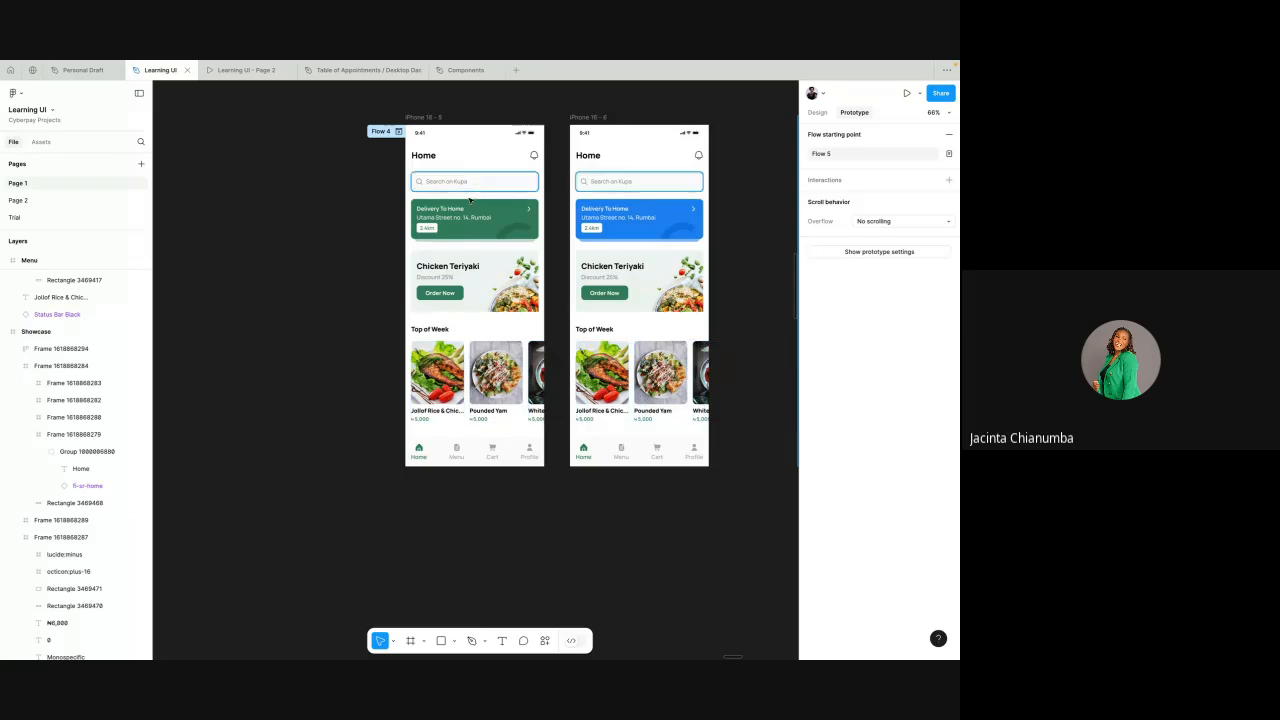
{"action": "left_click", "coordinate": [480, 362]}
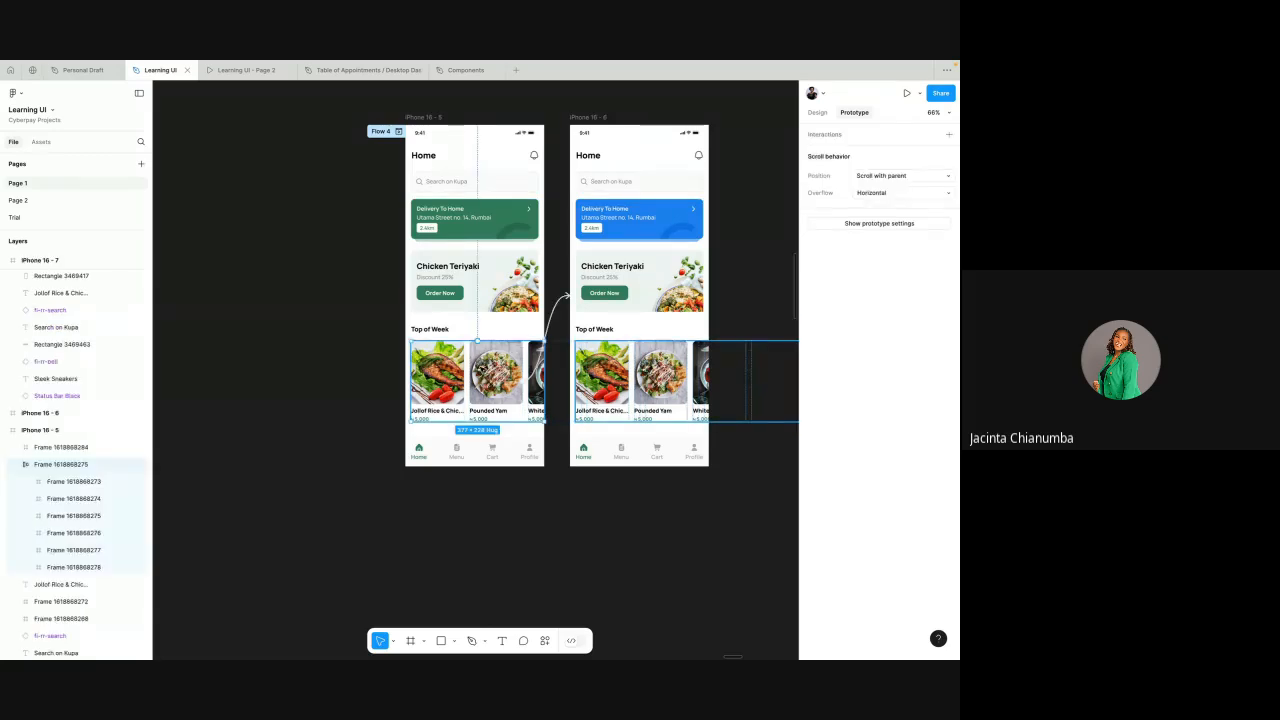
{"action": "left_click", "coordinate": [552, 316]}
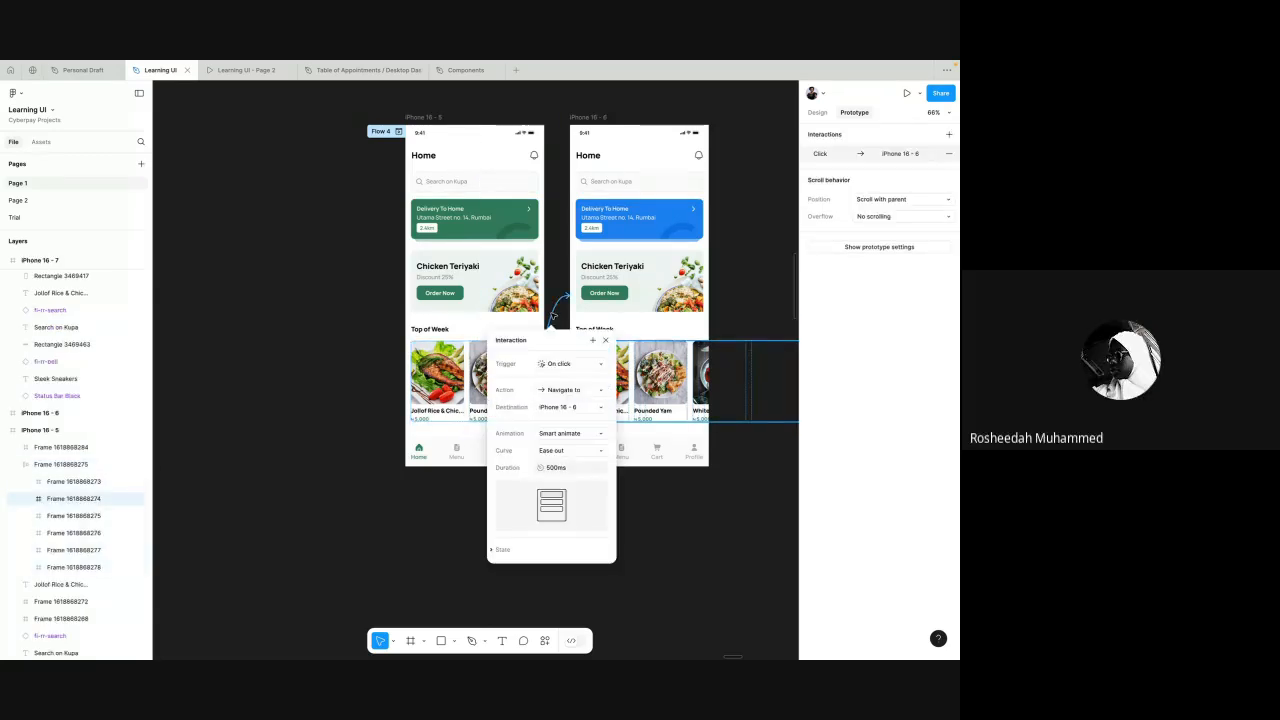
{"action": "key", "text": "Delete"}
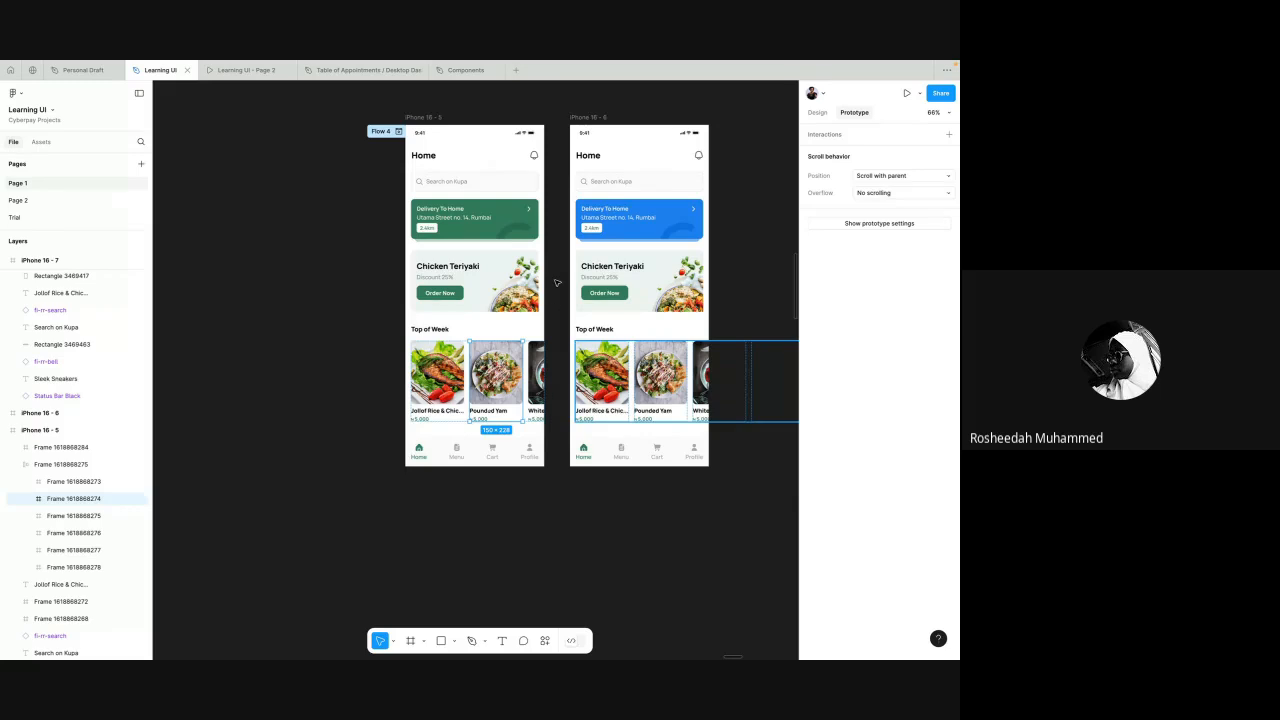
{"action": "left_click", "coordinate": [553, 310]}
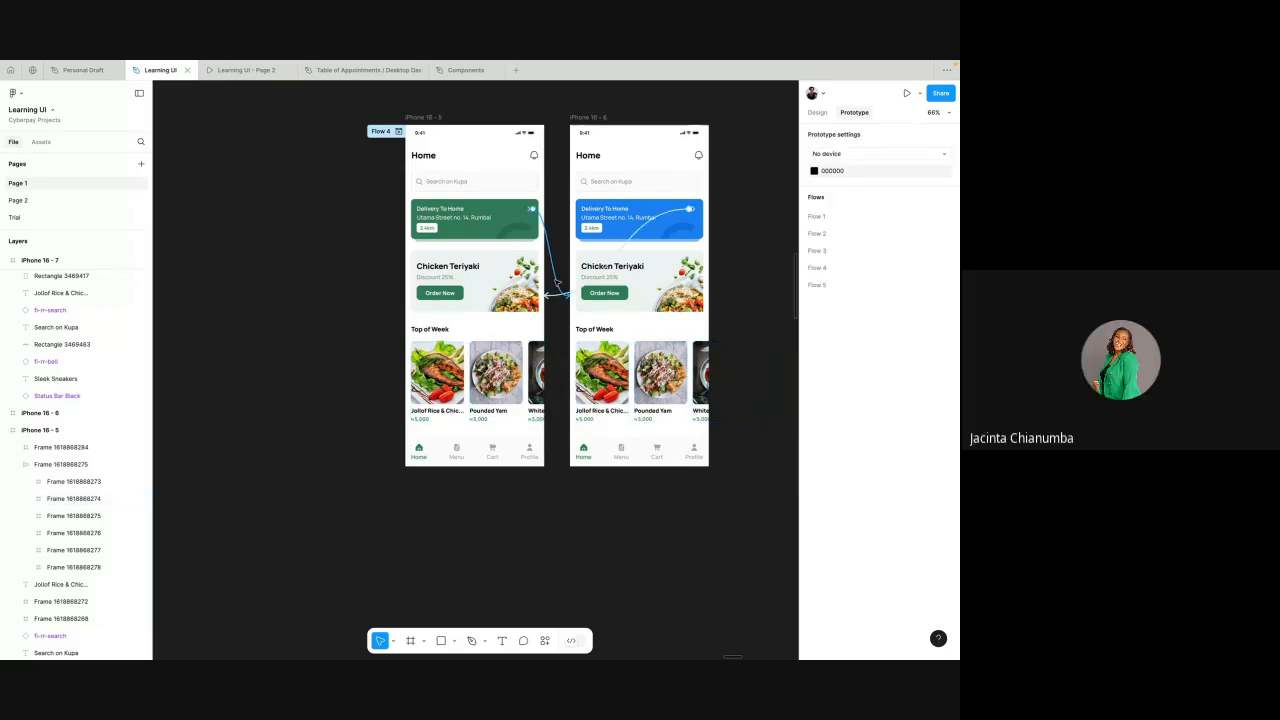
- Inspect the design properties of the Top of Week card row in iPhone 16 - 5
{"action": "left_click", "coordinate": [816, 114]}
{"action": "scroll", "coordinate": [532, 373], "scroll_direction": "up", "scroll_amount": 3}
{"action": "scroll", "coordinate": [532, 373], "scroll_direction": "up", "scroll_amount": 3}
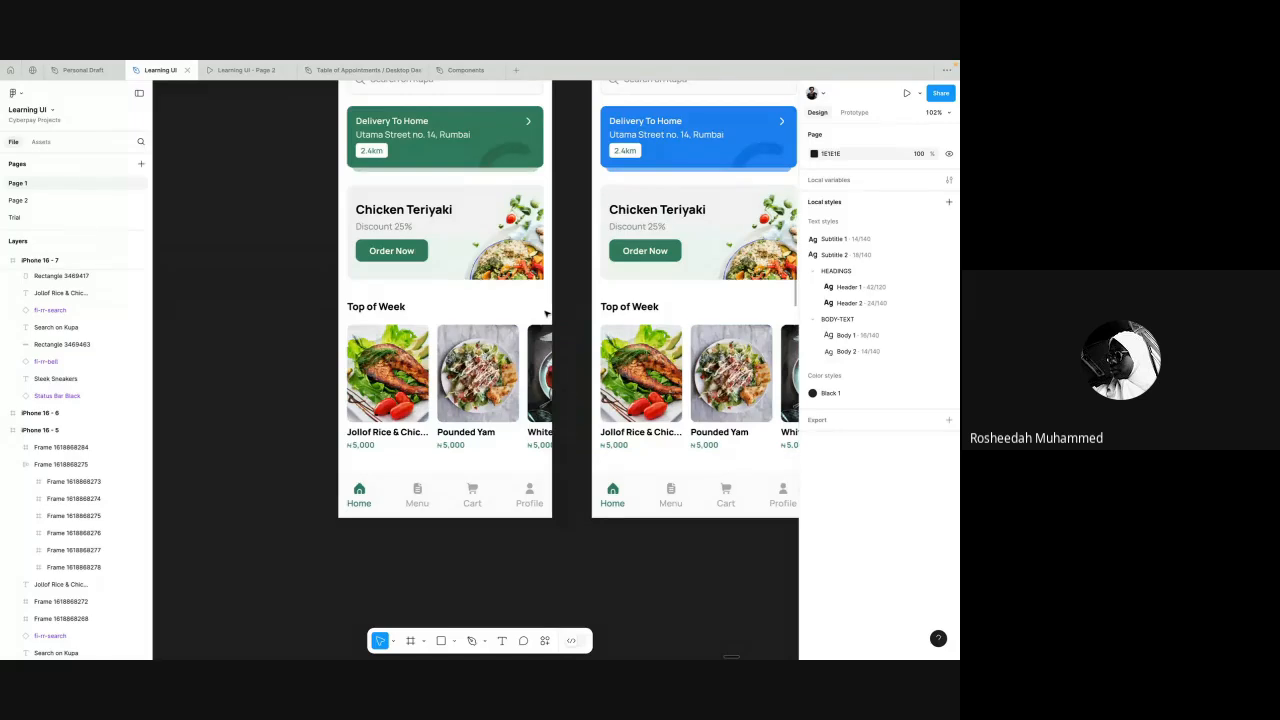
{"action": "left_click", "coordinate": [522, 346]}
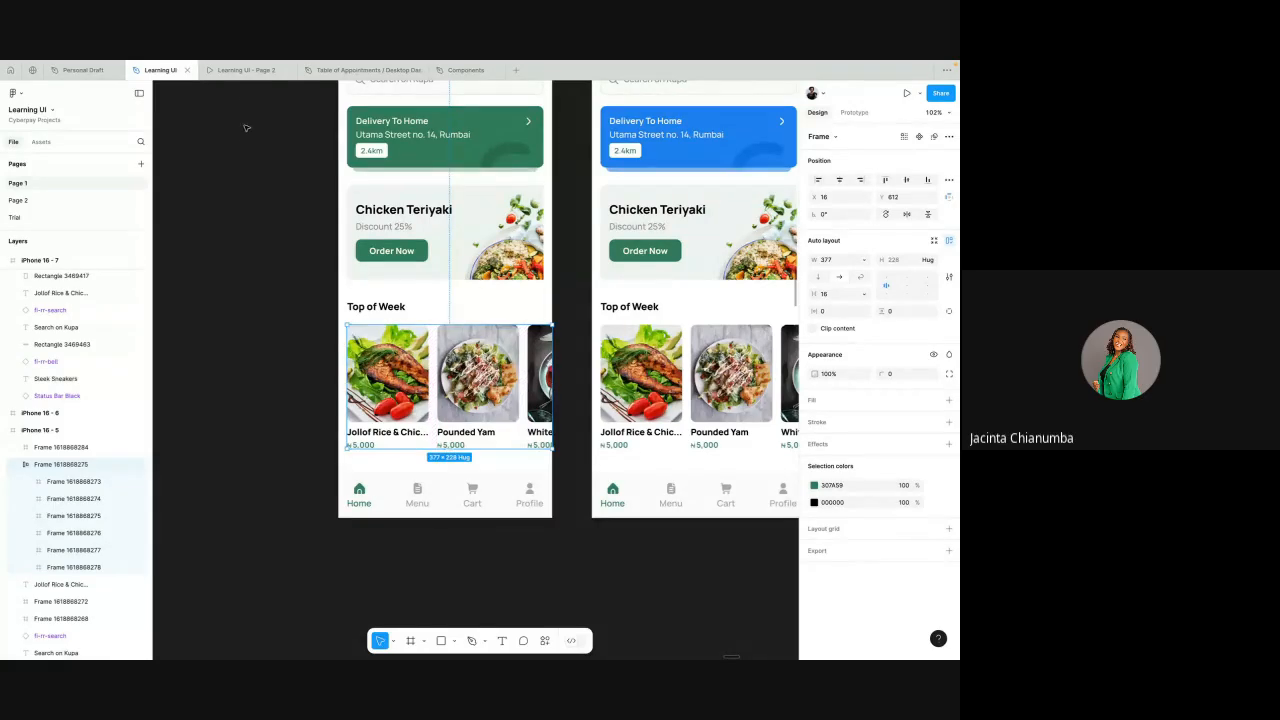
- Go back to Page 2, check the open prototype preview, and return to the two GiftCard Landing Page frames
{"action": "left_click", "coordinate": [80, 199]}
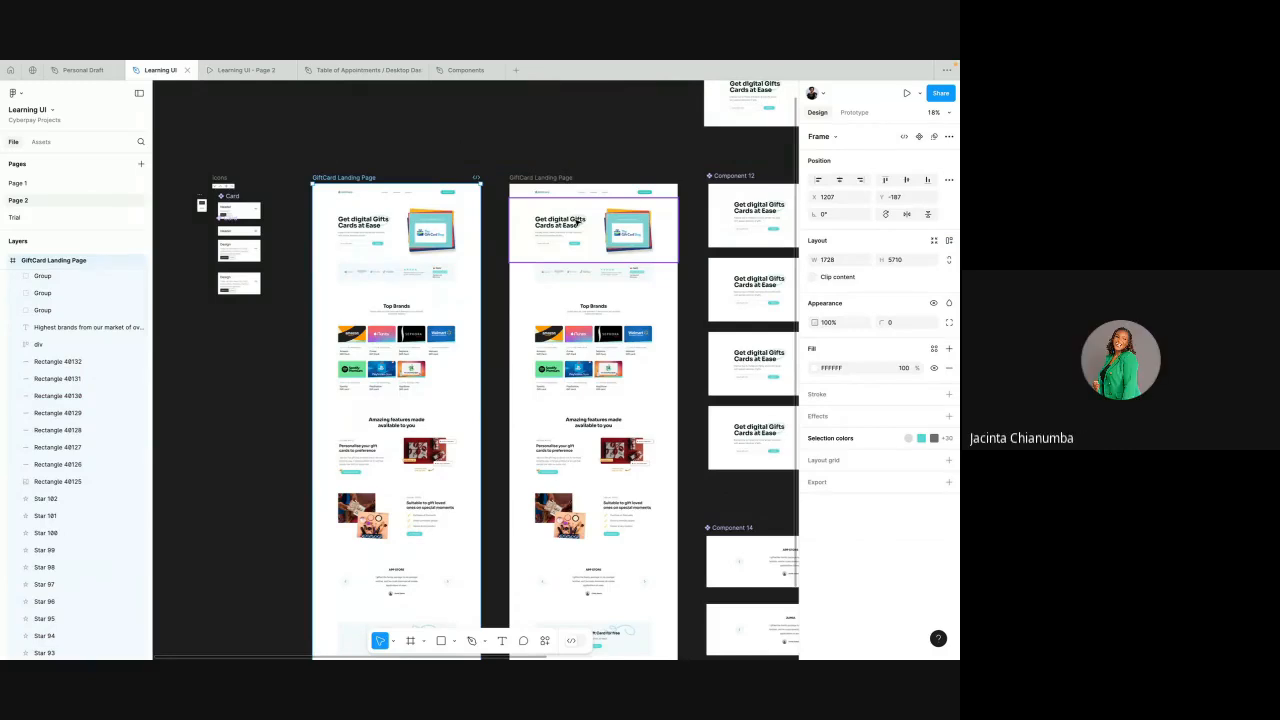
{"action": "scroll", "coordinate": [577, 221], "scroll_direction": "right", "scroll_amount": 3}
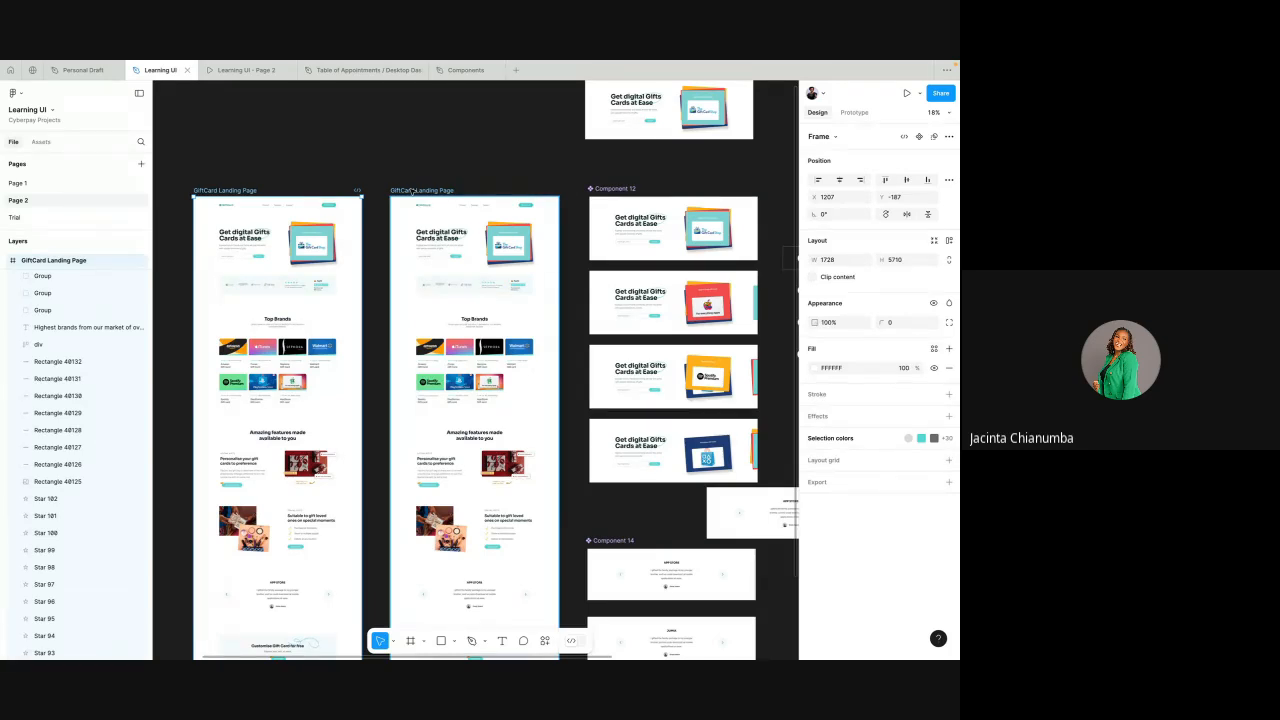
{"action": "left_click", "coordinate": [240, 71]}
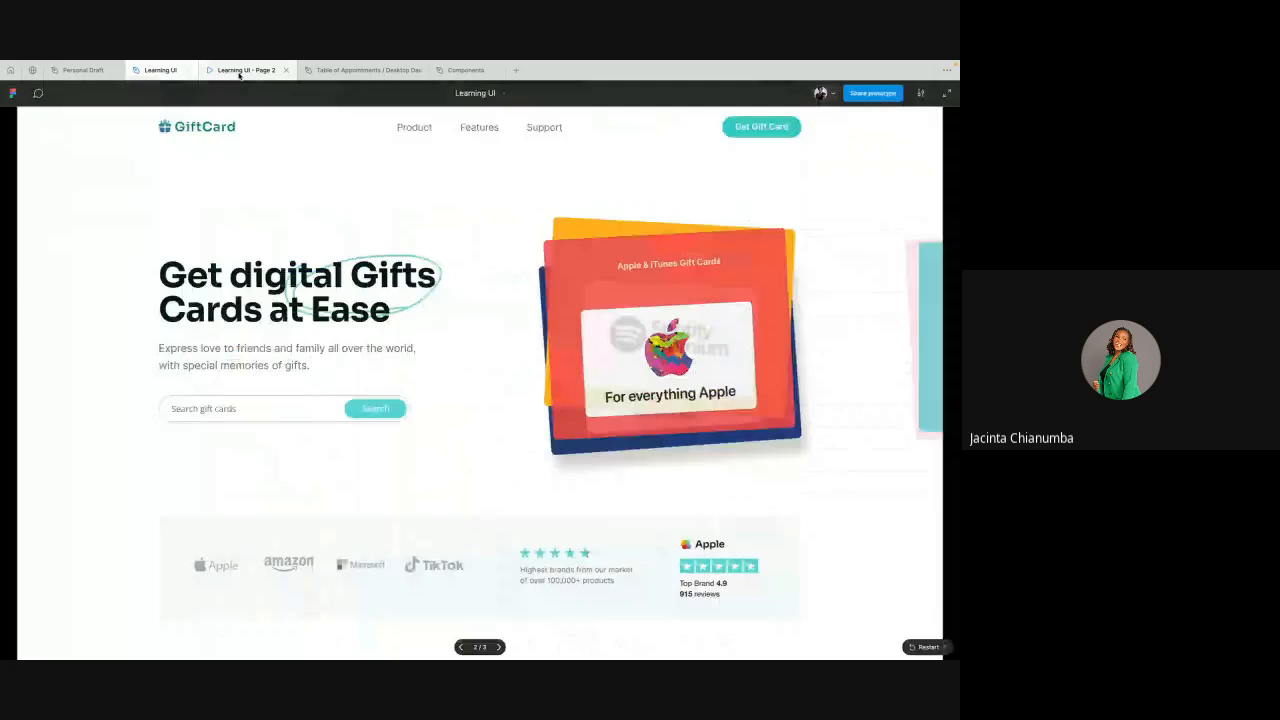
{"action": "left_click", "coordinate": [150, 70]}
{"action": "left_click", "coordinate": [395, 177]}
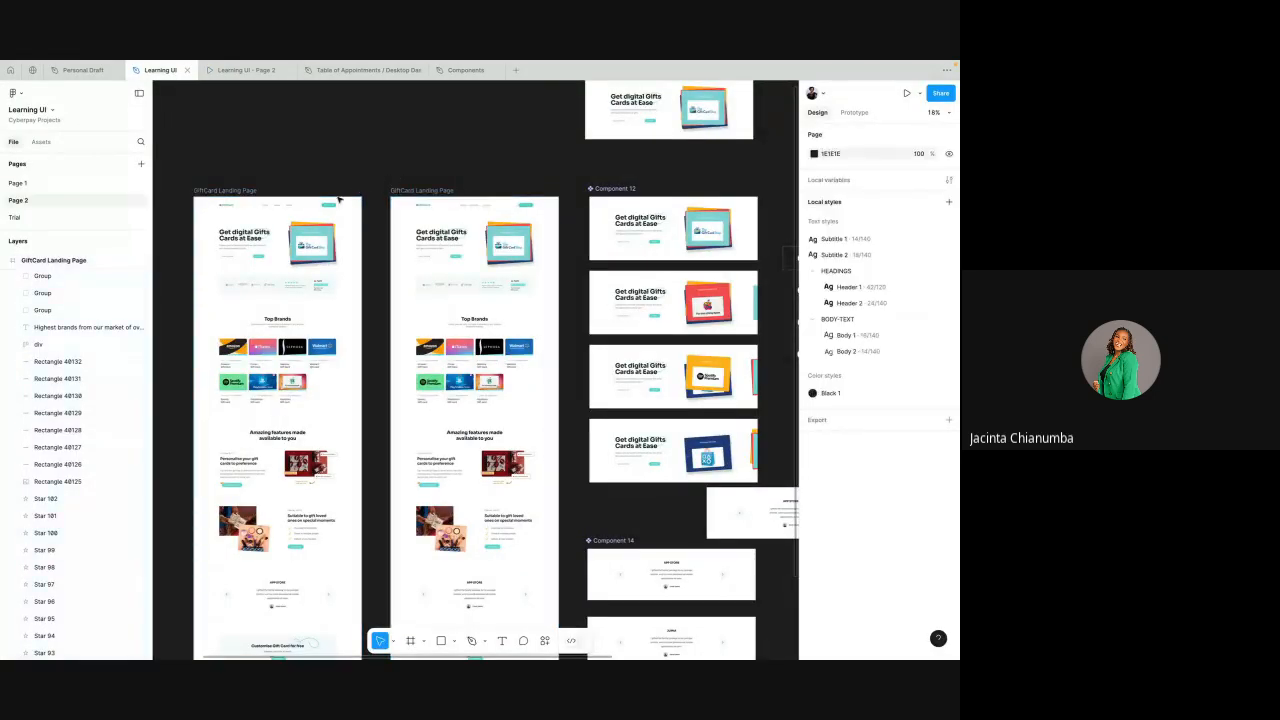
- Preview the duplicated GiftCard Landing Page and scroll through its Top Brands section to check how the header behaves
{"action": "left_click", "coordinate": [242, 194]}
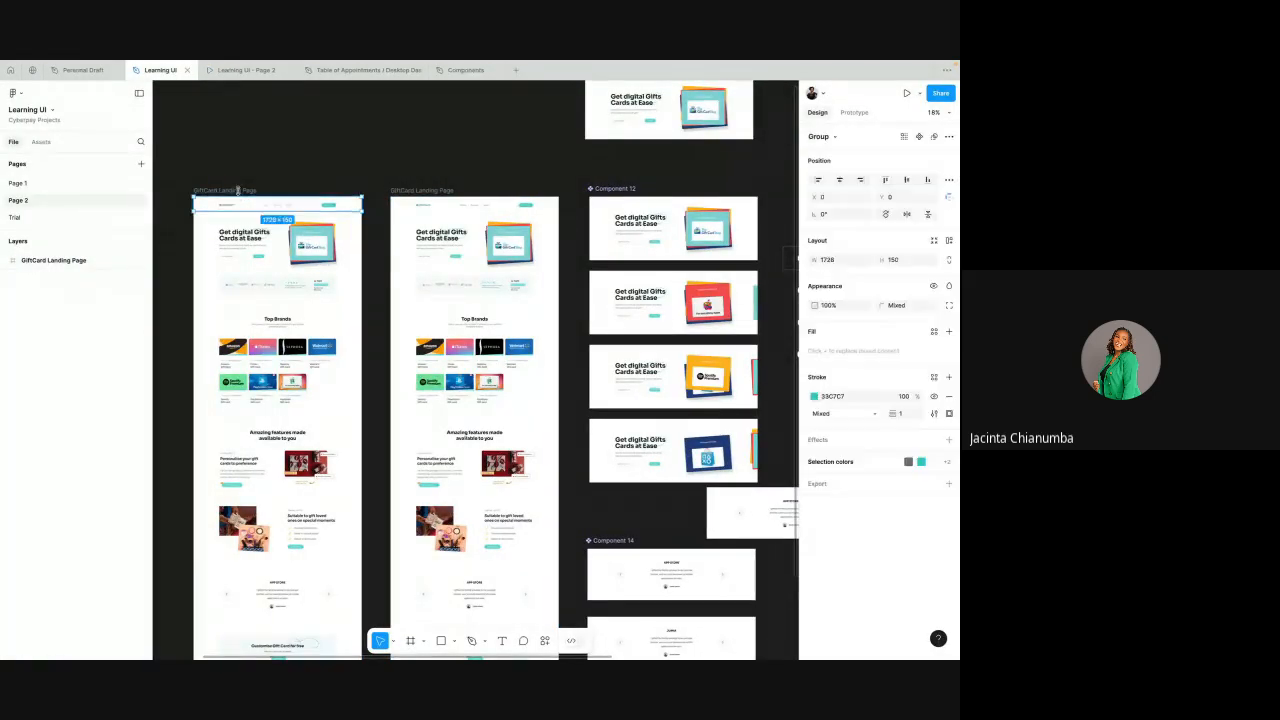
{"action": "left_click", "coordinate": [906, 93]}
{"action": "scroll", "coordinate": [655, 226], "scroll_direction": "down", "scroll_amount": 3}
{"action": "scroll", "coordinate": [655, 226], "scroll_direction": "down", "scroll_amount": 2}
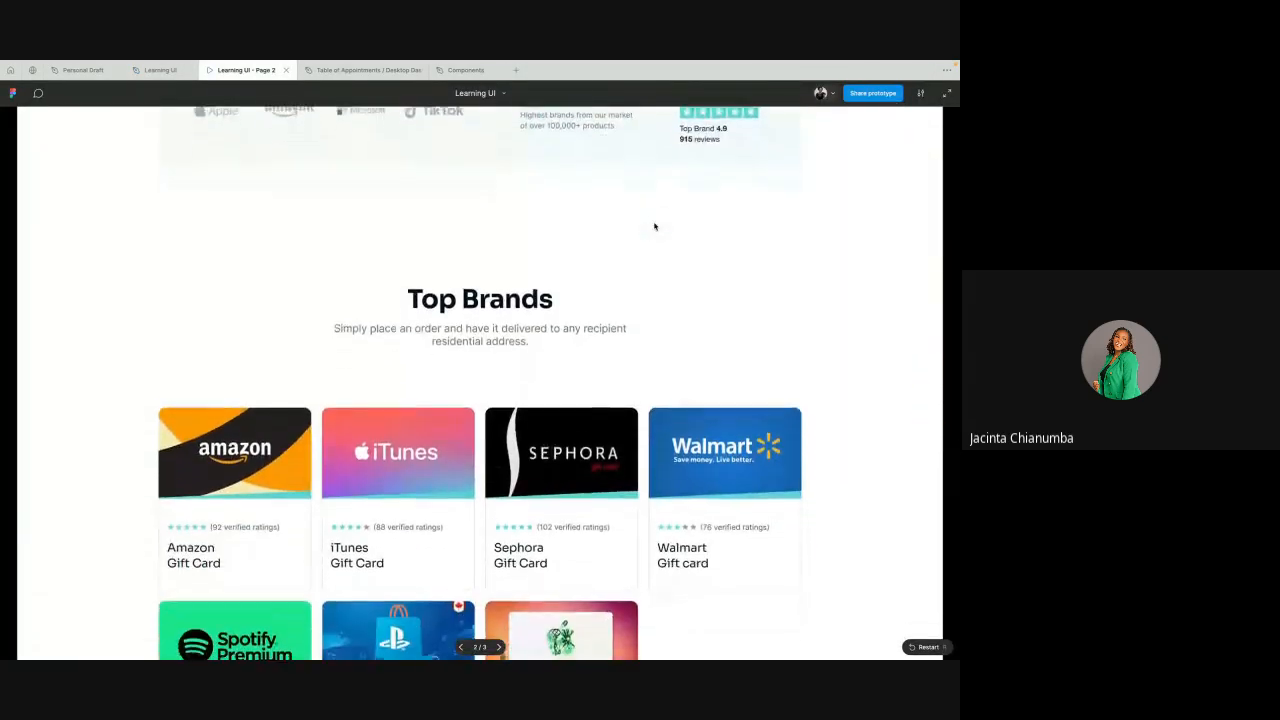
{"action": "scroll", "coordinate": [606, 143], "scroll_direction": "up", "scroll_amount": 5}
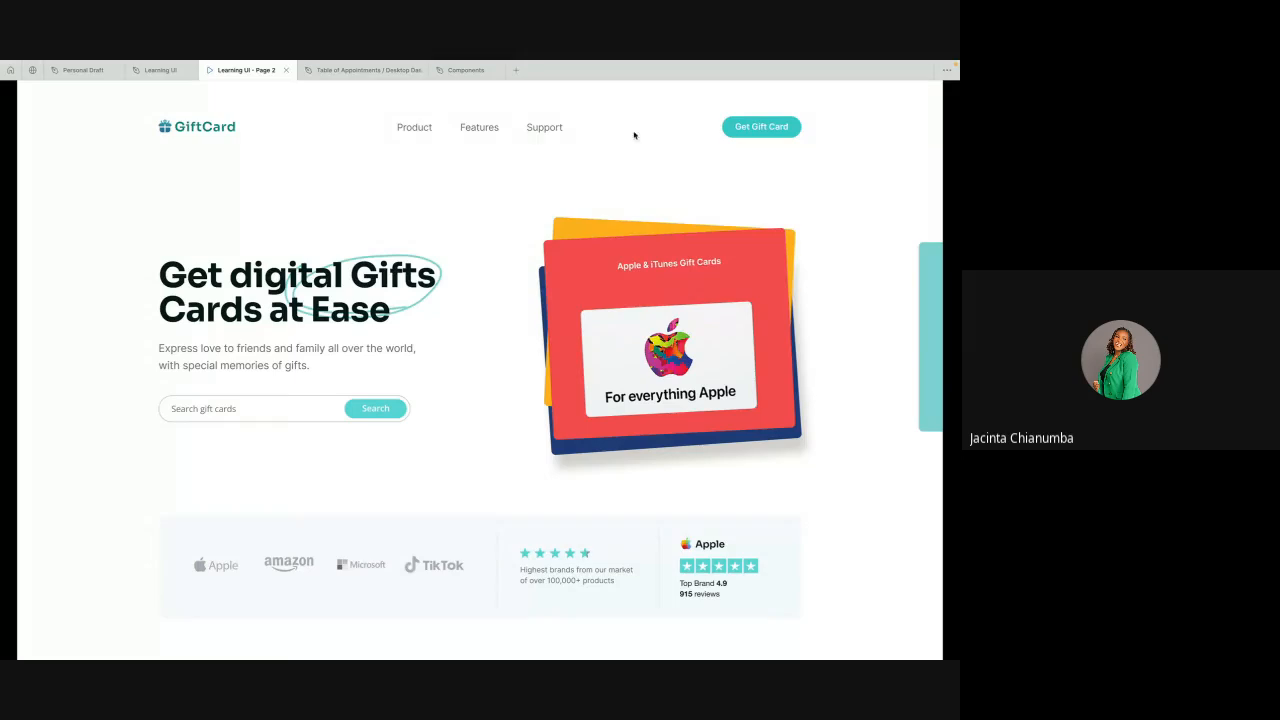
{"action": "scroll", "coordinate": [631, 128], "scroll_direction": "down", "scroll_amount": 4}
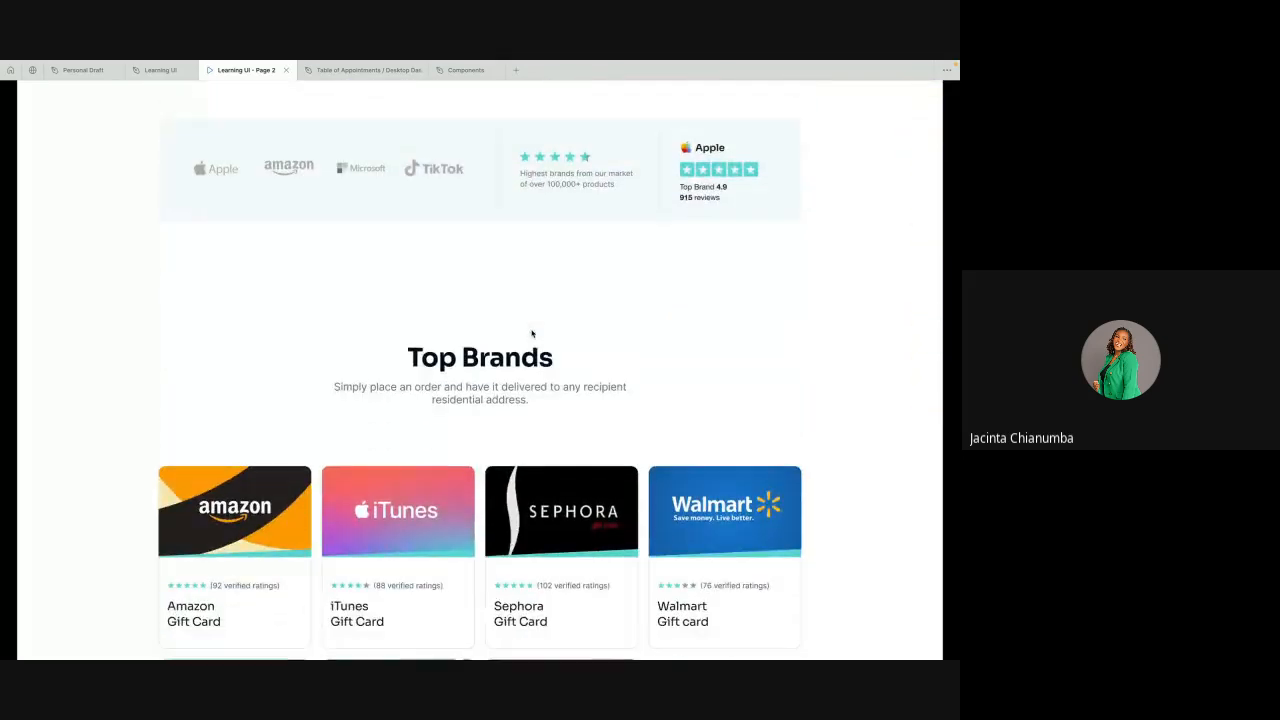
{"action": "scroll", "coordinate": [531, 334], "scroll_direction": "up", "scroll_amount": 4}
- Return to the design file and set the duplicated page's header group scroll position to Fixed (stay in place)
{"action": "left_click", "coordinate": [160, 70]}
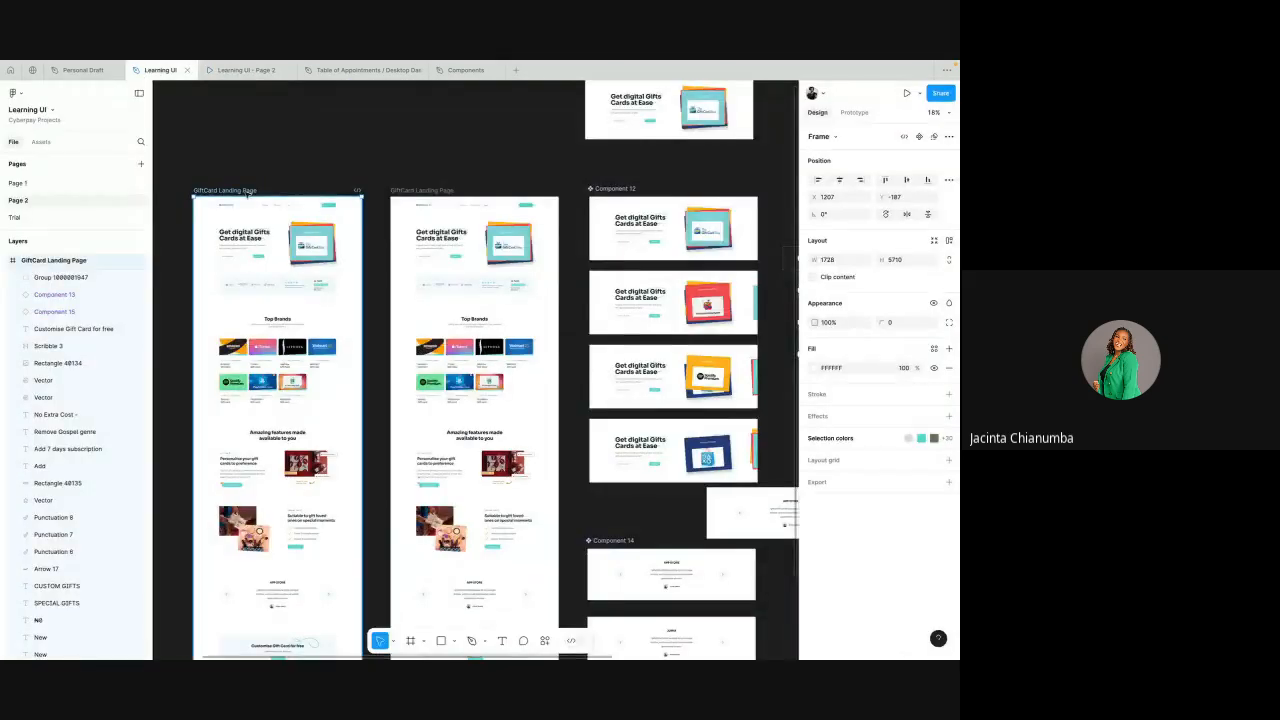
{"action": "scroll", "coordinate": [200, 224], "scroll_direction": "up", "scroll_amount": 5}
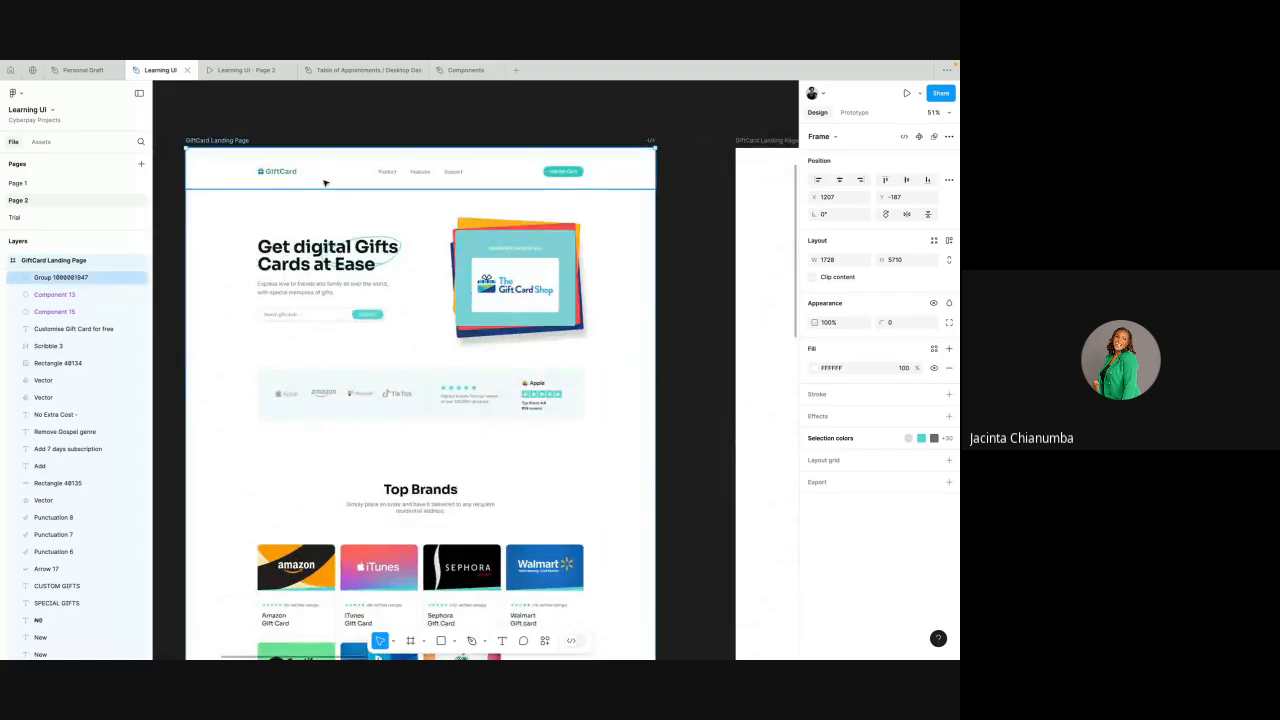
{"action": "left_click", "coordinate": [325, 183]}
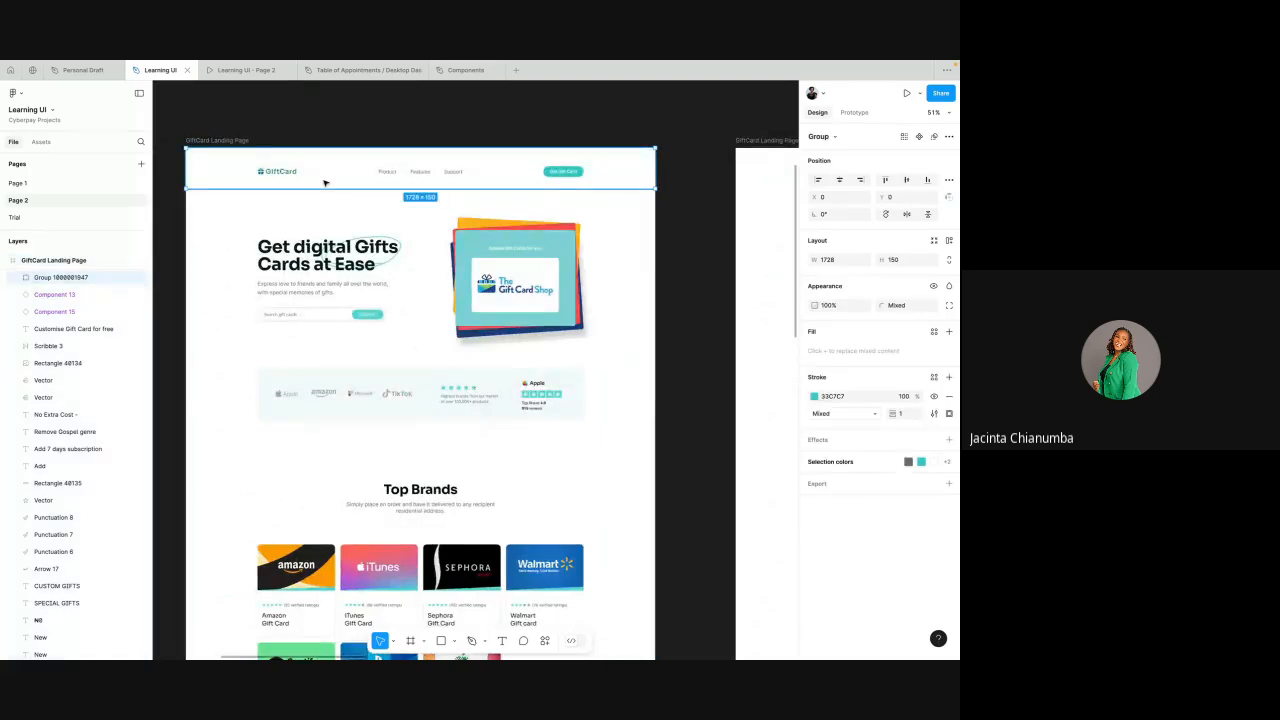
{"action": "left_click", "coordinate": [853, 113]}
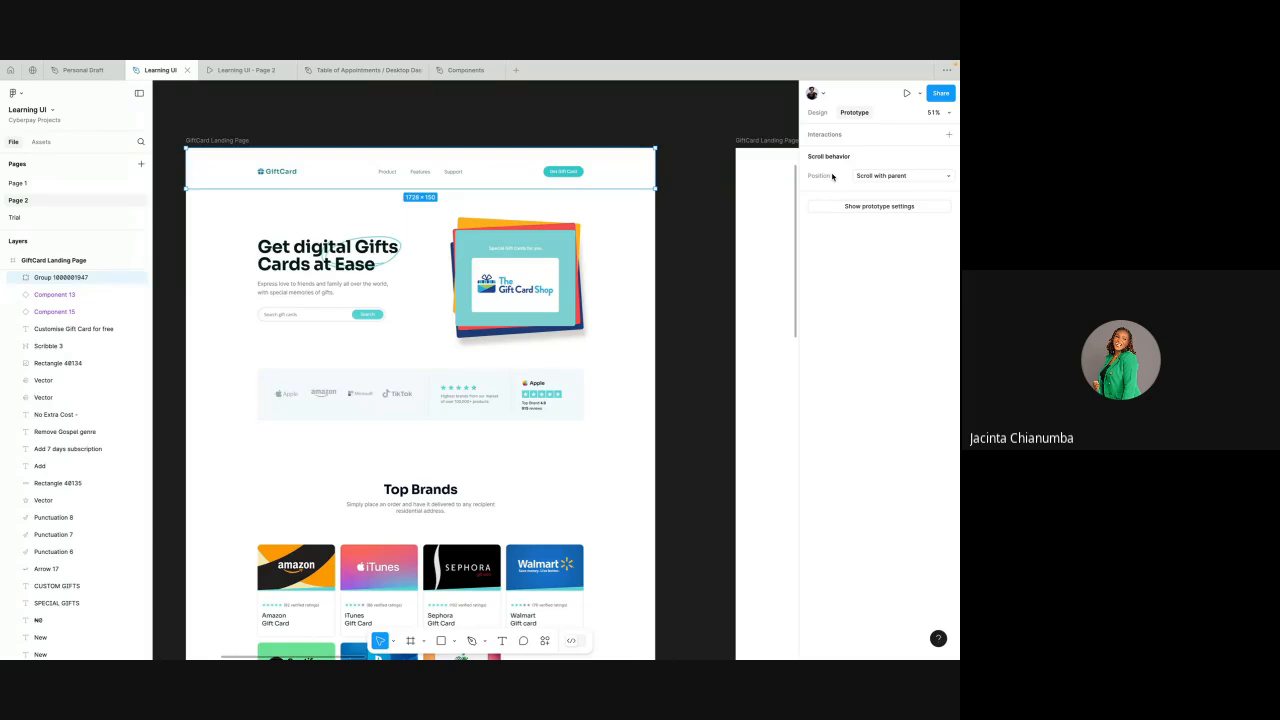
{"action": "left_click", "coordinate": [876, 176]}
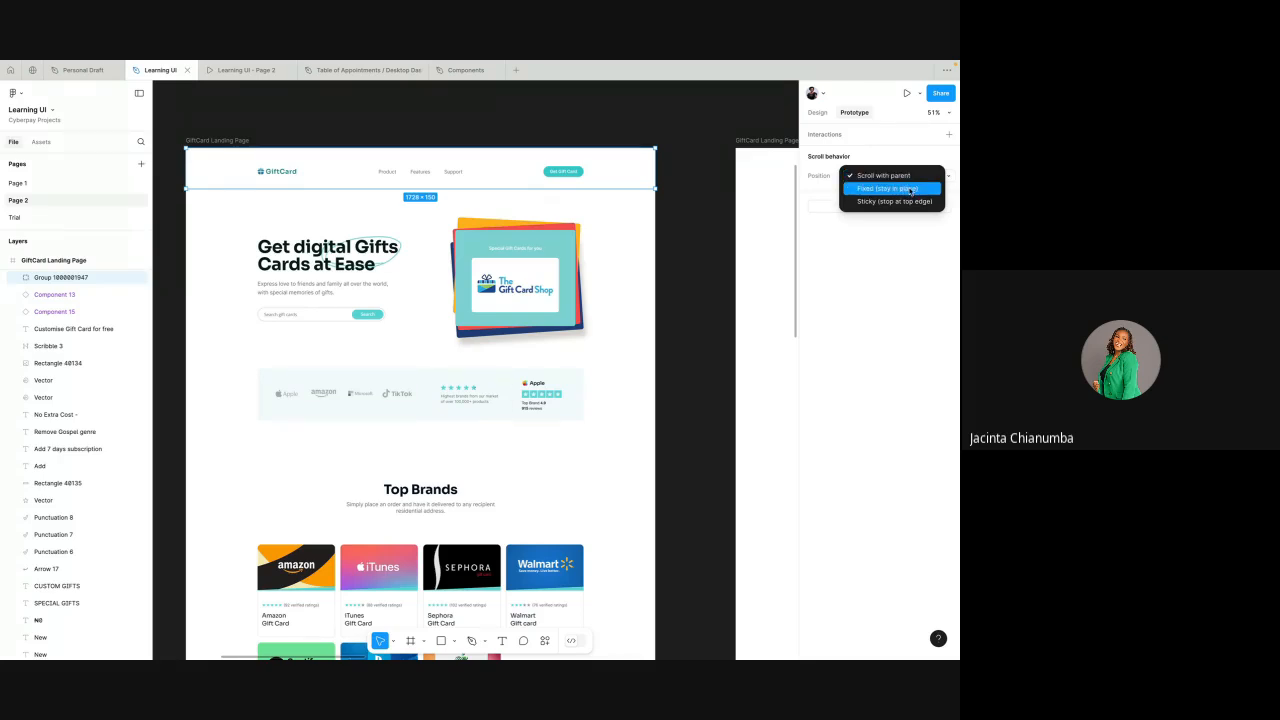
{"action": "left_click", "coordinate": [910, 189]}
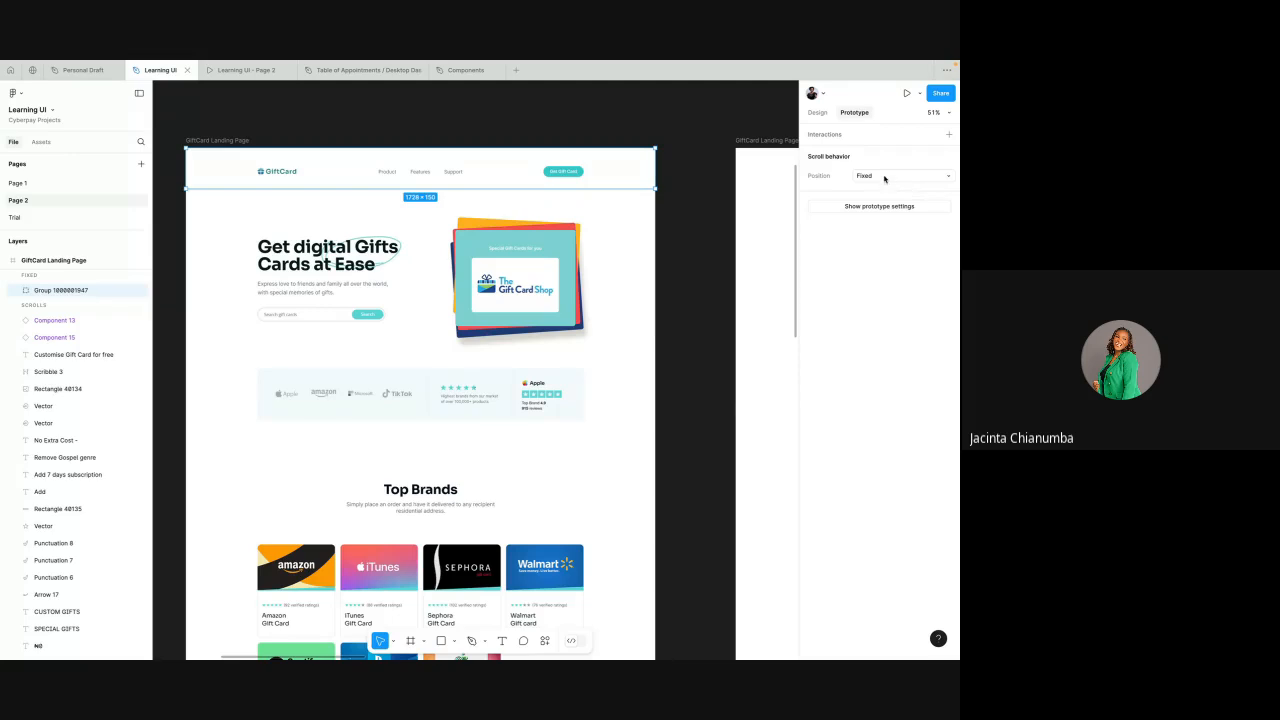
{"action": "left_click", "coordinate": [886, 177]}
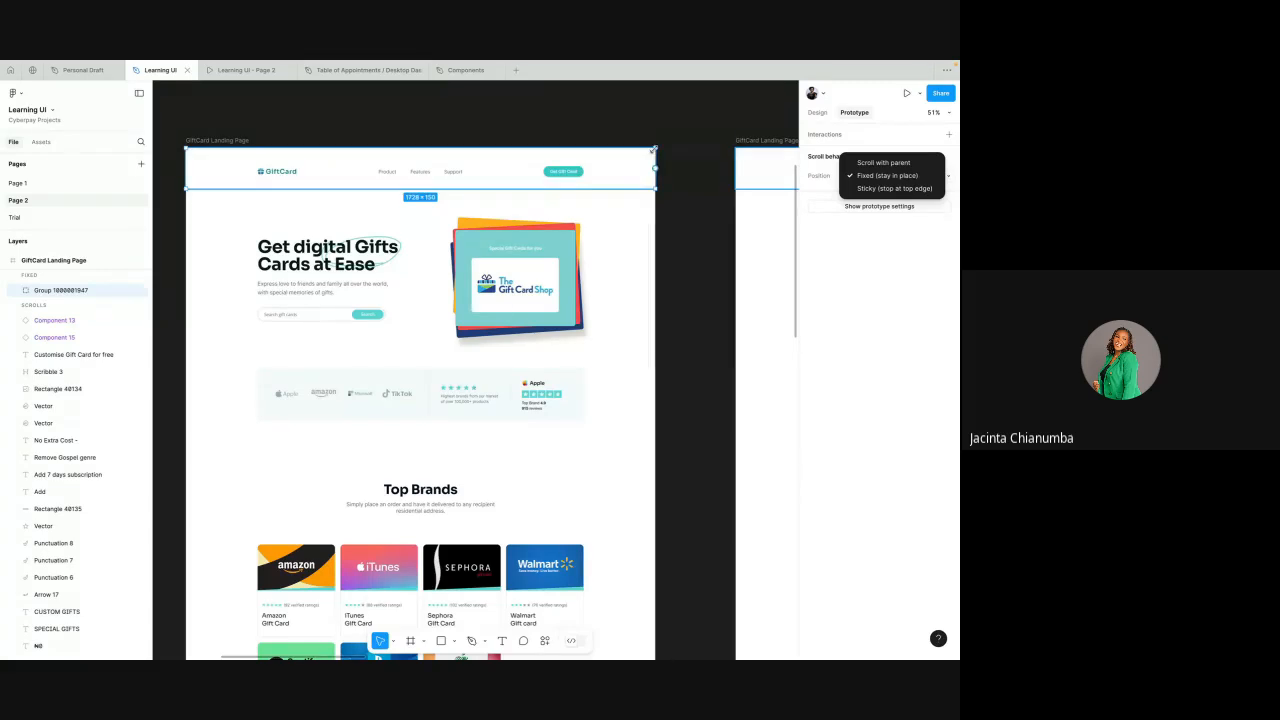
- Preview the duplicated page again and scroll down and back up to check the fixed header
{"action": "left_click", "coordinate": [233, 141]}
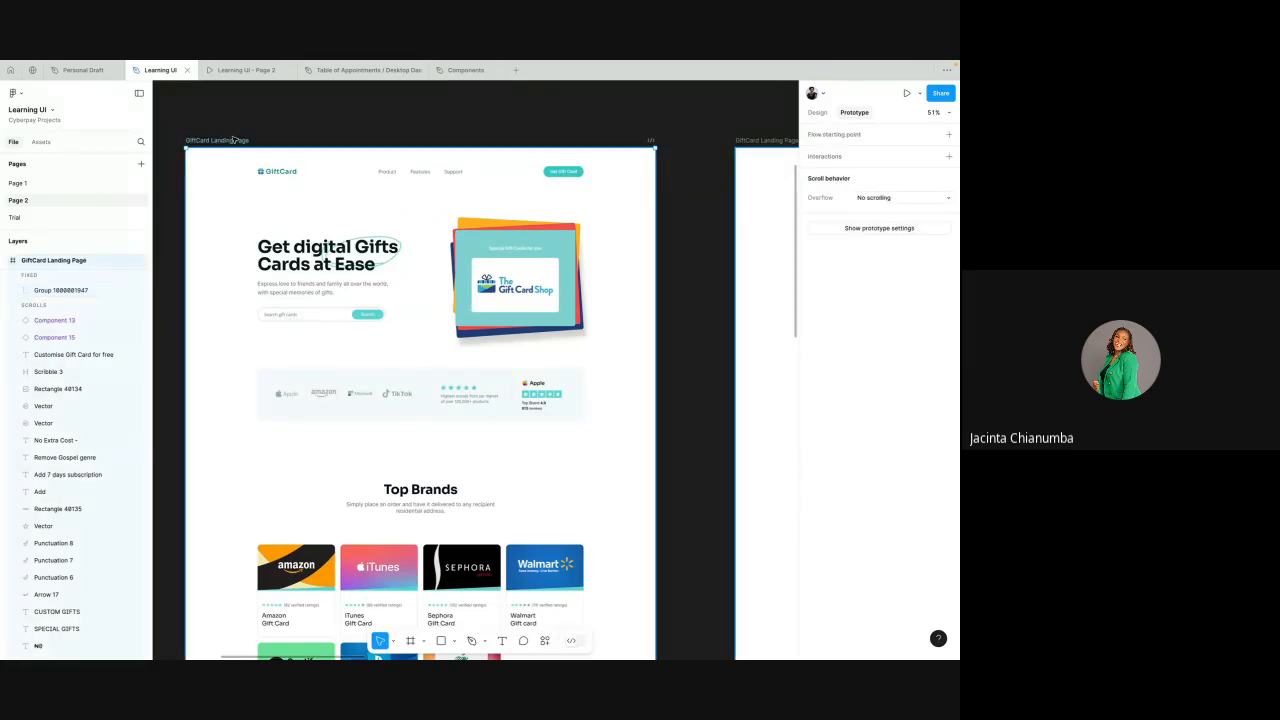
{"action": "left_click", "coordinate": [906, 93]}
{"action": "scroll", "coordinate": [489, 398], "scroll_direction": "down", "scroll_amount": 3}
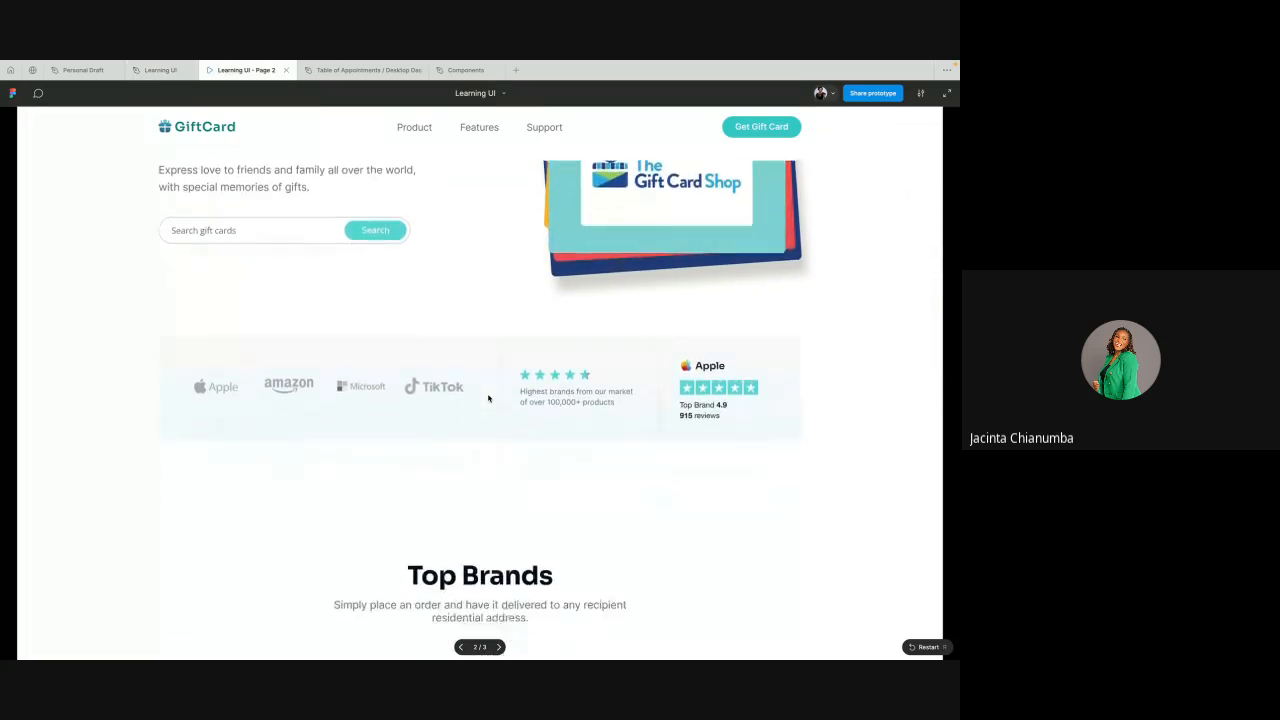
{"action": "scroll", "coordinate": [489, 398], "scroll_direction": "up", "scroll_amount": 3}
{"action": "scroll", "coordinate": [489, 398], "scroll_direction": "down", "scroll_amount": 10}
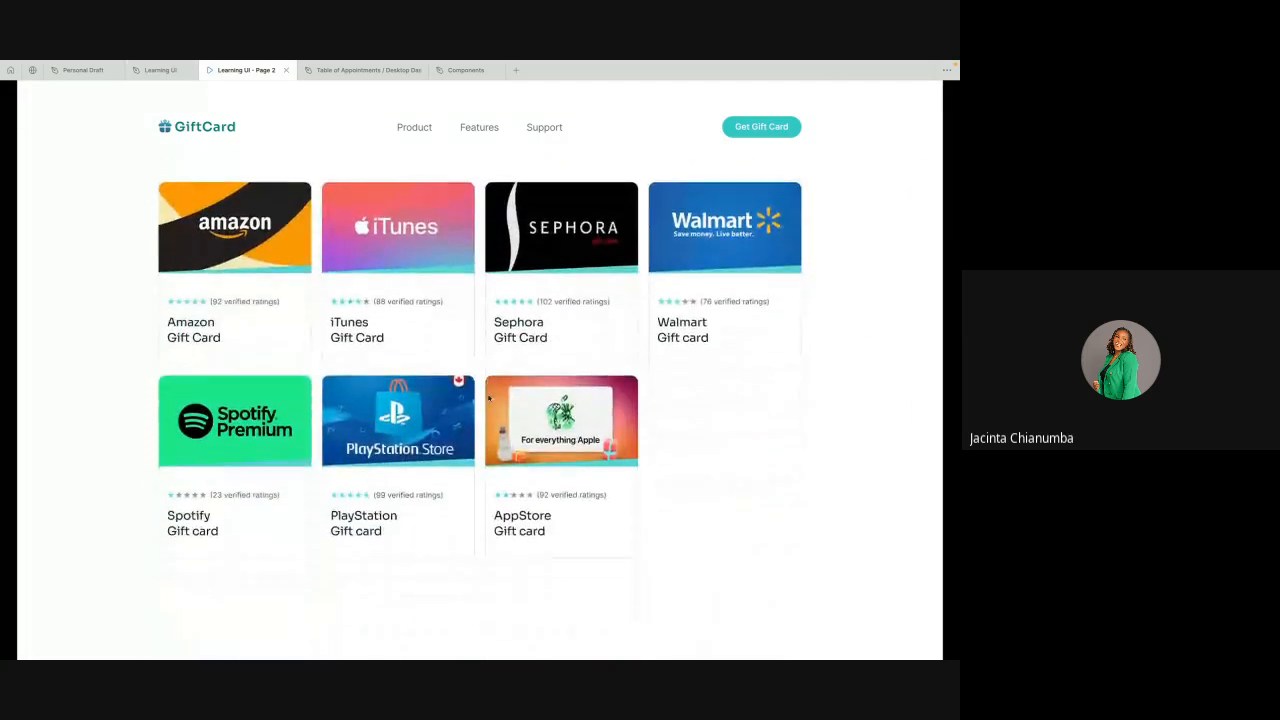
{"action": "scroll", "coordinate": [489, 398], "scroll_direction": "up", "scroll_amount": 3}
{"action": "scroll", "coordinate": [489, 398], "scroll_direction": "up", "scroll_amount": 8}
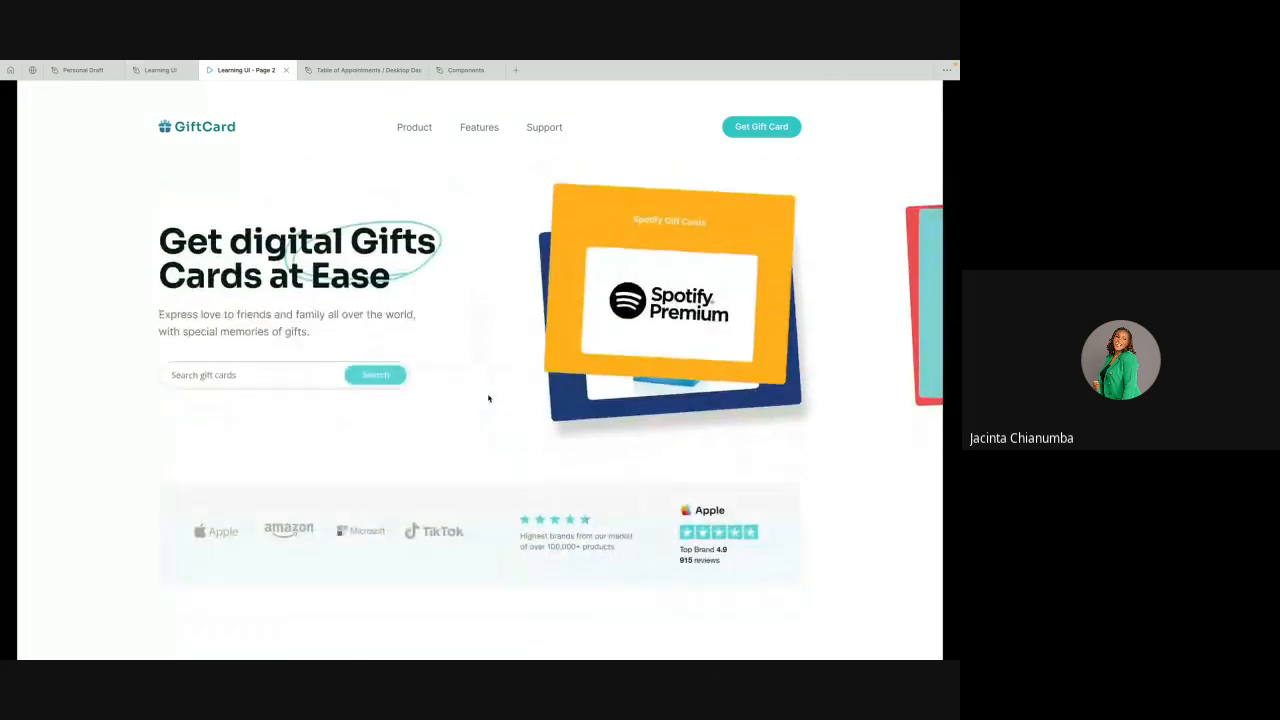
- Scroll through the preview once more, then return to the design file and set the header group's scroll position to Scroll with parent
{"action": "scroll", "coordinate": [489, 398], "scroll_direction": "down", "scroll_amount": 10}
{"action": "scroll", "coordinate": [489, 398], "scroll_direction": "up", "scroll_amount": 8}
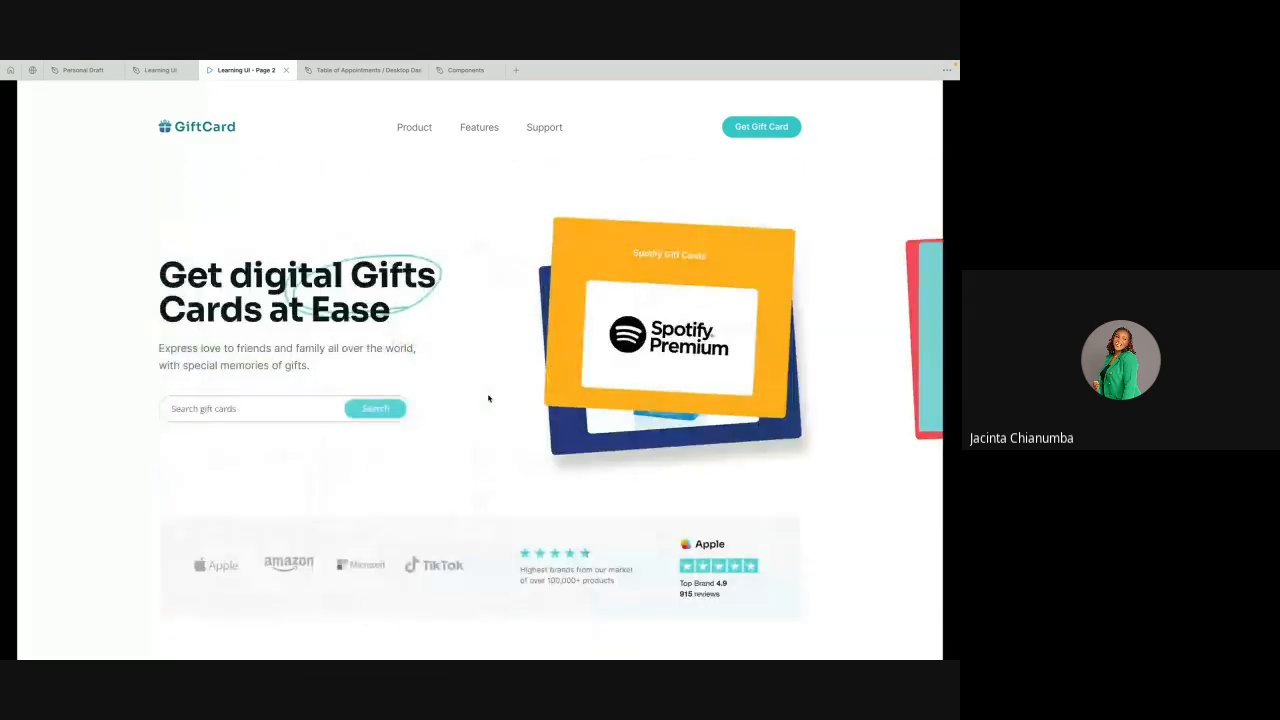
{"action": "left_click", "coordinate": [149, 70]}
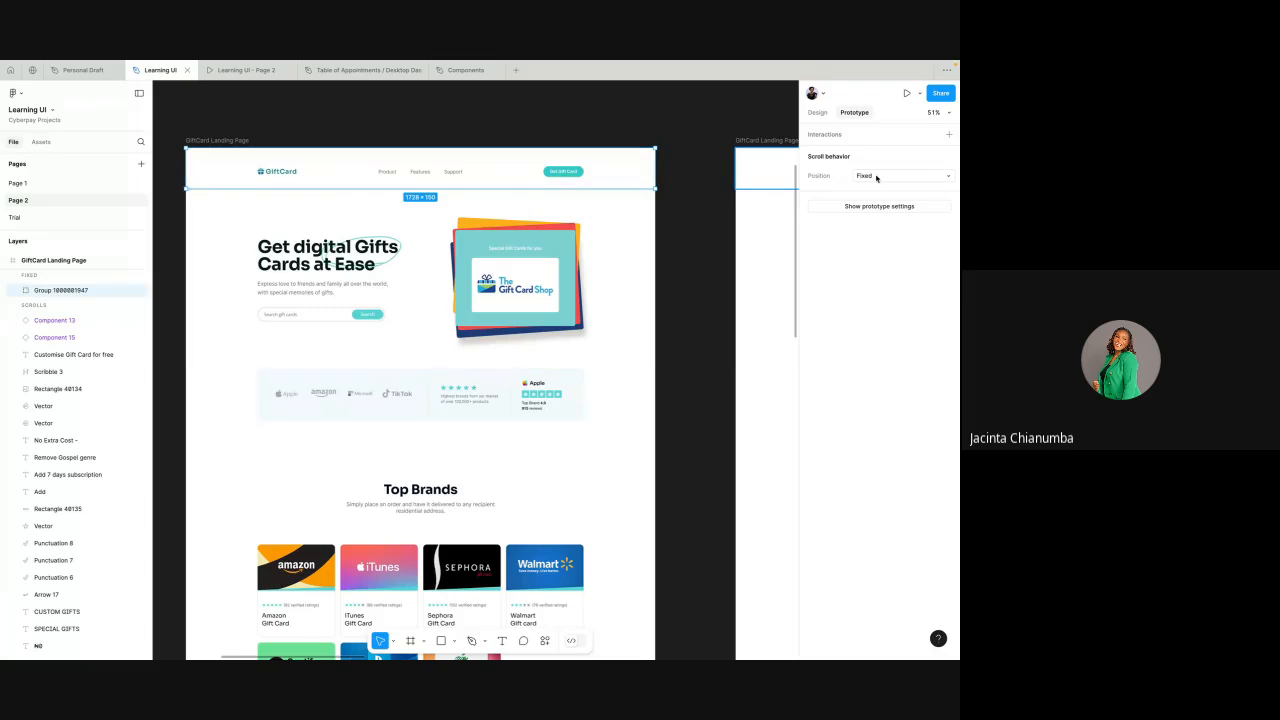
{"action": "left_click", "coordinate": [886, 178]}
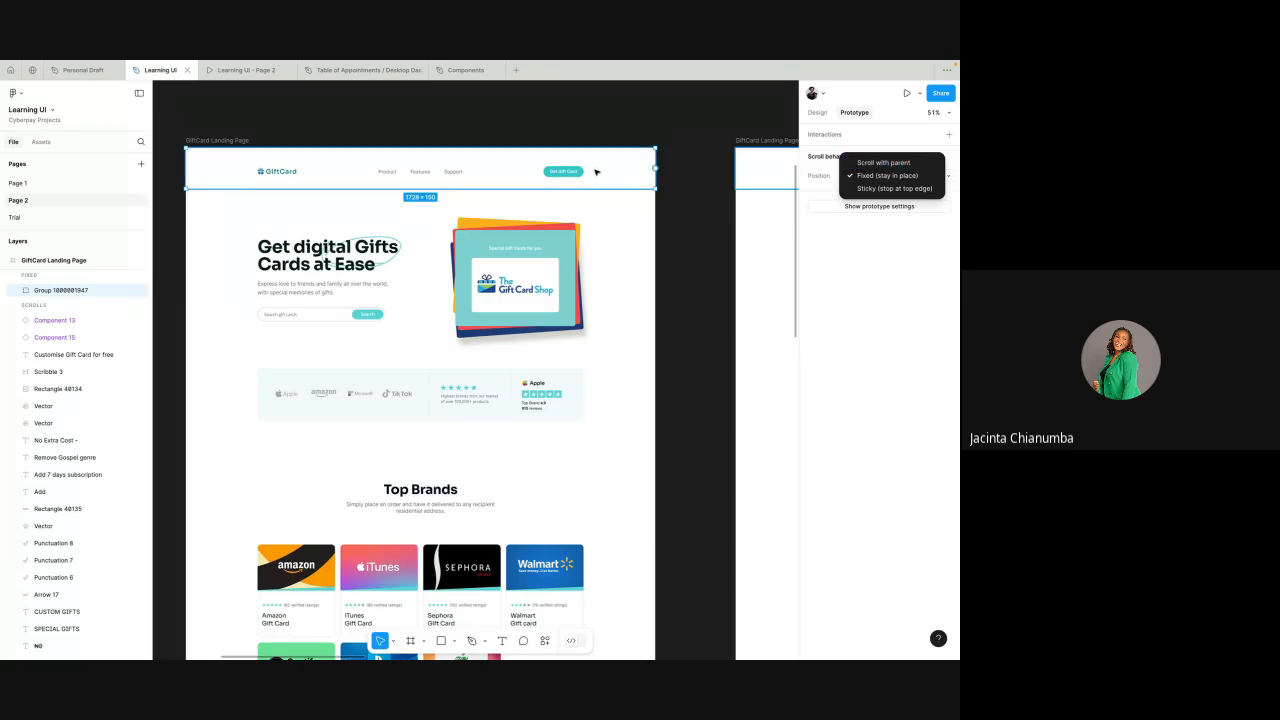
{"action": "left_click", "coordinate": [870, 163]}
- Frame the brand logos and ratings strip below the hero section and set its scroll position to Sticky (stop at top edge)
{"action": "scroll", "coordinate": [588, 391], "scroll_direction": "down", "scroll_amount": 2}
{"action": "left_click", "coordinate": [538, 353]}
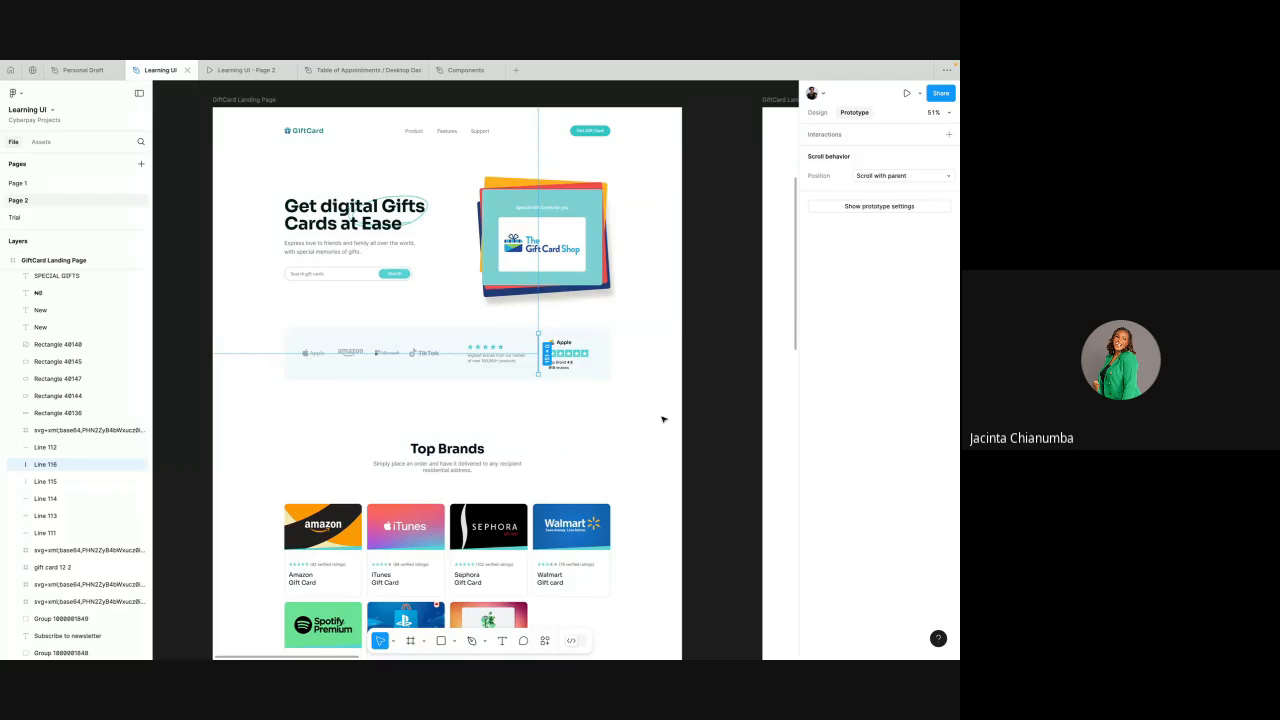
{"action": "left_click_drag", "start_coordinate": [634, 391], "coordinate": [279, 331]}
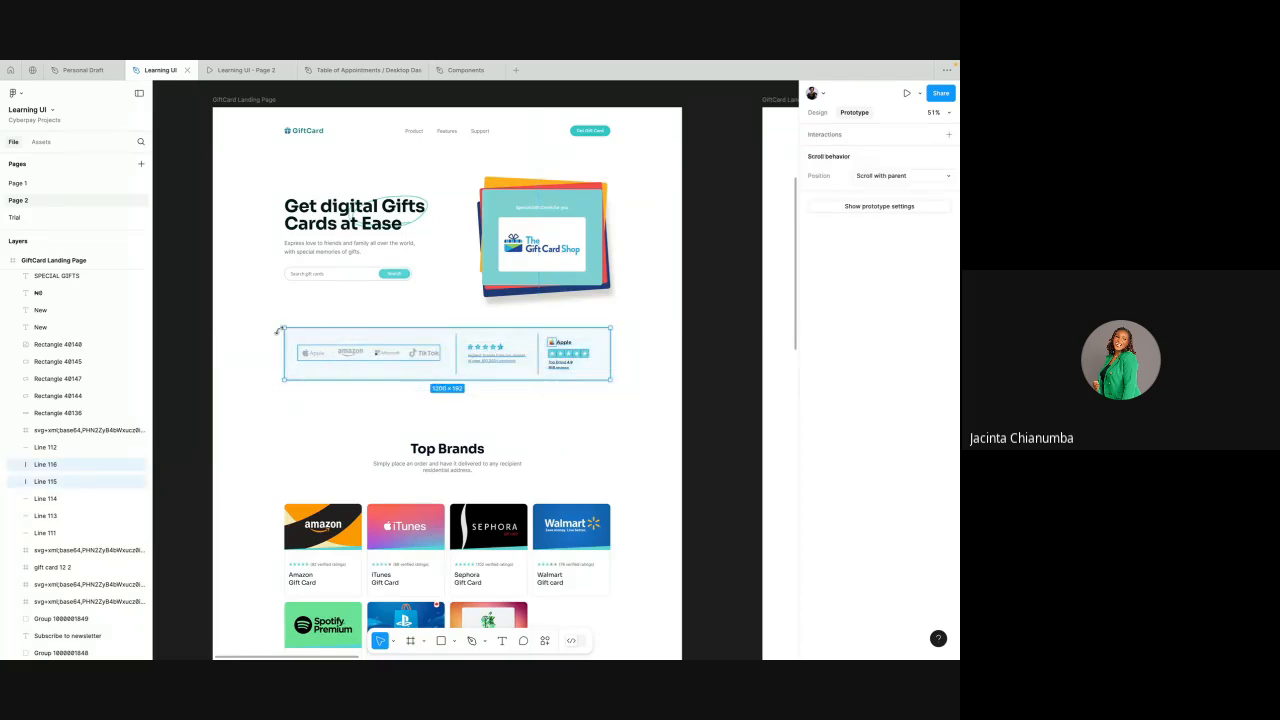
{"action": "right_click", "coordinate": [406, 349]}
{"action": "left_click", "coordinate": [444, 418]}
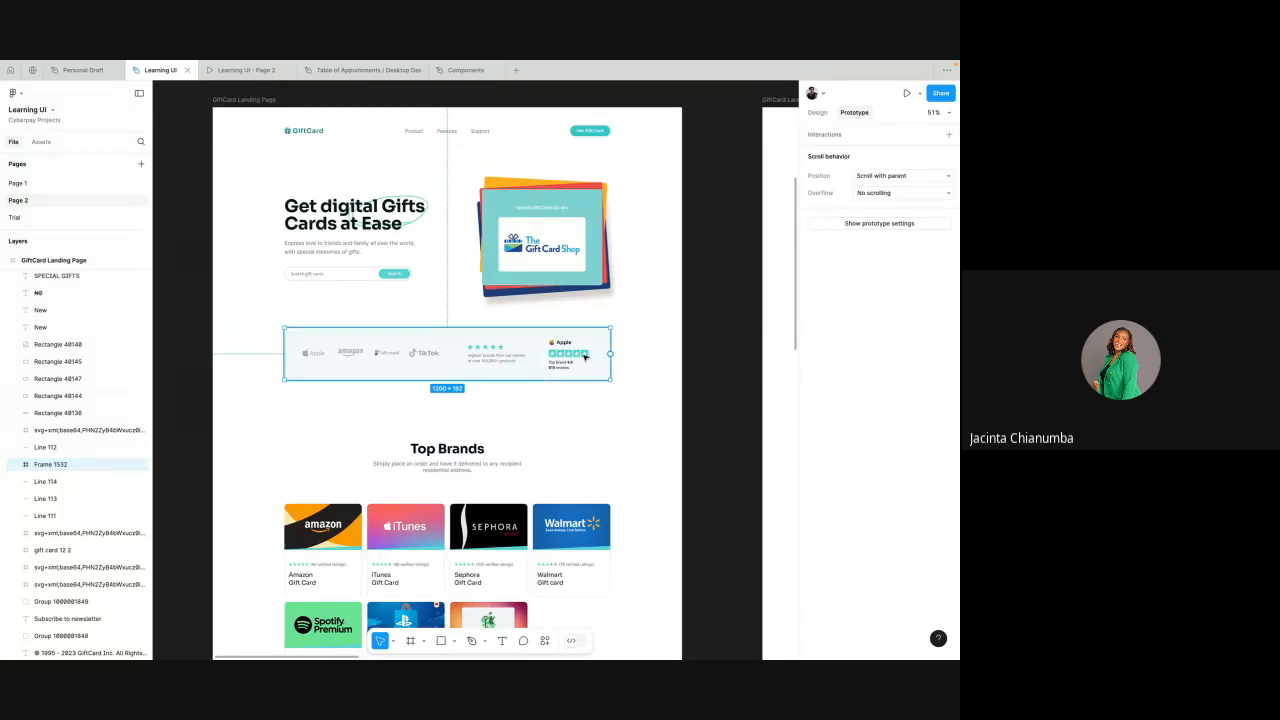
{"action": "left_click", "coordinate": [882, 176]}
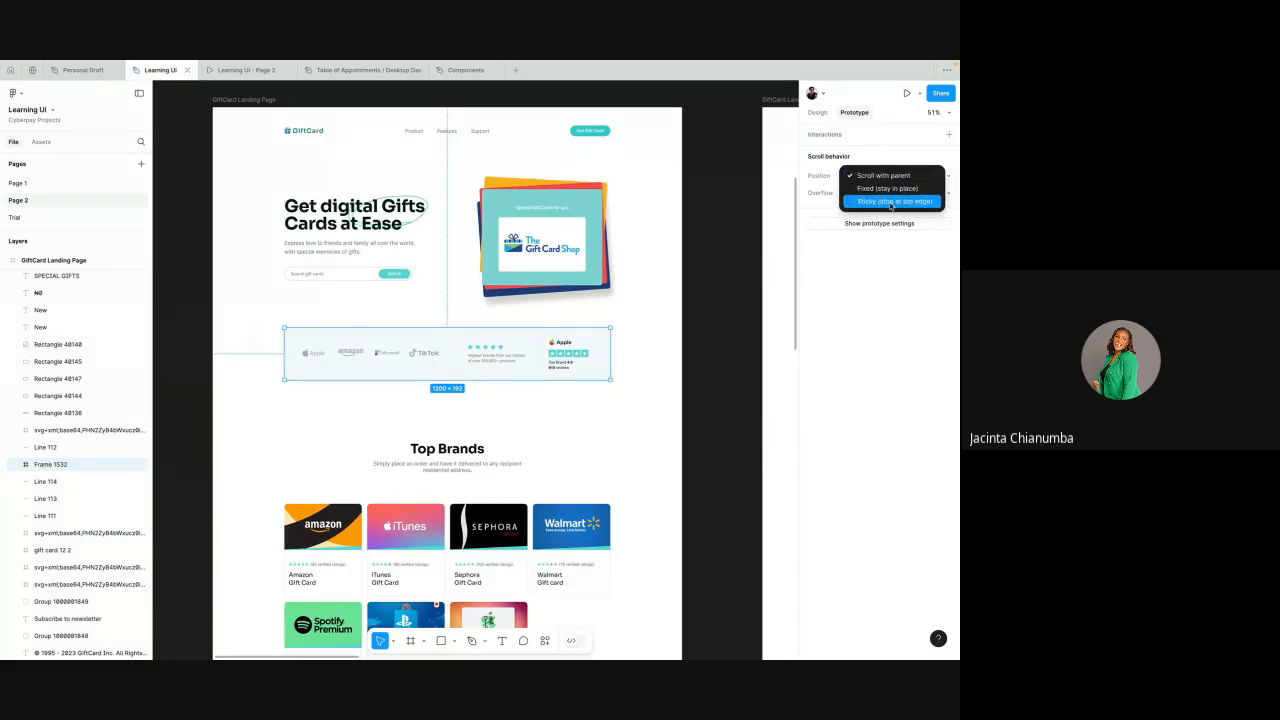
{"action": "left_click", "coordinate": [892, 203]}
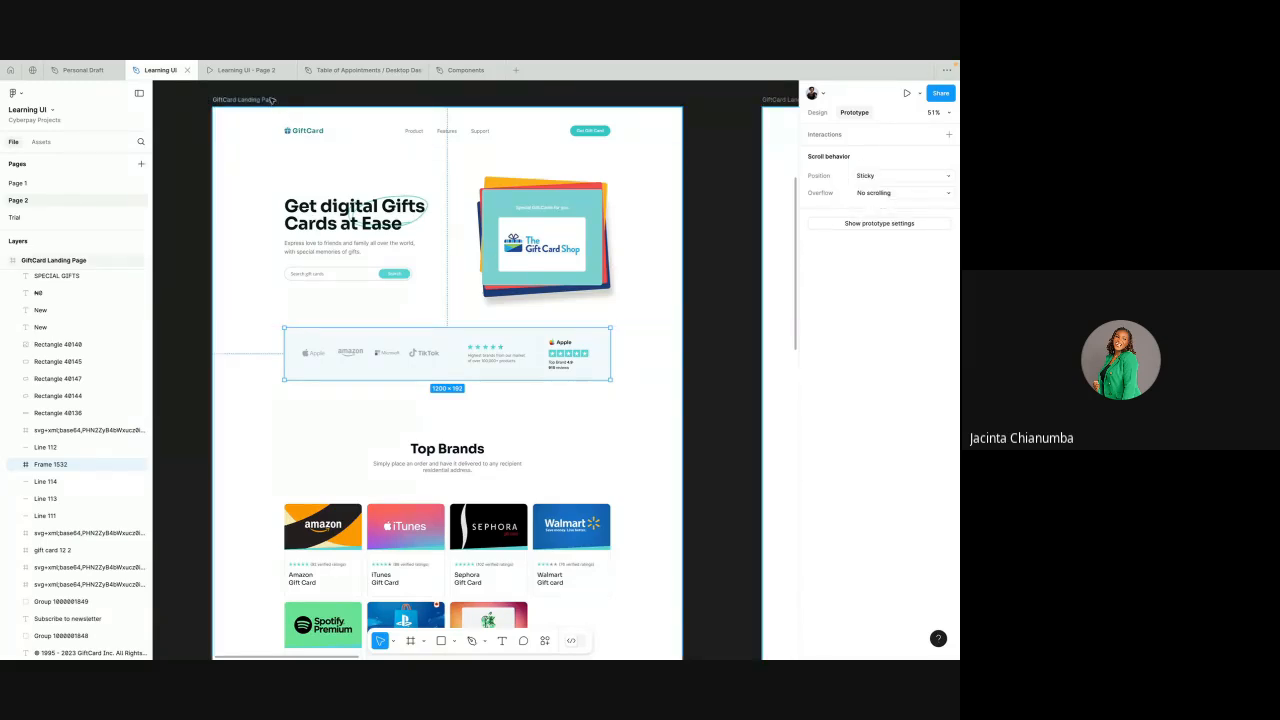
- Preview the landing page and scroll down through the gift sections and back up to check how the sticky brand strip behaves
{"action": "left_click", "coordinate": [237, 72]}
{"action": "scroll", "coordinate": [324, 372], "scroll_direction": "down", "scroll_amount": 8}
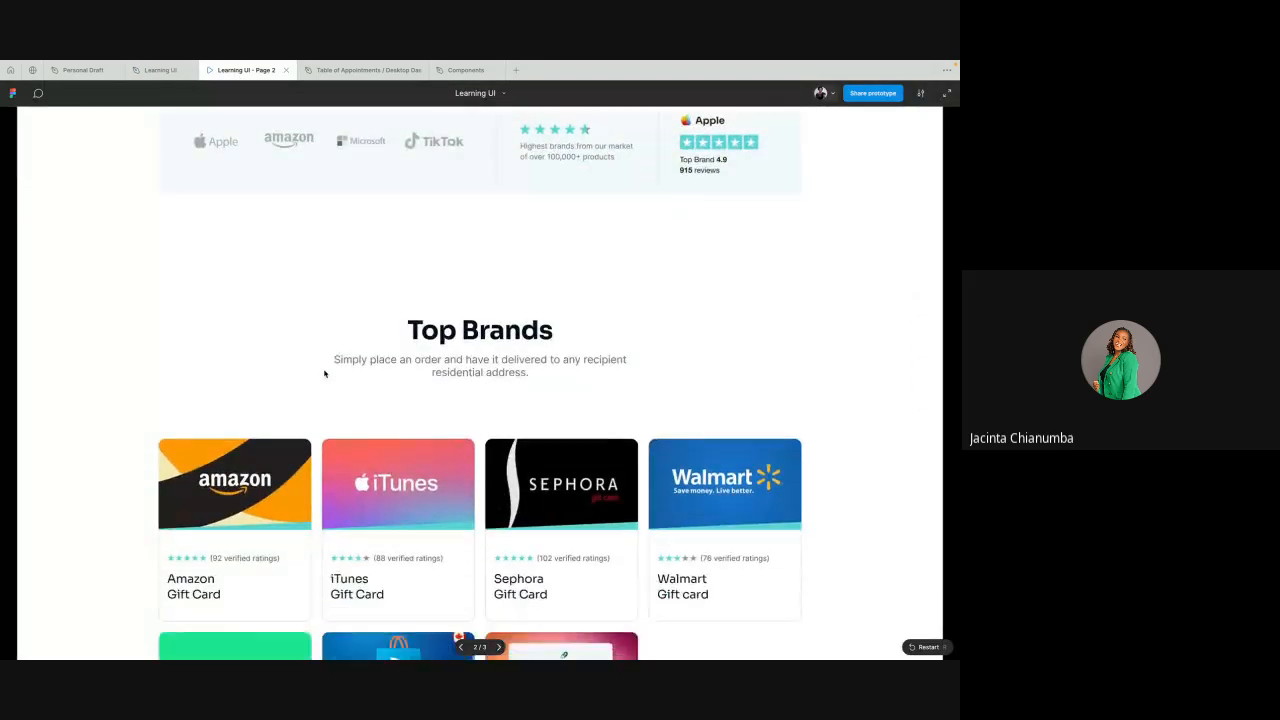
{"action": "scroll", "coordinate": [324, 372], "scroll_direction": "down", "scroll_amount": 5}
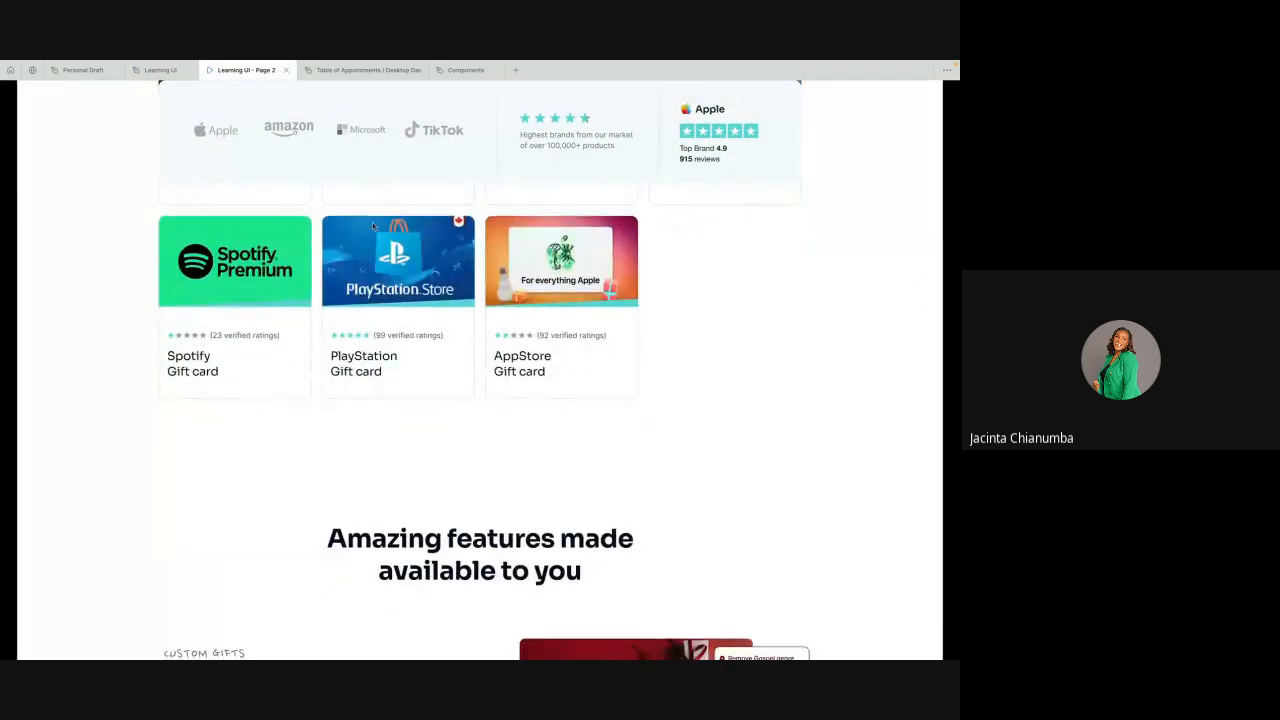
{"action": "scroll", "coordinate": [369, 329], "scroll_direction": "up", "scroll_amount": 5}
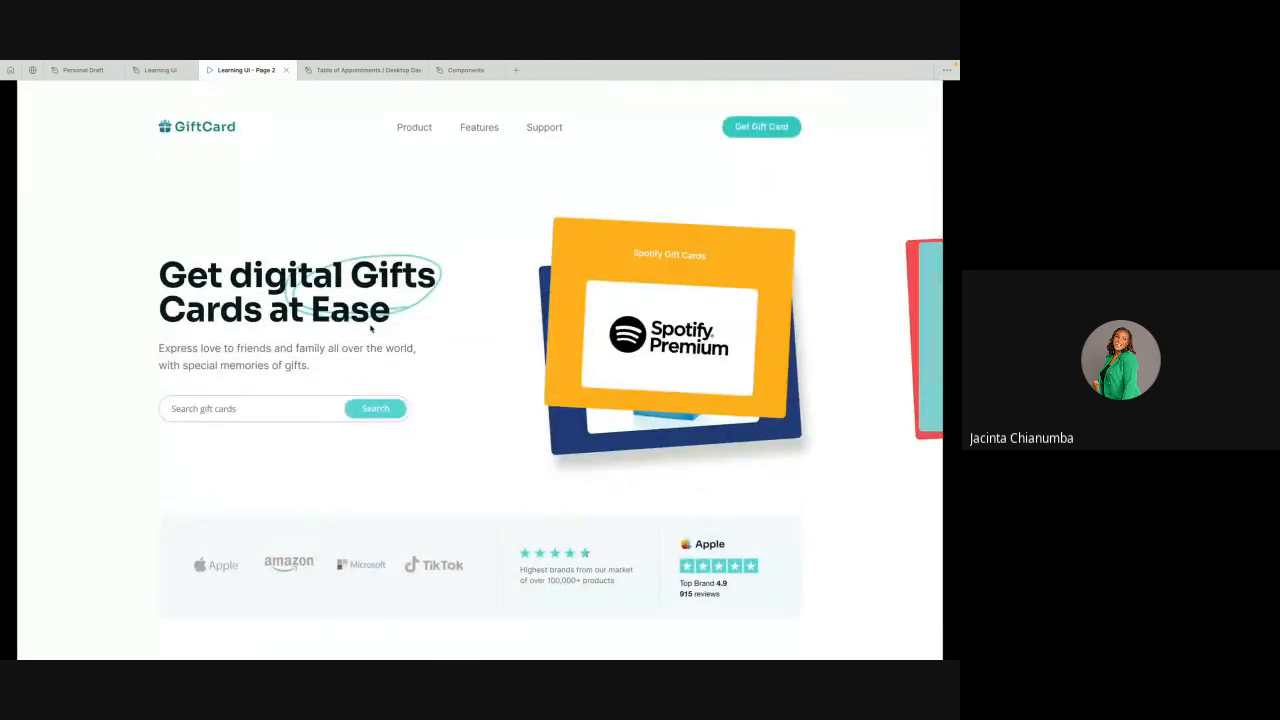
{"action": "scroll", "coordinate": [370, 328], "scroll_direction": "down", "scroll_amount": 1}
{"action": "scroll", "coordinate": [370, 328], "scroll_direction": "down", "scroll_amount": 5}
{"action": "scroll", "coordinate": [370, 328], "scroll_direction": "up", "scroll_amount": 6}
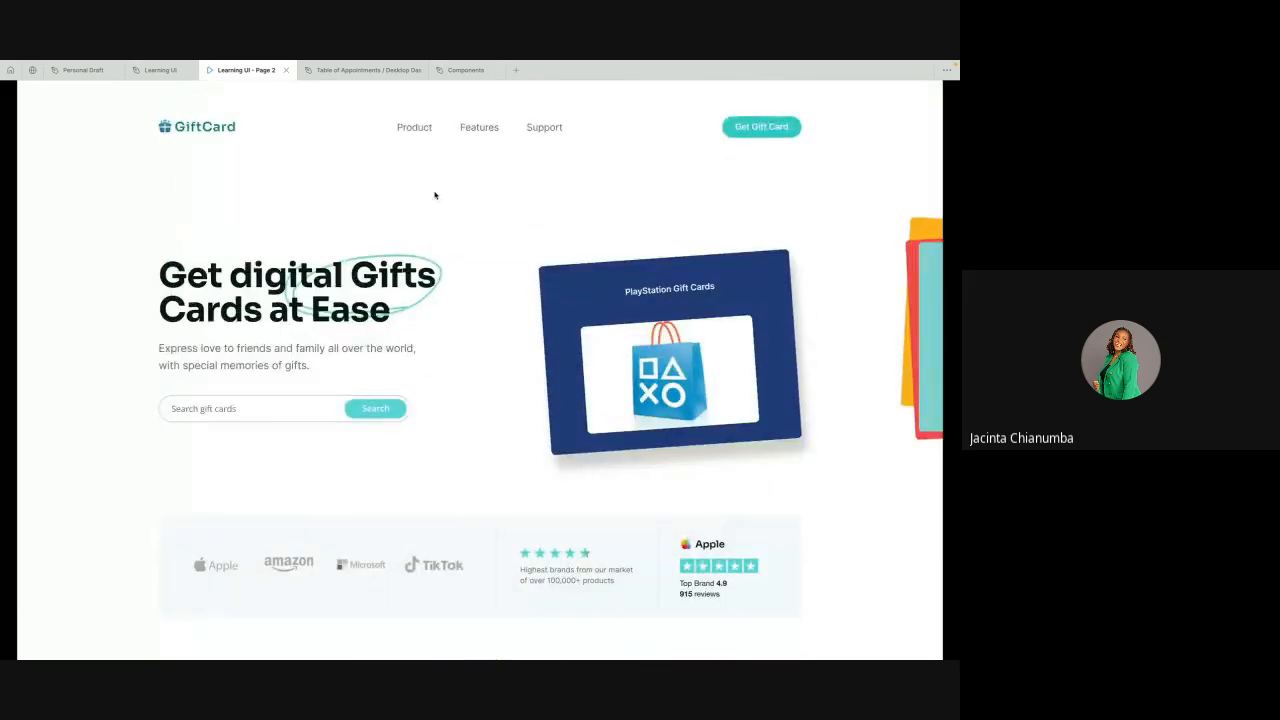
{"action": "scroll", "coordinate": [349, 520], "scroll_direction": "down", "scroll_amount": 2}
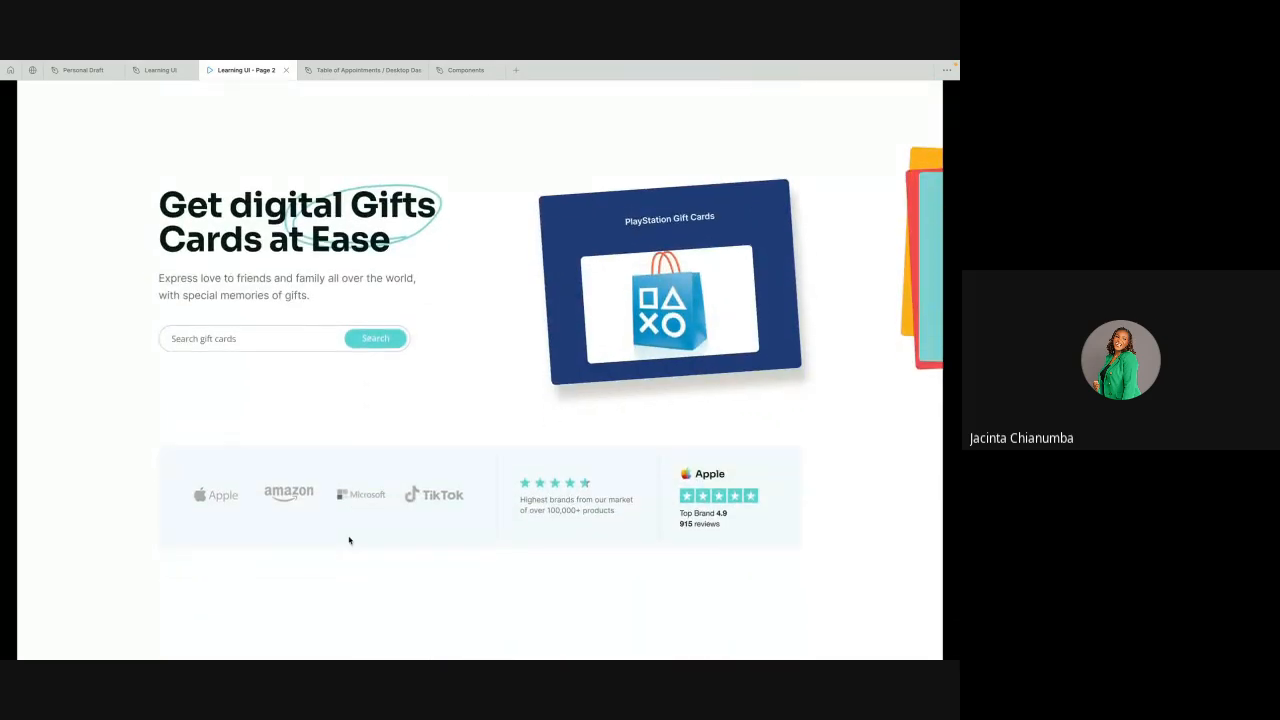
{"action": "scroll", "coordinate": [349, 540], "scroll_direction": "down", "scroll_amount": 1}
{"action": "scroll", "coordinate": [349, 540], "scroll_direction": "down", "scroll_amount": 5}
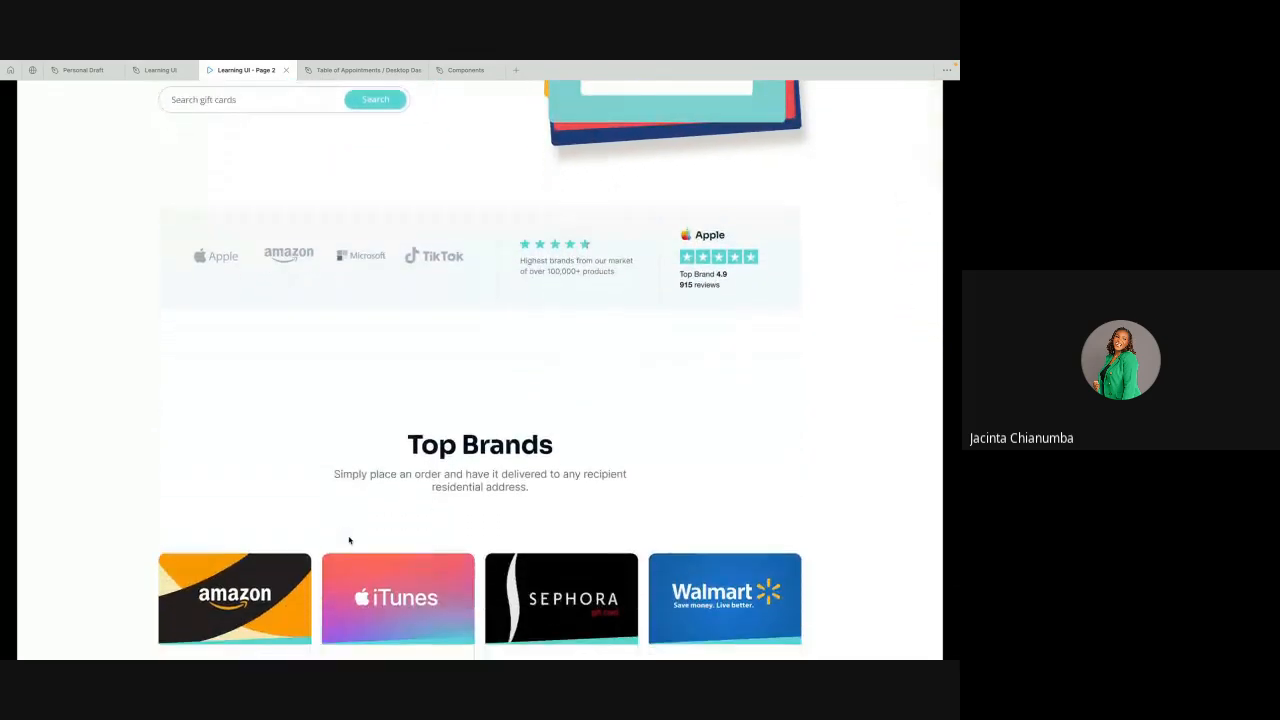
{"action": "scroll", "coordinate": [349, 540], "scroll_direction": "down", "scroll_amount": 6}
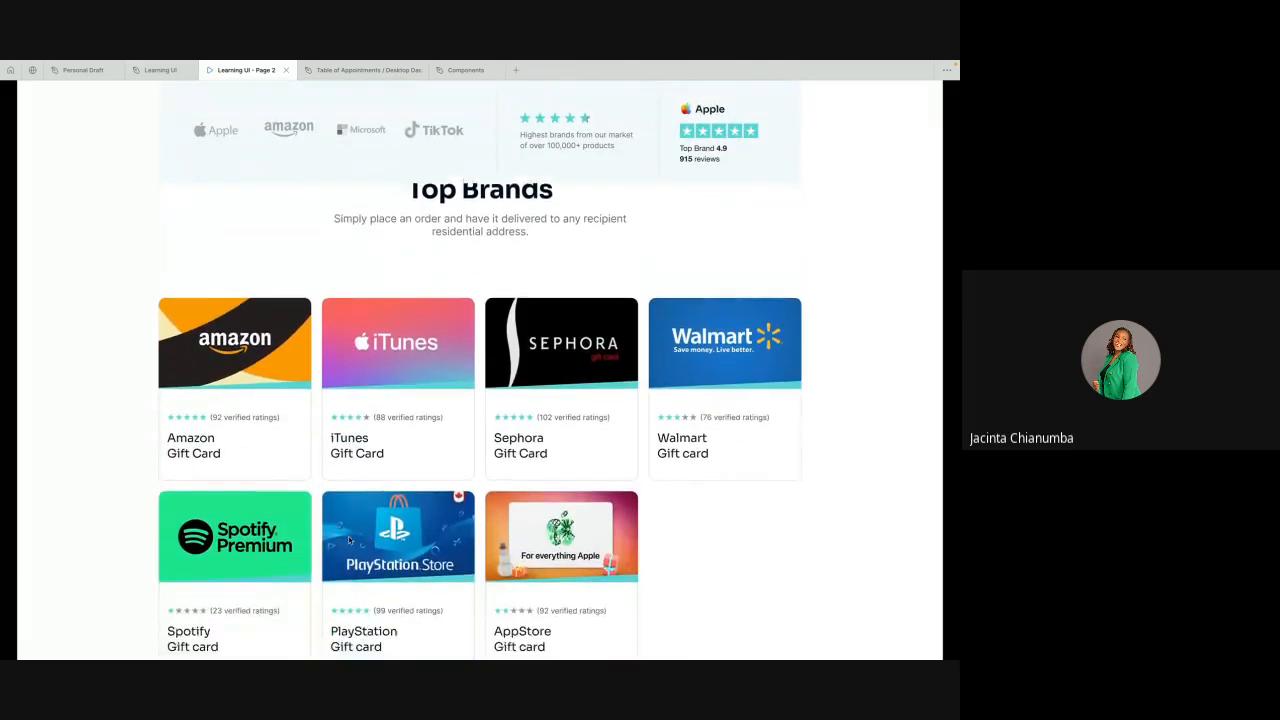
{"action": "scroll", "coordinate": [349, 540], "scroll_direction": "down", "scroll_amount": 15}
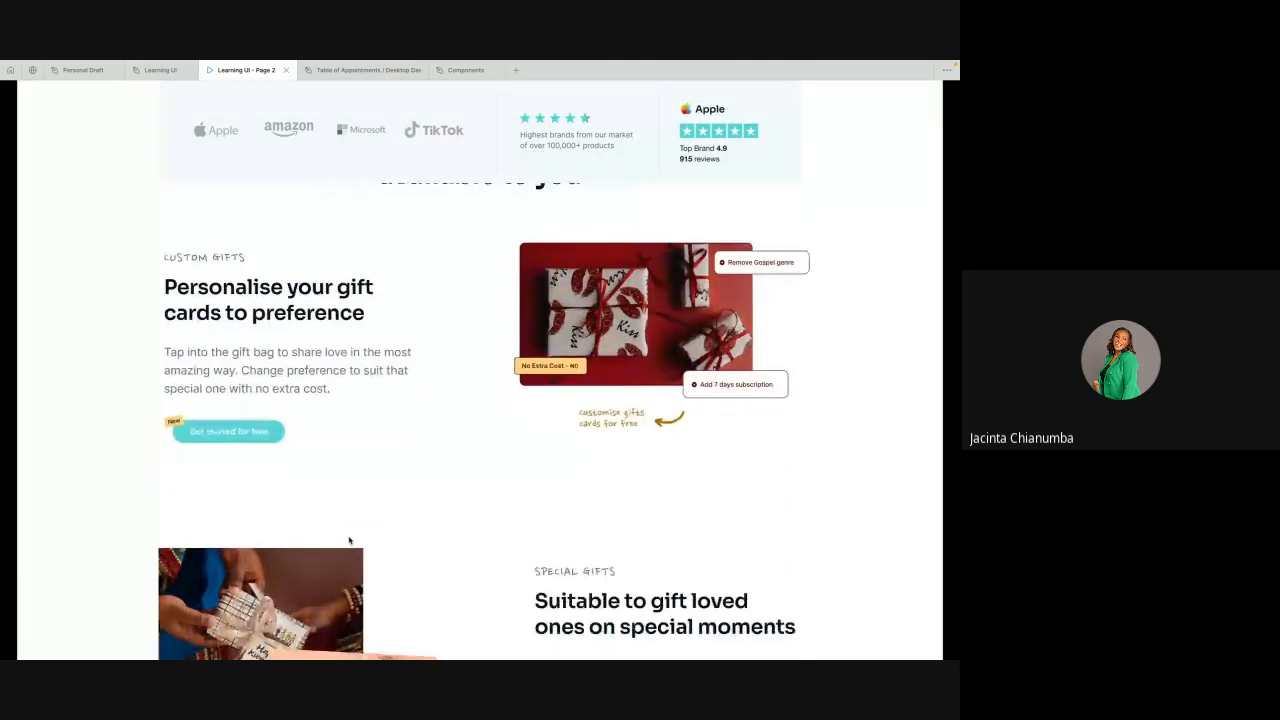
{"action": "scroll", "coordinate": [349, 537], "scroll_direction": "down", "scroll_amount": 12}
{"action": "scroll", "coordinate": [349, 537], "scroll_direction": "up", "scroll_amount": 20}
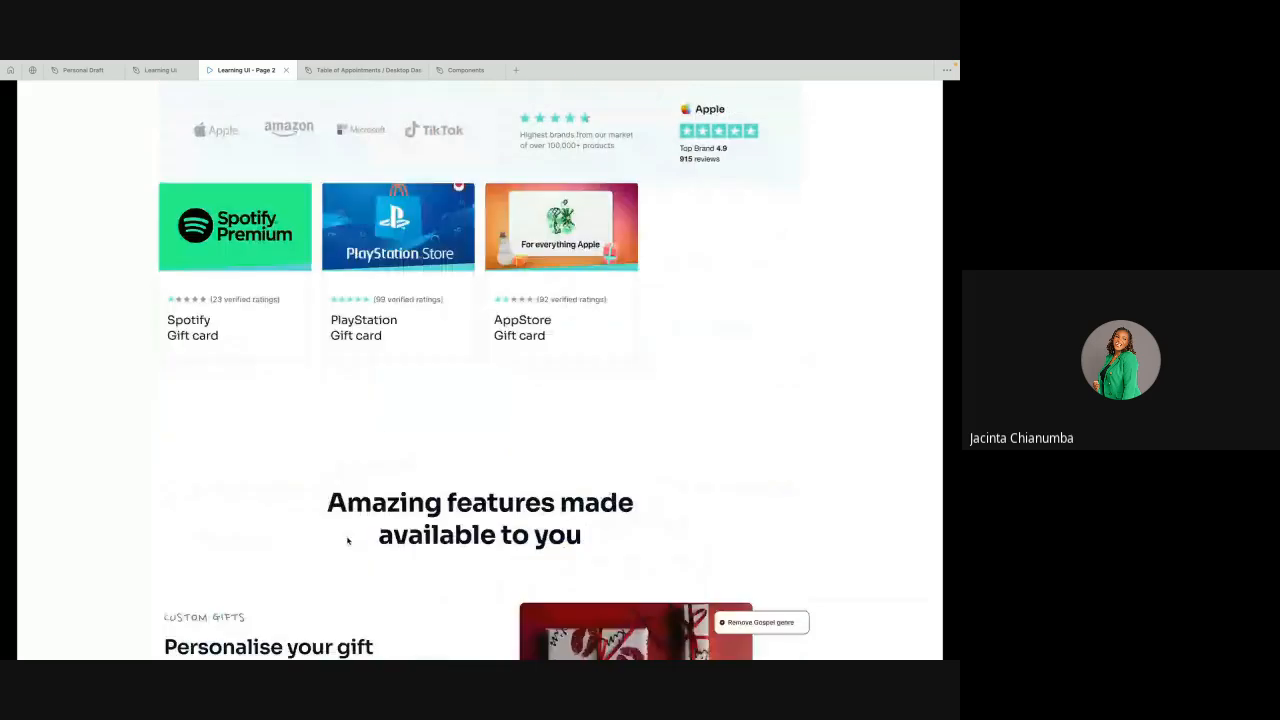
- Return to the design file, deselect the brand strip, and go to the iPhone food app screens on Page 1
{"action": "left_click", "coordinate": [158, 70]}
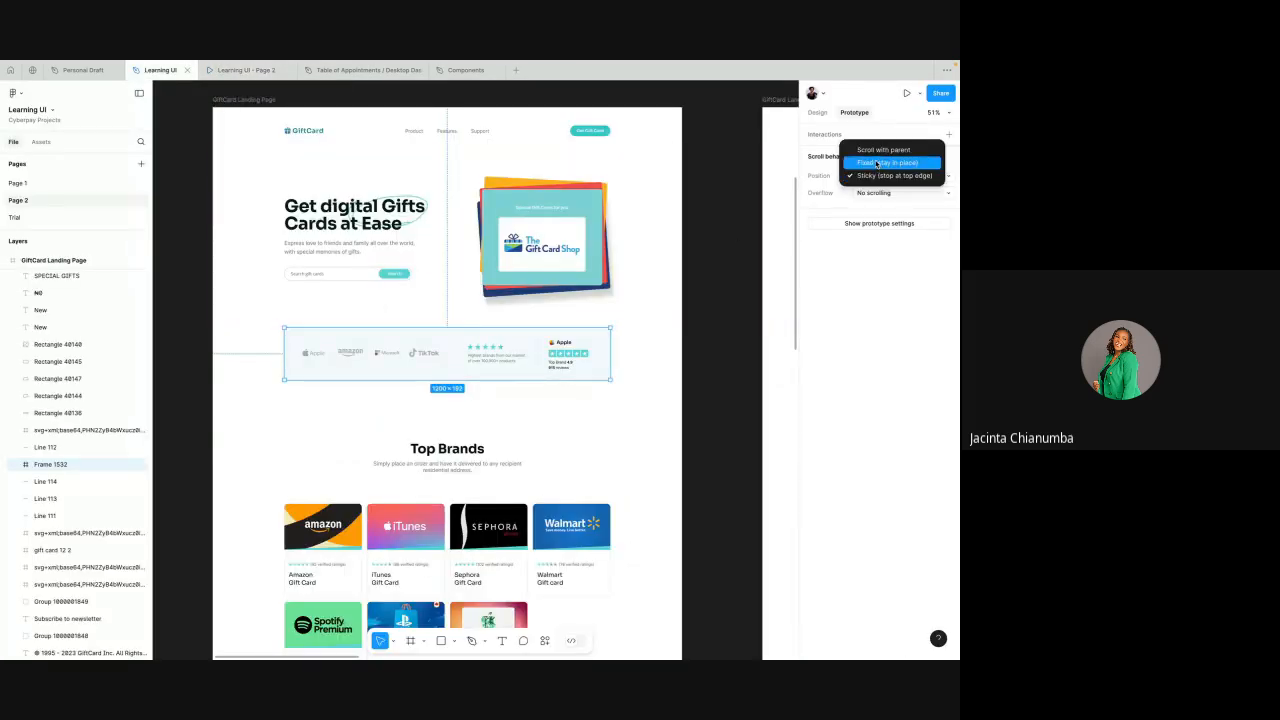
{"action": "left_click", "coordinate": [730, 227]}
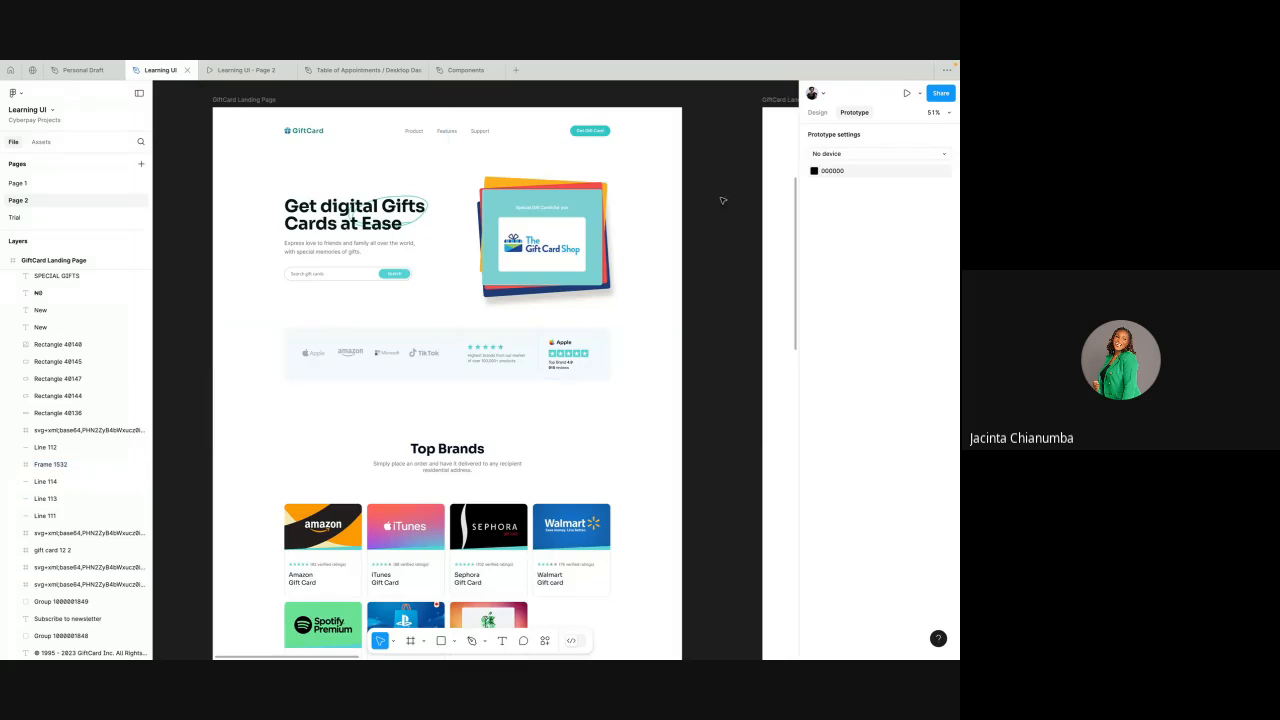
{"action": "scroll", "coordinate": [717, 191], "scroll_direction": "down", "scroll_amount": 4}
{"action": "scroll", "coordinate": [717, 192], "scroll_direction": "up", "scroll_amount": 2}
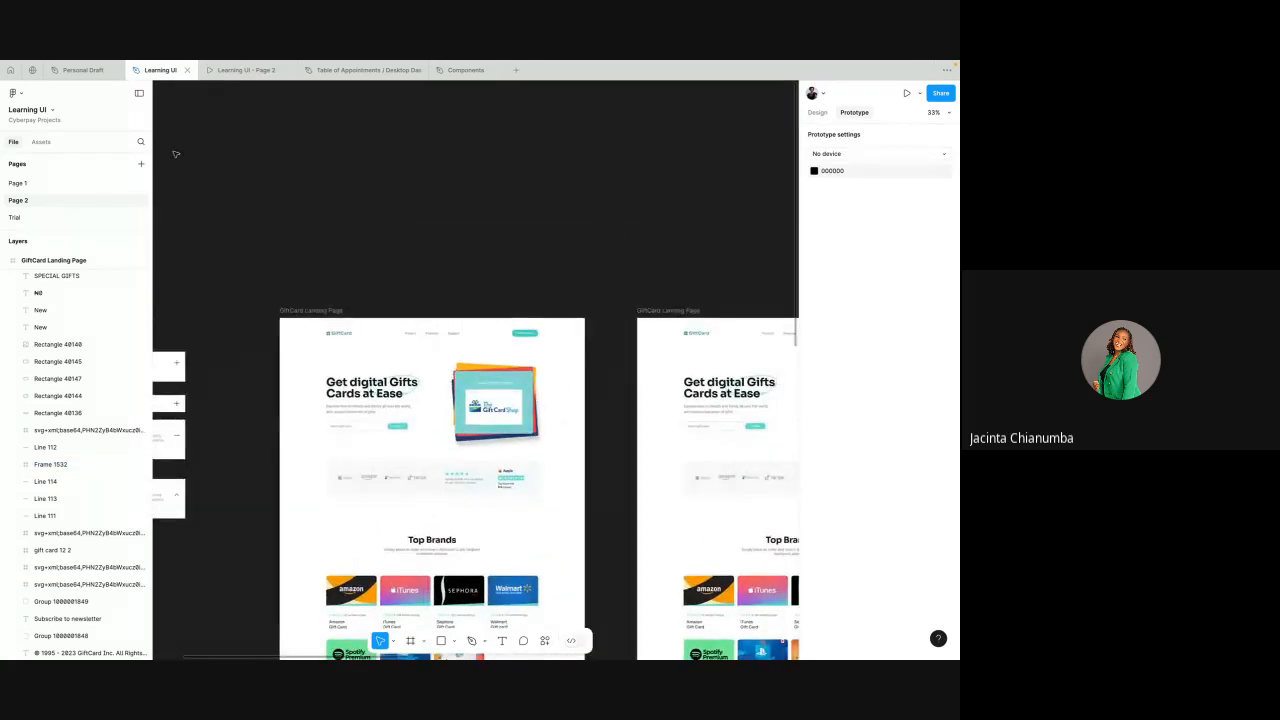
{"action": "left_click", "coordinate": [63, 183]}
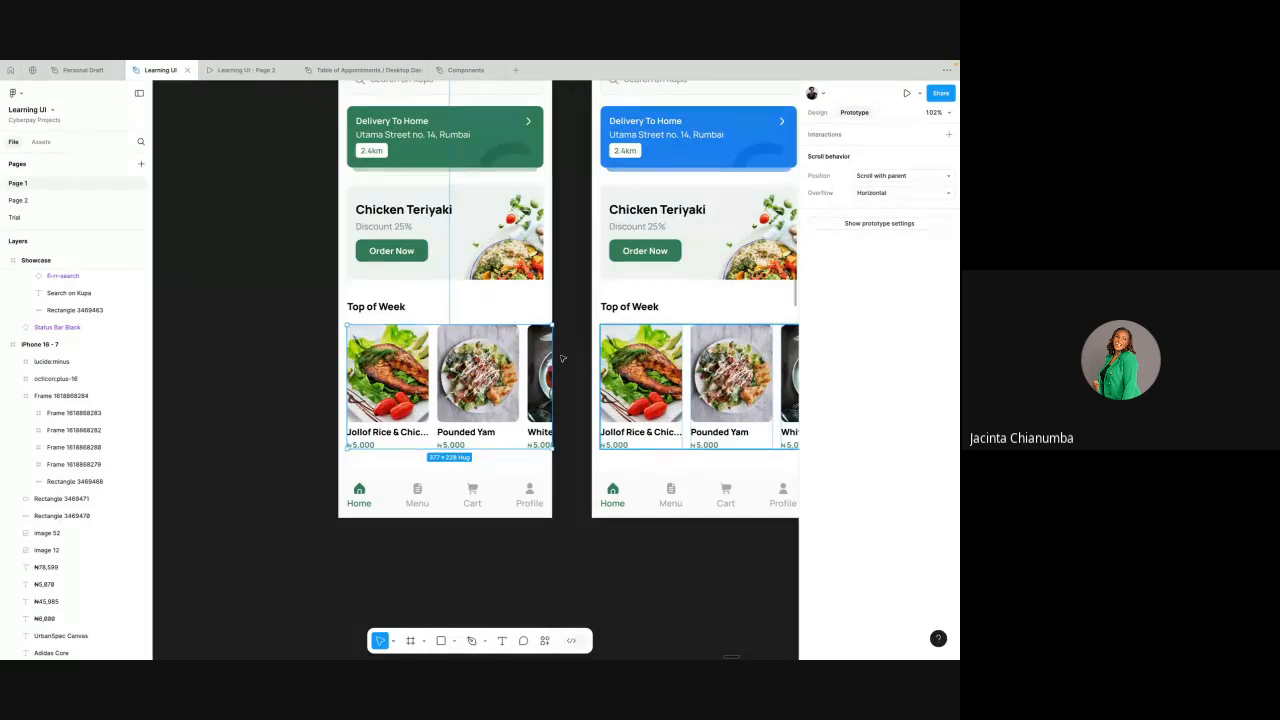
{"action": "scroll", "coordinate": [562, 358], "scroll_direction": "up", "scroll_amount": 2}
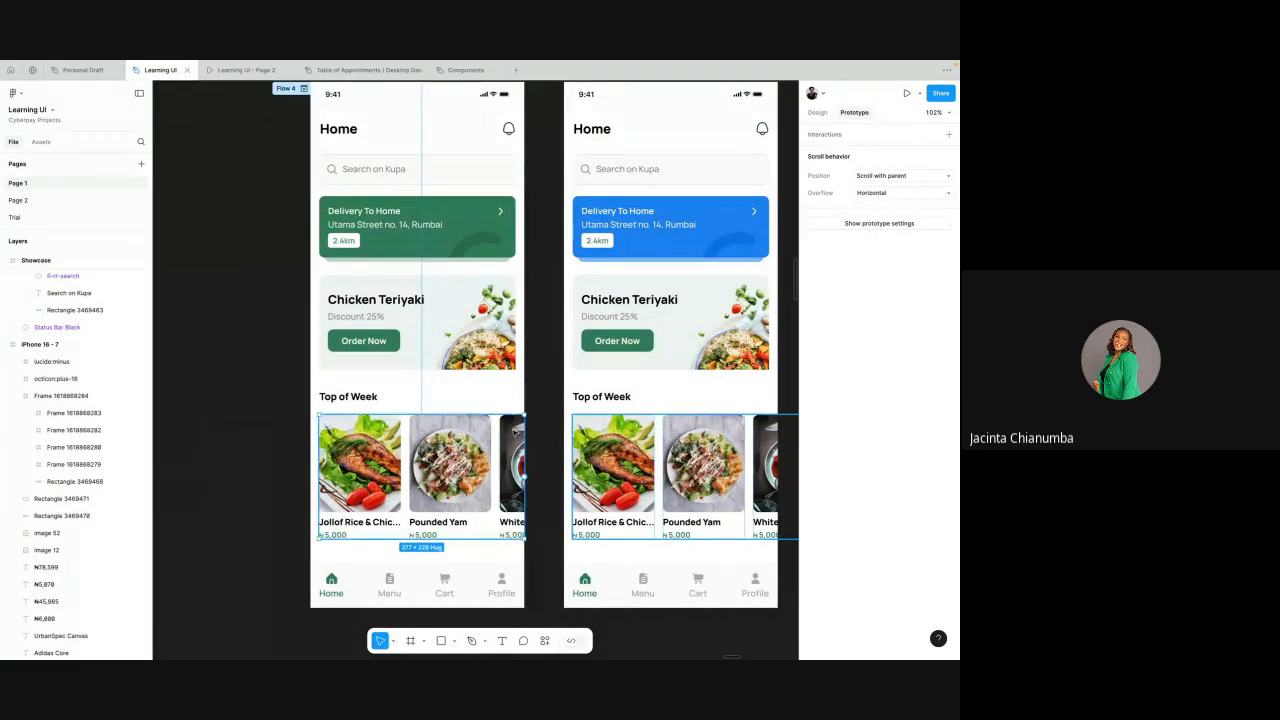
{"action": "scroll", "coordinate": [533, 434], "scroll_direction": "down", "scroll_amount": 3}
{"action": "scroll", "coordinate": [452, 210], "scroll_direction": "down", "scroll_amount": 3}
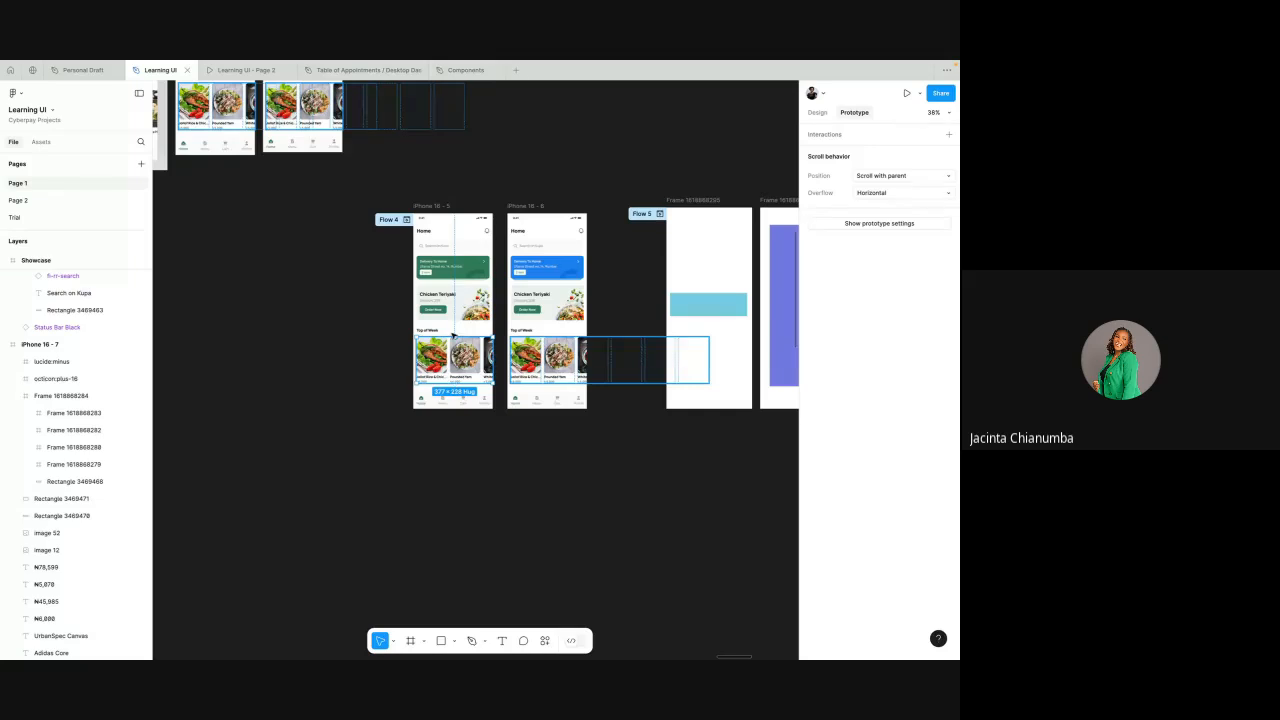
- Duplicate the iPhone 16 - 5 frame directly below the original, at about Y 5052
{"action": "left_click", "coordinate": [425, 206]}
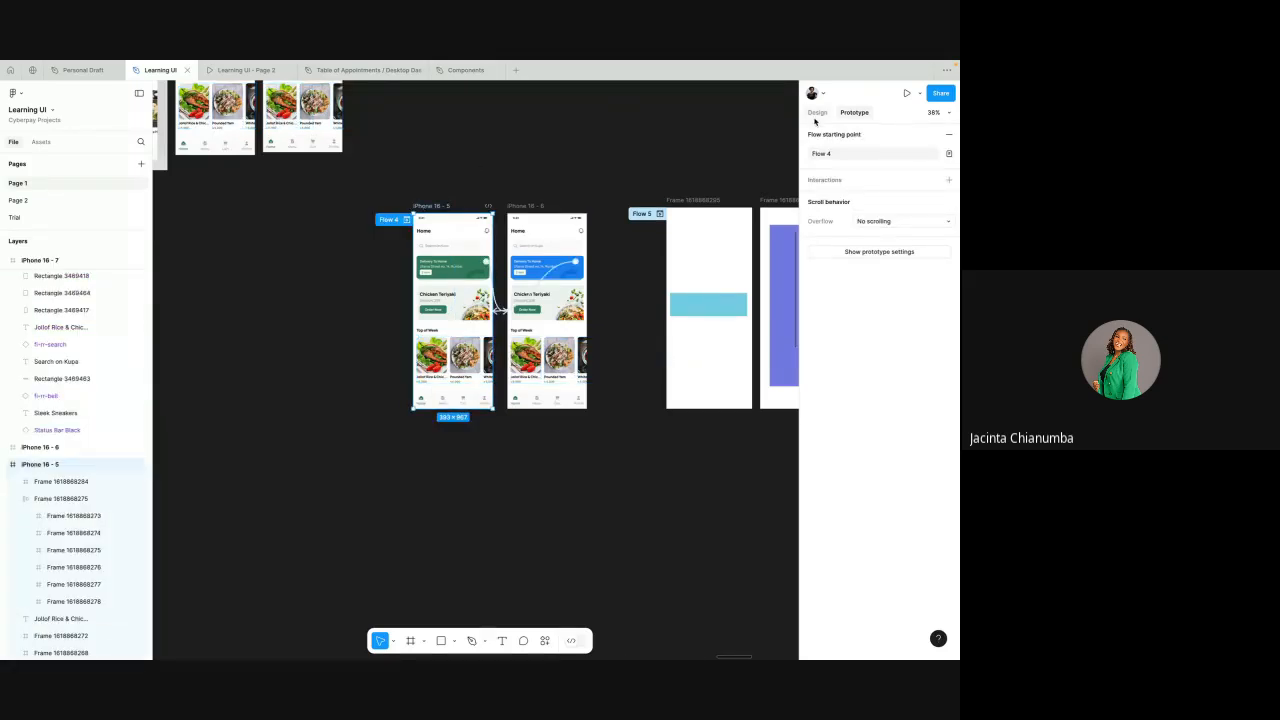
{"action": "left_click", "coordinate": [817, 113]}
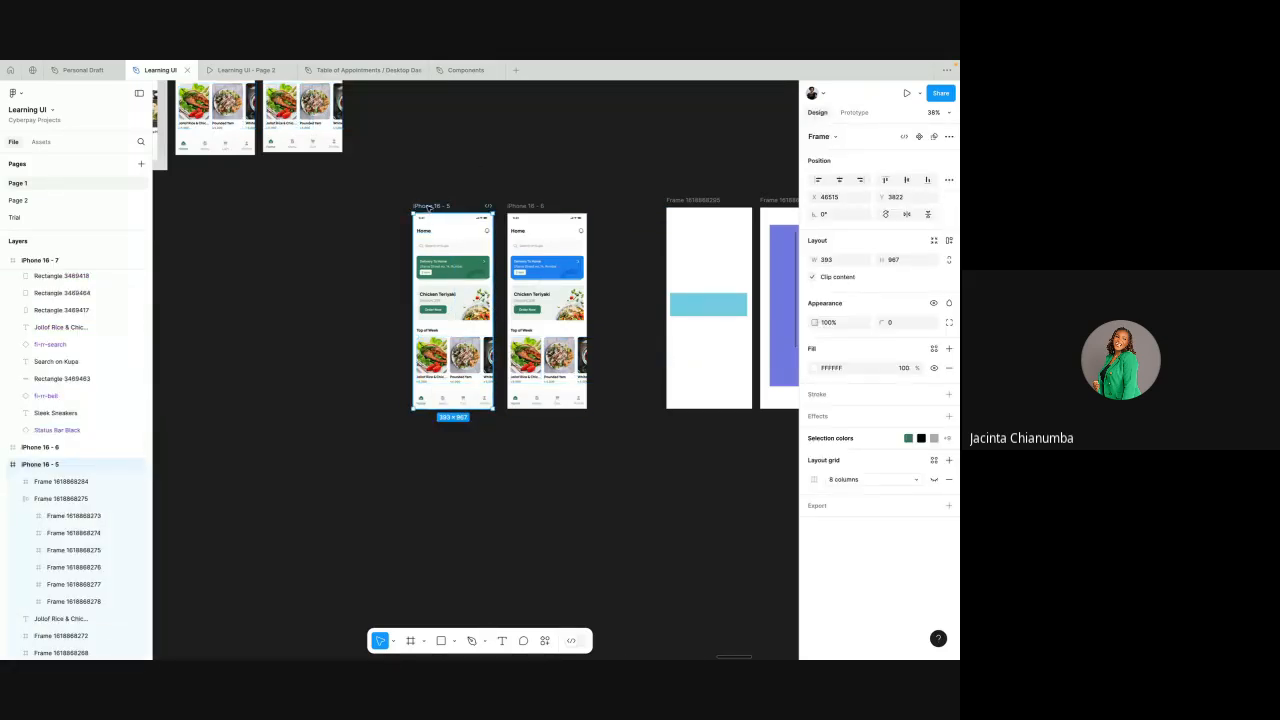
{"action": "left_click_drag", "start_coordinate": [430, 207], "coordinate": [429, 454]}
{"action": "scroll", "coordinate": [432, 452], "scroll_direction": "down", "scroll_amount": 3}
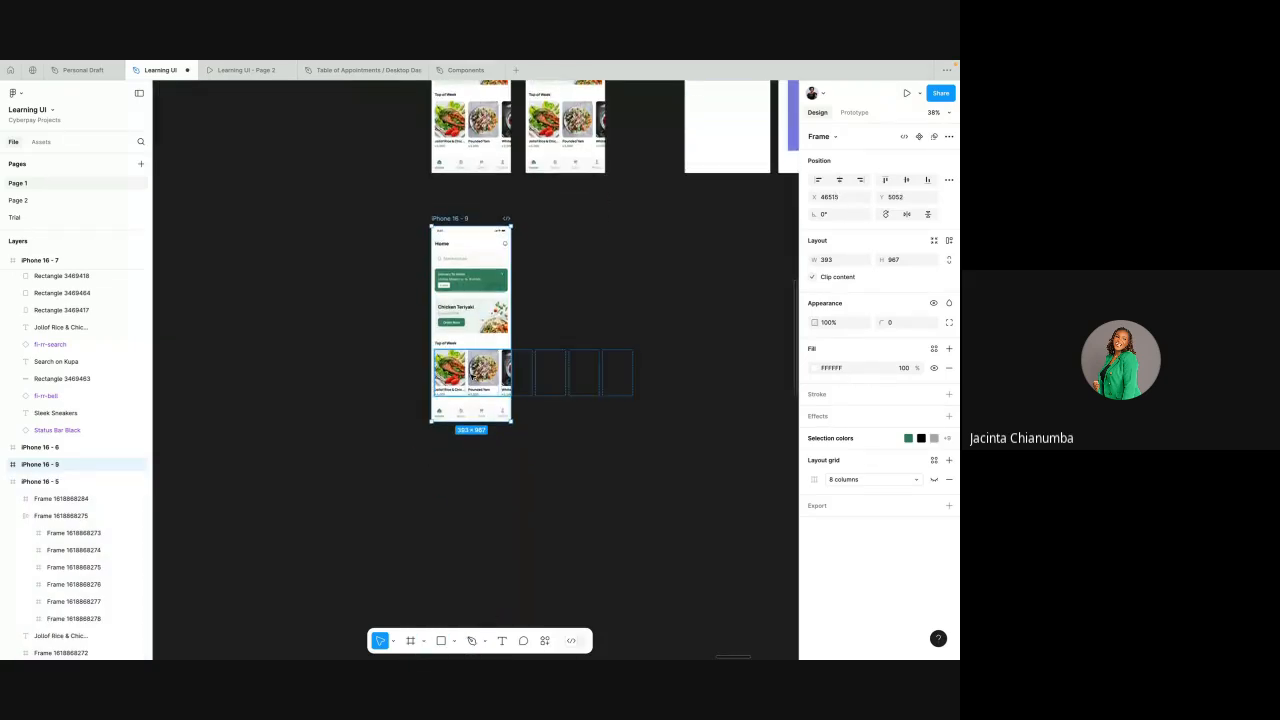
- Move the duplicated screen's navigation bar up over the Top of Week cards to Y 714, keeping it at X 0
{"action": "scroll", "coordinate": [472, 377], "scroll_direction": "up", "scroll_amount": 5}
{"action": "scroll", "coordinate": [472, 377], "scroll_direction": "up", "scroll_amount": 2}
{"action": "left_click", "coordinate": [437, 535]}
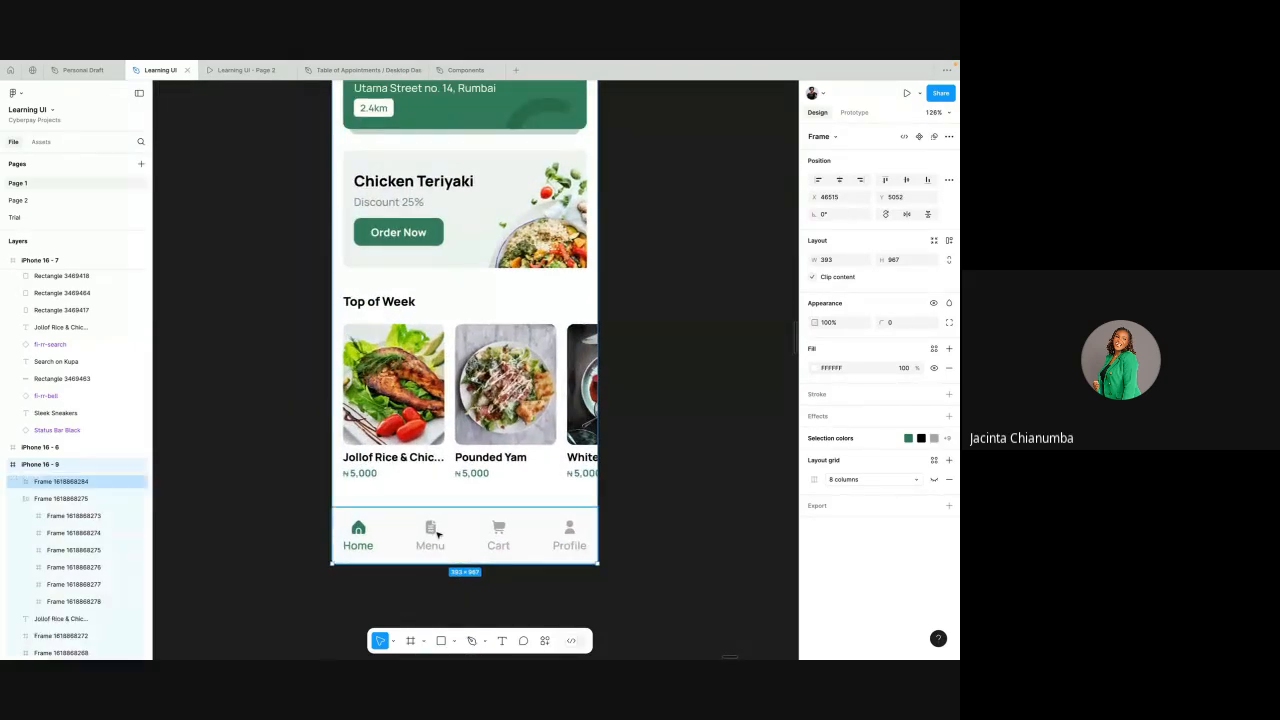
{"action": "scroll", "coordinate": [437, 535], "scroll_direction": "down", "scroll_amount": 2}
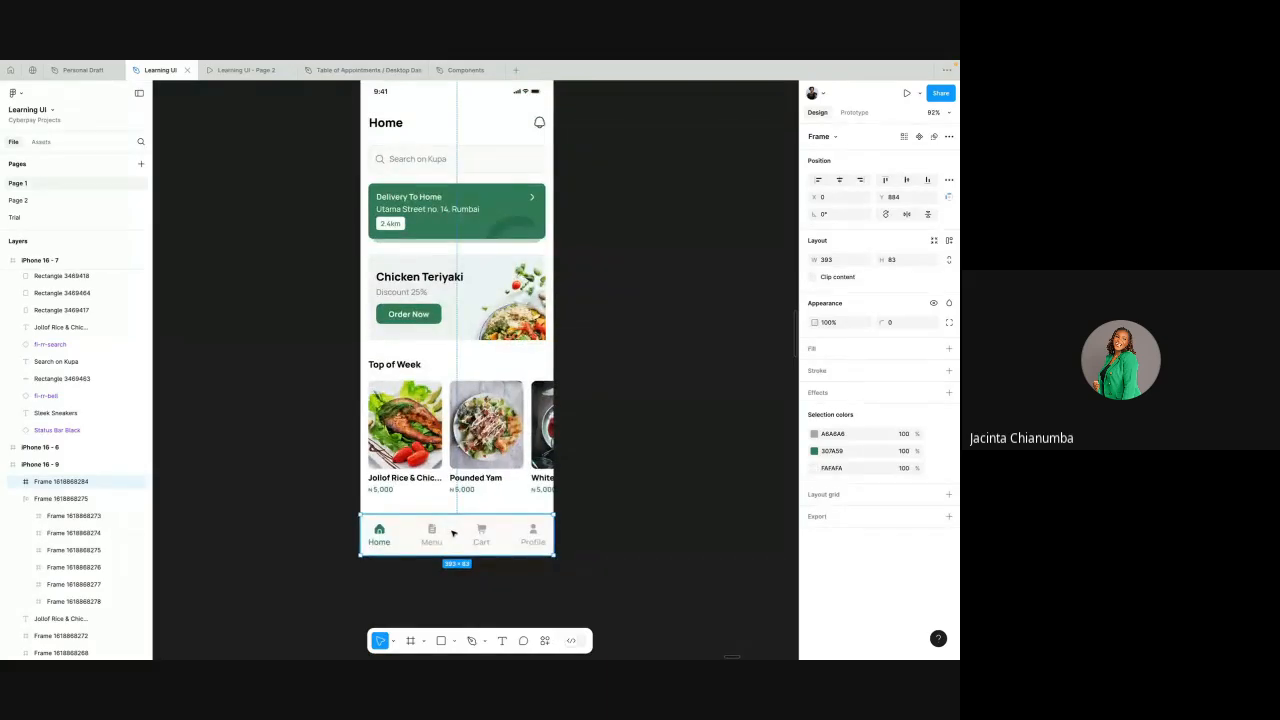
{"action": "left_click_drag", "start_coordinate": [452, 533], "coordinate": [450, 414]}
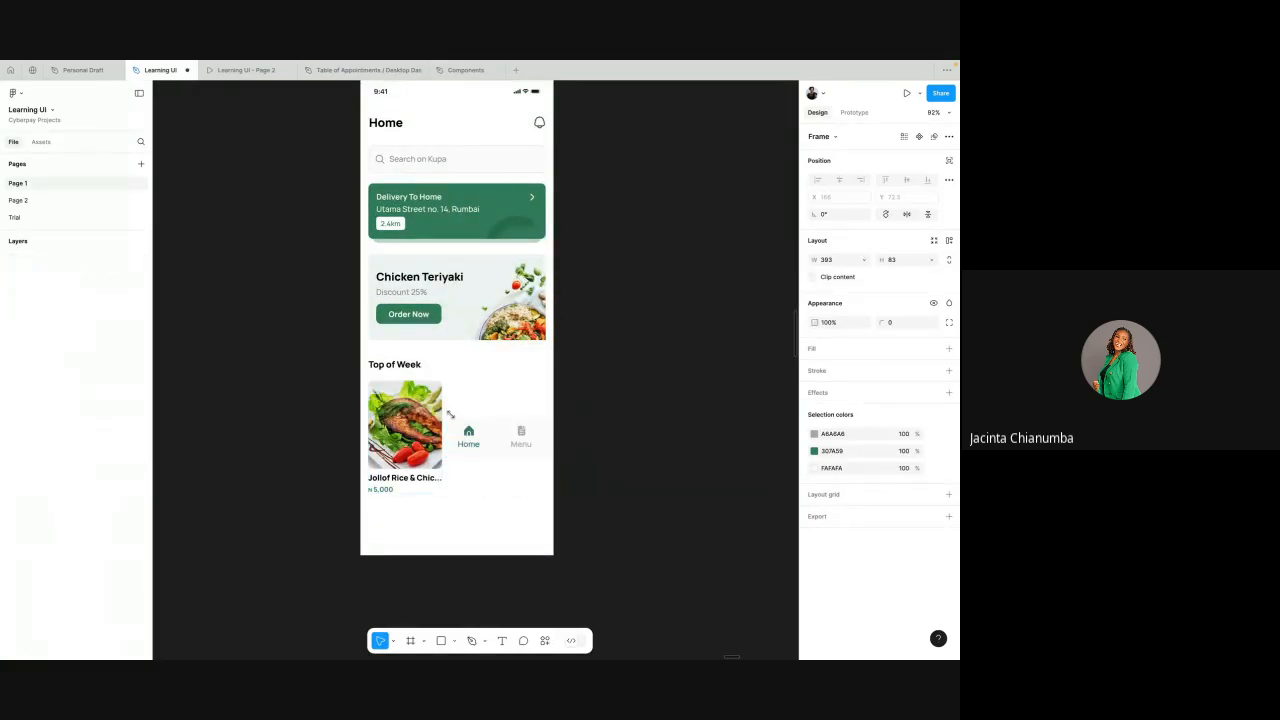
{"action": "key", "text": "ctrl+z"}
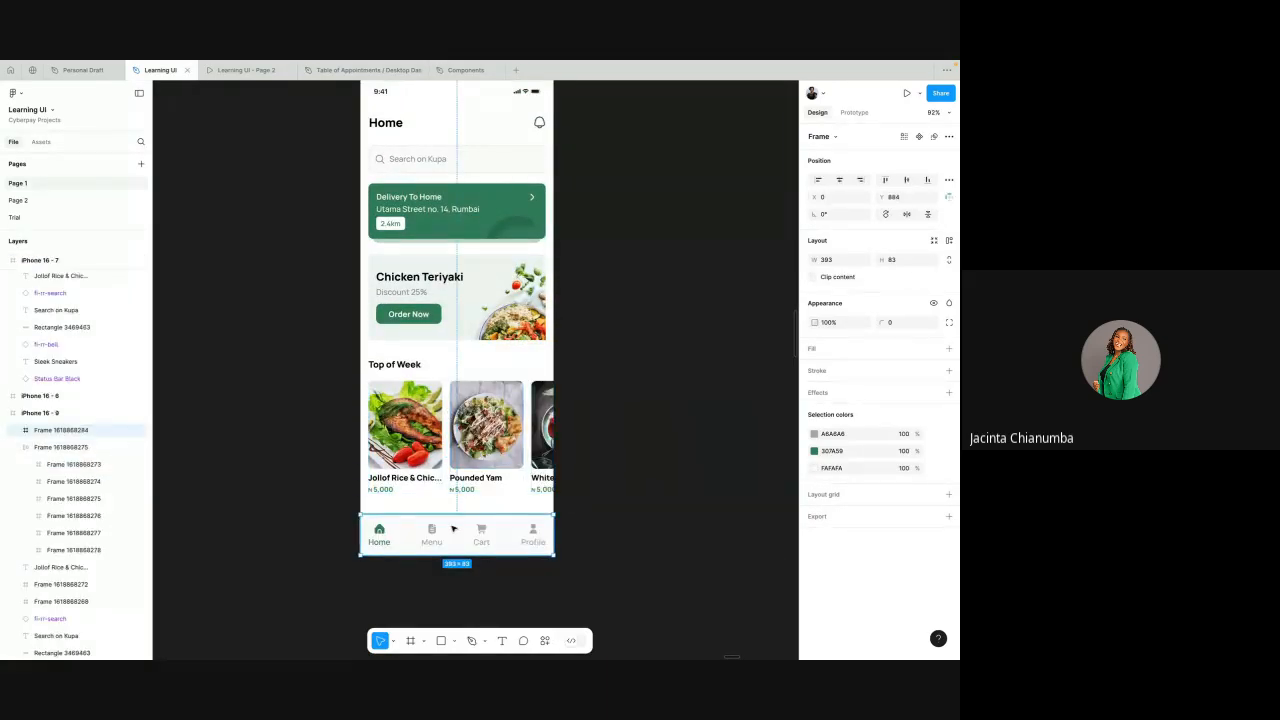
{"action": "key", "text": "shift+Up"}
{"action": "key", "text": "shift+Up"}
{"action": "key", "text": "shift+Up"}
{"action": "key", "text": "shift+Up"}
{"action": "key", "text": "shift+Up"}
{"action": "key", "text": "shift+Up"}
{"action": "key", "text": "shift+Up"}
{"action": "key", "text": "shift+Up"}
{"action": "key", "text": "shift+Up"}
{"action": "key", "text": "shift+Up"}
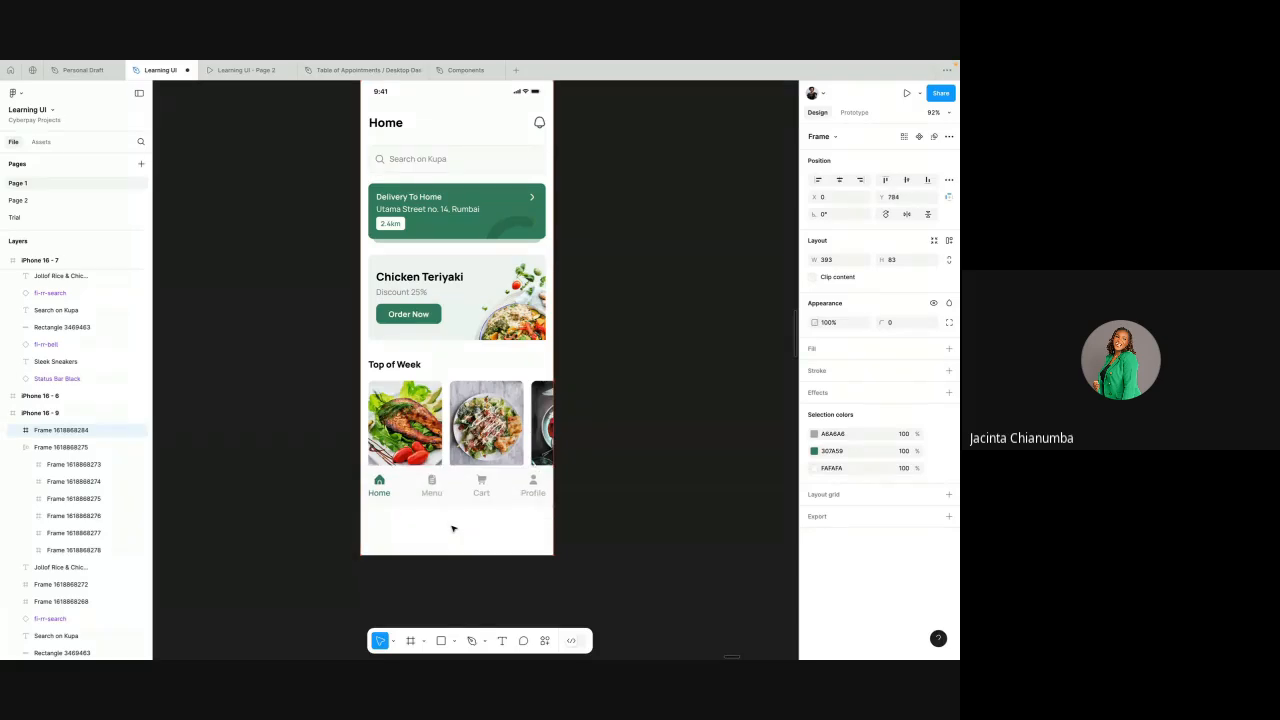
{"action": "key", "text": "shift+Up"}
{"action": "key", "text": "shift+Up"}
{"action": "key", "text": "shift+Up"}
{"action": "key", "text": "shift+Up"}
{"action": "key", "text": "shift+Up"}
{"action": "key", "text": "shift+Up"}
{"action": "key", "text": "shift+Up"}
- Shorten the duplicated iPhone frame to a height of 797 so that it ends at the navigation bar's lower edge
{"action": "scroll", "coordinate": [452, 529], "scroll_direction": "down", "scroll_amount": 5, "text": "ctrl"}
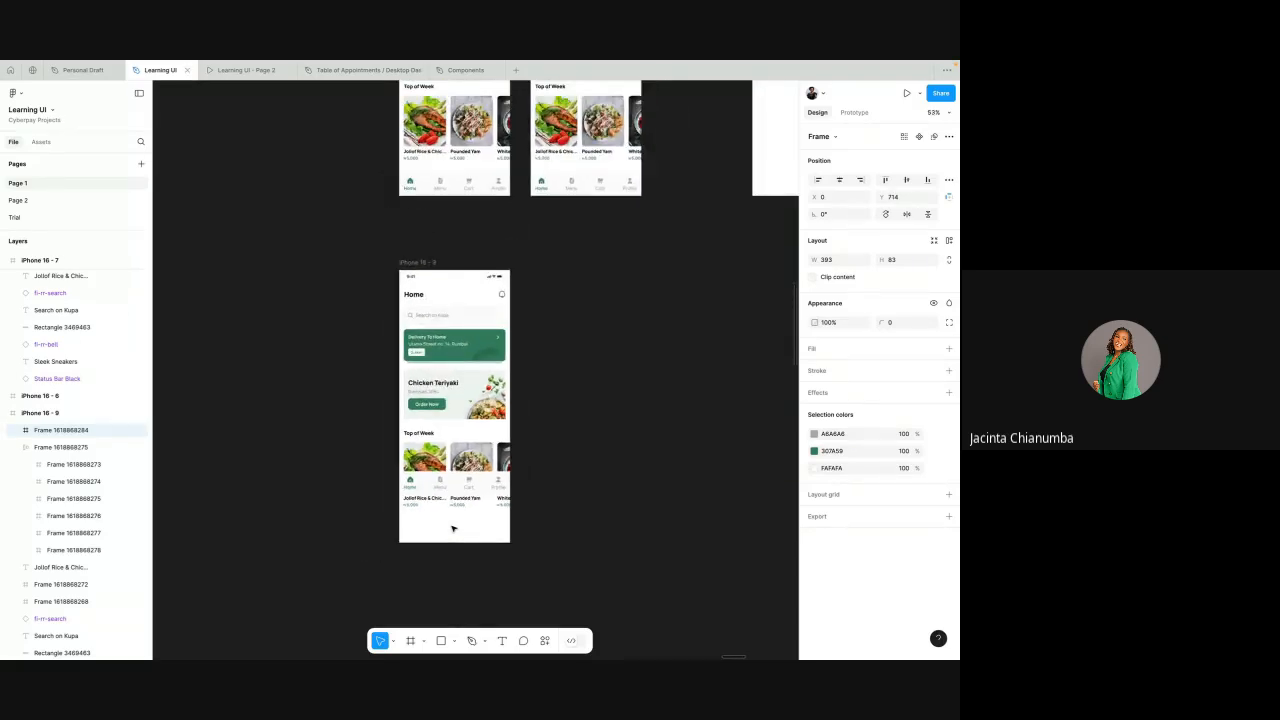
{"action": "left_click", "coordinate": [415, 263]}
{"action": "scroll", "coordinate": [451, 542], "scroll_direction": "up", "scroll_amount": 3, "text": "ctrl"}
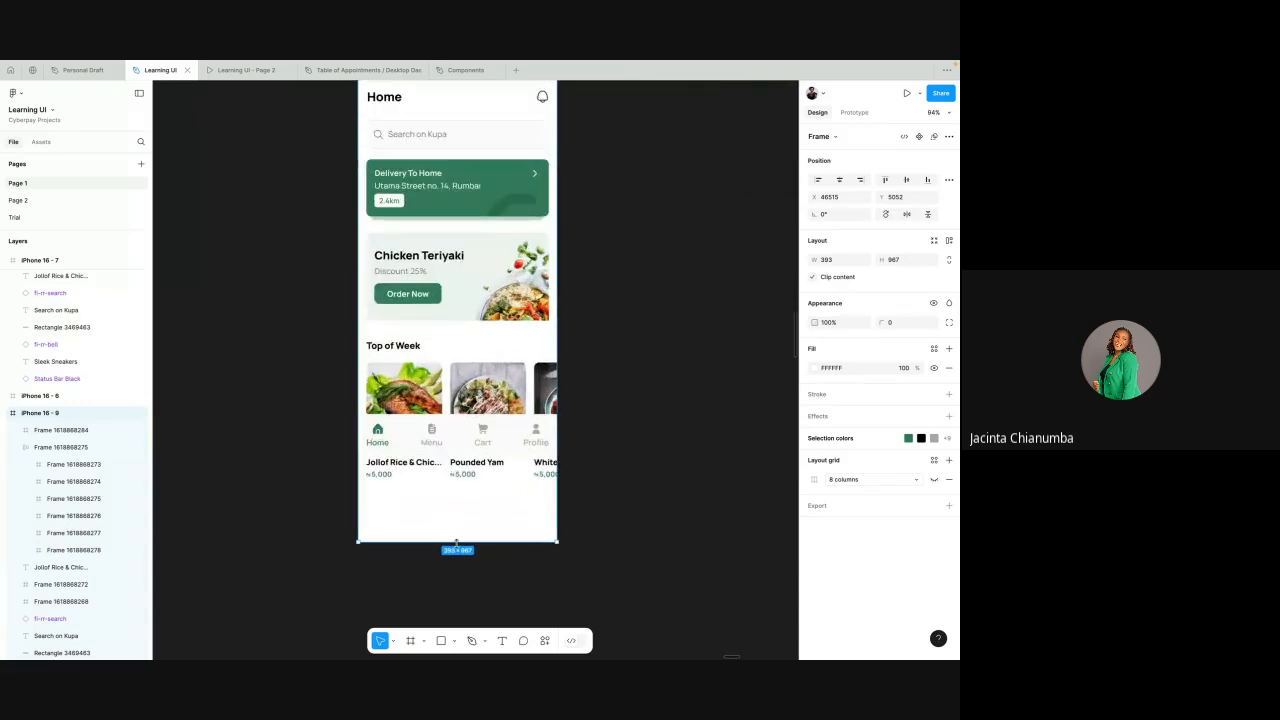
{"action": "scroll", "coordinate": [464, 522], "scroll_direction": "down", "scroll_amount": 2, "text": "ctrl"}
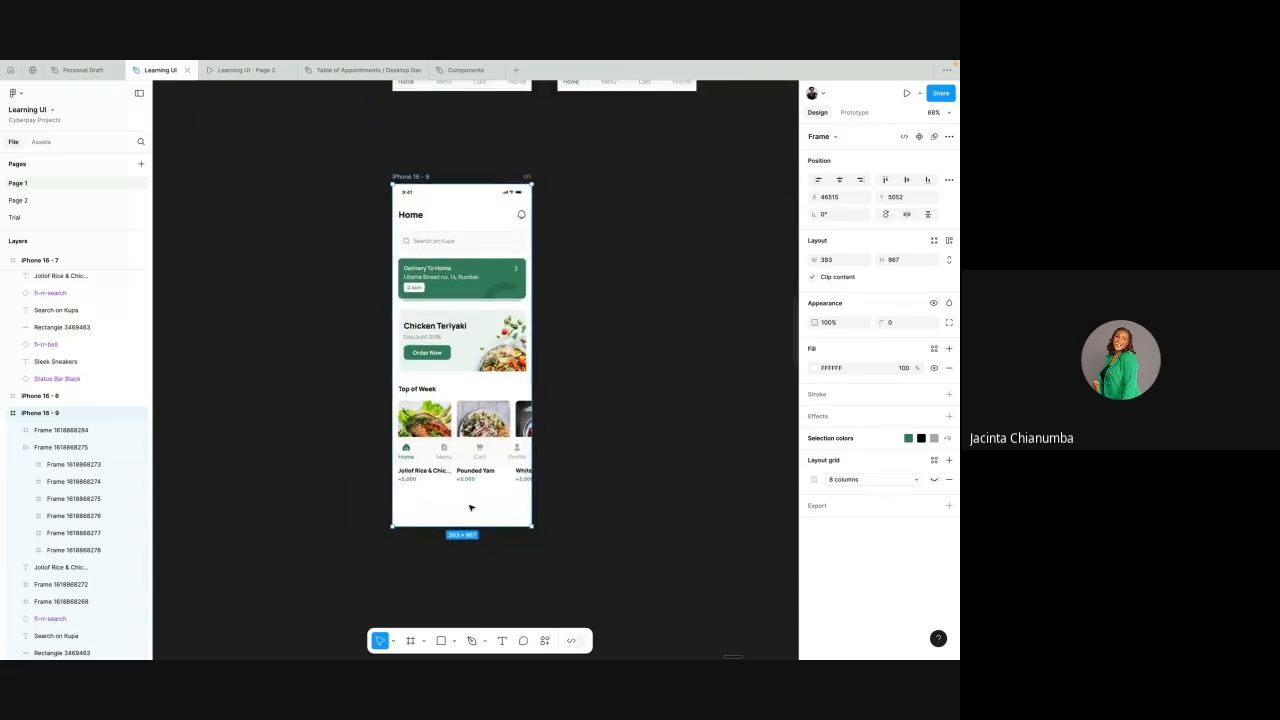
{"action": "left_click_drag", "start_coordinate": [467, 522], "coordinate": [493, 465]}
{"action": "scroll", "coordinate": [493, 465], "scroll_direction": "up", "scroll_amount": 10, "text": "ctrl"}
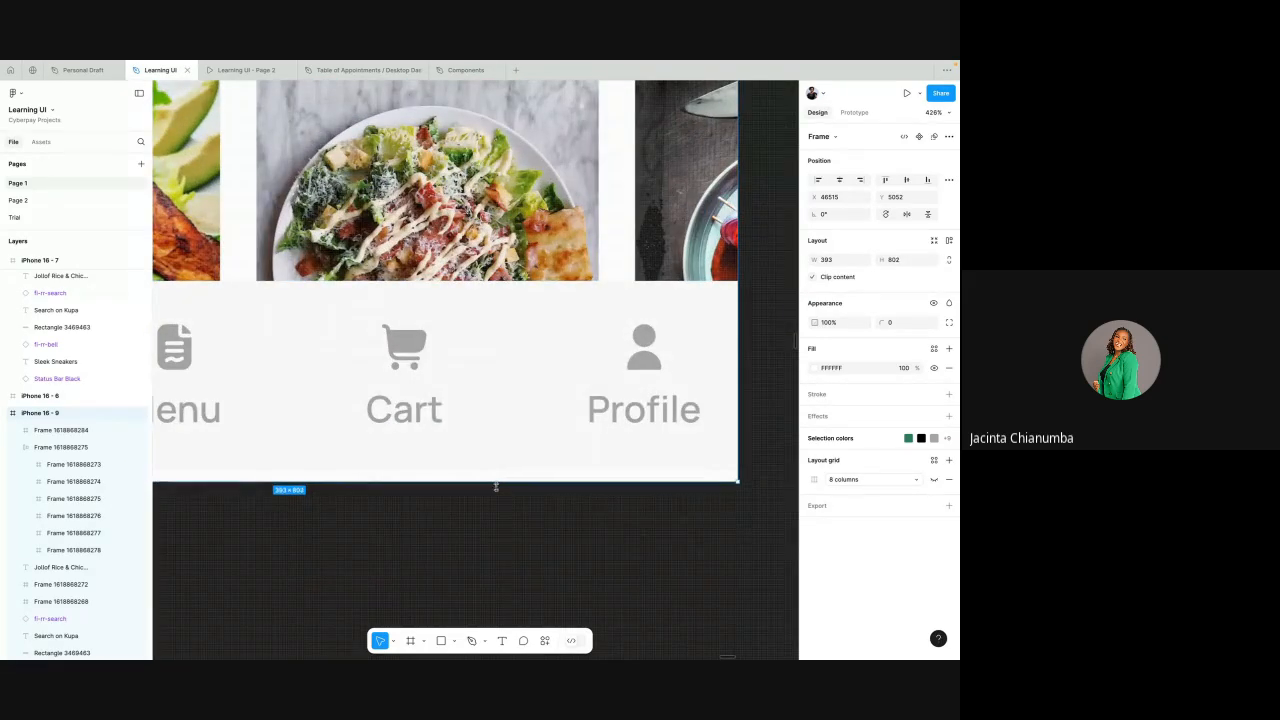
{"action": "scroll", "coordinate": [502, 468], "scroll_direction": "down", "scroll_amount": 8, "text": "ctrl"}
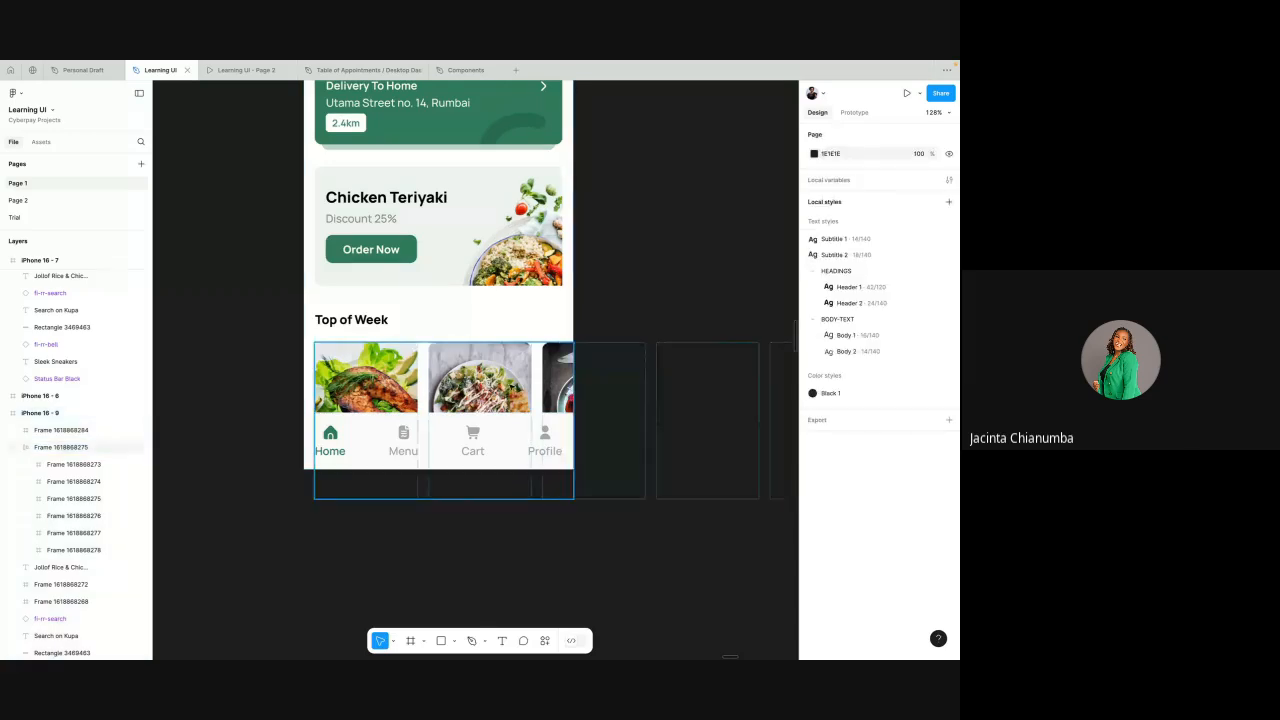
- Add a drop shadow effect to the duplicated screen's navigation bar and deselect it
{"action": "scroll", "coordinate": [508, 390], "scroll_direction": "up", "scroll_amount": 2}
{"action": "left_click", "coordinate": [475, 487]}
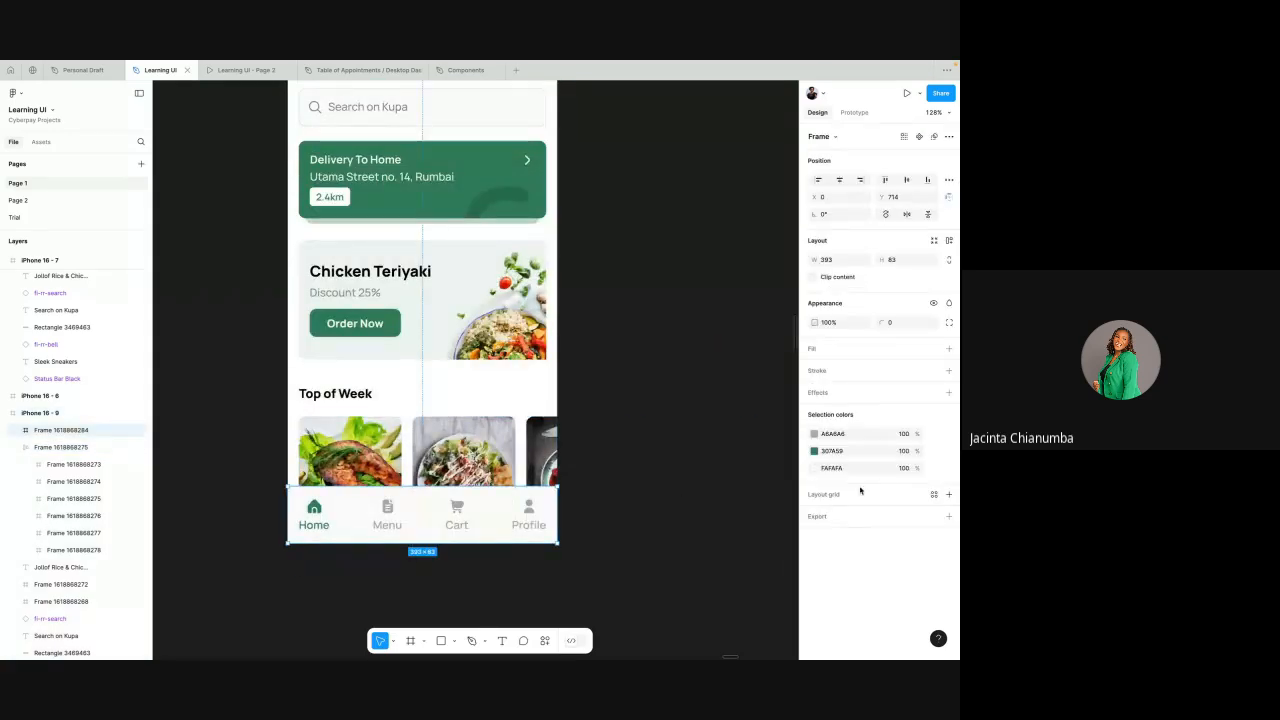
{"action": "left_click", "coordinate": [950, 393]}
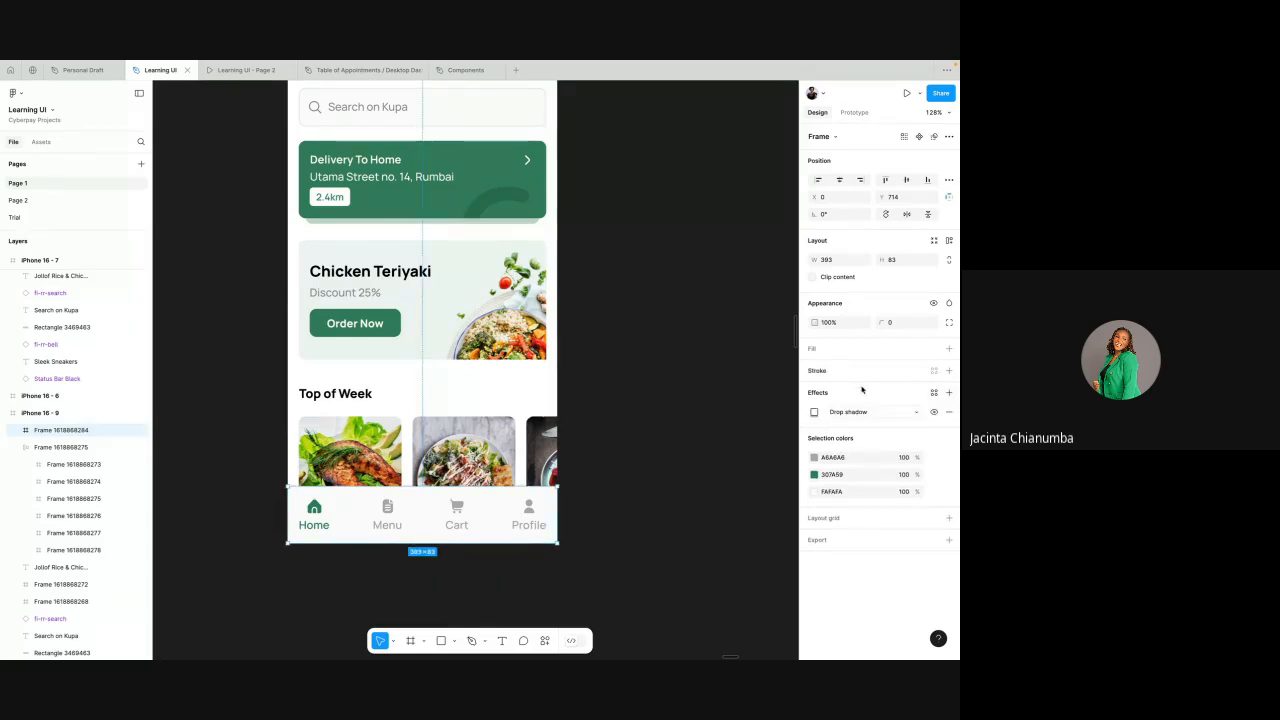
{"action": "left_click", "coordinate": [713, 404]}
{"action": "scroll", "coordinate": [712, 404], "scroll_direction": "up", "scroll_amount": 1}
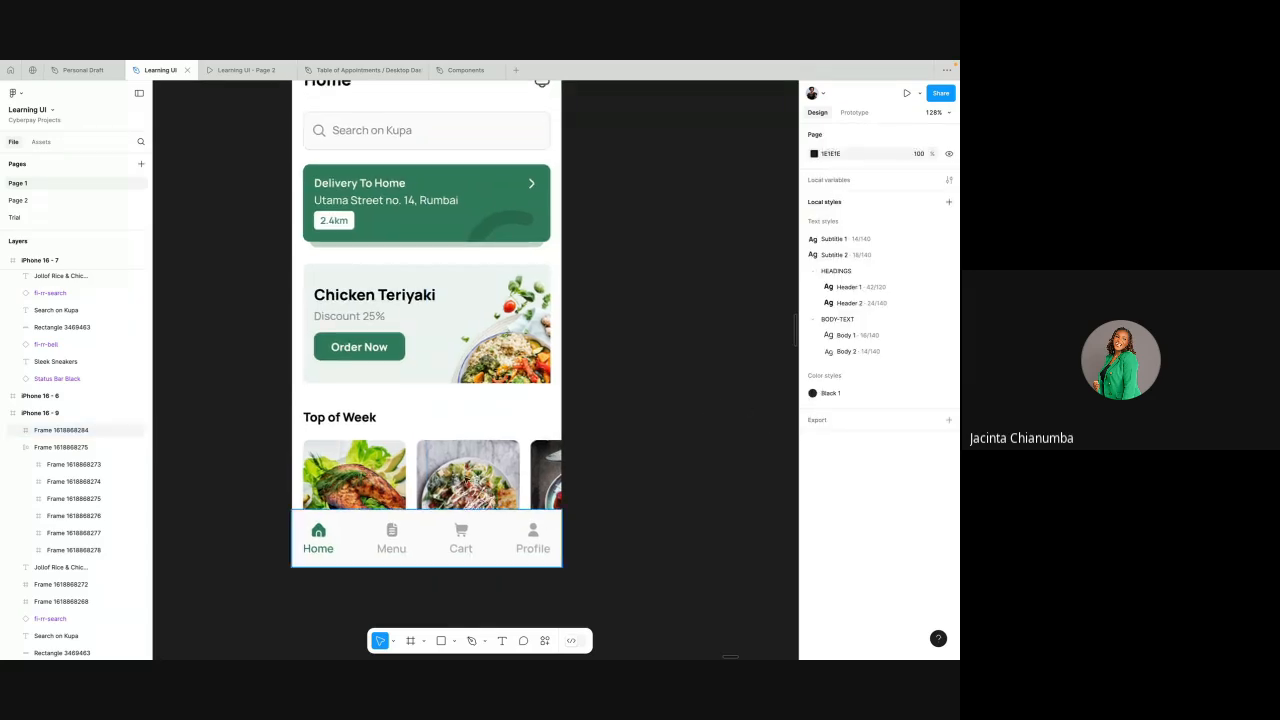
{"action": "scroll", "coordinate": [645, 392], "scroll_direction": "up", "scroll_amount": 1}
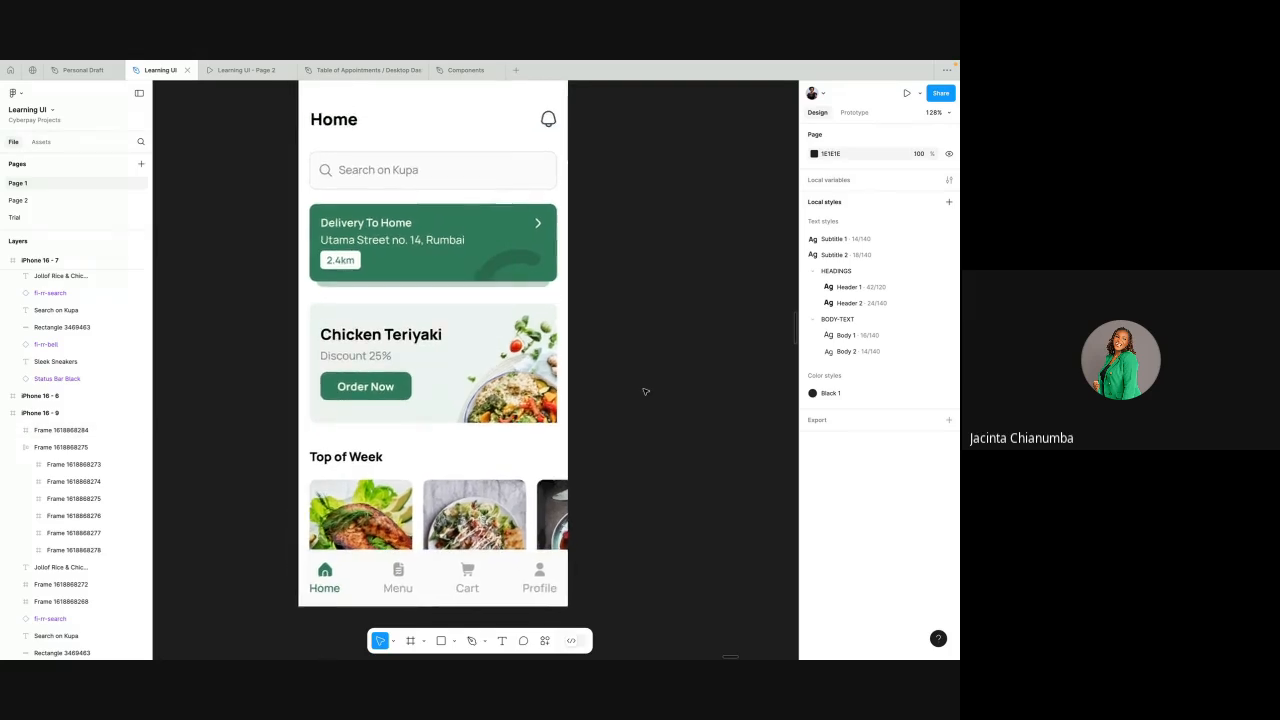
{"action": "scroll", "coordinate": [646, 390], "scroll_direction": "down", "scroll_amount": 2}
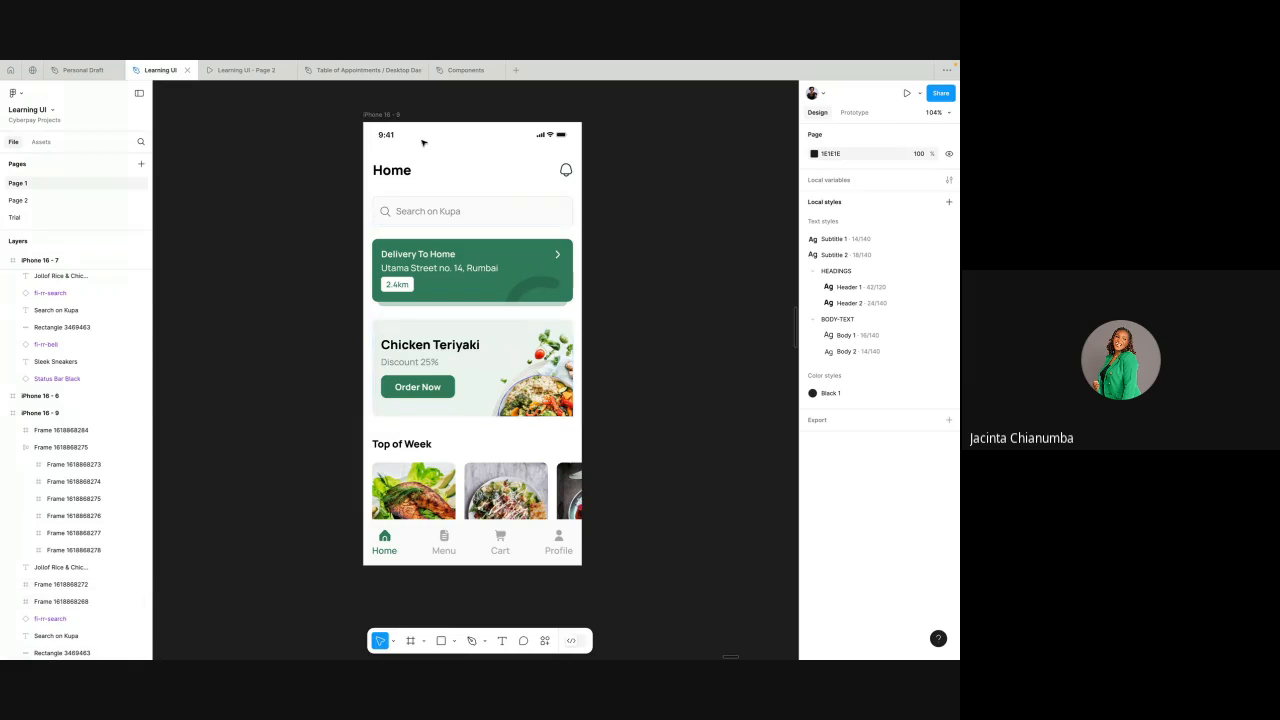
- Preview the duplicated iPhone screen, close the old Page 2 preview and the flows list, and return to the design file
{"action": "left_click", "coordinate": [382, 114]}
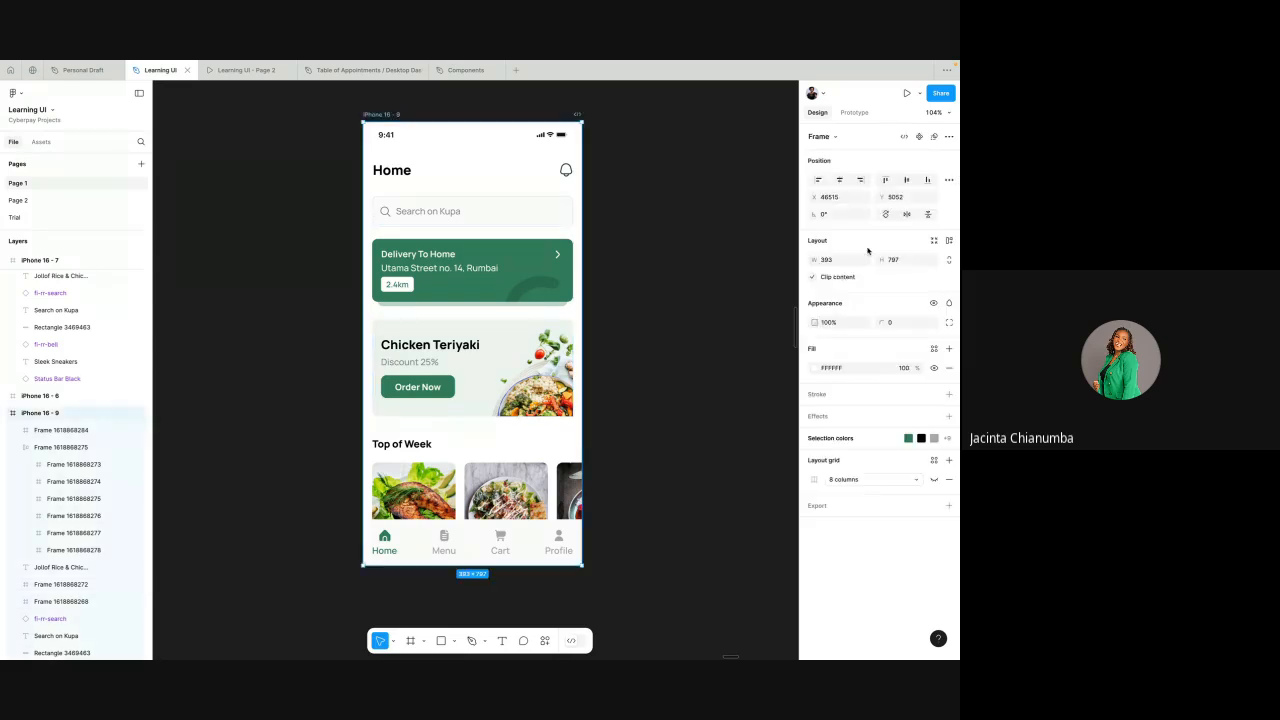
{"action": "left_click", "coordinate": [906, 93]}
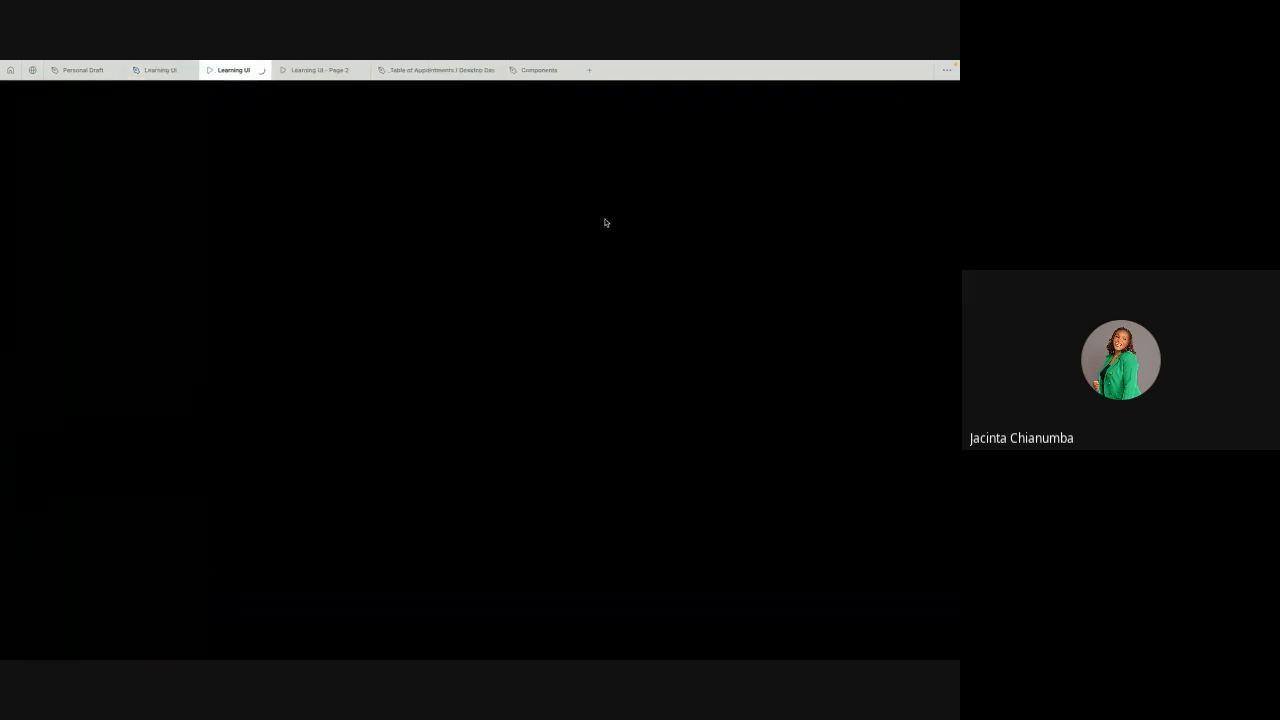
{"action": "left_click", "coordinate": [359, 70]}
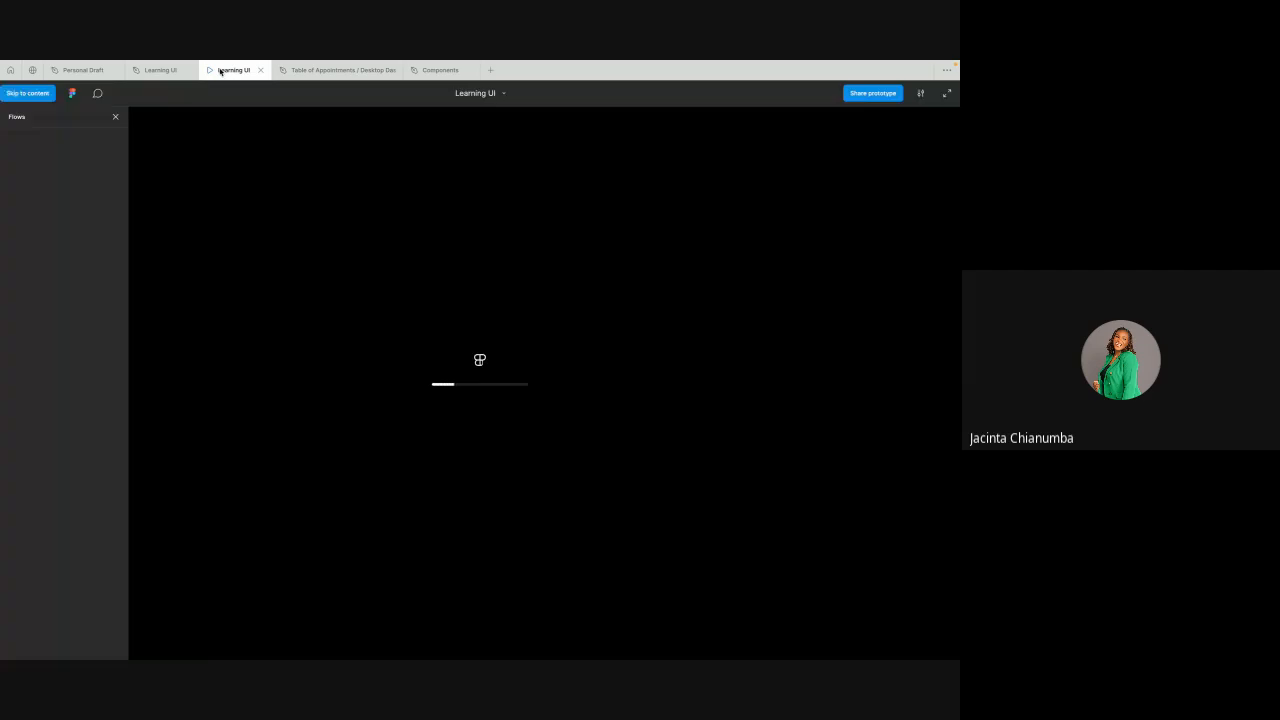
{"action": "left_click", "coordinate": [117, 119]}
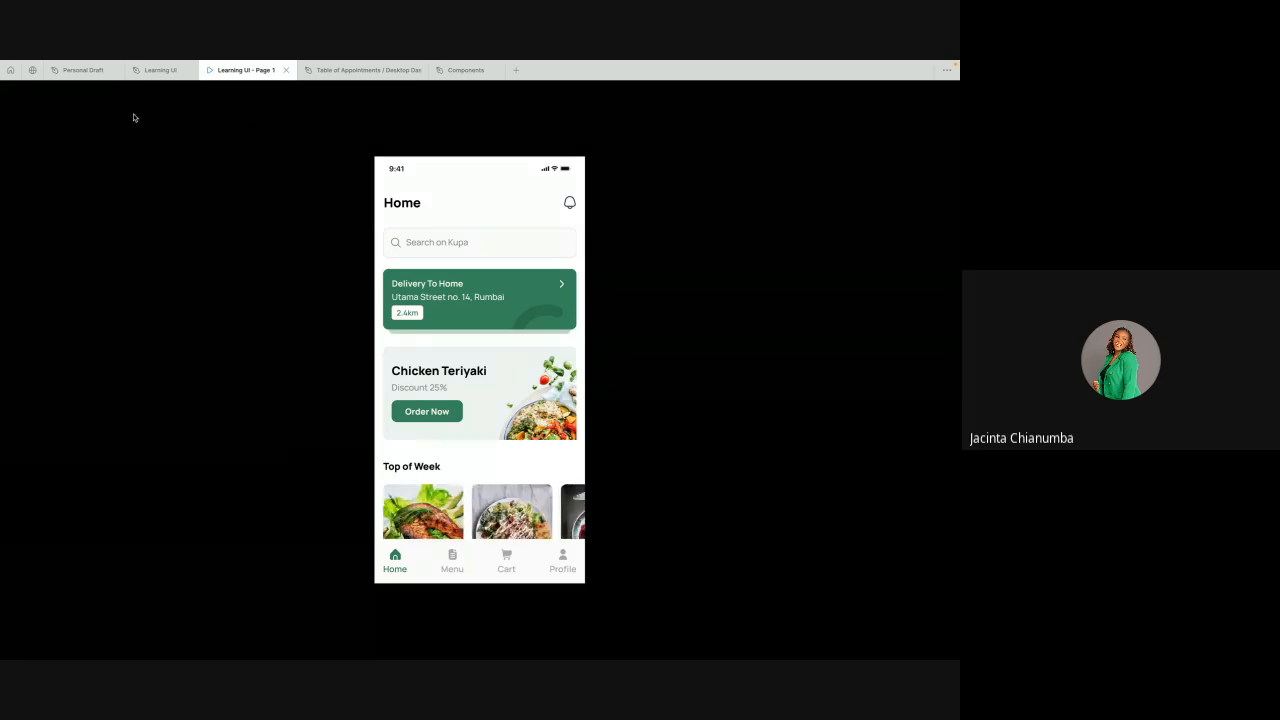
{"action": "left_click", "coordinate": [155, 70]}
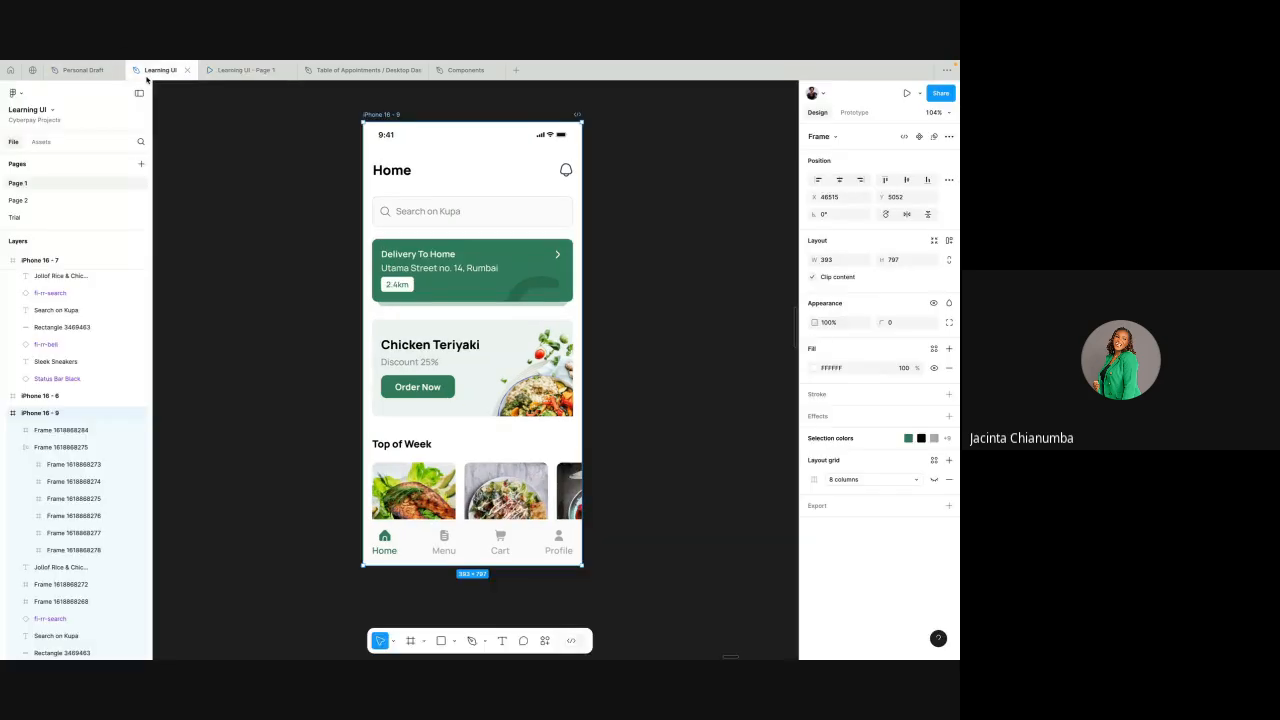
{"action": "left_click", "coordinate": [622, 150]}
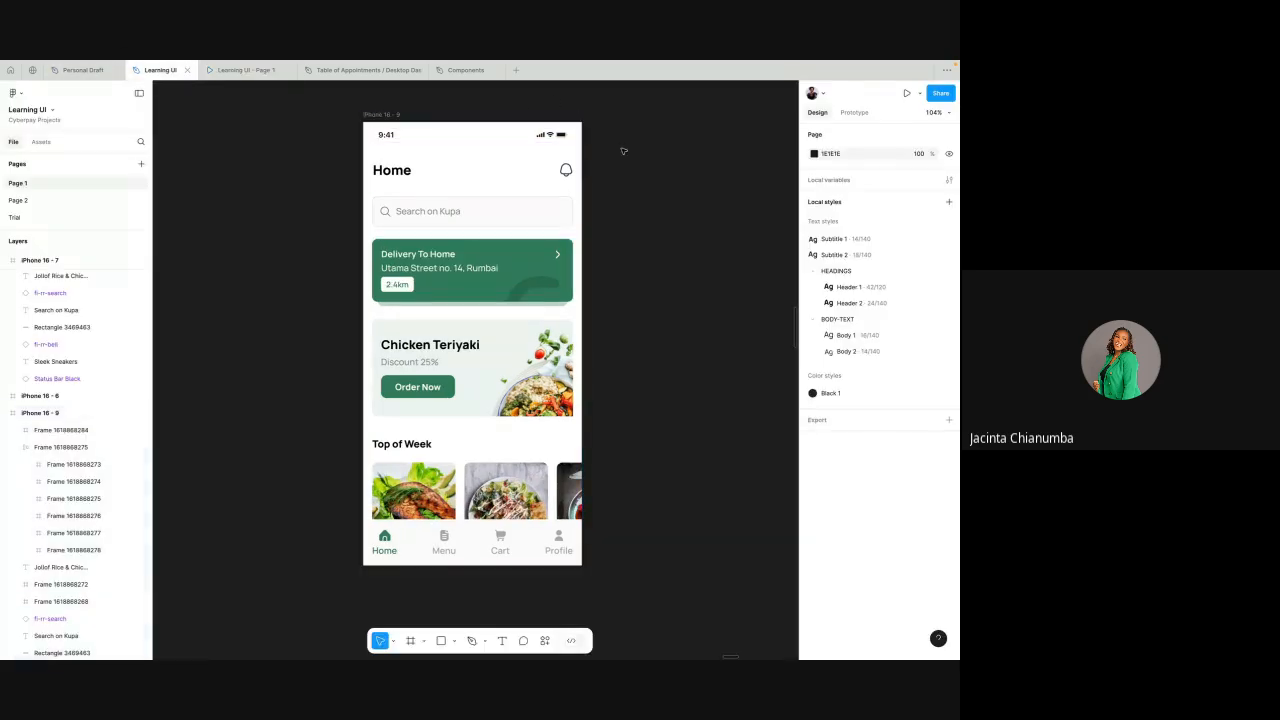
{"action": "left_click", "coordinate": [447, 493]}
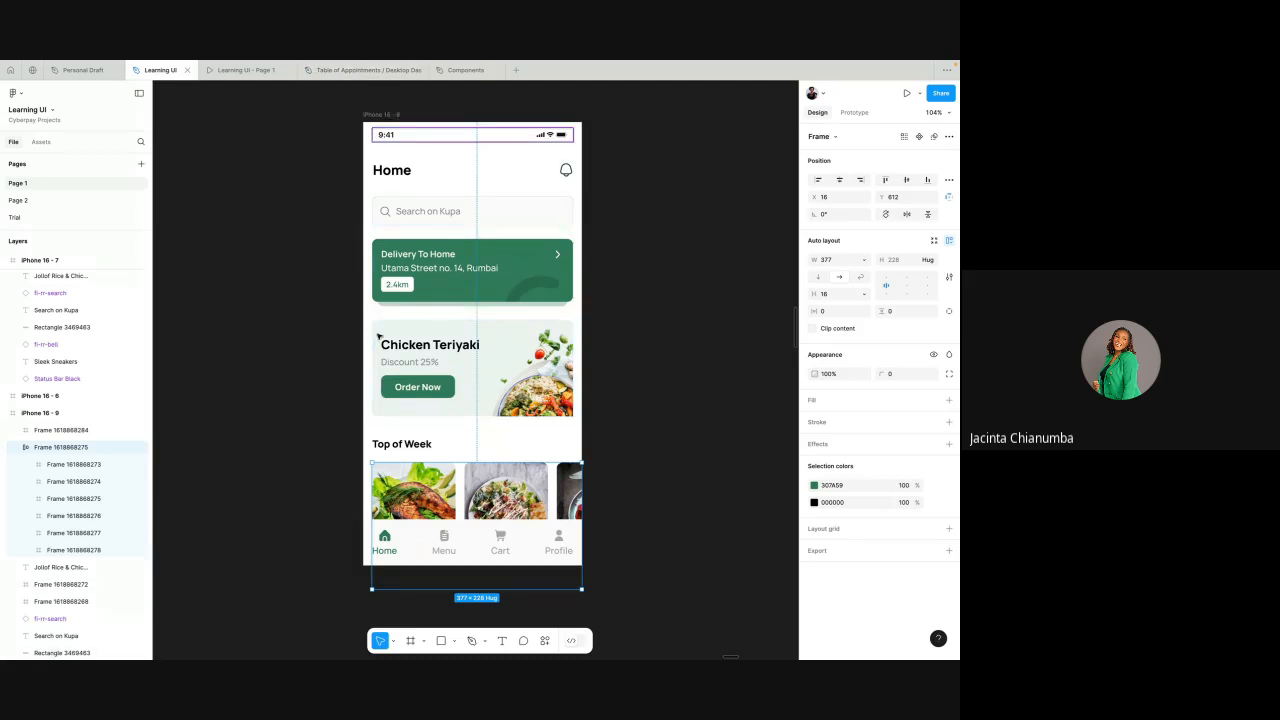
{"action": "left_click", "coordinate": [359, 126]}
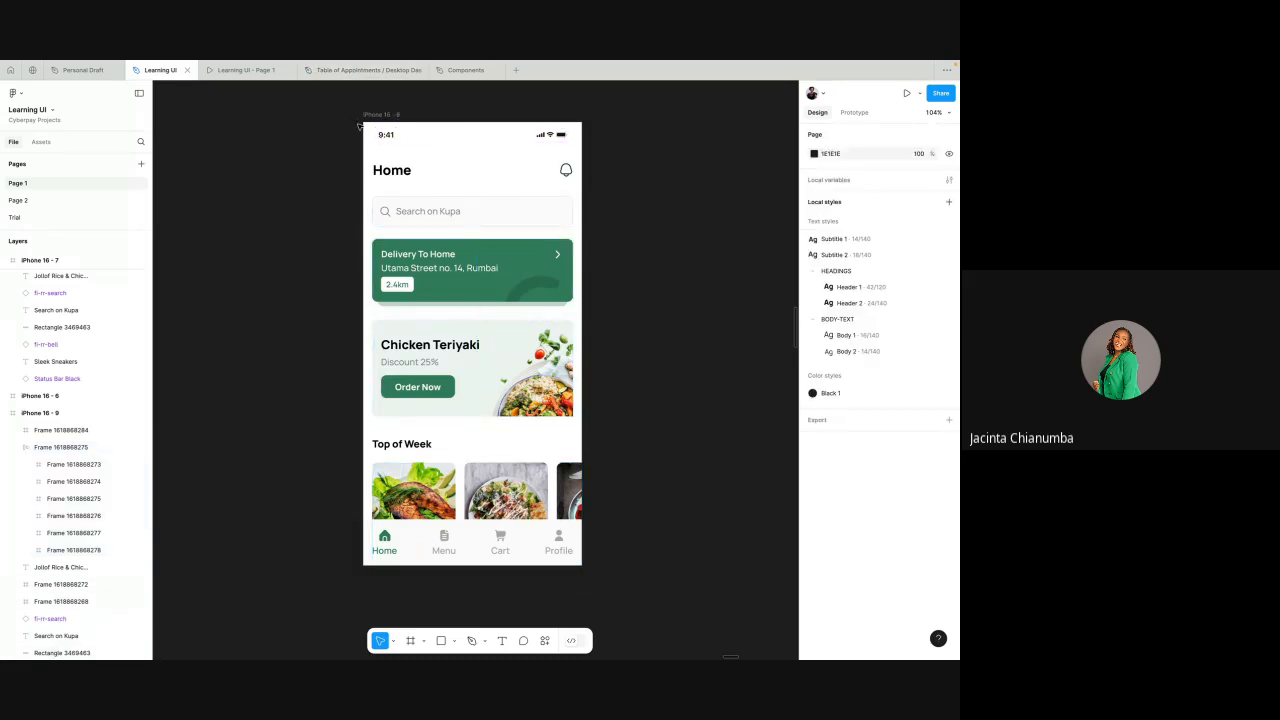
{"action": "left_click", "coordinate": [422, 475]}
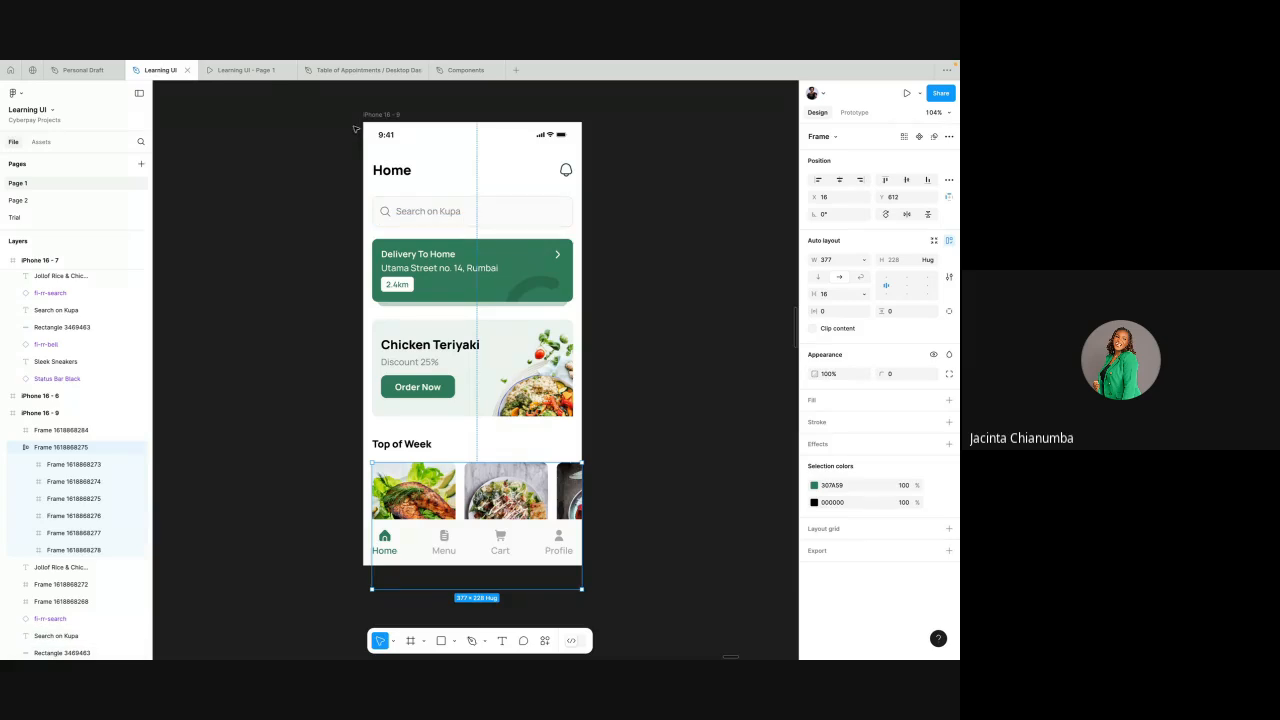
{"action": "left_click_drag", "start_coordinate": [355, 128], "coordinate": [624, 449]}
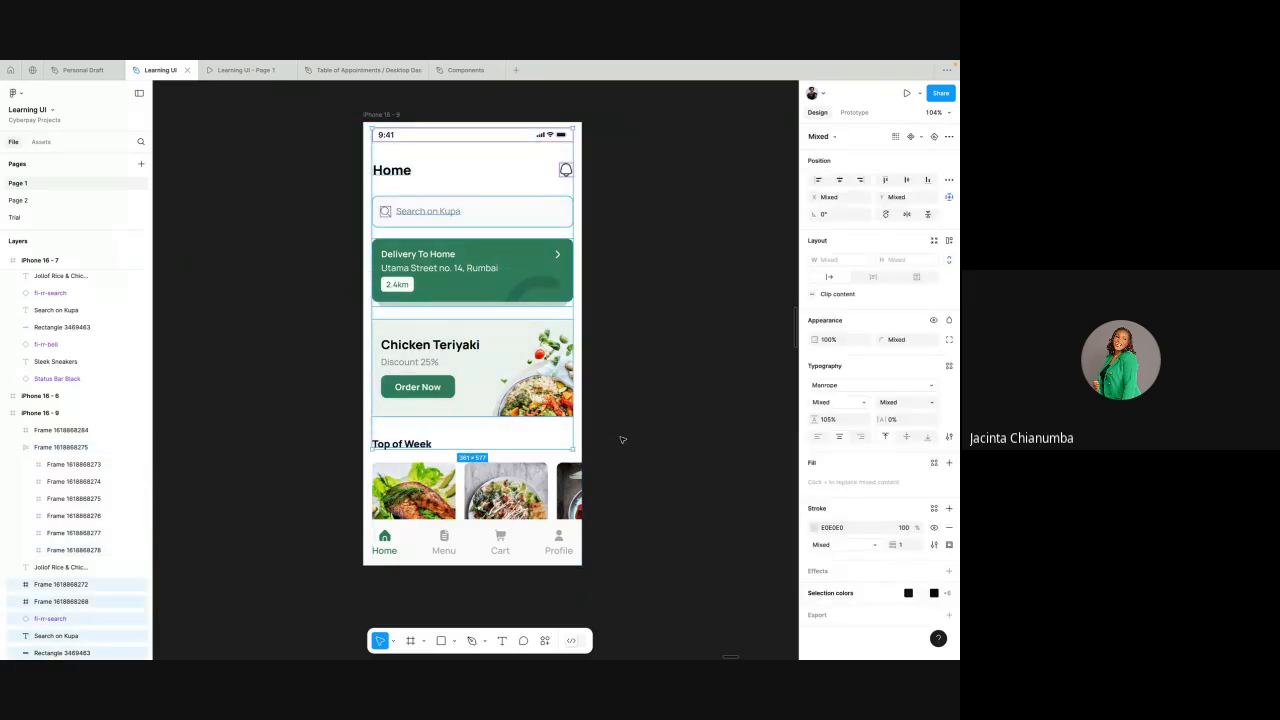
{"action": "left_click", "coordinate": [631, 265]}
- Wrap the screen content from the status bar through the Top of Week cards in one frame, excluding the navigation bar
{"action": "left_click_drag", "start_coordinate": [357, 128], "coordinate": [636, 490]}
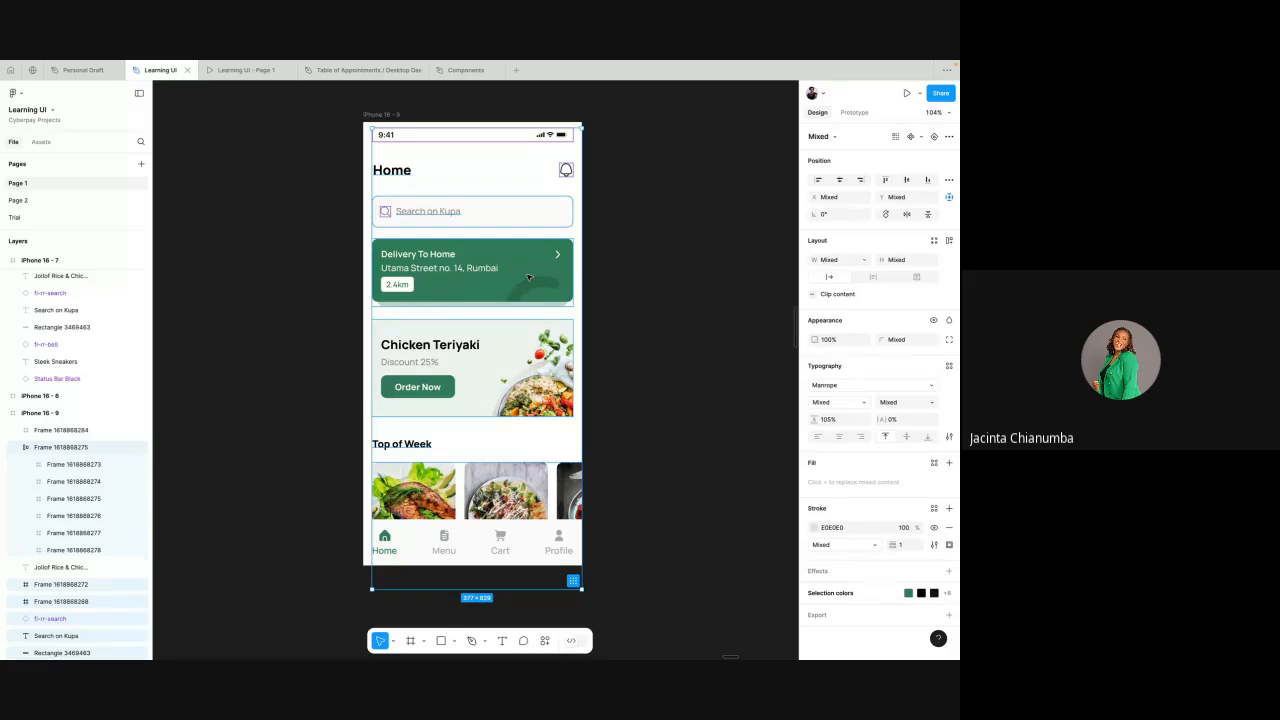
{"action": "right_click", "coordinate": [530, 267]}
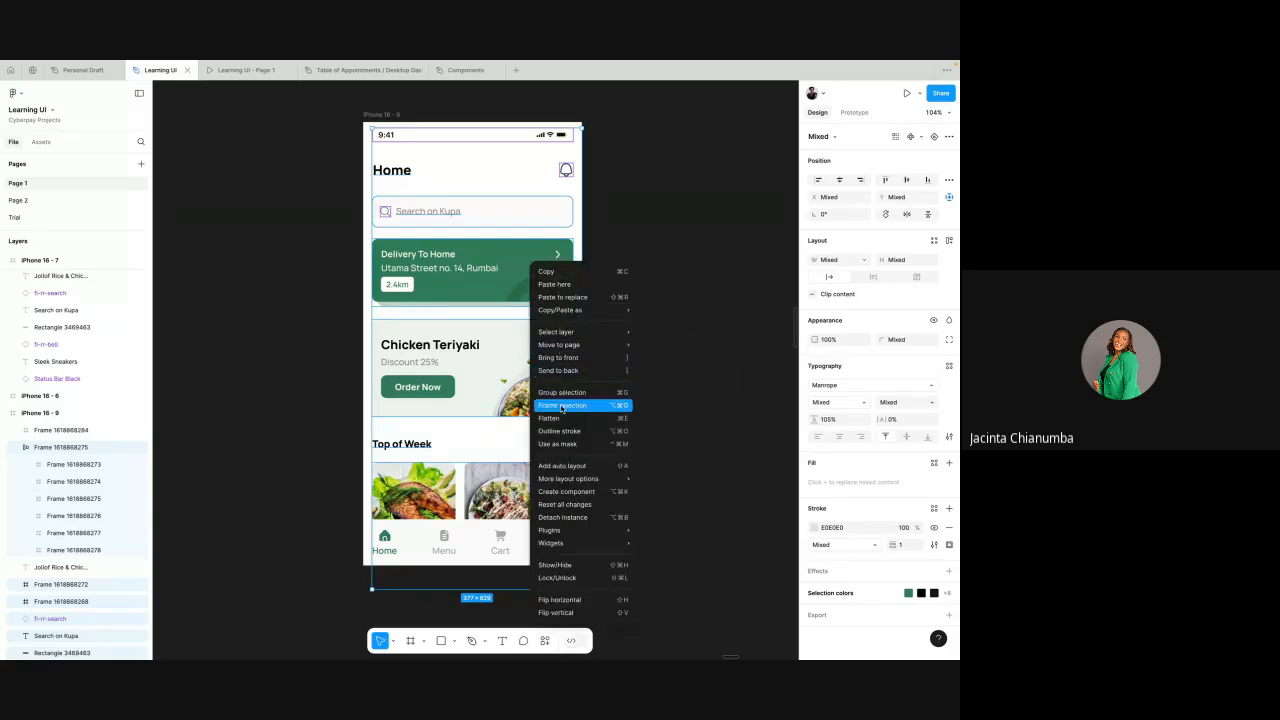
{"action": "left_click", "coordinate": [562, 405]}
- Keep the content frame's scroll position as Scroll with parent and set its overflow to Vertical
{"action": "scroll", "coordinate": [556, 410], "scroll_direction": "down", "scroll_amount": 2}
{"action": "scroll", "coordinate": [551, 421], "scroll_direction": "left", "scroll_amount": 2}
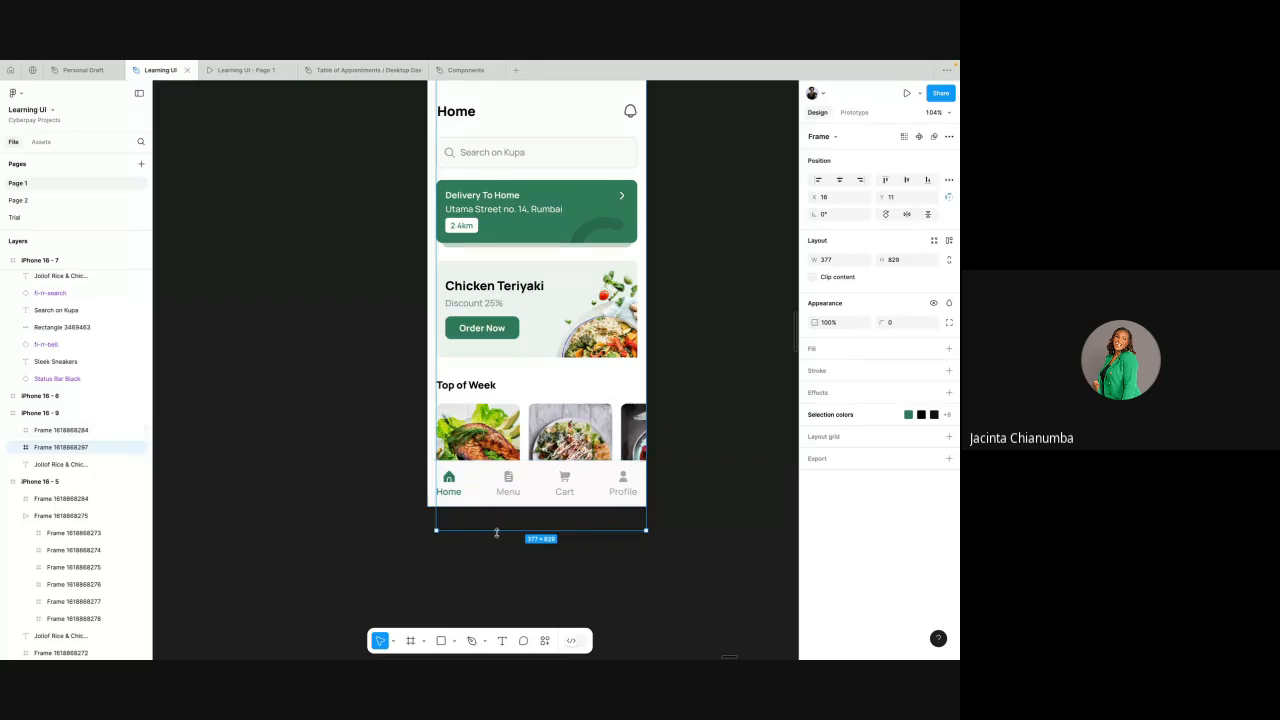
{"action": "scroll", "coordinate": [505, 528], "scroll_direction": "up", "scroll_amount": 2}
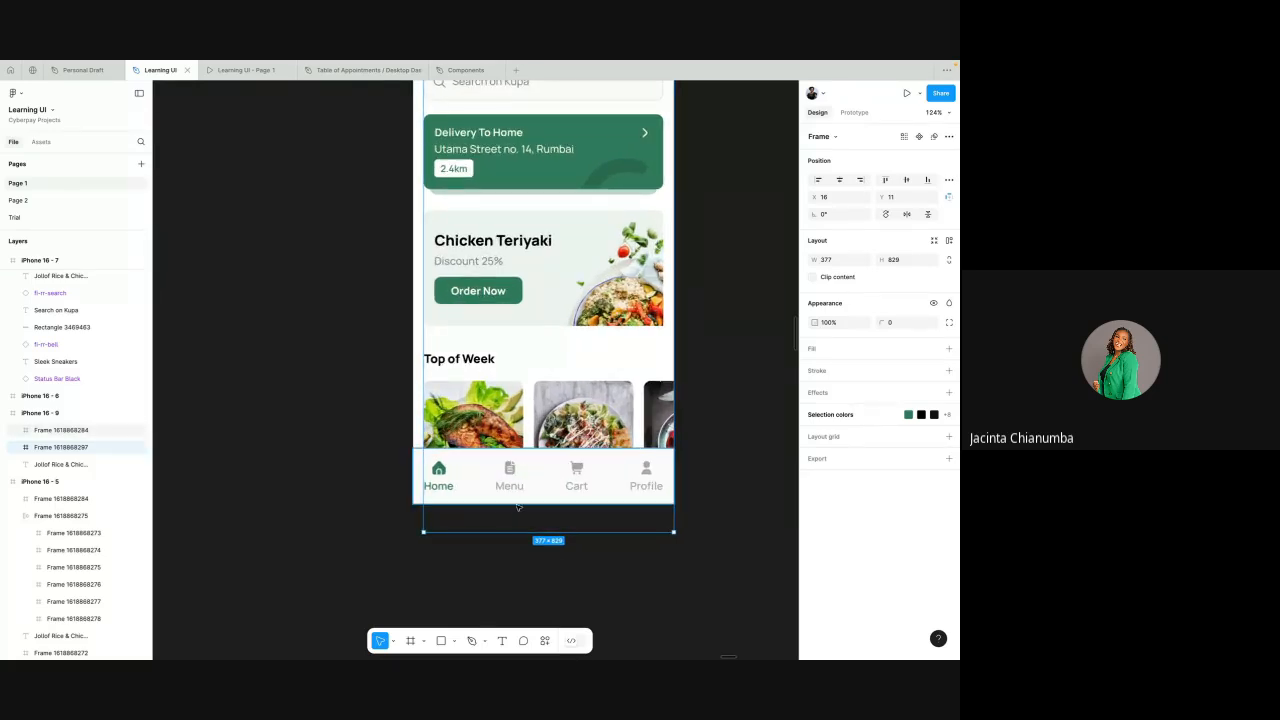
{"action": "scroll", "coordinate": [677, 172], "scroll_direction": "up", "scroll_amount": 2}
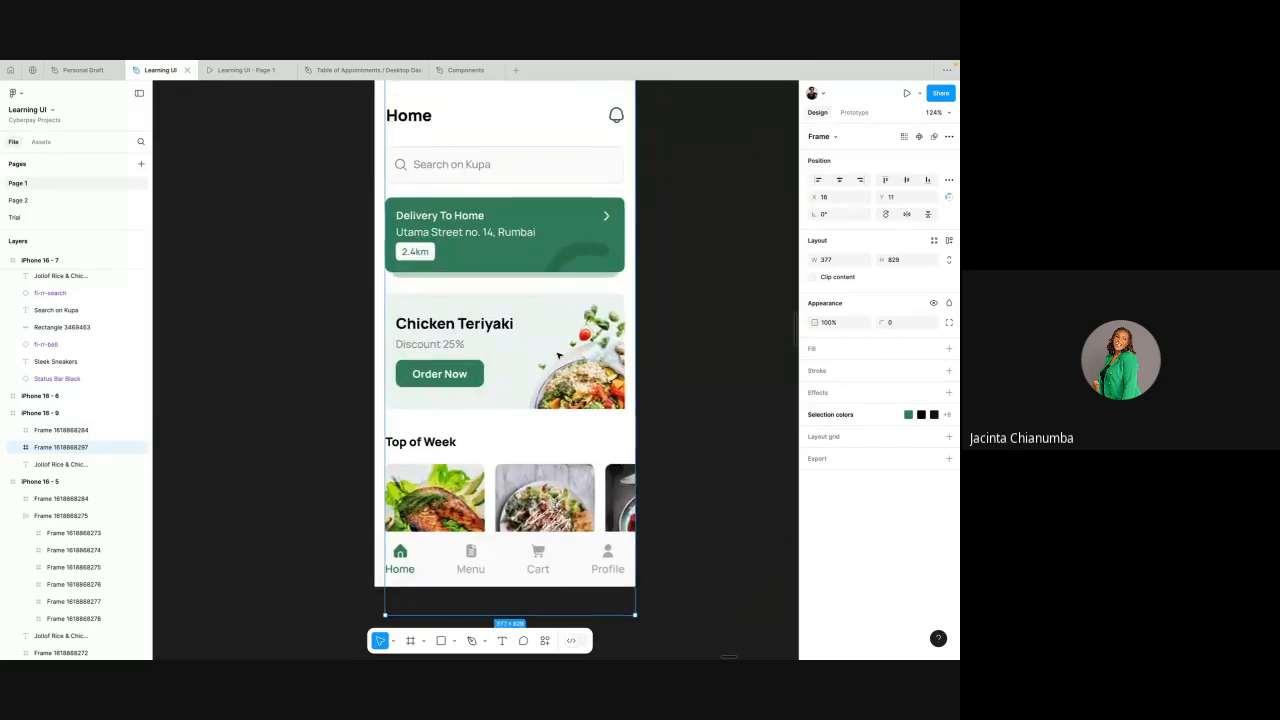
{"action": "scroll", "coordinate": [677, 172], "scroll_direction": "up", "scroll_amount": 2}
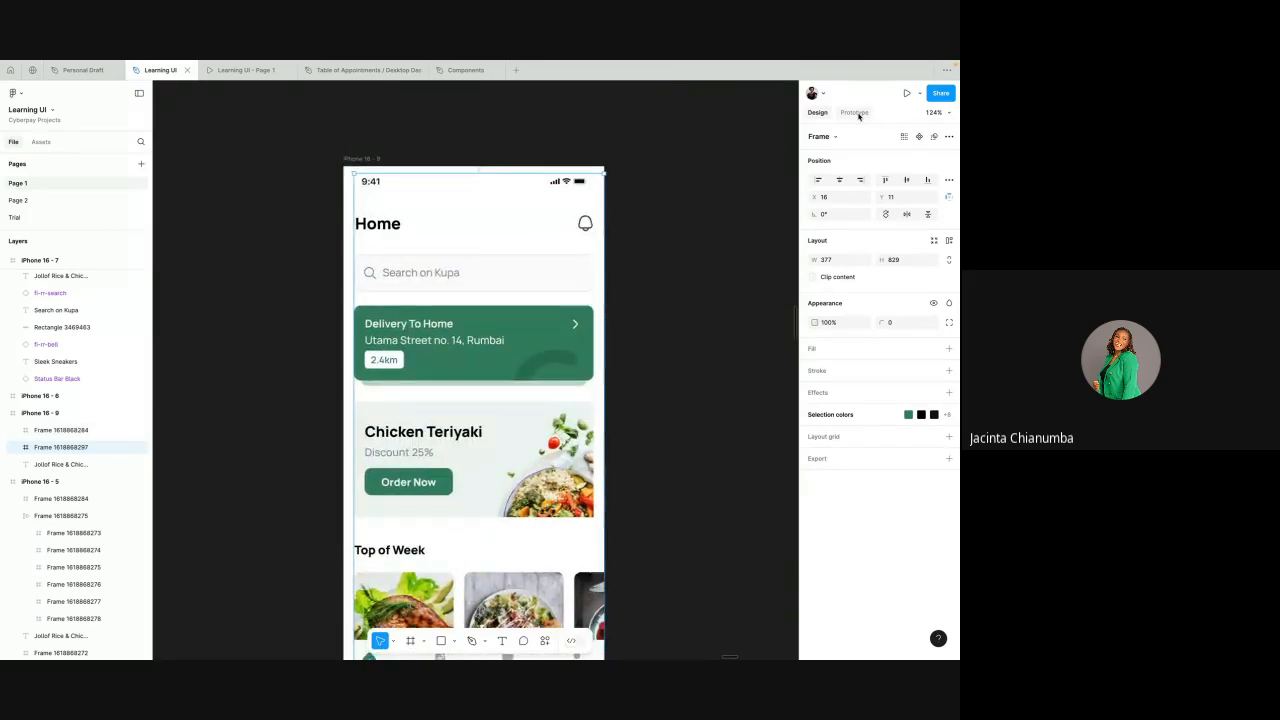
{"action": "left_click", "coordinate": [855, 112]}
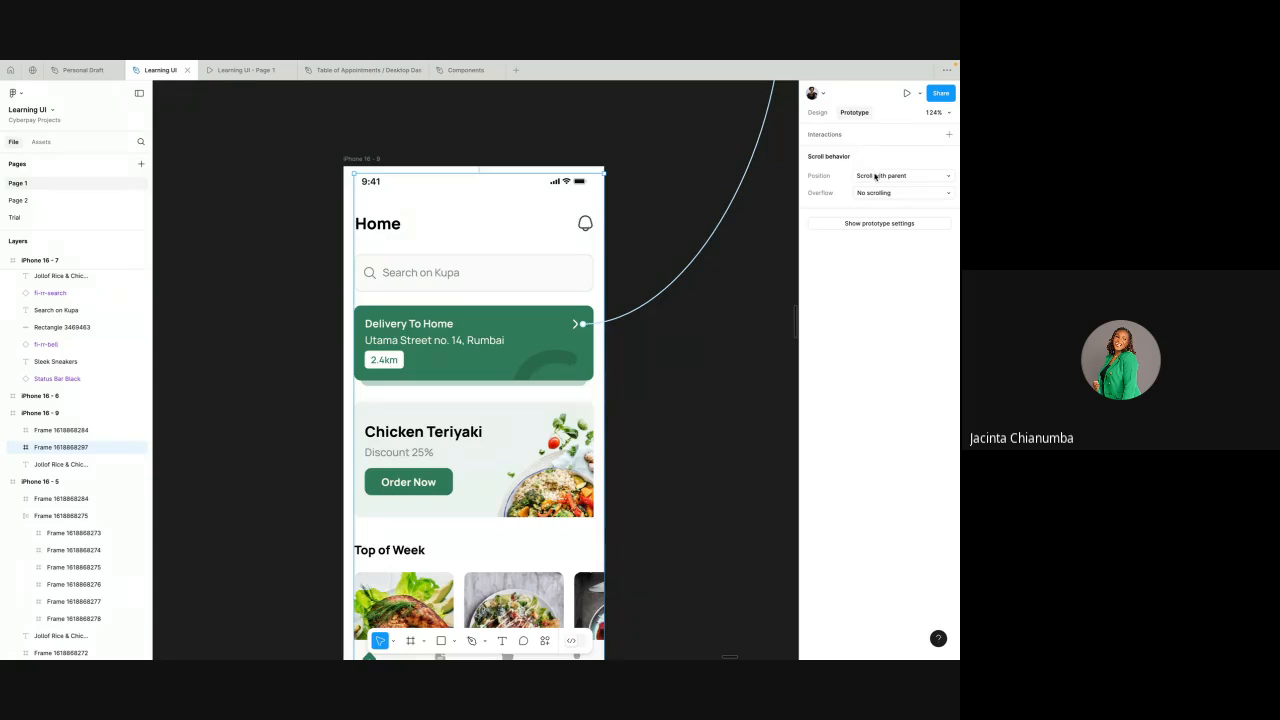
{"action": "left_click", "coordinate": [875, 176]}
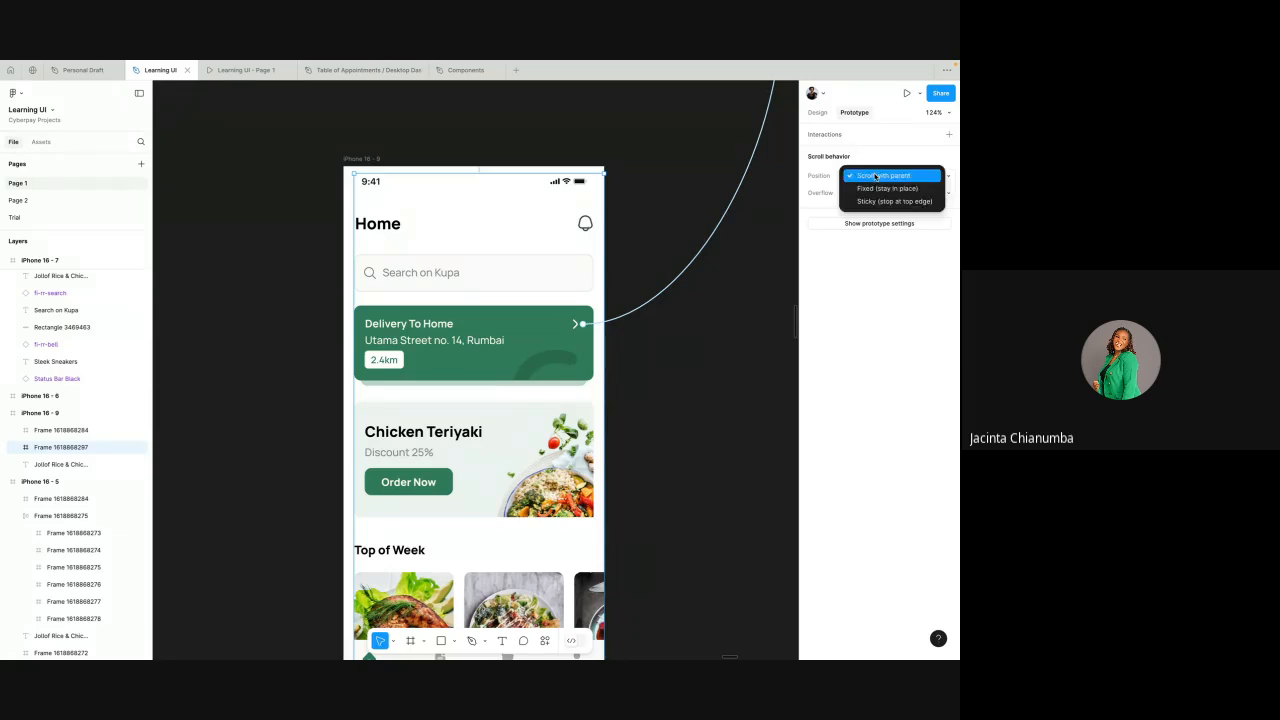
{"action": "left_click", "coordinate": [882, 176]}
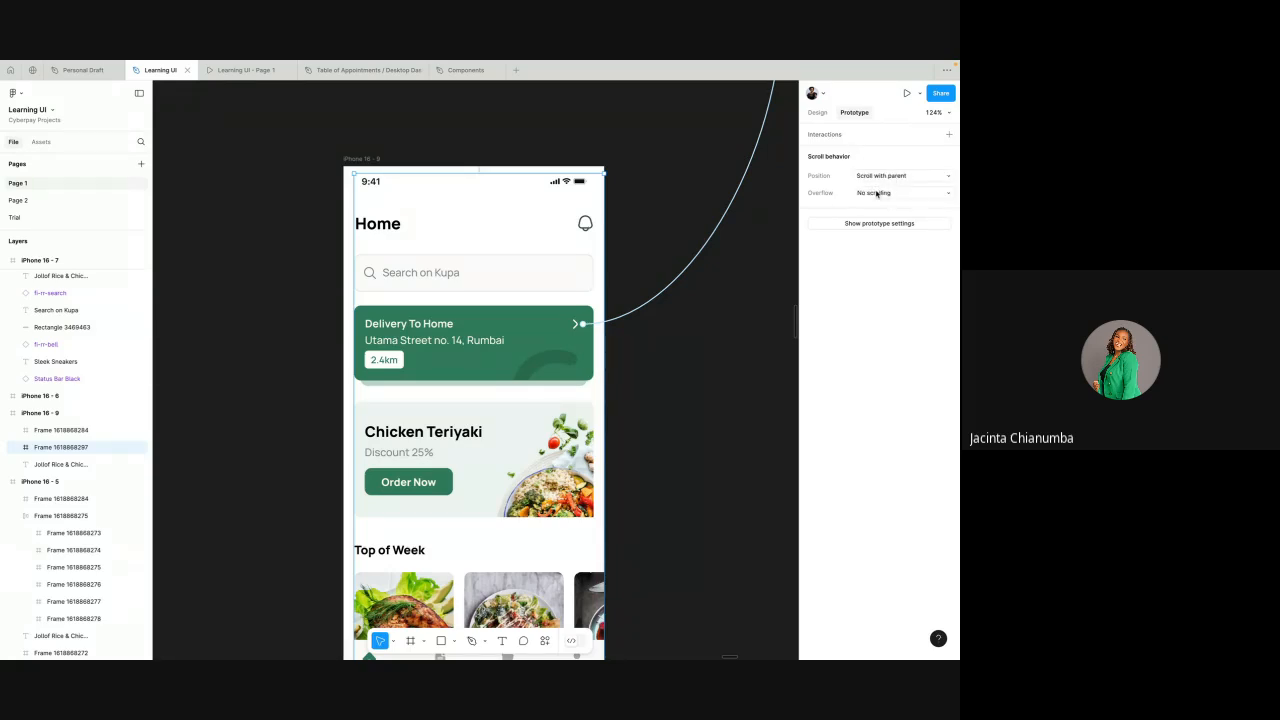
{"action": "left_click", "coordinate": [877, 194]}
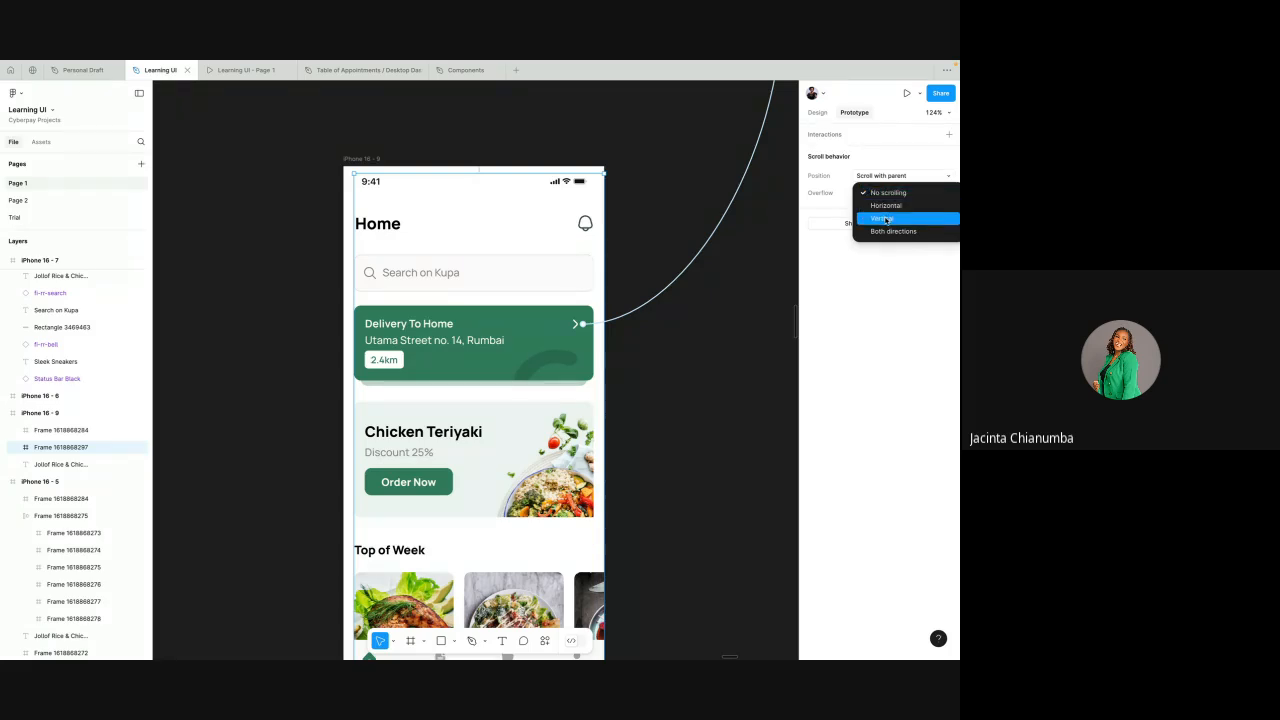
{"action": "left_click", "coordinate": [885, 219]}
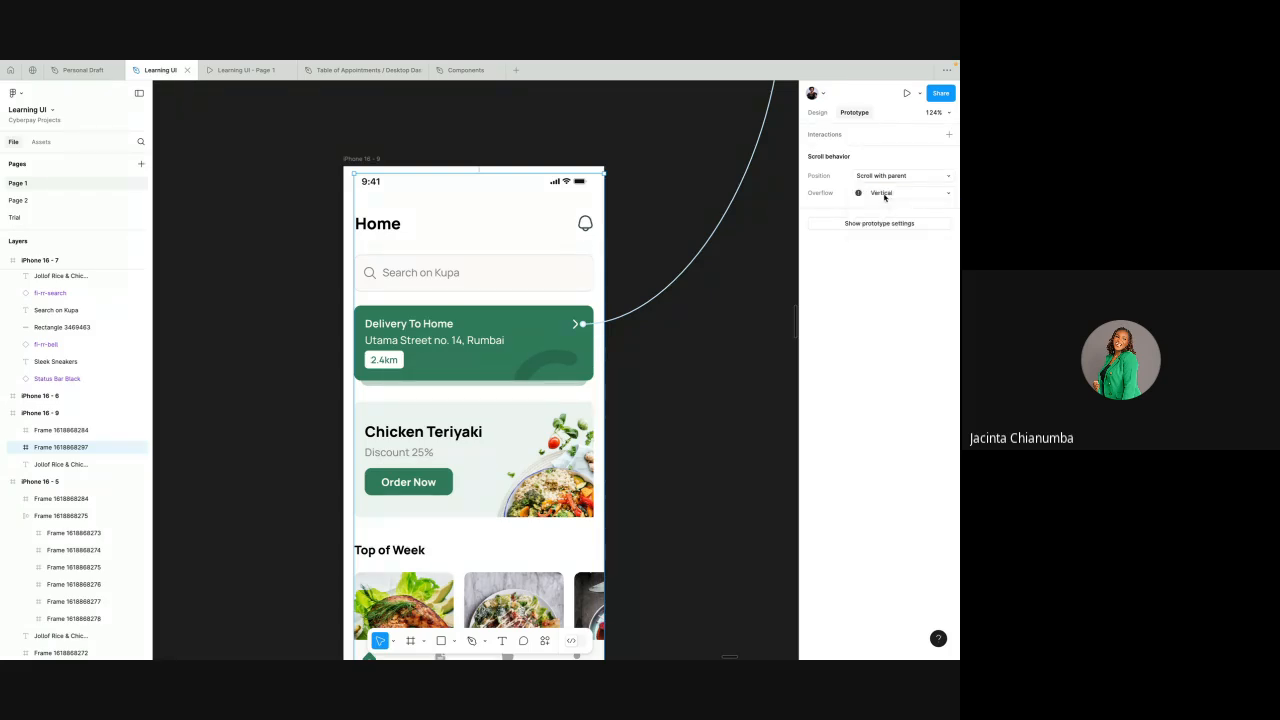
- Shorten the content frame to a height of about 786 so its lower edge aligns with the bottom of the iPhone screen
{"action": "mouse_move", "coordinate": [859, 195]}
{"action": "scroll", "coordinate": [720, 312], "scroll_direction": "down", "scroll_amount": 3}
{"action": "scroll", "coordinate": [700, 400], "scroll_direction": "down", "scroll_amount": 1}
{"action": "scroll", "coordinate": [590, 514], "scroll_direction": "up", "scroll_amount": 2}
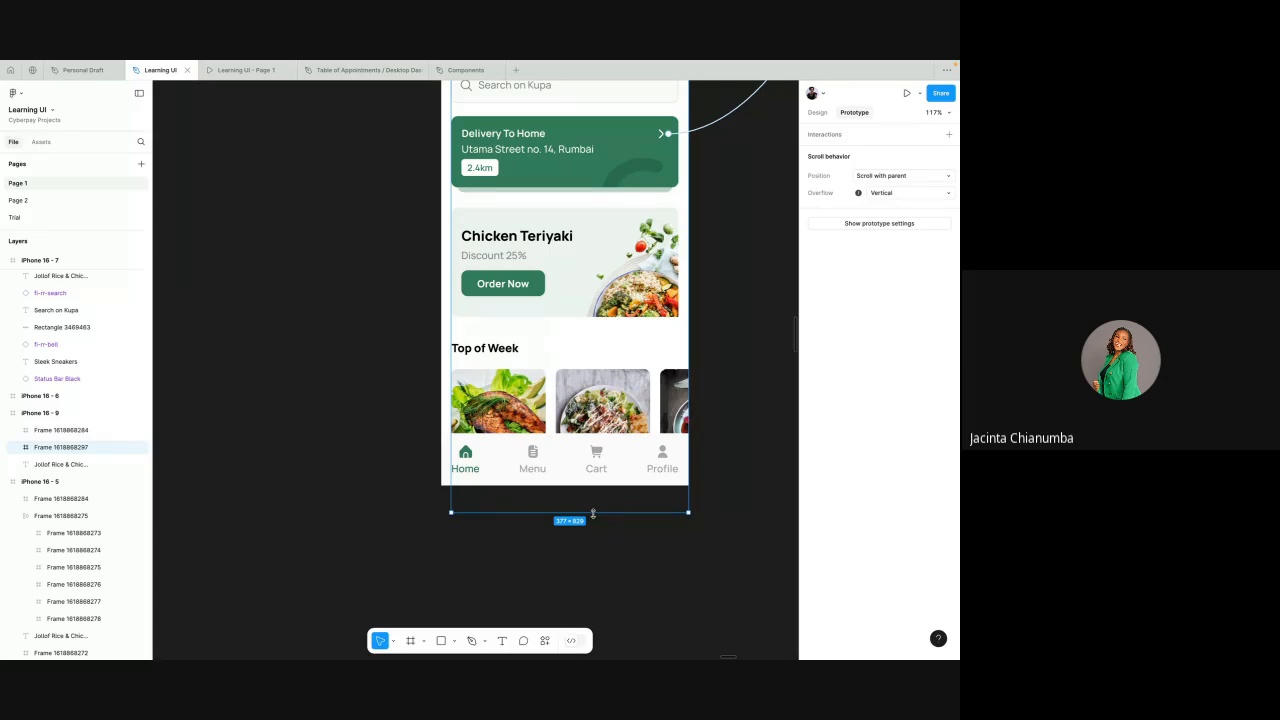
{"action": "left_click_drag", "start_coordinate": [594, 512], "coordinate": [620, 484]}
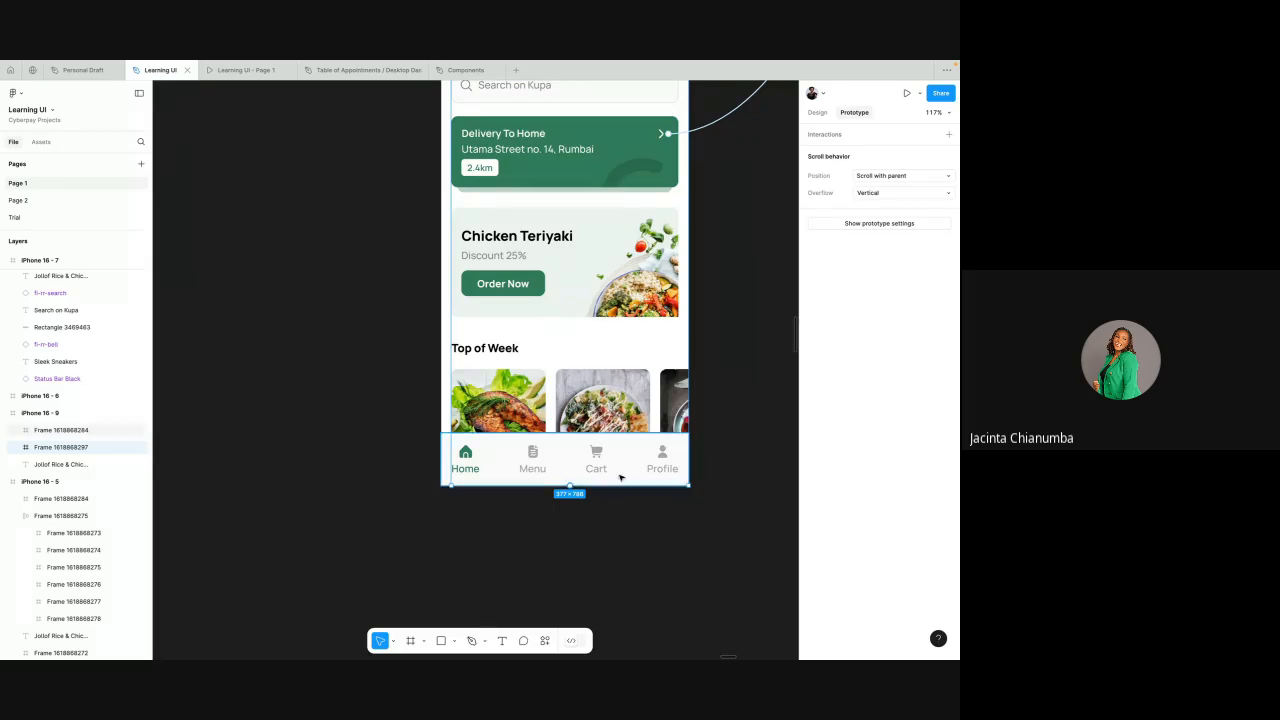
- Preview the food app screen's vertical scrolling behind the navigation bar in the Page 1 prototype, and return to the design file
{"action": "scroll", "coordinate": [610, 521], "scroll_direction": "up", "scroll_amount": 3}
{"action": "scroll", "coordinate": [610, 521], "scroll_direction": "down", "scroll_amount": 3}
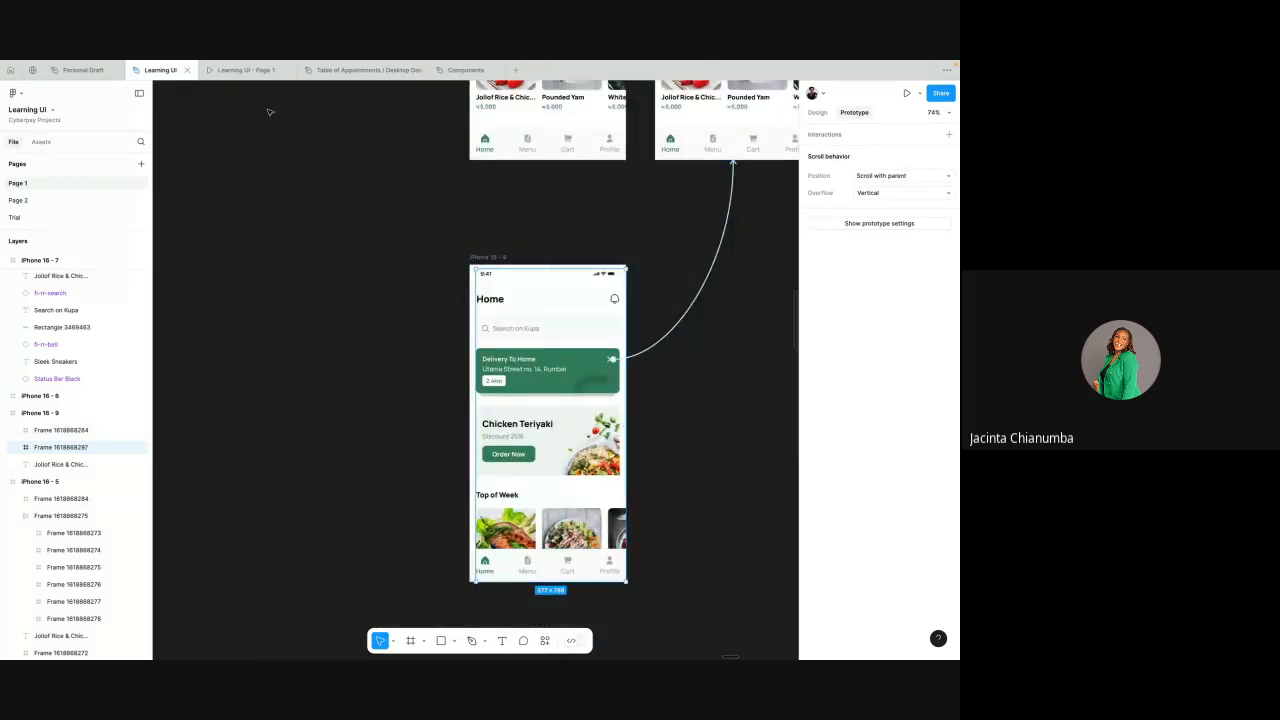
{"action": "left_click", "coordinate": [242, 70]}
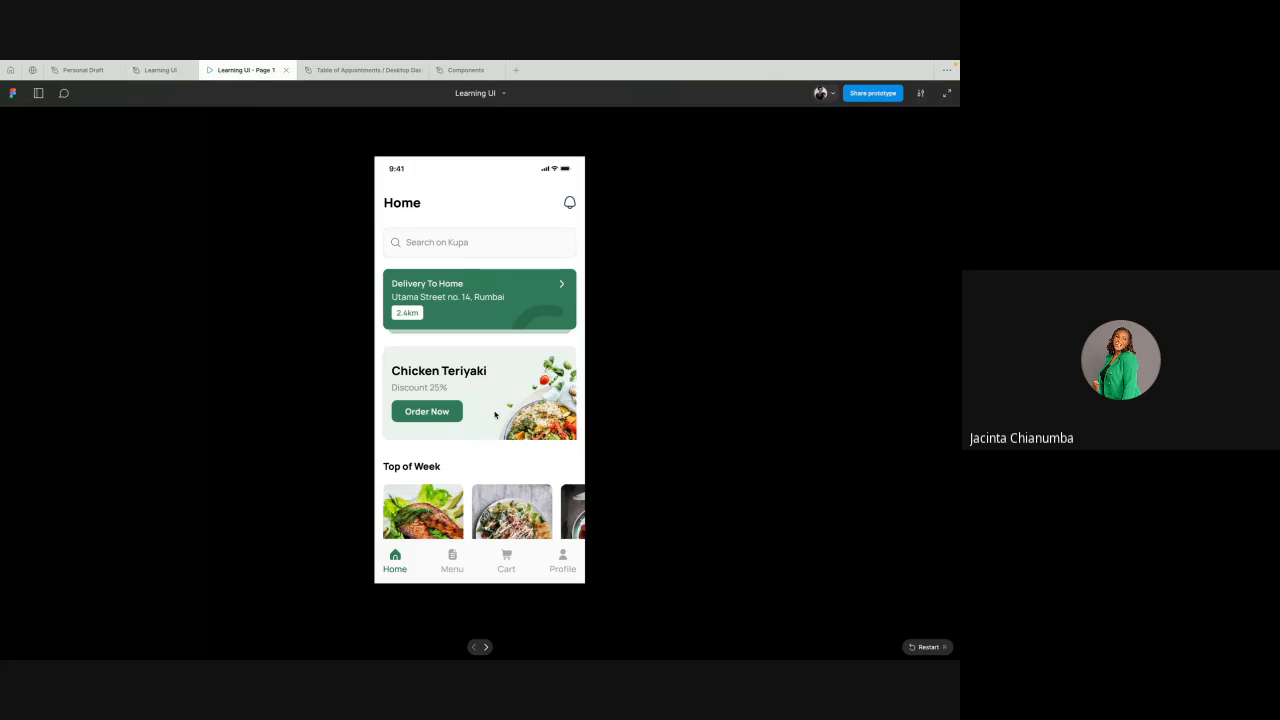
{"action": "scroll", "coordinate": [494, 414], "scroll_direction": "down", "scroll_amount": 1}
{"action": "scroll", "coordinate": [494, 414], "scroll_direction": "up", "scroll_amount": 1}
{"action": "scroll", "coordinate": [494, 414], "scroll_direction": "down", "scroll_amount": 1}
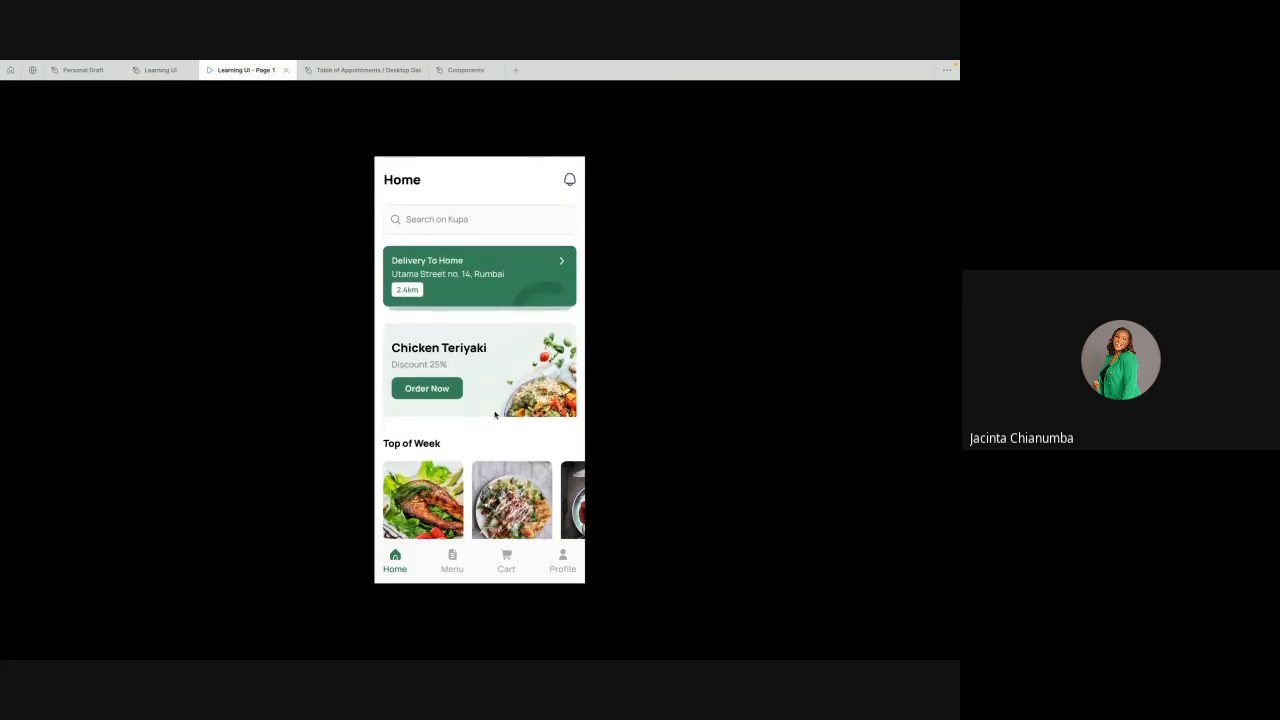
{"action": "scroll", "coordinate": [494, 414], "scroll_direction": "up", "scroll_amount": 1}
{"action": "scroll", "coordinate": [494, 414], "scroll_direction": "down", "scroll_amount": 1}
{"action": "scroll", "coordinate": [494, 414], "scroll_direction": "up", "scroll_amount": 1}
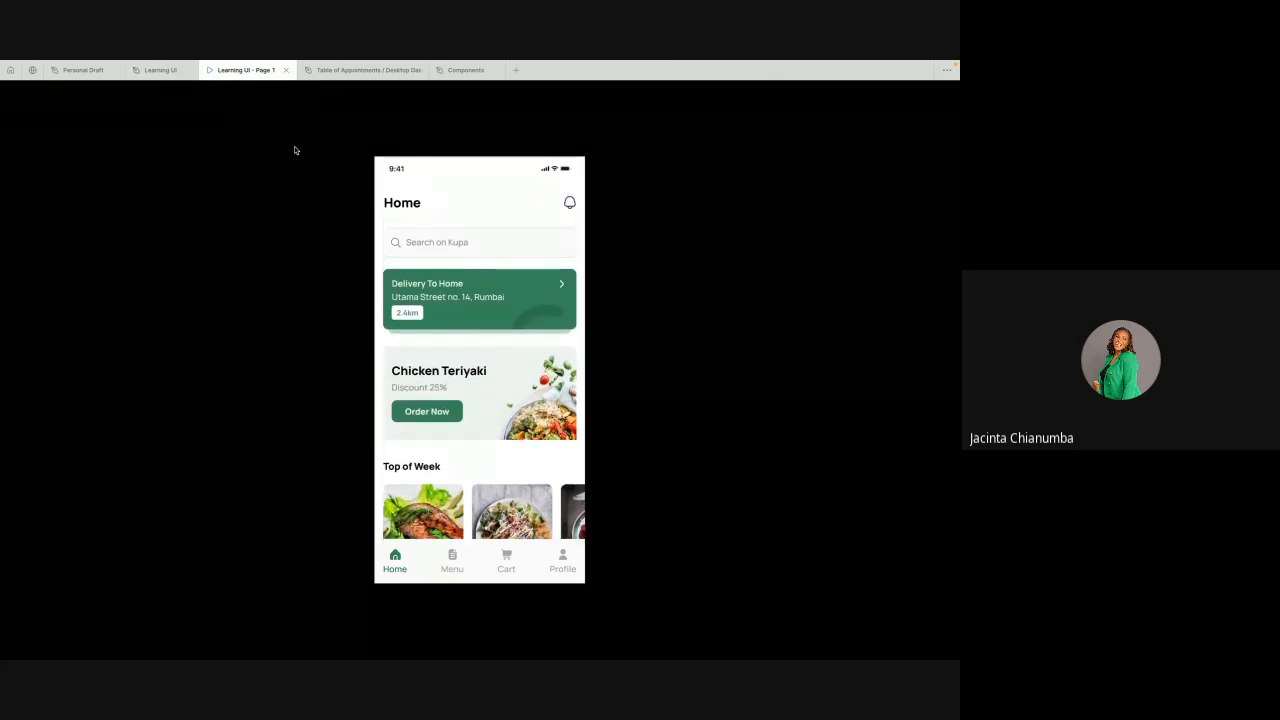
{"action": "left_click", "coordinate": [158, 70]}
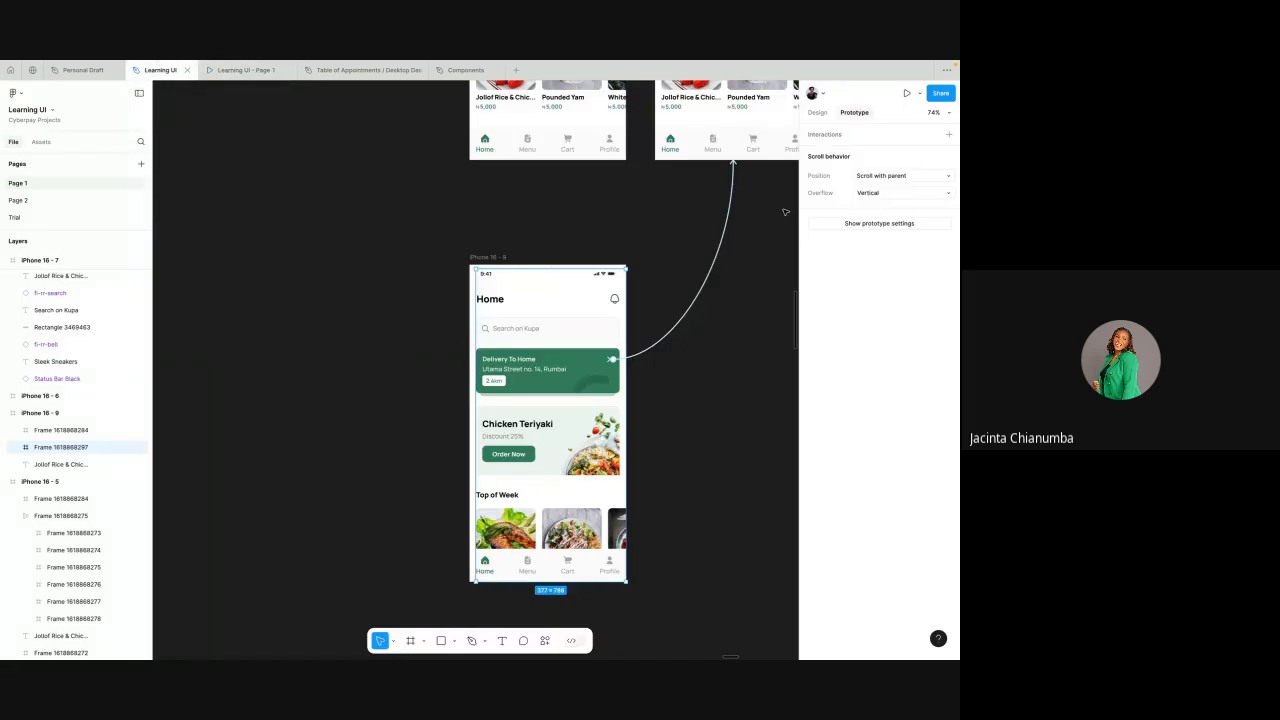
- Turn off Clip content on the content frame and on the iPhone 16 - 9 frame, and inspect the Top of Week overflow
{"action": "left_click", "coordinate": [817, 112]}
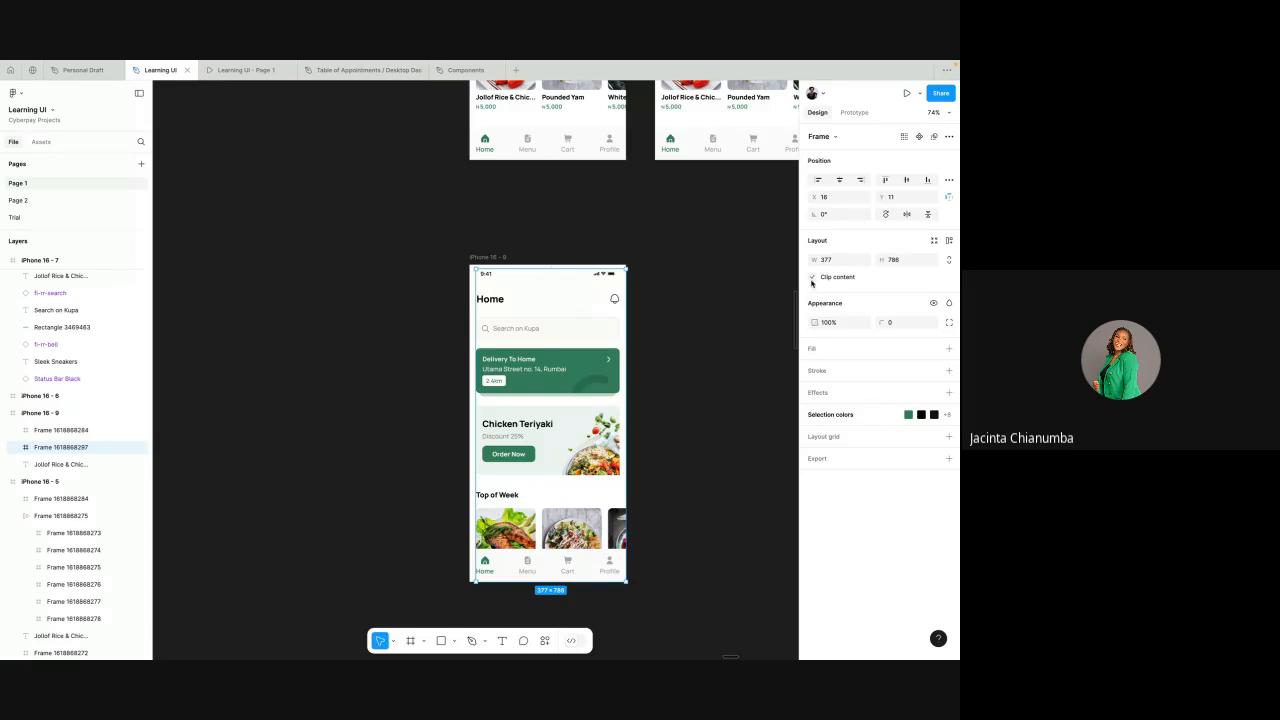
{"action": "scroll", "coordinate": [700, 300], "scroll_direction": "down", "scroll_amount": 3}
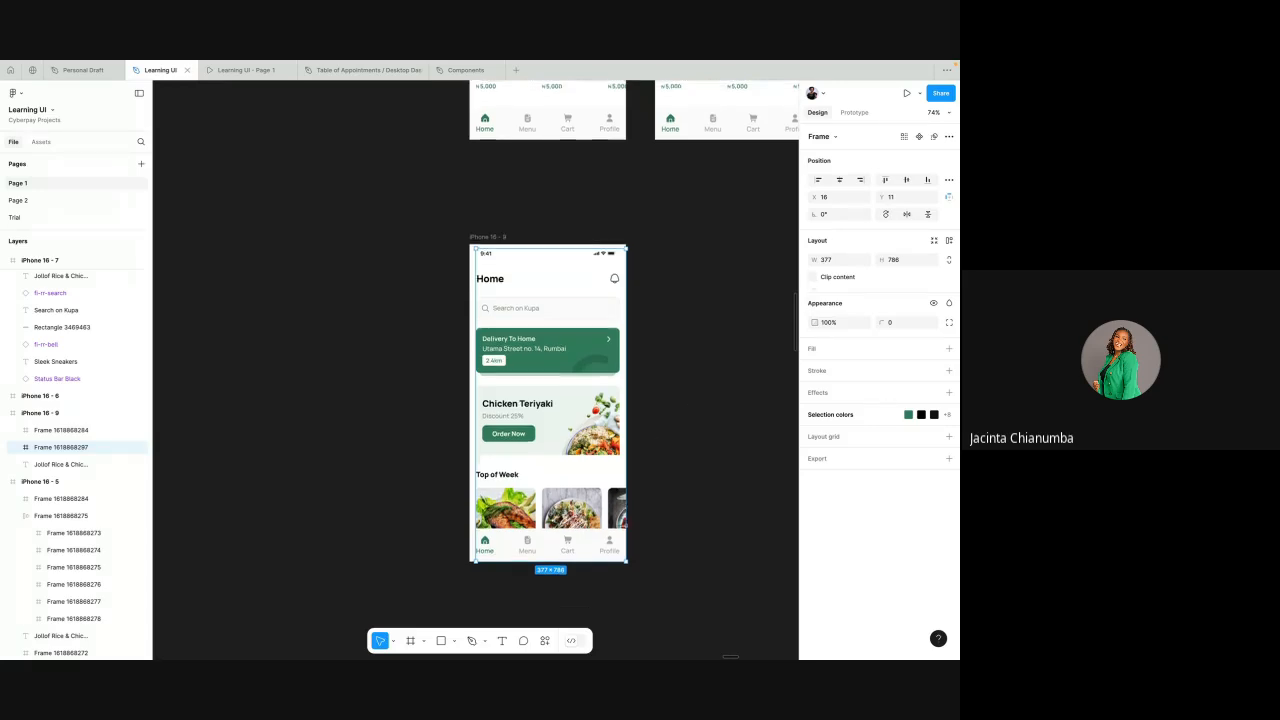
{"action": "left_click", "coordinate": [706, 299]}
{"action": "scroll", "coordinate": [650, 260], "scroll_direction": "up", "scroll_amount": 2}
{"action": "left_click", "coordinate": [576, 227]}
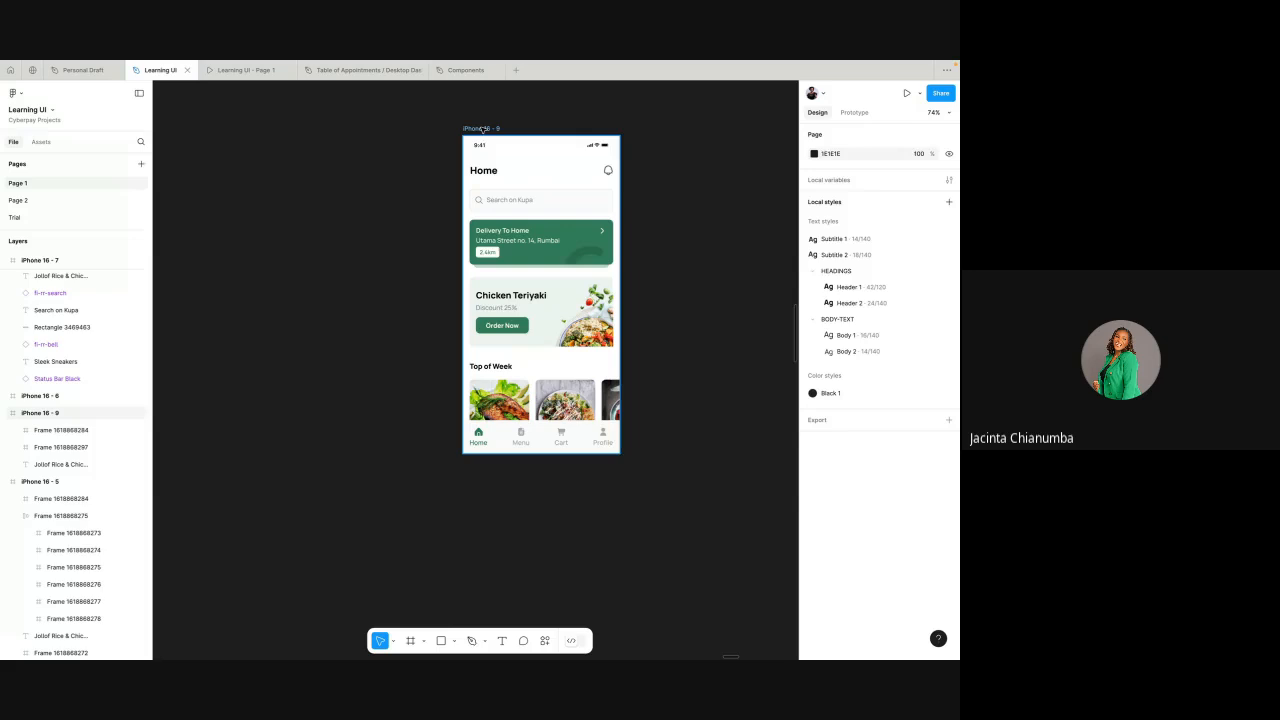
{"action": "left_click", "coordinate": [813, 277]}
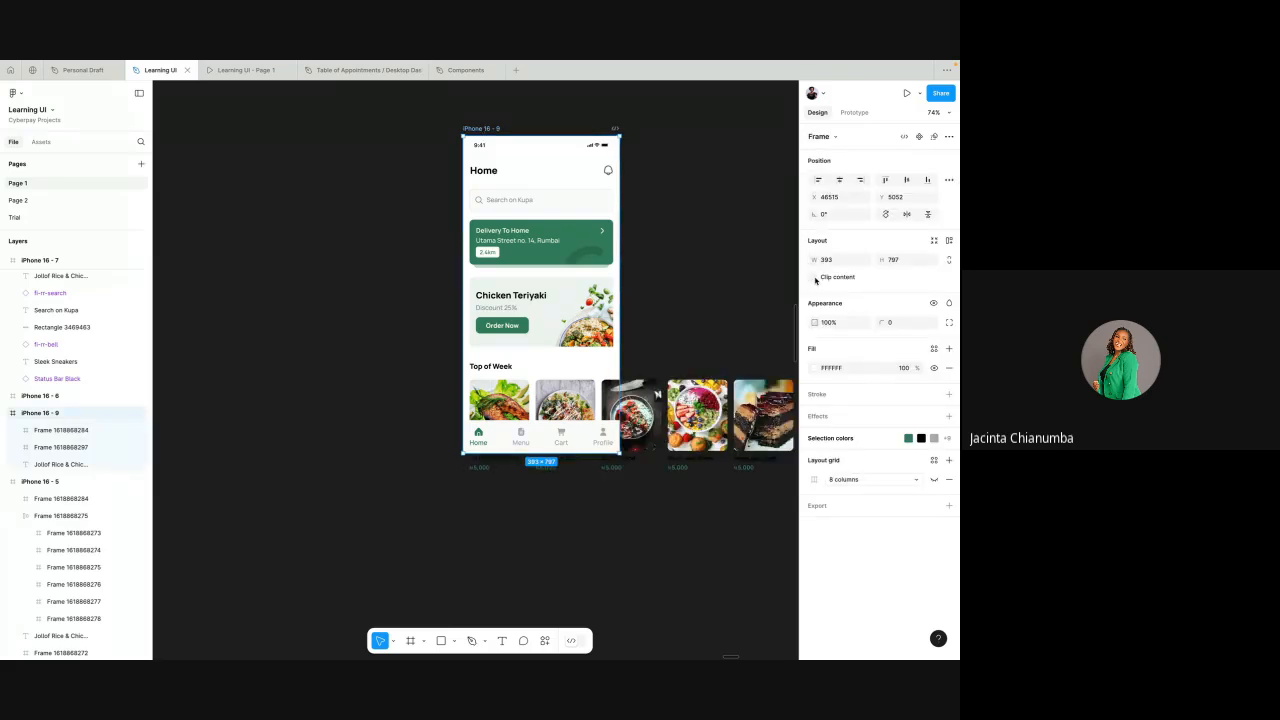
{"action": "scroll", "coordinate": [534, 493], "scroll_direction": "up", "scroll_amount": 5}
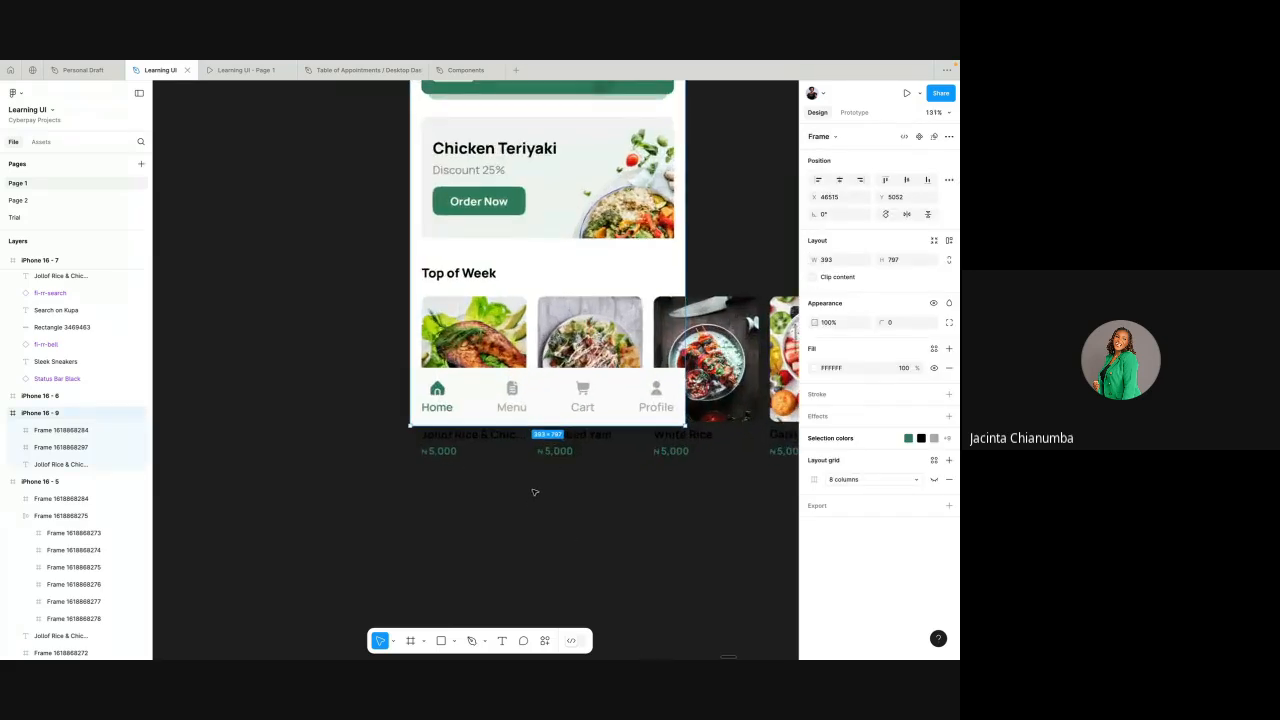
{"action": "left_click", "coordinate": [484, 260]}
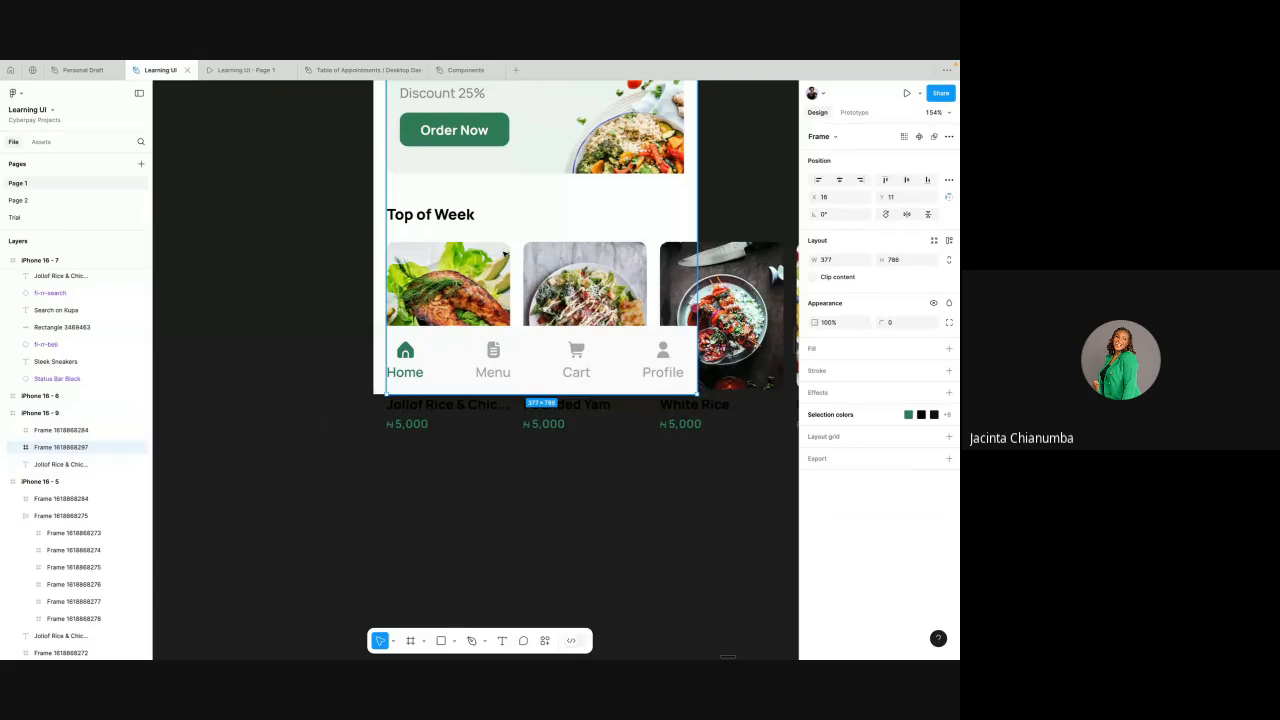
{"action": "scroll", "coordinate": [484, 453], "scroll_direction": "down", "scroll_amount": 1}
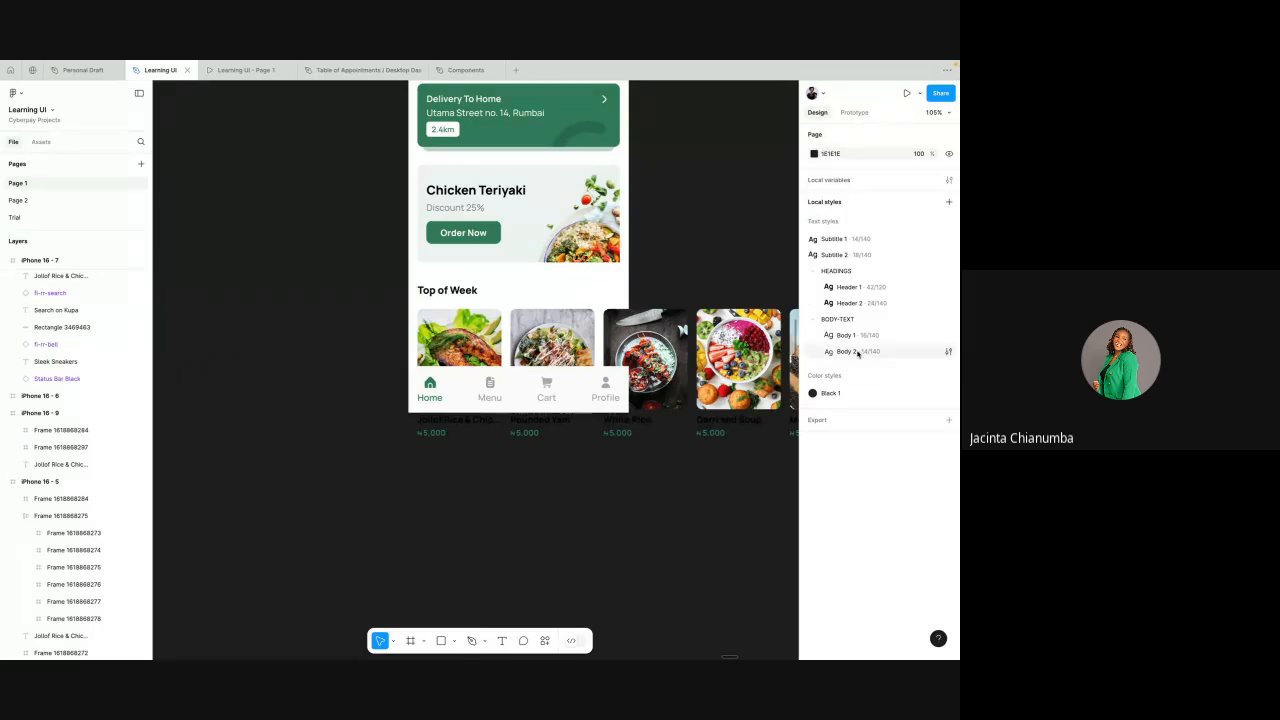
- Draw a rectangle about 393 × 369 over the Top of Week section, spanning the screen's width, and fill it with FFFFFF
{"action": "left_click", "coordinate": [441, 641]}
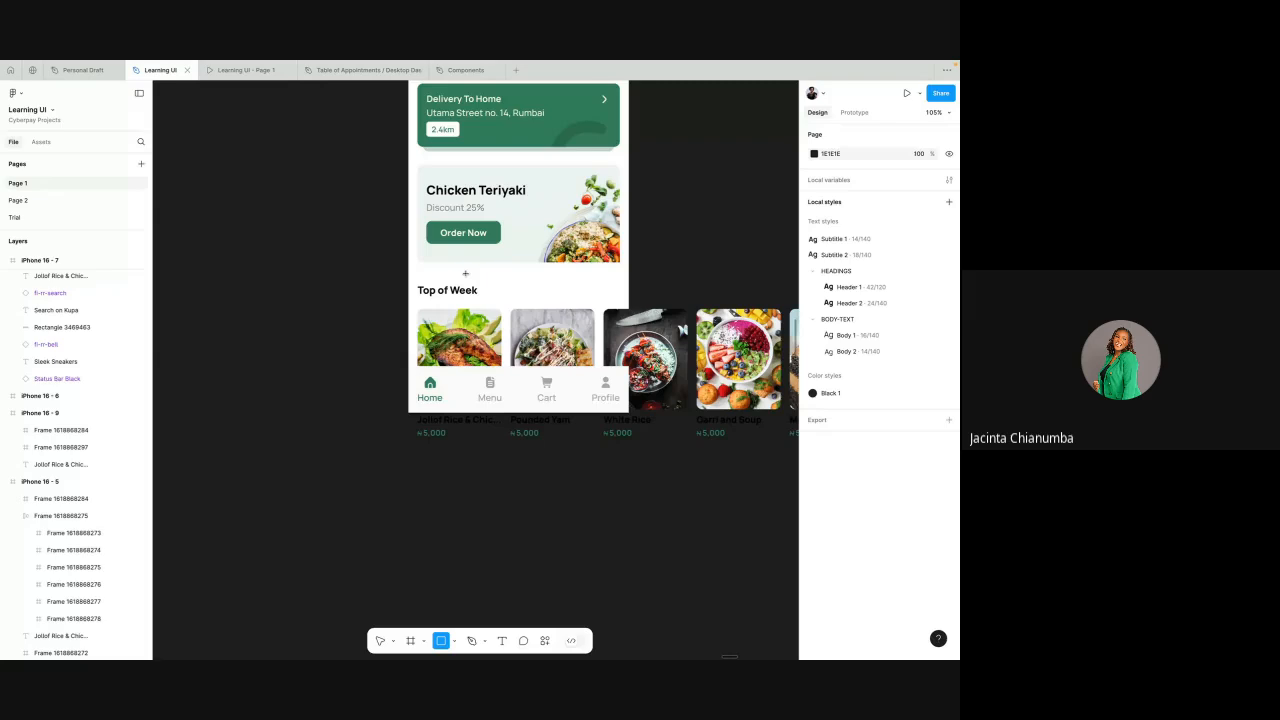
{"action": "mouse_move", "coordinate": [410, 280]}
{"action": "left_mouse_down"}
{"action": "mouse_move", "coordinate": [561, 445]}
{"action": "mouse_move", "coordinate": [629, 487]}
{"action": "left_mouse_up"}
{"action": "left_click", "coordinate": [815, 351]}
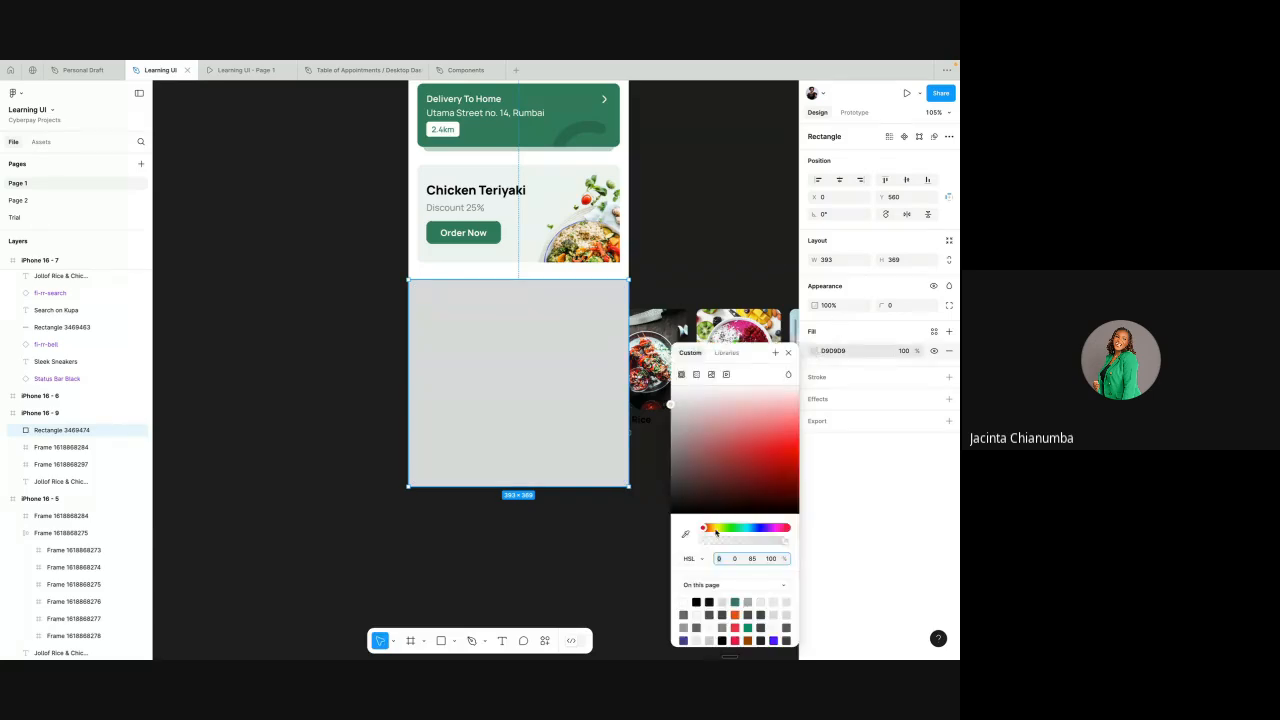
{"action": "left_click", "coordinate": [834, 351]}
{"action": "type", "text": "FFFFFF"}
{"action": "key", "text": "Return"}
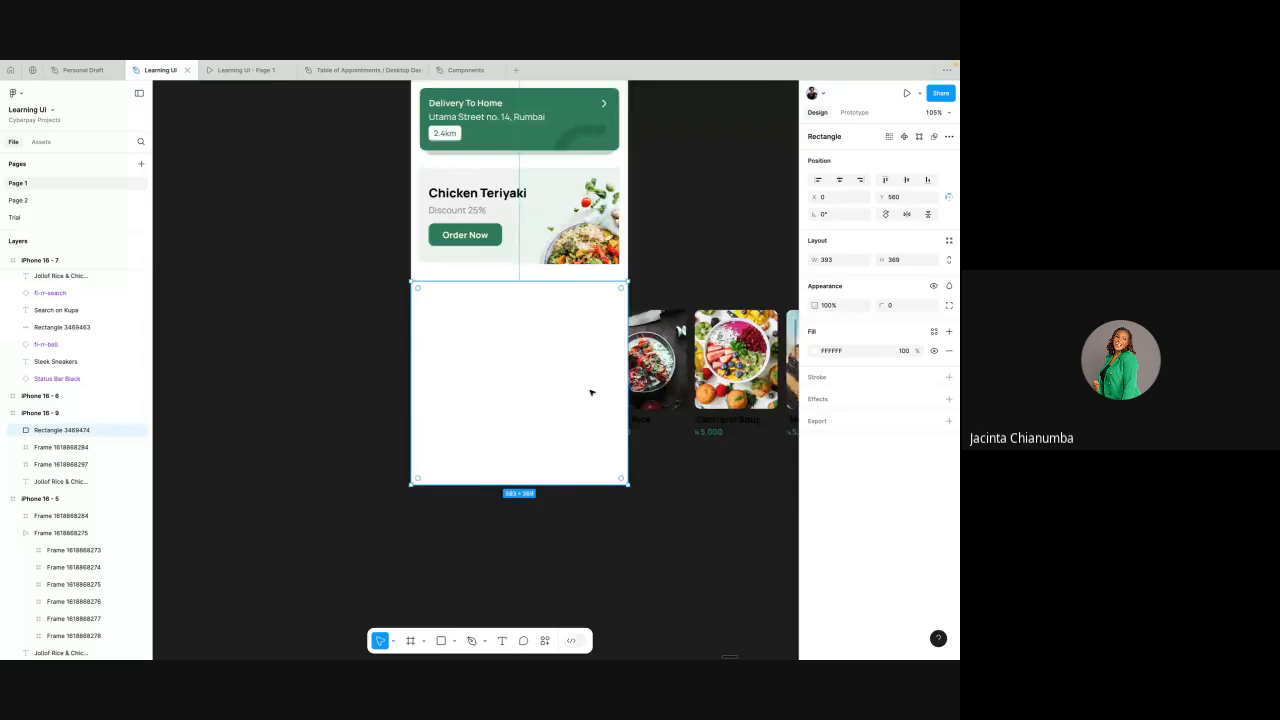
- Move the white rectangle up into the content frame and nudge it down to about Y 385
{"action": "scroll", "coordinate": [591, 392], "scroll_direction": "down", "scroll_amount": 3}
{"action": "left_click_drag", "start_coordinate": [574, 414], "coordinate": [572, 308]}
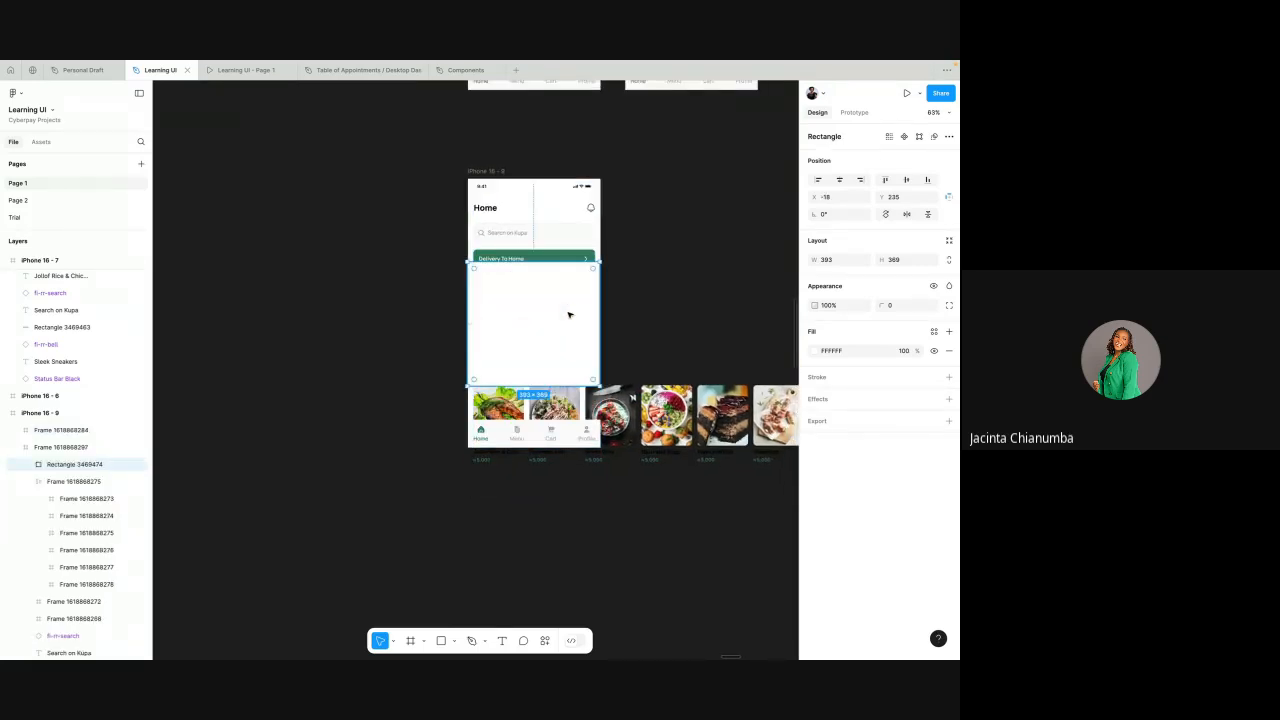
{"action": "key", "text": "shift+Down"}
{"action": "key", "text": "shift+Down"}
{"action": "key", "text": "shift+Down"}
{"action": "key", "text": "shift+Down"}
{"action": "key", "text": "shift+Down"}
{"action": "key", "text": "shift+Down"}
{"action": "key", "text": "shift+Down"}
{"action": "key", "text": "shift+Down"}
{"action": "key", "text": "shift+Down"}
{"action": "key", "text": "shift+Down"}
{"action": "key", "text": "shift+Down"}
{"action": "key", "text": "shift+Down"}
{"action": "key", "text": "shift+Down"}
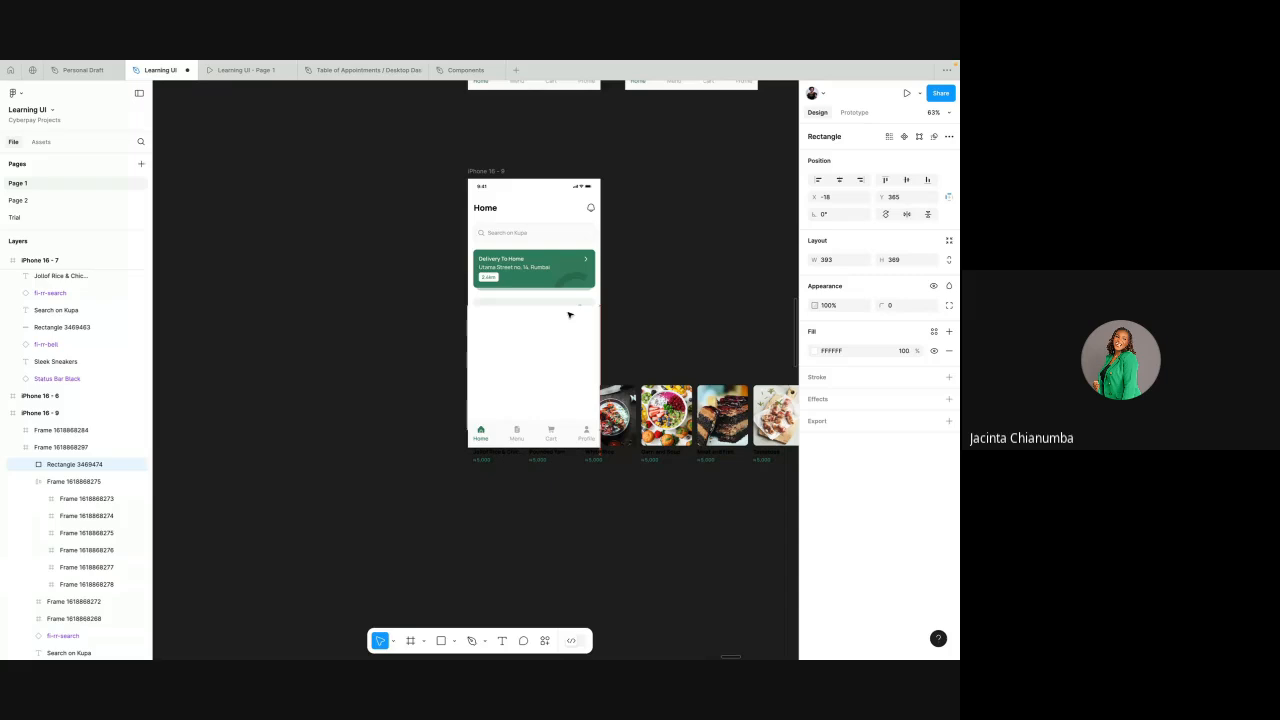
{"action": "key", "text": "shift+Down"}
{"action": "key", "text": "shift+Down"}
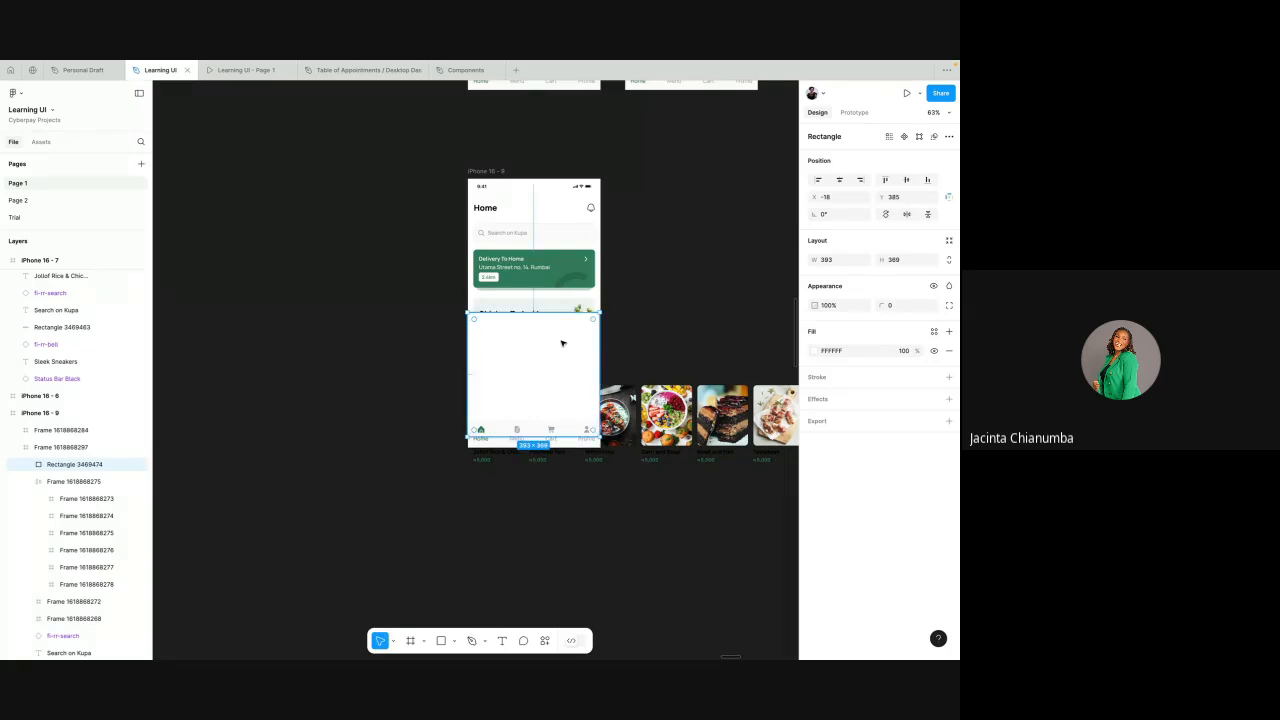
- Send the white rectangle to the back of the content frame and nudge it to X -14, Y 575, behind the food cards
{"action": "right_click", "coordinate": [565, 302]}
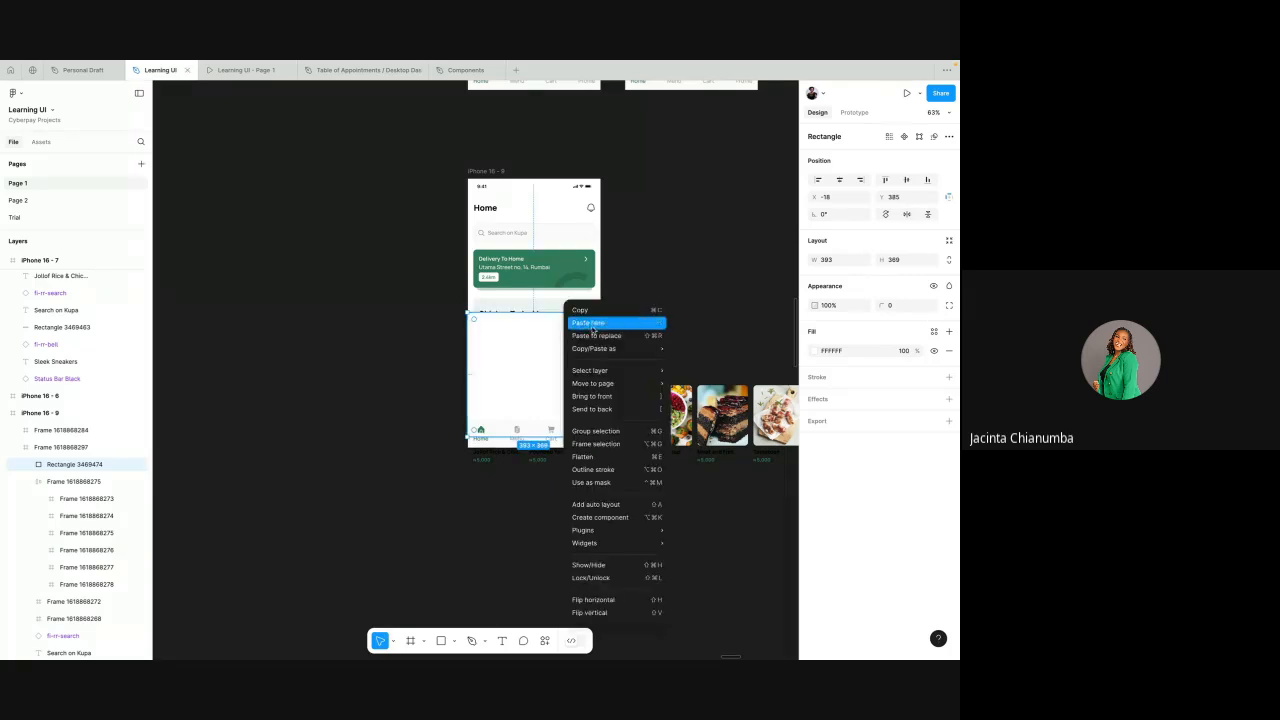
{"action": "left_click", "coordinate": [603, 410]}
{"action": "key", "text": "shift+Down"}
{"action": "key", "text": "shift+Down"}
{"action": "key", "text": "shift+Down"}
{"action": "key", "text": "shift+Down"}
{"action": "key", "text": "shift+Down"}
{"action": "key", "text": "shift+Down"}
{"action": "key", "text": "shift+Down"}
{"action": "key", "text": "shift+Down"}
{"action": "key", "text": "shift+Down"}
{"action": "key", "text": "shift+Down"}
{"action": "key", "text": "shift+Down"}
{"action": "key", "text": "shift+Down"}
{"action": "key", "text": "shift+Down"}
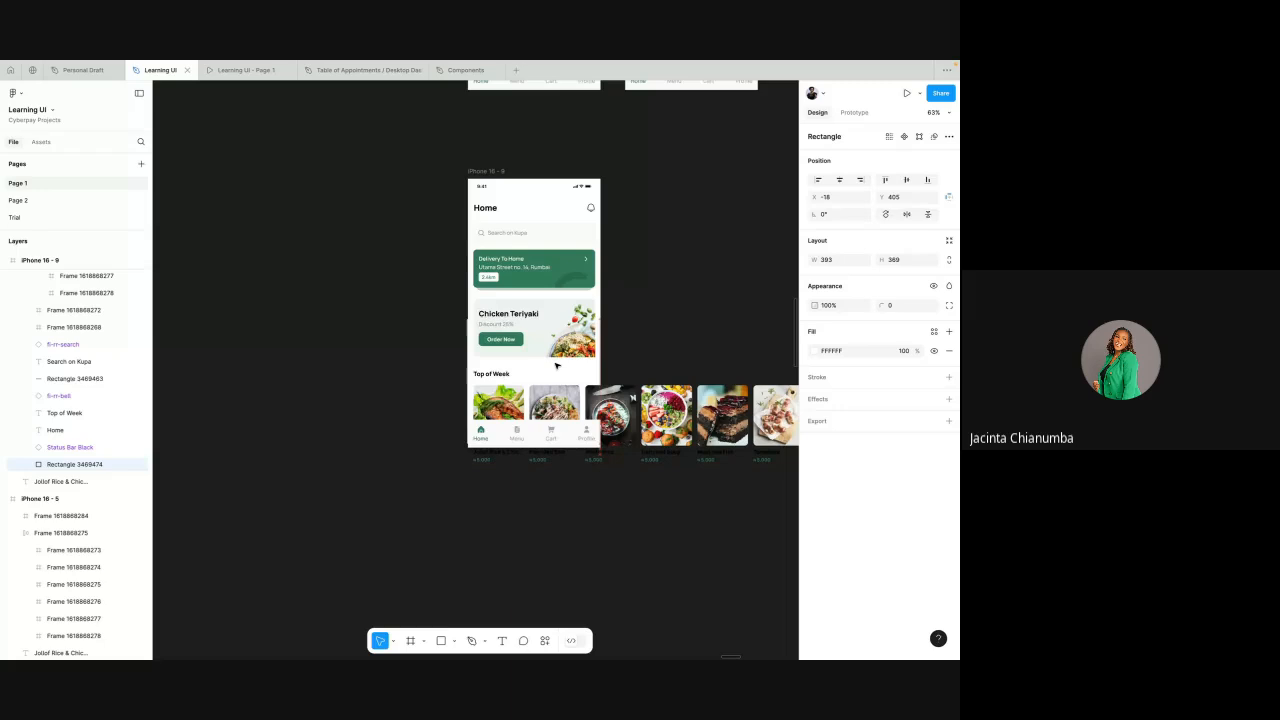
{"action": "key", "text": "shift+Down"}
{"action": "key", "text": "shift+Down"}
{"action": "key", "text": "shift+Down"}
{"action": "key", "text": "shift+Down"}
{"action": "key", "text": "shift+Down"}
{"action": "key", "text": "shift+Down"}
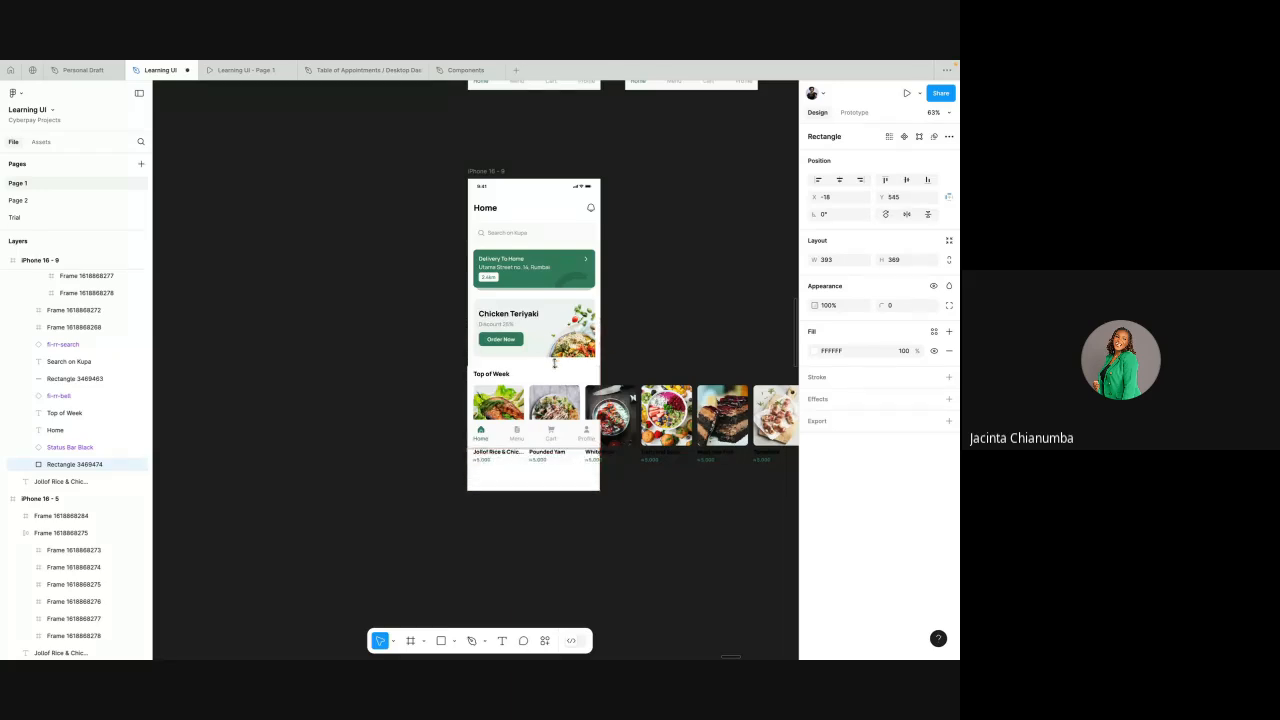
{"action": "key", "text": "shift+Right"}
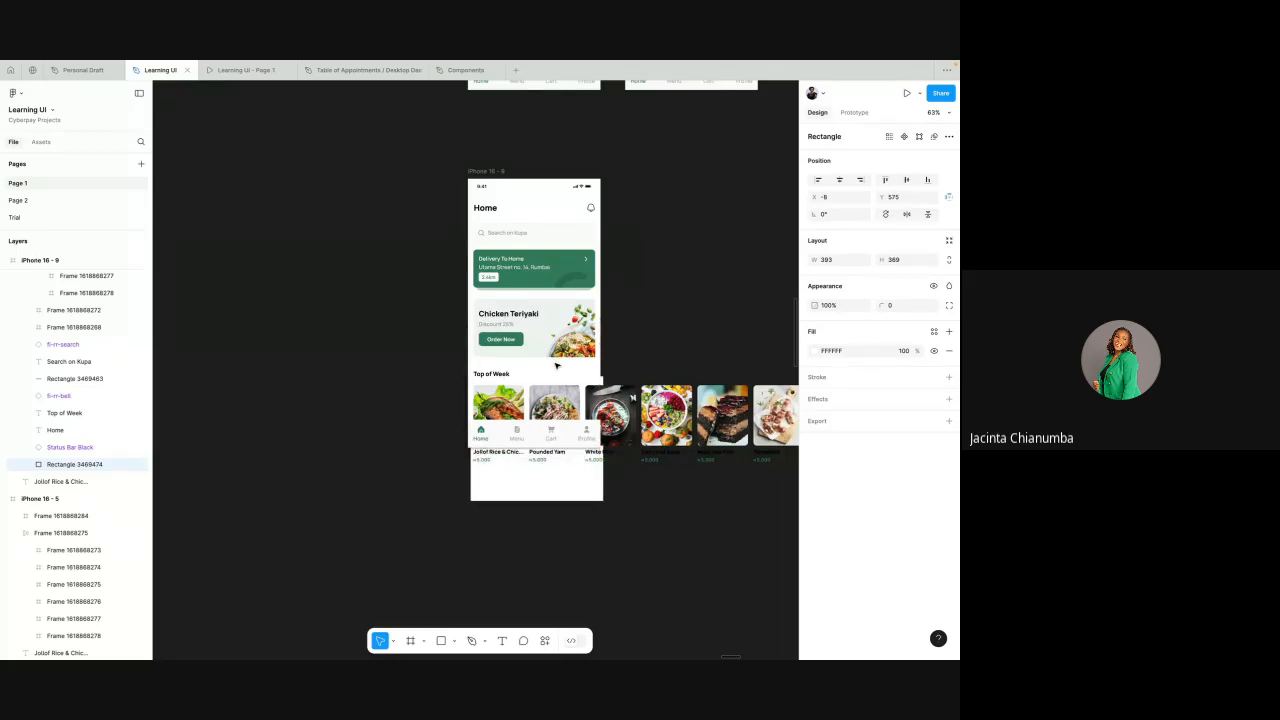
{"action": "key", "text": "Left"}
{"action": "key", "text": "Left"}
{"action": "key", "text": "Left"}
{"action": "key", "text": "Left"}
{"action": "key", "text": "Left"}
{"action": "key", "text": "Left"}
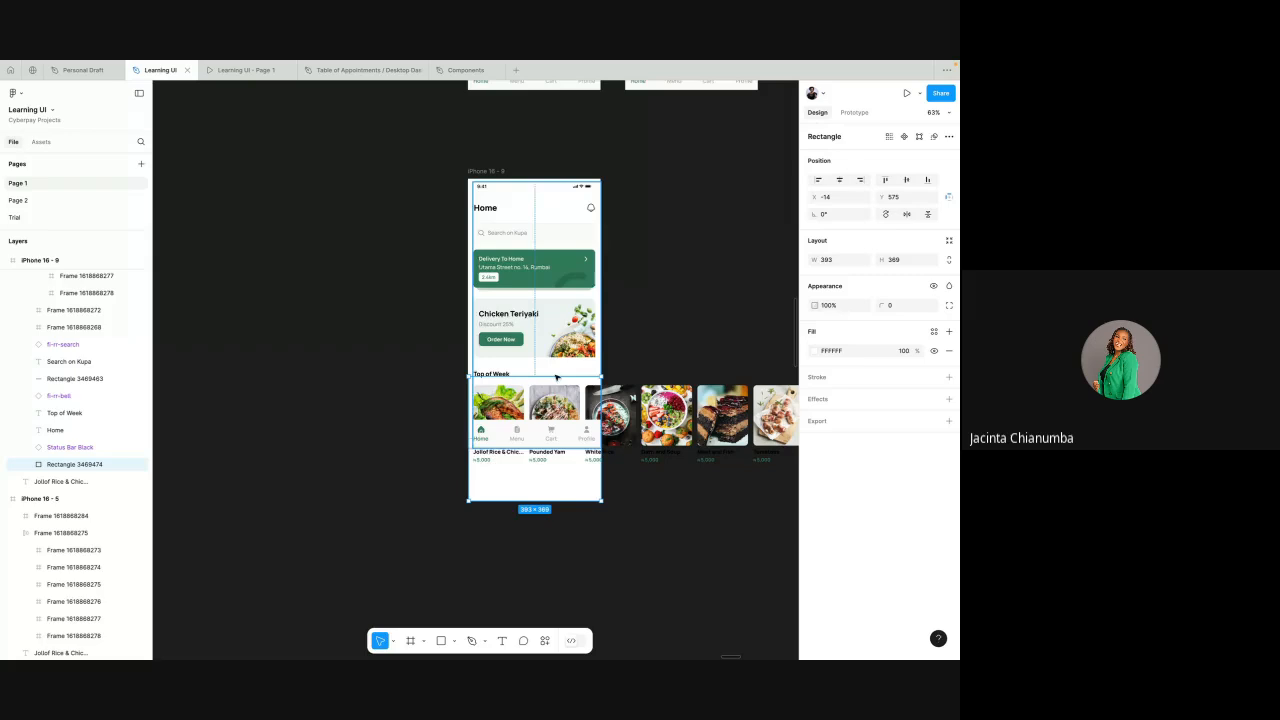
- Remove the drop shadow effect from the navigation bar frame
{"action": "left_click", "coordinate": [552, 430]}
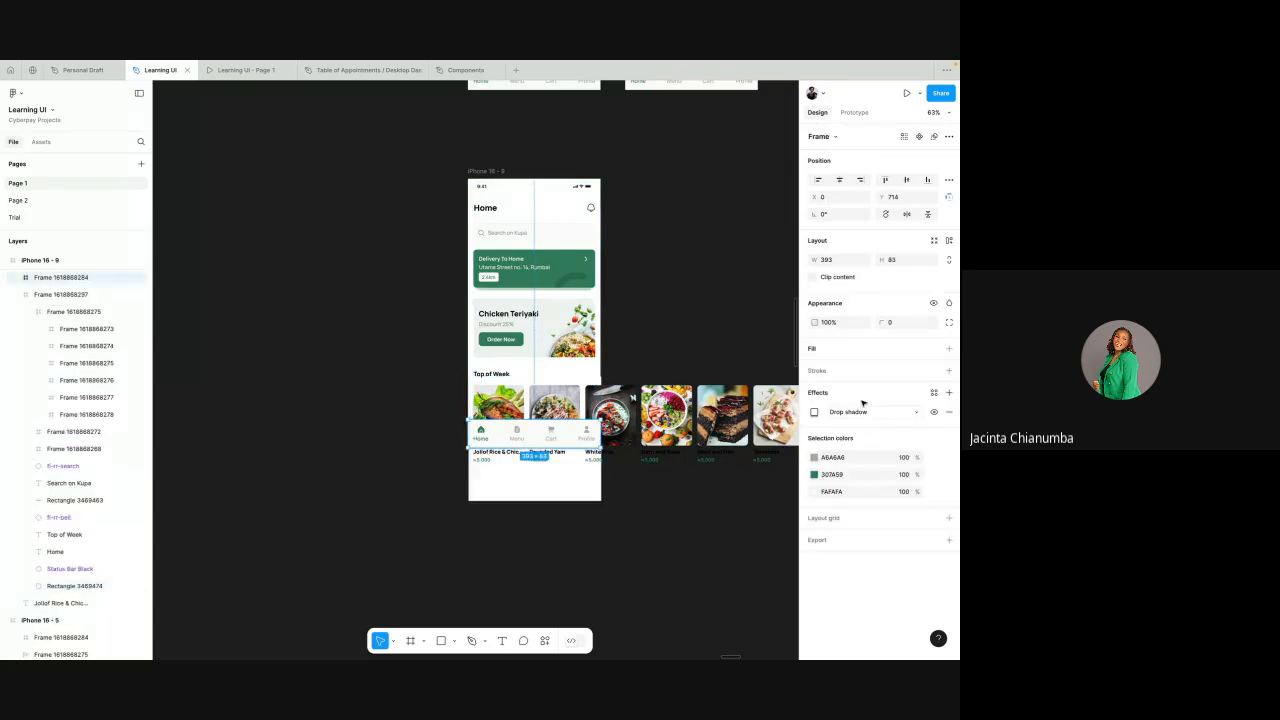
{"action": "left_click", "coordinate": [946, 411]}
{"action": "scroll", "coordinate": [543, 432], "scroll_direction": "up", "scroll_amount": 5}
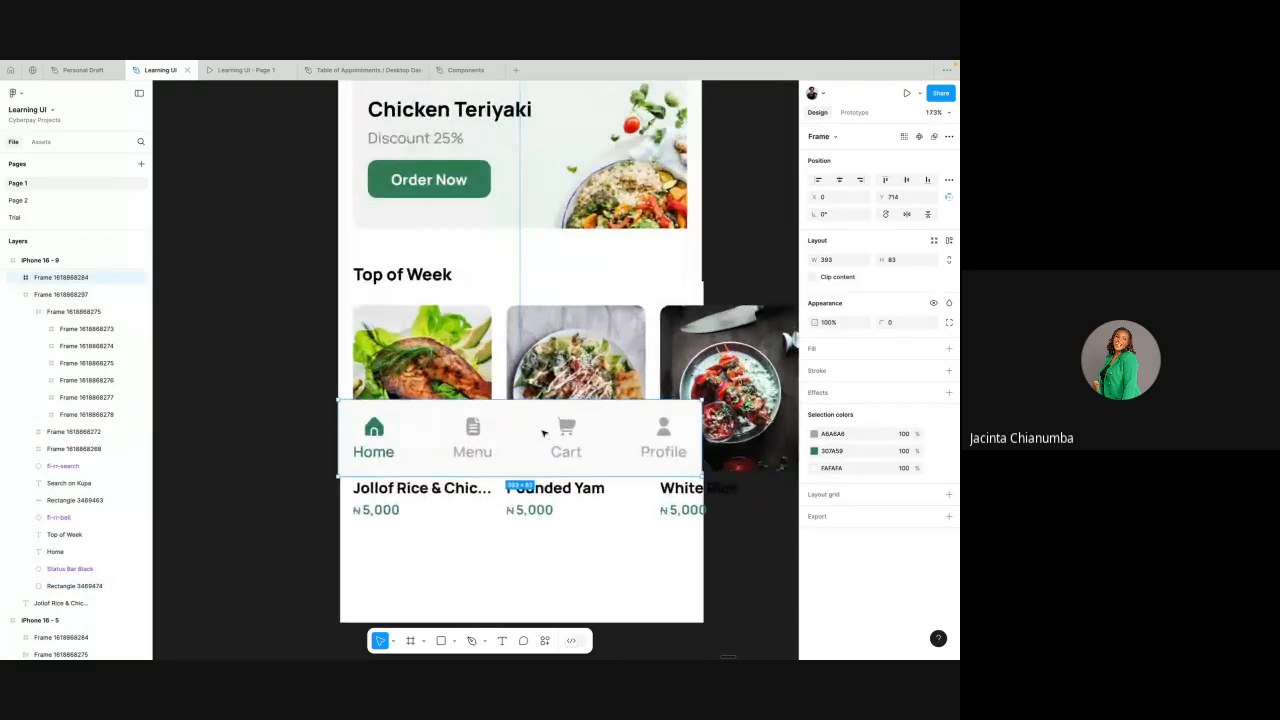
- Nudge the white rectangle to X -16 so its sides align with the iPhone screen, and select the content frame
{"action": "left_click", "coordinate": [581, 565]}
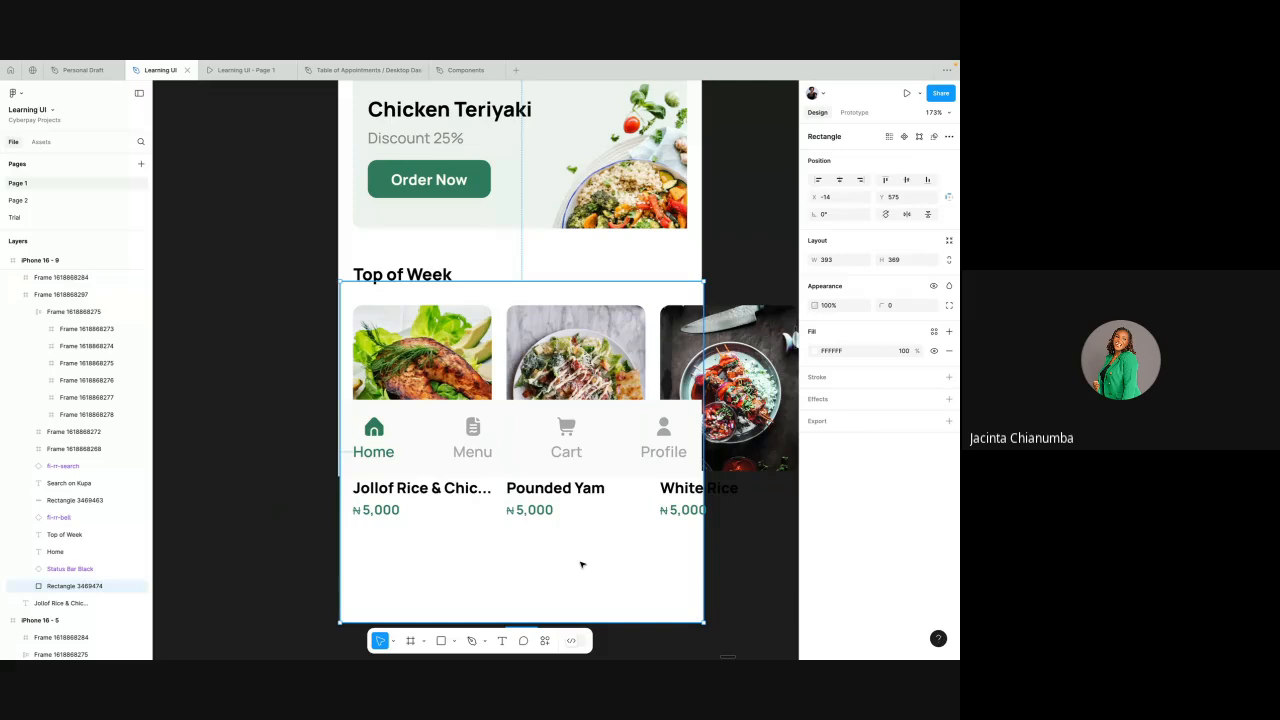
{"action": "key", "text": "Left"}
{"action": "key", "text": "Left"}
{"action": "key", "text": "Left"}
{"action": "key", "text": "Right"}
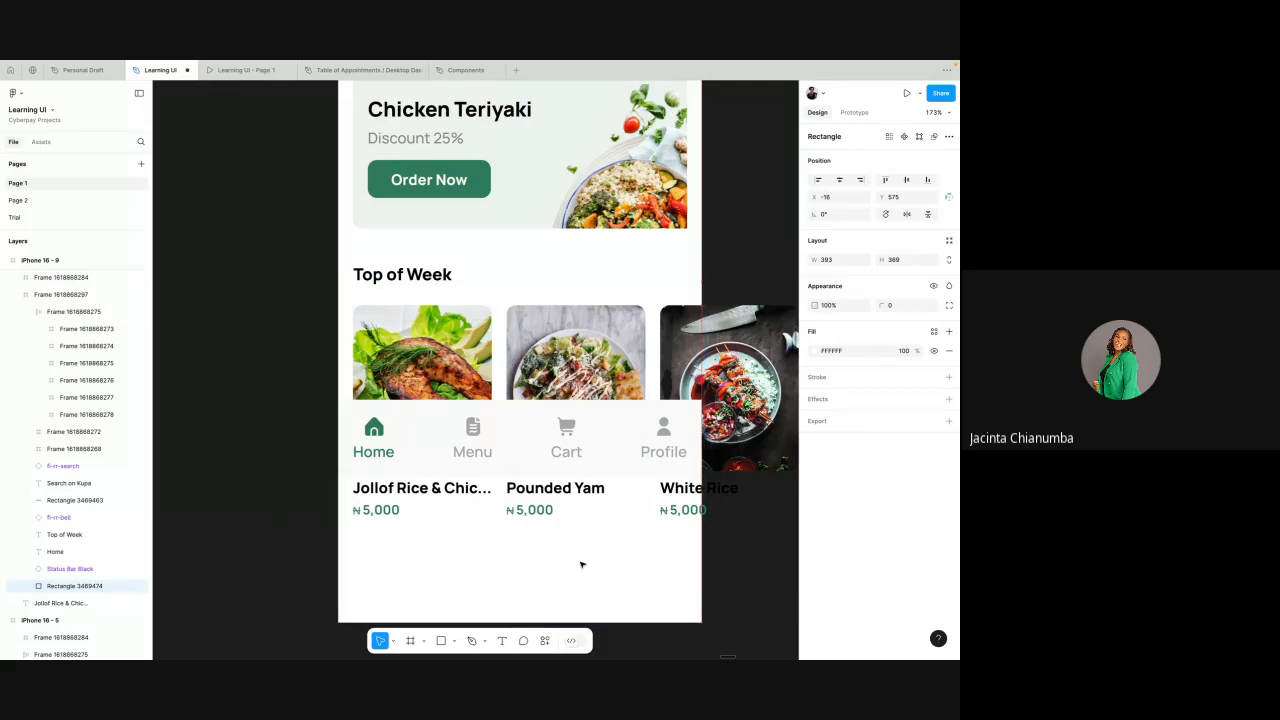
{"action": "scroll", "coordinate": [581, 565], "scroll_direction": "down", "scroll_amount": 4}
{"action": "scroll", "coordinate": [581, 565], "scroll_direction": "down", "scroll_amount": 1}
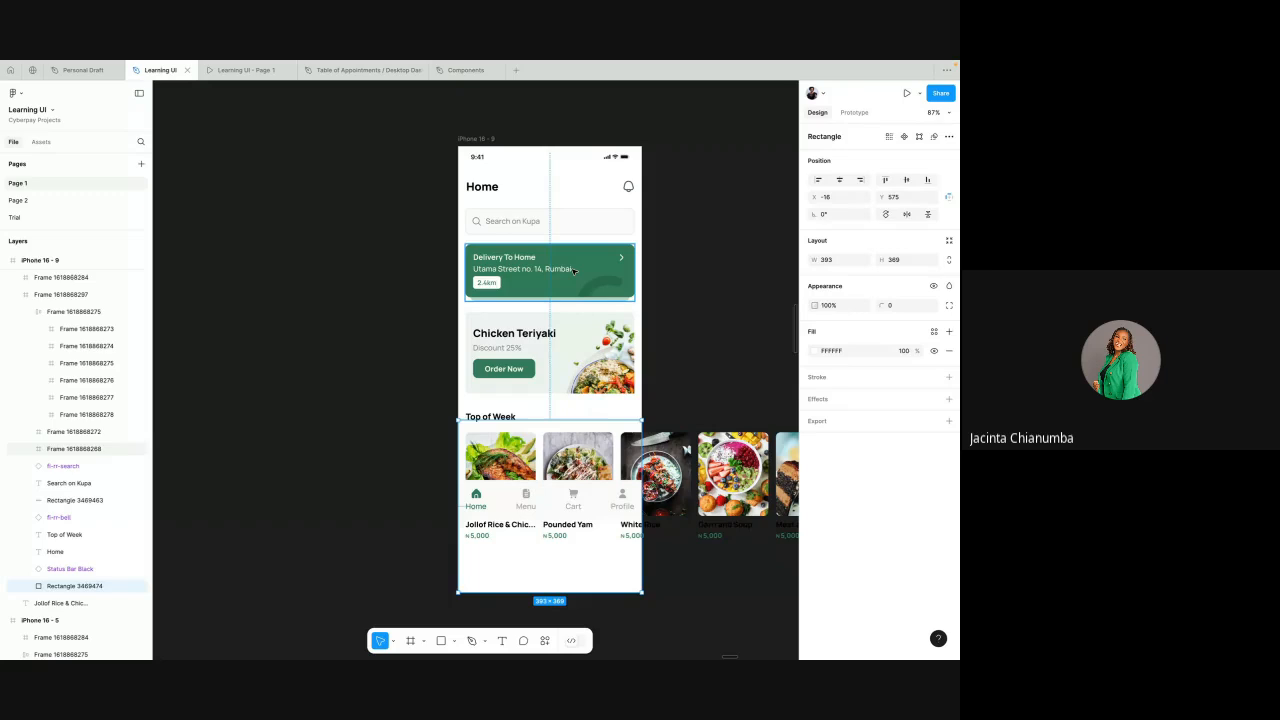
{"action": "left_click", "coordinate": [588, 272]}
{"action": "left_click", "coordinate": [575, 181]}
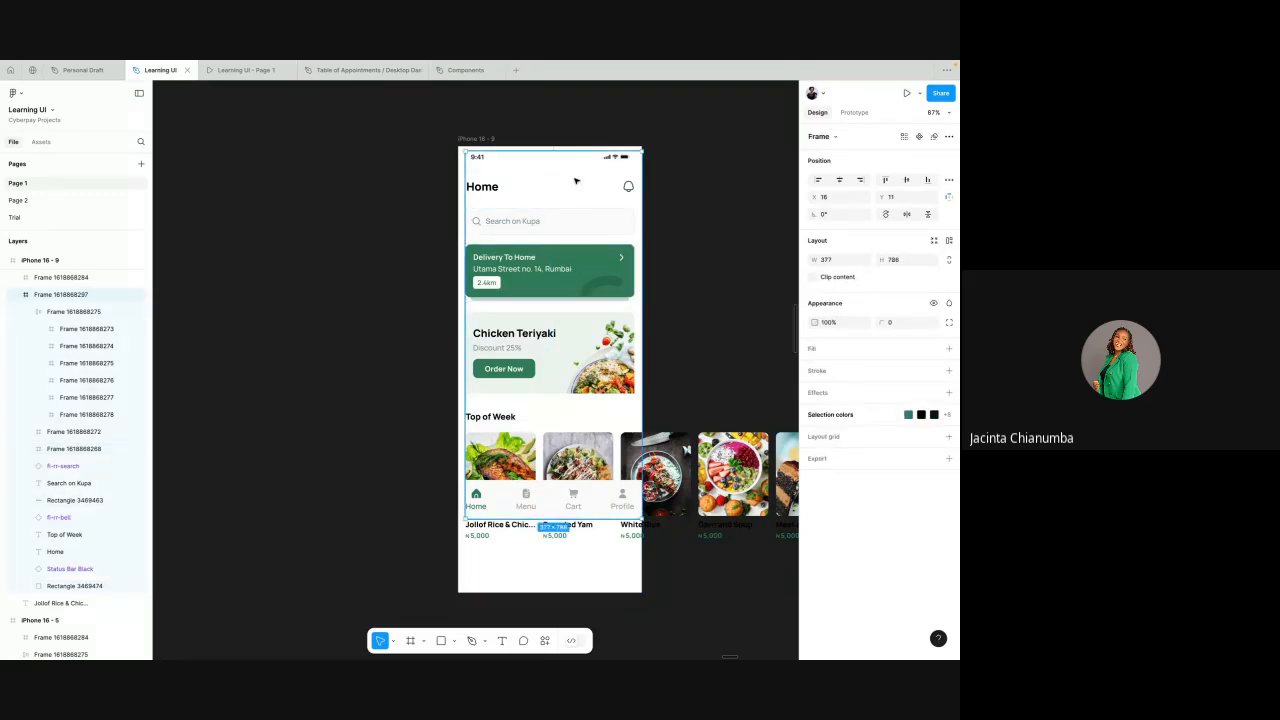
{"action": "left_click", "coordinate": [530, 547]}
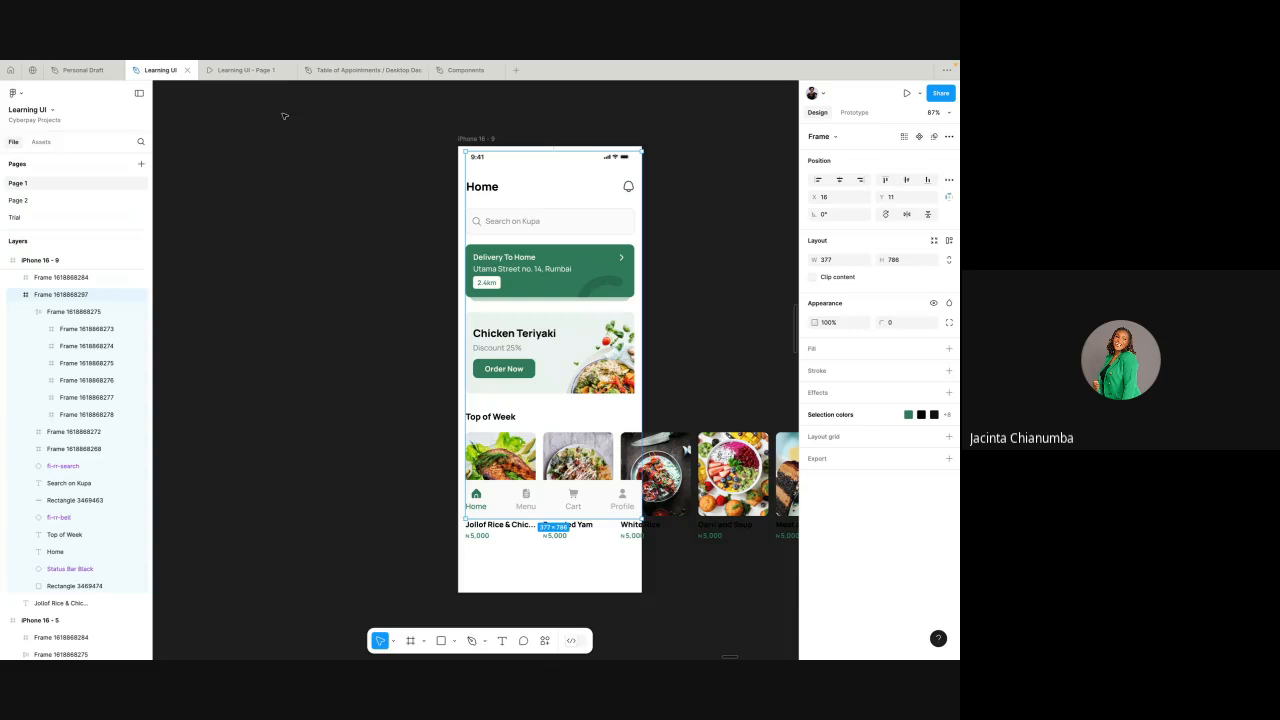
- Test in the Page 1 prototype how the screen content scrolls vertically behind the navigation bar down to the card prices
{"action": "left_click", "coordinate": [226, 72]}
{"action": "scroll", "coordinate": [488, 345], "scroll_direction": "down", "scroll_amount": 2}
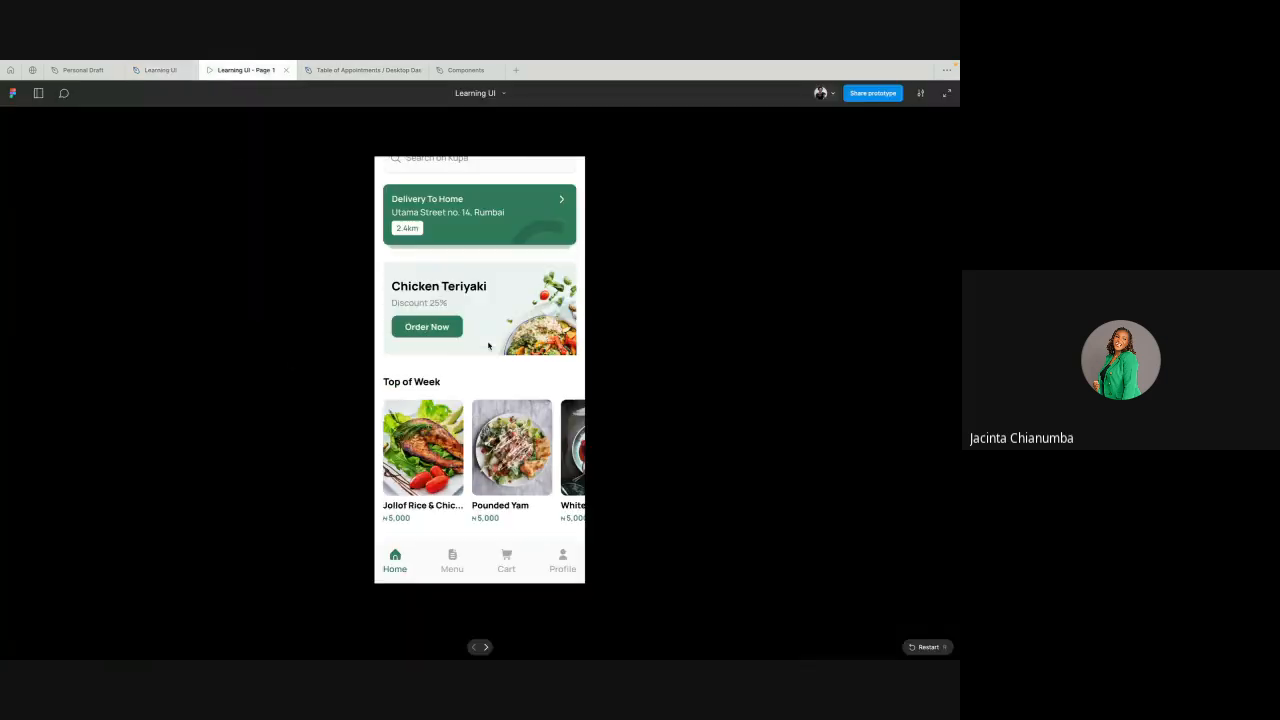
{"action": "scroll", "coordinate": [488, 345], "scroll_direction": "up", "scroll_amount": 2}
{"action": "scroll", "coordinate": [488, 345], "scroll_direction": "down", "scroll_amount": 2}
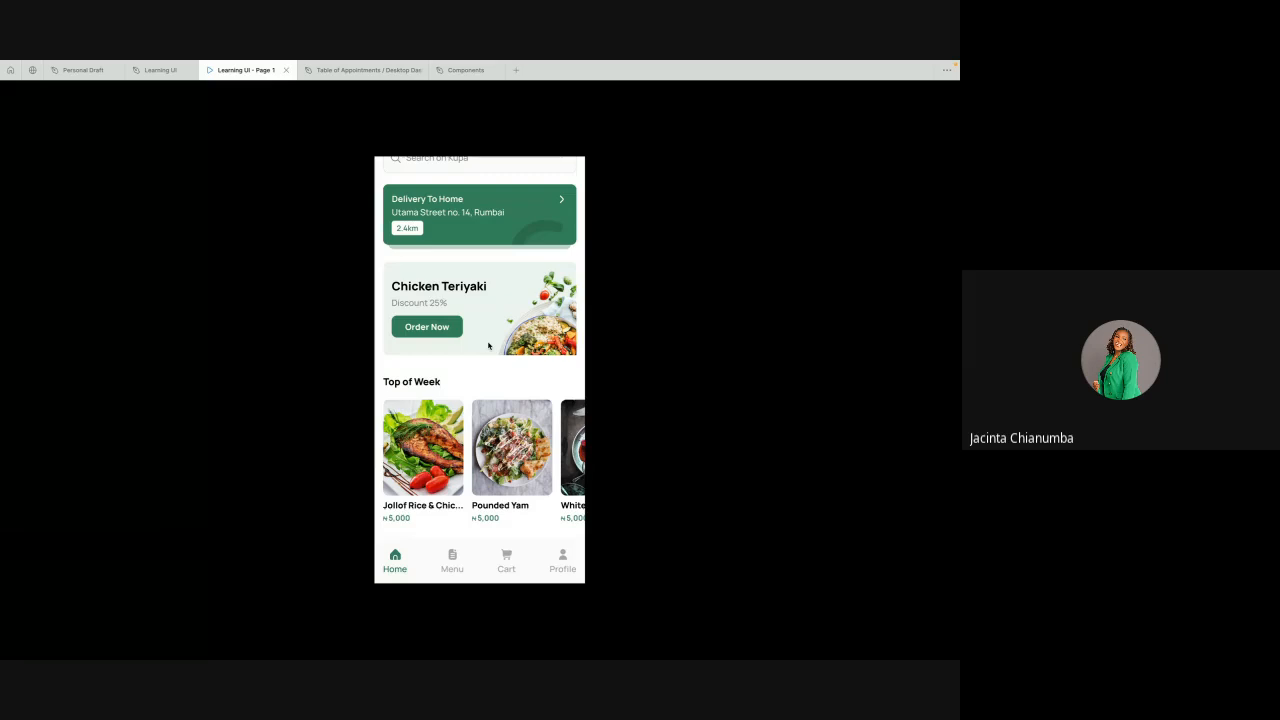
{"action": "scroll", "coordinate": [488, 345], "scroll_direction": "up", "scroll_amount": 1}
{"action": "scroll", "coordinate": [488, 345], "scroll_direction": "down", "scroll_amount": 1}
{"action": "scroll", "coordinate": [488, 345], "scroll_direction": "up", "scroll_amount": 2}
{"action": "scroll", "coordinate": [488, 345], "scroll_direction": "down", "scroll_amount": 2}
{"action": "scroll", "coordinate": [488, 345], "scroll_direction": "up", "scroll_amount": 2}
{"action": "scroll", "coordinate": [488, 345], "scroll_direction": "down", "scroll_amount": 2}
{"action": "scroll", "coordinate": [488, 345], "scroll_direction": "up", "scroll_amount": 2}
{"action": "scroll", "coordinate": [488, 345], "scroll_direction": "down", "scroll_amount": 2}
- Test the horizontal scrolling of the Top of Week cards, scroll back to the start, and return to the design file
{"action": "scroll", "coordinate": [506, 471], "scroll_direction": "right", "scroll_amount": 3}
{"action": "scroll", "coordinate": [506, 471], "scroll_direction": "left", "scroll_amount": 3}
{"action": "scroll", "coordinate": [507, 473], "scroll_direction": "right", "scroll_amount": 3}
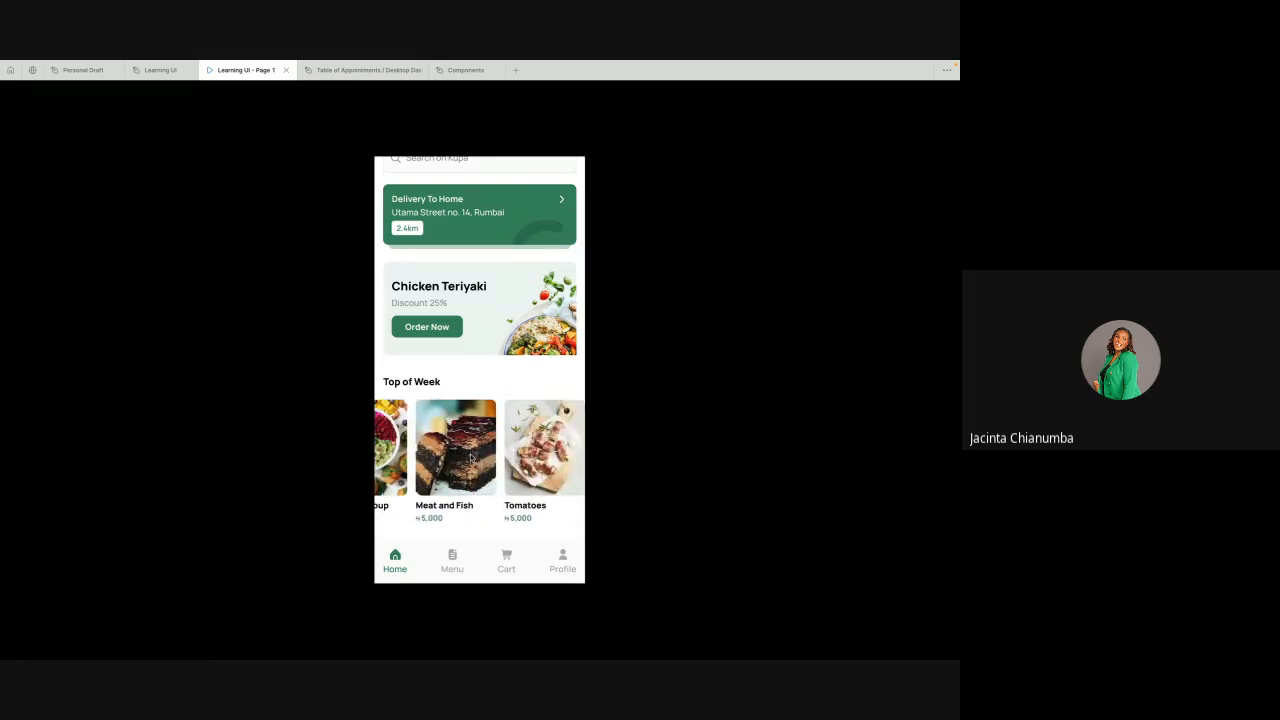
{"action": "scroll", "coordinate": [471, 458], "scroll_direction": "left", "scroll_amount": 3}
{"action": "scroll", "coordinate": [495, 300], "scroll_direction": "up", "scroll_amount": 2}
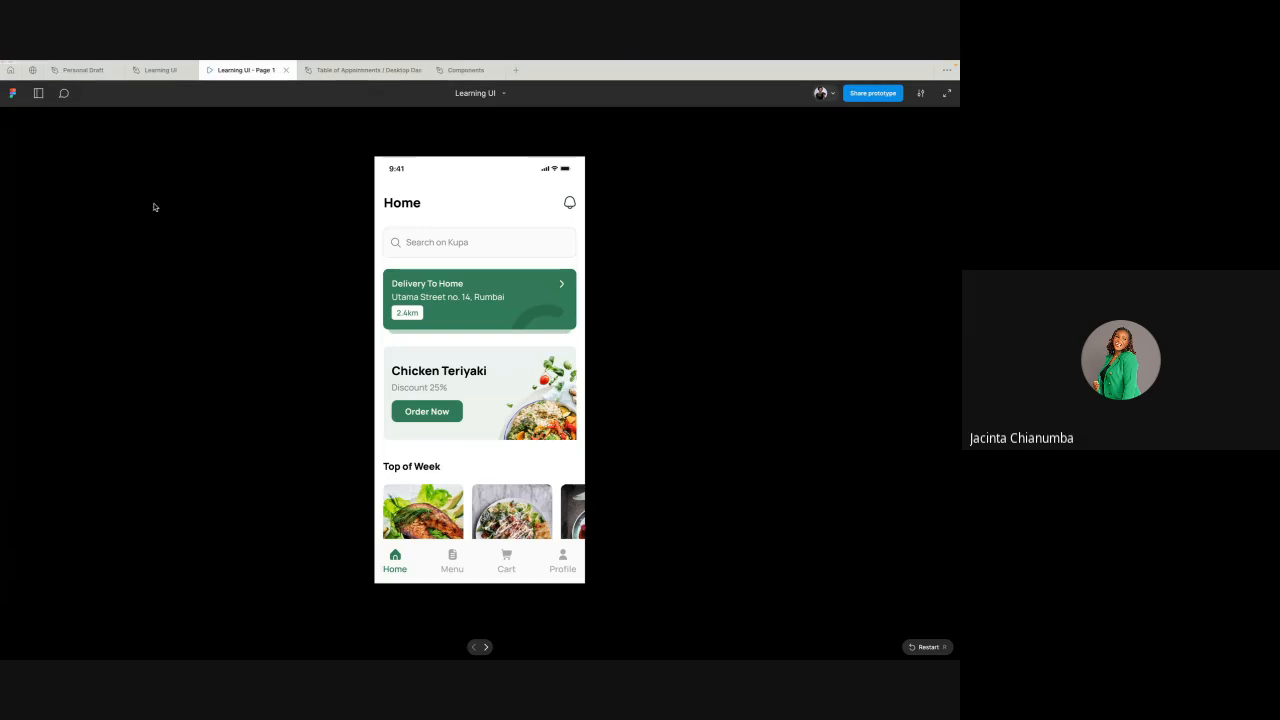
{"action": "left_click", "coordinate": [146, 77]}
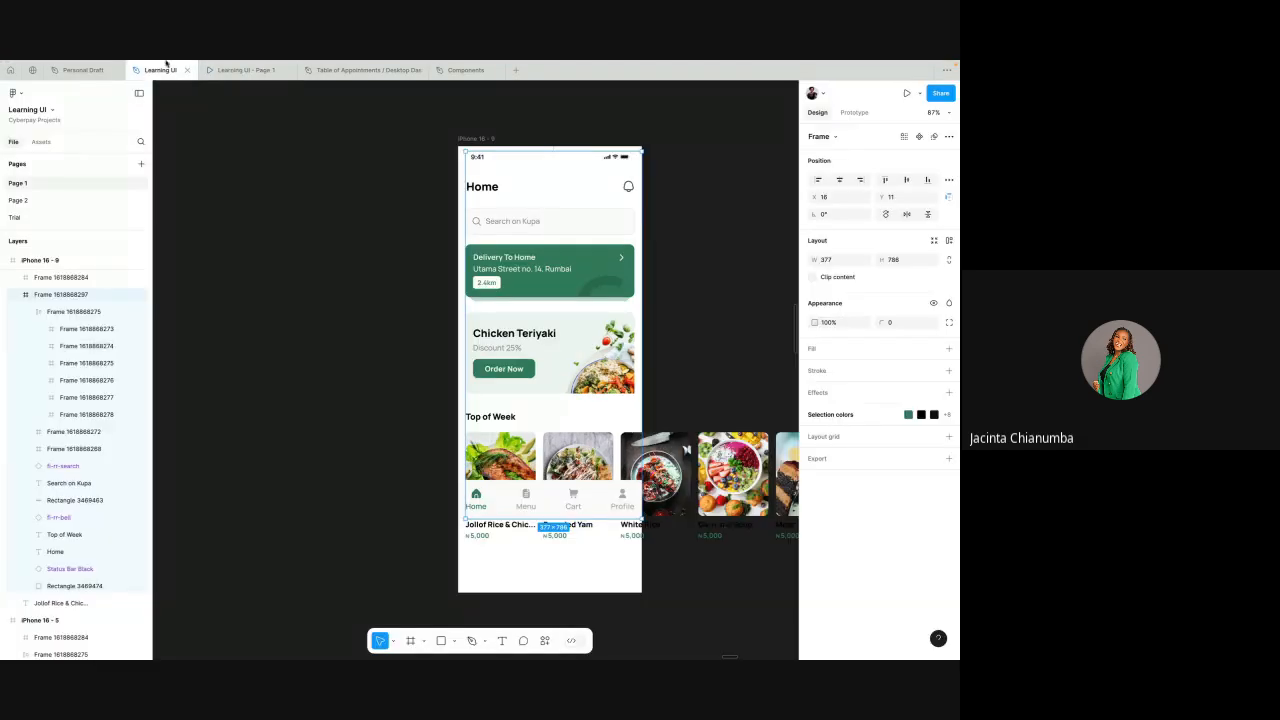
- Read the in-call messages in Google Meet, and return to Figma to look through the open Table of Appointments and Components files
{"action": "key", "text": "ctrl+Right"}
{"action": "left_click", "coordinate": [56, 199]}
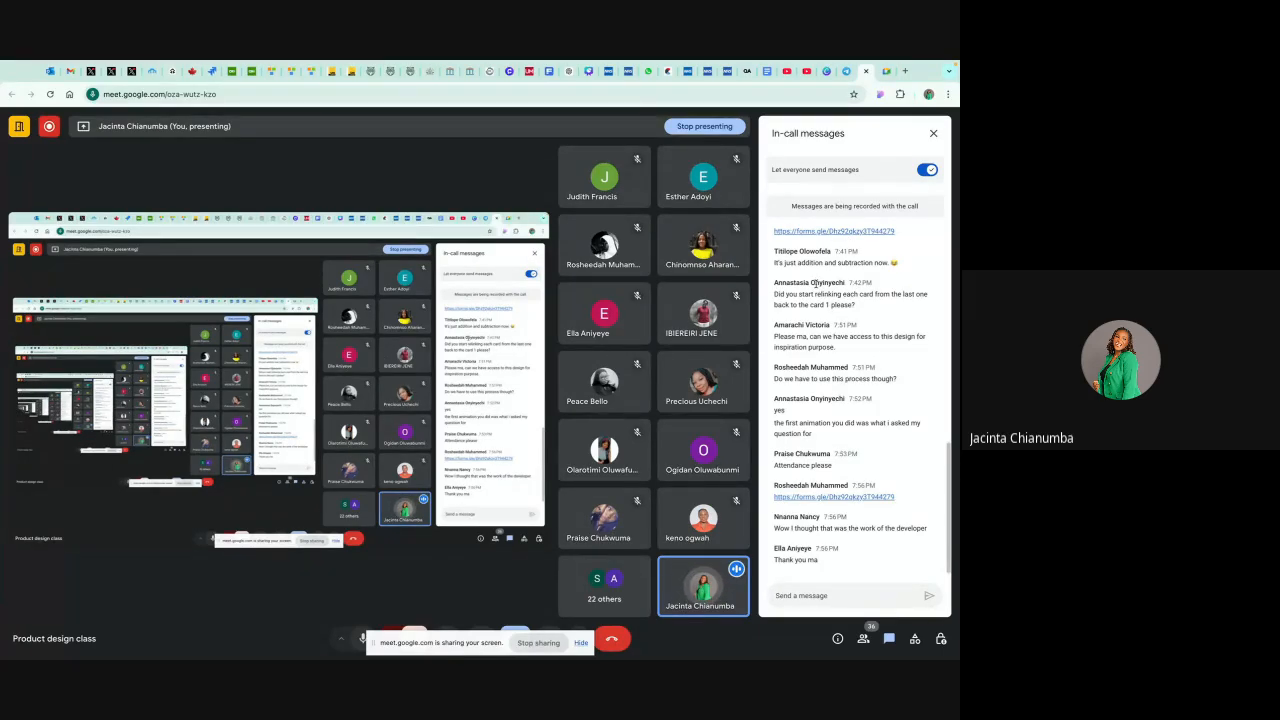
{"action": "key", "text": "ctrl+Left"}
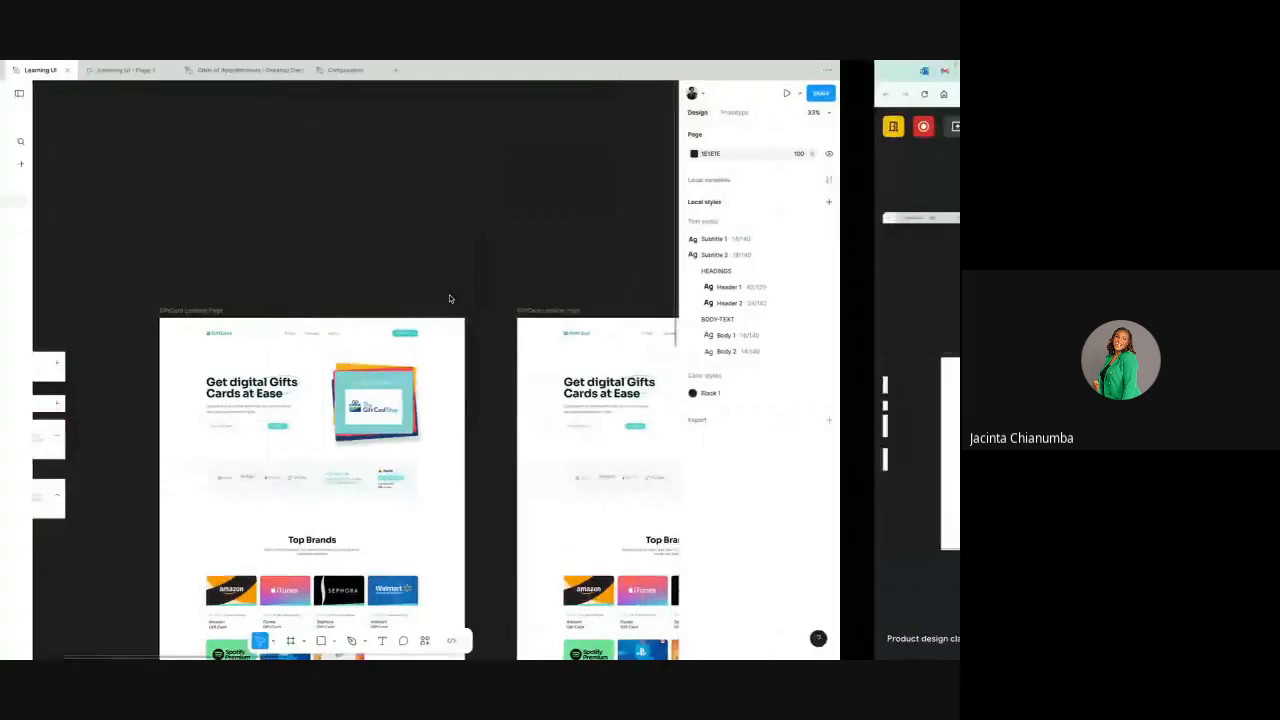
{"action": "left_click", "coordinate": [349, 70]}
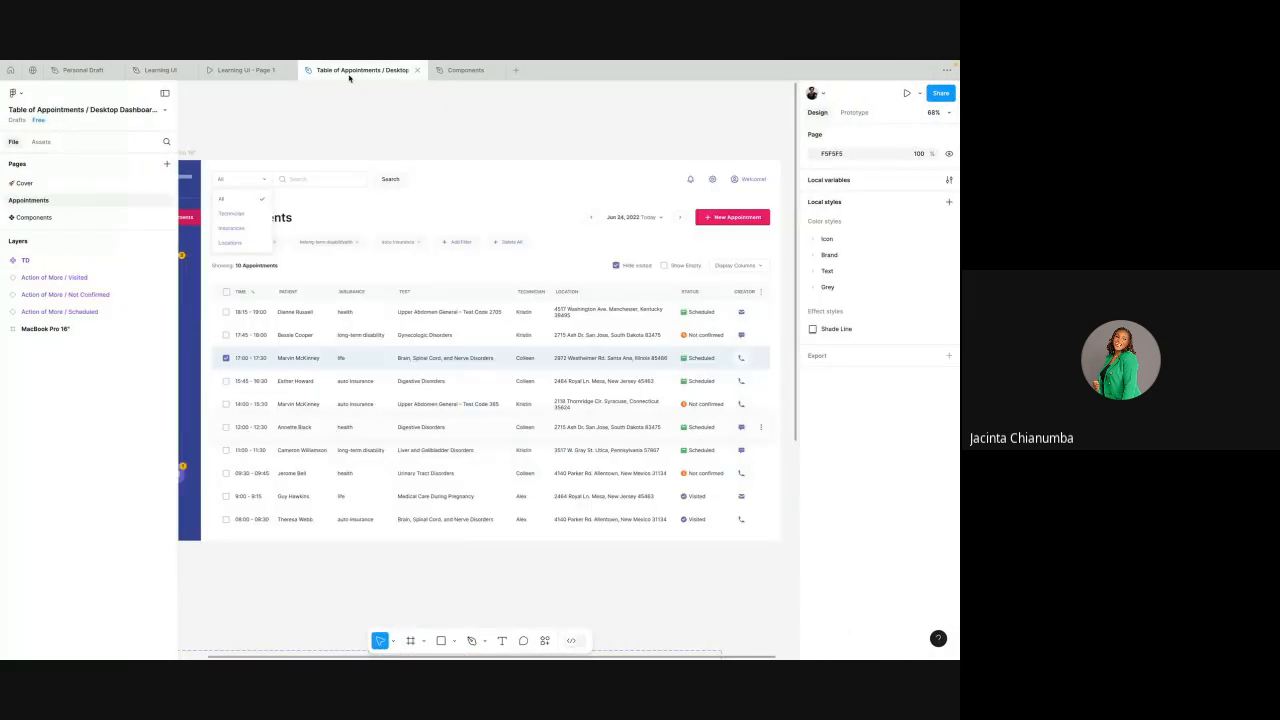
{"action": "left_click", "coordinate": [466, 70]}
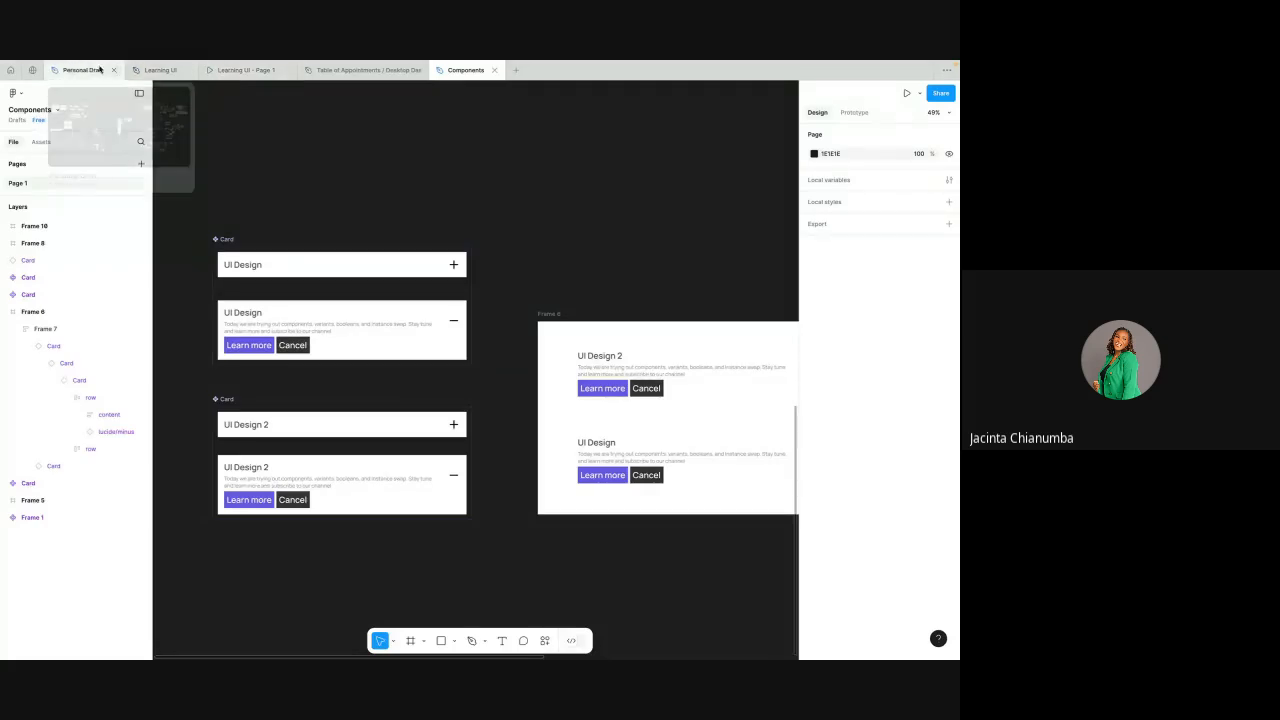
- Search the Figma files for TEFEM and open the TEFEM Assignment file
{"action": "left_click", "coordinate": [9, 71]}
{"action": "left_click", "coordinate": [54, 116]}
{"action": "type", "text": "compo"}
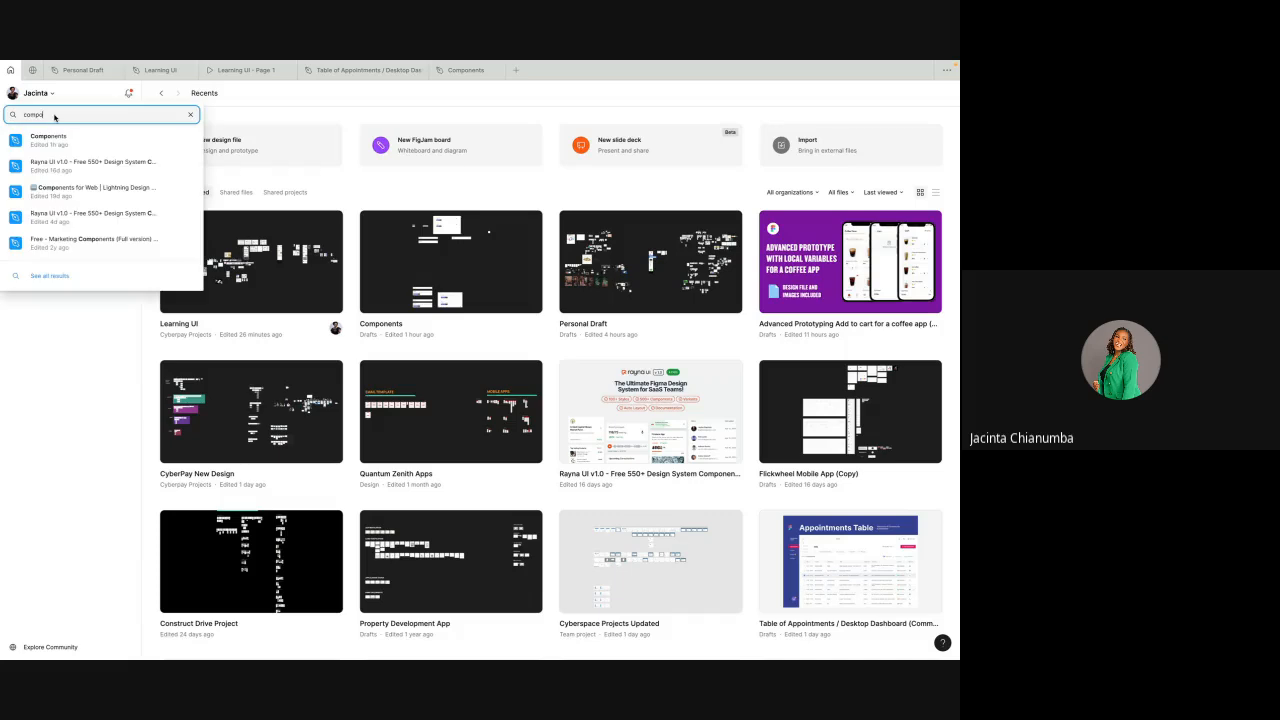
{"action": "left_click", "coordinate": [194, 116]}
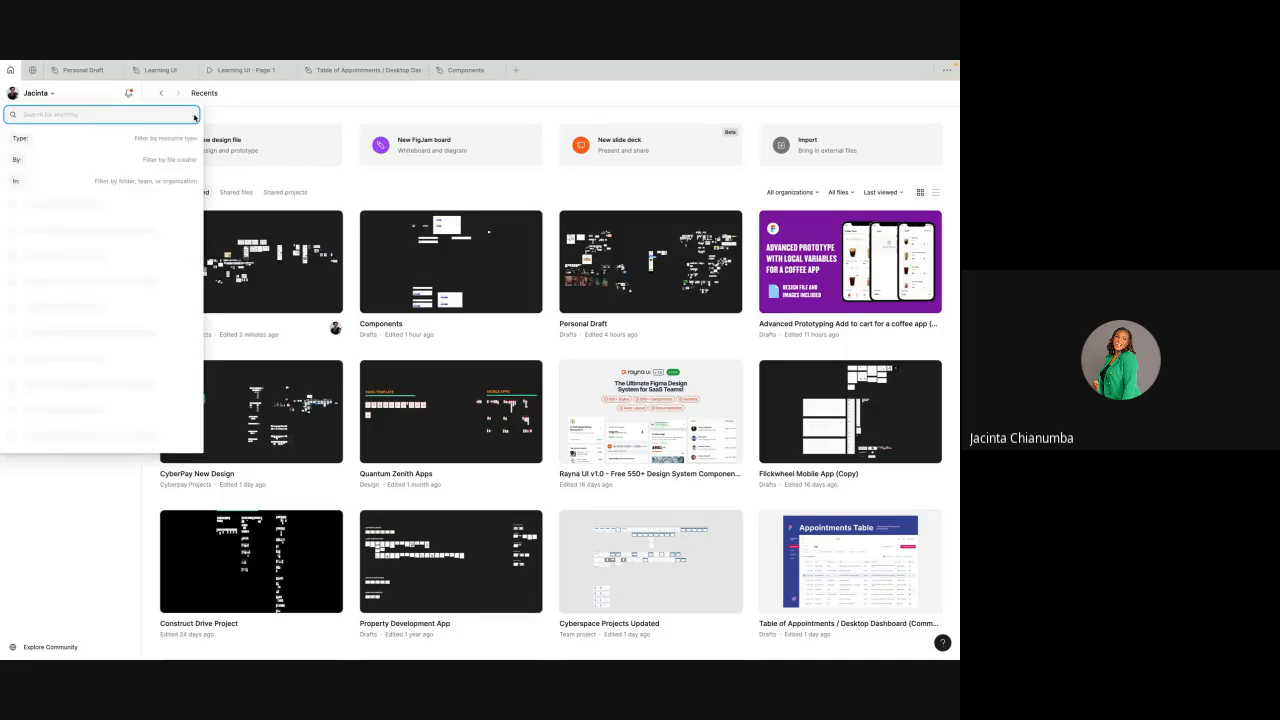
{"action": "type", "text": "TaFEM"}
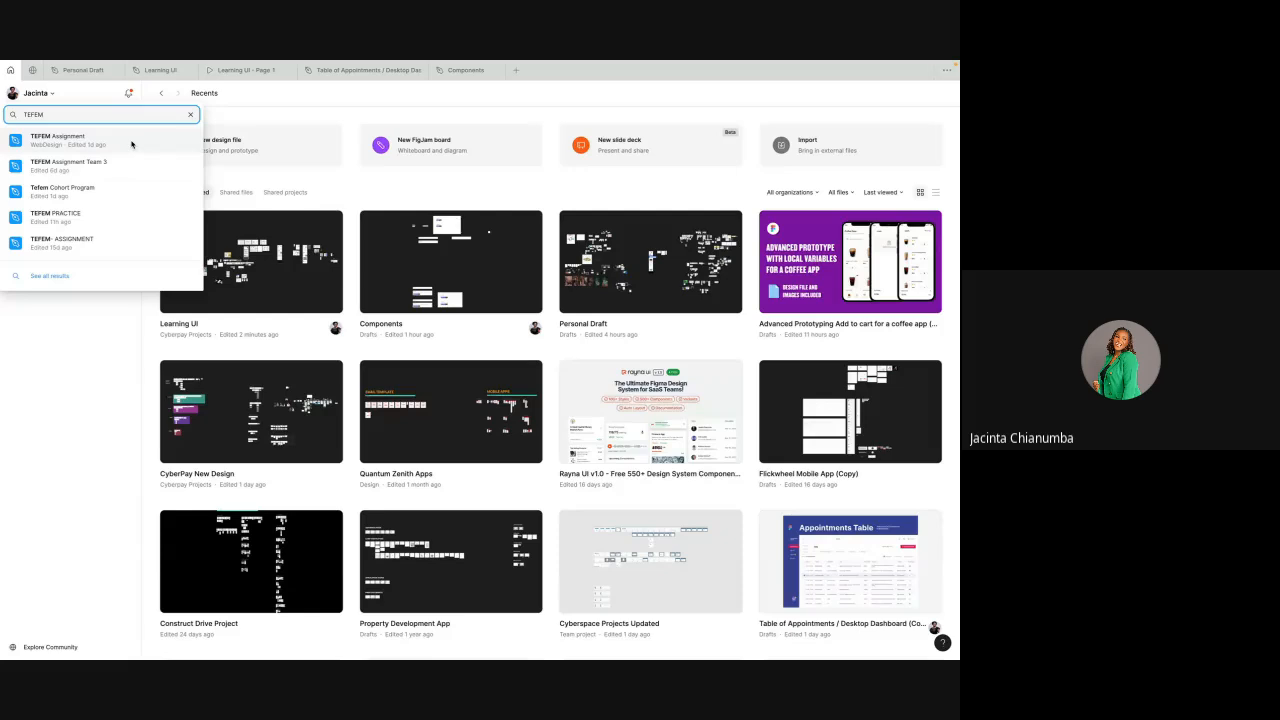
{"action": "left_click", "coordinate": [131, 144]}
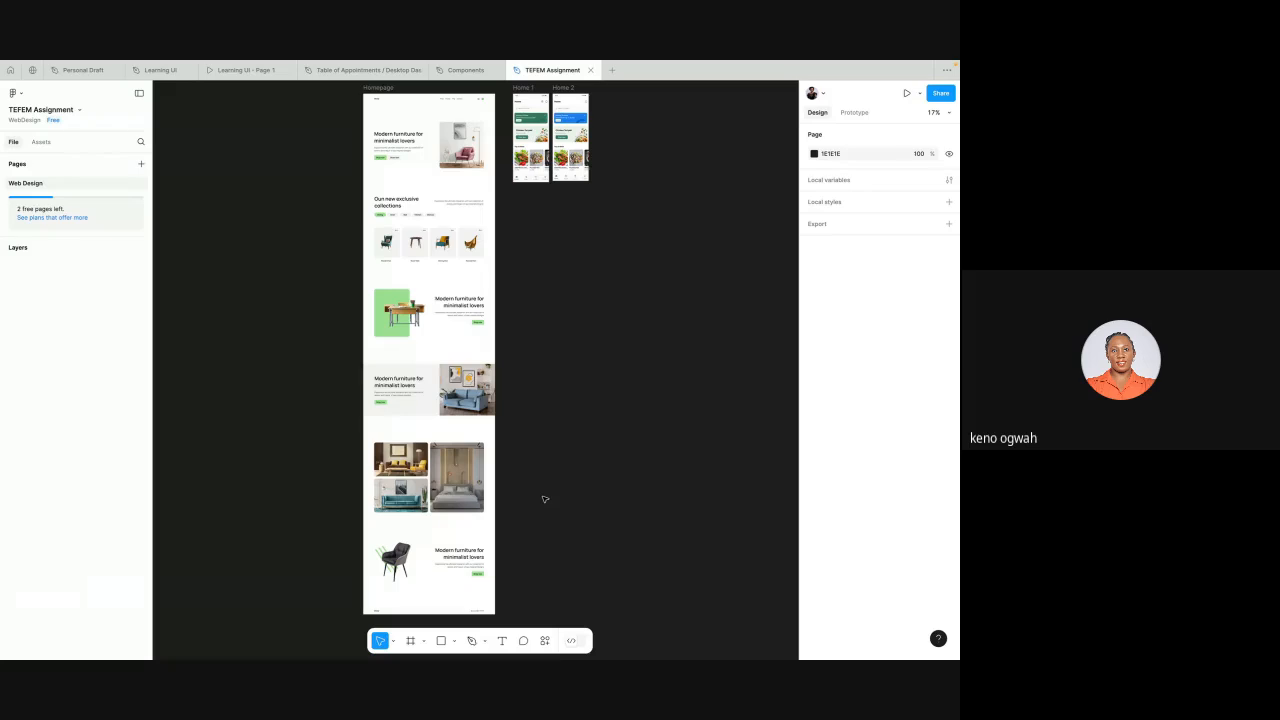
- On the Design System page of Personal Draft, select and copy the ICONS heading, its underline and the icons-24x24 frame
{"action": "left_click", "coordinate": [80, 69]}
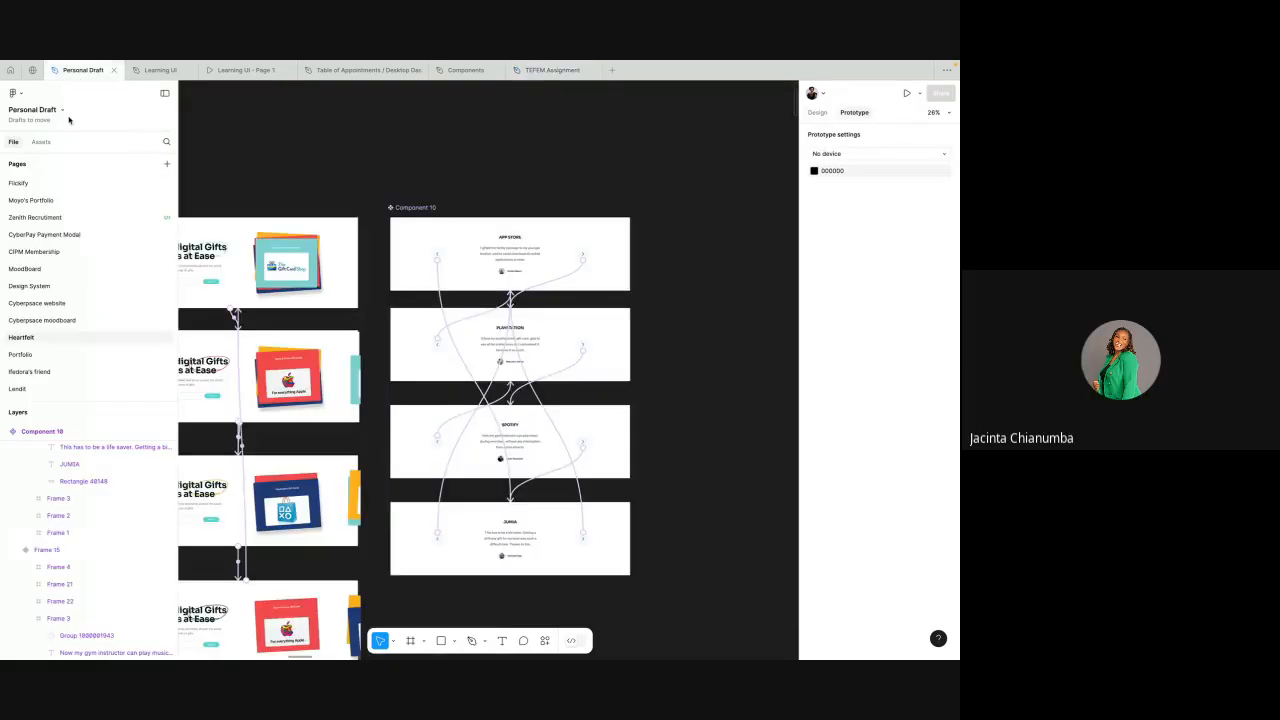
{"action": "left_click", "coordinate": [40, 287]}
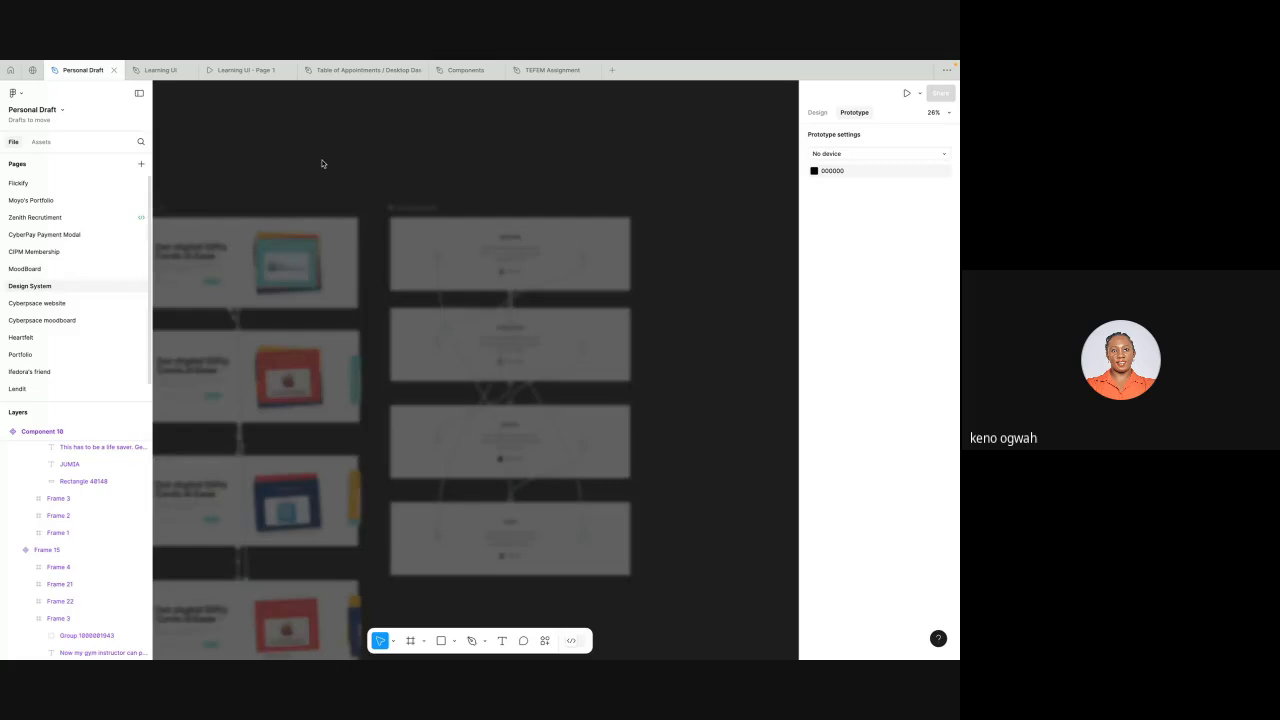
{"action": "scroll", "coordinate": [394, 180], "scroll_direction": "down", "scroll_amount": 1}
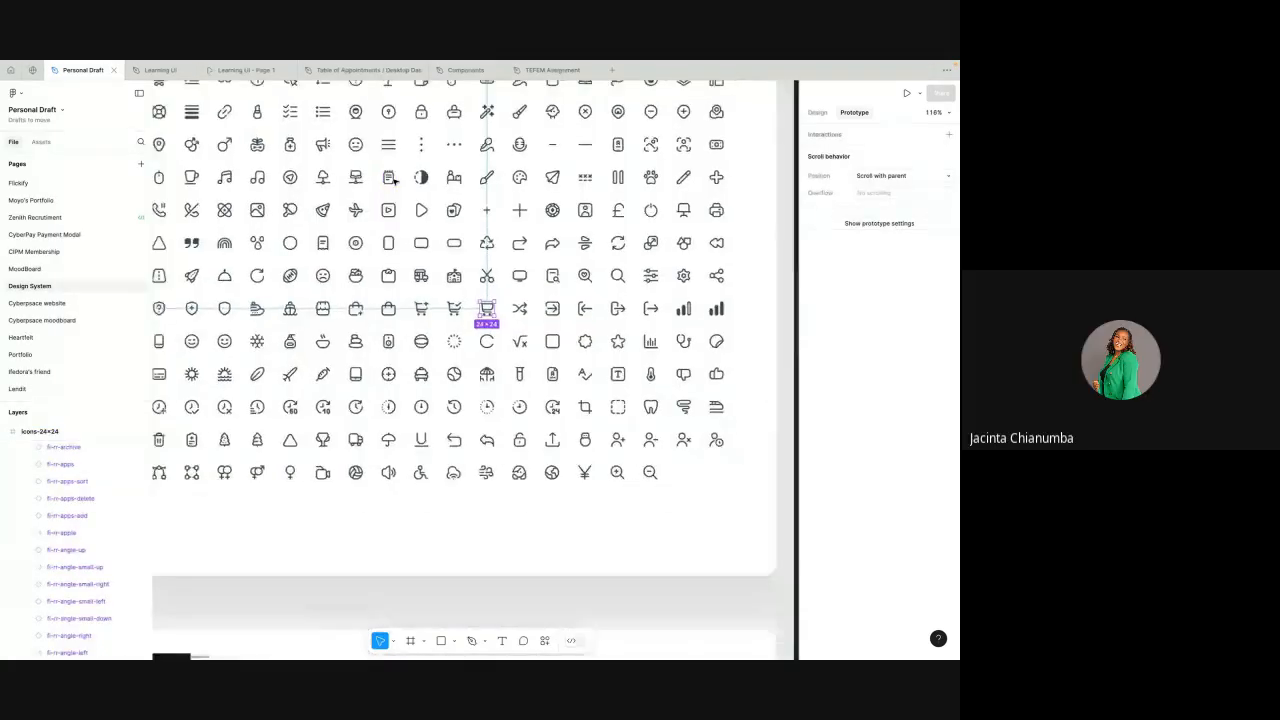
{"action": "scroll", "coordinate": [394, 180], "scroll_direction": "down", "scroll_amount": 5}
{"action": "scroll", "coordinate": [394, 180], "scroll_direction": "down", "scroll_amount": 5}
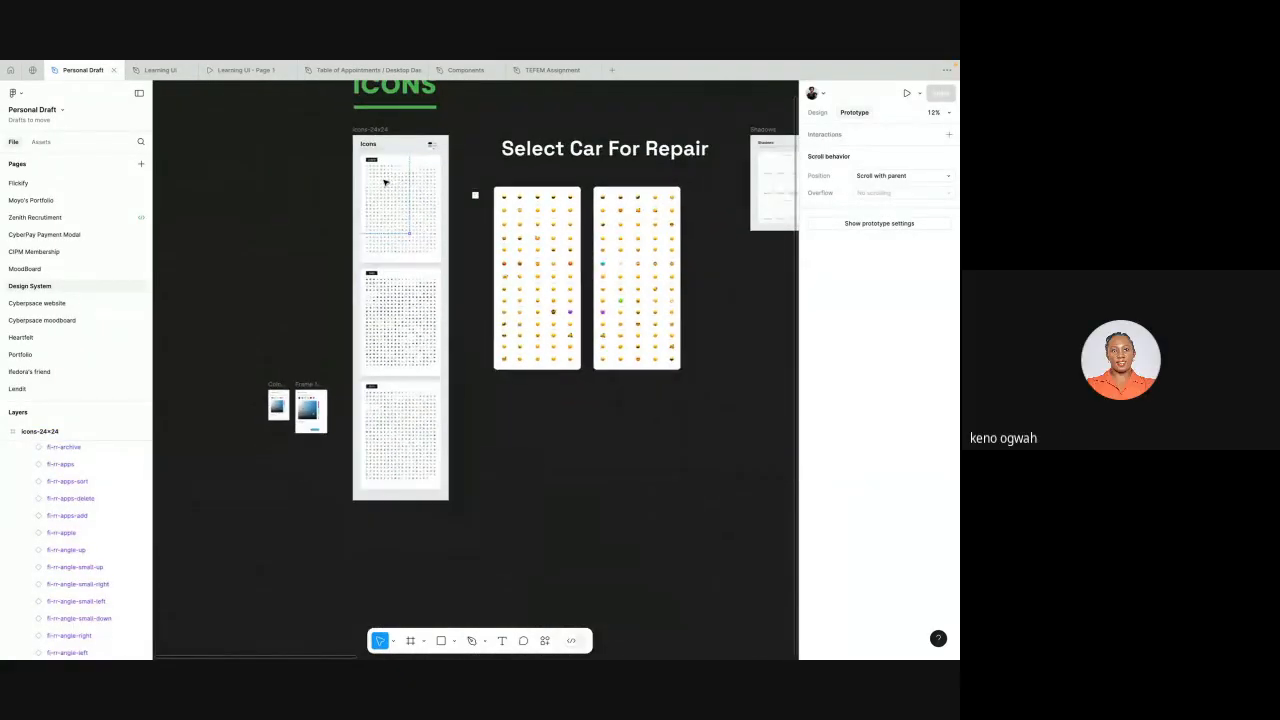
{"action": "left_click", "coordinate": [340, 121]}
{"action": "scroll", "coordinate": [340, 121], "scroll_direction": "up", "scroll_amount": 1}
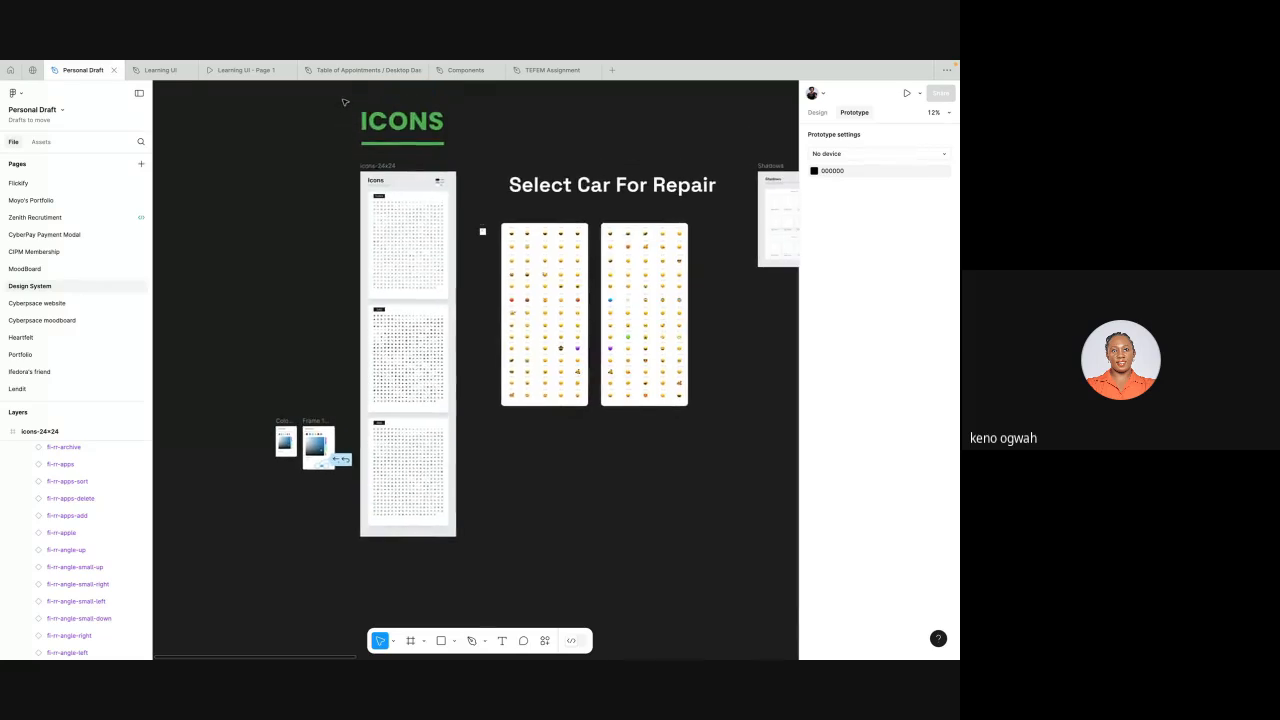
{"action": "left_click_drag", "start_coordinate": [346, 101], "coordinate": [474, 558]}
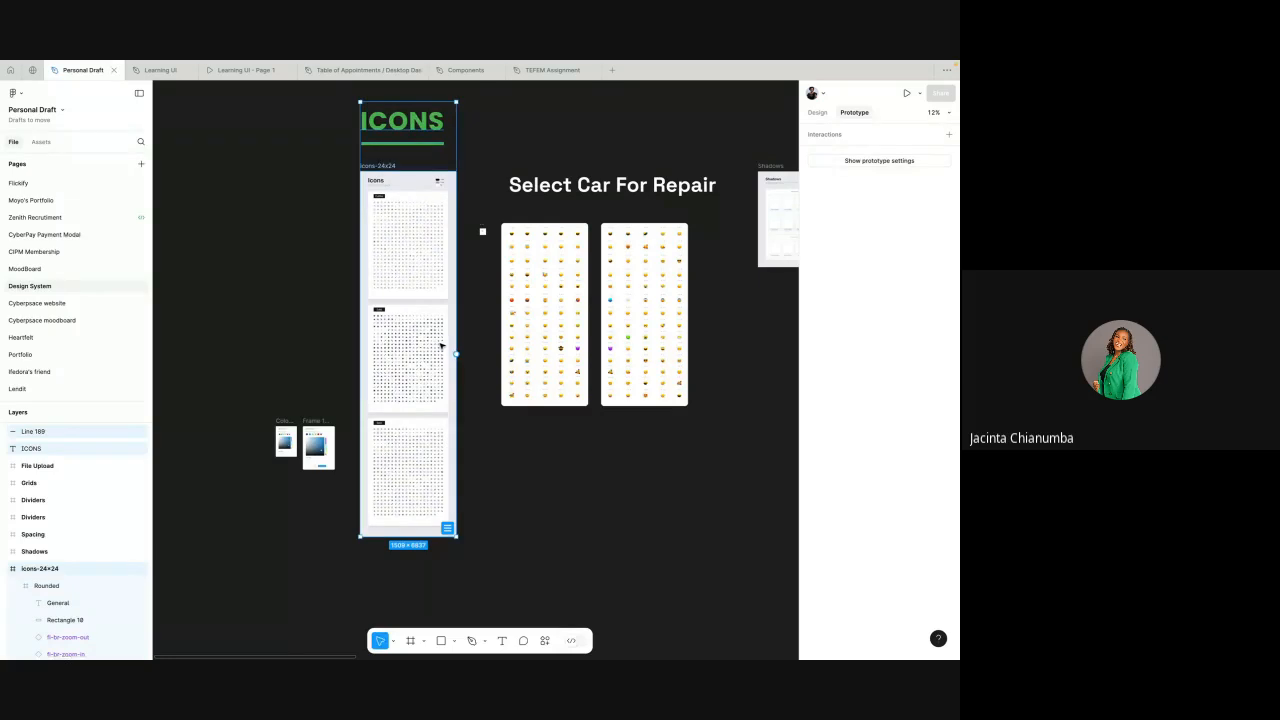
{"action": "right_click", "coordinate": [445, 266]}
{"action": "key", "text": "Escape"}
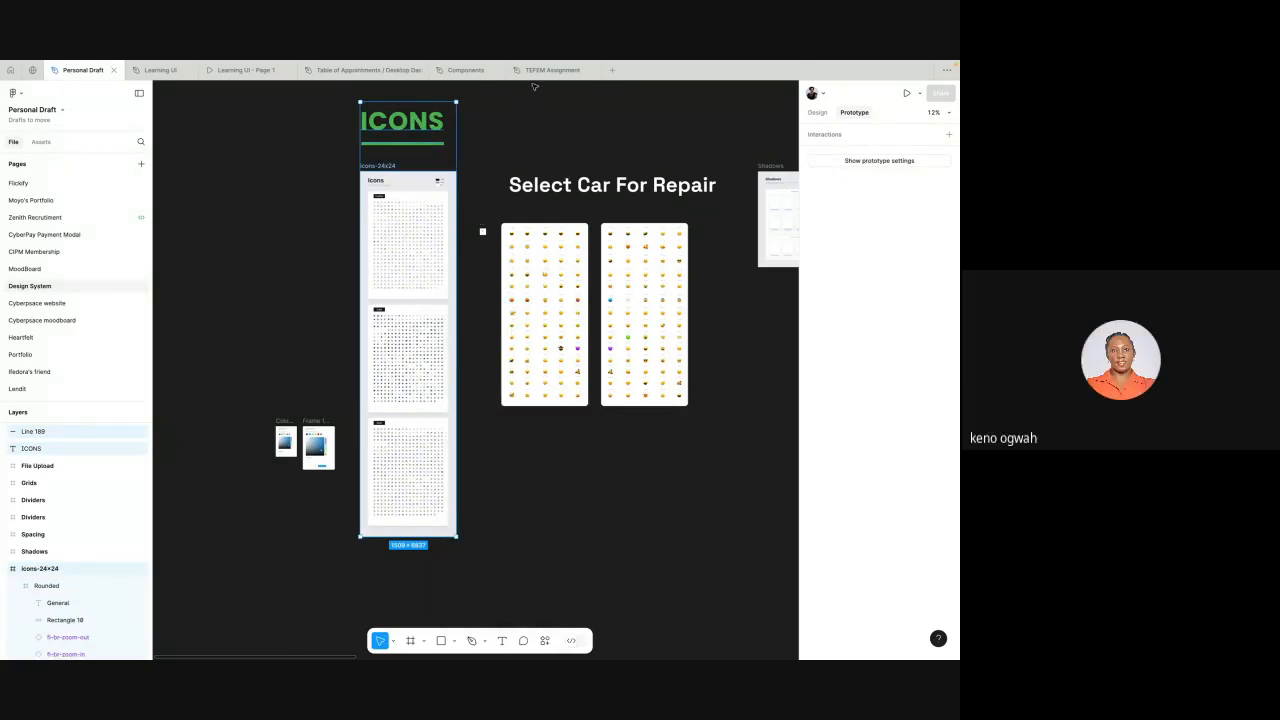
- Paste the copied icon set into the TEFEM Assignment file and move it to the right of the Home 1 and Home 2 screens
{"action": "left_click", "coordinate": [550, 70]}
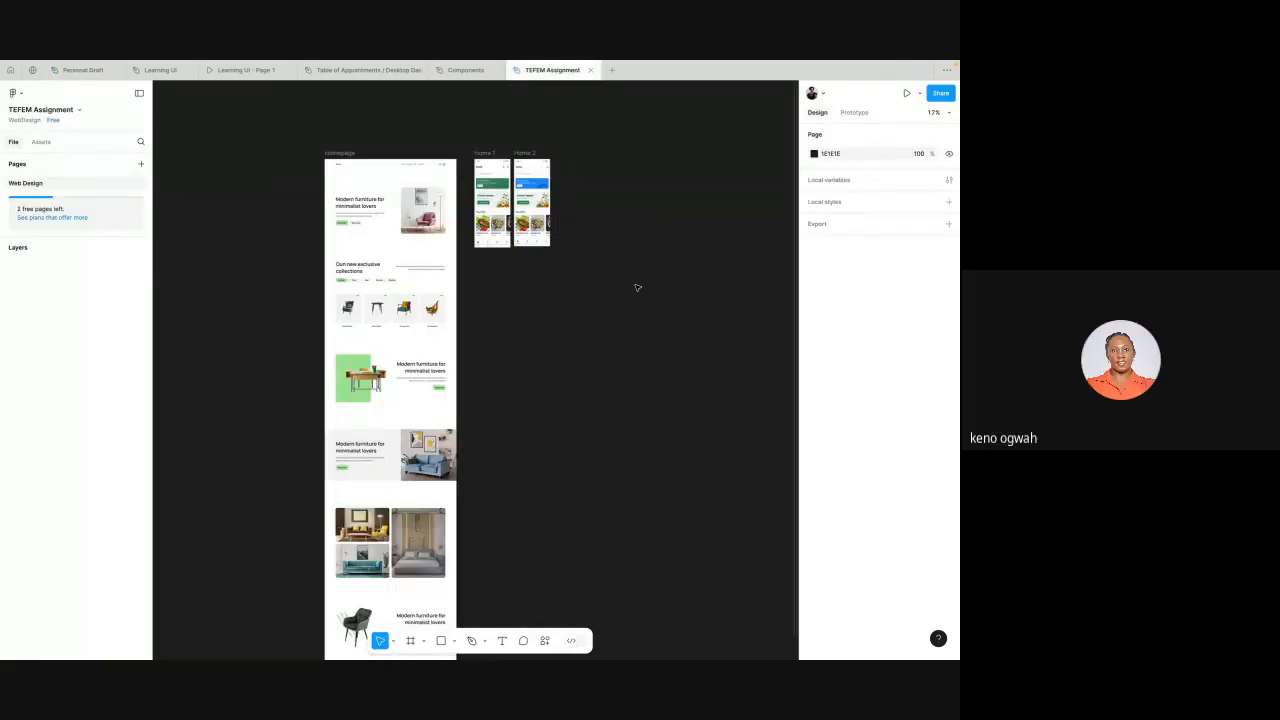
{"action": "key", "text": "ctrl+v"}
{"action": "scroll", "coordinate": [630, 288], "scroll_direction": "down", "scroll_amount": 3}
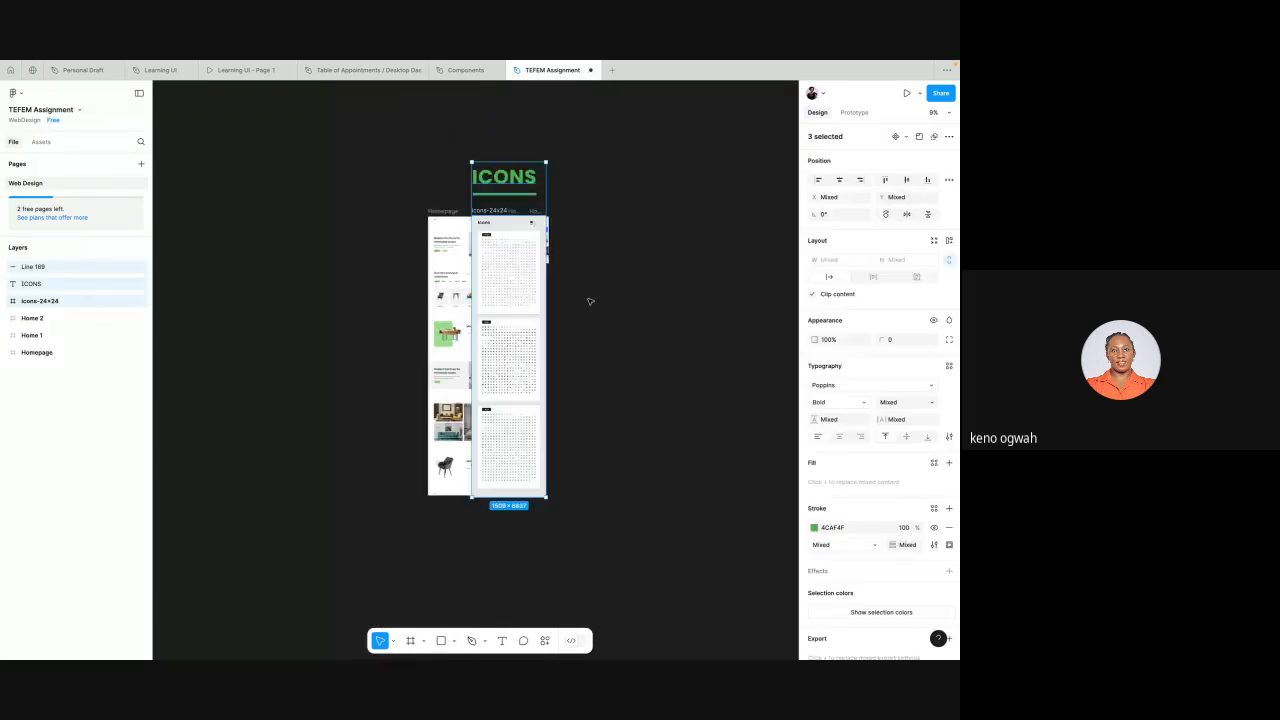
{"action": "left_click_drag", "start_coordinate": [532, 266], "coordinate": [660, 271]}
{"action": "left_click", "coordinate": [545, 151]}
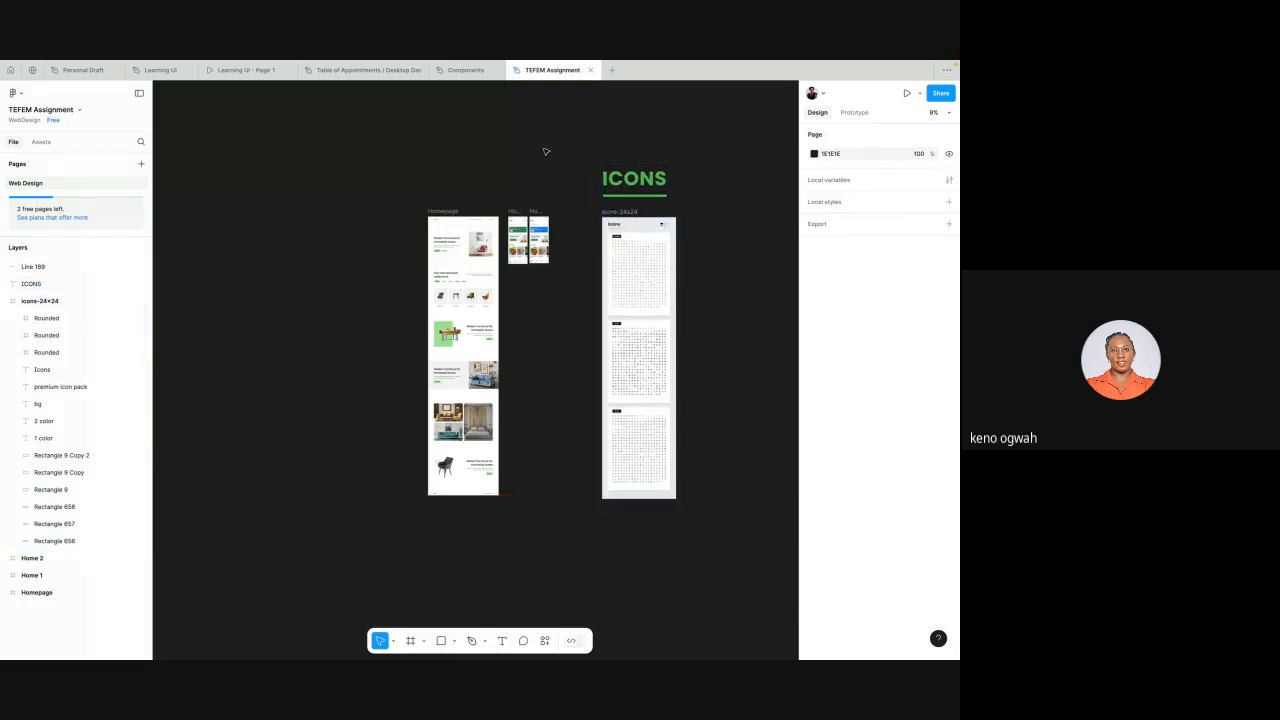
{"action": "scroll", "coordinate": [450, 144], "scroll_direction": "right", "scroll_amount": 2}
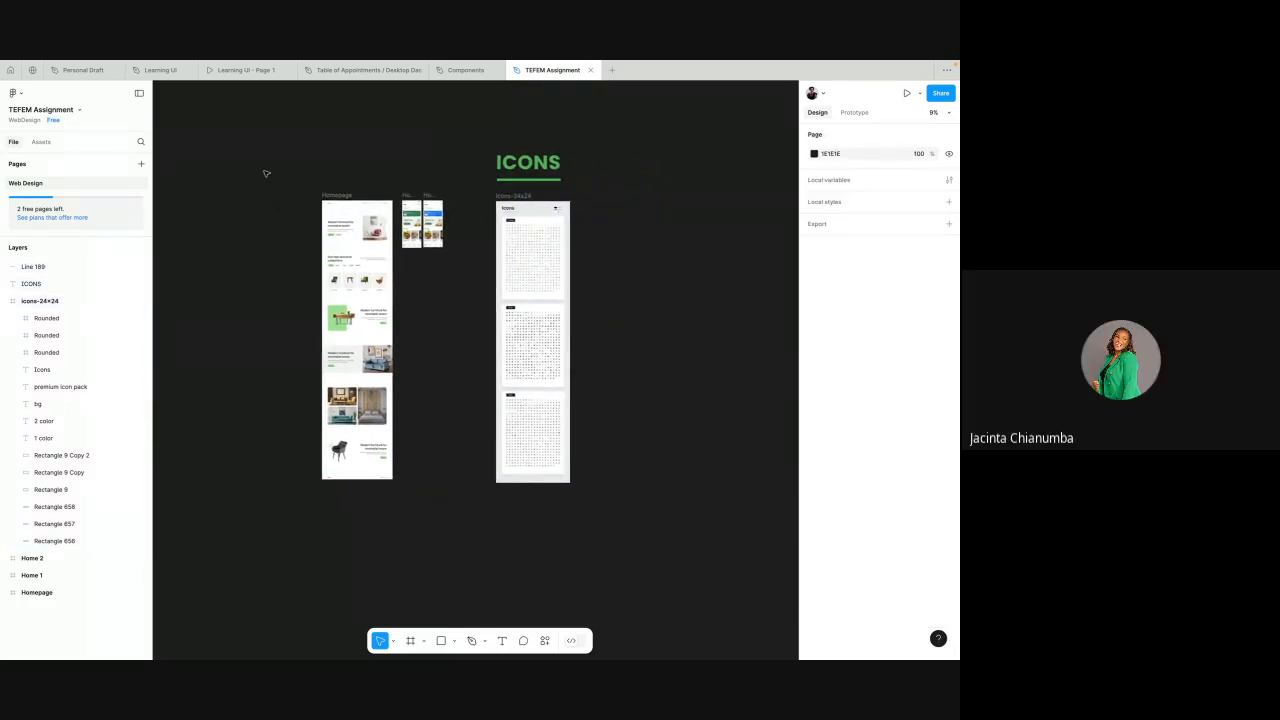
- On Page 2 of Learning UI, delete the left one of the two GiftCard Landing Page frames
{"action": "left_click", "coordinate": [160, 72]}
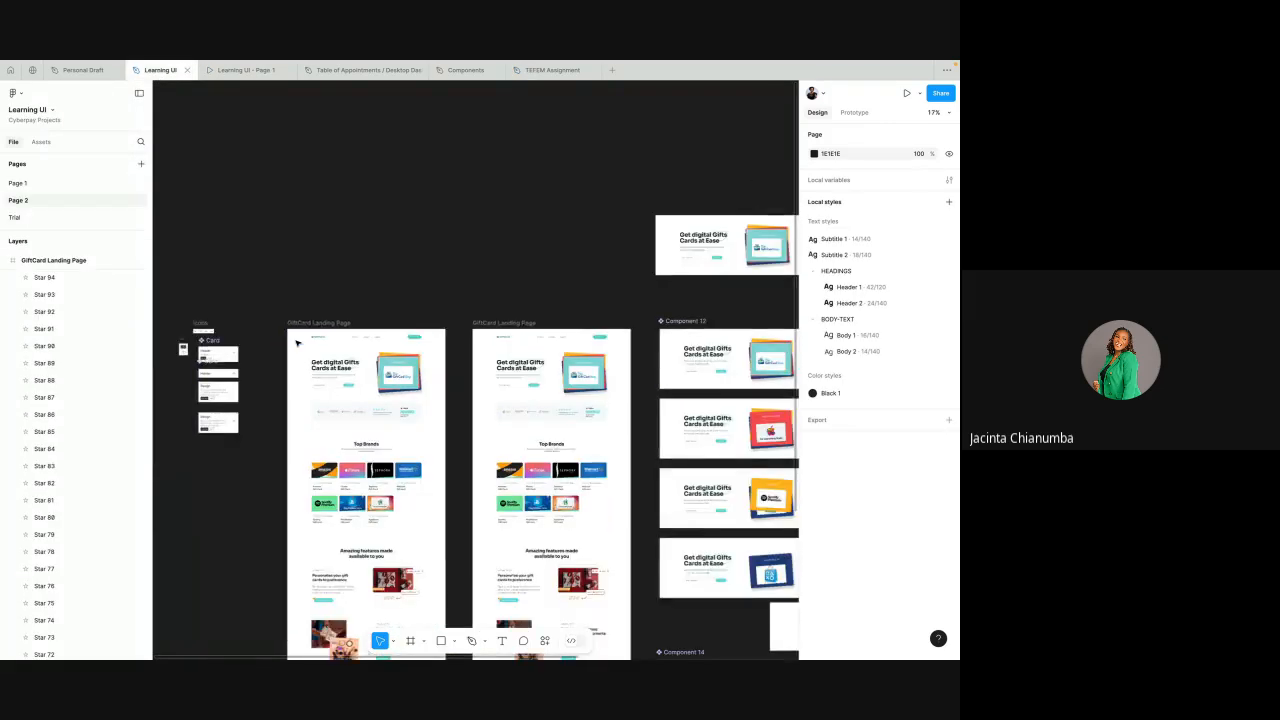
{"action": "scroll", "coordinate": [297, 343], "scroll_direction": "down", "scroll_amount": 3}
{"action": "left_click", "coordinate": [371, 143]}
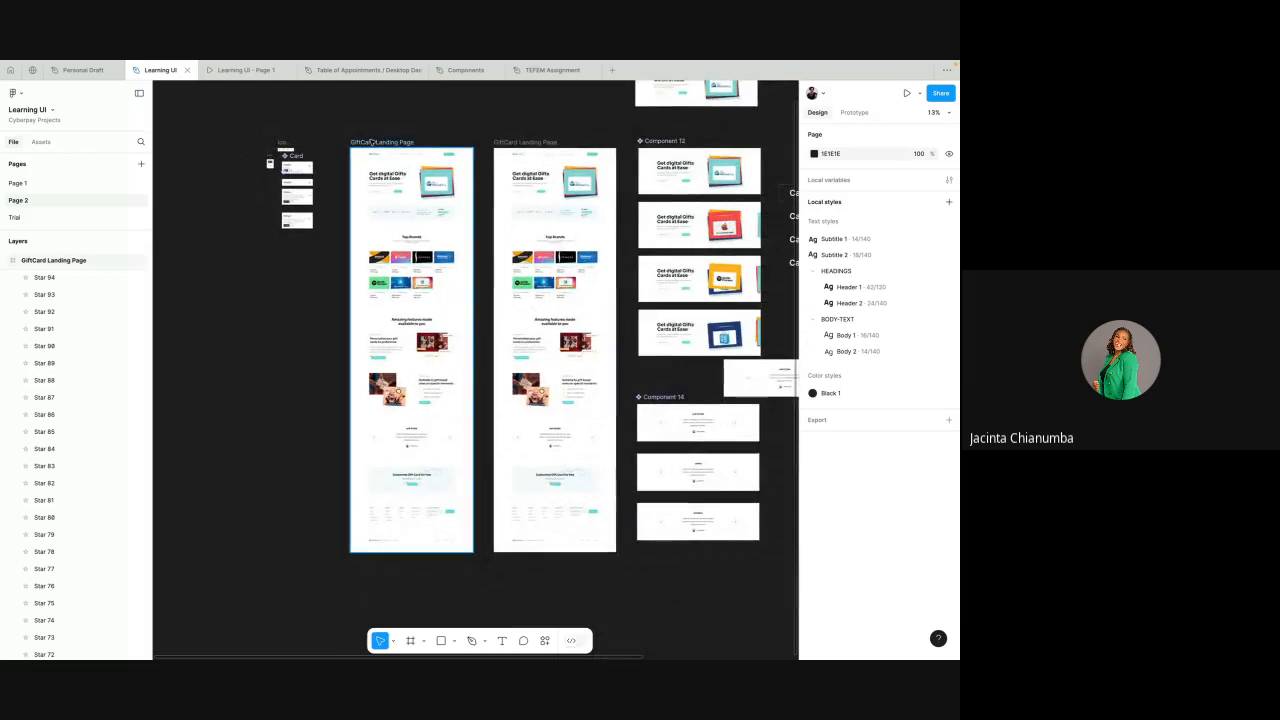
{"action": "left_click", "coordinate": [371, 143]}
{"action": "scroll", "coordinate": [371, 140], "scroll_direction": "right", "scroll_amount": 2}
{"action": "scroll", "coordinate": [371, 140], "scroll_direction": "up", "scroll_amount": 1}
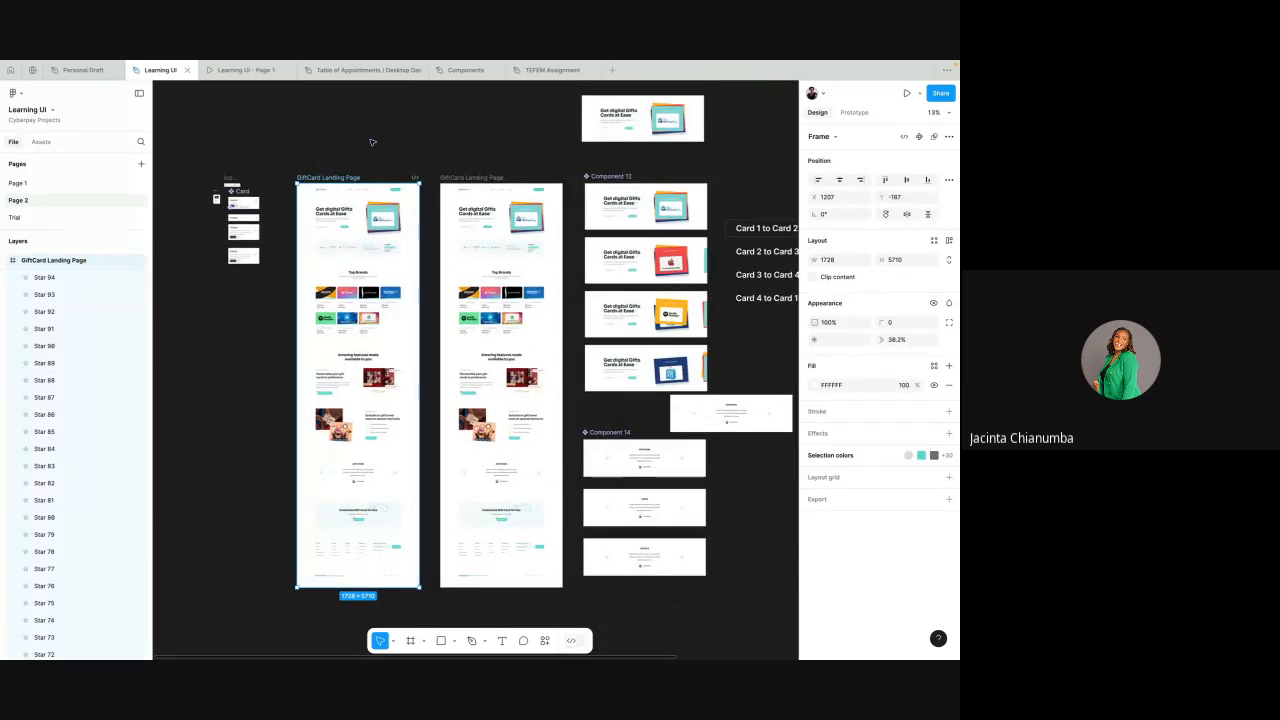
{"action": "left_click", "coordinate": [371, 143]}
{"action": "scroll", "coordinate": [371, 143], "scroll_direction": "down", "scroll_amount": 5}
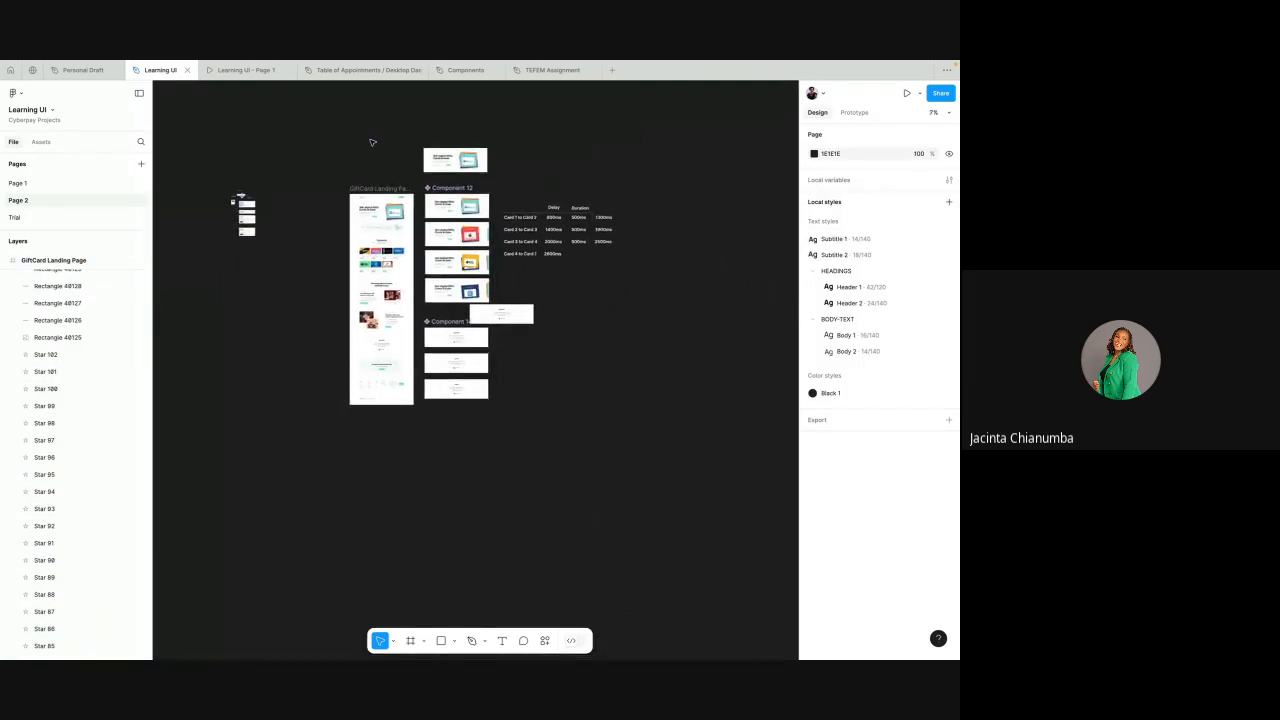
- Move the loose testimonial instance up beside the gift card hero instance, above the card timing notes
{"action": "left_click", "coordinate": [498, 323]}
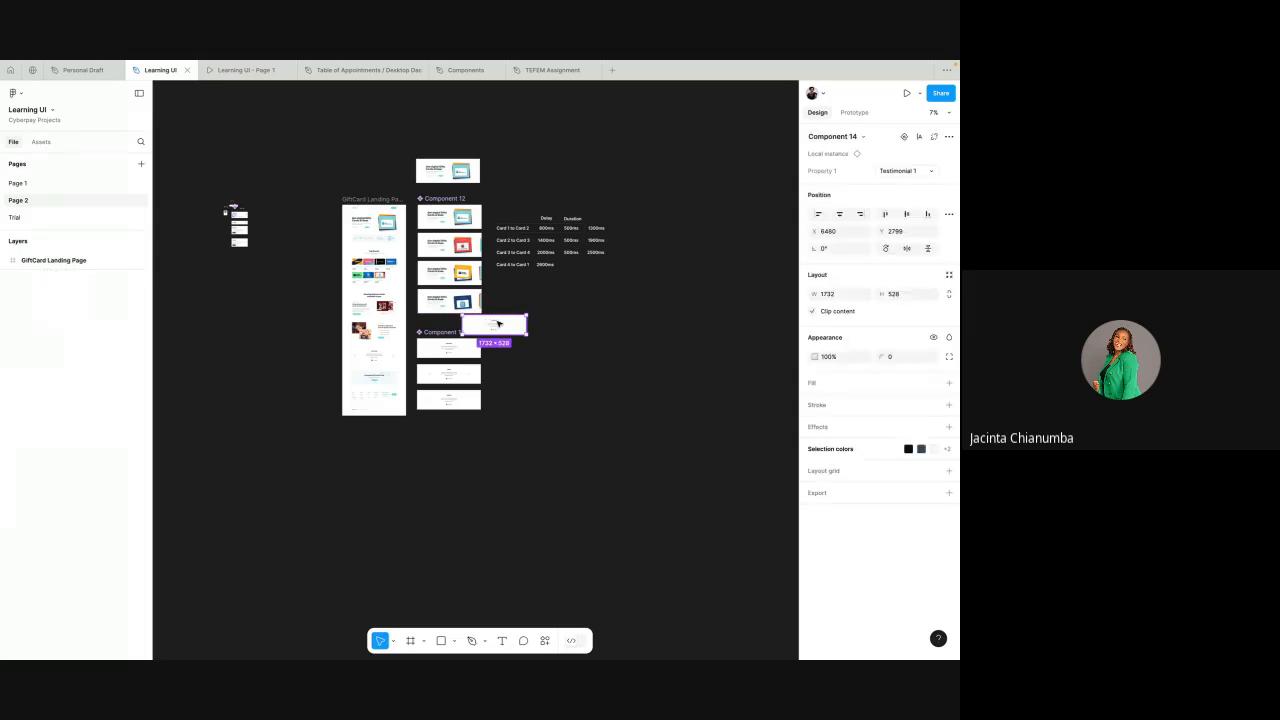
{"action": "left_click_drag", "start_coordinate": [498, 323], "coordinate": [534, 170]}
{"action": "left_click", "coordinate": [313, 147]}
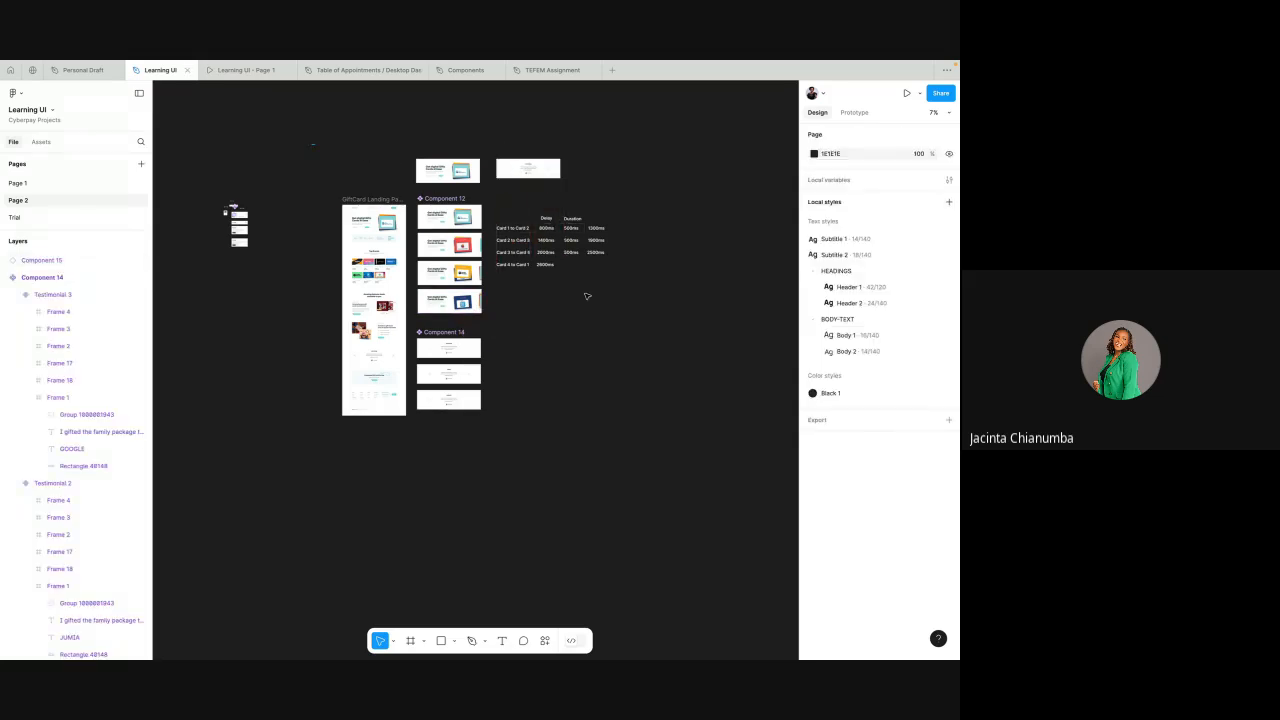
- Select and copy all designs on Page 2, including the small card components left of the landing page
{"action": "left_click_drag", "start_coordinate": [587, 296], "coordinate": [634, 459]}
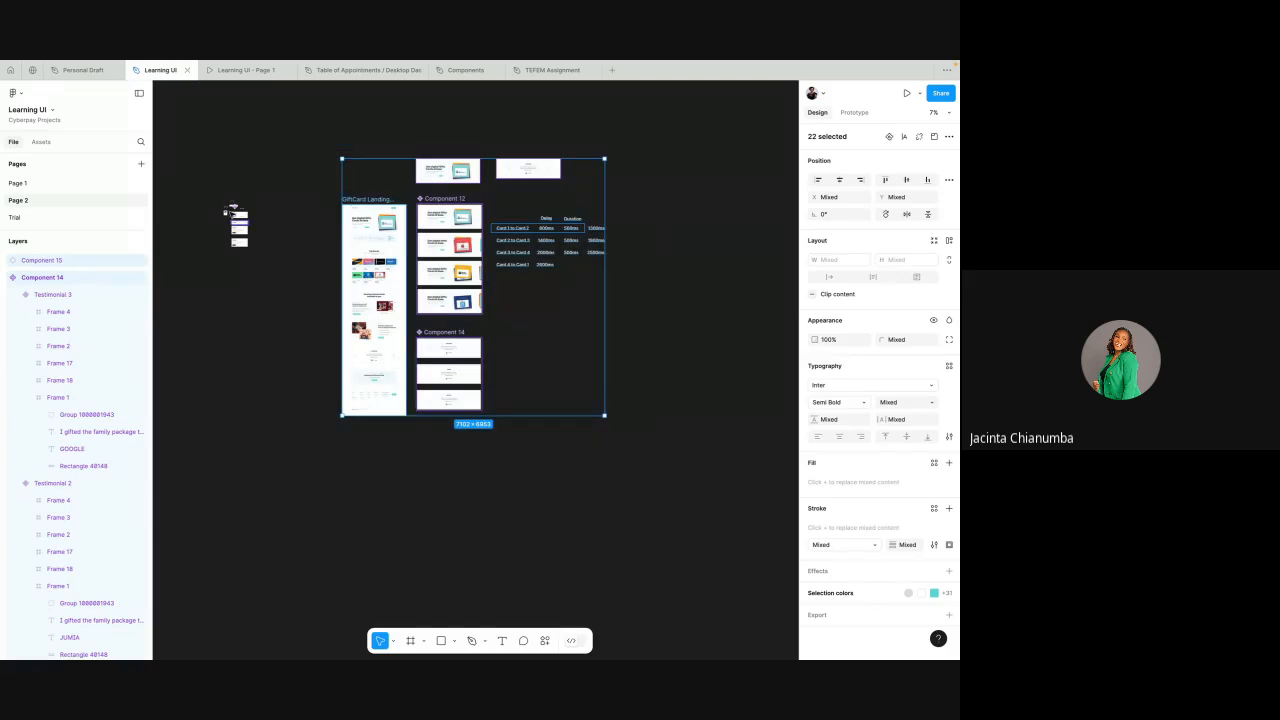
{"action": "scroll", "coordinate": [232, 211], "scroll_direction": "up", "scroll_amount": 10}
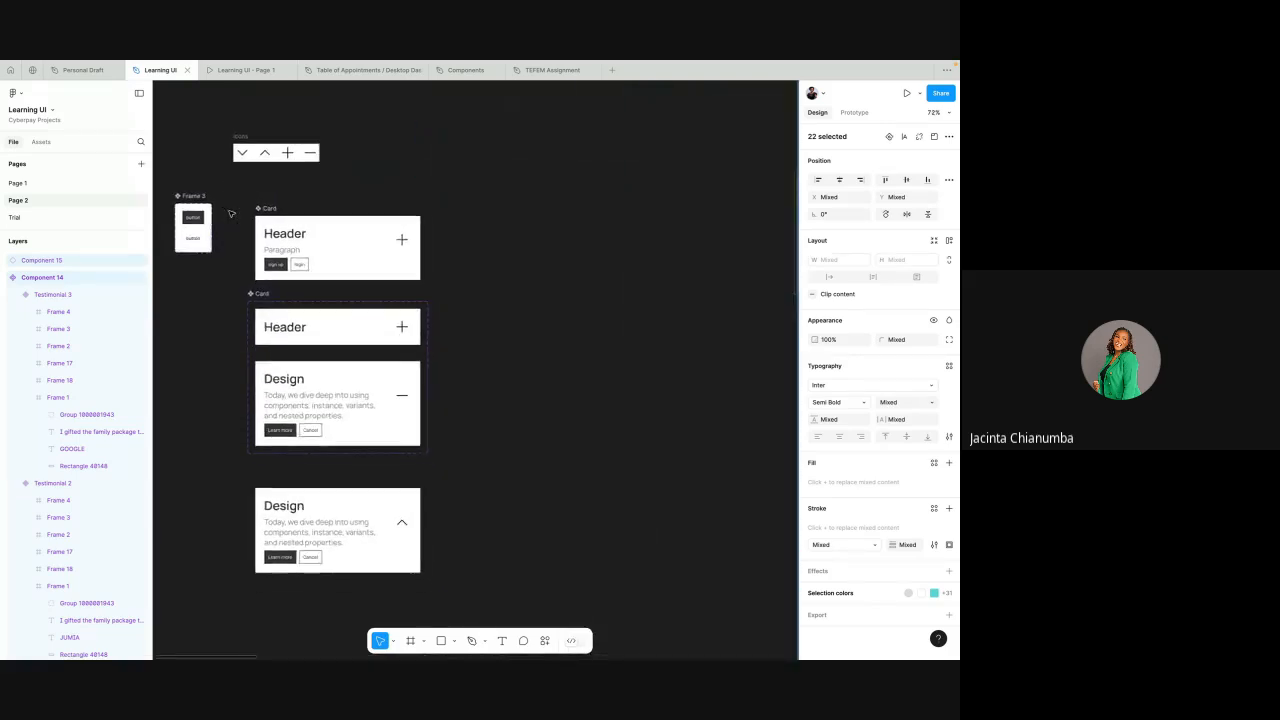
{"action": "scroll", "coordinate": [232, 213], "scroll_direction": "down", "scroll_amount": 10}
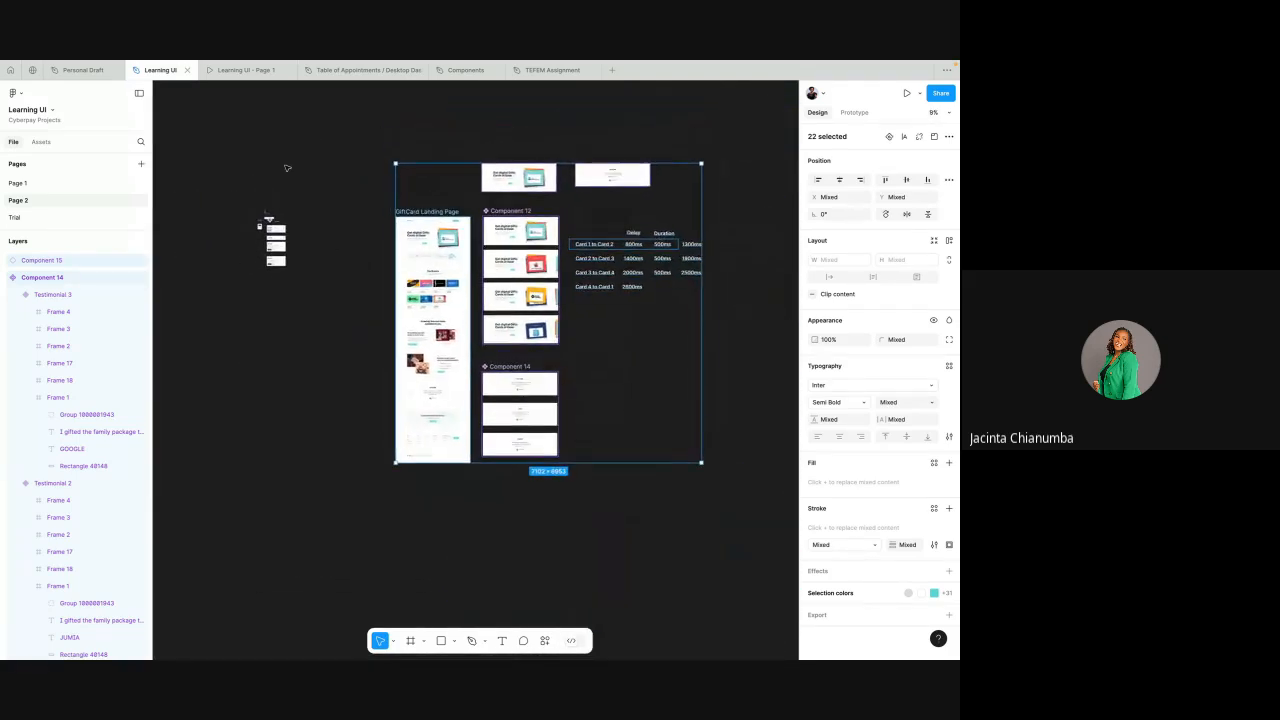
{"action": "left_click_drag", "start_coordinate": [210, 129], "coordinate": [737, 491]}
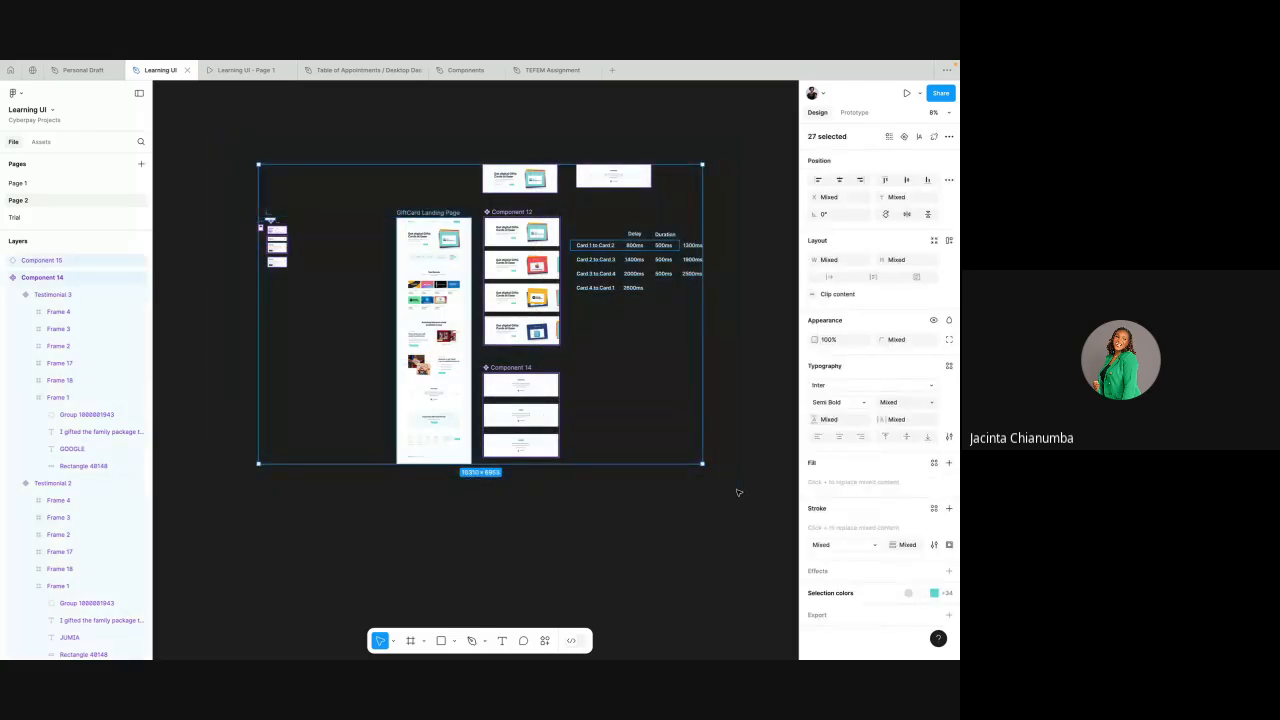
- Paste the copied Page 2 designs into the empty canvas area below the existing designs in the TEFEM Assignment file
{"action": "left_click", "coordinate": [552, 70]}
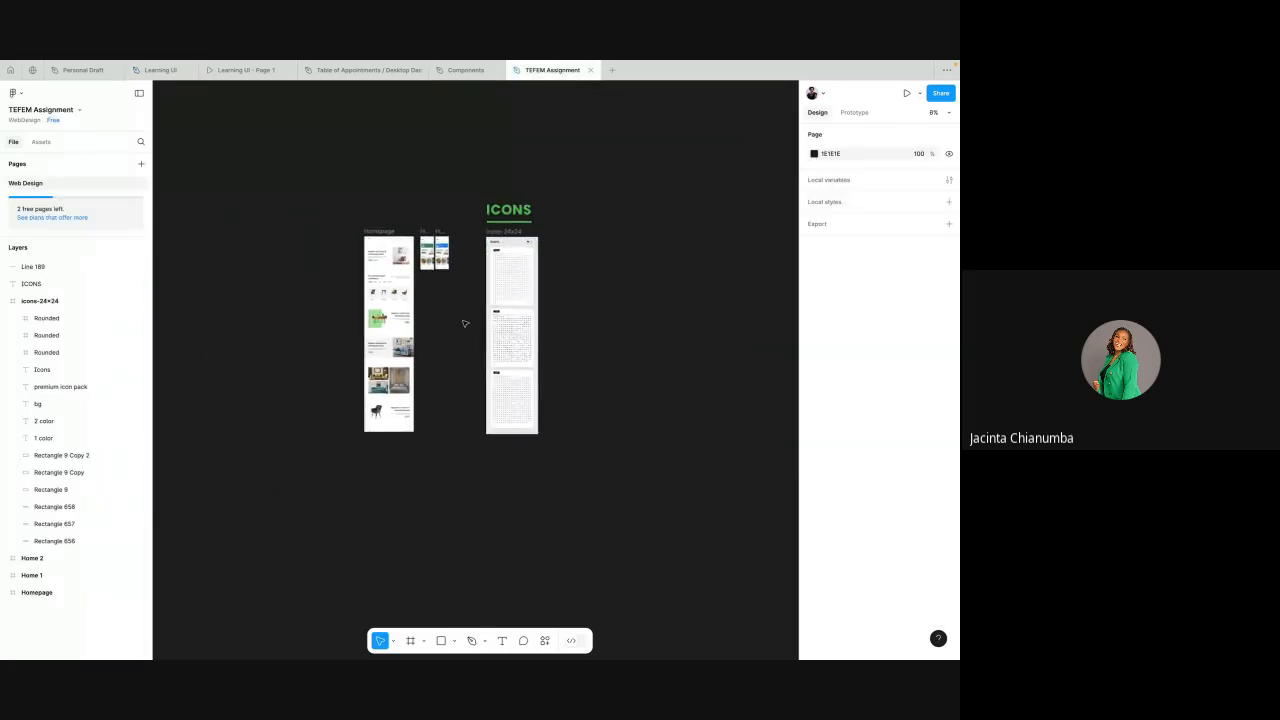
{"action": "scroll", "coordinate": [464, 323], "scroll_direction": "down", "scroll_amount": 3}
{"action": "scroll", "coordinate": [424, 423], "scroll_direction": "down", "scroll_amount": 3}
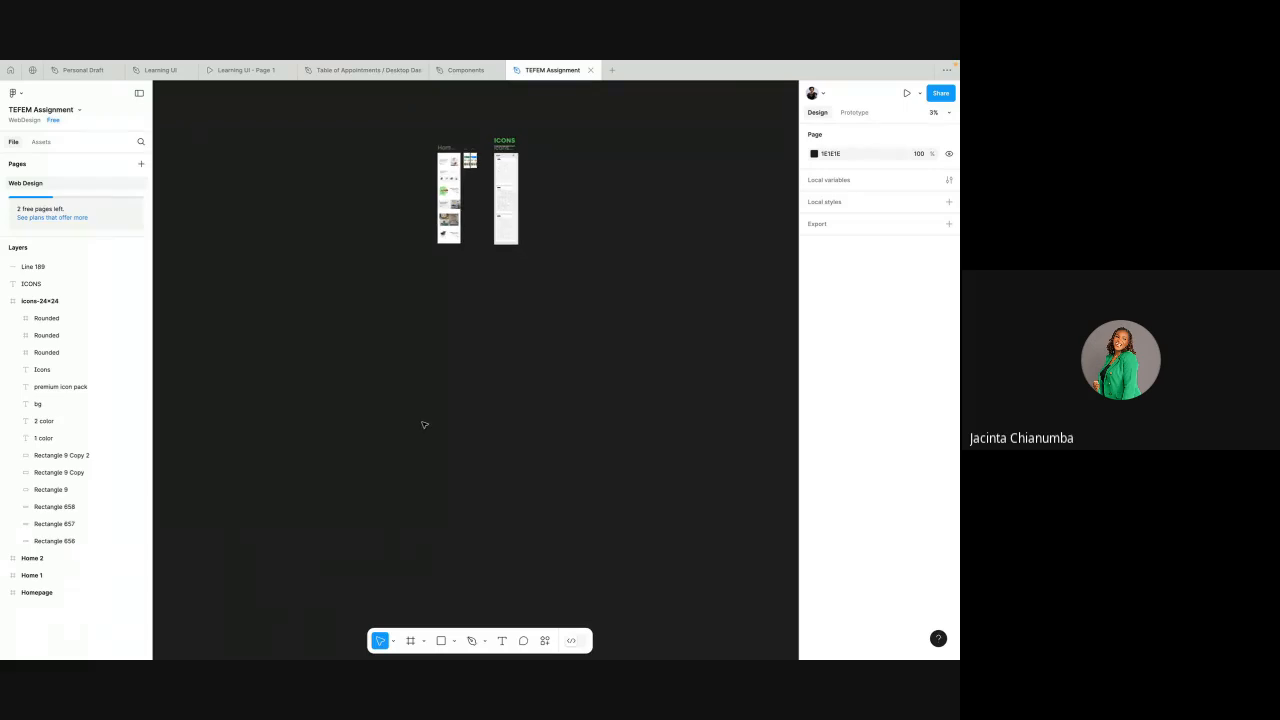
{"action": "key", "text": "ctrl+v"}
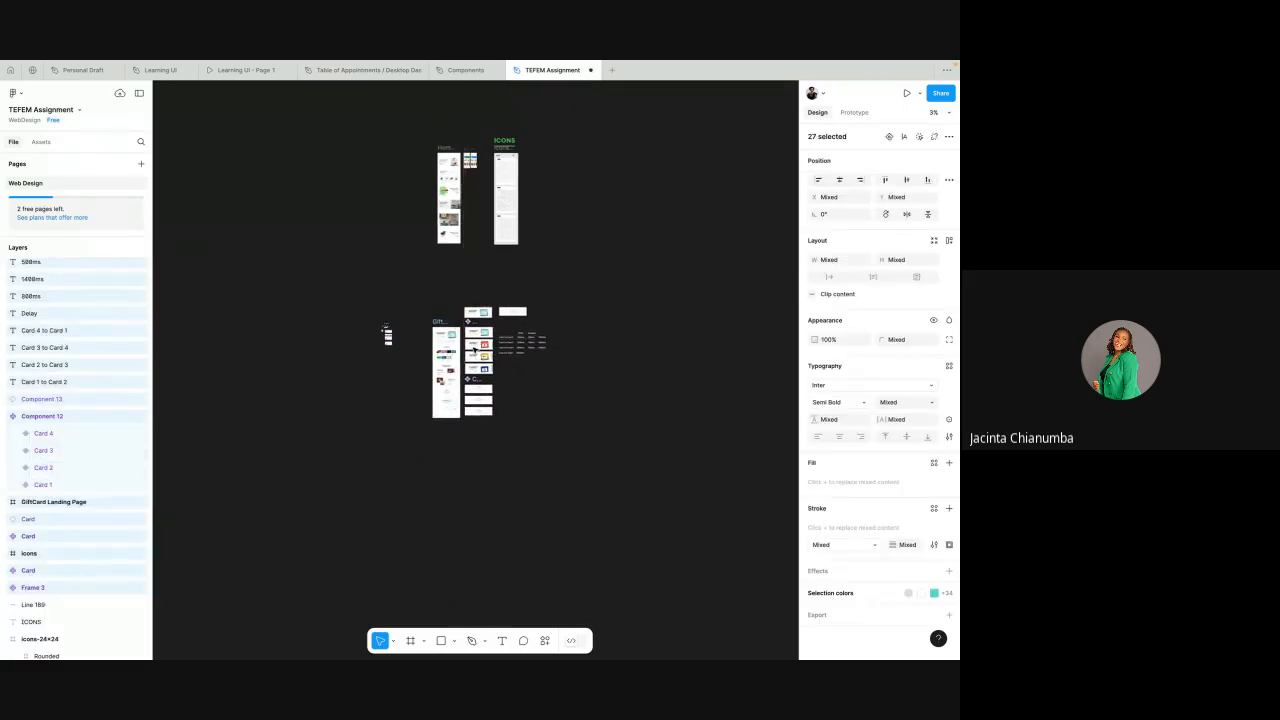
{"action": "left_click", "coordinate": [565, 235]}
- Copy the share link of the TEFEM Assignment file after reviewing who has access
{"action": "scroll", "coordinate": [480, 318], "scroll_direction": "up", "scroll_amount": 5}
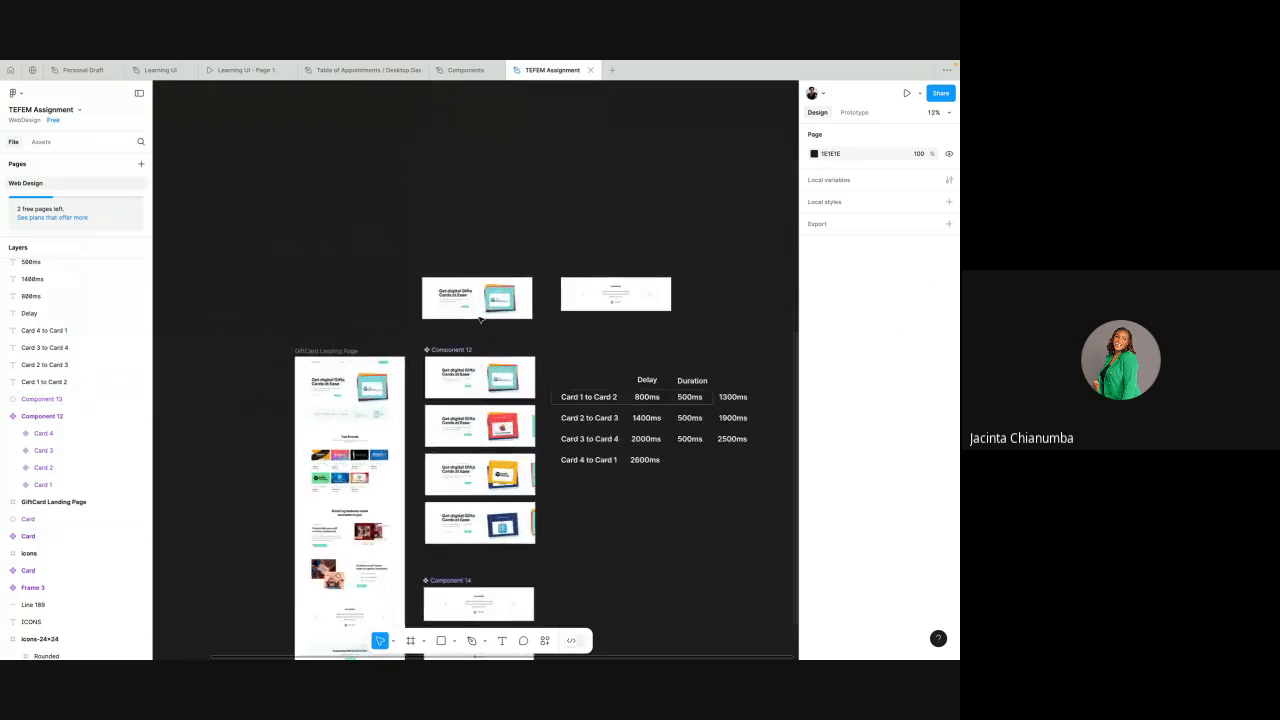
{"action": "scroll", "coordinate": [480, 317], "scroll_direction": "up", "scroll_amount": 4}
{"action": "scroll", "coordinate": [534, 177], "scroll_direction": "up", "scroll_amount": 5}
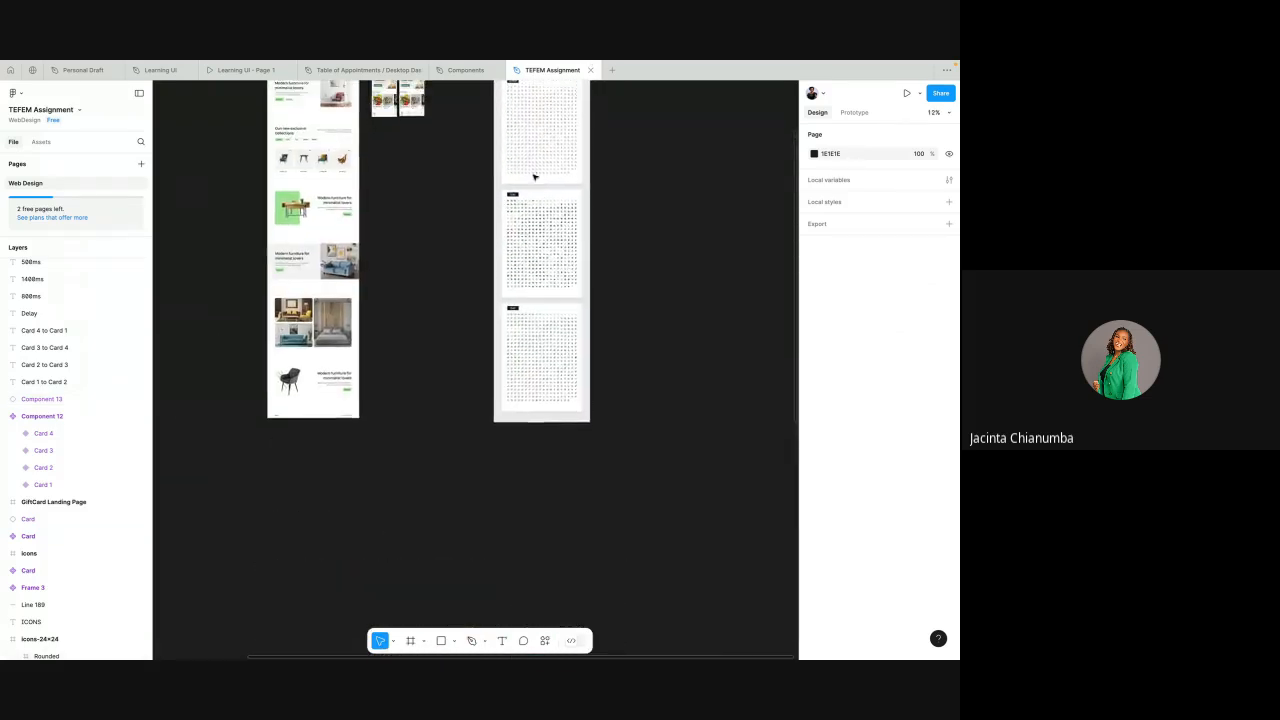
{"action": "left_click", "coordinate": [940, 92]}
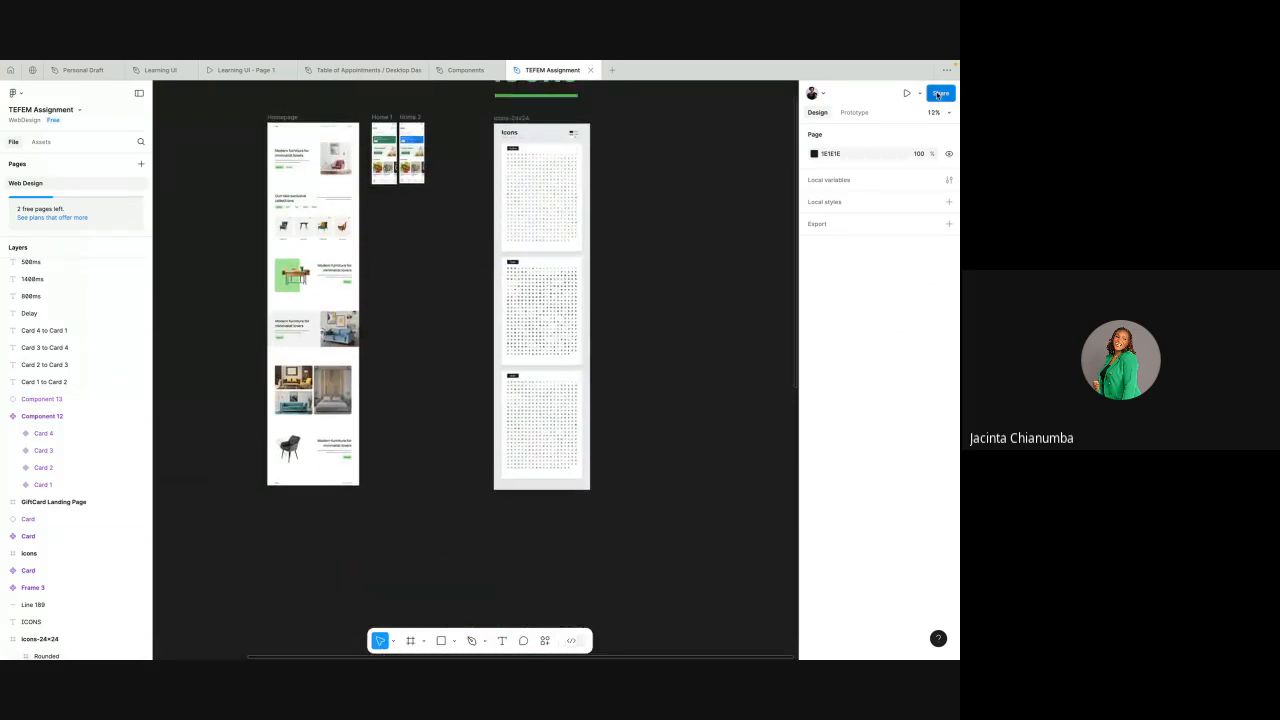
{"action": "scroll", "coordinate": [456, 405], "scroll_direction": "down", "scroll_amount": 10}
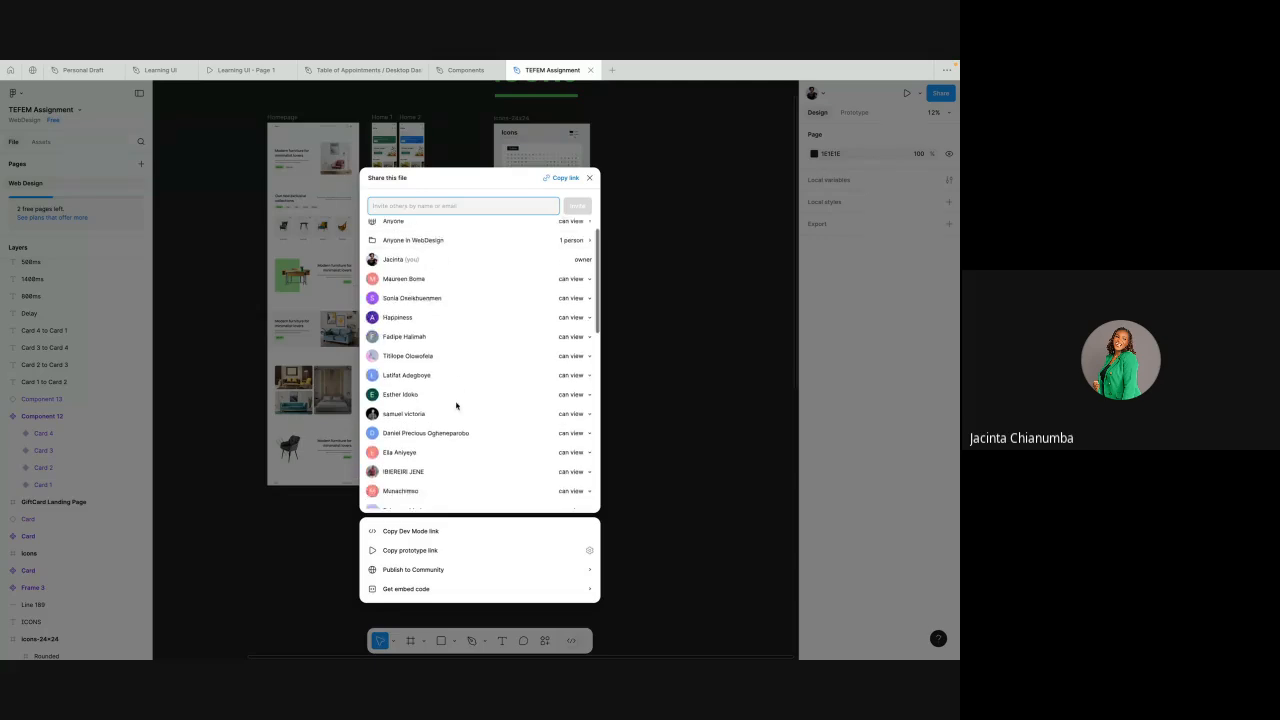
{"action": "scroll", "coordinate": [456, 405], "scroll_direction": "up", "scroll_amount": 10}
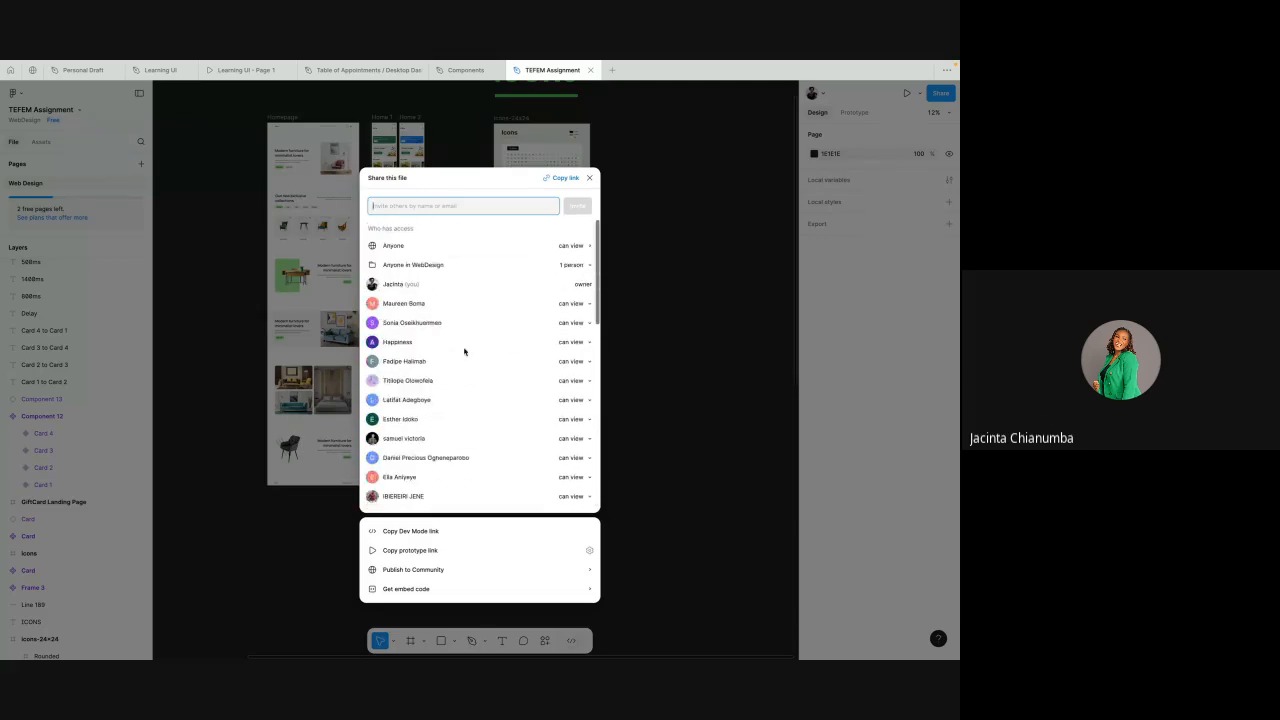
{"action": "left_click", "coordinate": [560, 178]}
{"action": "left_click", "coordinate": [590, 178]}
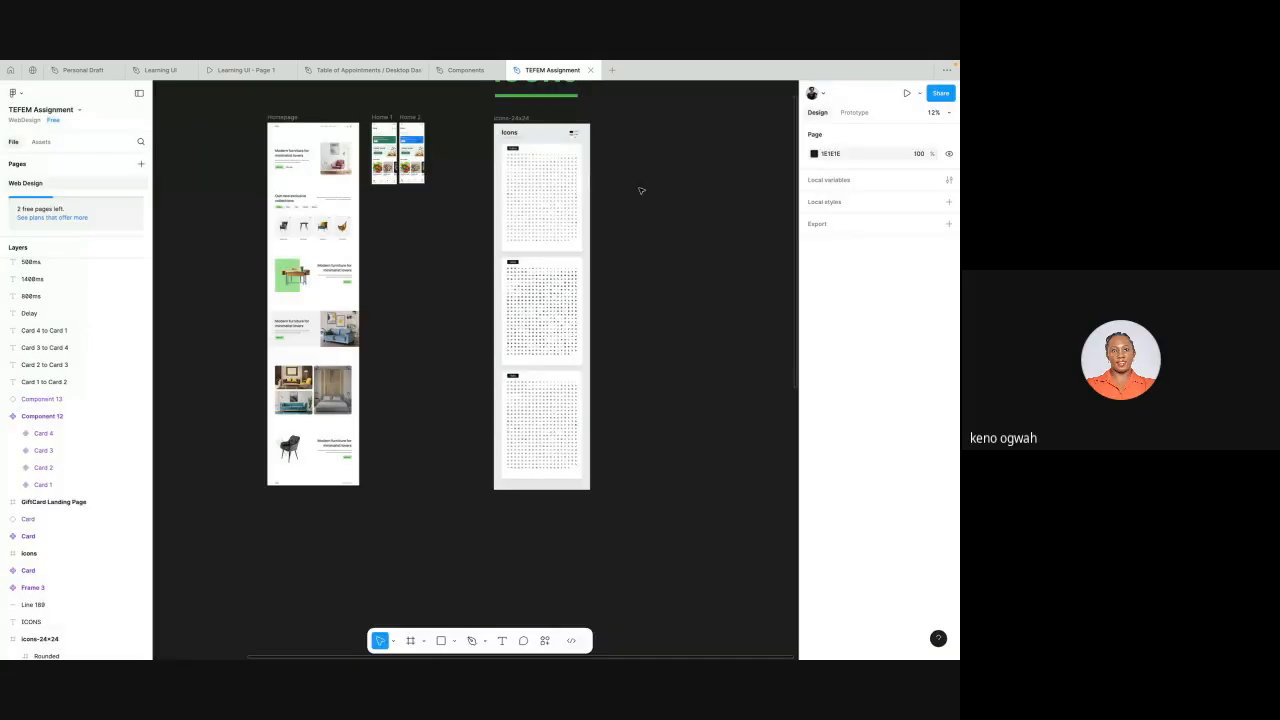
- Switch to Google Meet and send the copied TEFEM Assignment file link in the in-call chat
{"action": "key", "text": "ctrl+Right"}
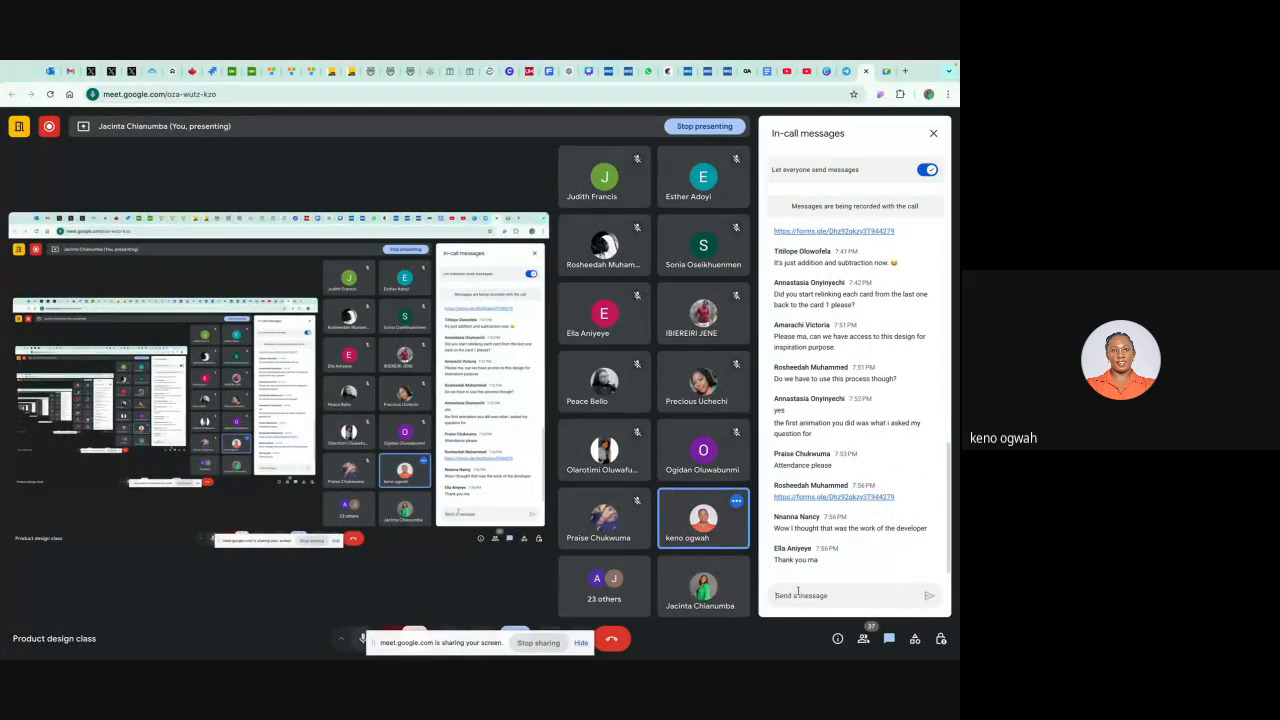
{"action": "left_click", "coordinate": [798, 592]}
{"action": "key", "text": "ctrl+v"}
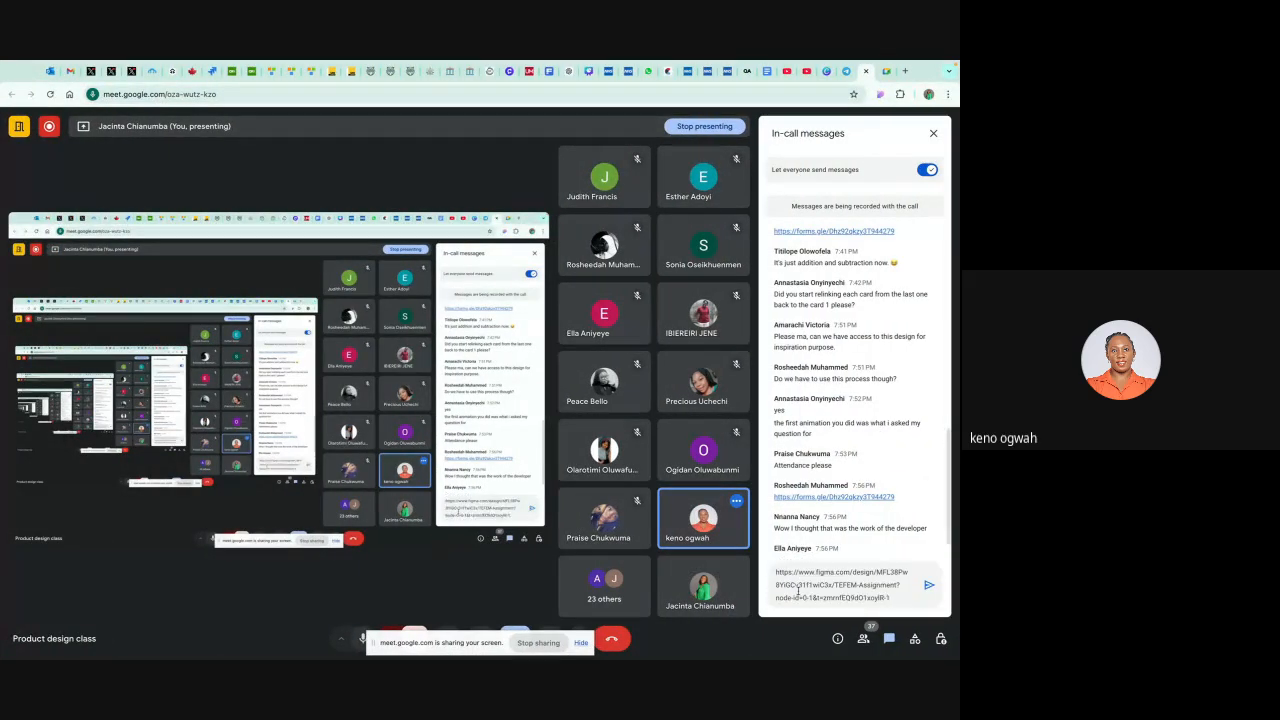
{"action": "key", "text": "Return"}
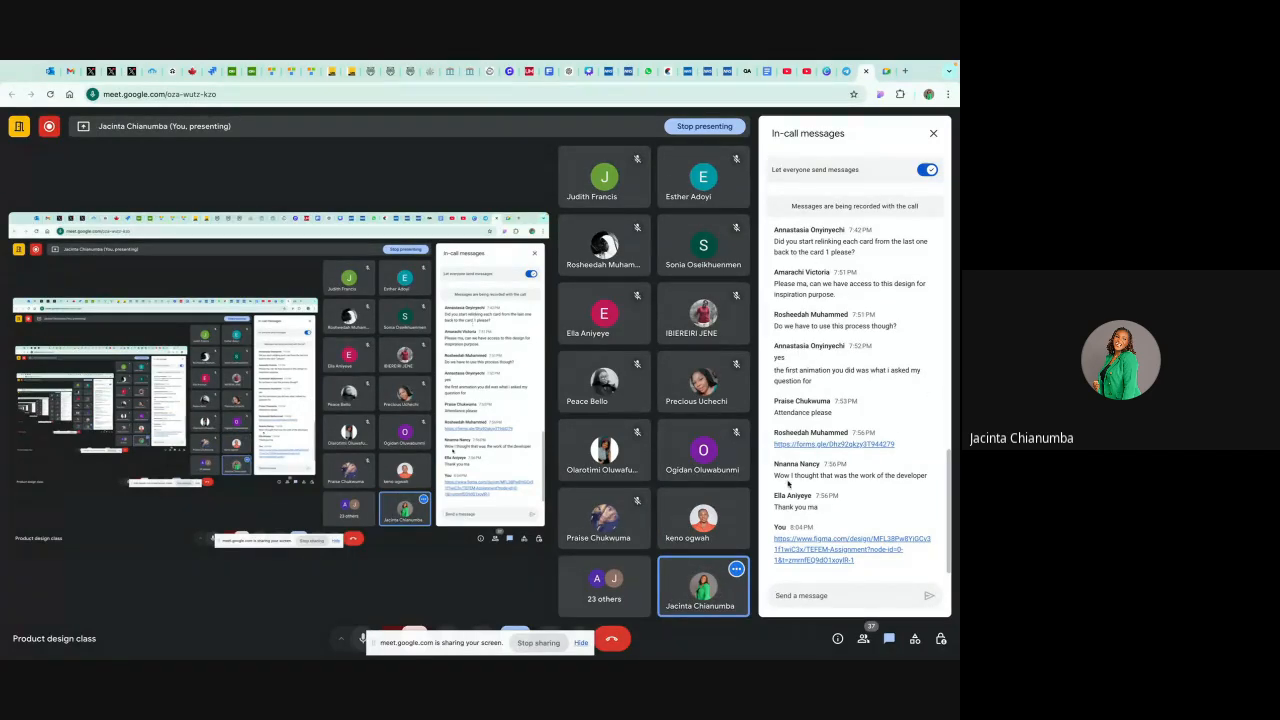
- Look over the icon set and gift card designs in Figma's TEFEM Assignment file, checking the Google Meet chat in between
{"action": "key", "text": "ctrl+Left"}
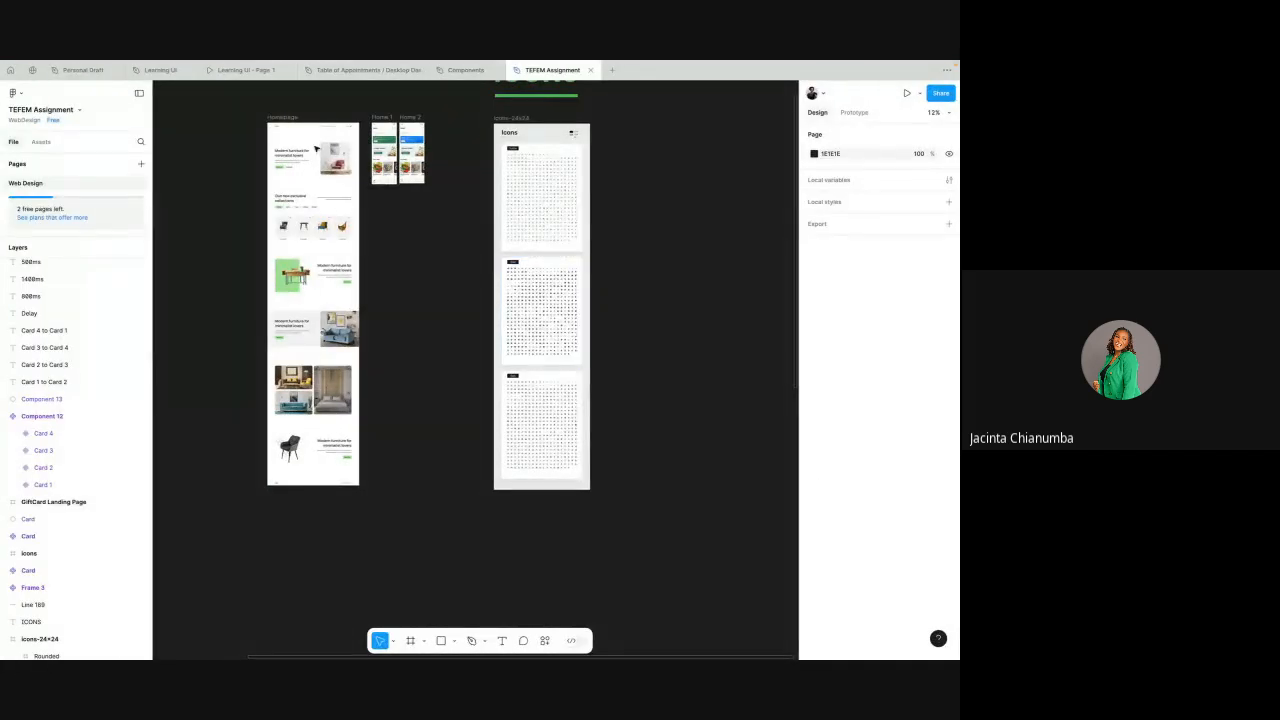
{"action": "scroll", "coordinate": [440, 170], "scroll_direction": "up", "scroll_amount": 4}
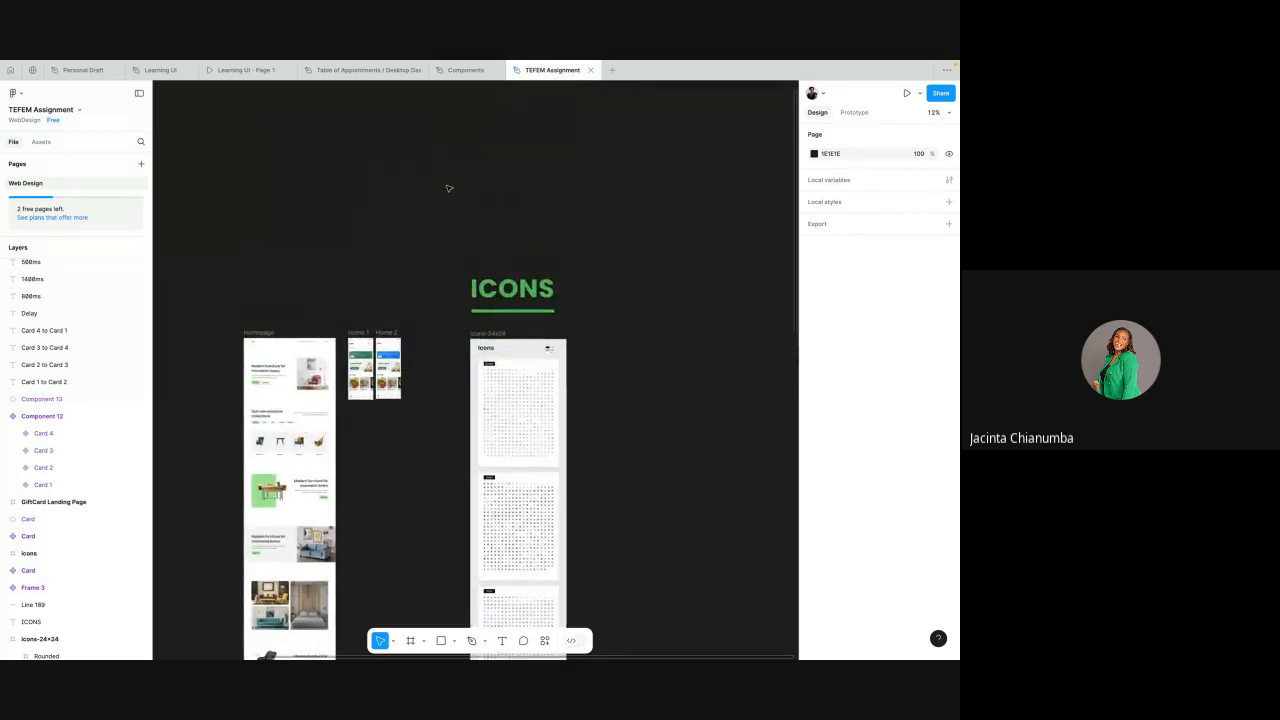
{"action": "scroll", "coordinate": [446, 189], "scroll_direction": "down", "scroll_amount": 5}
{"action": "scroll", "coordinate": [447, 189], "scroll_direction": "down", "scroll_amount": 5}
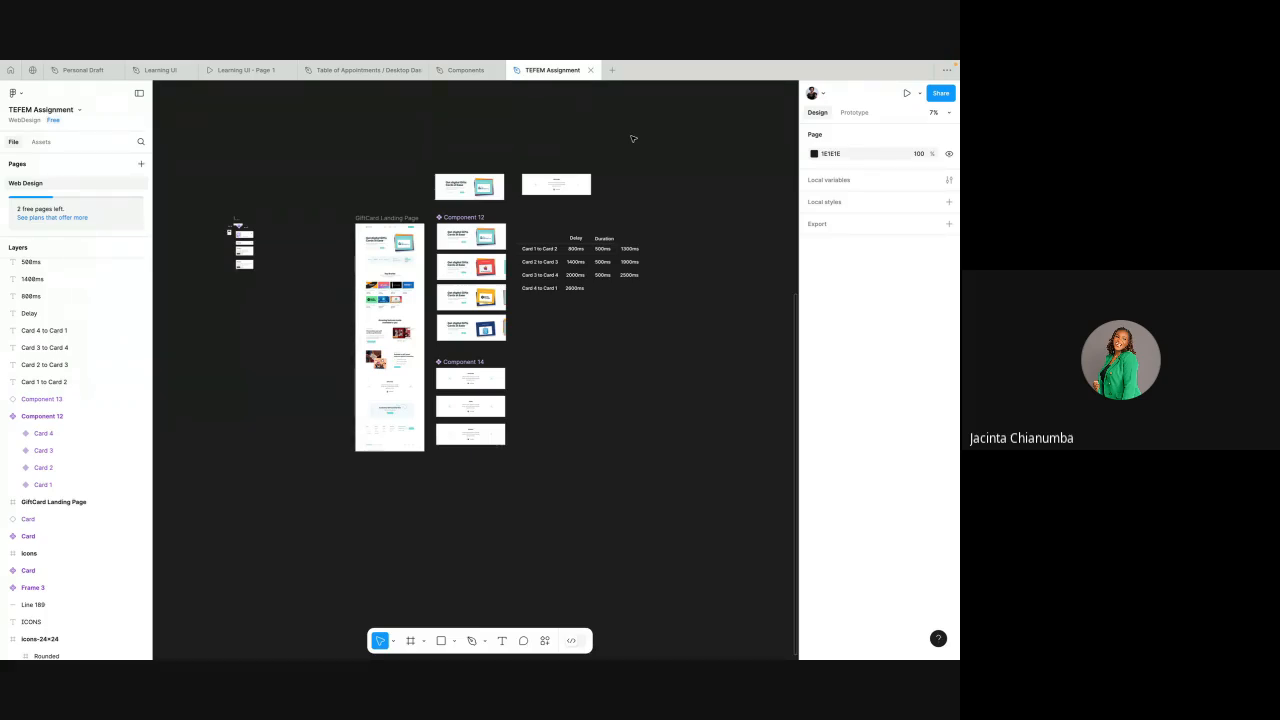
{"action": "key", "text": "ctrl+Right"}
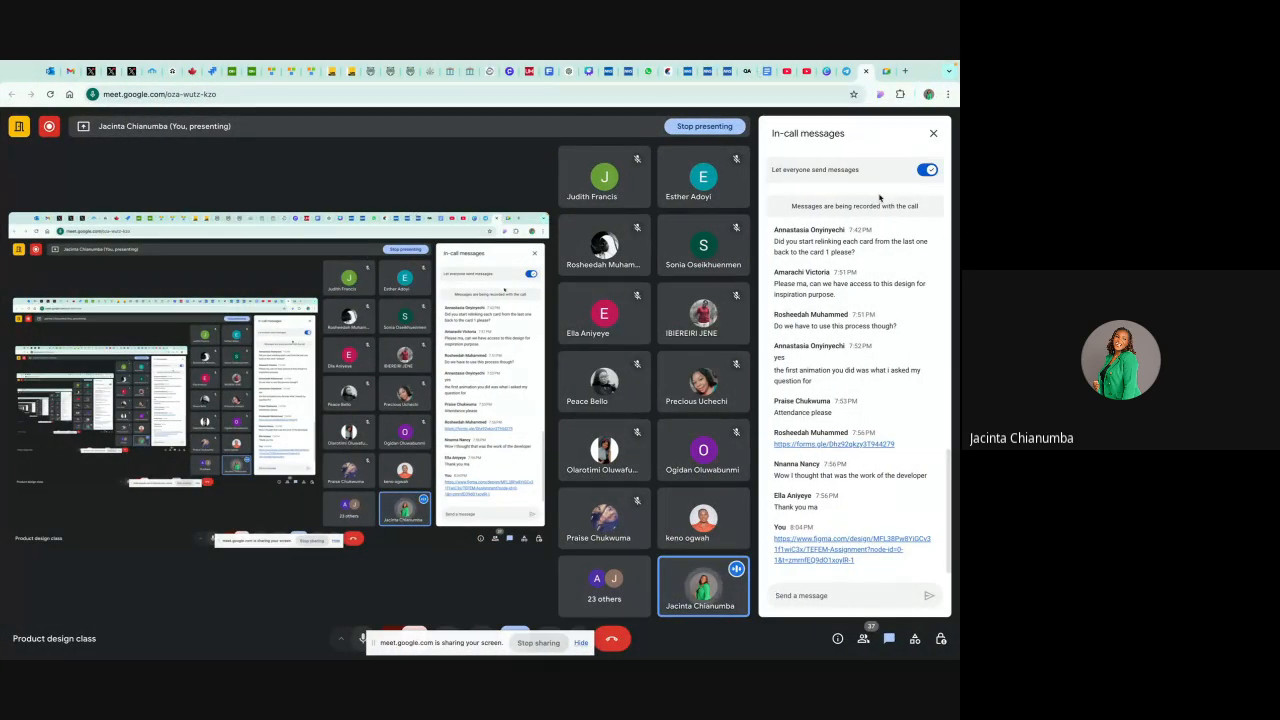
{"action": "key", "text": "ctrl+Left"}
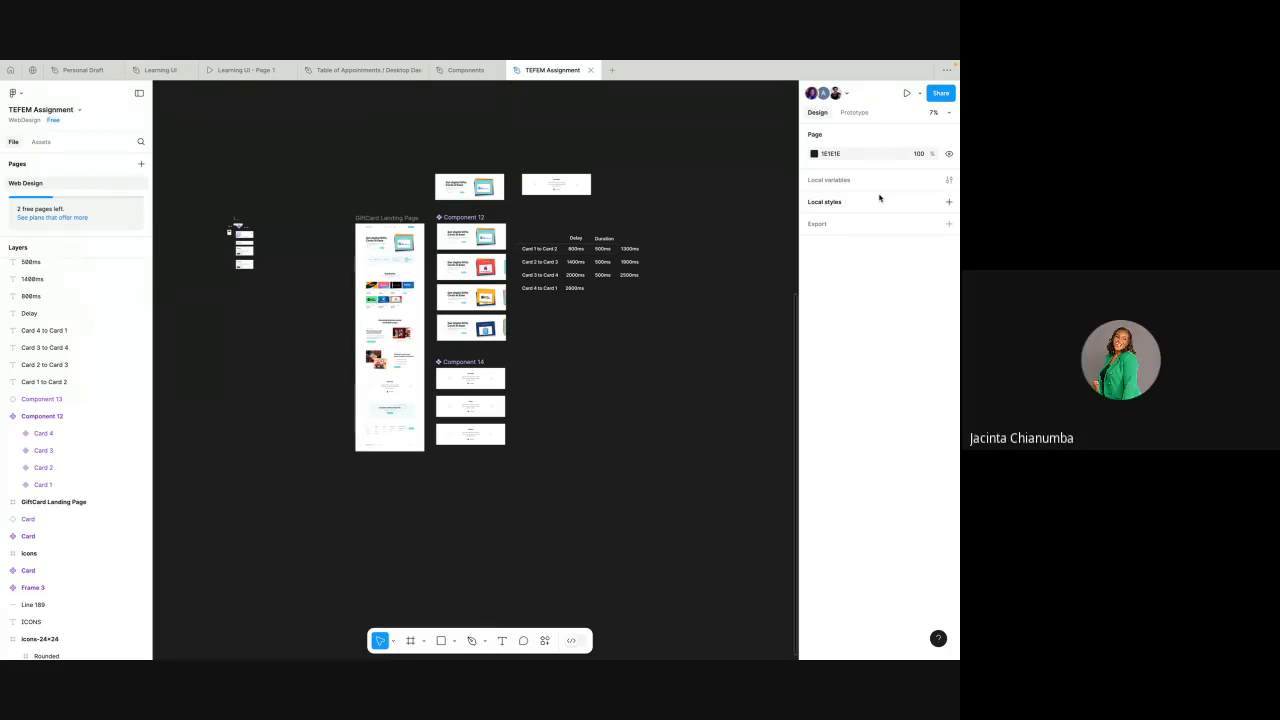
{"action": "key", "text": "ctrl+Right"}
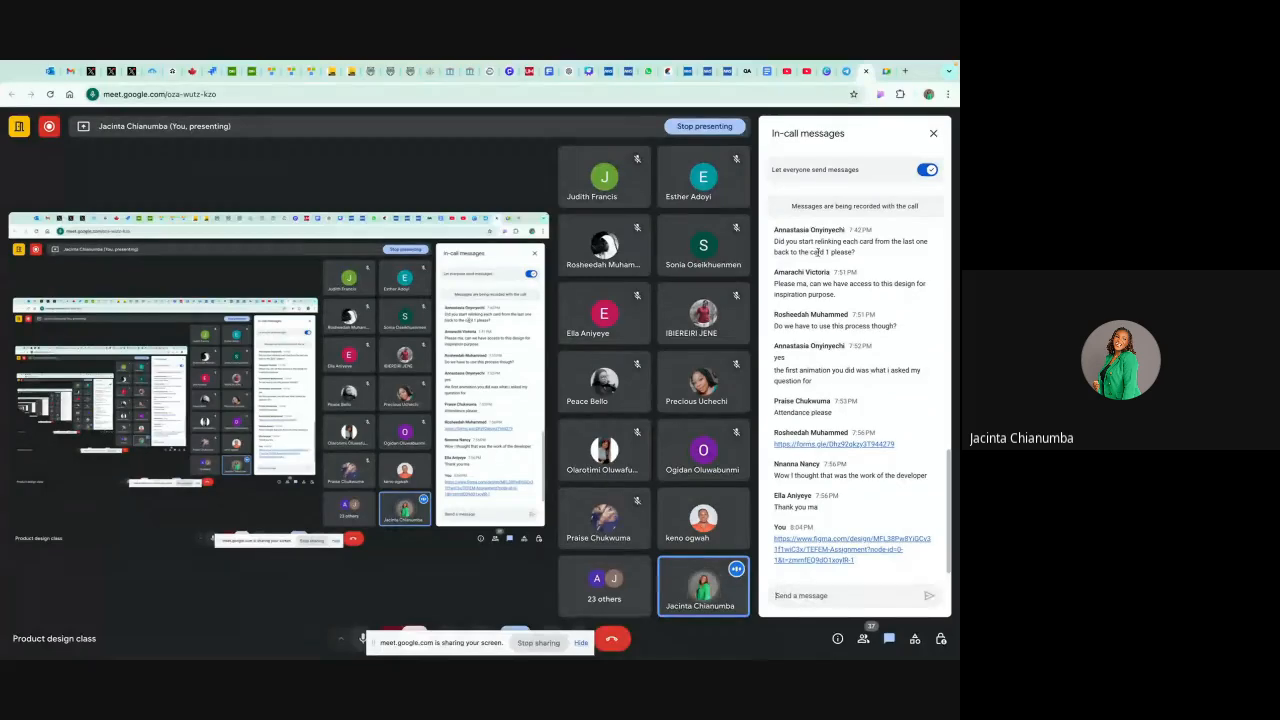
{"action": "key", "text": "ctrl+Left"}
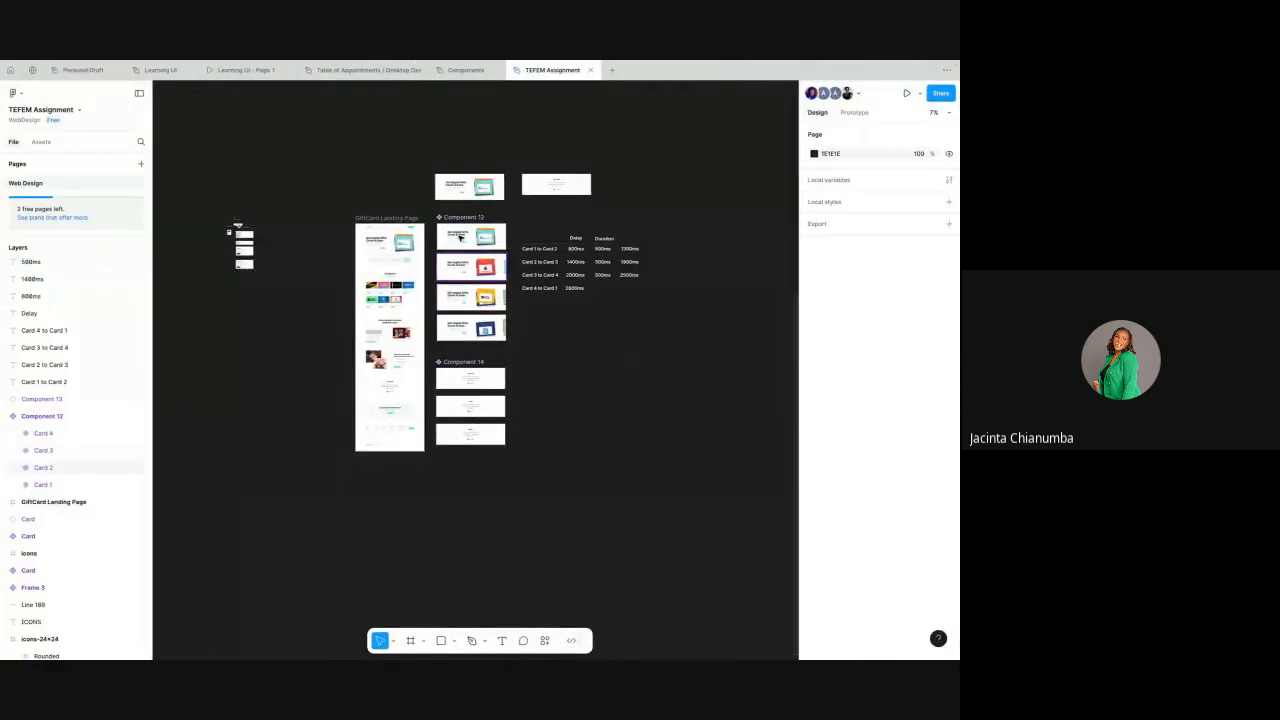
- Examine the prototype delay interactions of Card 1 and Card 2 in Component 12 and compare them with the card timing notes
{"action": "scroll", "coordinate": [462, 237], "scroll_direction": "up", "scroll_amount": 5}
{"action": "scroll", "coordinate": [461, 239], "scroll_direction": "right", "scroll_amount": 1}
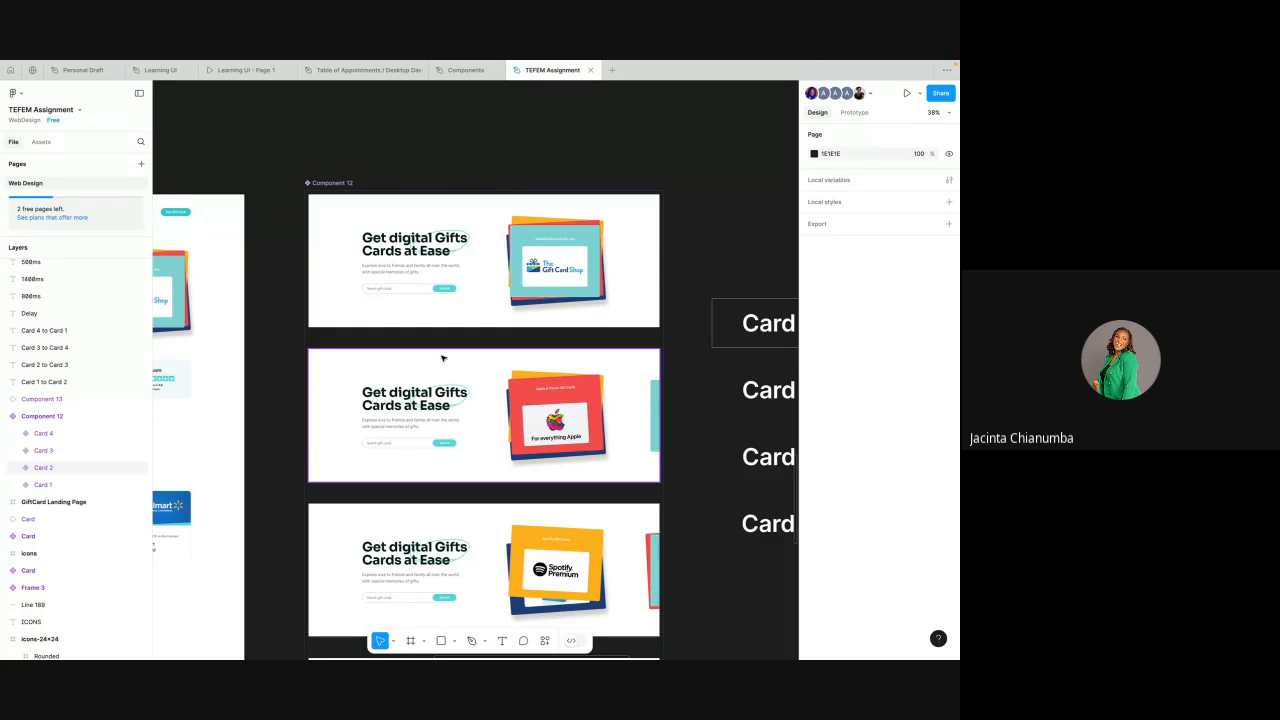
{"action": "left_click", "coordinate": [855, 112]}
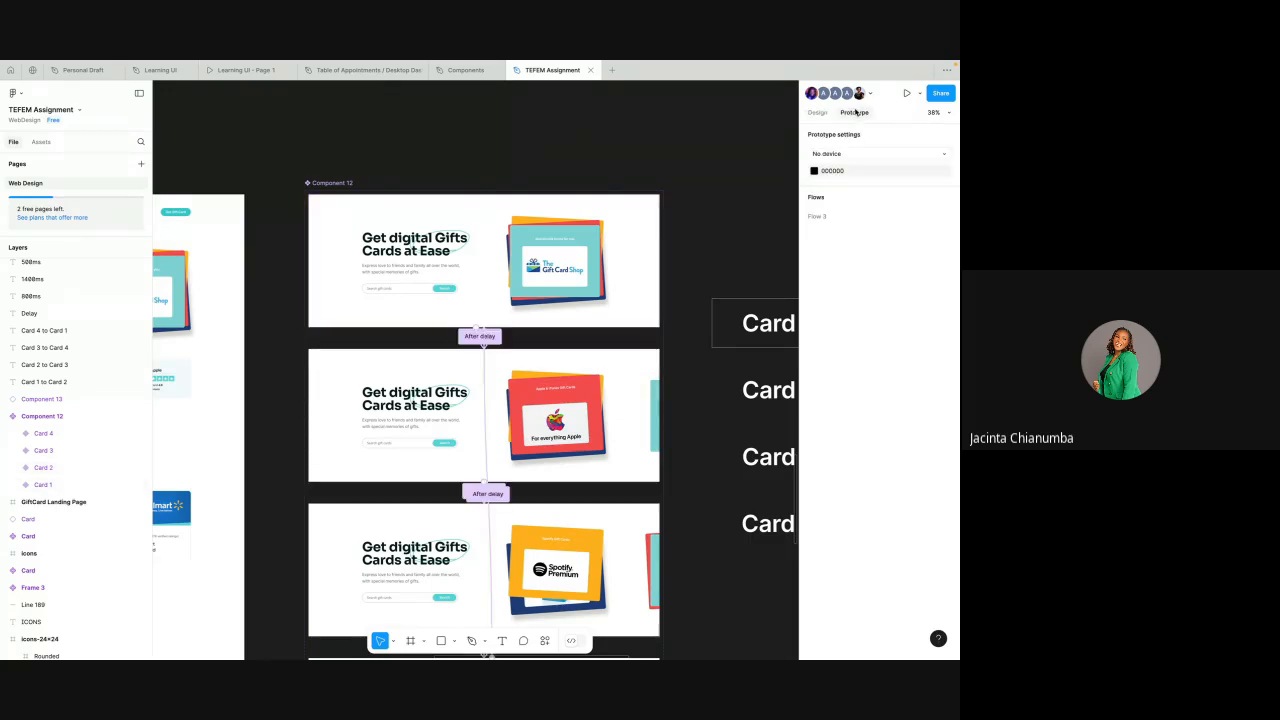
{"action": "scroll", "coordinate": [500, 366], "scroll_direction": "up", "scroll_amount": 5}
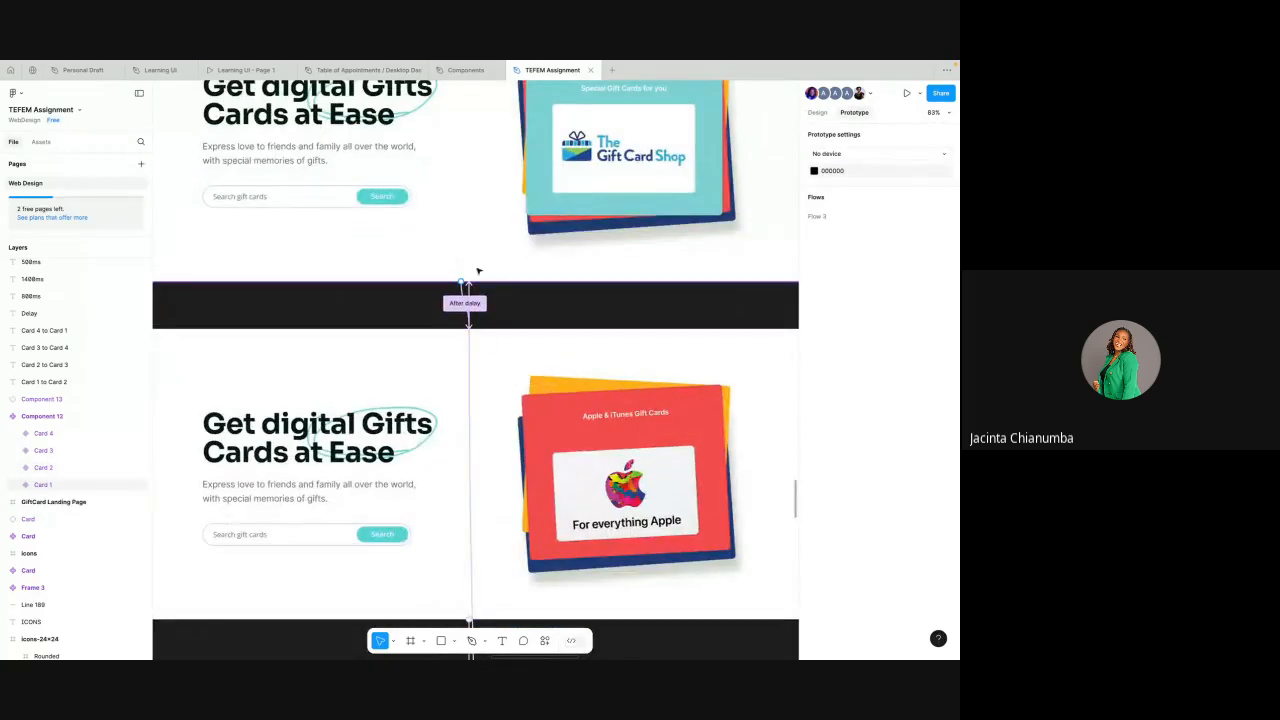
{"action": "scroll", "coordinate": [501, 247], "scroll_direction": "down", "scroll_amount": 3}
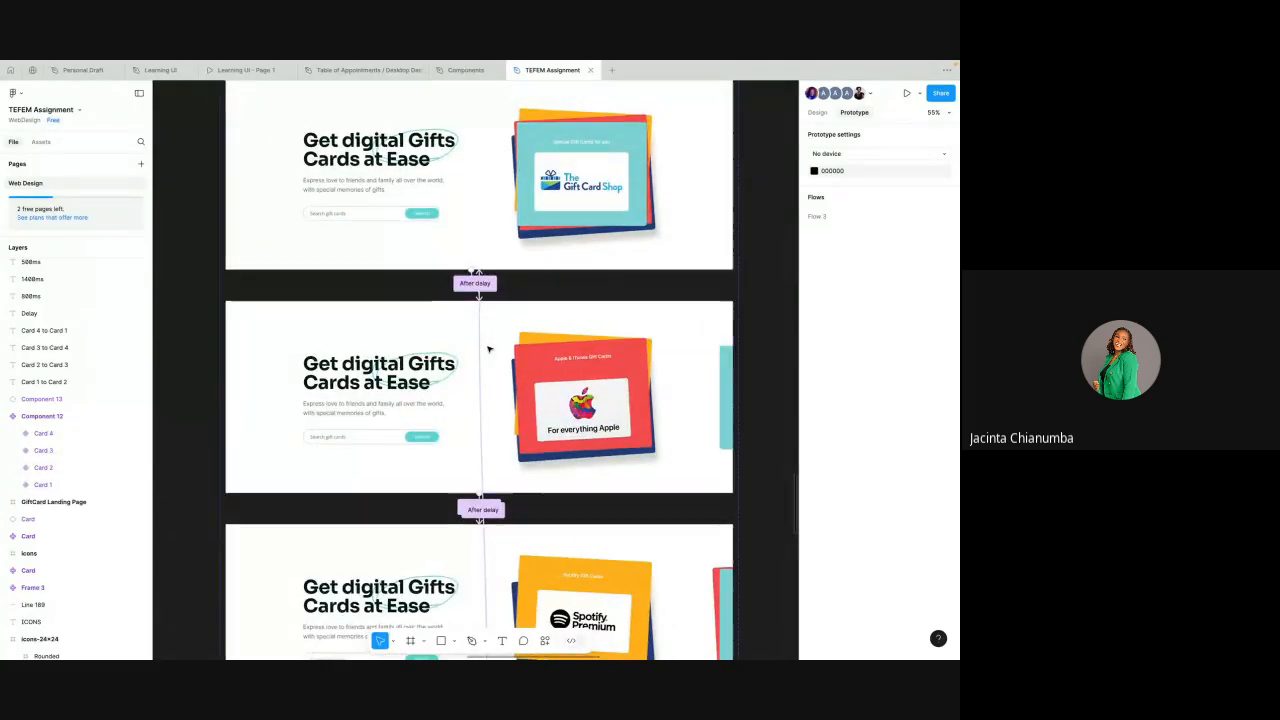
{"action": "scroll", "coordinate": [490, 318], "scroll_direction": "up", "scroll_amount": 2}
{"action": "left_click", "coordinate": [490, 318]}
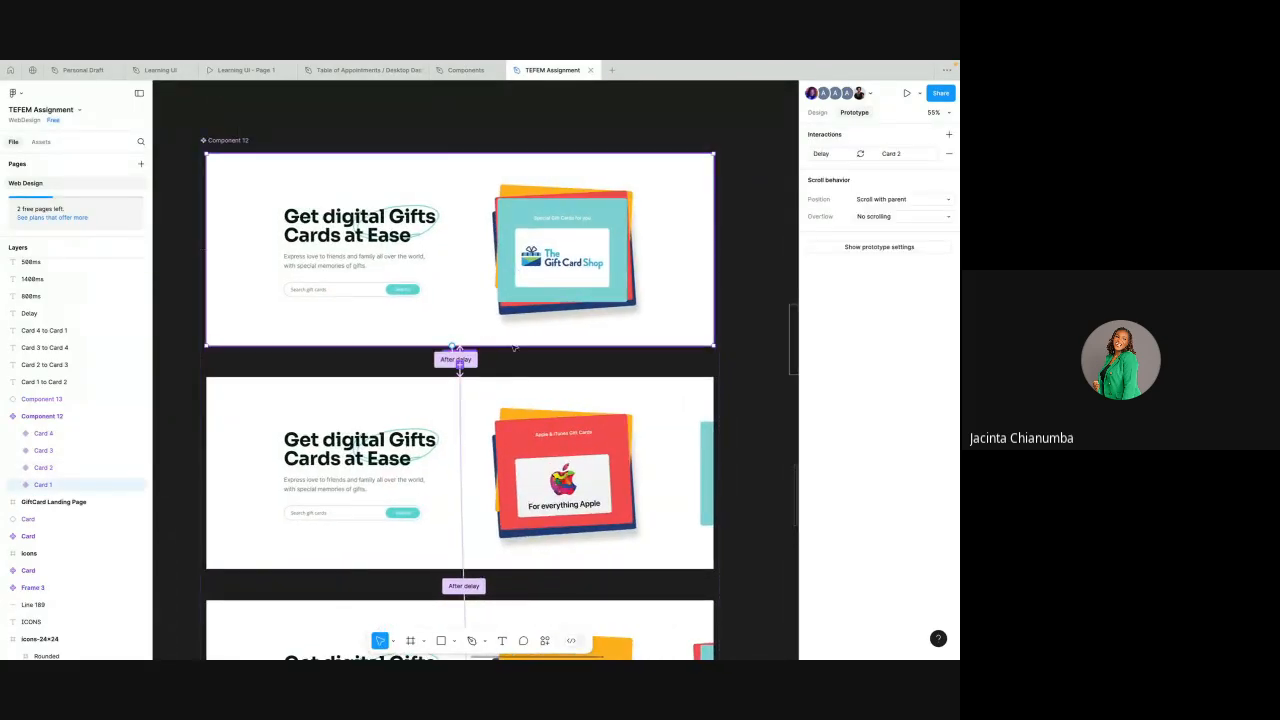
{"action": "left_click", "coordinate": [508, 392]}
{"action": "scroll", "coordinate": [507, 403], "scroll_direction": "down", "scroll_amount": 3}
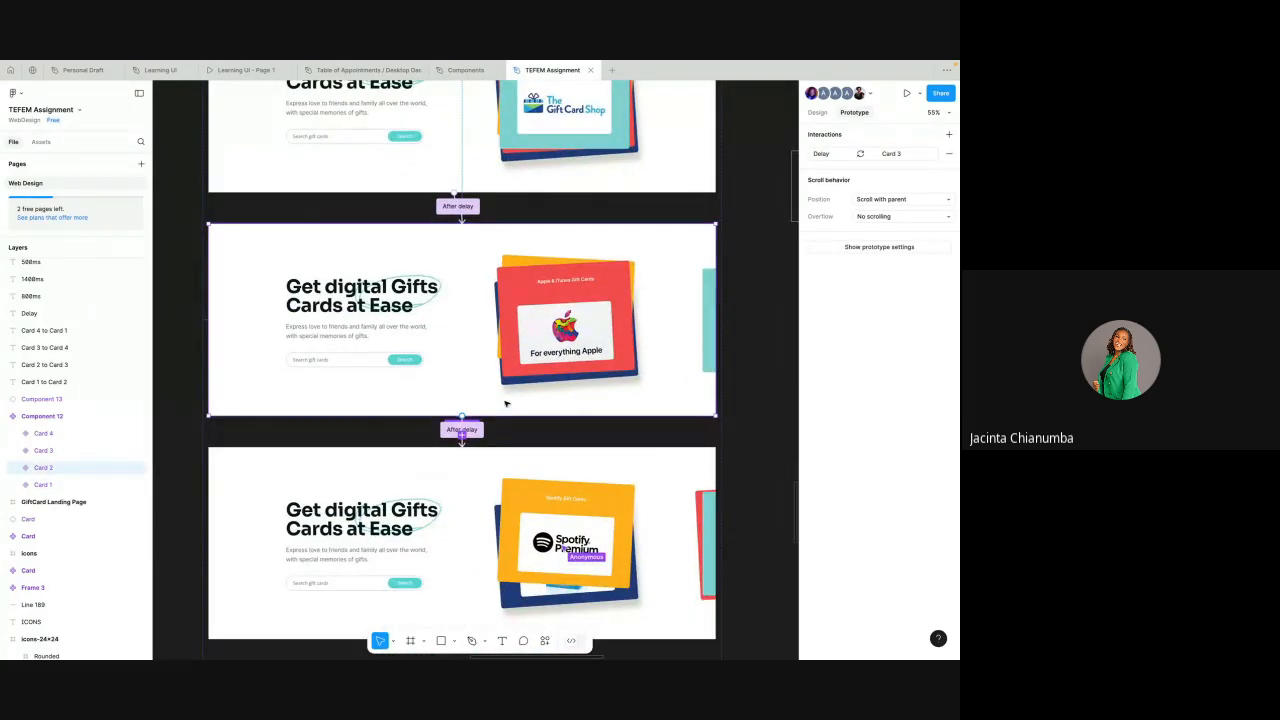
{"action": "scroll", "coordinate": [486, 491], "scroll_direction": "down", "scroll_amount": 3}
{"action": "scroll", "coordinate": [486, 491], "scroll_direction": "right", "scroll_amount": 3}
{"action": "scroll", "coordinate": [487, 491], "scroll_direction": "right", "scroll_amount": 3}
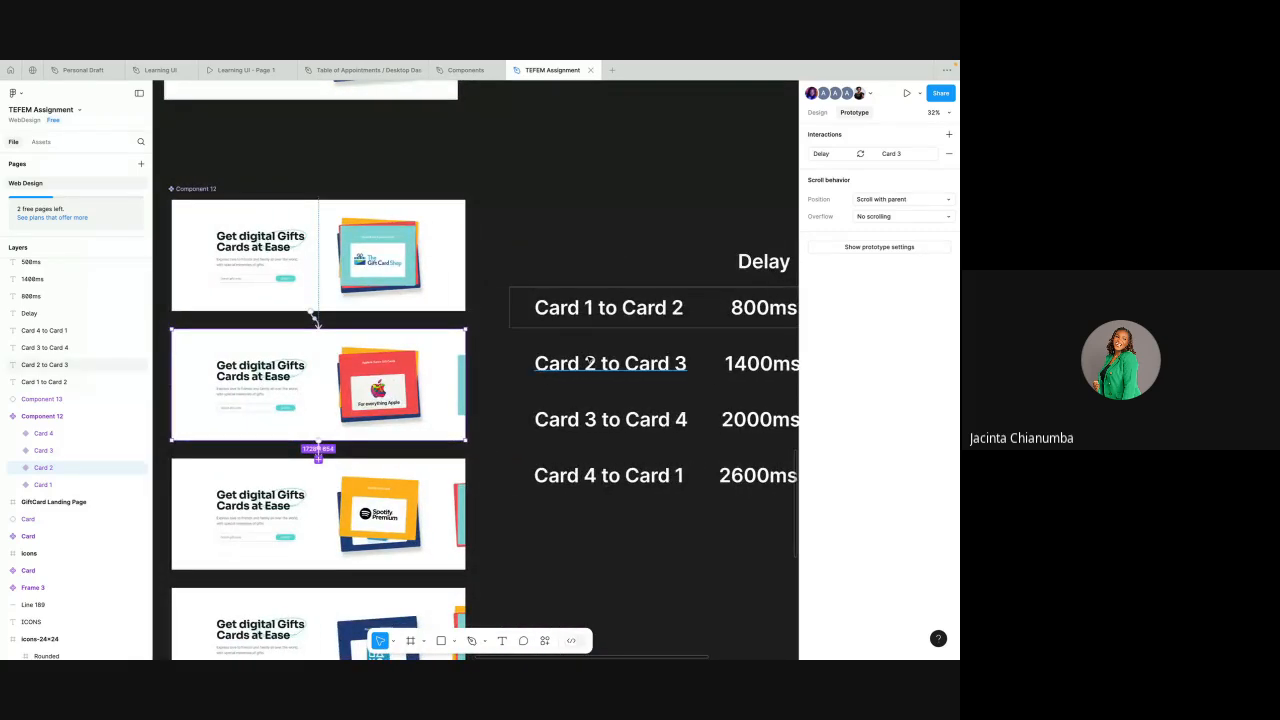
{"action": "scroll", "coordinate": [511, 322], "scroll_direction": "down", "scroll_amount": 3}
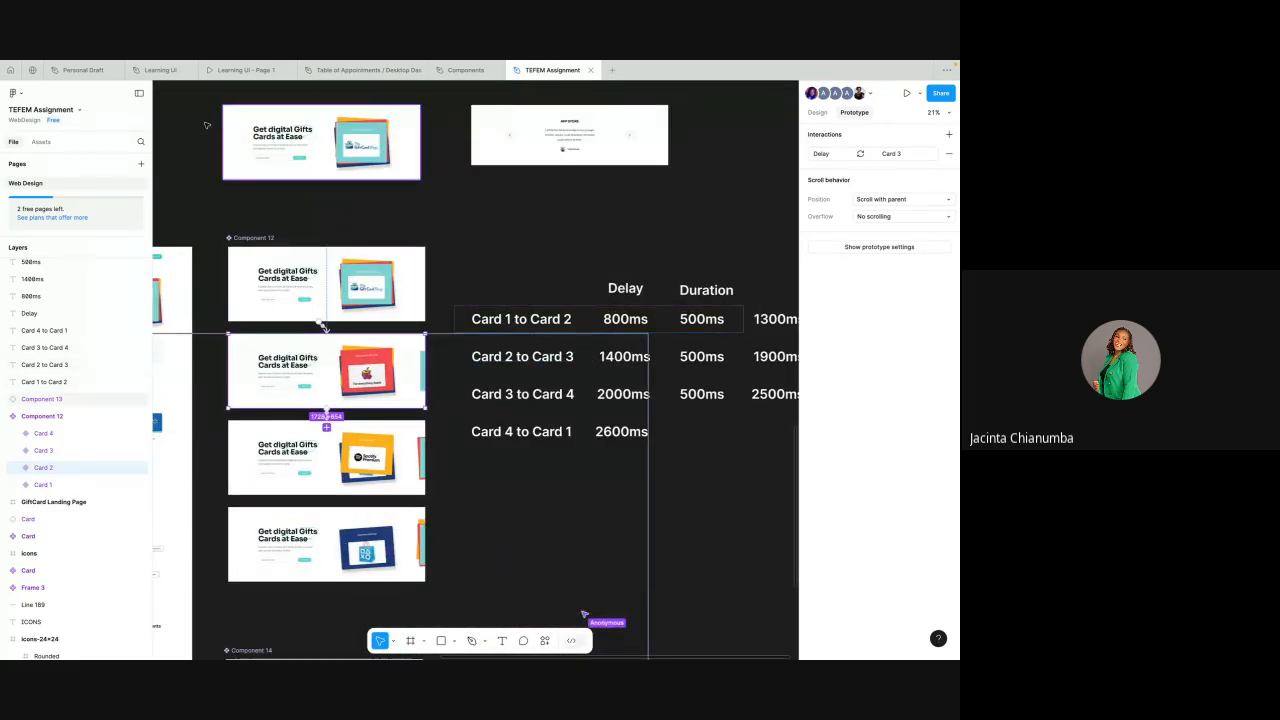
- Open the Learning UI file, clear the selection on Page 2 and examine the card timing notes beside Component 12
{"action": "left_click", "coordinate": [158, 70]}
{"action": "scroll", "coordinate": [568, 259], "scroll_direction": "up", "scroll_amount": 5}
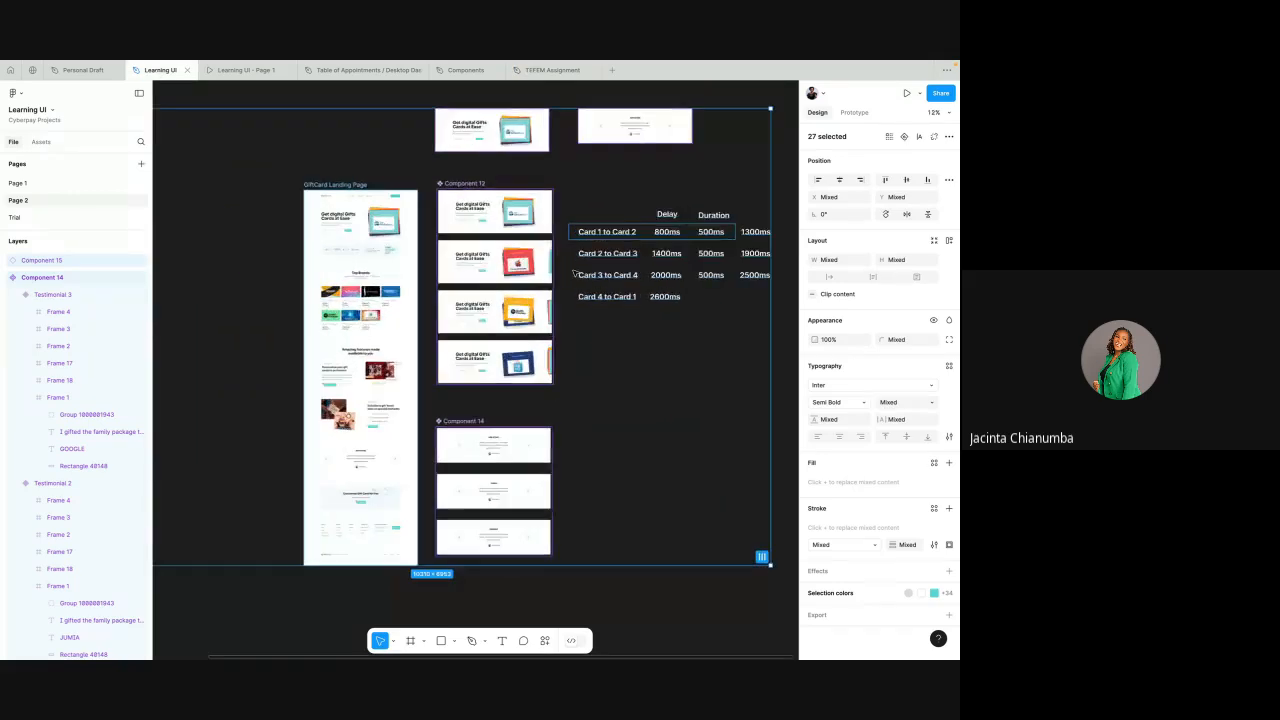
{"action": "left_click", "coordinate": [591, 158]}
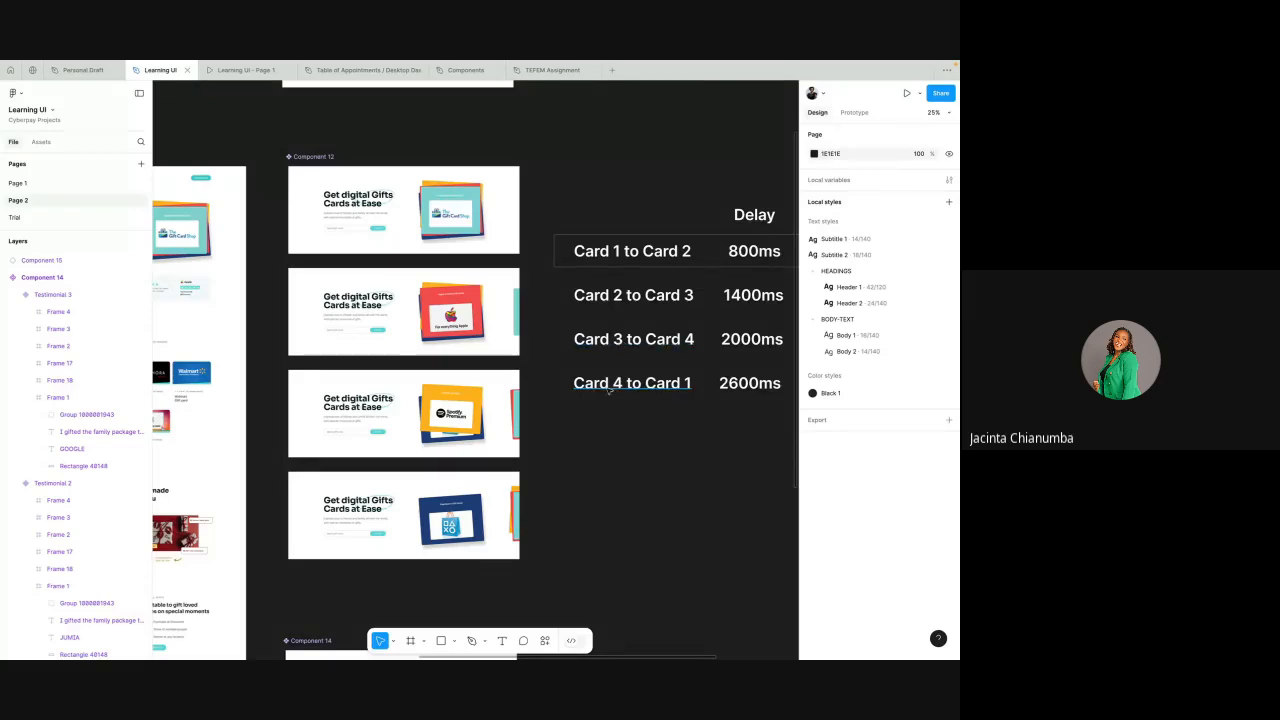
{"action": "scroll", "coordinate": [668, 385], "scroll_direction": "right", "scroll_amount": 2}
{"action": "scroll", "coordinate": [668, 385], "scroll_direction": "up", "scroll_amount": 1}
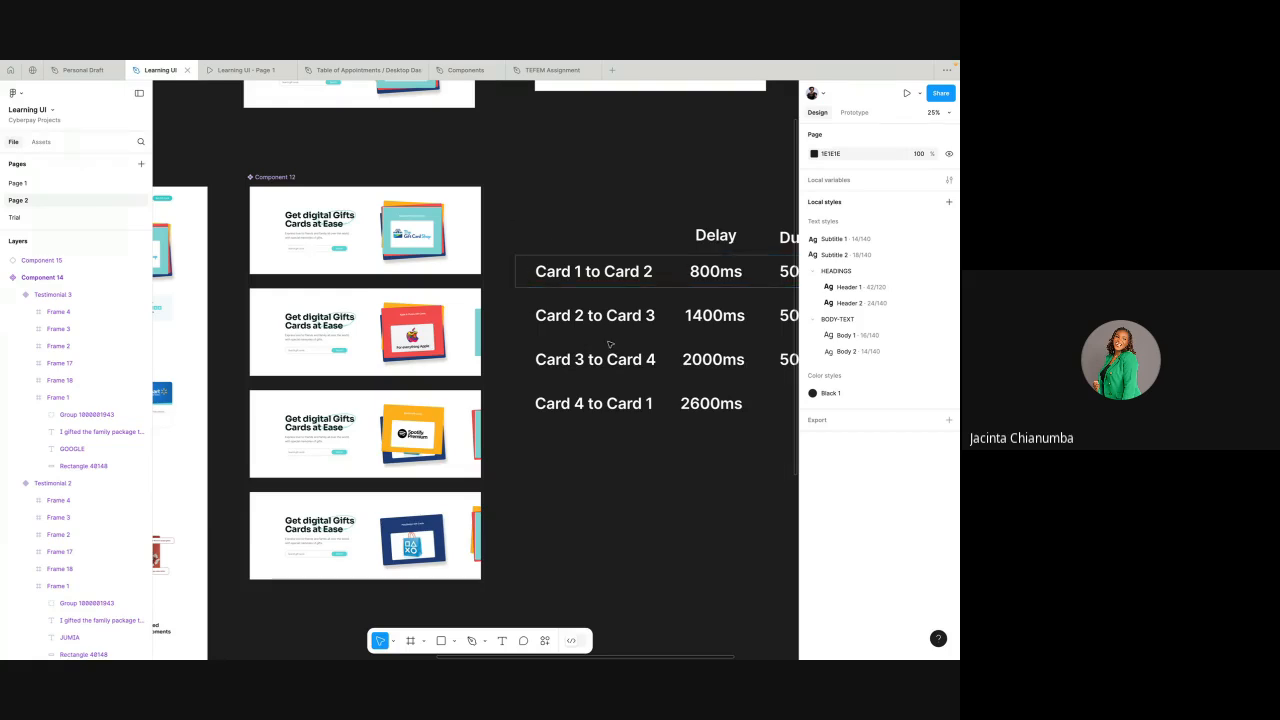
- Switch to Google Meet and read back through the participants' earlier chat questions
{"action": "key", "text": "alt+Tab"}
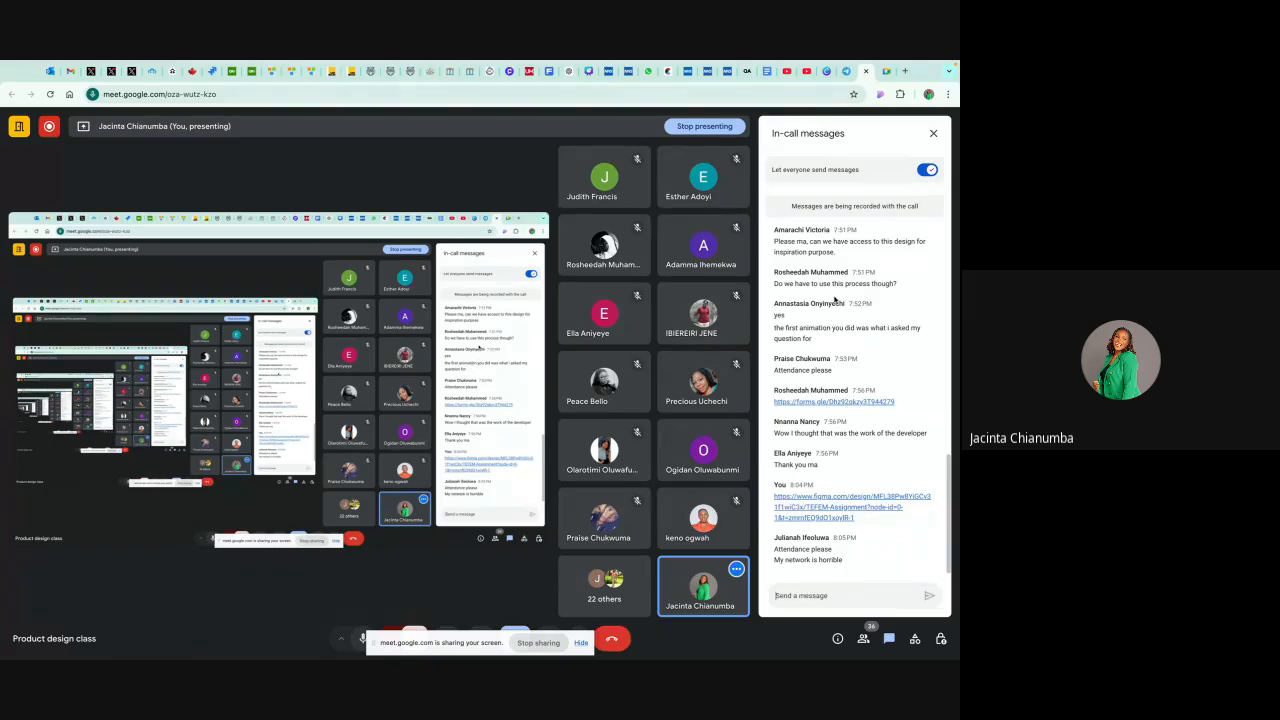
{"action": "scroll", "coordinate": [835, 298], "scroll_direction": "up", "scroll_amount": 1}
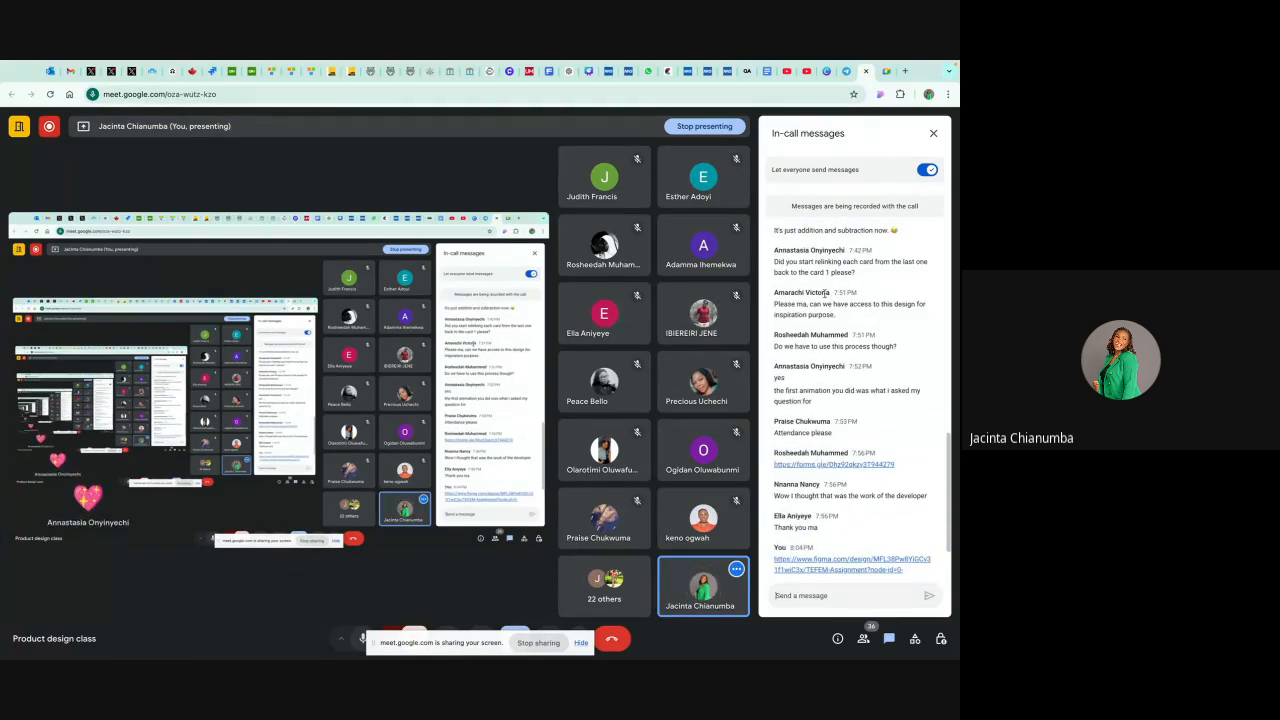
{"action": "scroll", "coordinate": [826, 292], "scroll_direction": "up", "scroll_amount": 1}
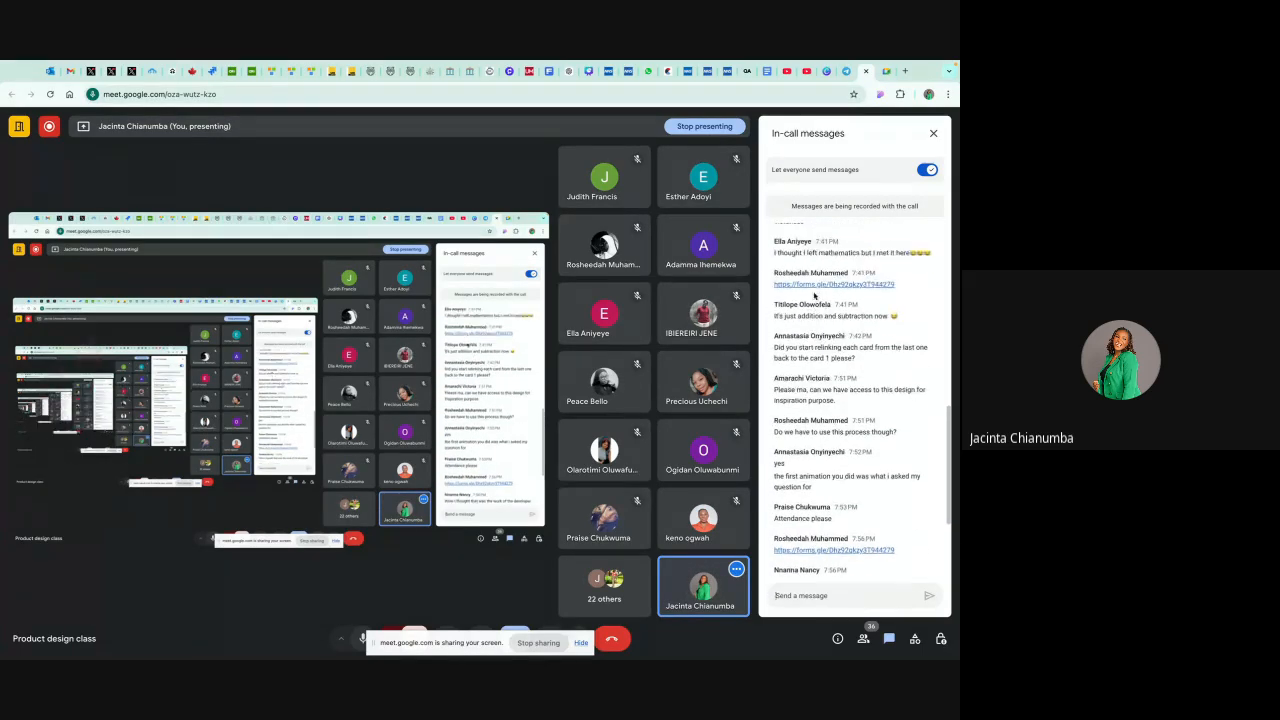
{"action": "scroll", "coordinate": [815, 296], "scroll_direction": "up", "scroll_amount": 1}
{"action": "scroll", "coordinate": [813, 292], "scroll_direction": "up", "scroll_amount": 1}
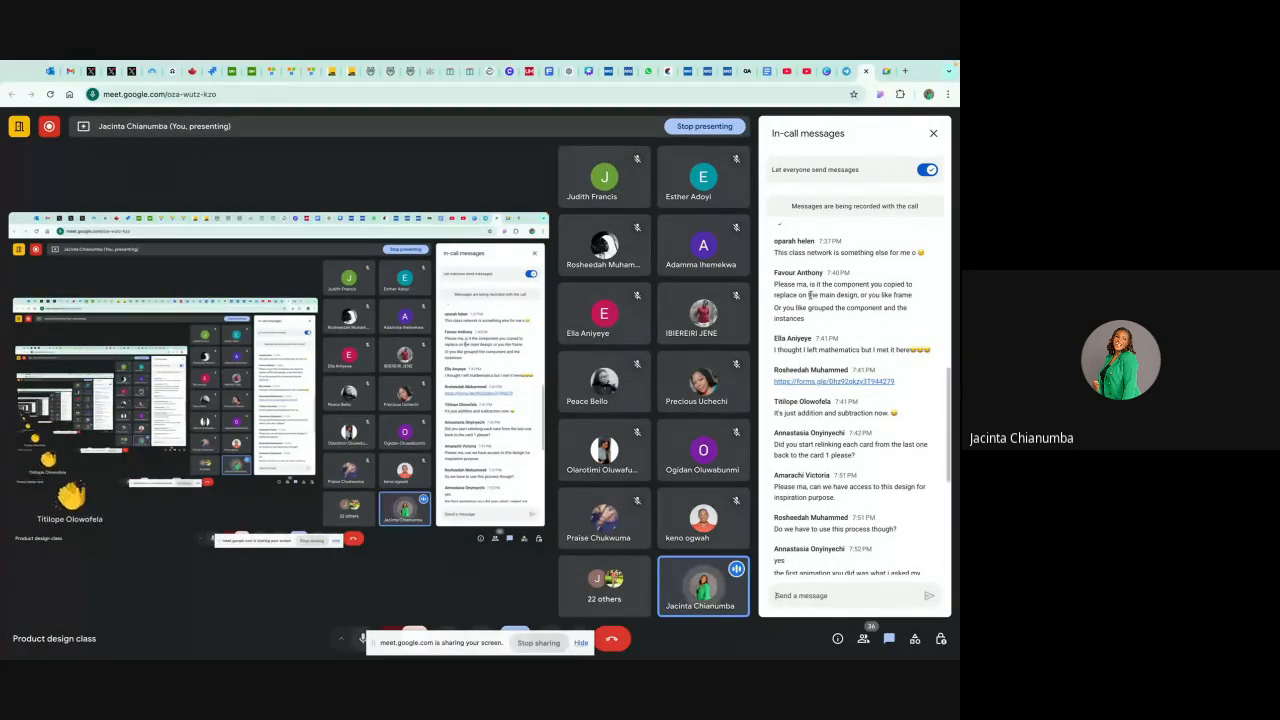
- Switch to the Learning UI file in Figma and compare the landing page's hero instance with Card 1 of Component 12
{"action": "key", "text": "alt+Tab"}
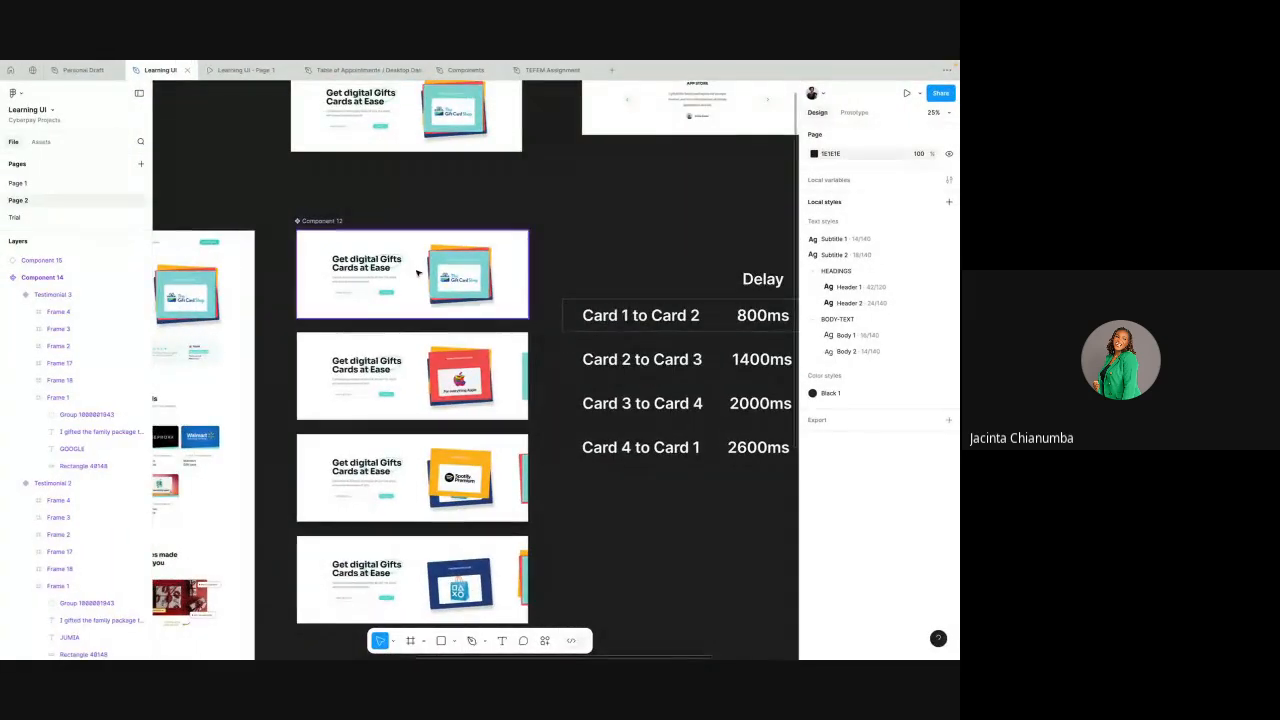
{"action": "key", "text": "alt+Tab"}
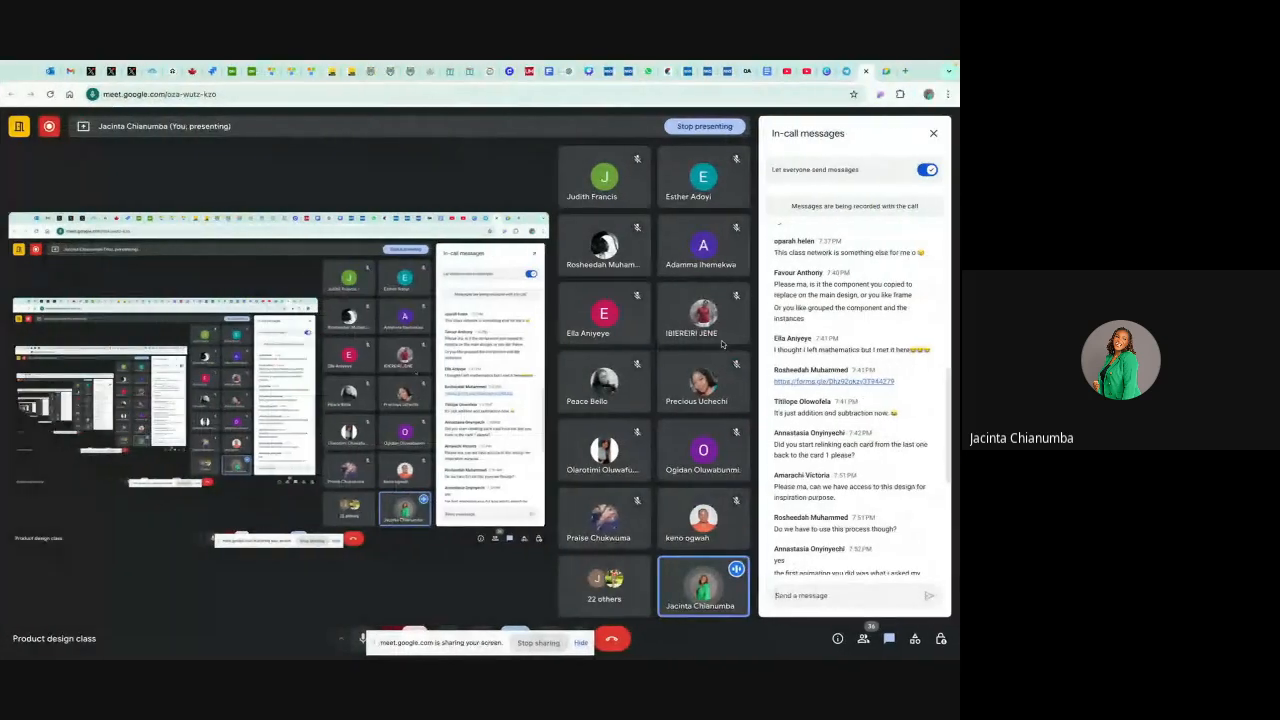
{"action": "key", "text": "ctrl+Left"}
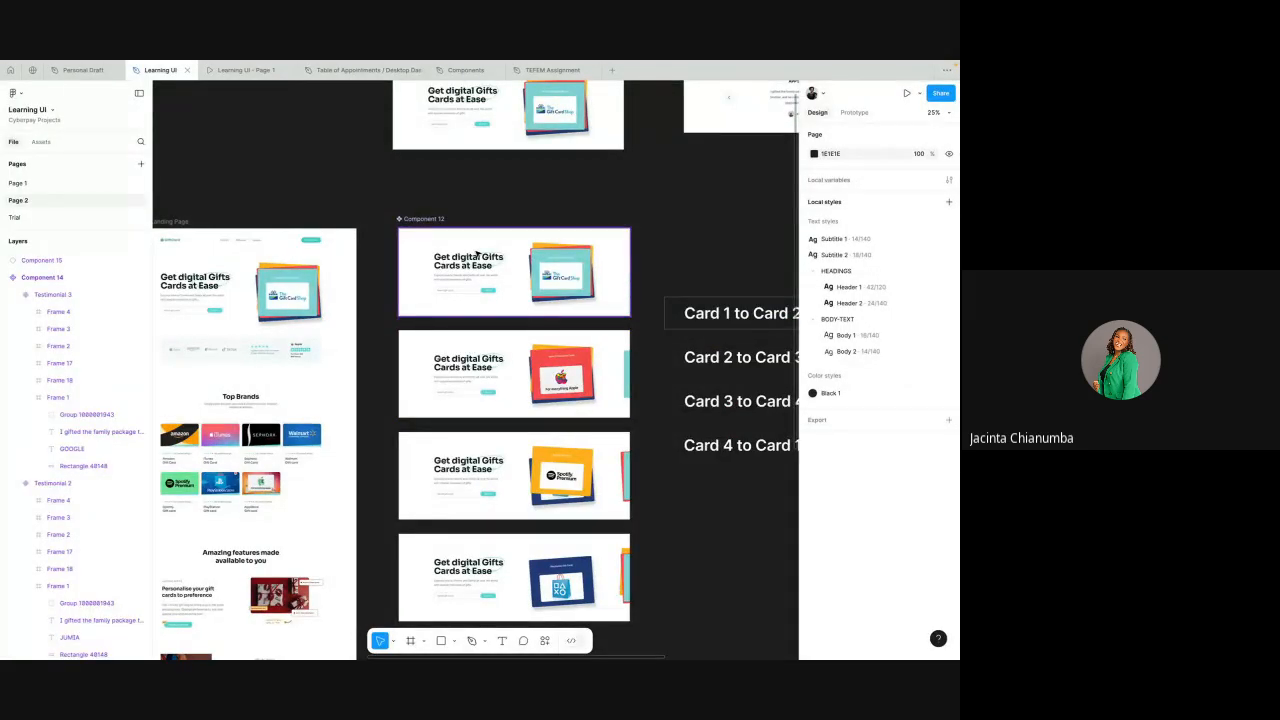
{"action": "scroll", "coordinate": [477, 254], "scroll_direction": "left", "scroll_amount": 2}
{"action": "scroll", "coordinate": [477, 254], "scroll_direction": "up", "scroll_amount": 1}
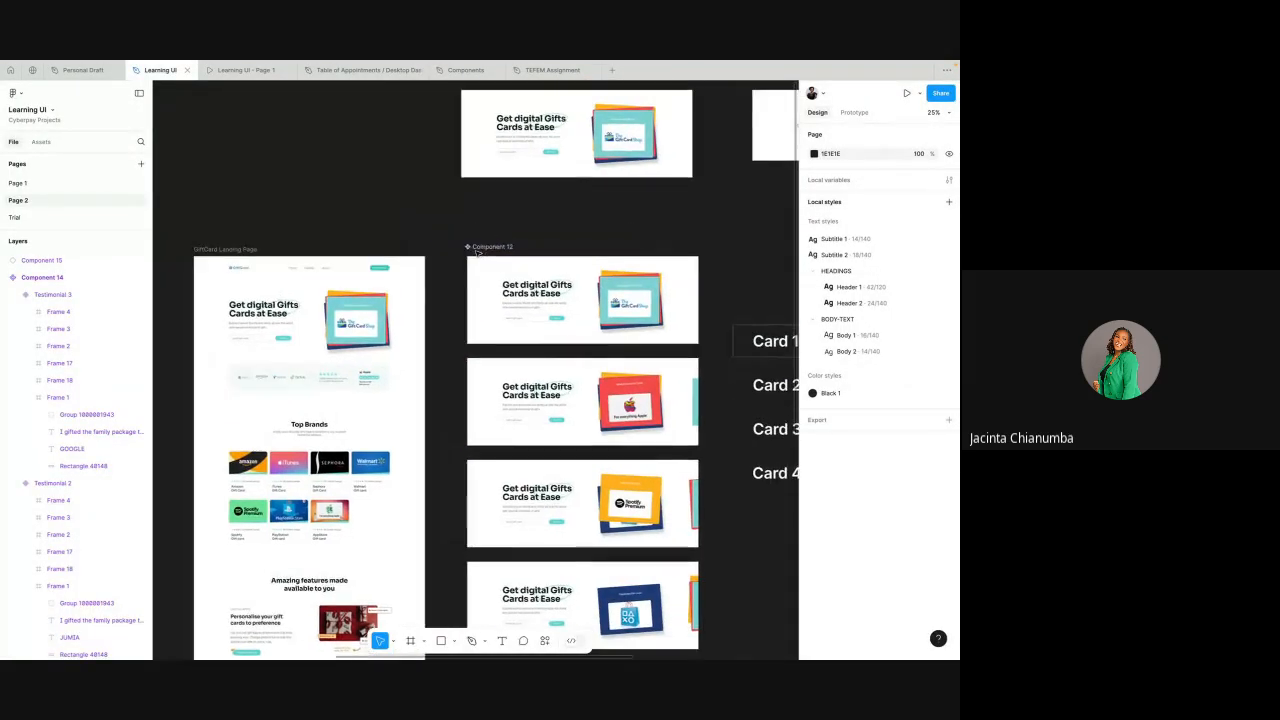
{"action": "left_click", "coordinate": [360, 324]}
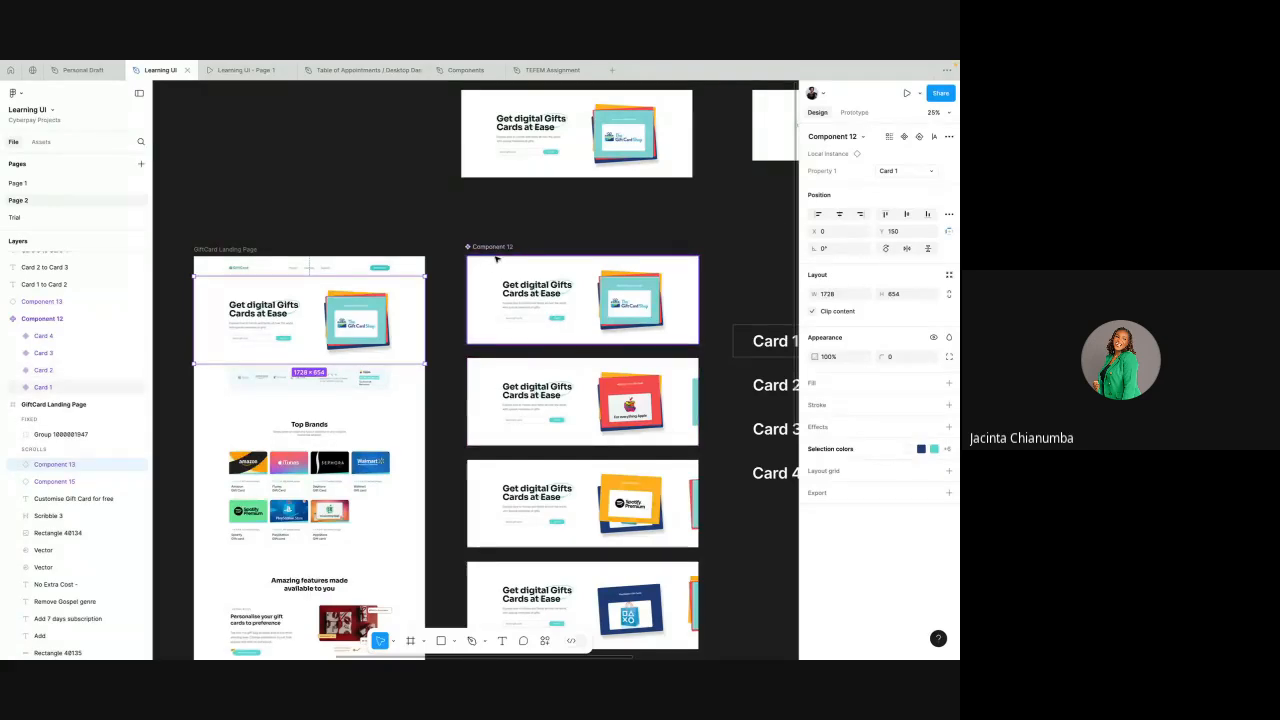
{"action": "scroll", "coordinate": [509, 252], "scroll_direction": "up", "scroll_amount": 1}
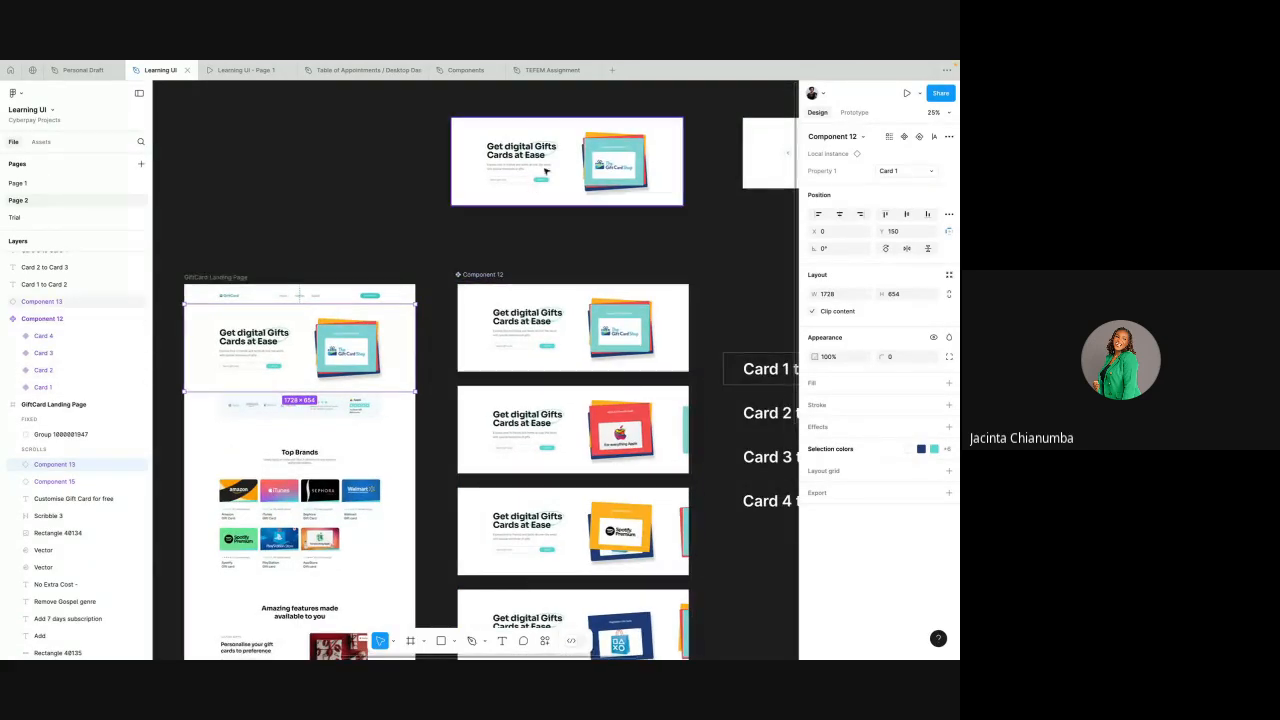
{"action": "left_click", "coordinate": [513, 253]}
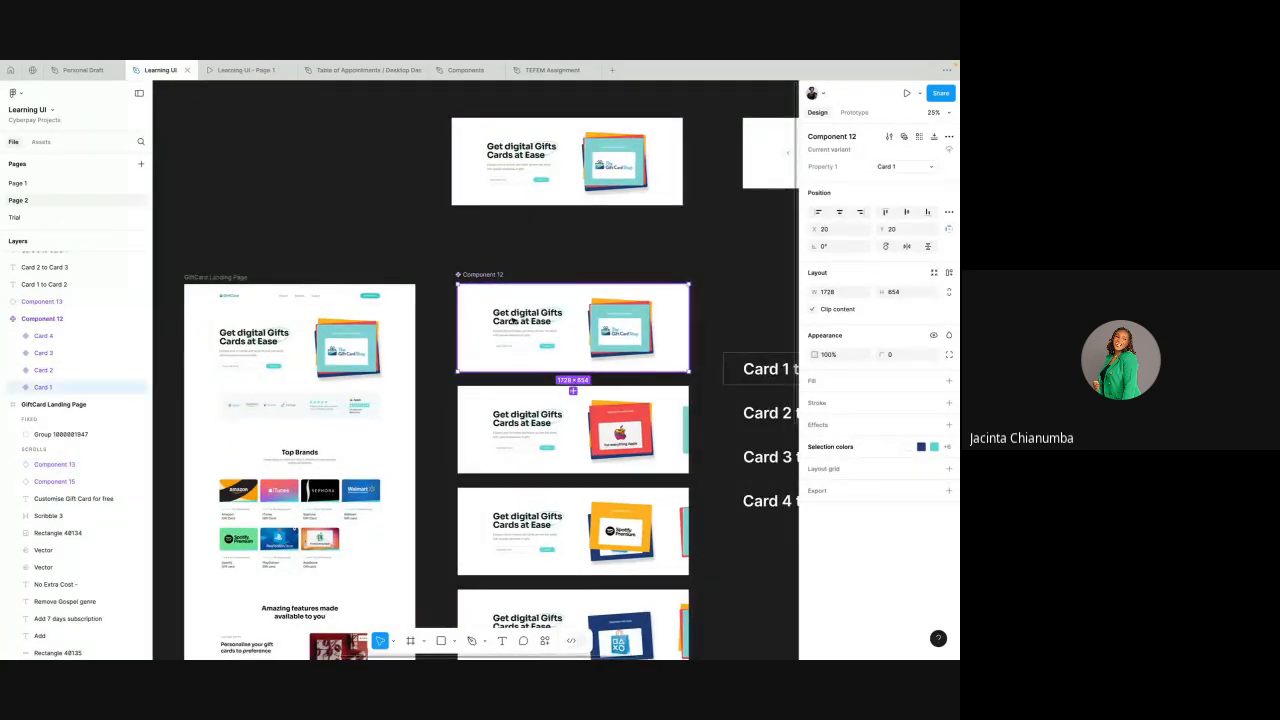
{"action": "scroll", "coordinate": [511, 318], "scroll_direction": "down", "scroll_amount": 2}
{"action": "scroll", "coordinate": [530, 264], "scroll_direction": "up", "scroll_amount": 2}
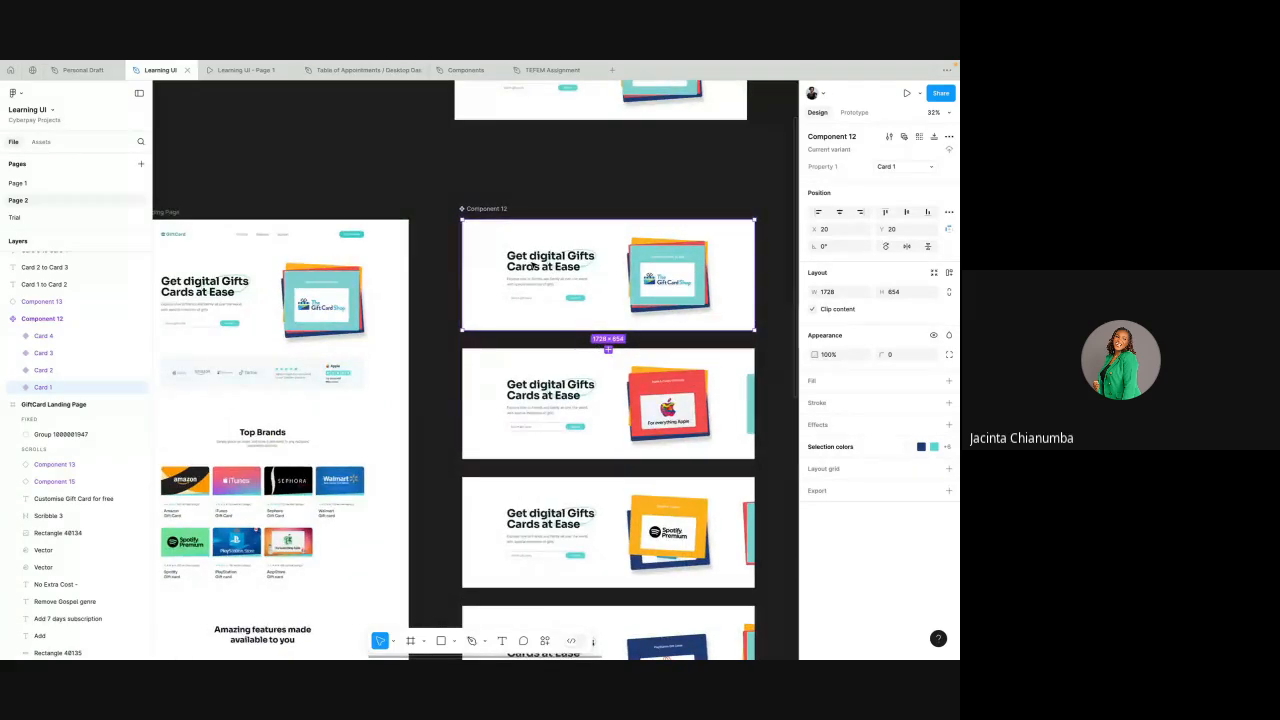
{"action": "right_click", "coordinate": [580, 249]}
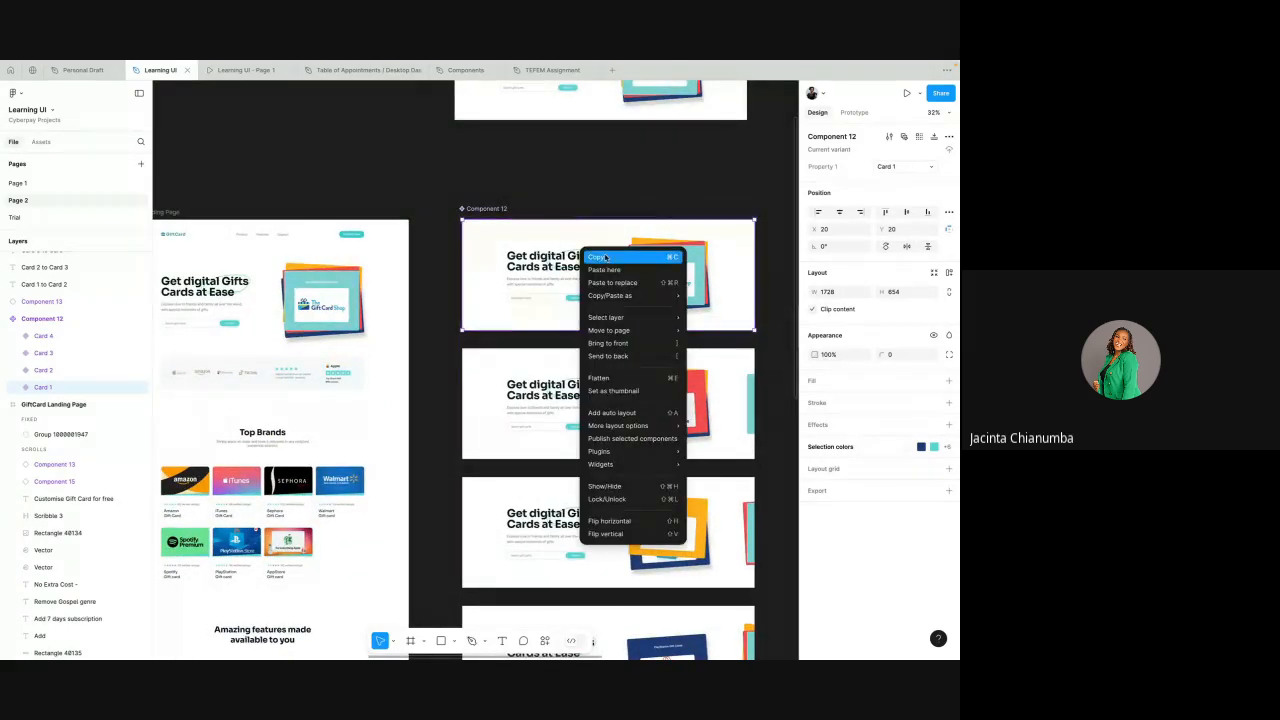
{"action": "left_click", "coordinate": [590, 159]}
{"action": "left_click", "coordinate": [374, 280]}
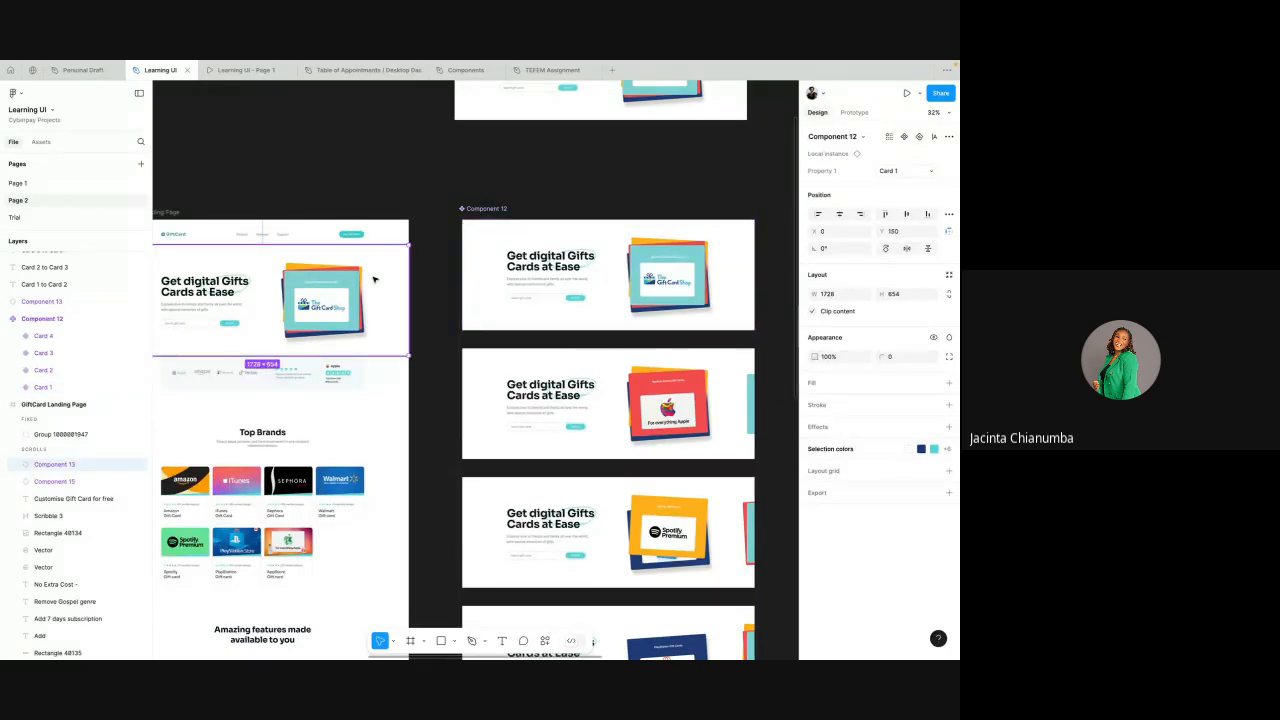
{"action": "right_click", "coordinate": [375, 278]}
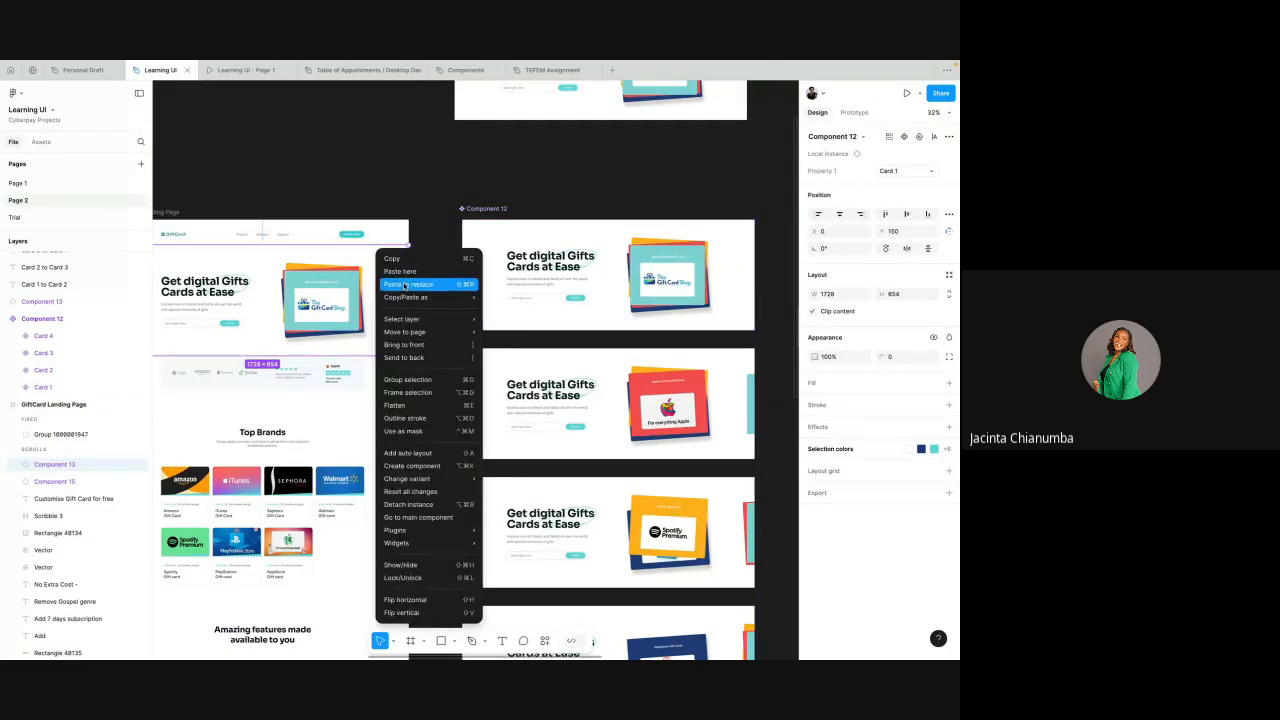
{"action": "left_click", "coordinate": [486, 169]}
- Copy Card 1 of Component 12 and paste it to replace the hero instance on the GiftCard Landing Page
{"action": "left_click", "coordinate": [497, 246]}
{"action": "right_click", "coordinate": [497, 246]}
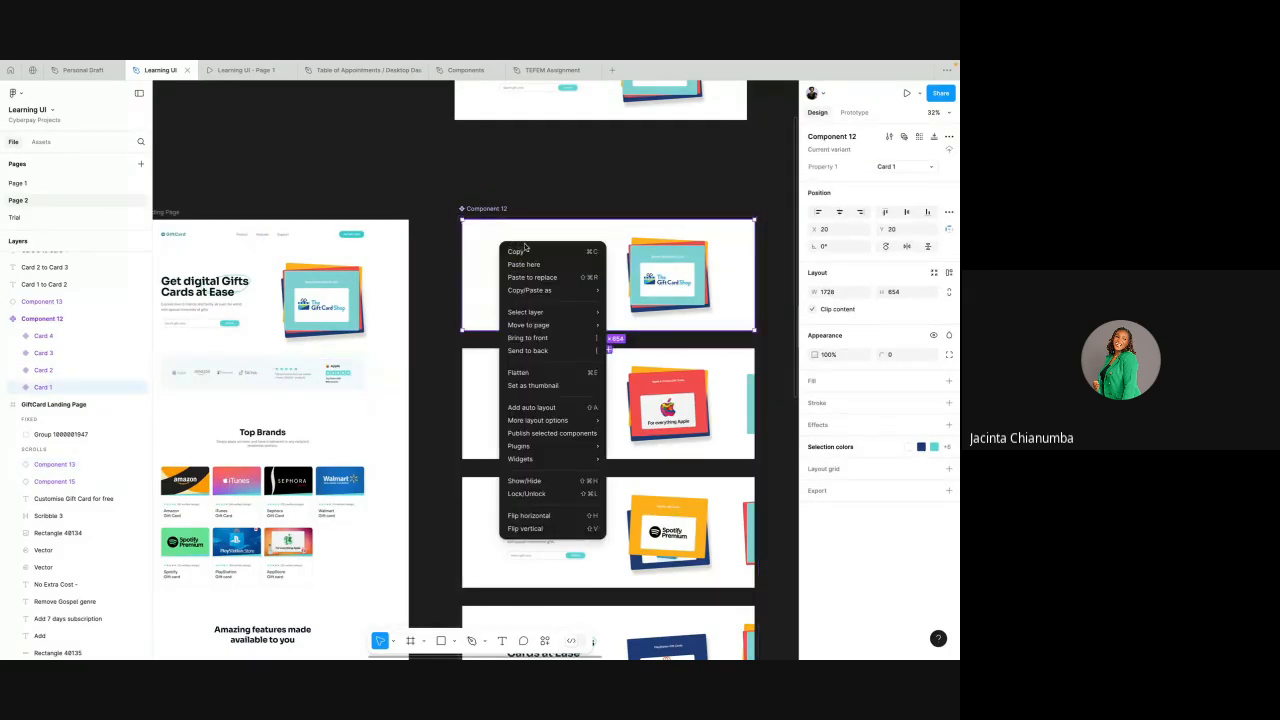
{"action": "left_click", "coordinate": [510, 251]}
{"action": "left_click", "coordinate": [354, 279]}
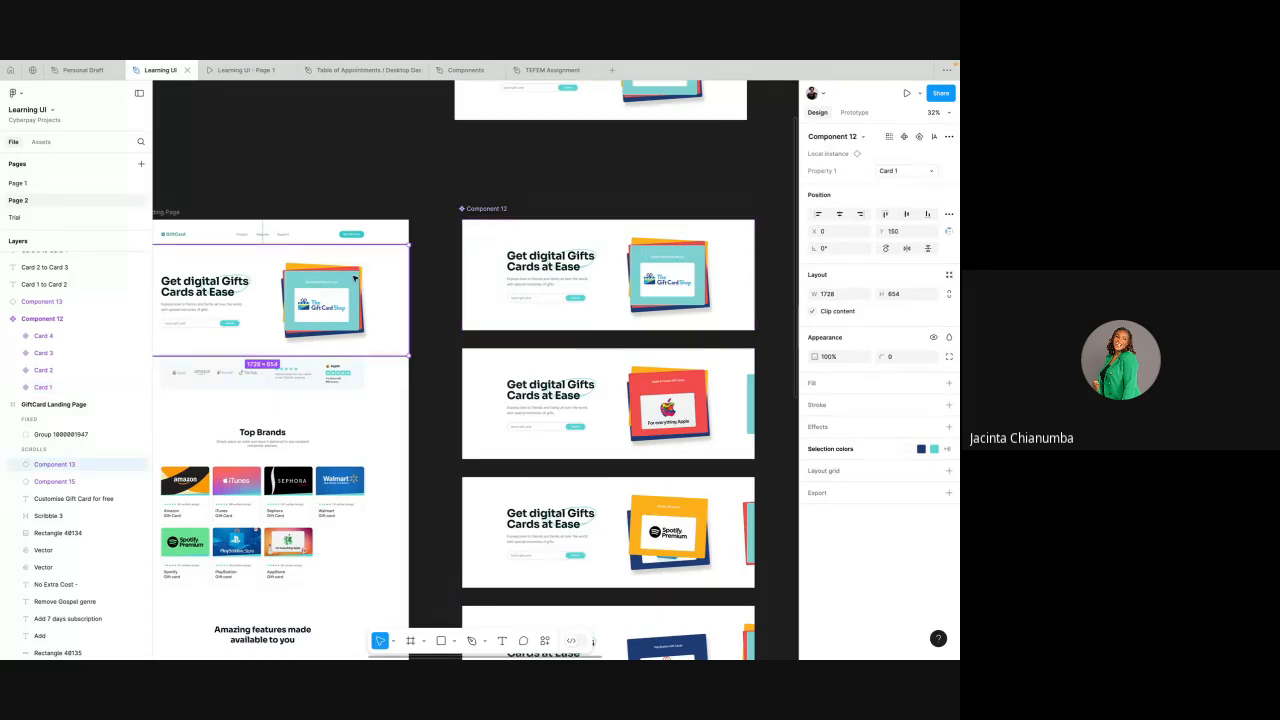
{"action": "right_click", "coordinate": [357, 251]}
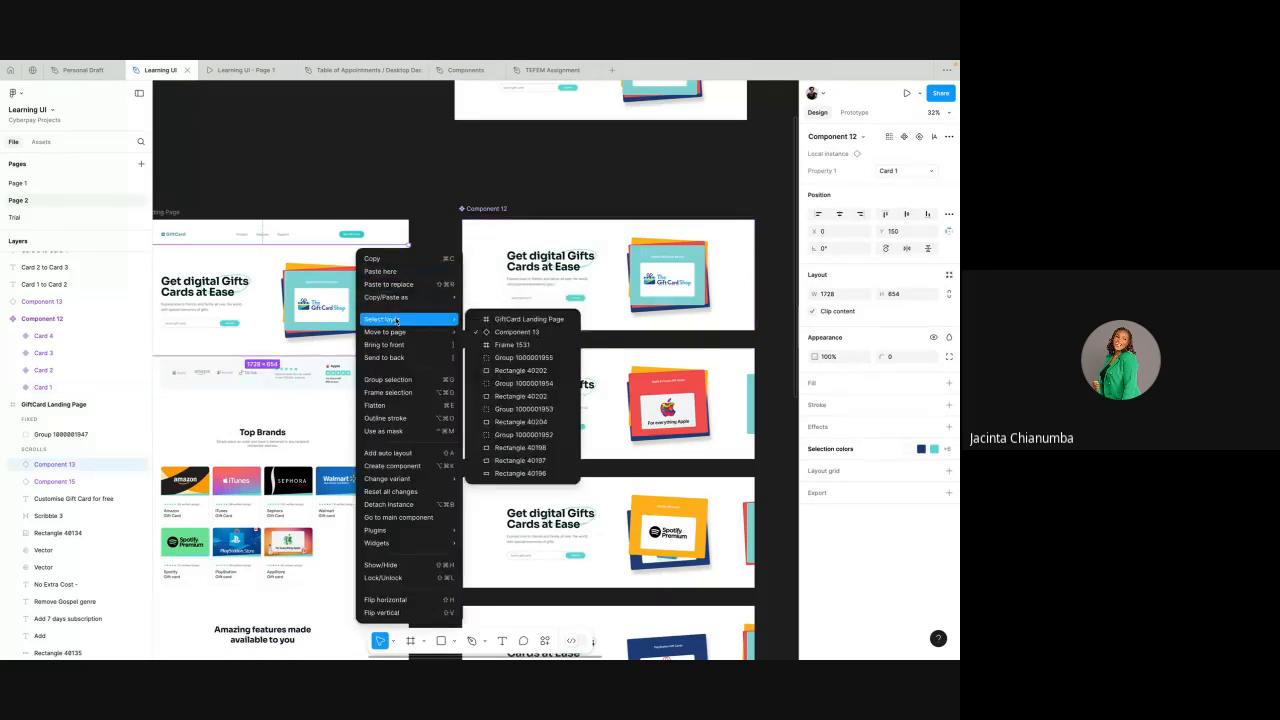
{"action": "left_click", "coordinate": [405, 285]}
- Delete the standalone gift card instance and the standalone testimonial instance from the empty canvas above the components
{"action": "scroll", "coordinate": [472, 162], "scroll_direction": "down", "scroll_amount": 3}
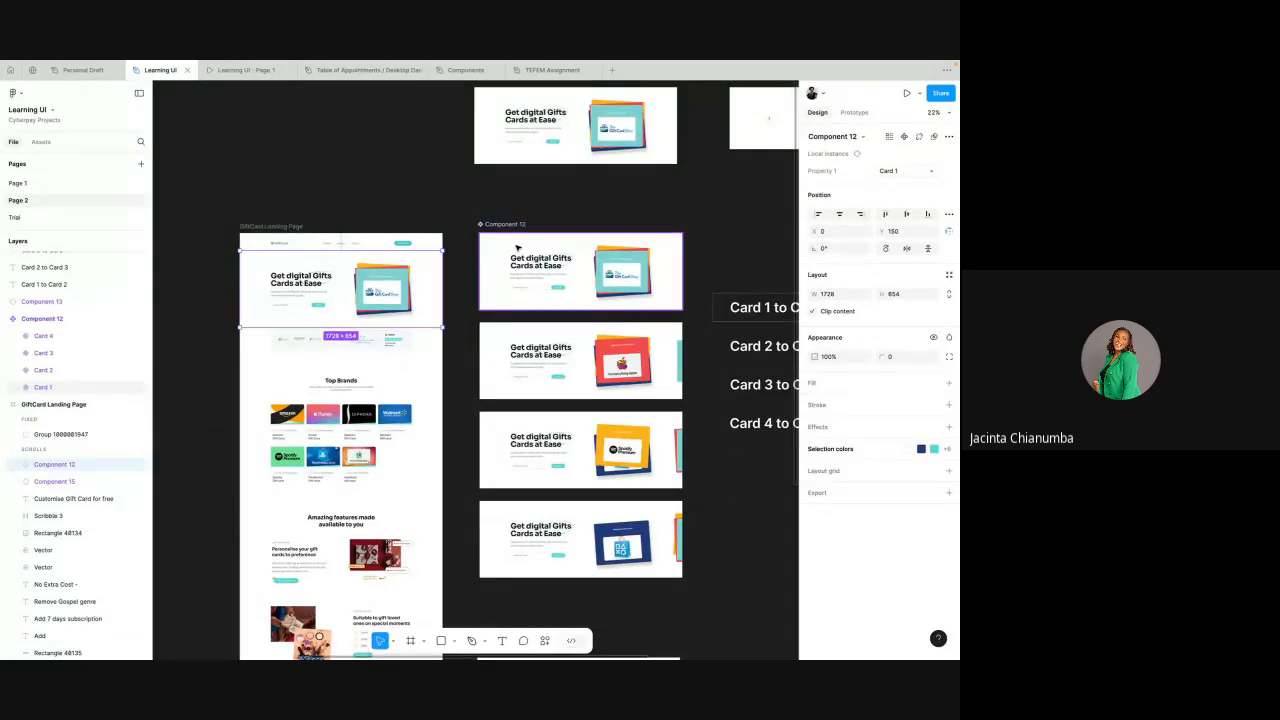
{"action": "left_click_drag", "start_coordinate": [558, 122], "coordinate": [342, 280]}
{"action": "key", "text": "ctrl+z"}
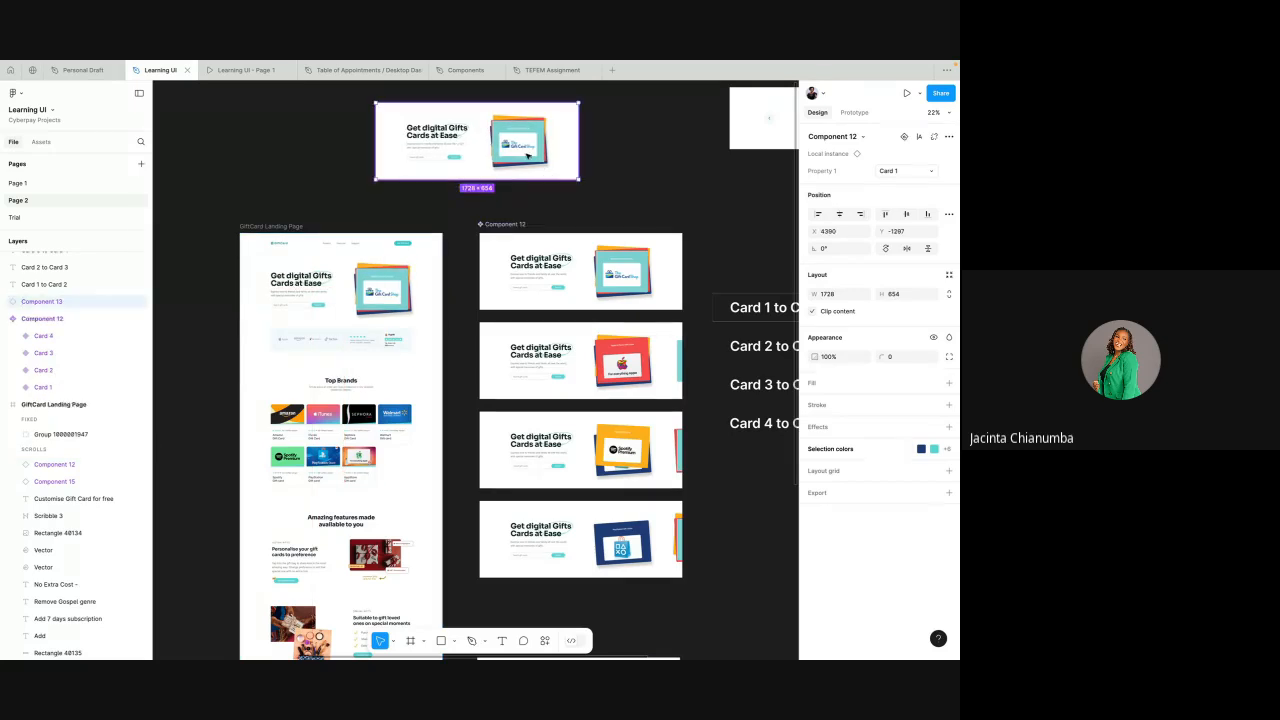
{"action": "key", "text": "ctrl+z"}
{"action": "scroll", "coordinate": [526, 154], "scroll_direction": "down", "scroll_amount": 5, "text": "ctrl"}
{"action": "scroll", "coordinate": [556, 184], "scroll_direction": "up", "scroll_amount": 2}
{"action": "scroll", "coordinate": [556, 184], "scroll_direction": "right", "scroll_amount": 2}
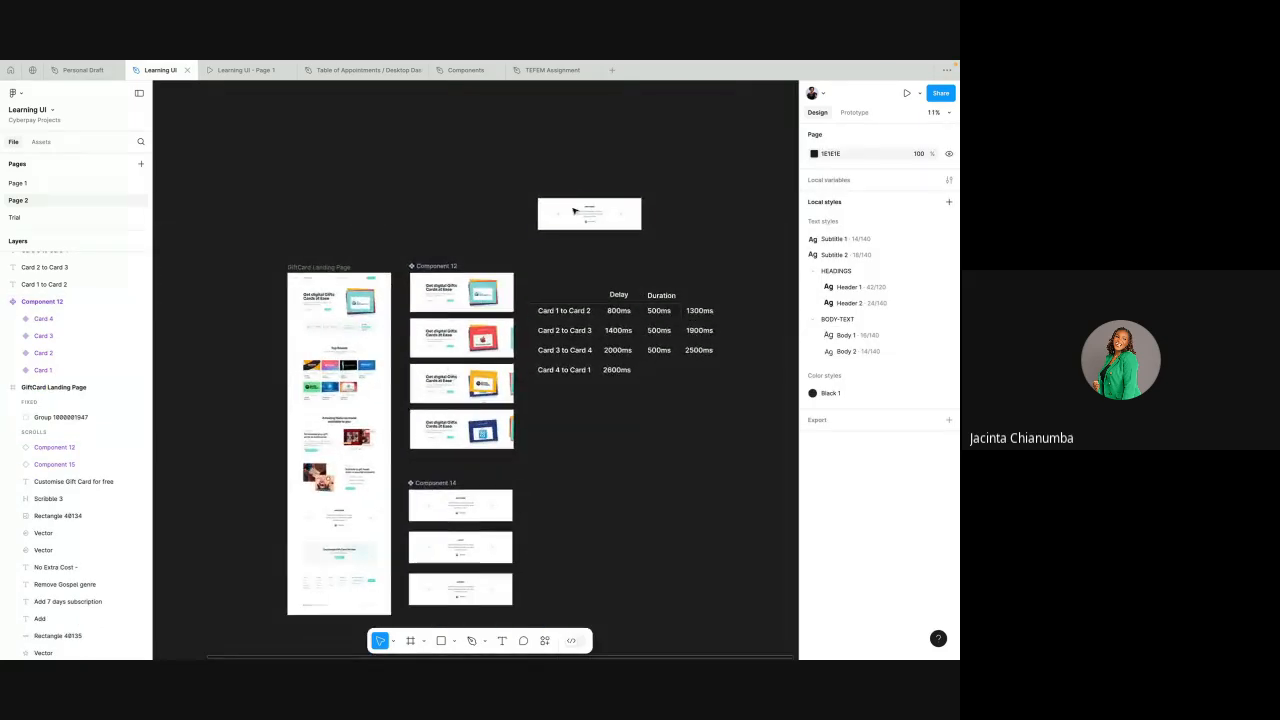
{"action": "left_click", "coordinate": [573, 218]}
{"action": "key", "text": "ctrl+z"}
- Place a copy of Card 1 from Component 12 directly over the GiftCard Landing Page's hero section and delete it again
{"action": "scroll", "coordinate": [520, 300], "scroll_direction": "up", "scroll_amount": 3, "text": "ctrl"}
{"action": "scroll", "coordinate": [497, 347], "scroll_direction": "down", "scroll_amount": 2}
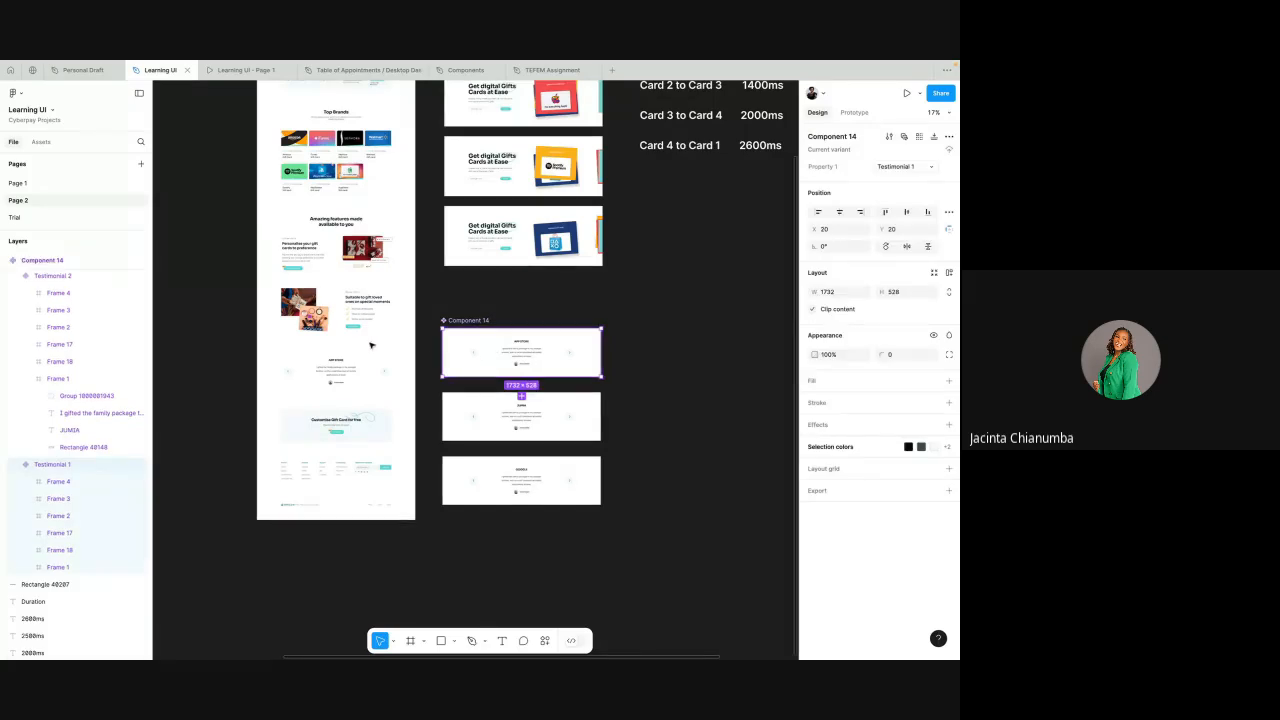
{"action": "scroll", "coordinate": [447, 188], "scroll_direction": "up", "scroll_amount": 3}
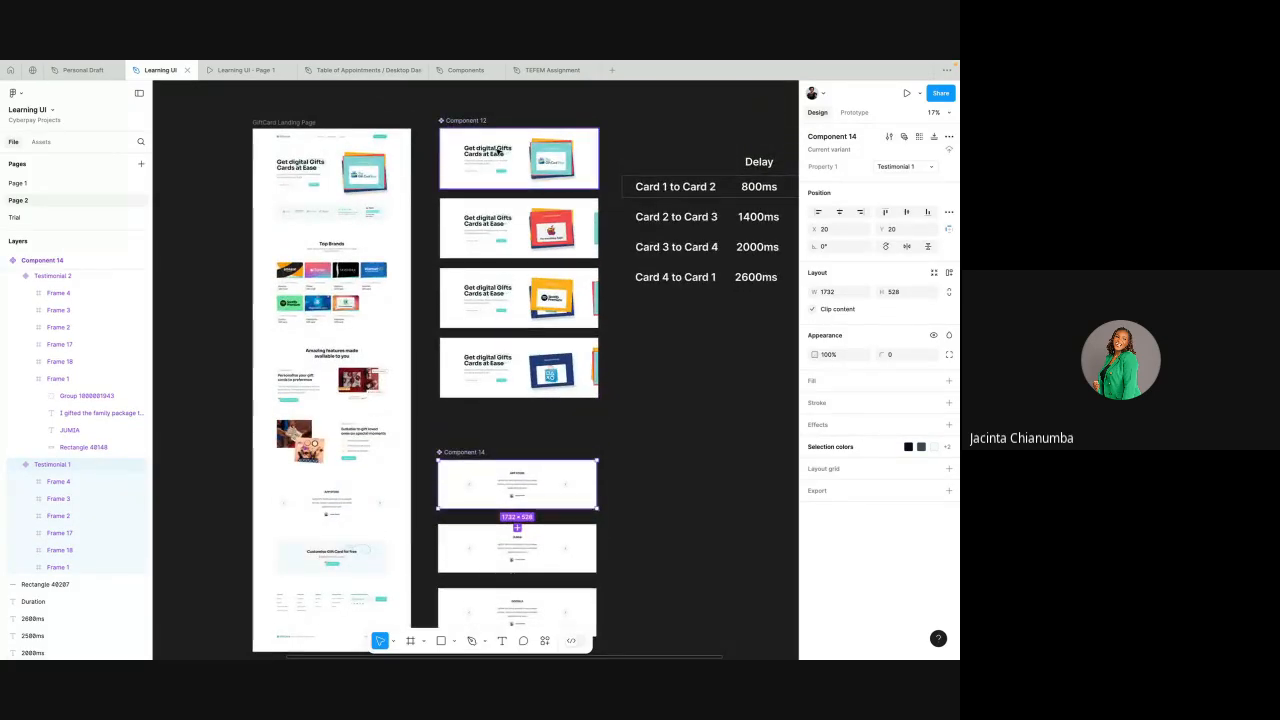
{"action": "left_click", "coordinate": [450, 180]}
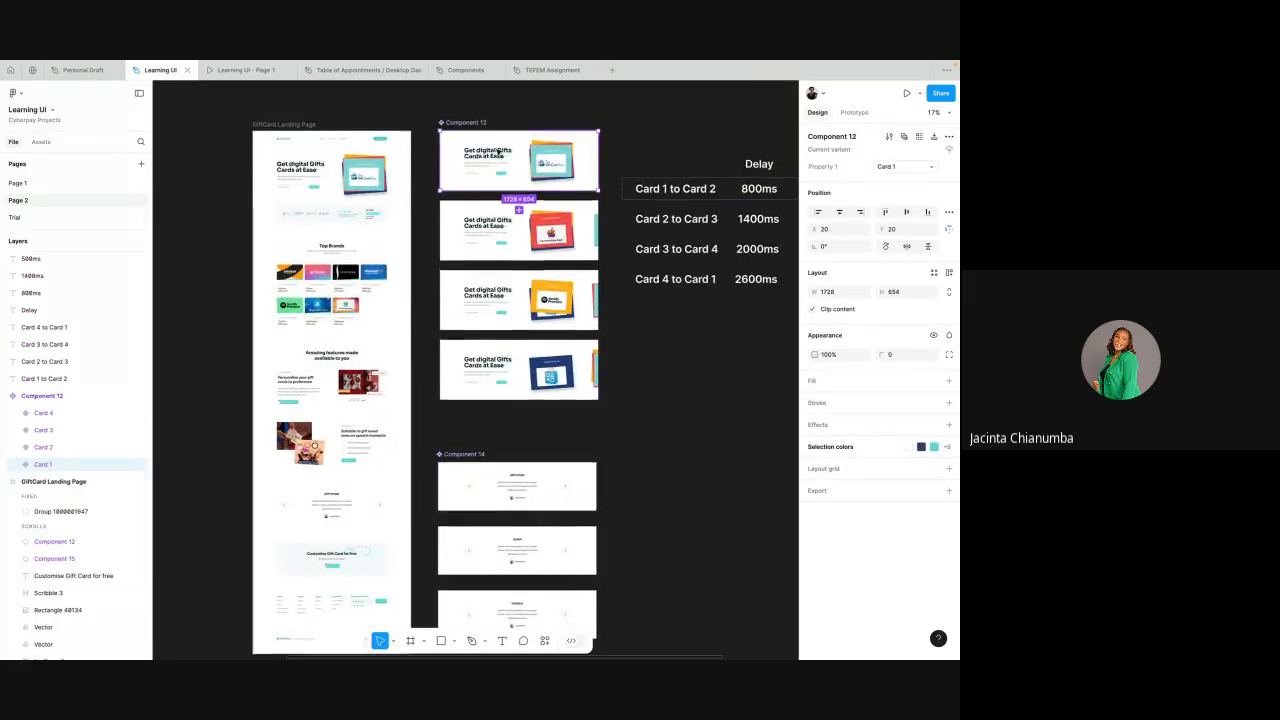
{"action": "scroll", "coordinate": [505, 170], "scroll_direction": "up", "scroll_amount": 1}
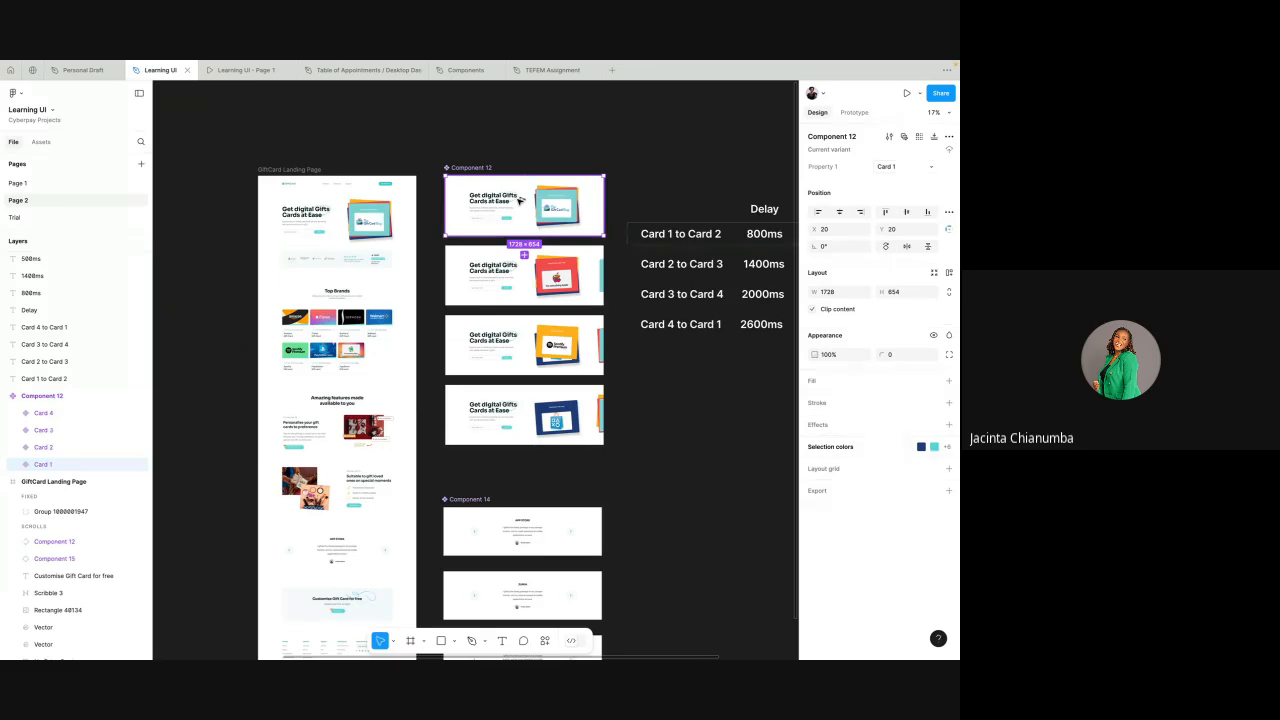
{"action": "left_click_drag", "start_coordinate": [519, 200], "coordinate": [348, 211]}
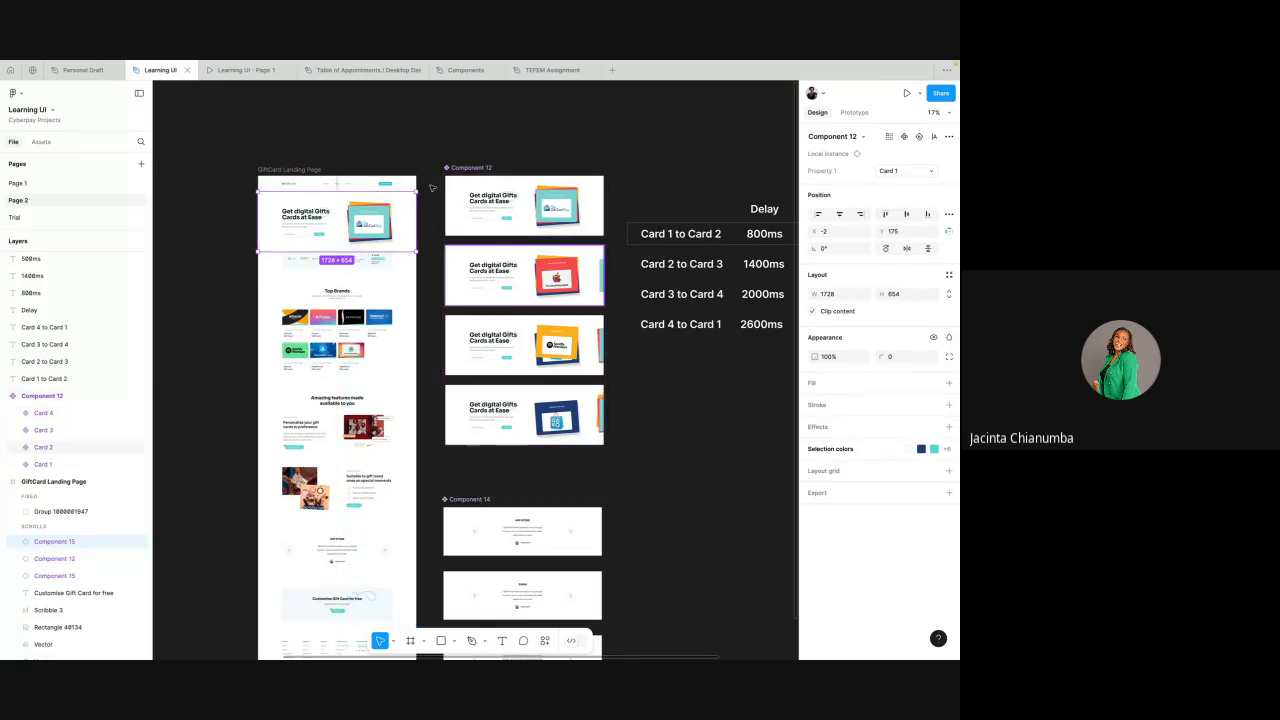
{"action": "key", "text": "Delete"}
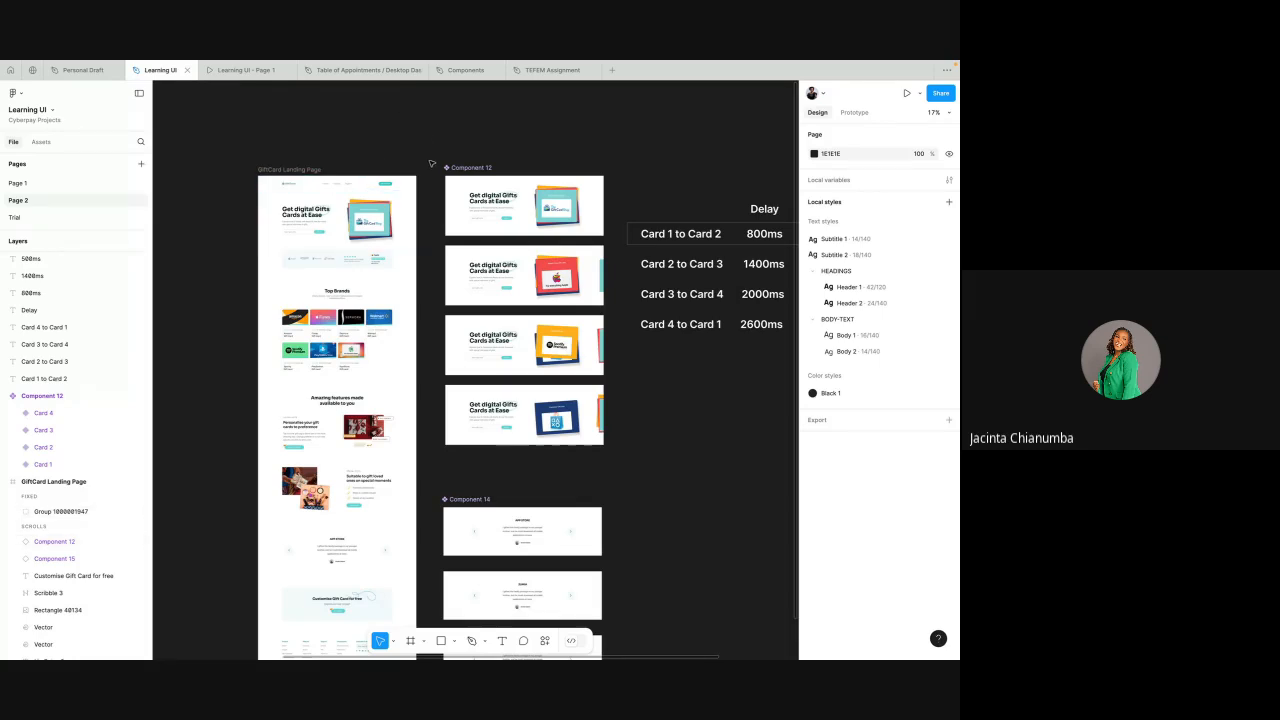
- Switch to Google Meet, close the in-call messages after reading the latest ones, and stop presenting the screen
{"action": "key", "text": "ctrl+Right"}
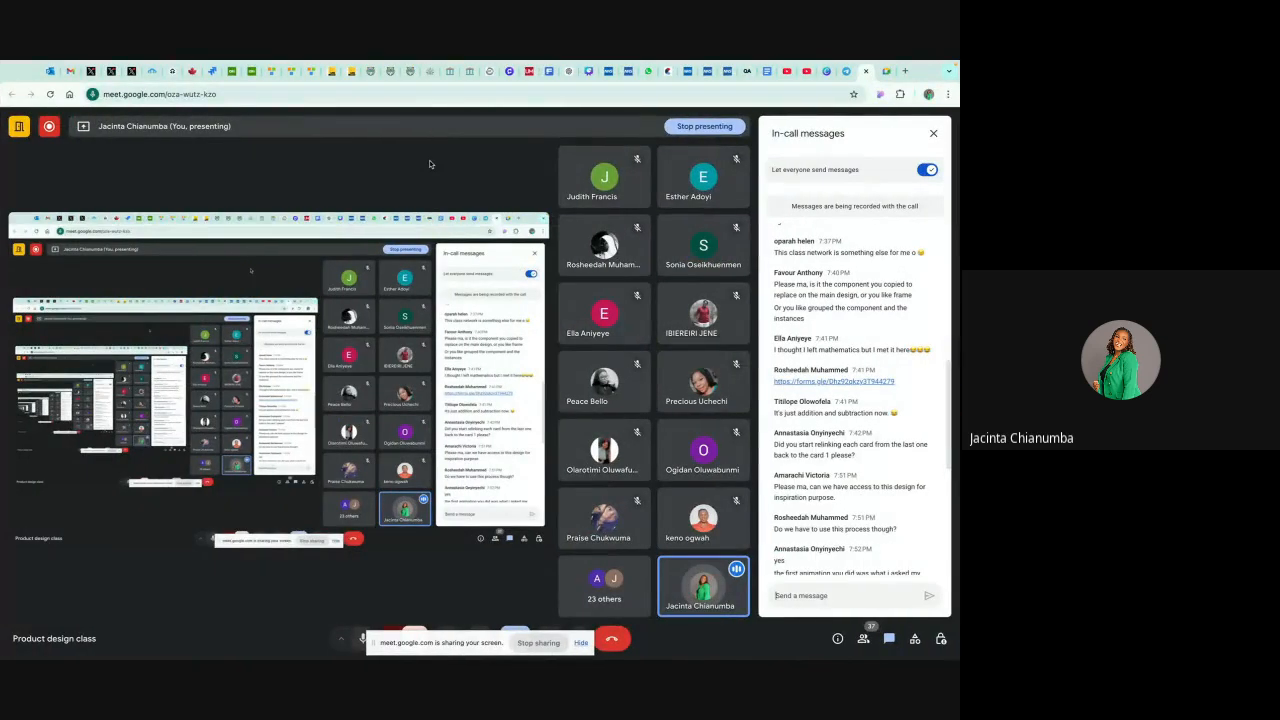
{"action": "scroll", "coordinate": [862, 322], "scroll_direction": "down", "scroll_amount": 5}
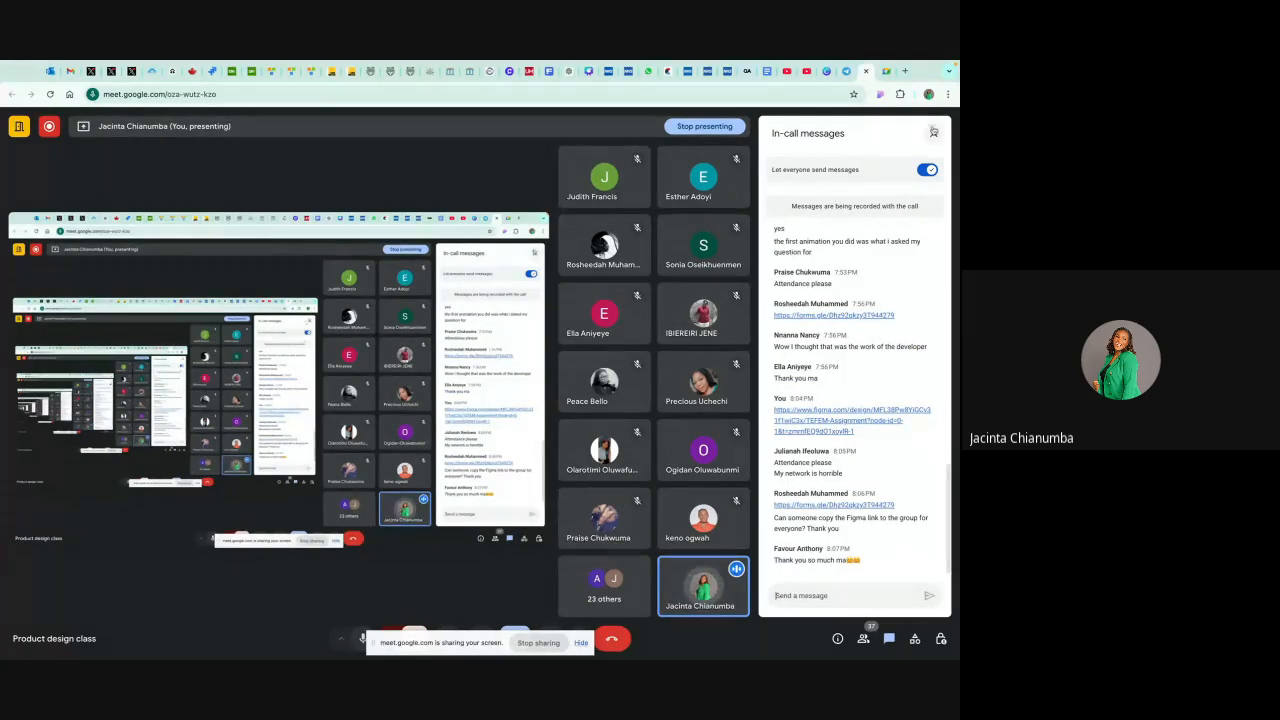
{"action": "left_click", "coordinate": [934, 133]}
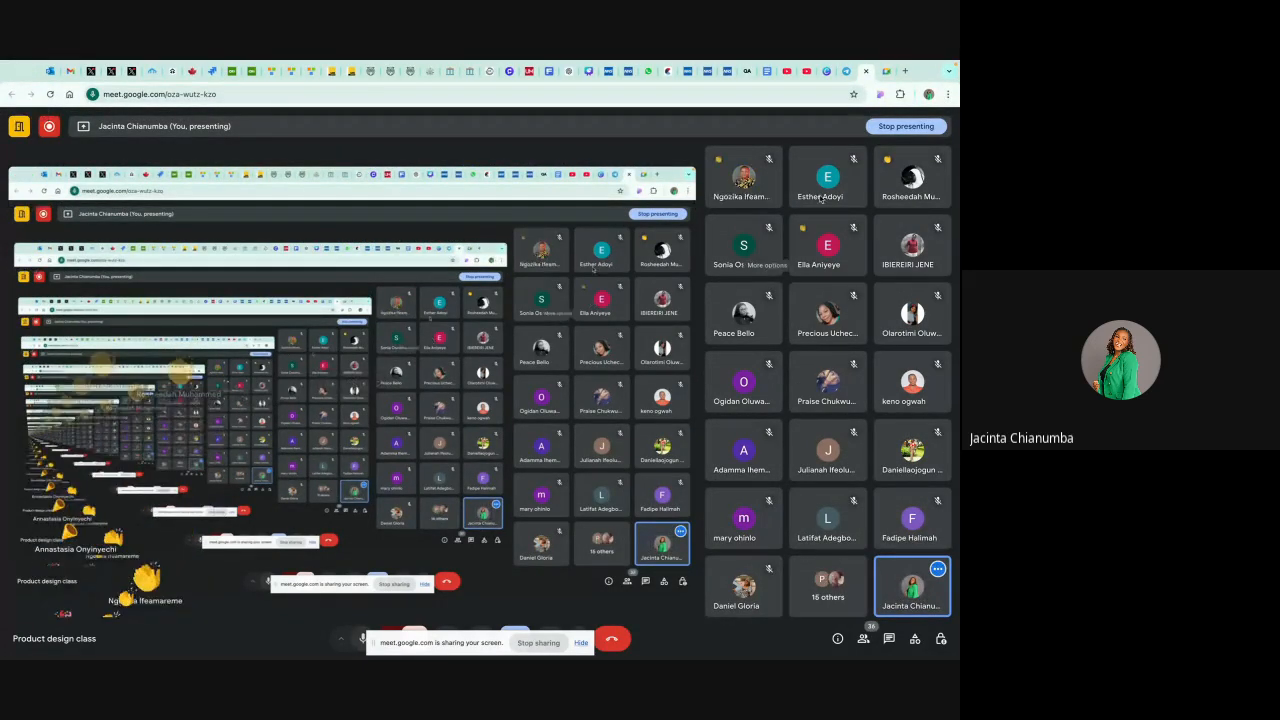
{"action": "left_click", "coordinate": [882, 128]}
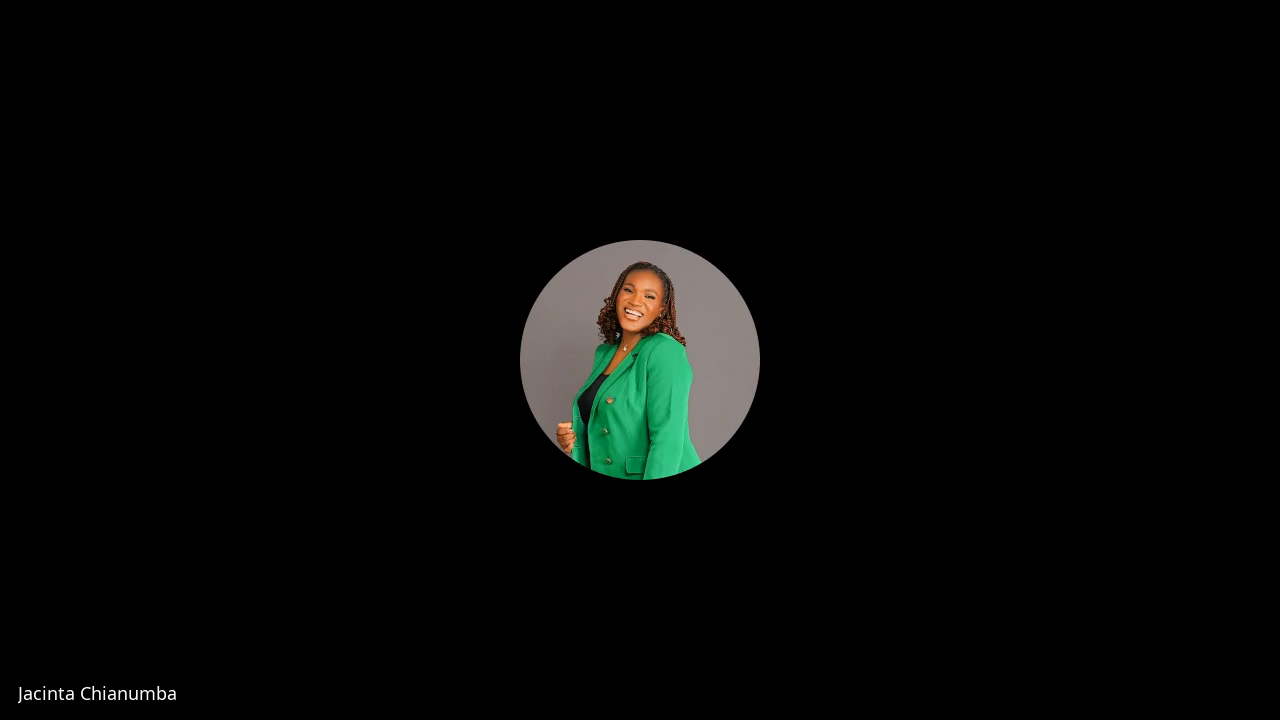